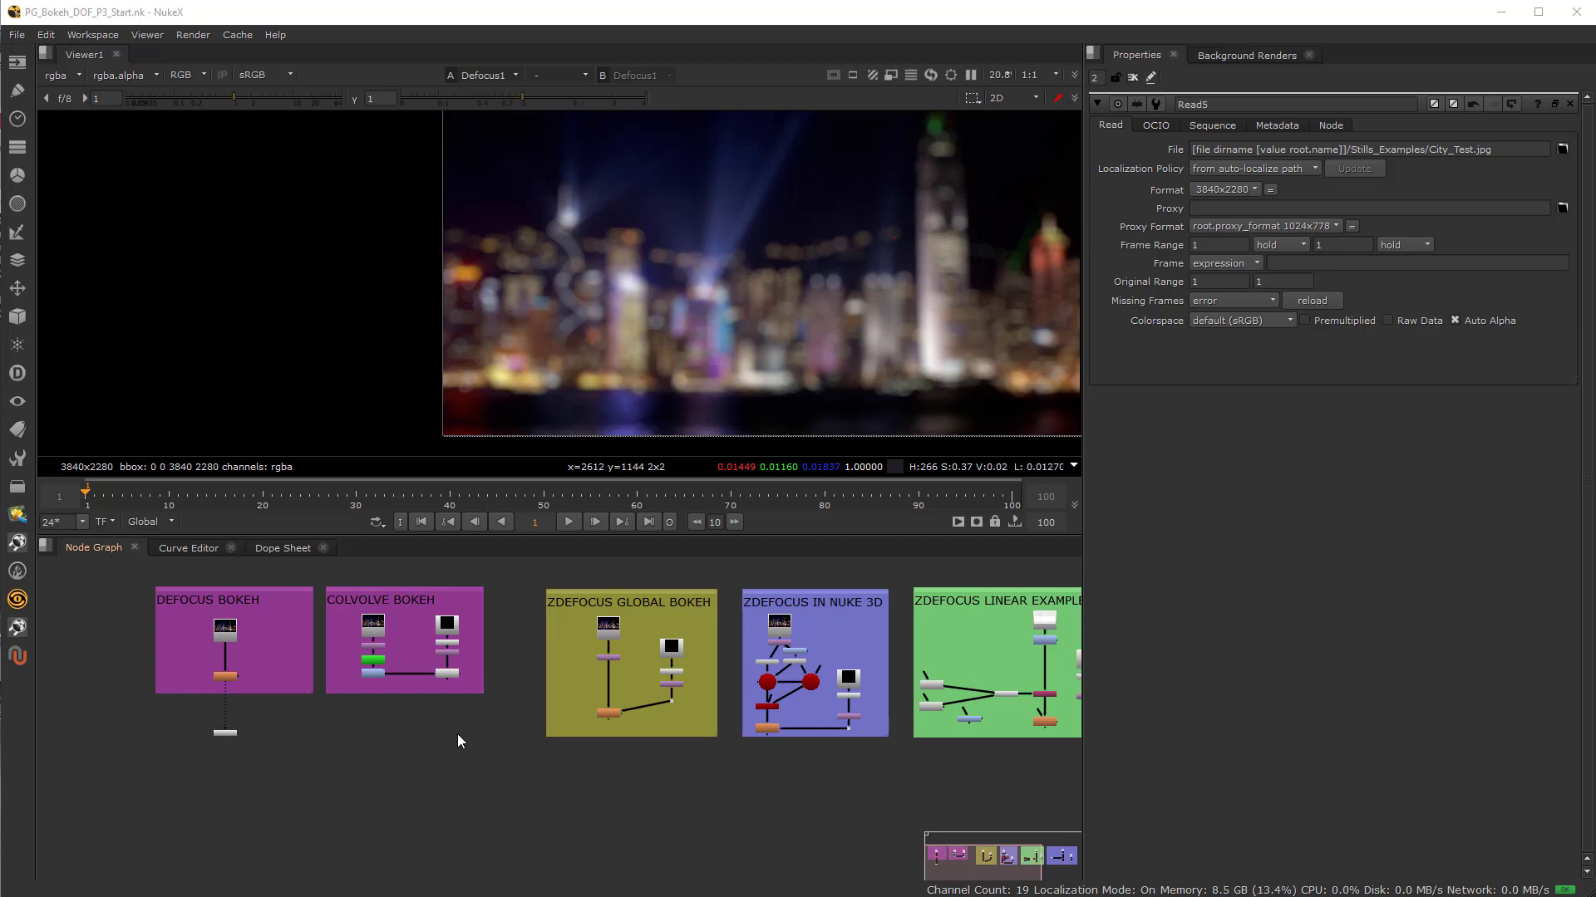
Examine the DEFOCUS BOKEH and COLVOLVE BOKEH node setups and the whole defocused city image in the viewer
middle_drag(211, 751, 485, 771)
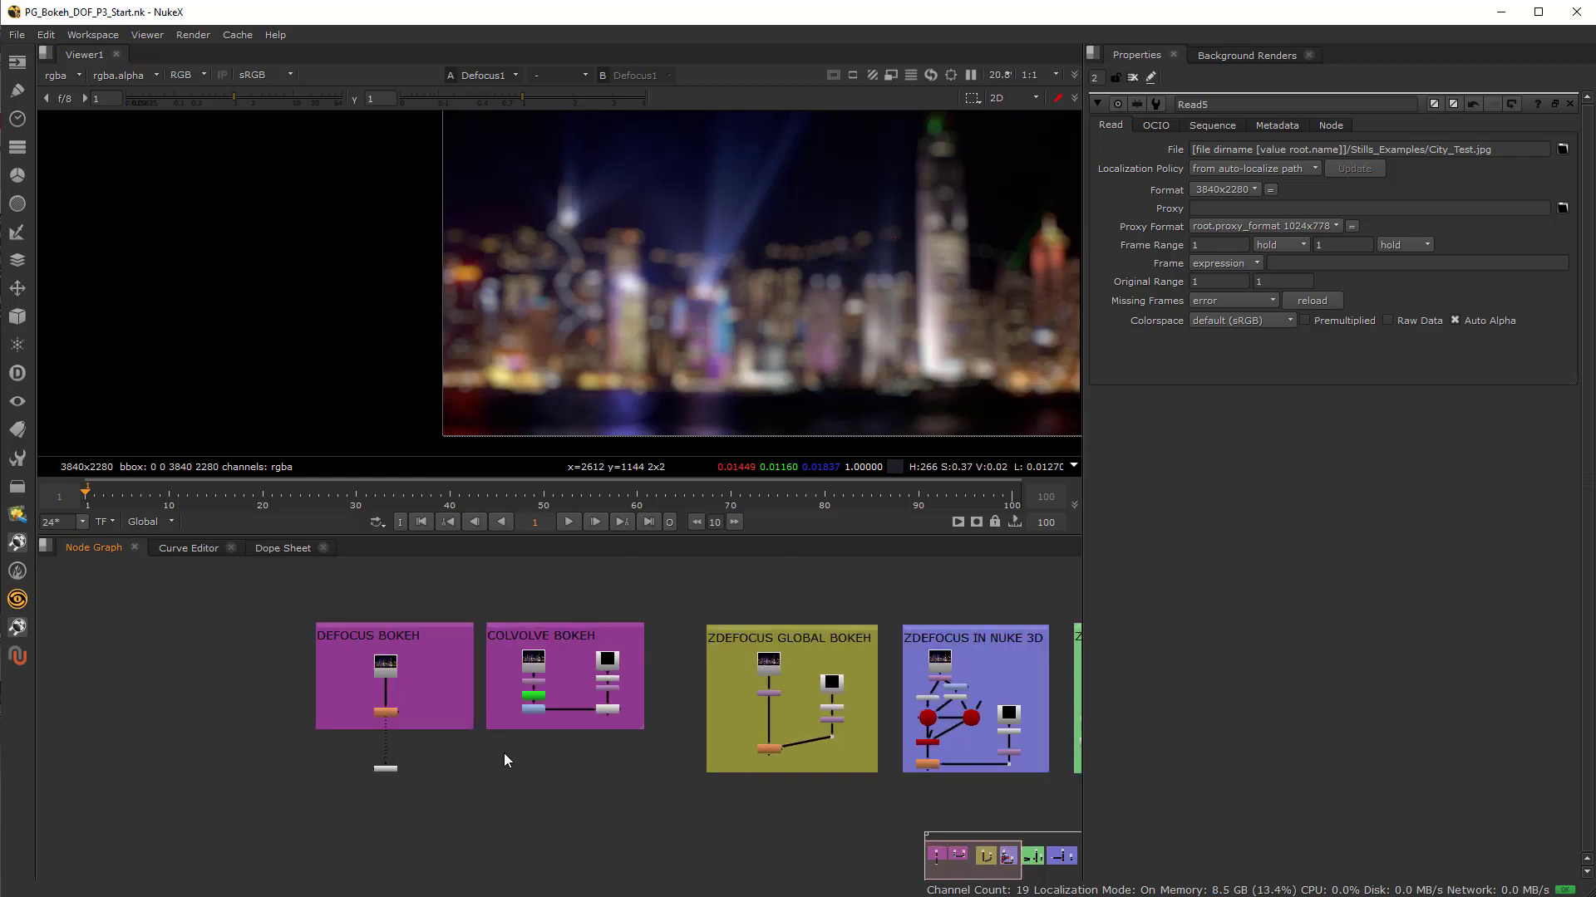
middle_drag(536, 758, 549, 747)
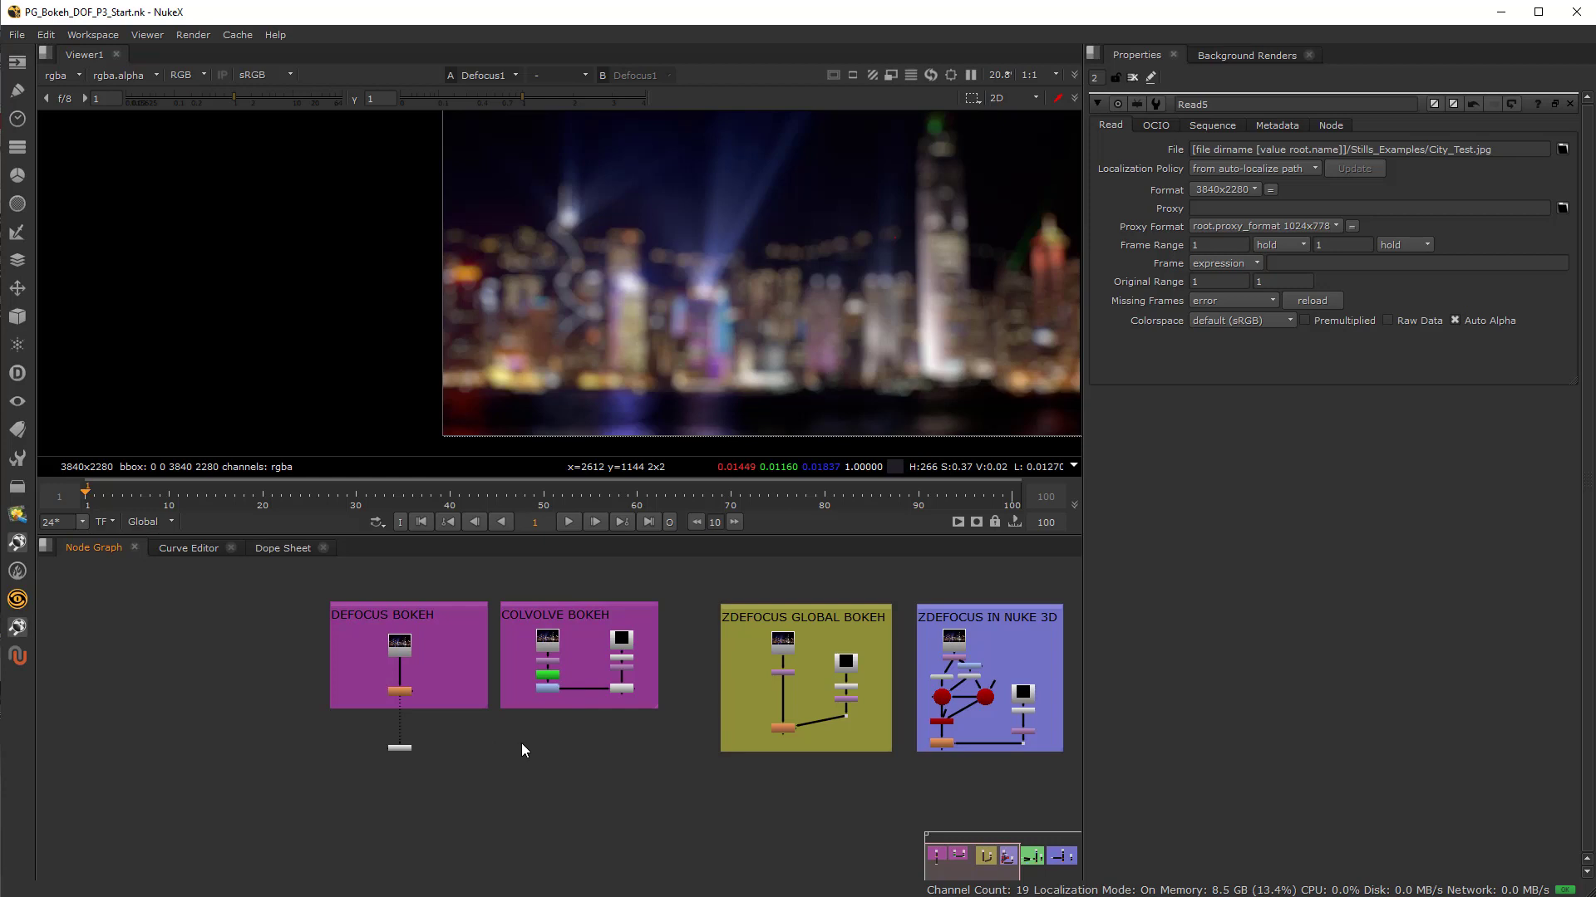
scroll(414, 680, up, 4)
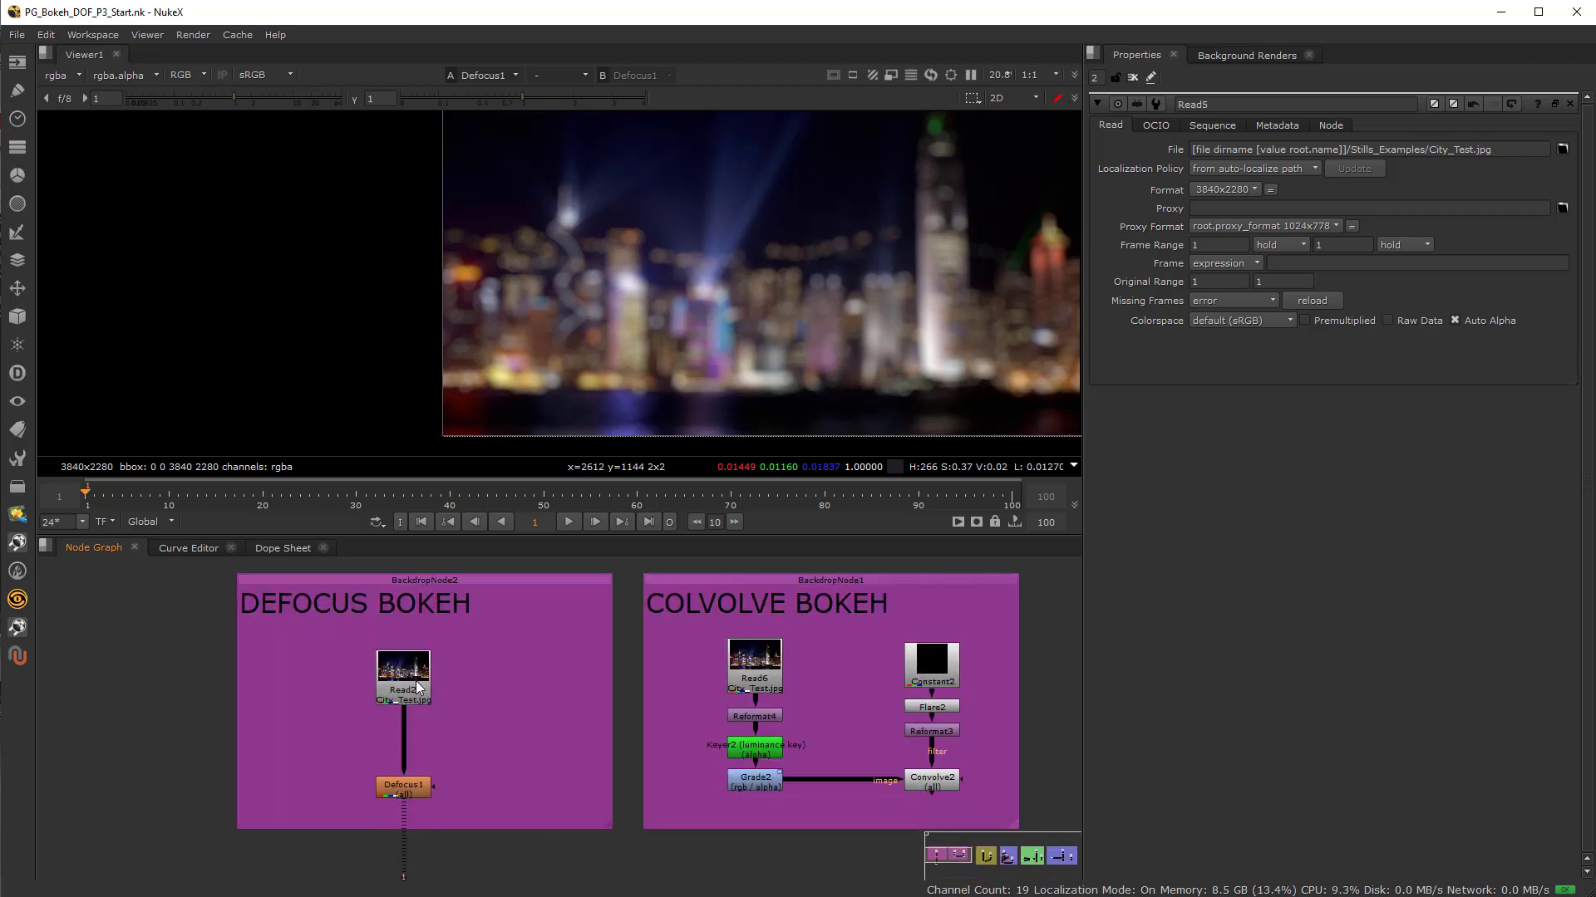
scroll(488, 736, down, 2)
scroll(489, 736, up, 2)
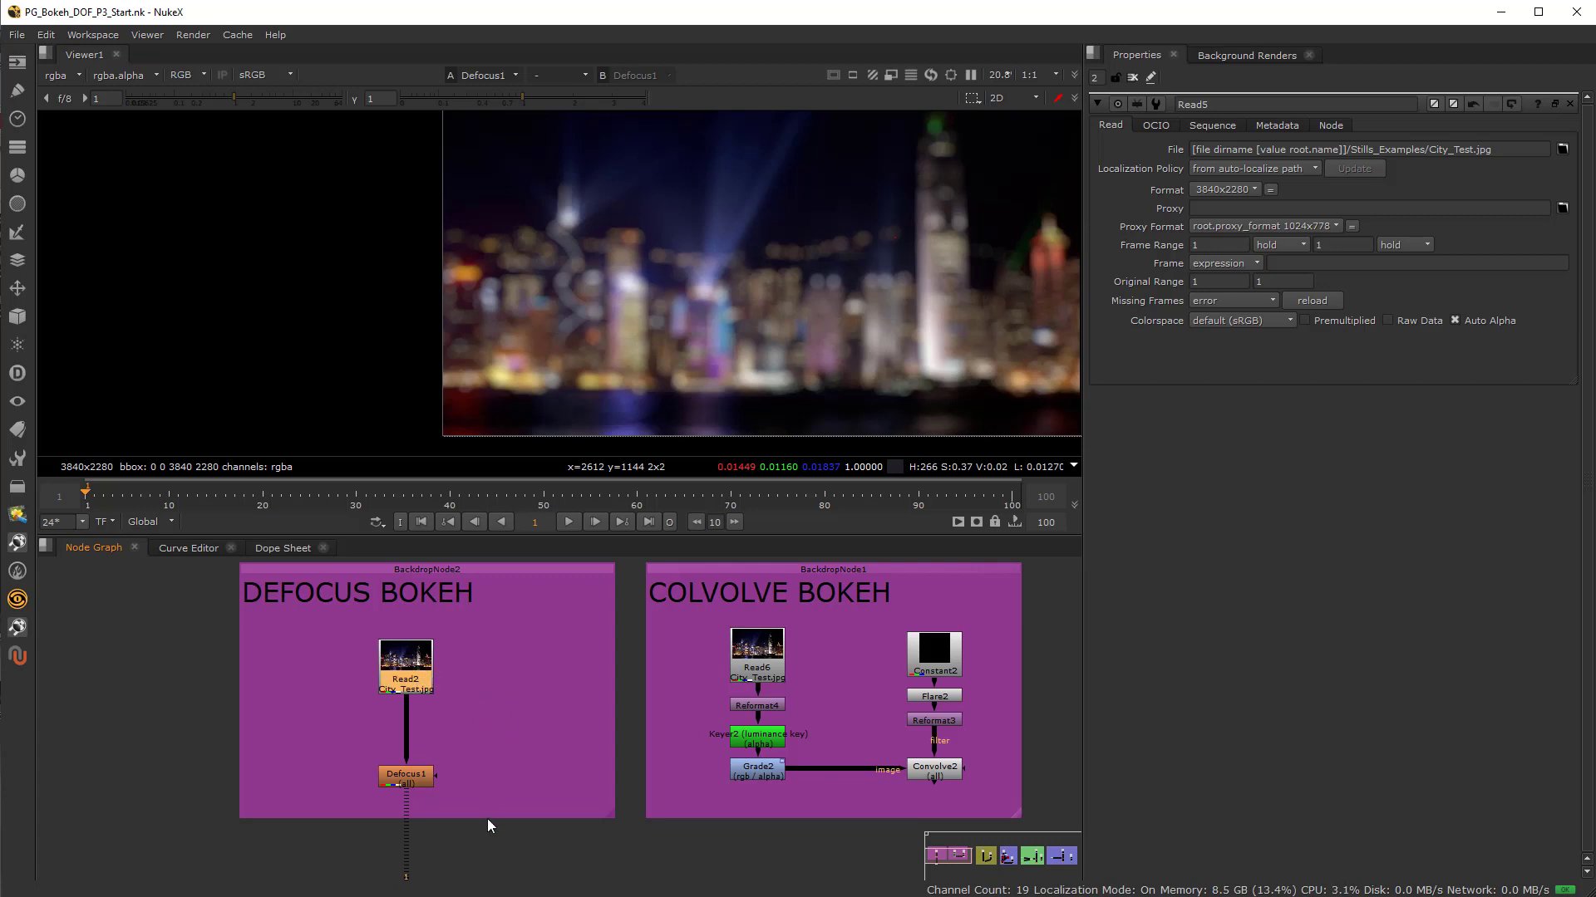
click(410, 786)
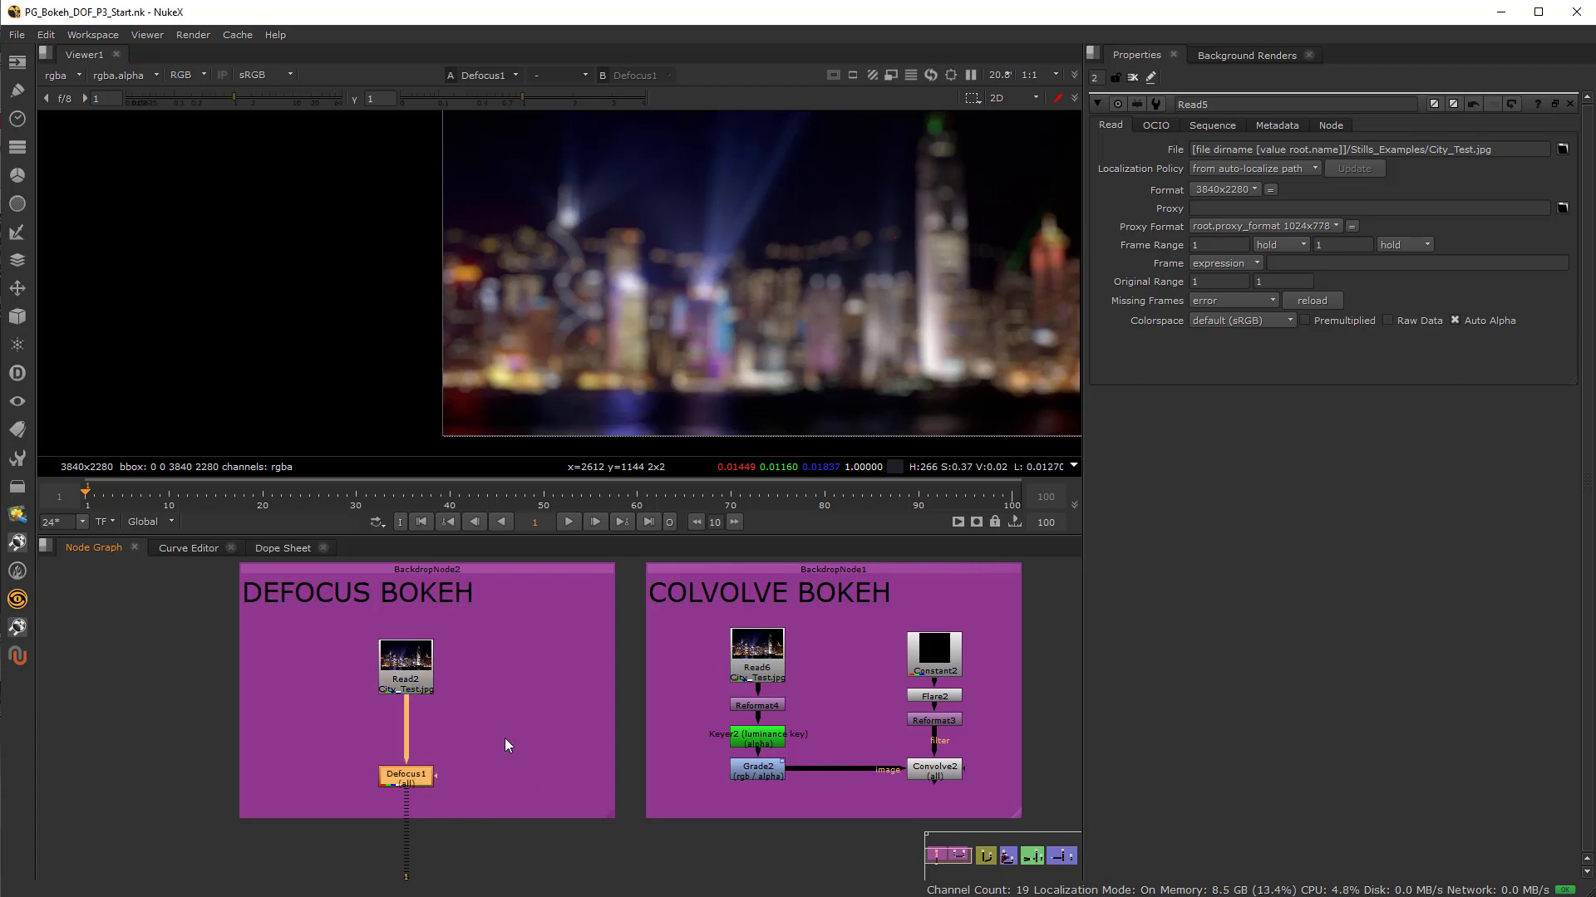
click(417, 673)
scroll(624, 359, down, 3)
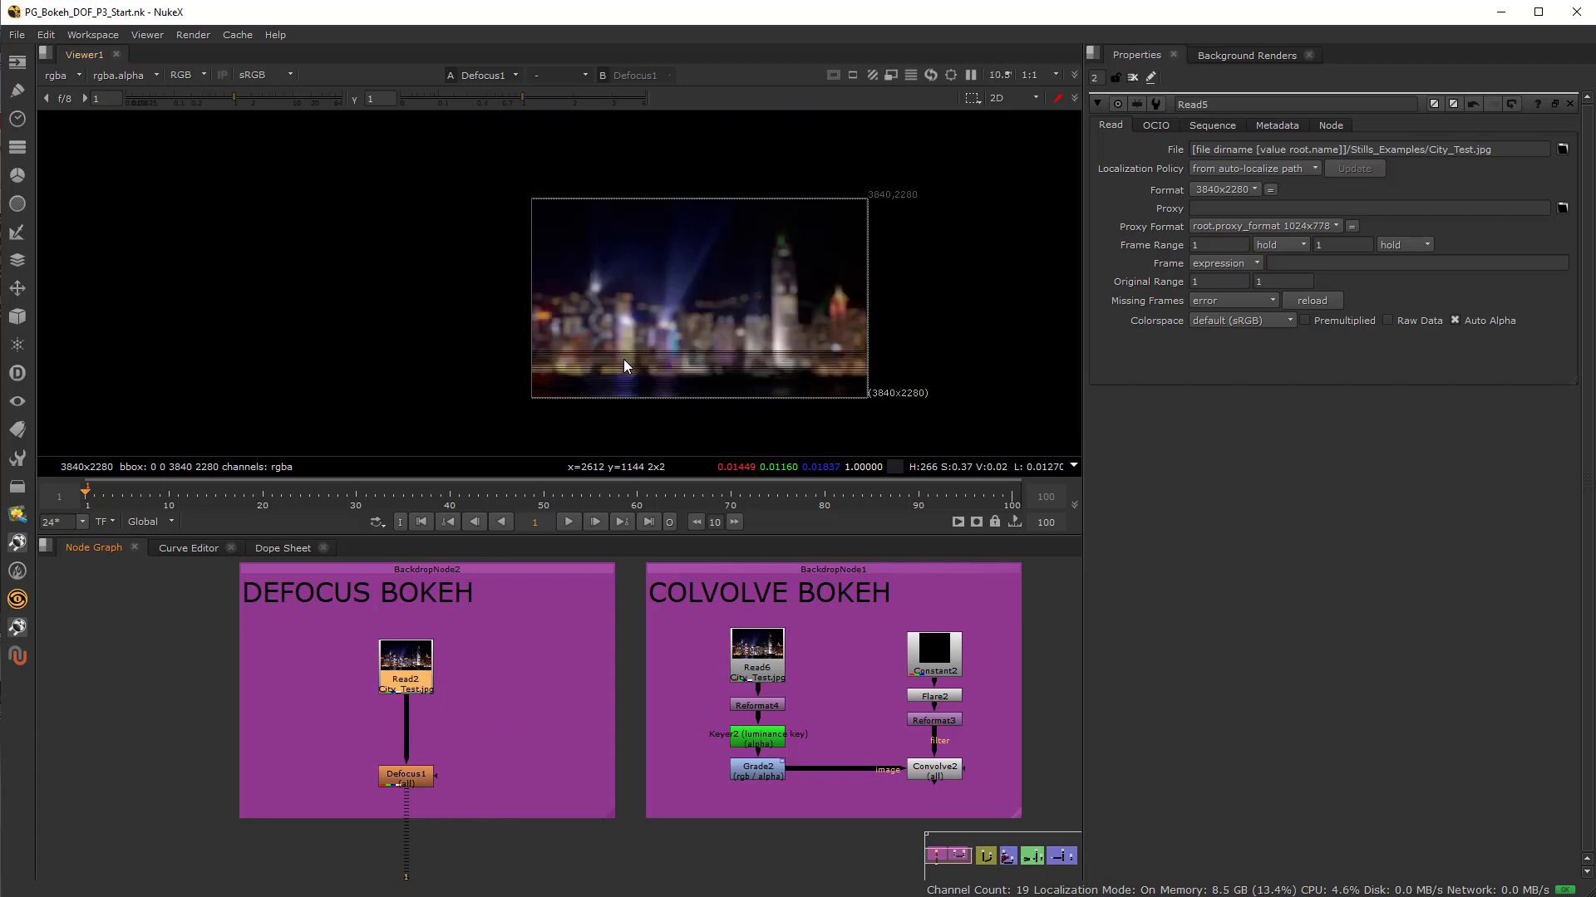
middle_drag(624, 359, 466, 369)
scroll(463, 381, up, 3)
scroll(463, 381, down, 1)
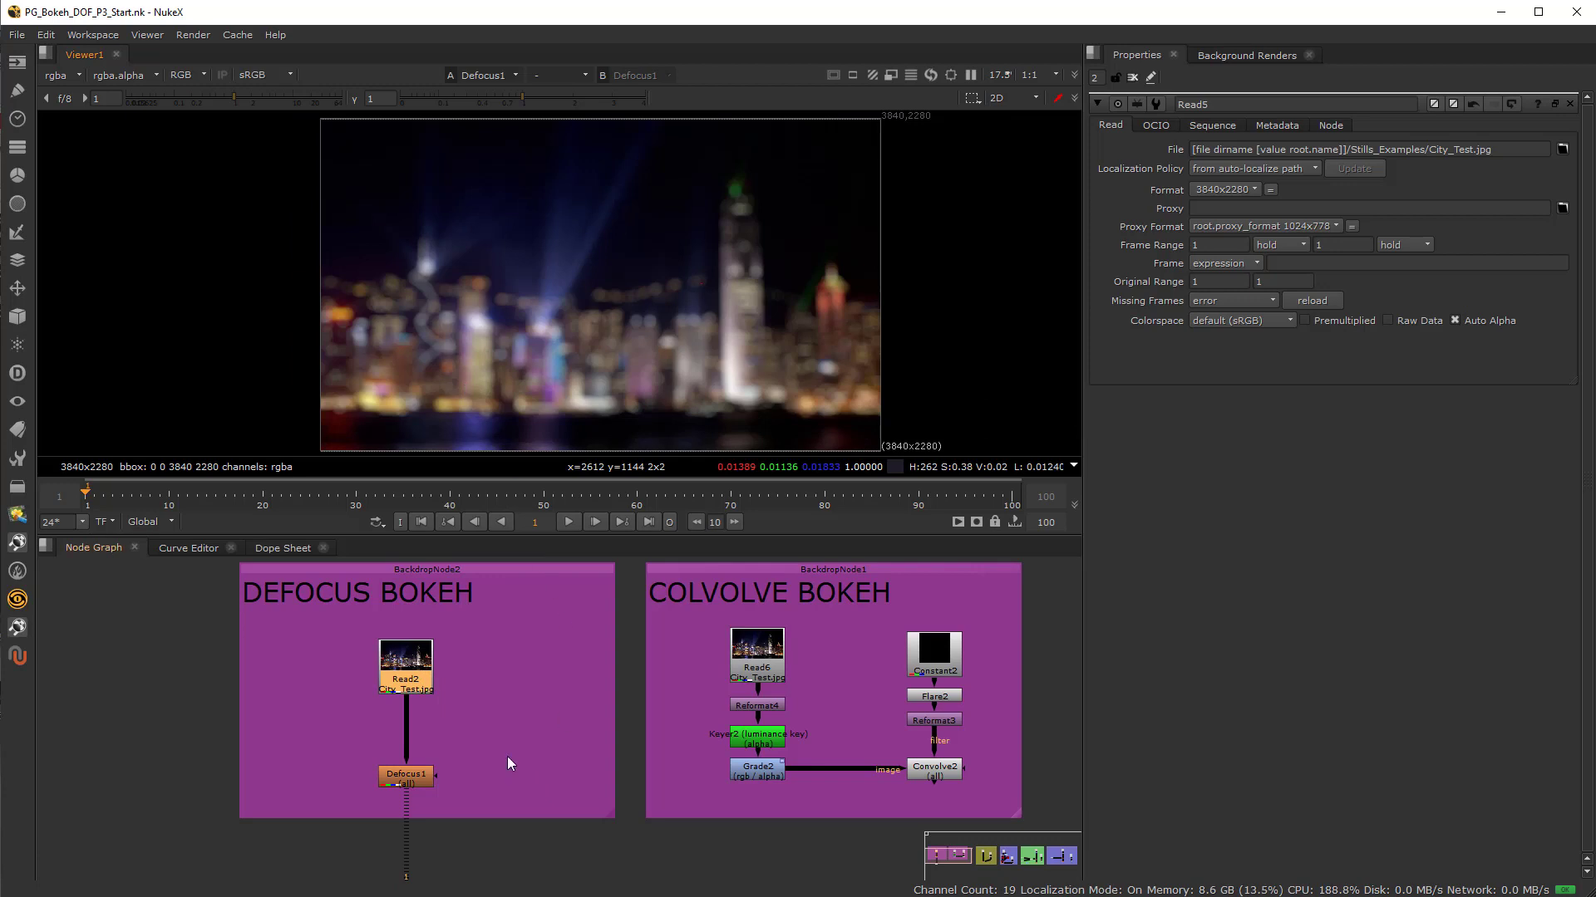
click(490, 708)
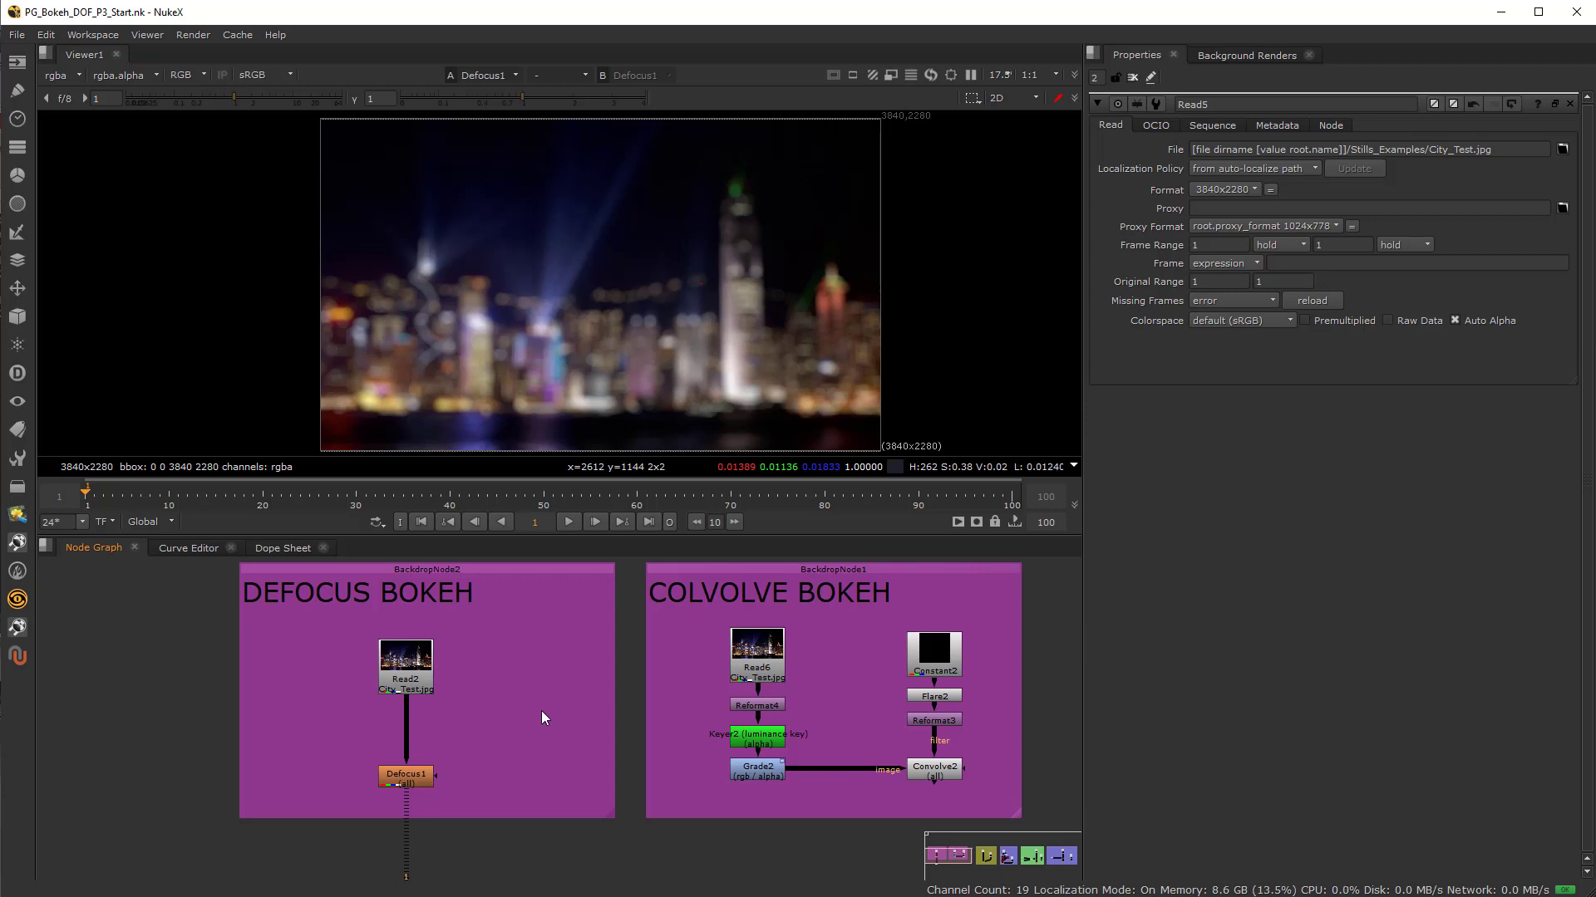
Open the properties of the Read2 node feeding Defocus1 and close the Read5 properties
double_click(413, 661)
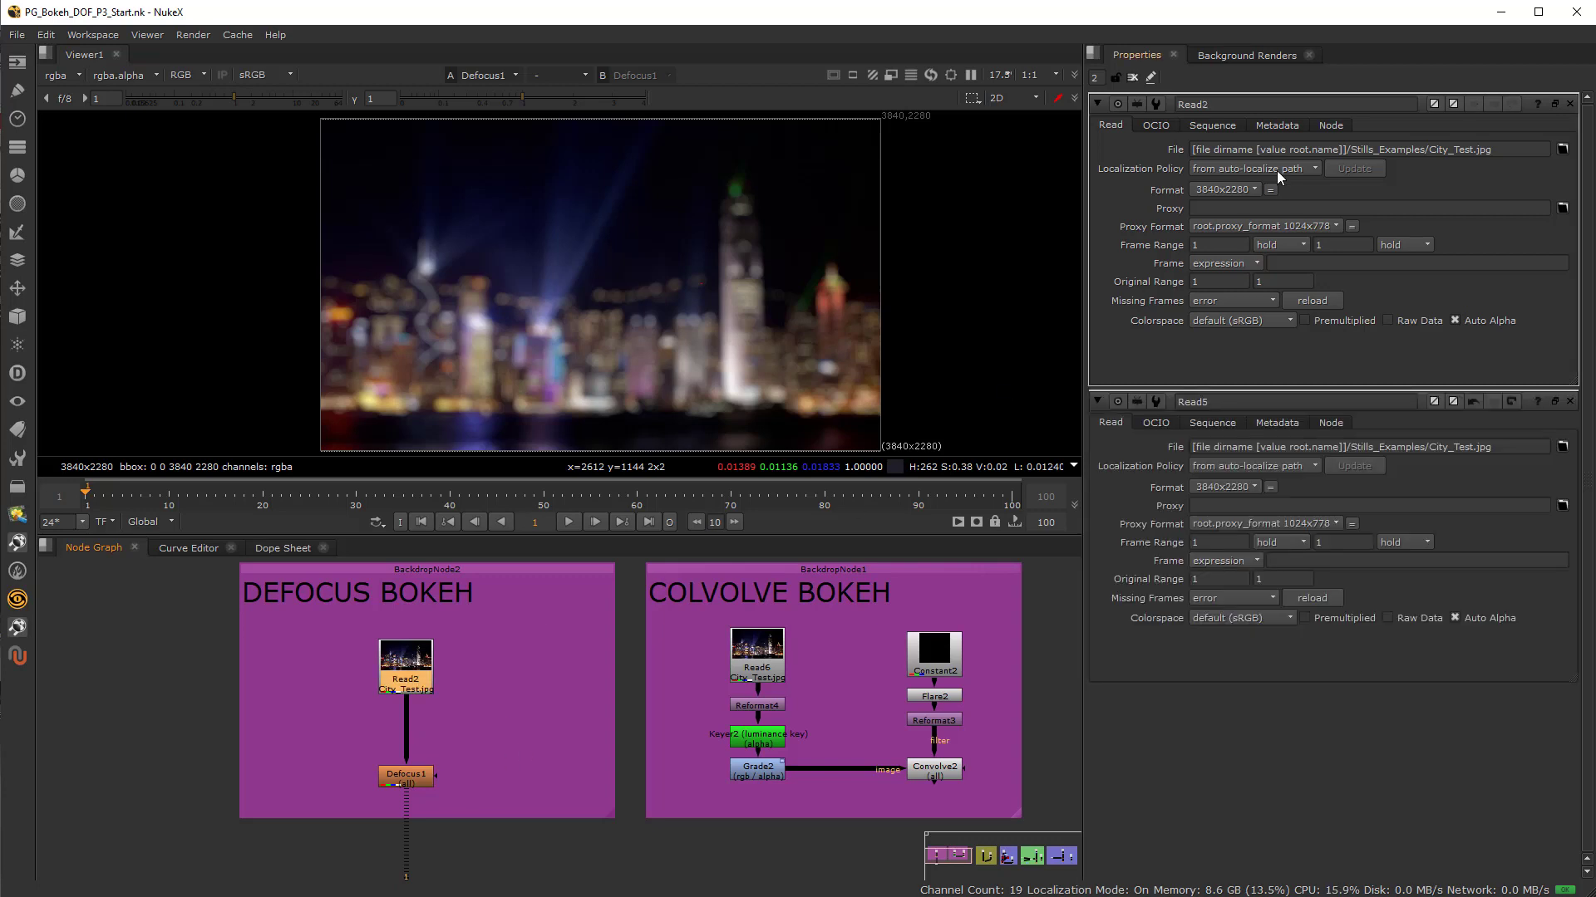
click(1569, 401)
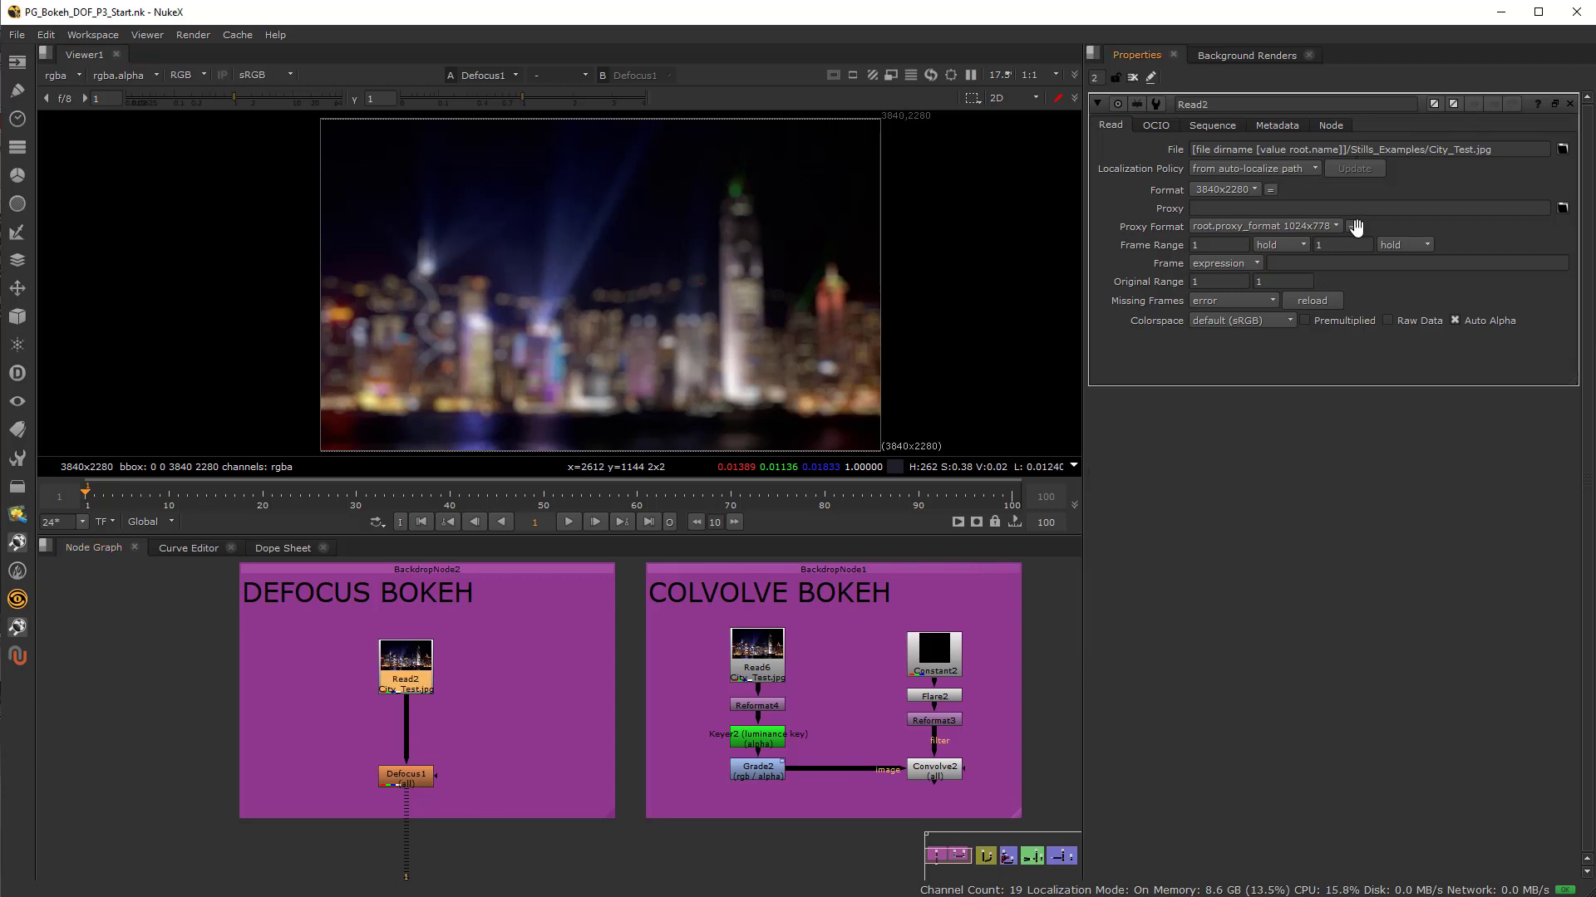
drag(1346, 150, 1194, 151)
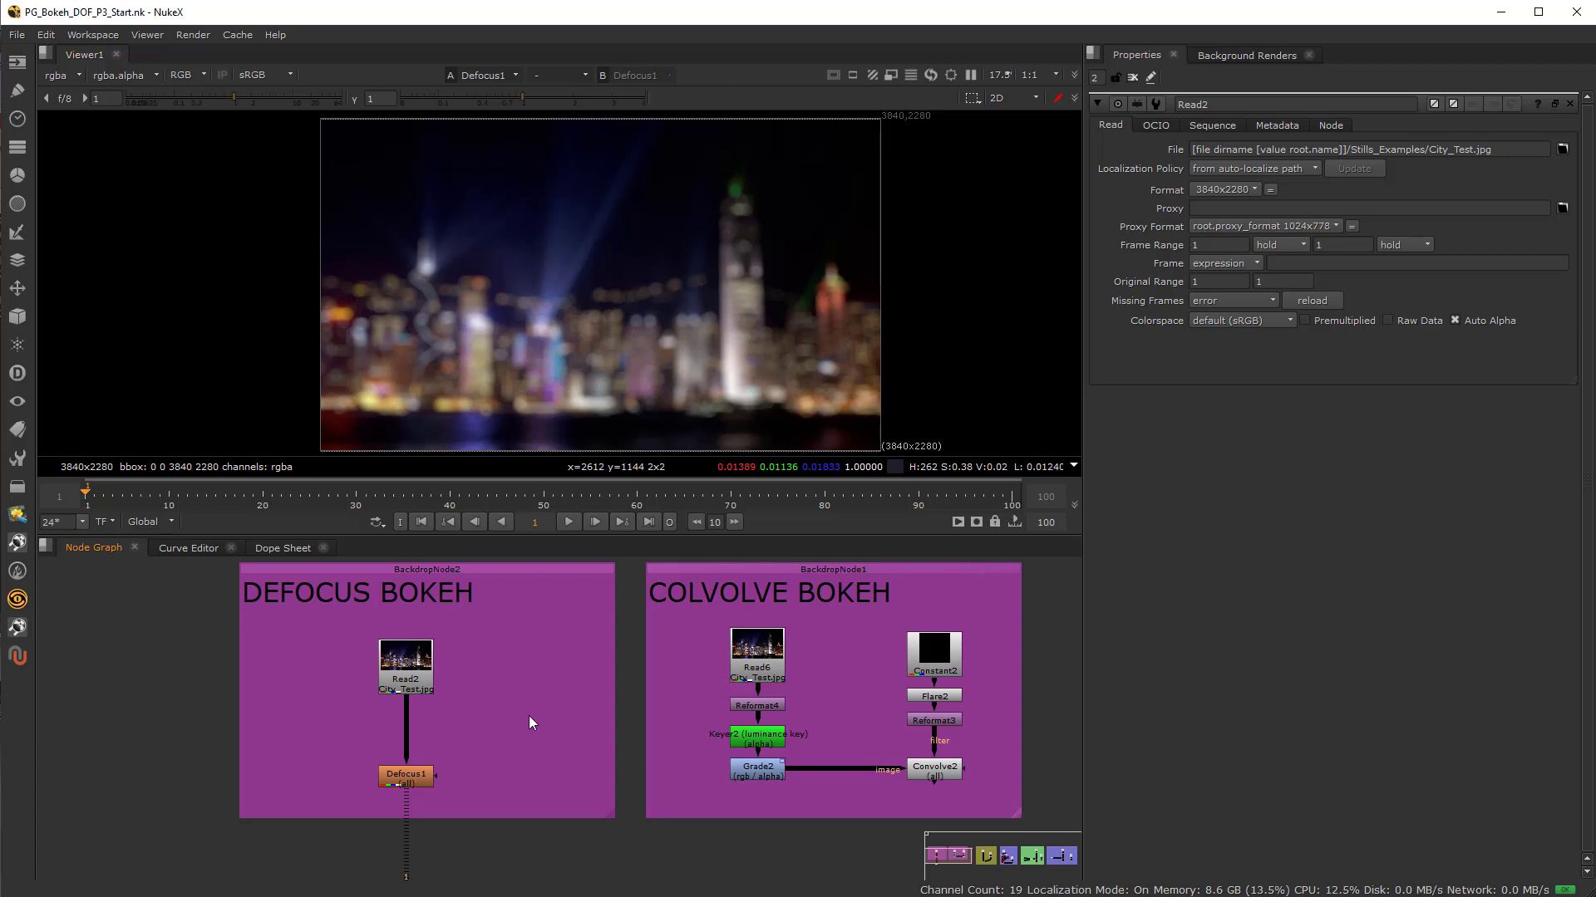
Show the Read2 city image in the viewer and examine its bright building lights close up
click(411, 686)
key(1)
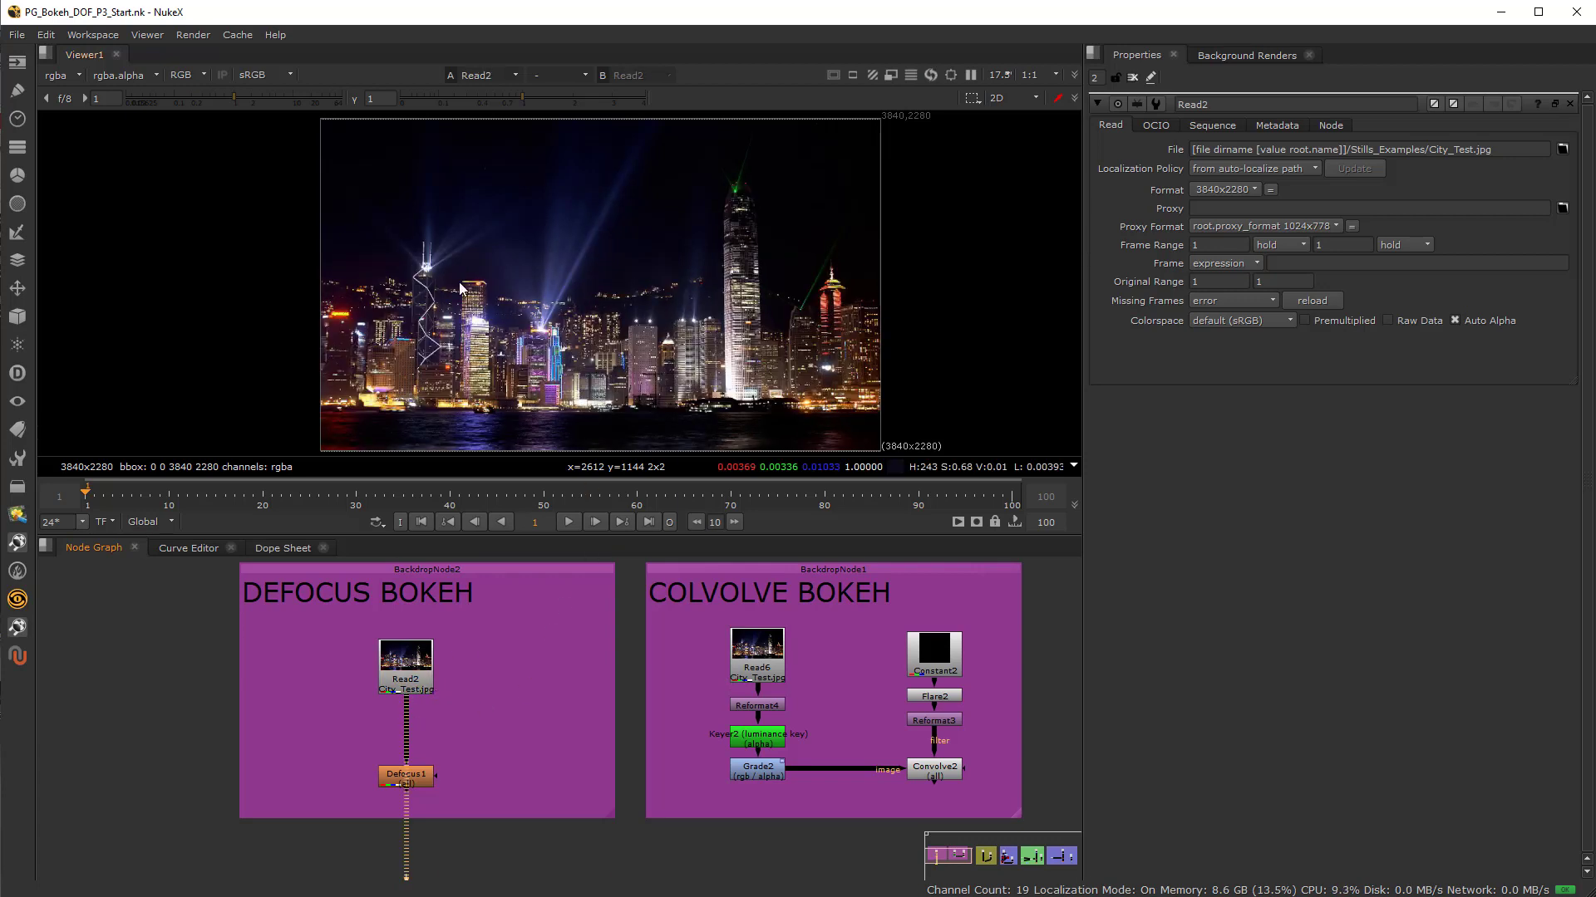
scroll(442, 715, up, 3)
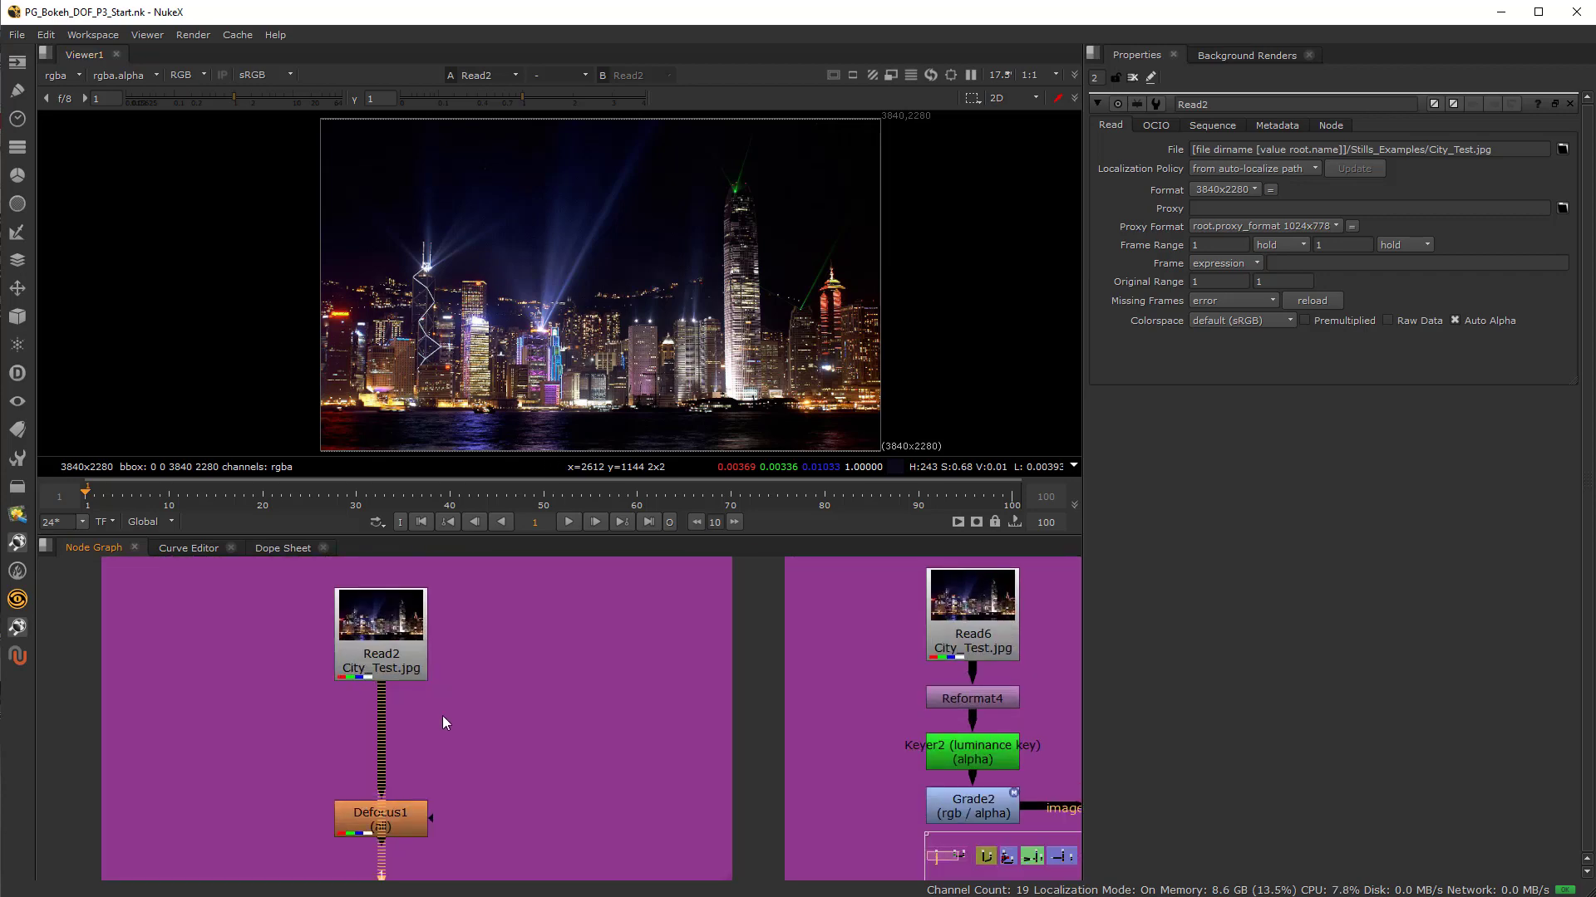
middle_drag(442, 723, 475, 706)
scroll(570, 357, up, 1)
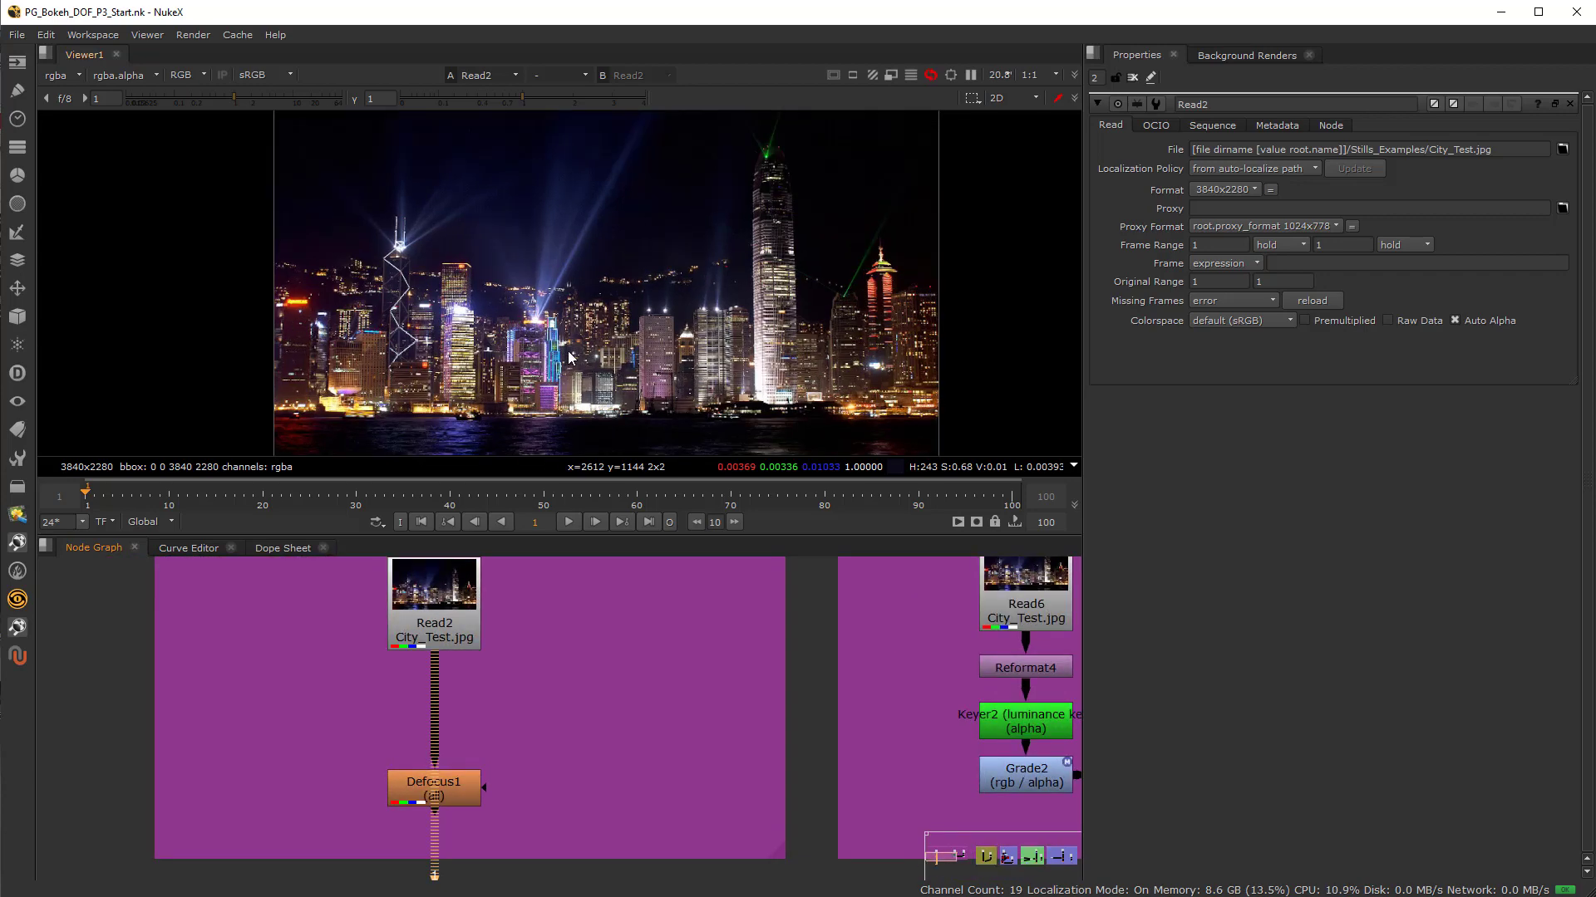
scroll(571, 357, up, 10)
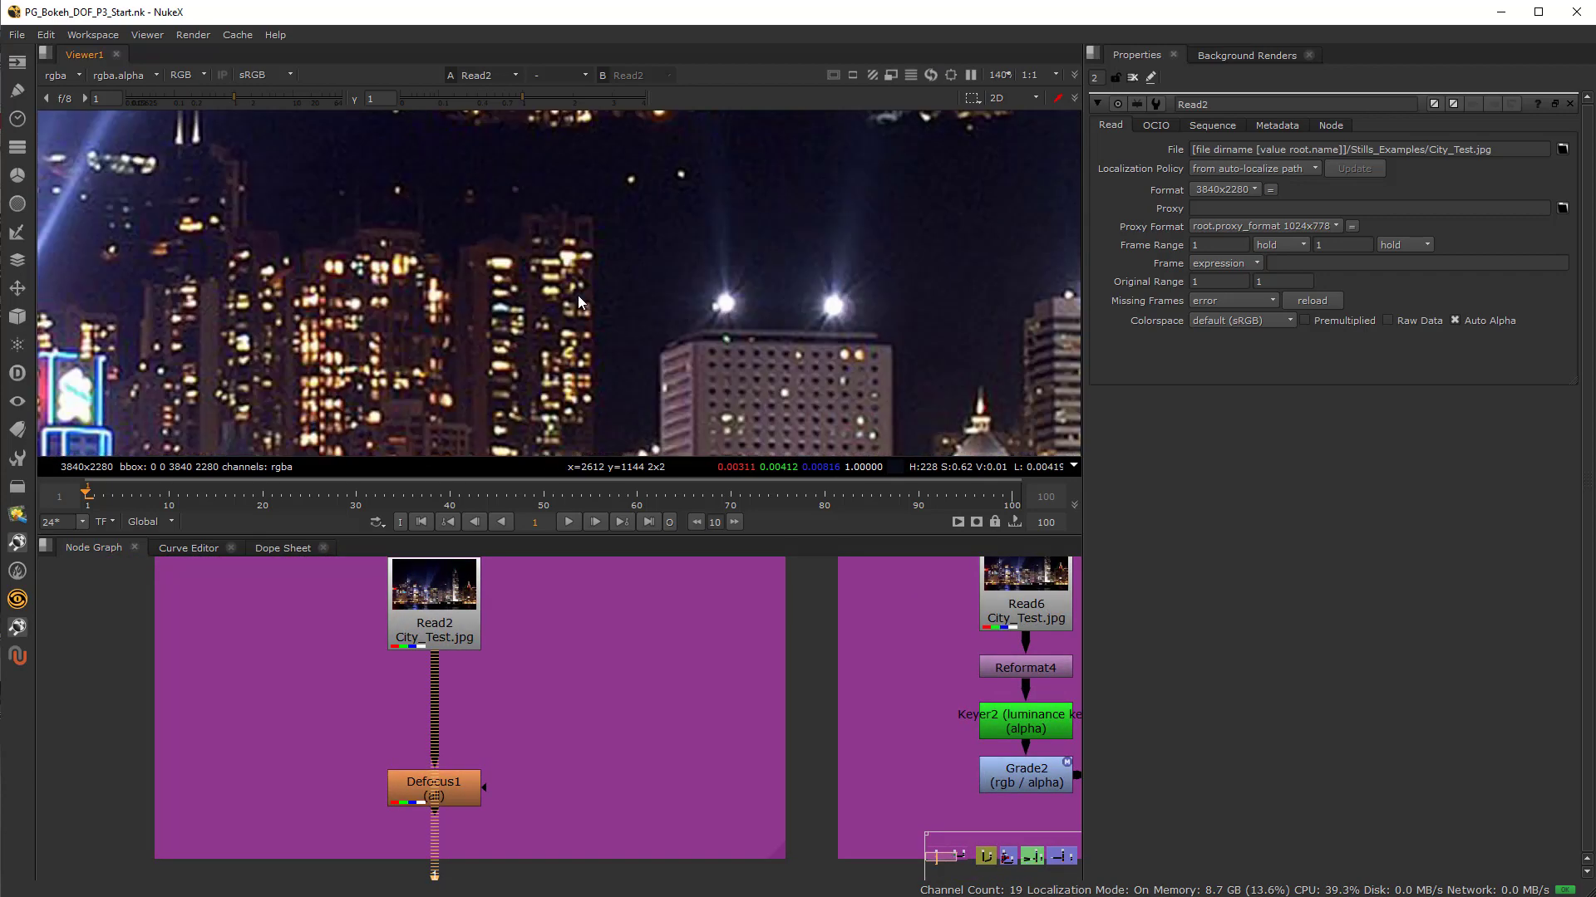
scroll(223, 349, down, 6)
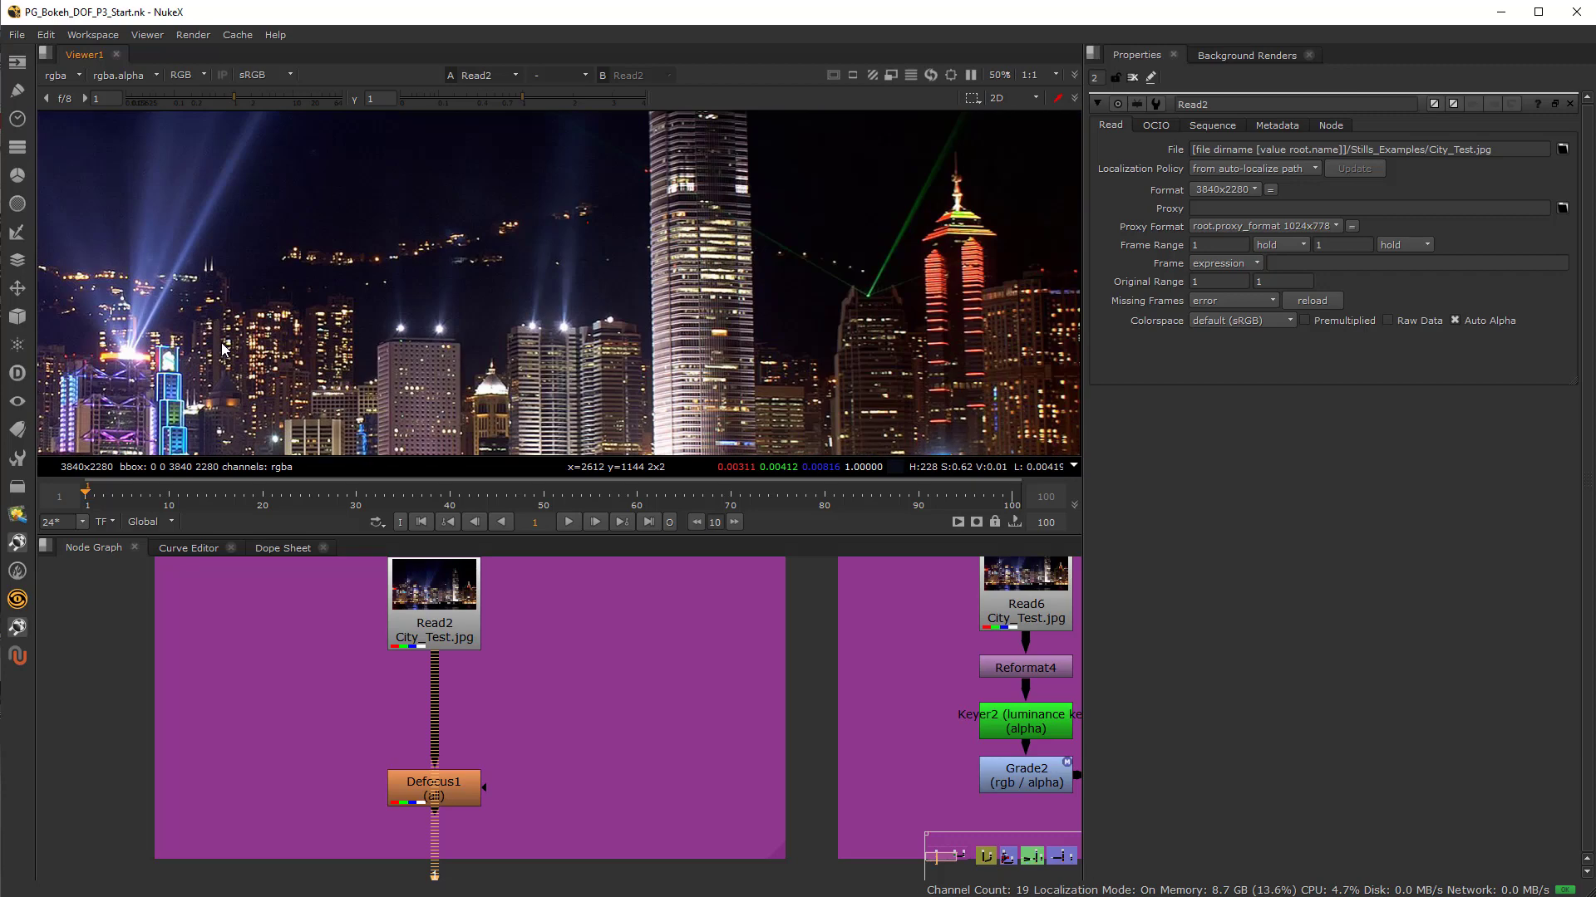
scroll(311, 347, up, 7)
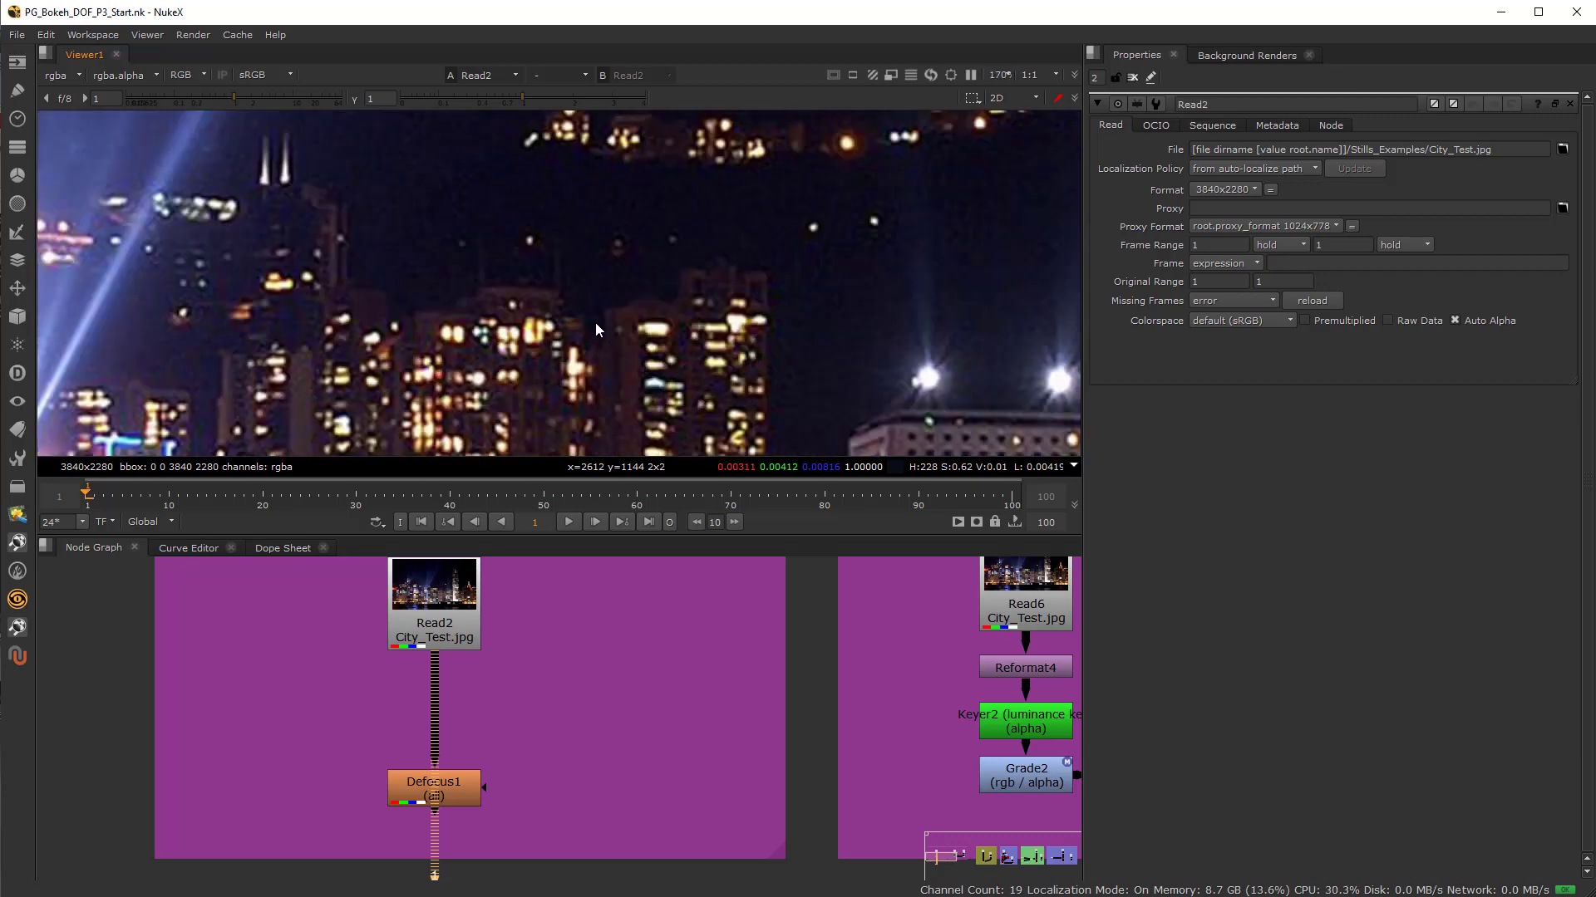
middle_drag(595, 322, 394, 297)
scroll(751, 381, up, 3)
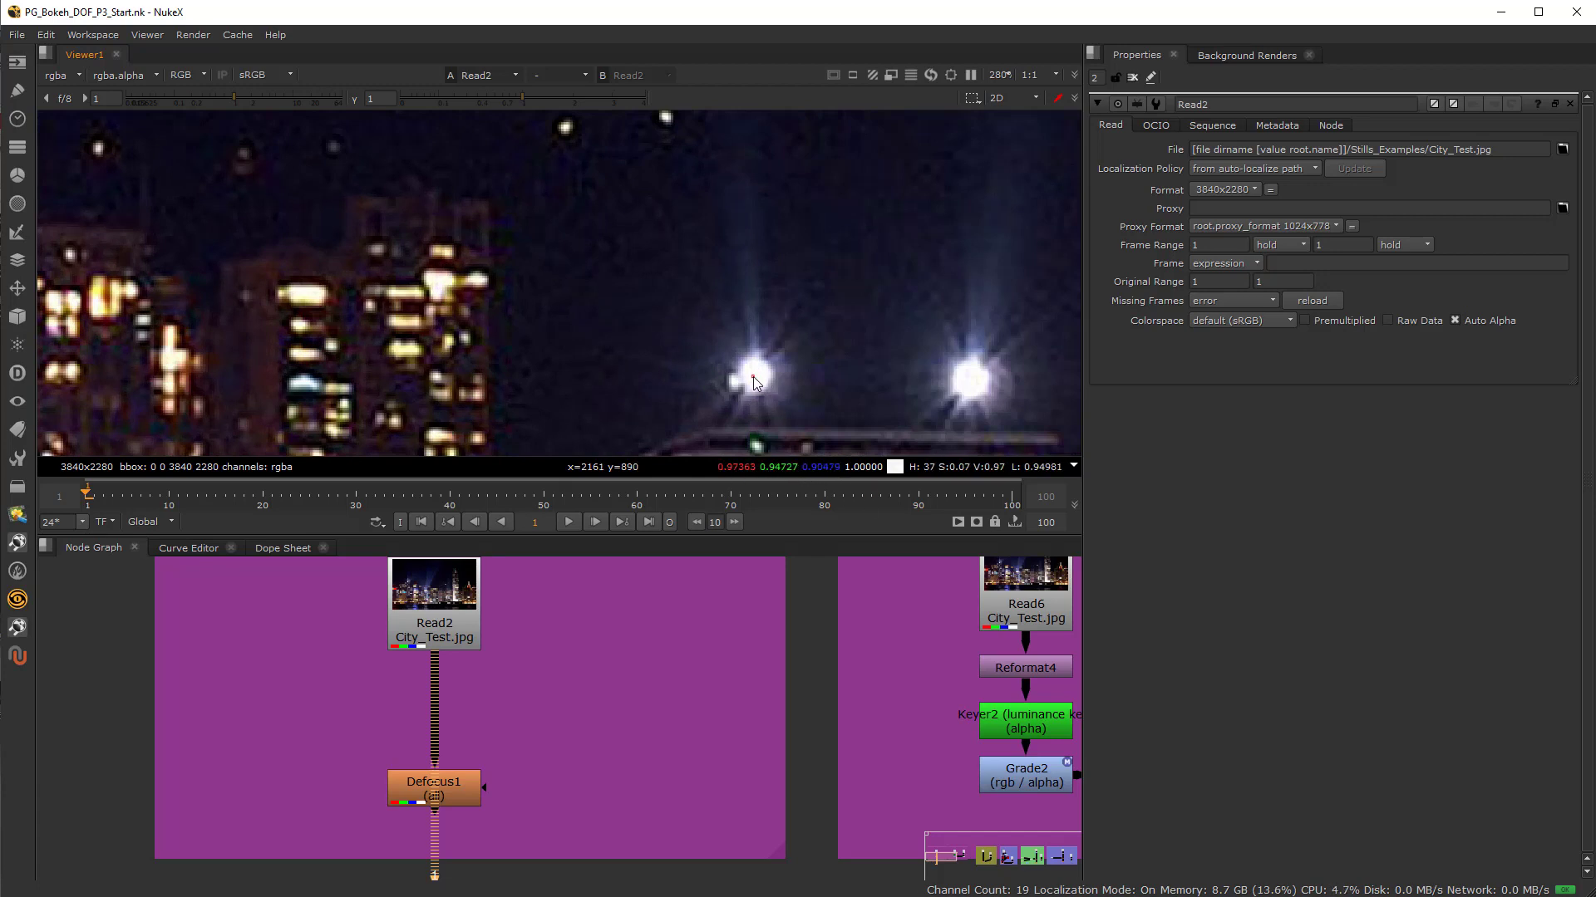
Check the alpha channel of the Read2 image in the viewer and return to the RGB display
click(454, 603)
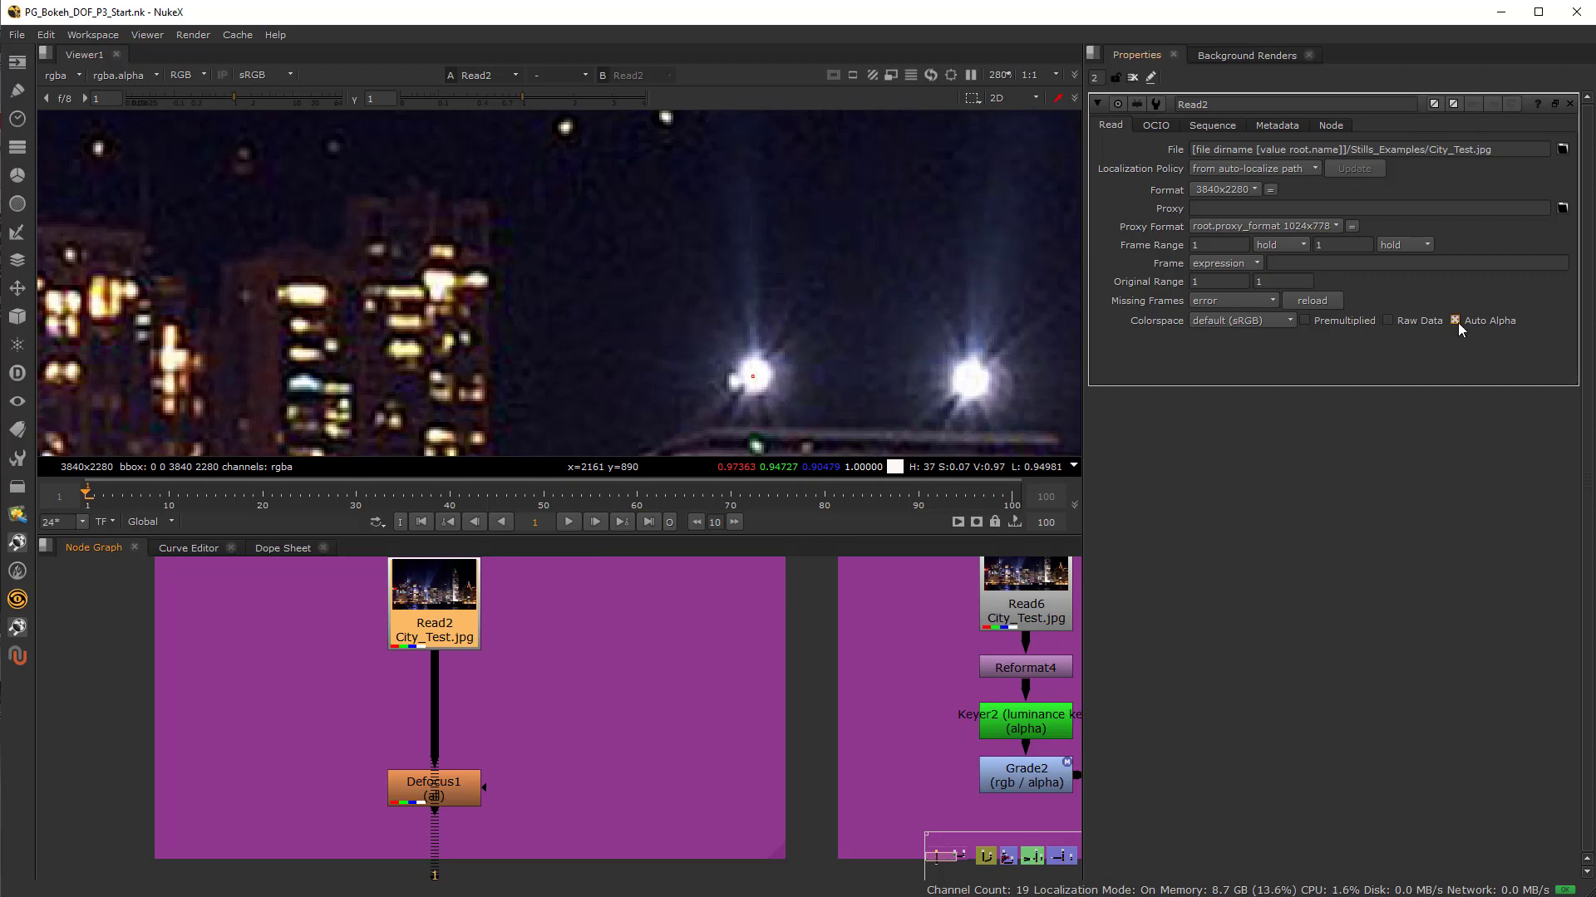
key(a)
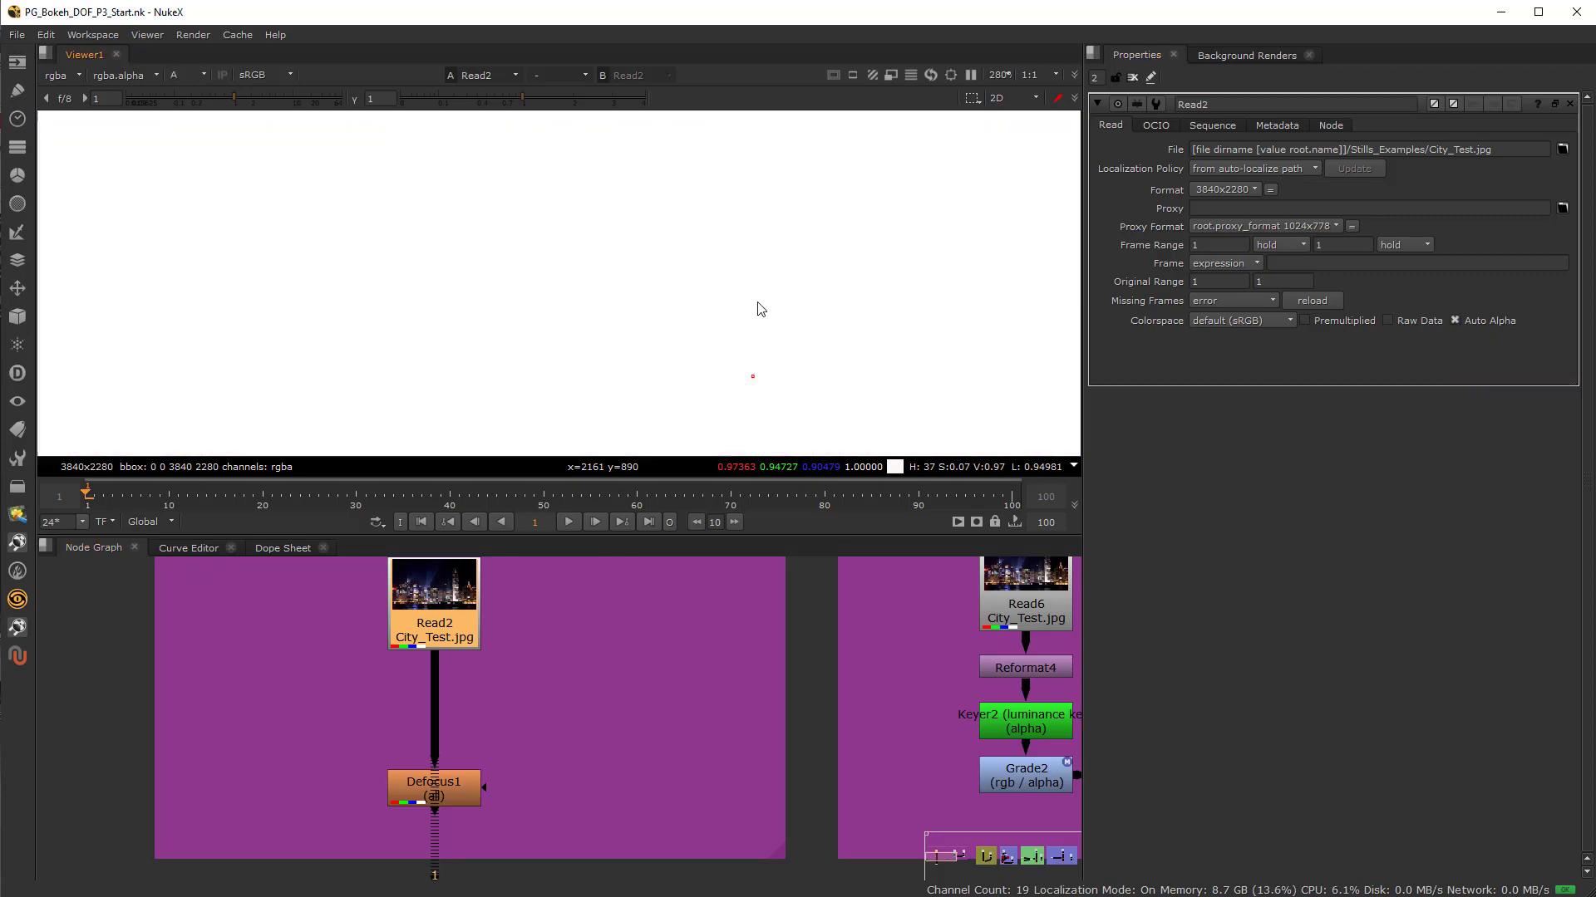
key(a)
scroll(531, 246, down, 5)
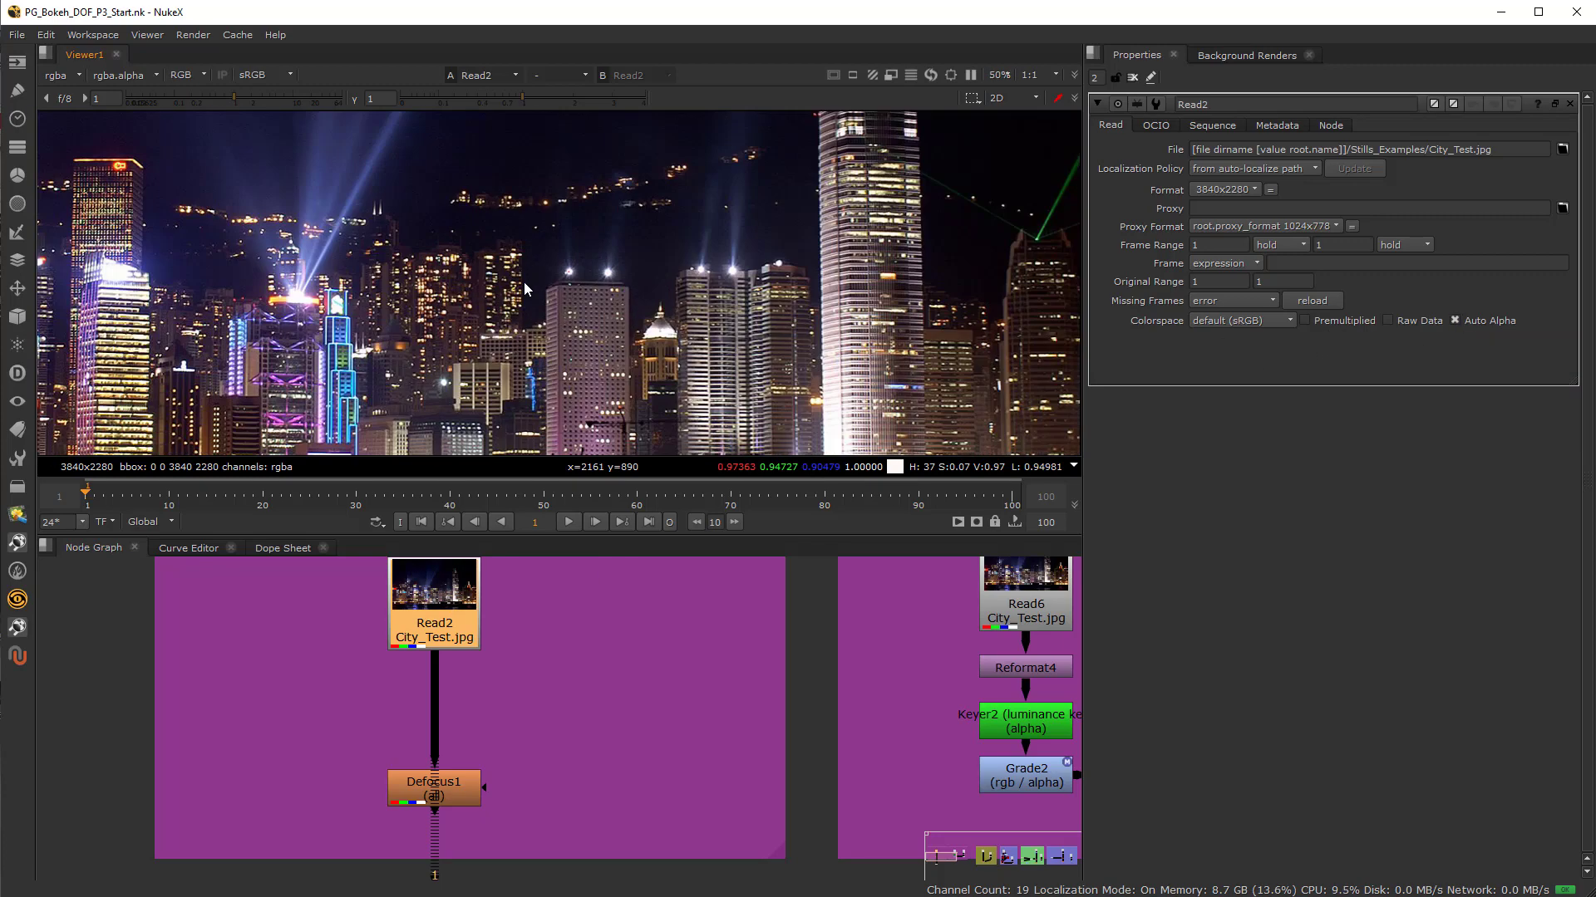
scroll(523, 282, down, 3)
scroll(232, 327, up, 2)
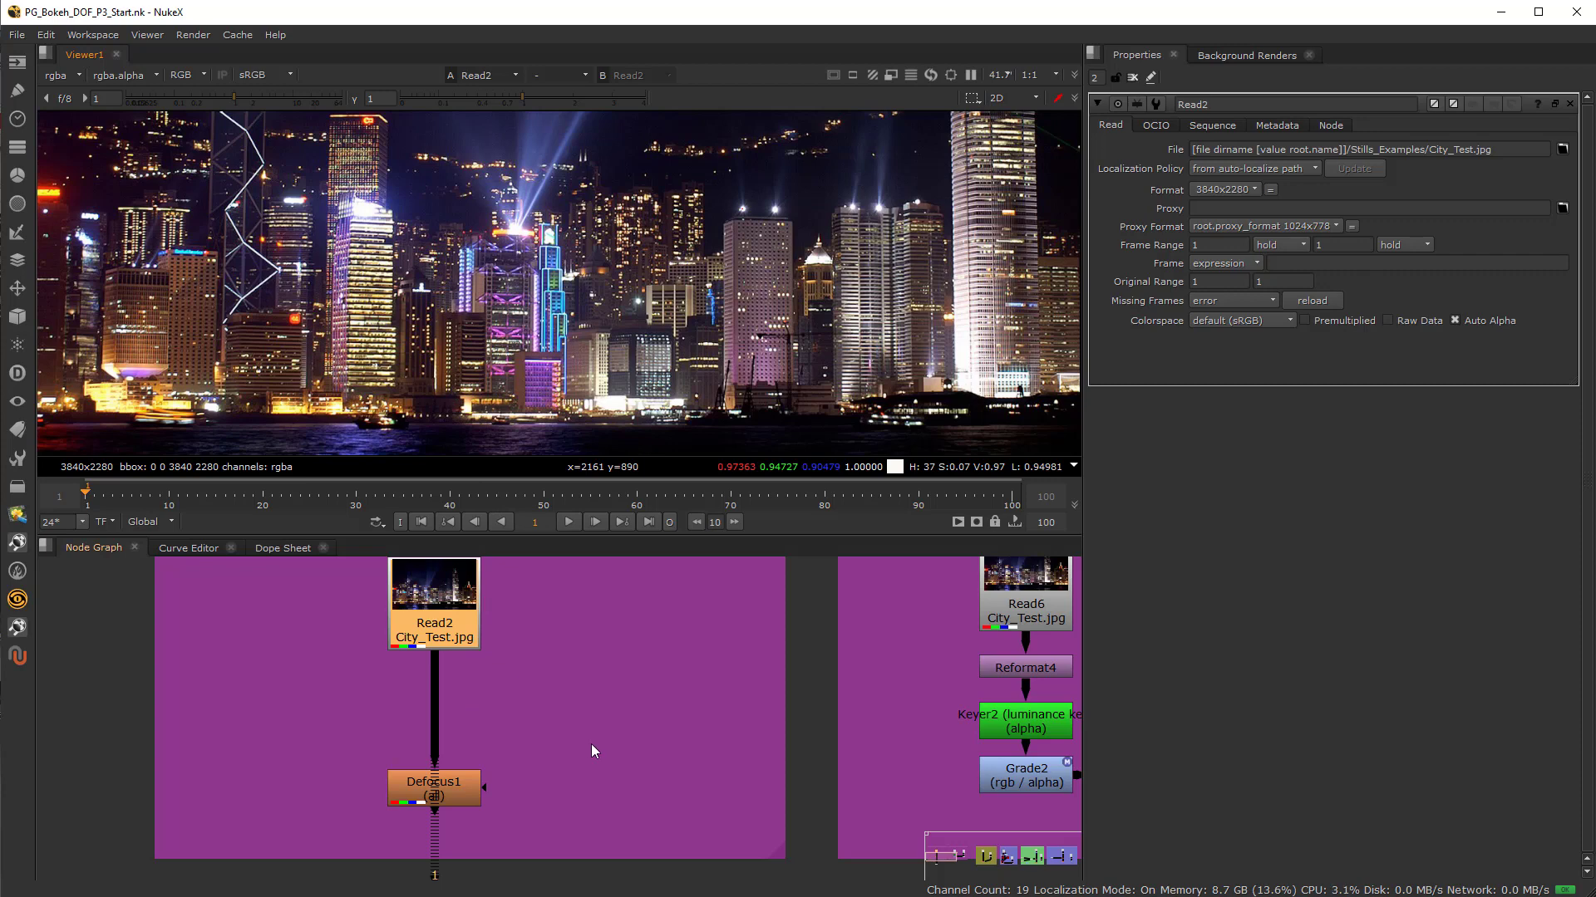
click(501, 745)
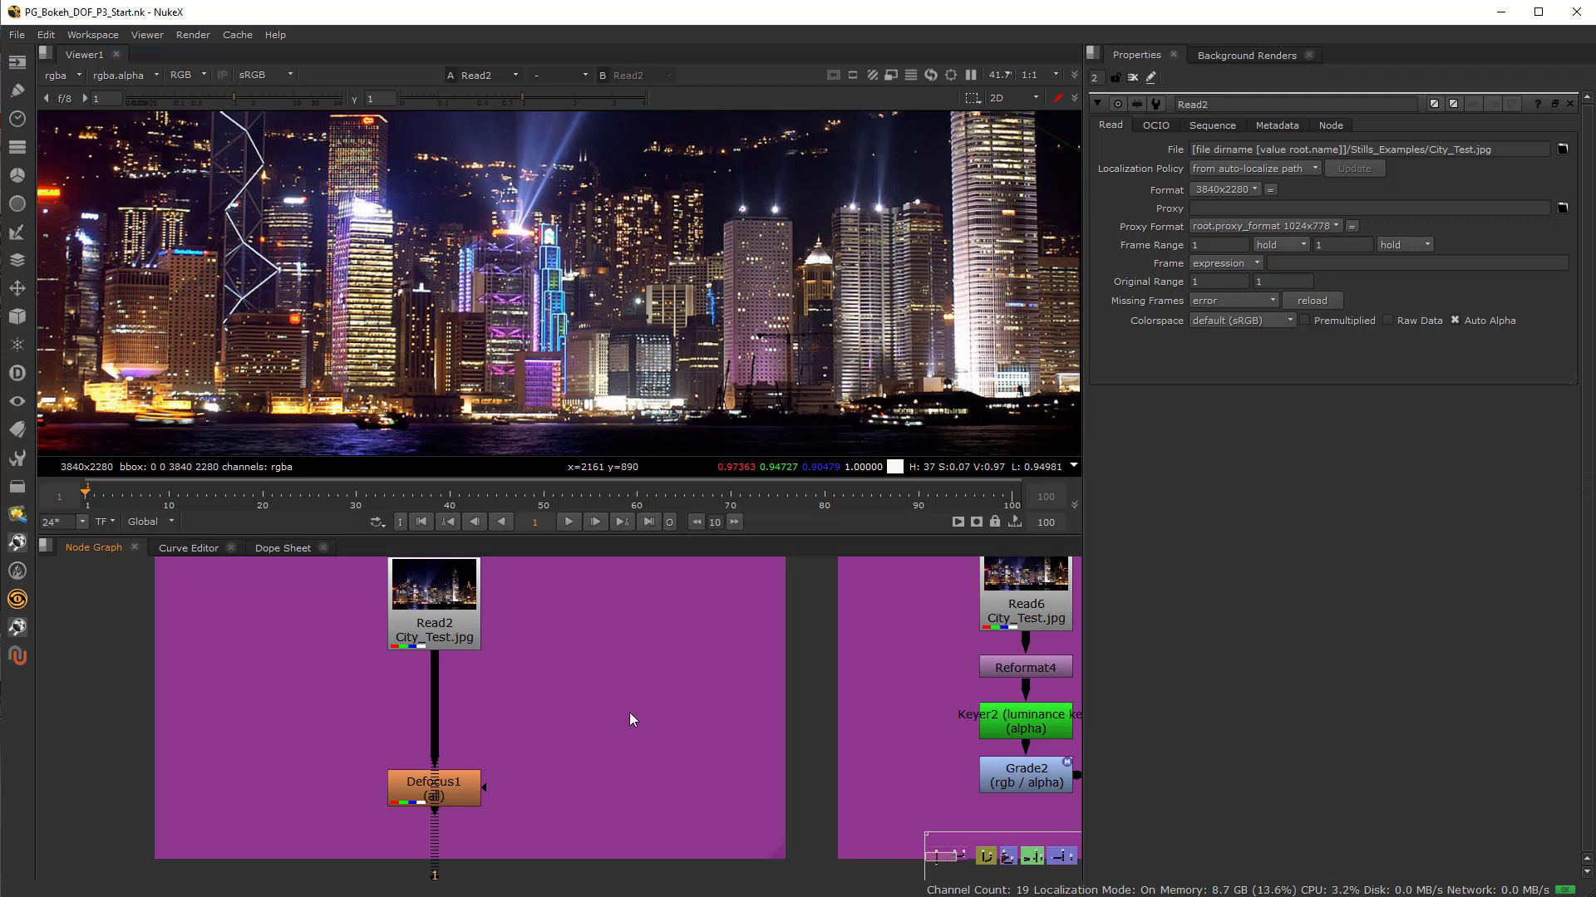
Move the Viewer1 node to the free area below the DEFOCUS BOKEH backdrop and connect it to Defocus1
click(472, 799)
scroll(465, 791, down, 4)
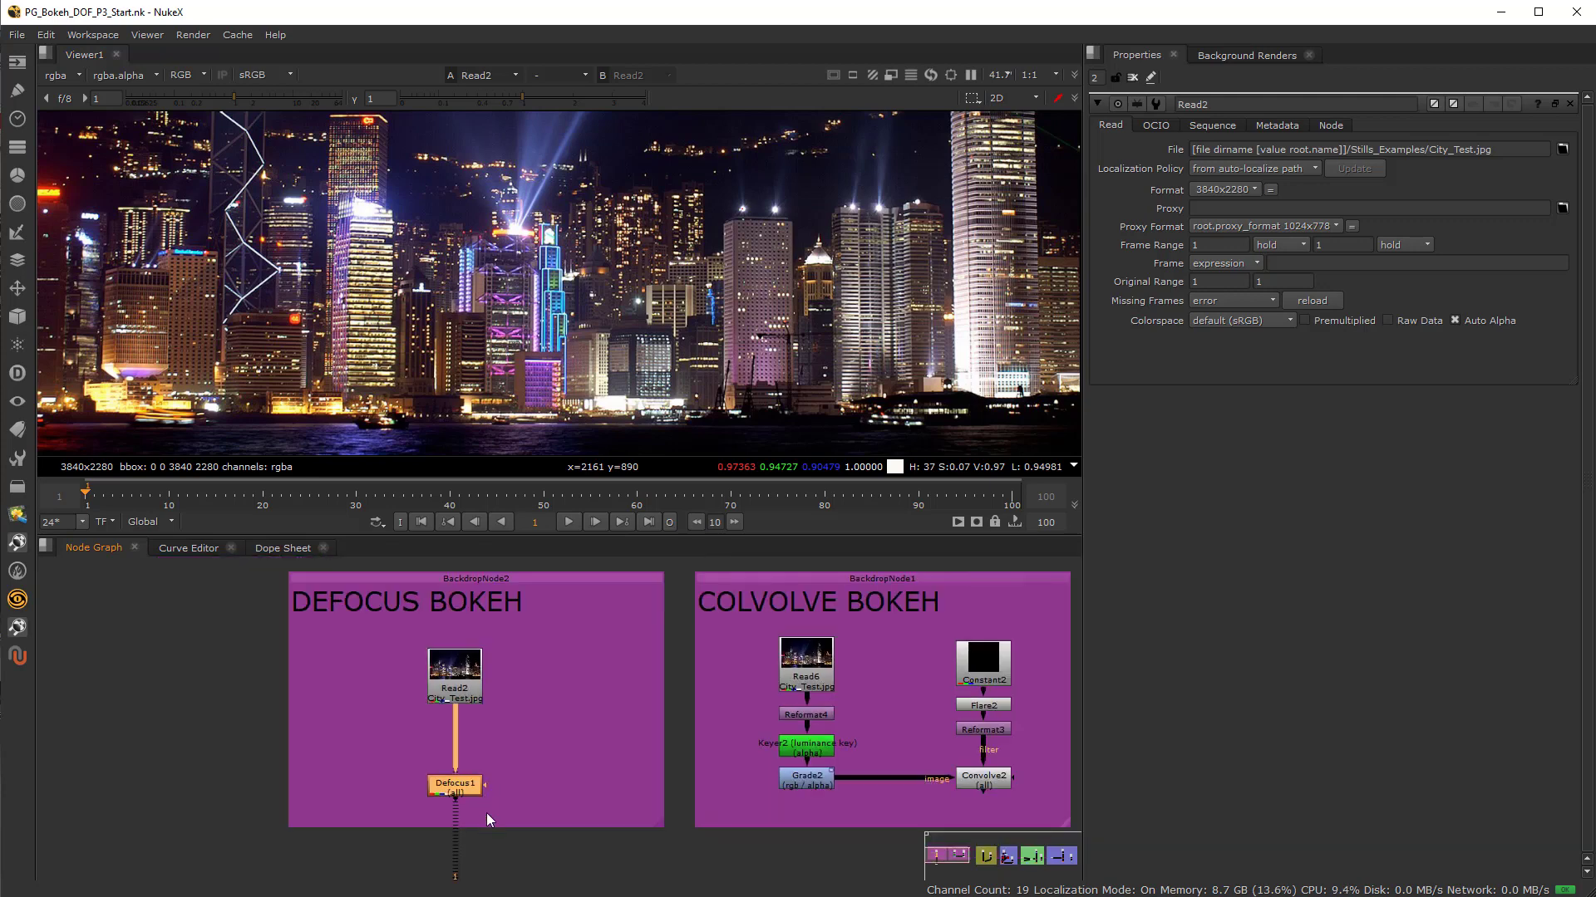
drag(511, 811, 631, 780)
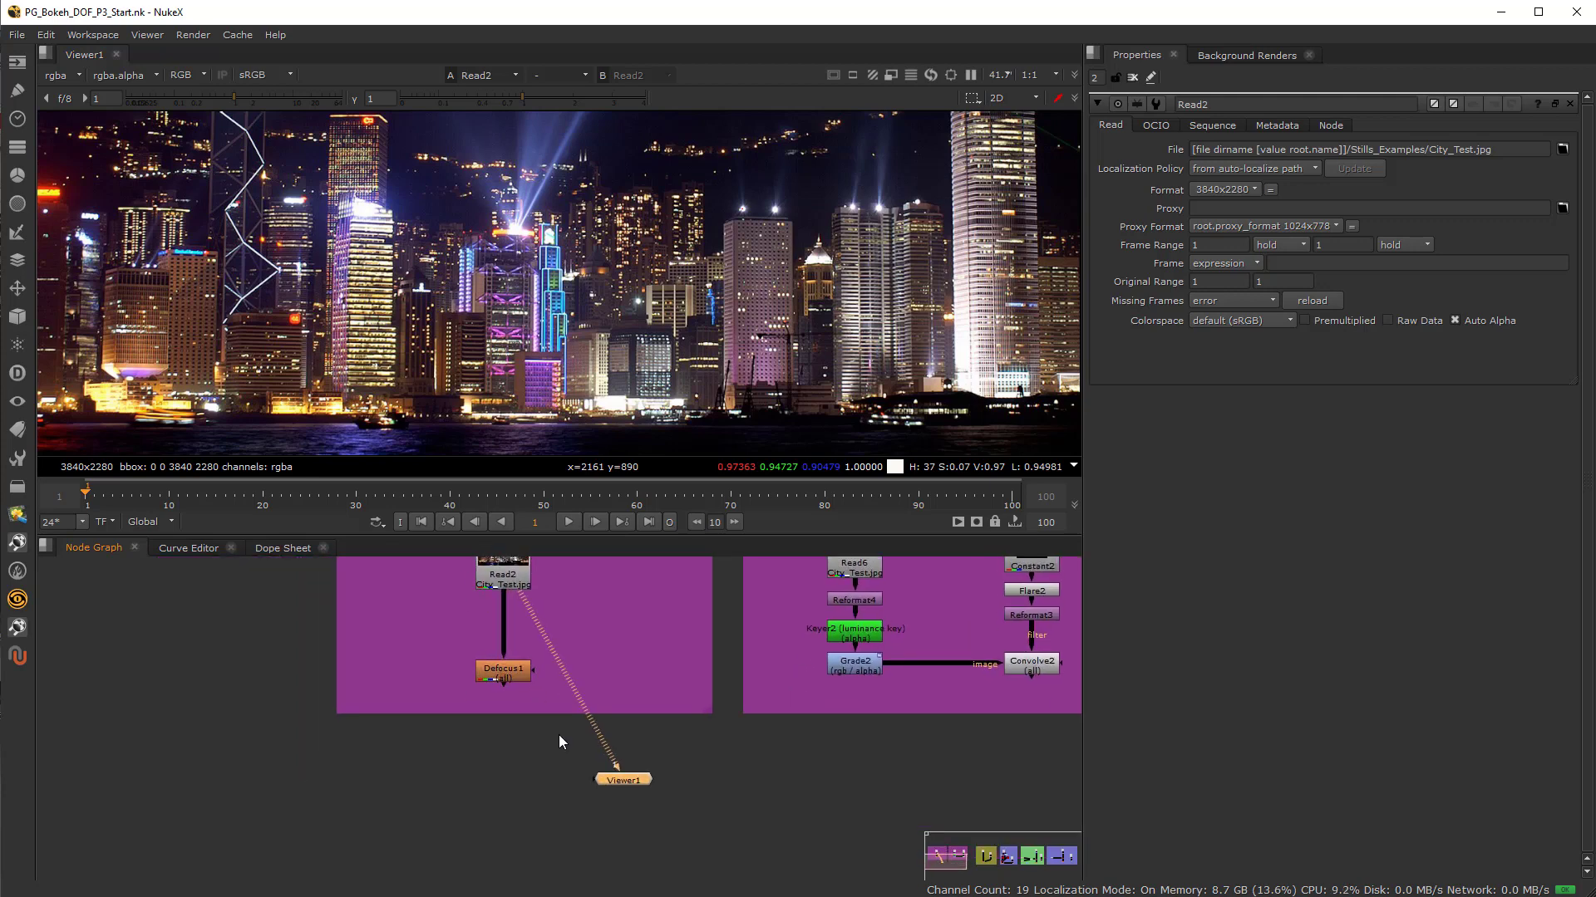
scroll(536, 776, up, 4)
scroll(536, 781, down, 2)
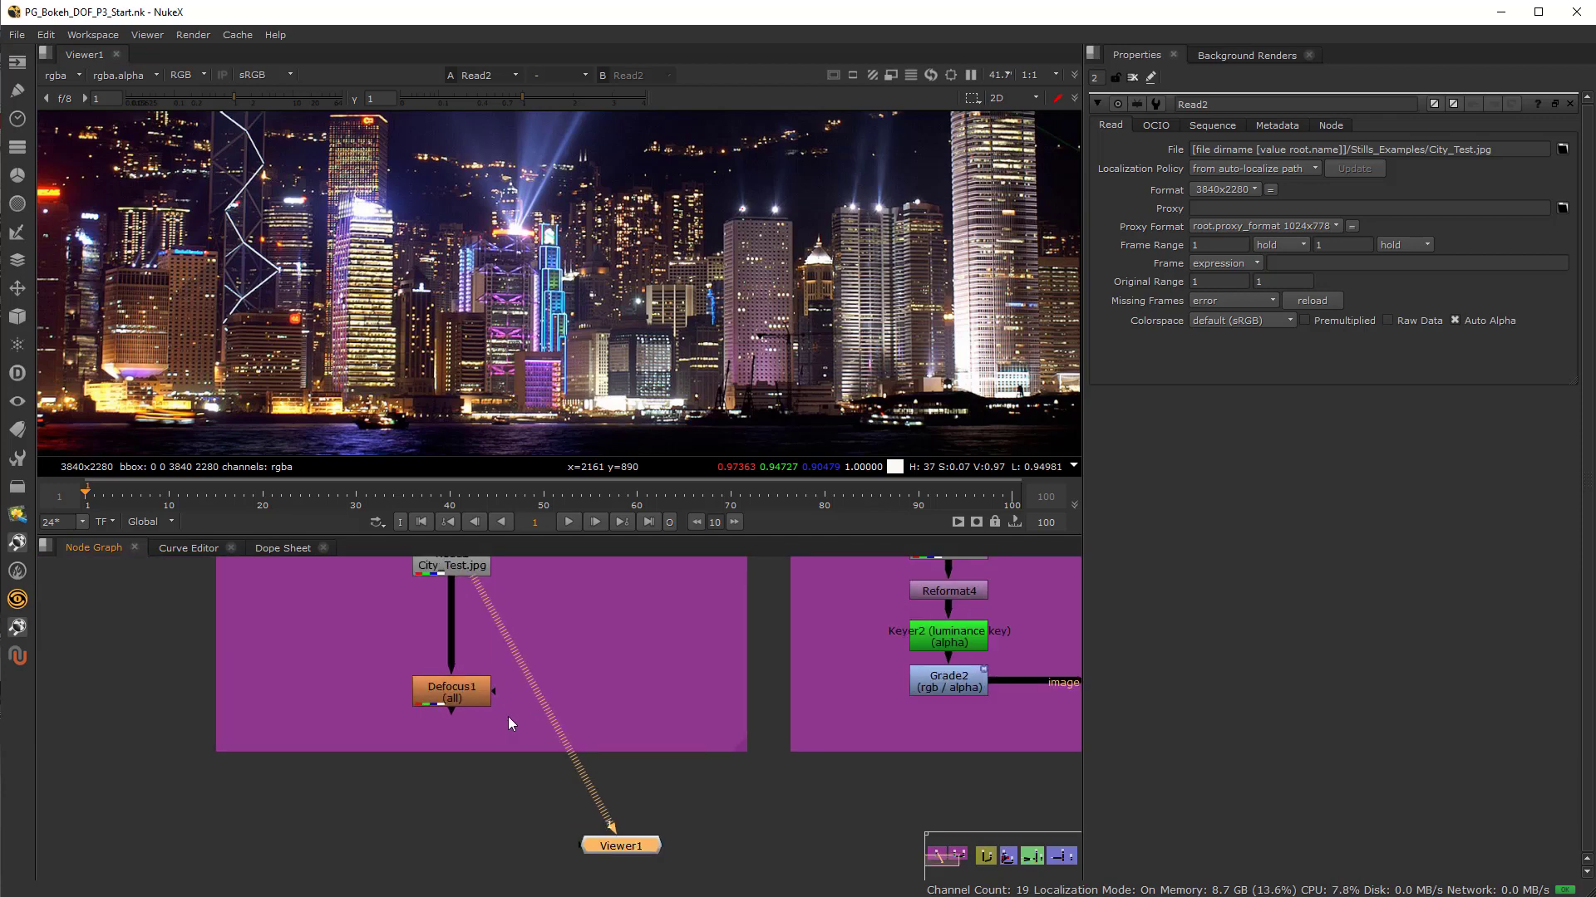
click(465, 694)
key(1)
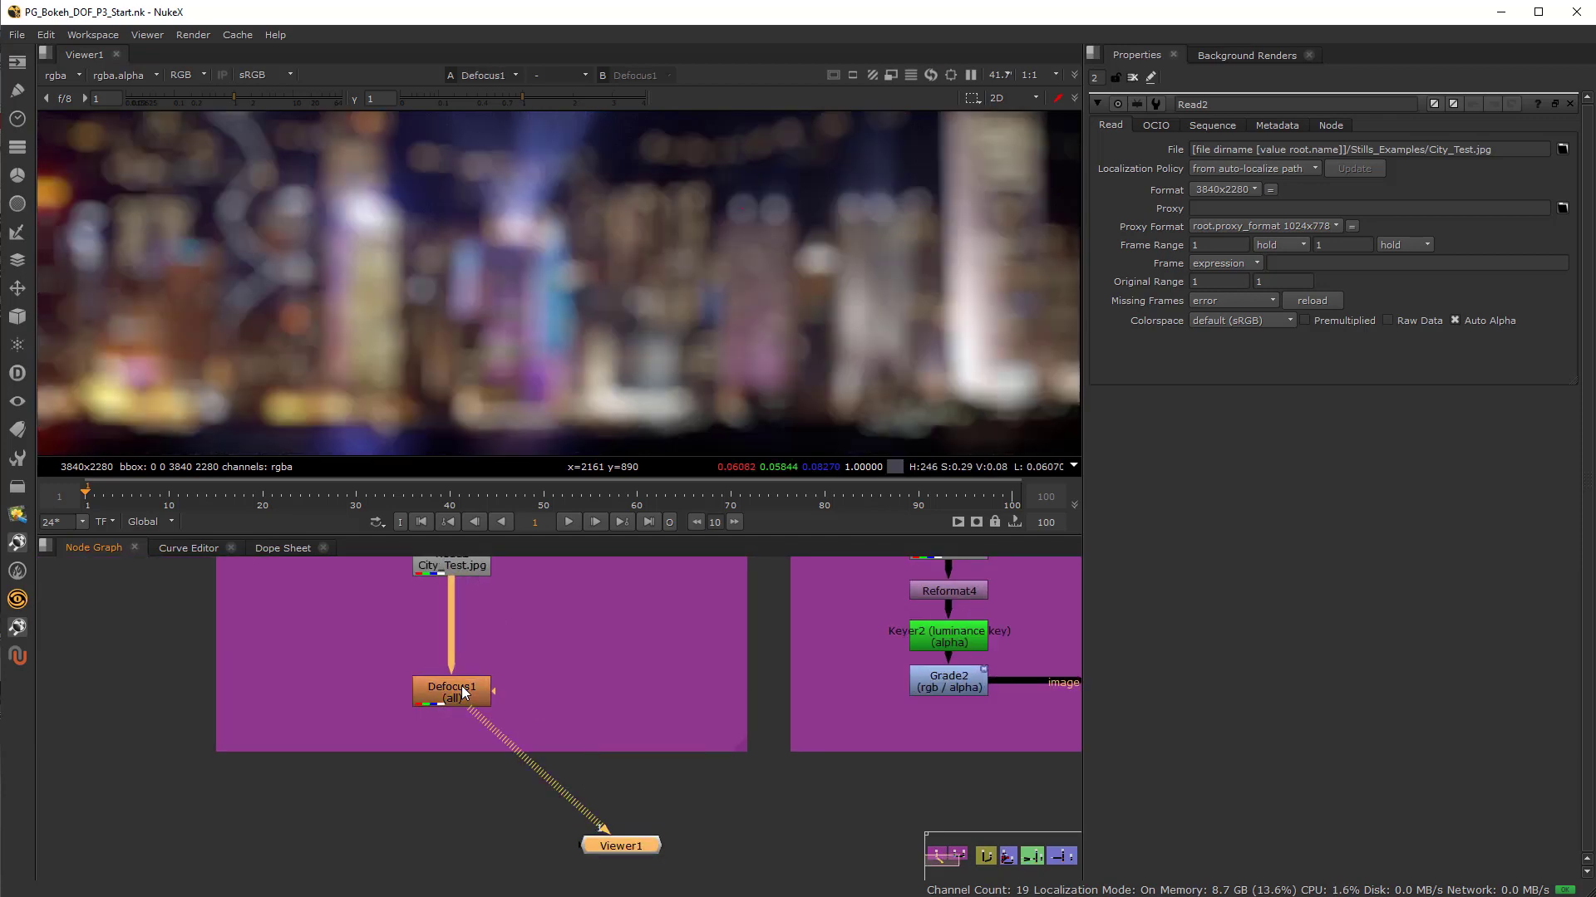
Open the Defocus1 node's properties and close the Read2 properties
double_click(467, 701)
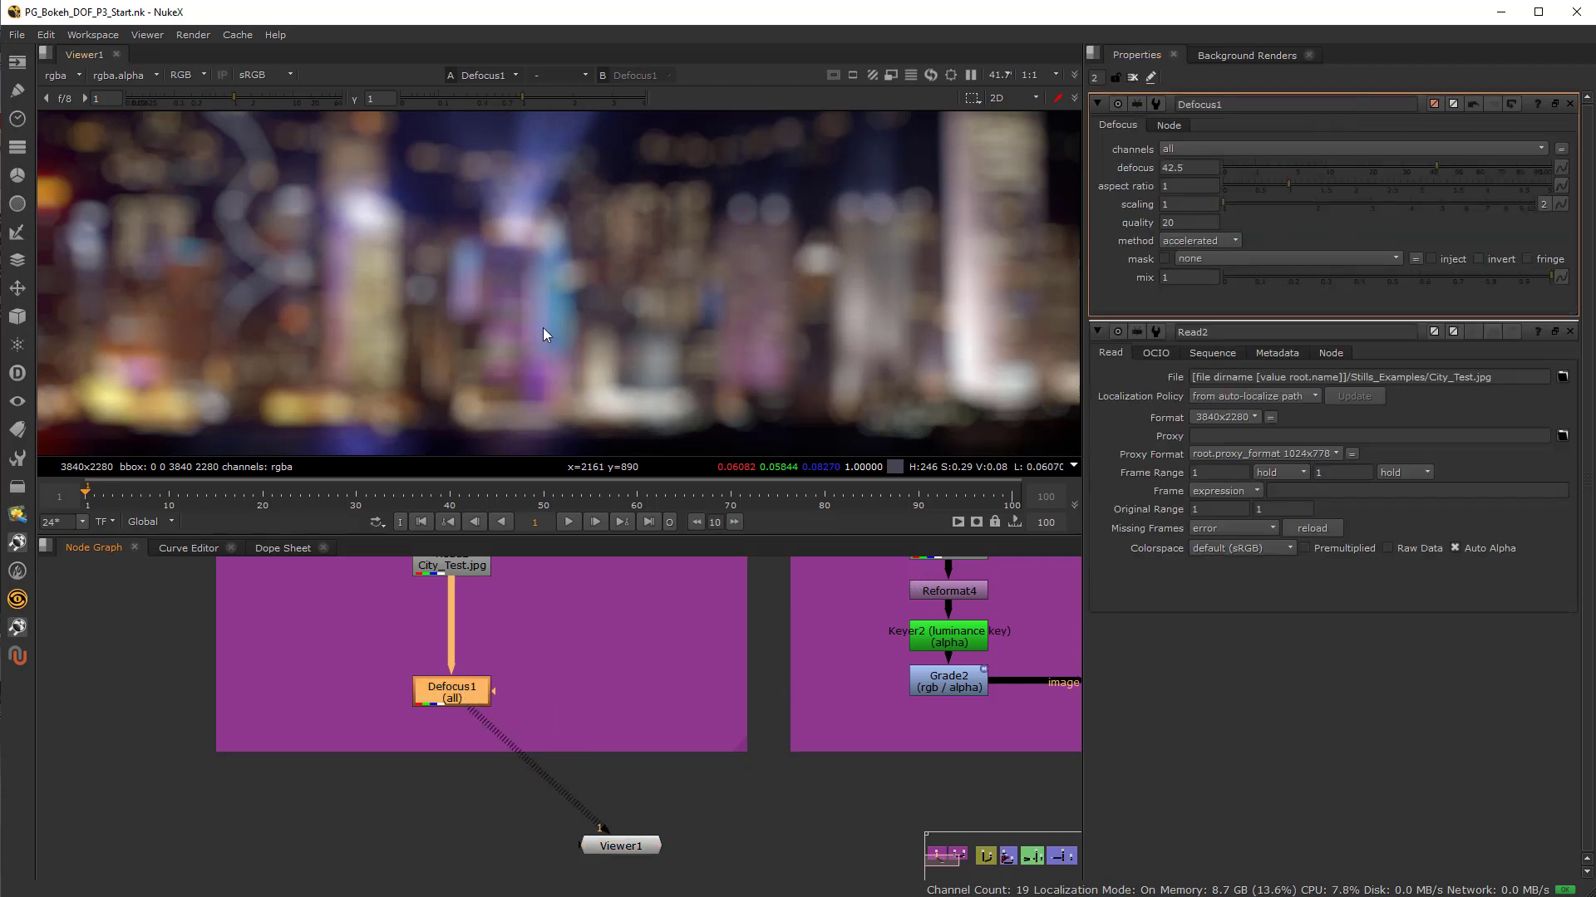
scroll(544, 332, down, 5)
click(1569, 333)
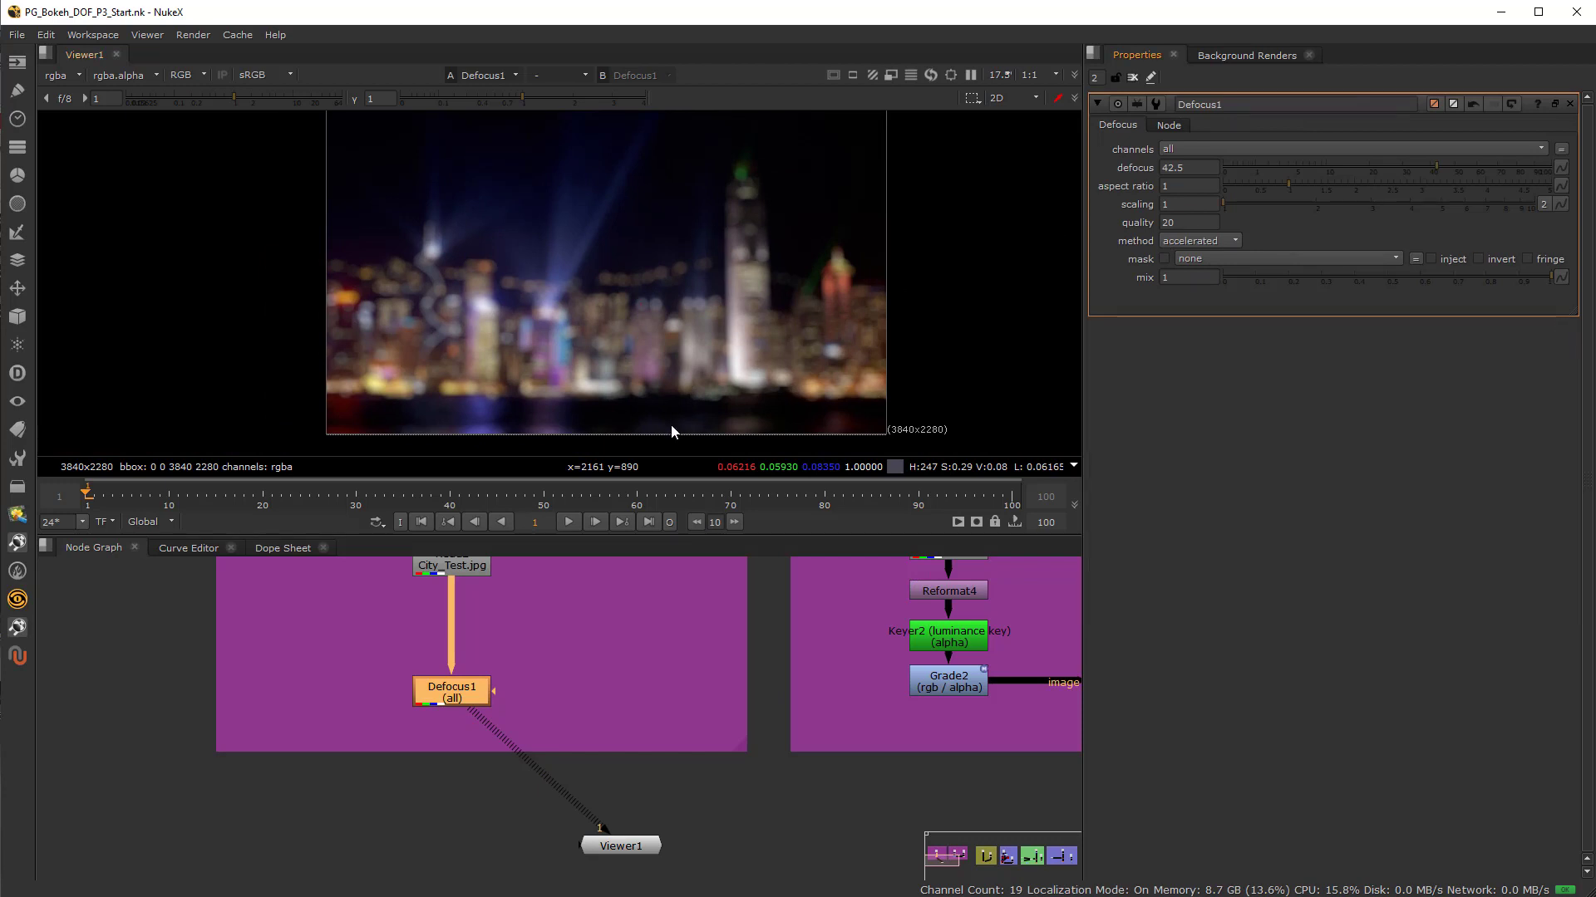
scroll(702, 354, up, 2)
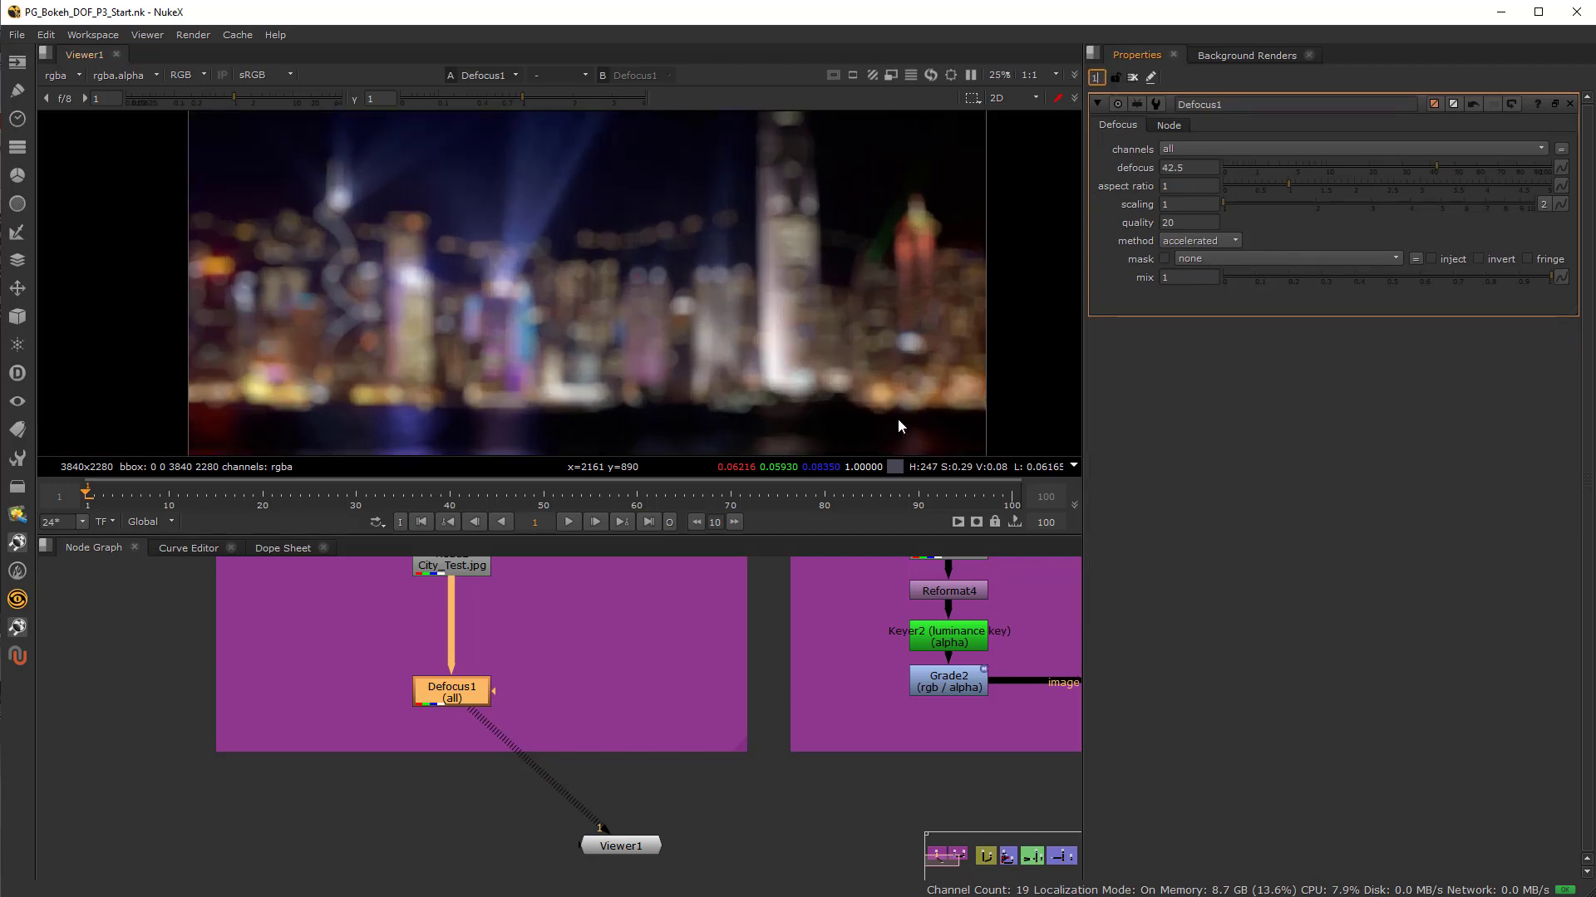
Set the defocus amount of the Defocus1 node to 34
click(538, 676)
click(478, 698)
mouse_move(1389, 167)
mouse_down()
mouse_move(1344, 172)
mouse_move(1414, 170)
mouse_up()
Add a Blur node beside Defocus1 and connect its input to Read2
middle_drag(566, 631, 580, 730)
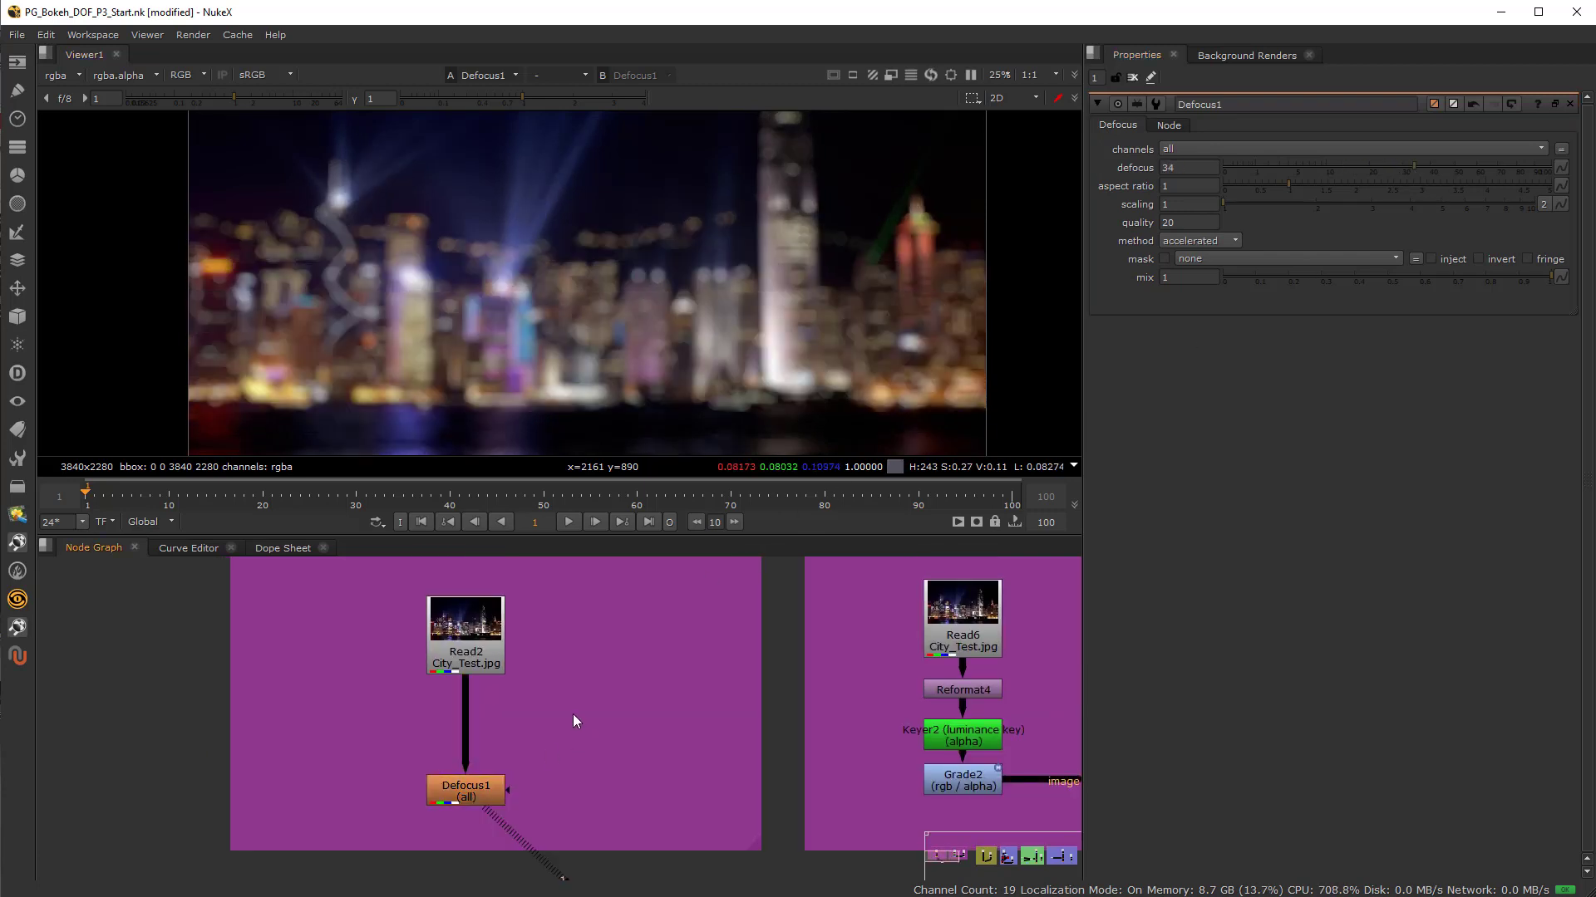
key(Tab)
text(b)
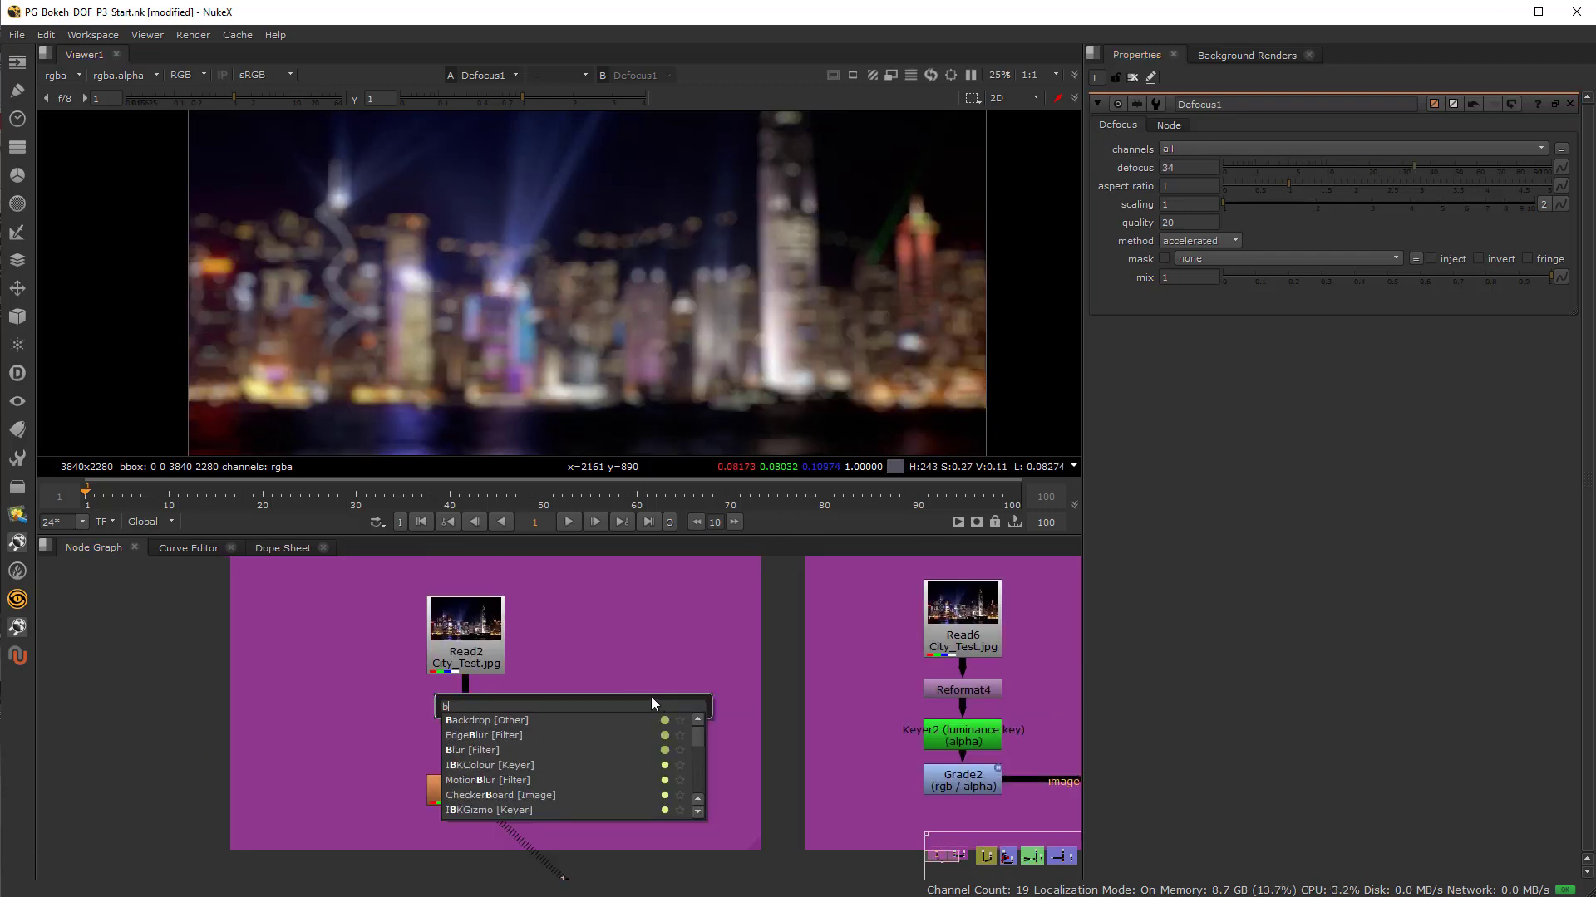
text(lu)
click(482, 734)
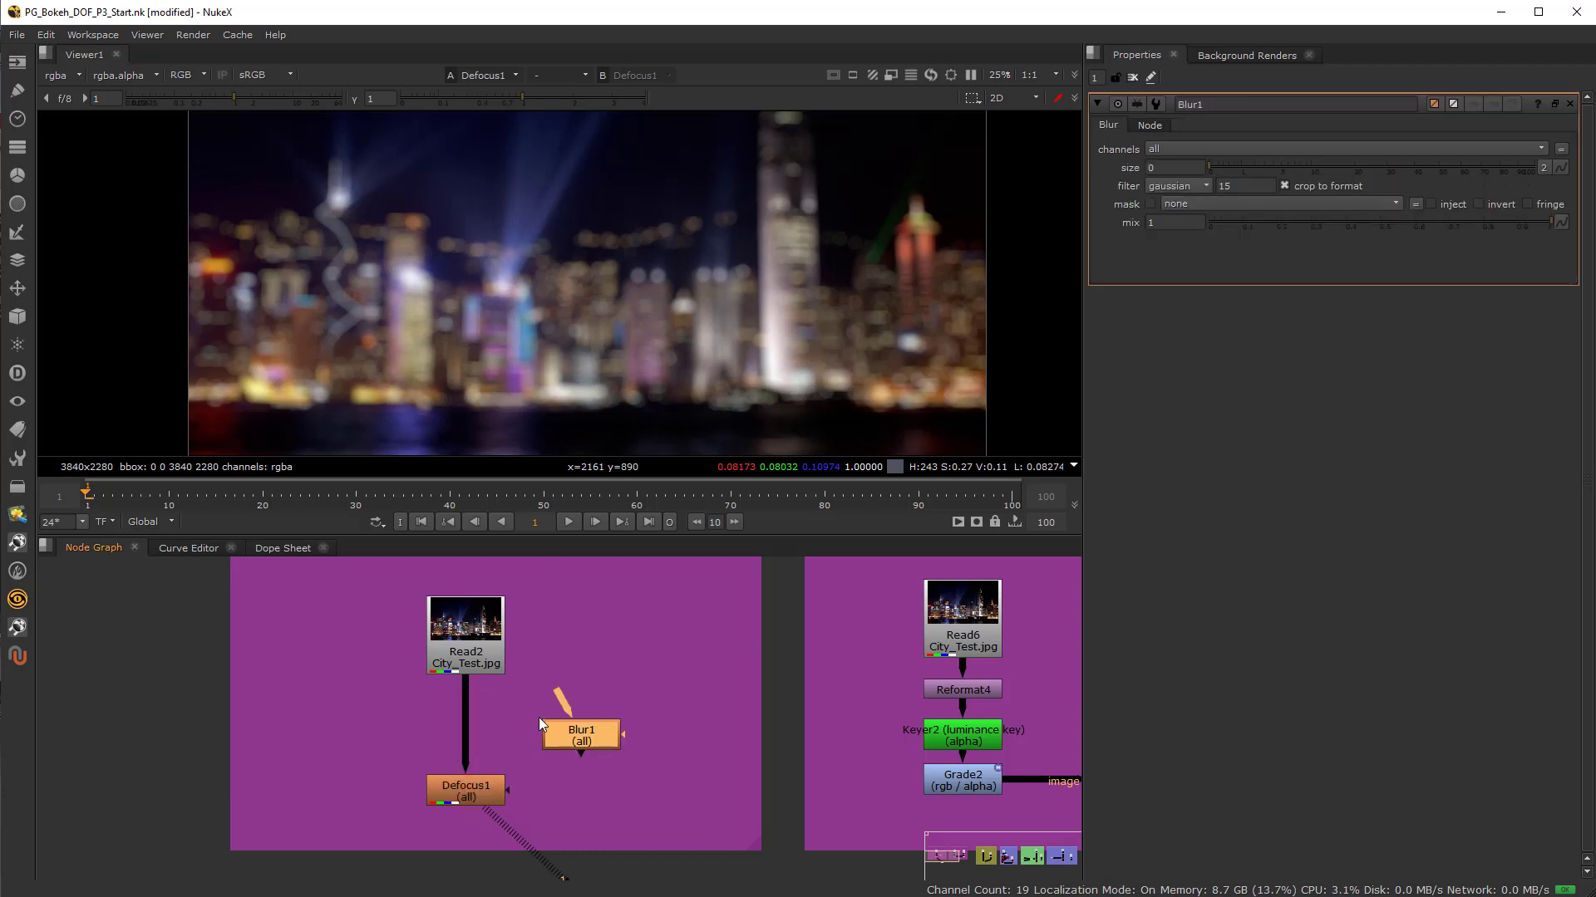
click(591, 740)
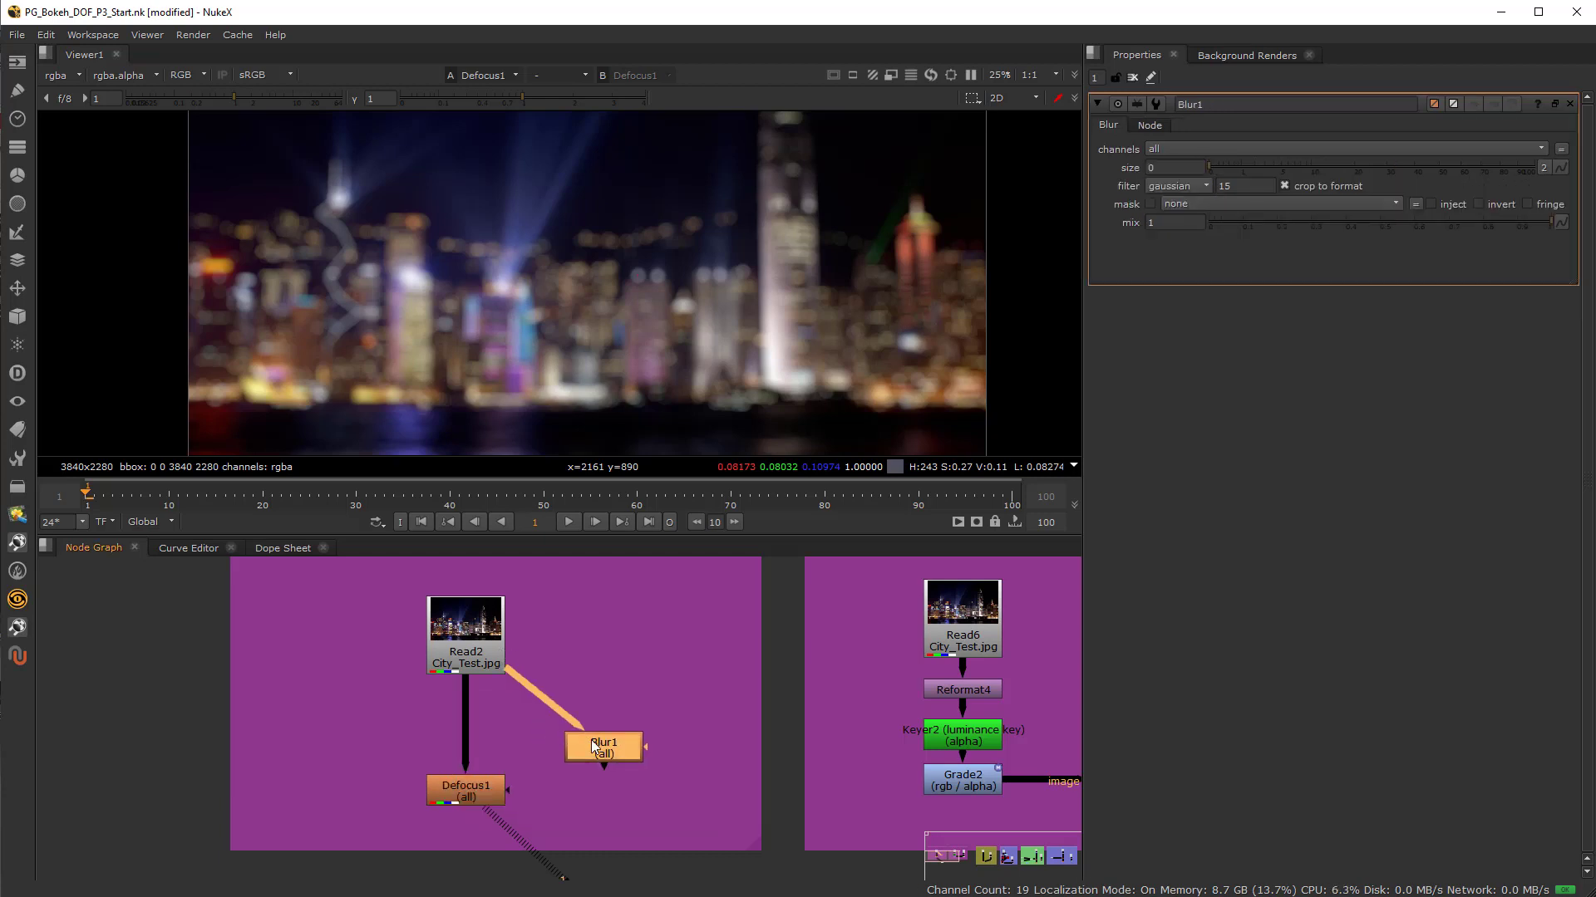
Show the new Blur node's output in the viewer and set its size to 47
key(1)
drag(1234, 173, 1432, 177)
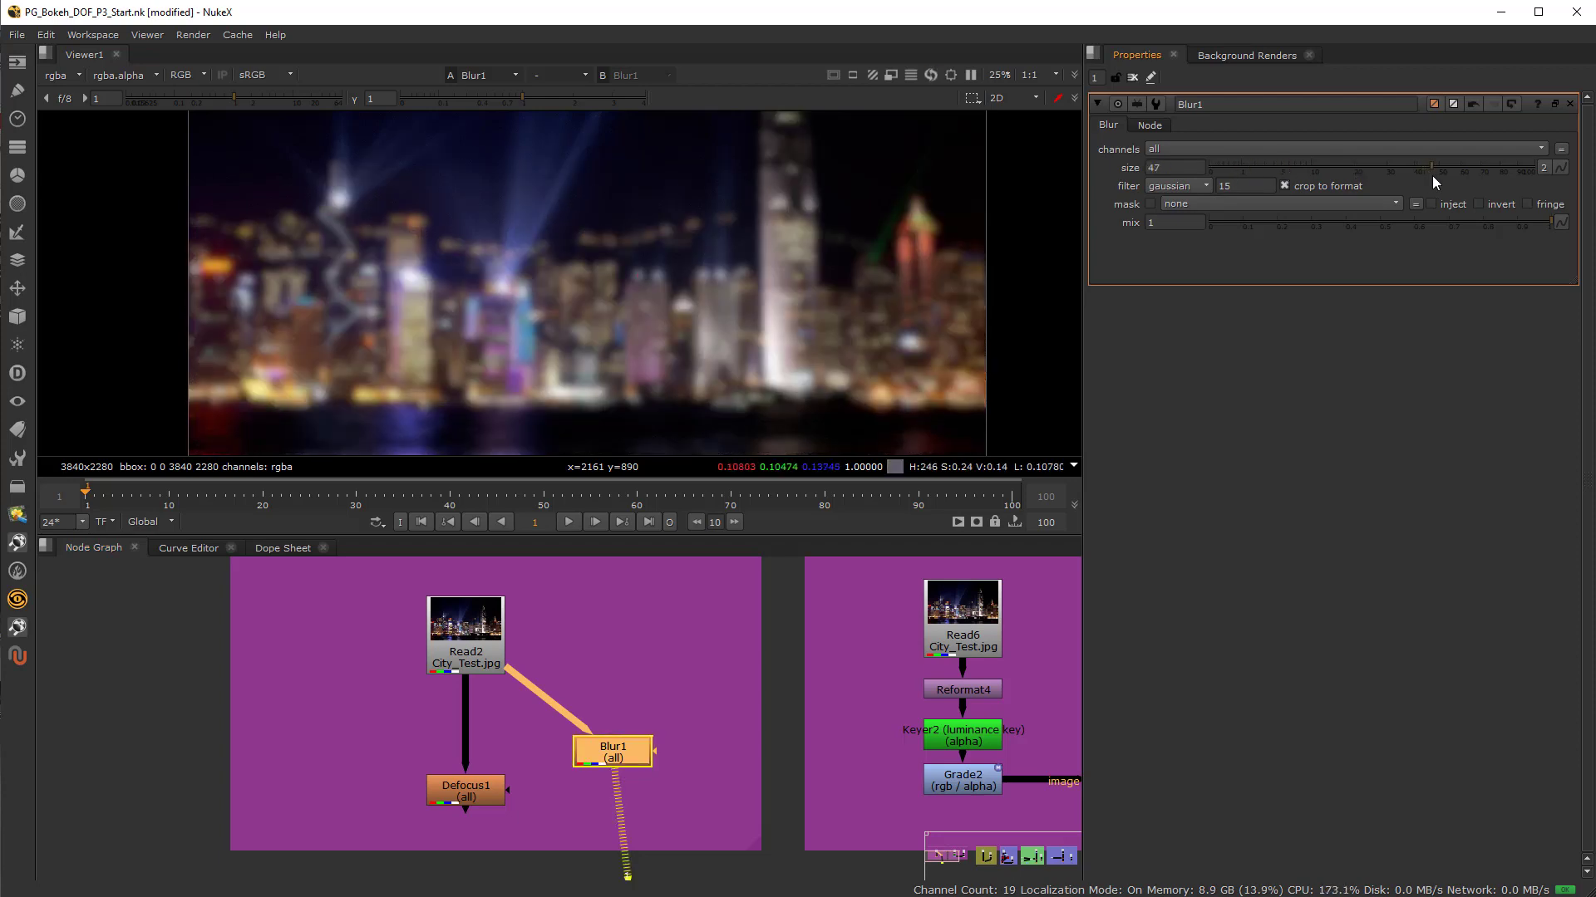
Try the quadratic and triangle filters on the Blur1 node and inspect the blurred lights up close
scroll(631, 277, up, 10)
scroll(665, 267, up, 3)
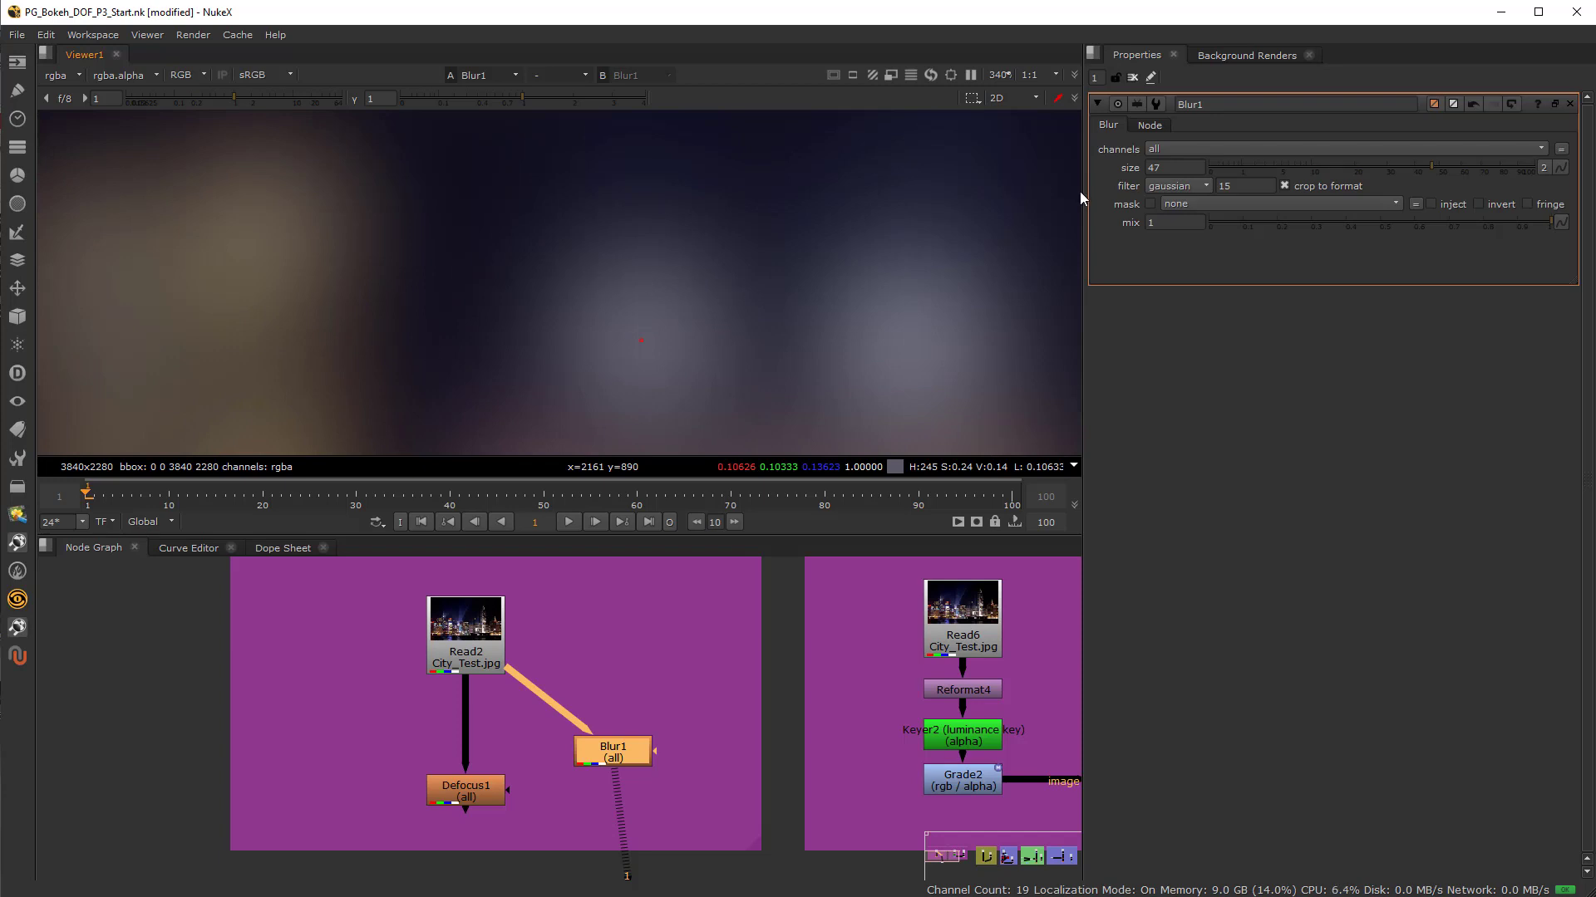
click(1177, 184)
click(1175, 167)
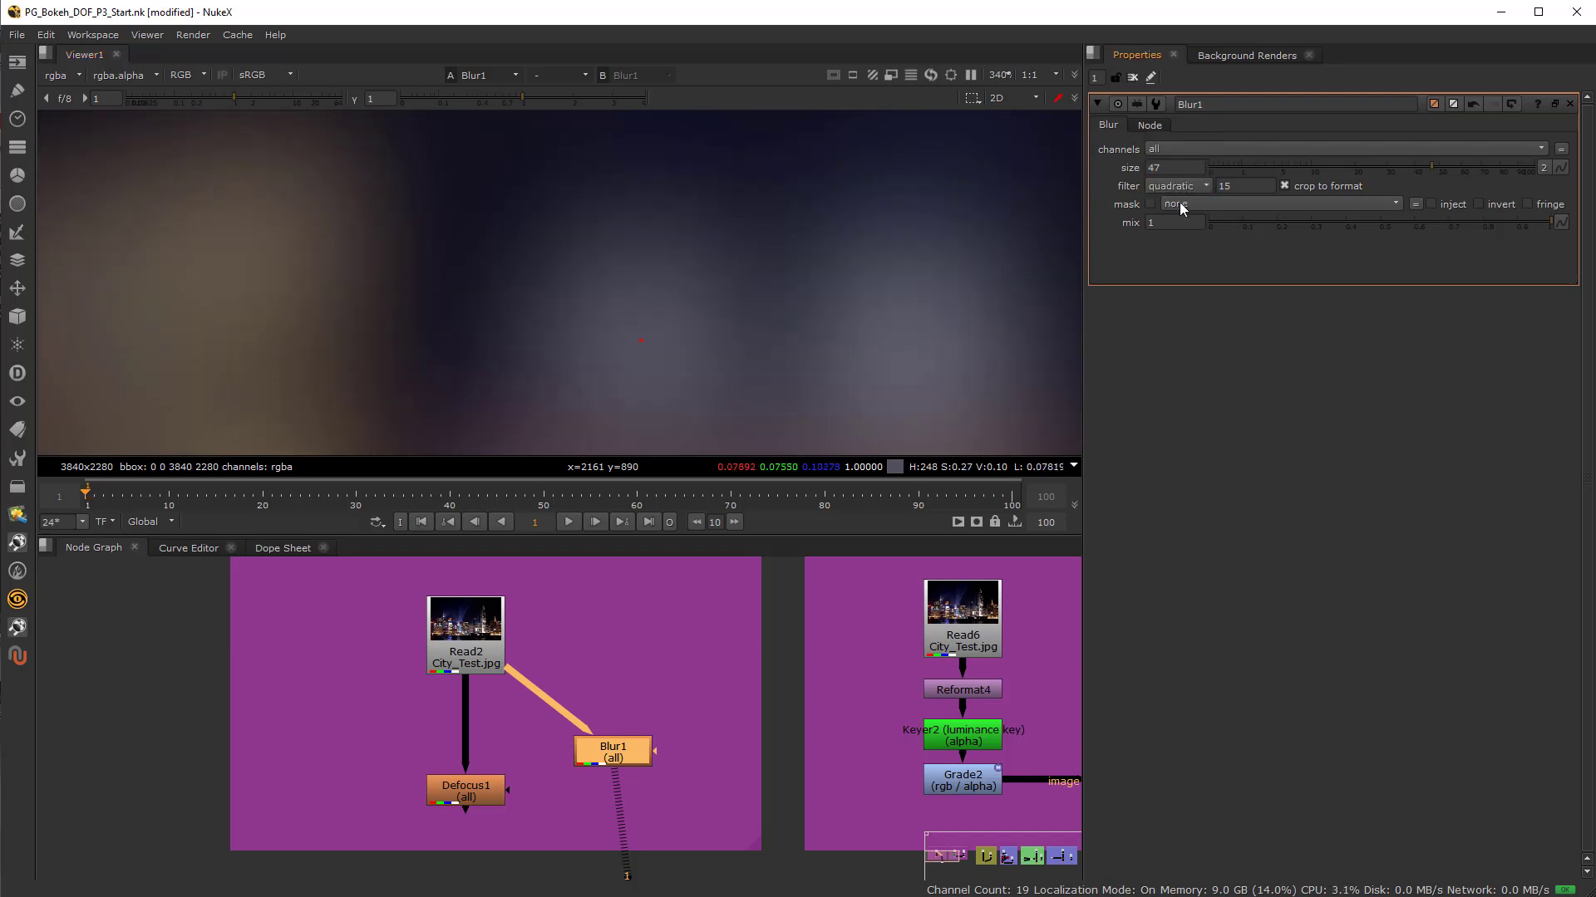
click(1178, 185)
click(1189, 170)
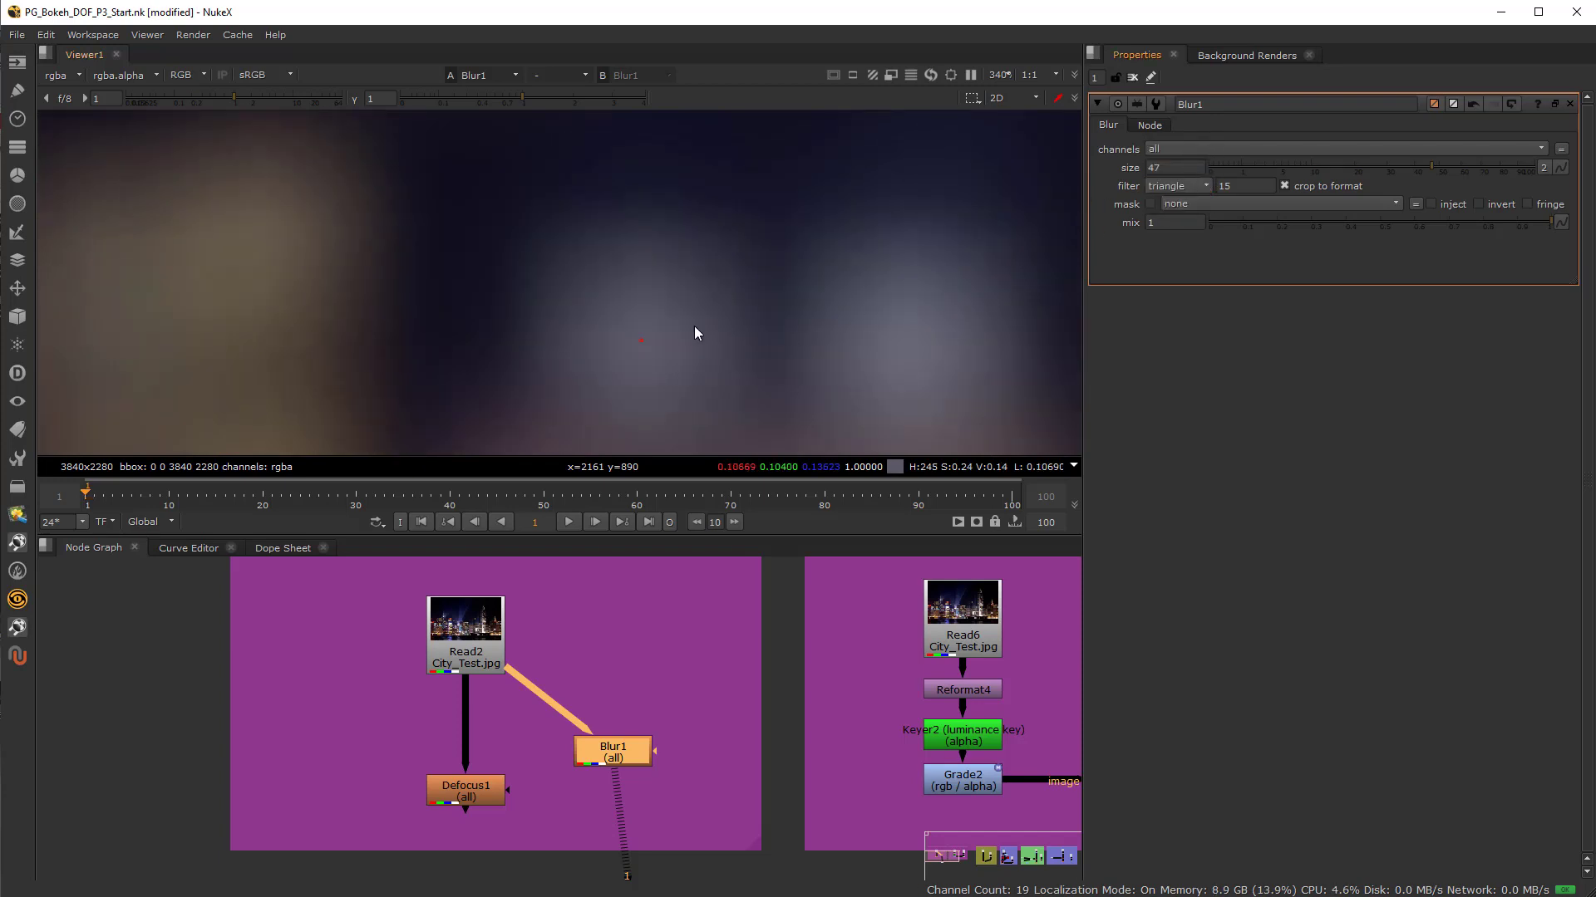
scroll(694, 332, down, 4)
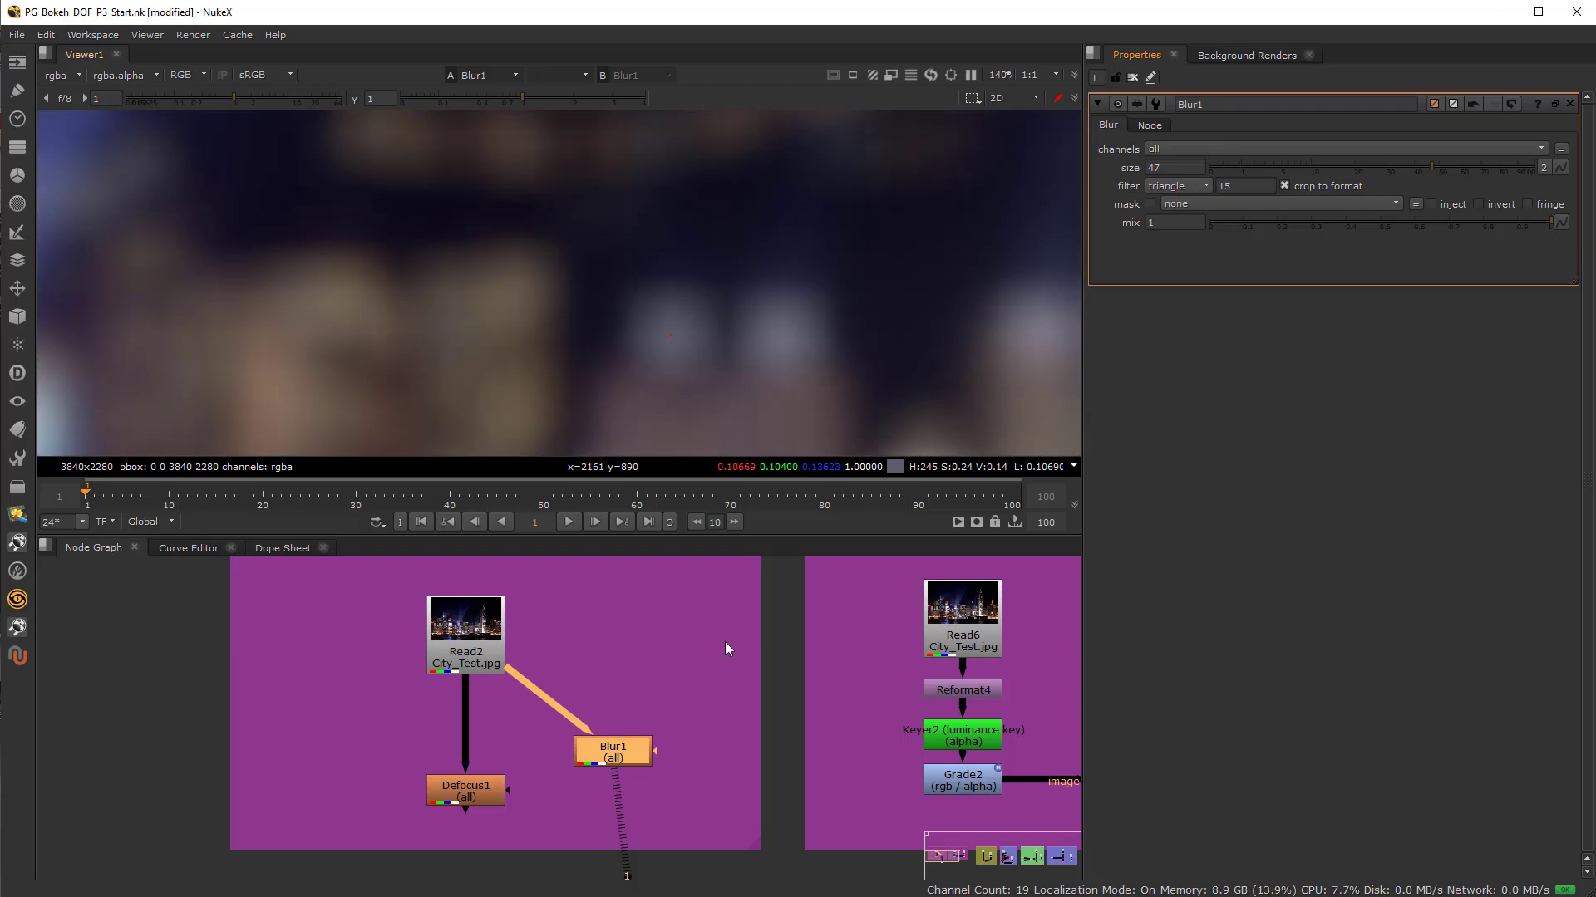
Delete the Blur1 node and show the Defocus1 node's output in the viewer
drag(619, 760, 634, 794)
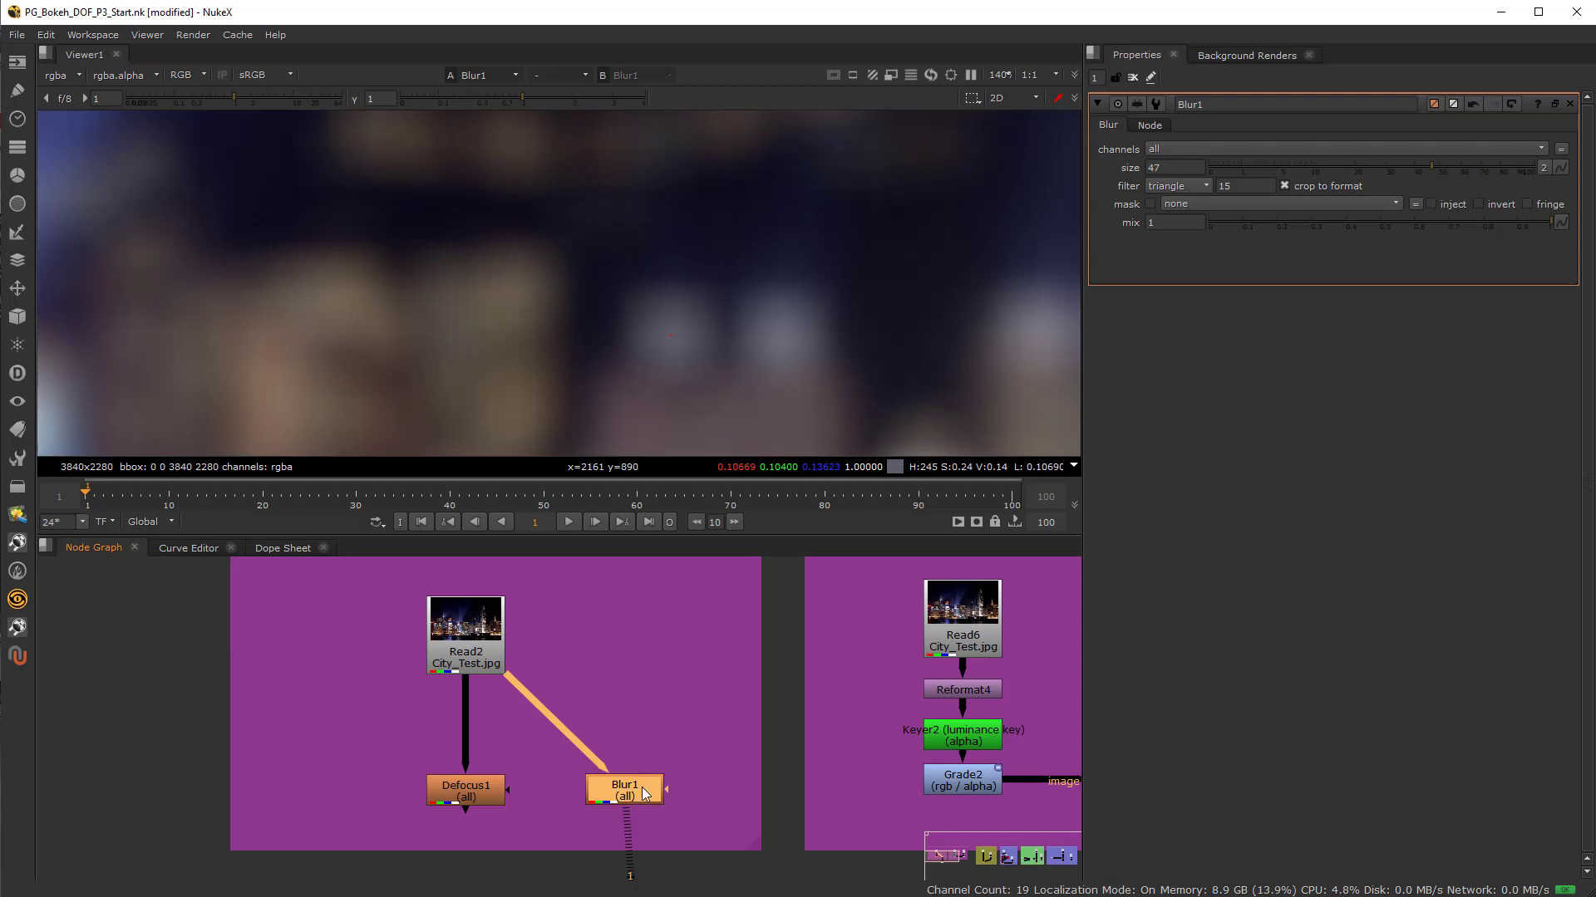
key(Delete)
click(479, 794)
key(1)
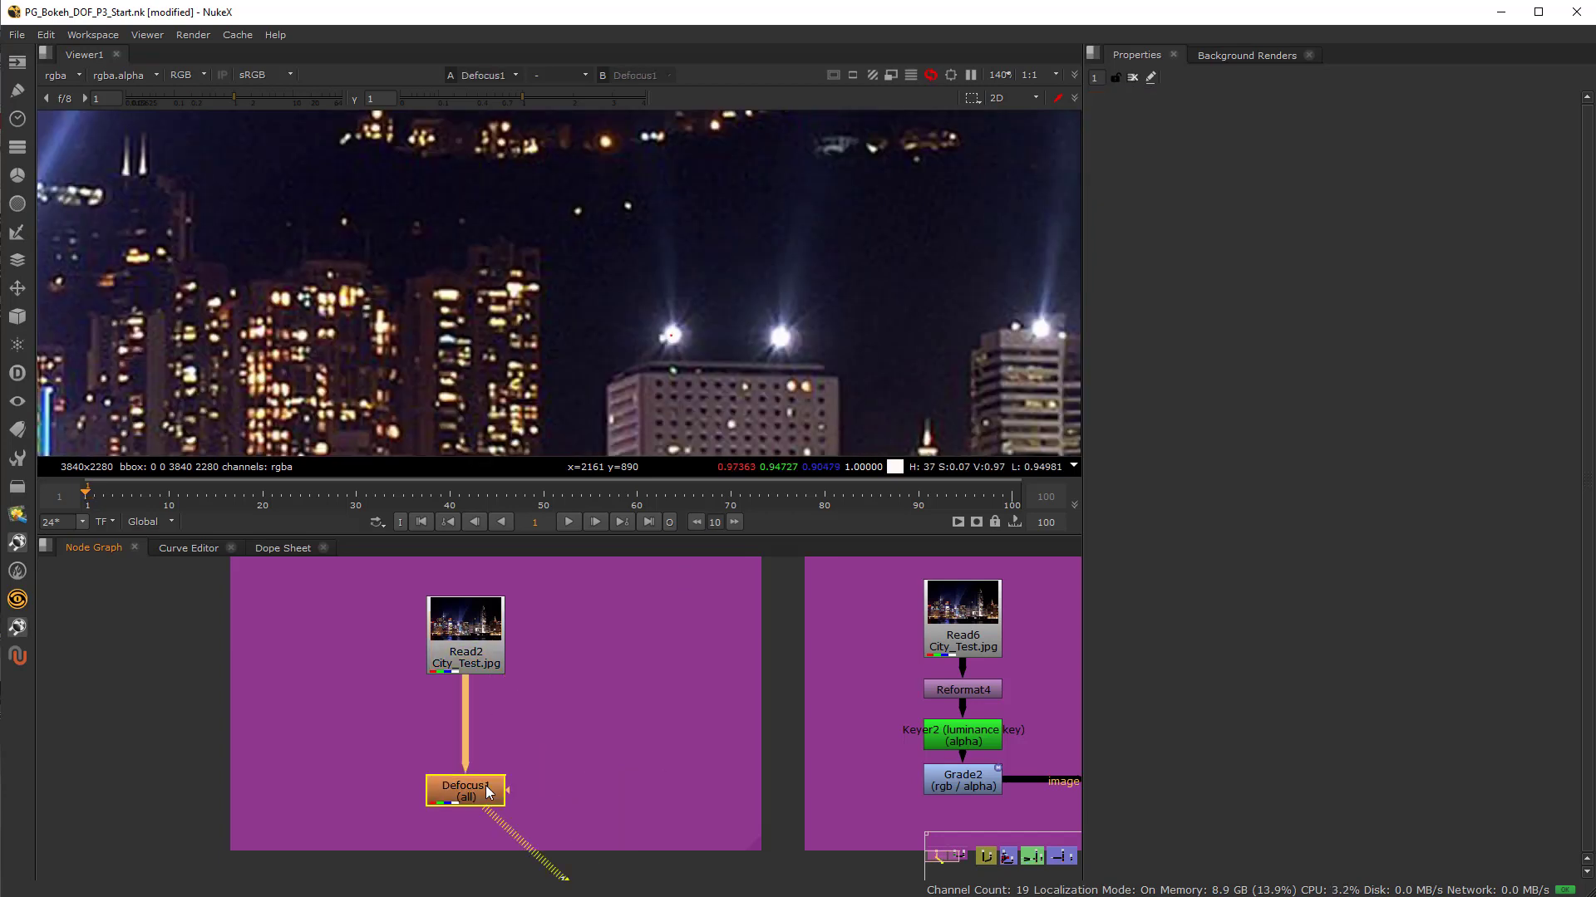
click(534, 593)
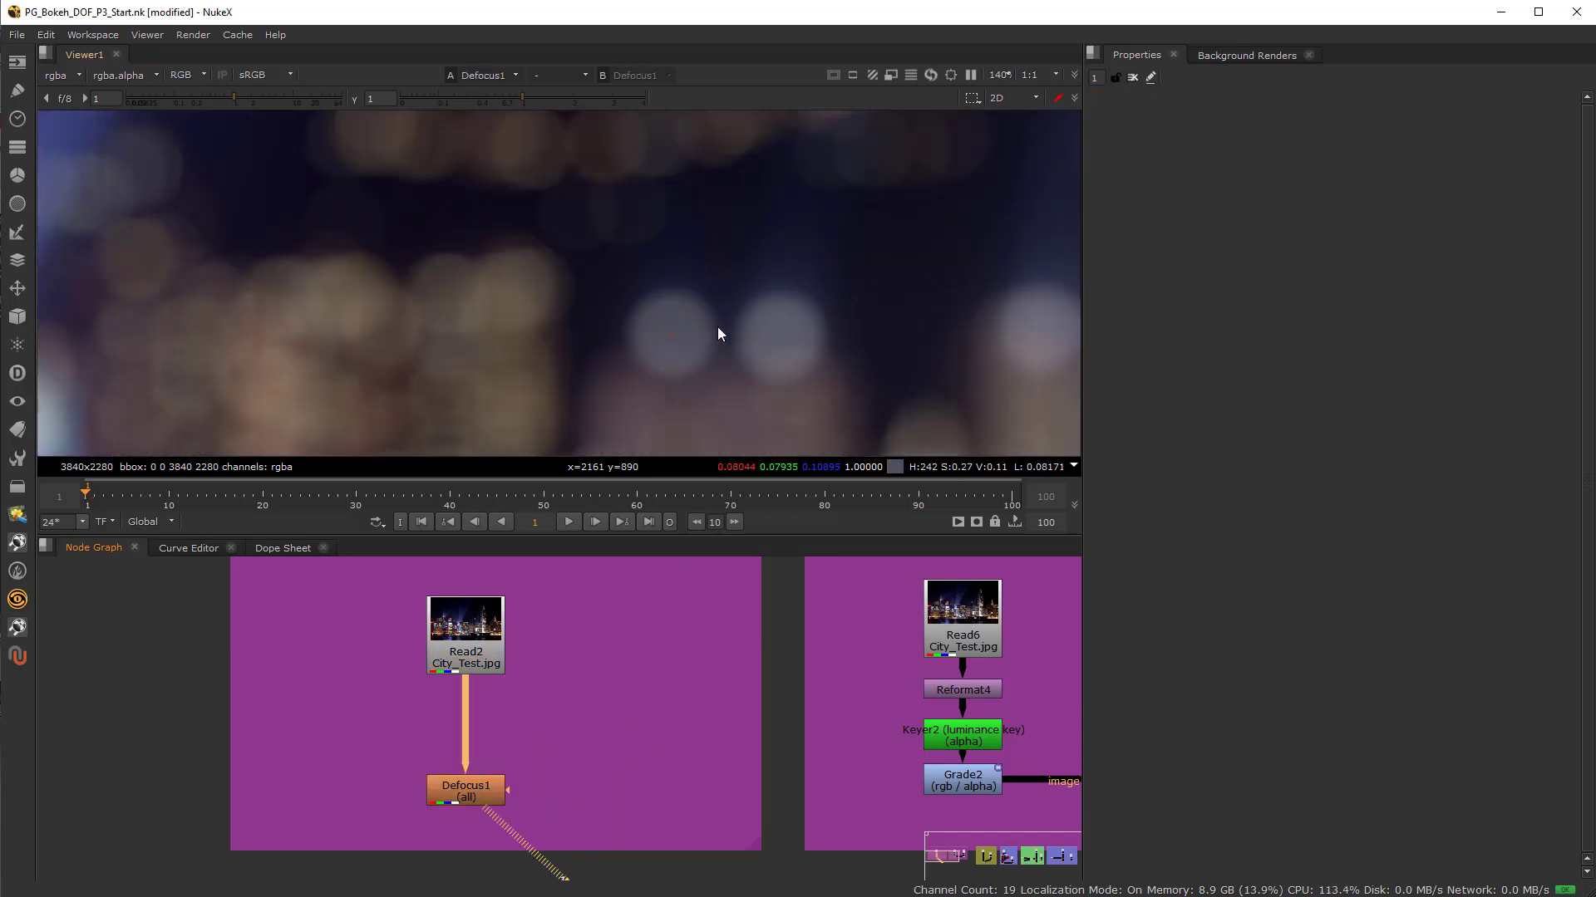
scroll(552, 390, down, 4)
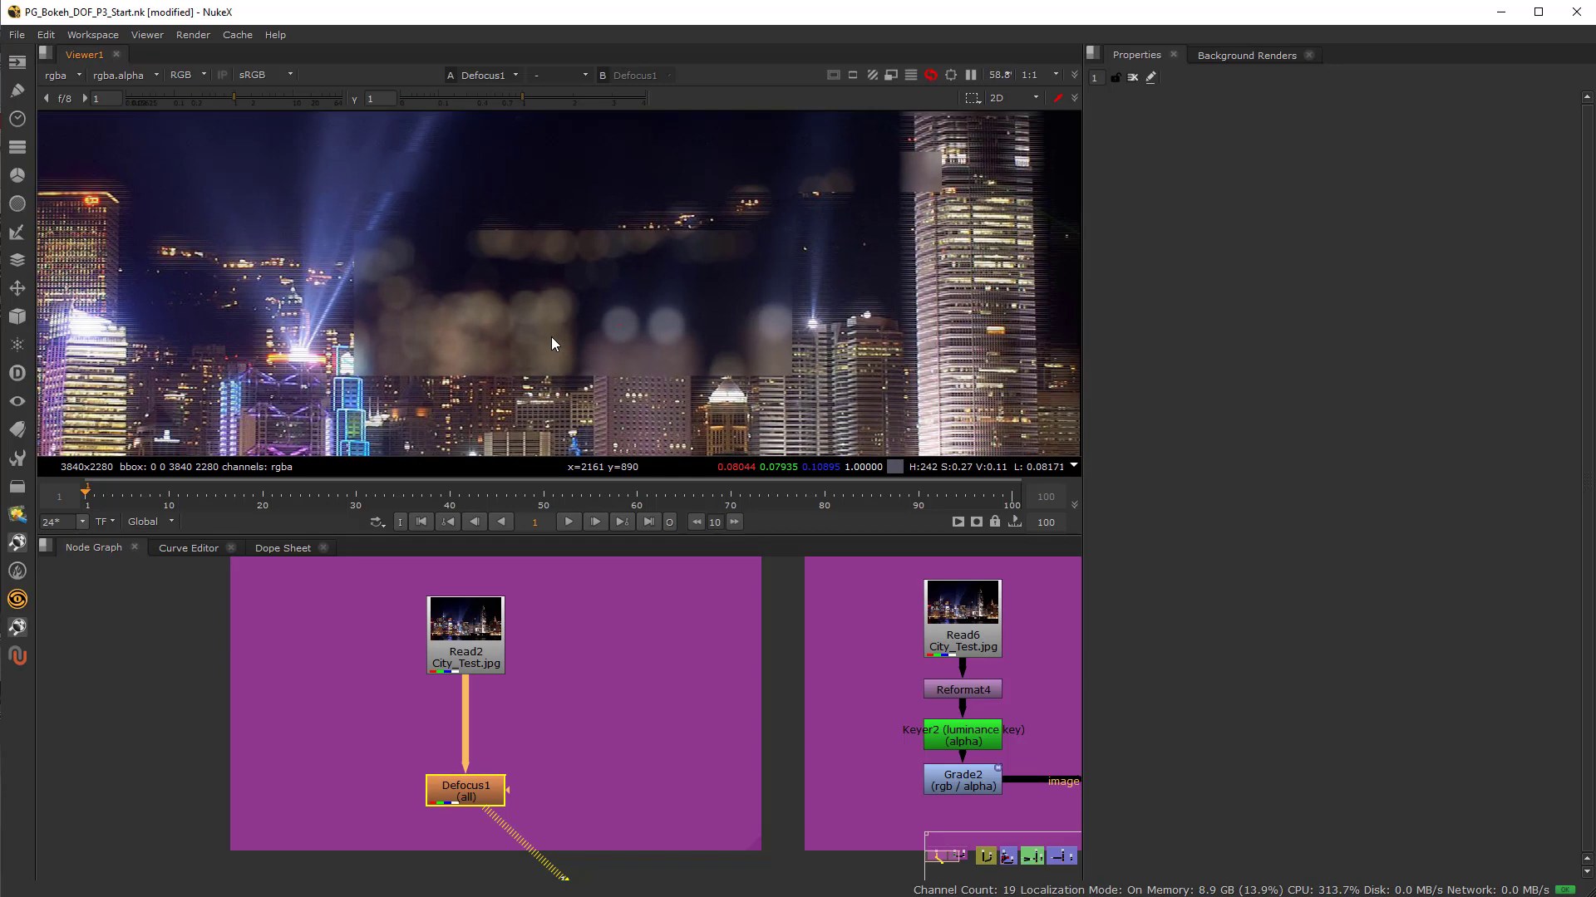
Set the Defocus1 node's aspect ratio to 0.6 and its scaling to 1.29
double_click(463, 792)
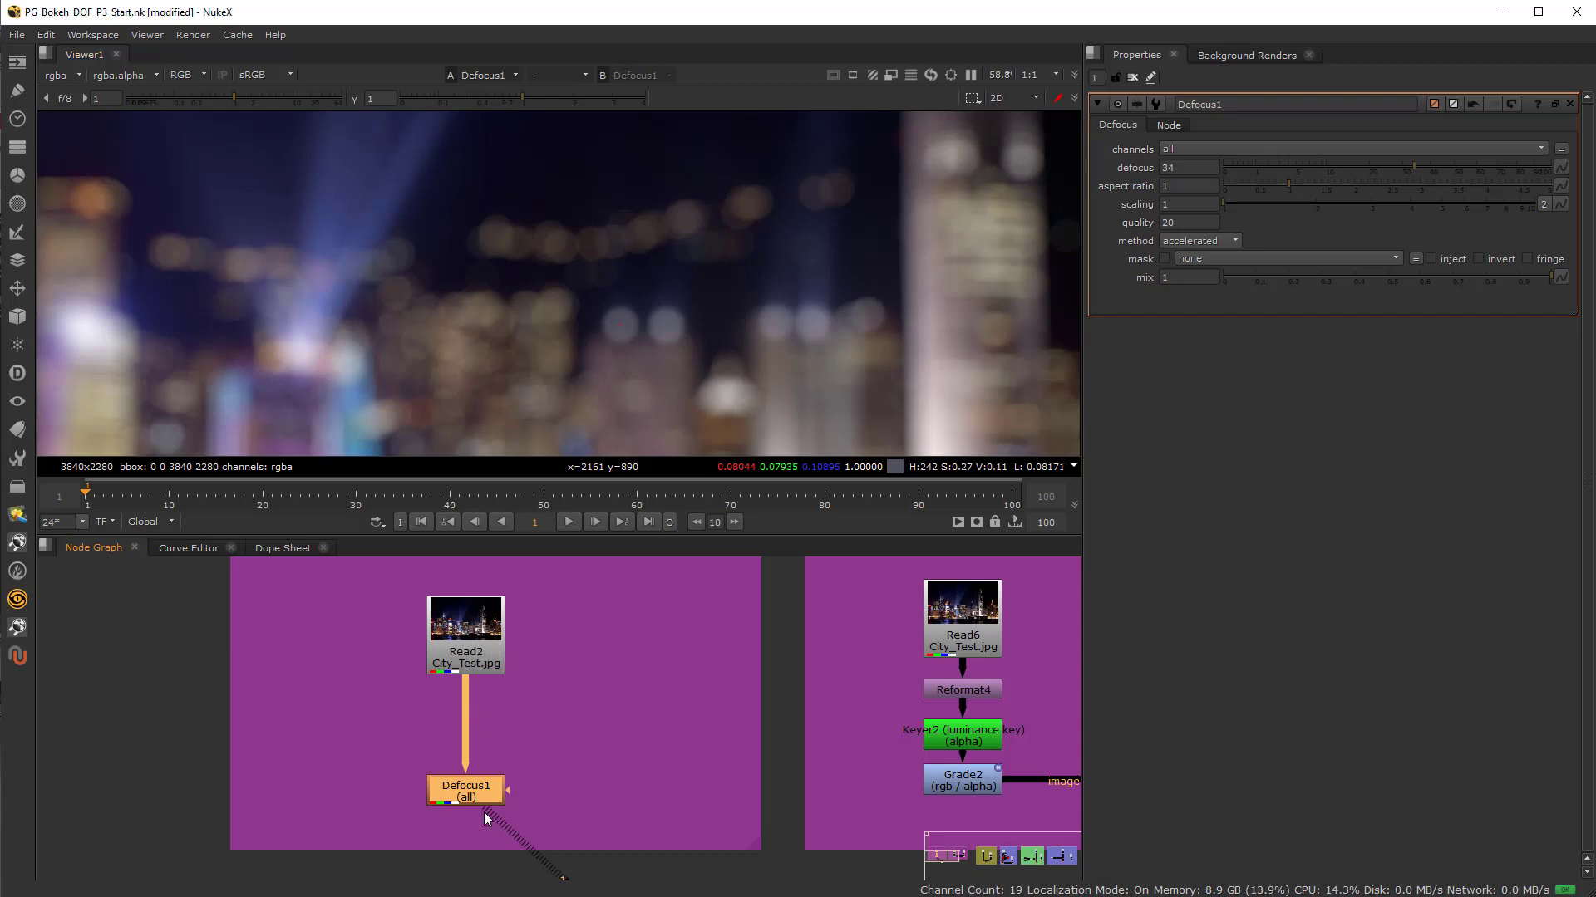
drag(1285, 186, 1260, 187)
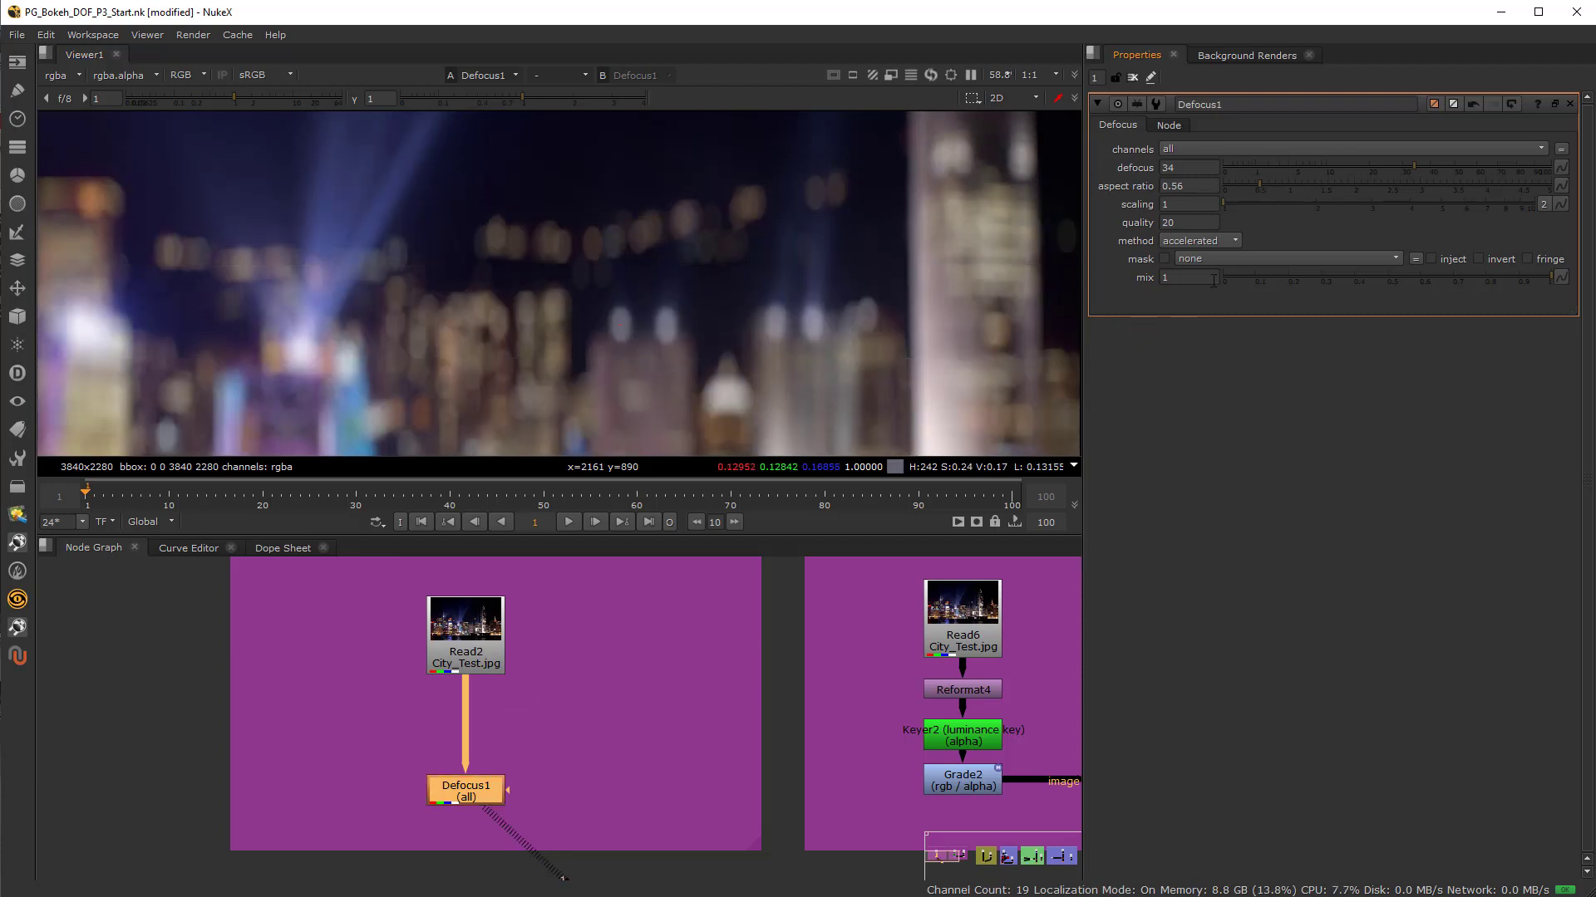
click(1265, 186)
drag(1239, 203, 1304, 207)
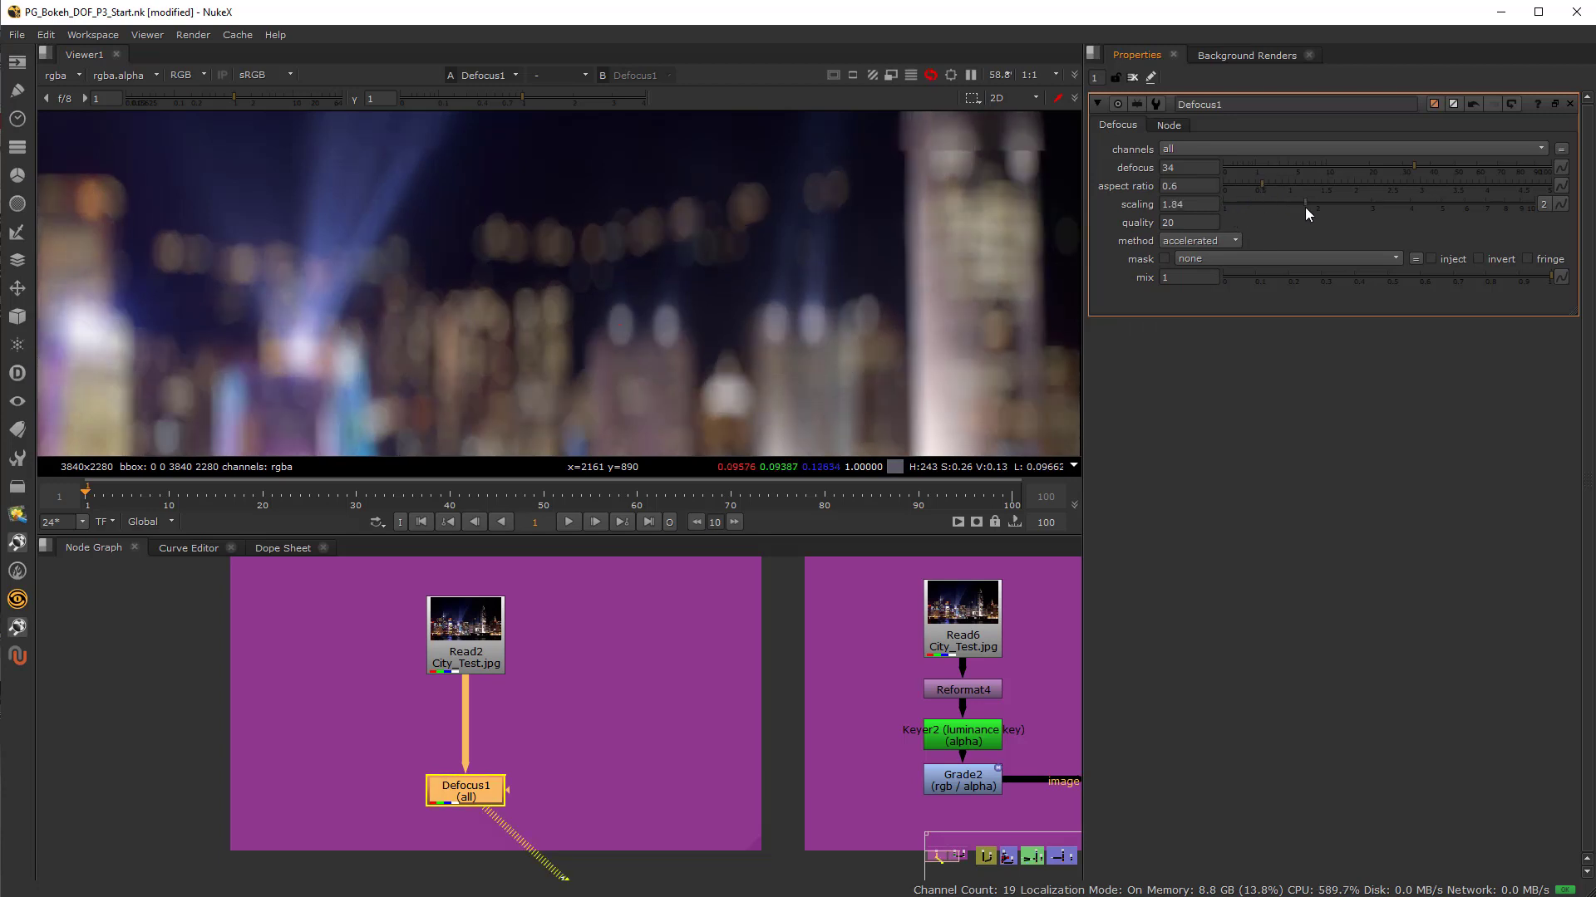
click(1258, 208)
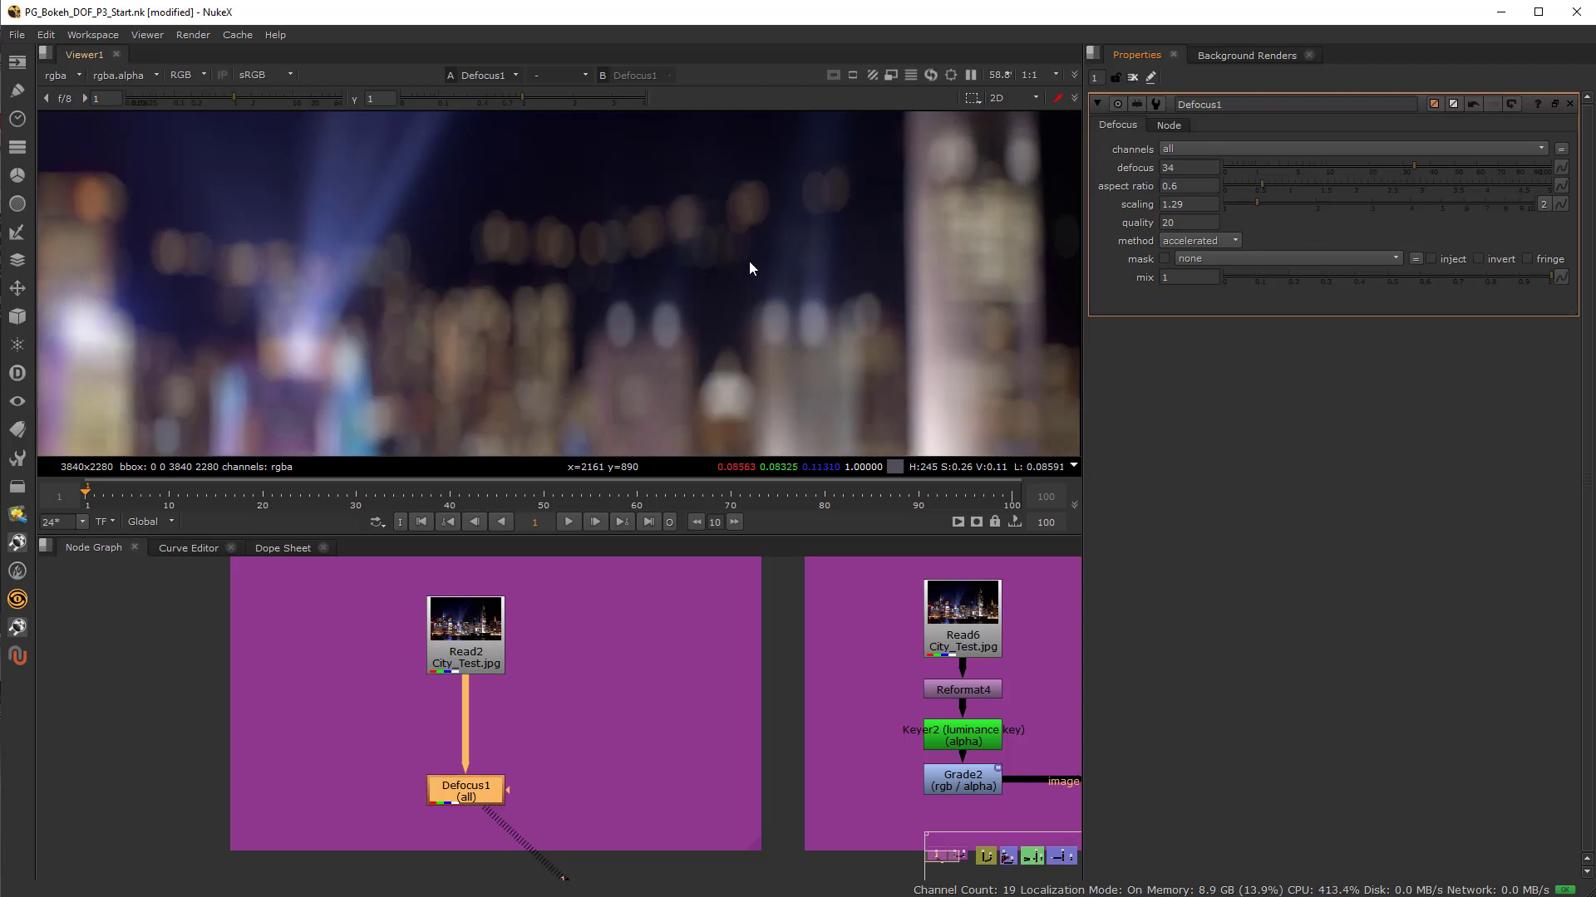
scroll(750, 261, down, 3)
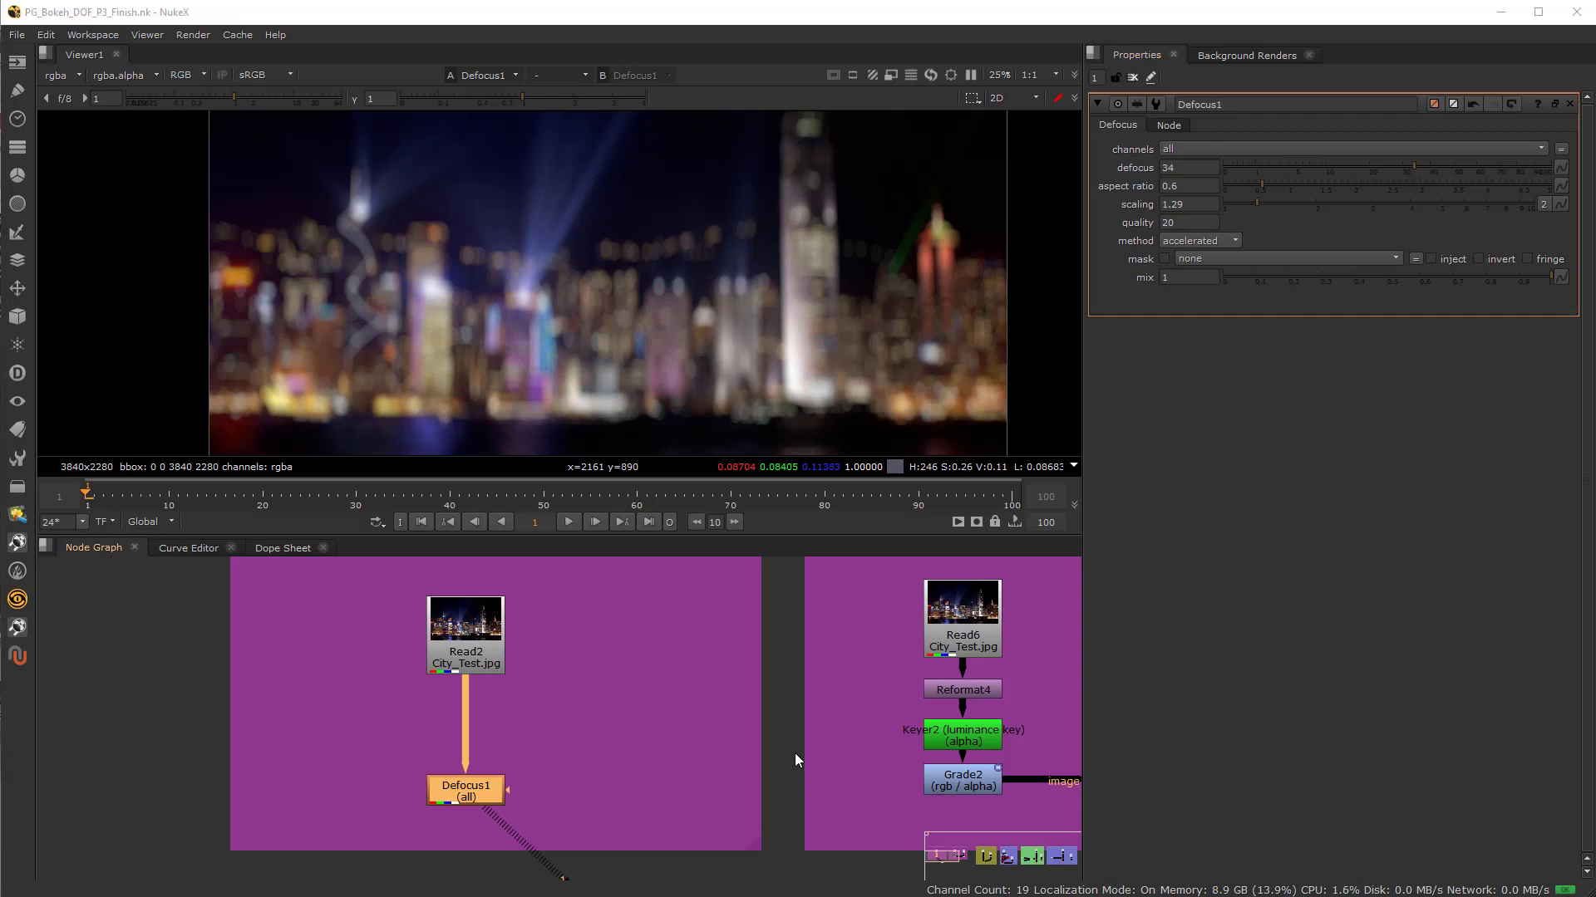
Go to the convolve bokeh backdrop and show the Read6 city image in the viewer
scroll(795, 753, down, 2)
middle_drag(471, 775, 432, 770)
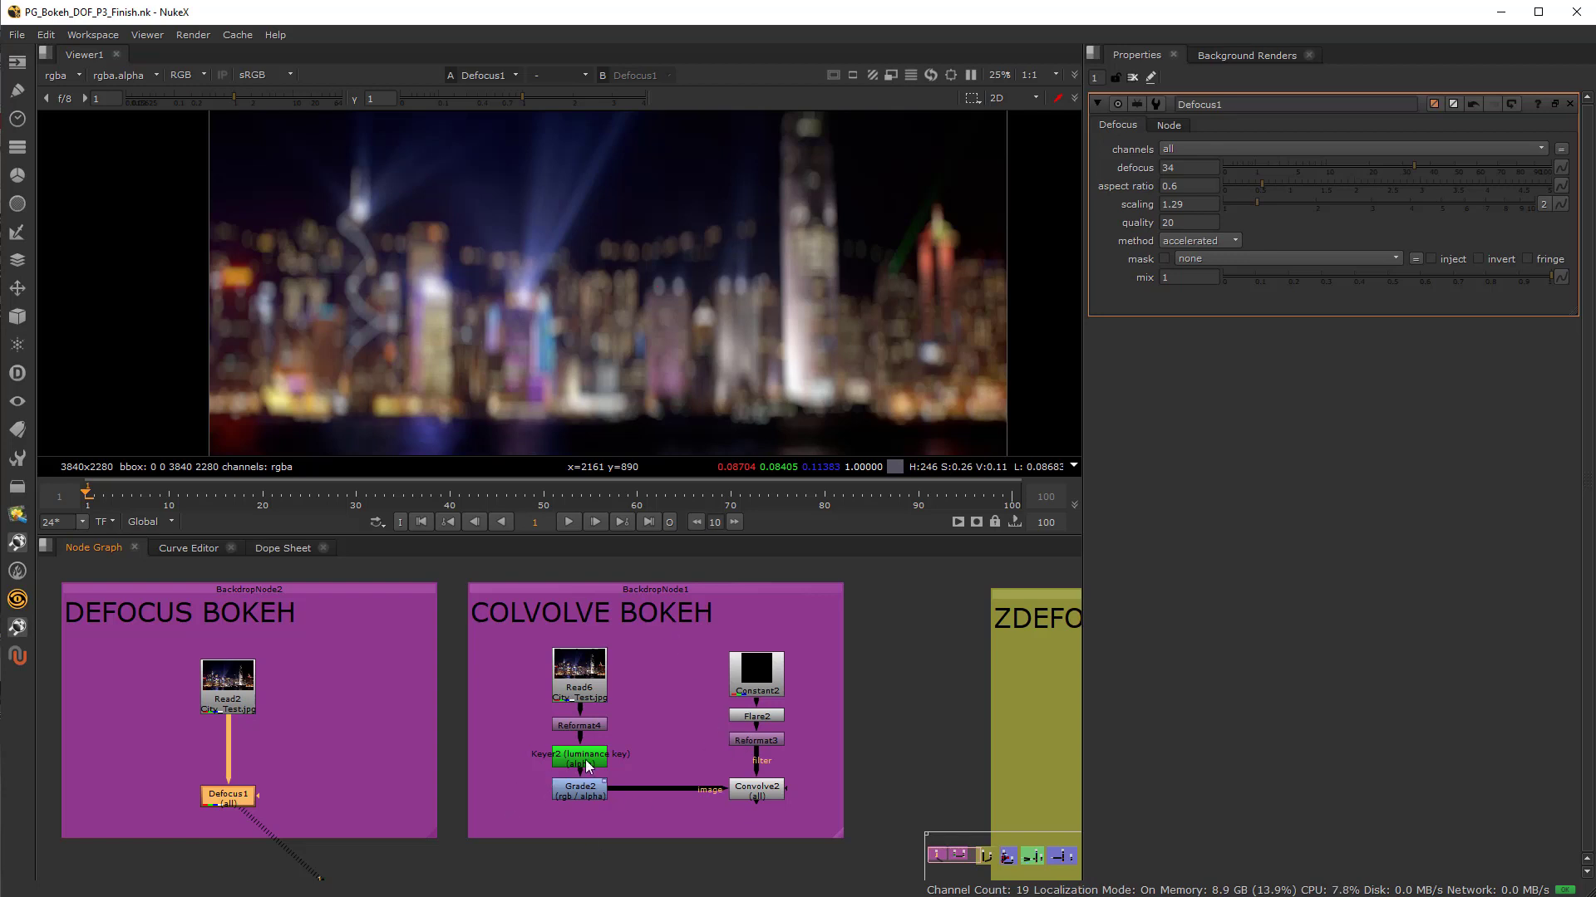
scroll(612, 780, up, 2)
middle_drag(564, 708, 449, 737)
scroll(445, 738, down, 2)
scroll(446, 738, up, 2)
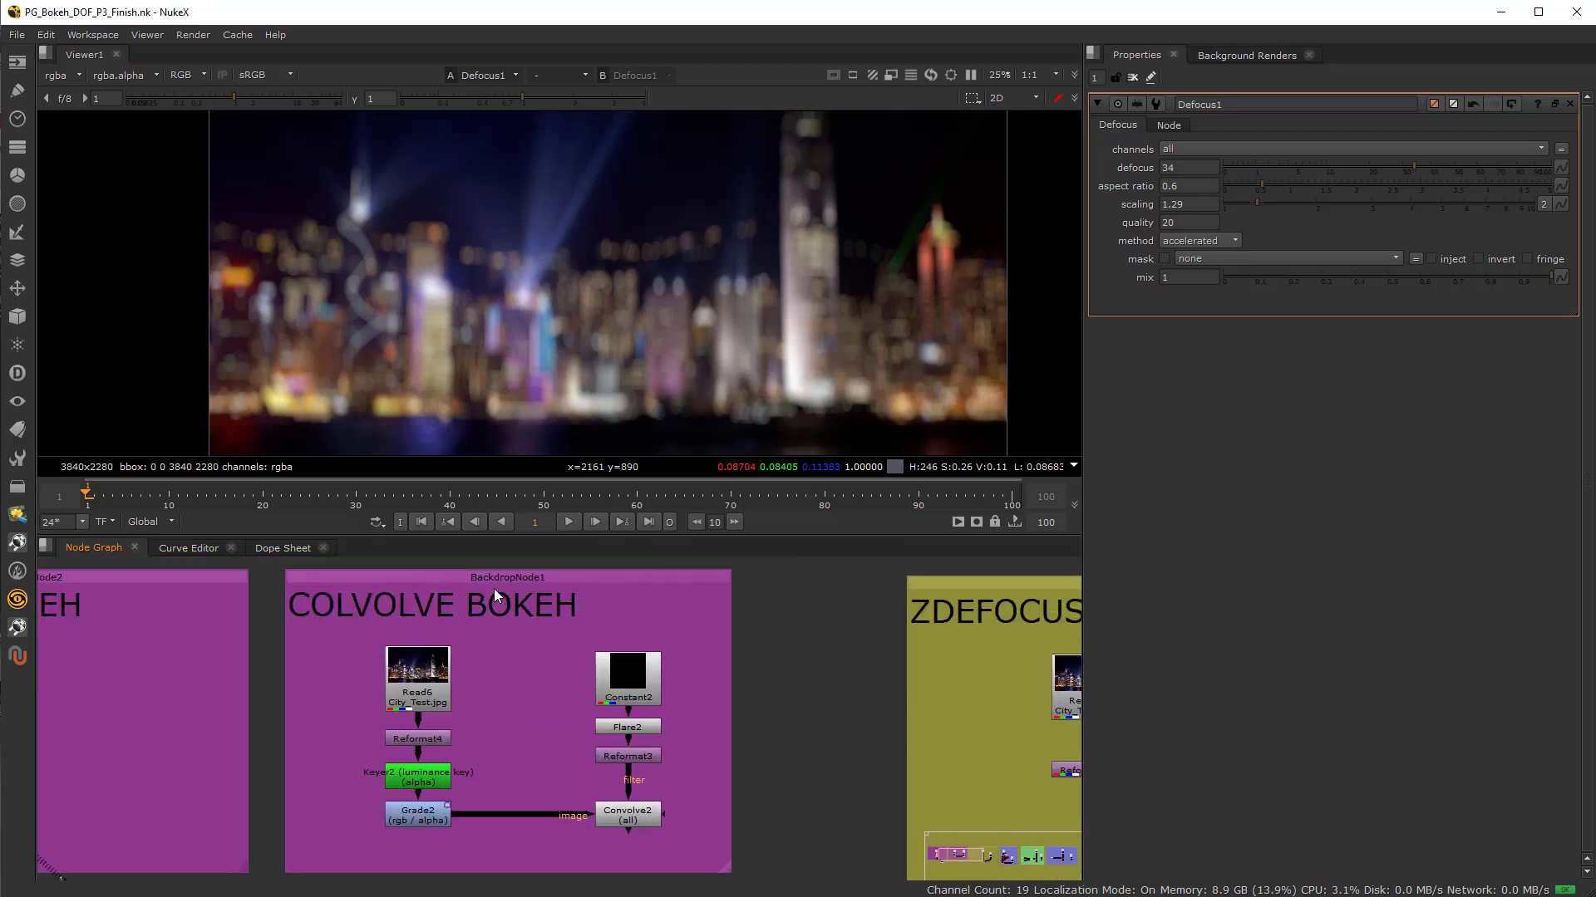
click(447, 697)
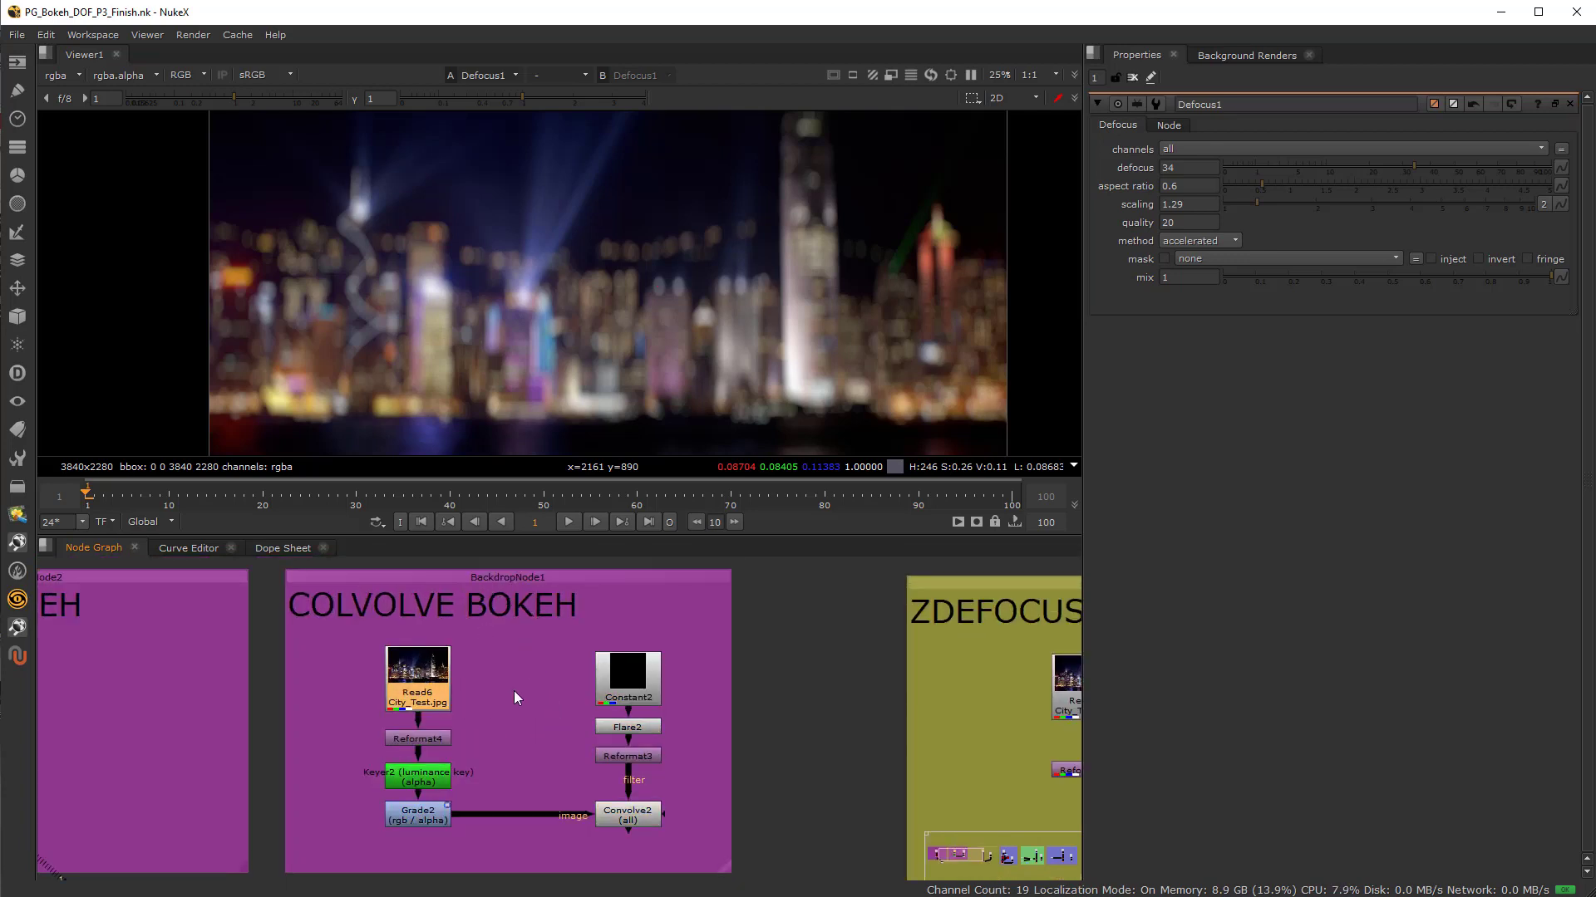
key(1)
scroll(455, 701, up, 2)
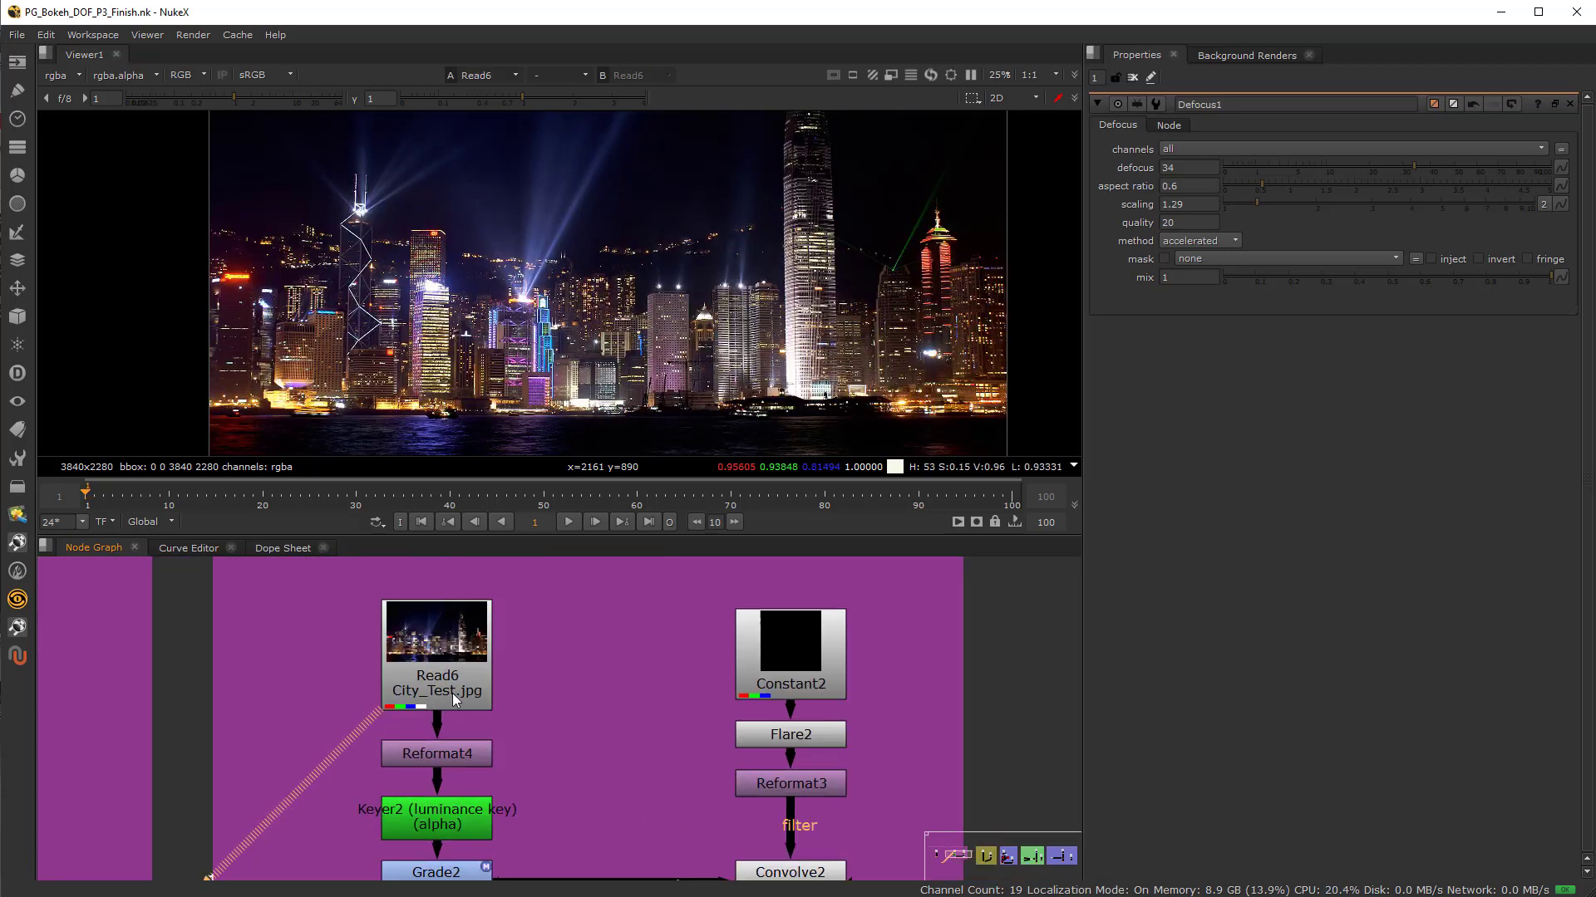
Open the Reformat4 node's properties and show its 1920x1080 output in the viewer
double_click(459, 756)
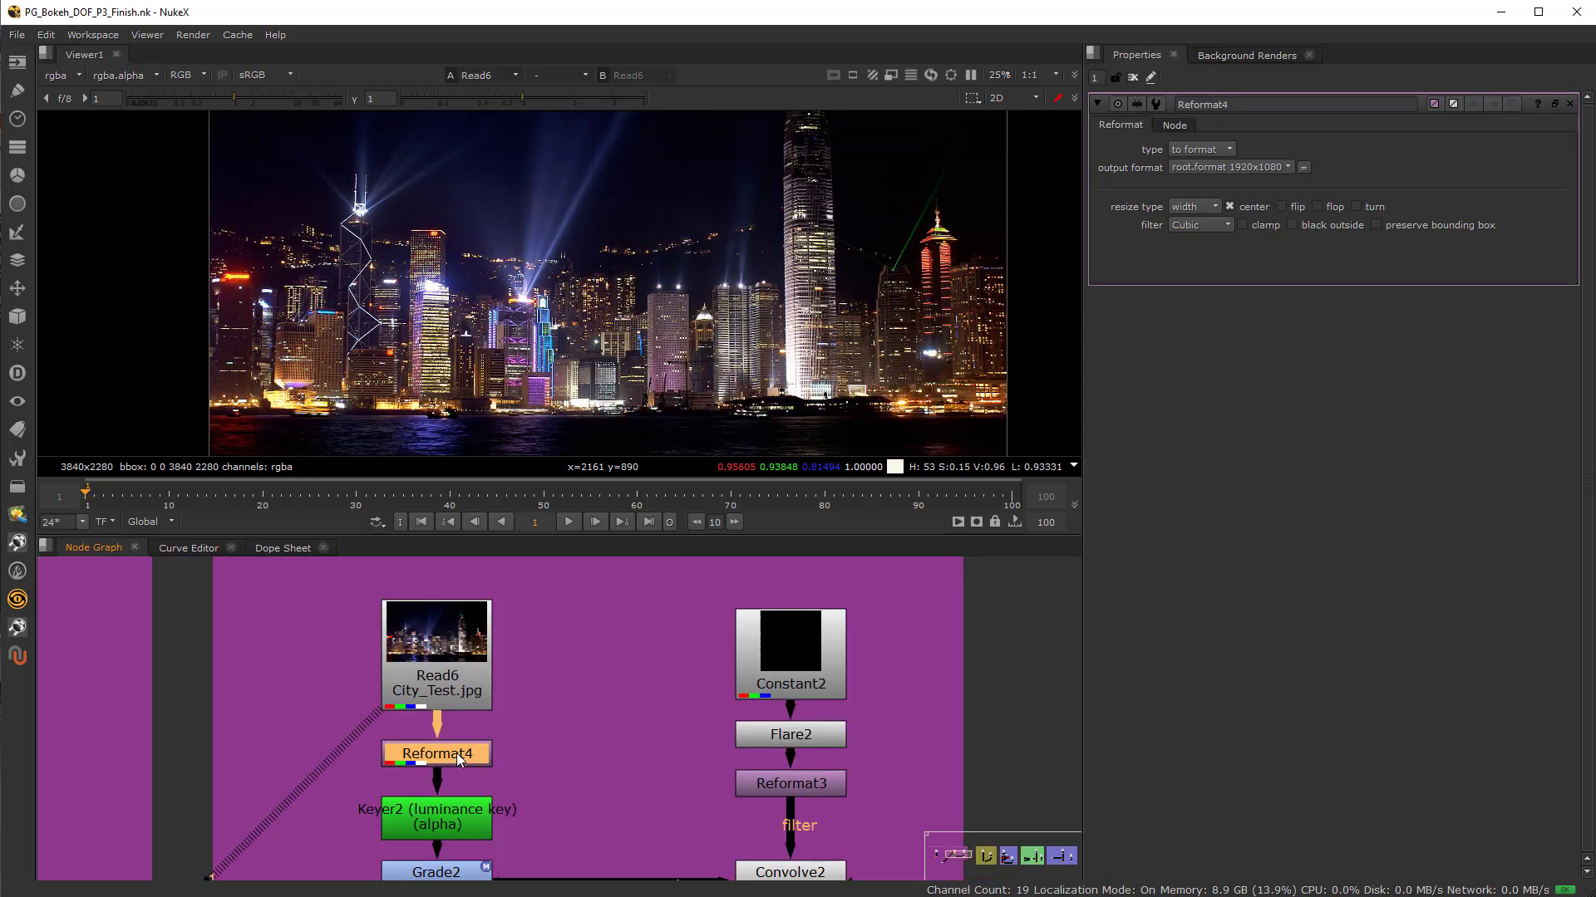
key(1)
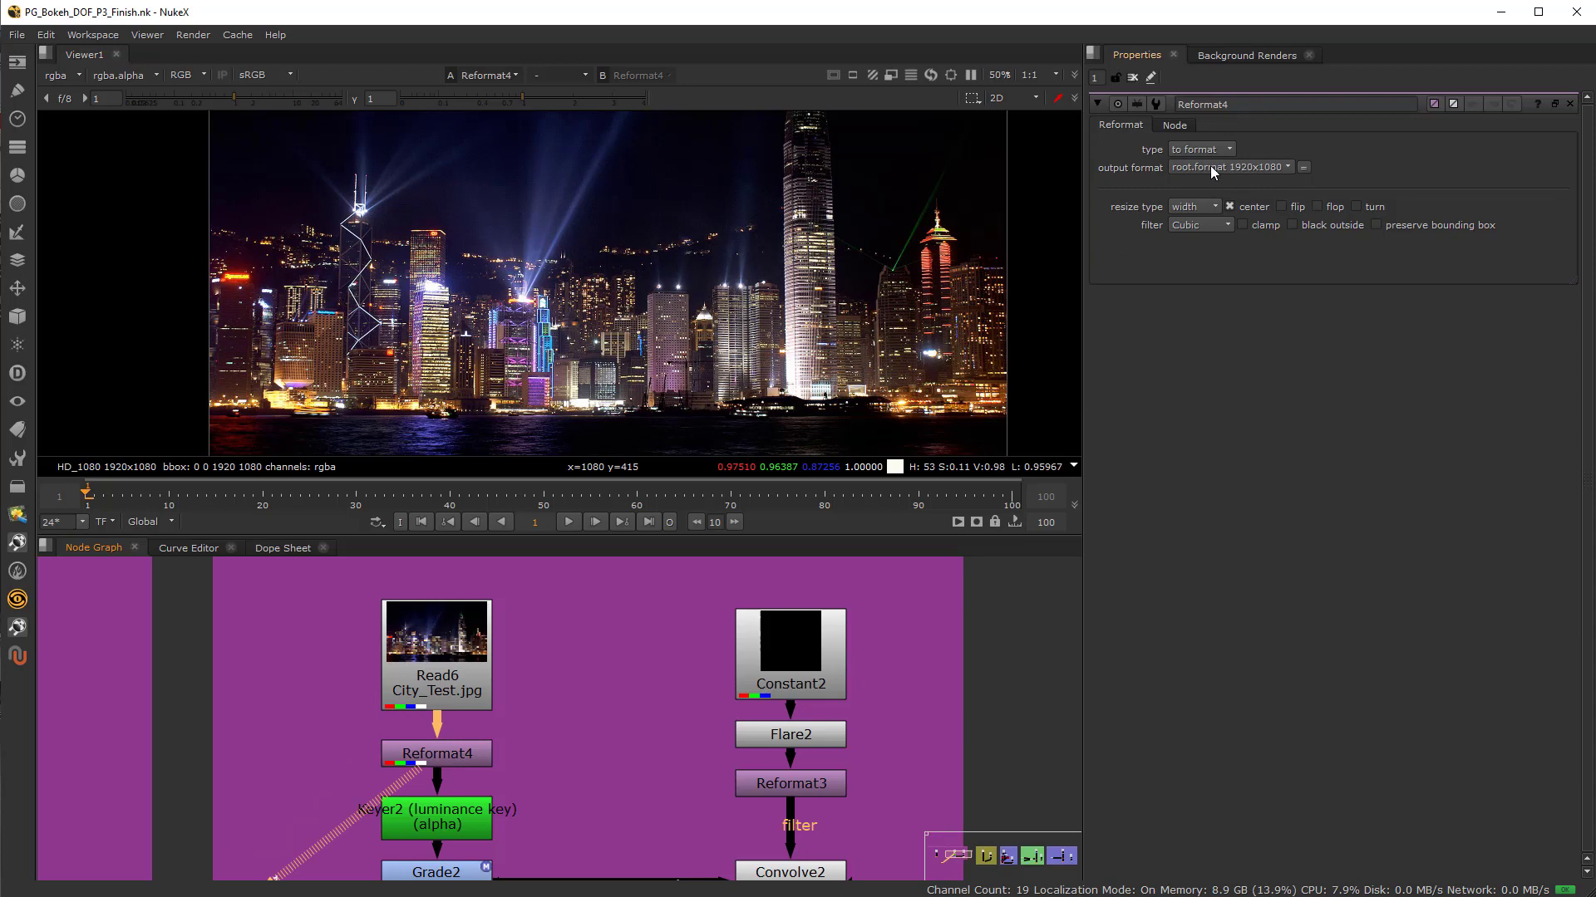
scroll(505, 332, down, 4)
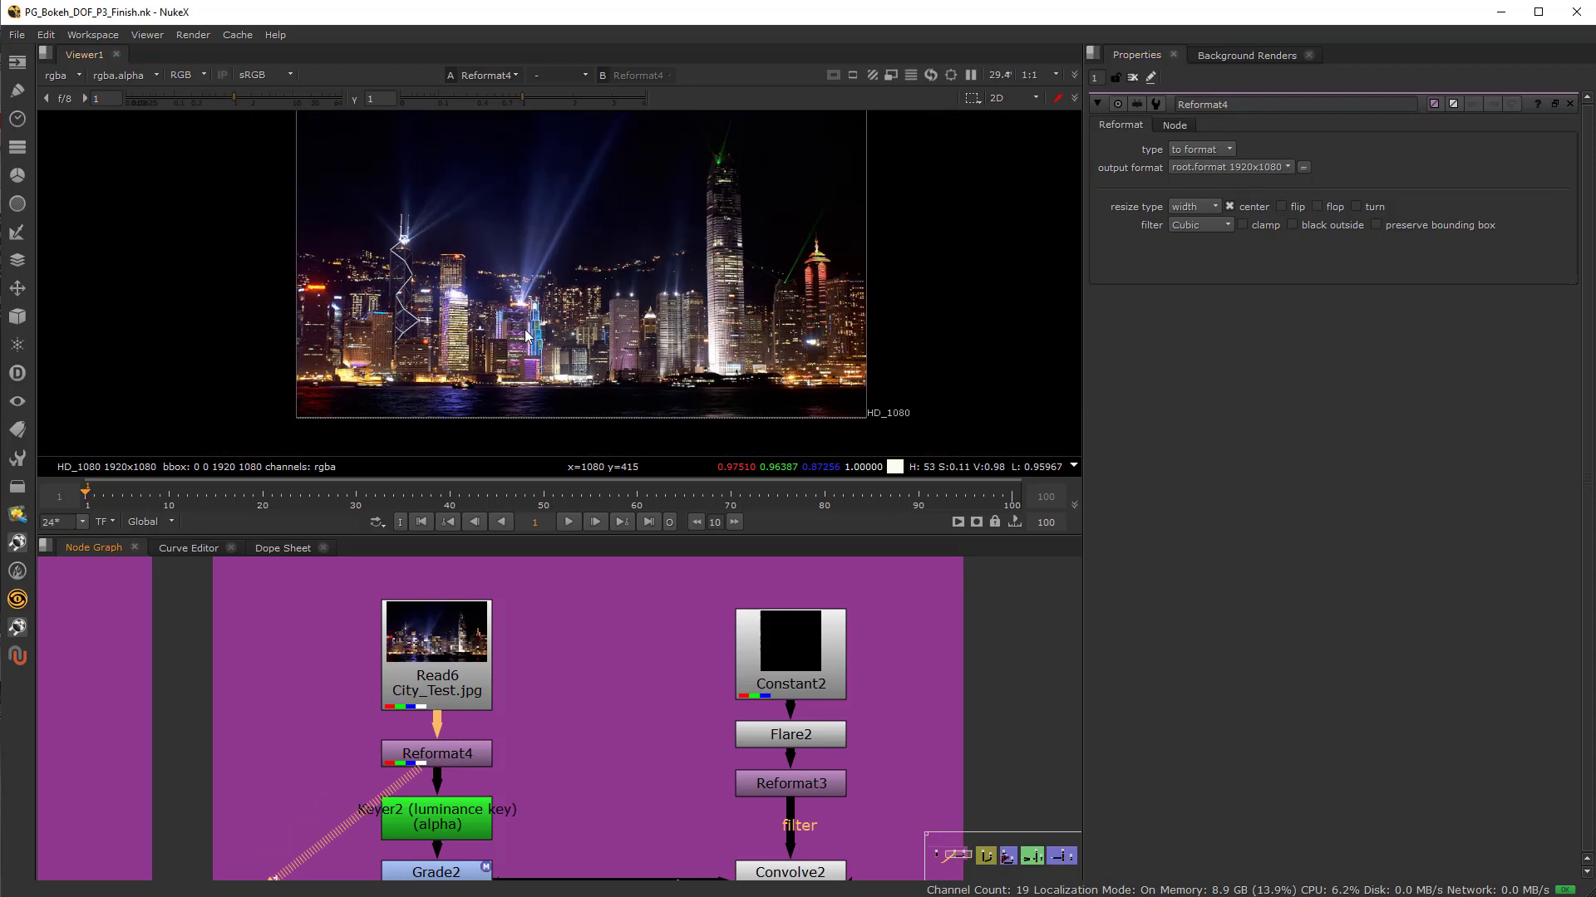
Show the Keyer2 node's alpha in the viewer and lower point A of its luminance range to about 0.34
middle_drag(493, 765, 514, 721)
click(466, 780)
key(1)
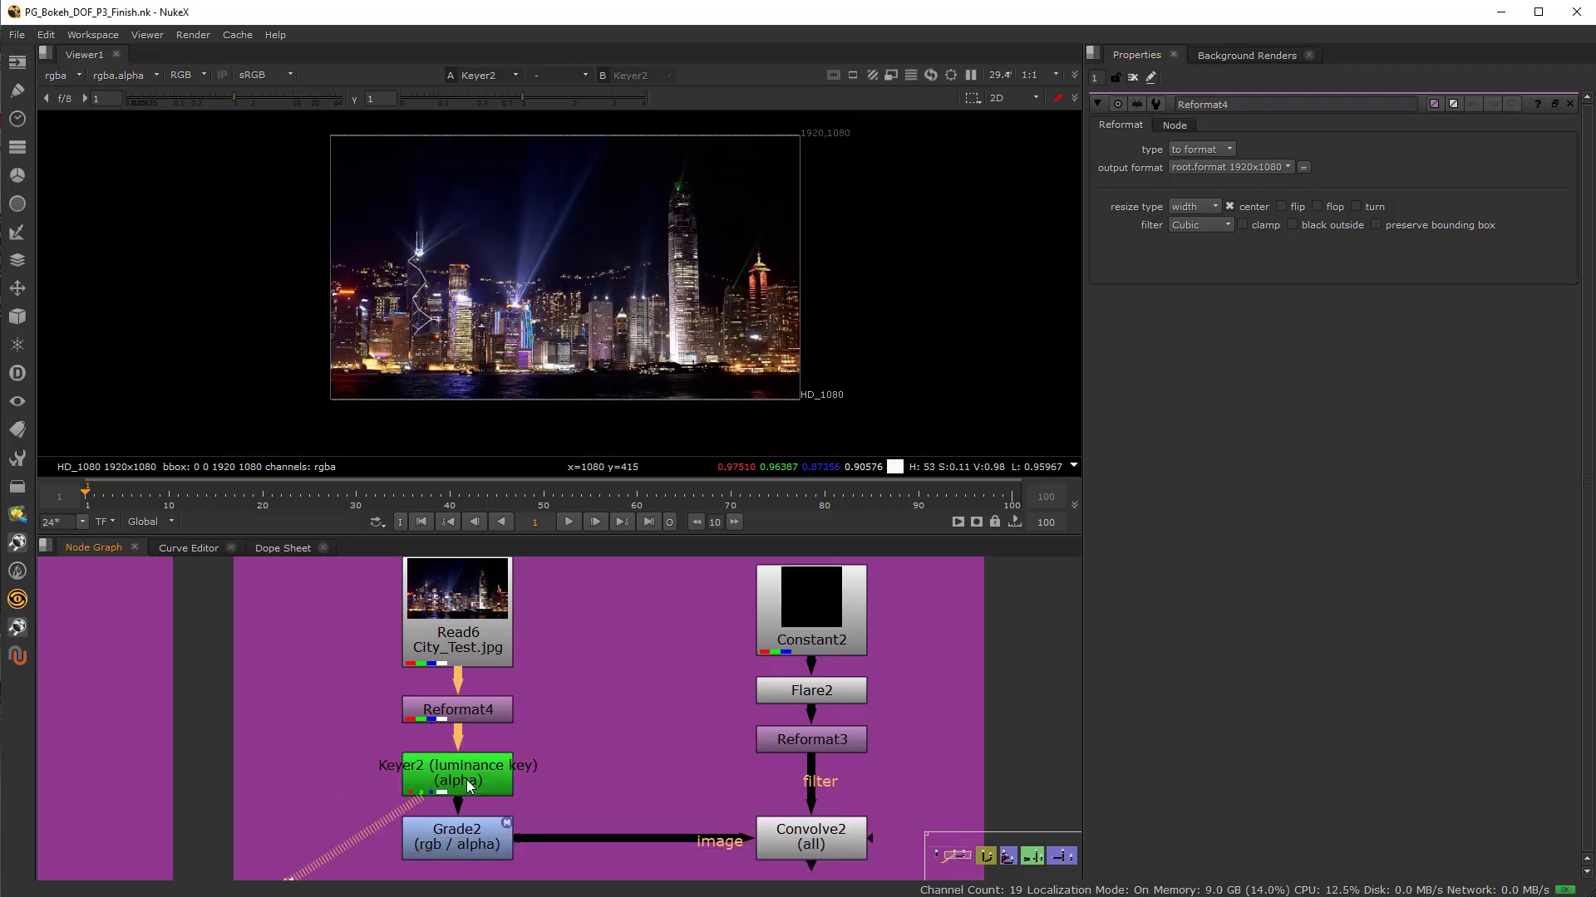
double_click(466, 780)
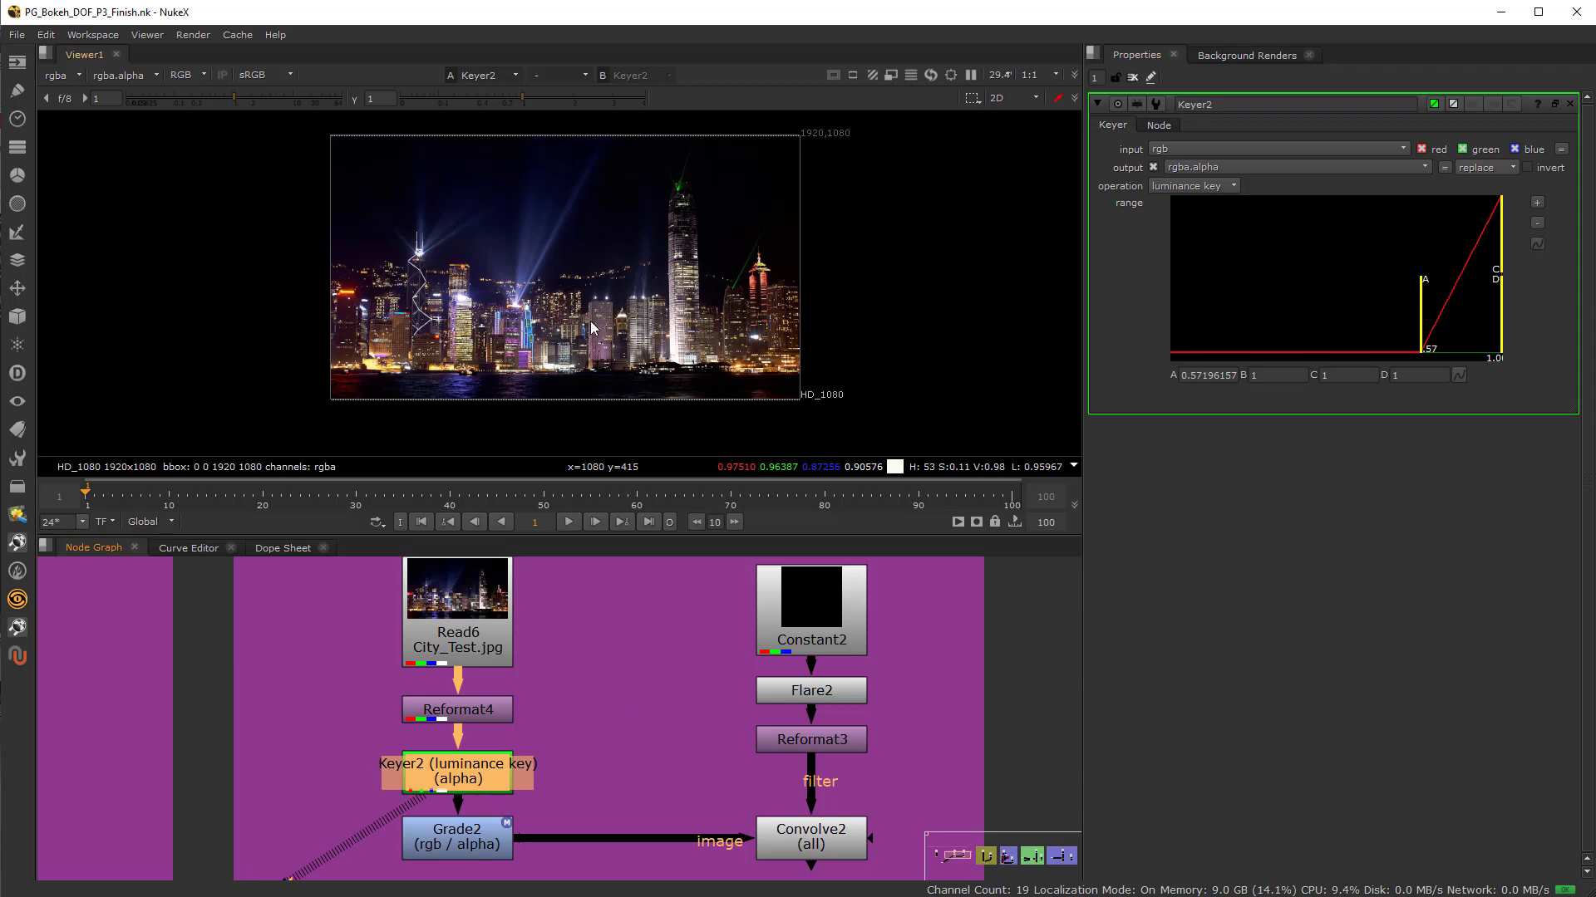
key(a)
key(a)
key(a)
key(a)
key(a)
key(a)
key(a)
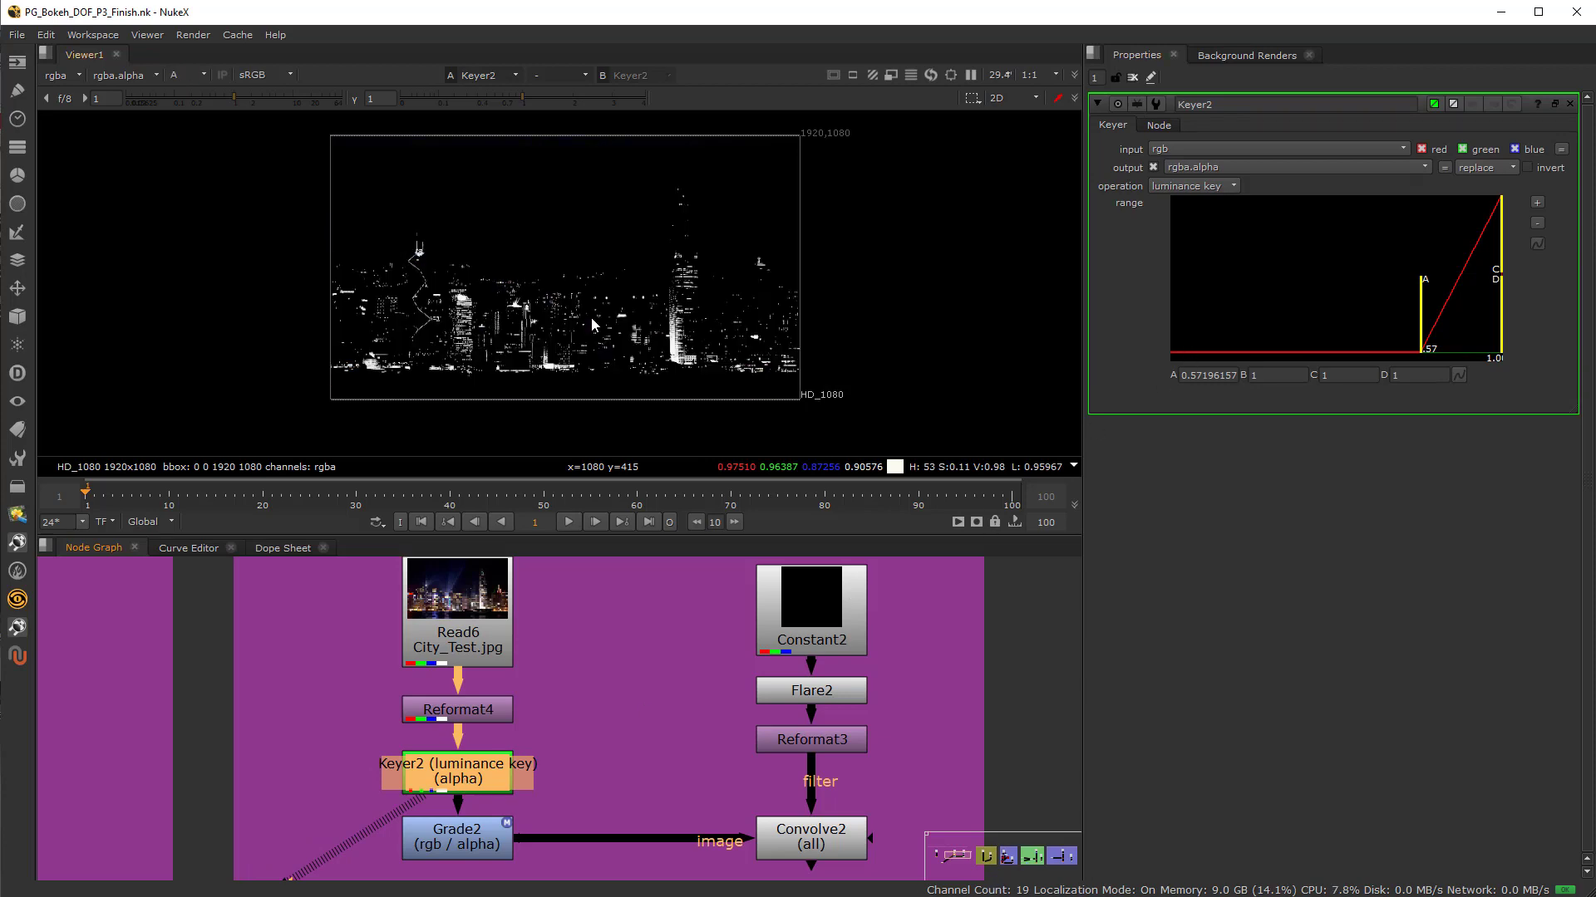
drag(1422, 318, 1364, 336)
View the Grade2 node's colour output, disable and re-enable the node to compare, and open its properties
click(466, 847)
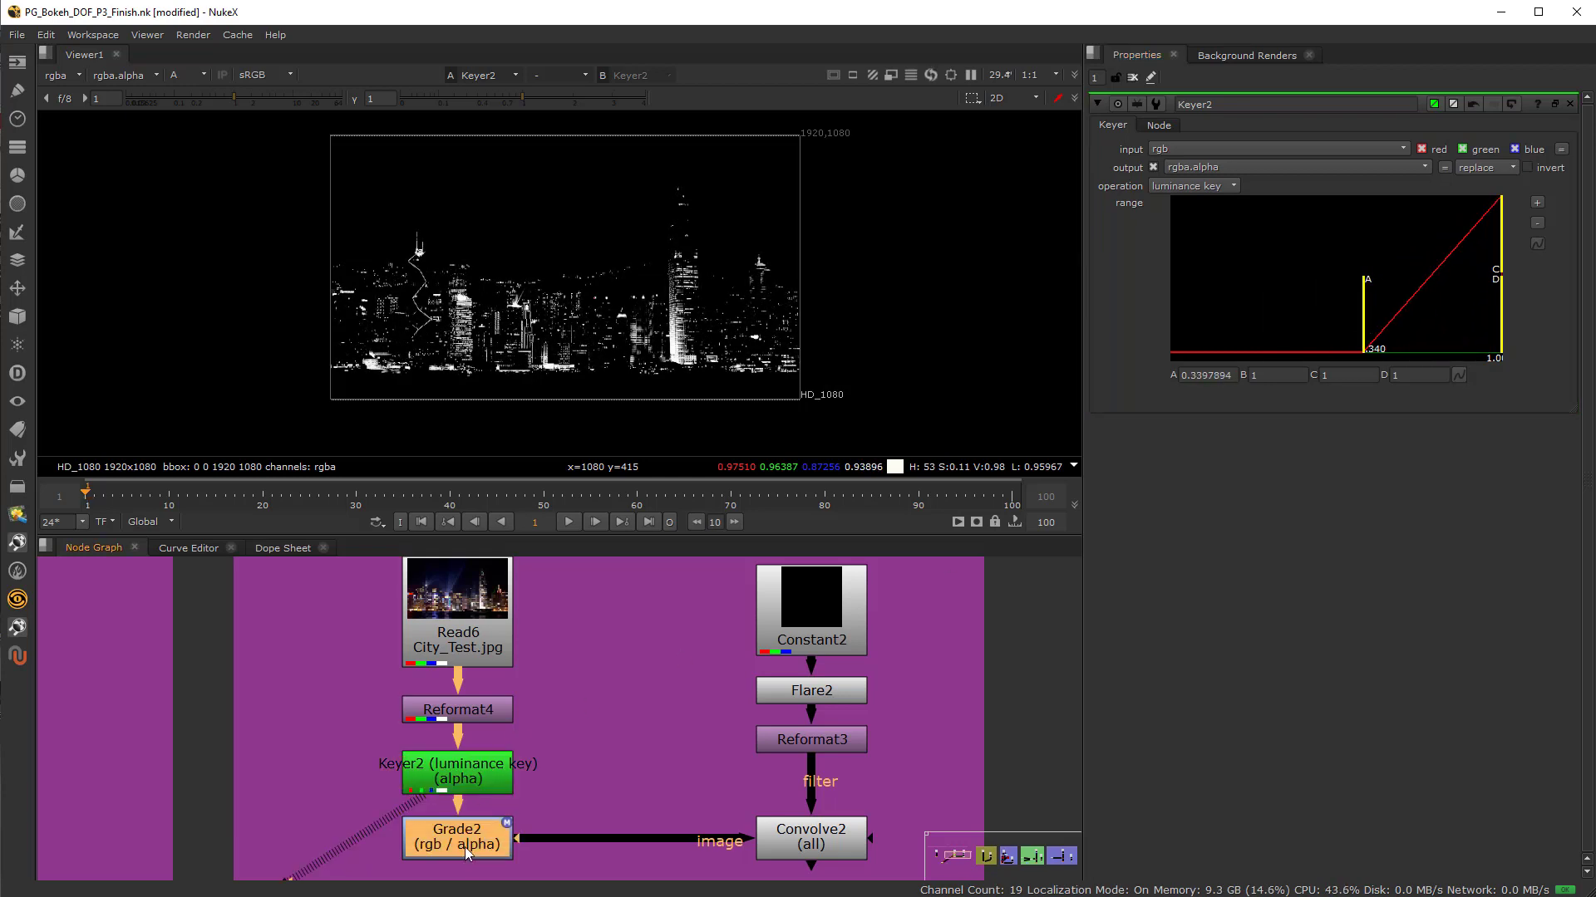
scroll(465, 846, up, 3)
key(1)
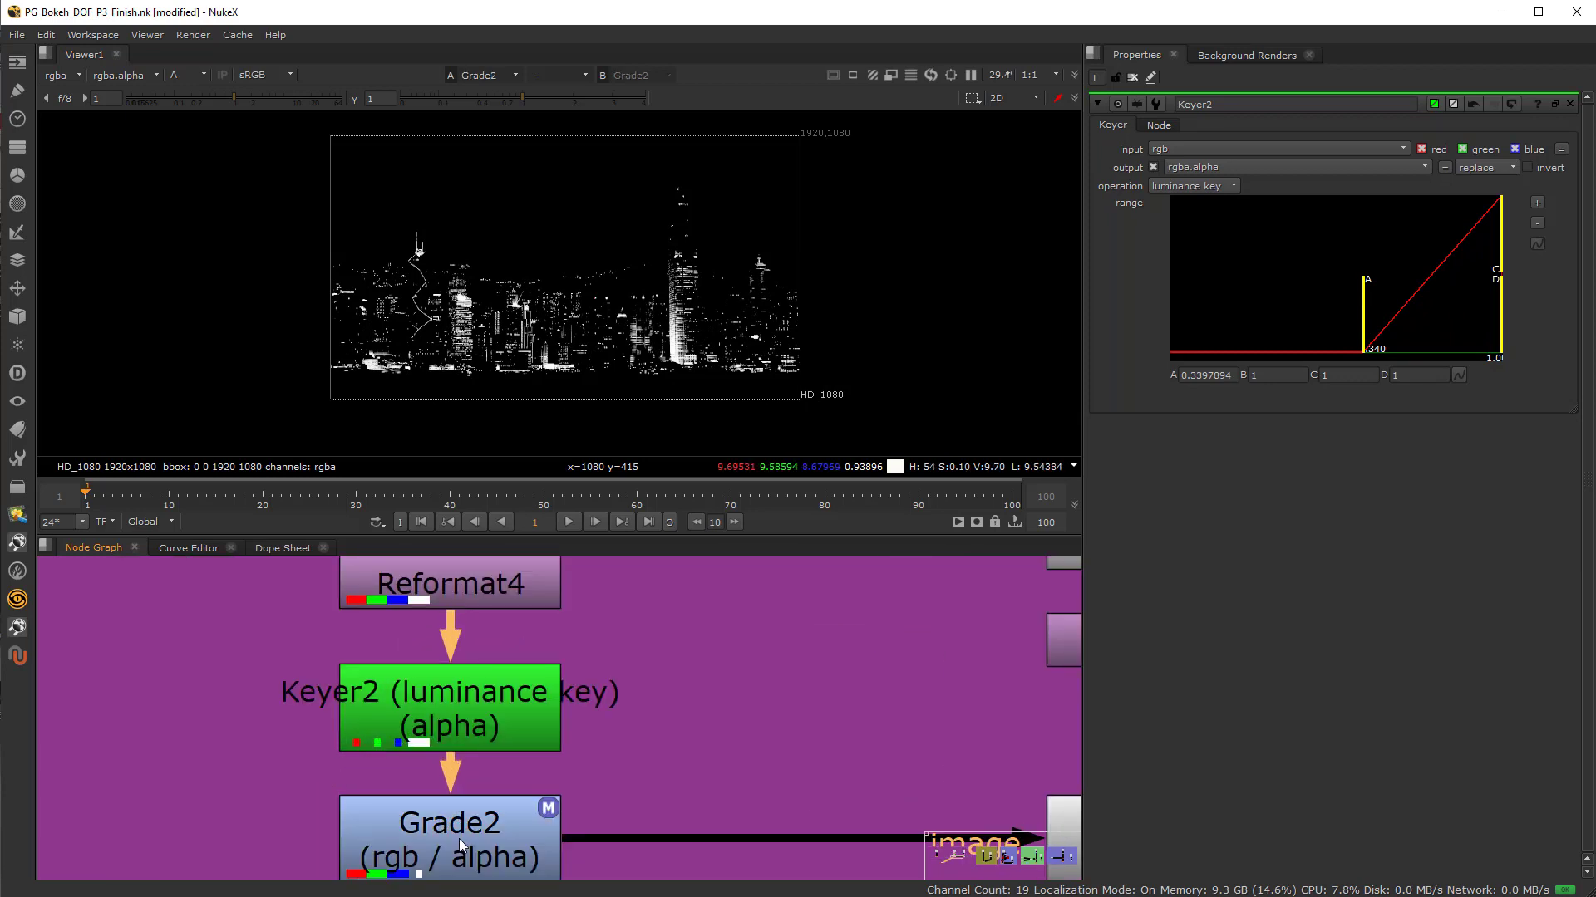
key(a)
key(d)
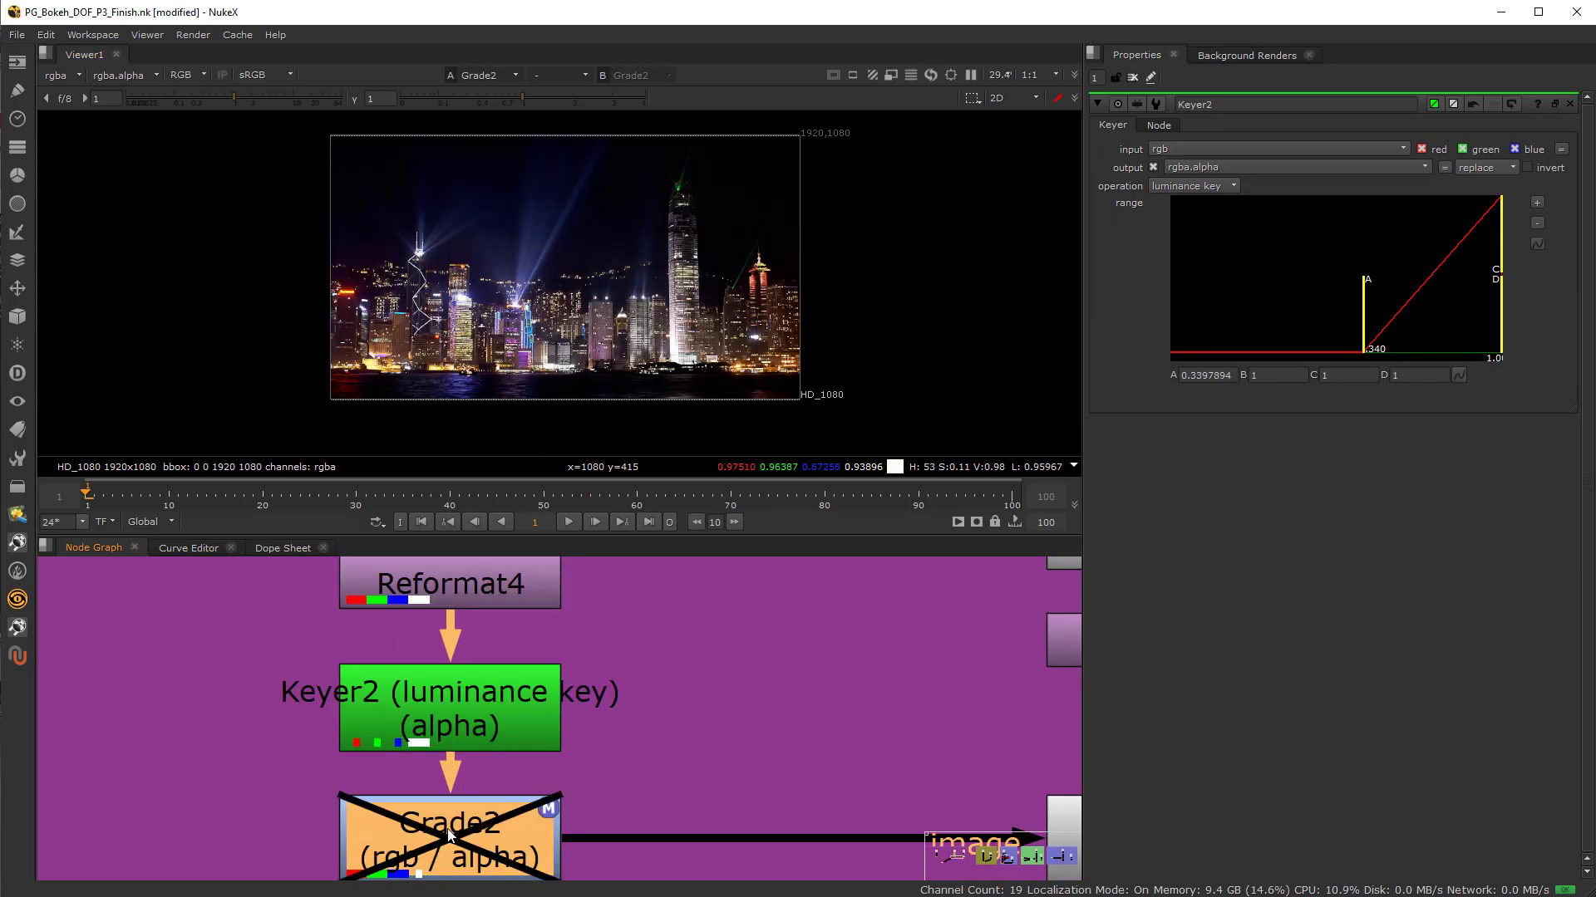
key(d)
double_click(447, 833)
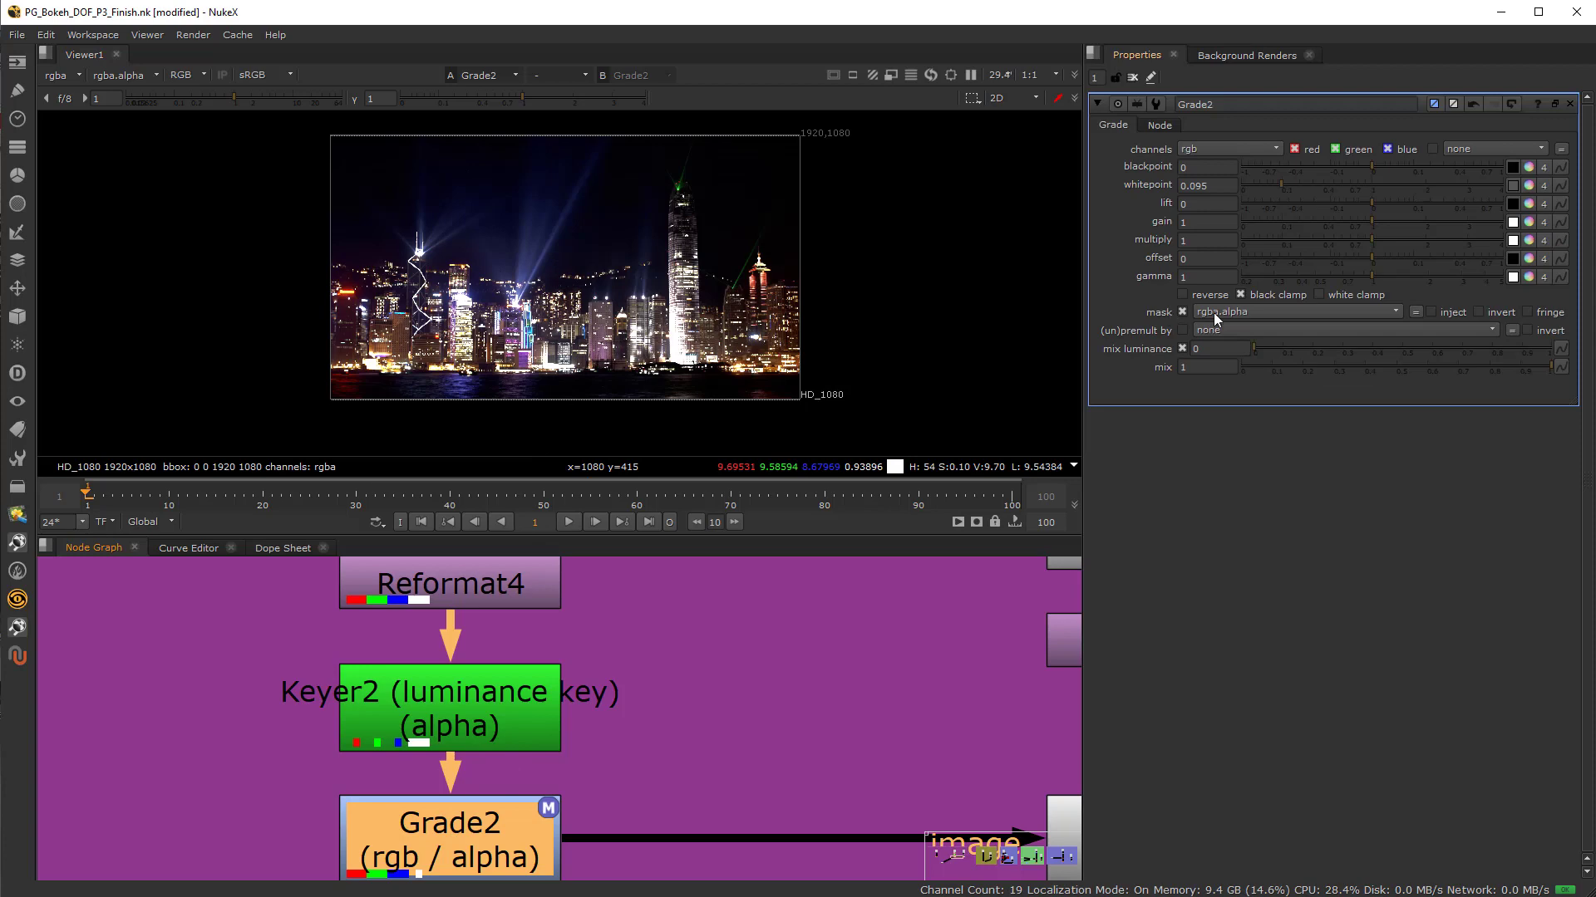
Show the Keyer2 node in the viewer and compare its alpha with the colour image up close
click(464, 730)
key(1)
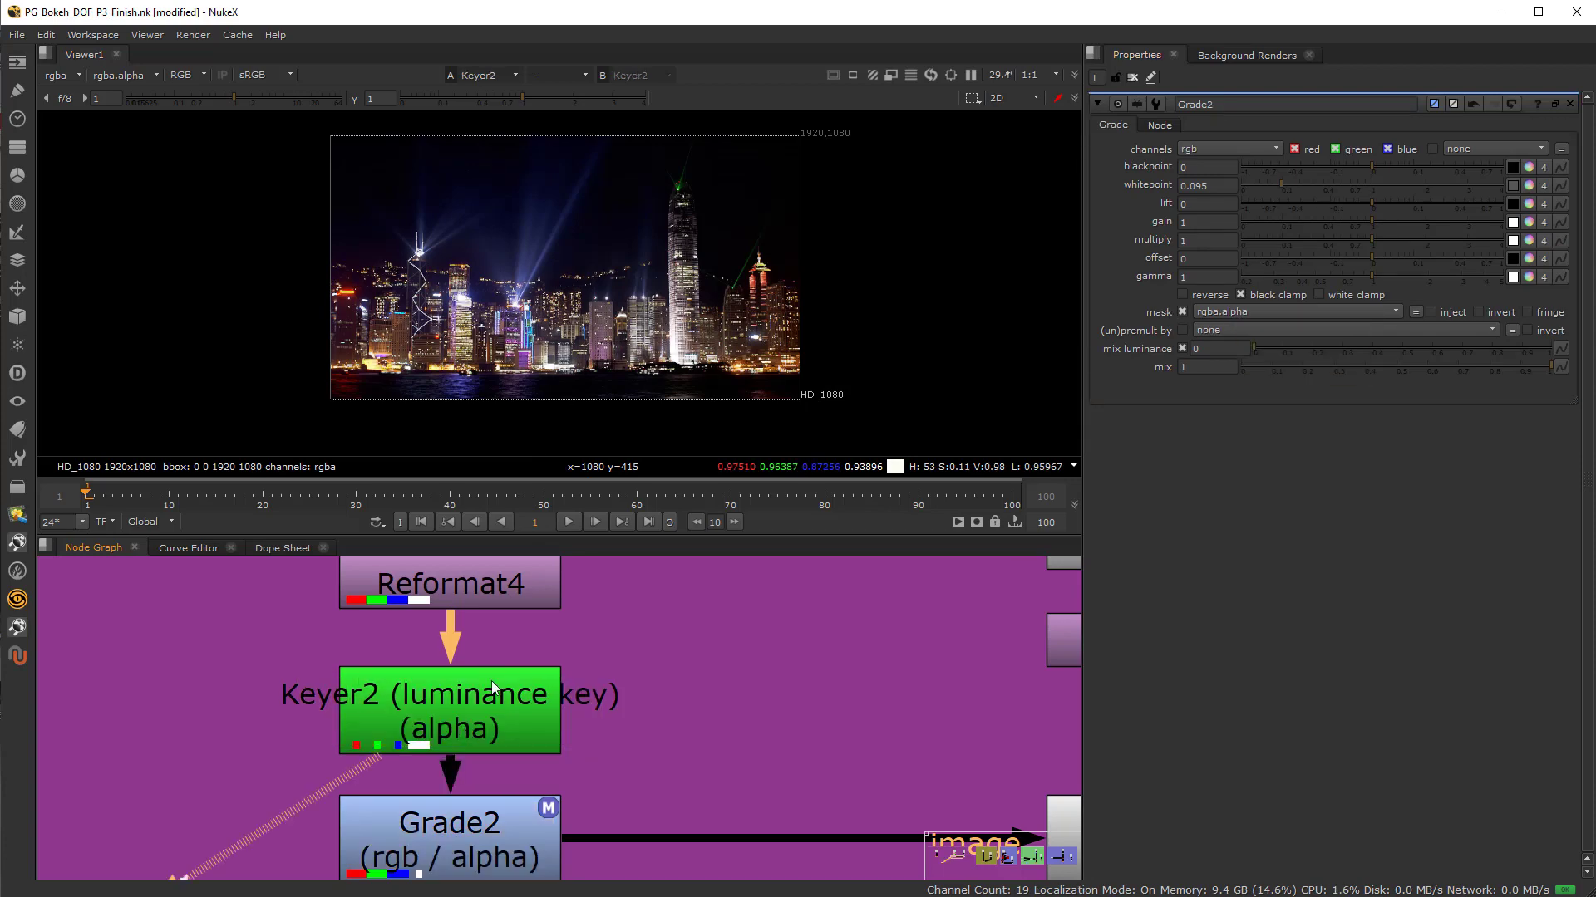
key(a)
key(a)
key(a)
key(a)
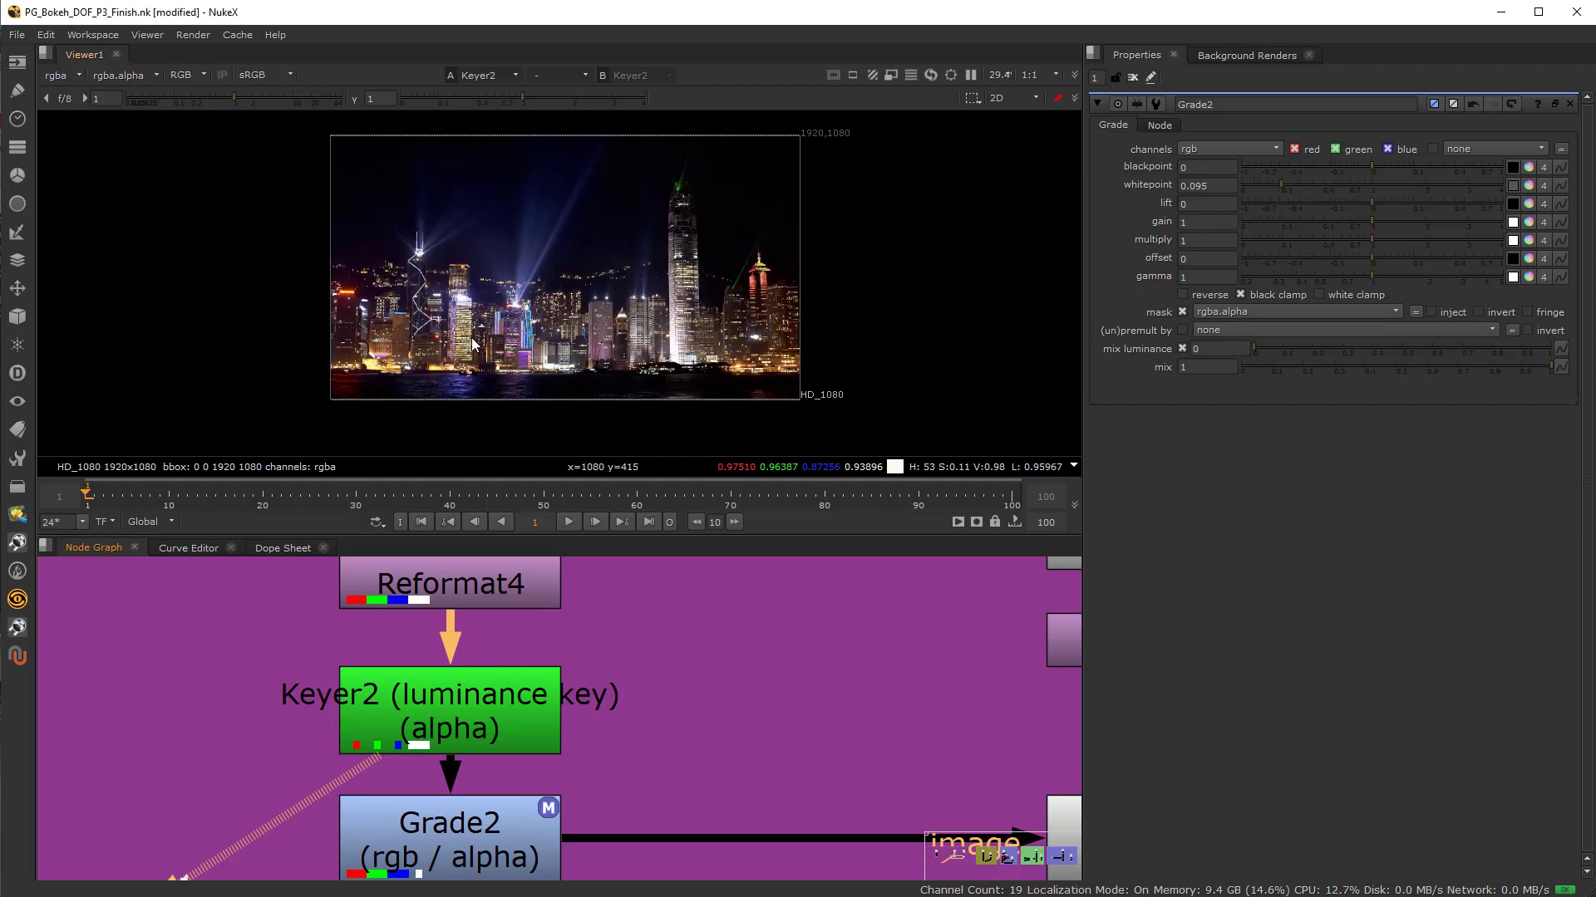
key(a)
key(a)
key(a)
scroll(652, 283, up, 4)
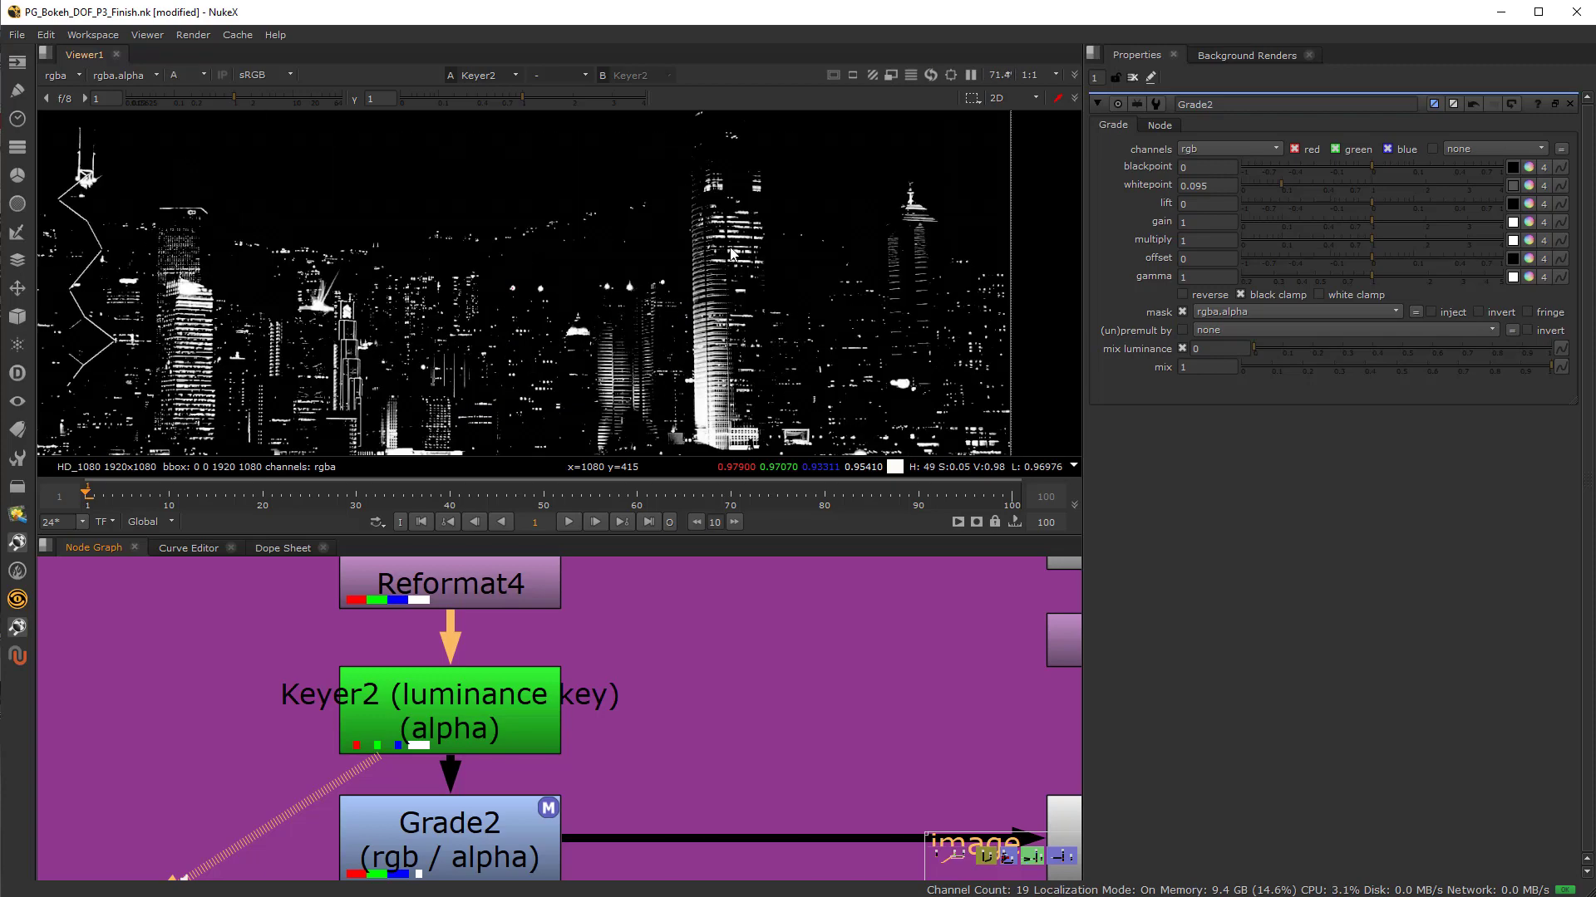
key(a)
key(a)
key(a)
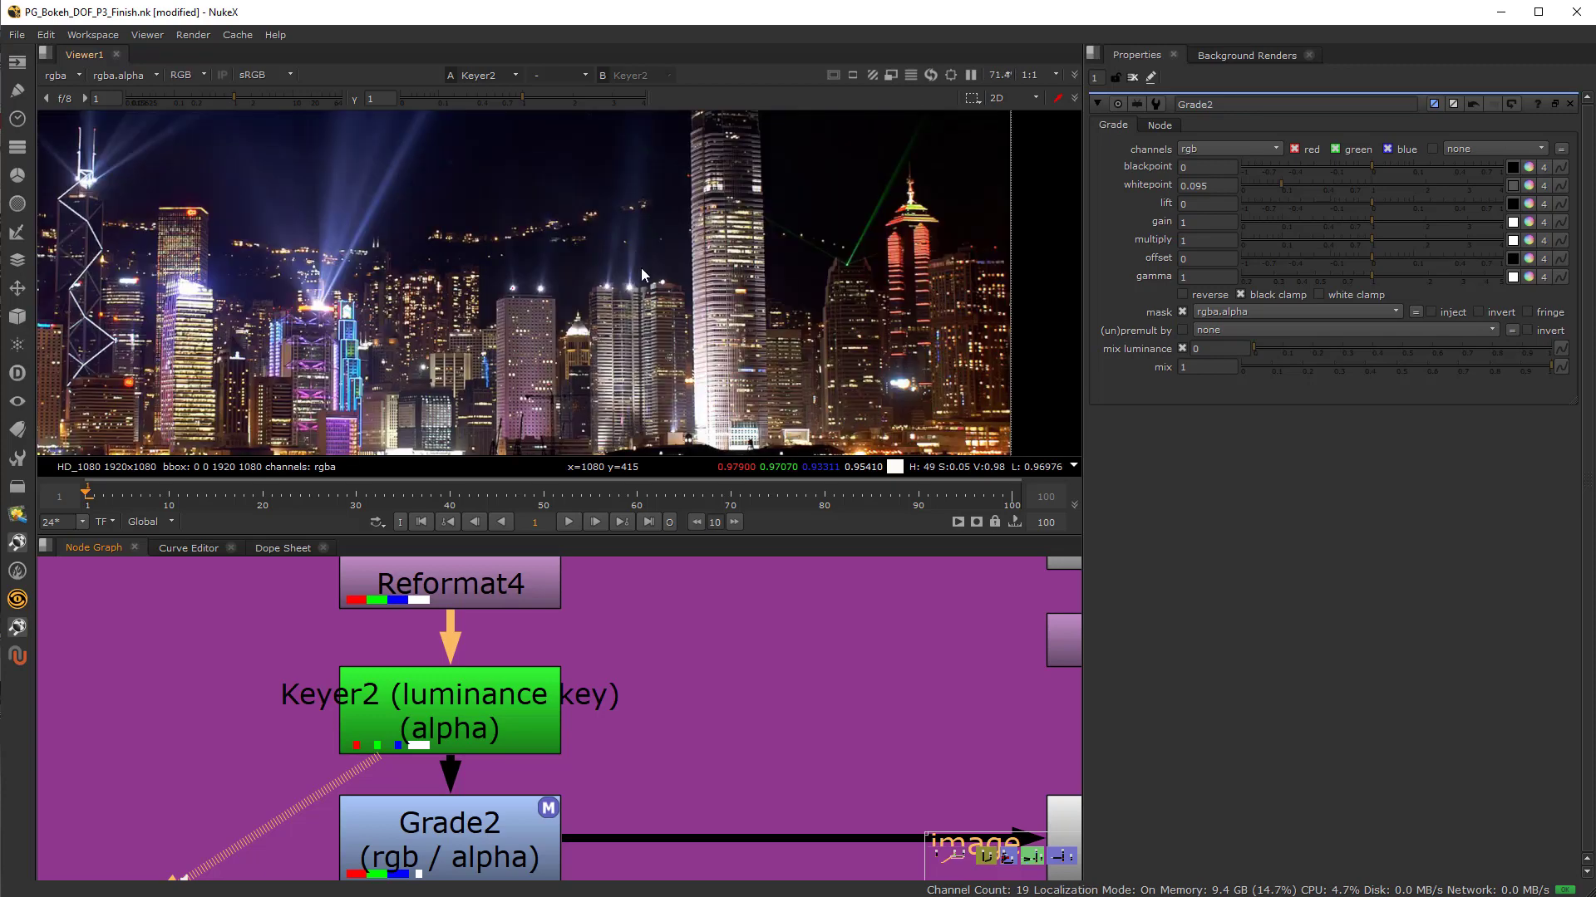
key(a)
Show the Grade2 colour output, toggle the node off and on, and examine the bright rooftop lights
click(498, 835)
key(1)
key(a)
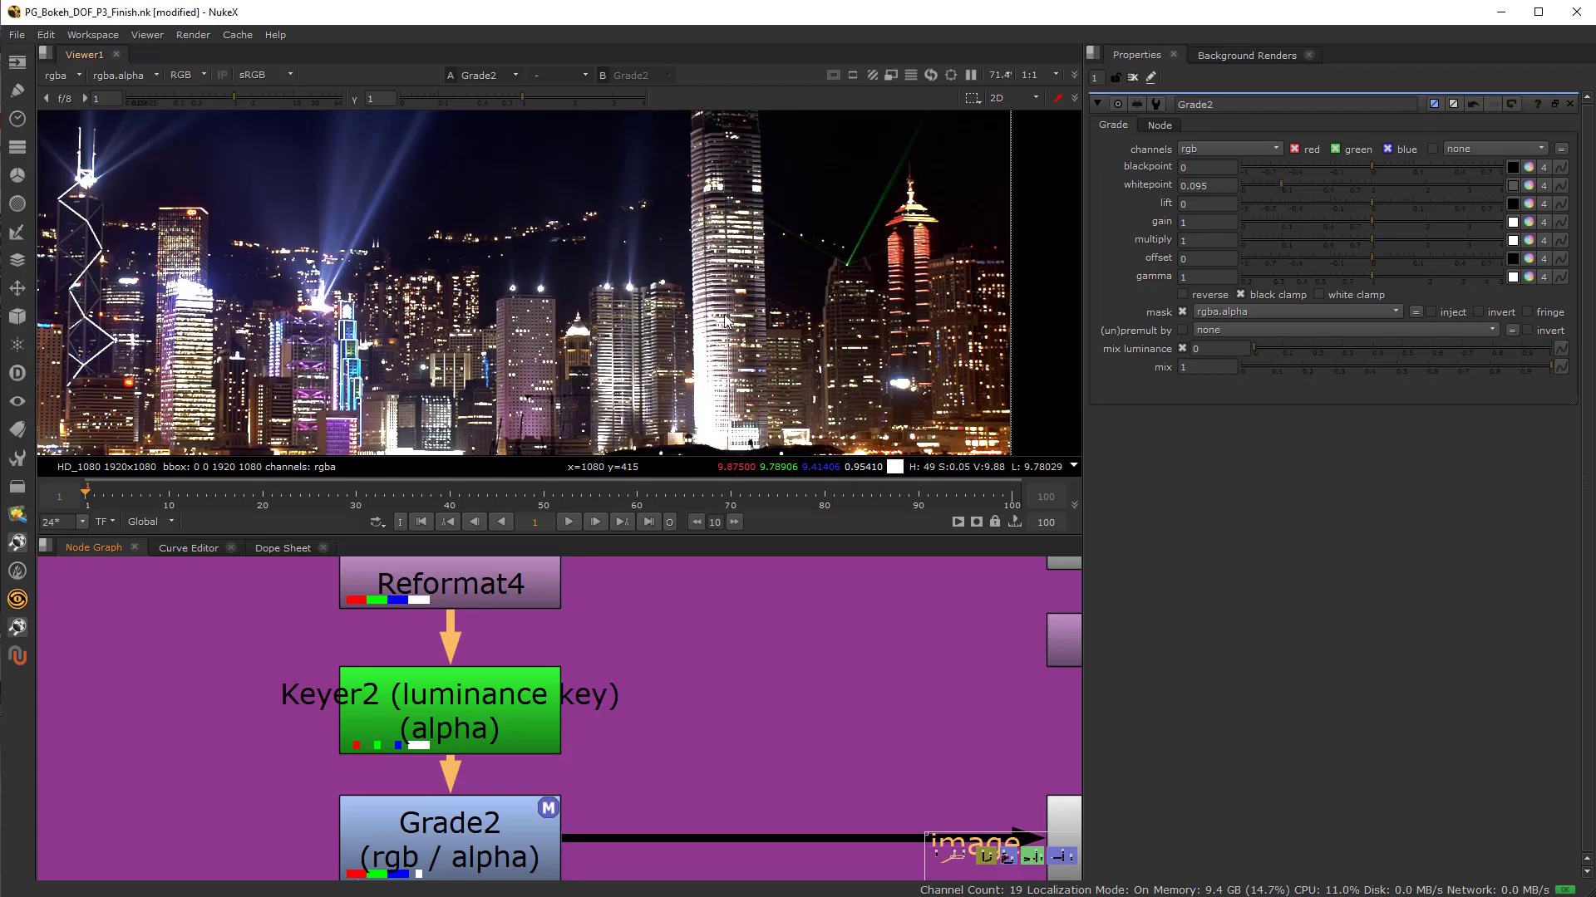
click(490, 836)
key(d)
key(d)
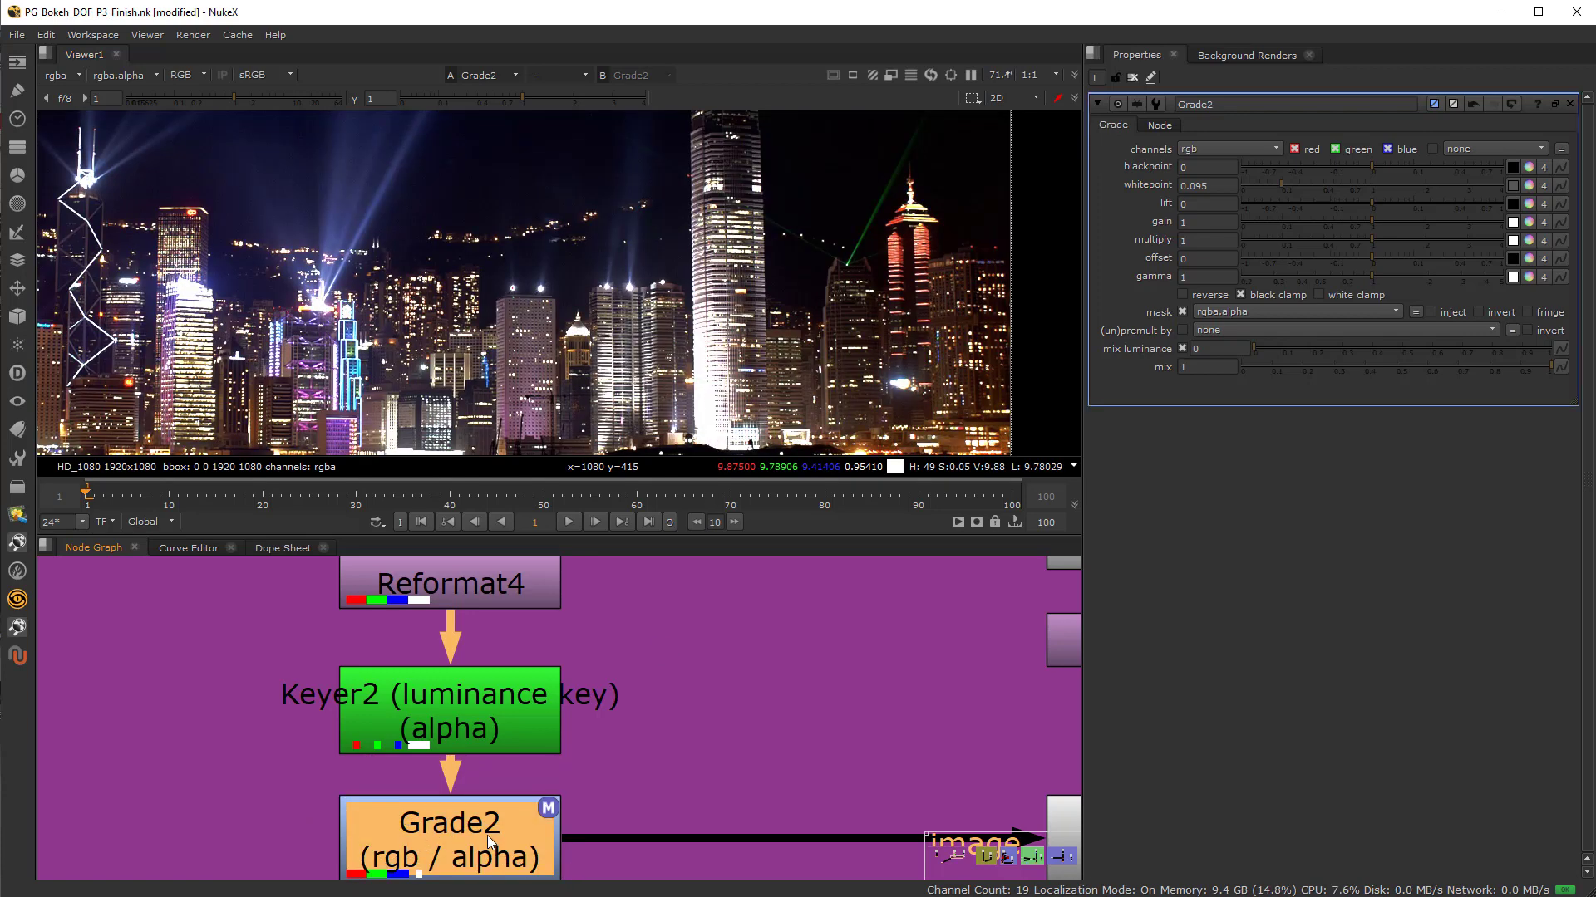
scroll(641, 356, up, 8)
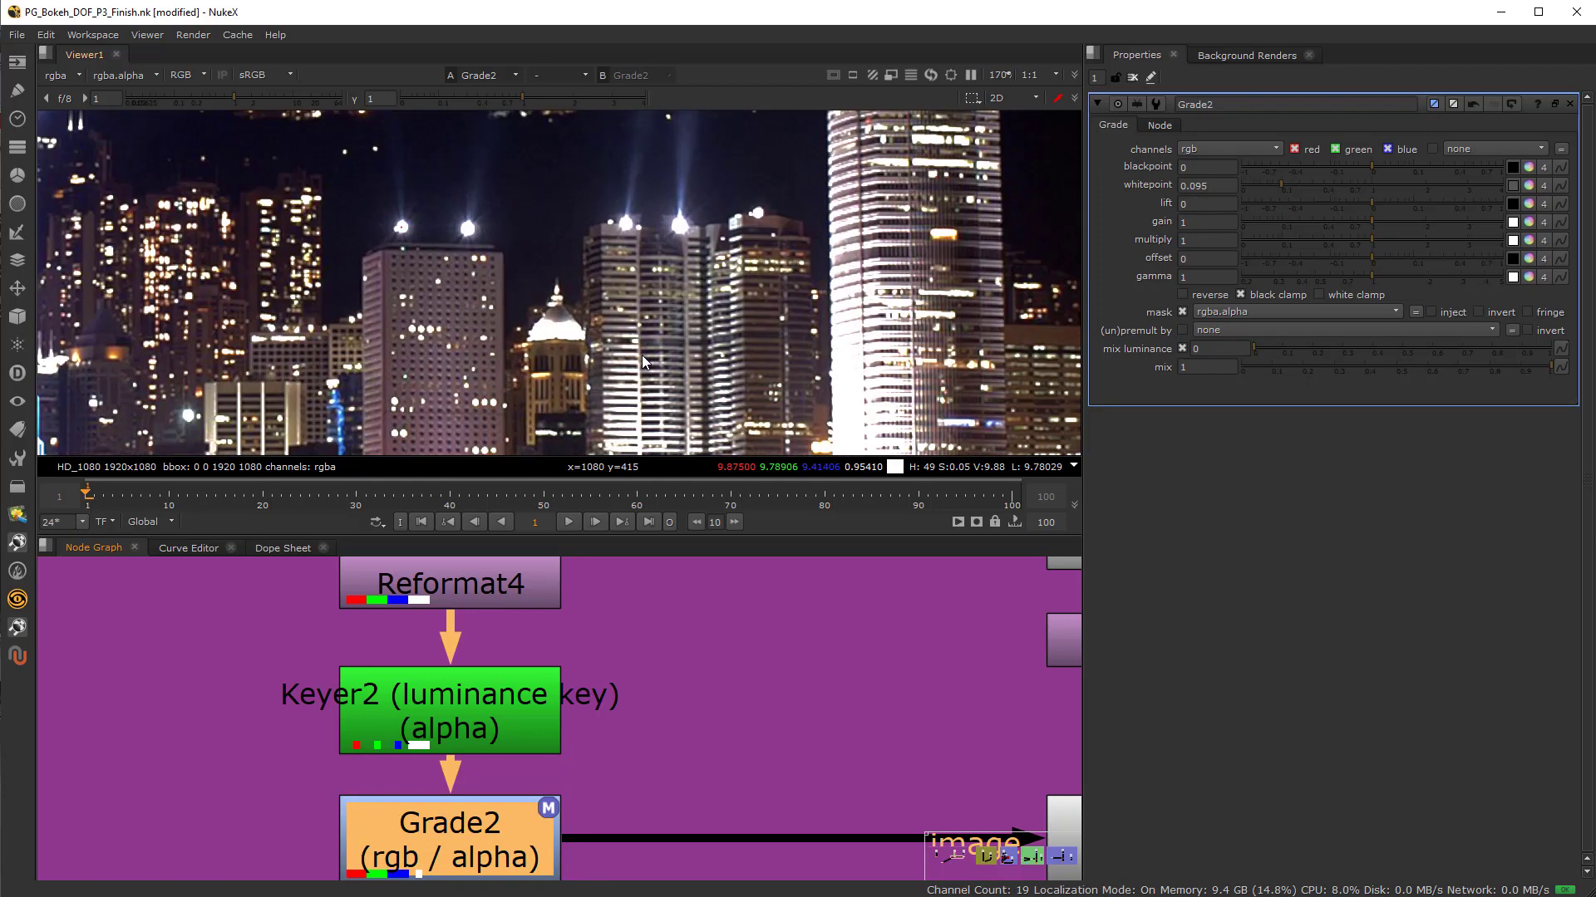
middle_drag(639, 198, 636, 232)
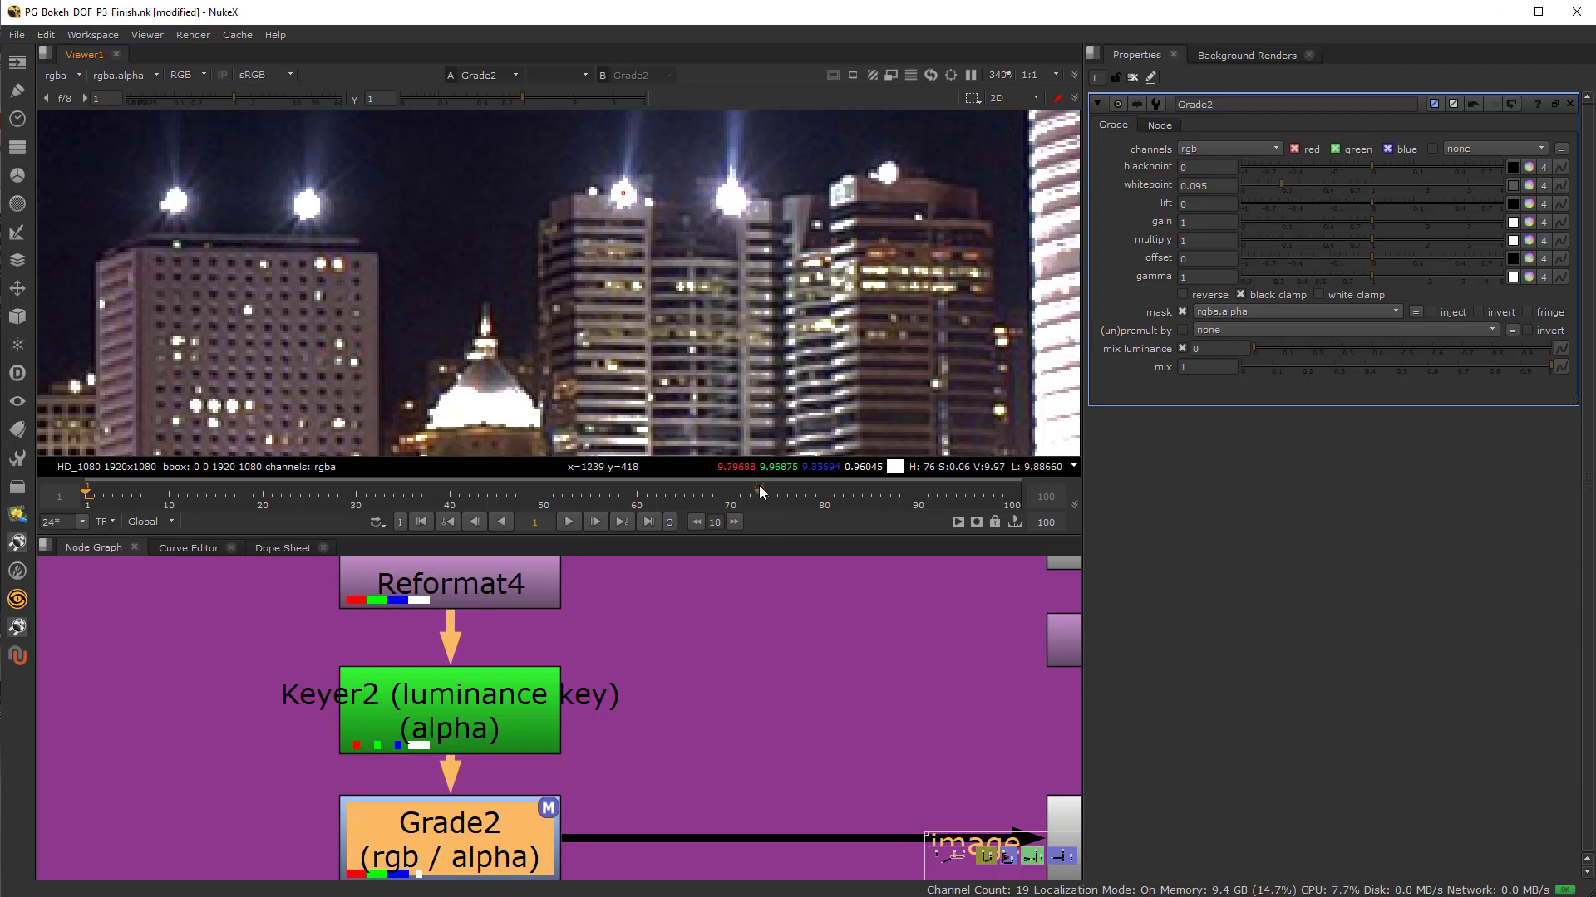
Disable and re-enable Grade2 and sample the pixel values of a bright rooftop light for comparison
key(d)
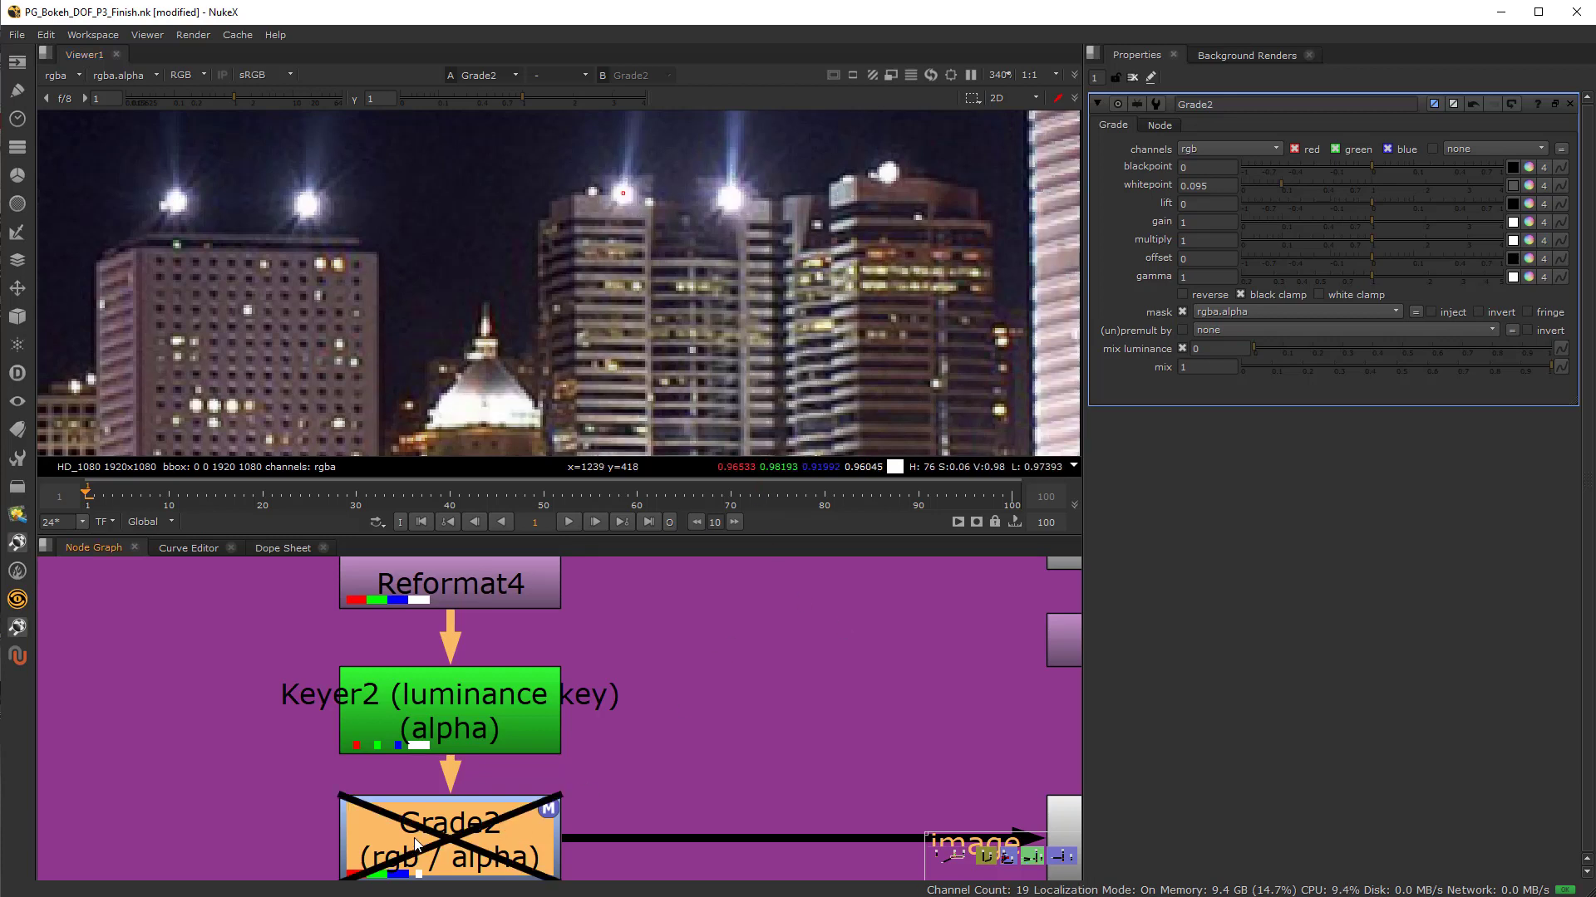
key(d)
ctrl+drag(722, 208, 729, 201)
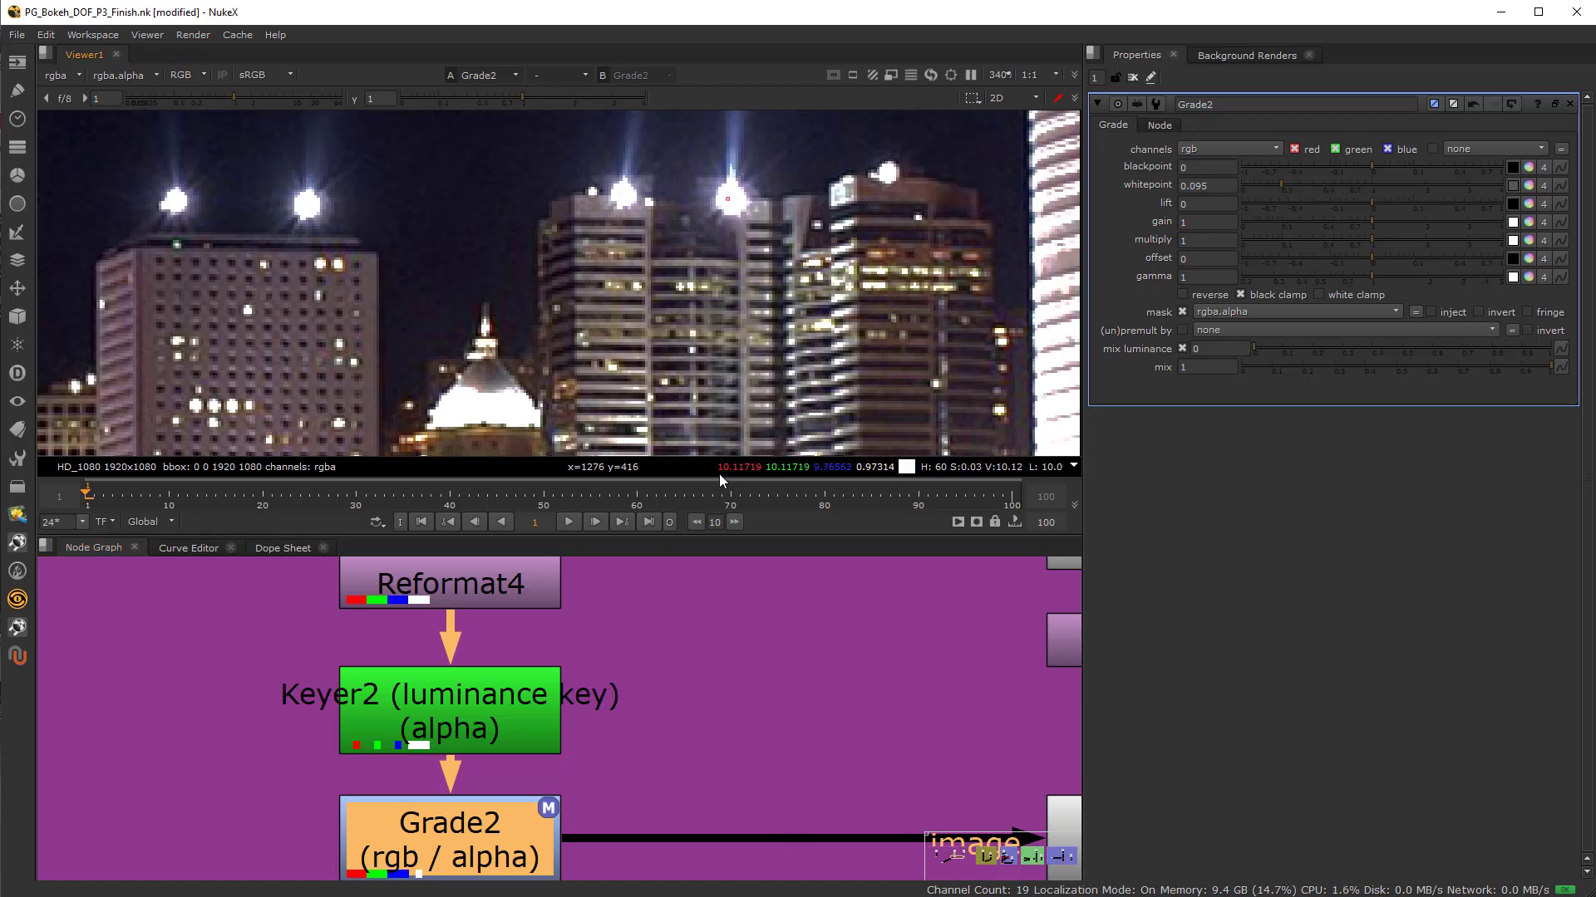
Examine the node layout of the Convolve bokeh group, including the image branch and the Constant2 filter branch
scroll(452, 778, down, 3)
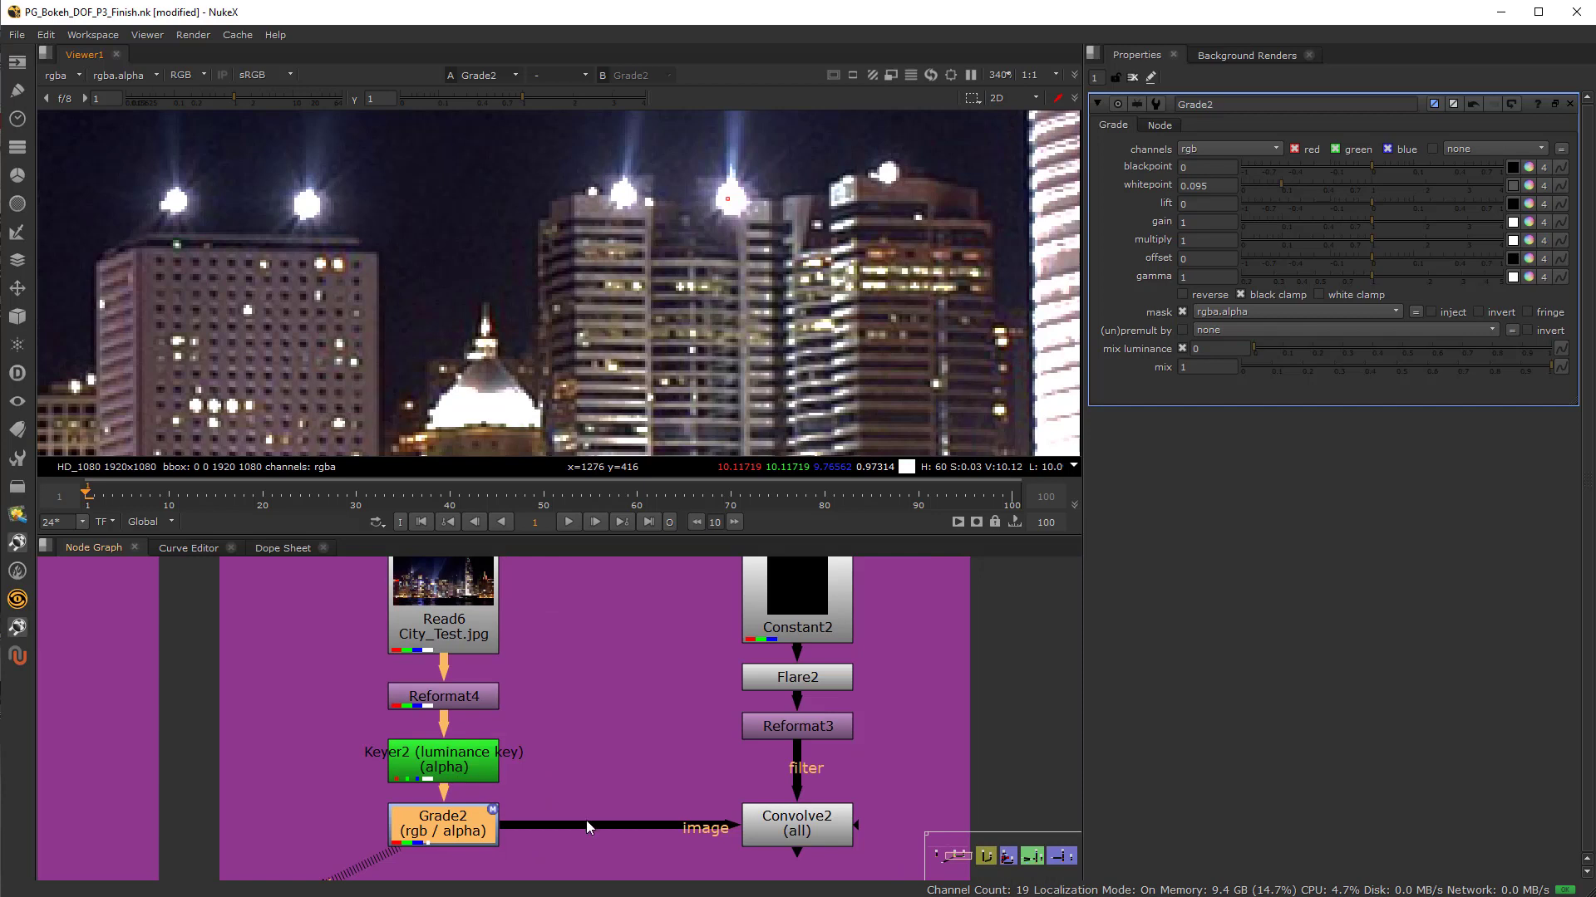
scroll(586, 820, down, 3)
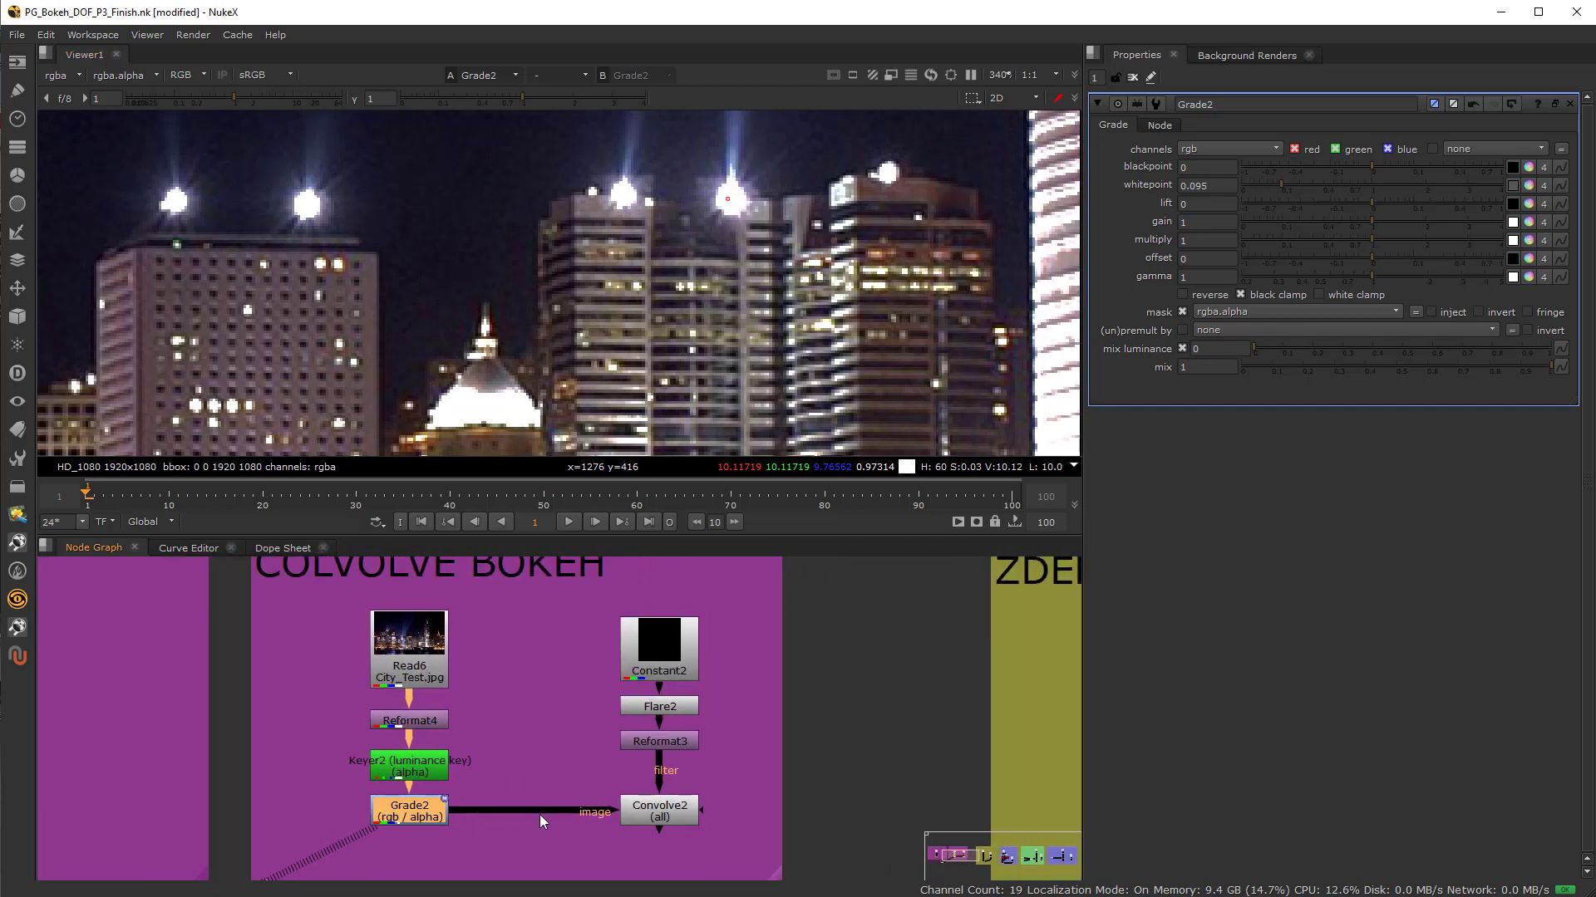
click(517, 746)
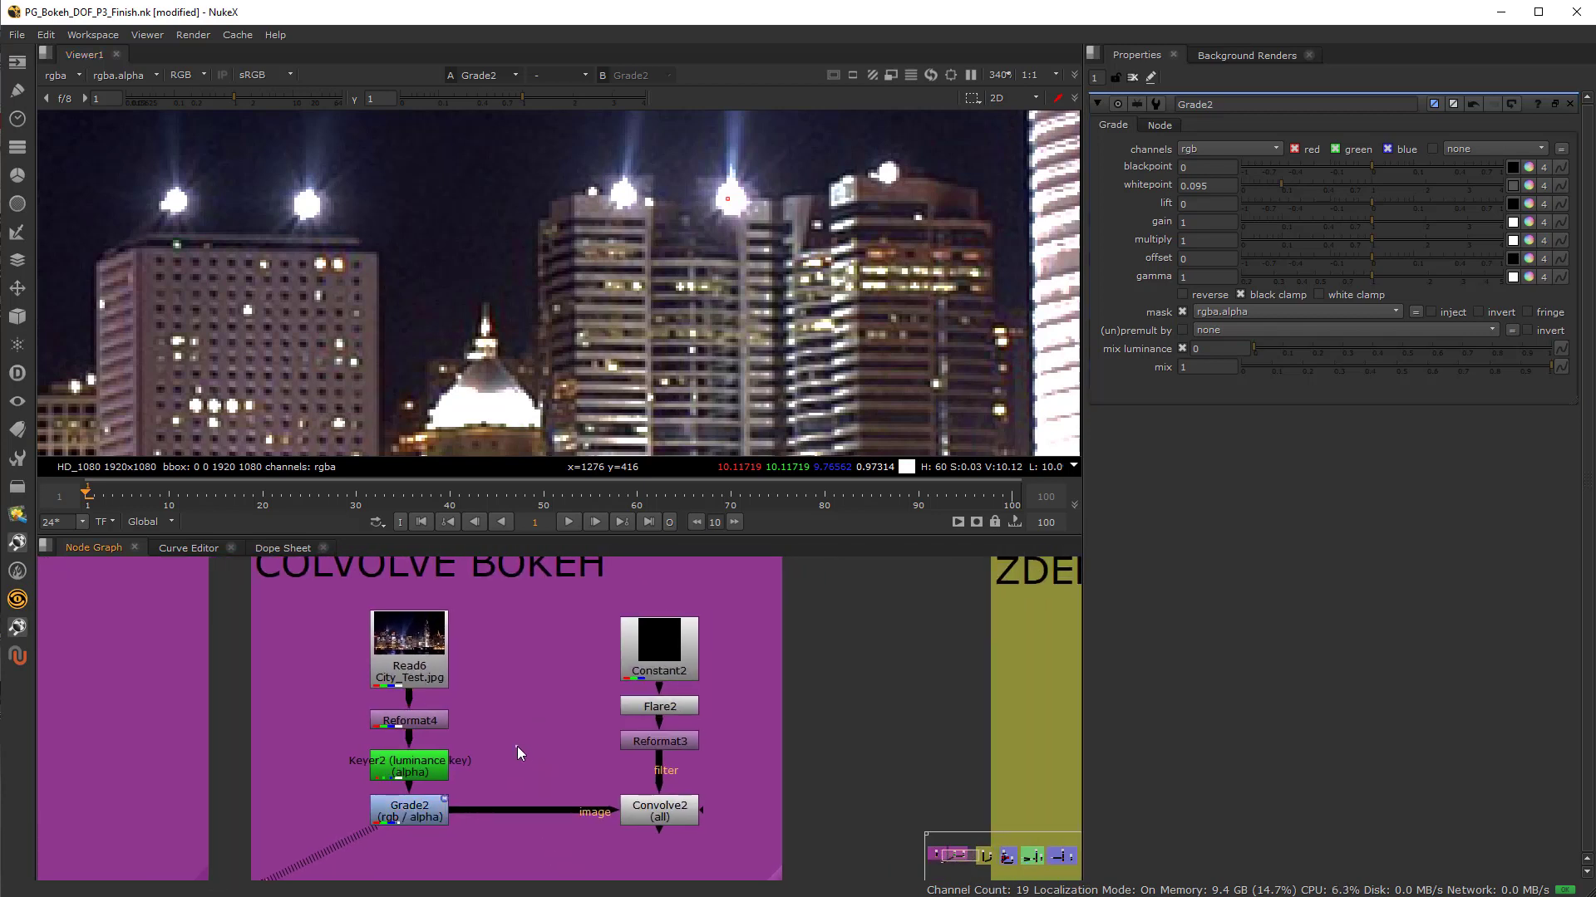
click(676, 661)
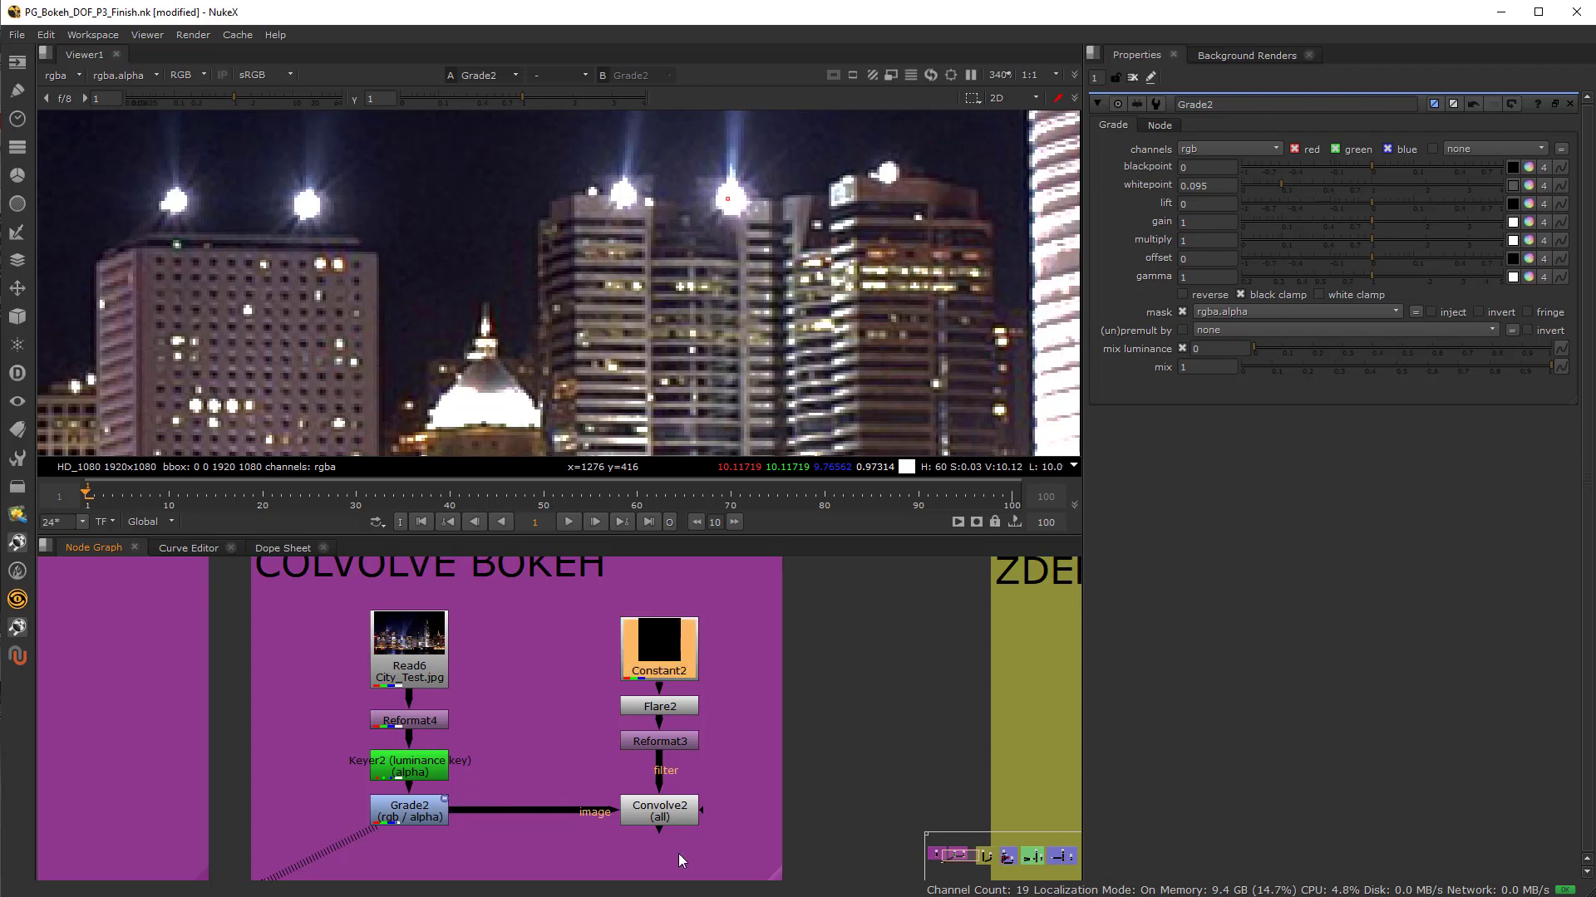
scroll(668, 831, up, 3)
scroll(665, 819, down, 3)
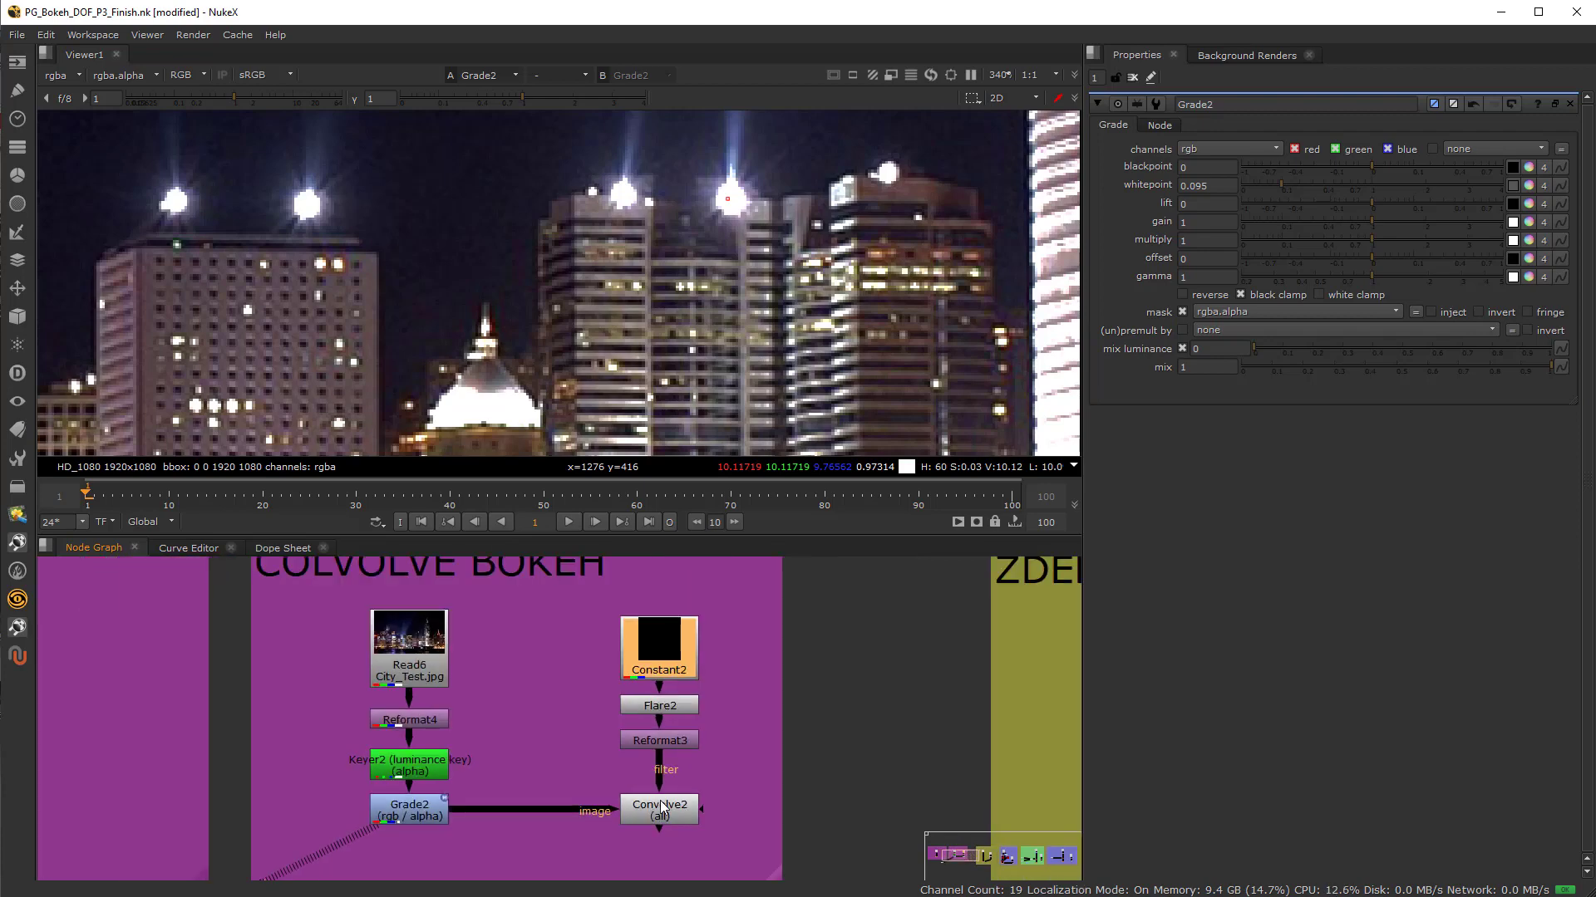
scroll(602, 739, down, 2)
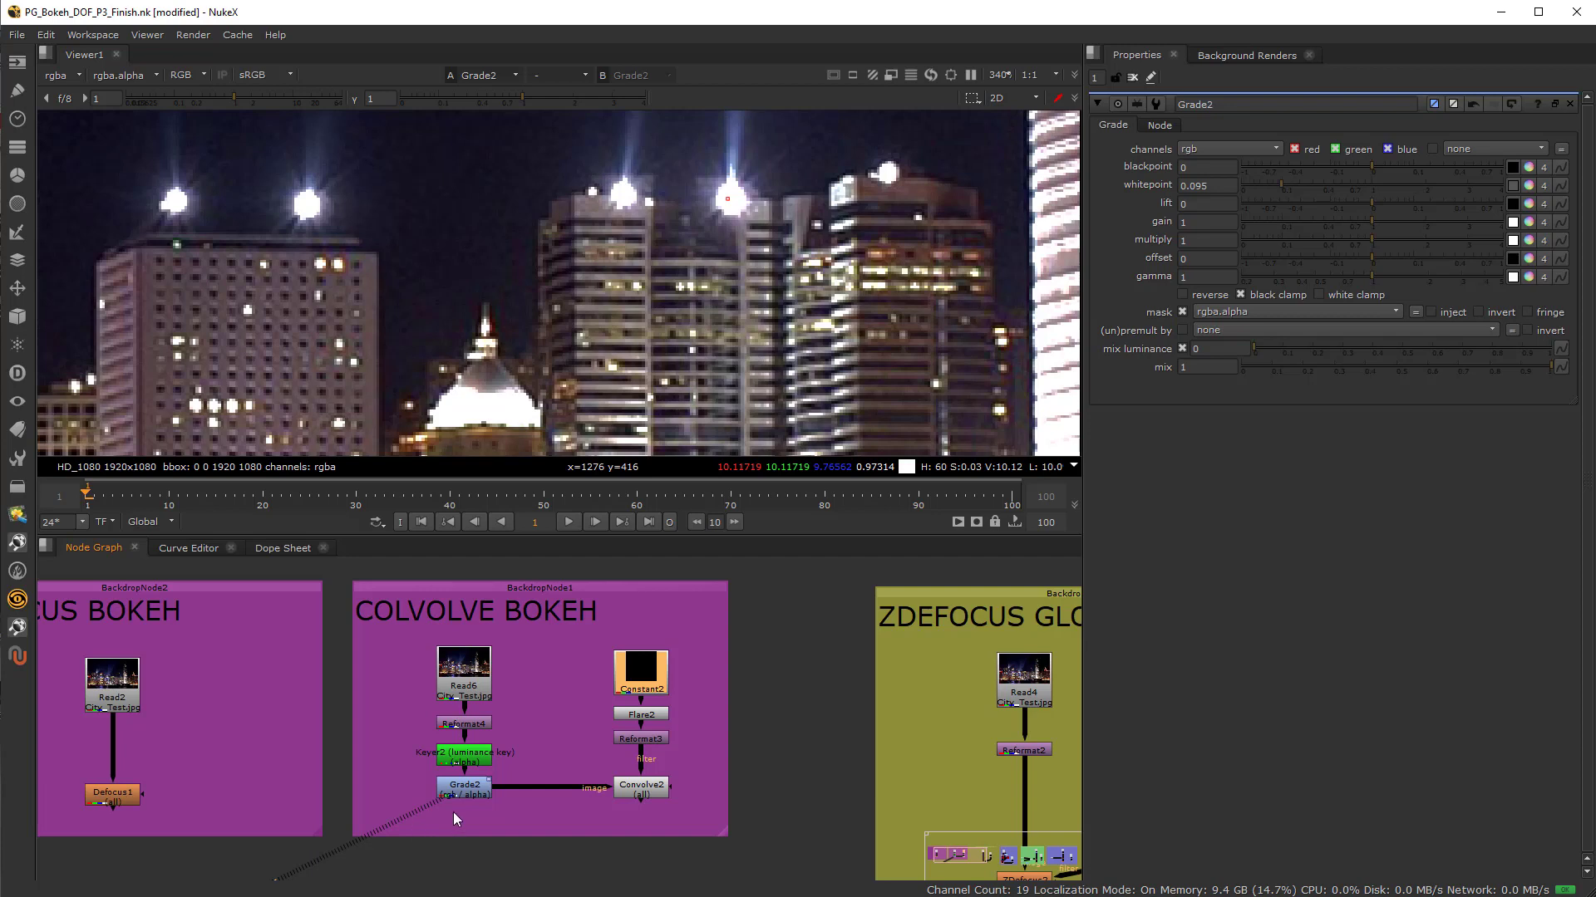
scroll(659, 763, up, 2)
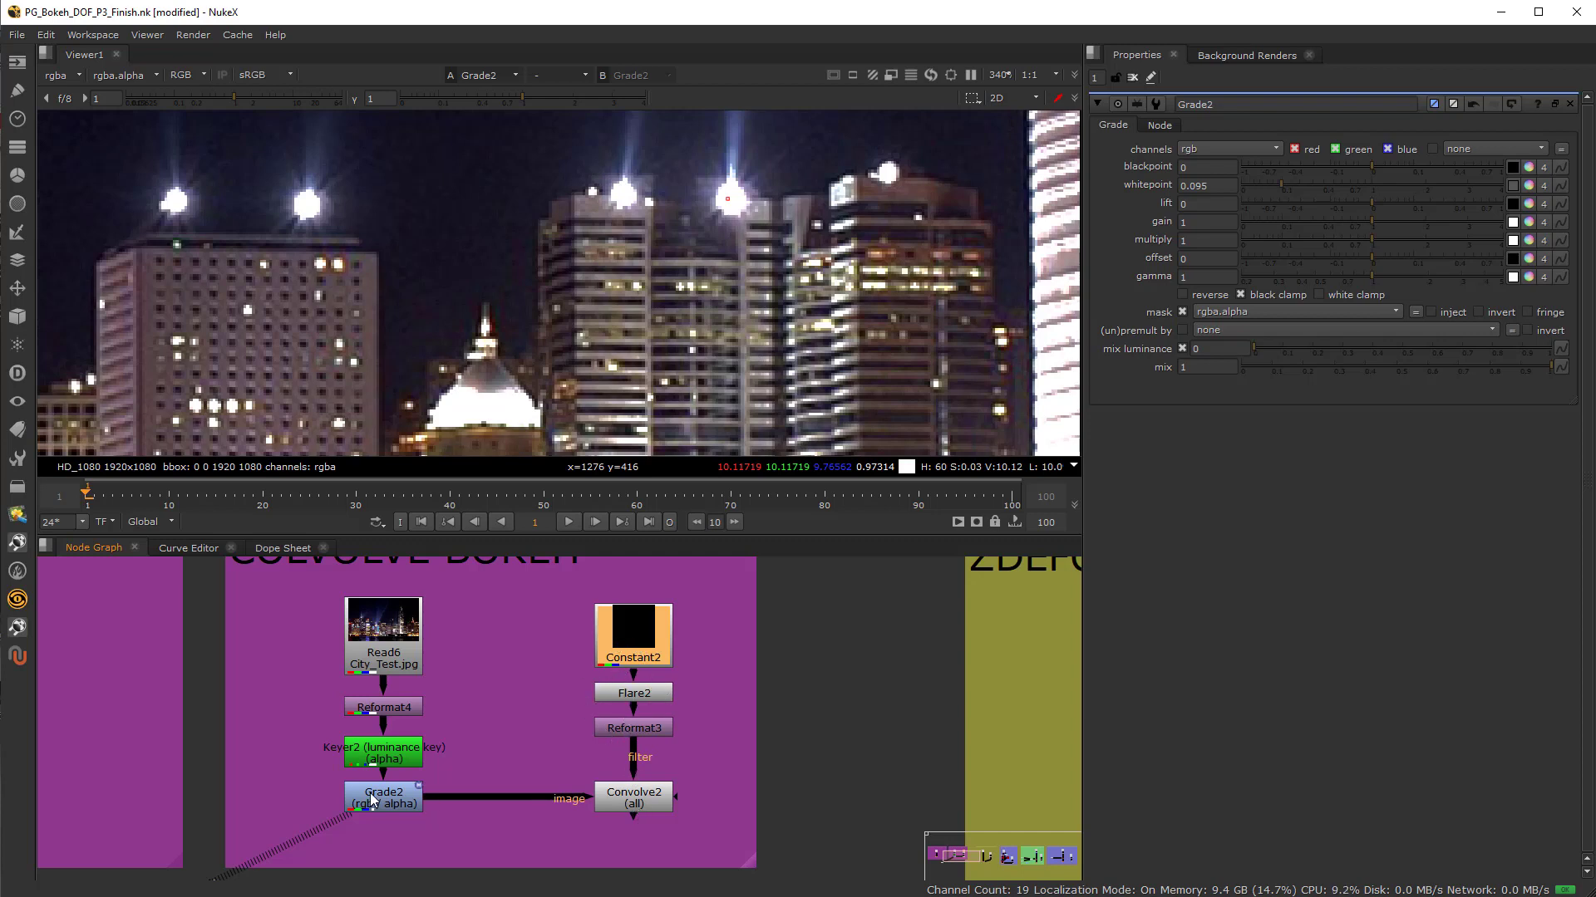
Open the Convolve2 properties, trace its Grade2 image input, and open the Reformat3 properties on the filter branch
double_click(648, 795)
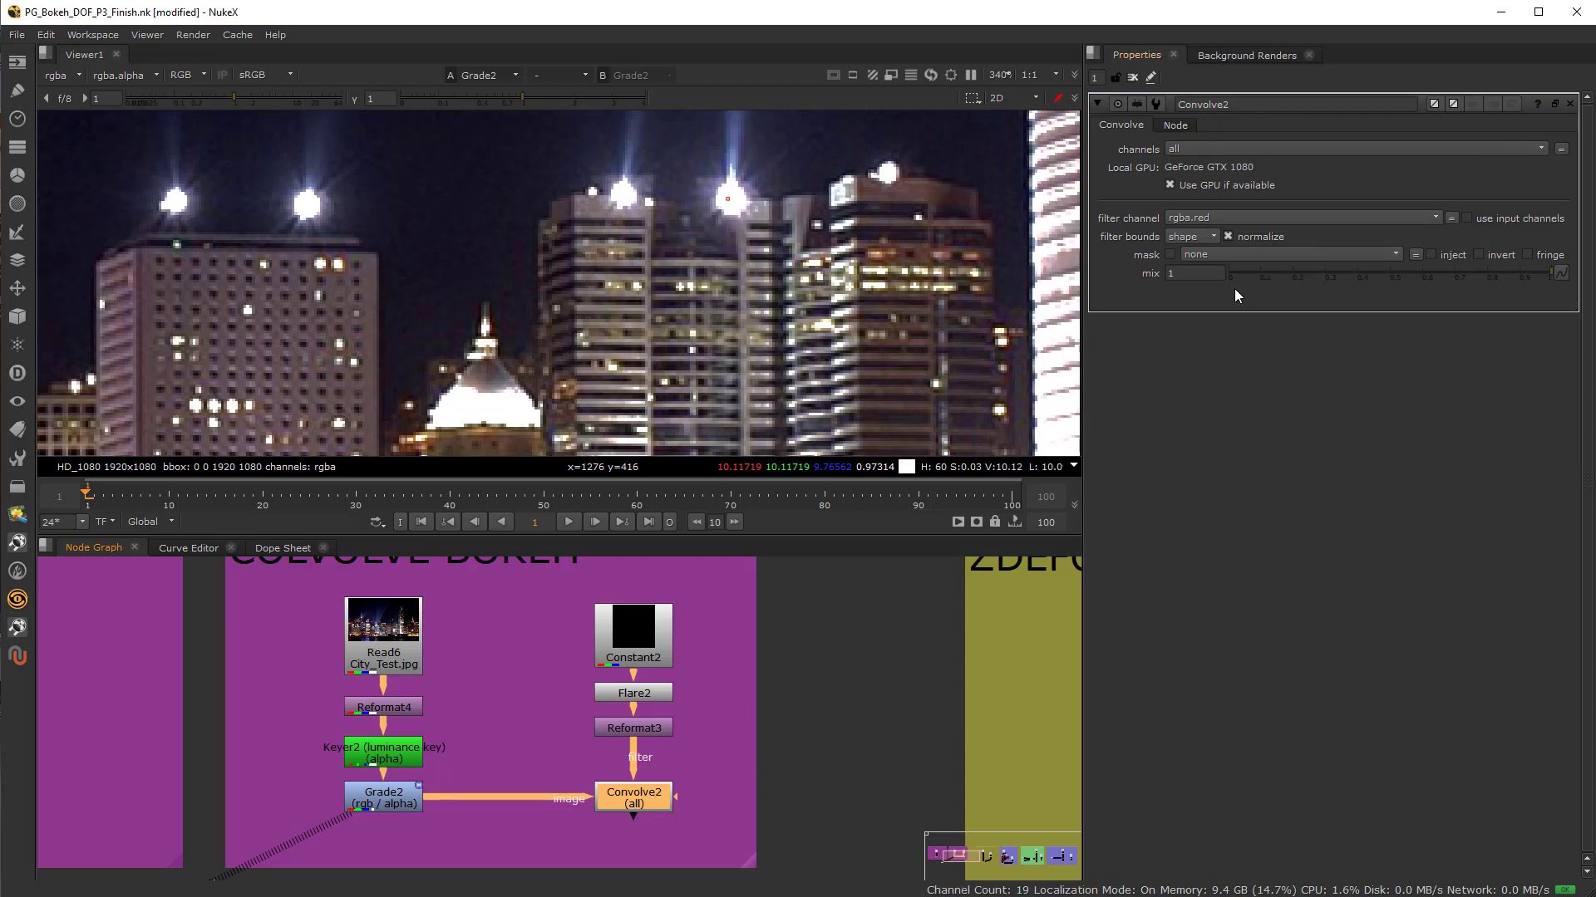
click(389, 803)
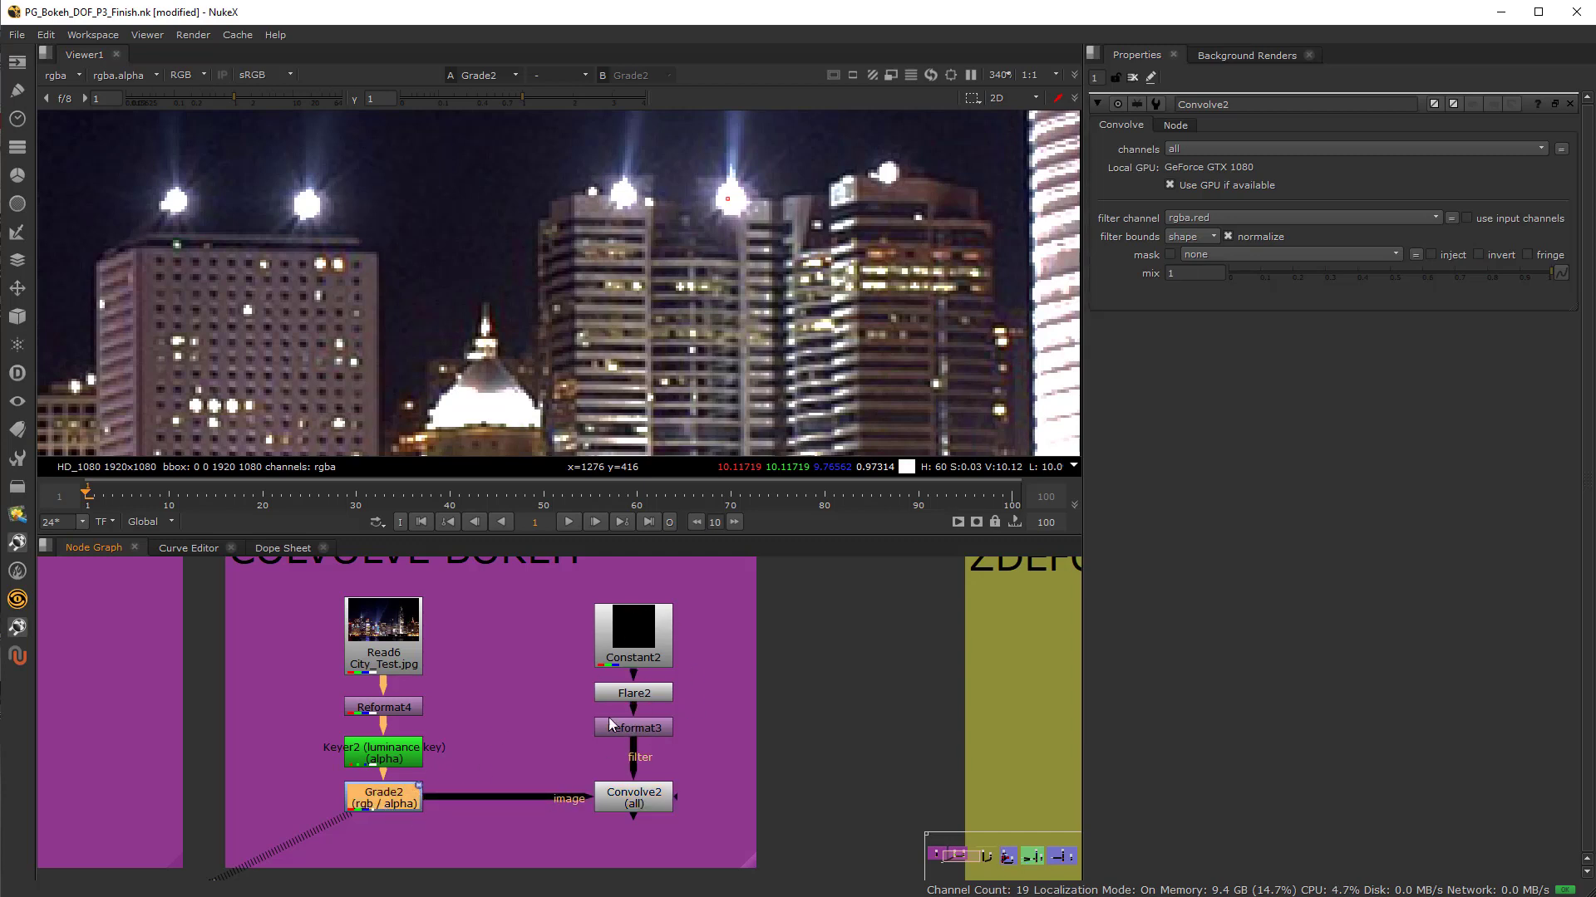
click(640, 731)
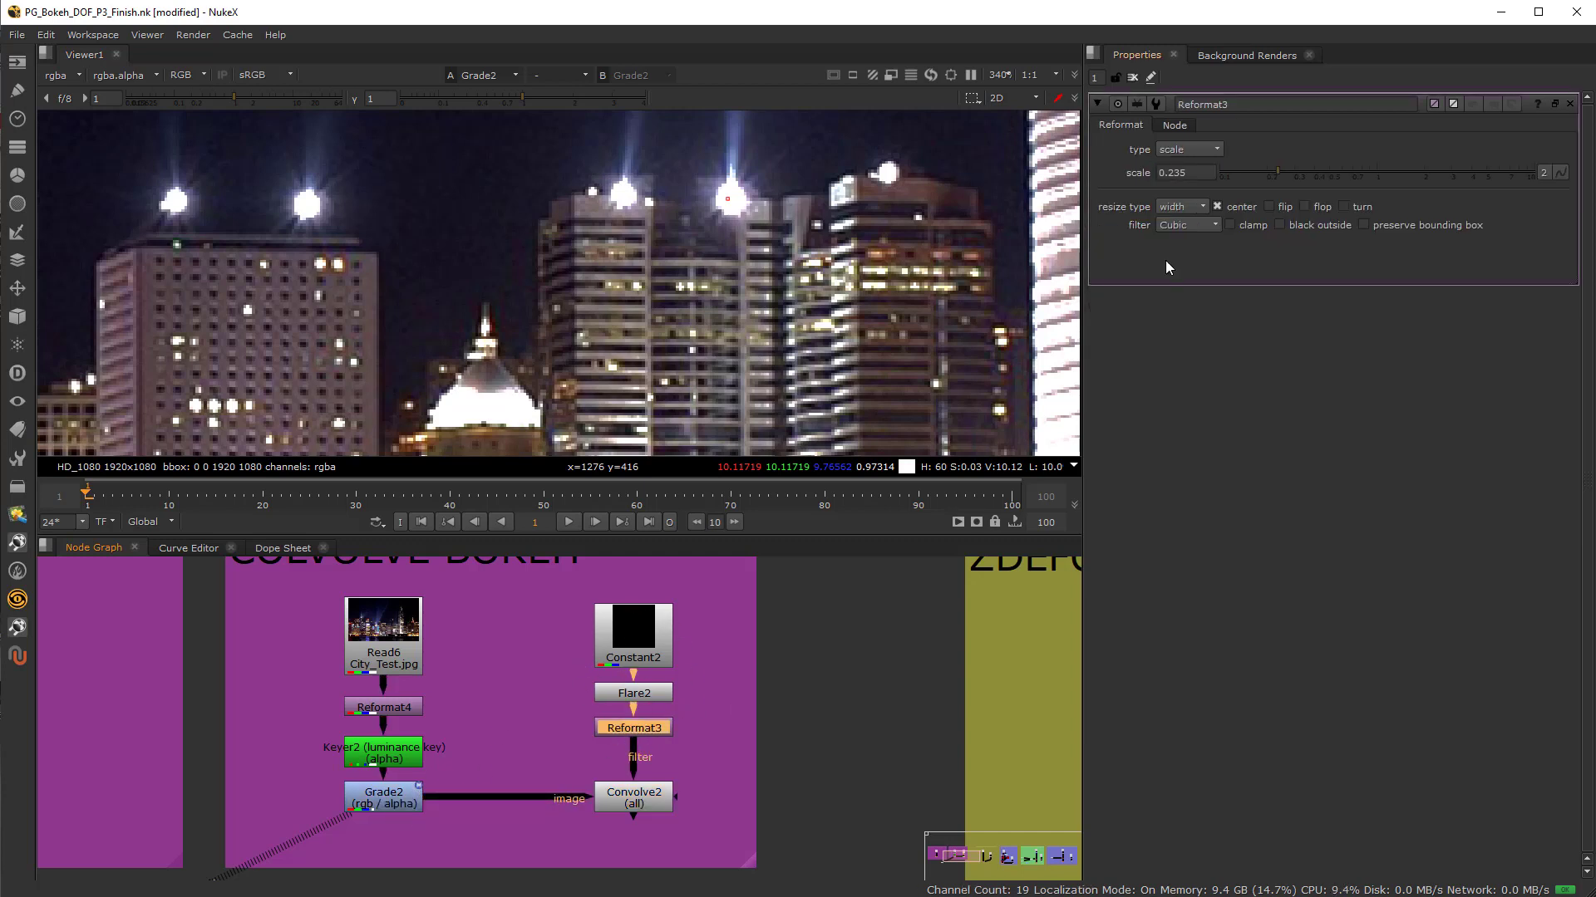
Show the Constant2 node in the viewer and open its properties to check the colour and format
click(633, 635)
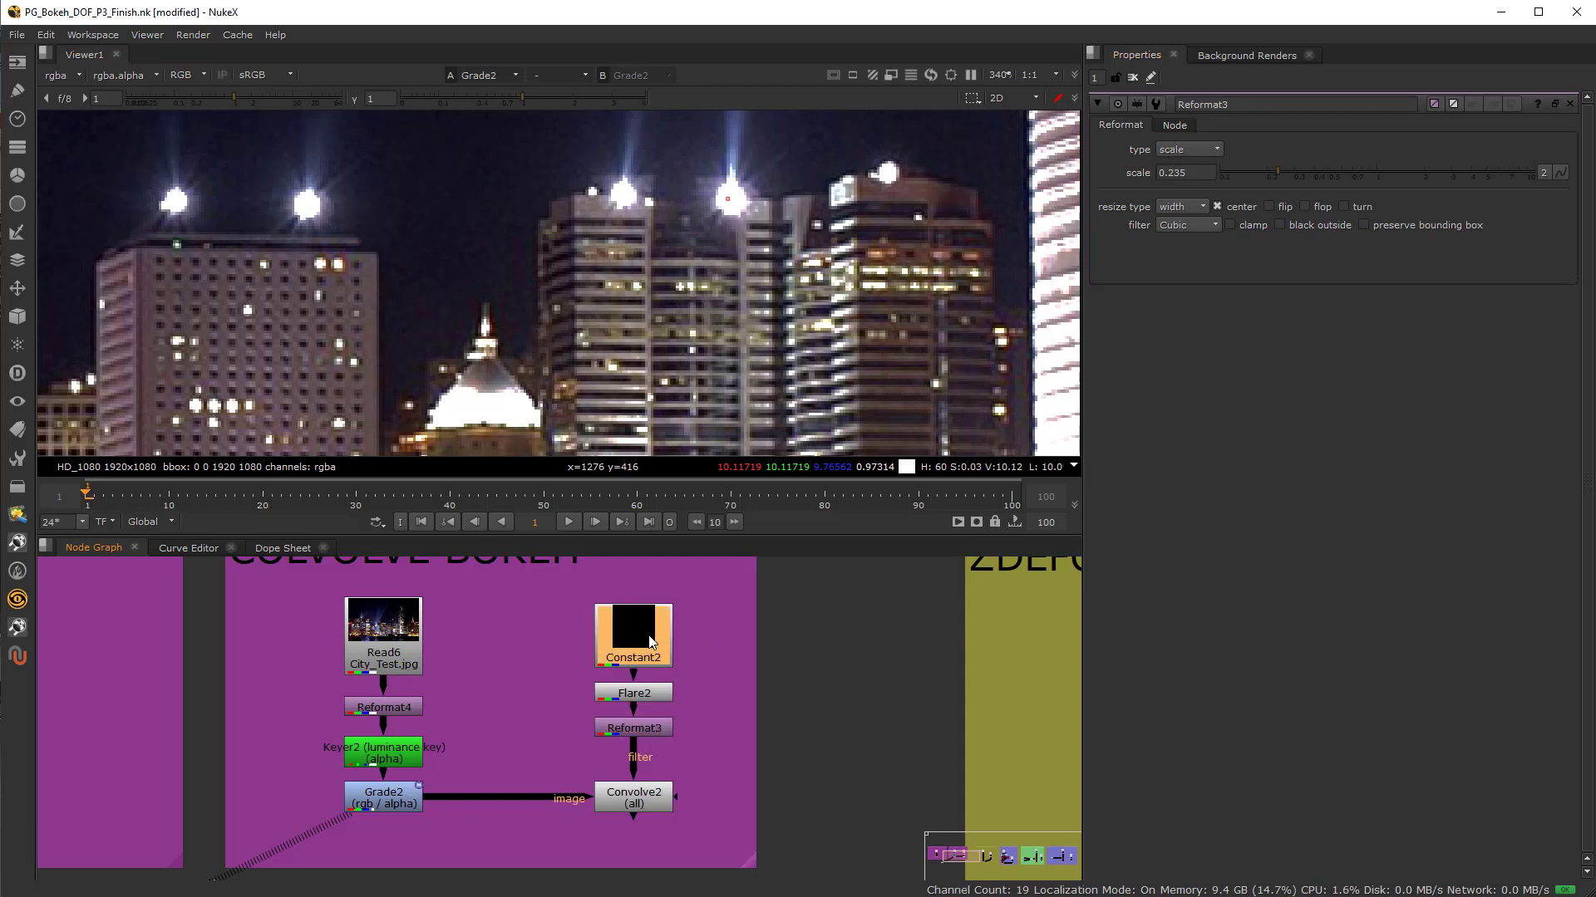
key(1)
scroll(640, 336, down, 8)
scroll(638, 331, down, 3)
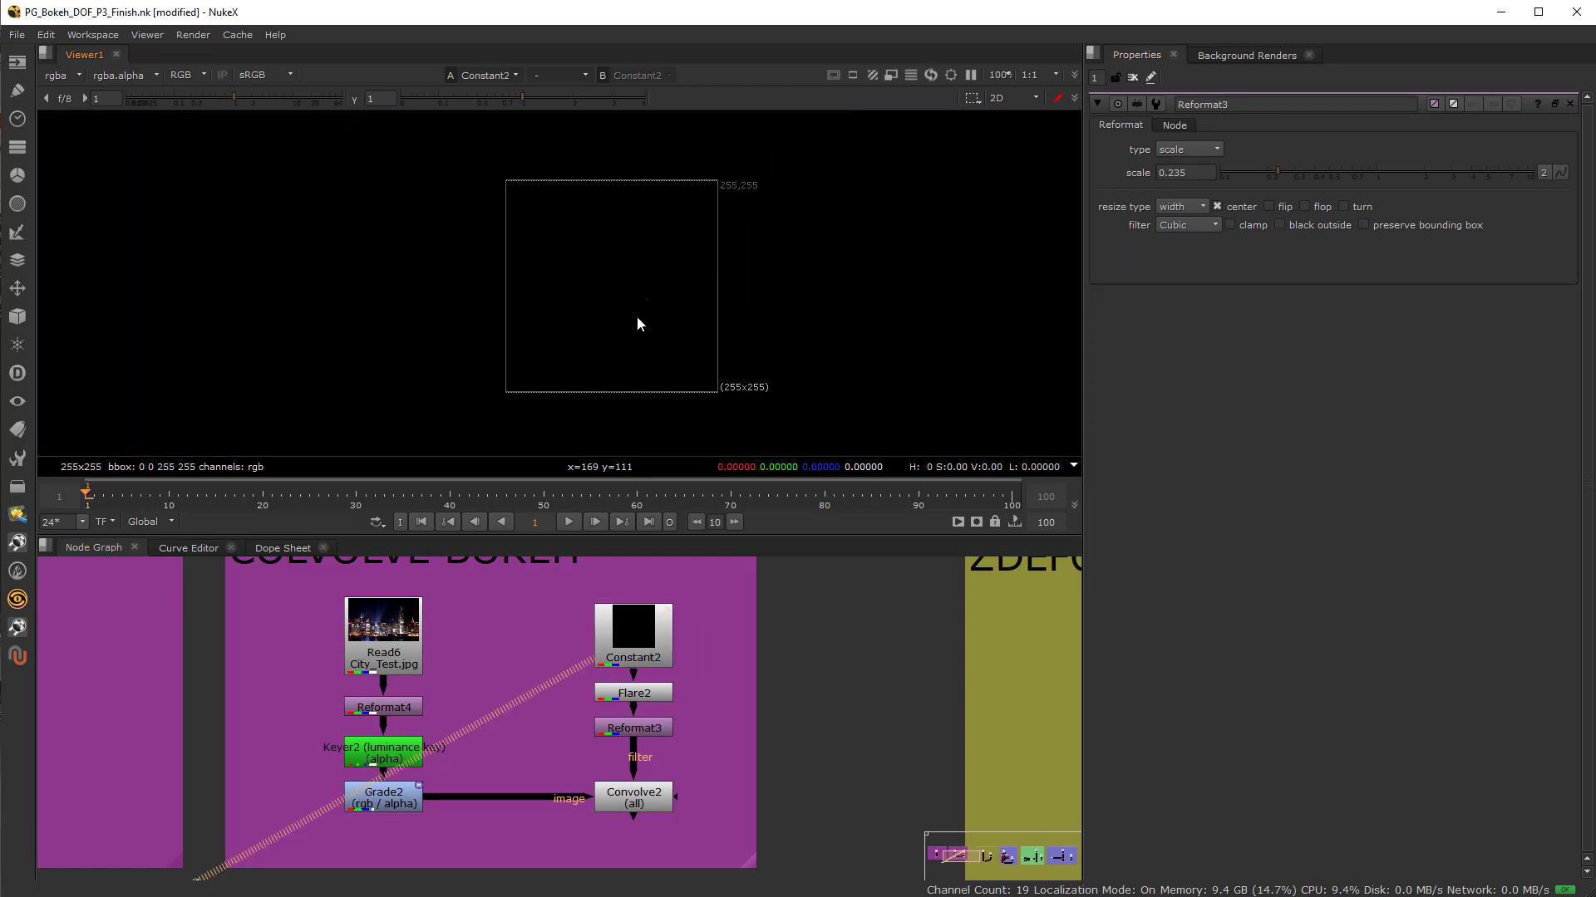
scroll(636, 324, up, 3)
double_click(640, 636)
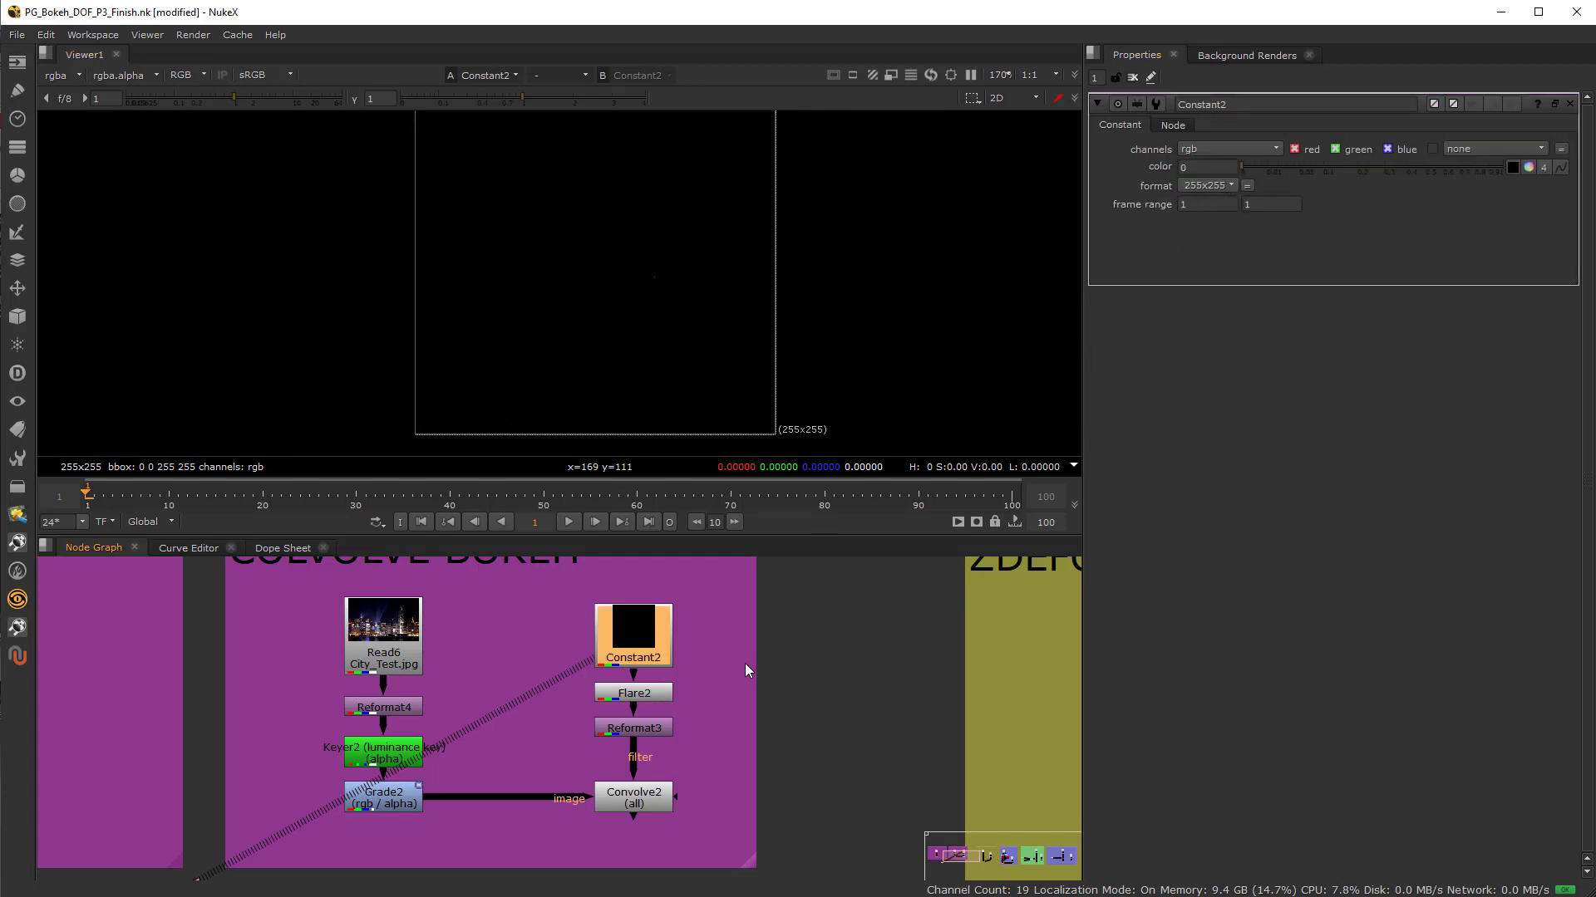
Show the Flare2 node's shape in the viewer and open its properties
click(627, 698)
key(1)
double_click(641, 703)
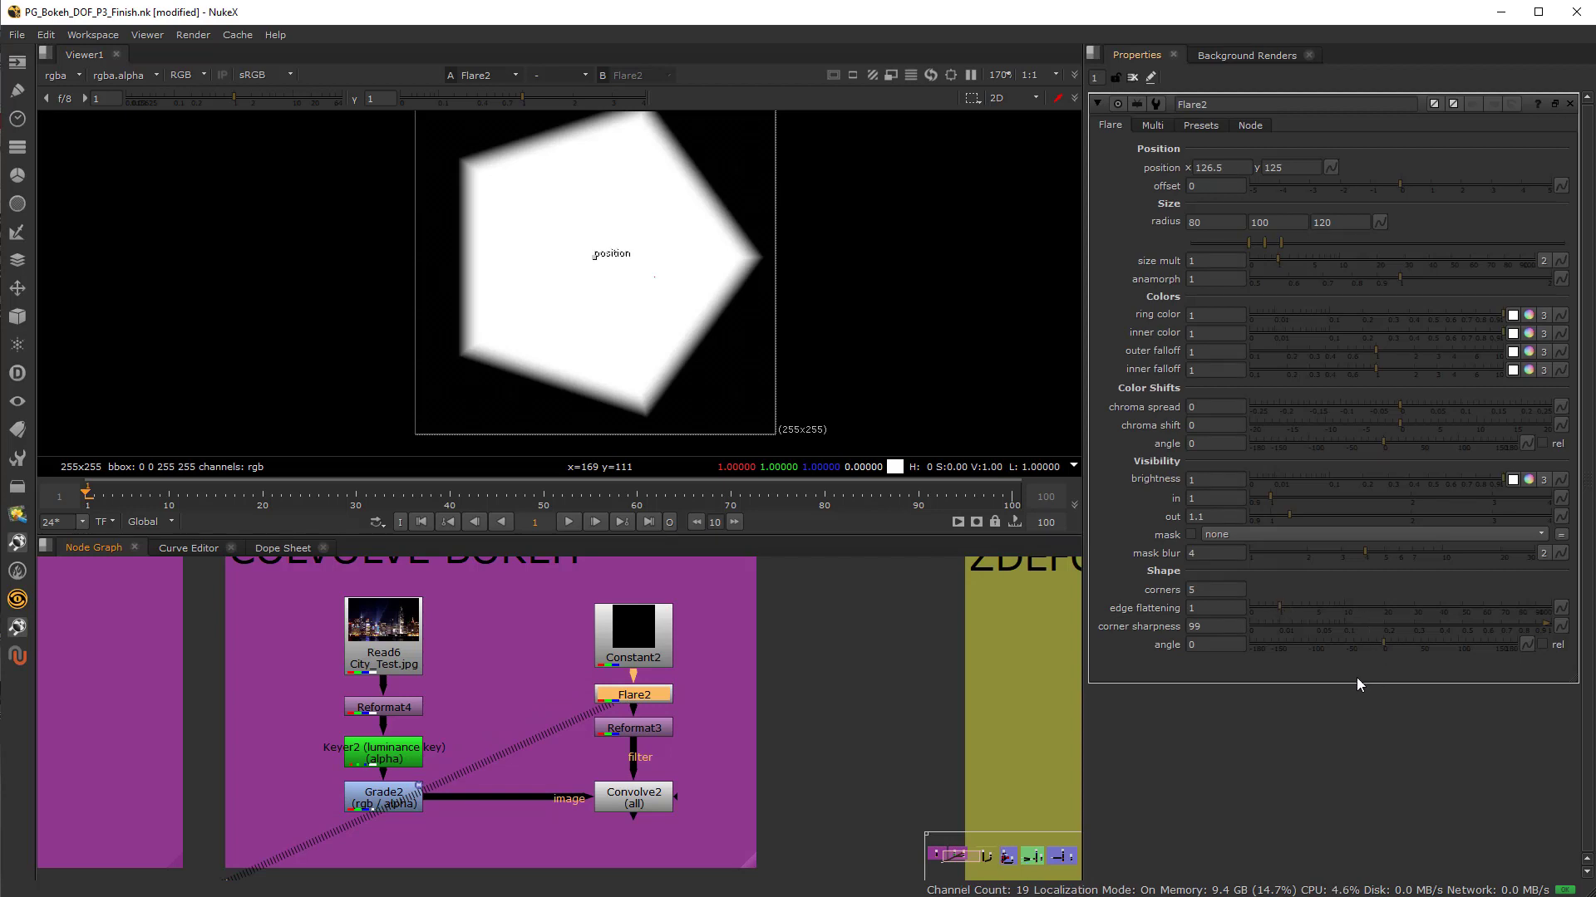
Try a different corner count and a lower inner color on the Flare2 shape, reverting both changes
click(1285, 625)
click(1206, 591)
key(Up)
key(Down)
key(Tab)
drag(1462, 339, 1289, 337)
key(ctrl+z)
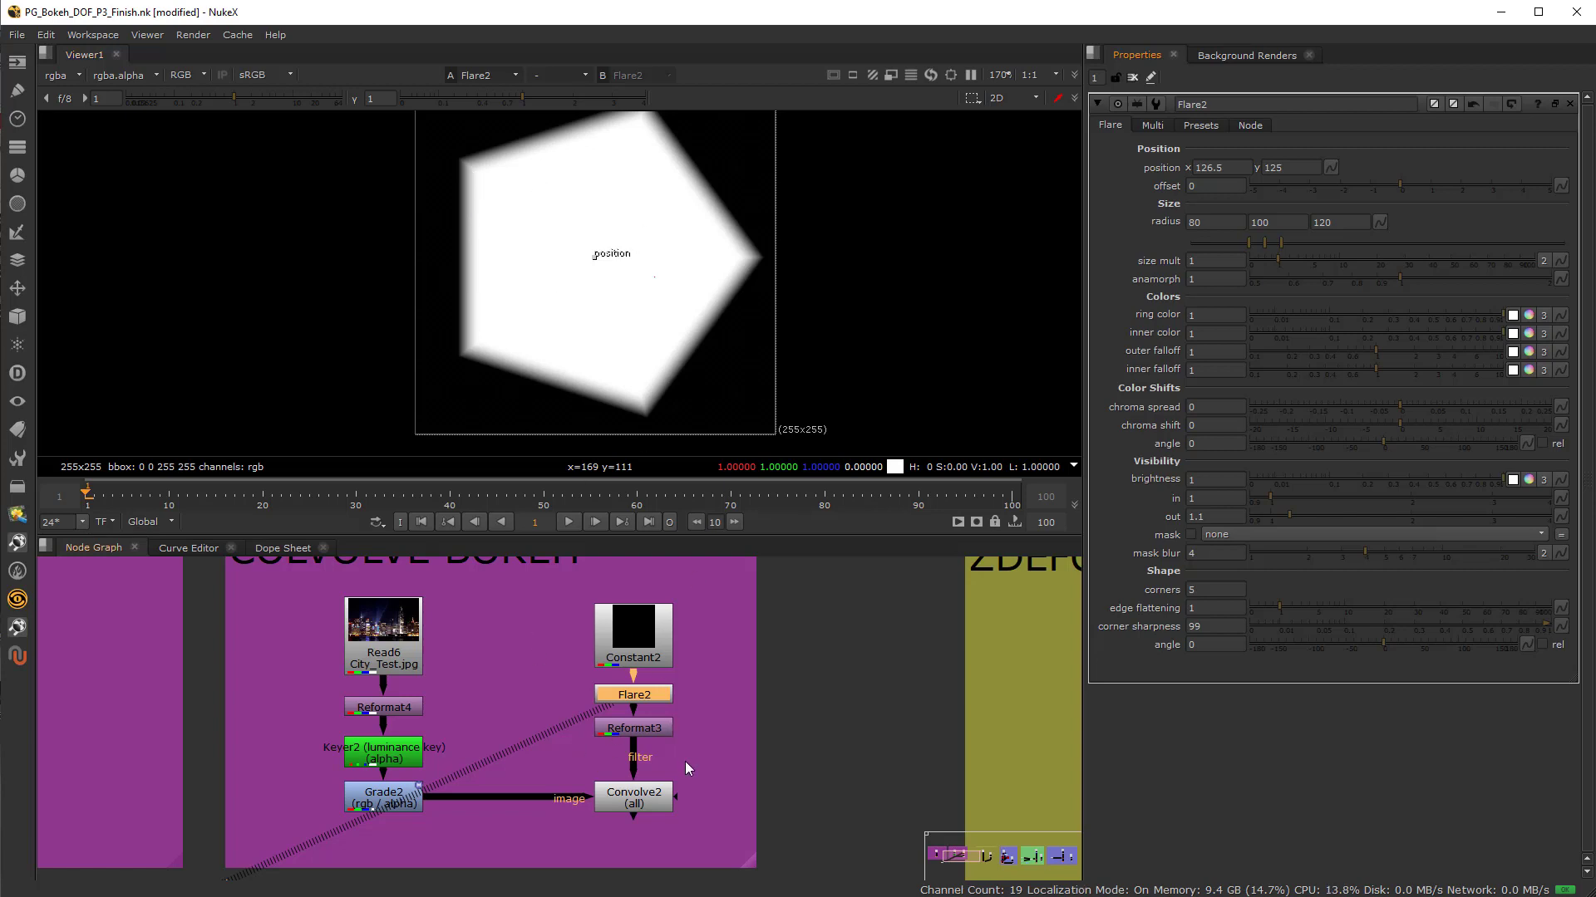
Show the Reformat3 output in the viewer and set its scale to 0.2
click(626, 734)
double_click(628, 729)
key(1)
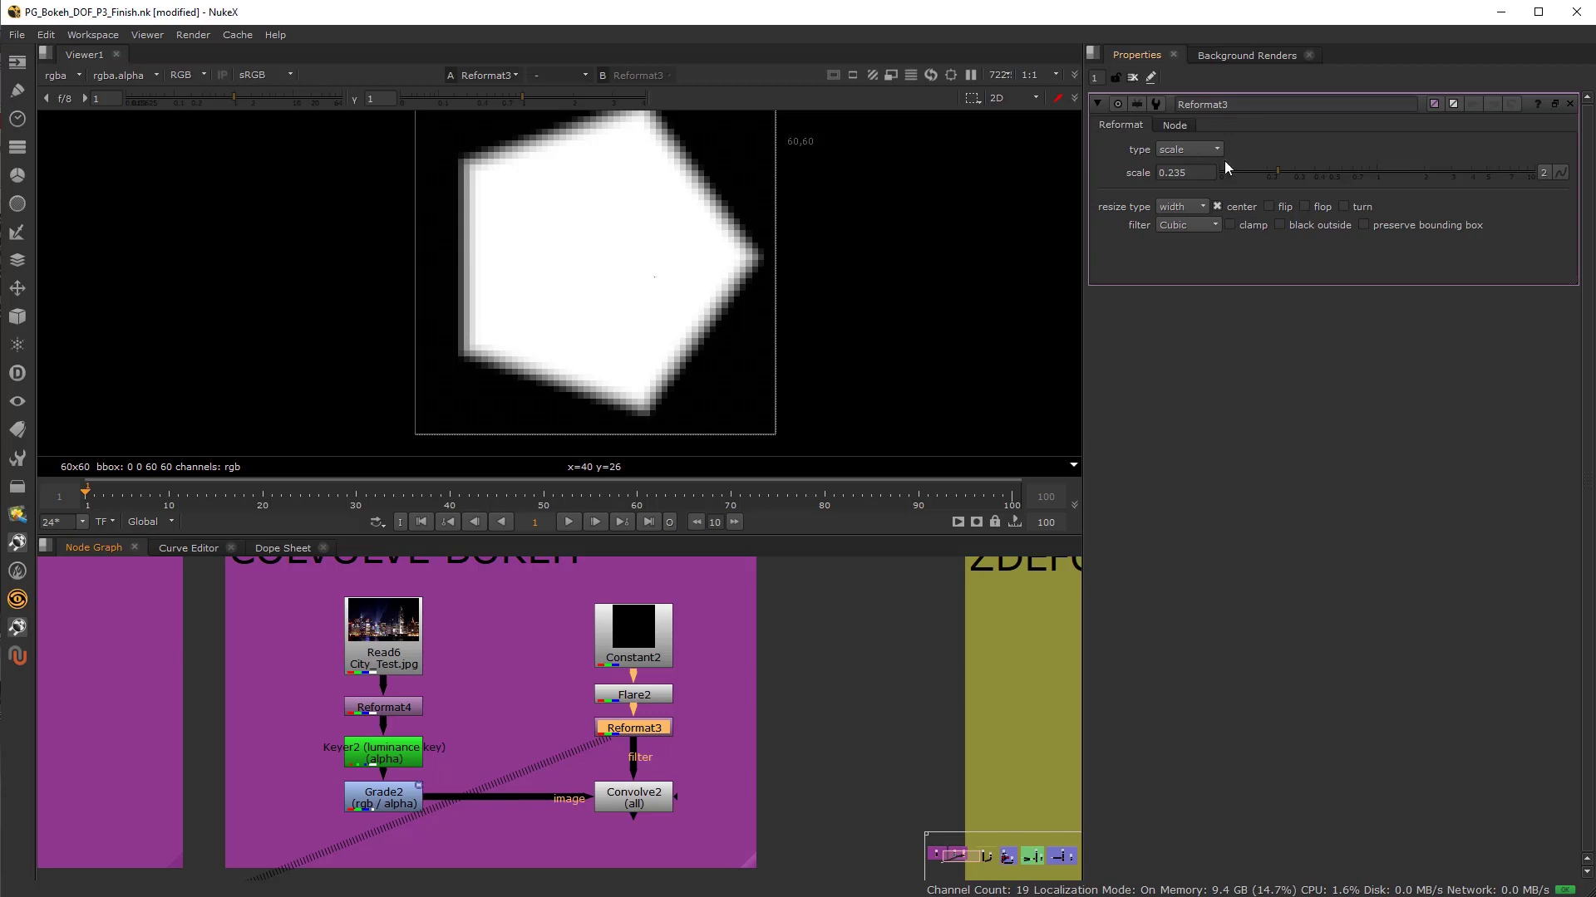
mouse_move(1284, 171)
mouse_down()
mouse_move(1244, 173)
mouse_move(1328, 169)
mouse_move(1209, 168)
mouse_move(1339, 184)
mouse_move(1220, 172)
mouse_move(1313, 173)
mouse_move(1268, 175)
mouse_up()
Show the Convolve2 result up close in the viewer and reduce the Reformat3 scale to 0.112
click(633, 803)
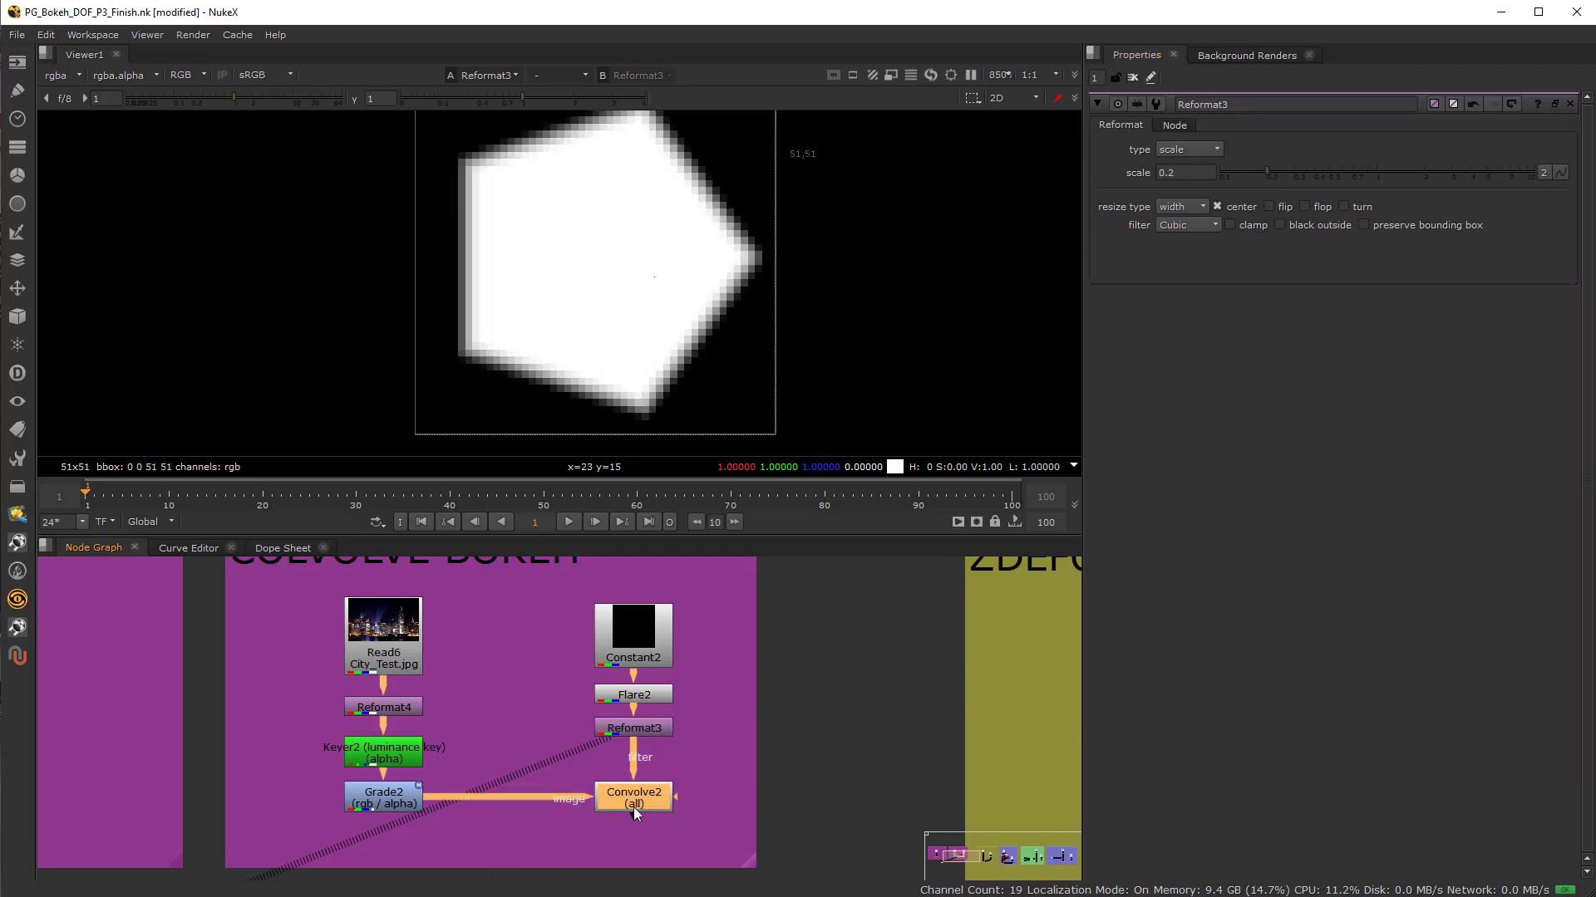
key(1)
scroll(632, 307, up, 5)
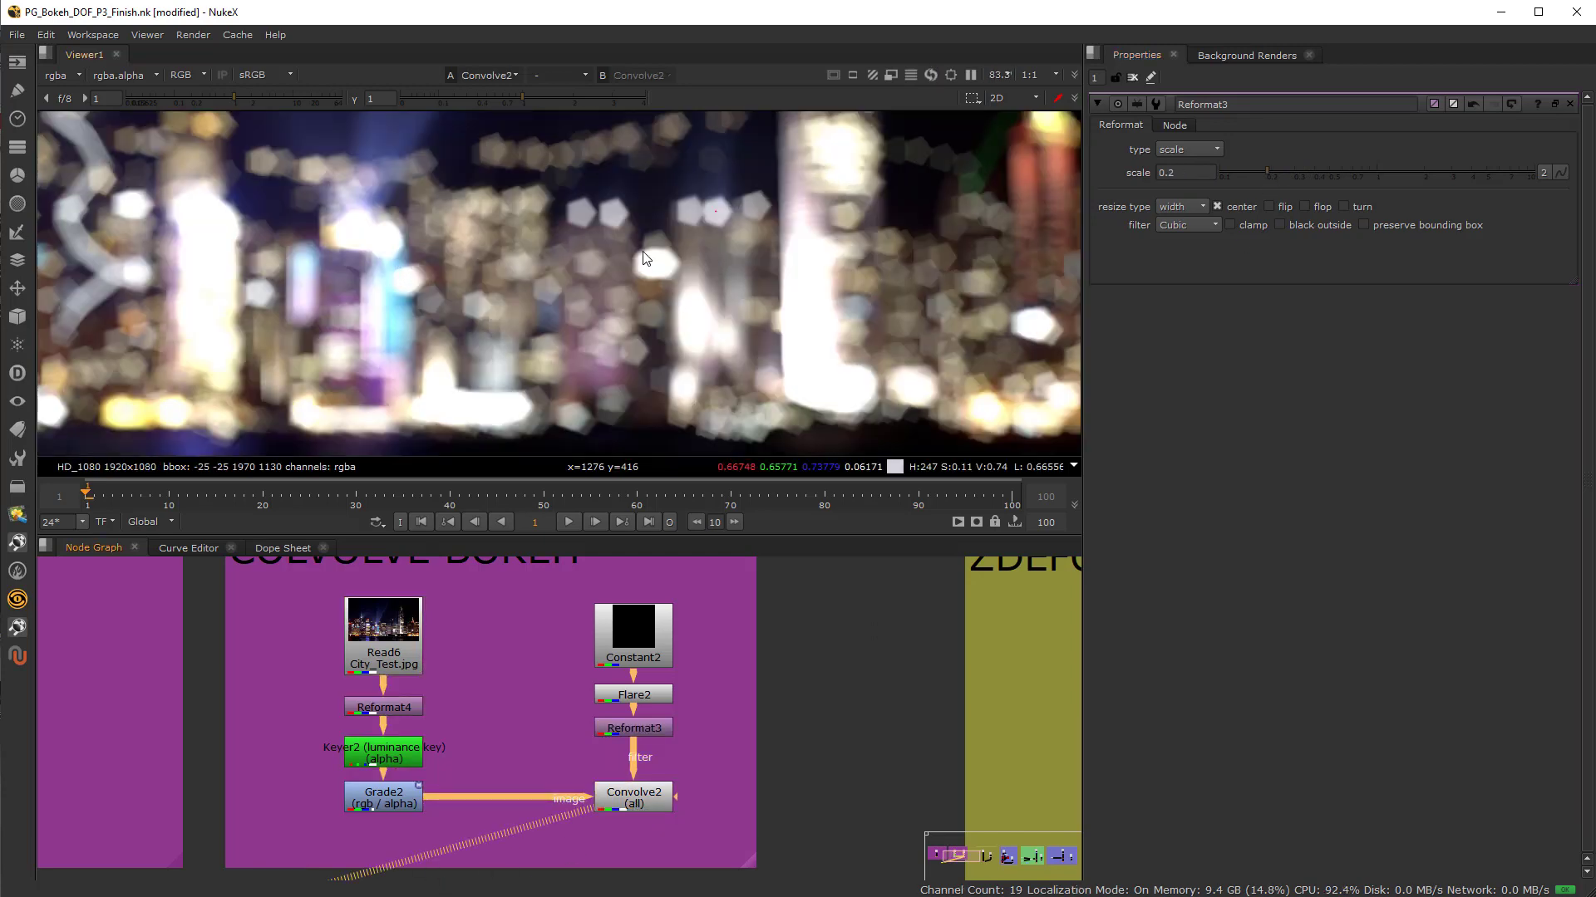
scroll(631, 364, up, 2)
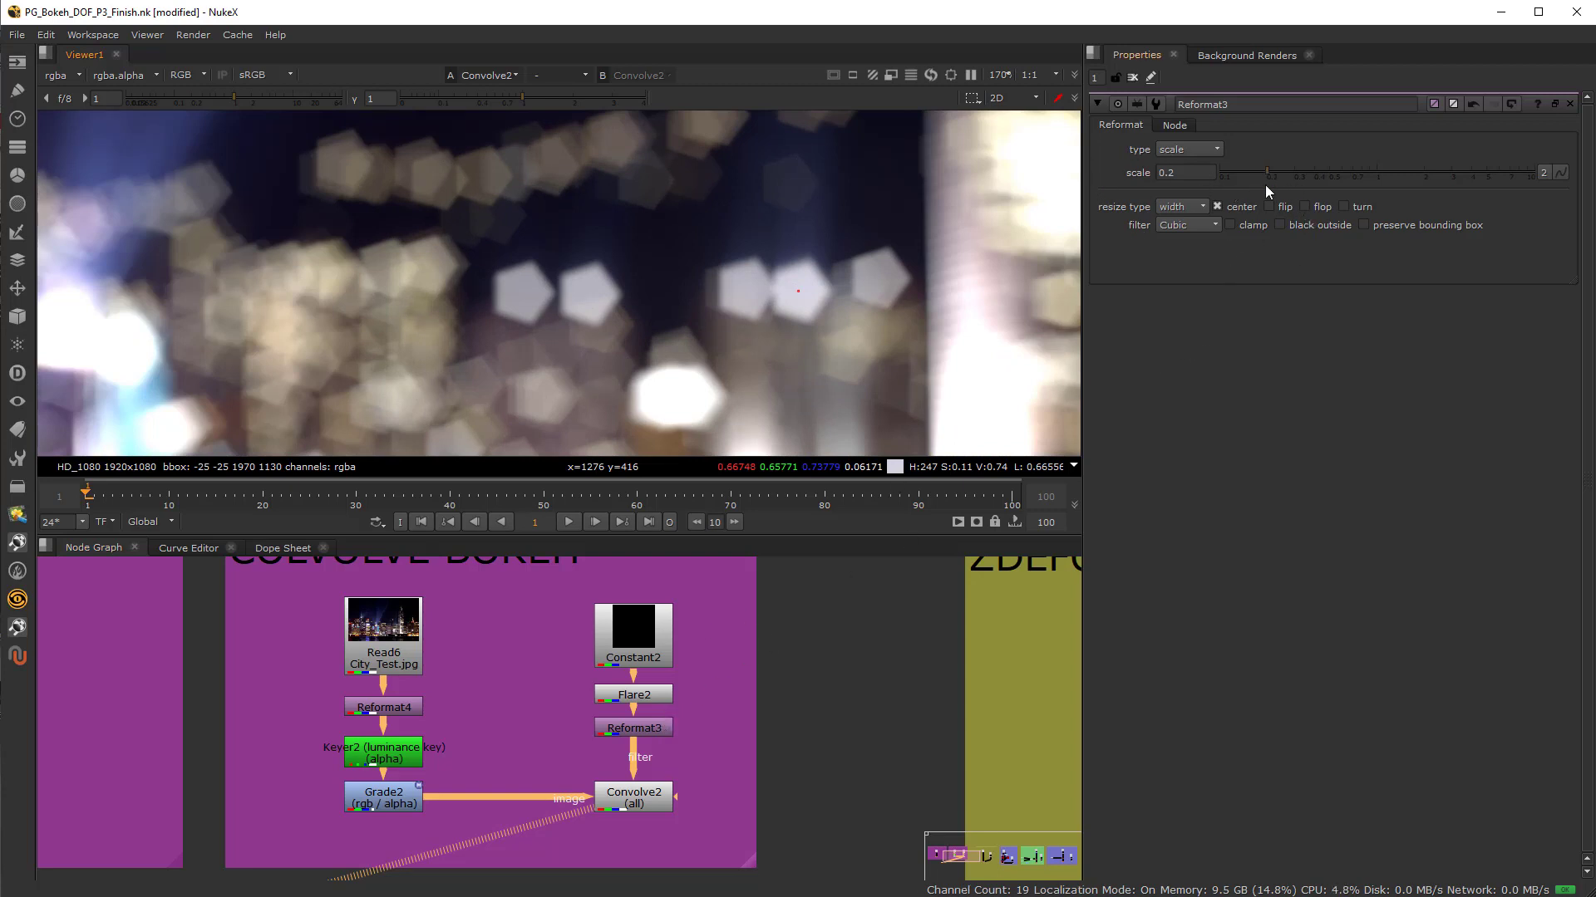
drag(1265, 172, 1225, 177)
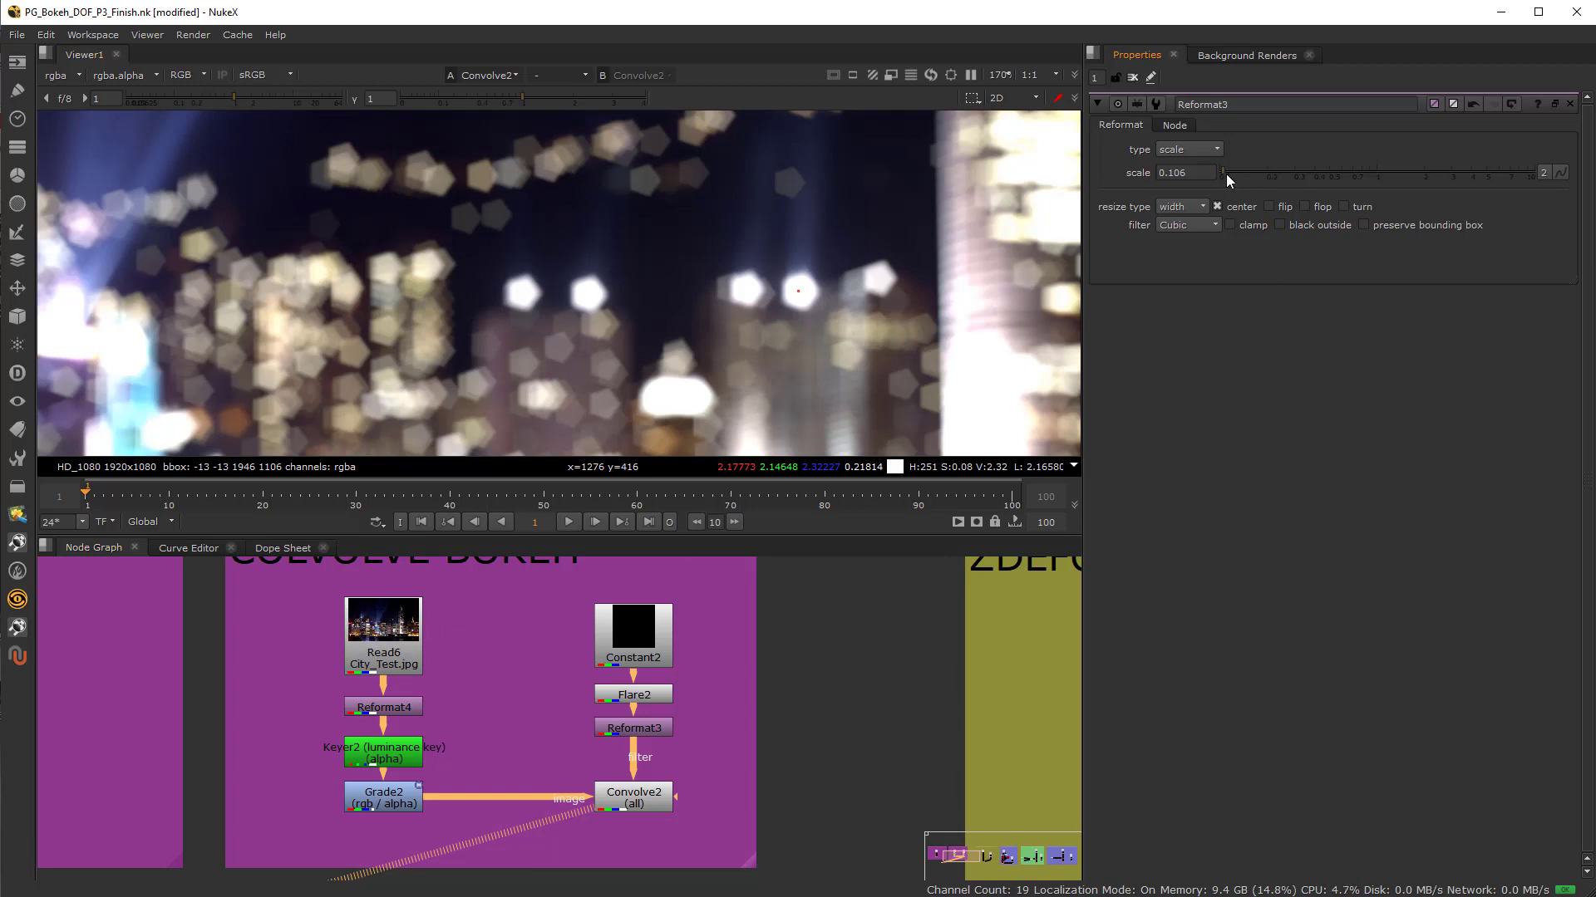
mouse_move(1225, 173)
mouse_down()
mouse_move(1276, 172)
mouse_move(1228, 177)
mouse_up()
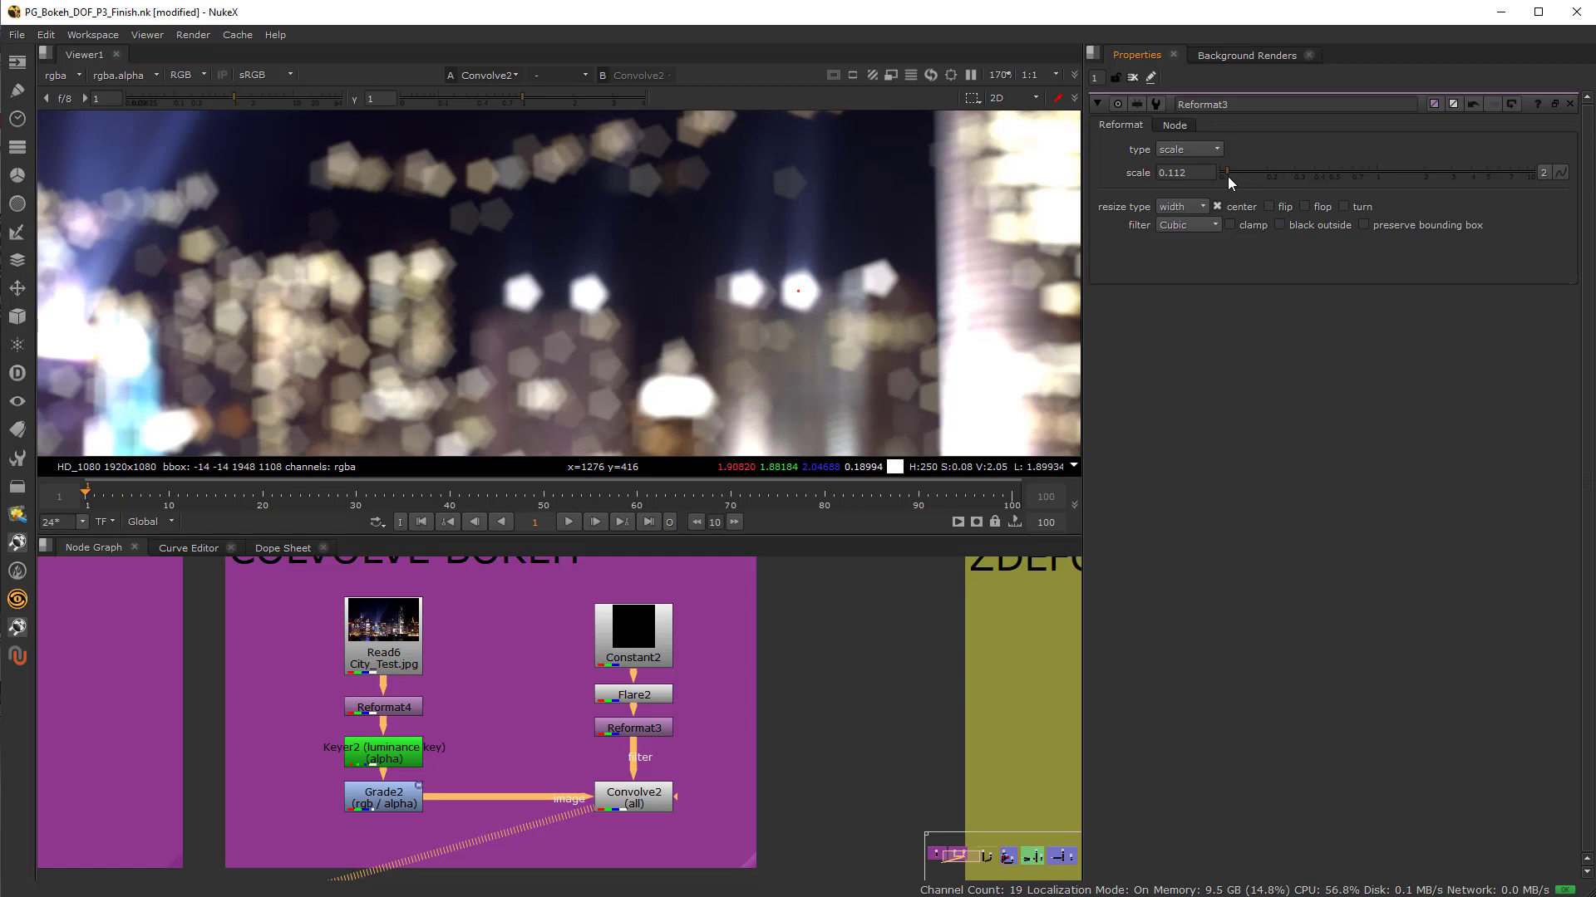
Set the Grade2 node's whitepoint to 0.15 and check the overall Convolve2 bokeh image
double_click(387, 810)
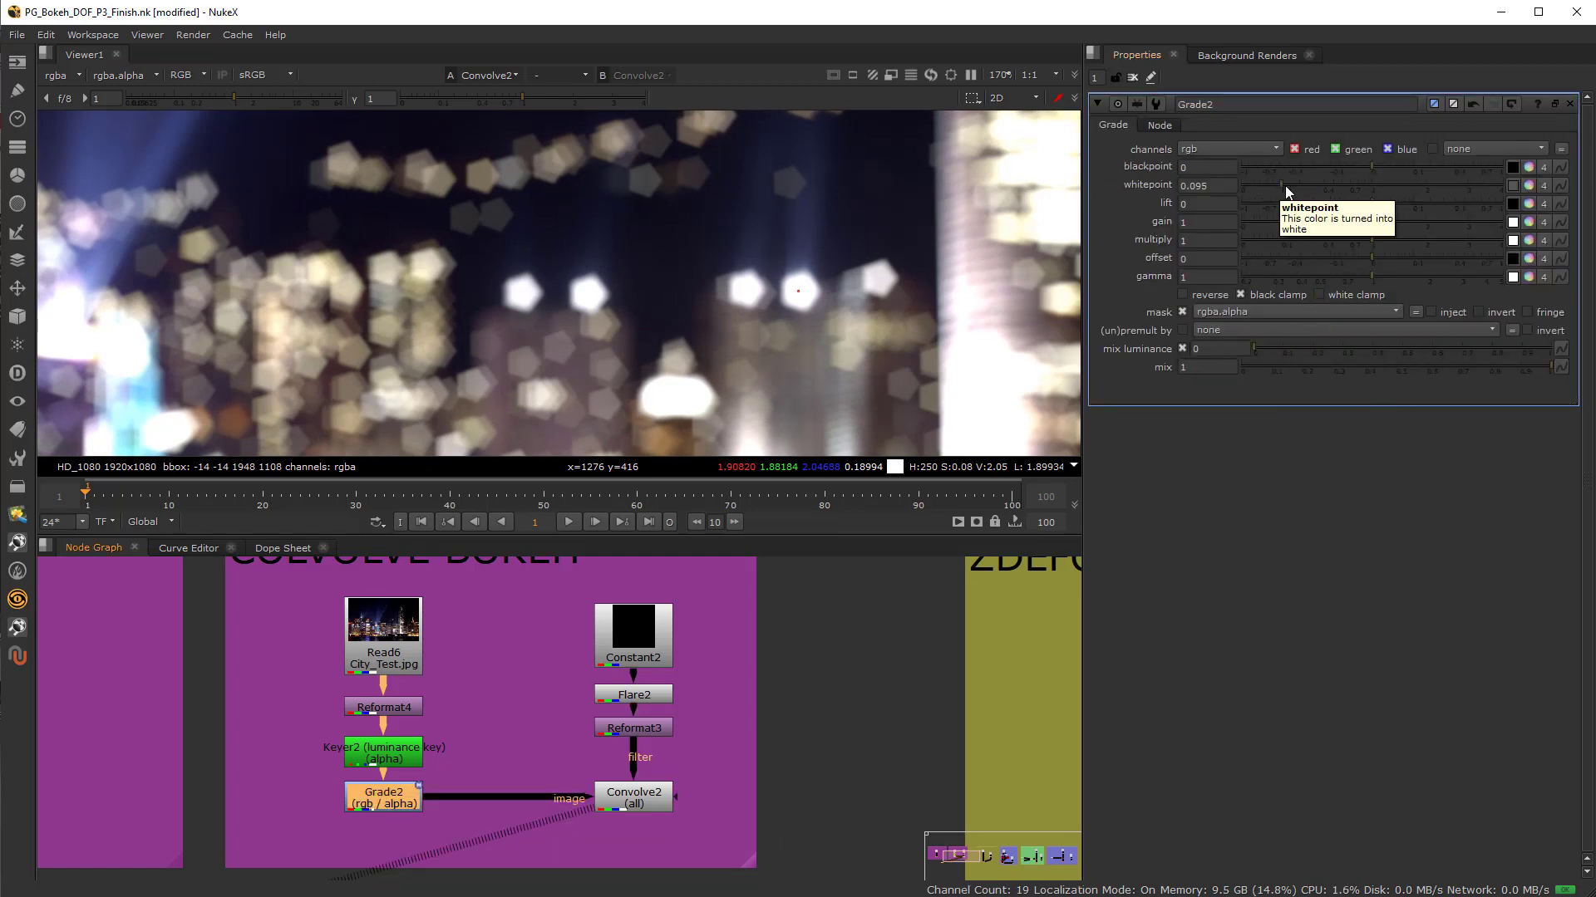
click(1313, 185)
drag(1313, 184, 1293, 184)
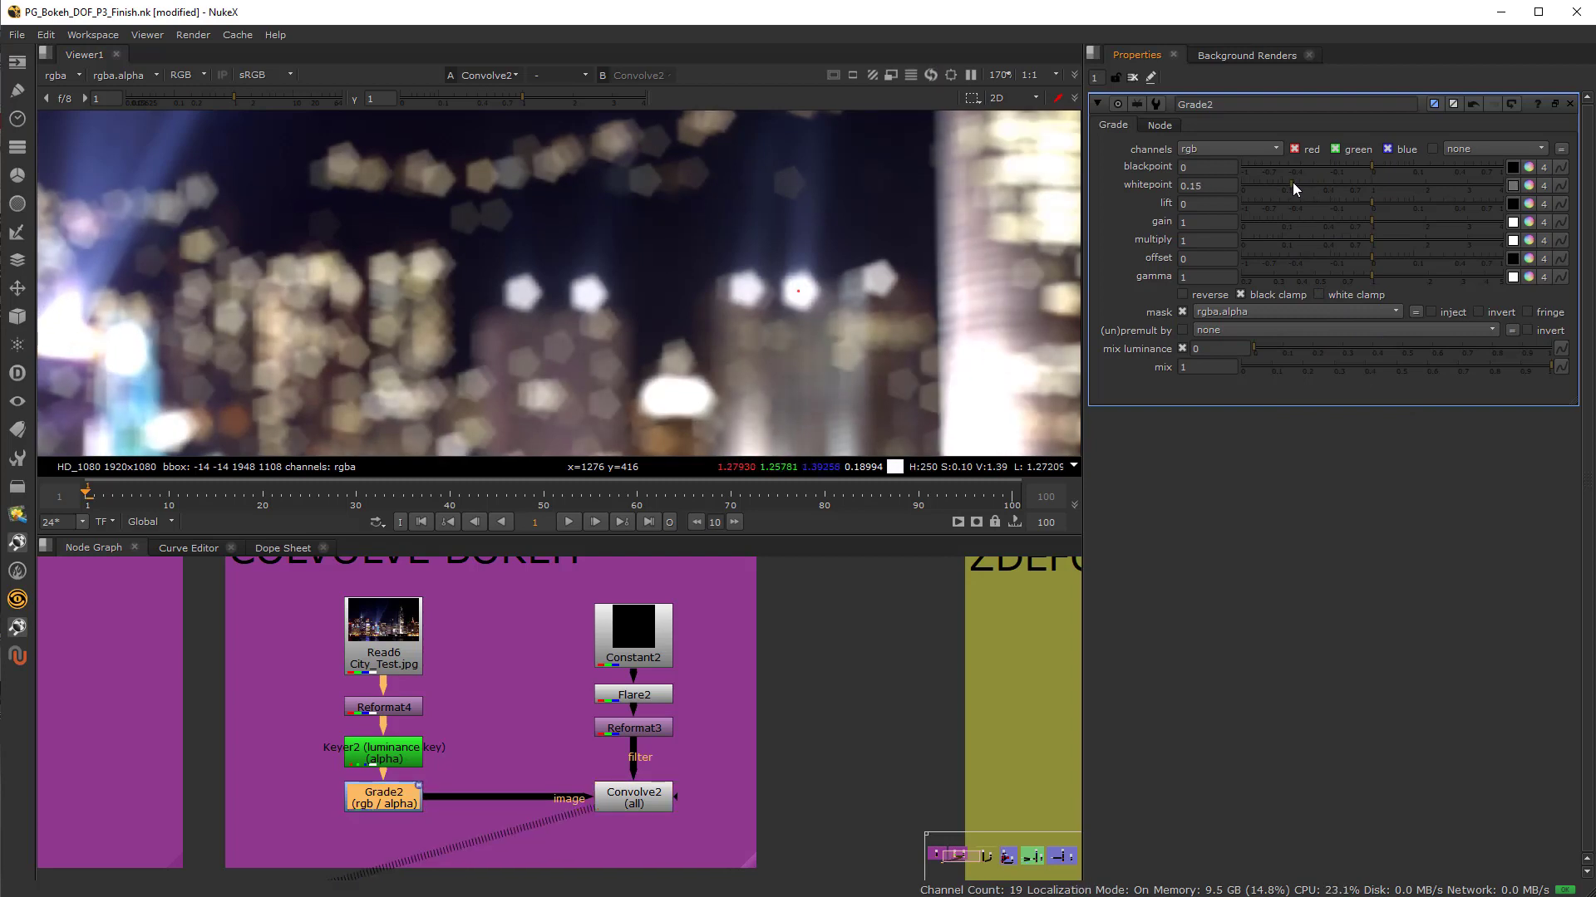
scroll(570, 281, down, 5)
scroll(566, 317, up, 2)
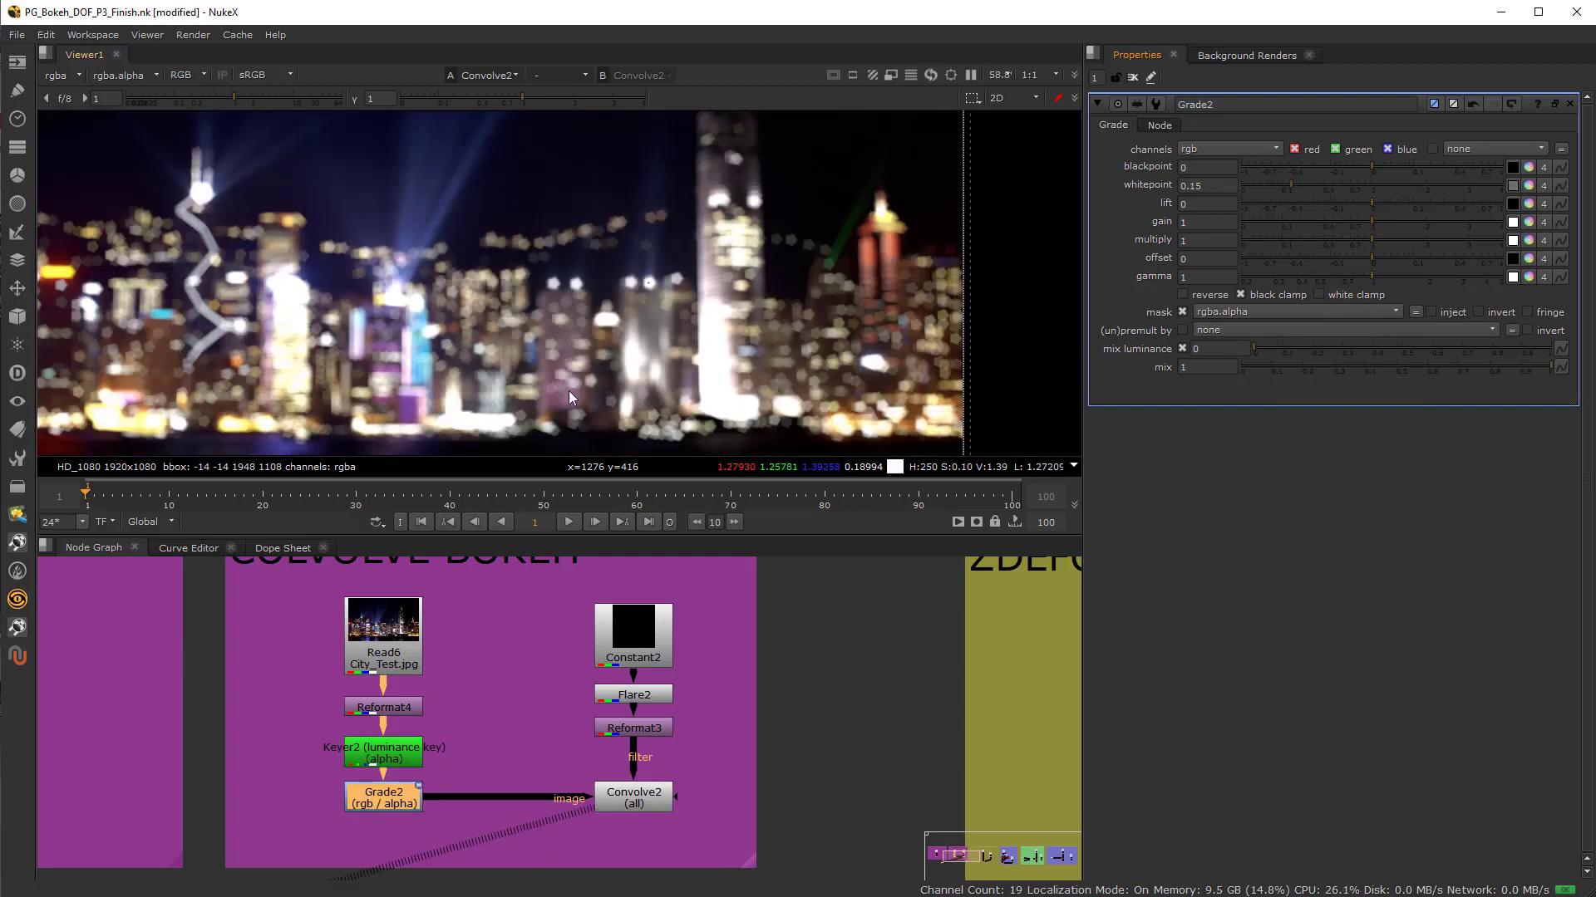
Show the Read4 city image from the ZDefocus Global Bokeh group in the viewer and fit it to the frame
scroll(696, 753, down, 6)
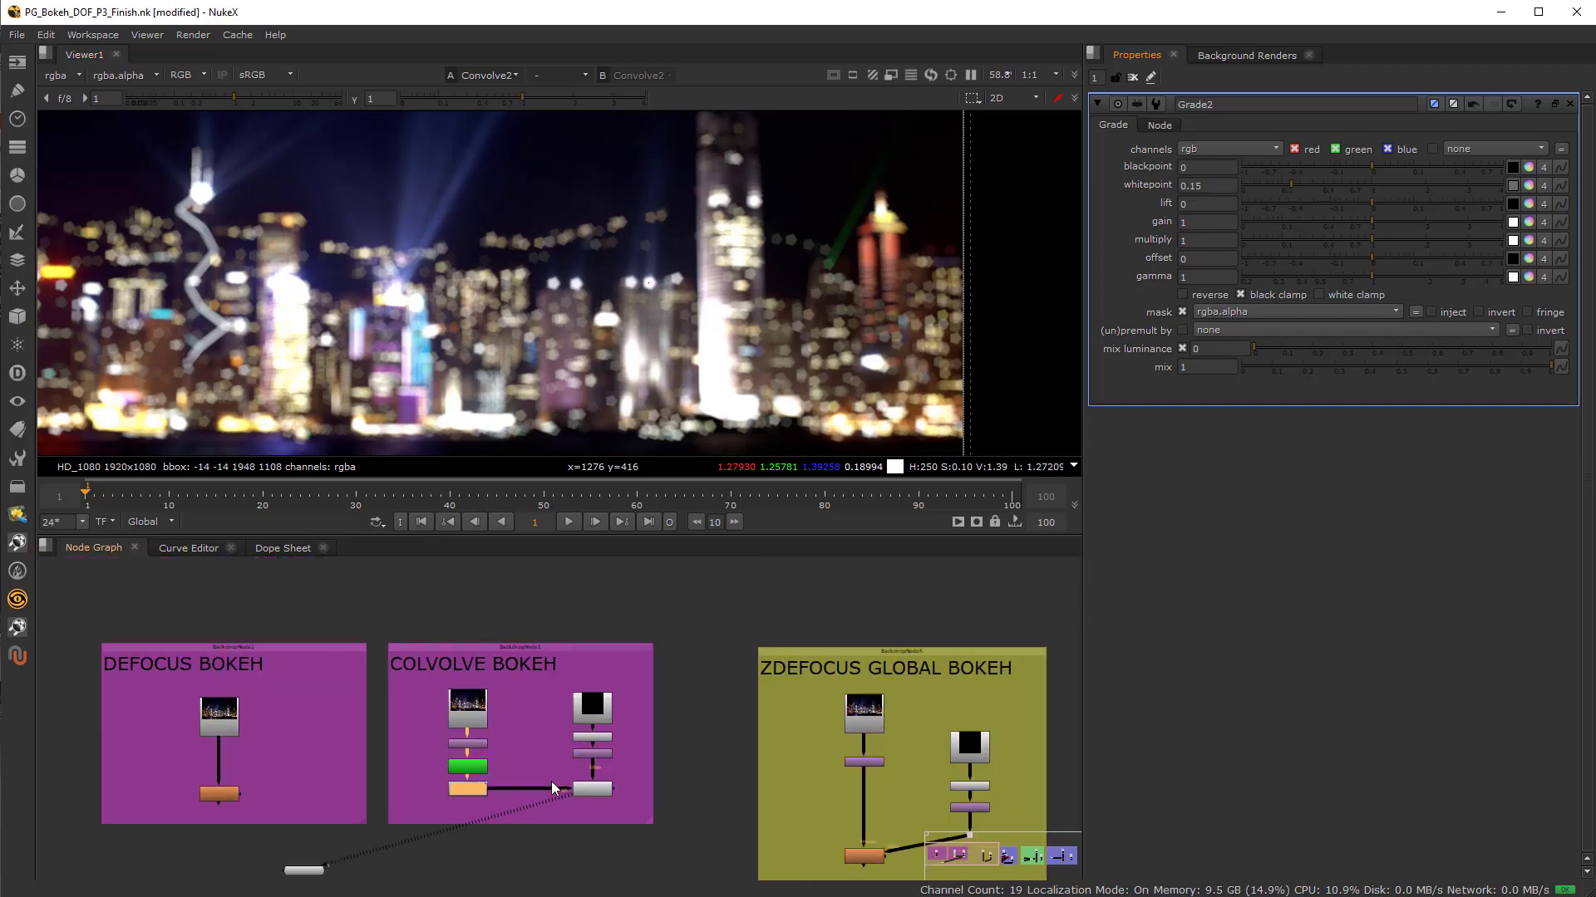
middle_drag(560, 830, 510, 801)
scroll(720, 768, up, 1)
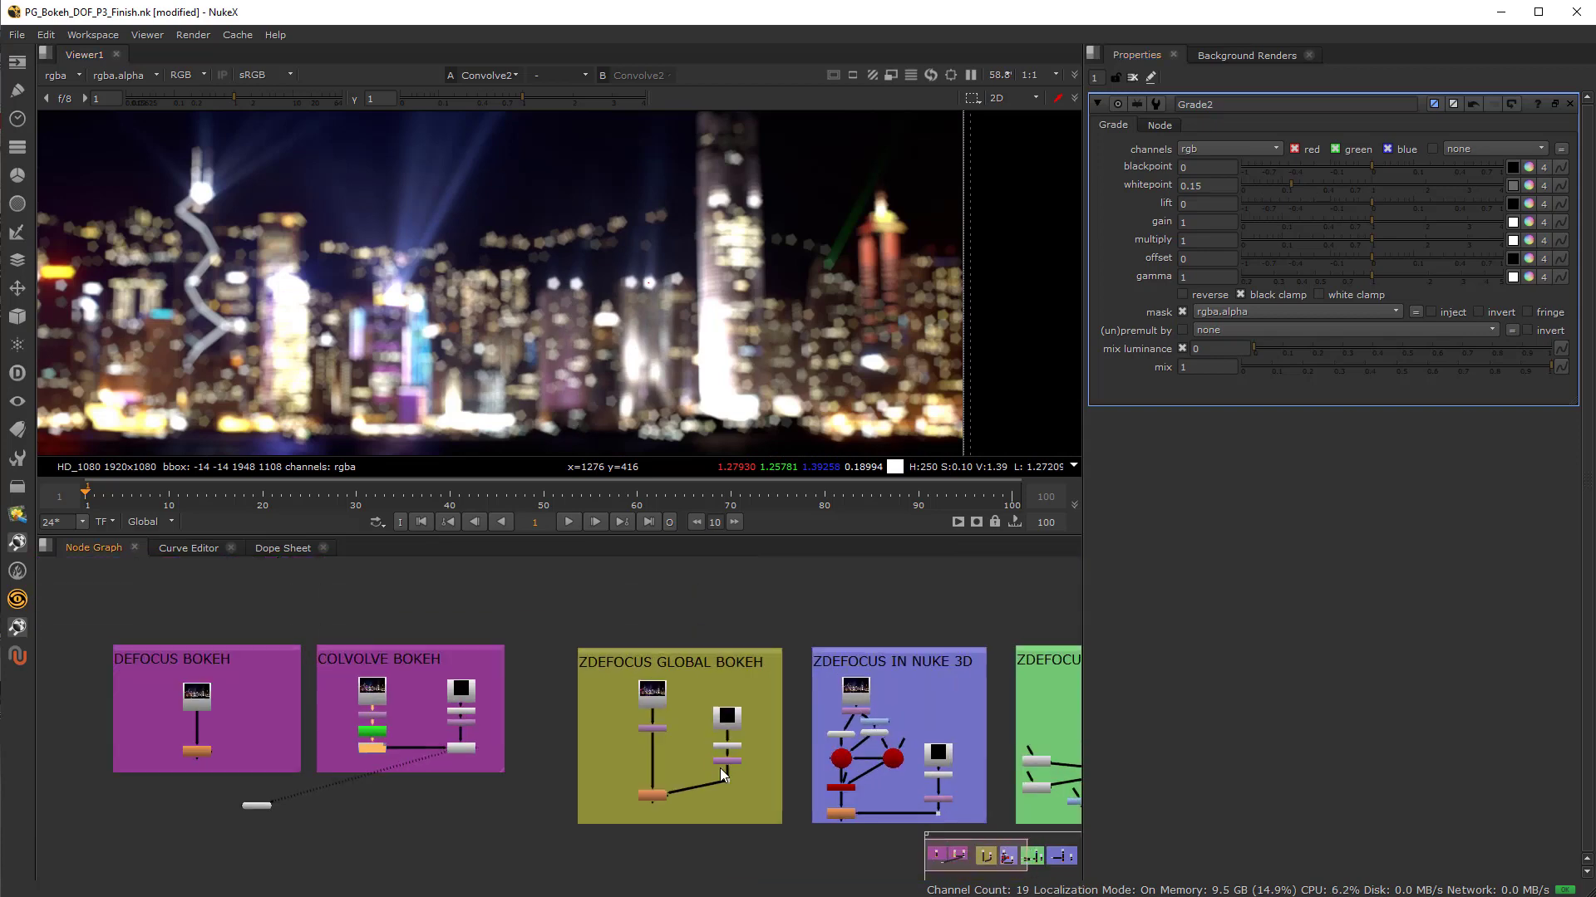
middle_drag(720, 768, 567, 750)
scroll(560, 680, up, 2)
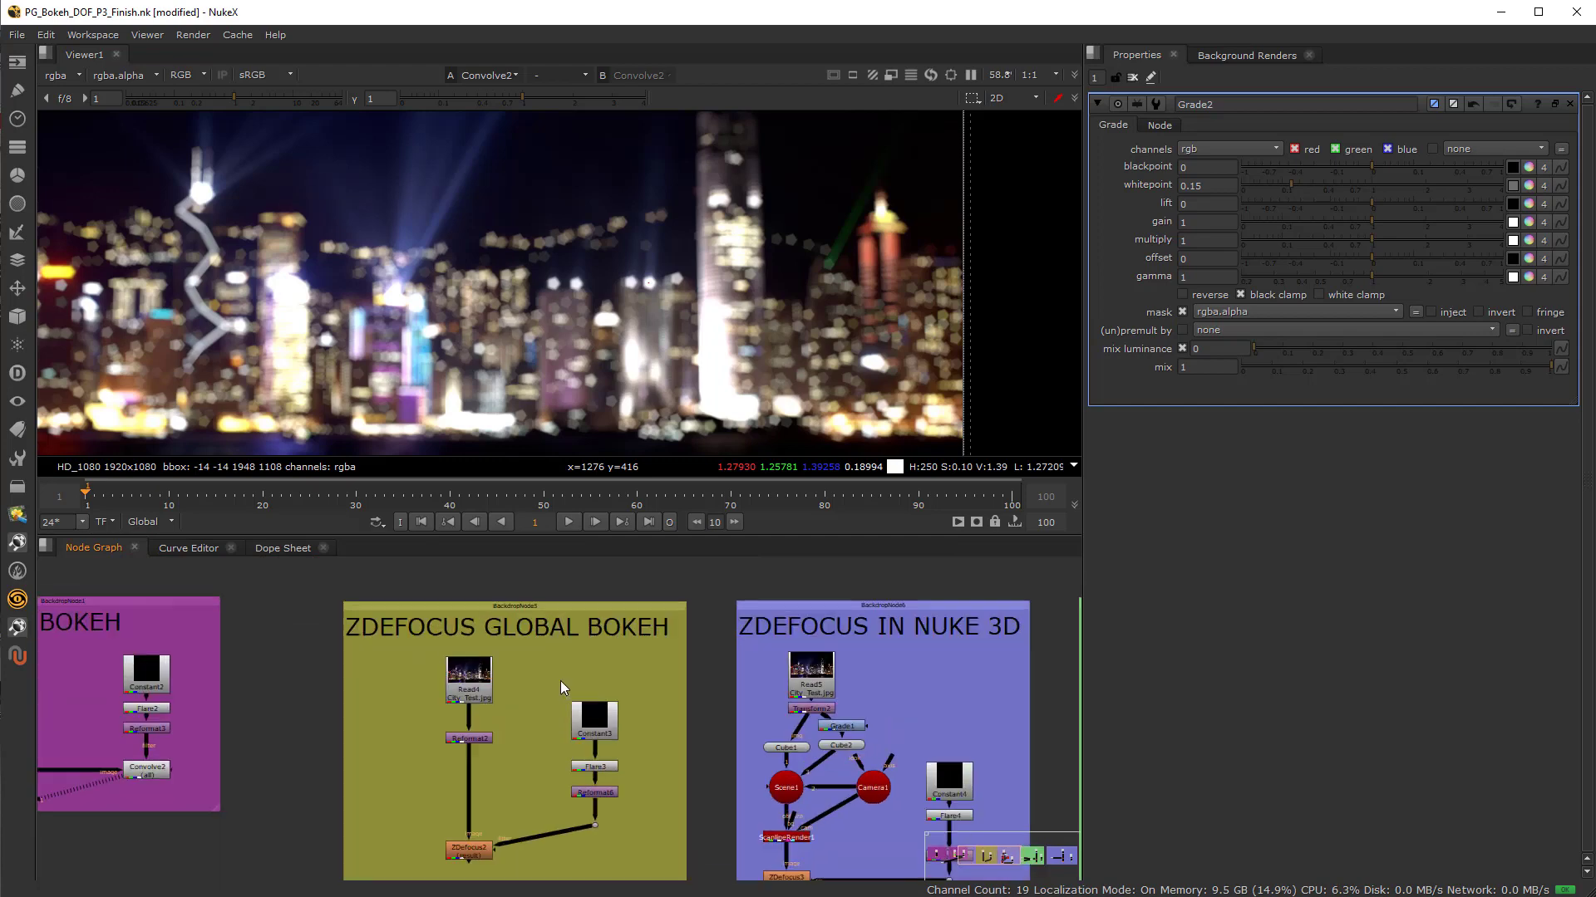
scroll(402, 740, up, 1)
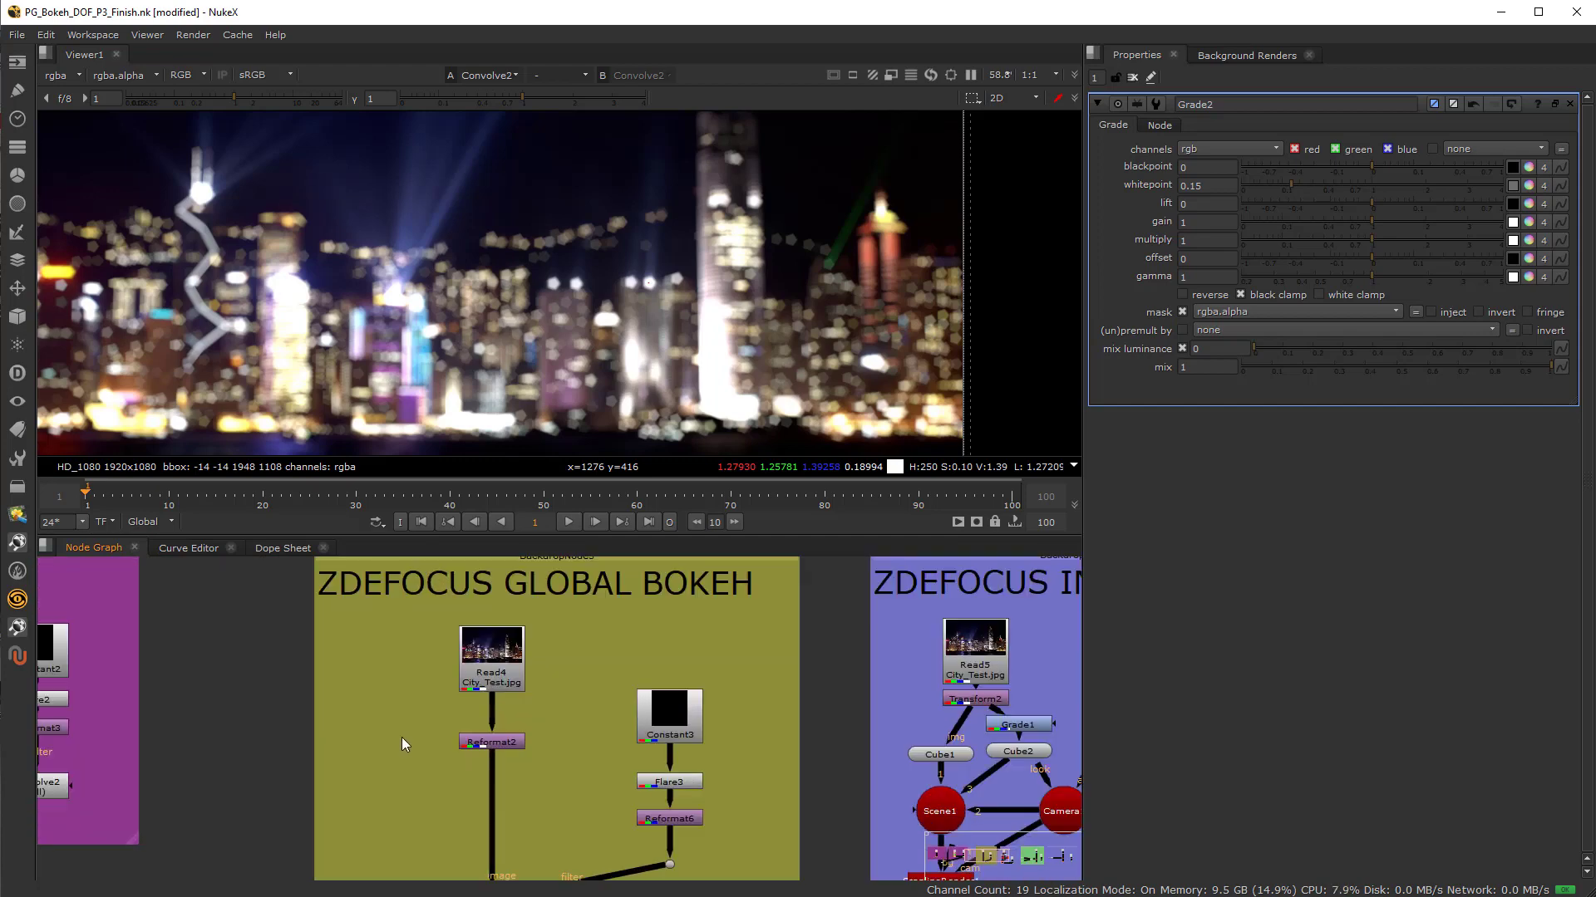
scroll(492, 658, down, 1)
middle_drag(492, 658, 443, 730)
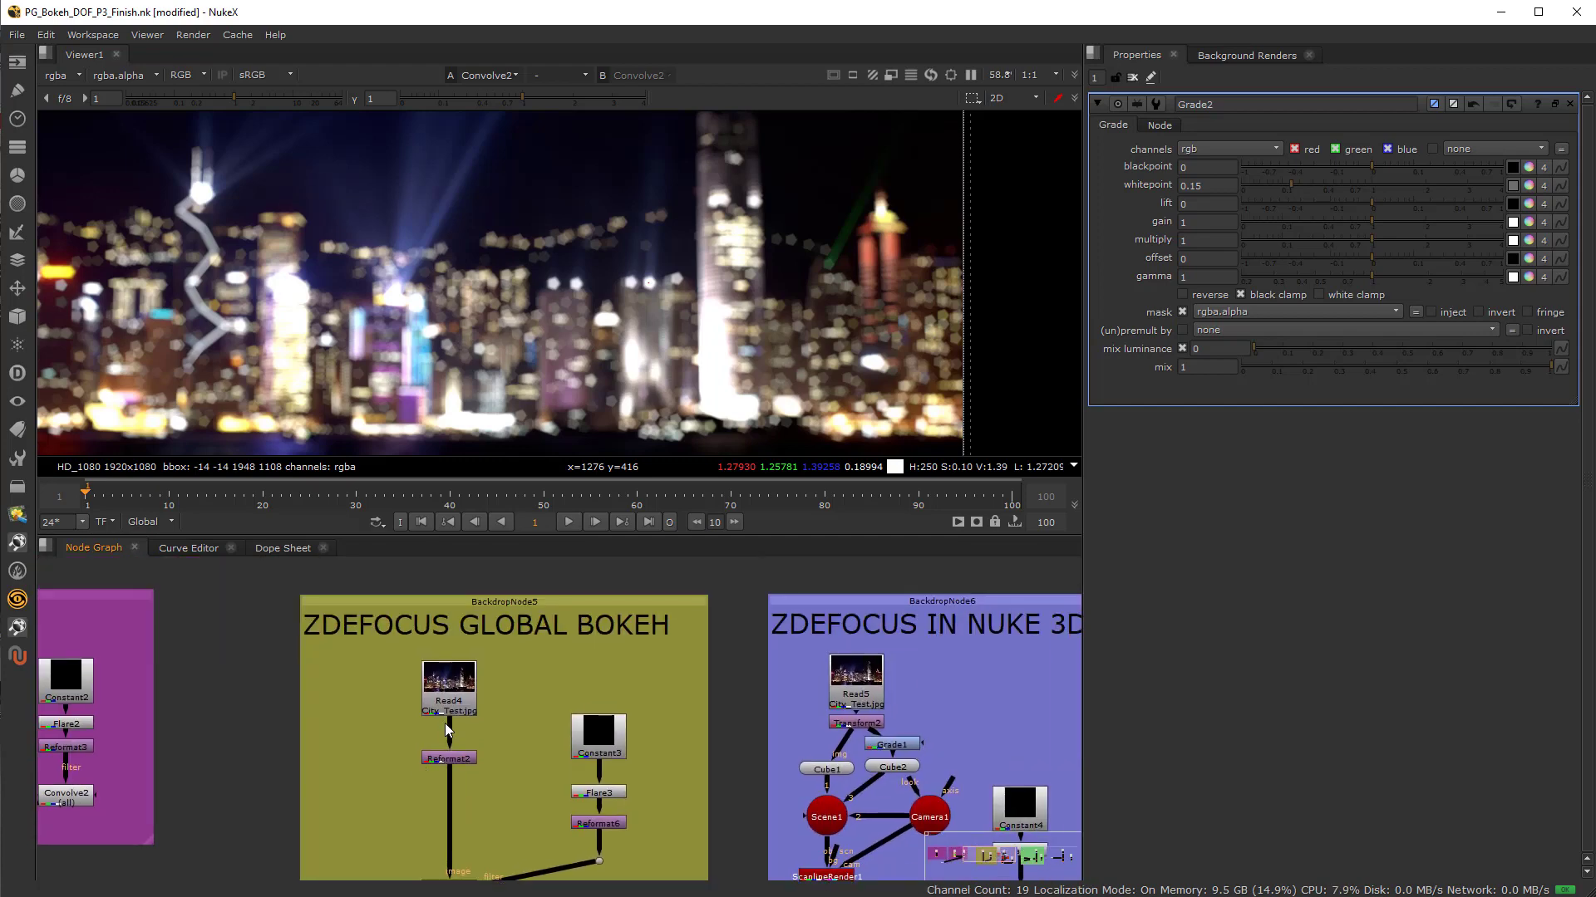
scroll(463, 683, up, 1)
click(463, 683)
key(1)
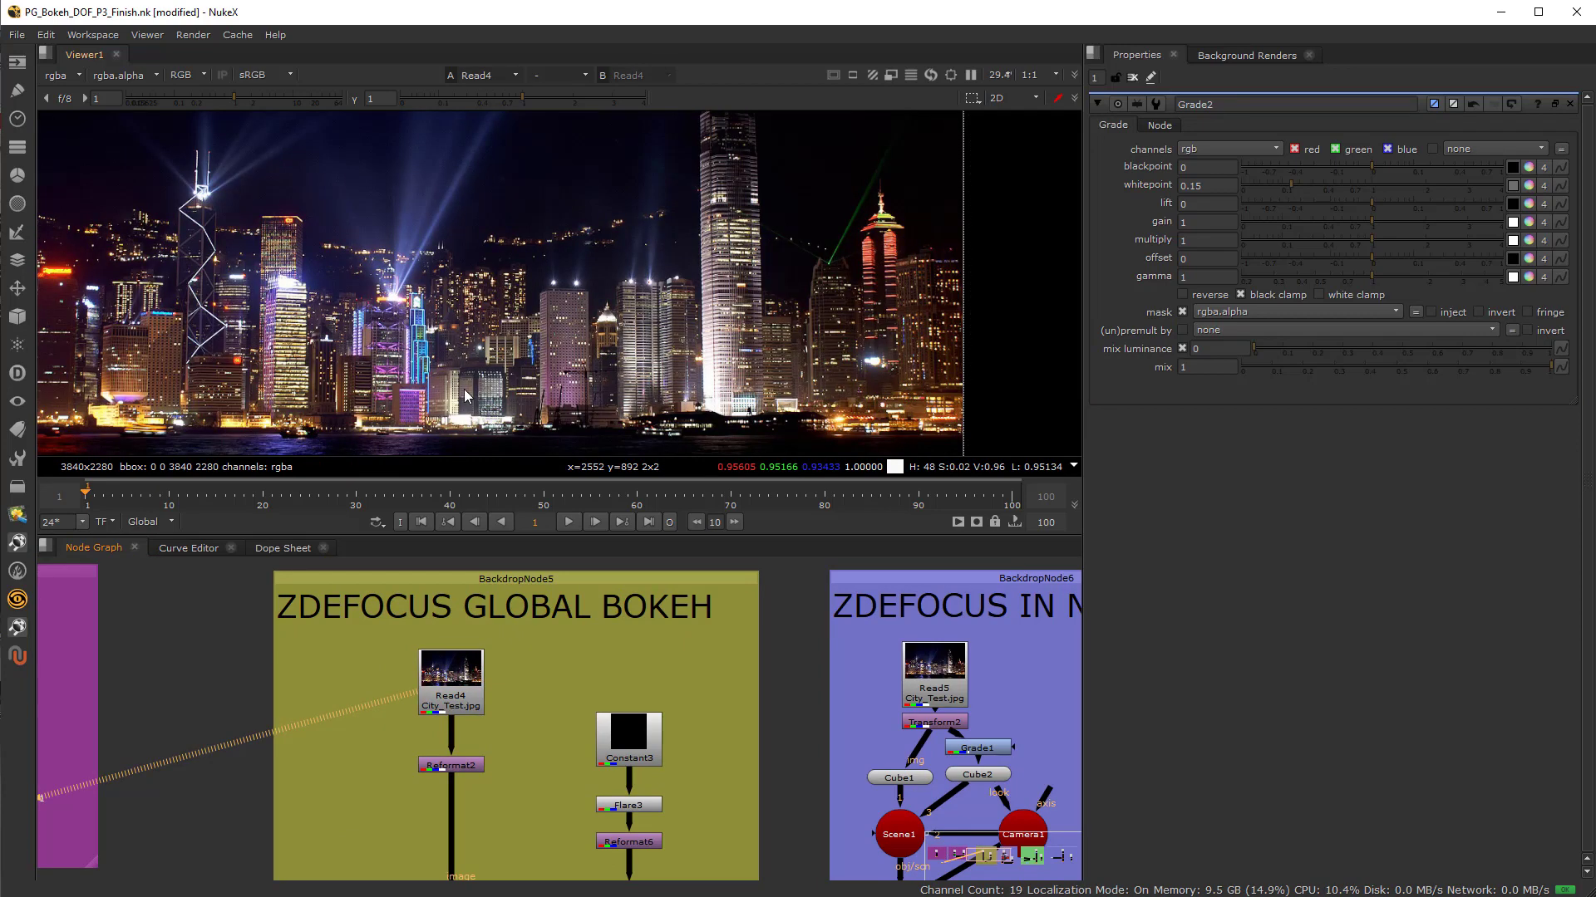
key(f)
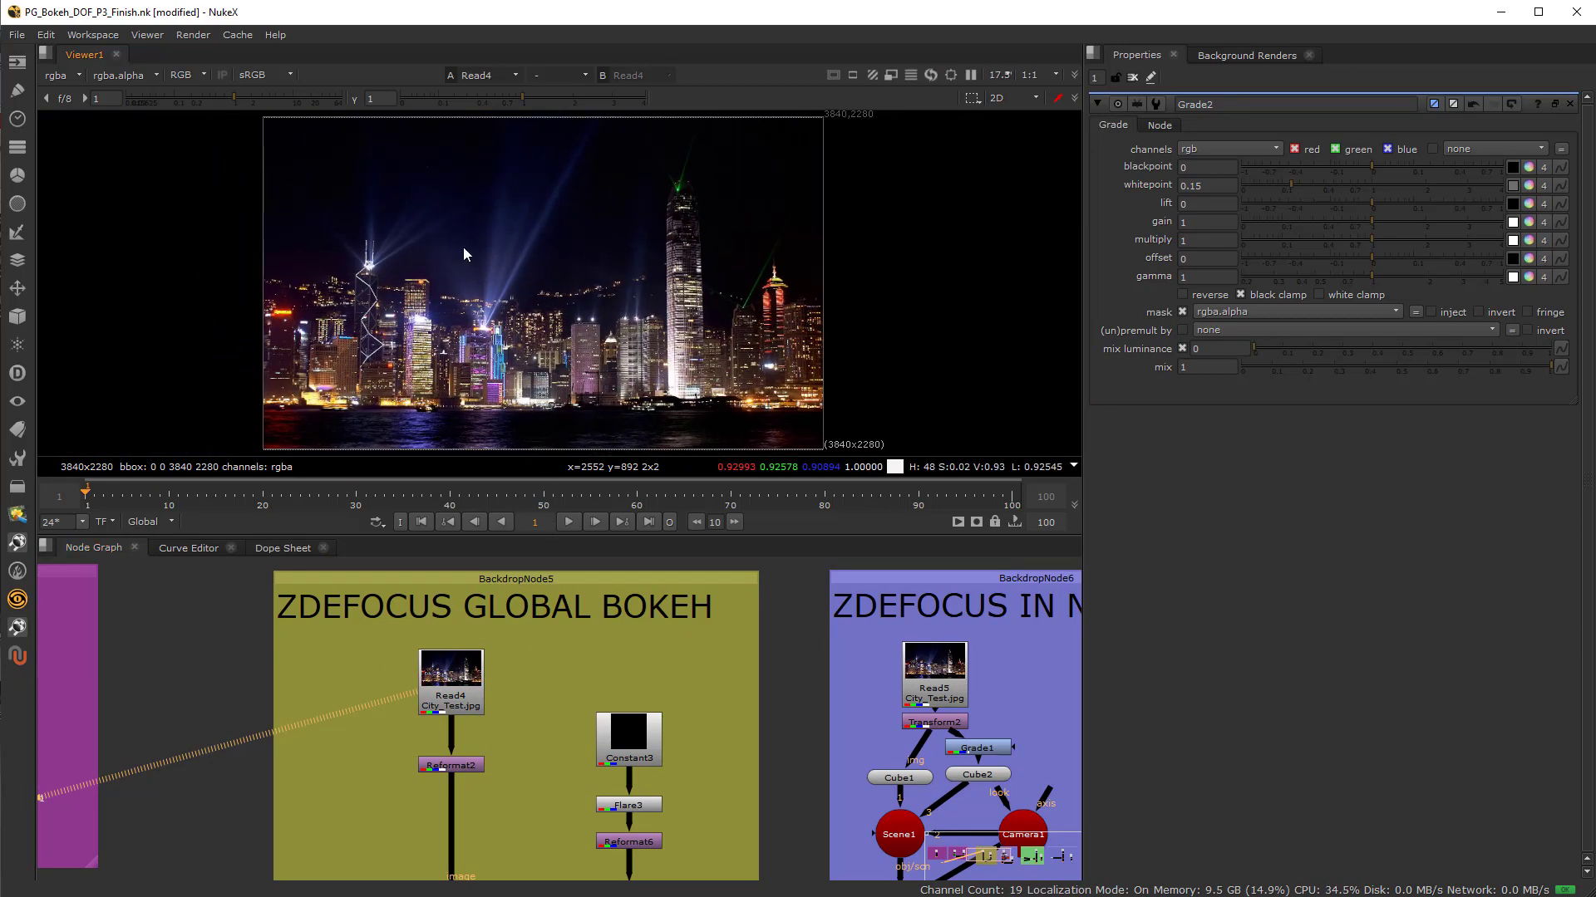
Show the Reformat2 output in the viewer and look over the nodes feeding ZDefocus2
scroll(435, 782, up, 1)
click(472, 763)
key(1)
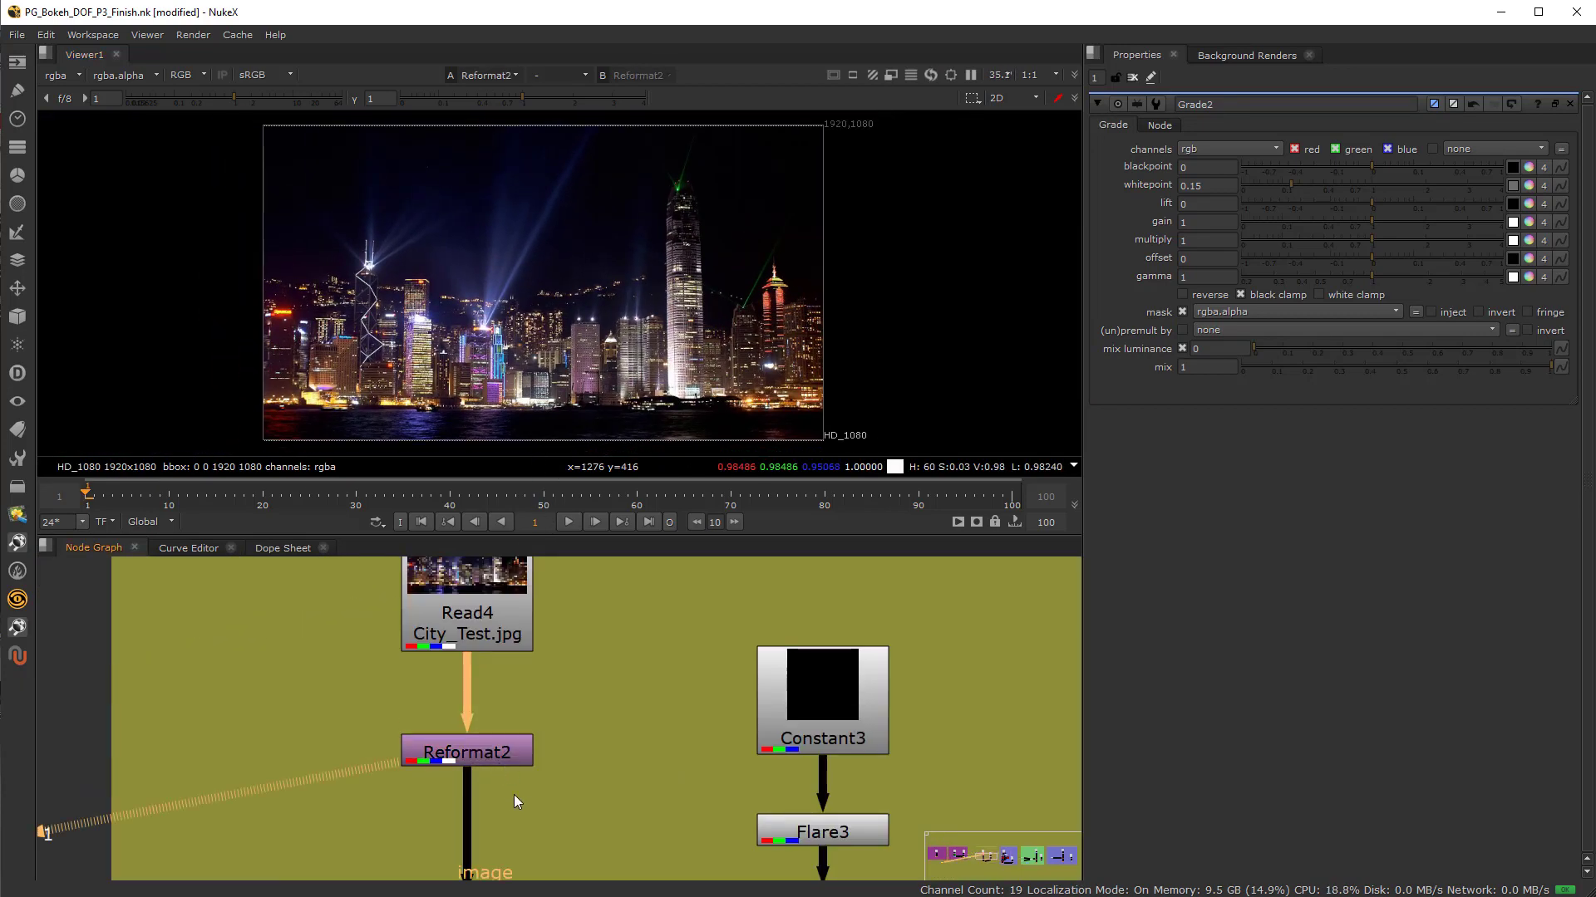
scroll(480, 723, down, 1)
middle_drag(478, 723, 456, 668)
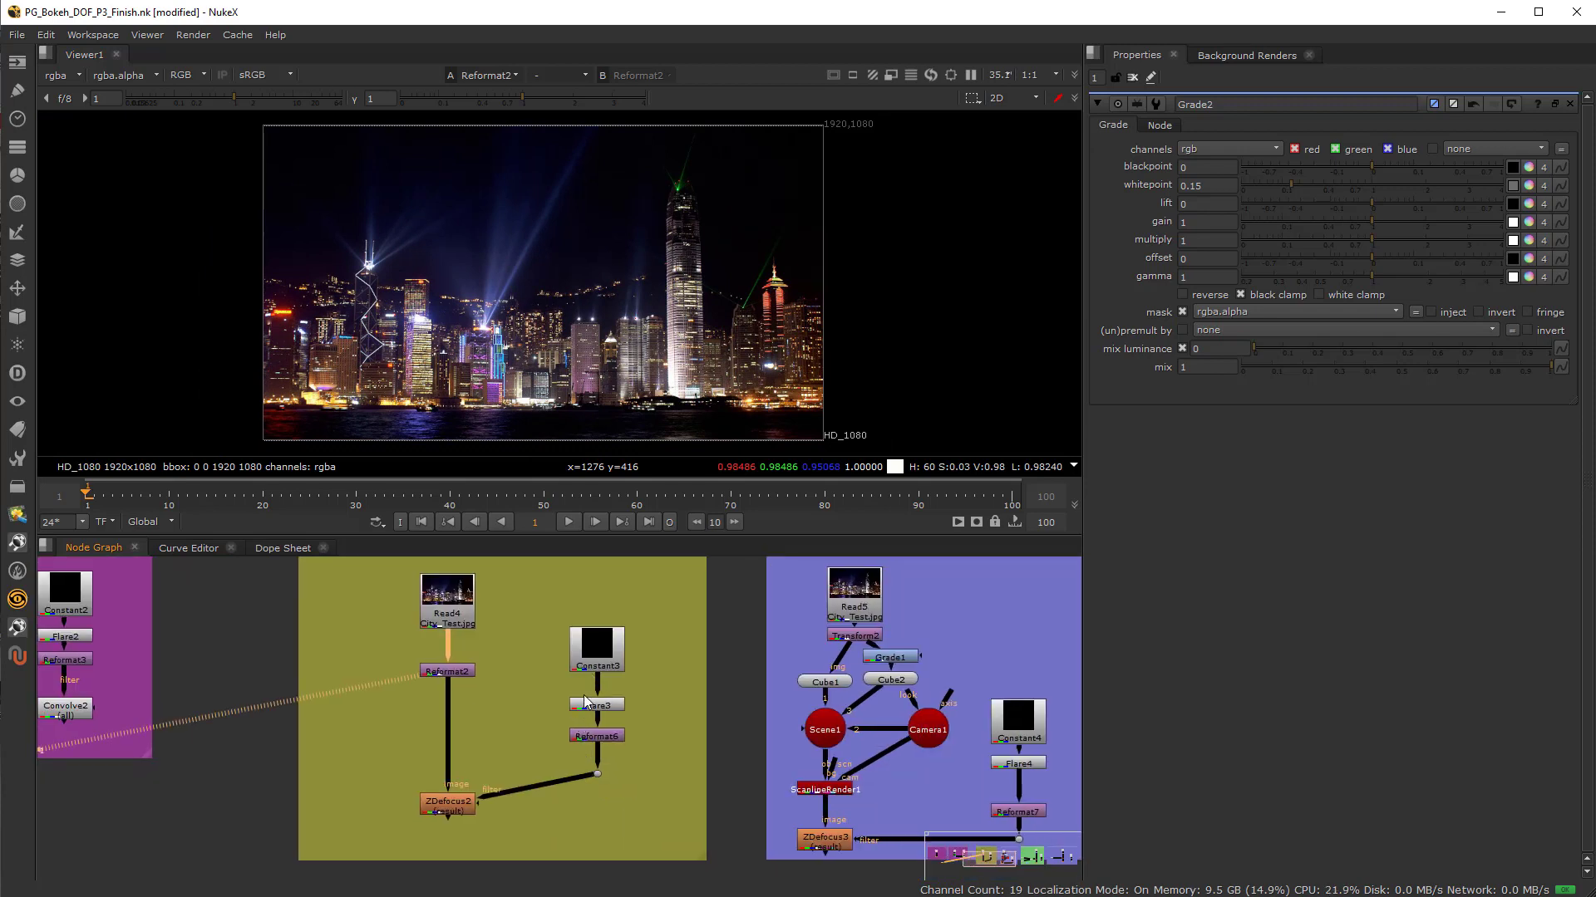
Show the Reformat6 bokeh shape from the ZDefocus Global Bokeh group in the viewer and fit it to the frame
middle_drag(207, 721, 332, 742)
drag(151, 585, 248, 708)
click(730, 761)
key(1)
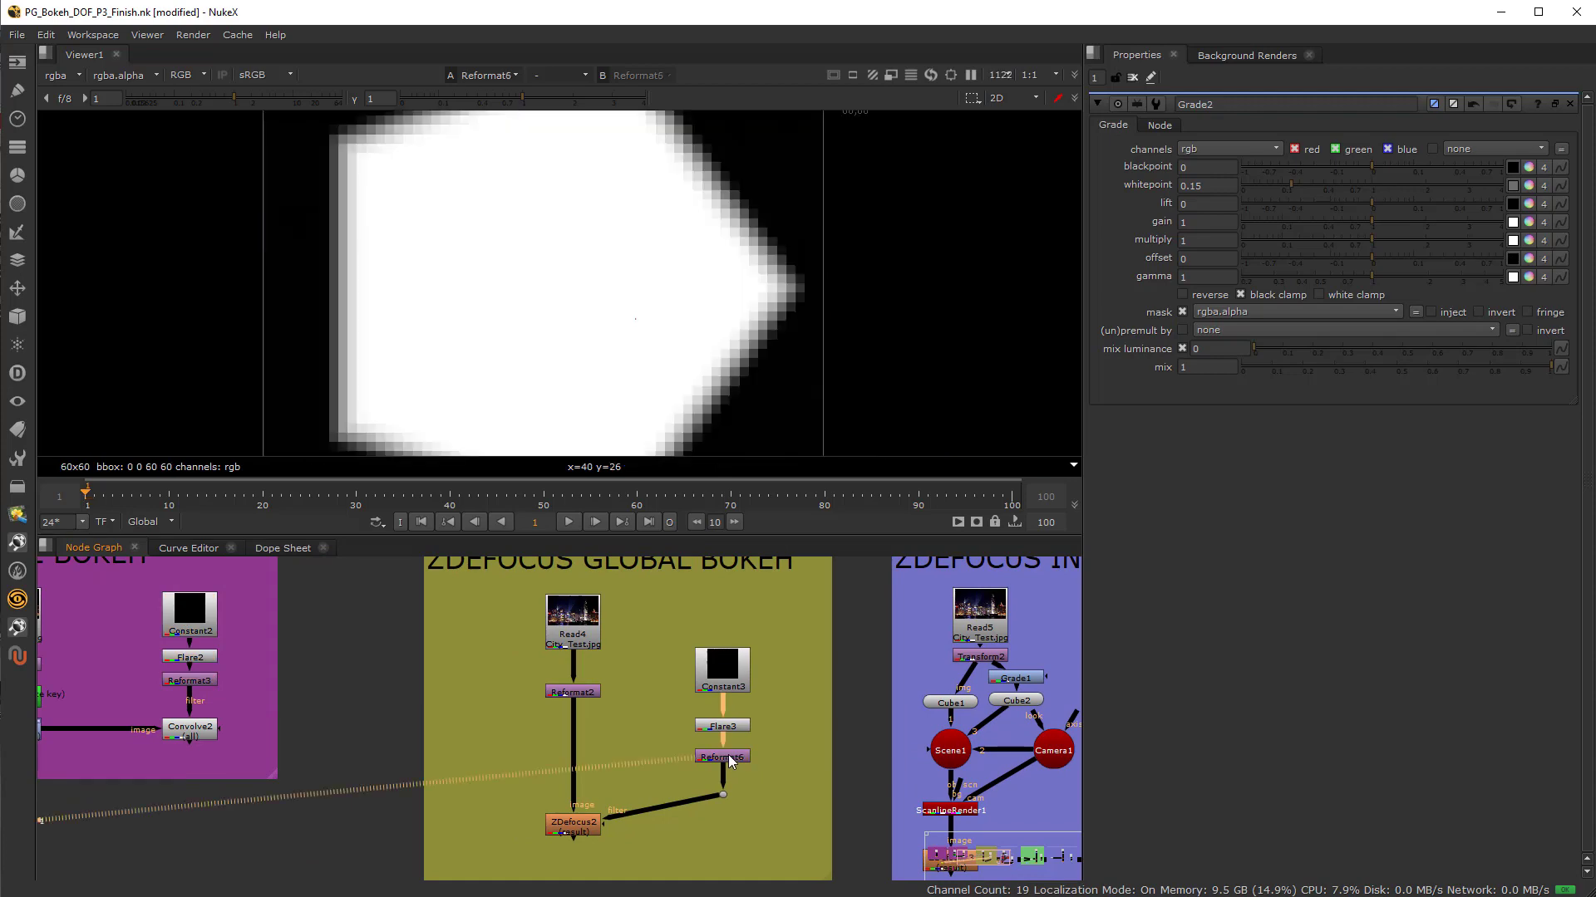
key(f)
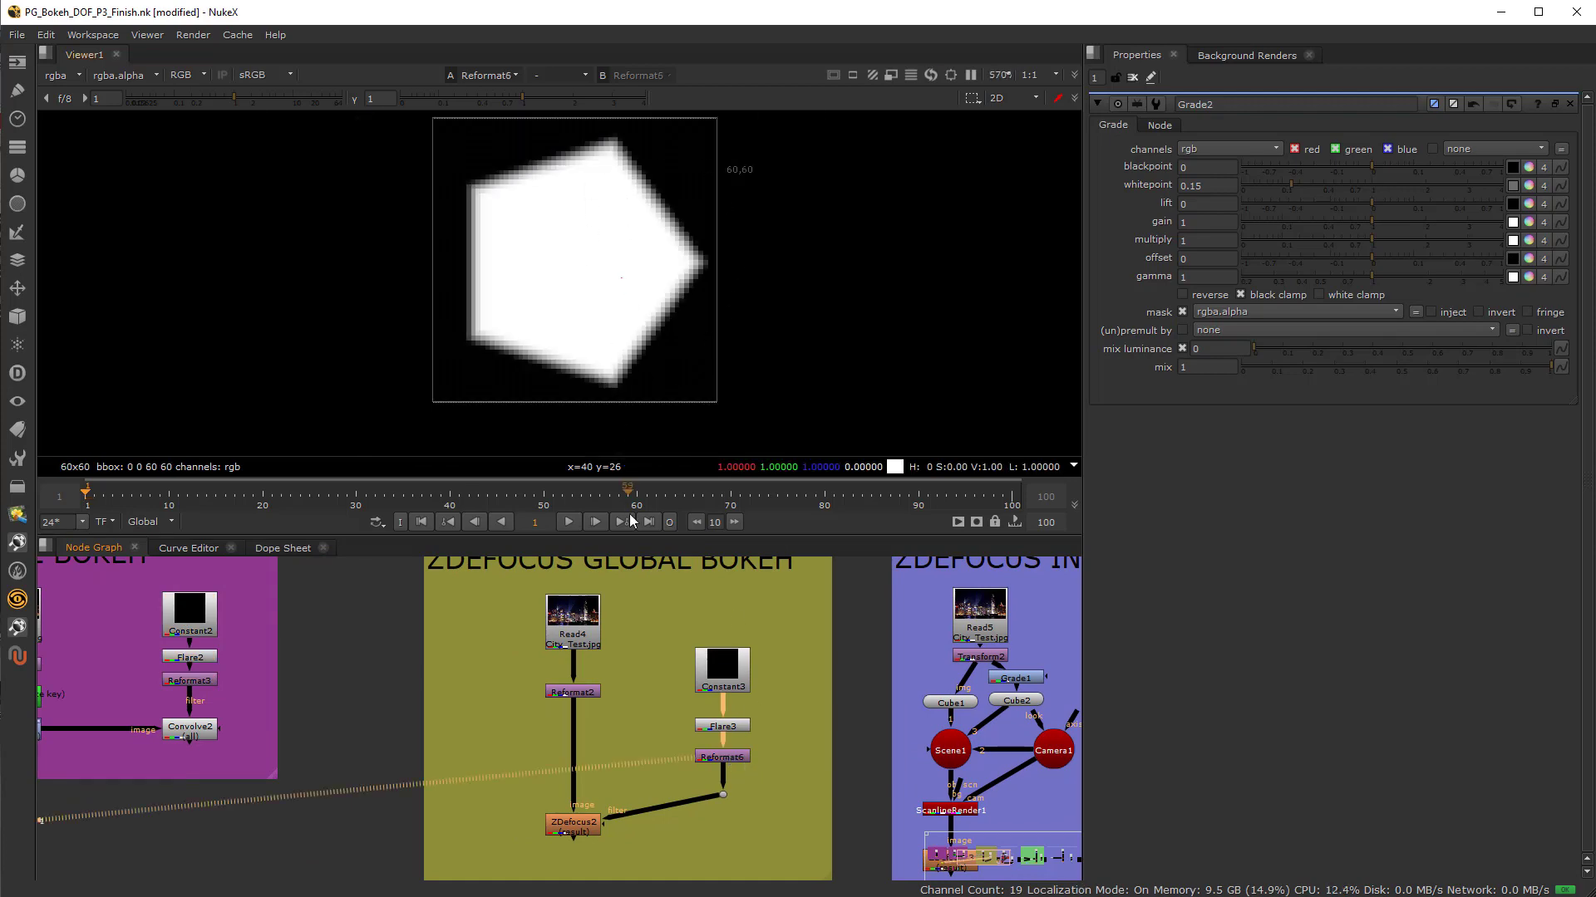
Show the ZDefocus2 result fitted in the viewer and open the node's properties
scroll(557, 831, up, 3)
scroll(682, 814, up, 2)
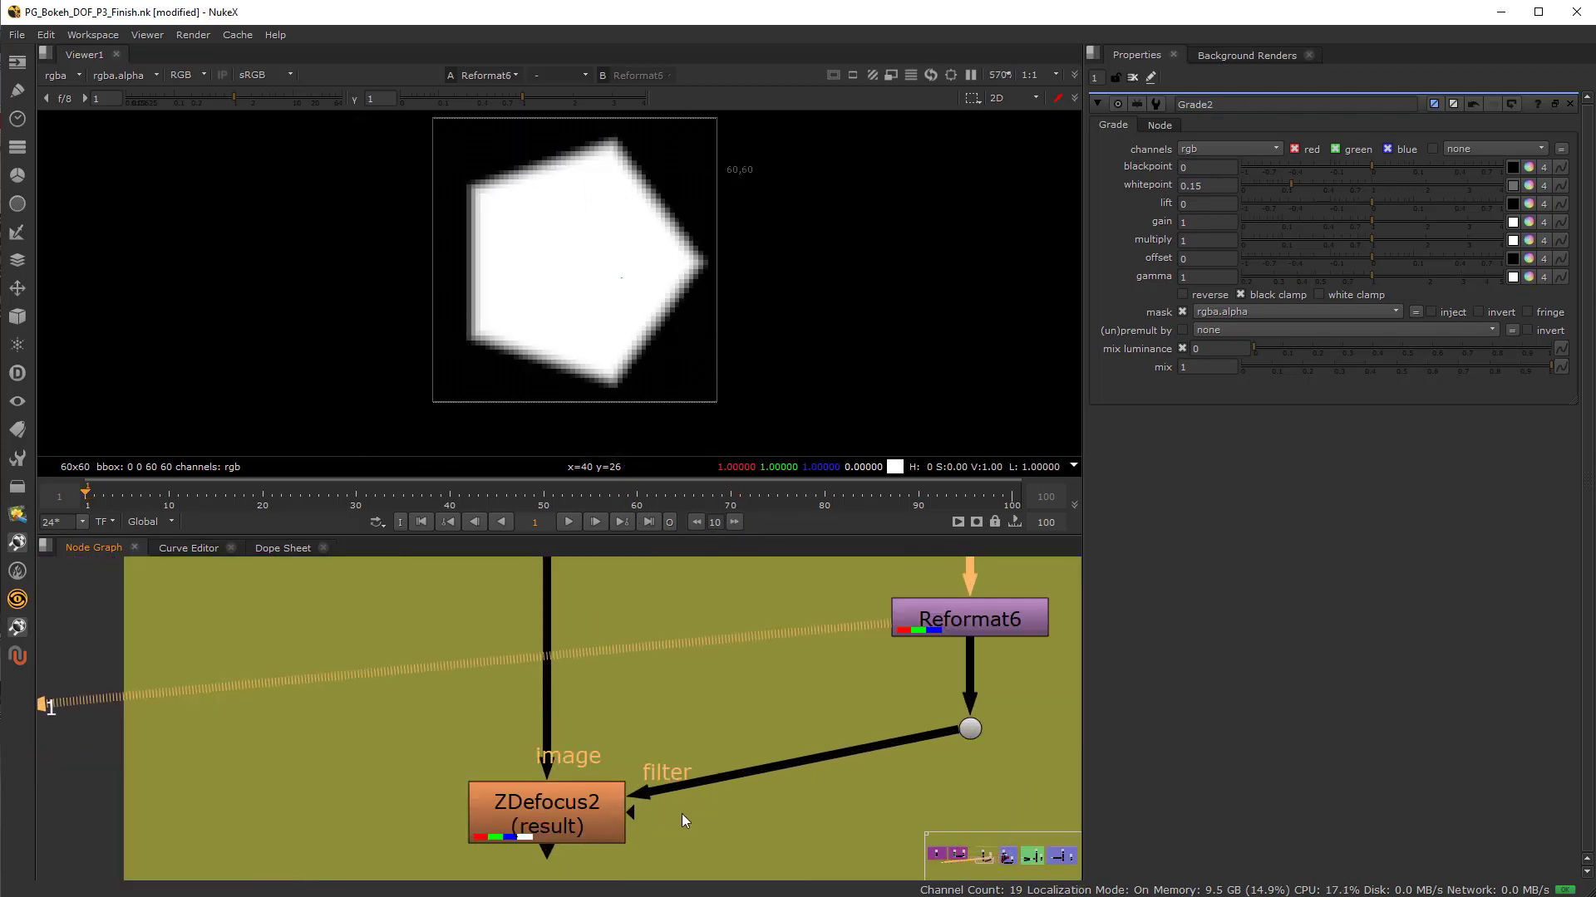
scroll(572, 829, down, 3)
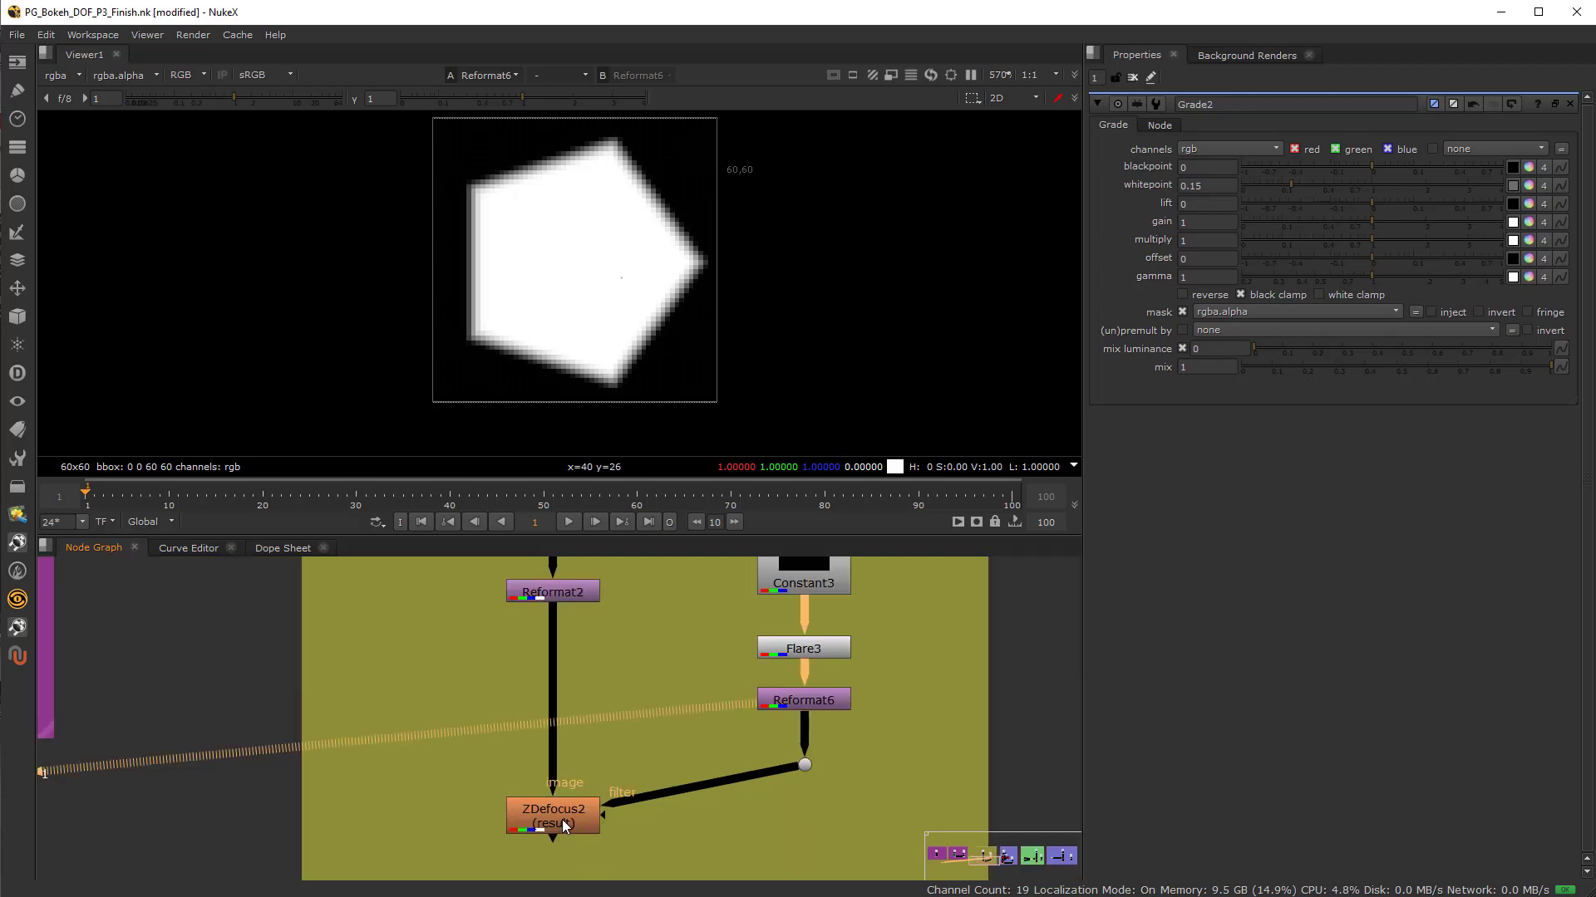
click(562, 819)
key(1)
key(f)
double_click(564, 825)
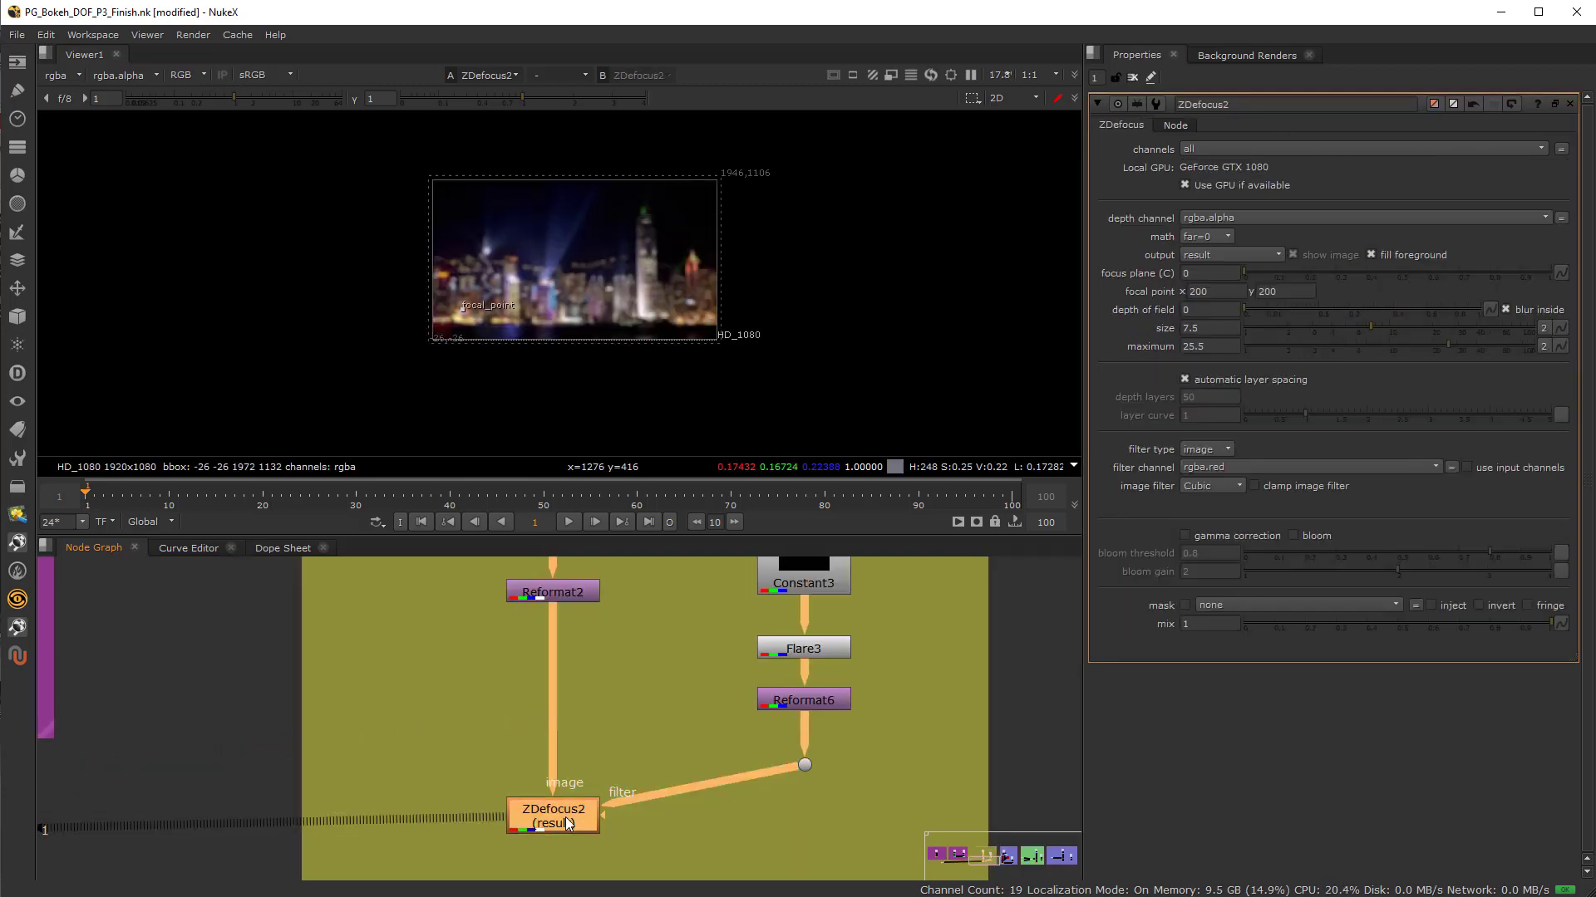
Open the properties of the Read4 city image and review its Auto Alpha setting
scroll(565, 684, down, 5)
scroll(540, 731, up, 5)
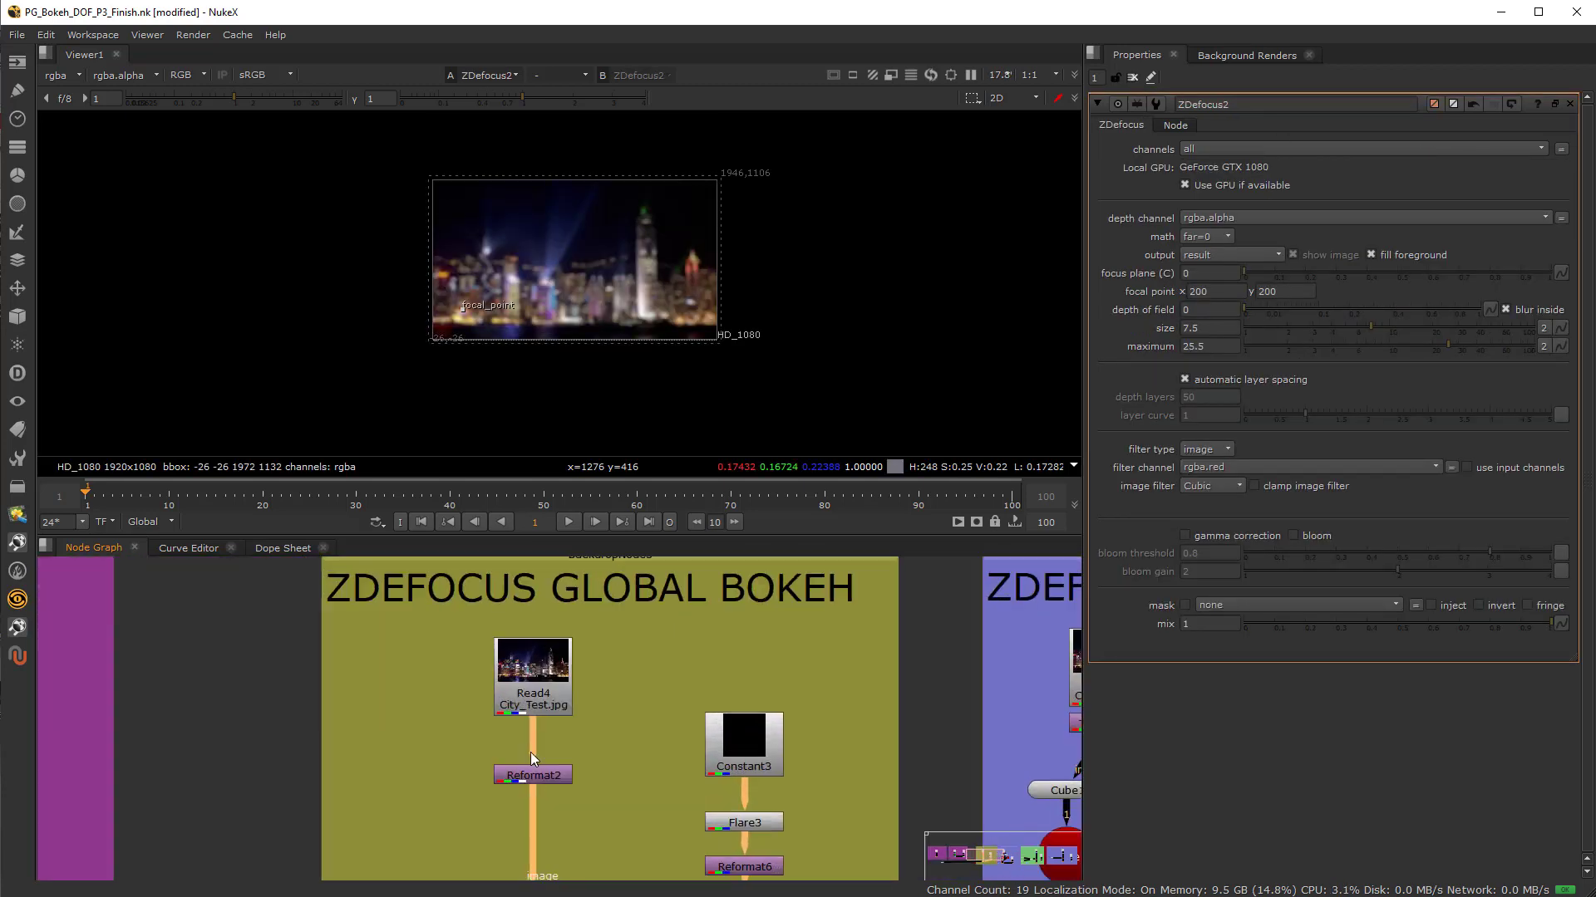
double_click(529, 695)
click(1455, 322)
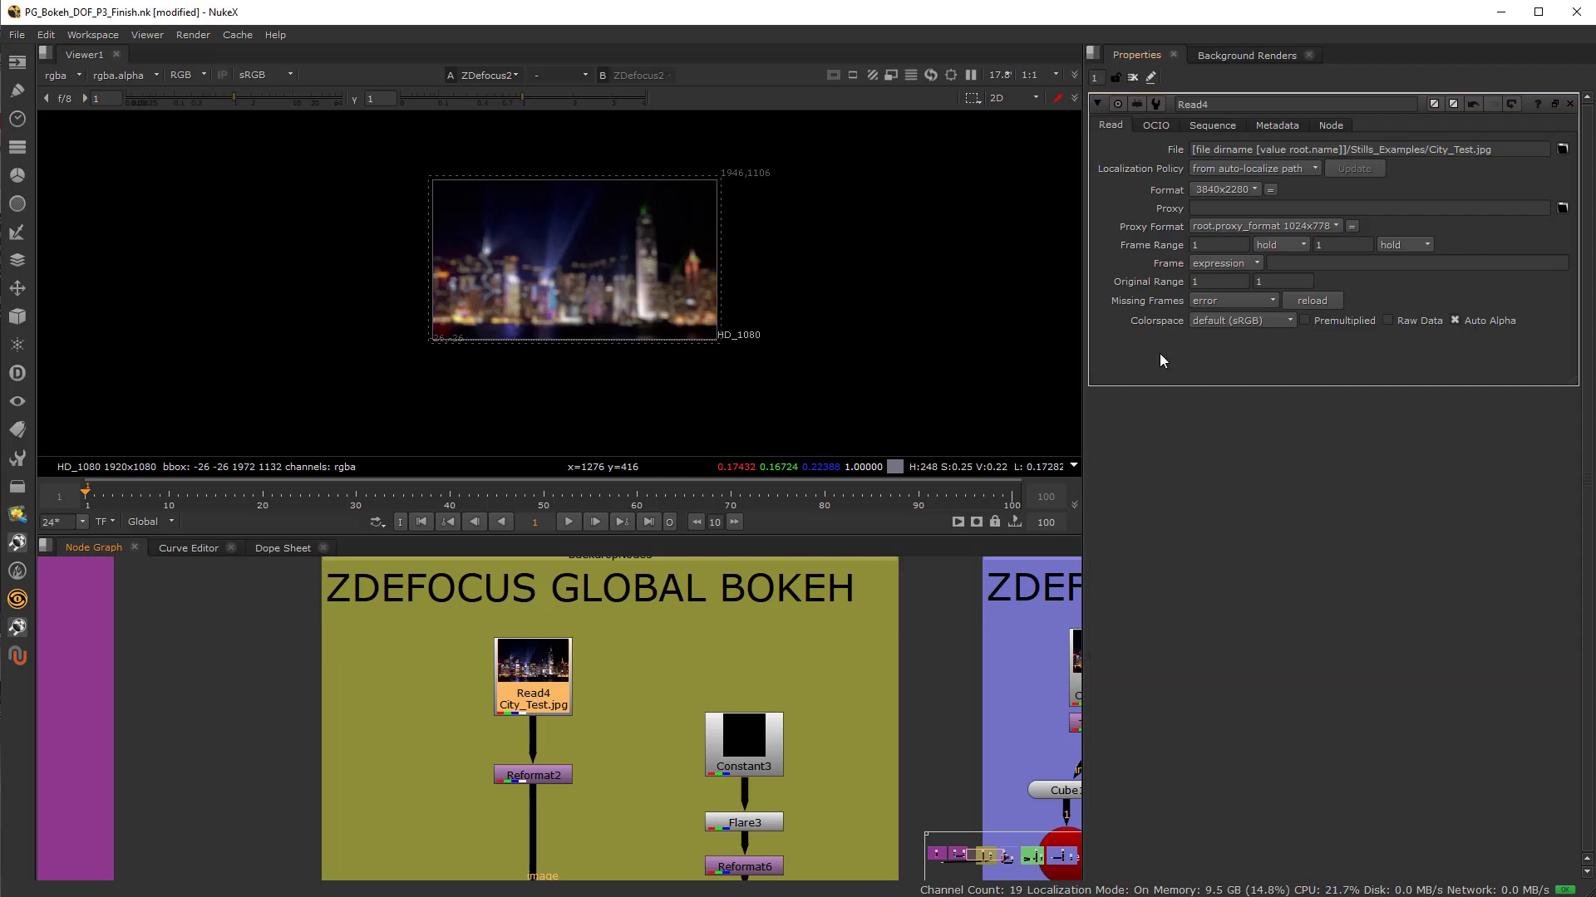
scroll(519, 758, down, 2)
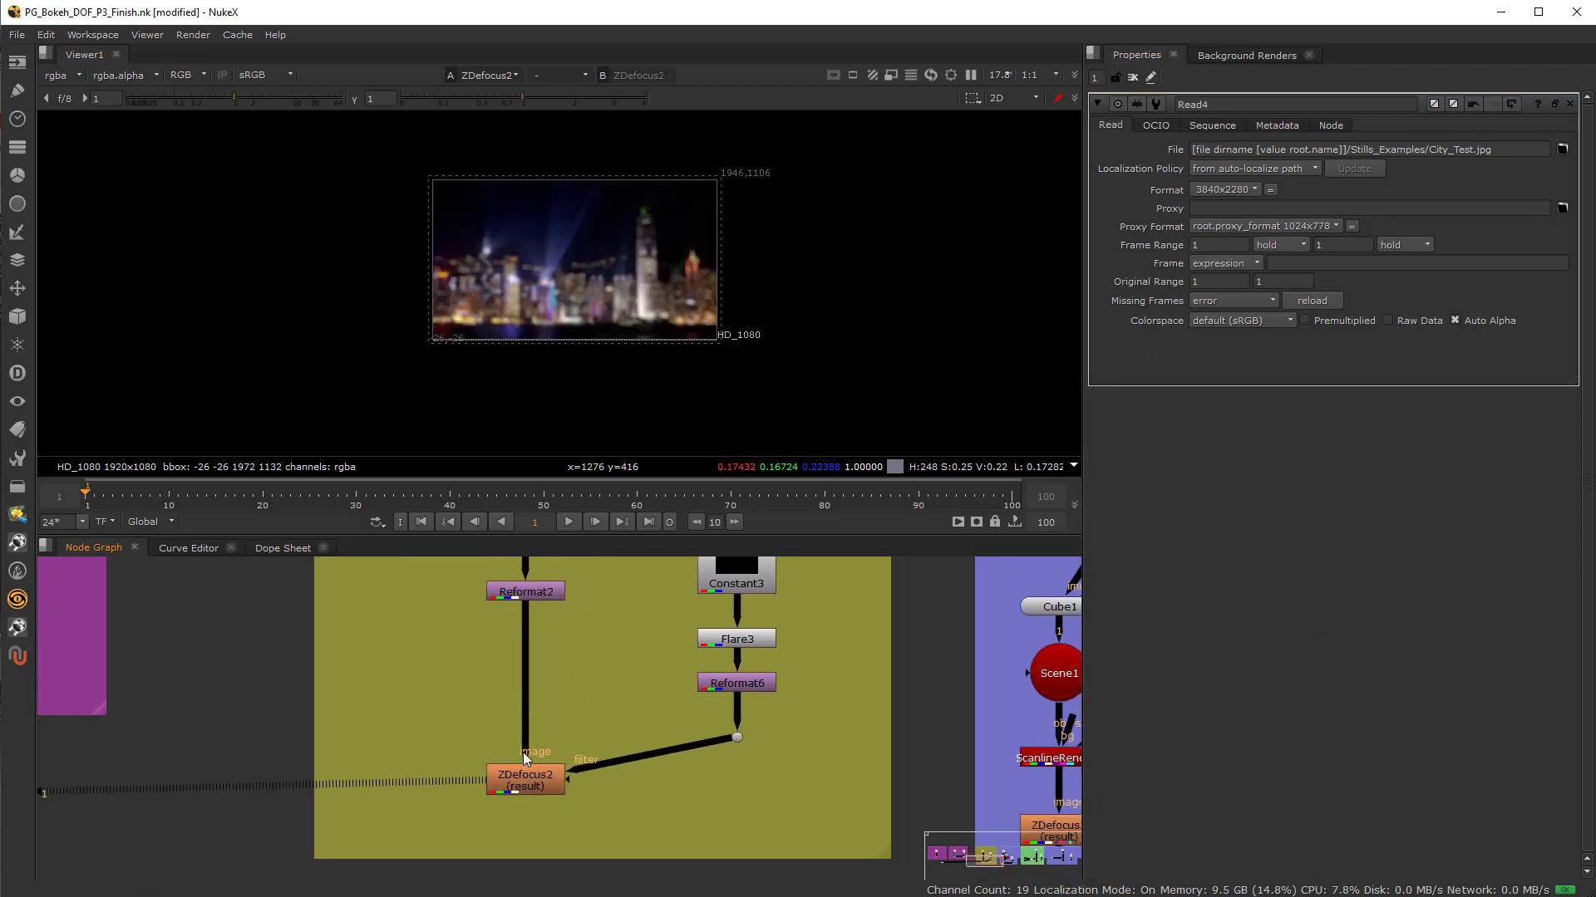
Set ZDefocus2's size to 5 and its maximum to 15.5, judging the bokeh up close in the viewer
scroll(532, 782, up, 3)
double_click(536, 798)
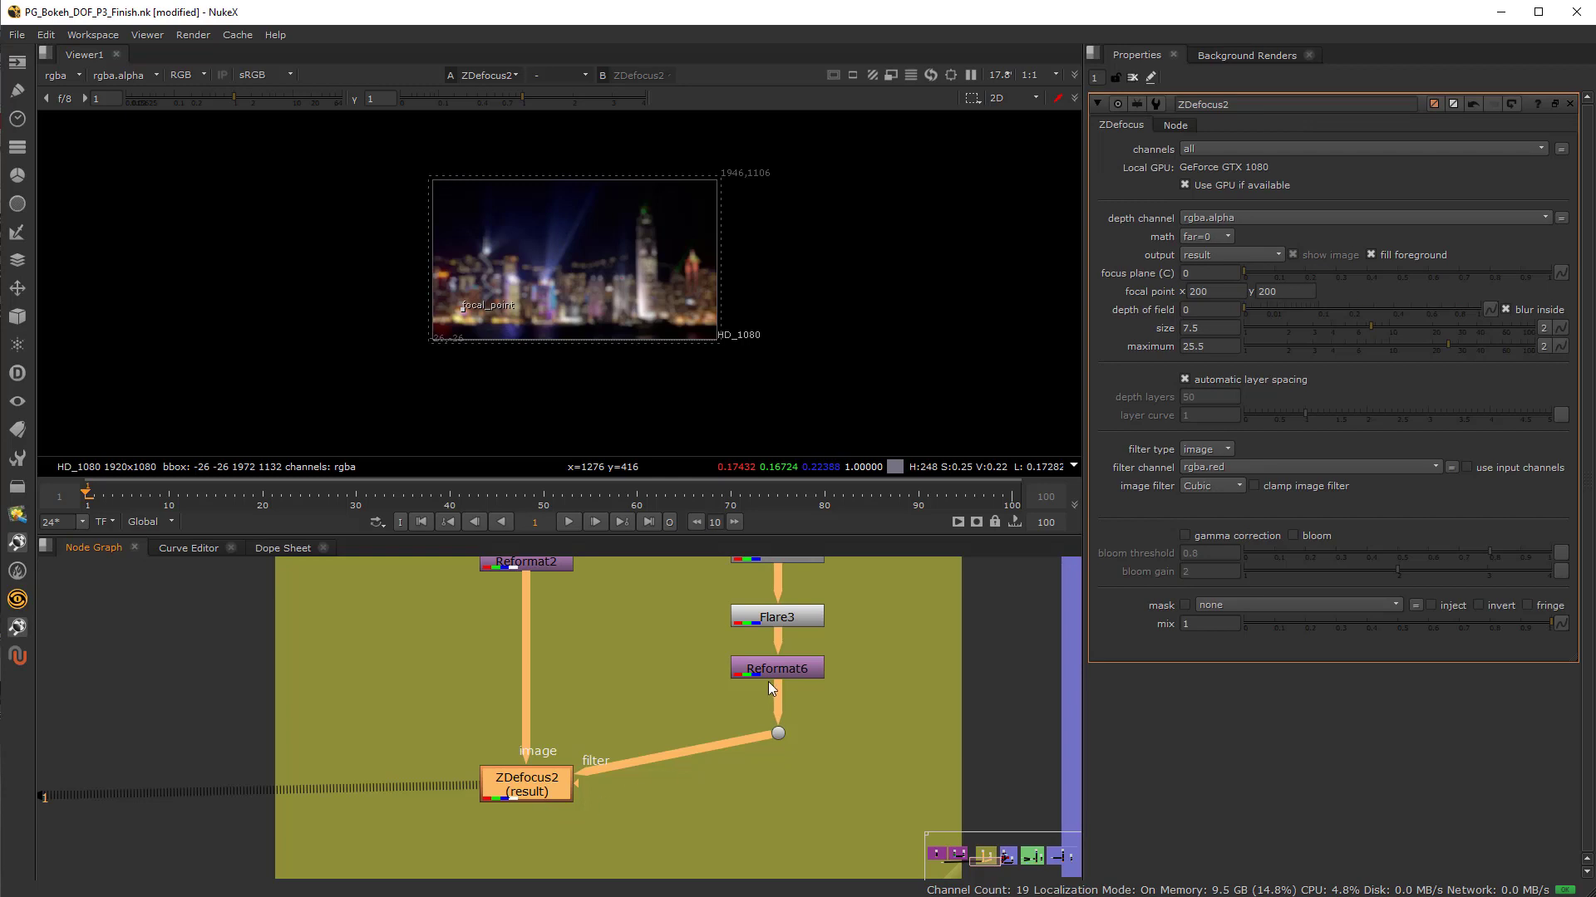
middle_drag(768, 682, 746, 735)
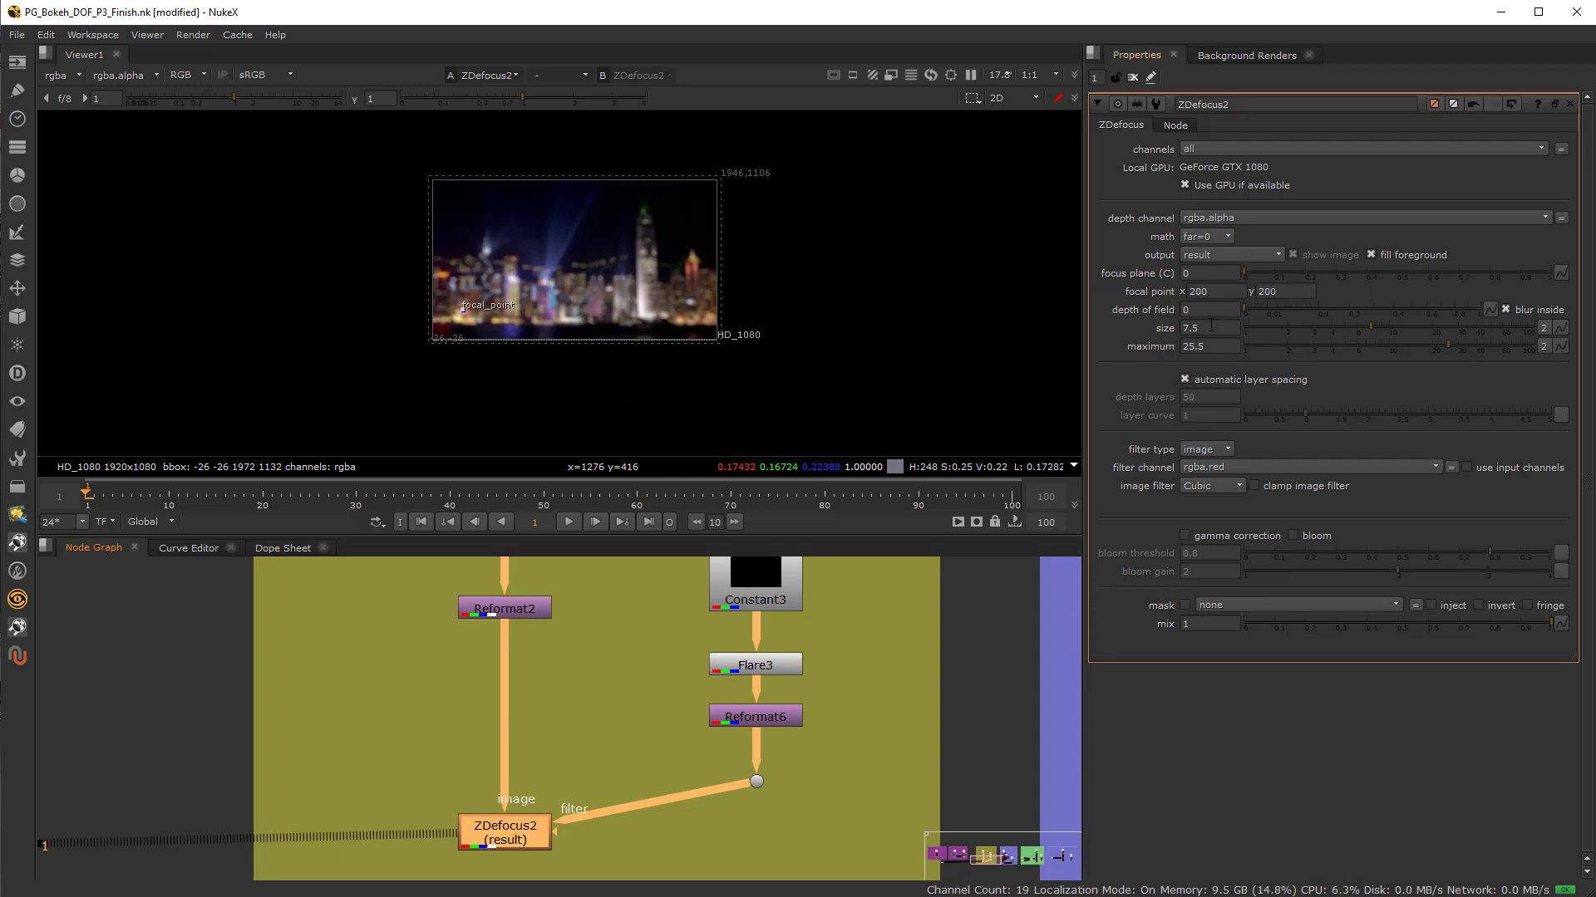
scroll(600, 226, up, 7)
scroll(914, 349, up, 3)
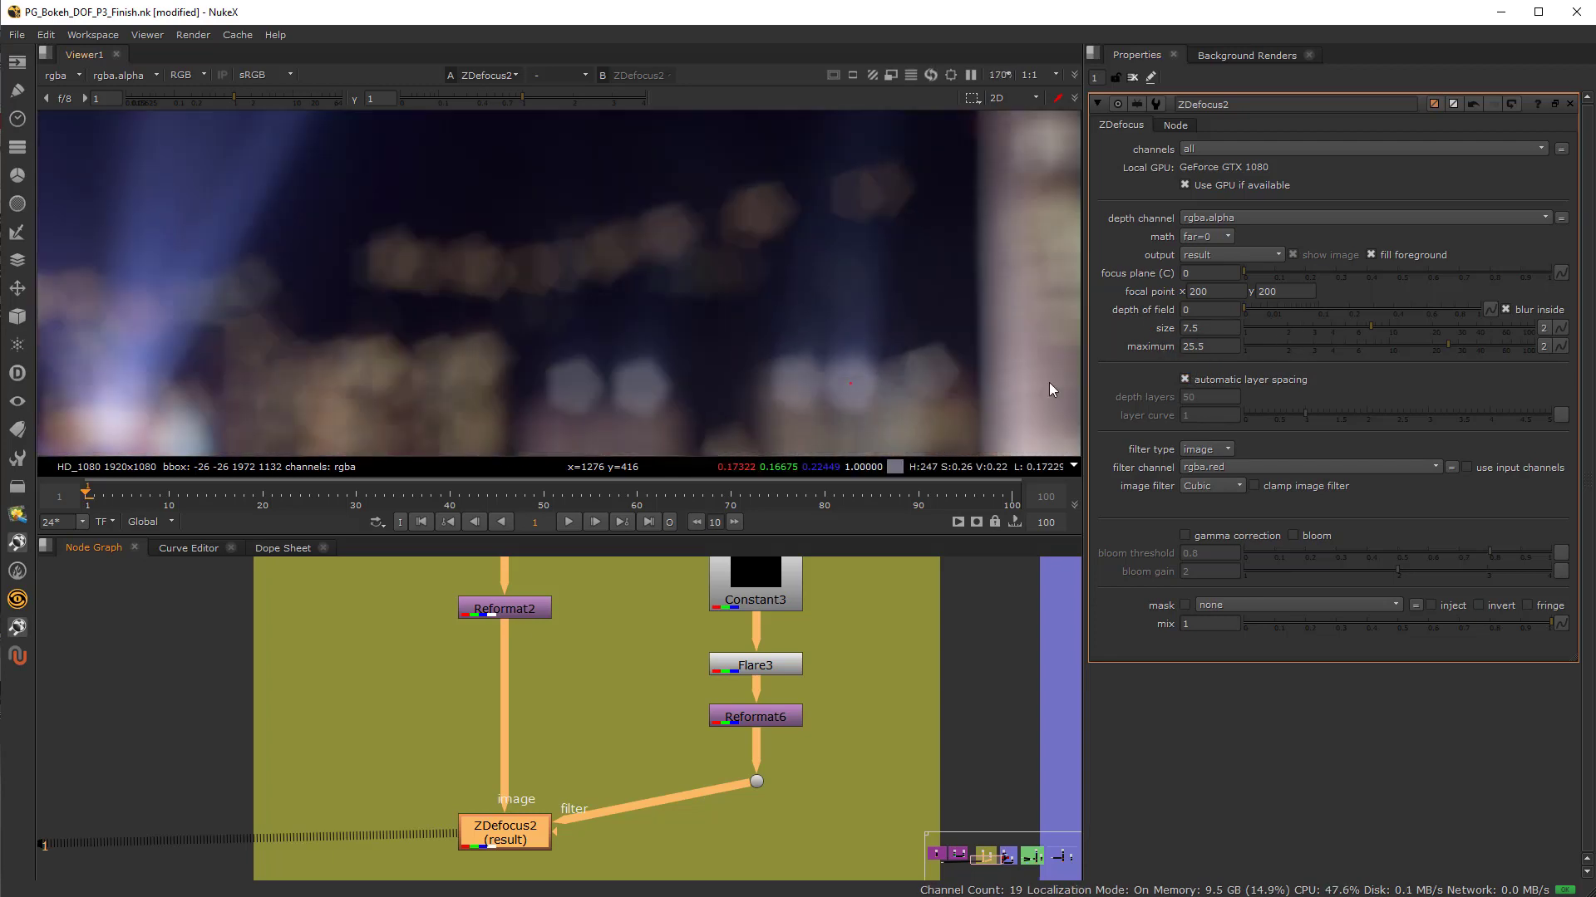
mouse_move(1364, 326)
mouse_down()
mouse_move(1294, 328)
mouse_move(1402, 328)
mouse_move(1334, 327)
mouse_up()
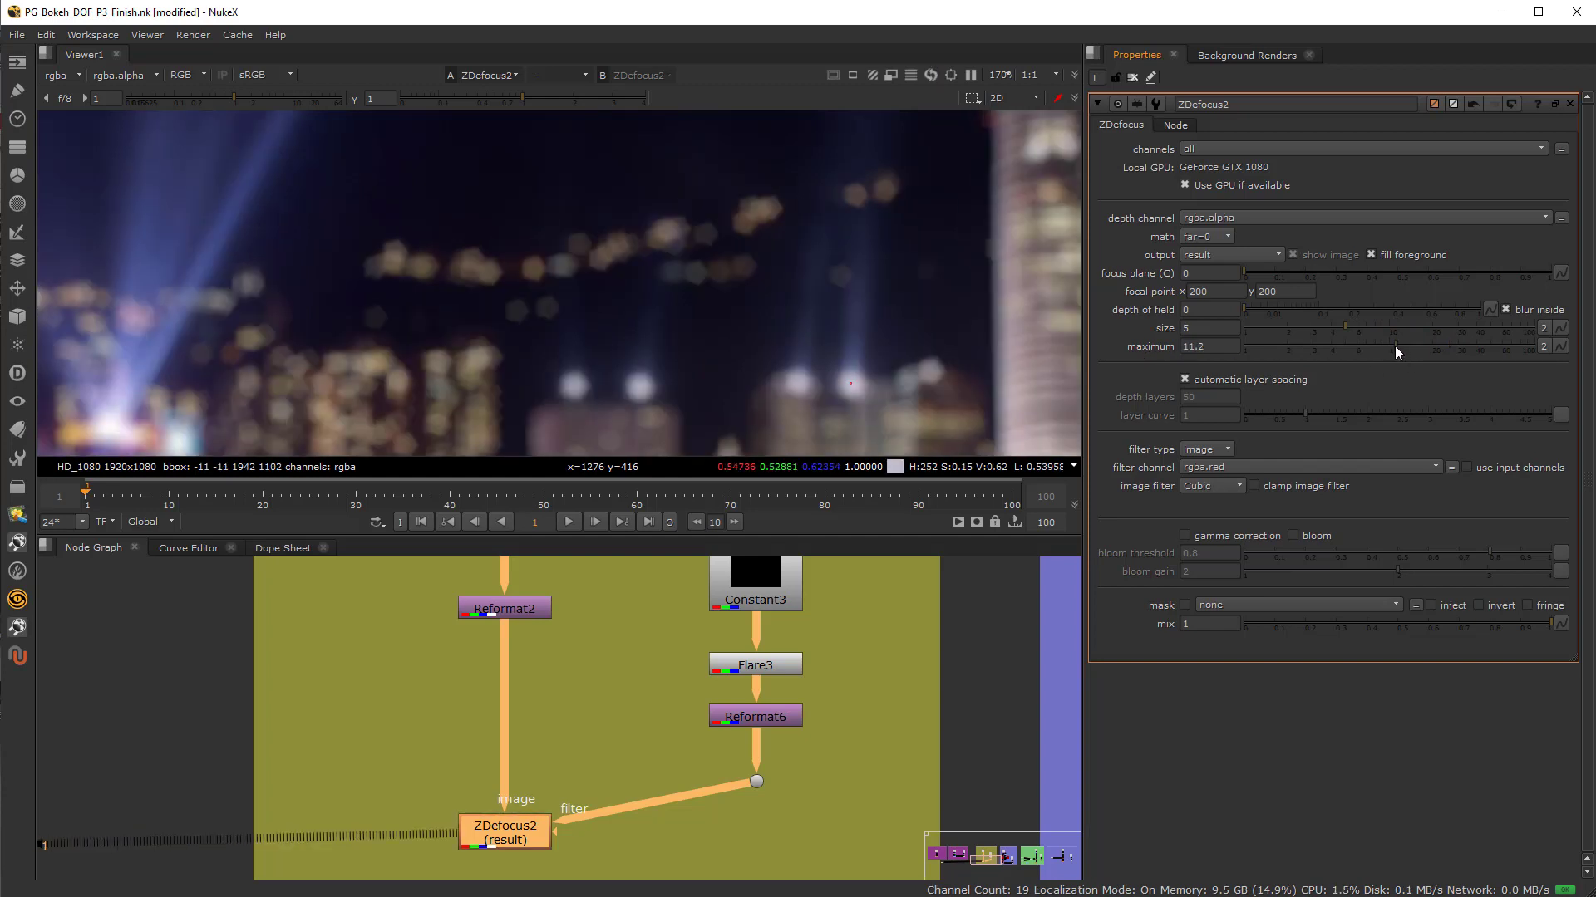
click(1444, 349)
drag(1467, 351, 1416, 351)
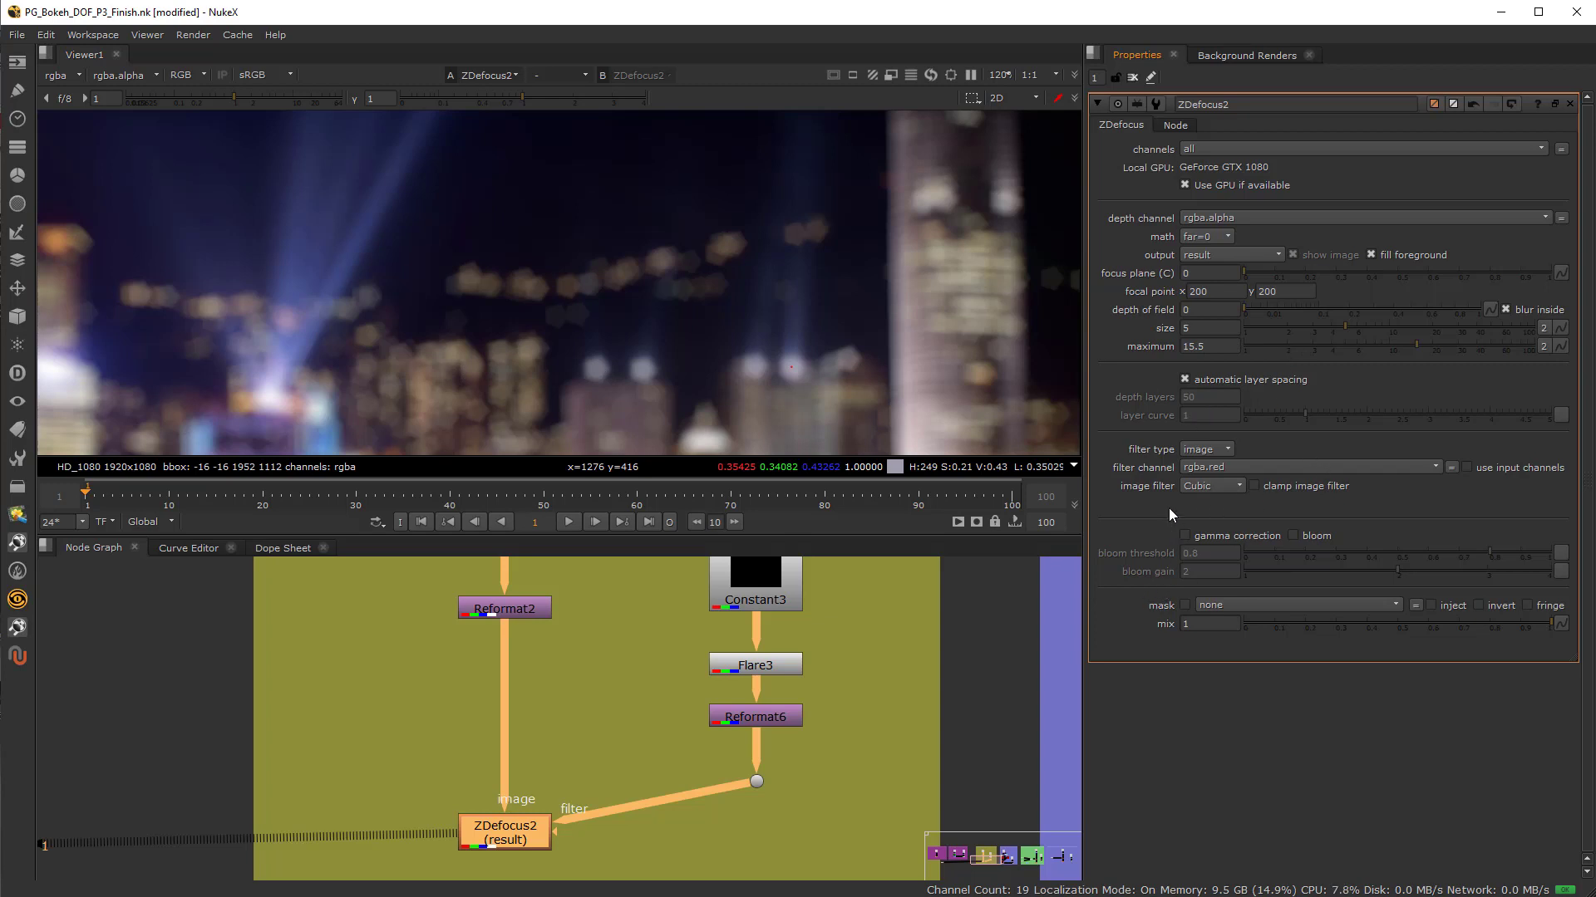
Try the disc filter type on ZDefocus2 and switch the filter type to bladed
click(1215, 450)
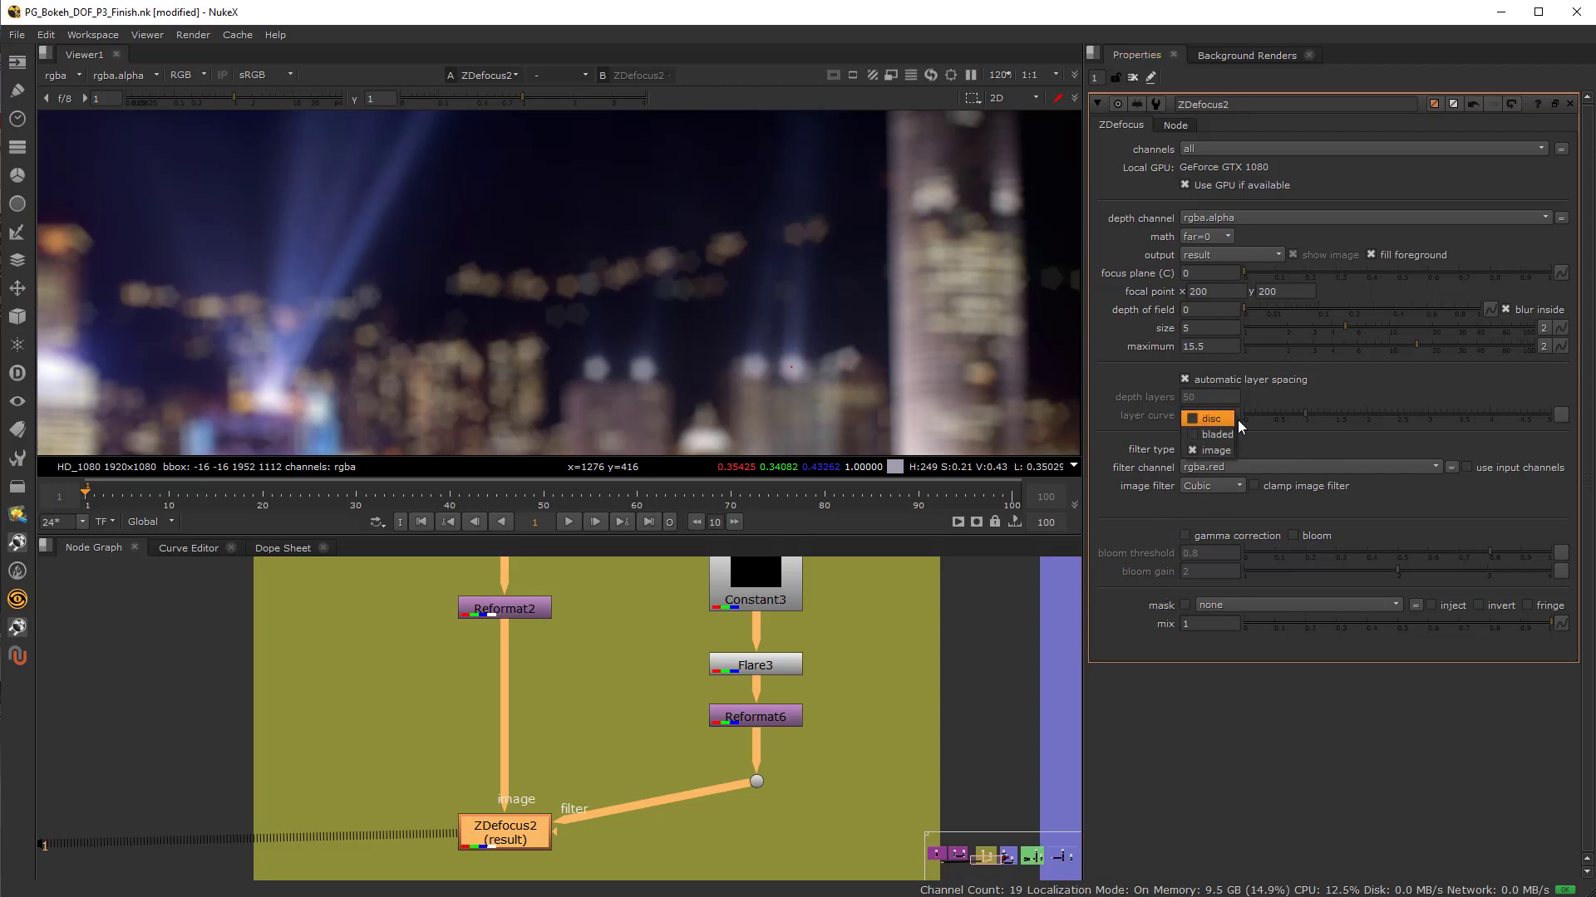
click(1229, 421)
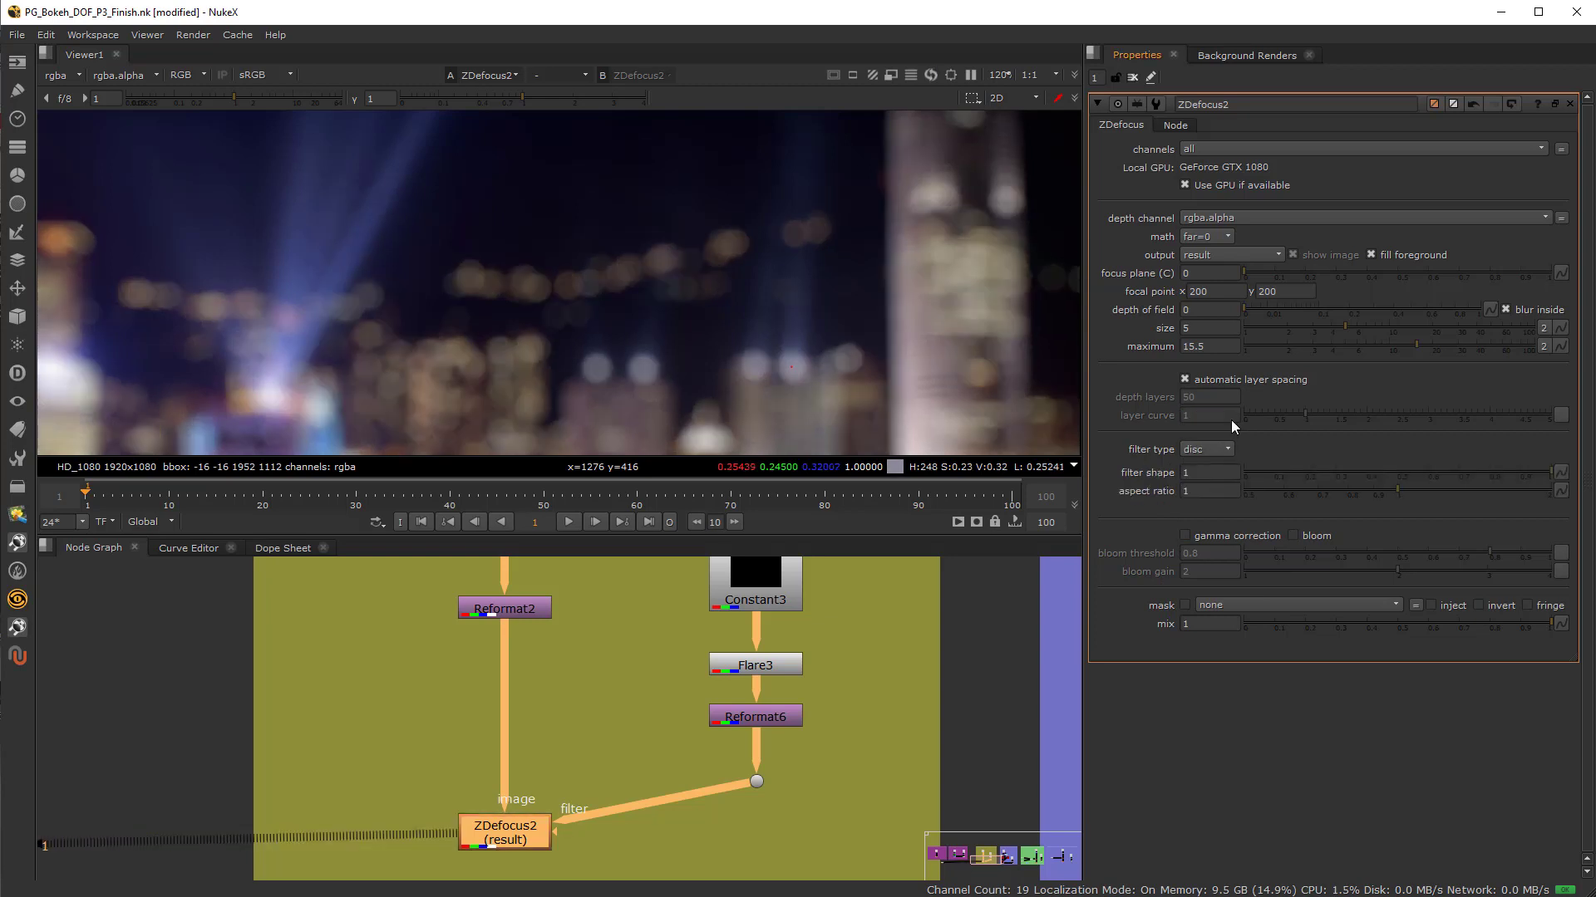
click(1225, 451)
click(1220, 460)
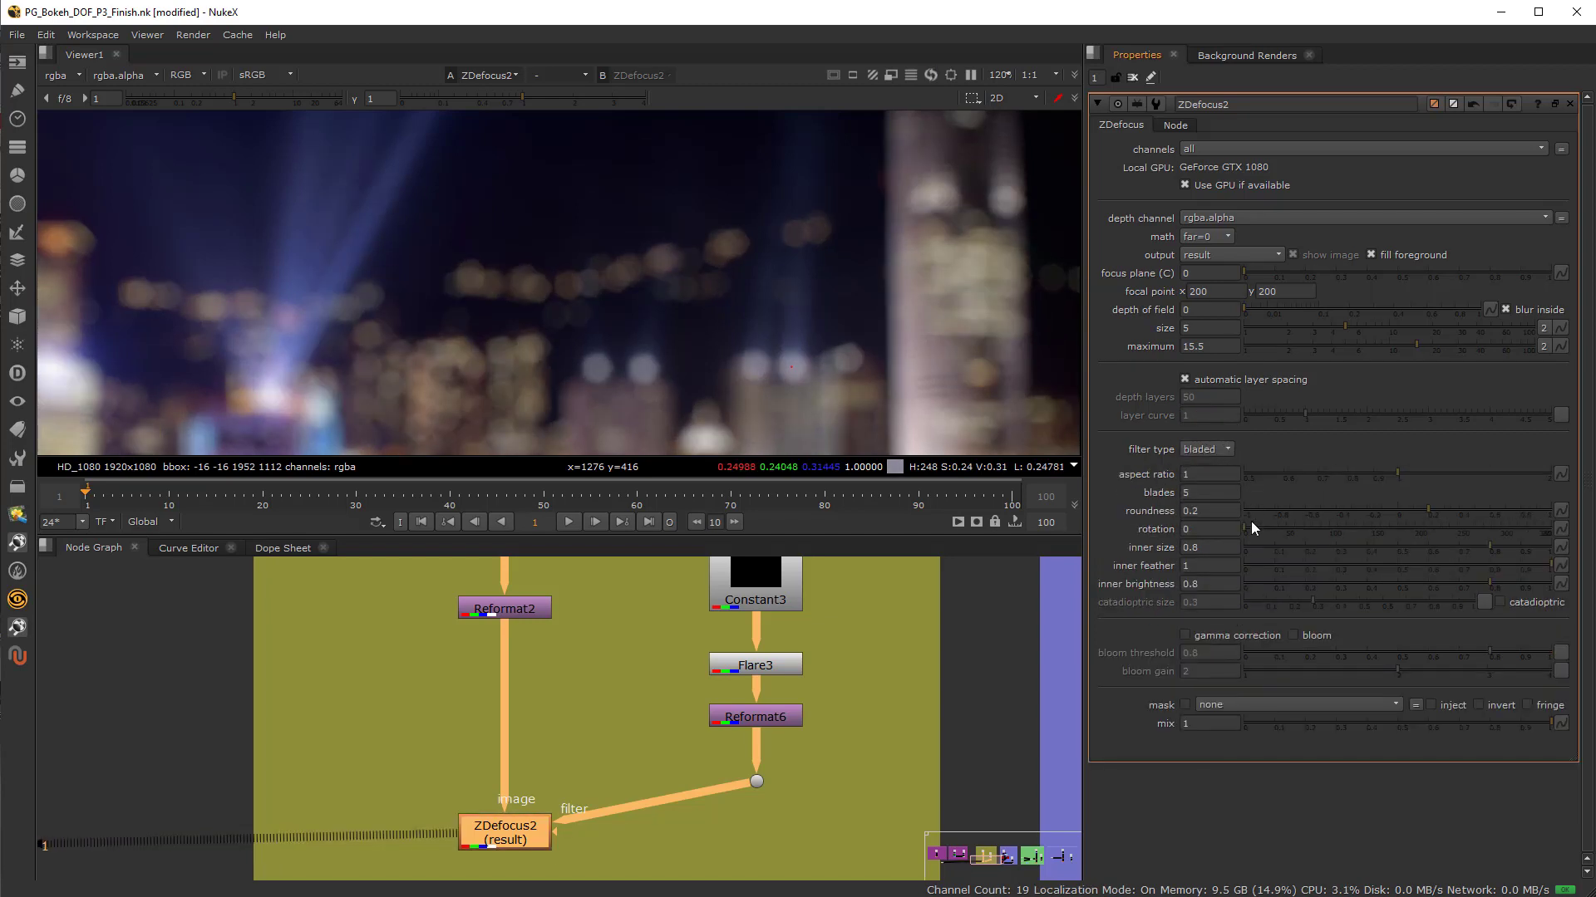
Compare different blade counts on the zoomed-in bokeh and set ZDefocus2's blades to 6
click(1188, 493)
scroll(815, 222, up, 8)
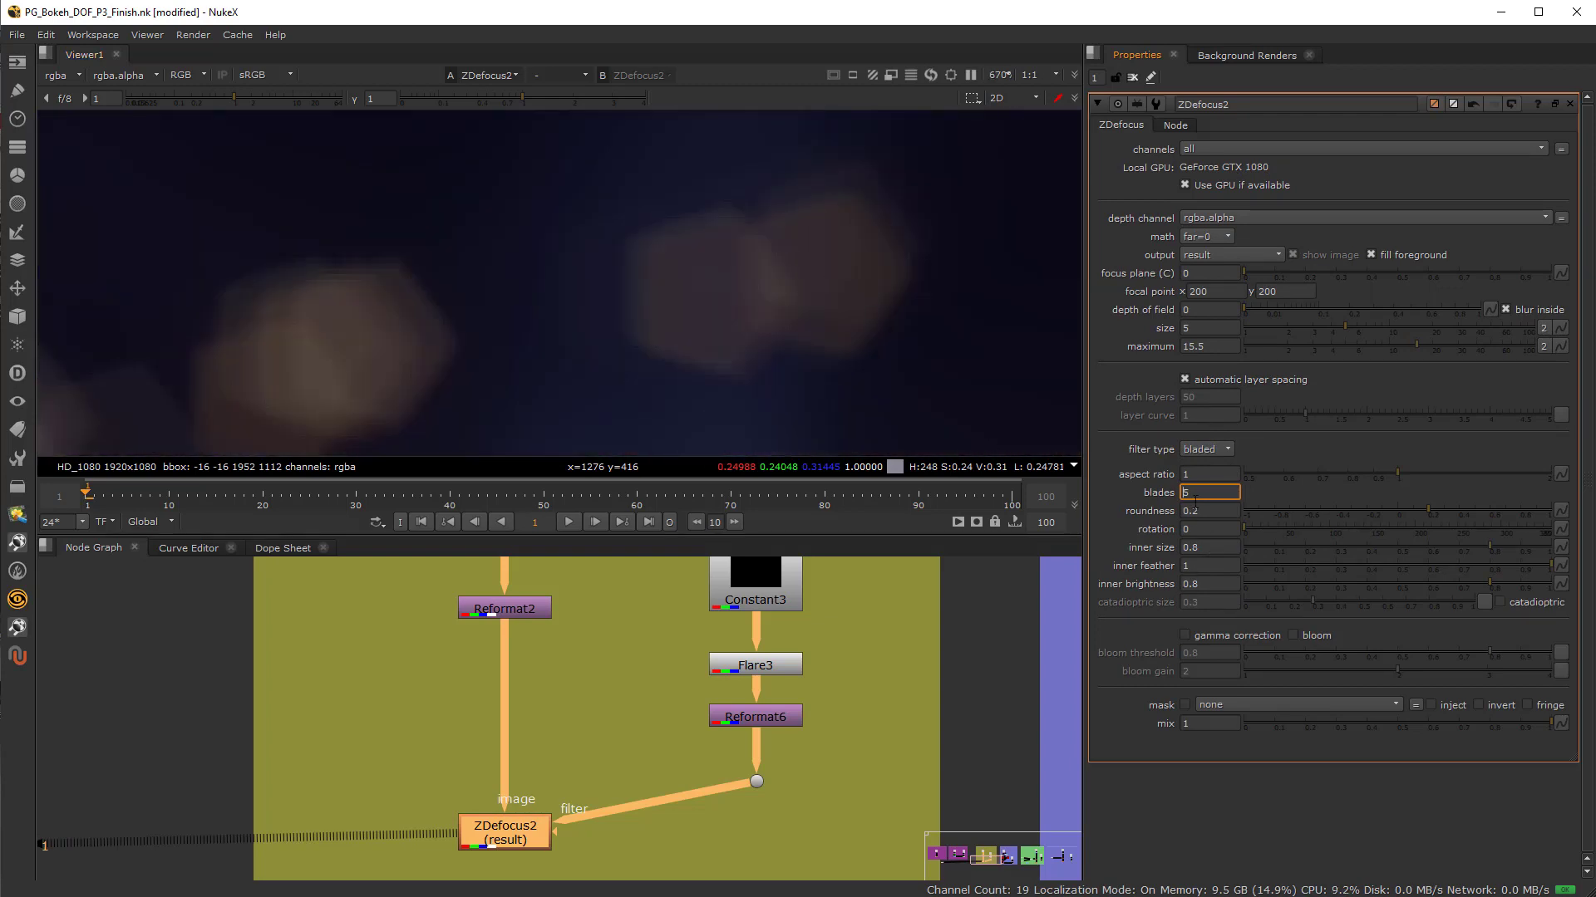
key(Up)
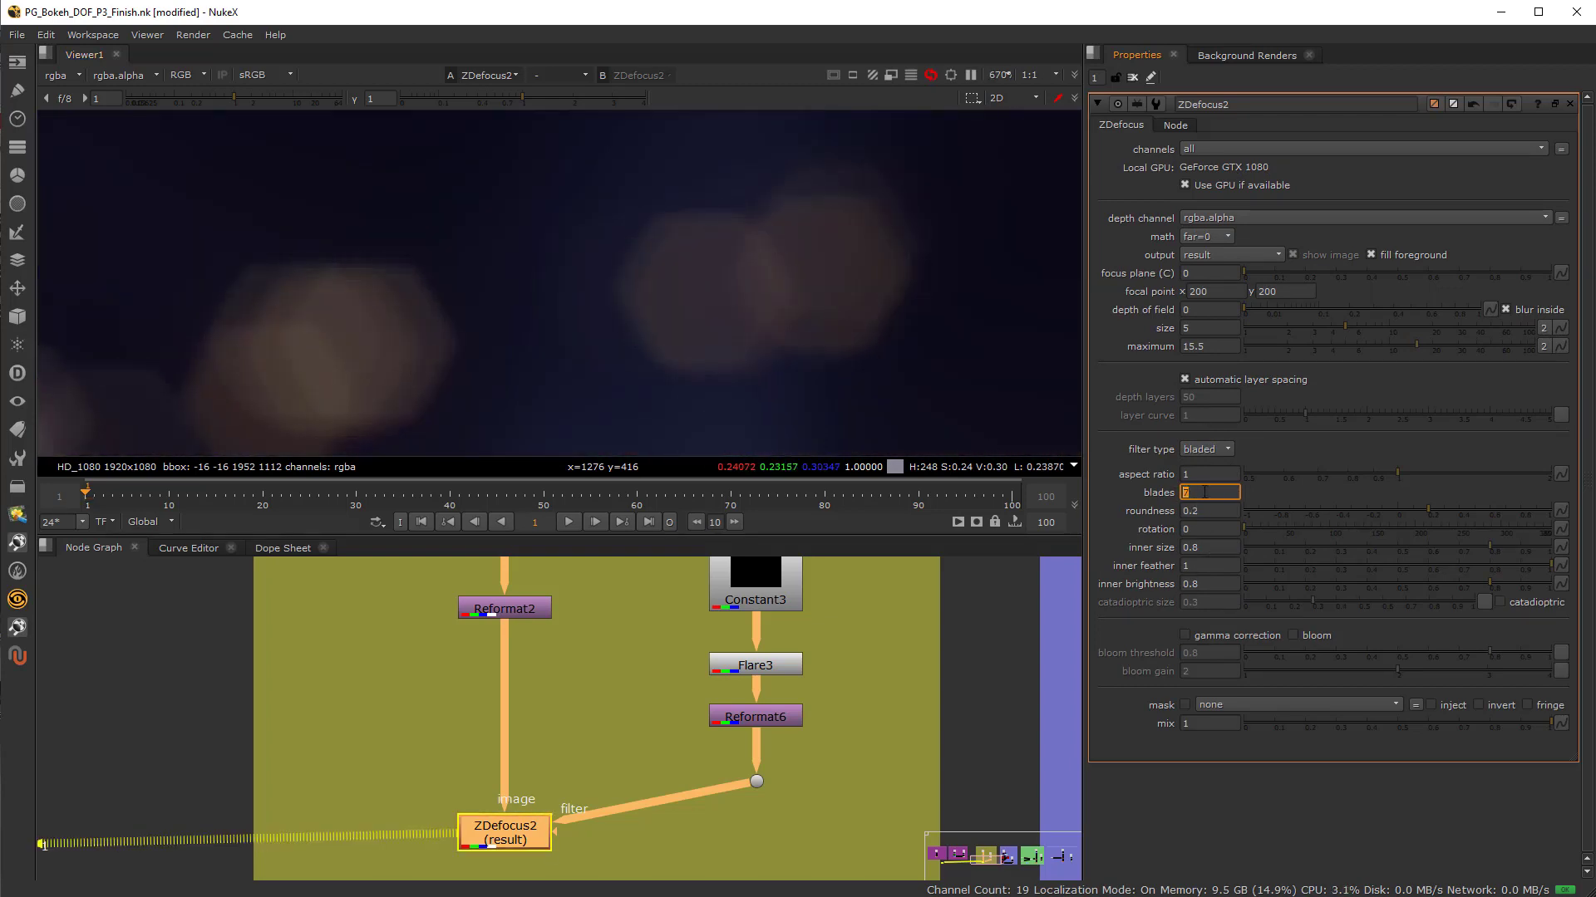
key(Down)
key(Down)
key(Down)
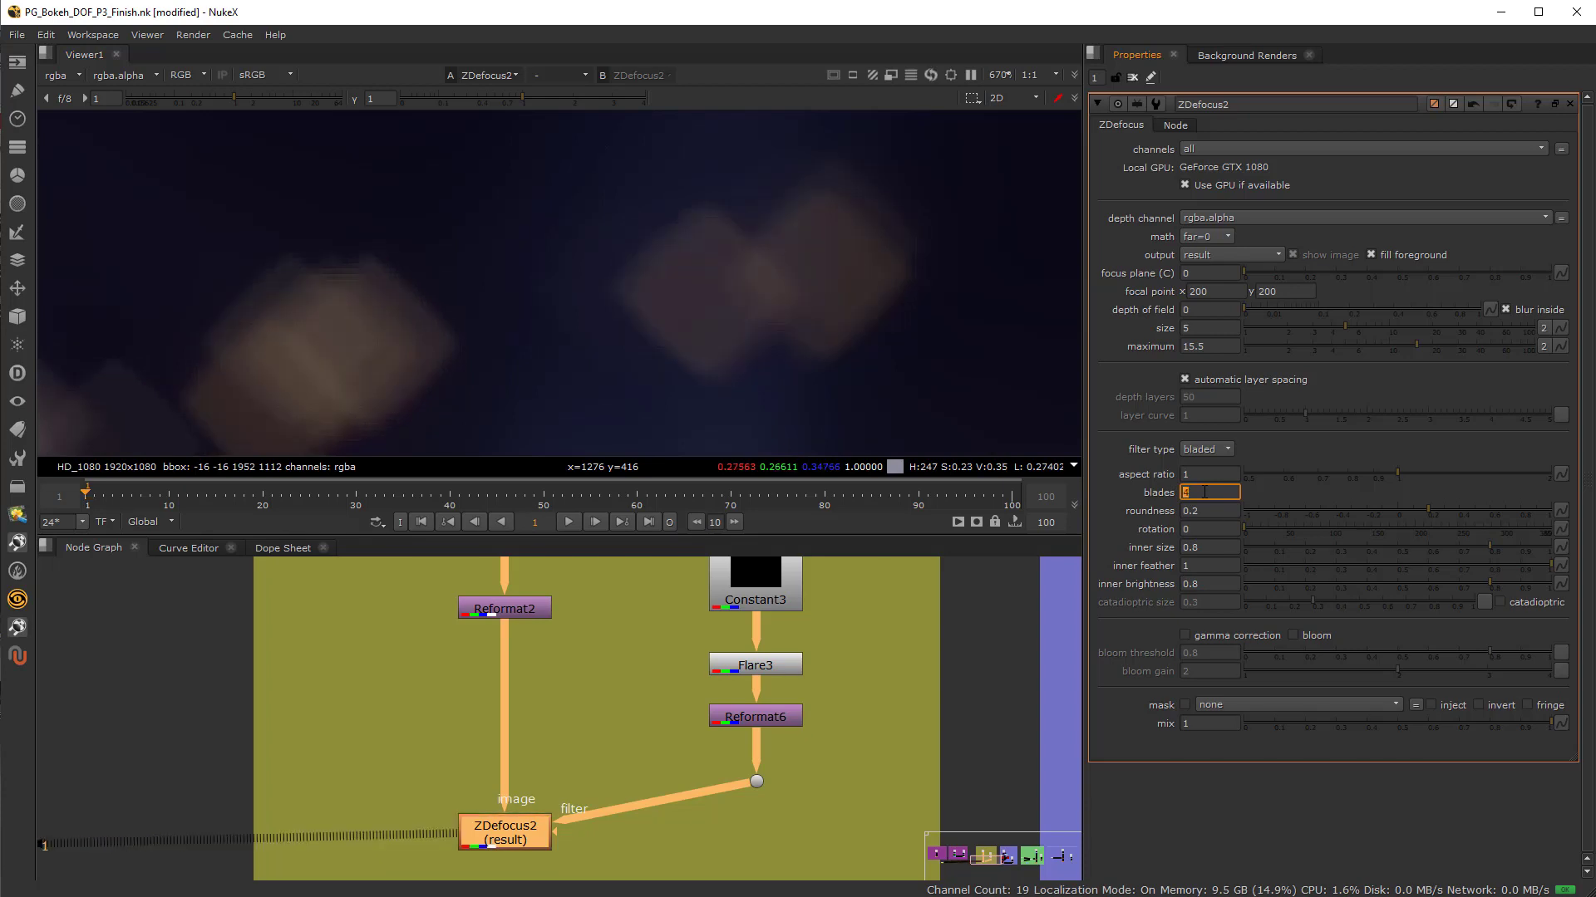
key(Up)
key(Up)
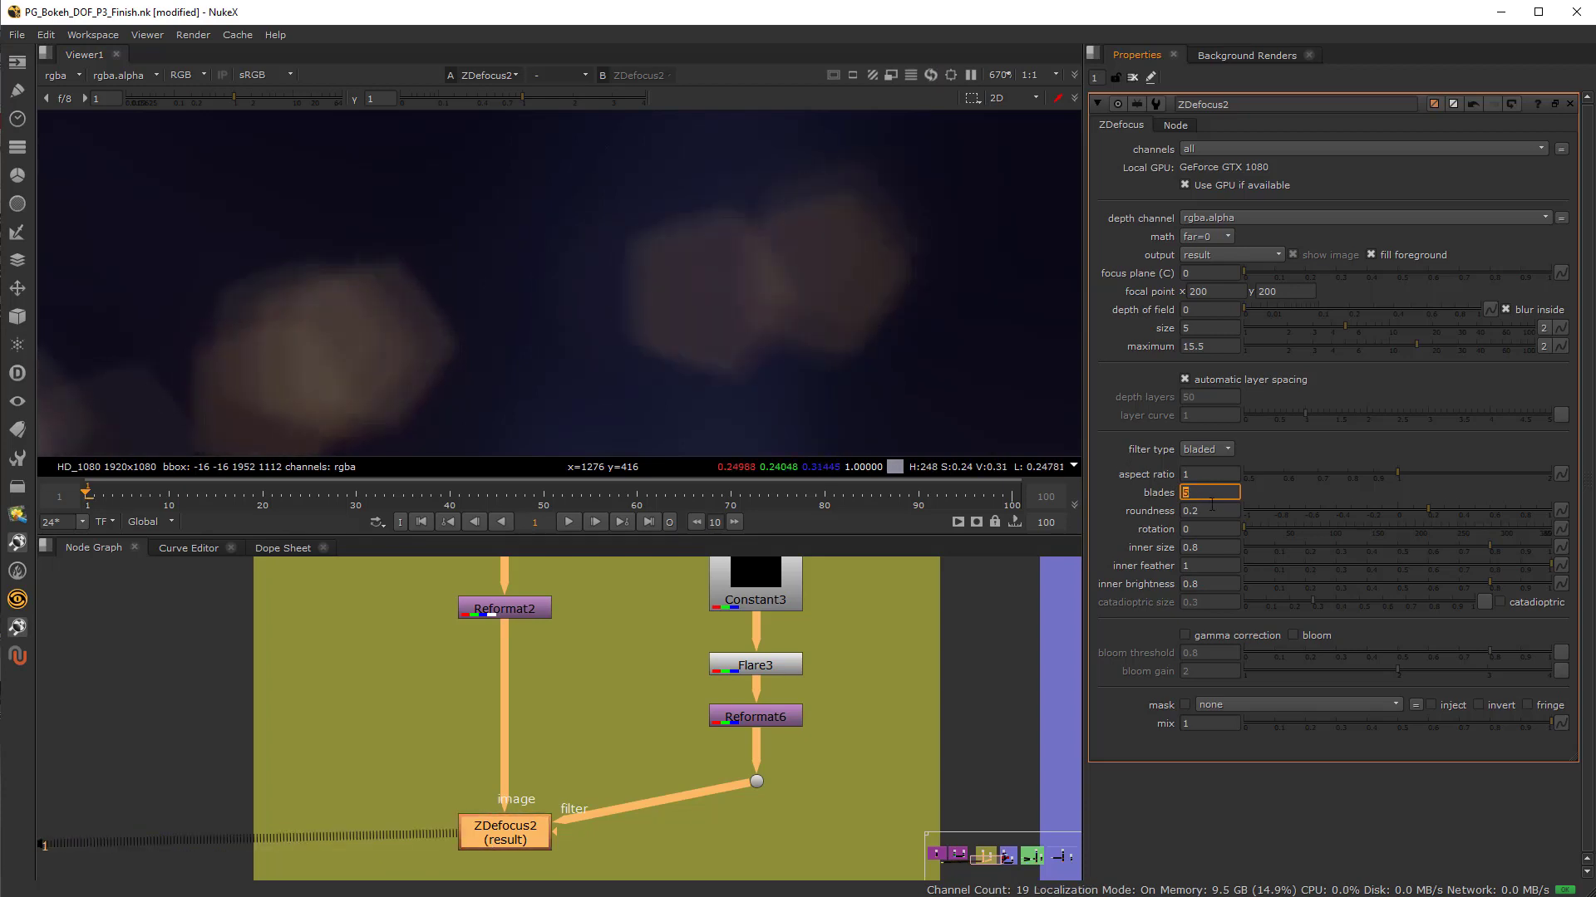
key(Up)
Try a slightly lower aspect ratio on the bladed filter and set it back to 1
click(1204, 477)
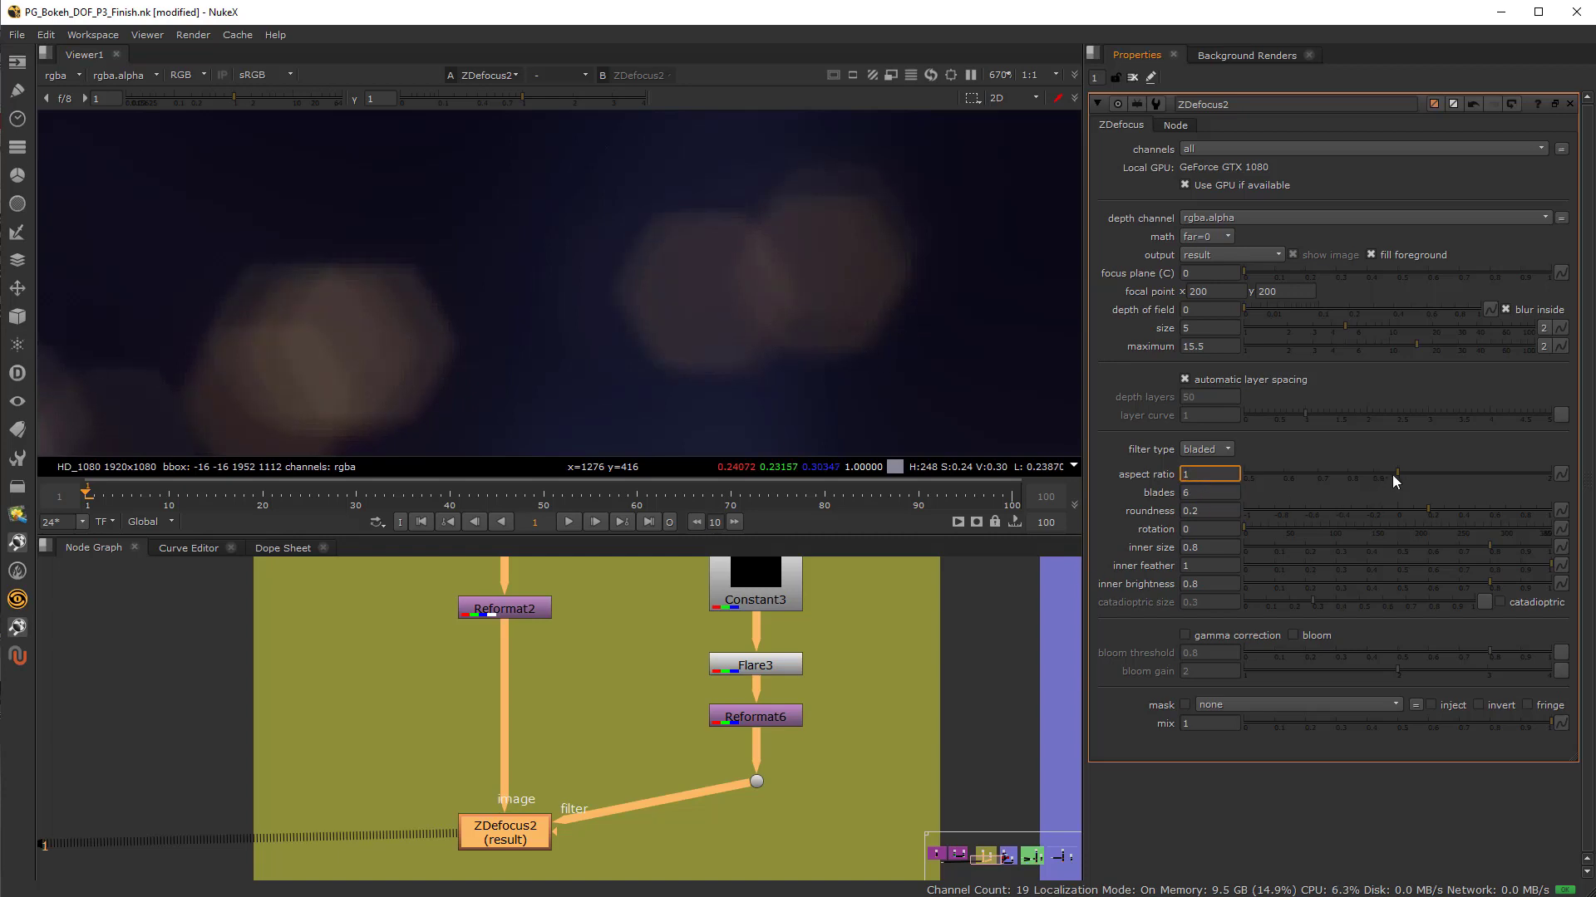
mouse_move(1393, 476)
mouse_down()
mouse_move(1353, 472)
mouse_move(1388, 482)
mouse_up()
double_click(1199, 474)
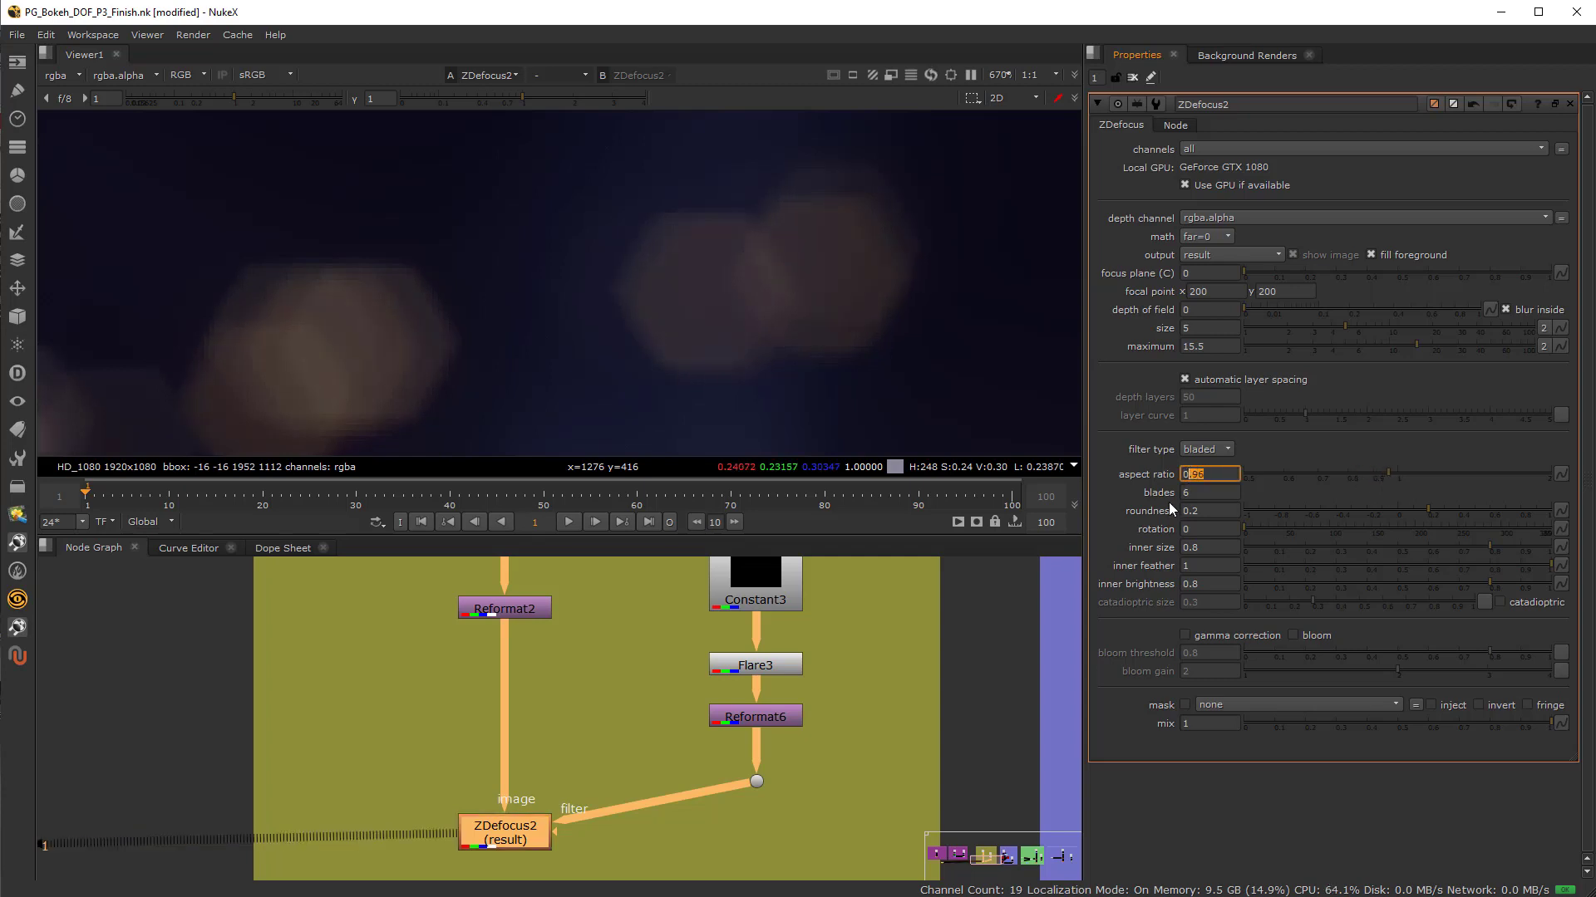
text(1)
key(Tab)
key(Tab)
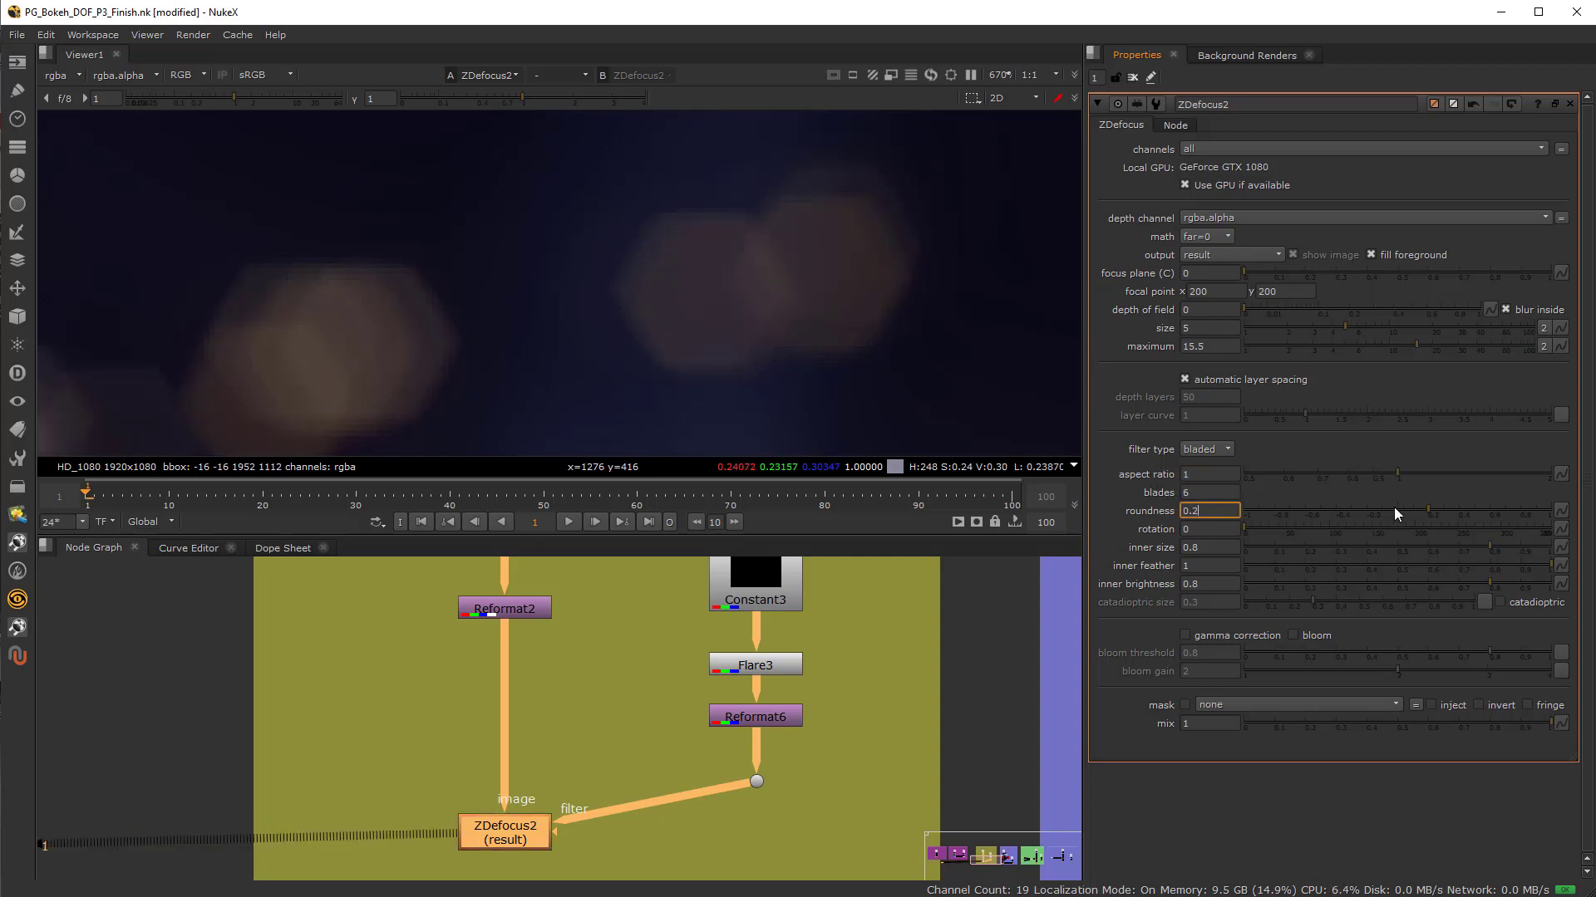
Set the bladed filter's roundness to 0.11, inner size to 0.815, inner feather to 1 and inner brightness to 0.98
mouse_move(1430, 508)
mouse_down()
mouse_move(1464, 511)
mouse_move(1417, 510)
mouse_up()
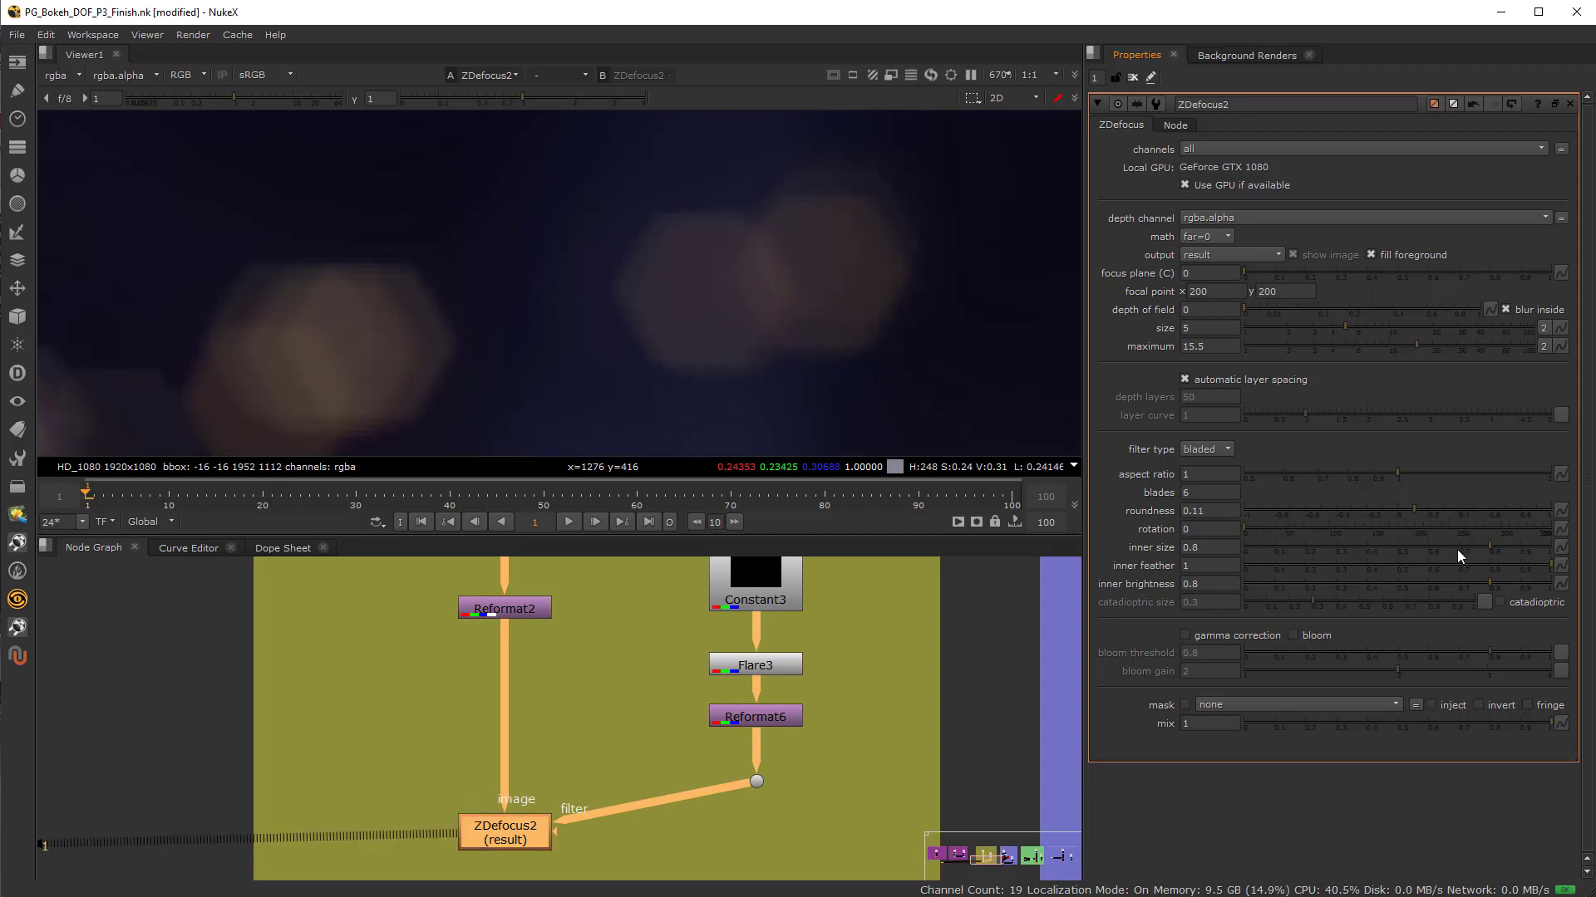
mouse_move(1489, 547)
mouse_down()
mouse_move(1571, 545)
mouse_move(1464, 538)
mouse_move(1494, 541)
mouse_up()
drag(1381, 564, 1230, 566)
click(1551, 569)
drag(1480, 581, 1544, 602)
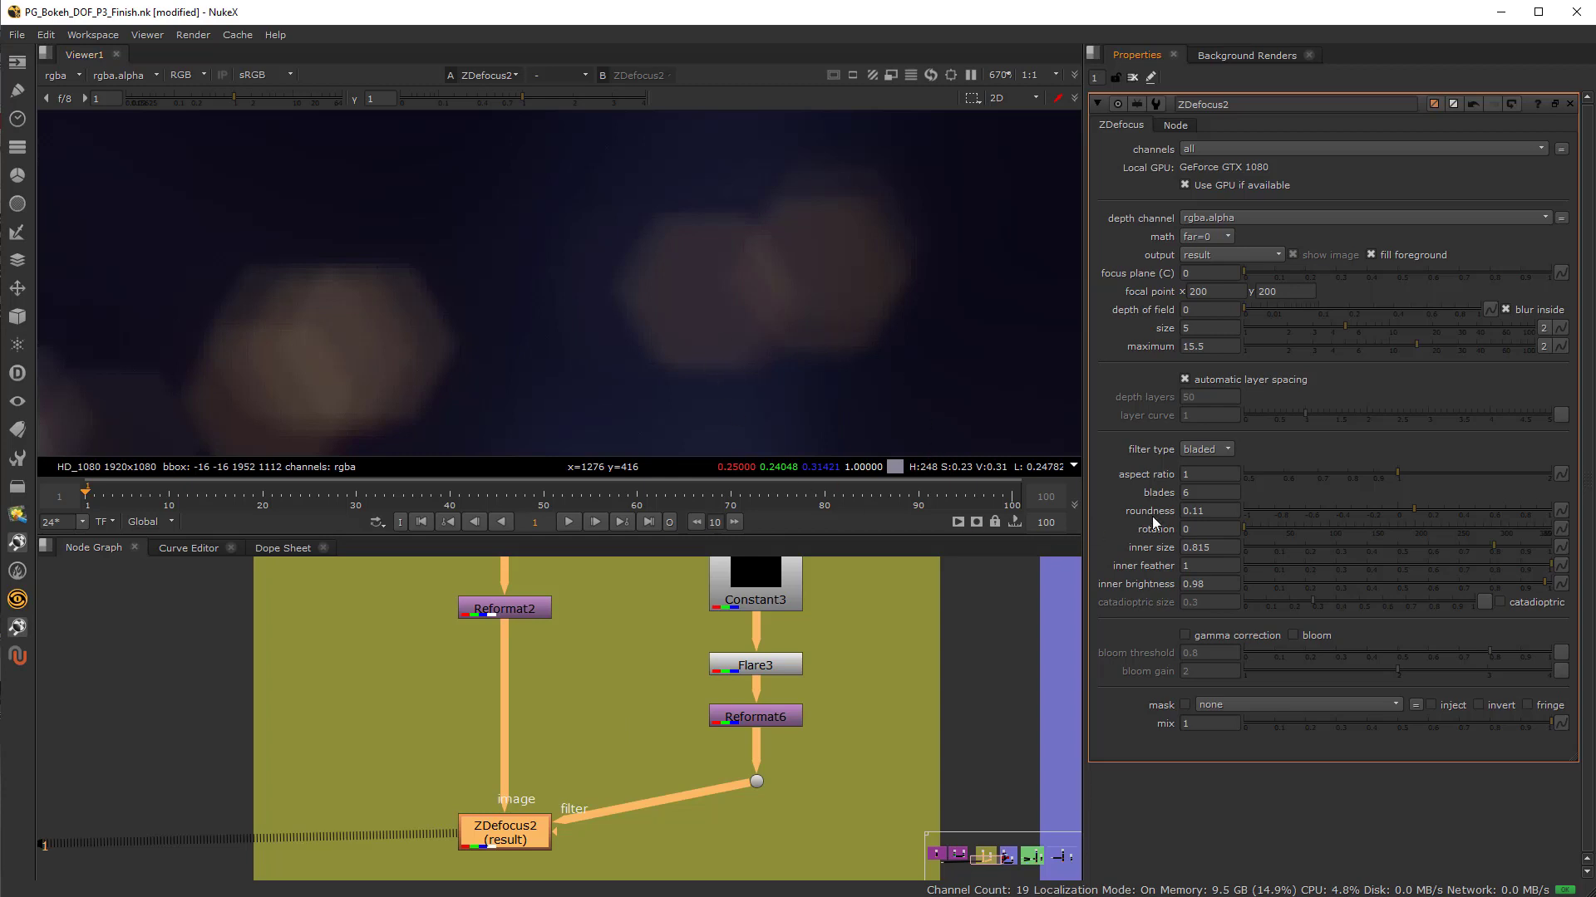
Try the disc filter on ZDefocus2 with varied filter shape and aspect ratio values, and set the filter type back to image
click(1219, 452)
click(1233, 433)
click(1227, 450)
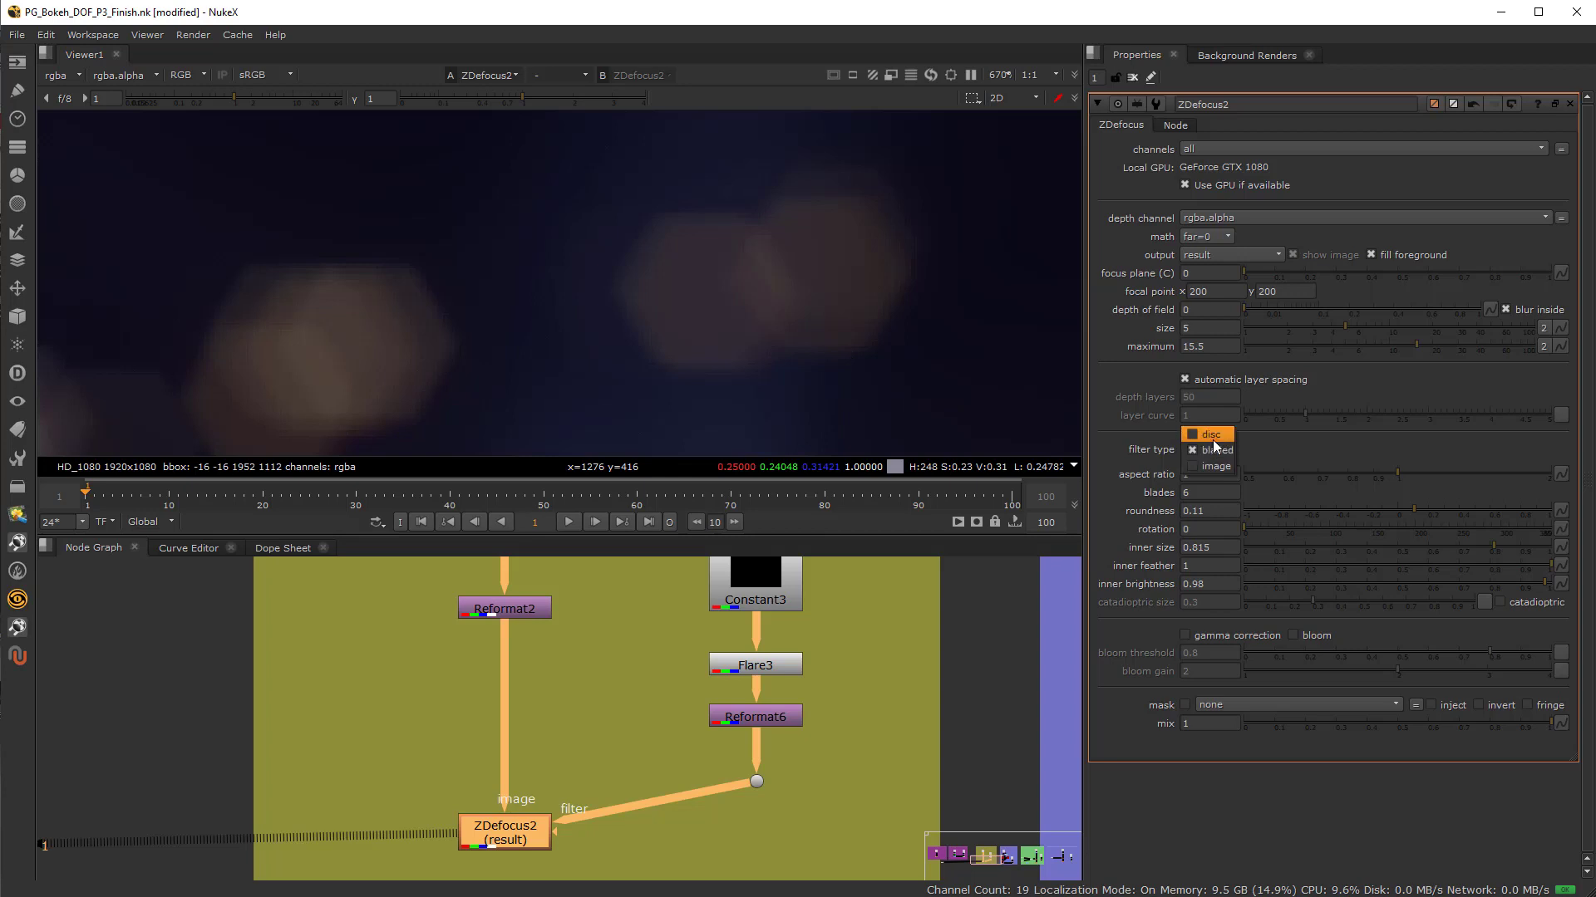
click(1210, 434)
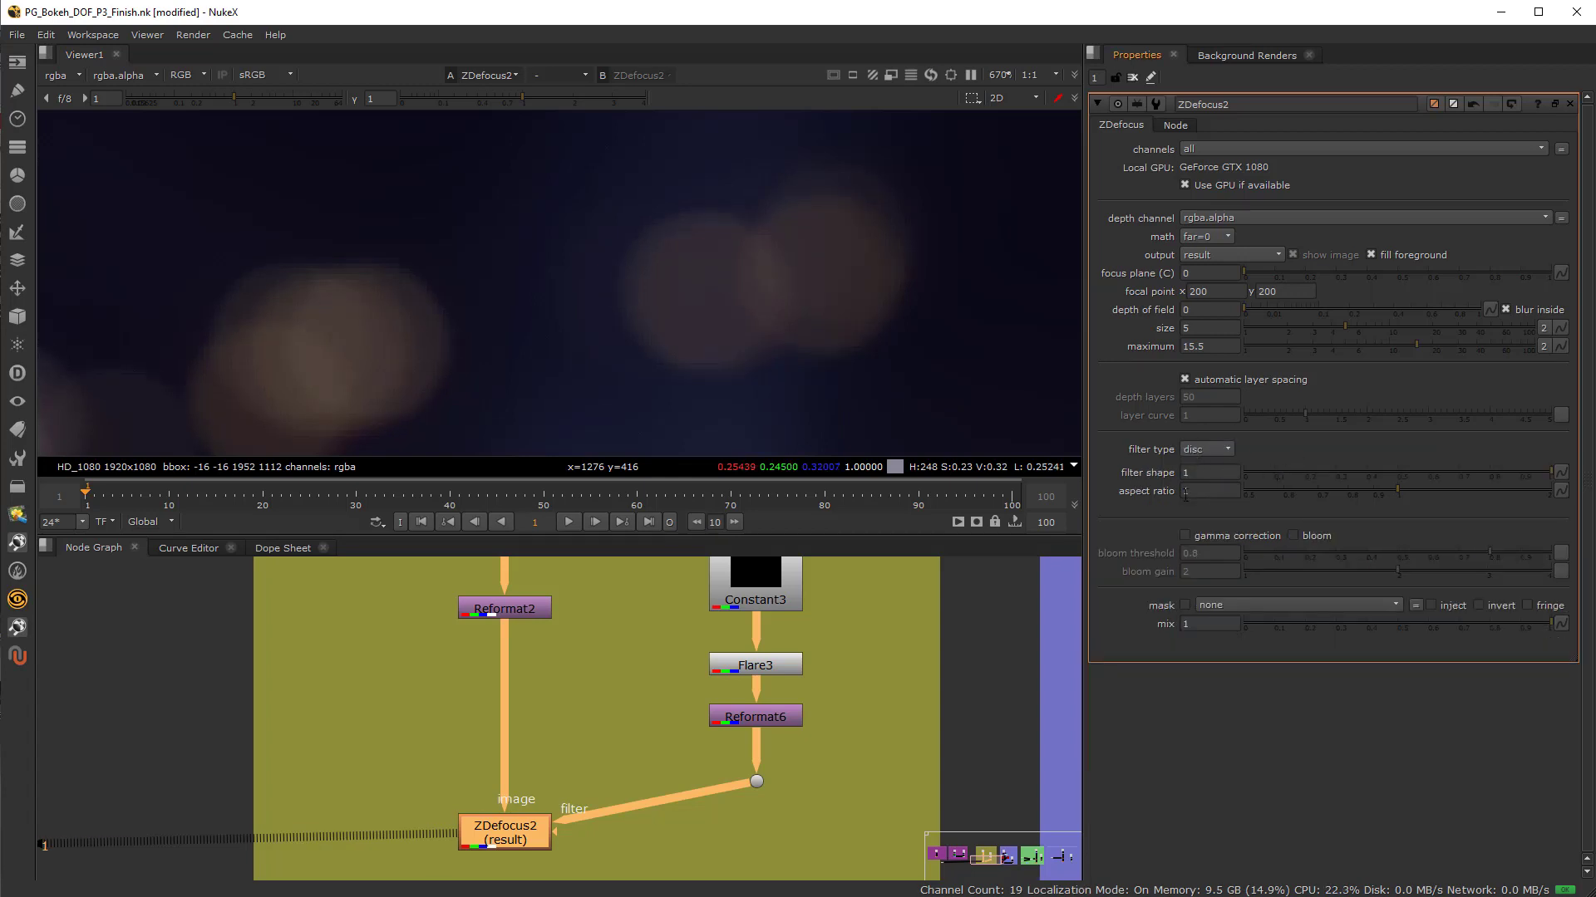
drag(1399, 494, 1372, 472)
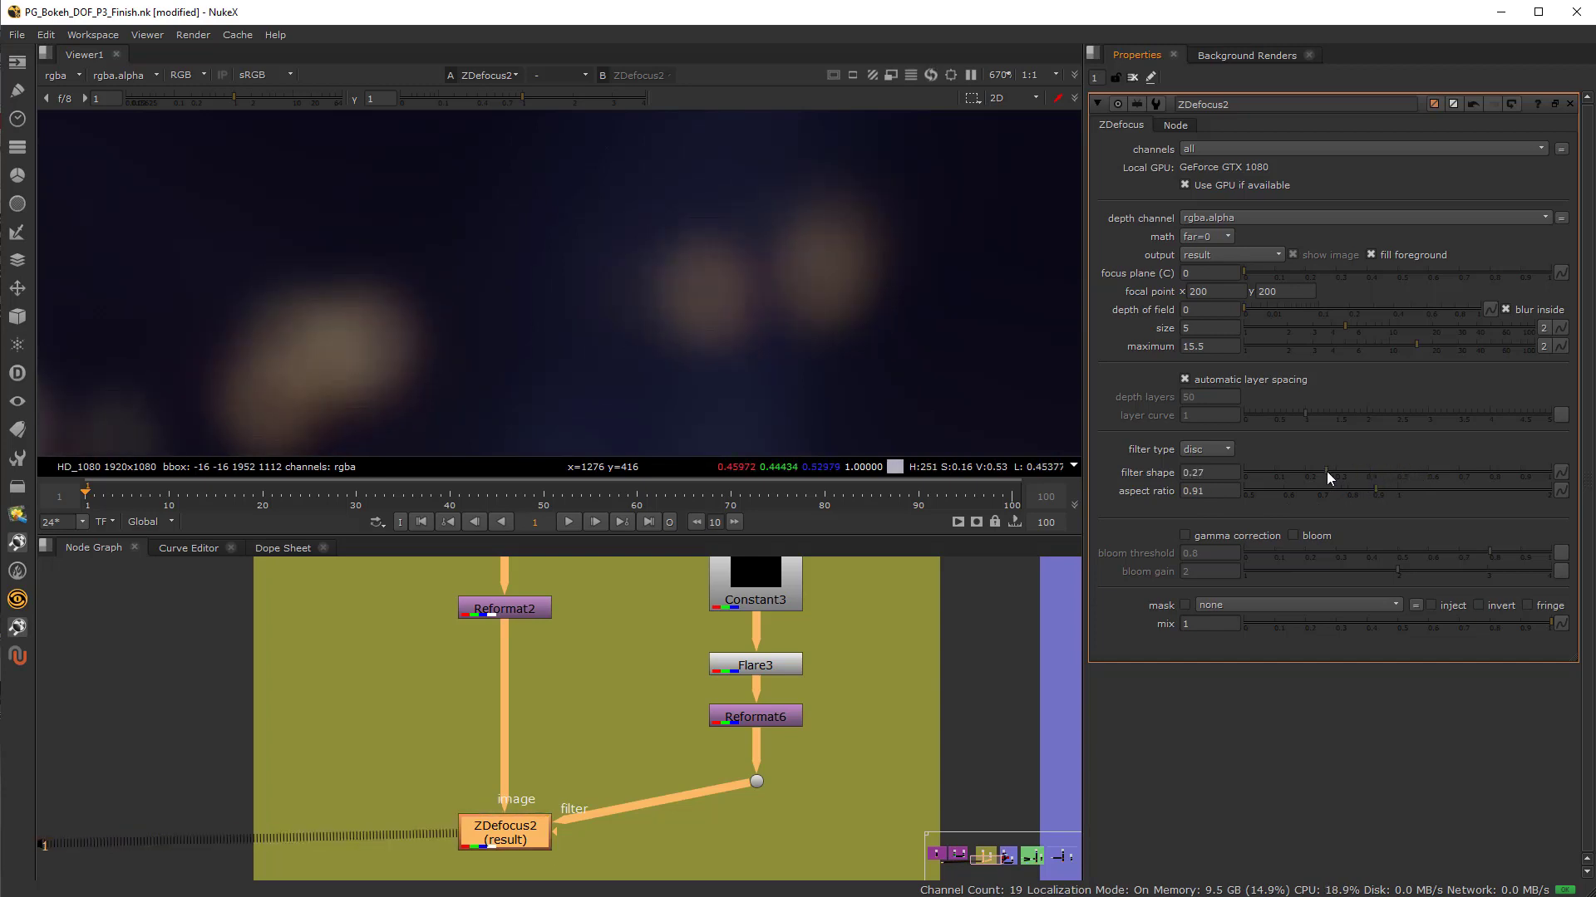
drag(1326, 471, 1562, 494)
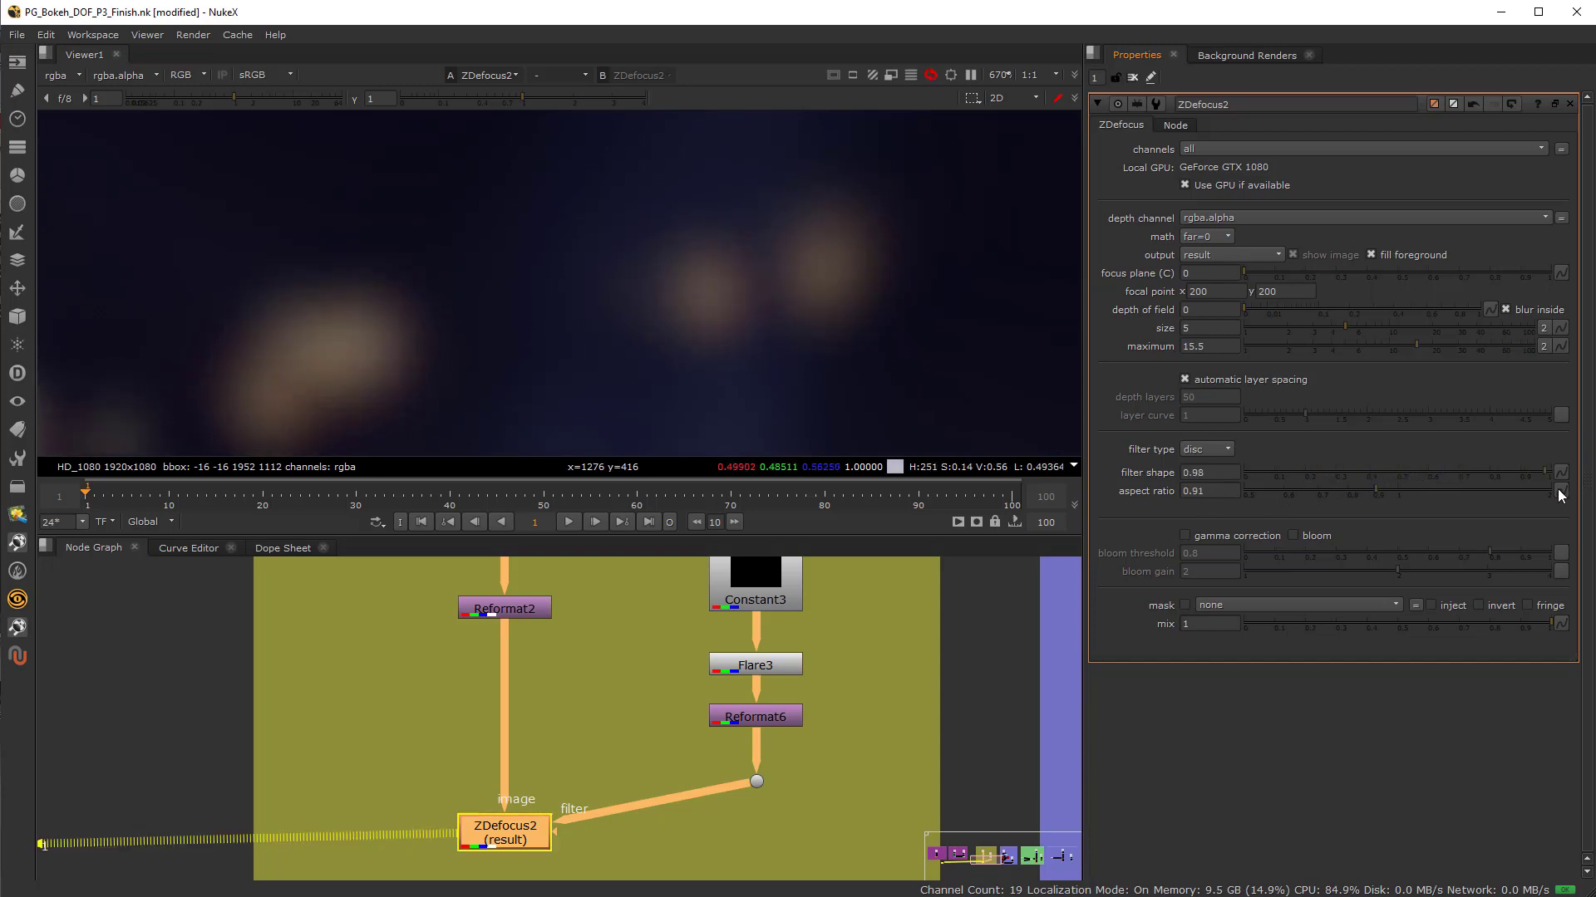
drag(1379, 491, 1390, 492)
click(1204, 450)
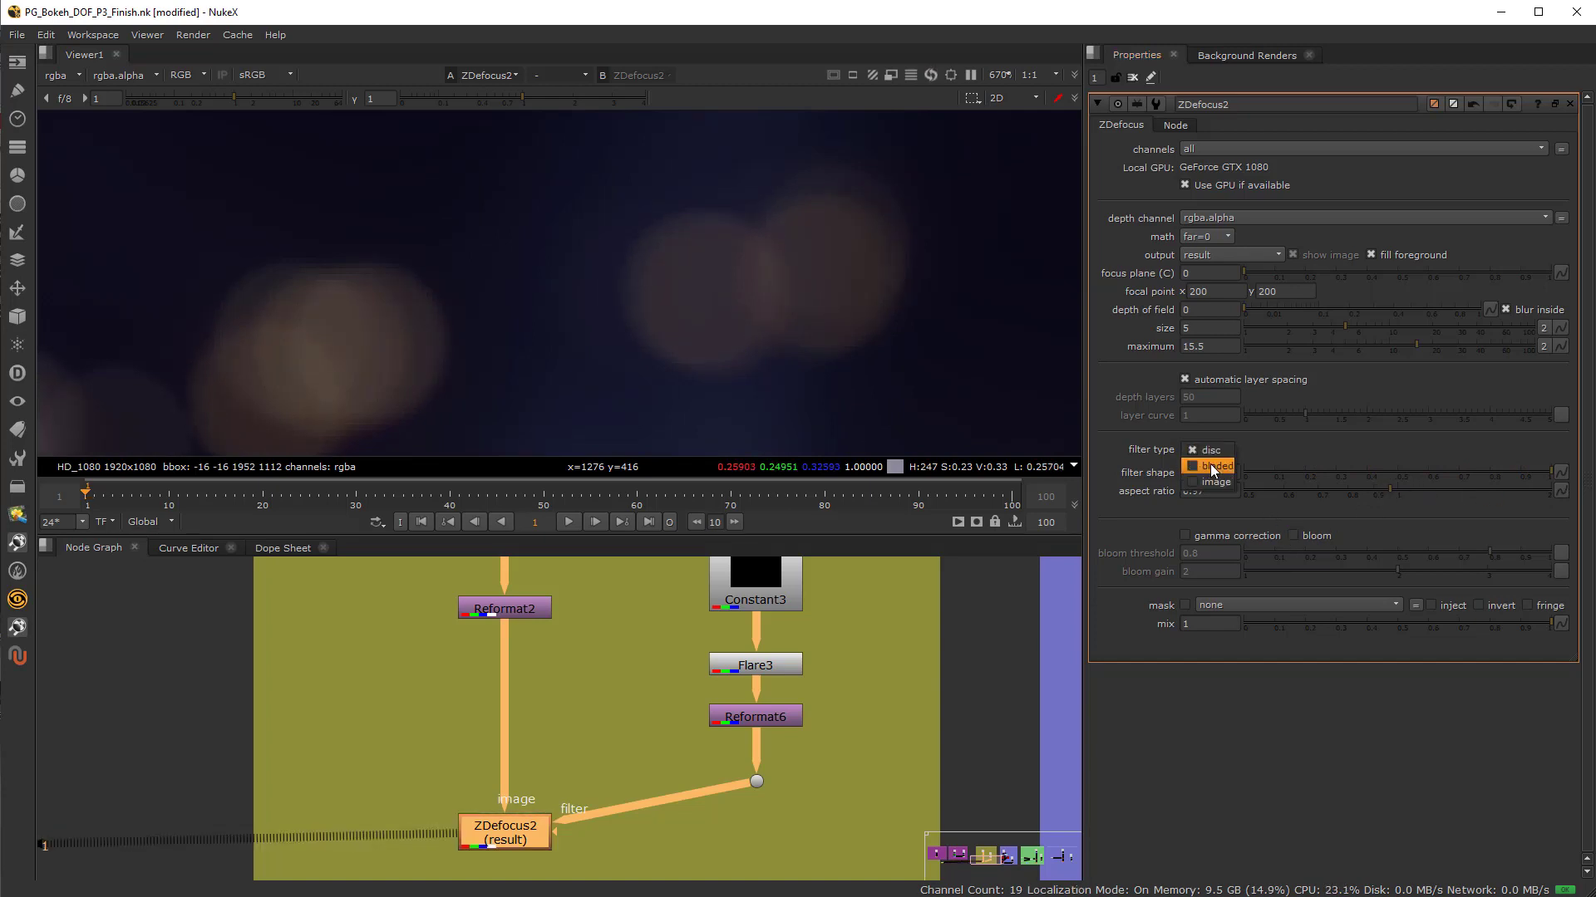
click(1214, 481)
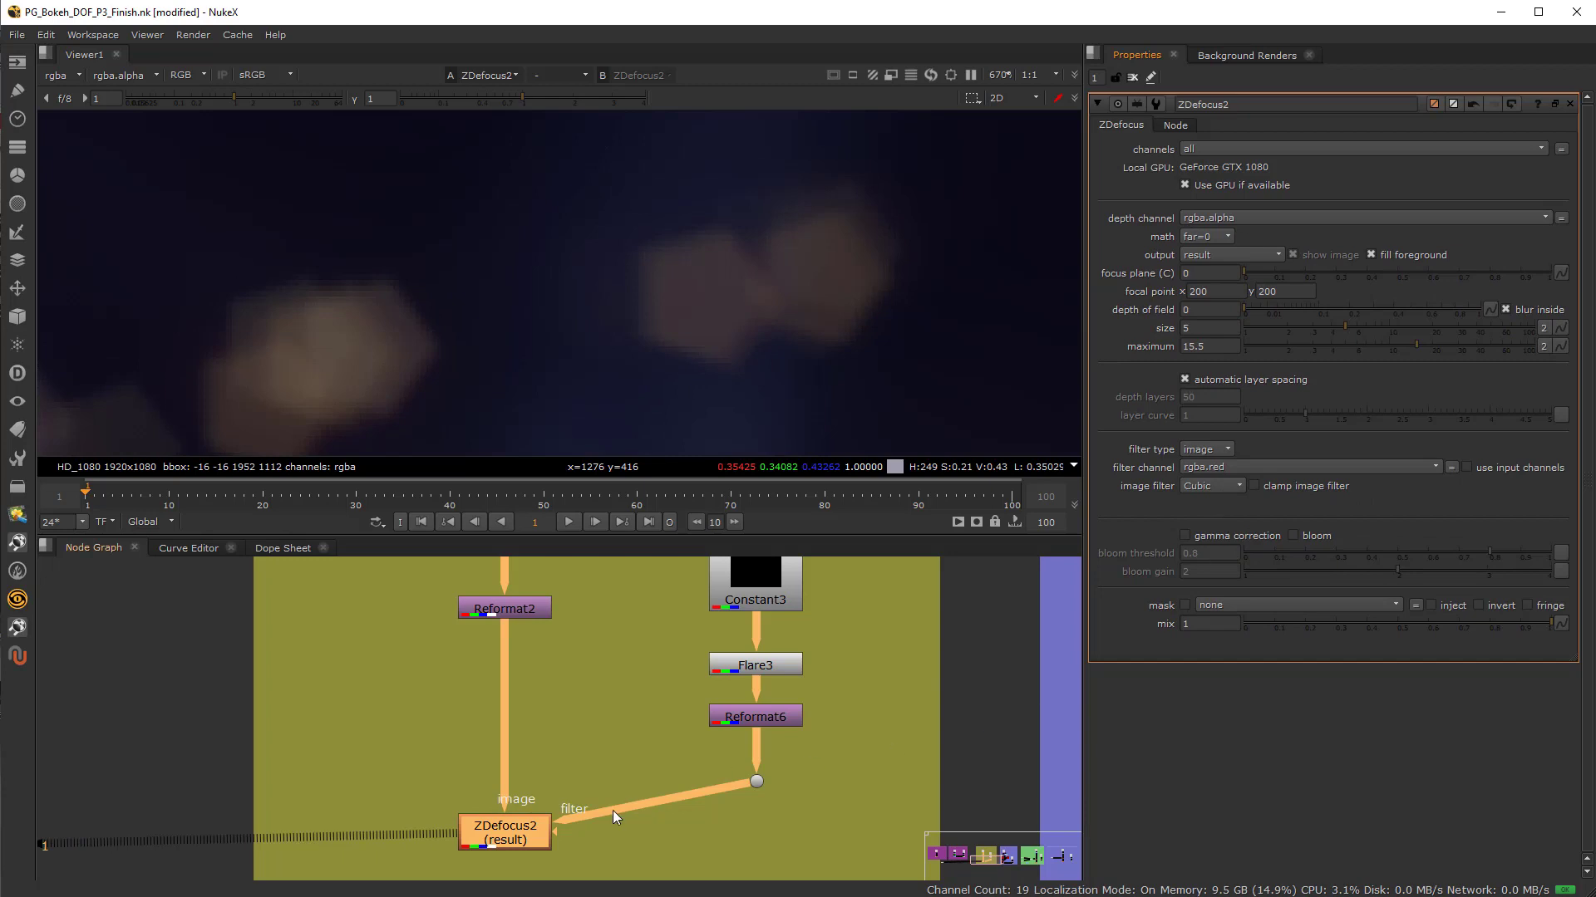
Show the whole Reformat6 filter shape in the viewer and open the Flare3 node's properties
scroll(613, 817, up, 3)
scroll(642, 740, down, 6)
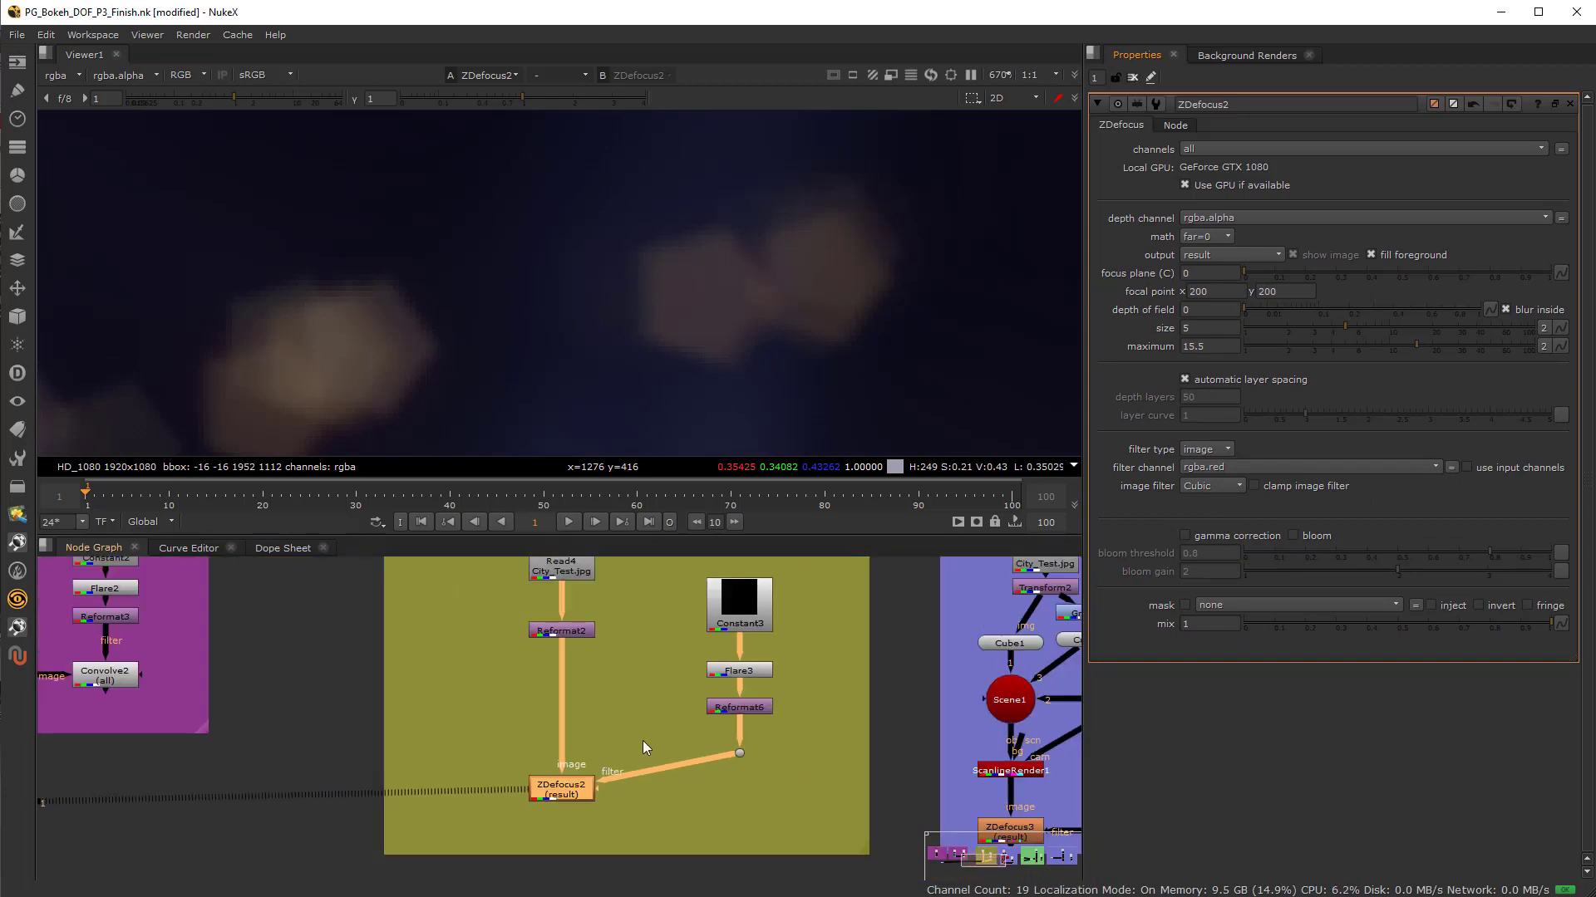
scroll(713, 721, up, 1)
click(731, 755)
key(1)
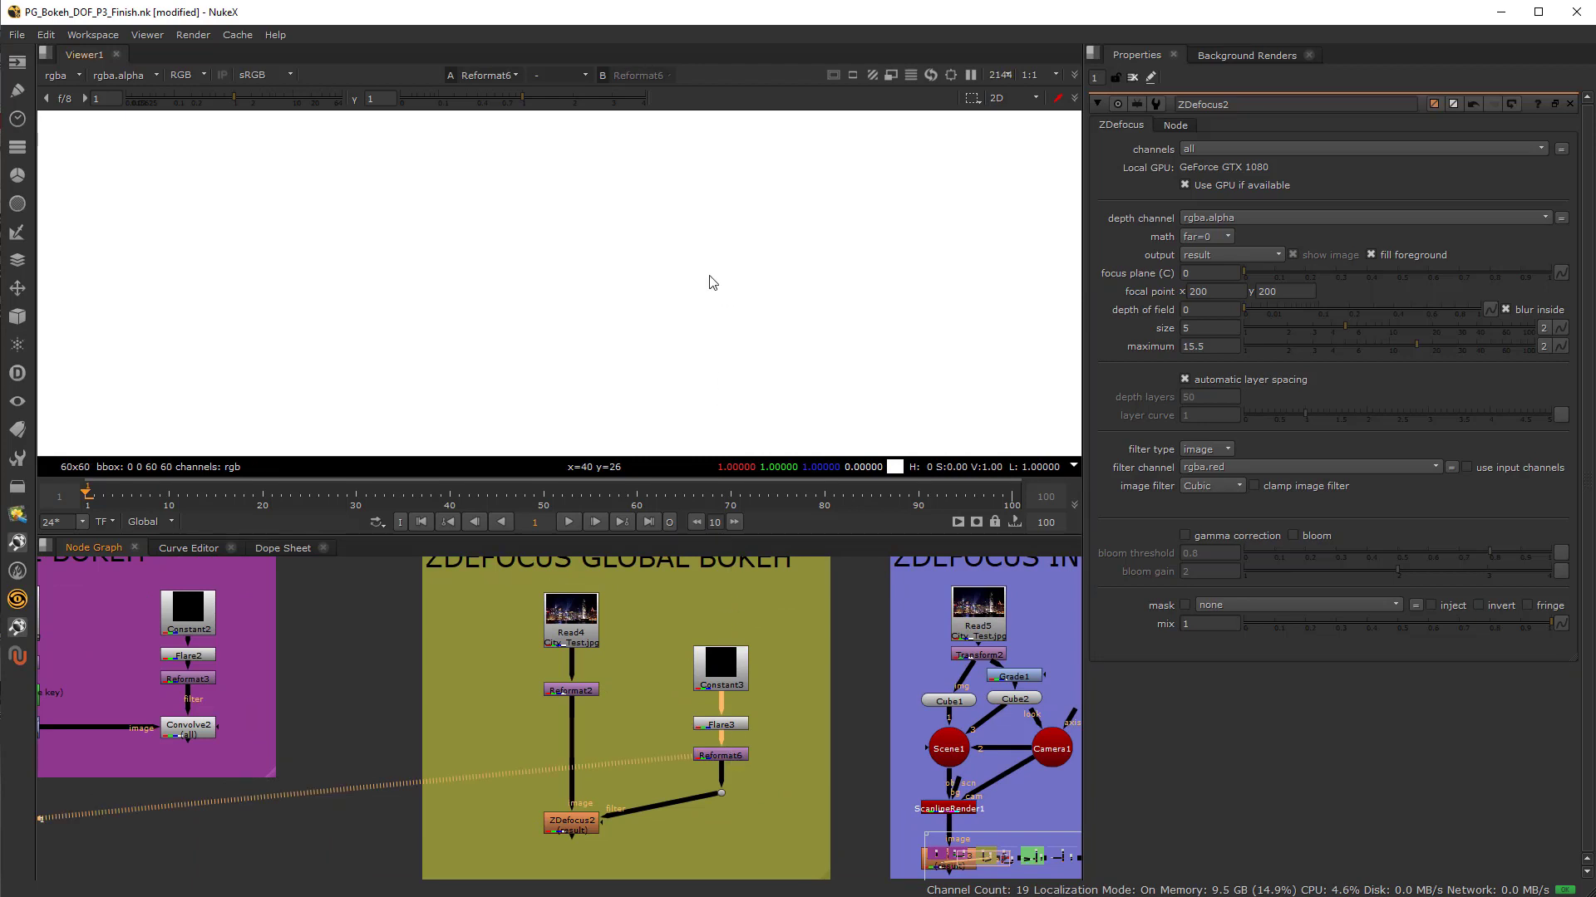
scroll(705, 295, down, 5)
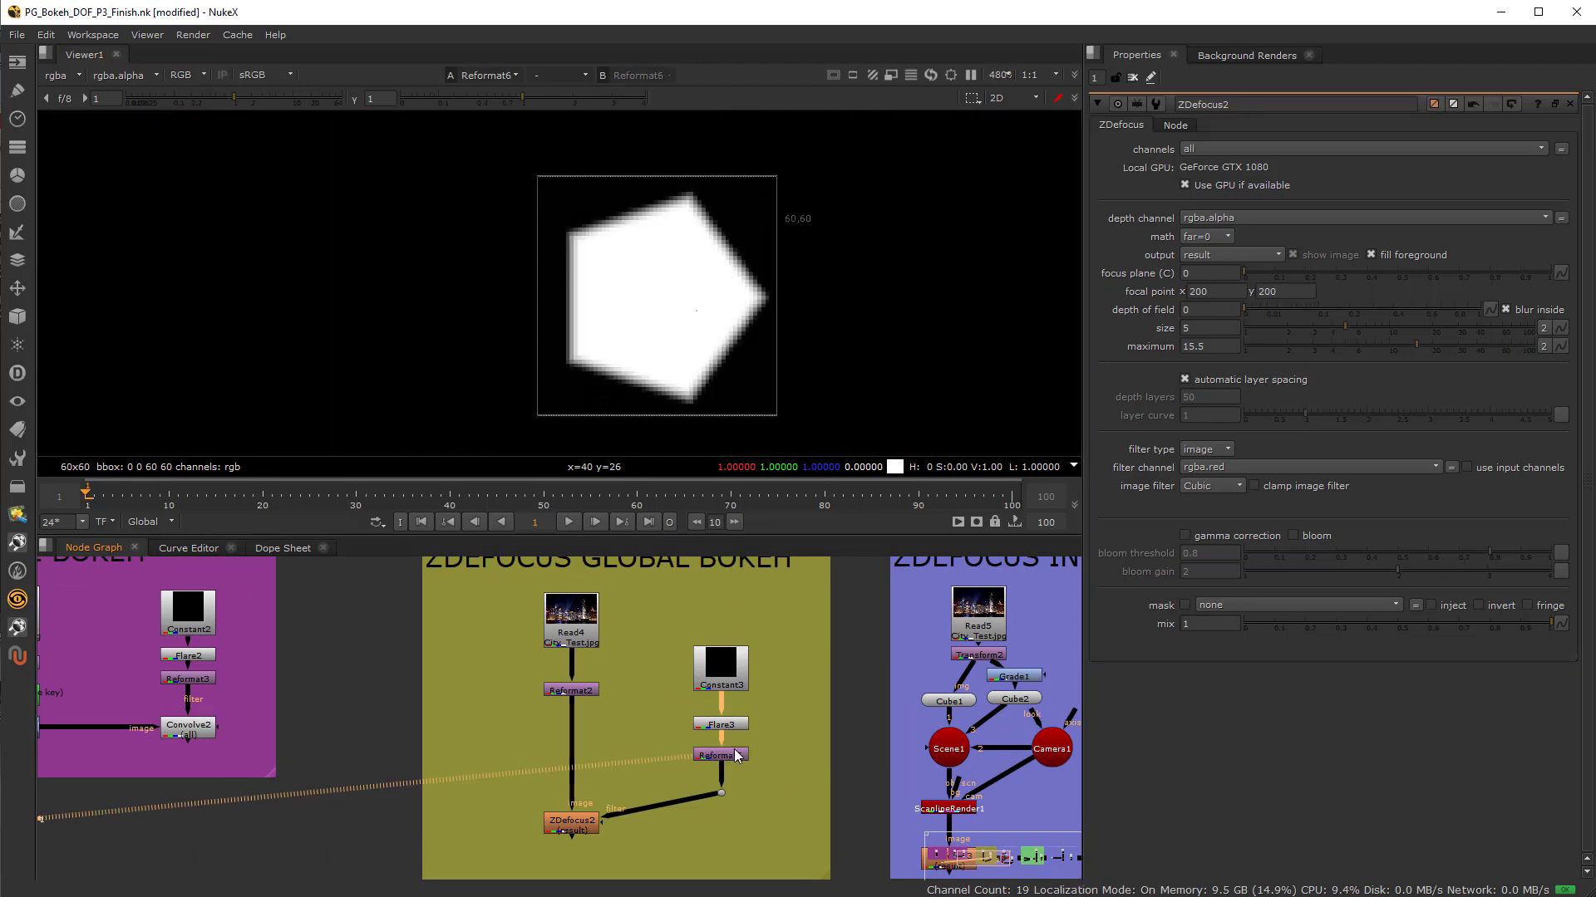
scroll(721, 746, up, 2)
double_click(721, 711)
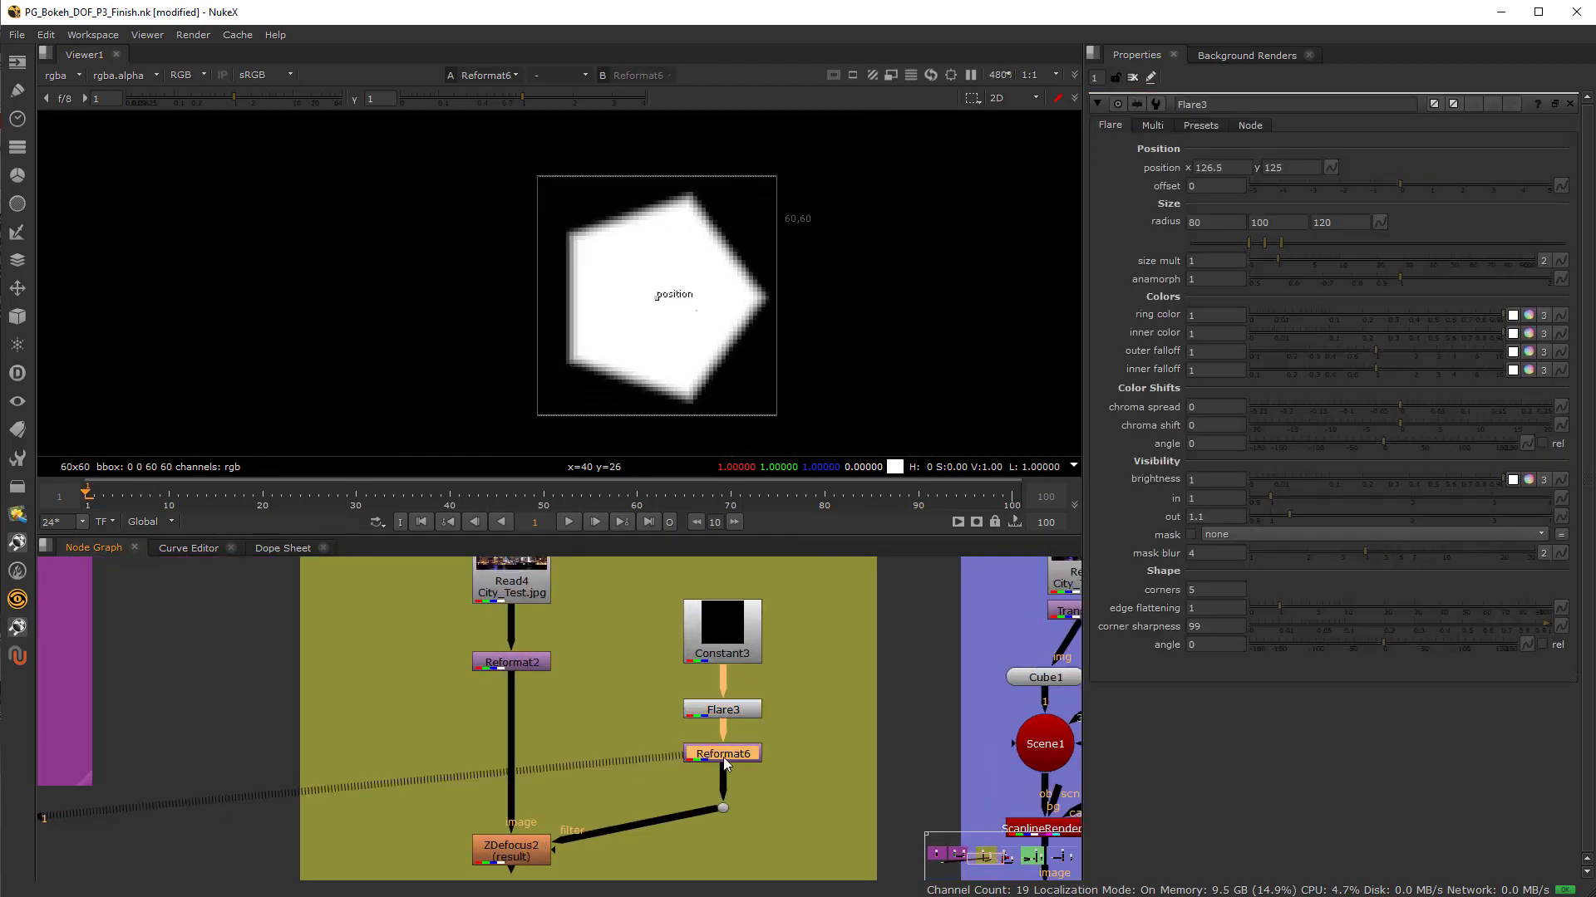
Inspect the ZDefocus2 bokeh up close and undo a trial change to Flare3's inner color
click(511, 849)
key(1)
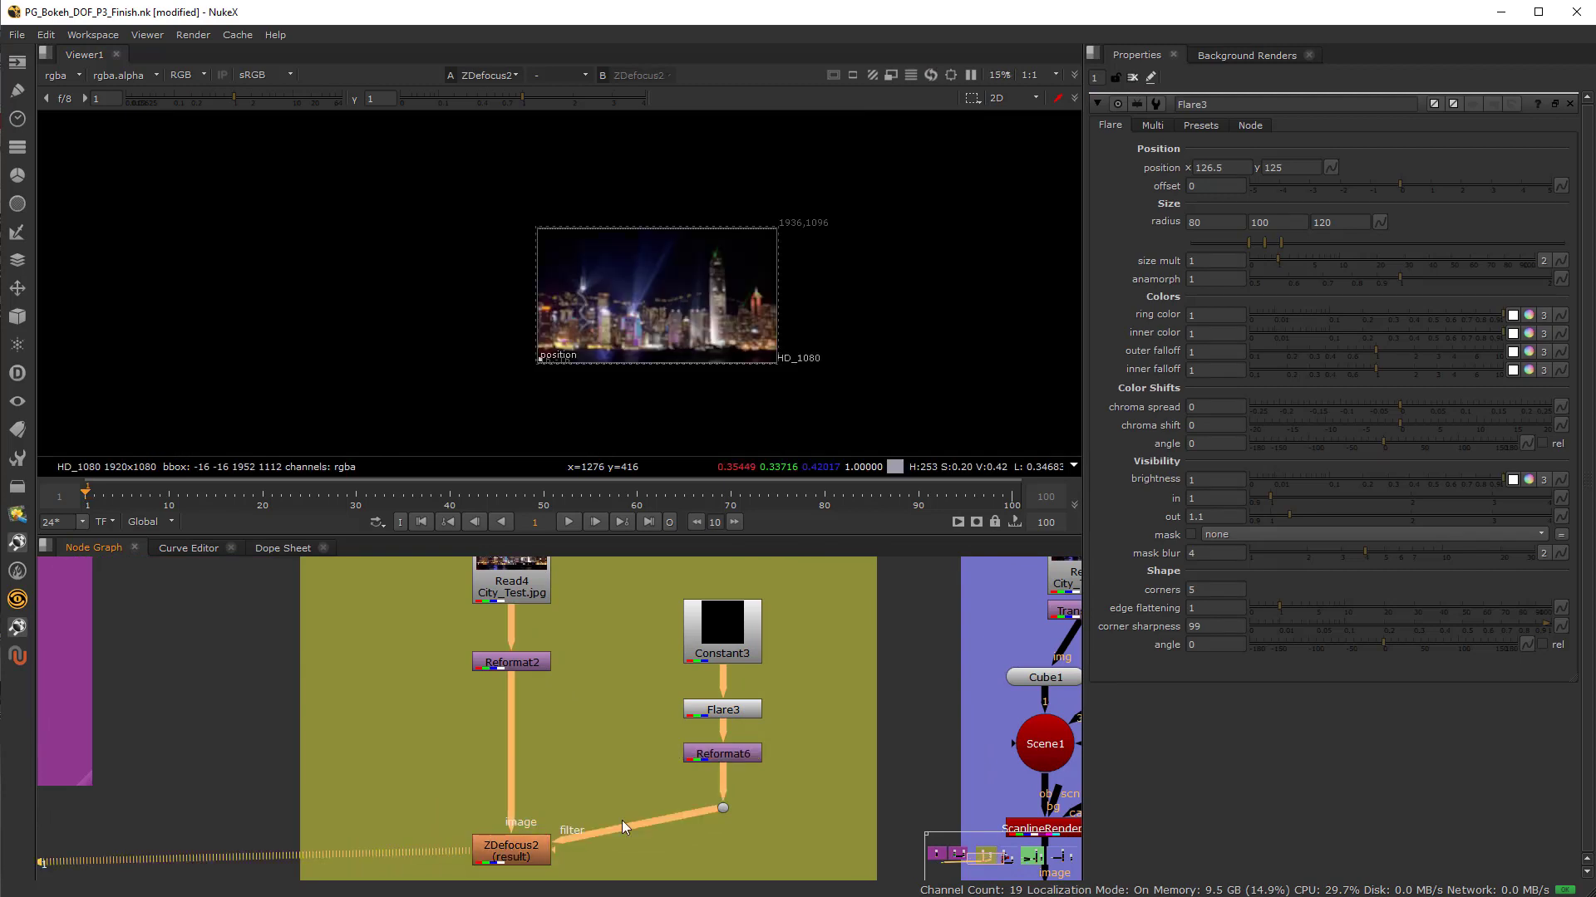
click(738, 710)
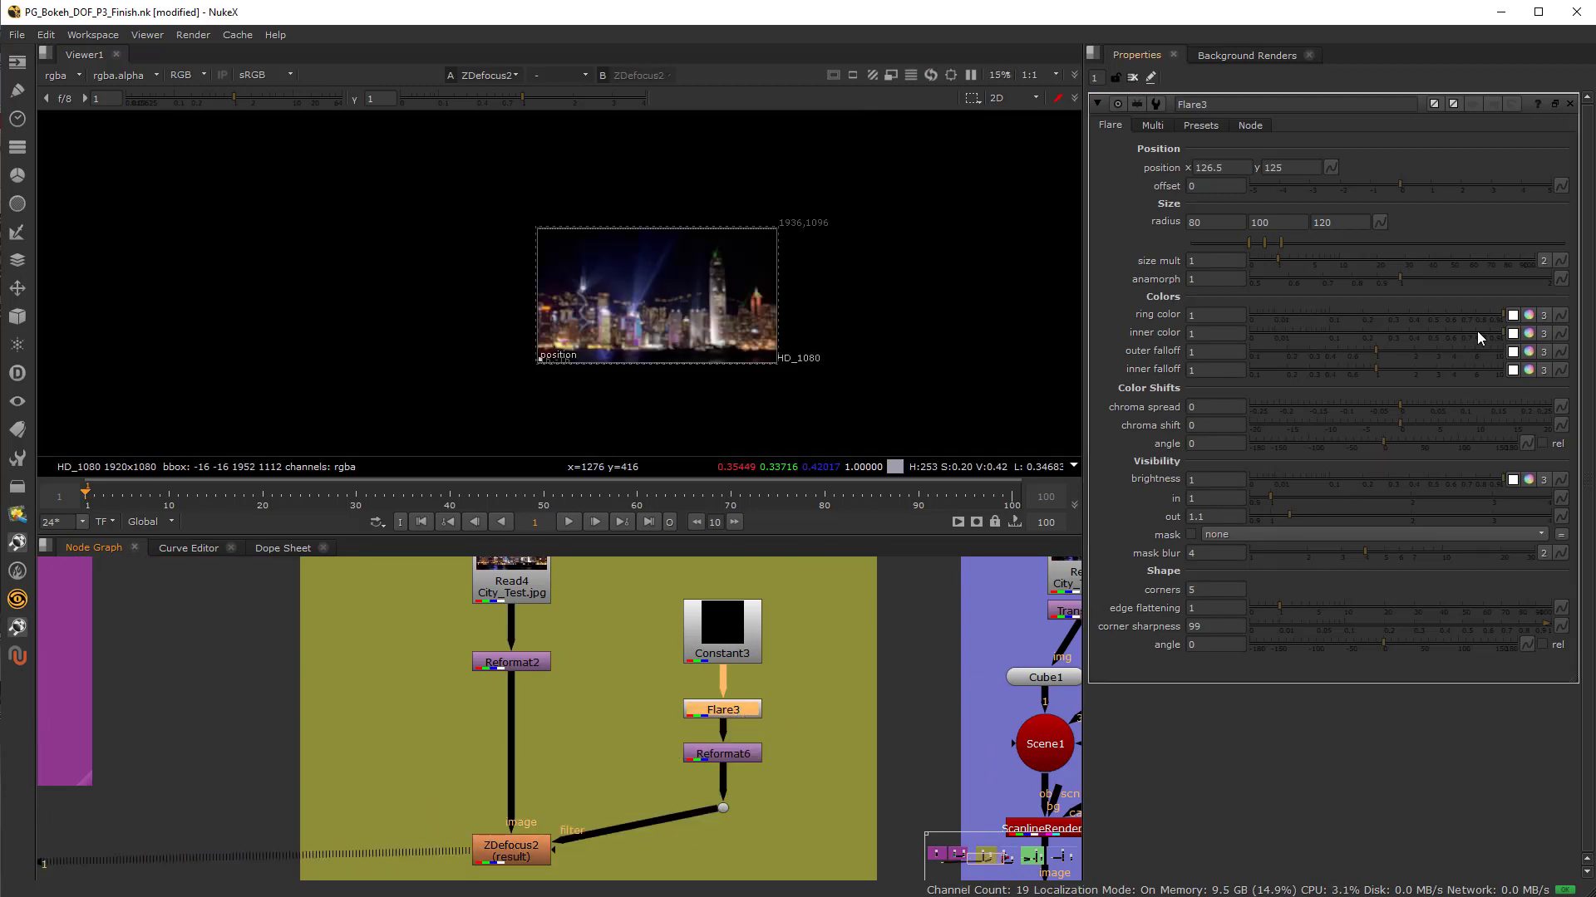
scroll(708, 291, up, 10)
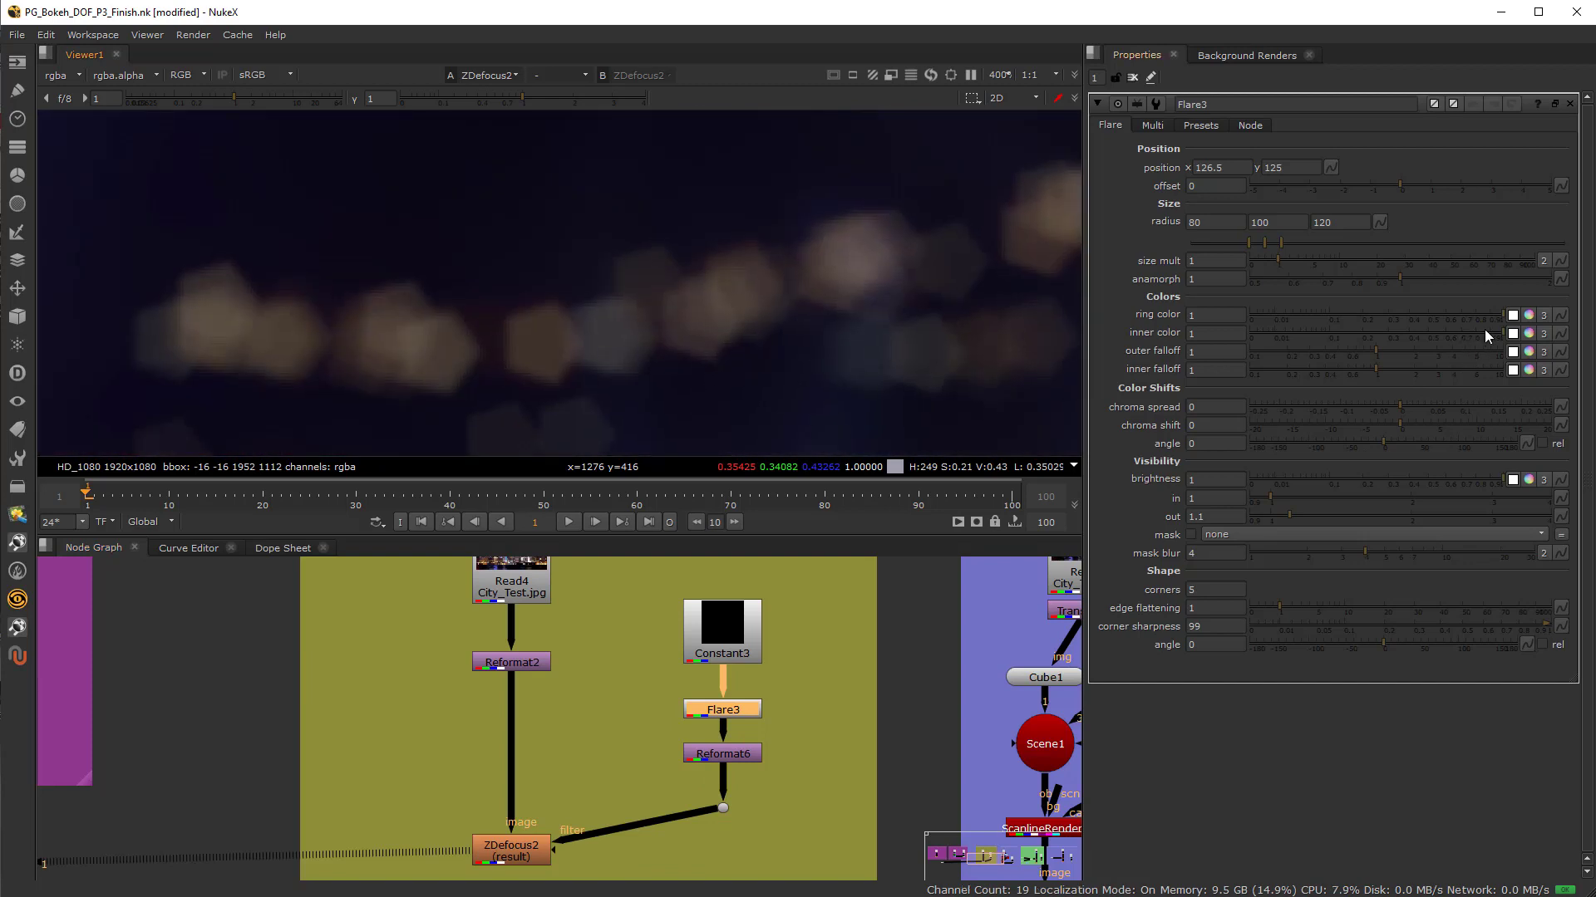
click(1439, 331)
key(ctrl+z)
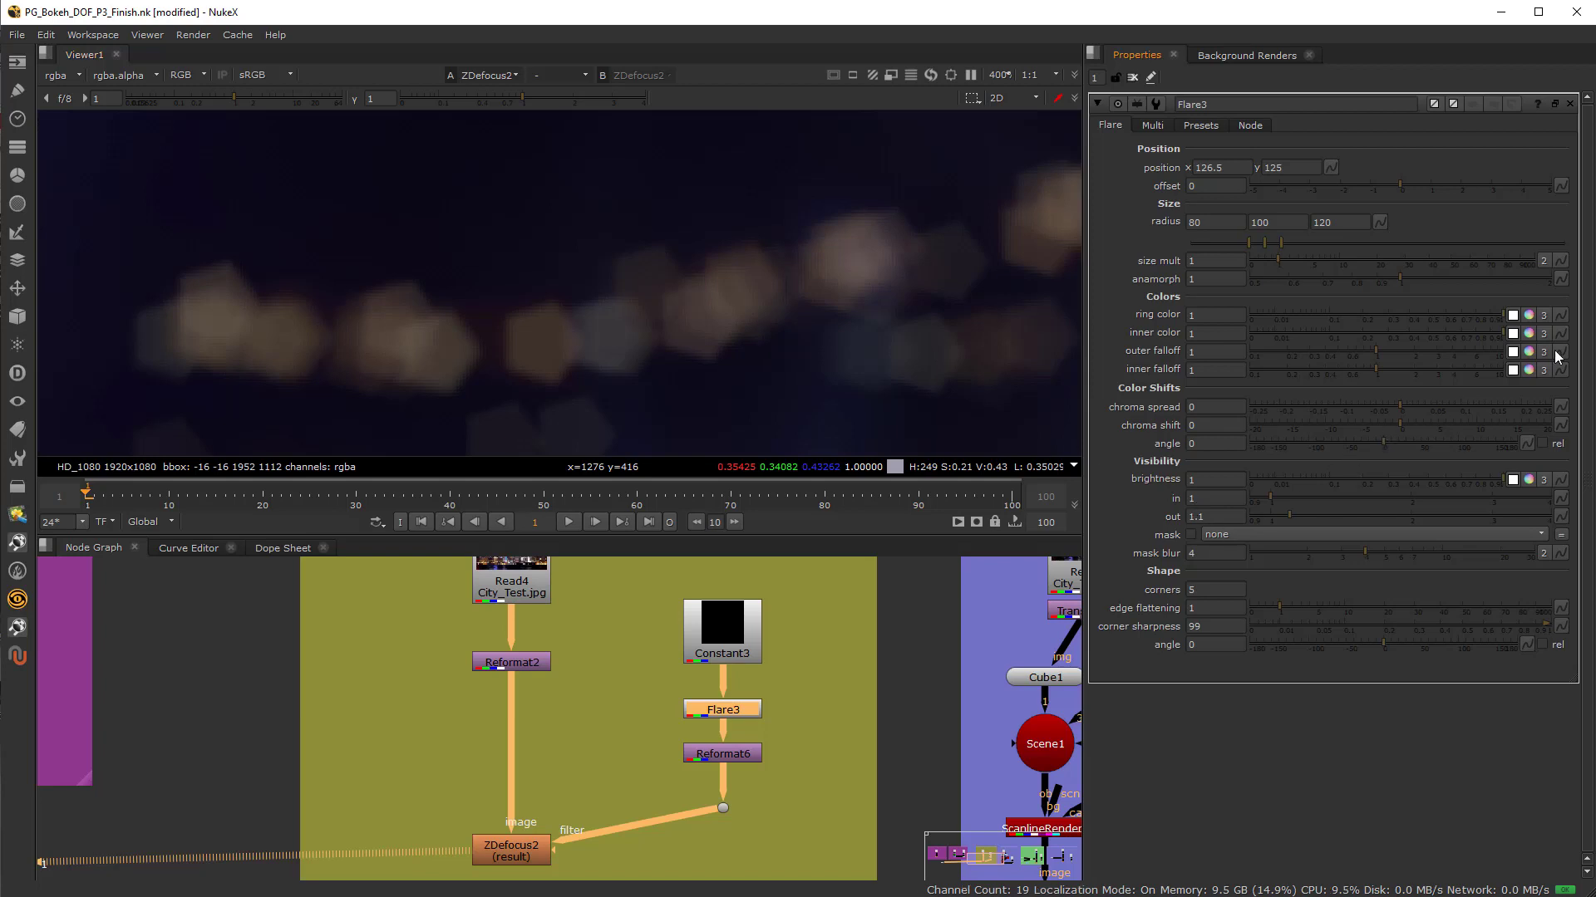
Examine the Reformat6 filter shape, and display ZDefocus2 with its properties open
click(723, 755)
key(1)
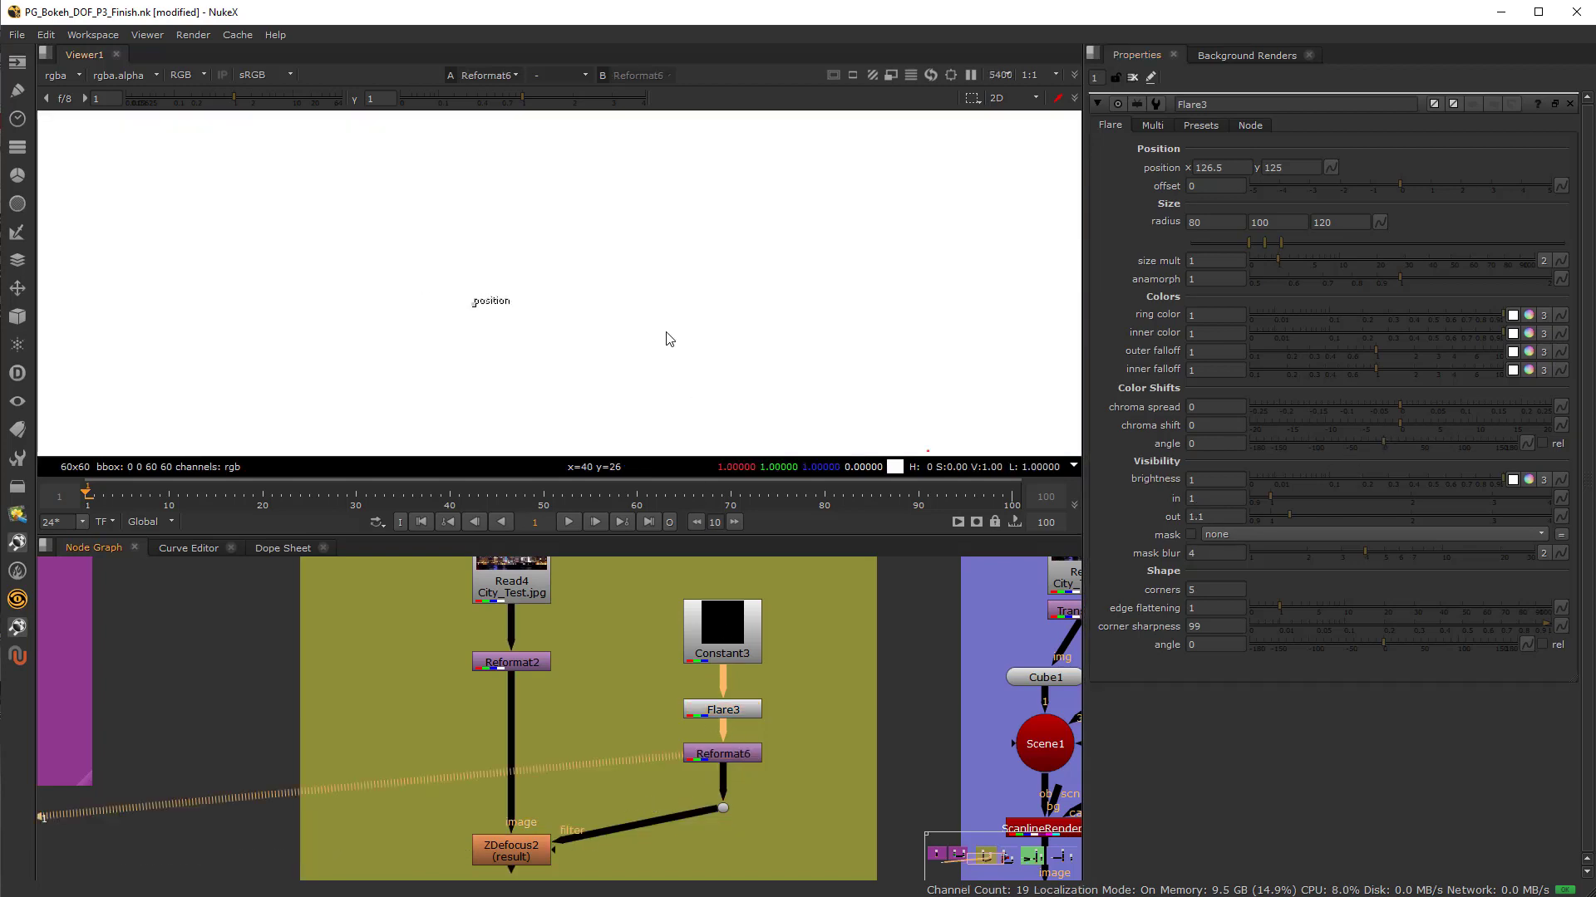
scroll(666, 352, up, 5)
double_click(511, 854)
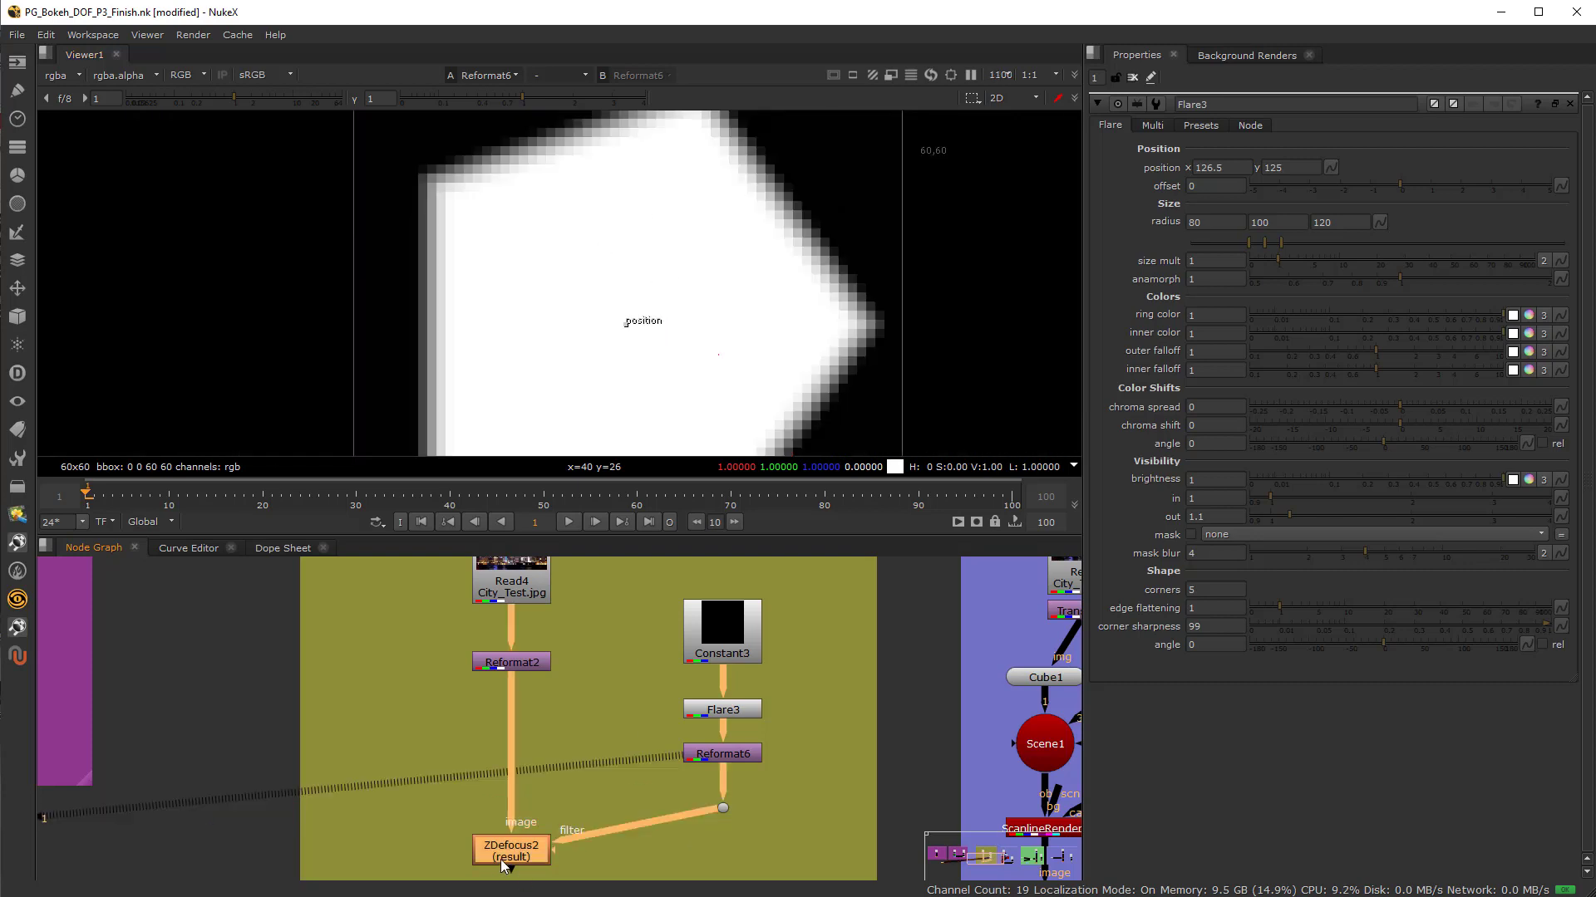
key(1)
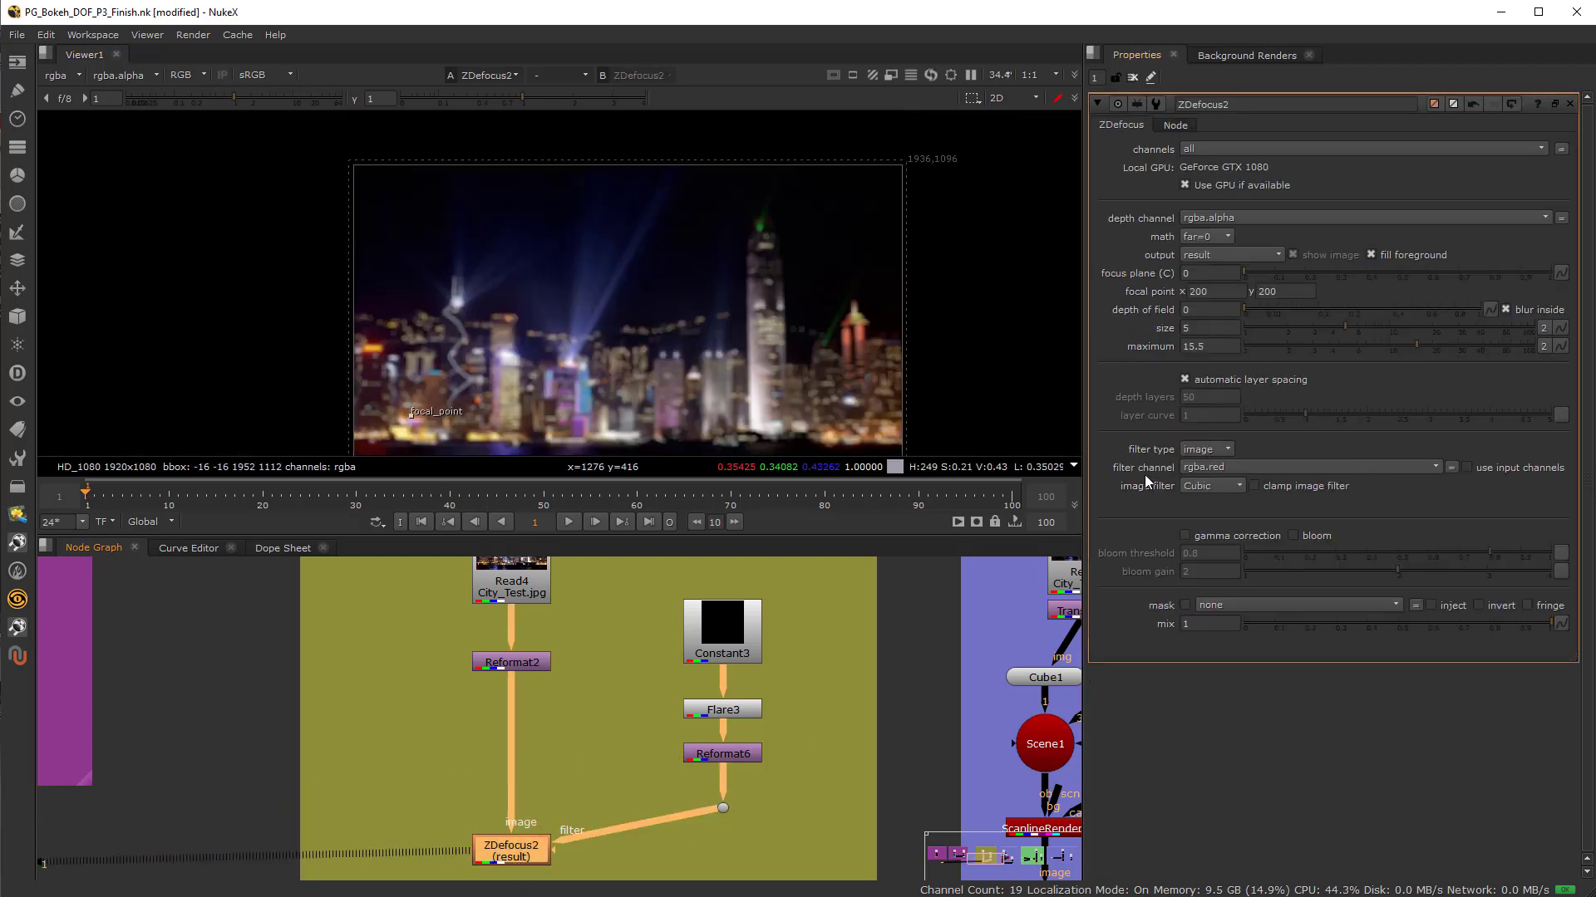
Try the filter channel of ZDefocus2 at none and set it back to rgba.red
click(1230, 467)
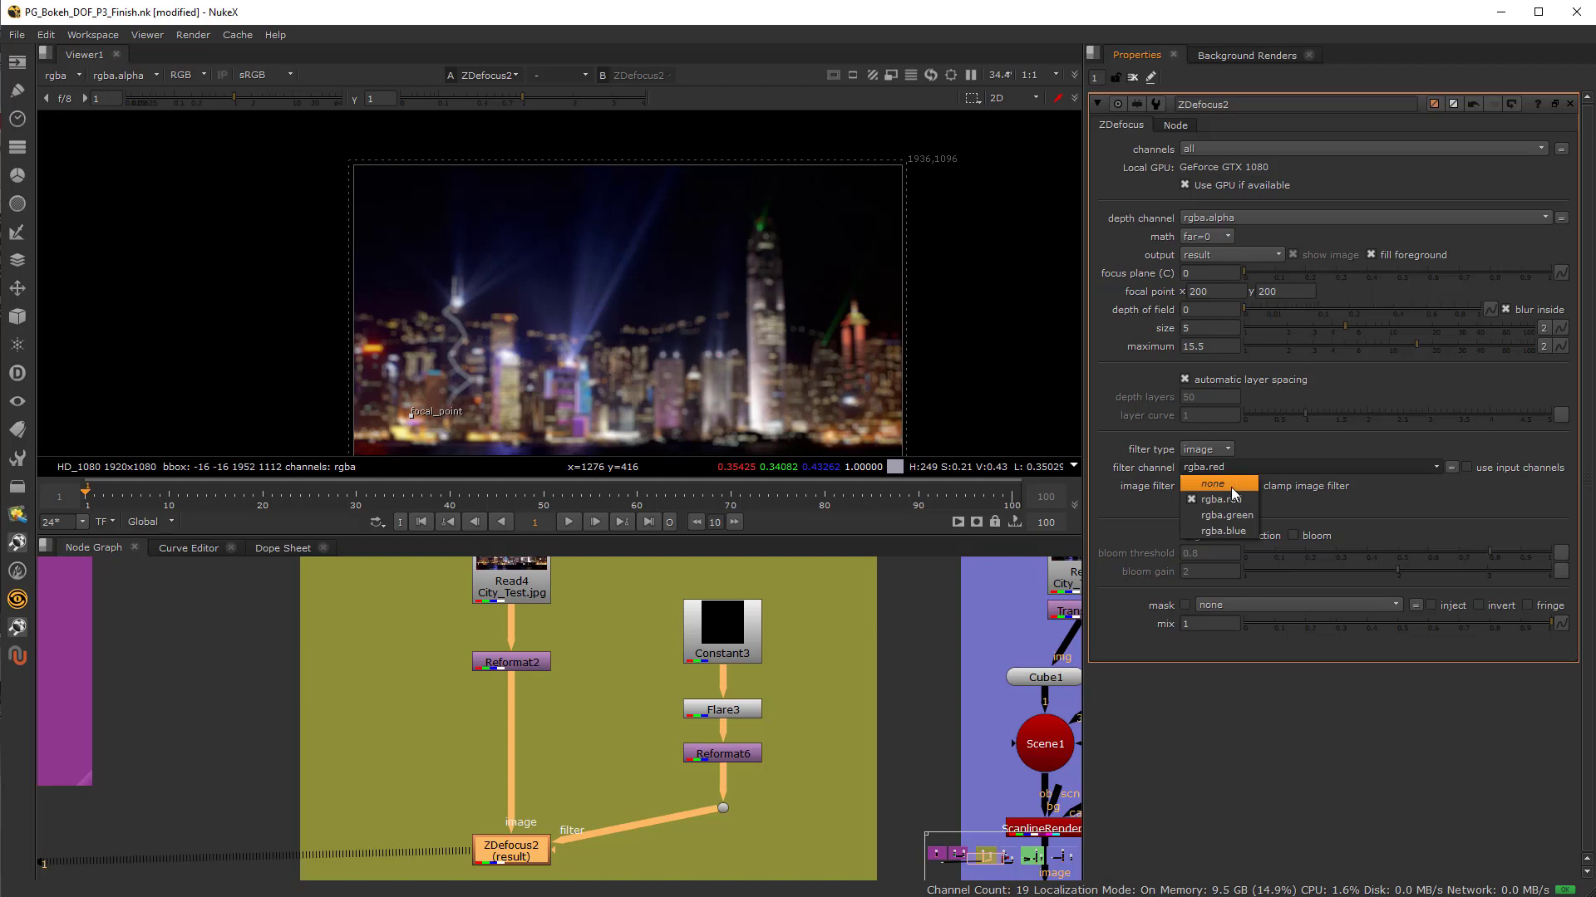
click(1218, 484)
click(1223, 467)
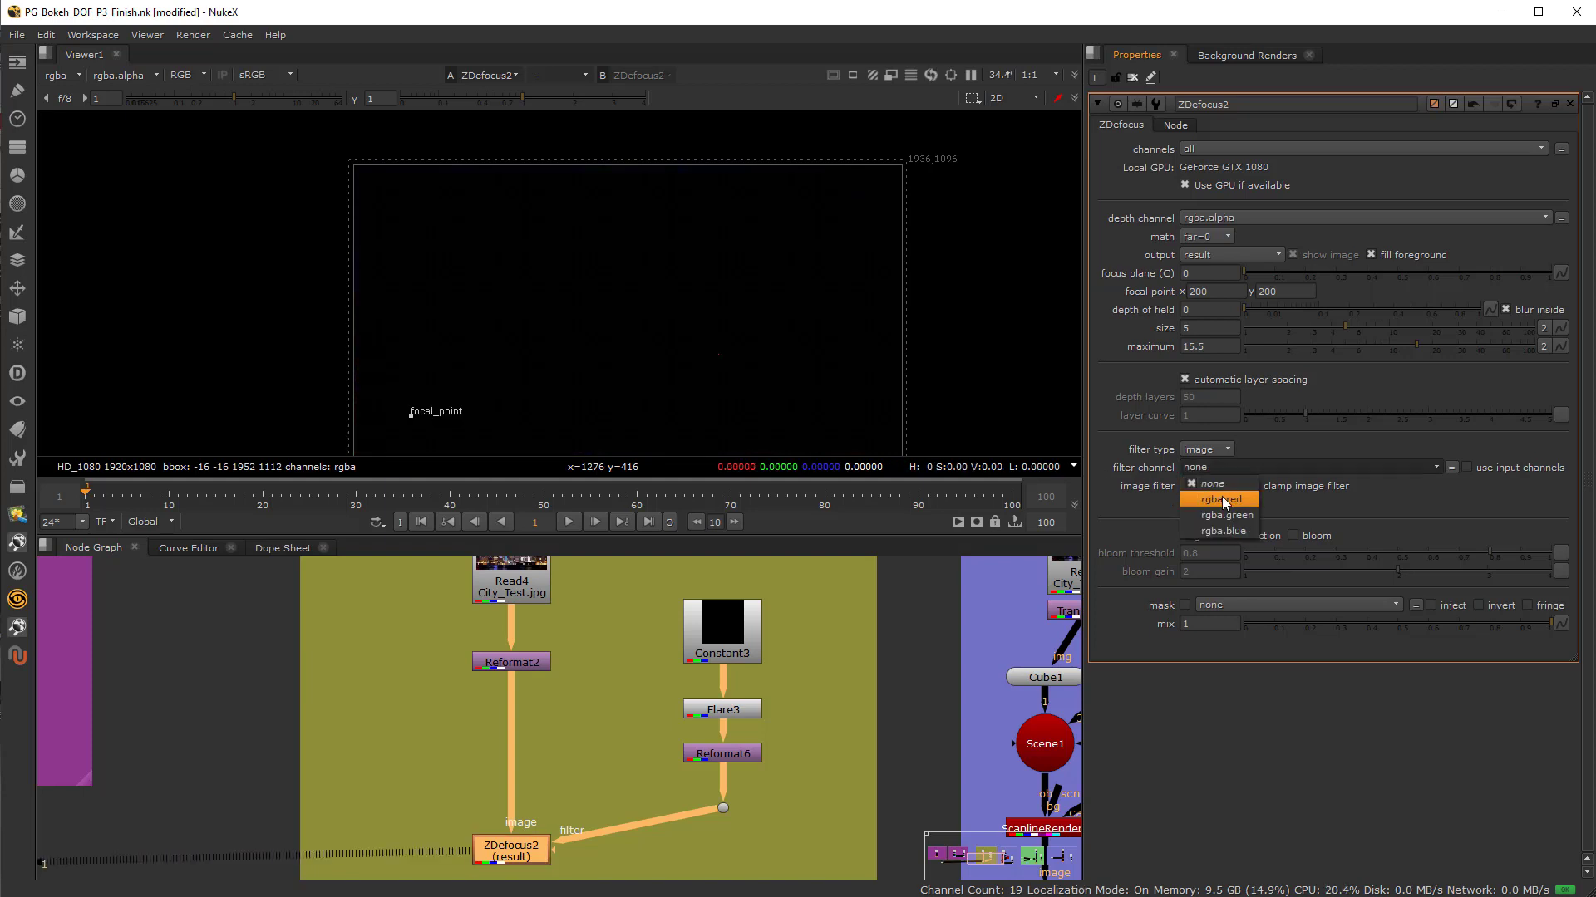
click(1222, 496)
Check the blue channel of the Reformat6 filter shape and return the viewer to ZDefocus2
click(713, 754)
key(1)
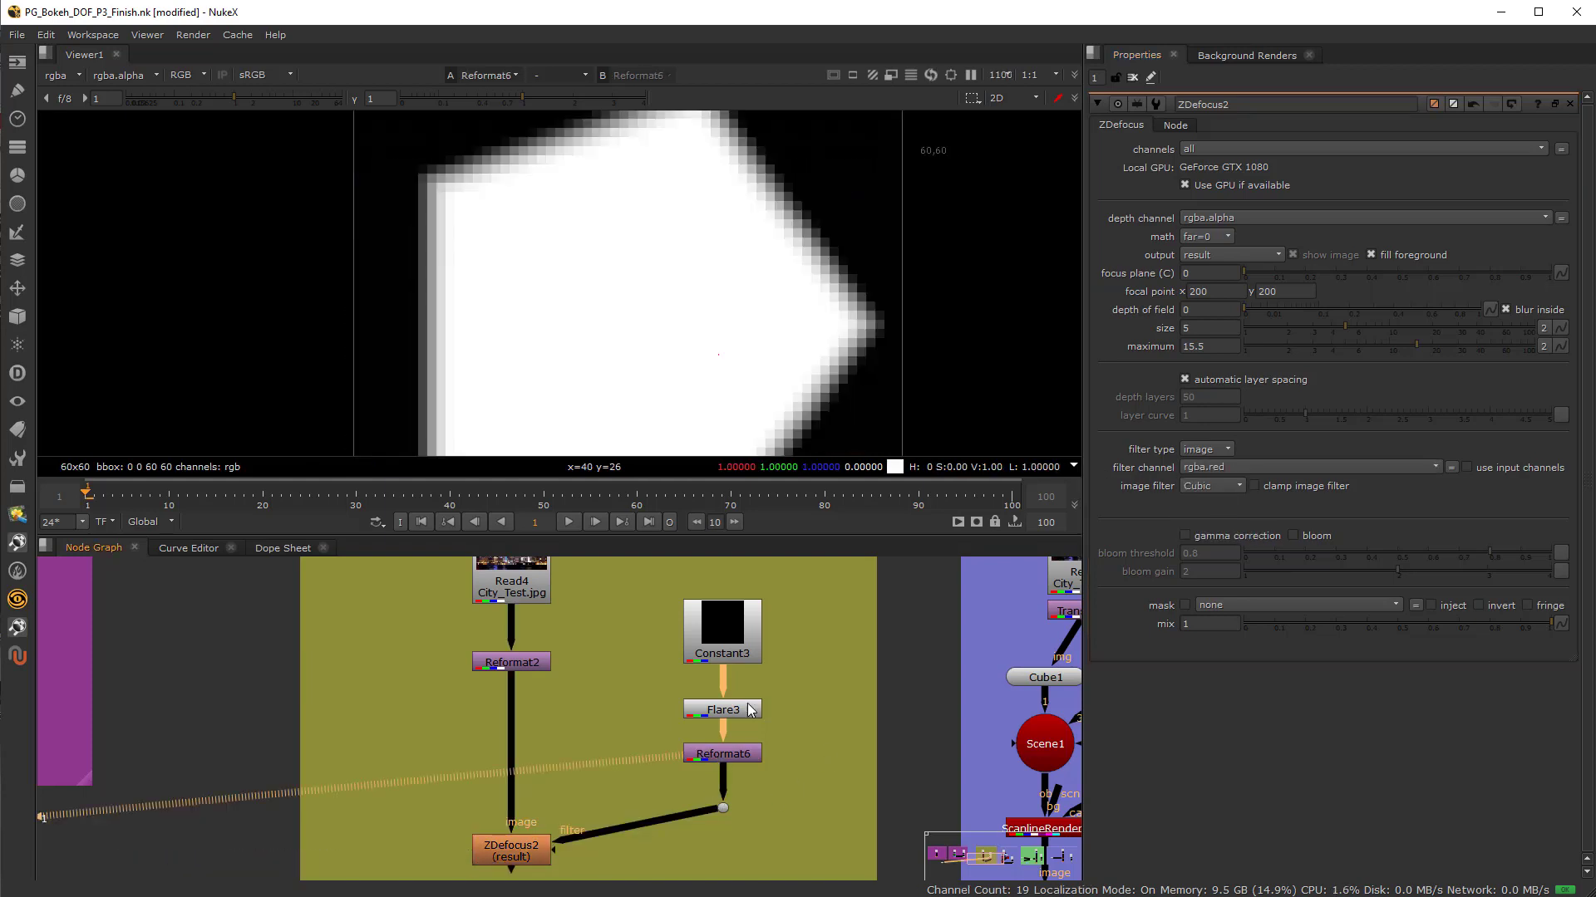
key(b)
key(b)
click(505, 848)
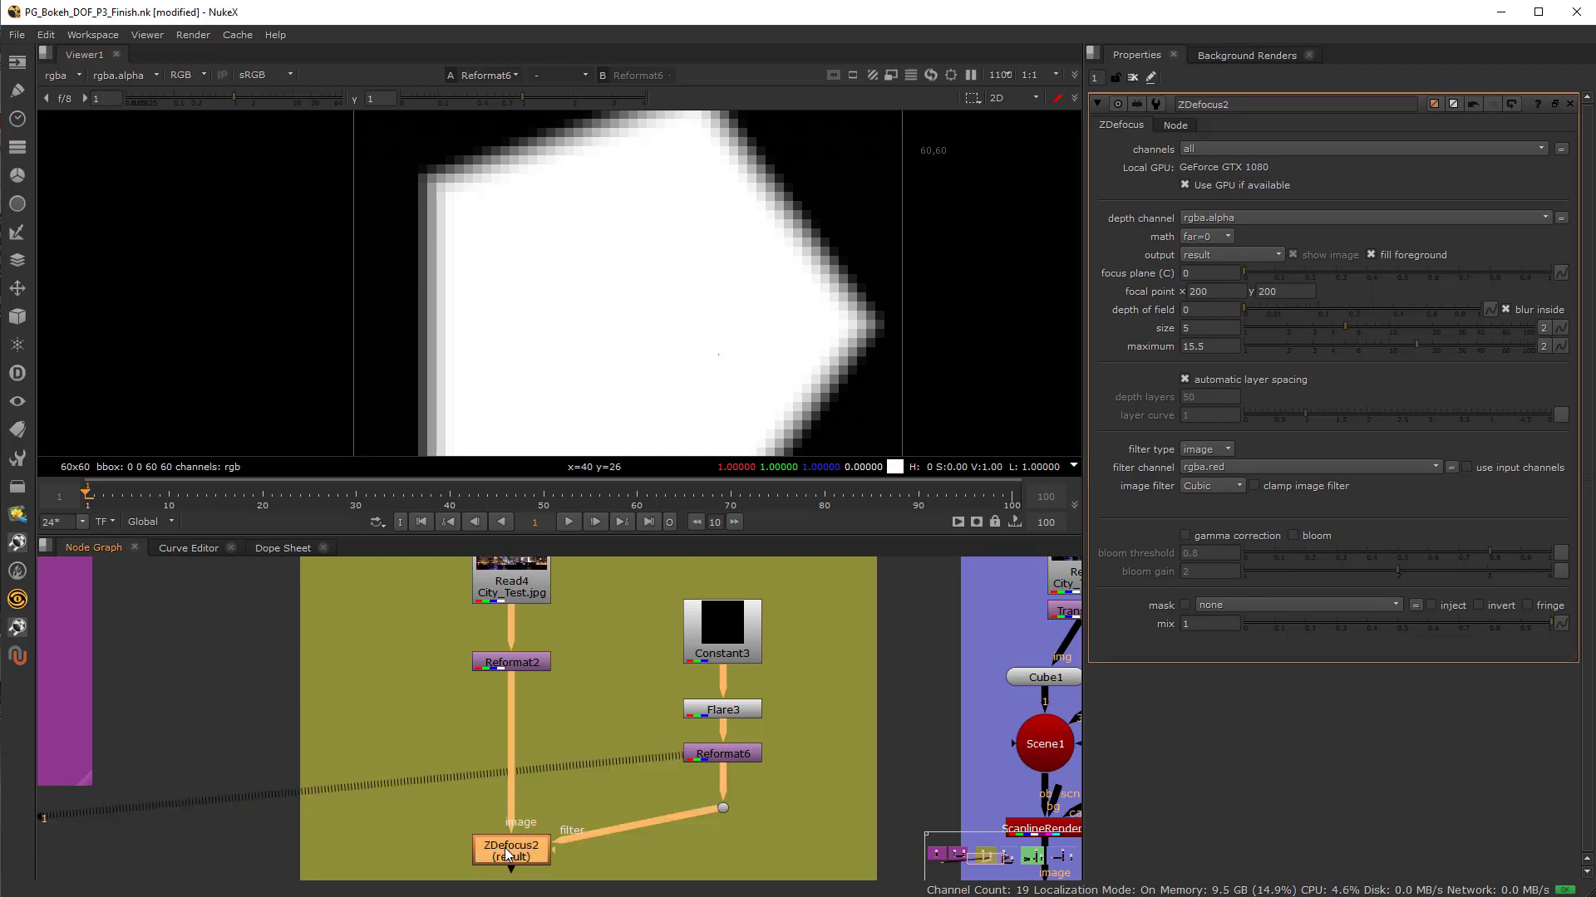
key(1)
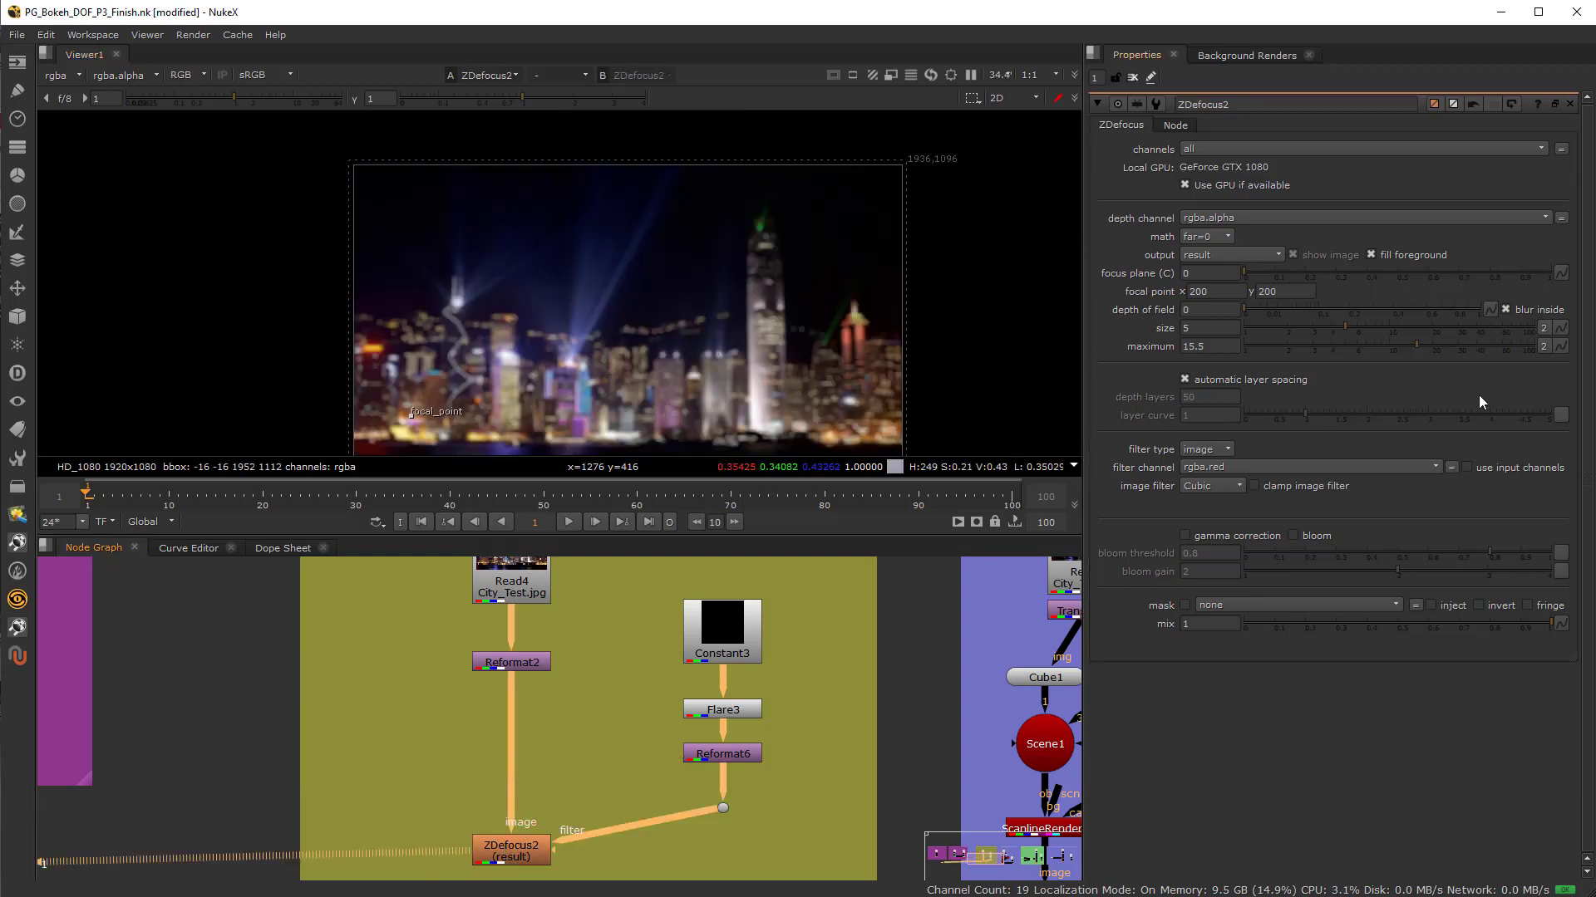
Display Reformat6 and tint Flare3's inner color pink by setting its green value to 0.28
click(735, 755)
key(1)
click(745, 709)
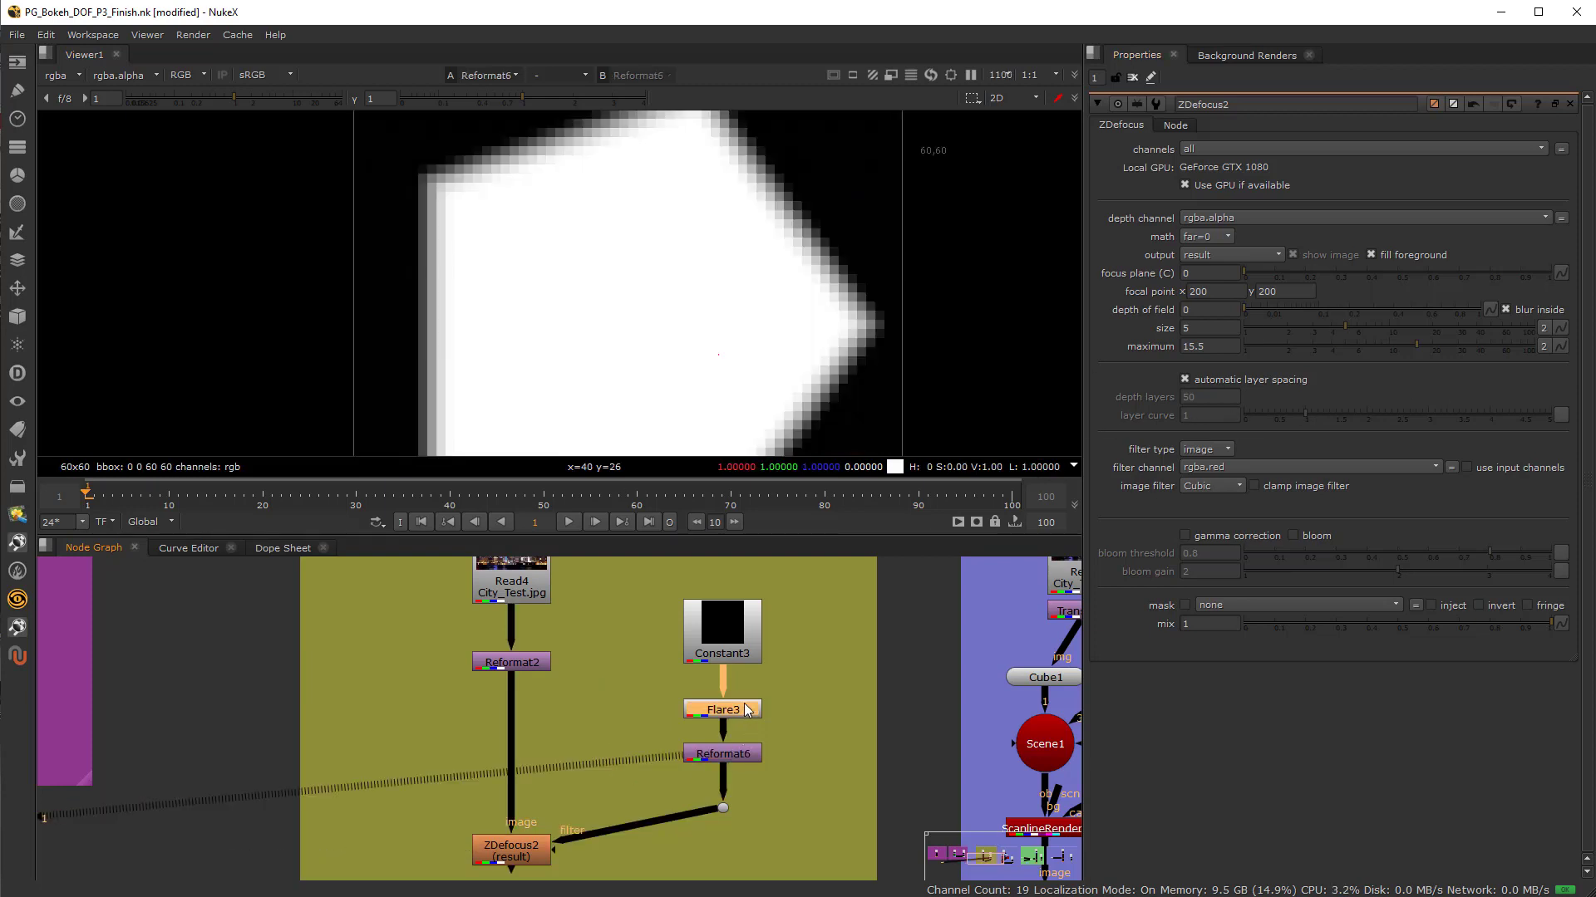
double_click(744, 709)
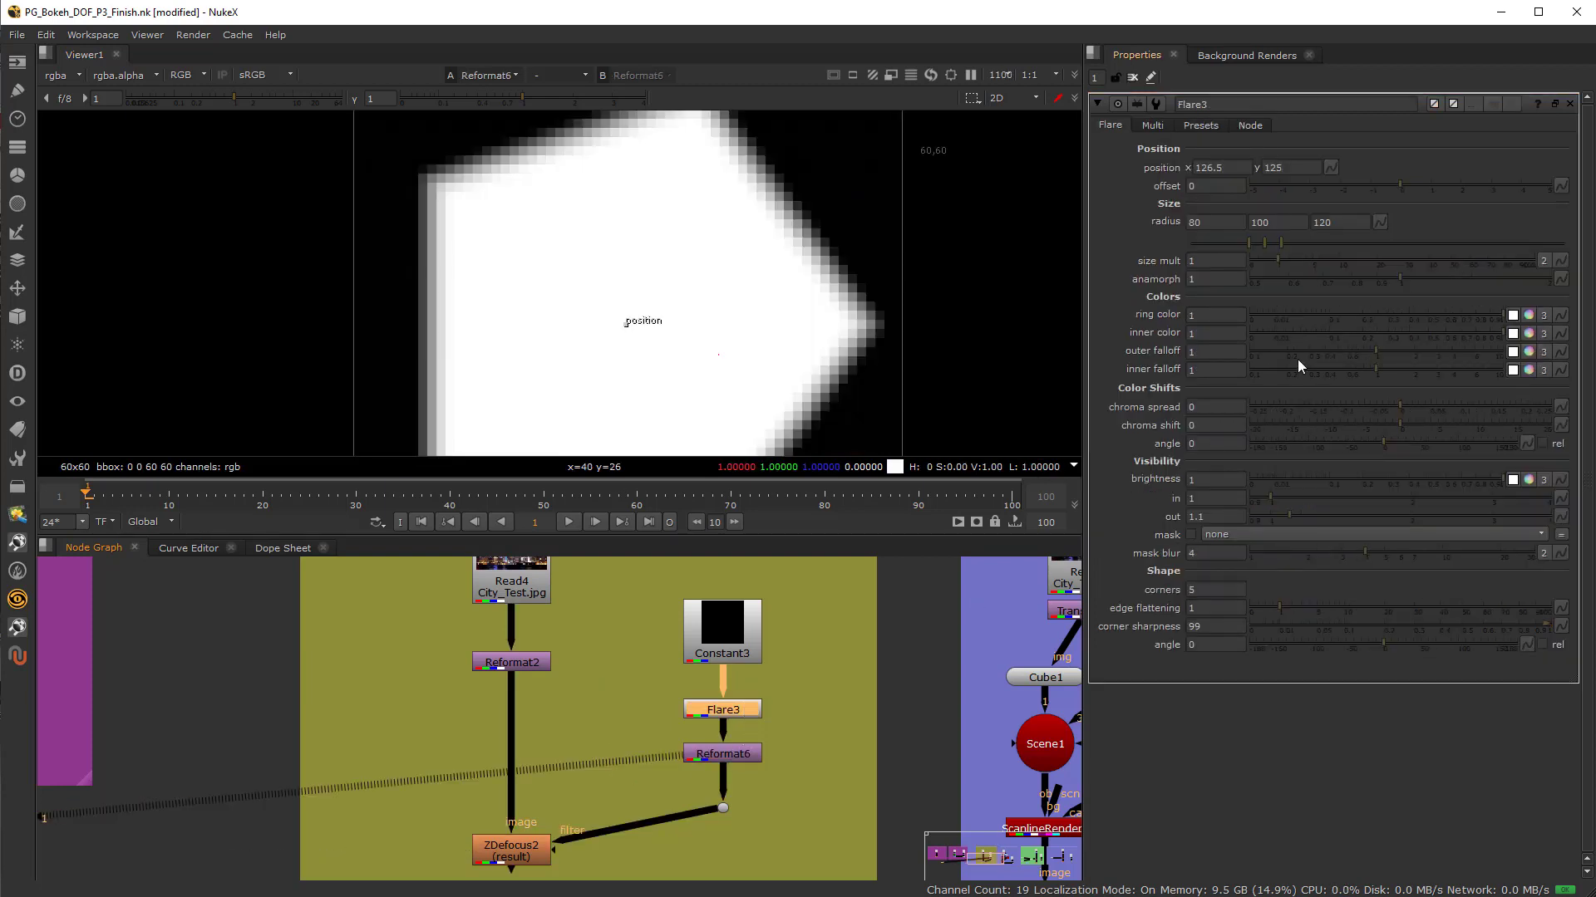
click(1529, 333)
drag(1478, 374, 1384, 370)
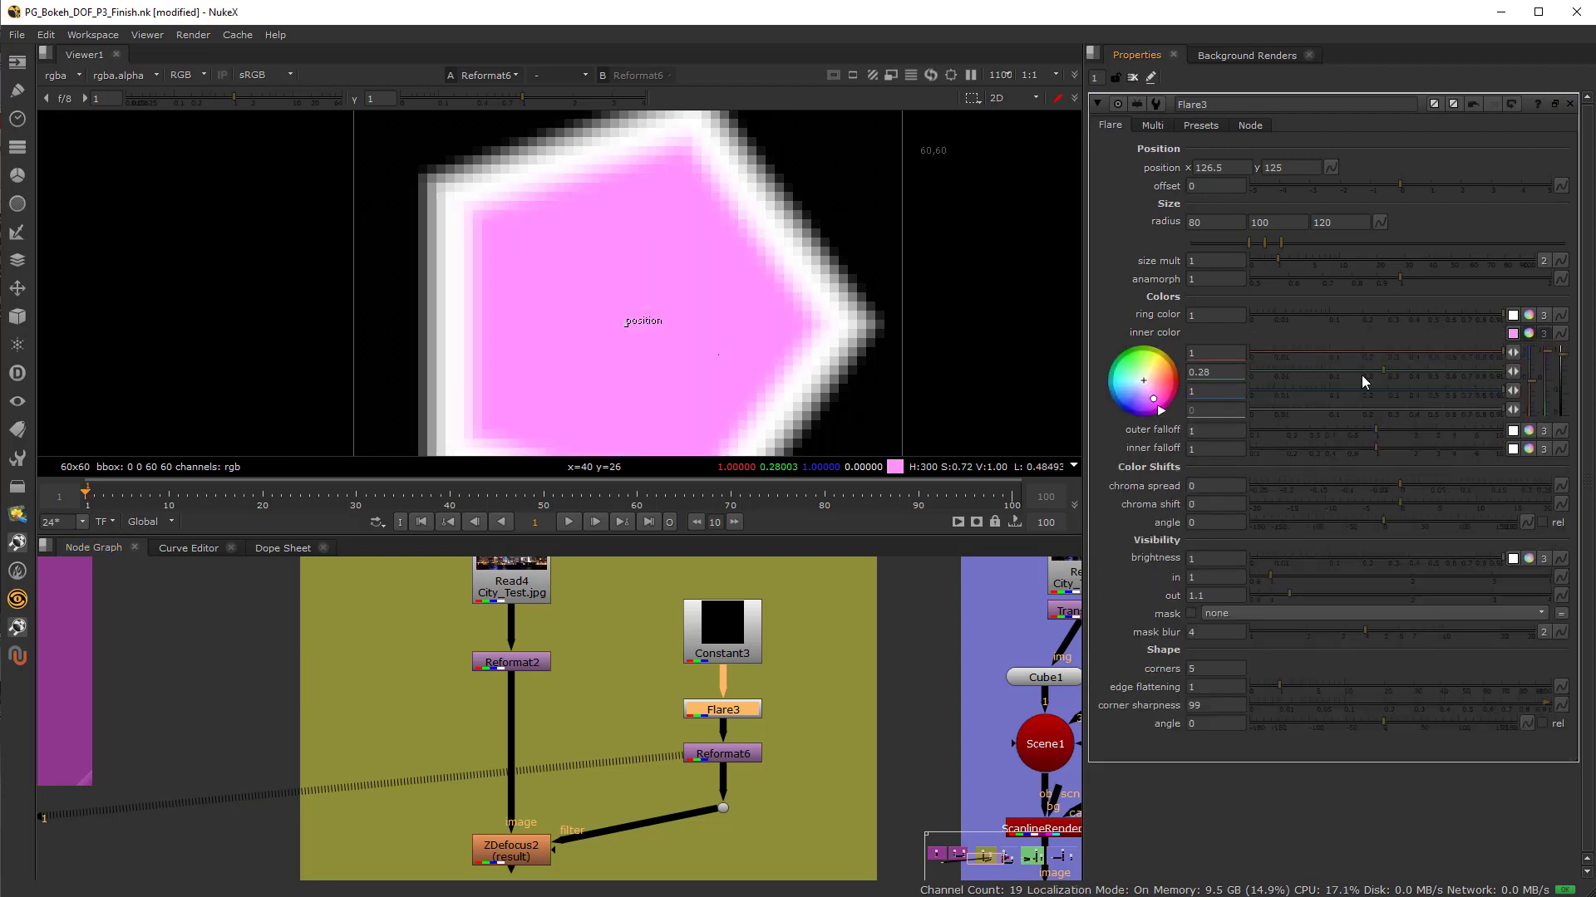
Inspect the ZDefocus2 bokeh up close for any effect of the tinted filter shape
click(515, 856)
key(1)
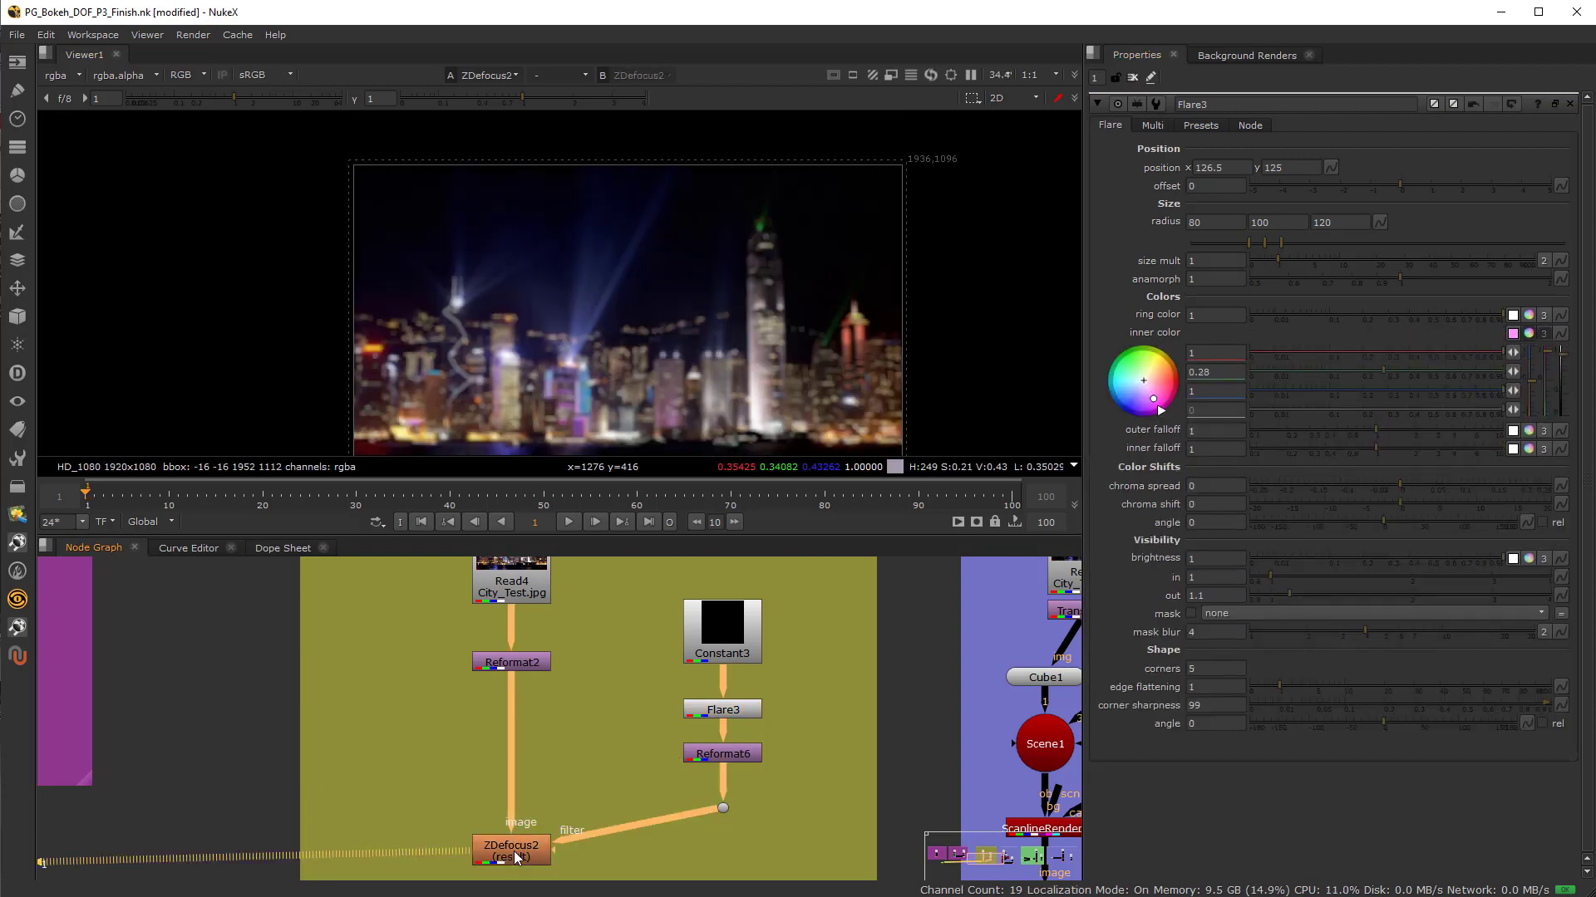
scroll(675, 317, up, 10)
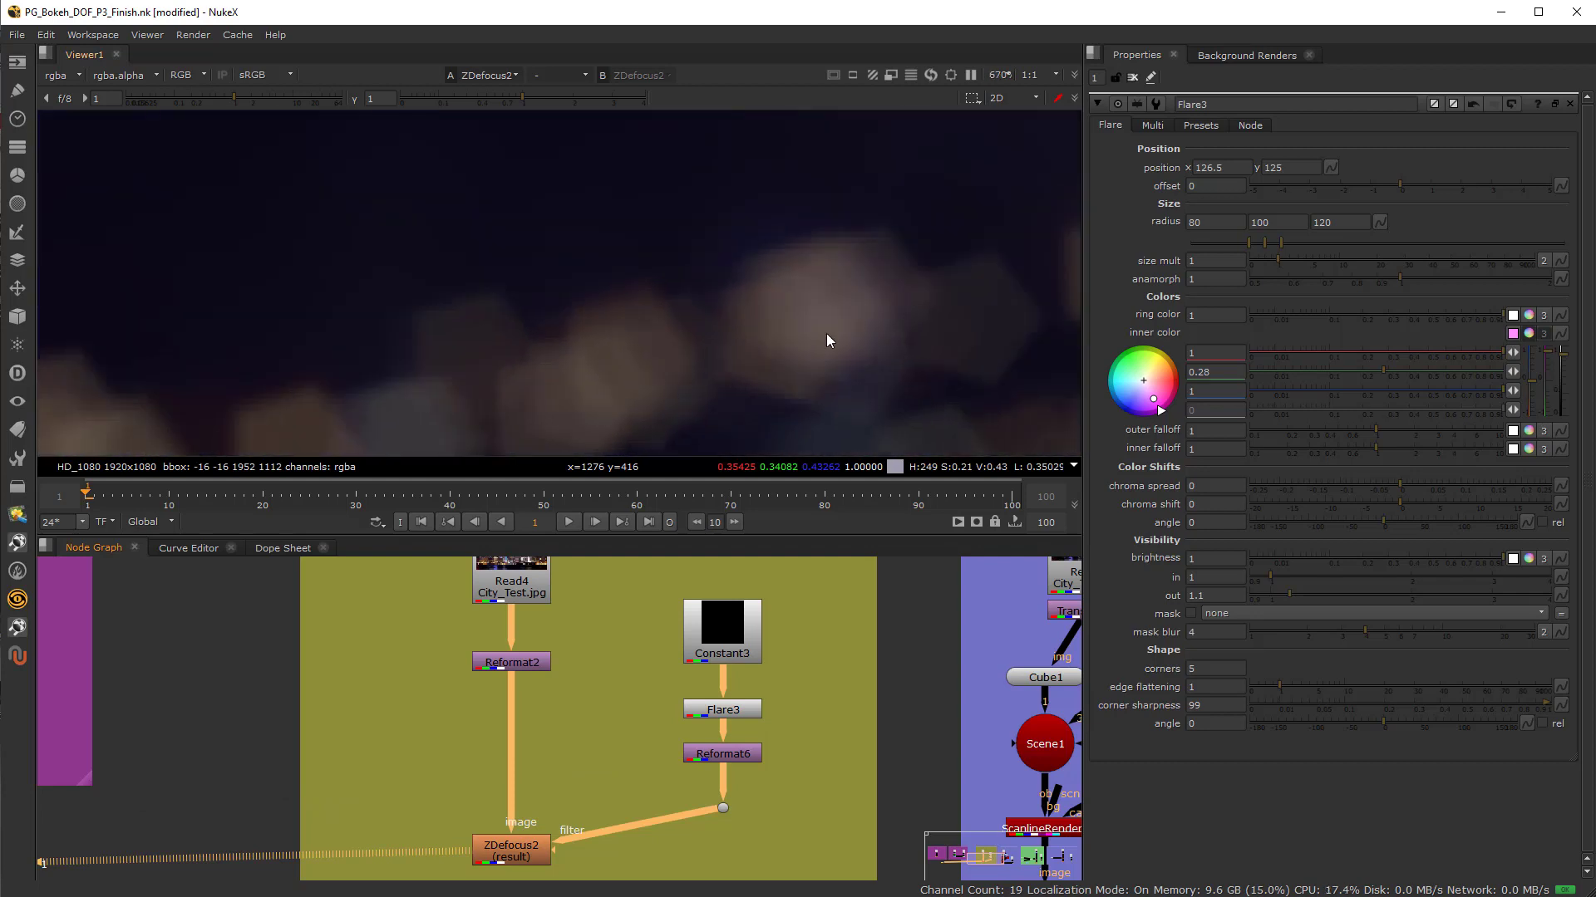
scroll(516, 381, down, 5)
scroll(527, 274, up, 5)
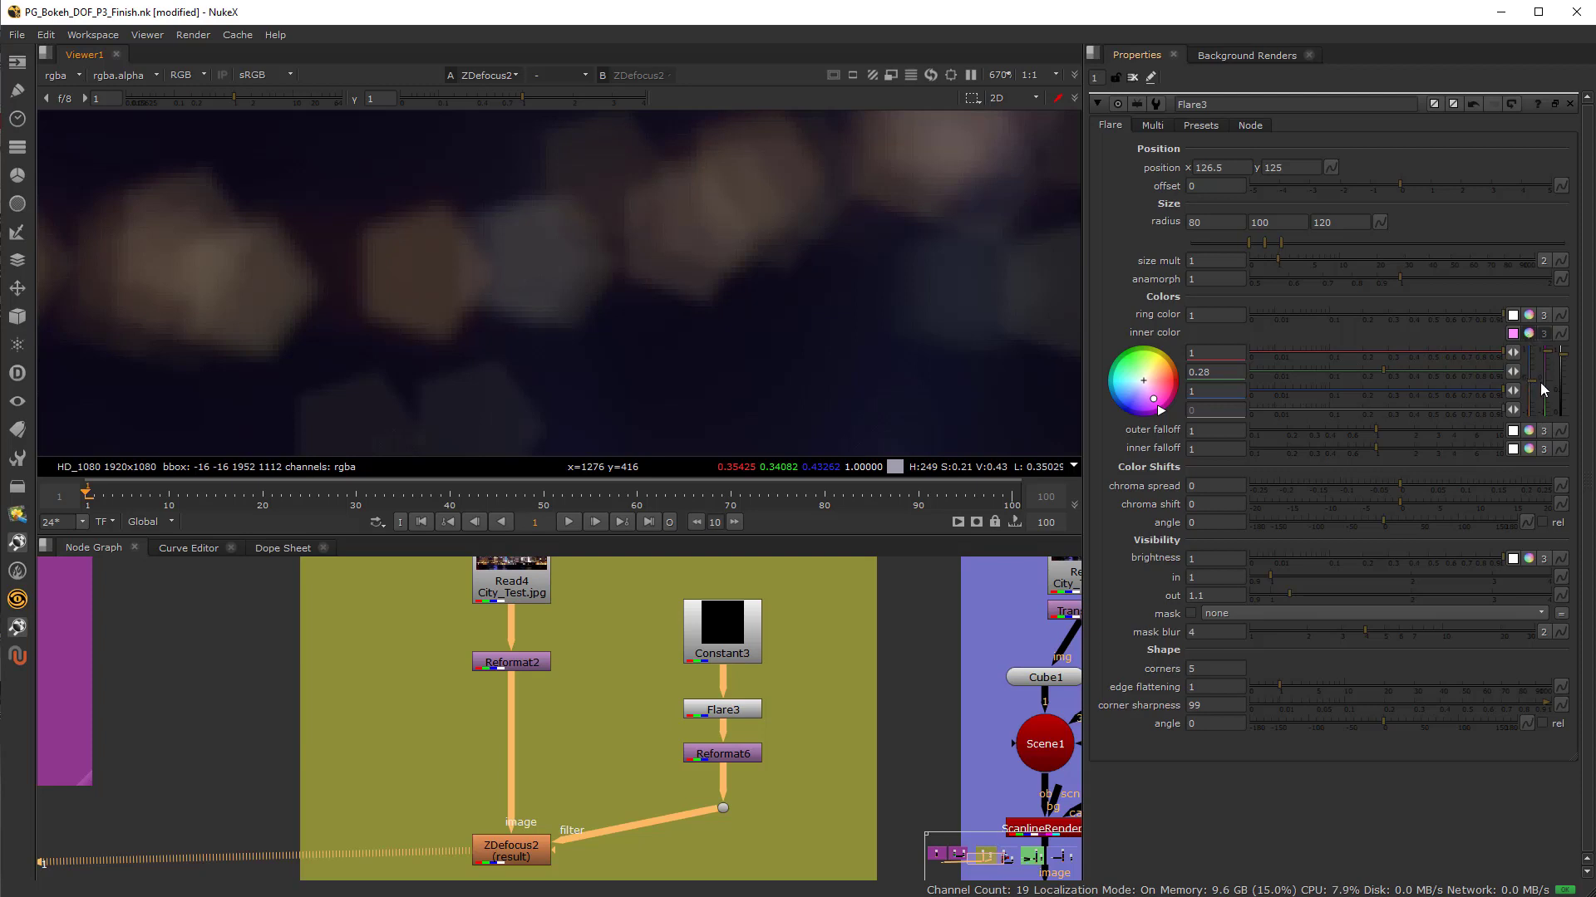
Try Flare3's inner color at 1.24, 0.52, 1.24, check it on Reformat6, and restore the red, green and blue values to 1
drag(1569, 364, 1571, 351)
click(729, 755)
key(1)
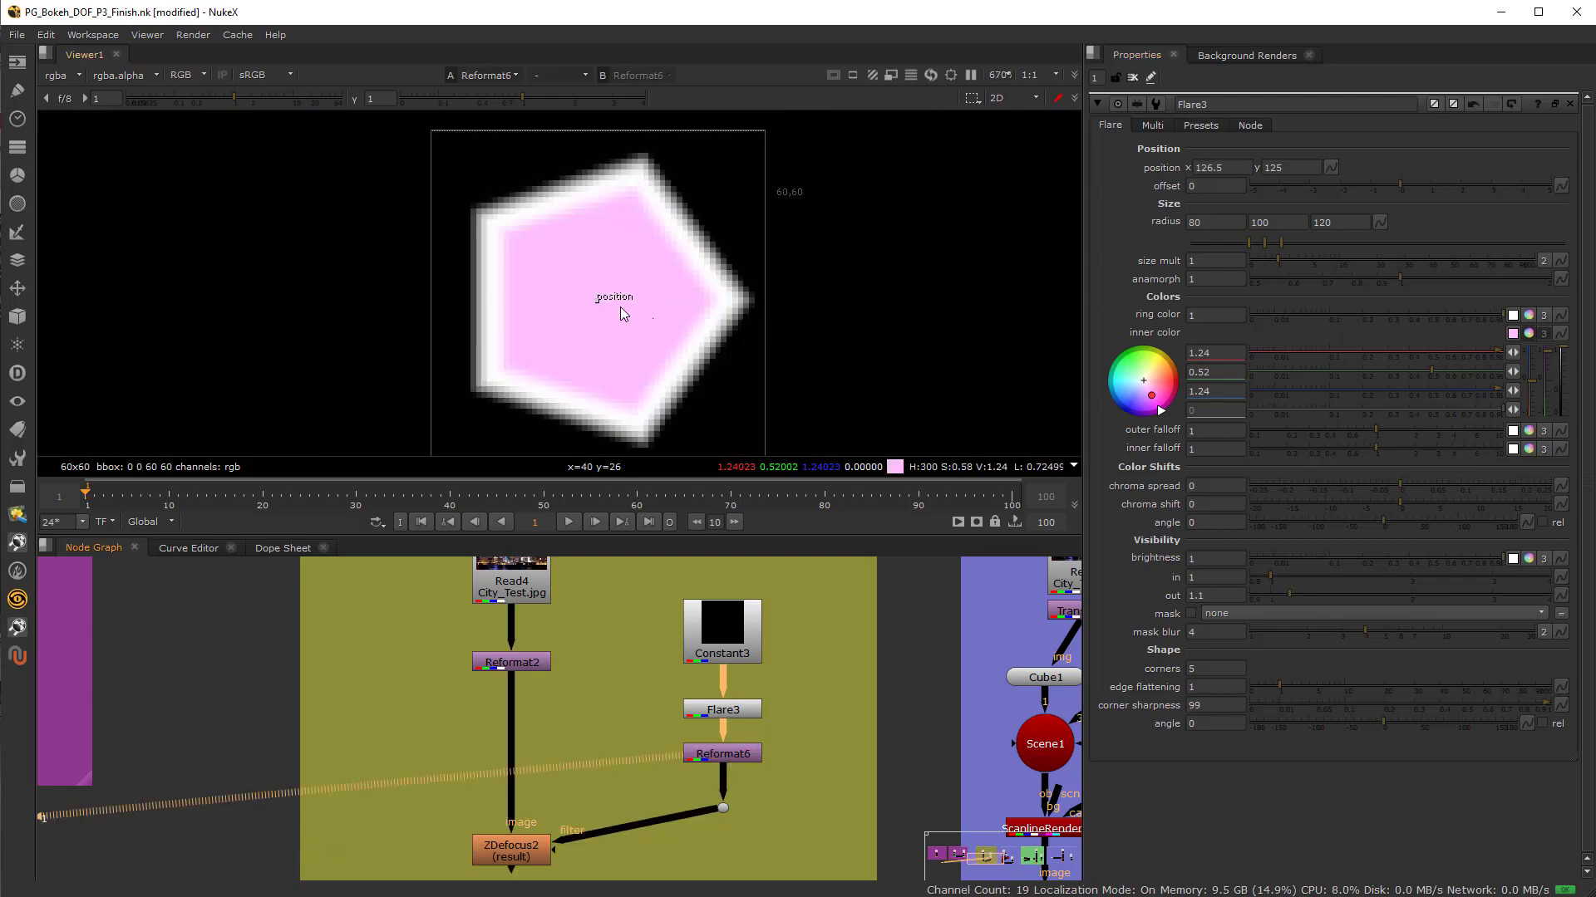
drag(1562, 372, 1551, 349)
mouse_move(1396, 382)
mouse_down()
mouse_move(1449, 428)
mouse_move(1472, 349)
mouse_up()
click(1473, 349)
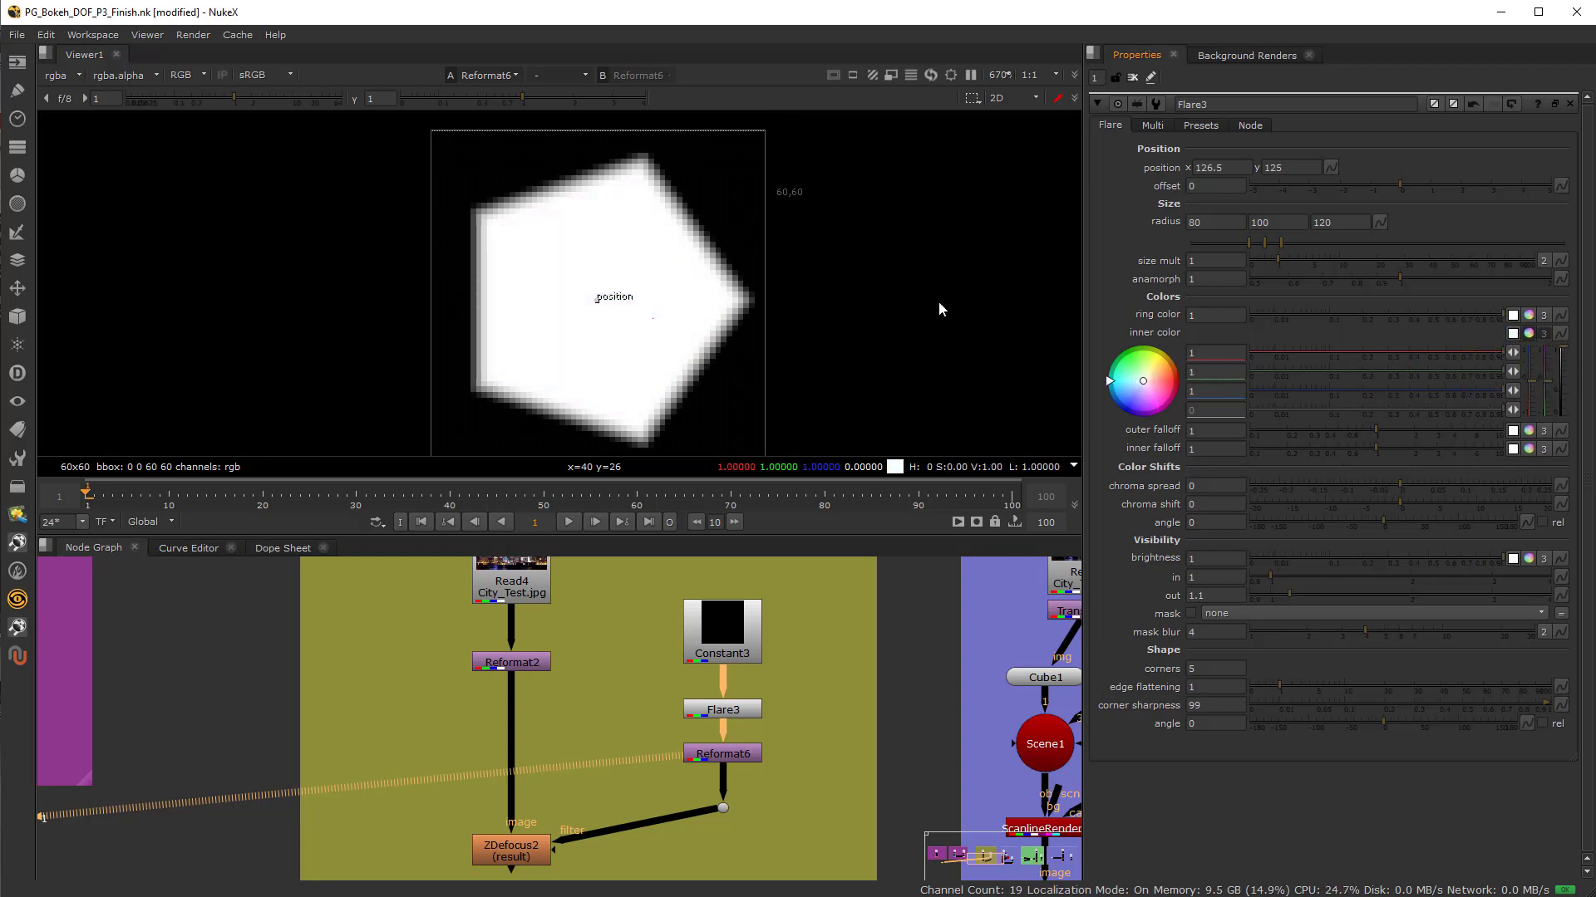
Display ZDefocus2 with its properties open and examine the defocused city lights and the global bokeh node setup
click(532, 851)
key(1)
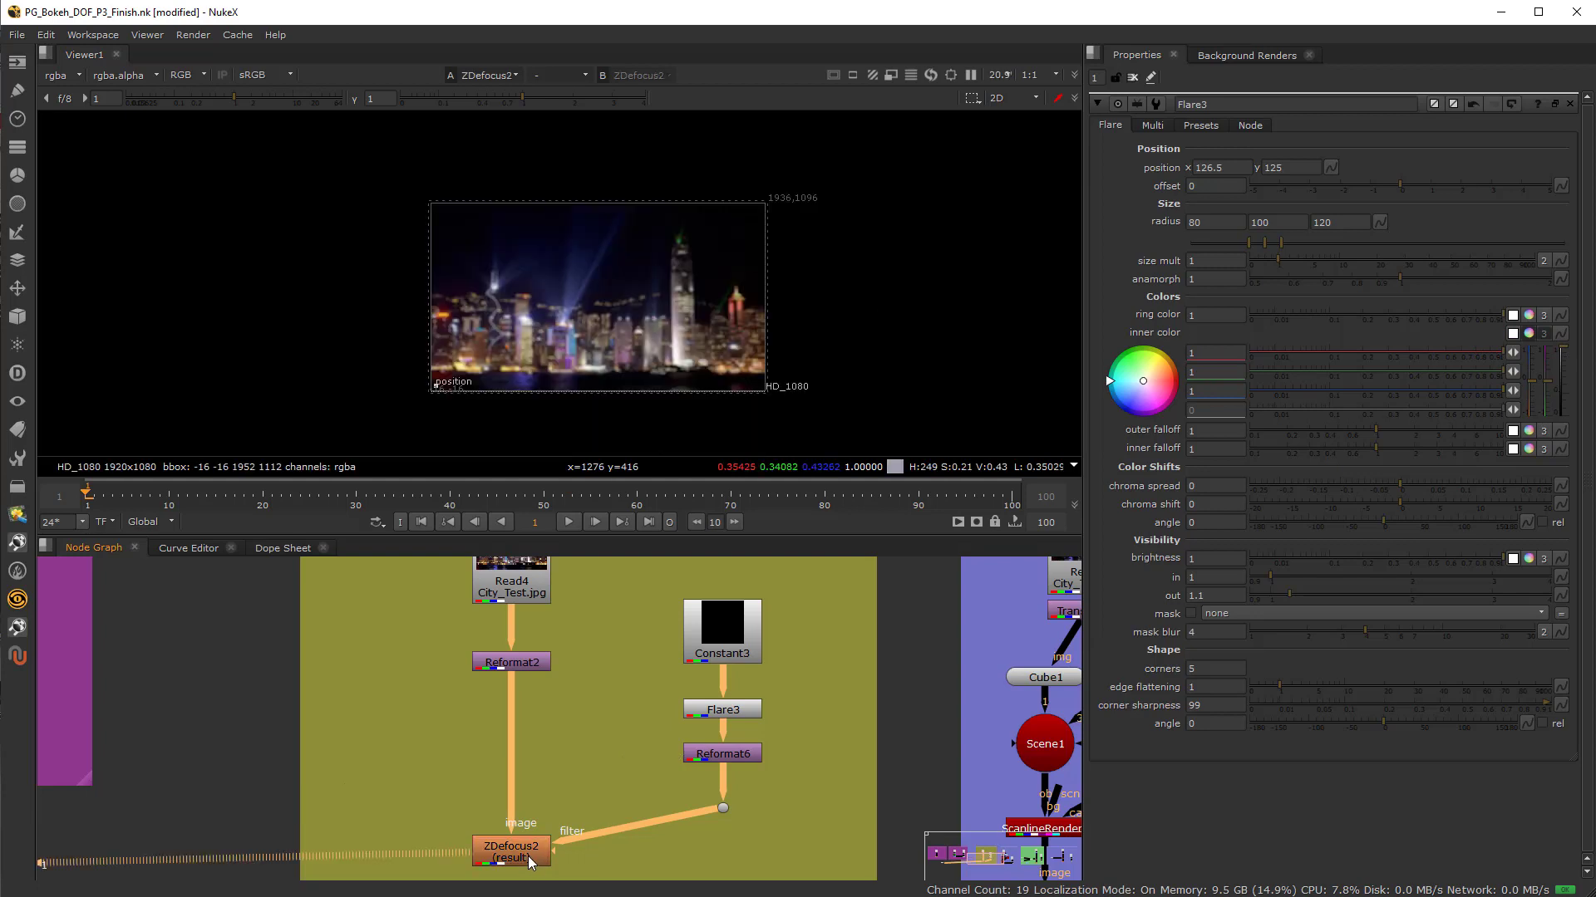
double_click(511, 850)
scroll(570, 383, up, 2)
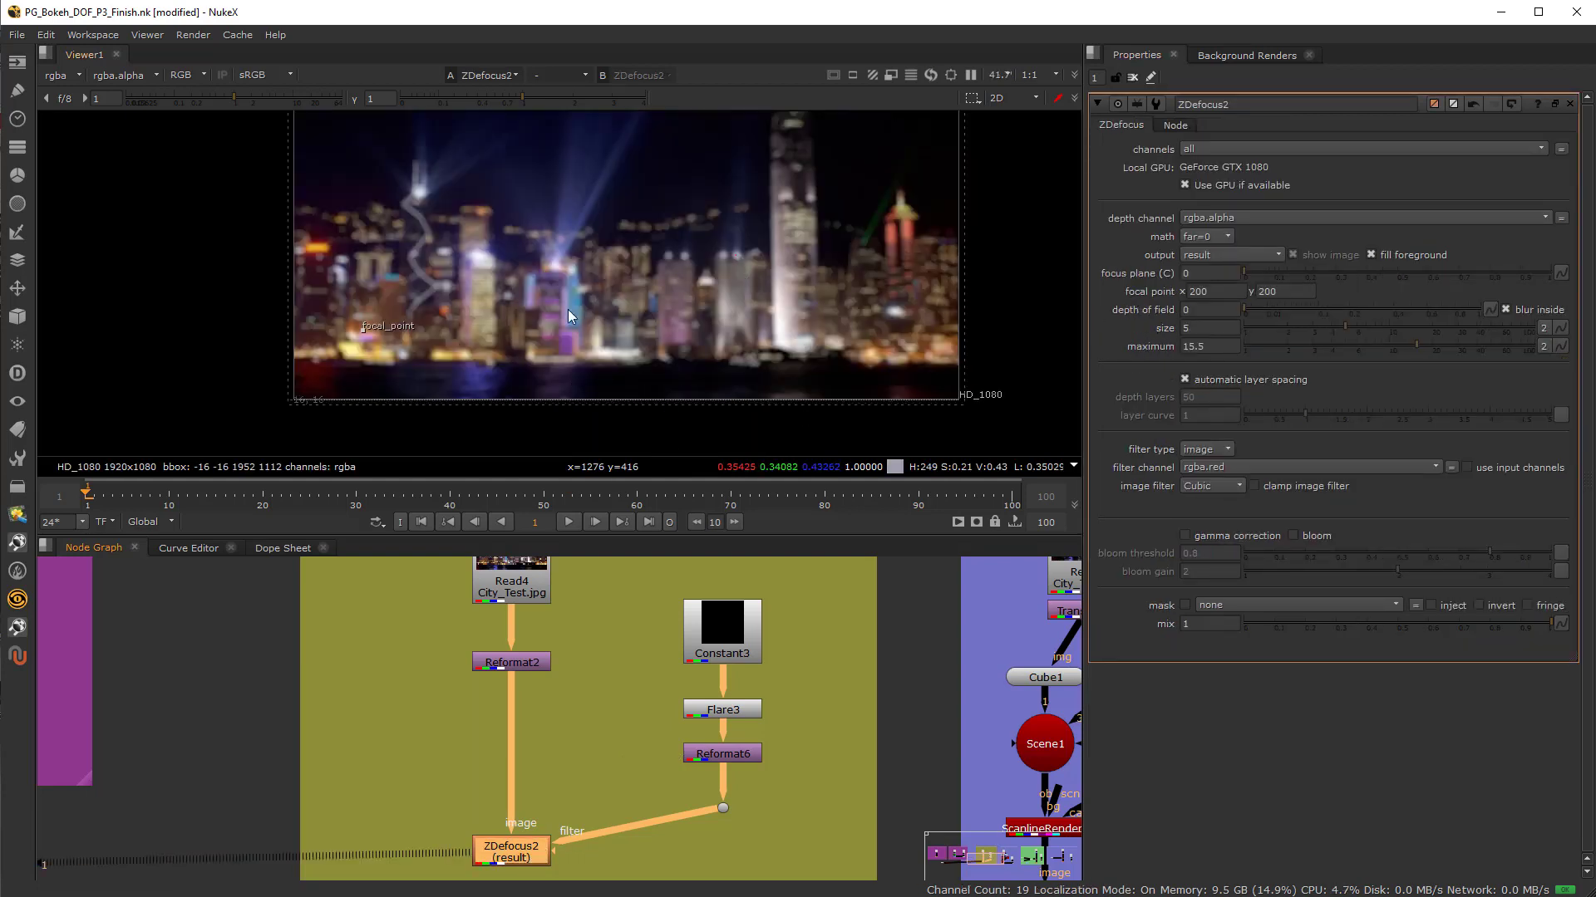
middle_drag(569, 316, 588, 386)
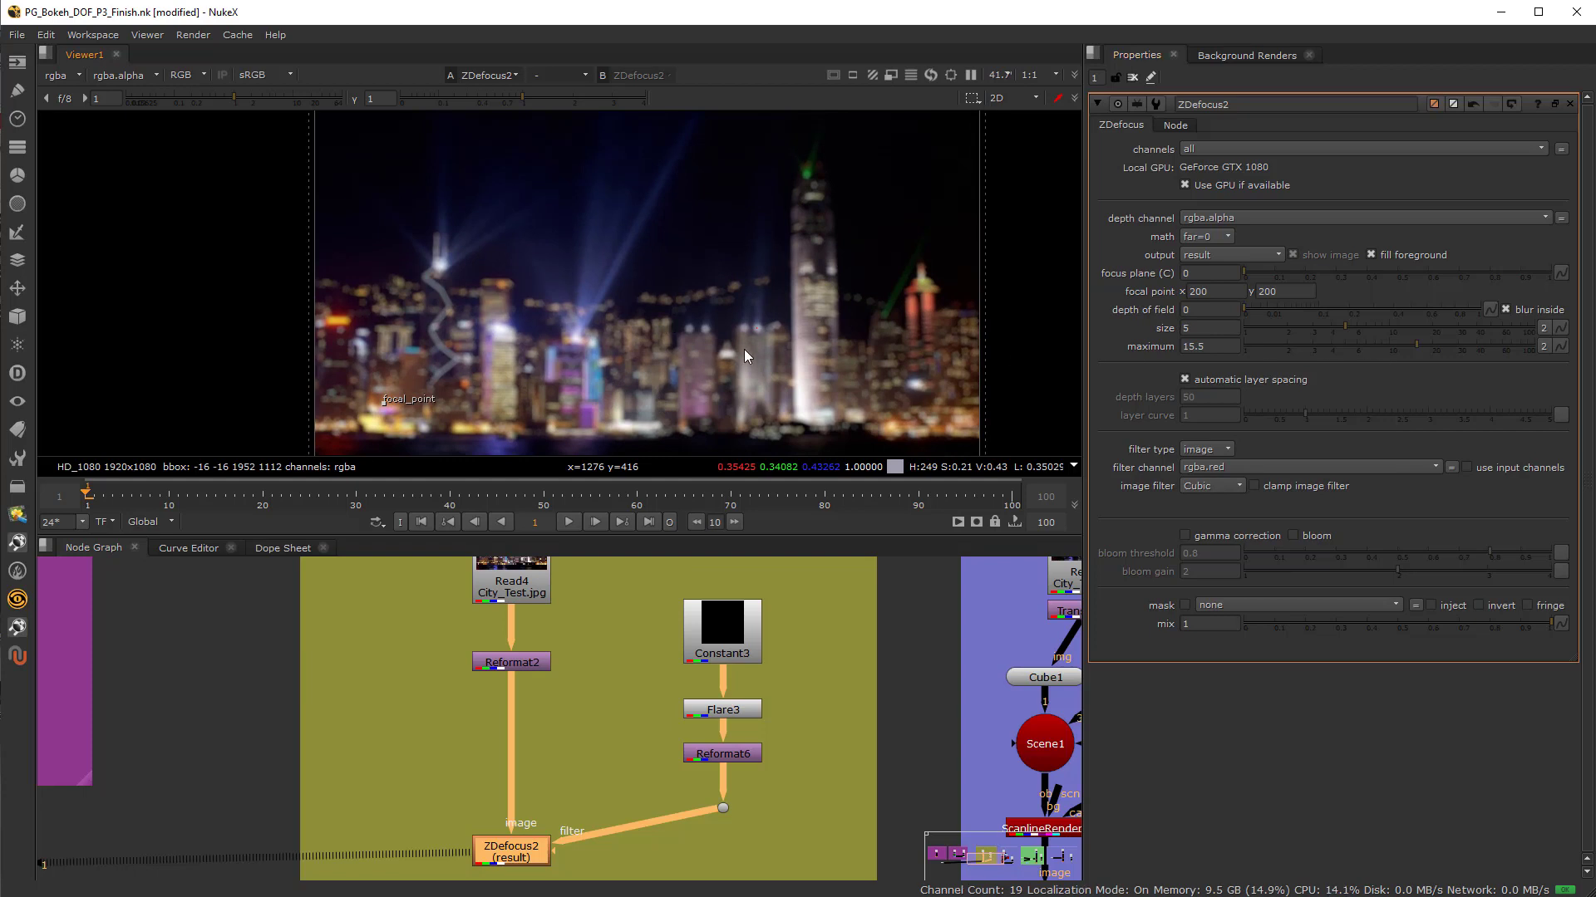
scroll(510, 731, down, 4)
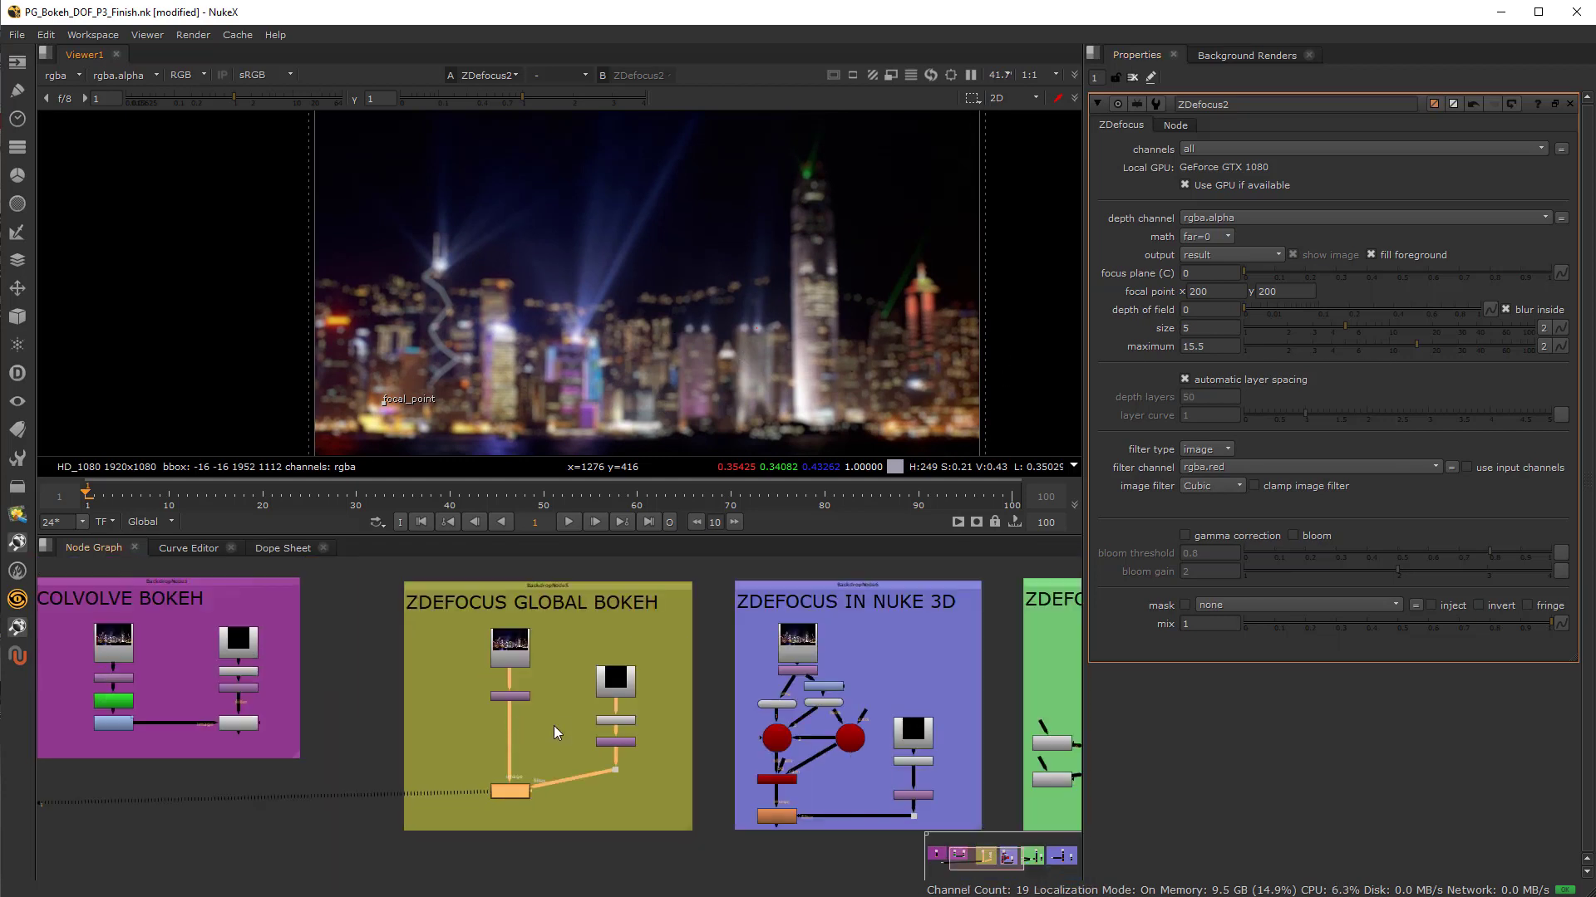
scroll(565, 773, up, 4)
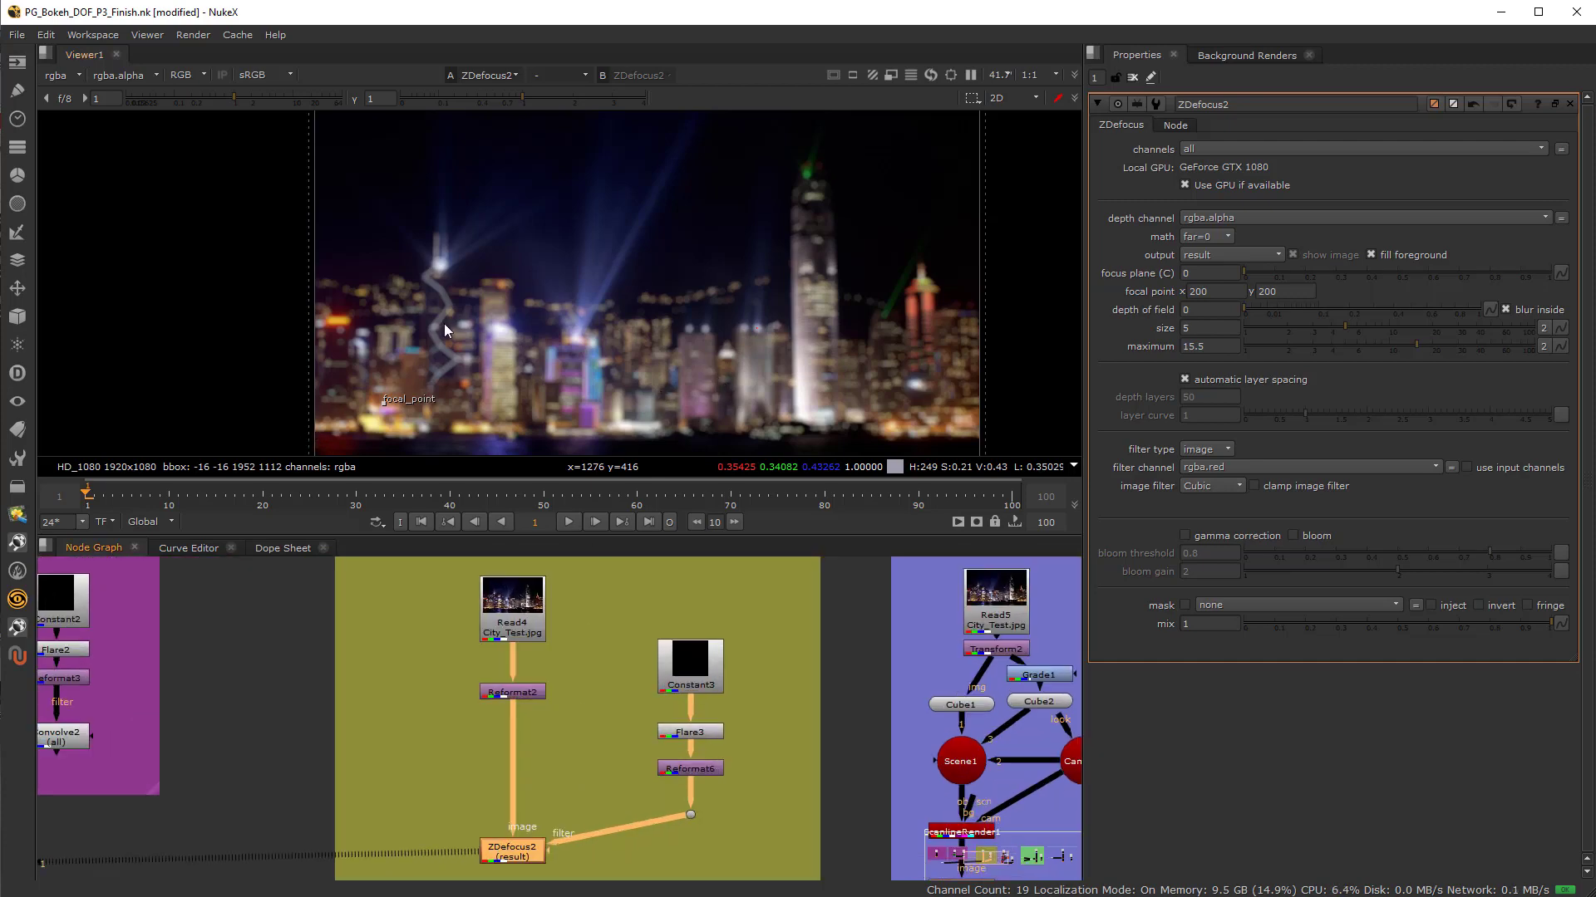
scroll(551, 385, up, 3)
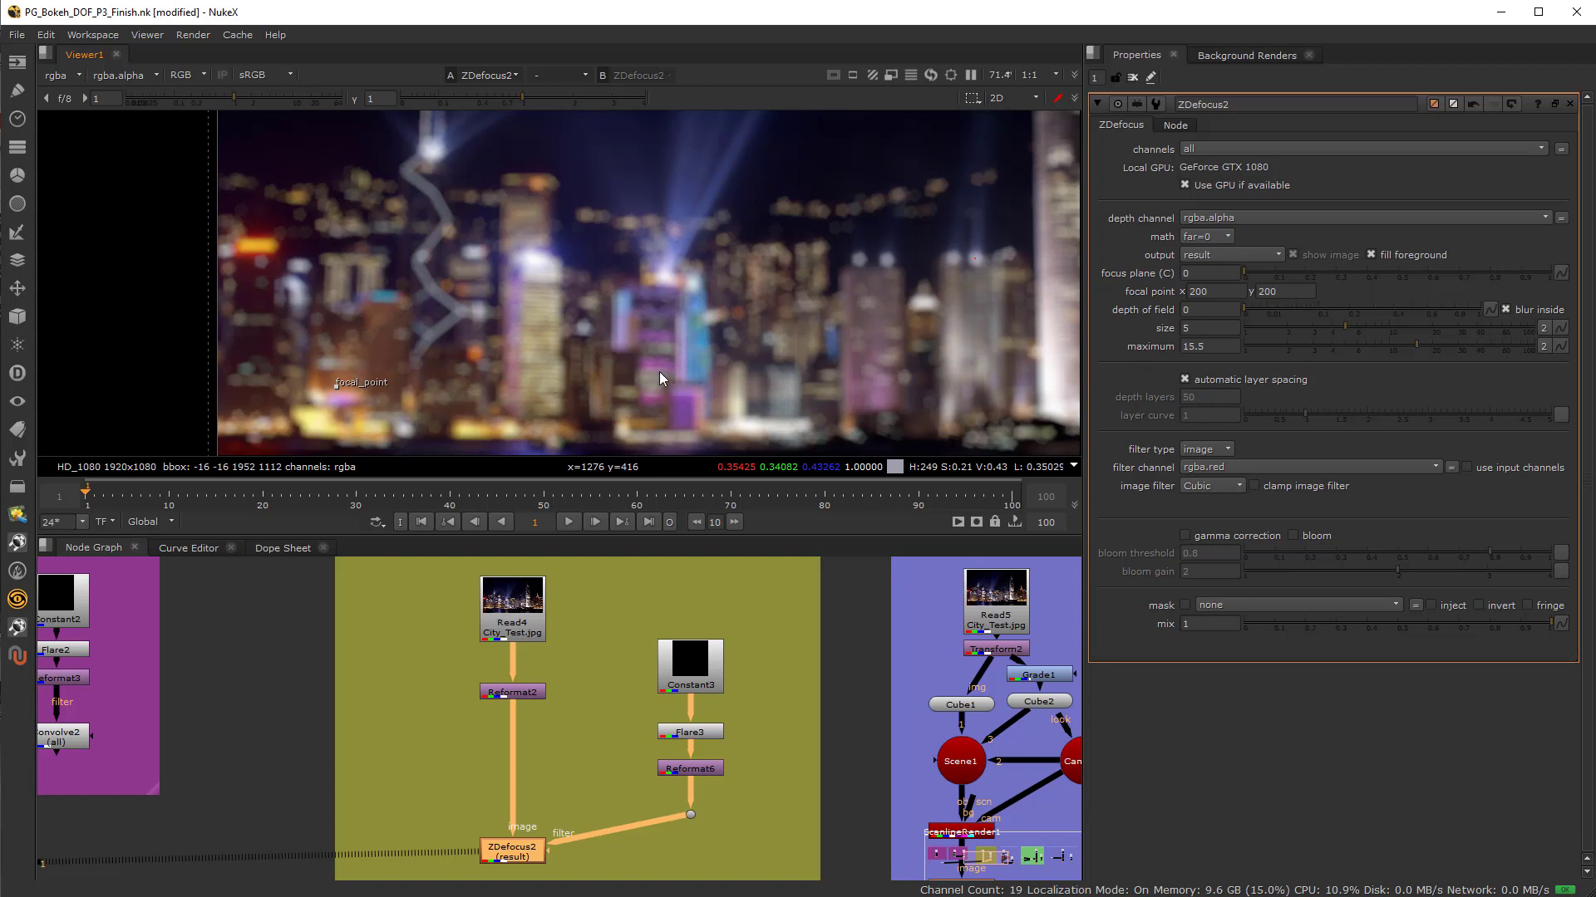
scroll(618, 414, up, 1)
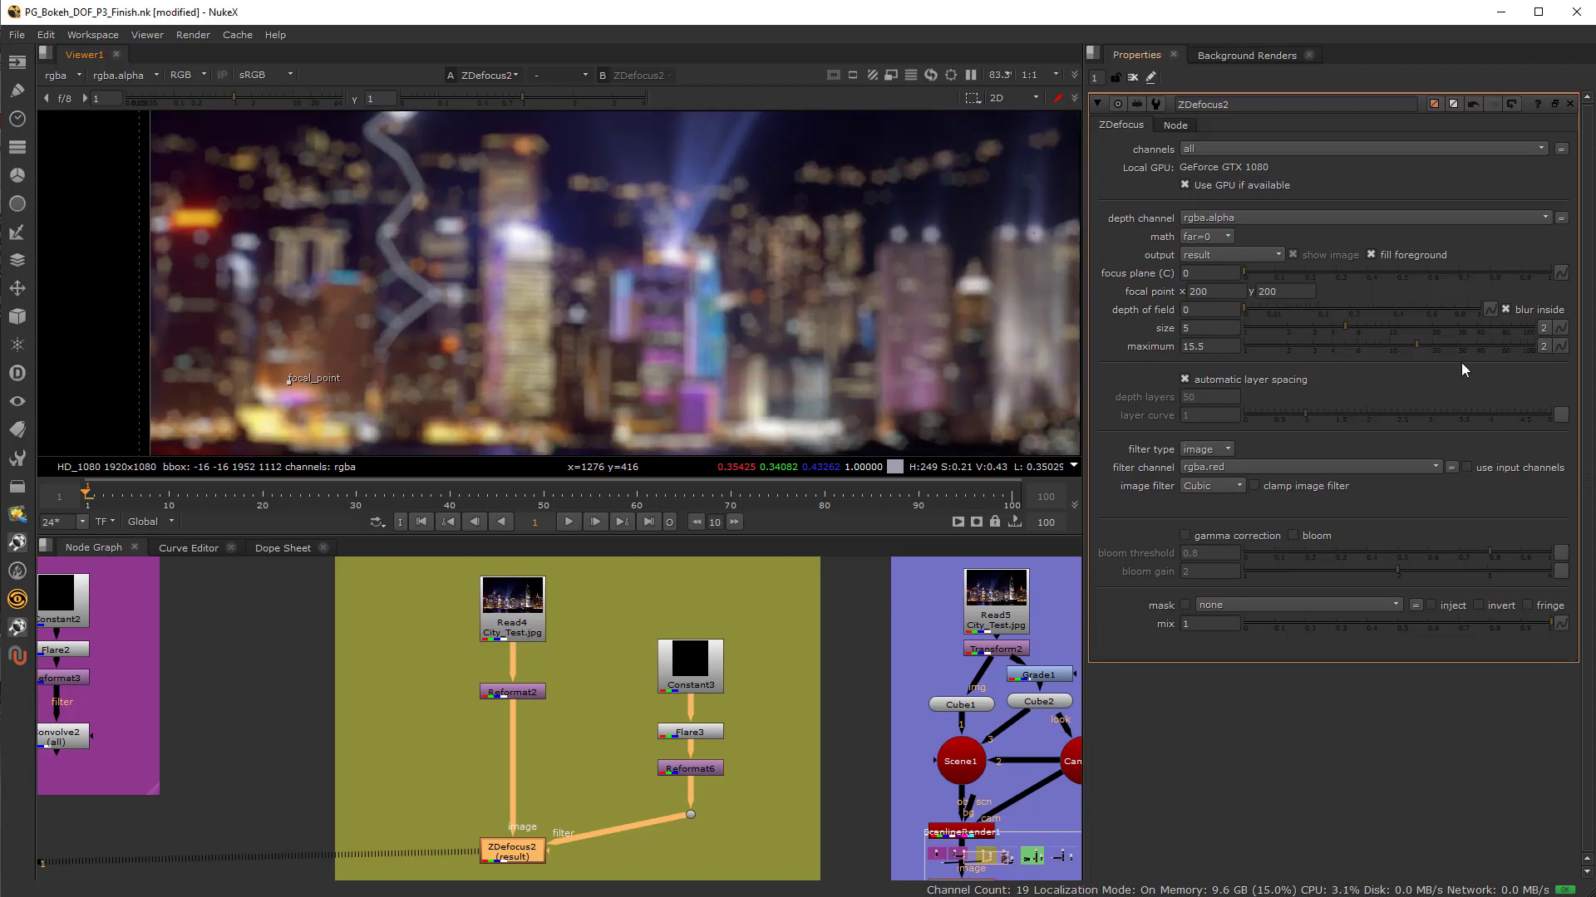
Set the ZDefocus2 maximum to 24 and its image filter to Mitchell
mouse_move(1414, 343)
mouse_down()
mouse_move(1393, 346)
mouse_move(1480, 334)
mouse_move(1431, 343)
mouse_move(1445, 347)
mouse_up()
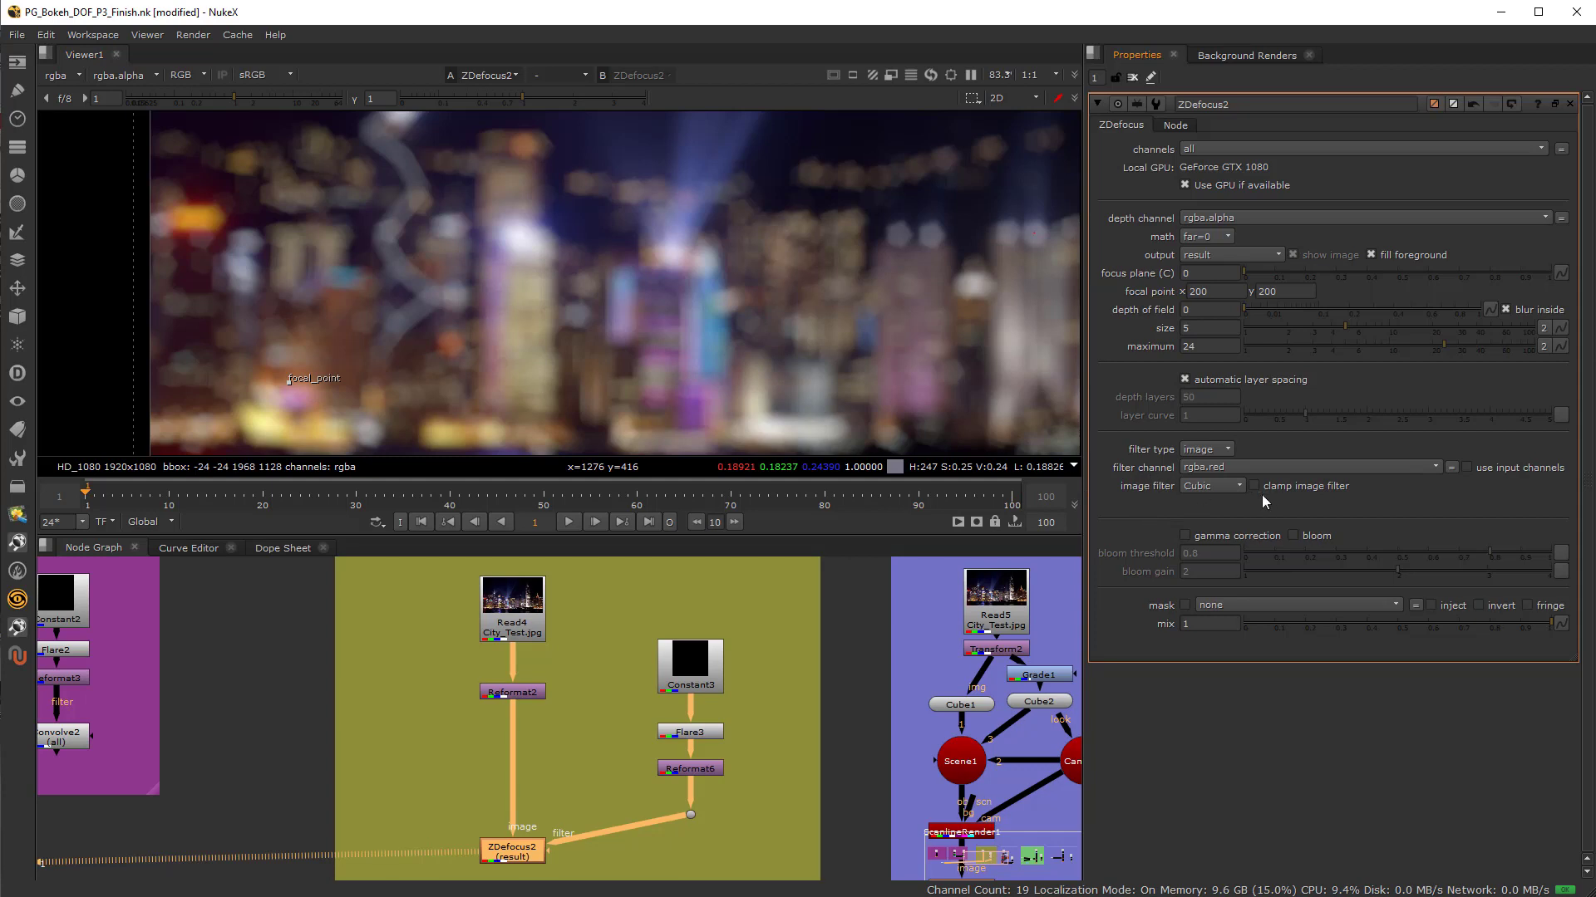
click(1215, 492)
click(1223, 498)
click(1219, 485)
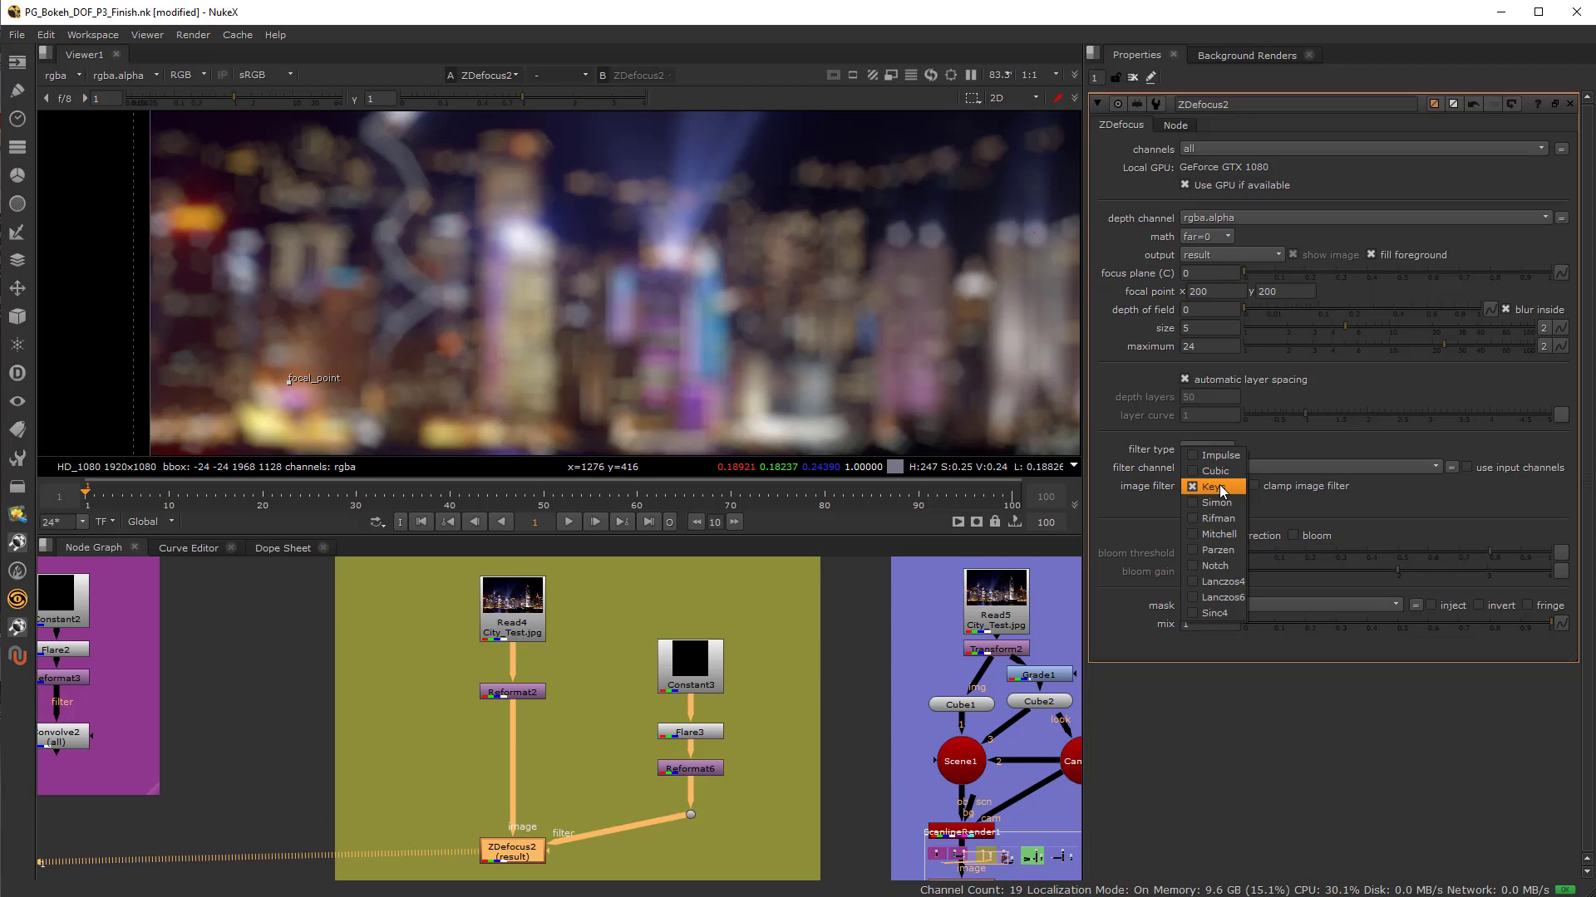
click(1229, 536)
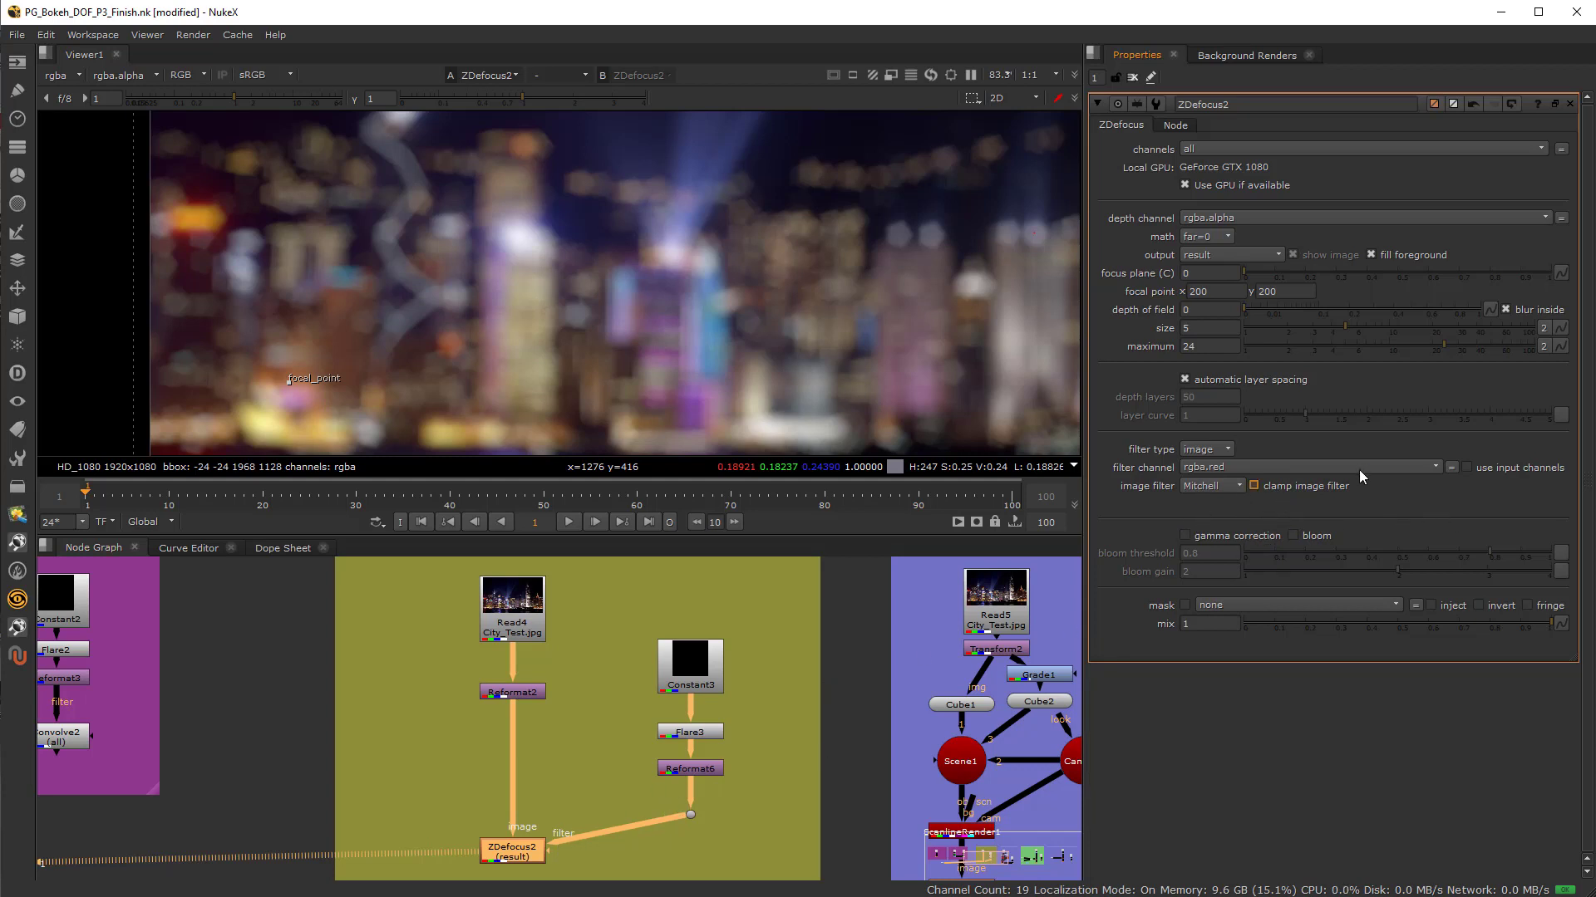
Compare the ZDefocus2 bokeh with and without gamma correction, leaving gamma correction off
click(1186, 536)
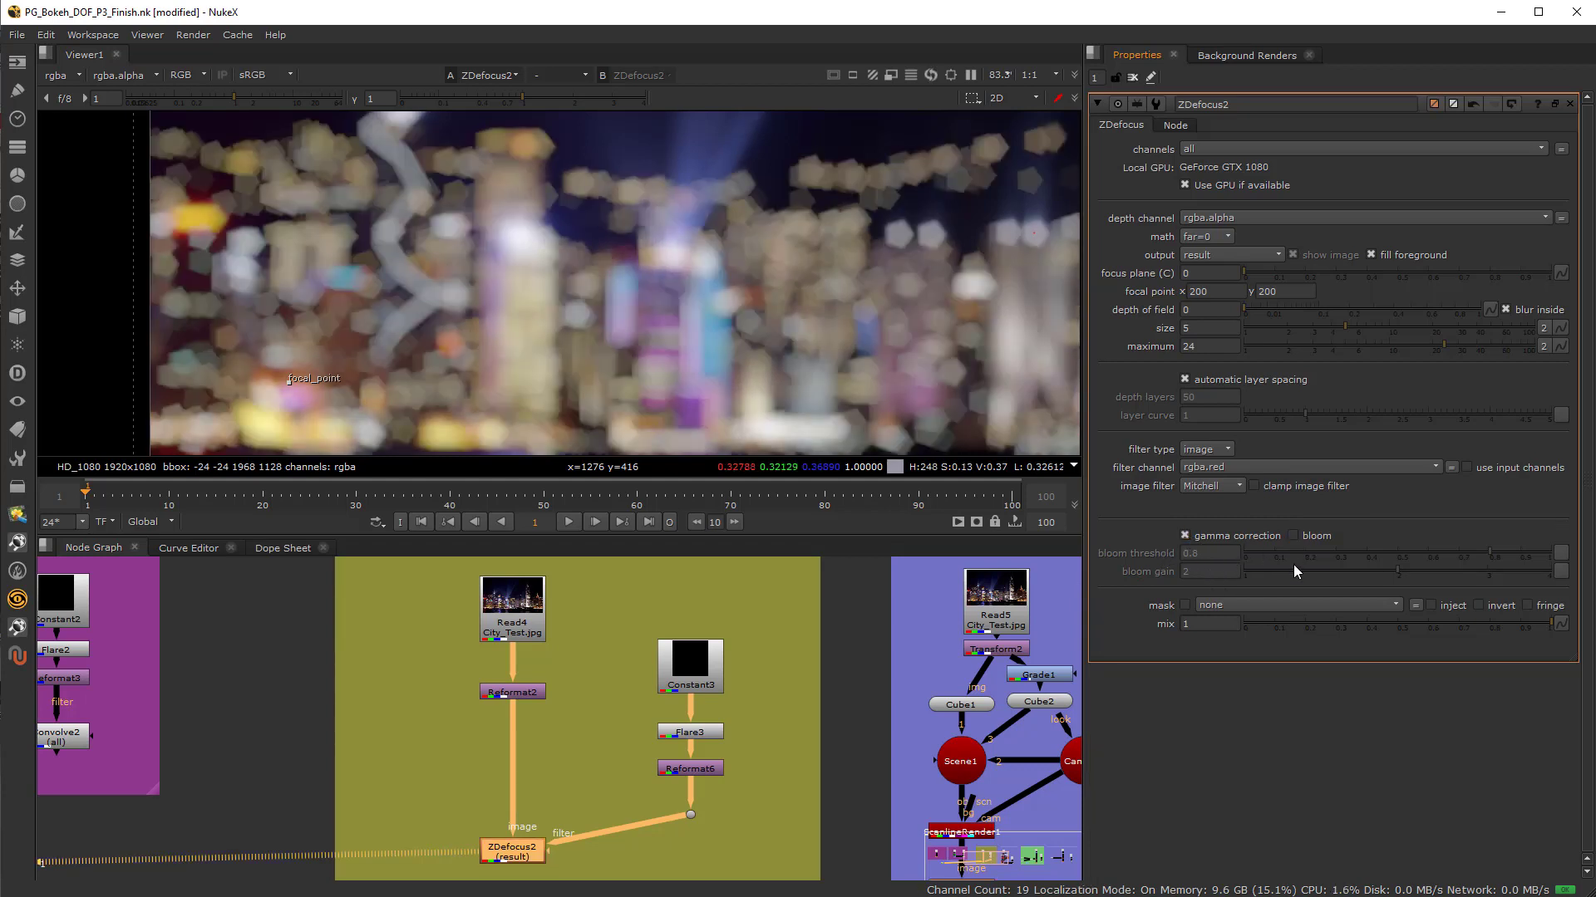
click(1186, 536)
click(1186, 536)
click(1186, 536)
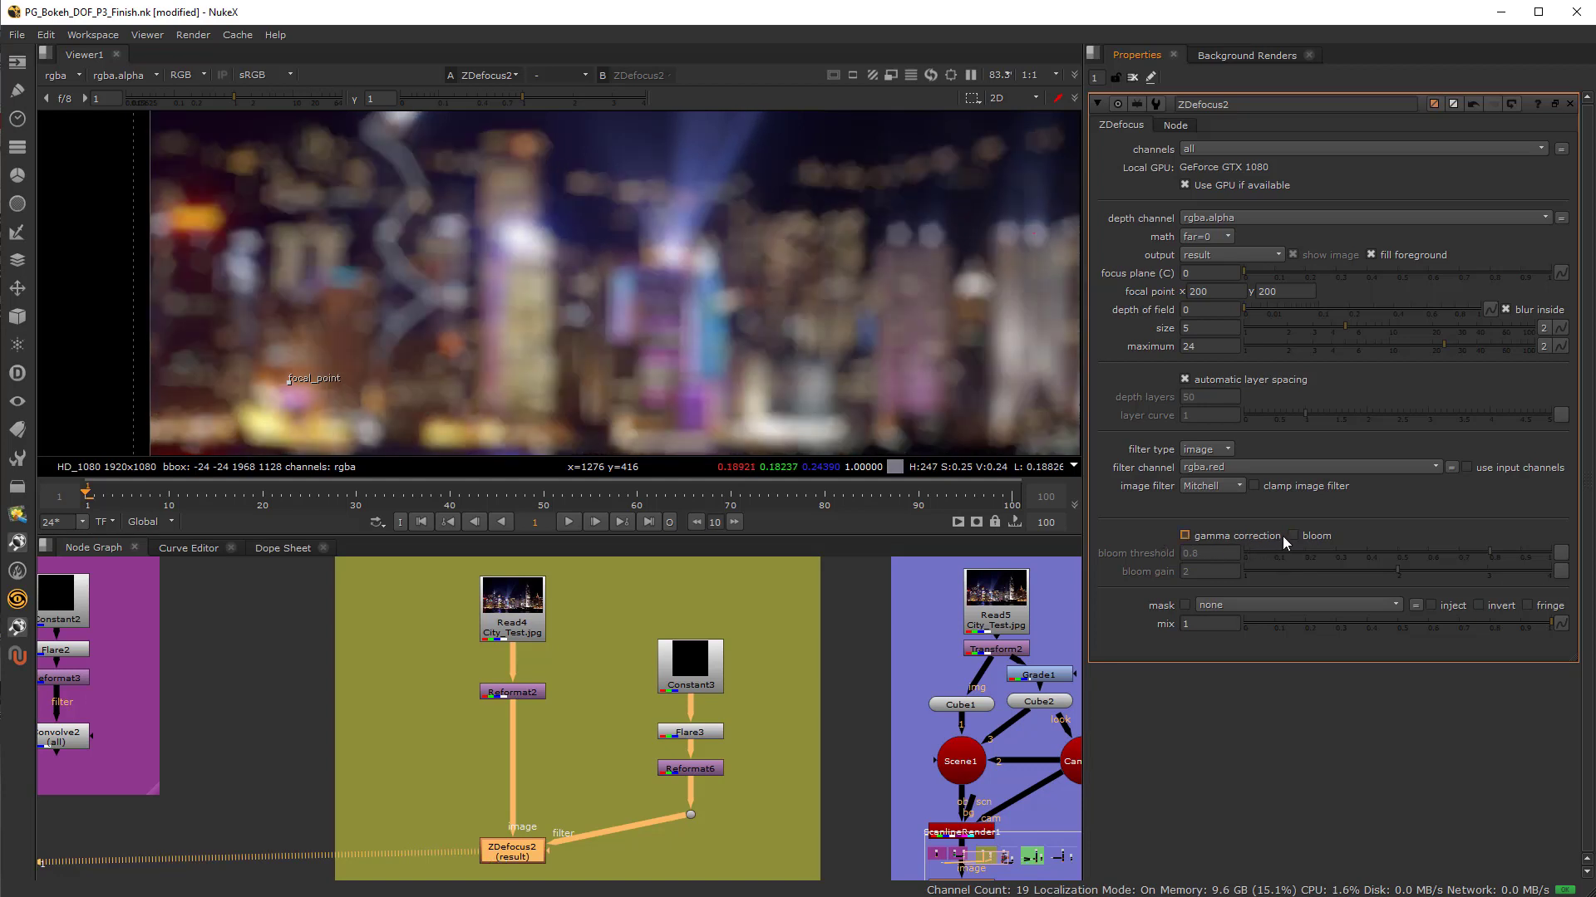
Enable bloom on ZDefocus2 with a bloom threshold of 0.77, and select the Reformat2 node
click(1292, 536)
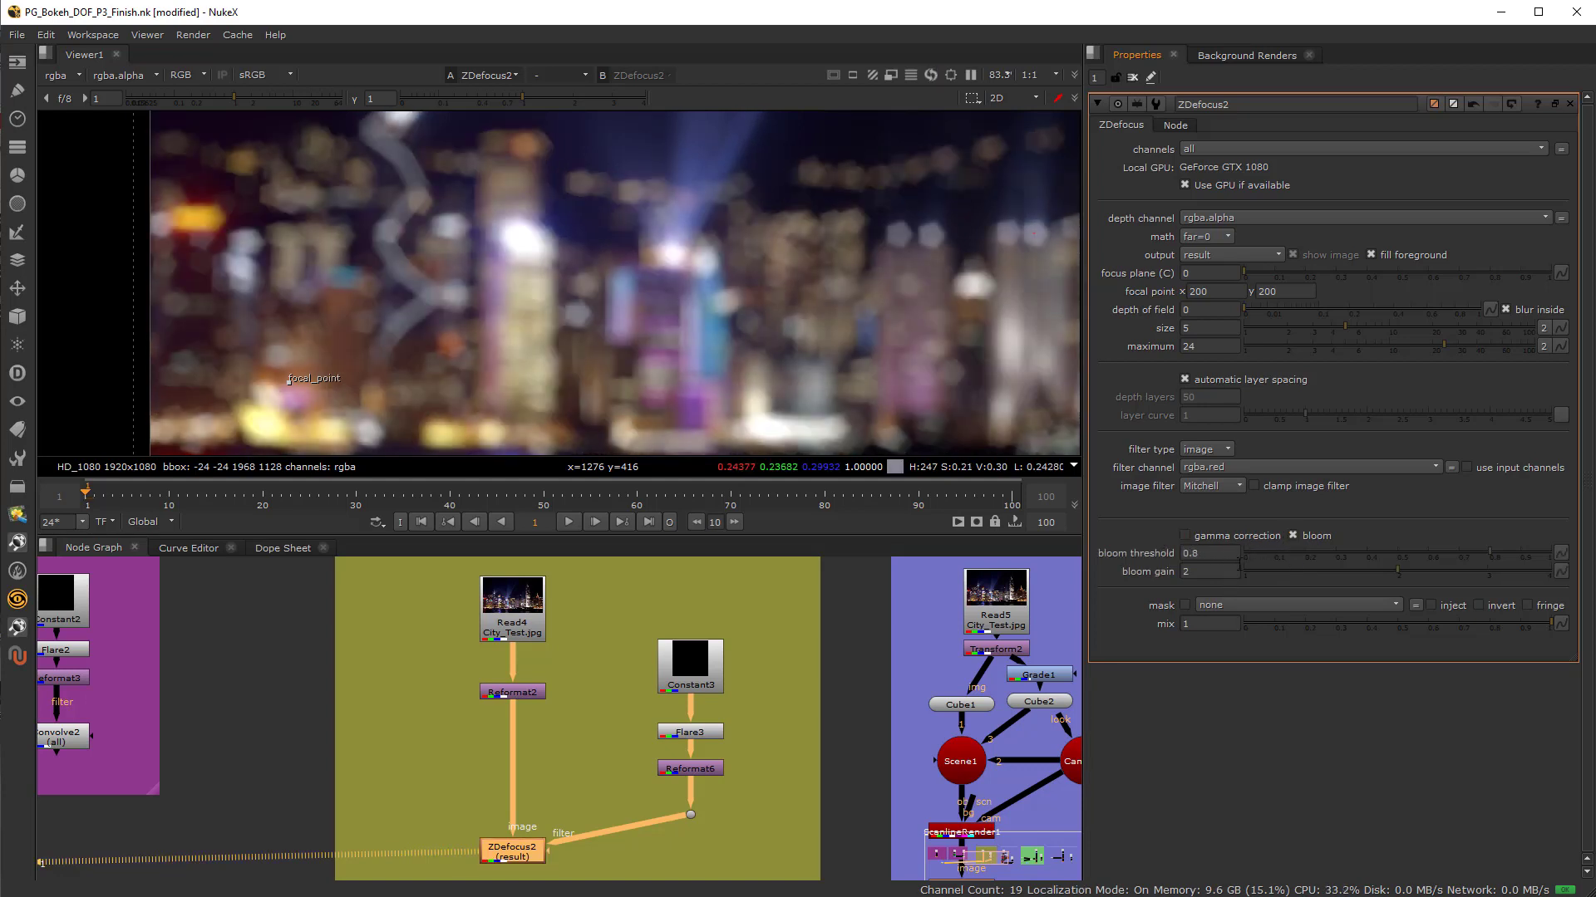
mouse_move(1489, 552)
mouse_down()
mouse_move(1350, 549)
mouse_move(1479, 546)
mouse_up()
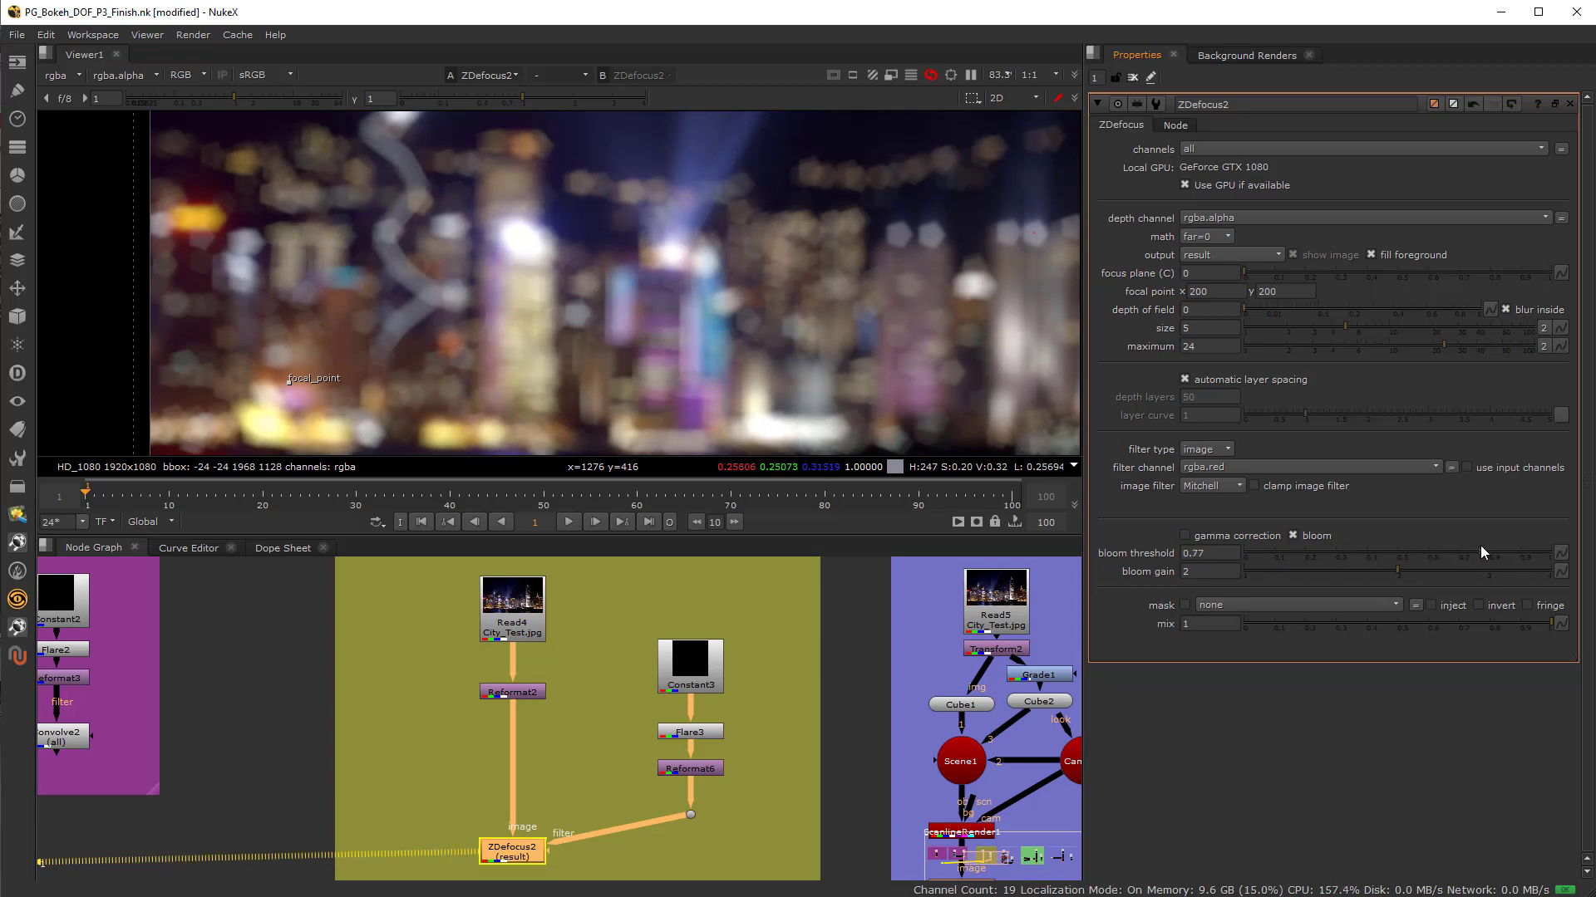
click(525, 695)
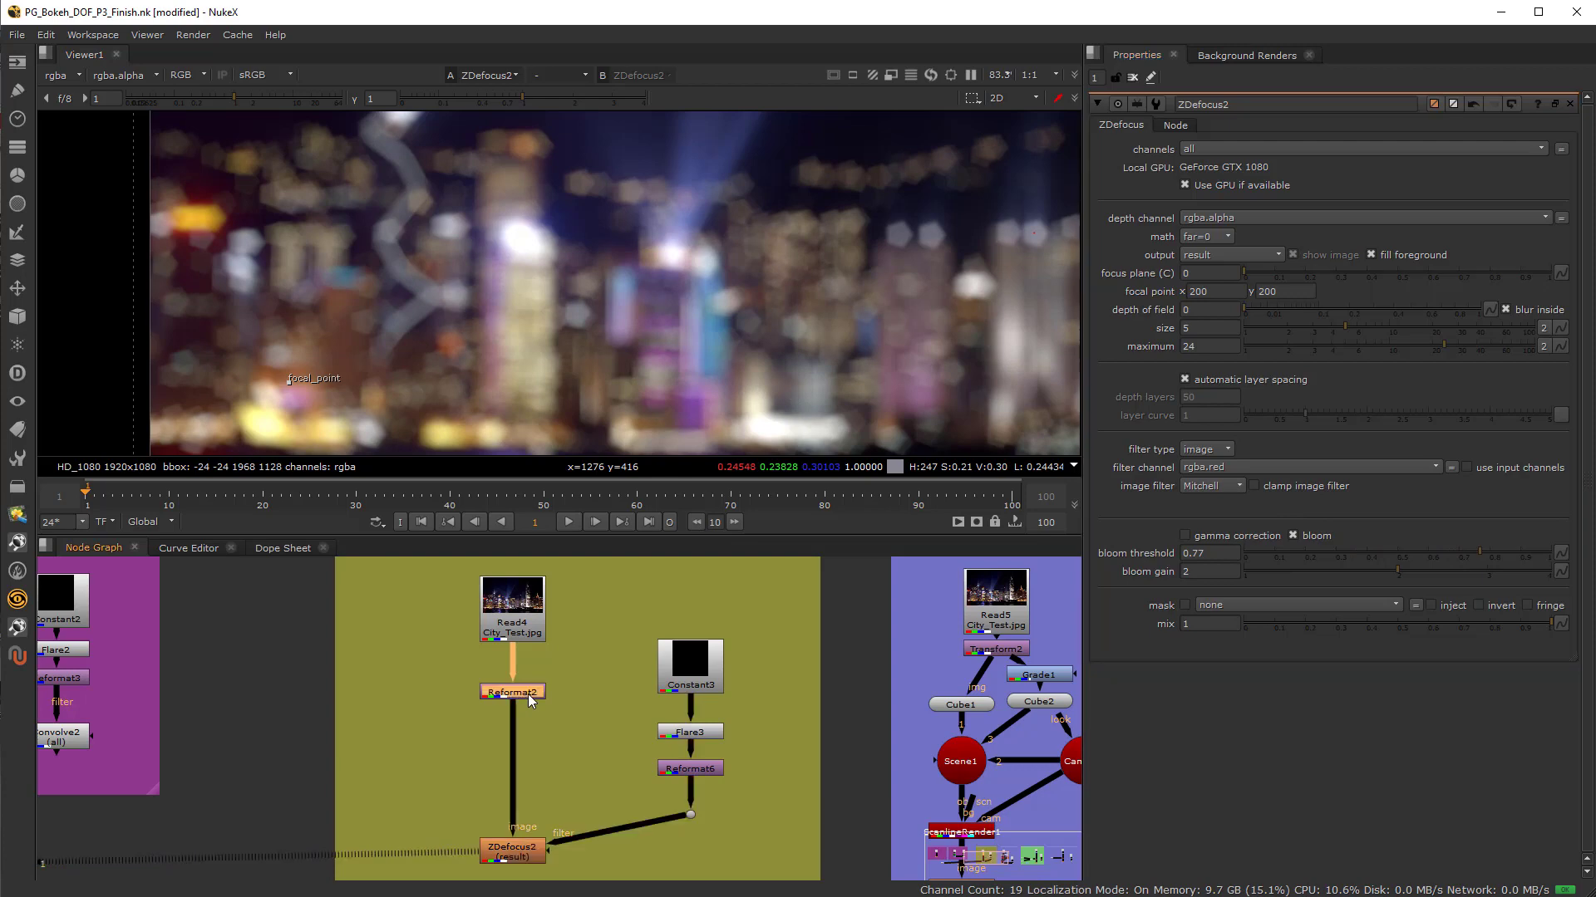
Inspect the bright tower light in the Reformat2 output and set the ZDefocus2 bloom threshold to 0.9 while viewing ZDefocus2
key(1)
scroll(749, 266, up, 8)
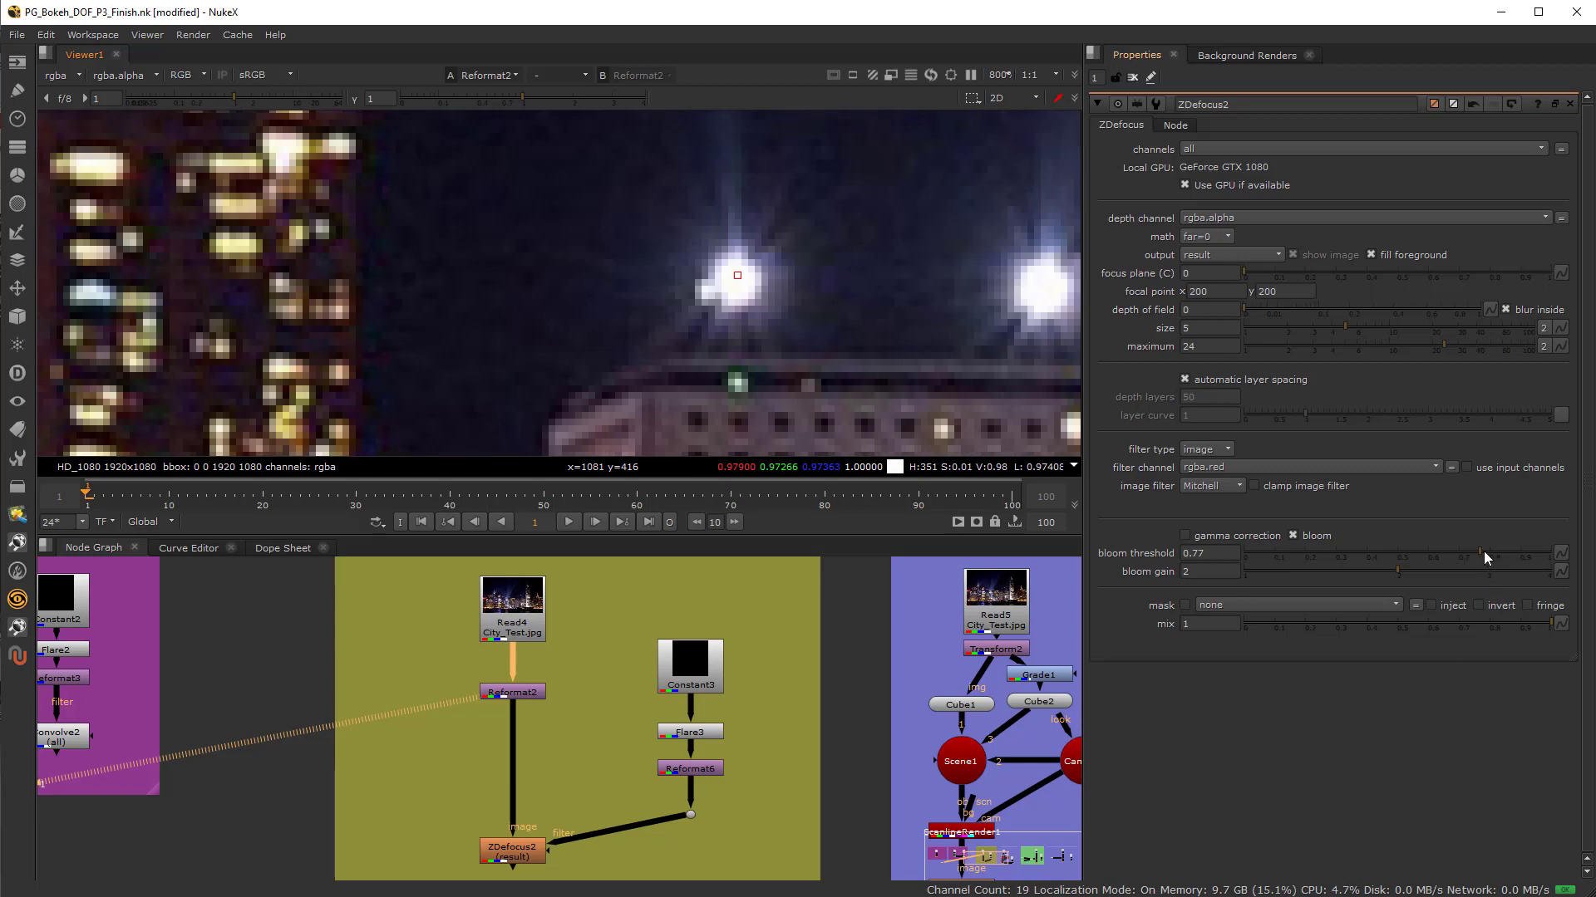
drag(1484, 553, 1523, 553)
click(526, 862)
key(1)
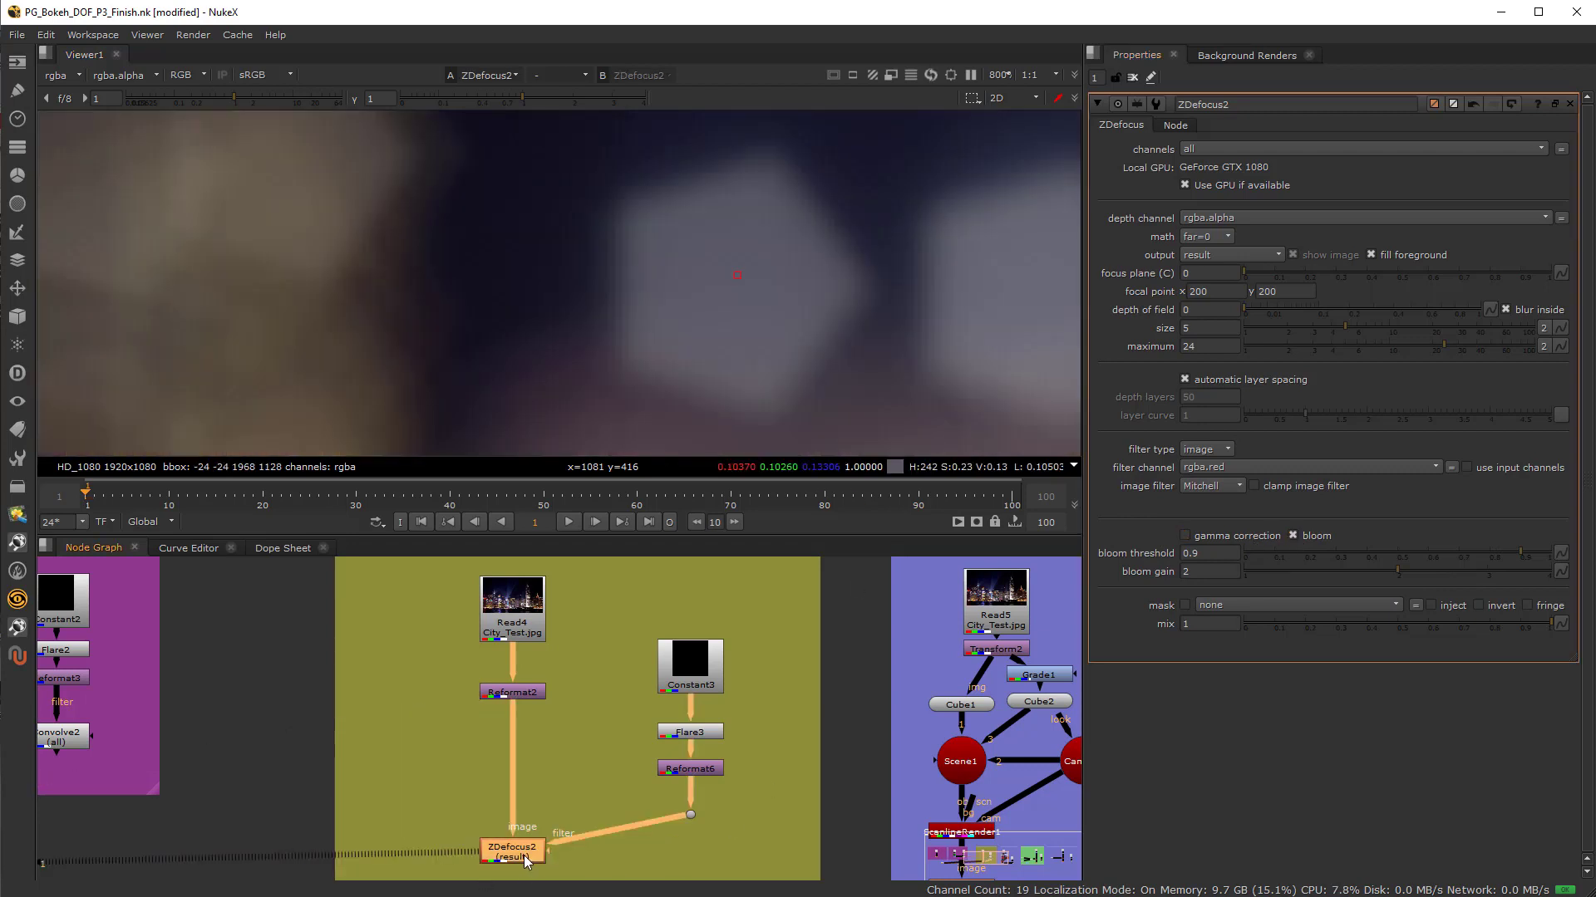
click(1293, 537)
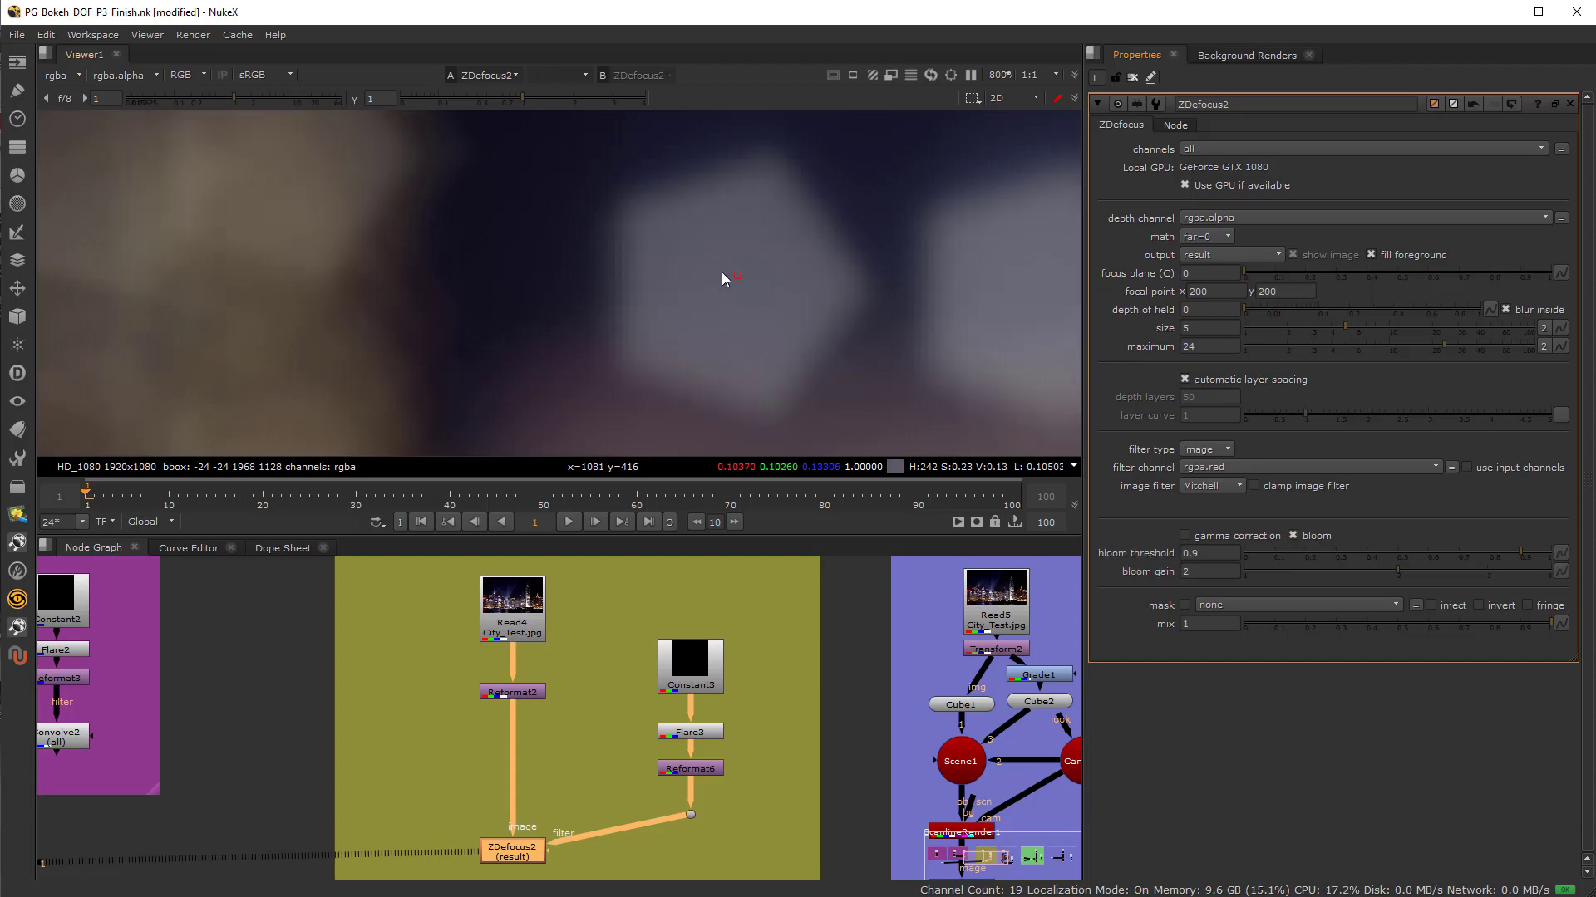
Temporarily disable ZDefocus2 to sample a bright pixel on the purple-lit building, and re-enable the node
scroll(724, 287, down, 6)
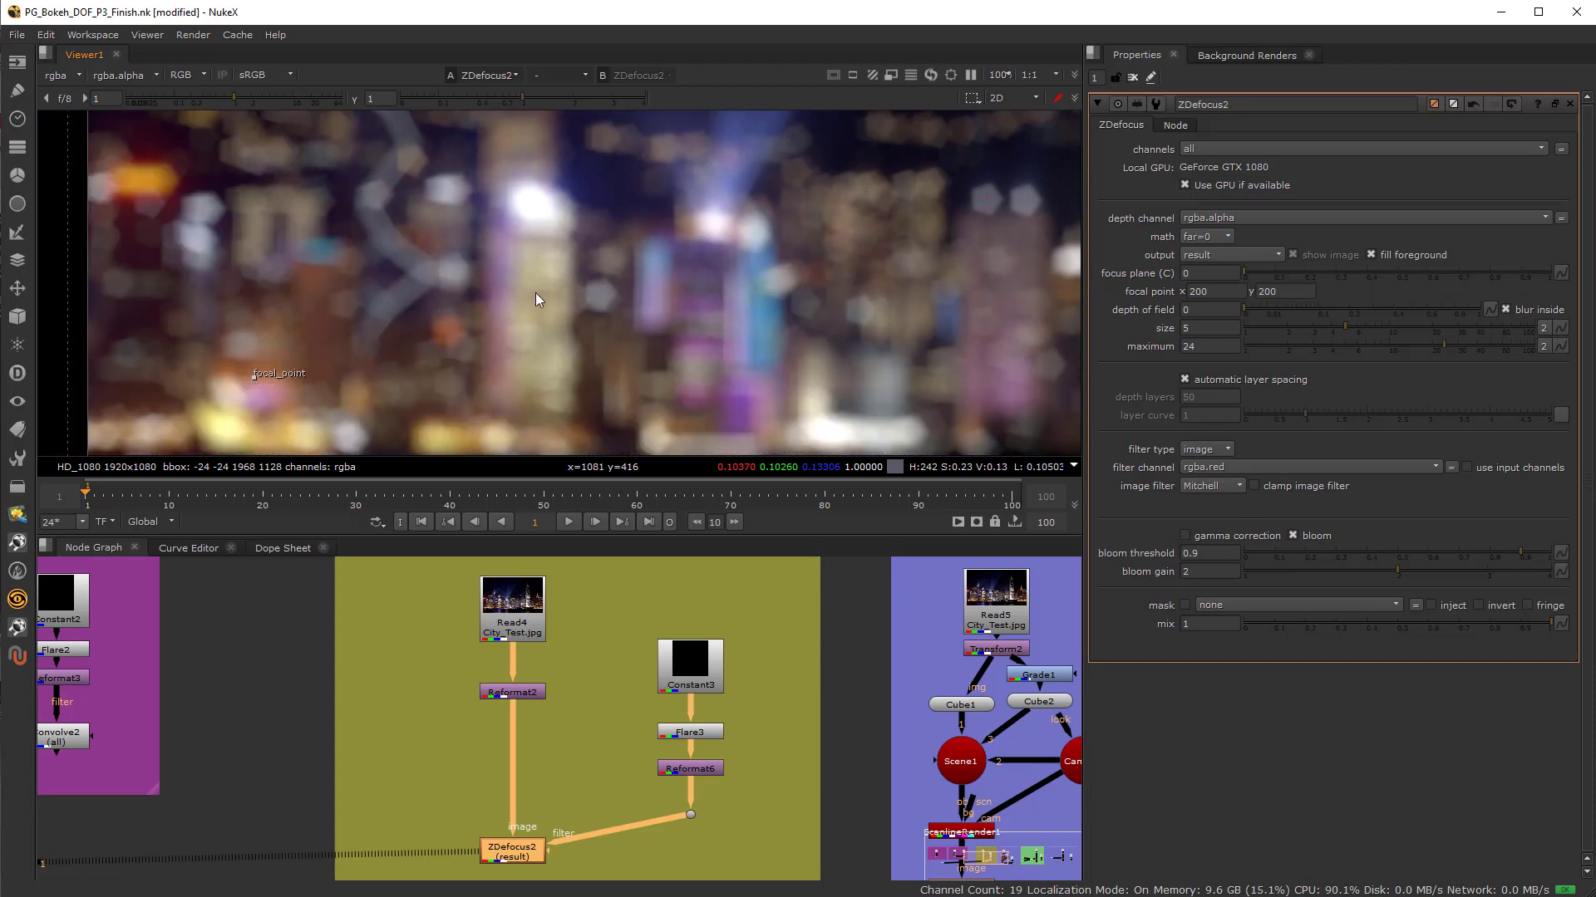
key(d)
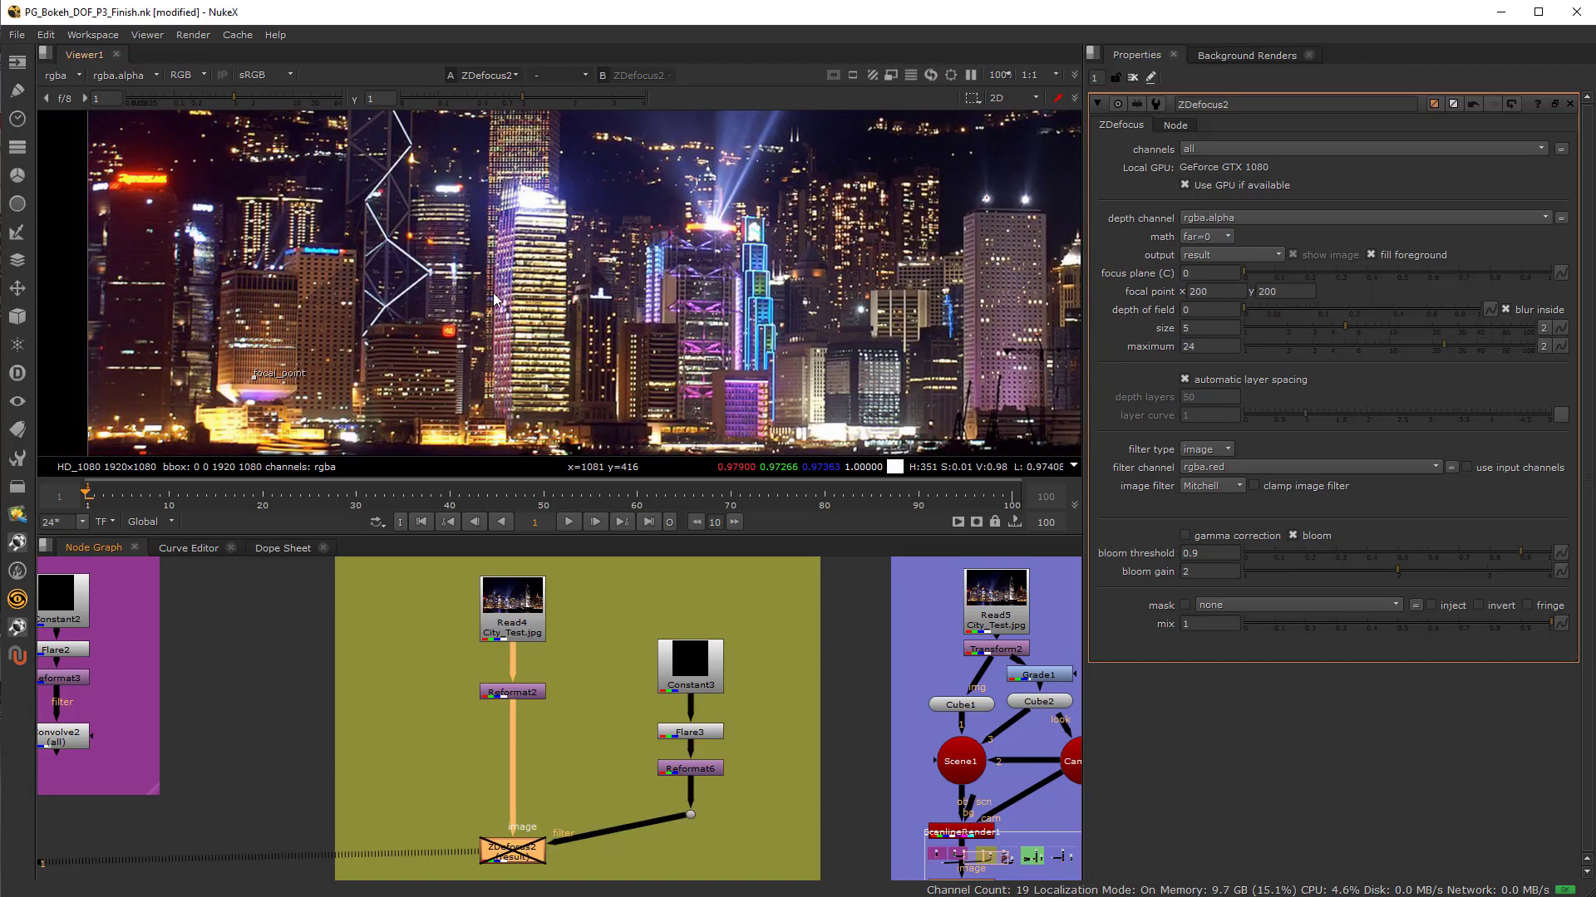
scroll(493, 297, up, 5)
ctrl+click(611, 256)
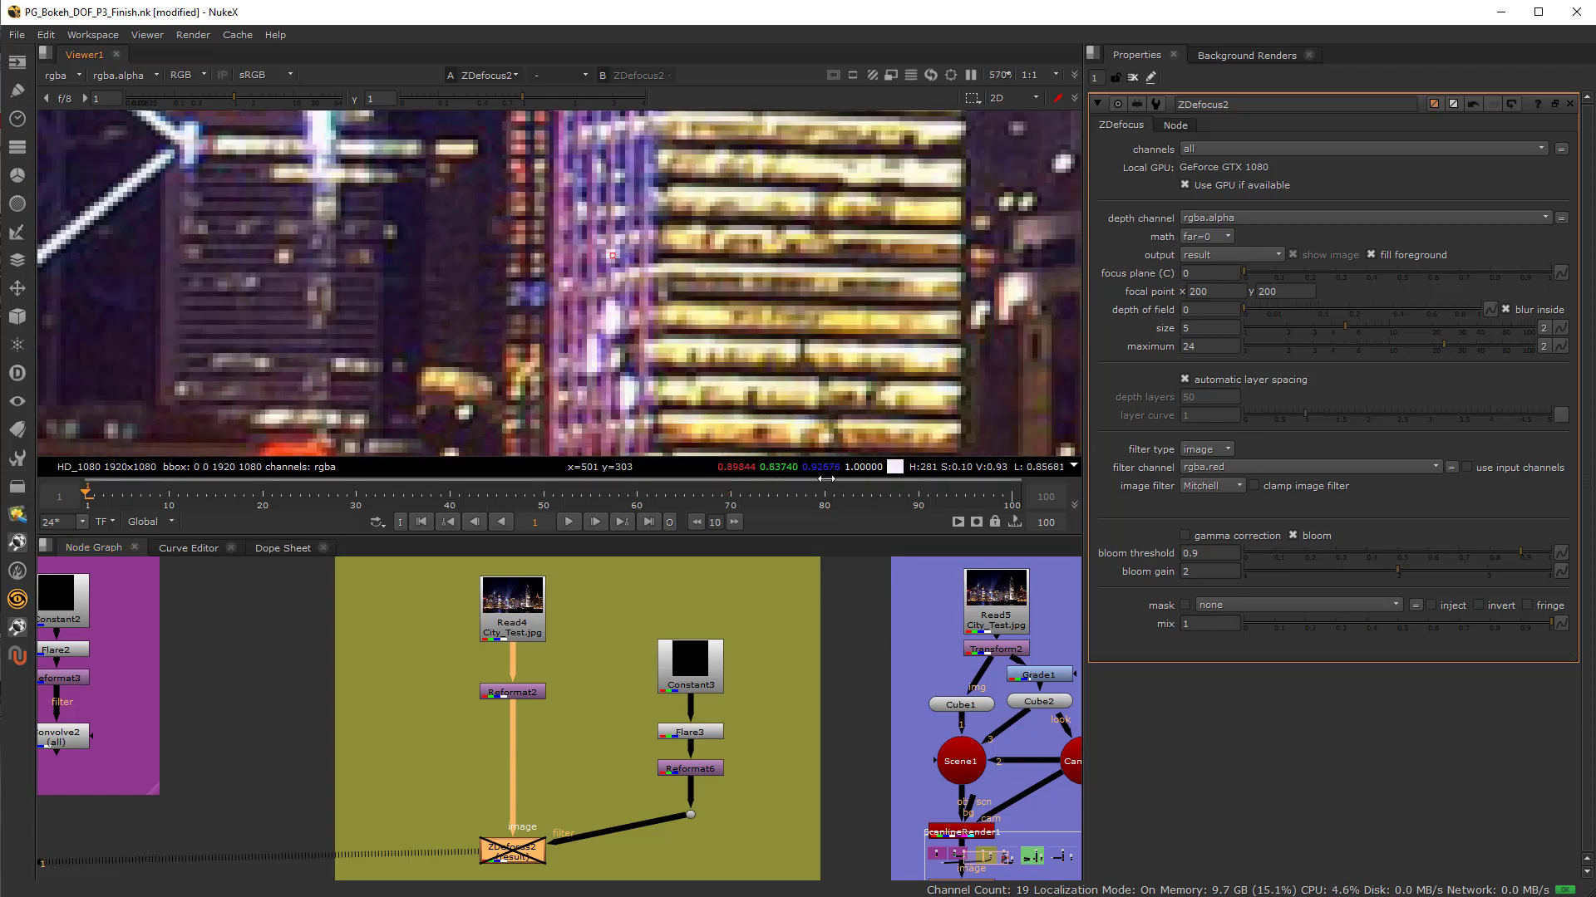
scroll(600, 304, up, 3)
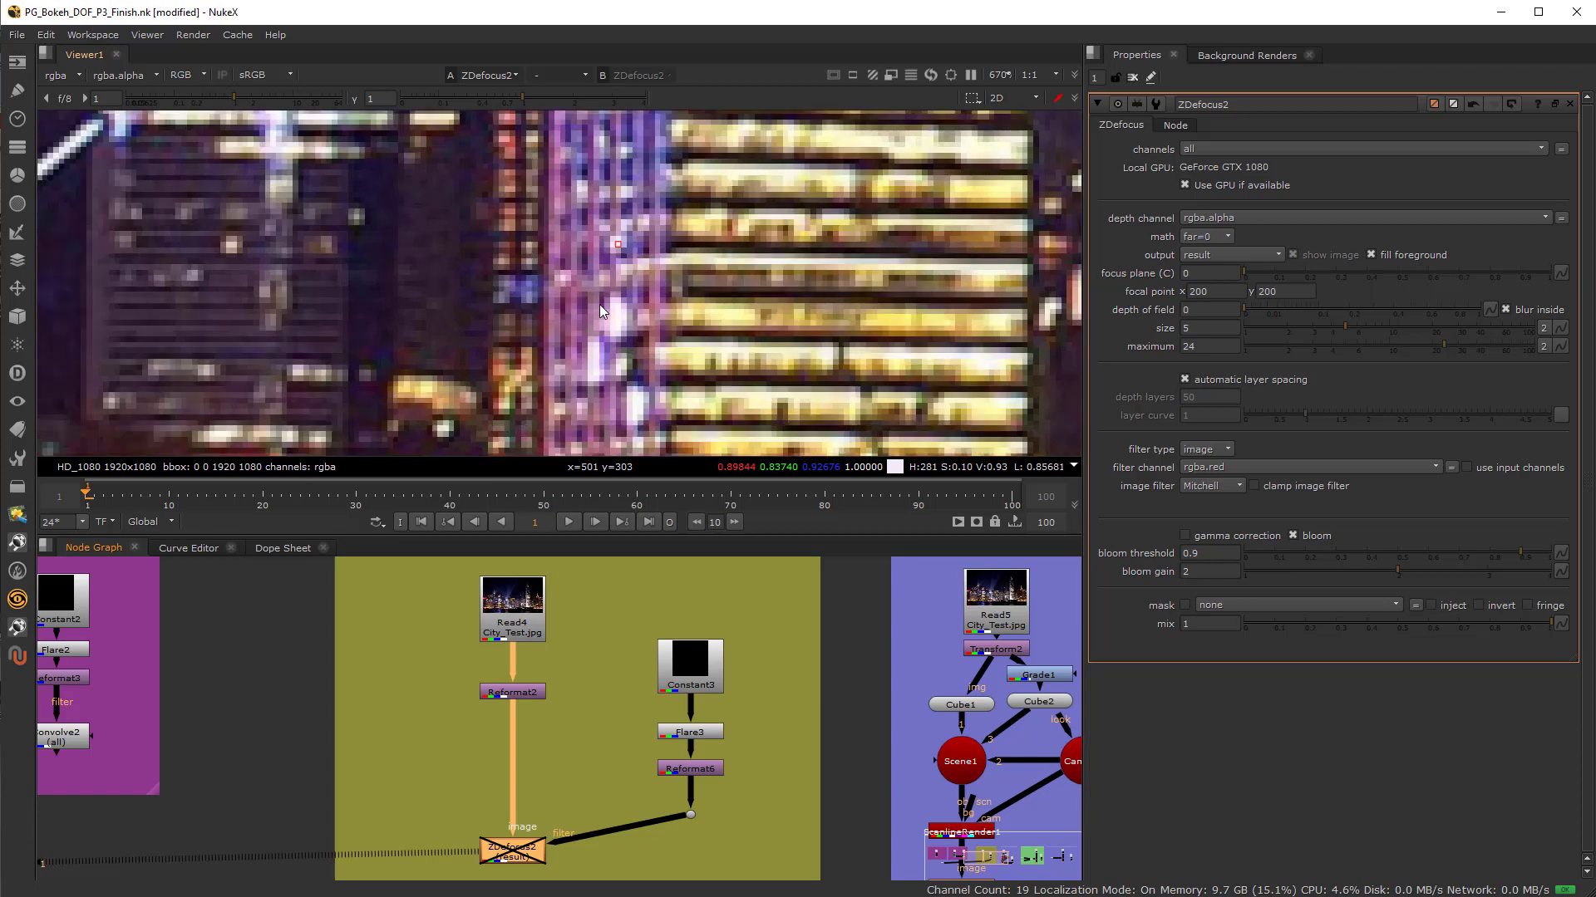
key(d)
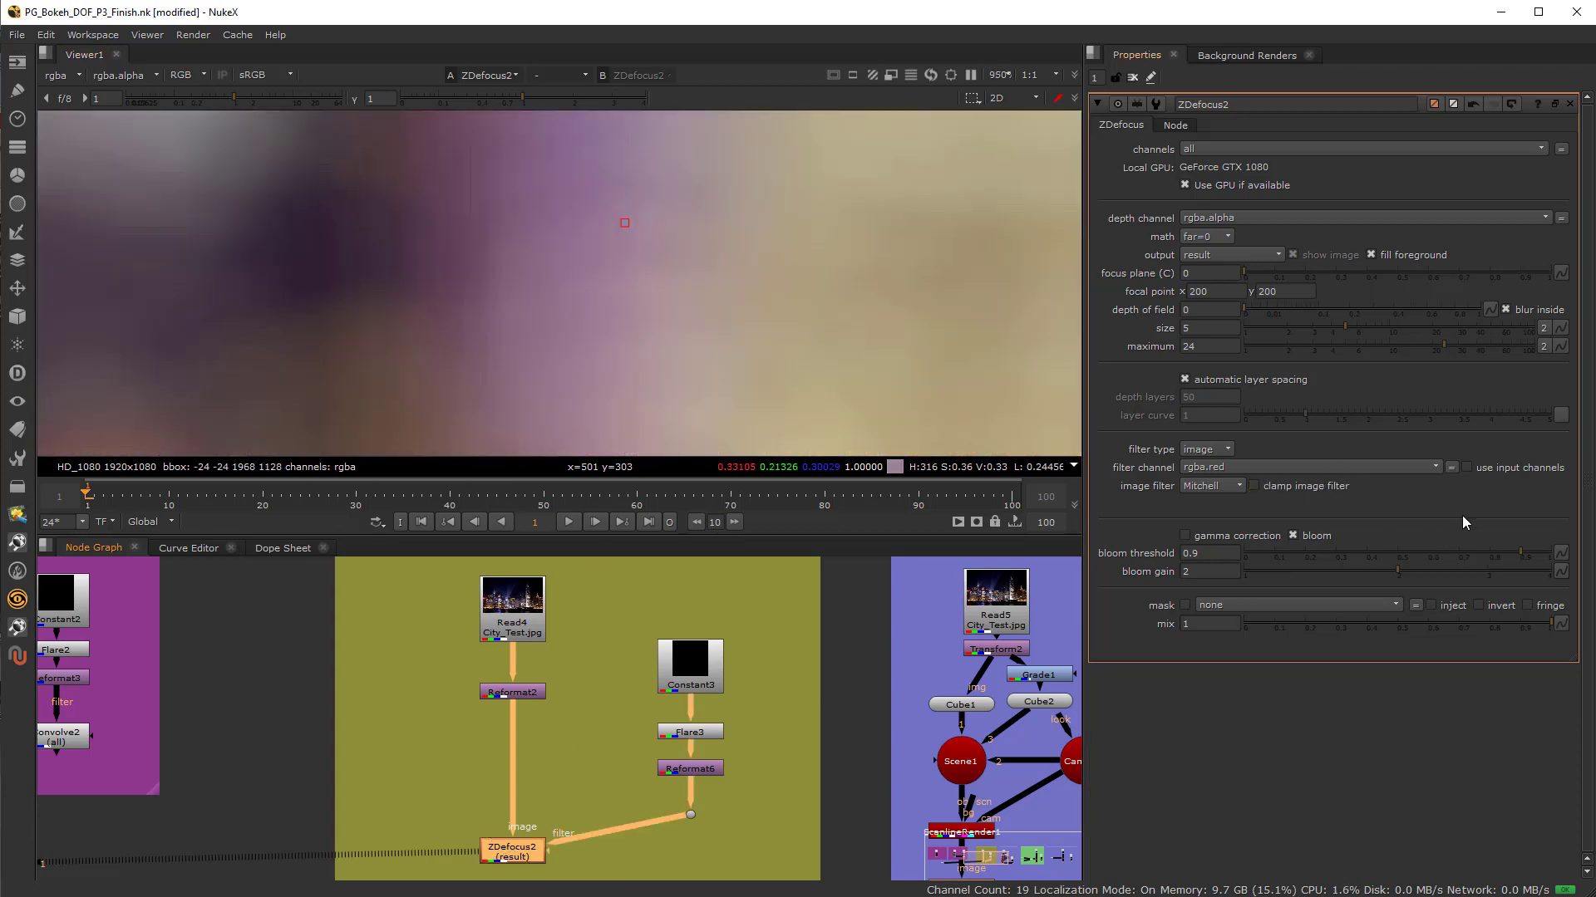
Compare the sampled building area with and without ZDefocus2 bloom, leaving bloom on and showing the whole image
click(1292, 537)
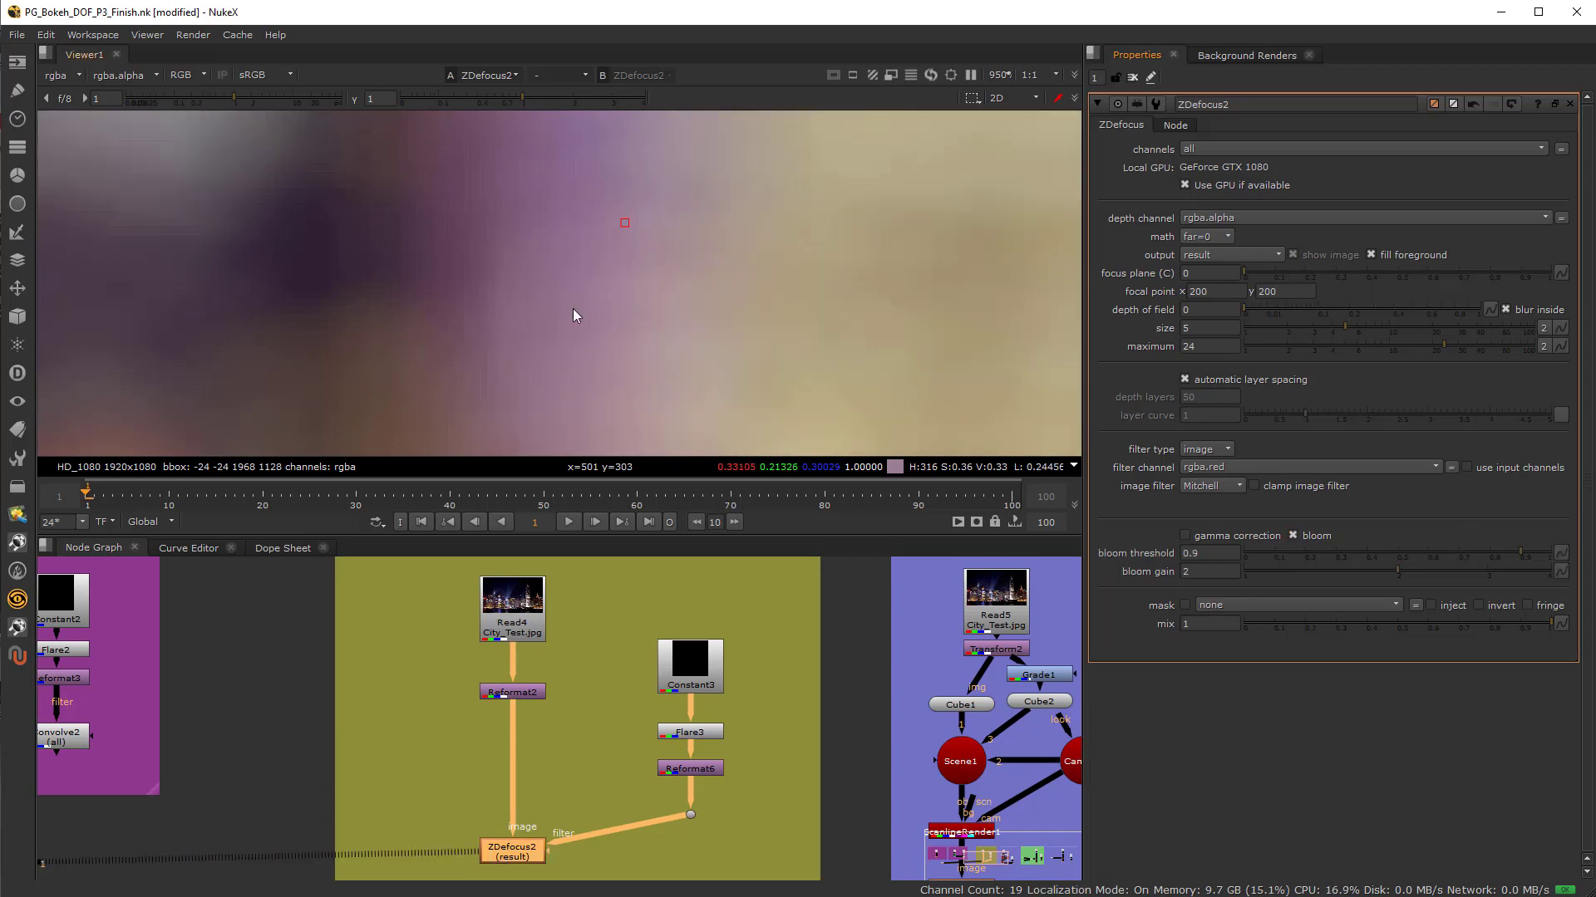
click(1293, 537)
click(1293, 536)
click(1293, 536)
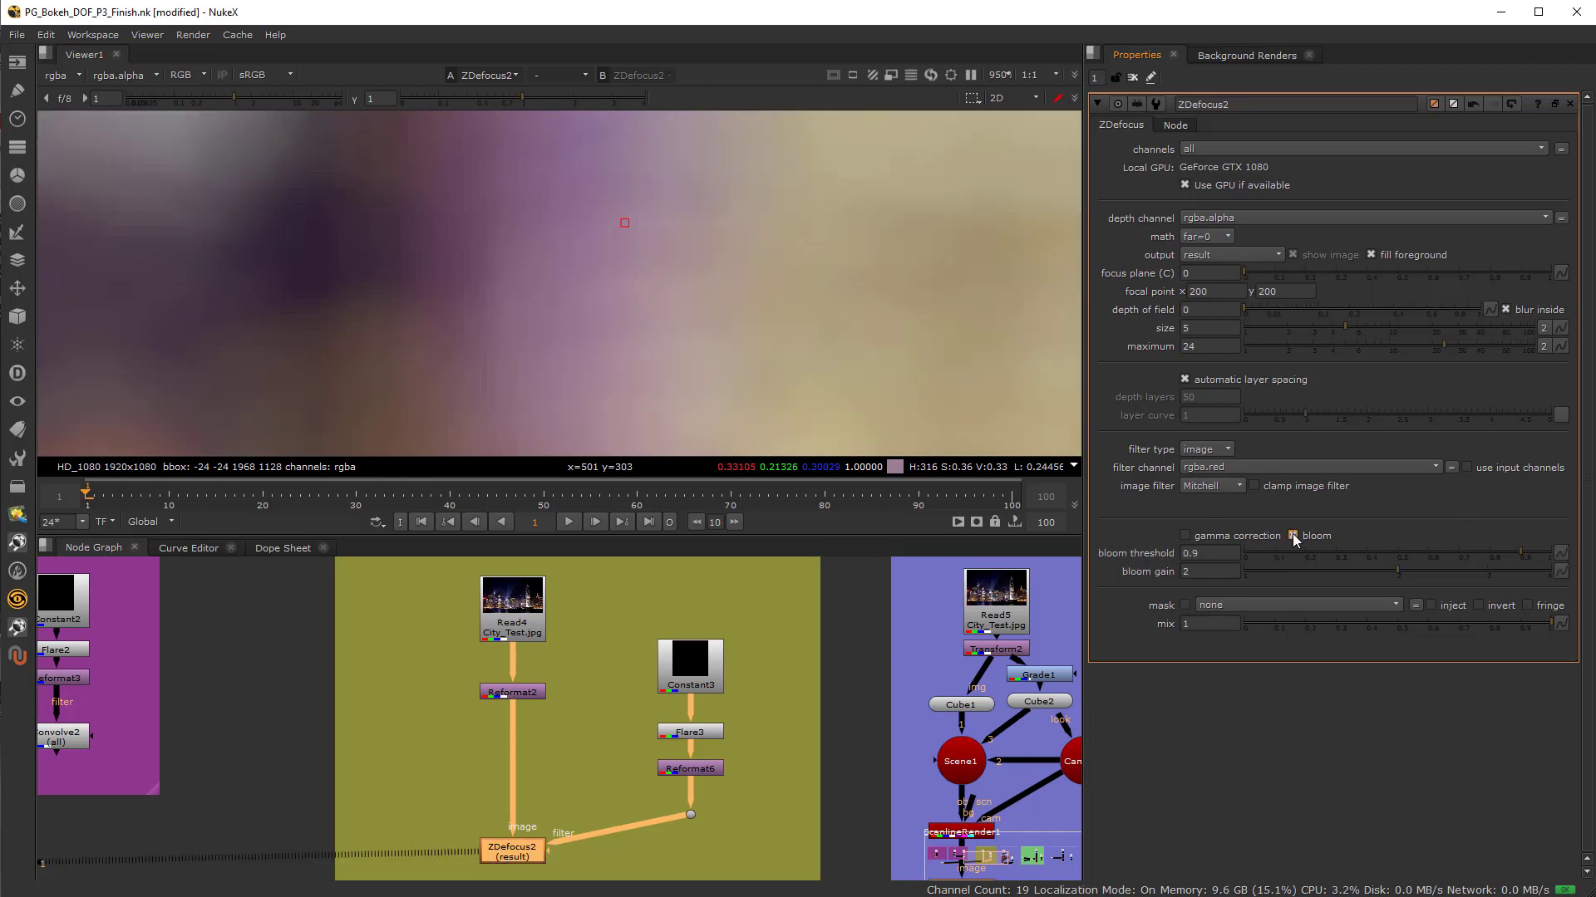
click(1293, 536)
click(1293, 536)
click(1293, 536)
click(1293, 536)
scroll(773, 294, down, 10)
middle_drag(769, 288, 456, 348)
scroll(632, 351, down, 1)
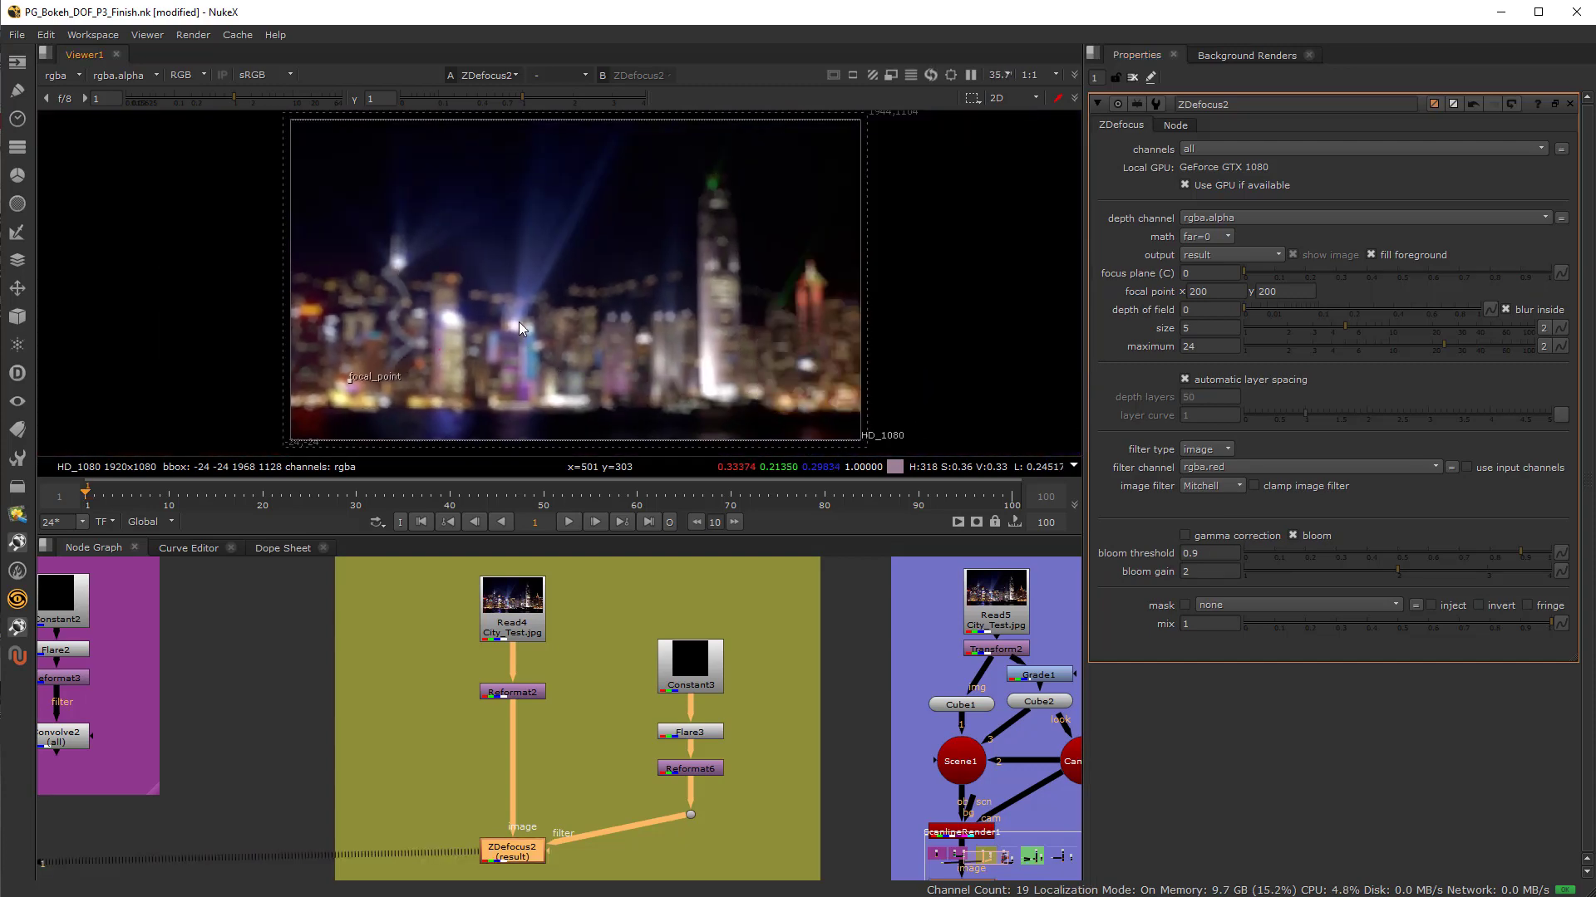
Set the ZDefocus2 bloom threshold to 0.94 and compare the image with bloom off and on, leaving it enabled
scroll(635, 328, up, 1)
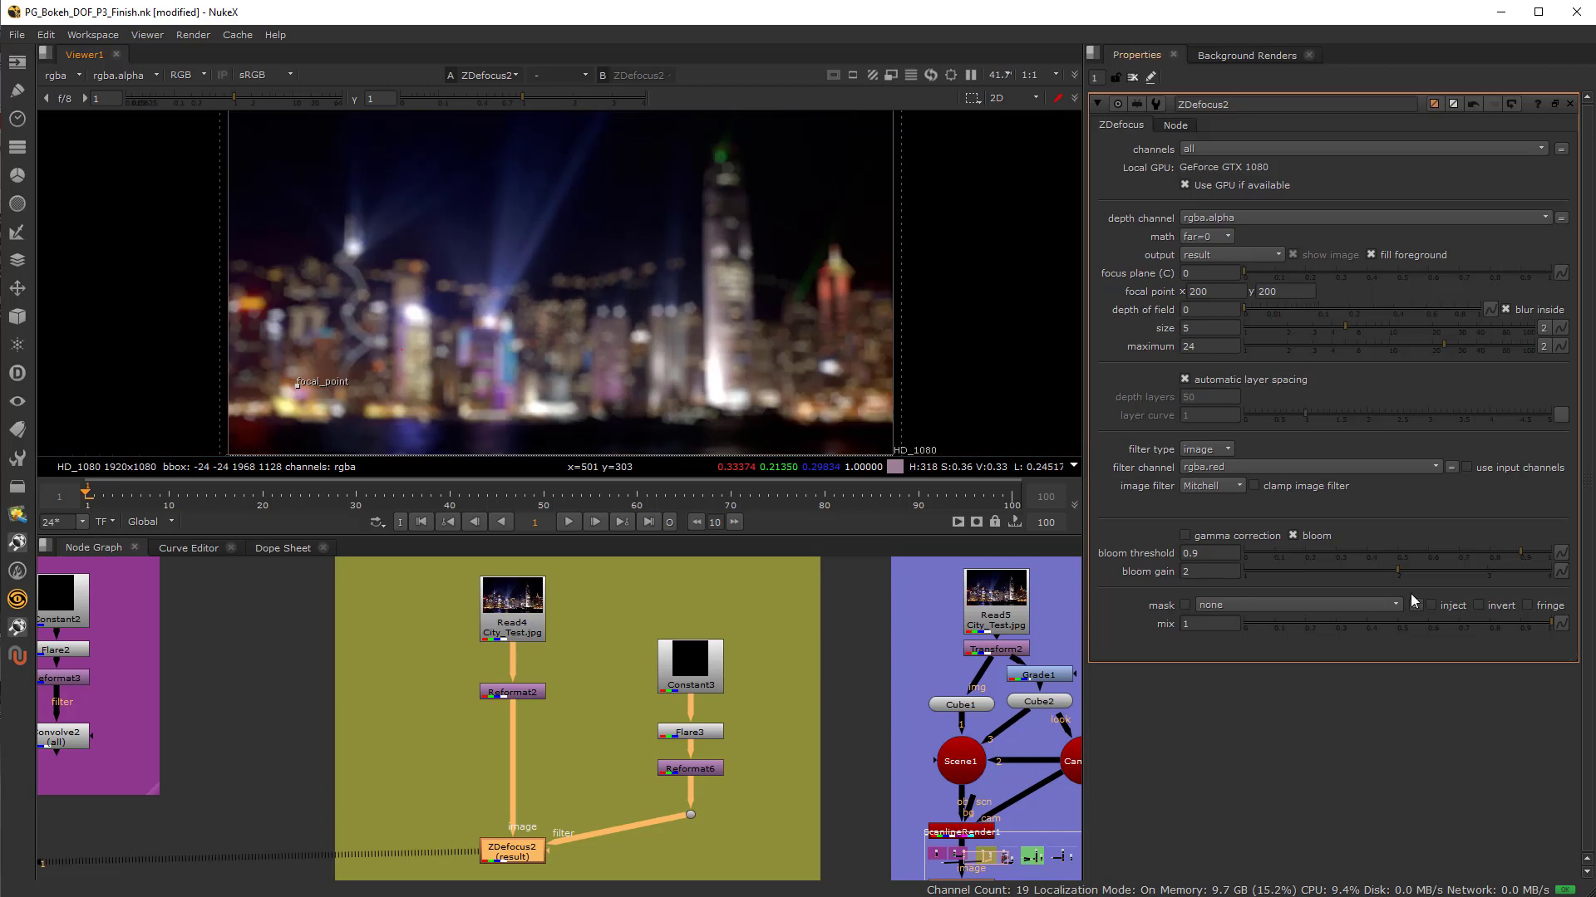
drag(1522, 553, 1533, 555)
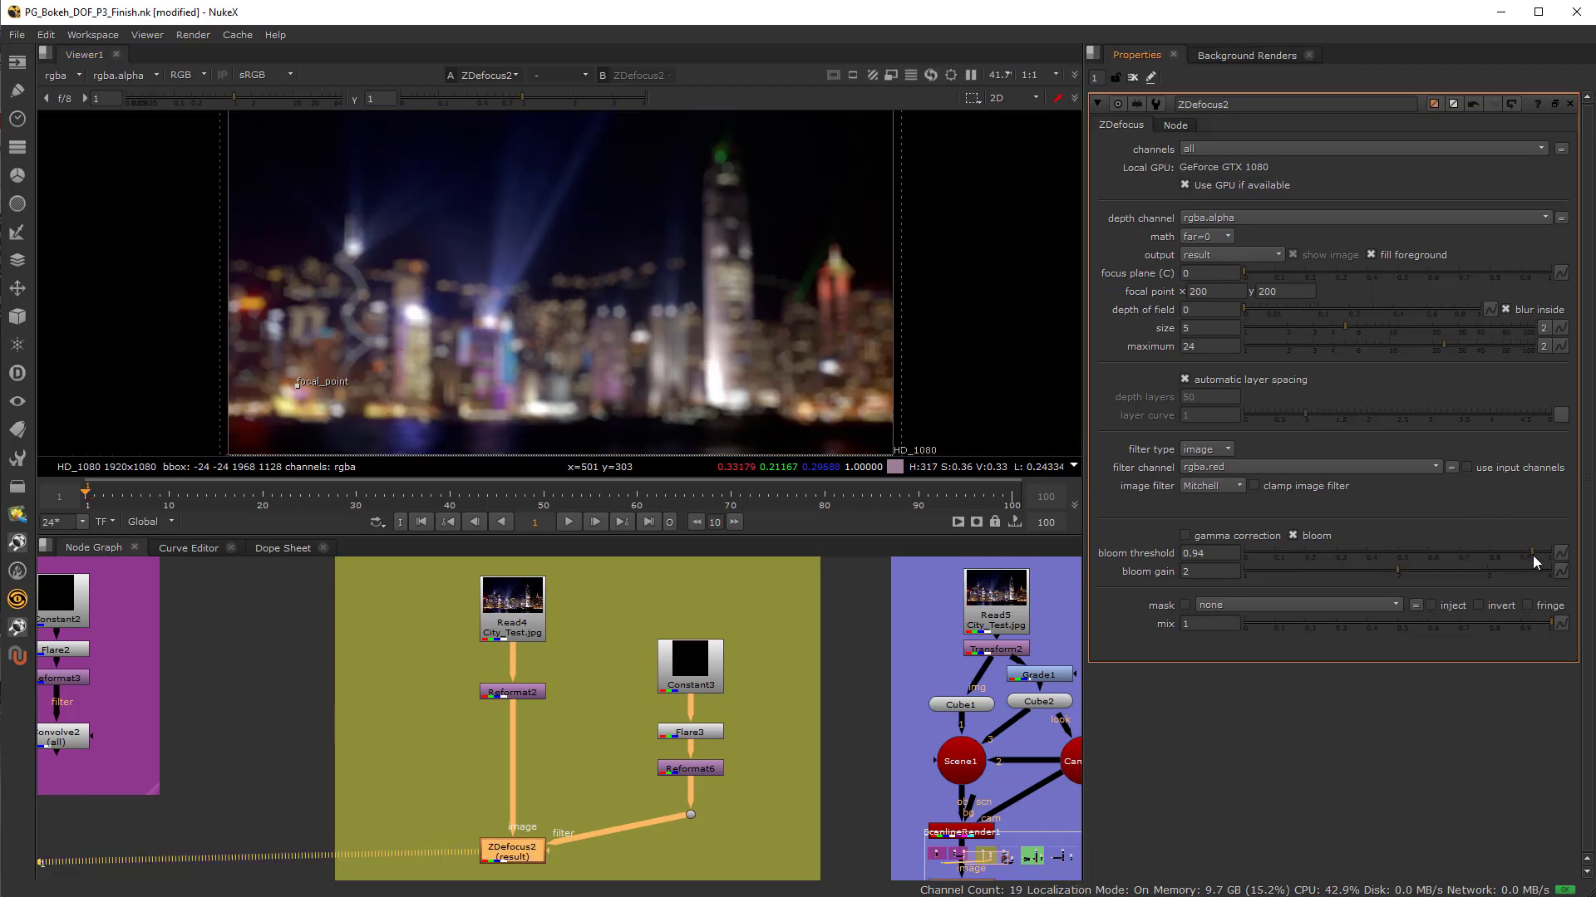
click(1293, 537)
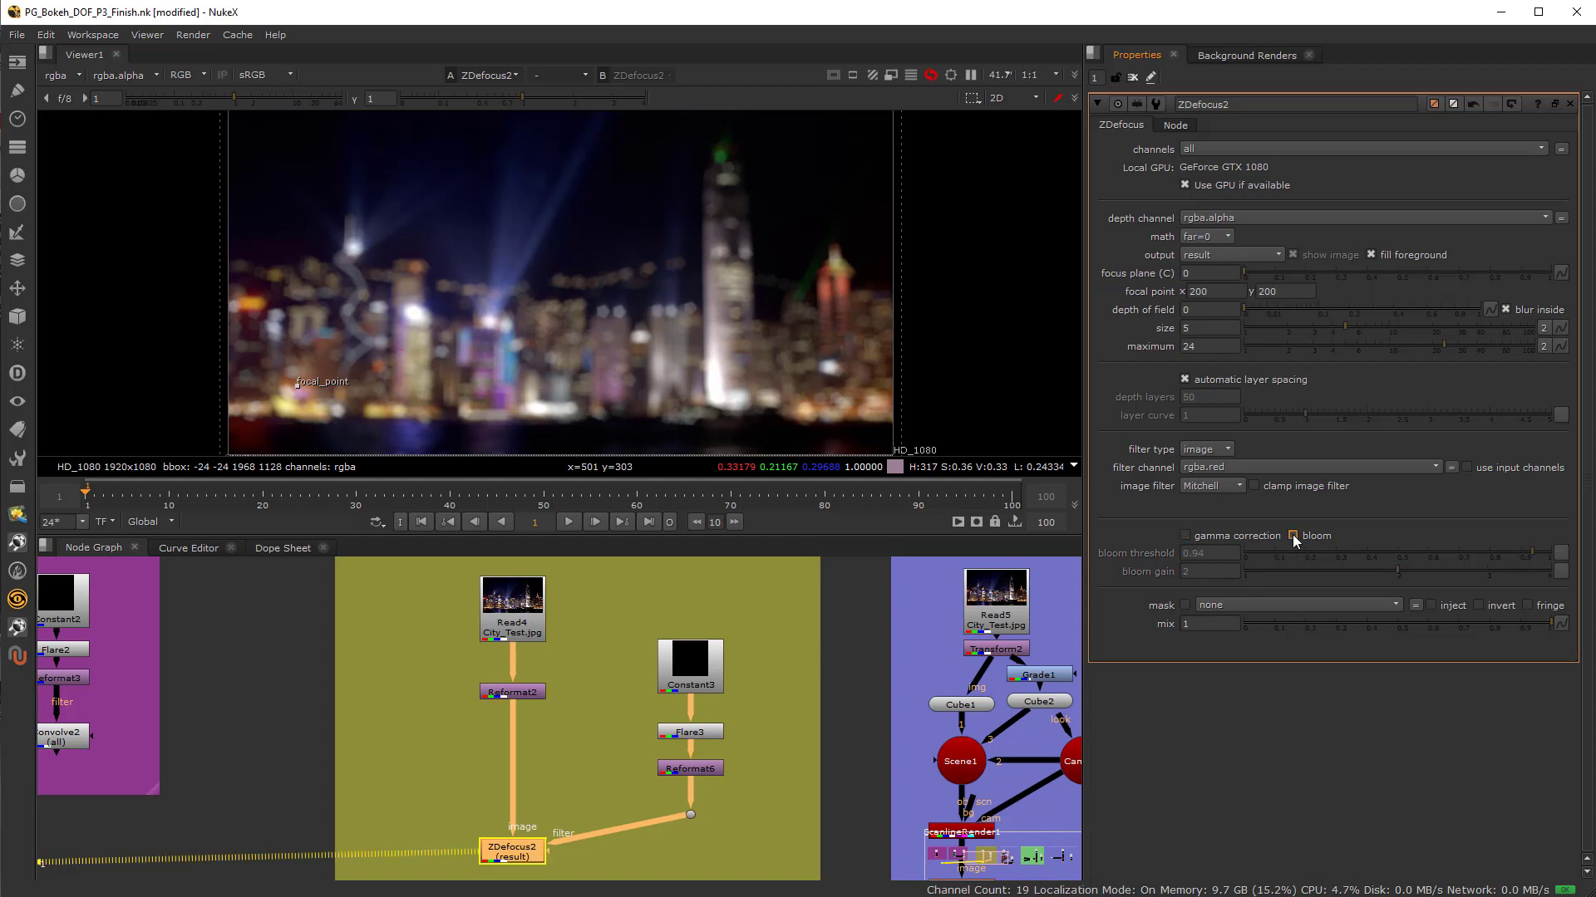
click(1293, 537)
click(1293, 537)
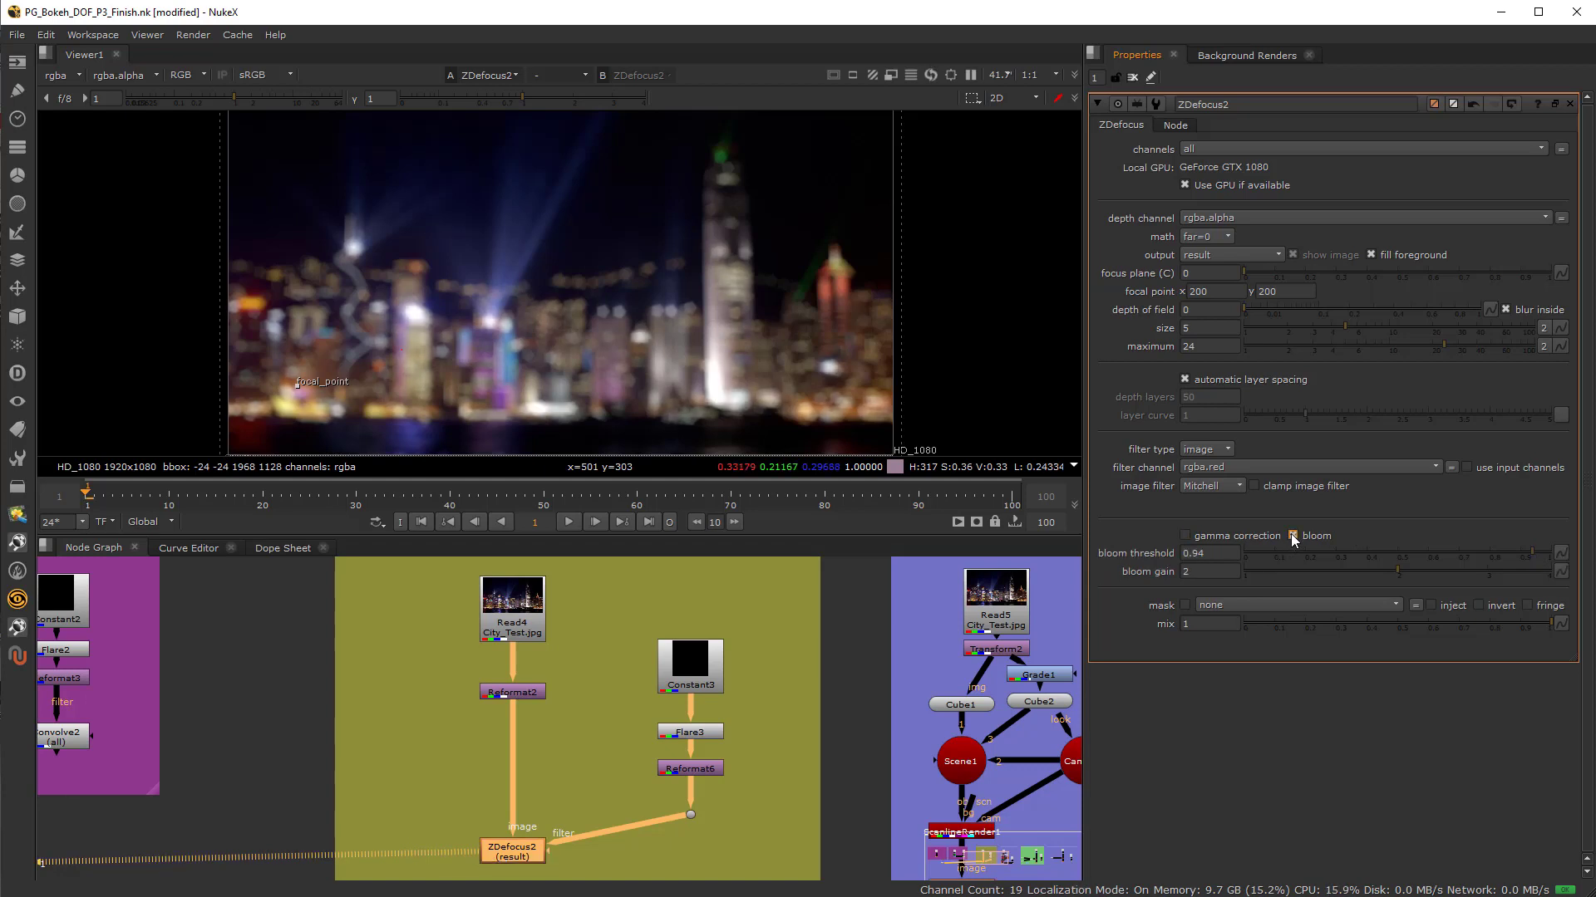
click(1293, 536)
click(1293, 537)
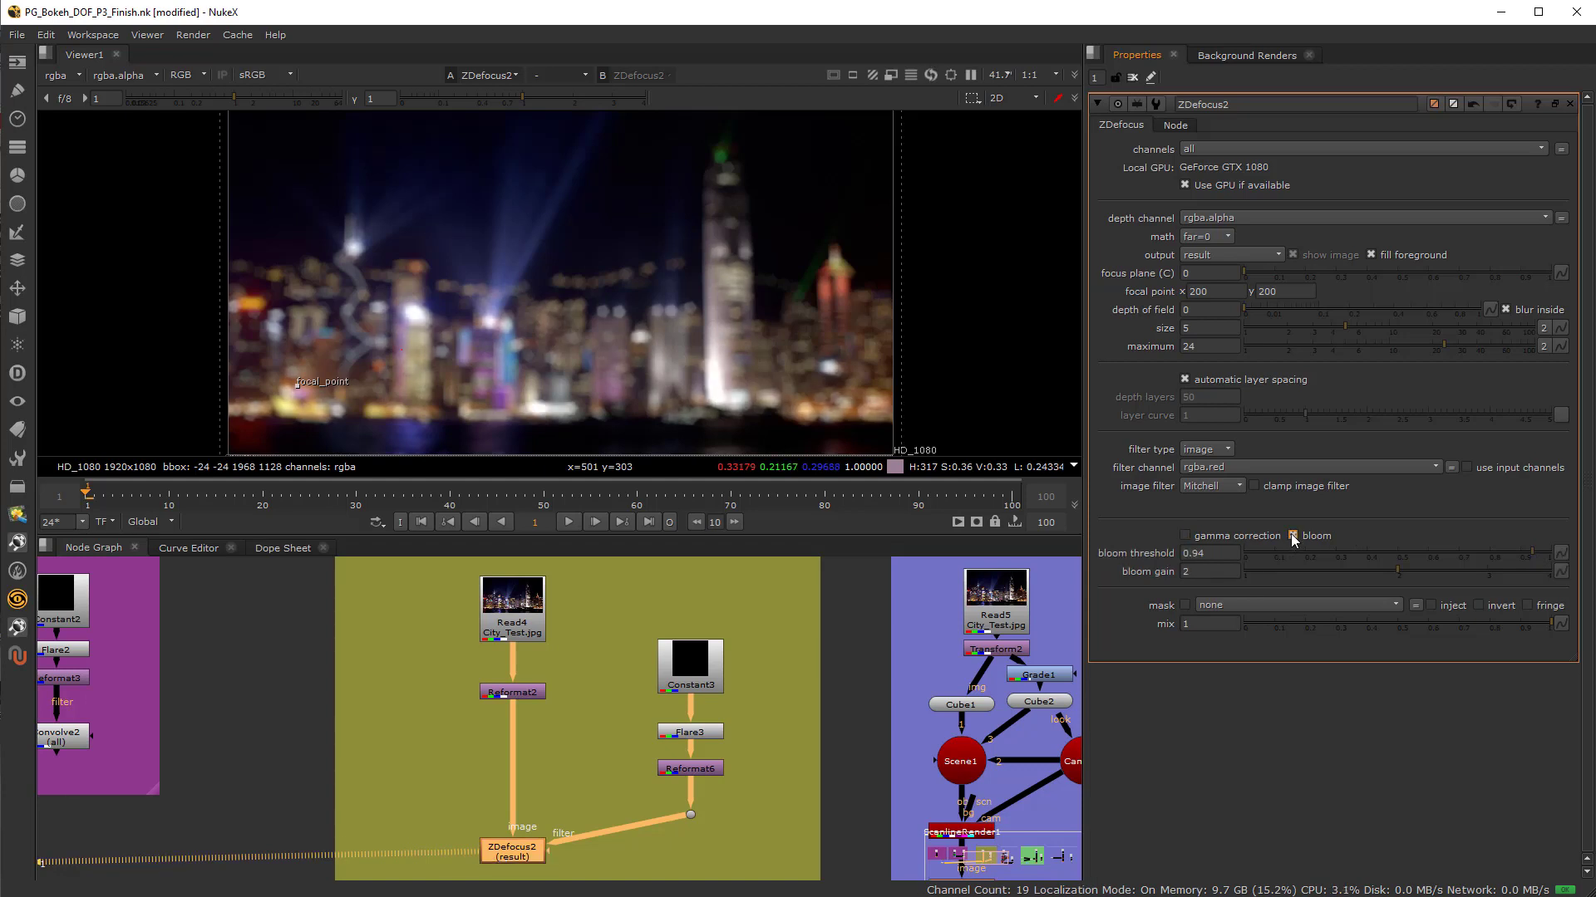
Compare gamma correction and bloom combinations on ZDefocus2, leaving both options enabled
click(1185, 536)
click(1185, 536)
click(1185, 536)
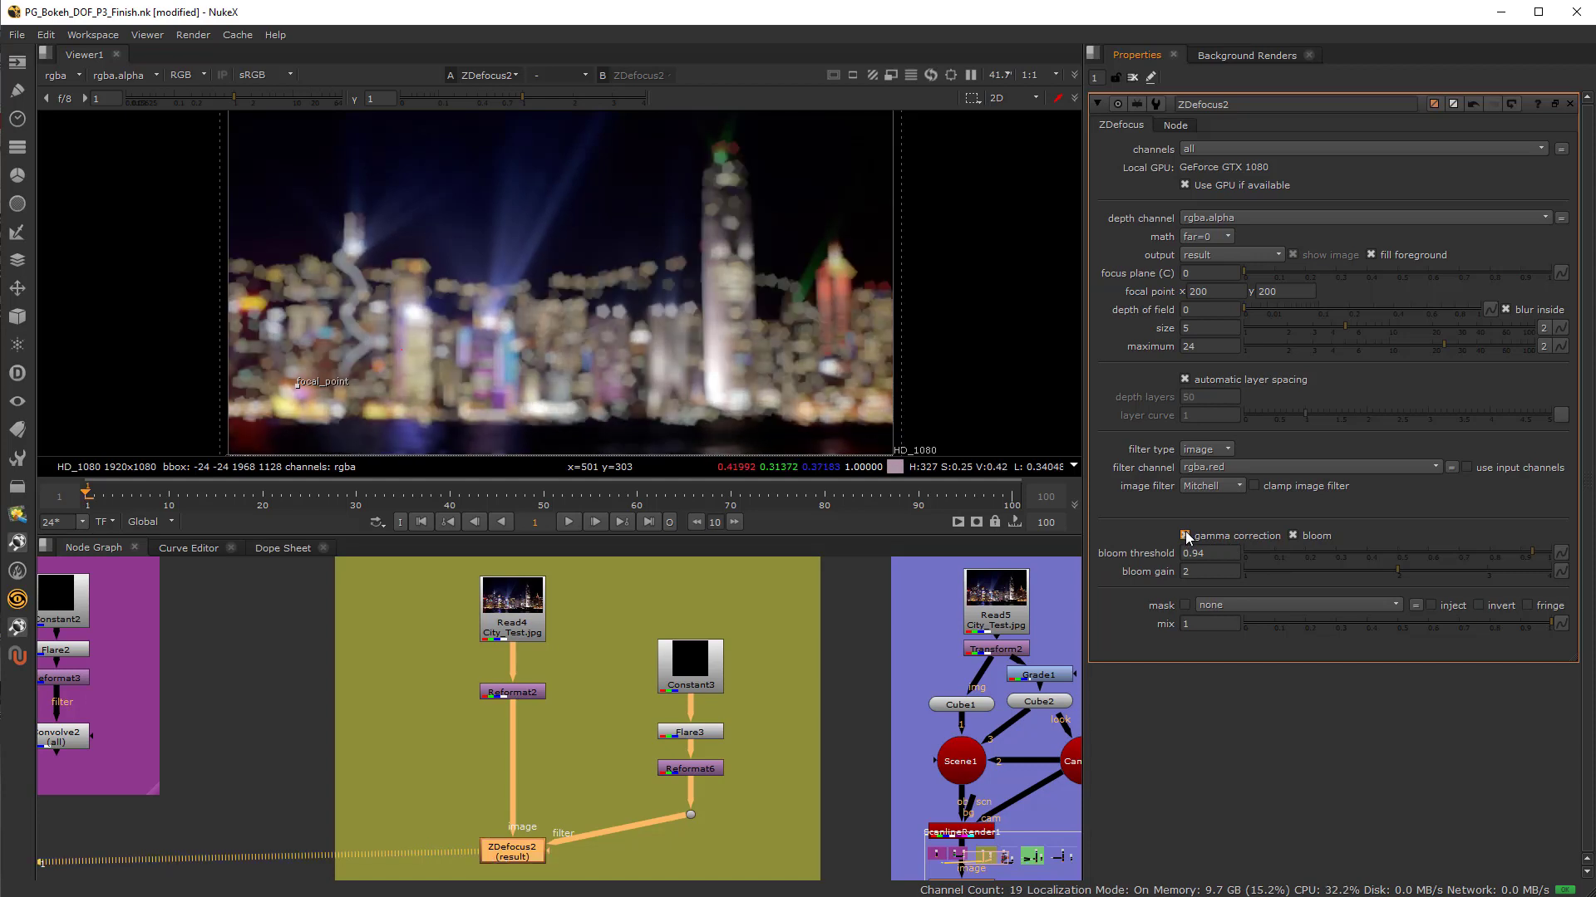
click(1185, 536)
click(1185, 536)
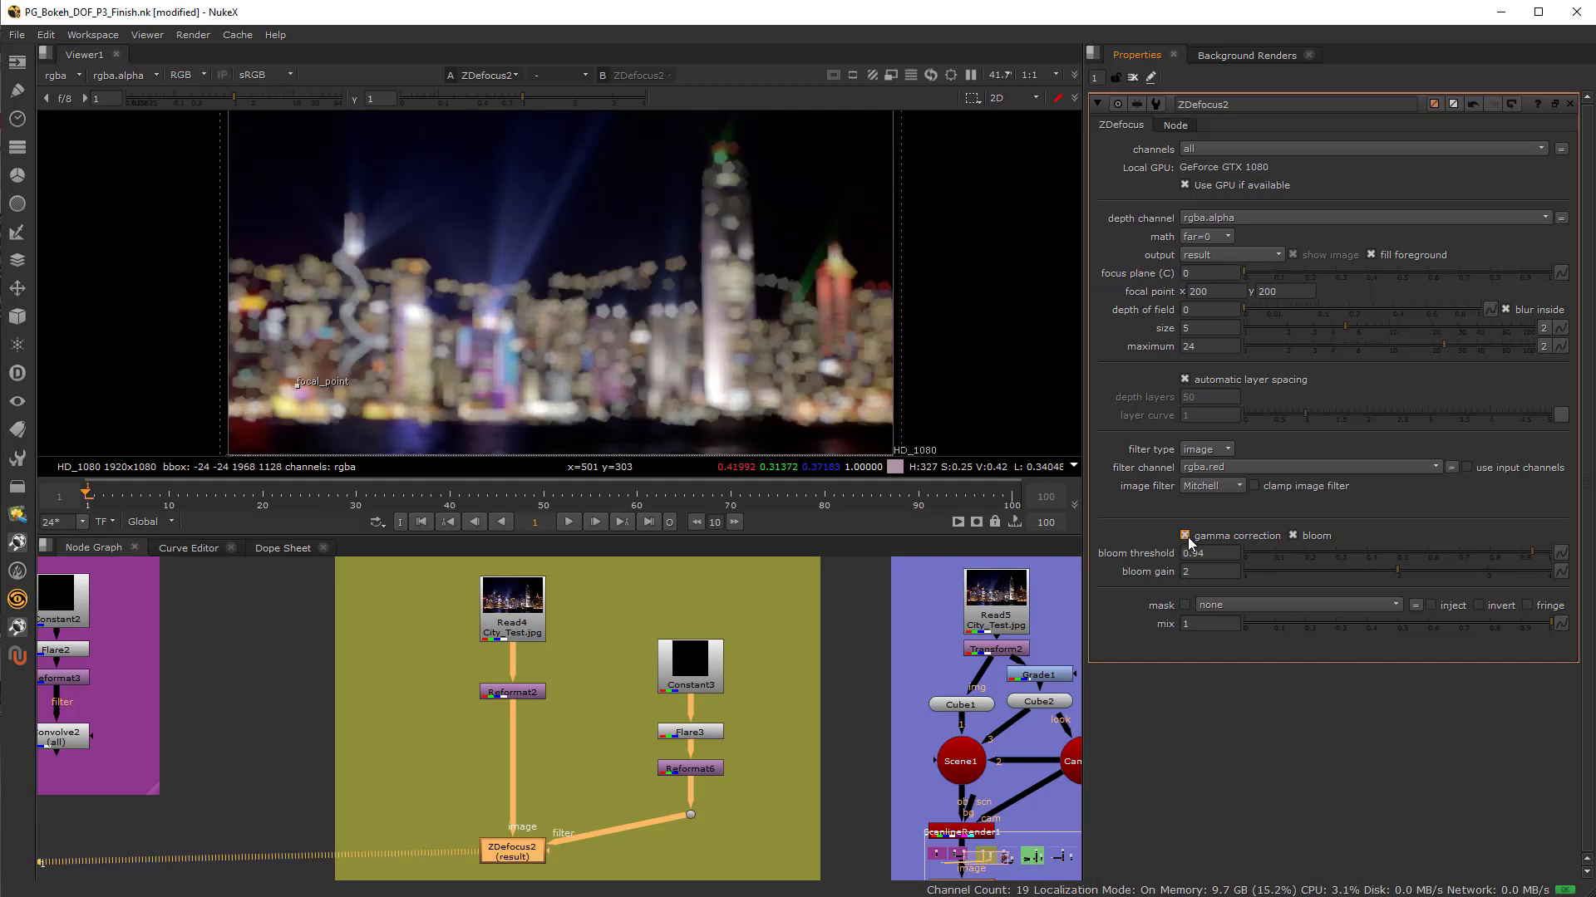
click(1185, 536)
click(1185, 536)
click(1185, 536)
click(1185, 536)
click(1293, 536)
click(1185, 536)
click(1185, 536)
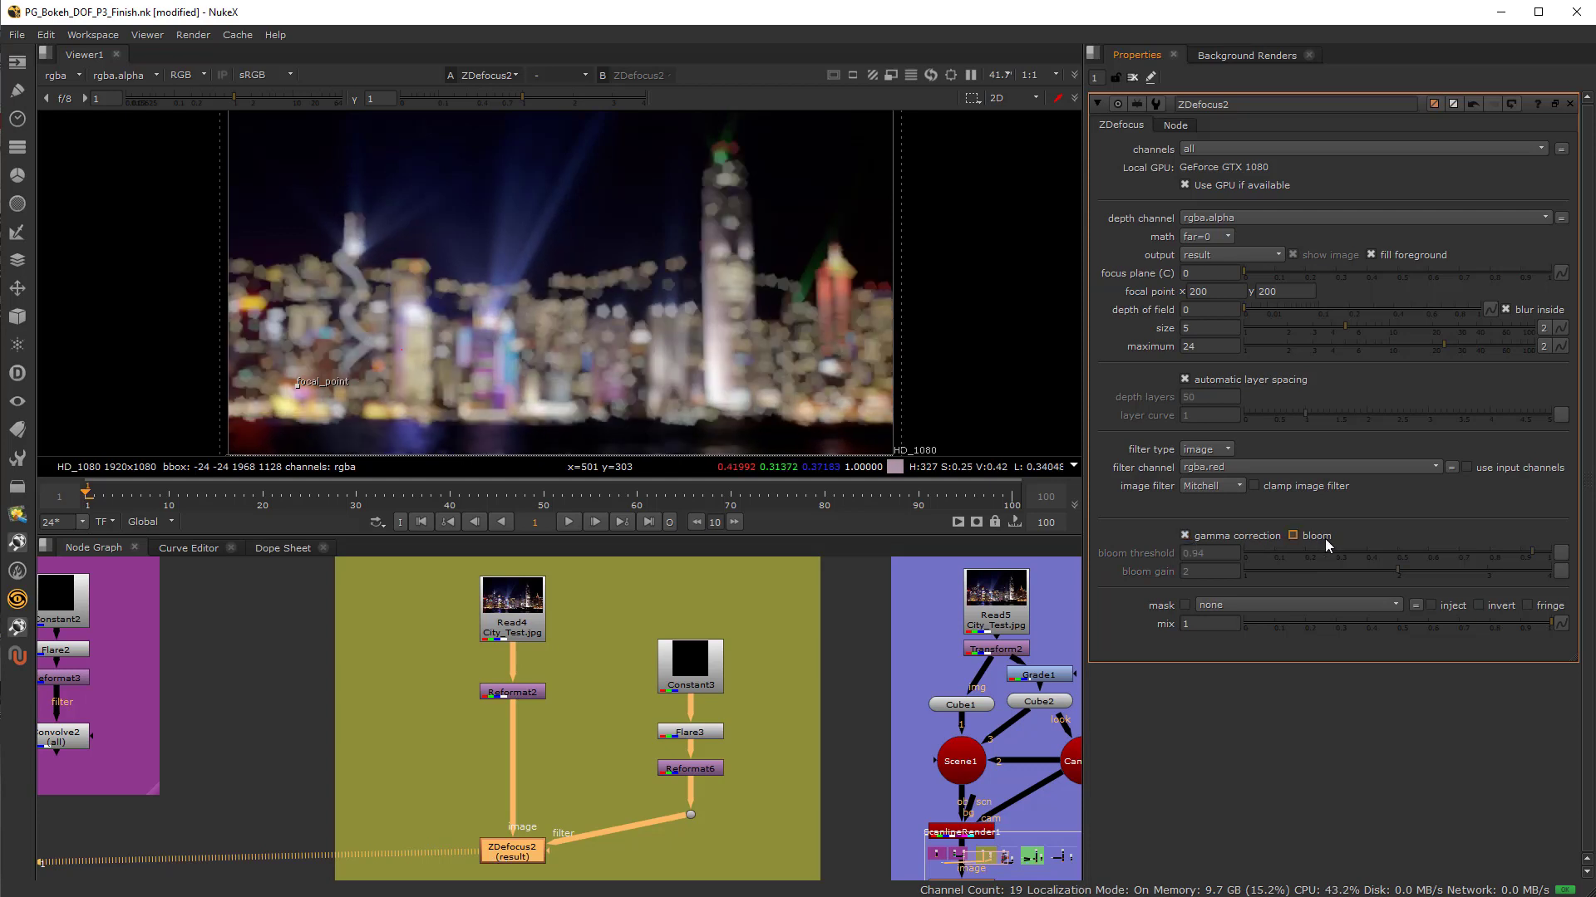
click(1293, 536)
Locate the ZDEFOCUS IN NUKE 3D node group and display its Read5 city image in the viewer
scroll(730, 687, down, 5)
middle_drag(730, 686, 531, 736)
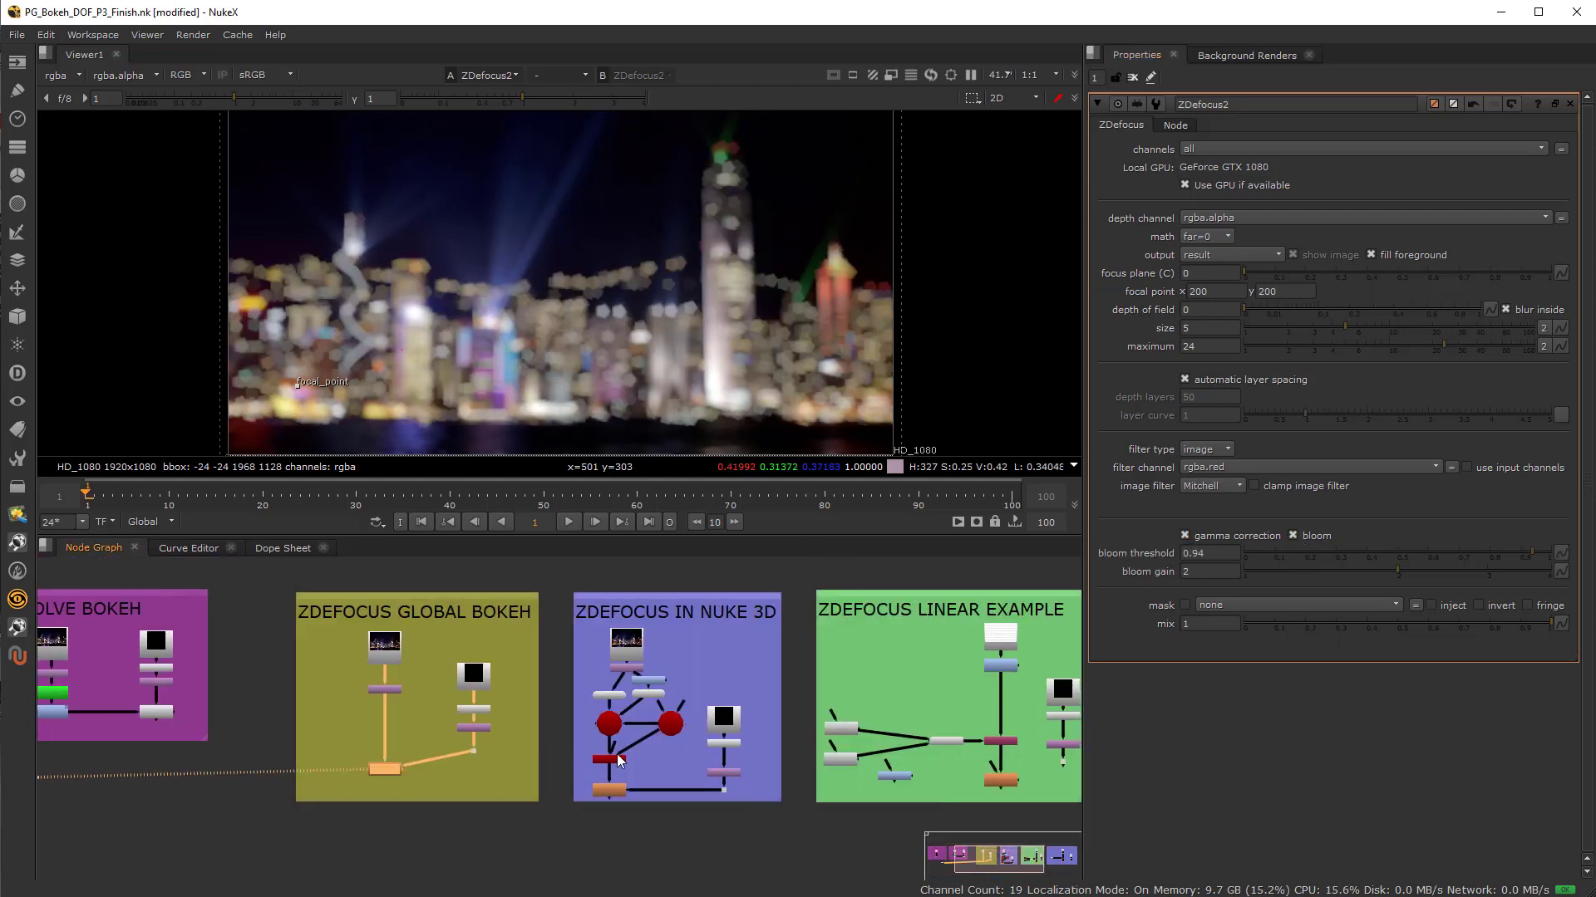
middle_drag(710, 785, 552, 785)
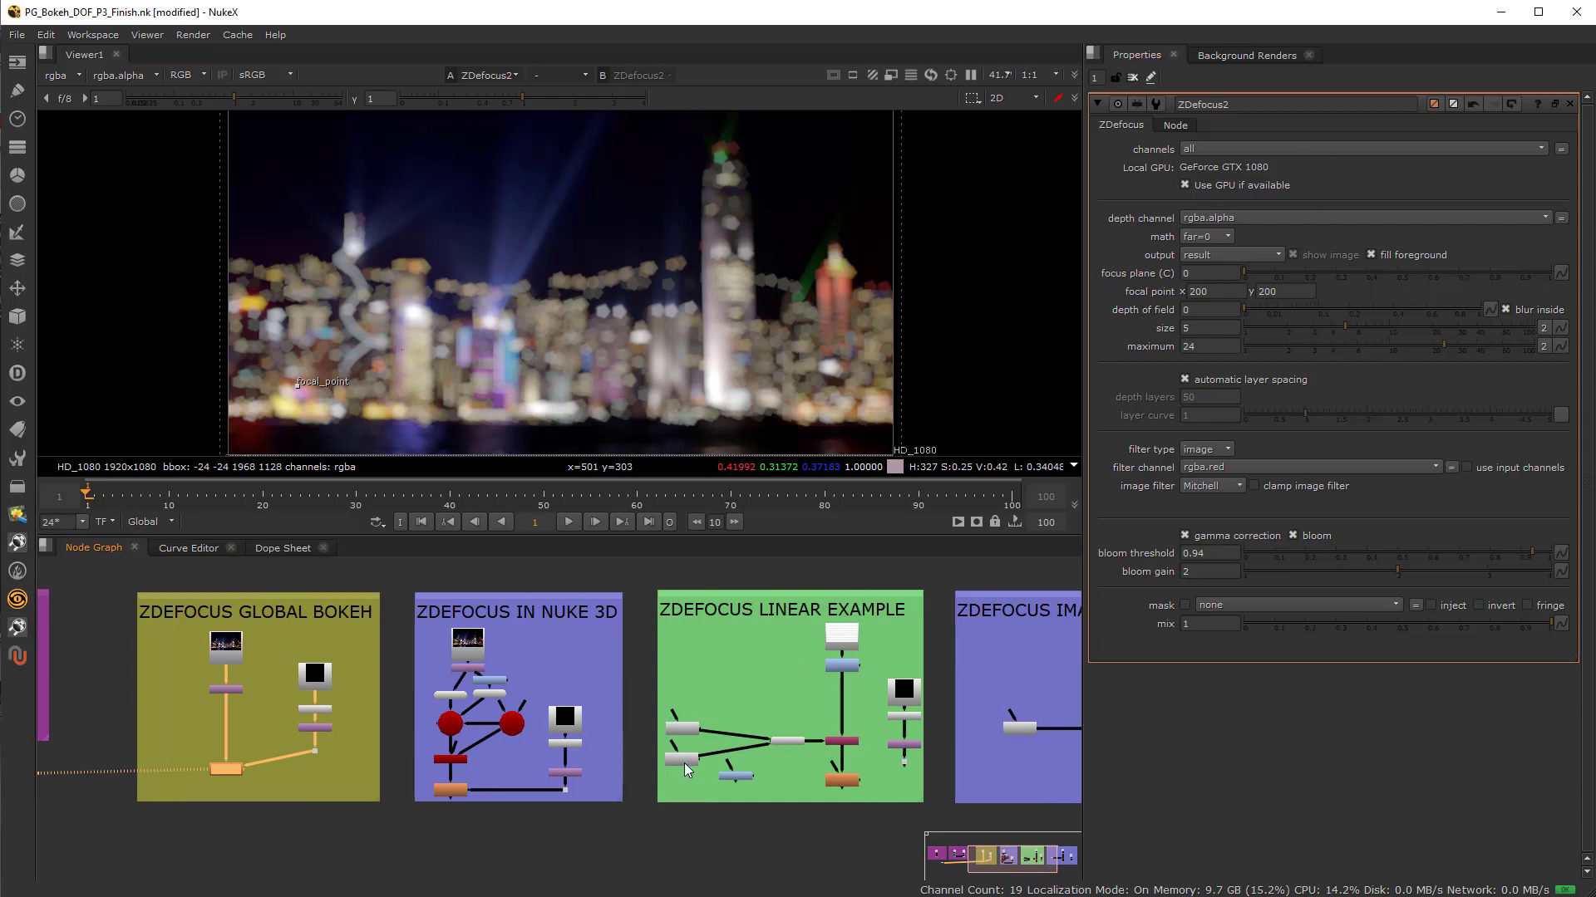
scroll(498, 640, up, 5)
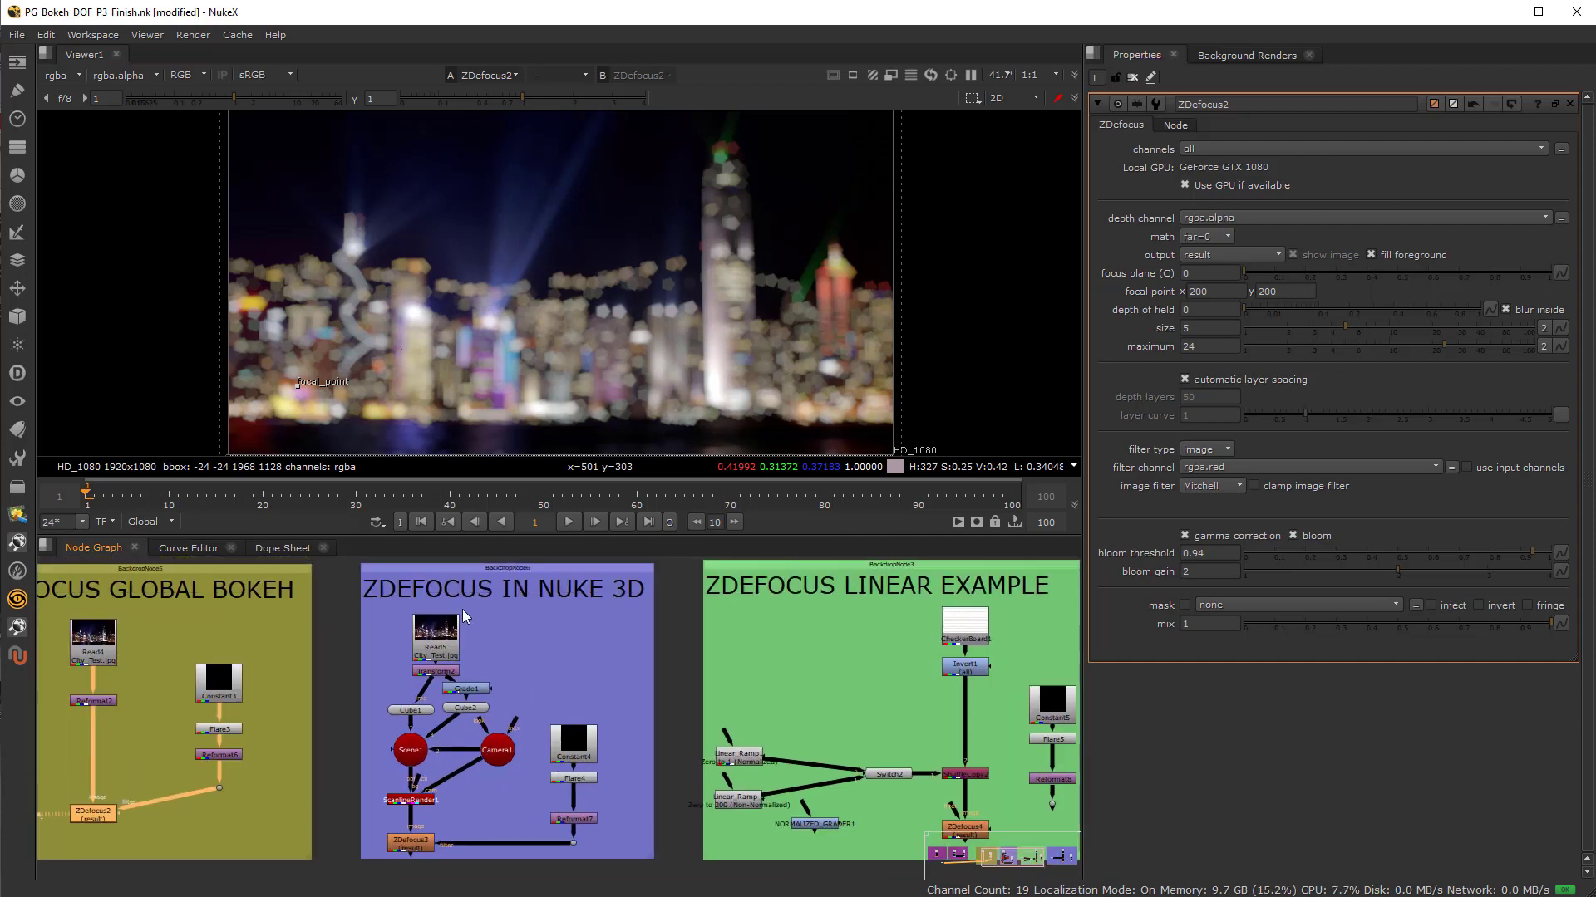
scroll(454, 646, down, 5)
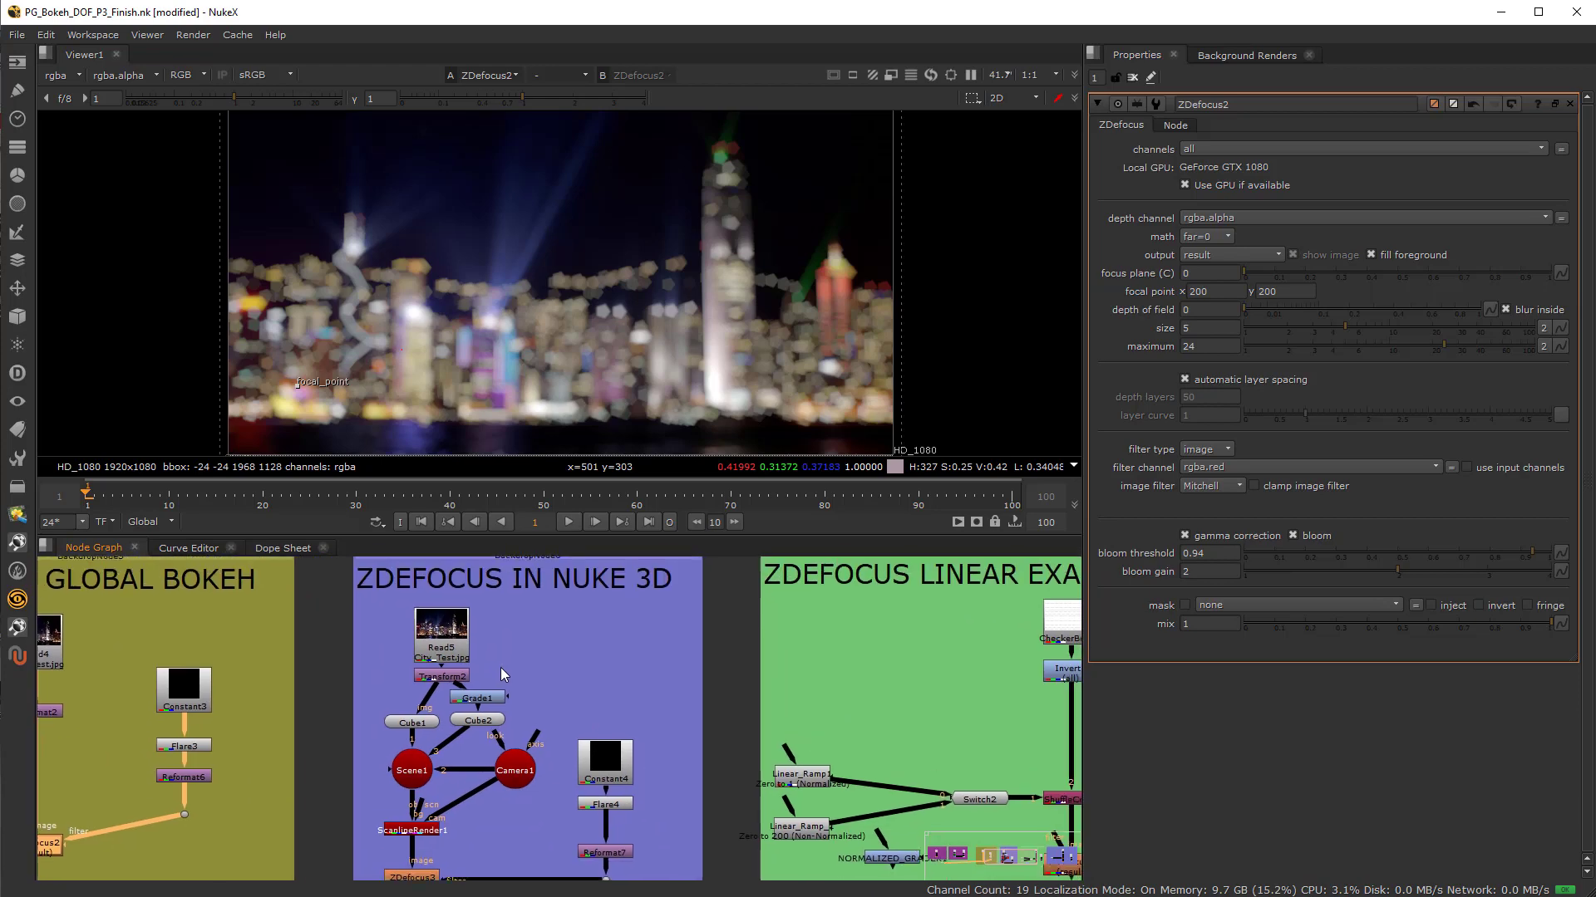
click(467, 657)
key(1)
scroll(440, 638, up, 1)
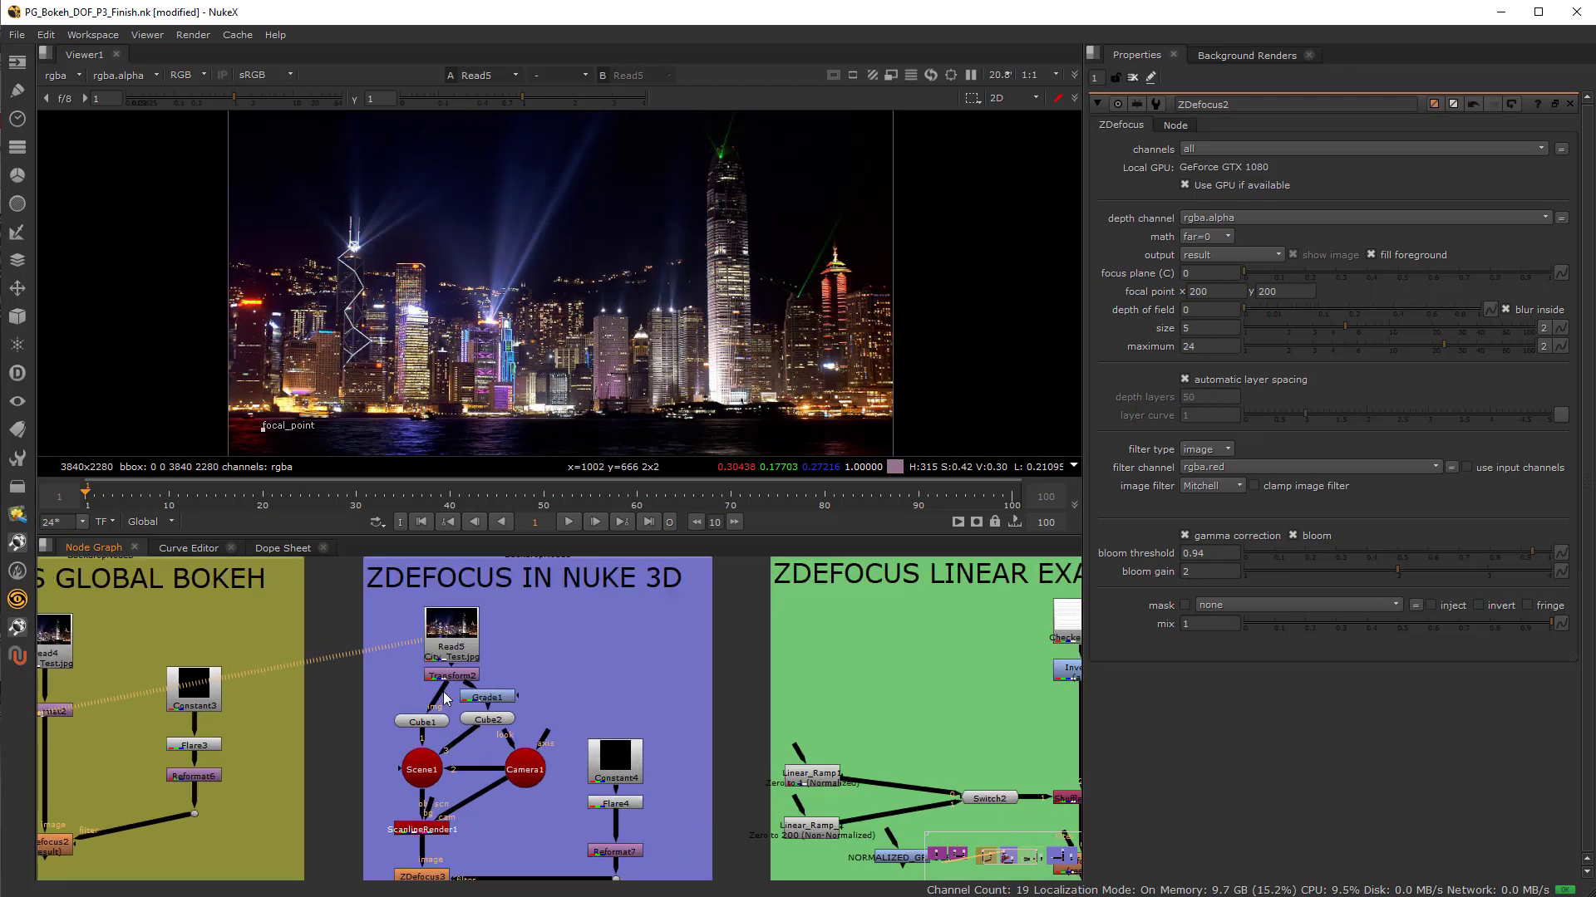
Display Grade1, Cube1 and Cube2 in turn and examine the city-textured Cube2 in 3D
scroll(440, 640, up, 2)
scroll(467, 743, down, 1)
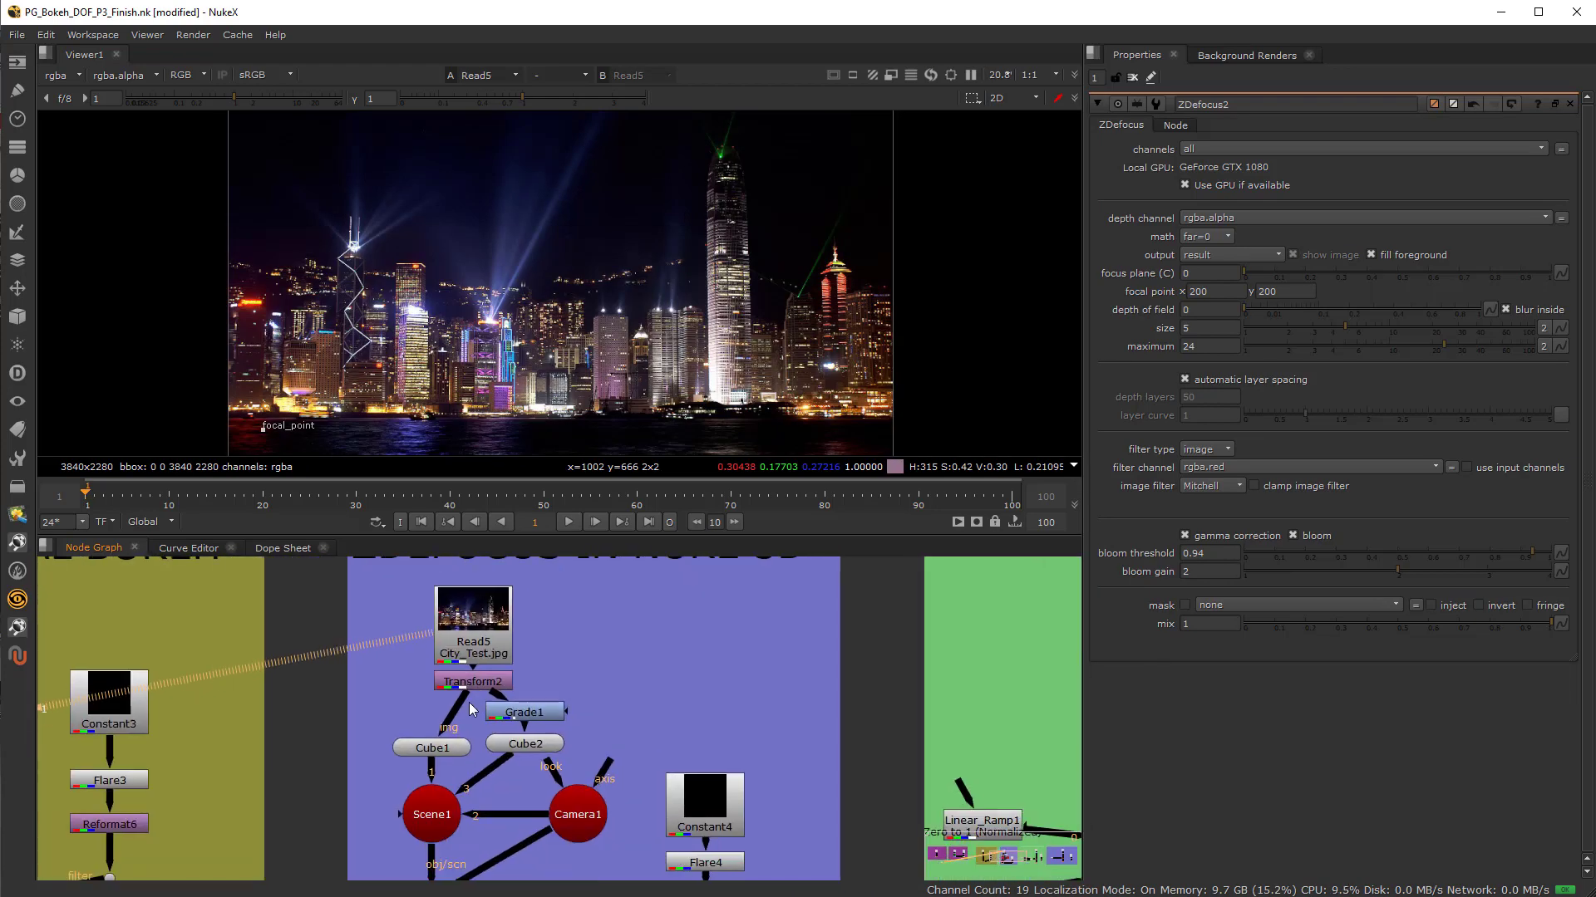
click(521, 715)
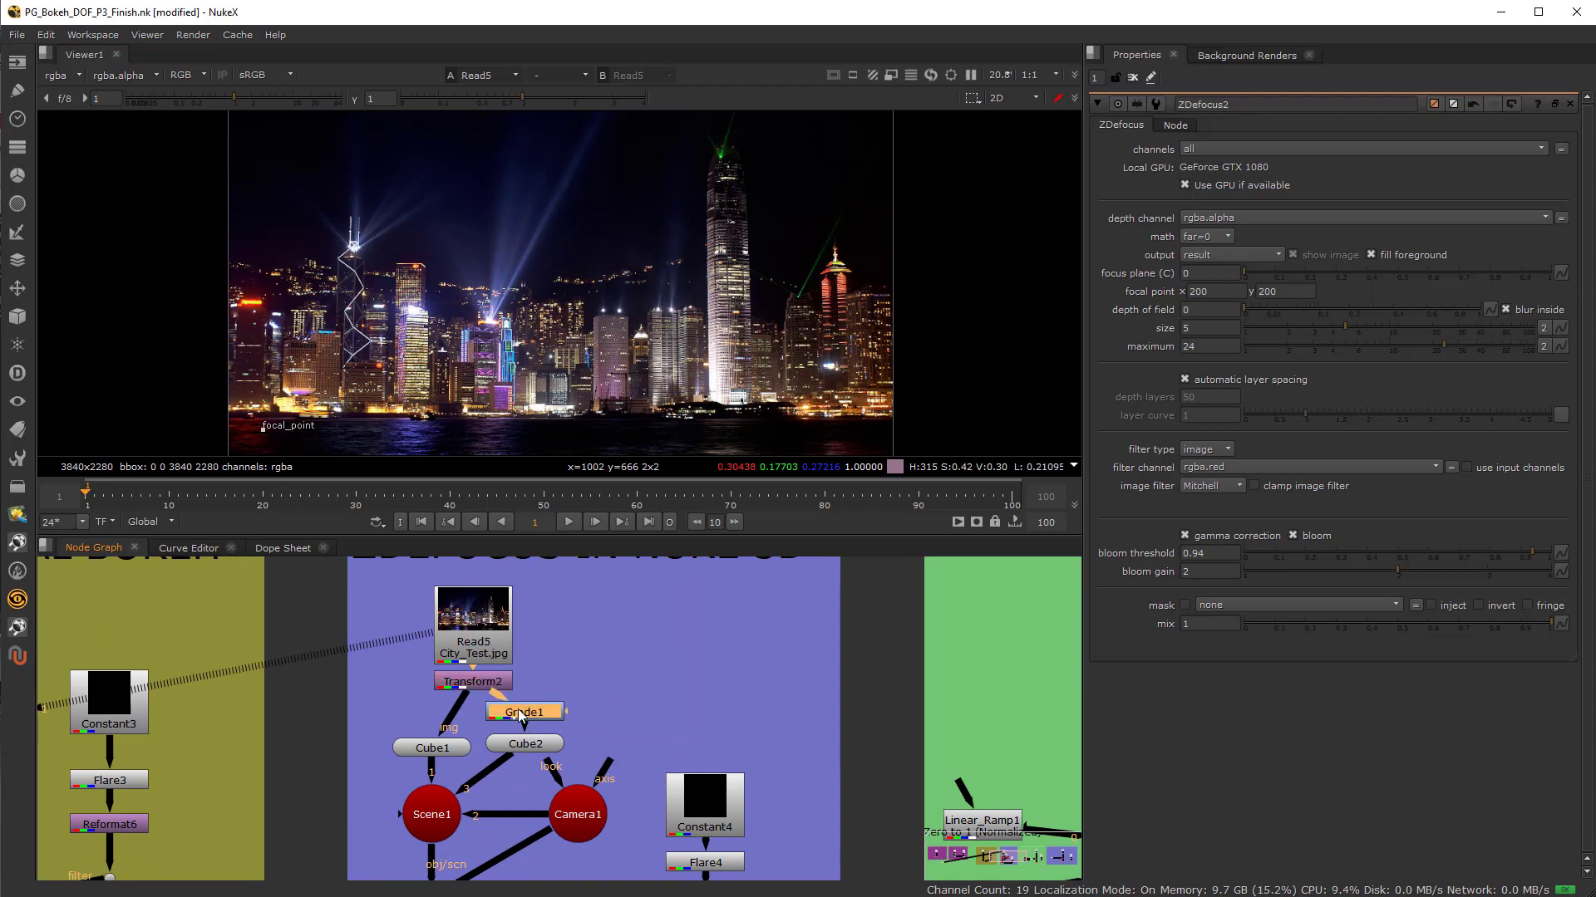
key(1)
click(418, 754)
key(1)
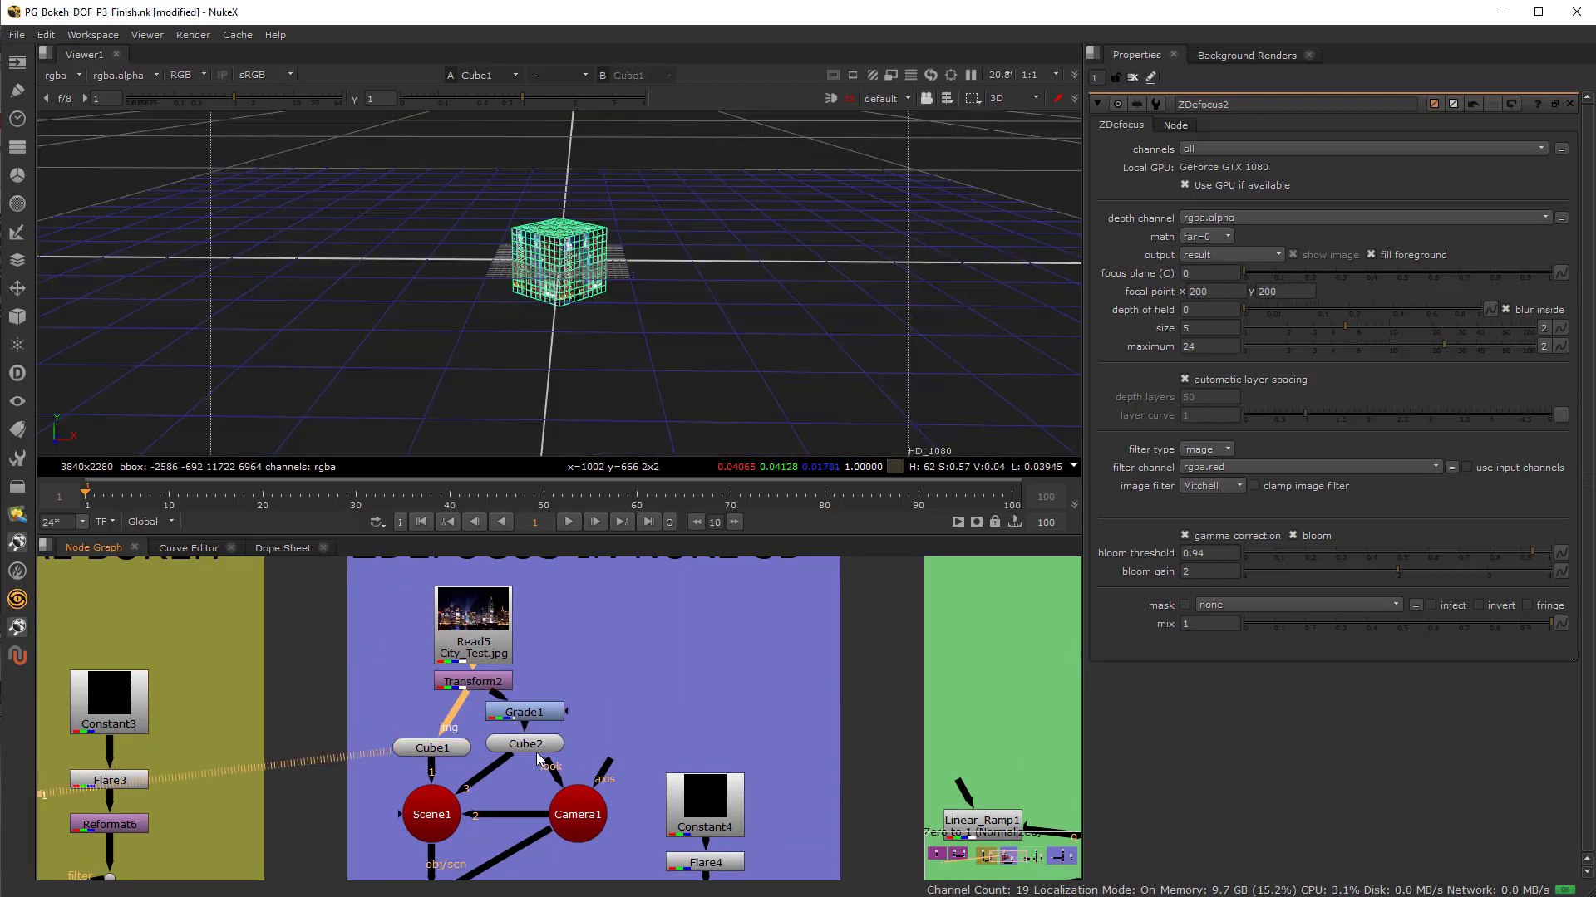
click(525, 743)
key(1)
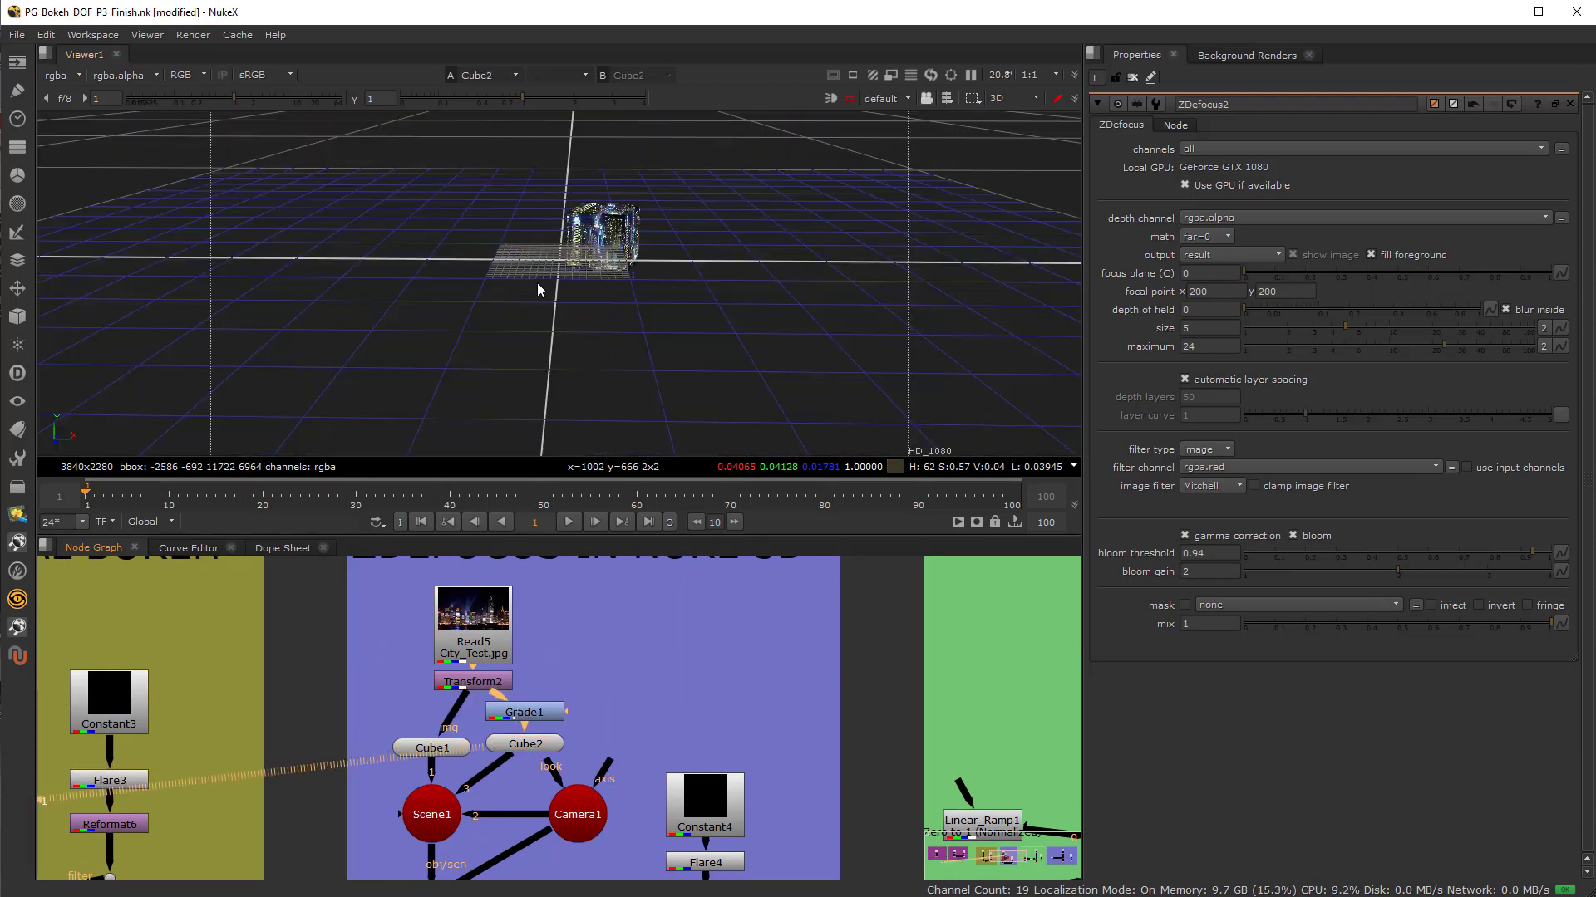
ctrl+drag(541, 292, 449, 309)
scroll(447, 310, up, 5)
ctrl+drag(571, 260, 545, 320)
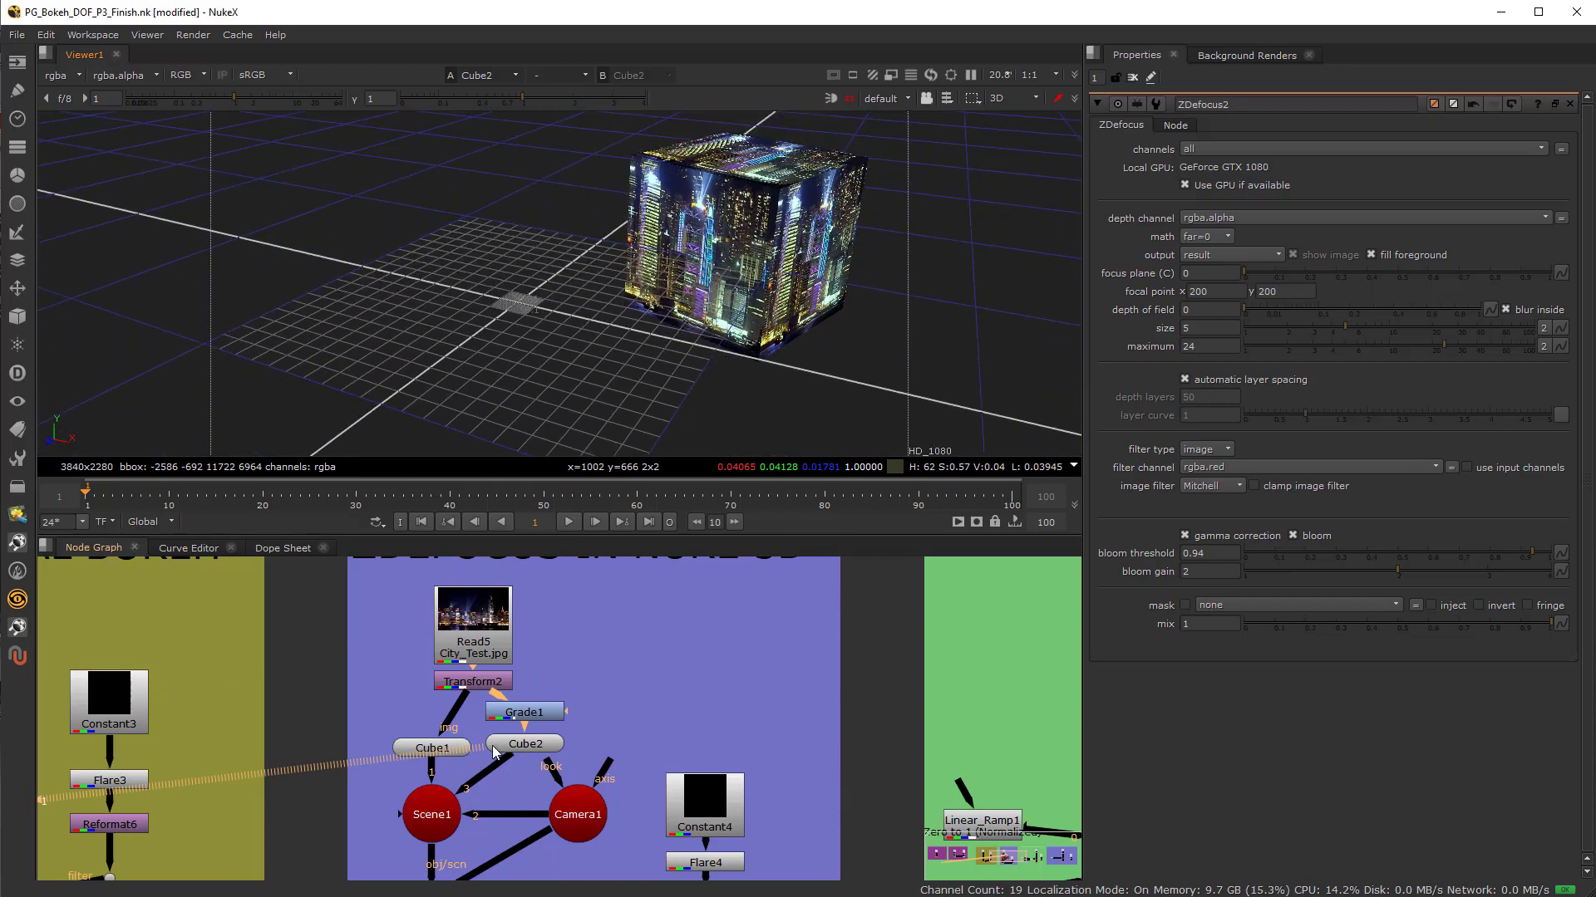
Display Scene1 and examine how both textured cubes and the camera are arranged in 3D
click(432, 814)
key(1)
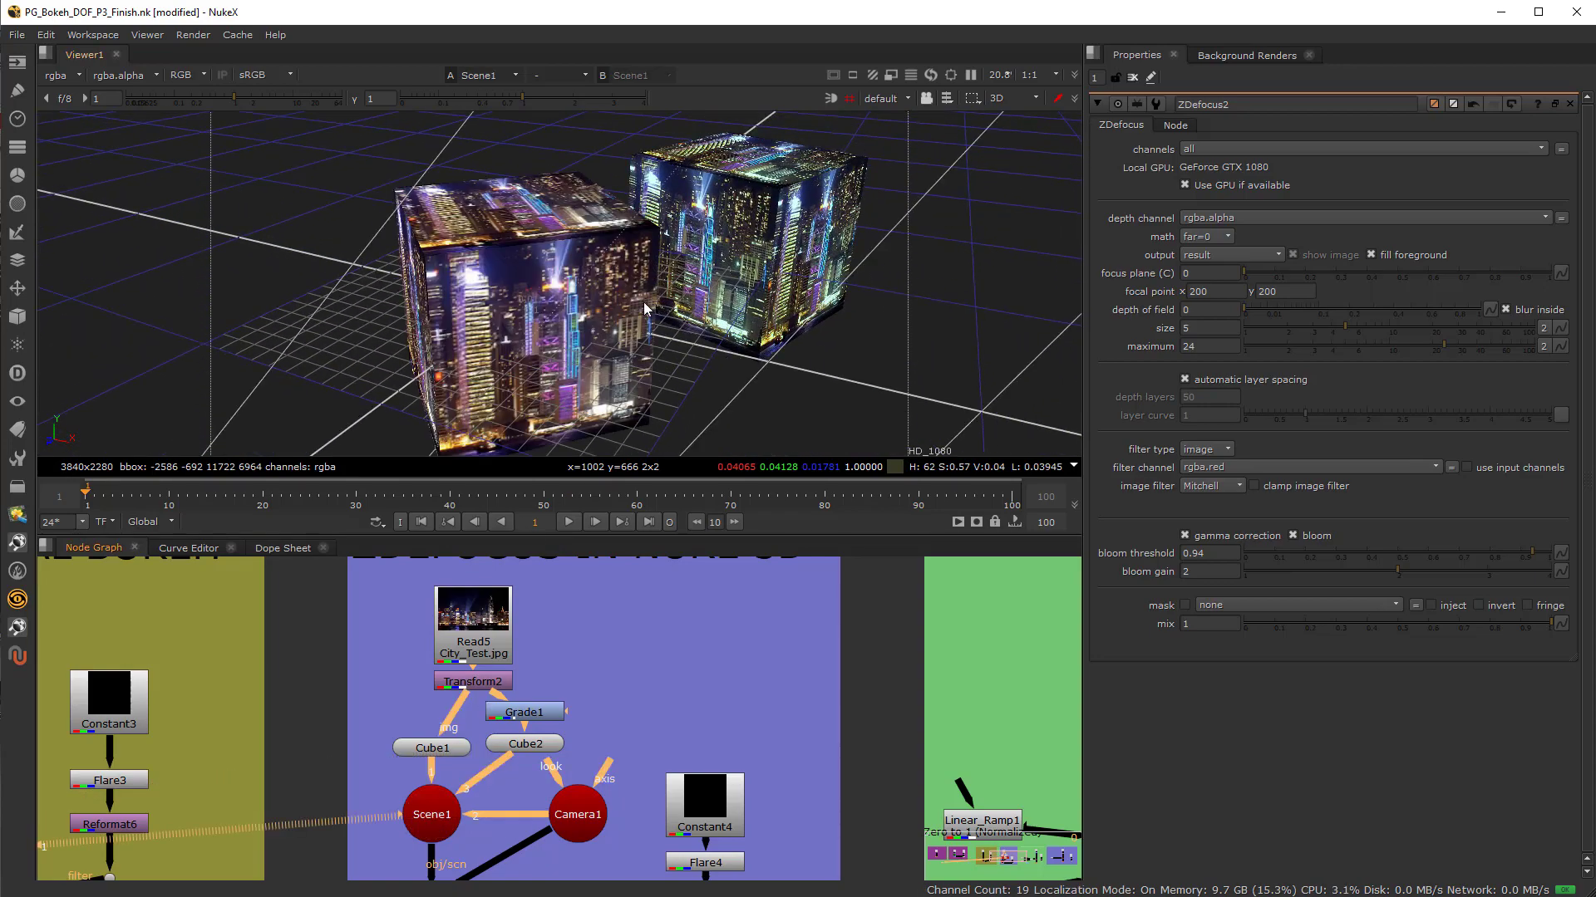
scroll(510, 364, down, 5)
mouse_move(510, 364)
ctrl+mouse_down()
mouse_move(676, 256)
mouse_move(632, 207)
mouse_move(532, 358)
ctrl+mouse_up()
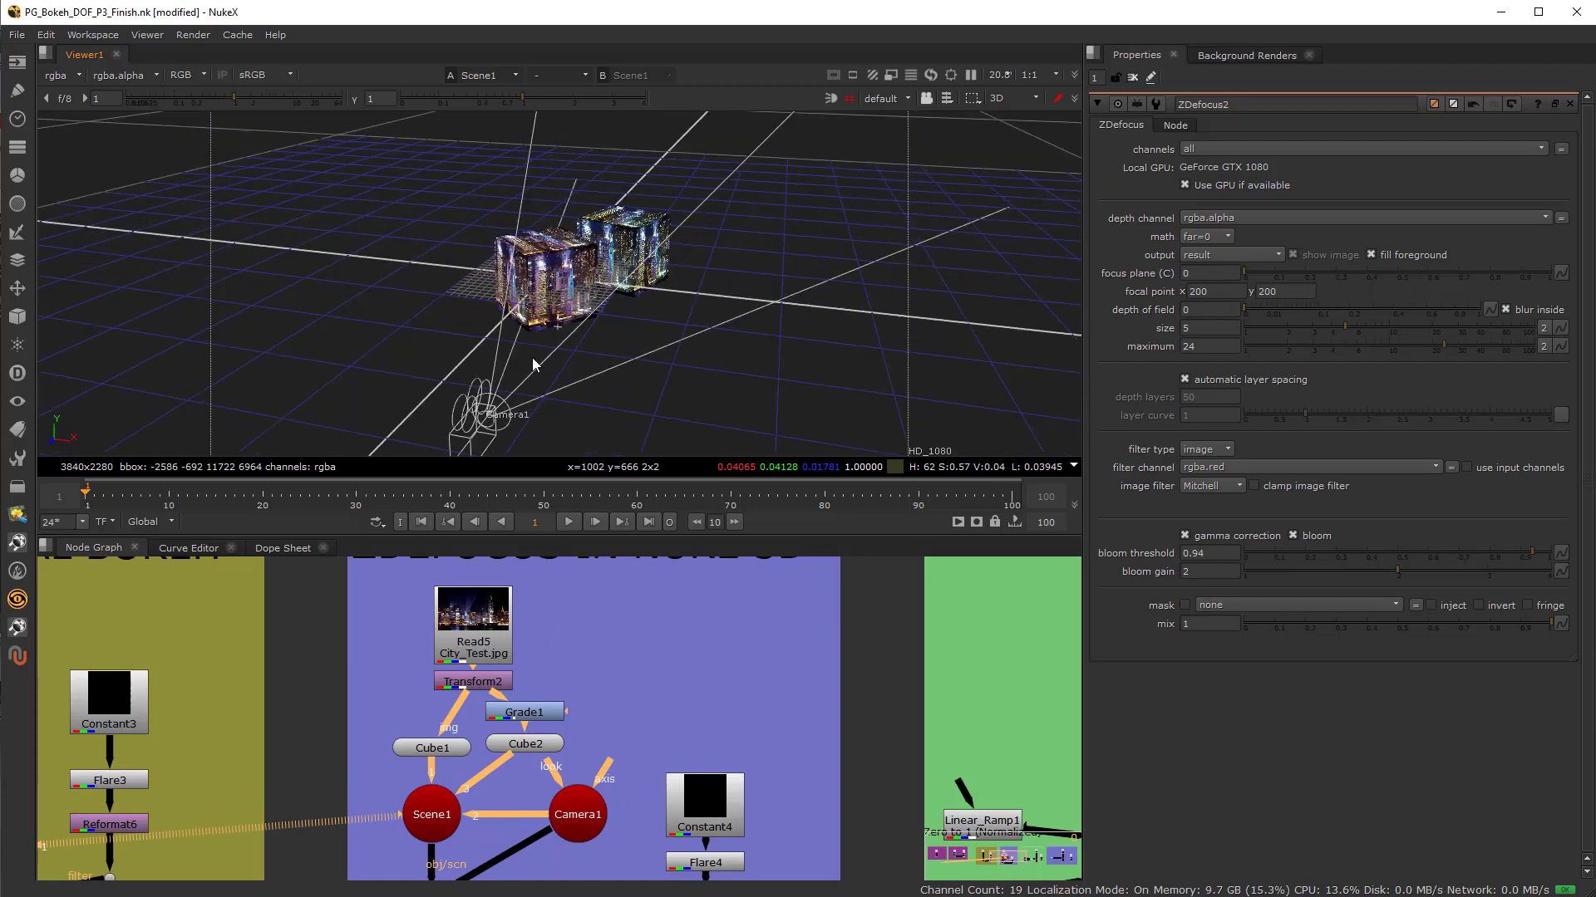
mouse_move(483, 421)
ctrl+mouse_down()
mouse_move(576, 313)
mouse_move(590, 349)
ctrl+mouse_up()
scroll(596, 371, up, 5)
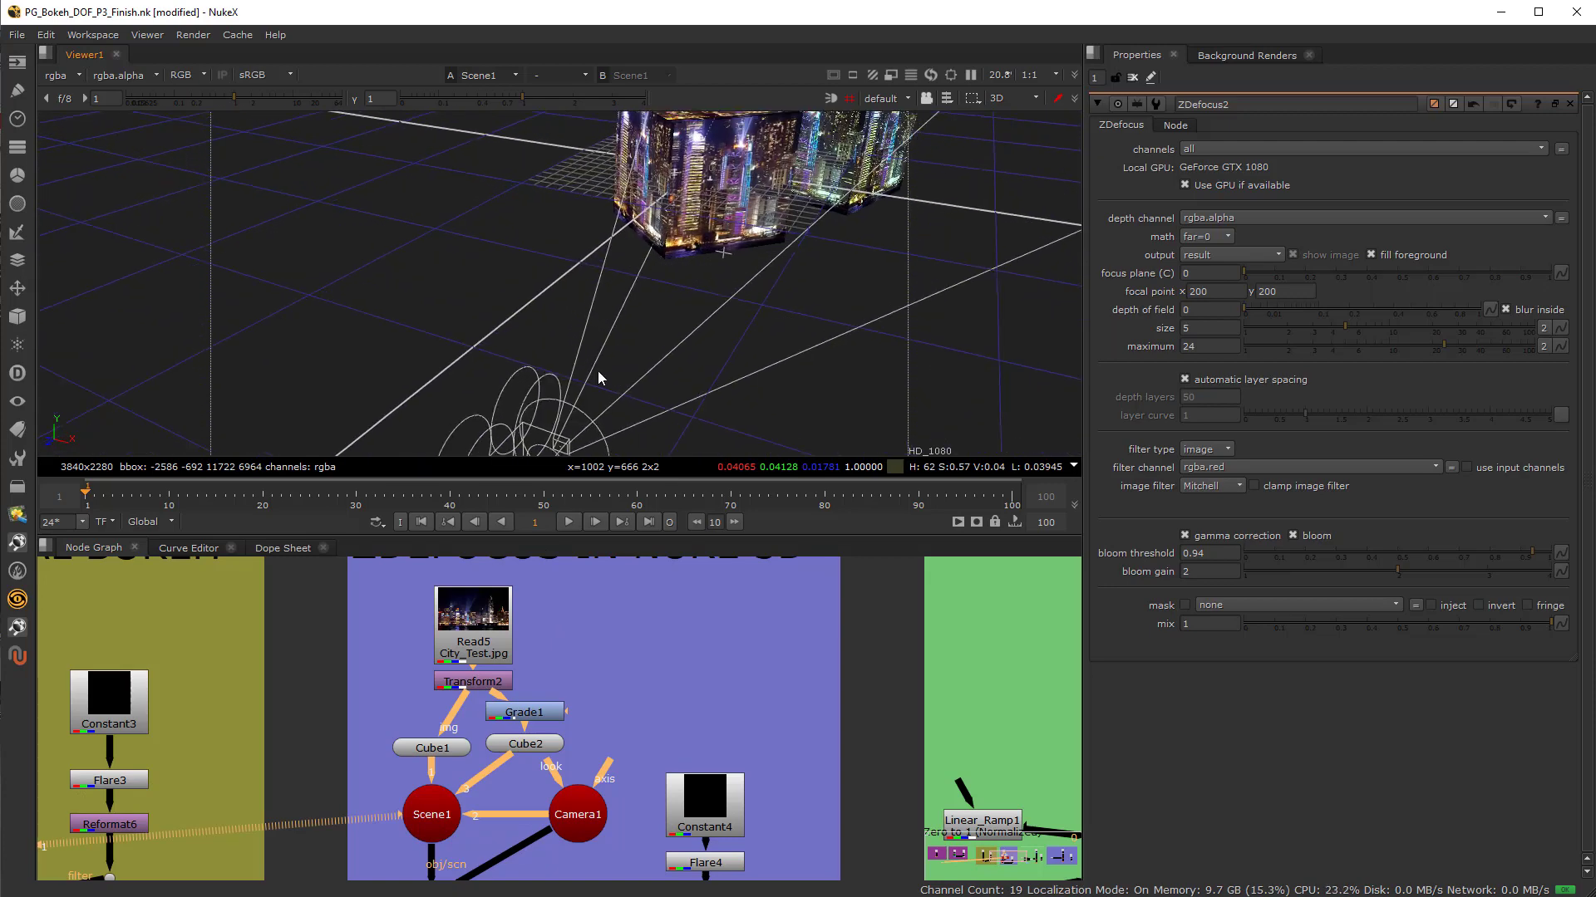
Open the Camera1 projection properties and select the ScanlineRender1 node
double_click(575, 816)
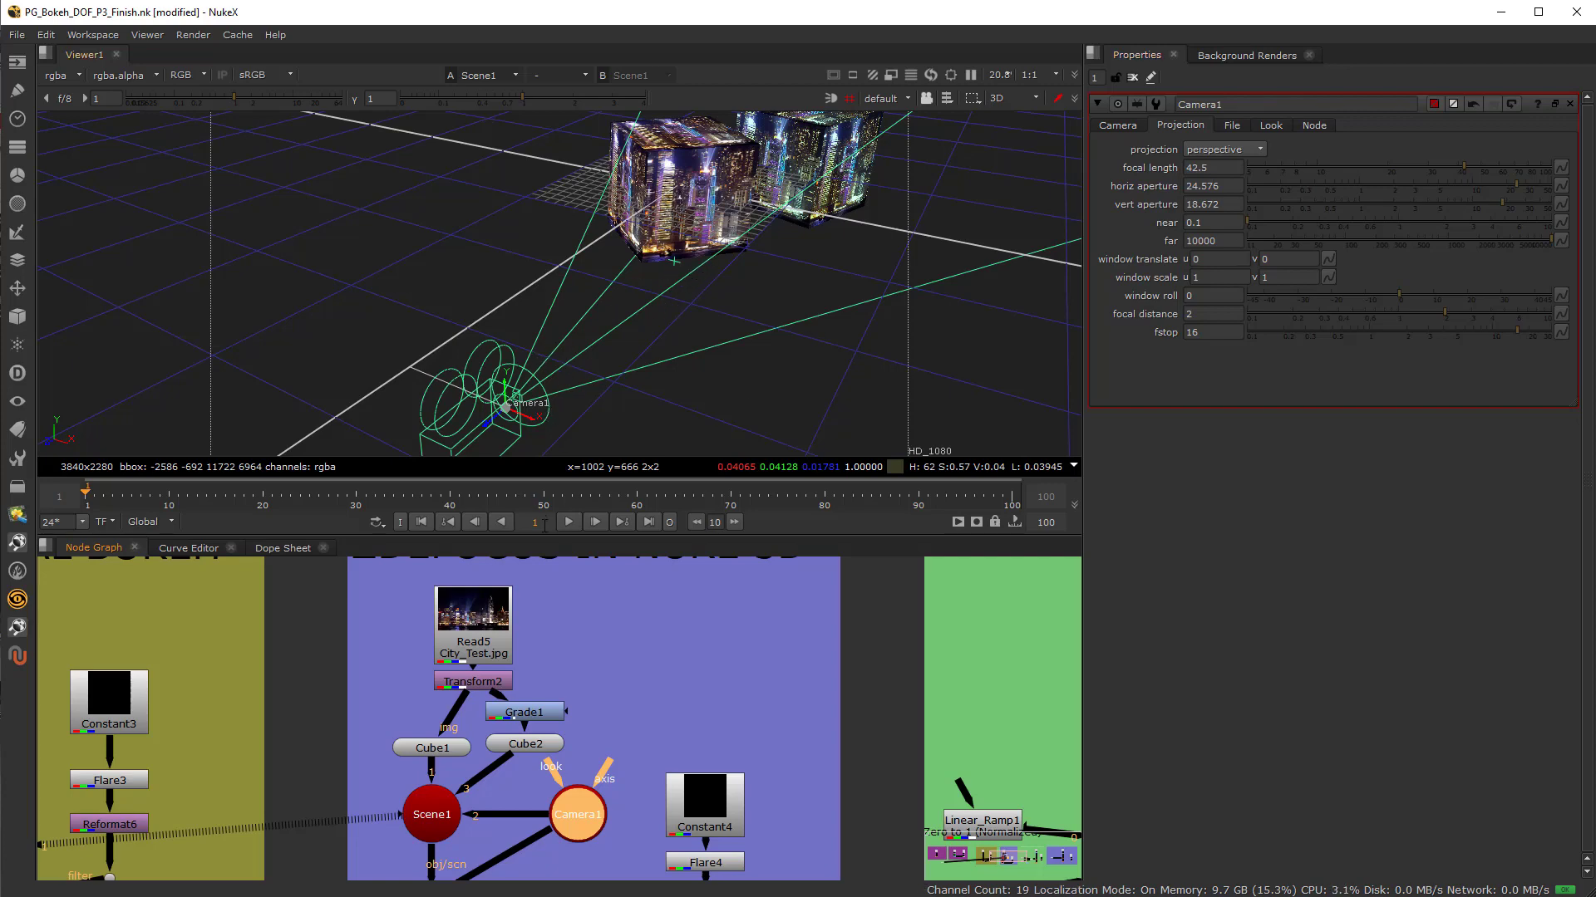
scroll(516, 768, down, 2)
scroll(516, 768, up, 4)
click(488, 771)
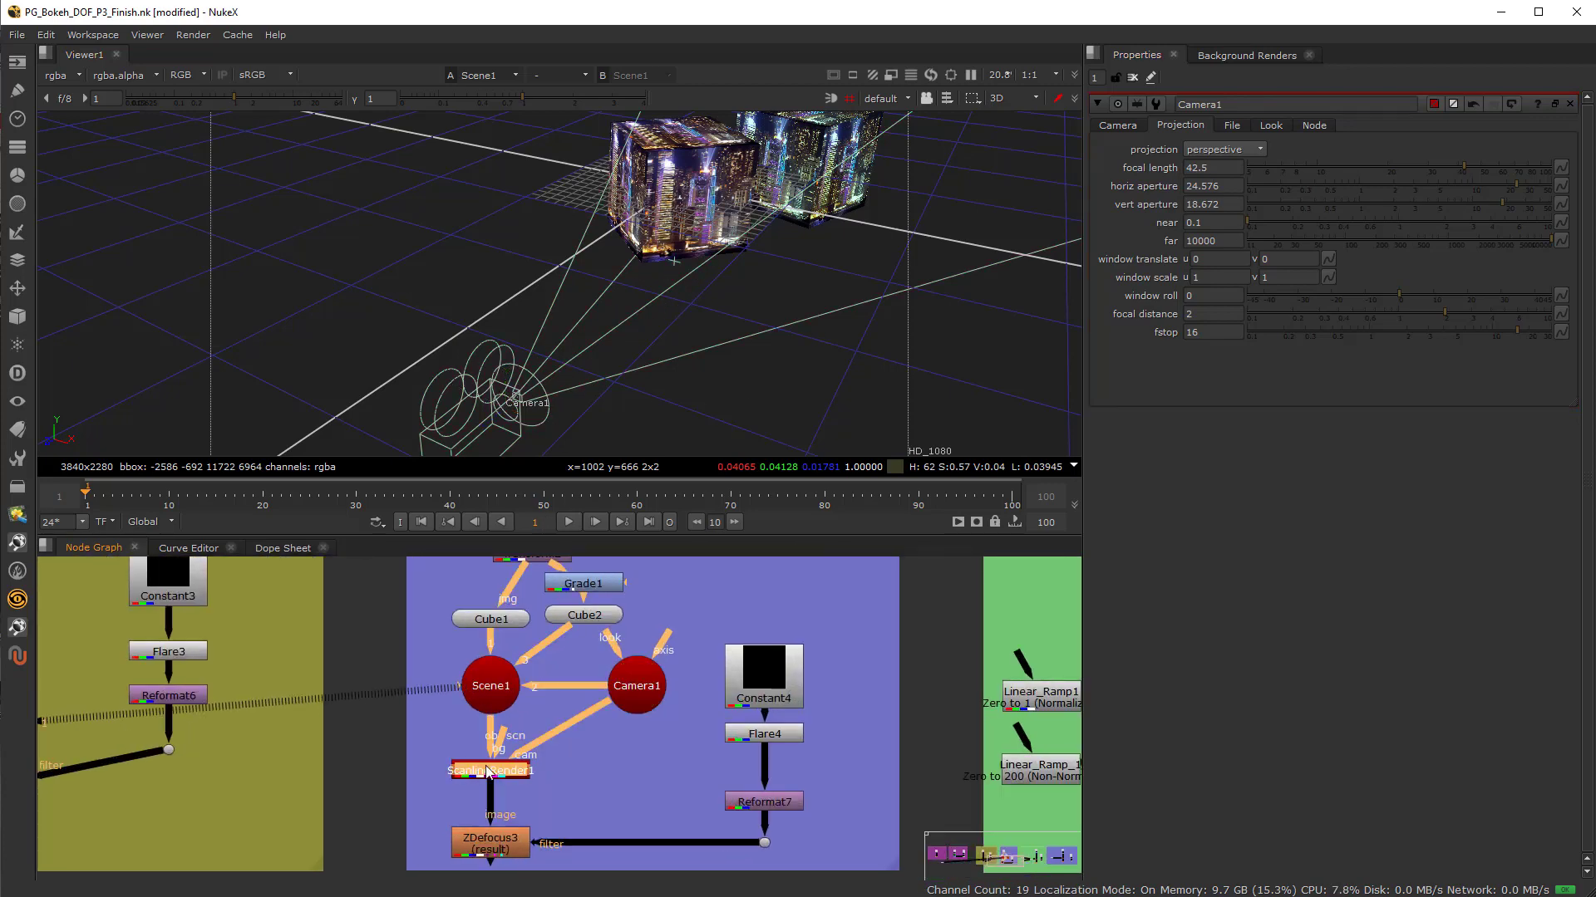
scroll(521, 741, up, 3)
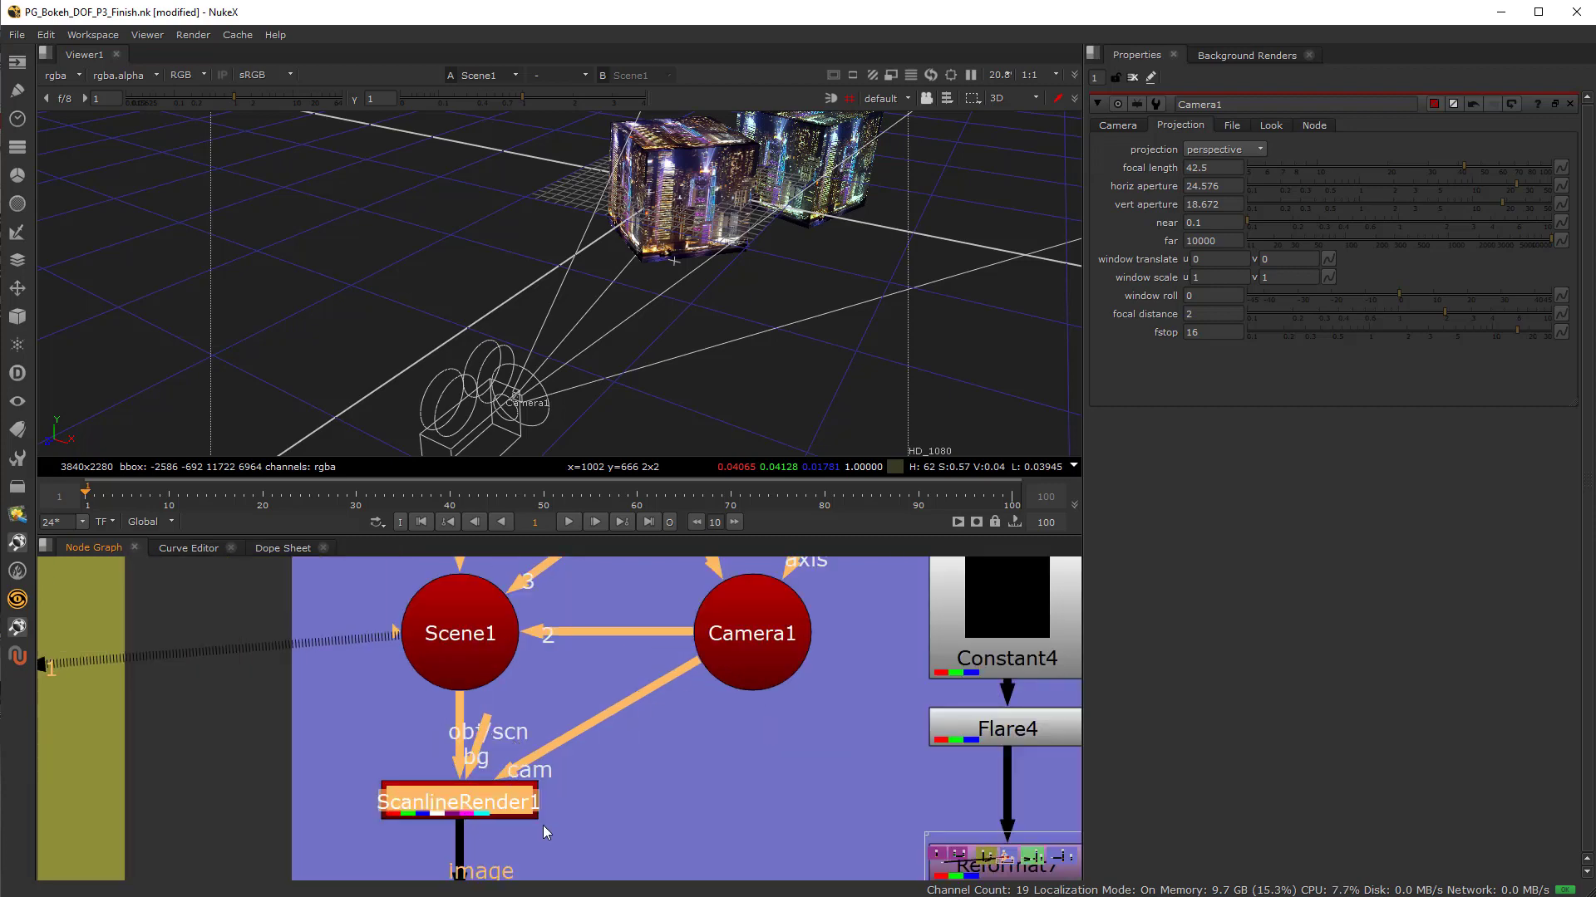
Display the ScanlineRender1 render in 2D and switch the viewer to its depth layer
scroll(582, 764, down, 2)
key(1)
key(Tab)
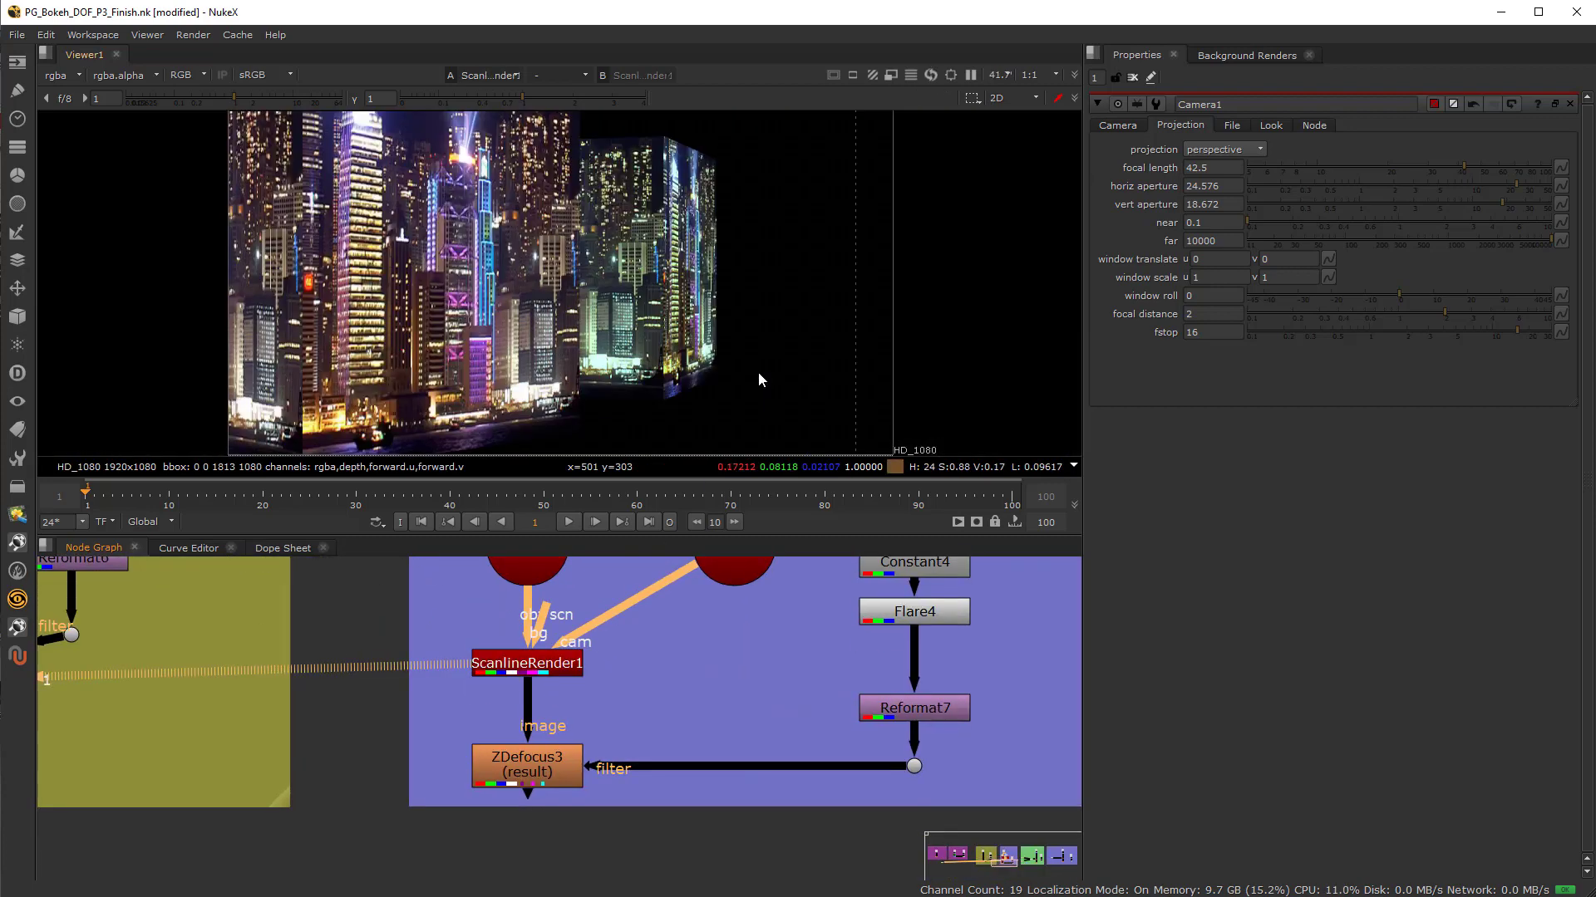
scroll(540, 311, down, 2)
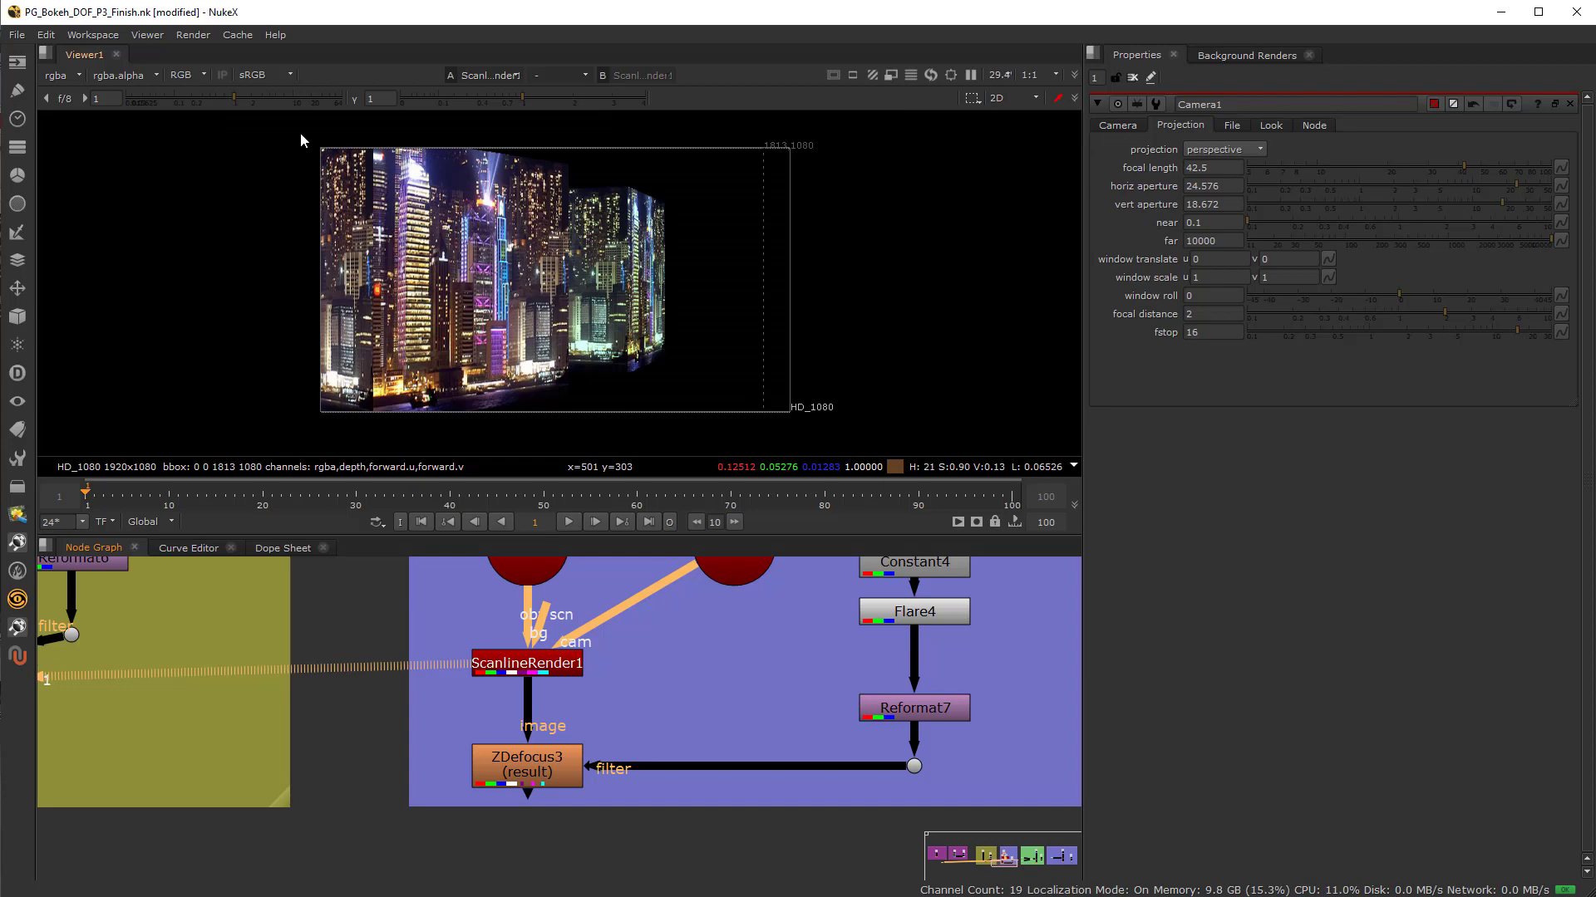
click(81, 73)
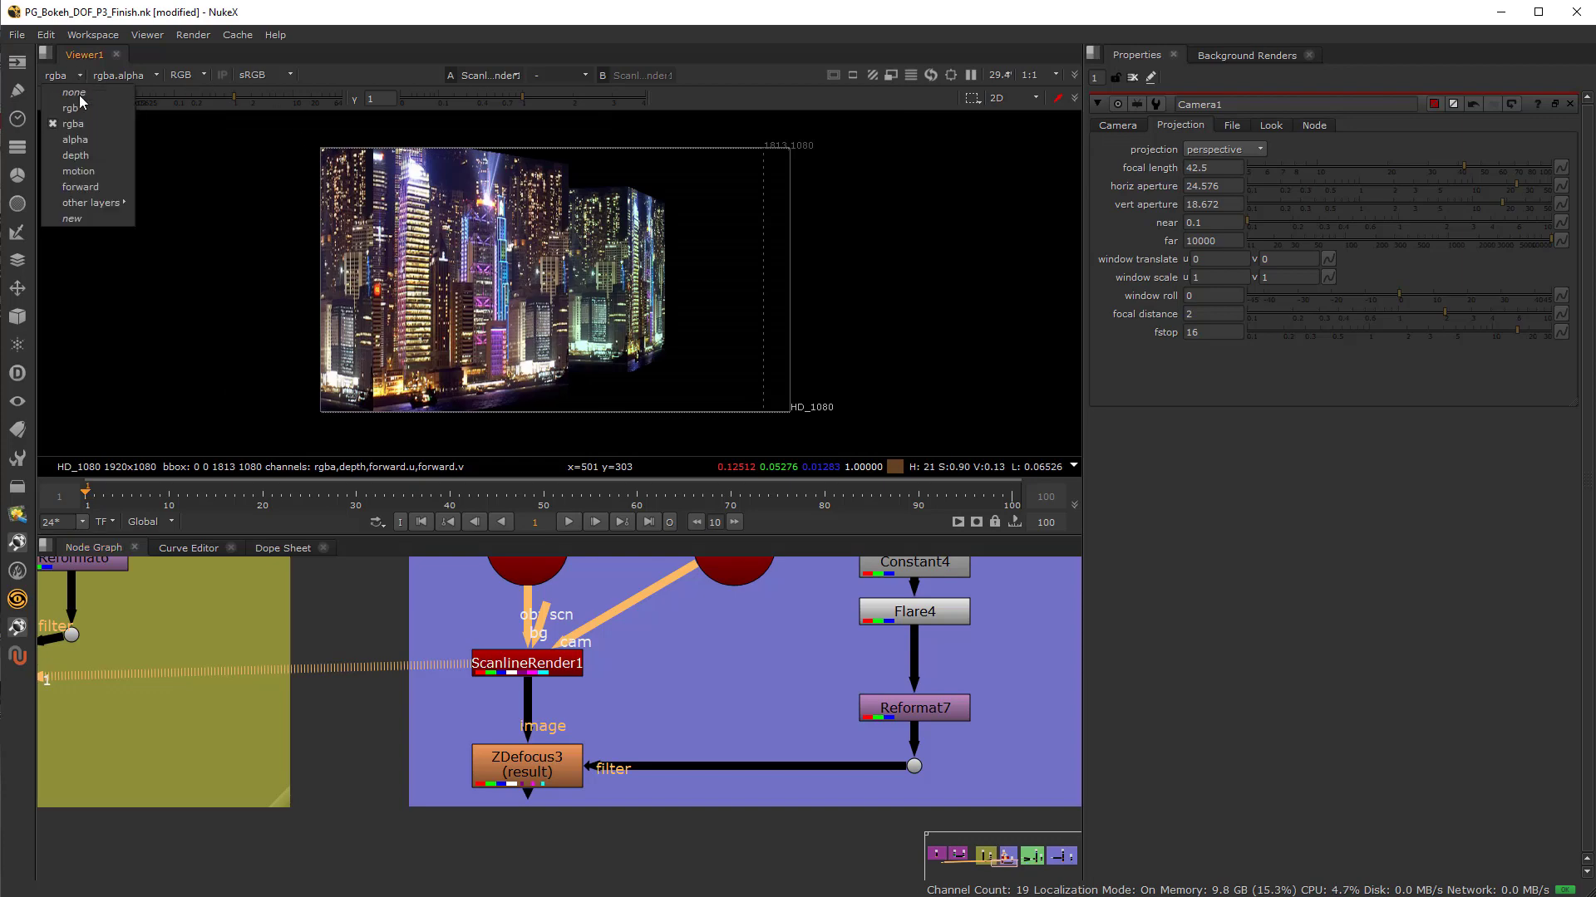
click(100, 160)
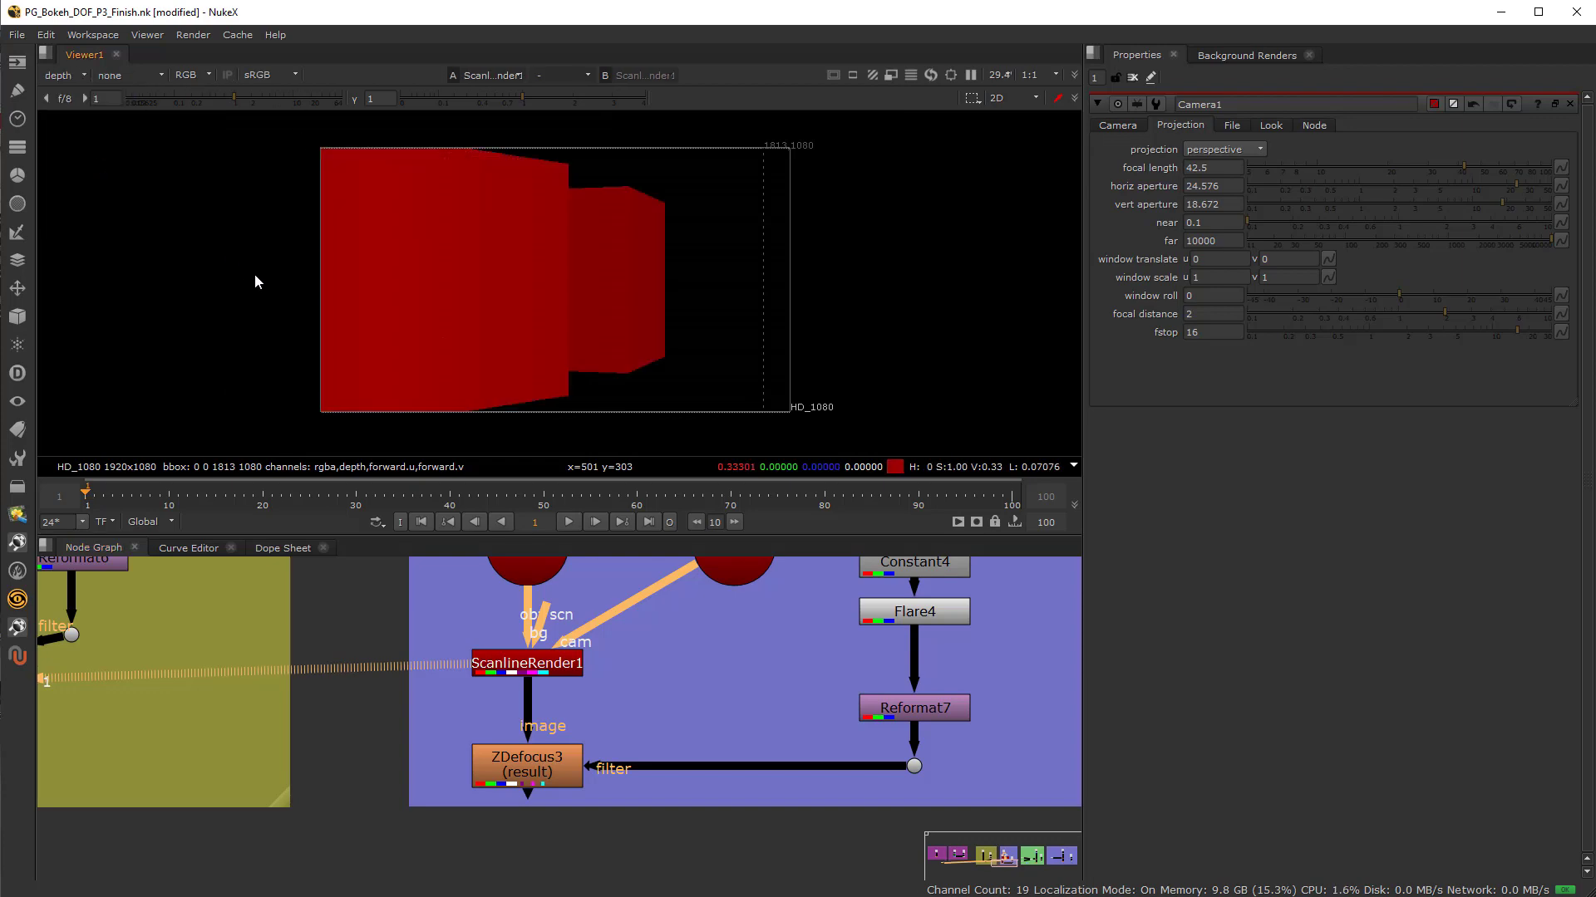
Examine the stair-stepped bottom edge of the front cube in the depth layer and sample pixels outside and inside it
scroll(540, 399, up, 10)
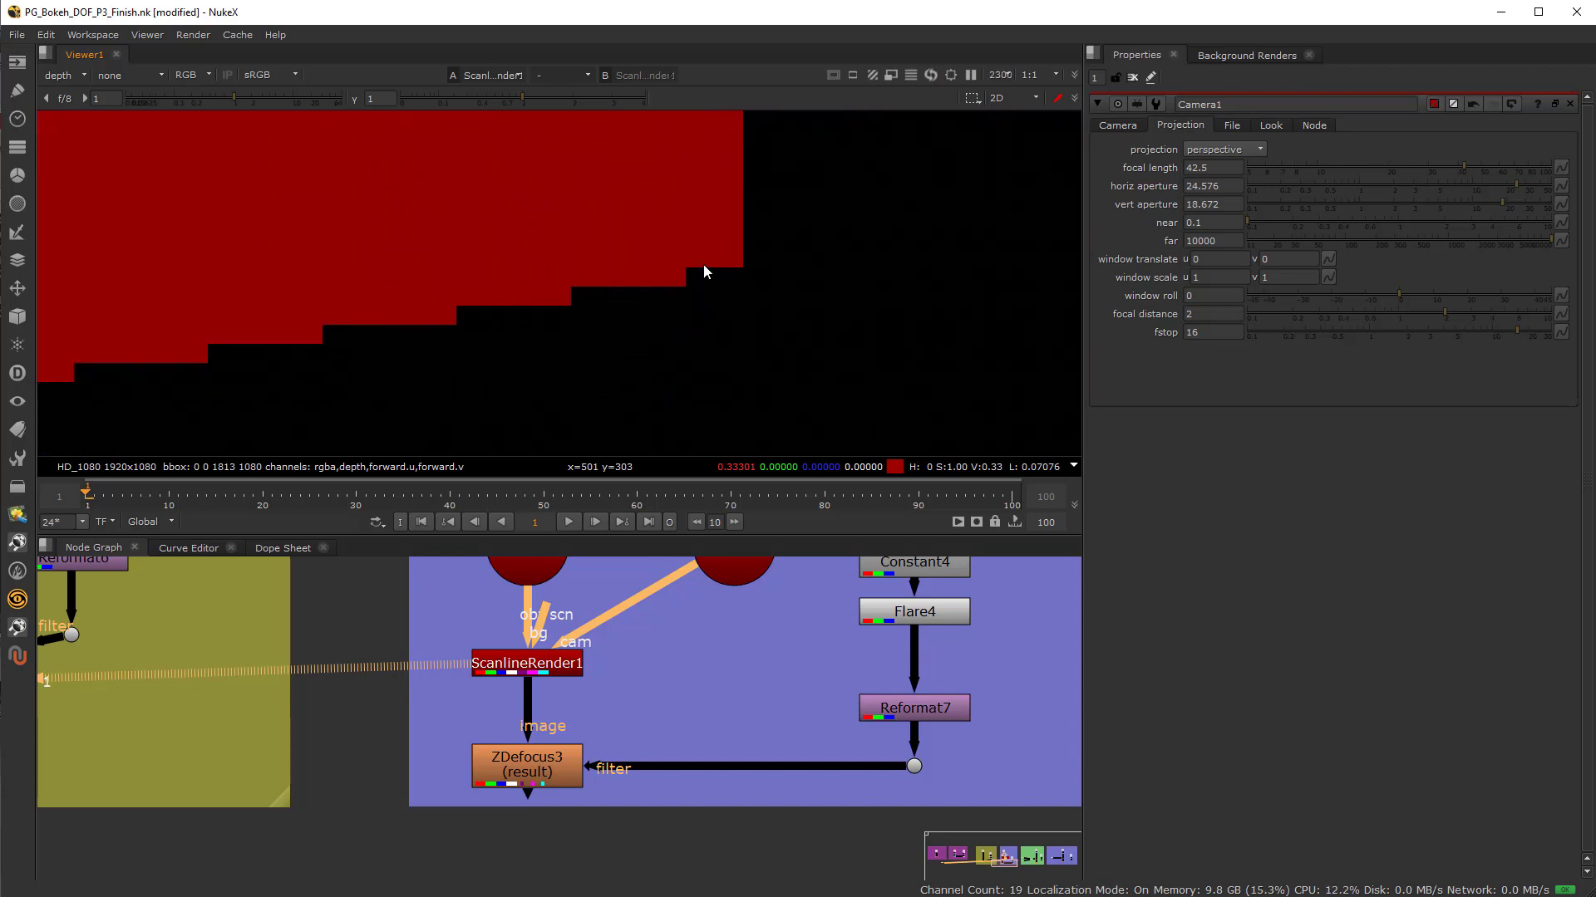
scroll(703, 268, down, 4)
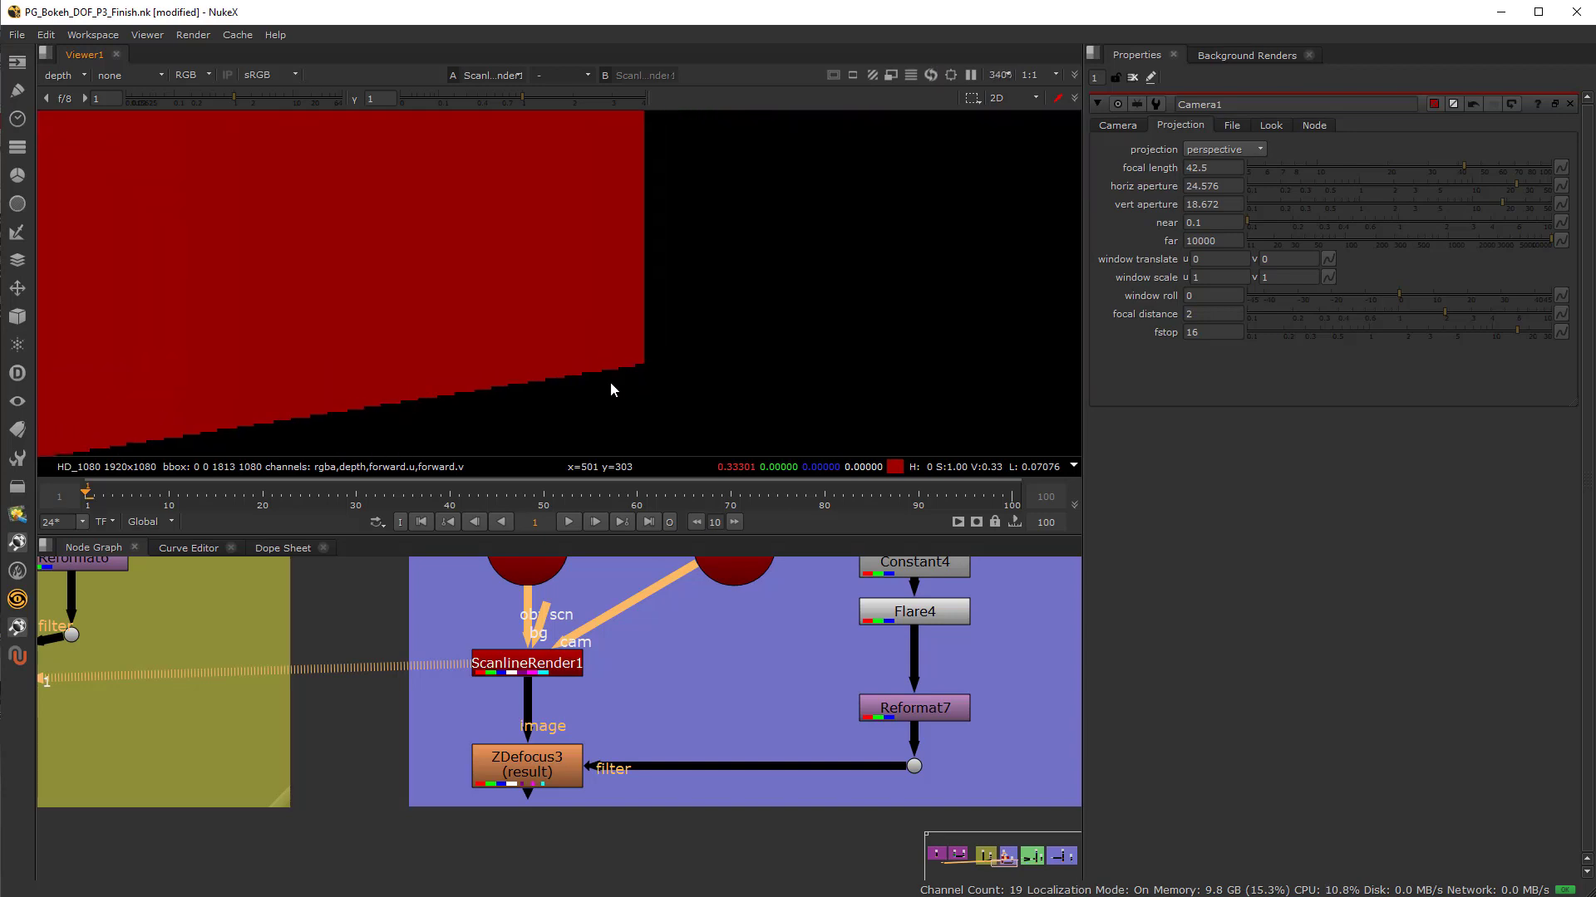
scroll(625, 376, up, 5)
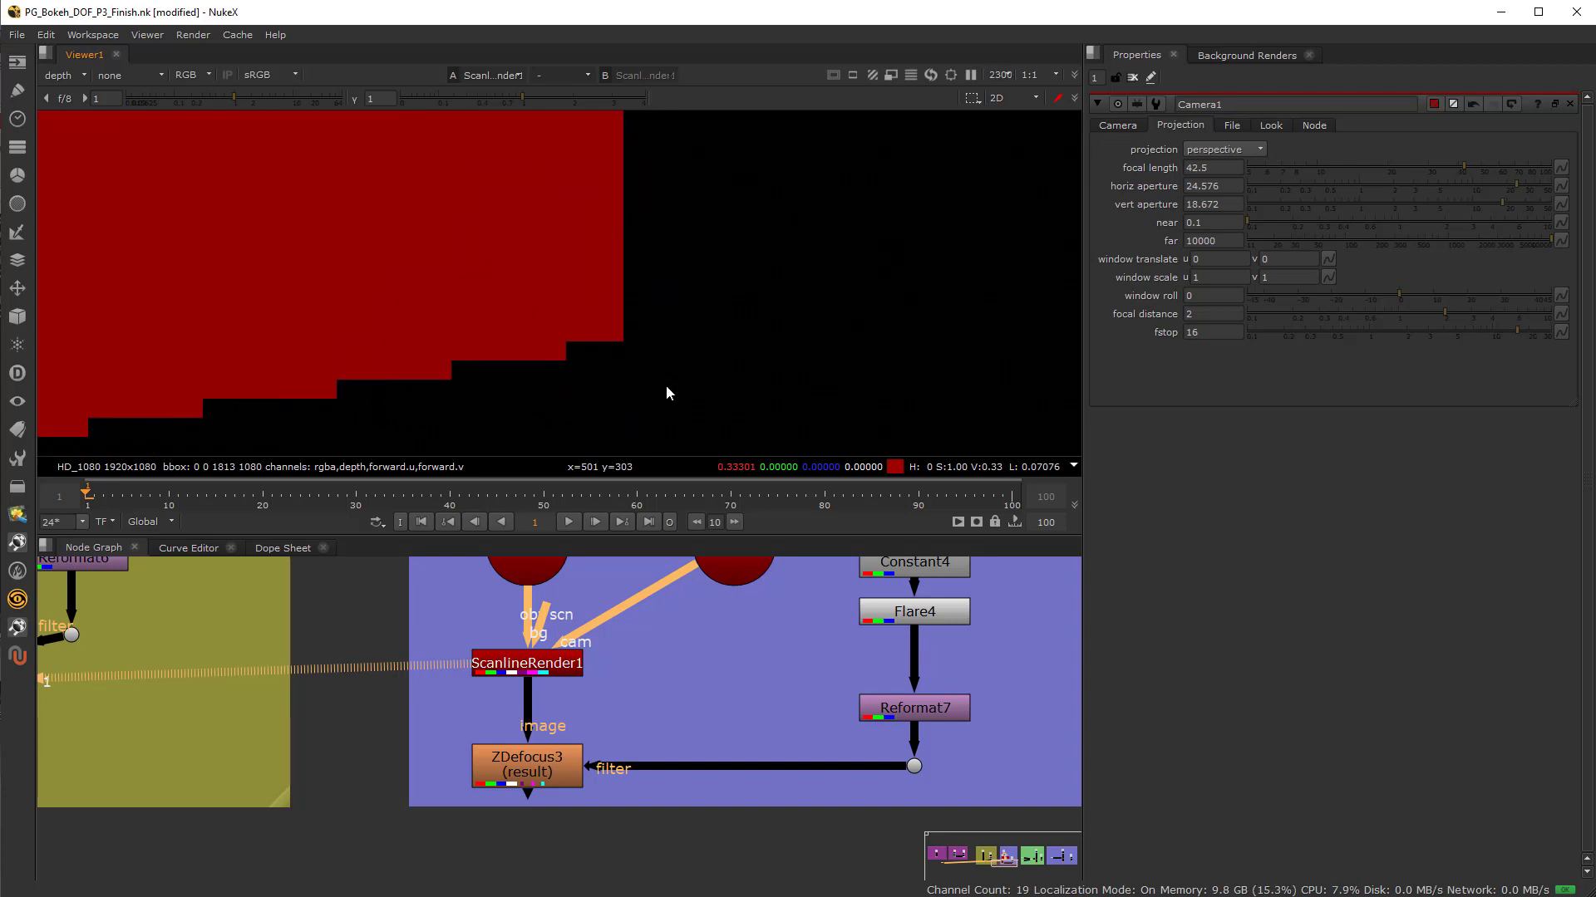
scroll(570, 320, up, 2)
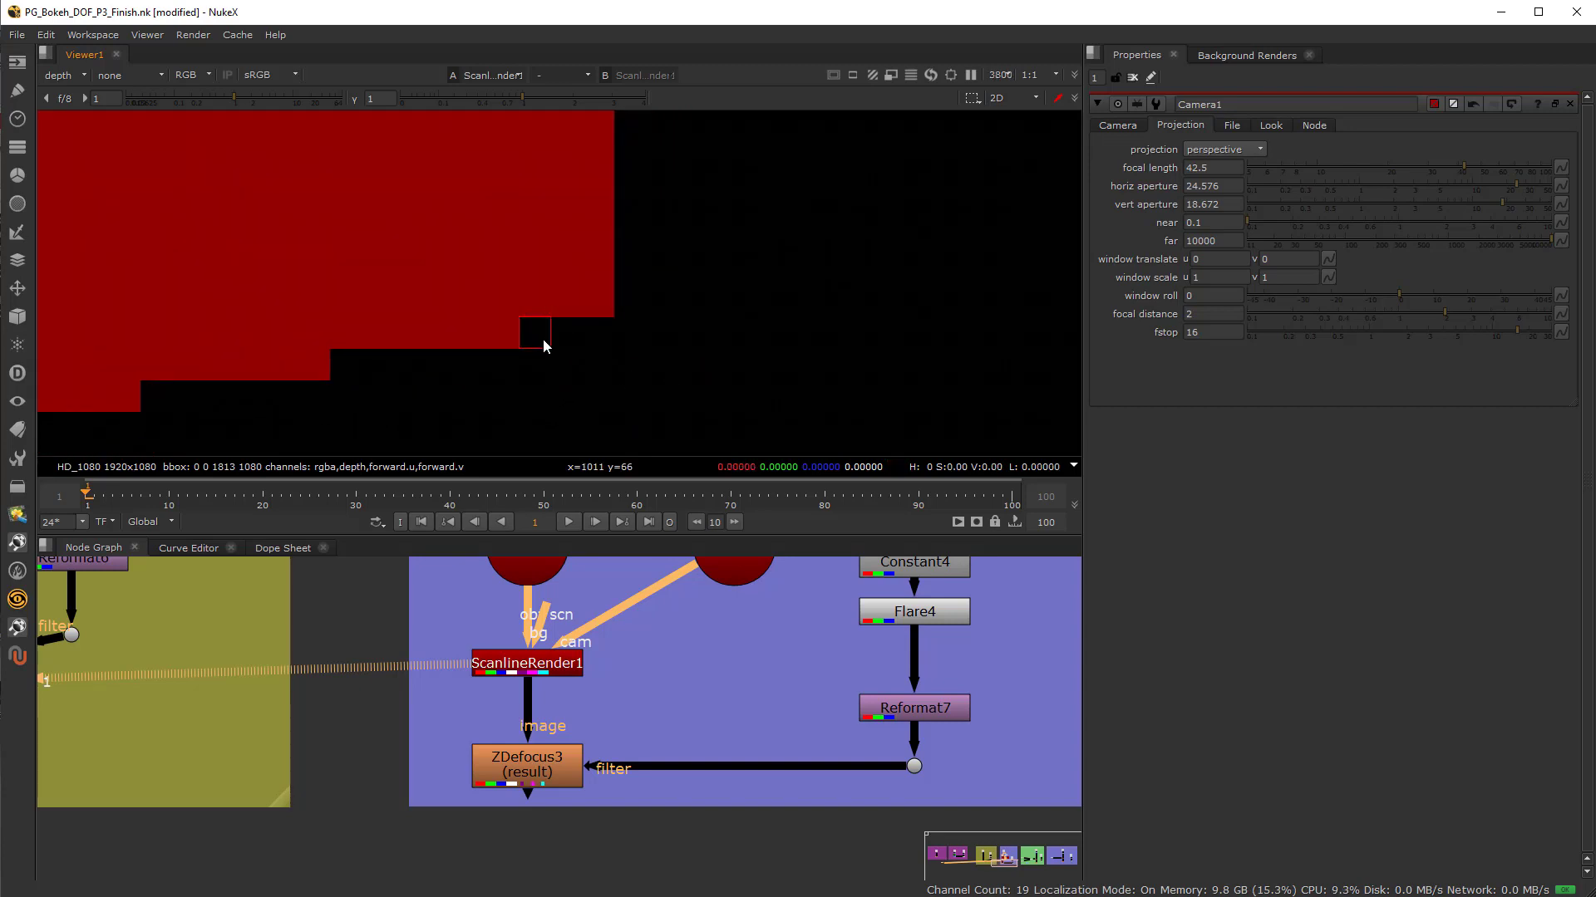
ctrl+click(539, 338)
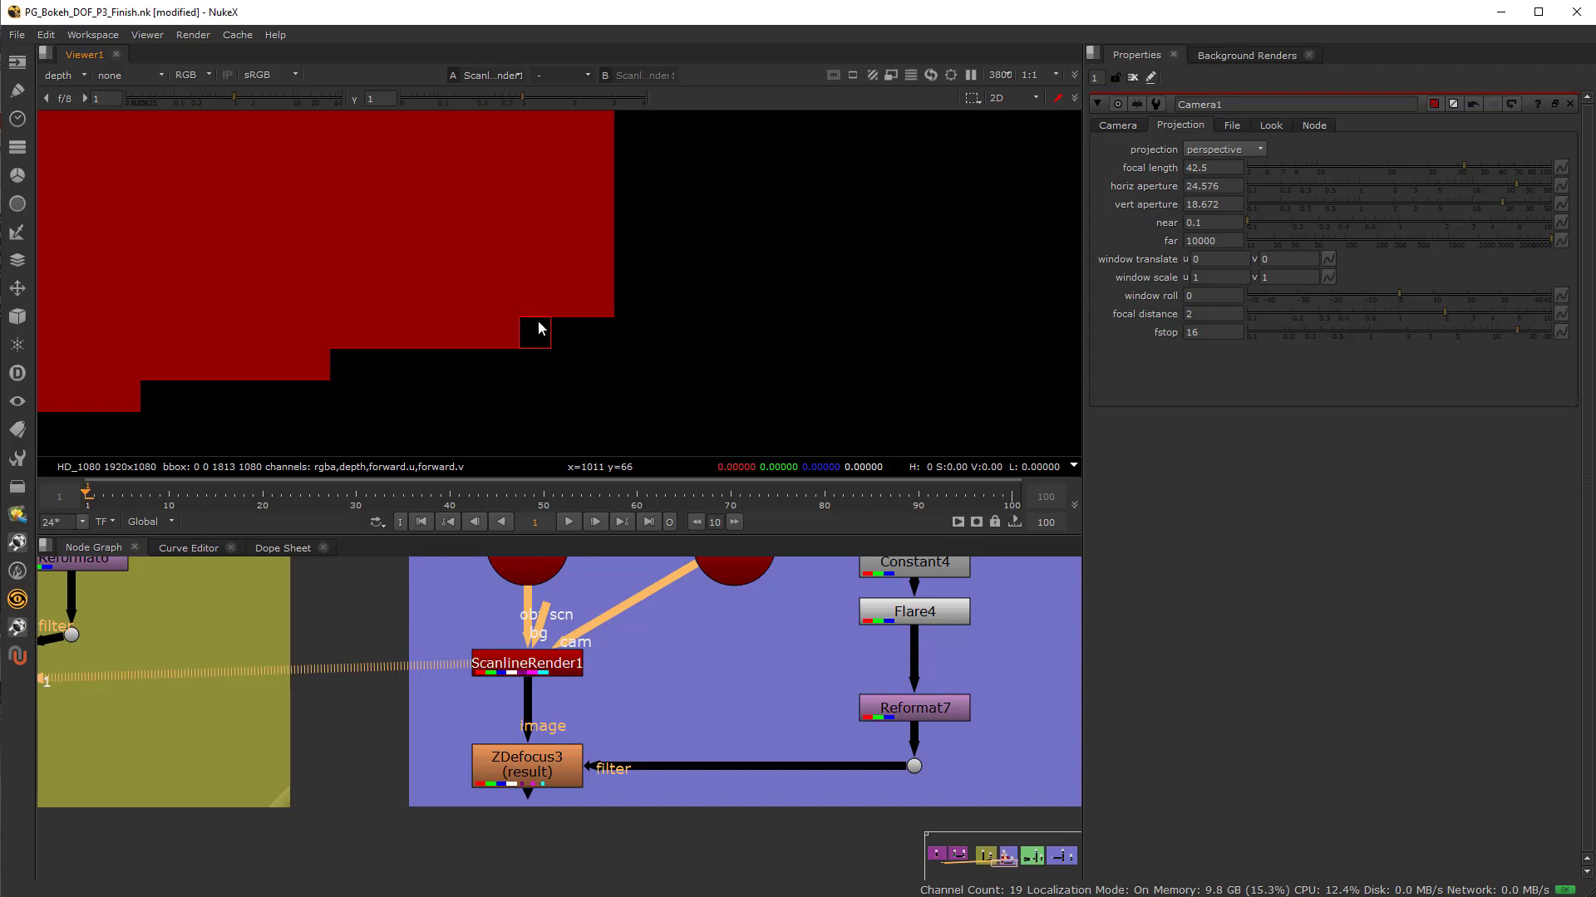
ctrl+drag(538, 332, 606, 313)
Select ScanlineRender1, toggle the alpha view on and off at the cube's edge, and return the viewer to rgba
click(561, 665)
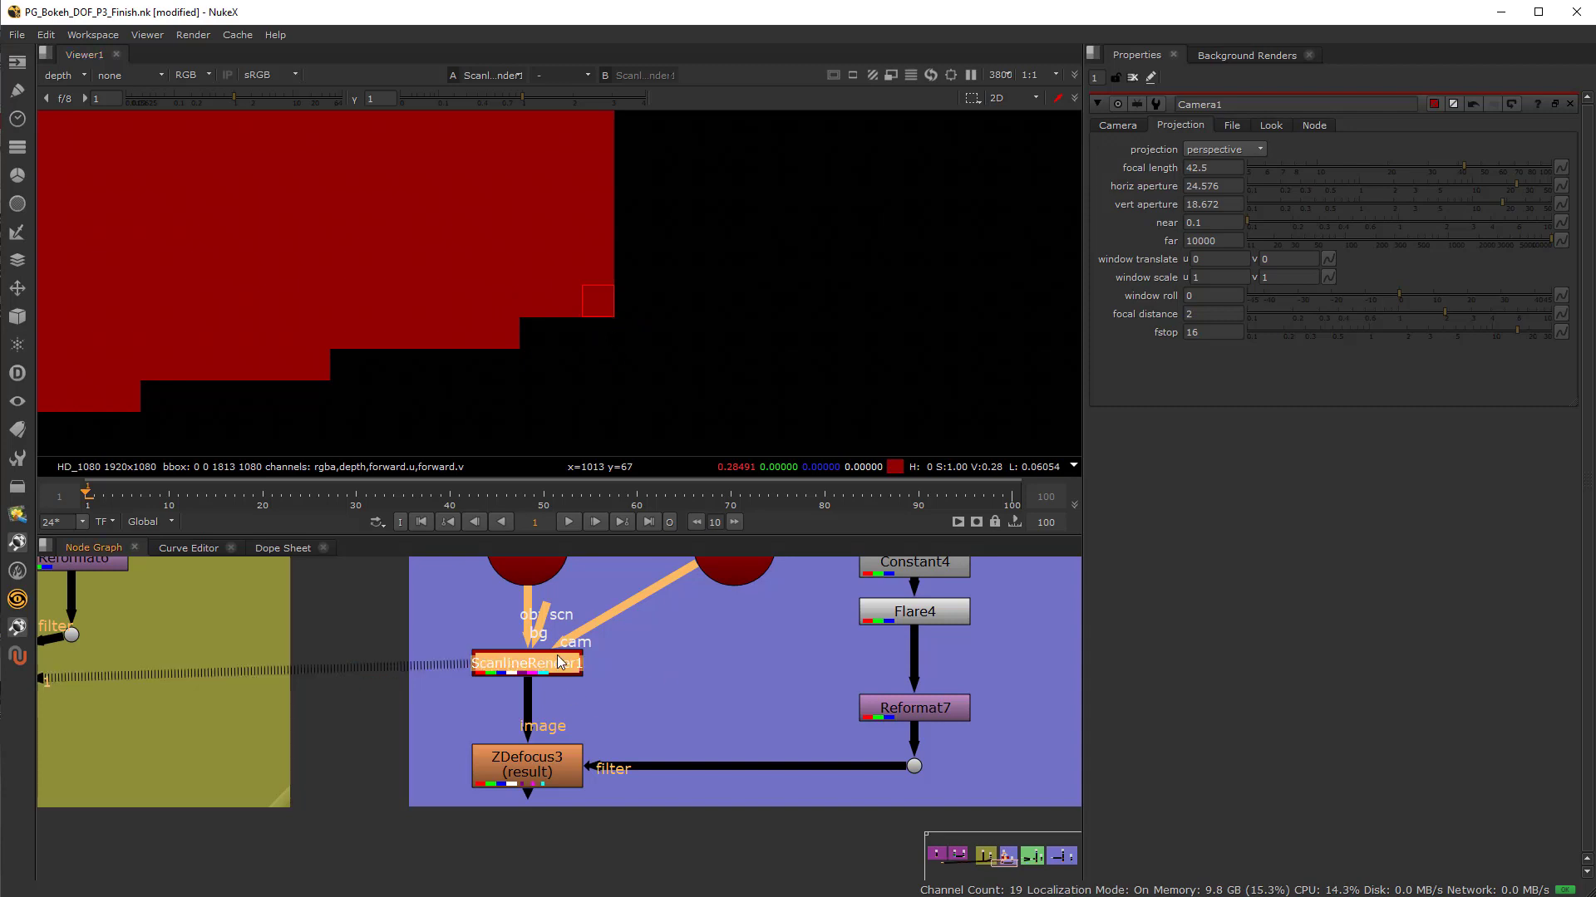
scroll(590, 324, up, 2)
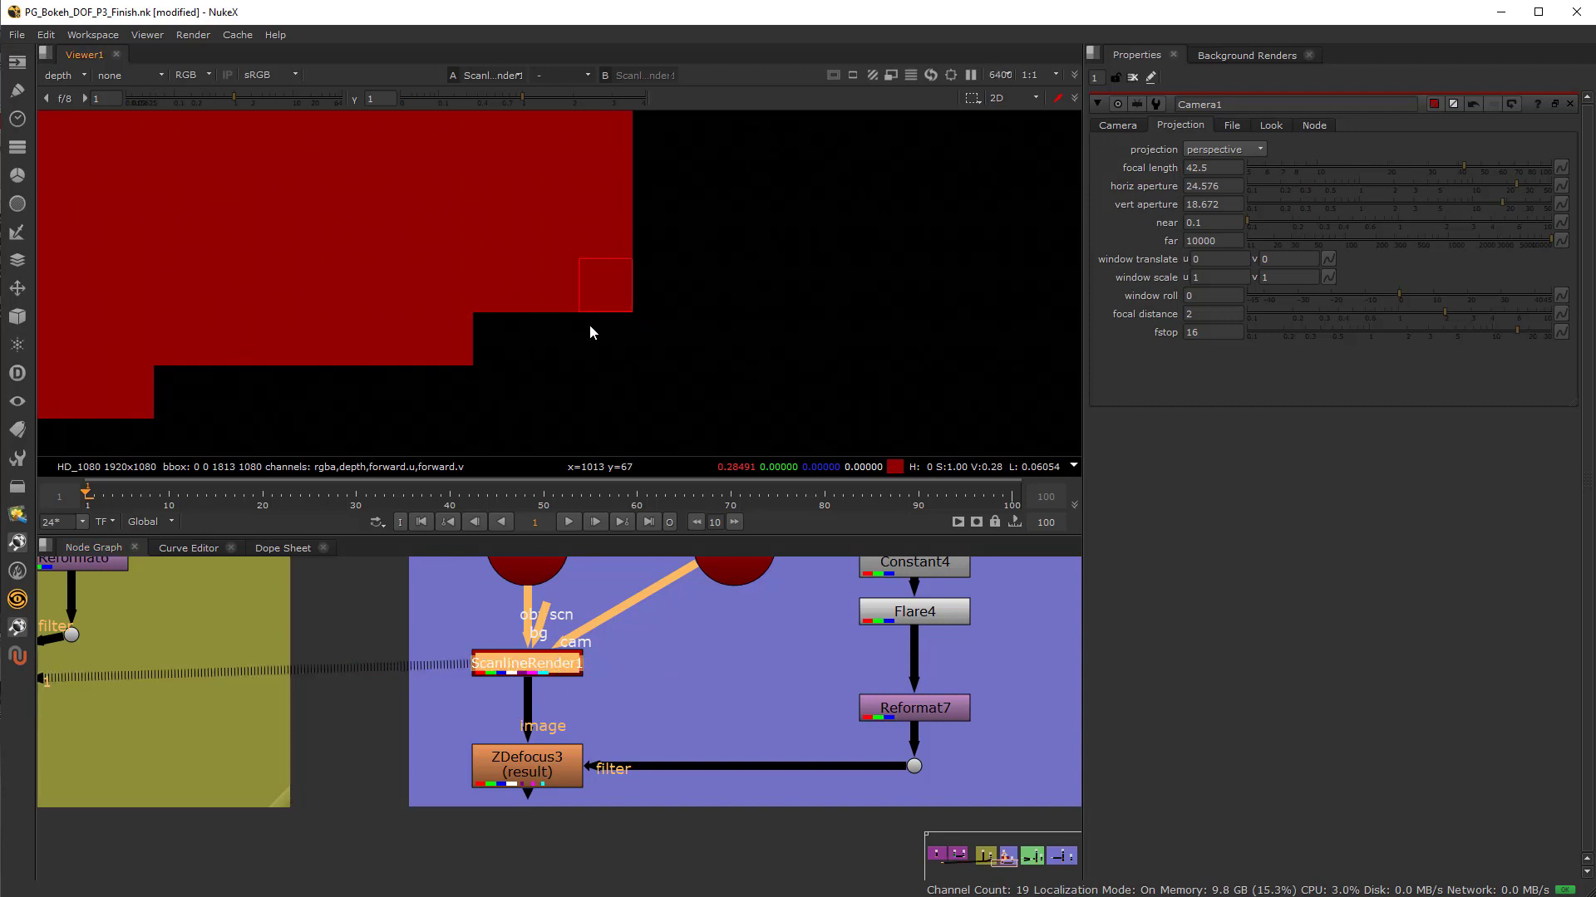
key(a)
key(a)
click(86, 82)
click(91, 127)
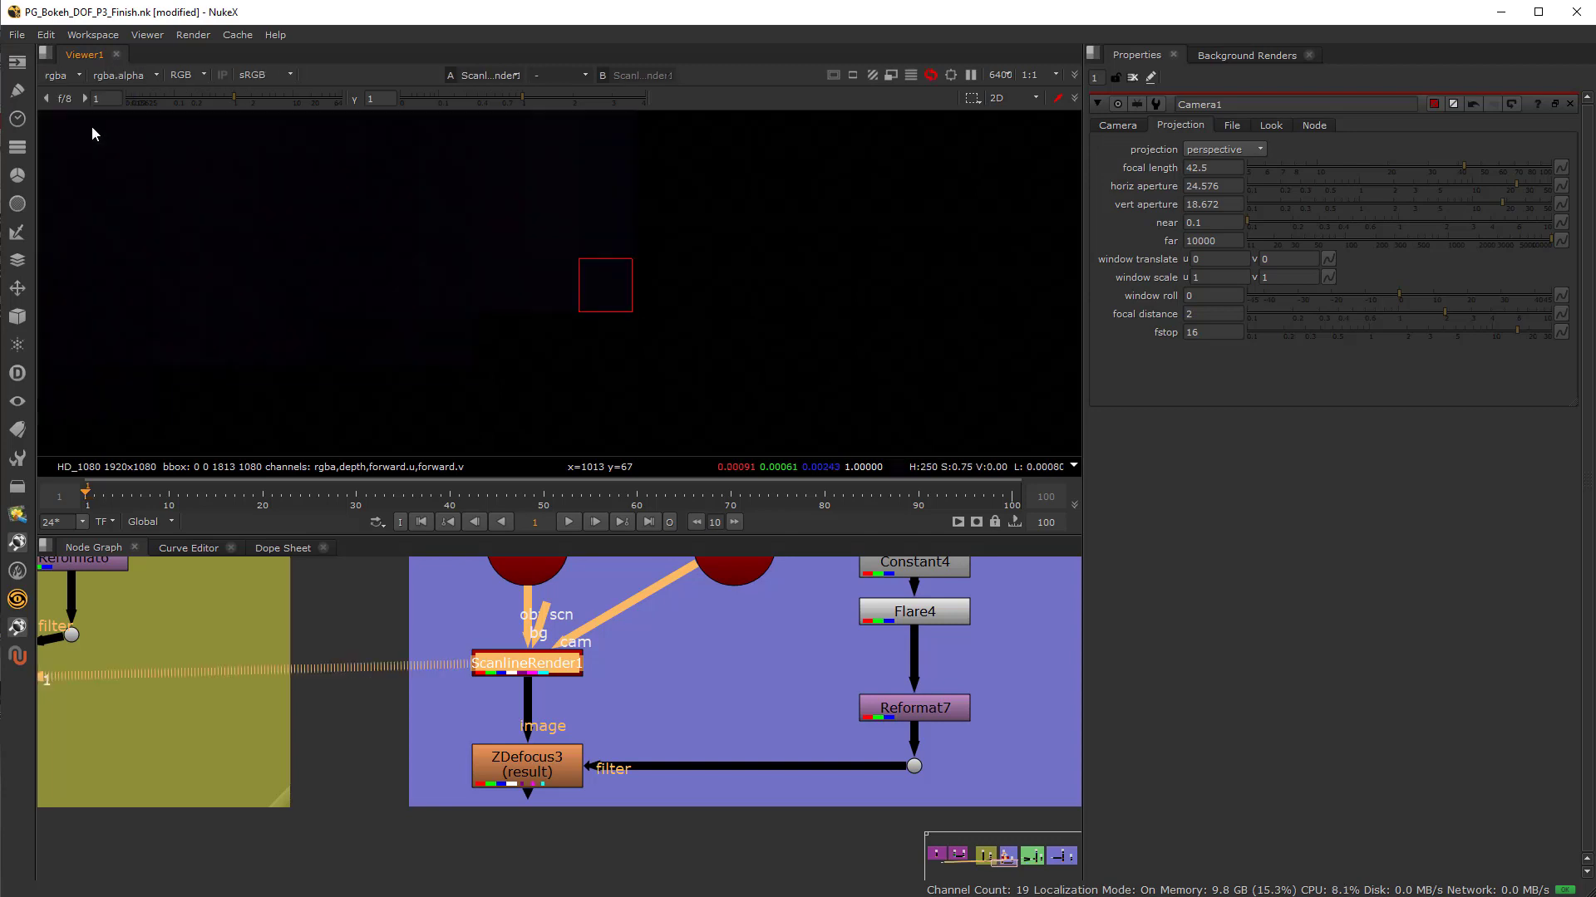
scroll(530, 305, down, 1)
scroll(518, 288, down, 1)
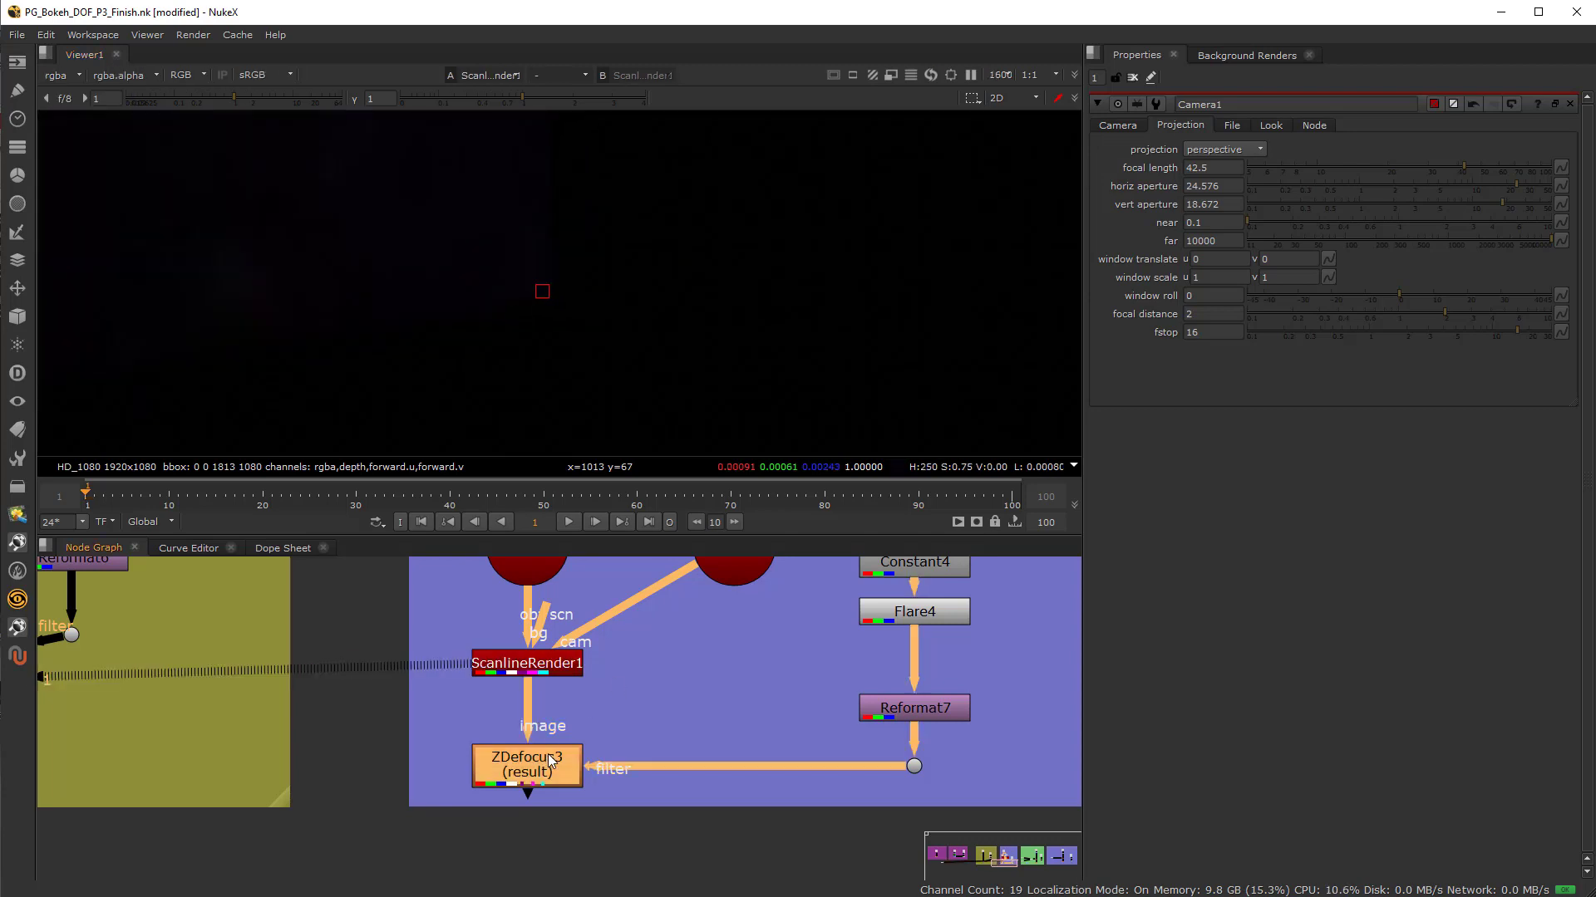
Examine the rgba render where the two cubes meet and sample the pixels along the rear cube's top edge
scroll(522, 317, down, 5)
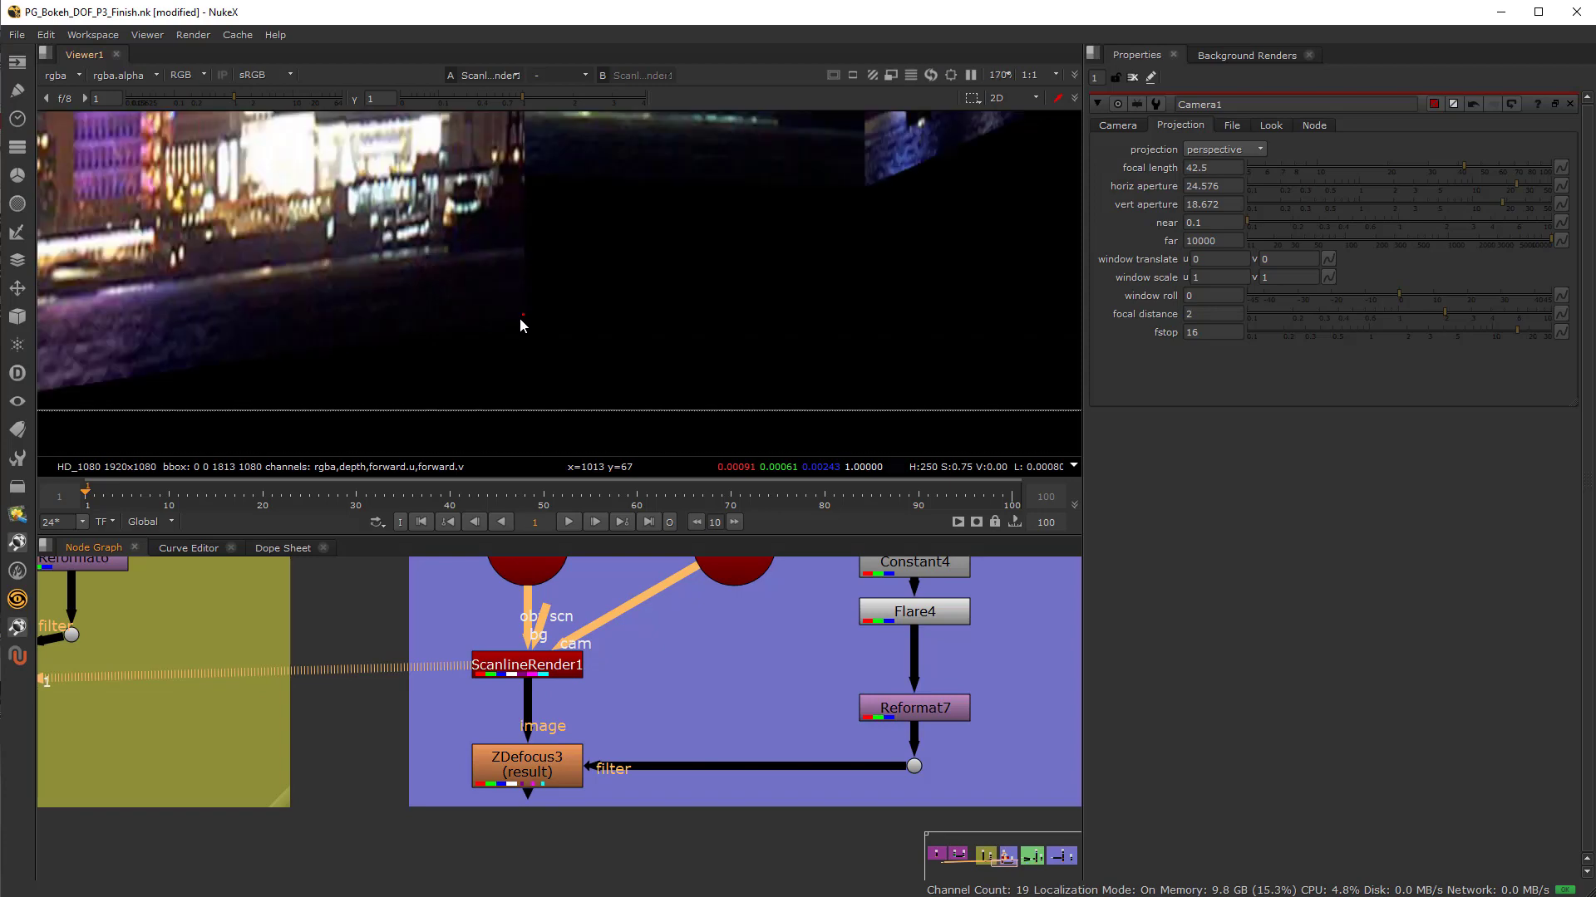
scroll(487, 206, up, 5)
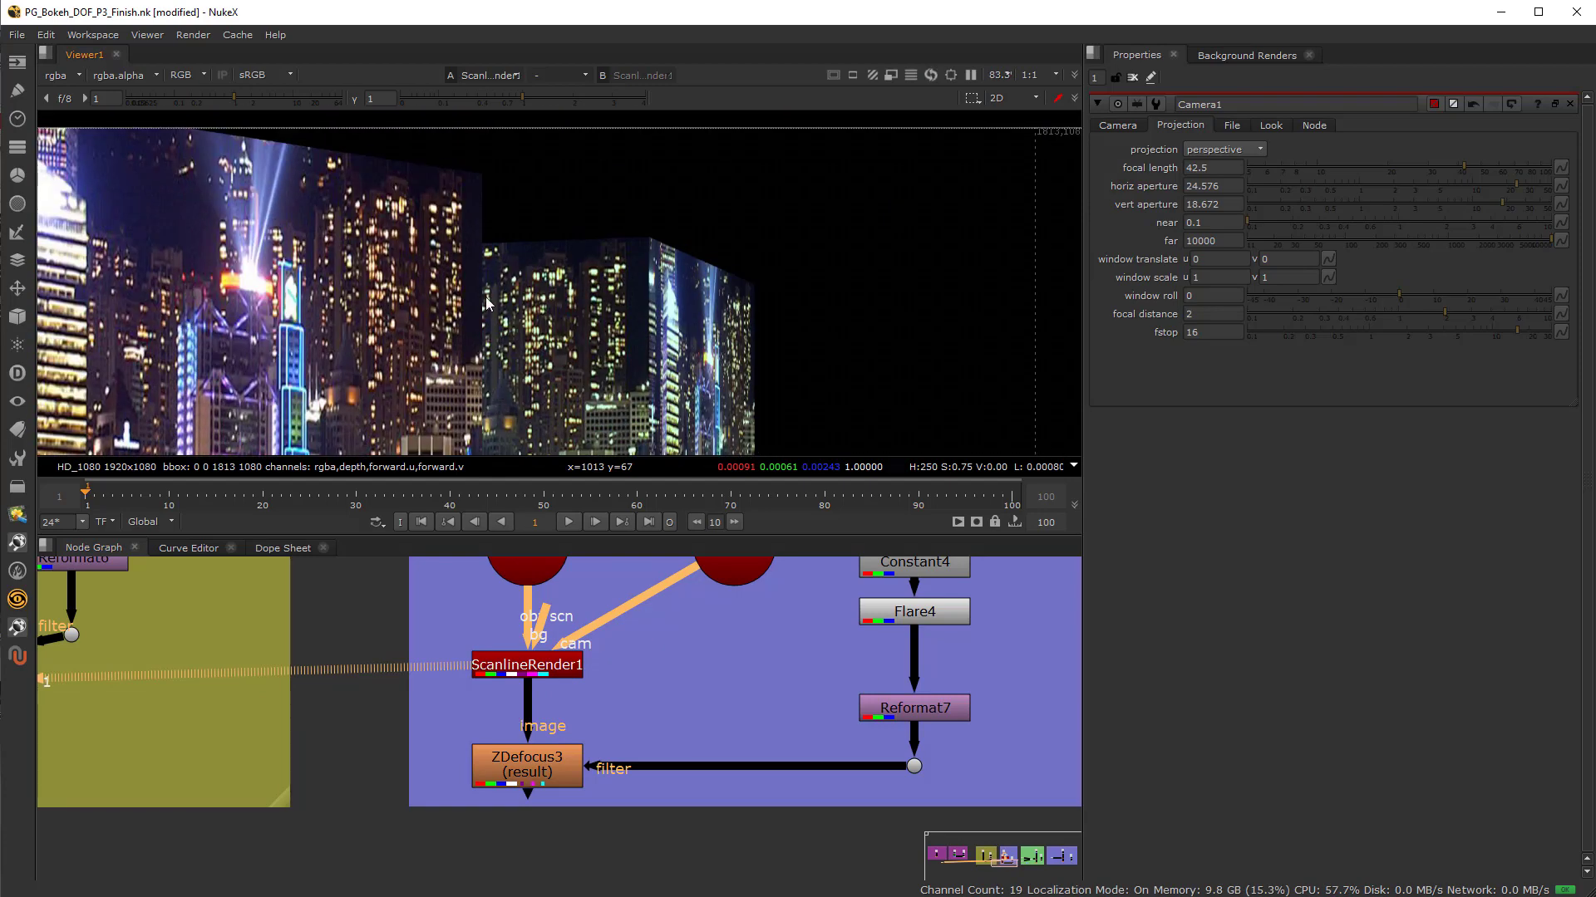
scroll(487, 261, up, 2)
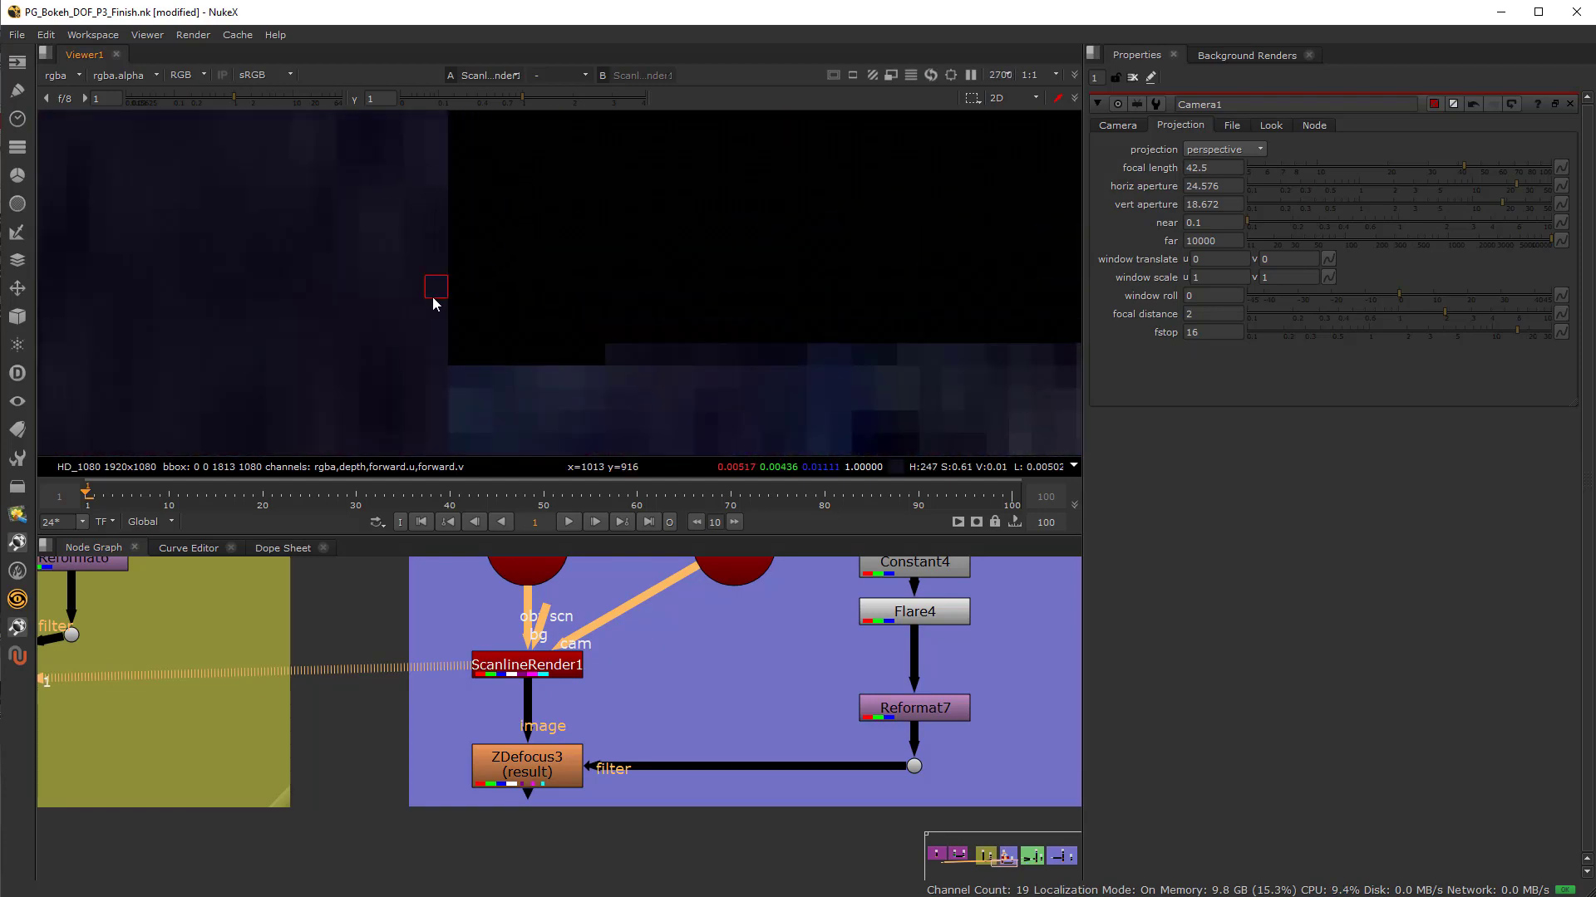
scroll(461, 359, down, 1)
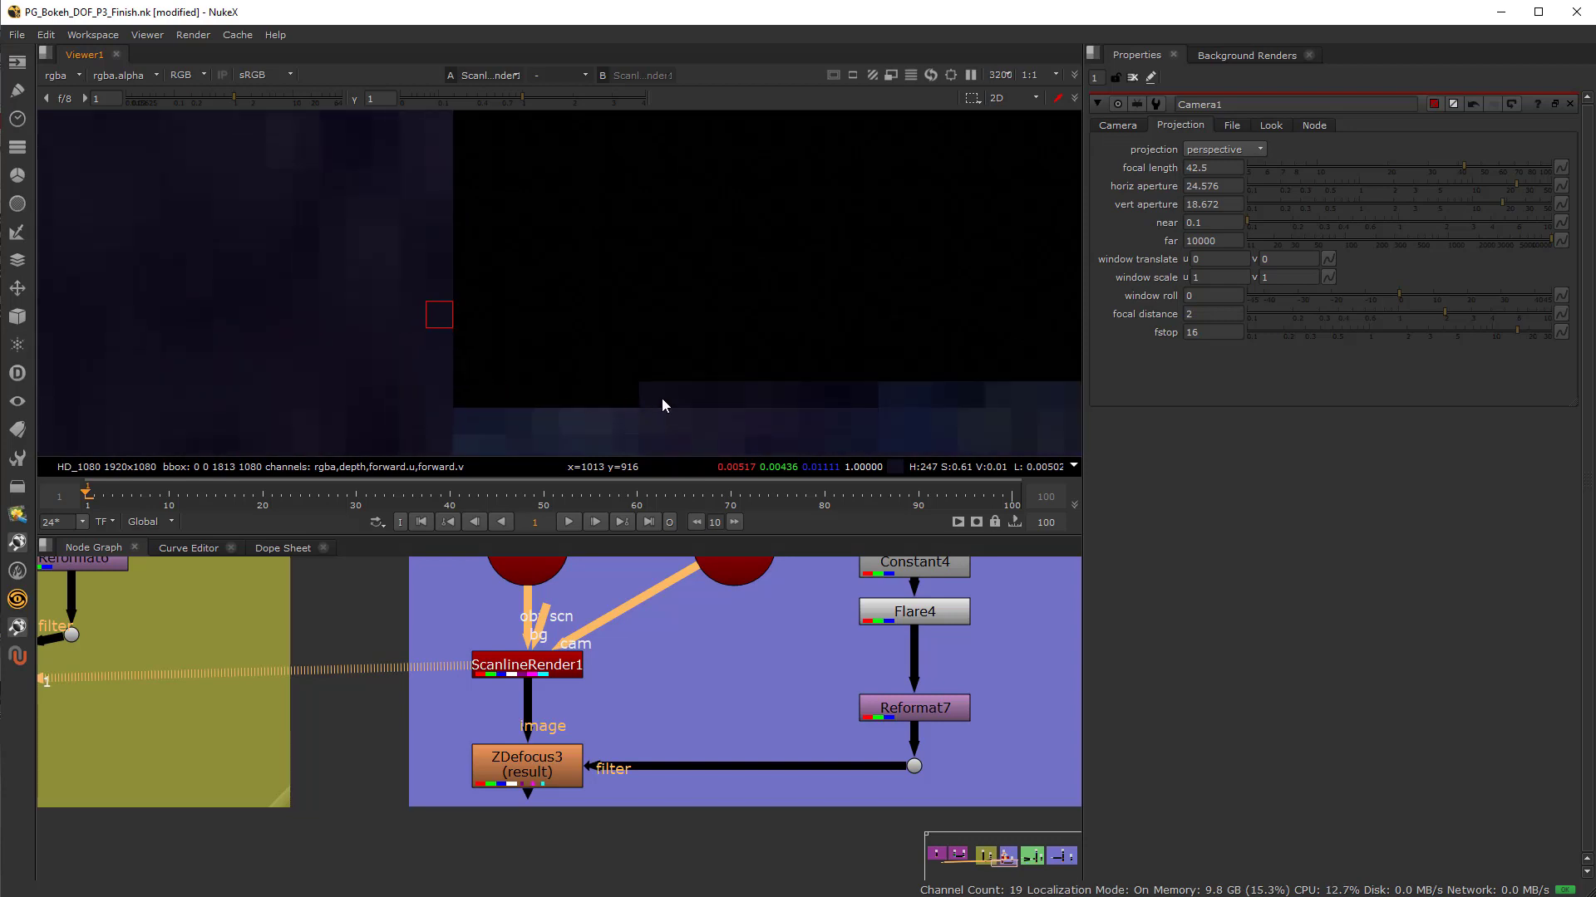
middle_drag(661, 399, 588, 306)
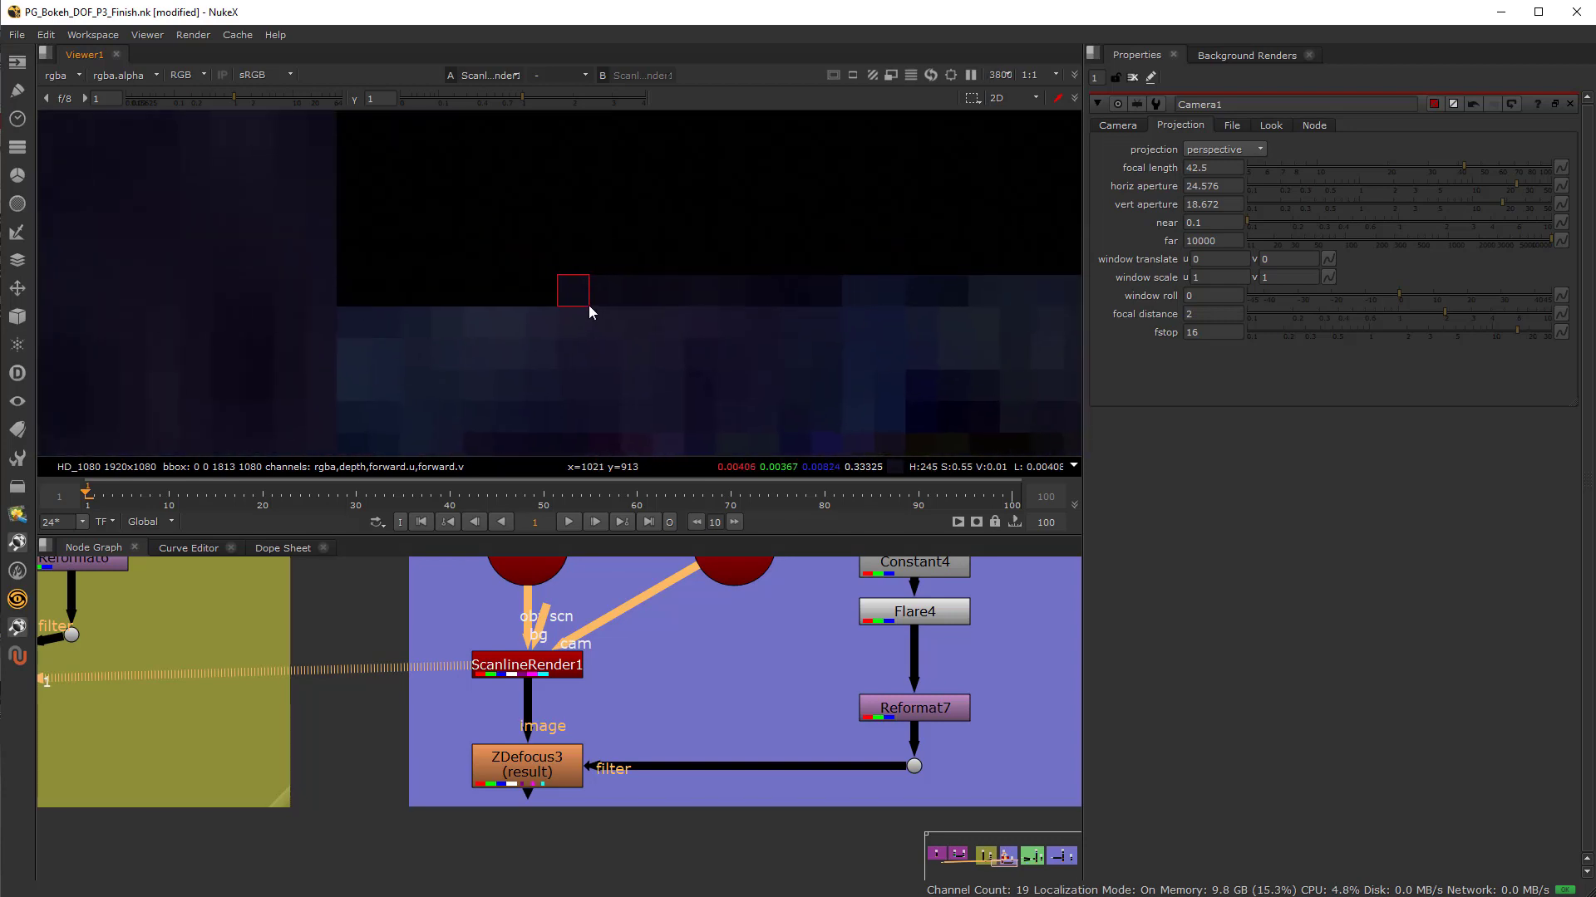
middle_drag(331, 228, 459, 317)
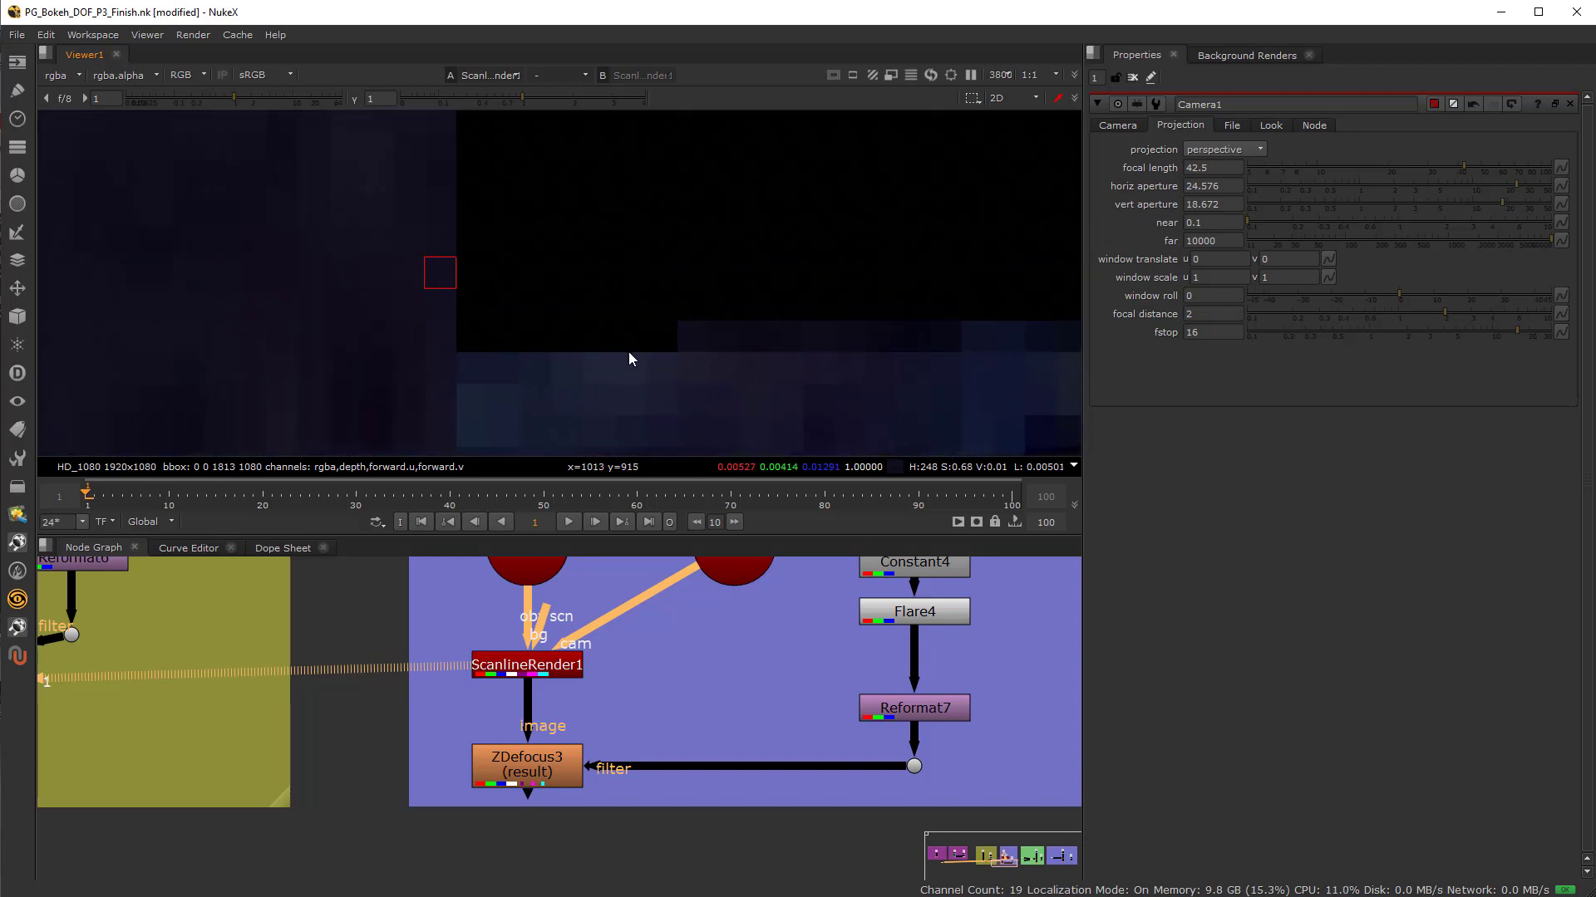
ctrl+click(694, 337)
scroll(675, 324, up, 3)
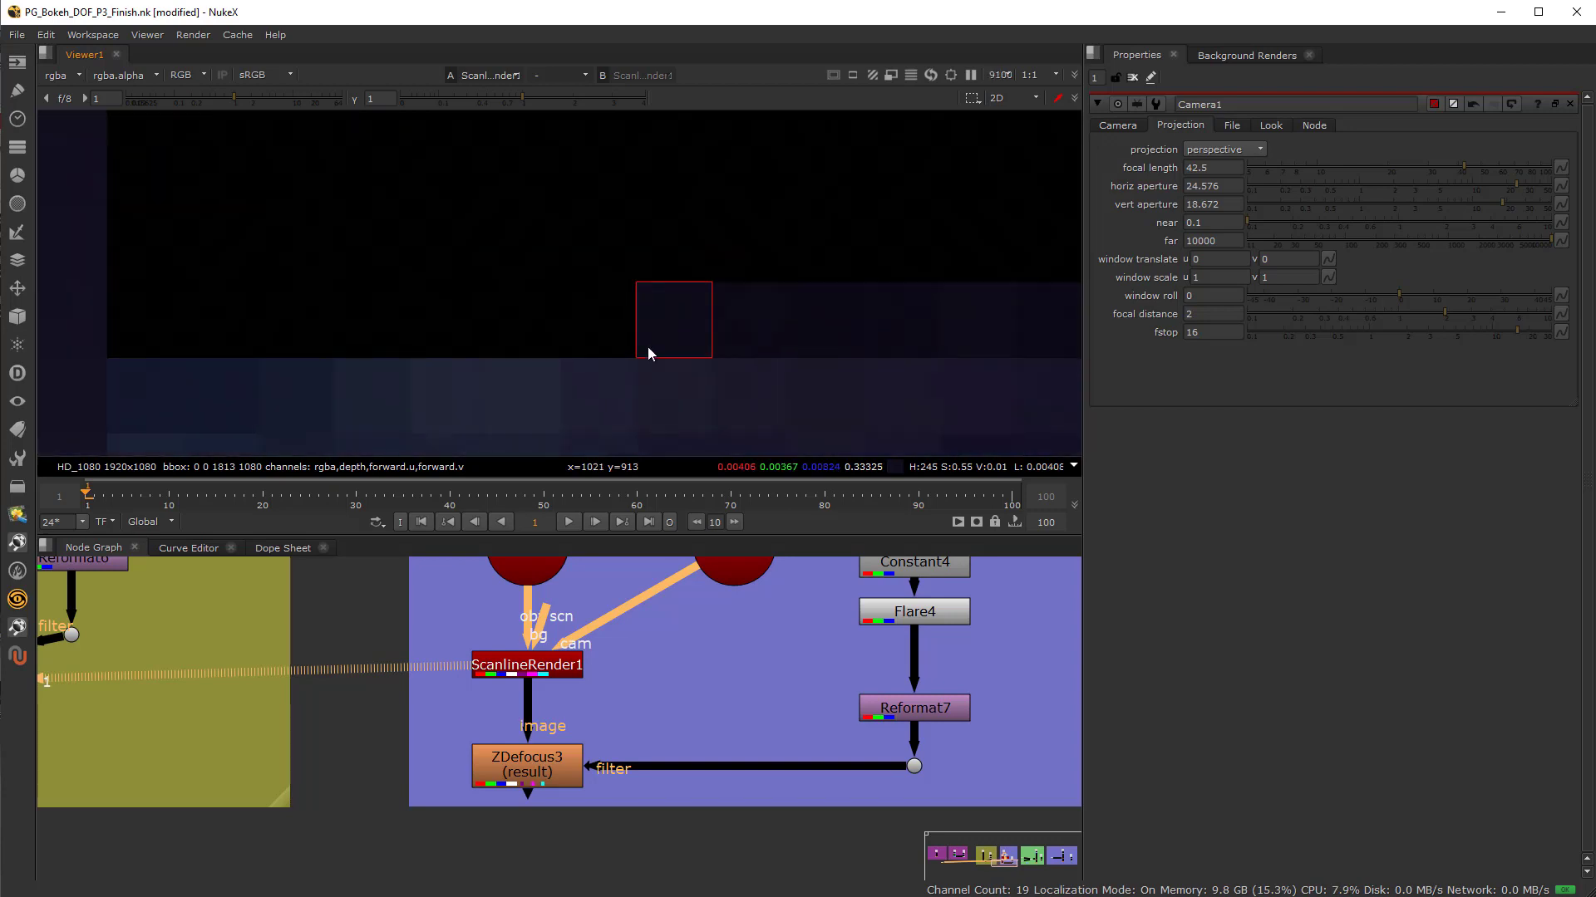
middle_drag(648, 348, 551, 330)
Compare the sampled edge pixel in the depth layer and return the viewer to rgba
click(555, 775)
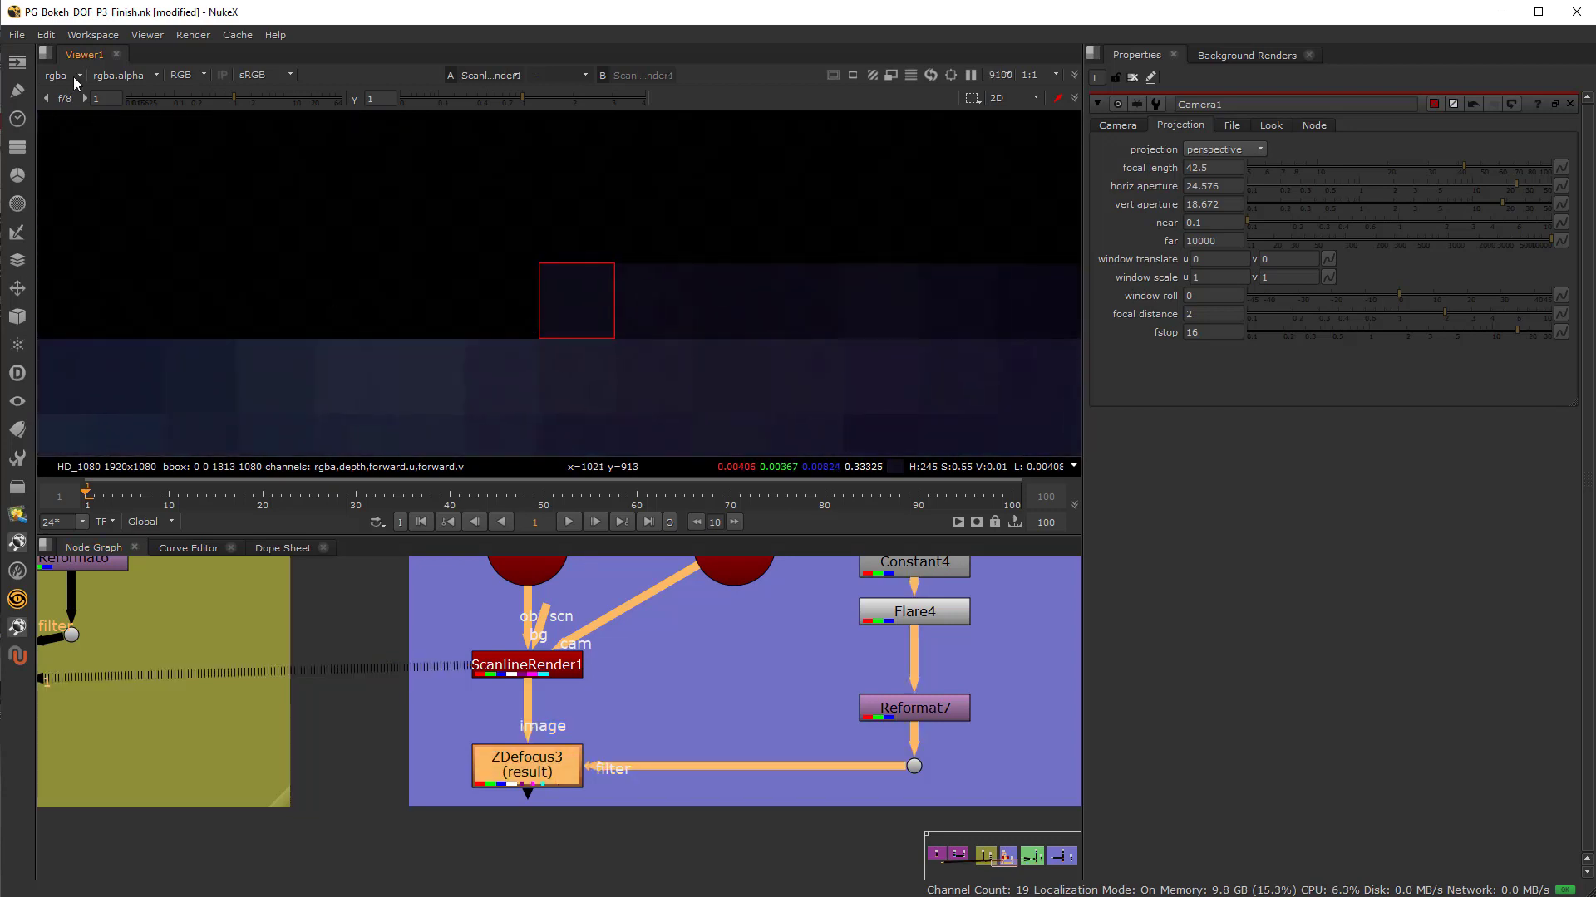
click(70, 77)
click(74, 159)
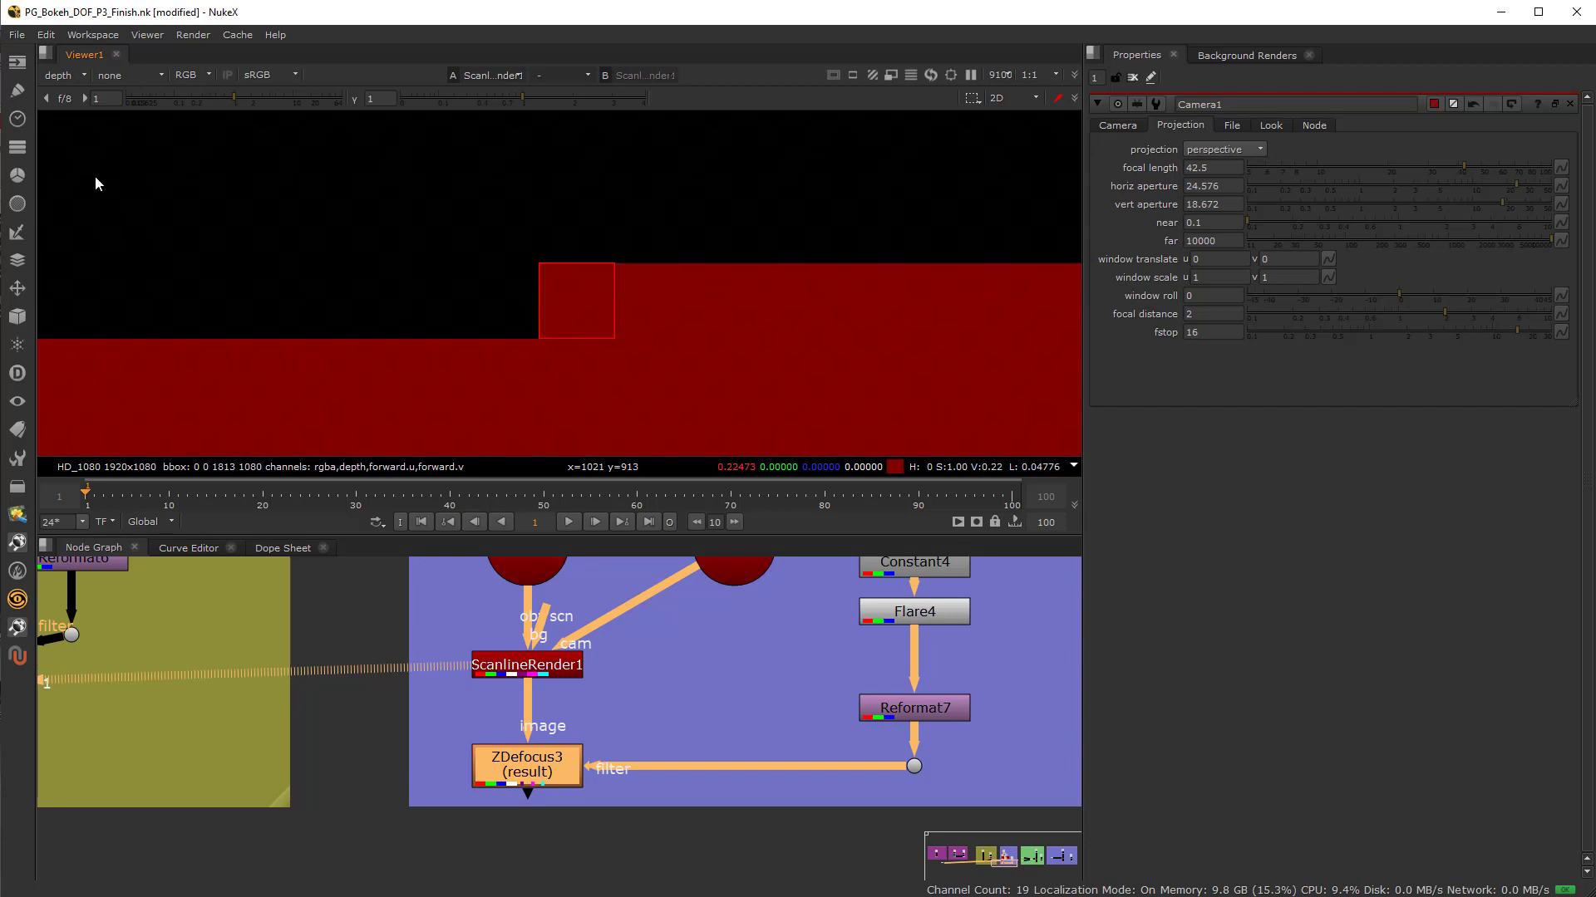
click(81, 77)
click(83, 123)
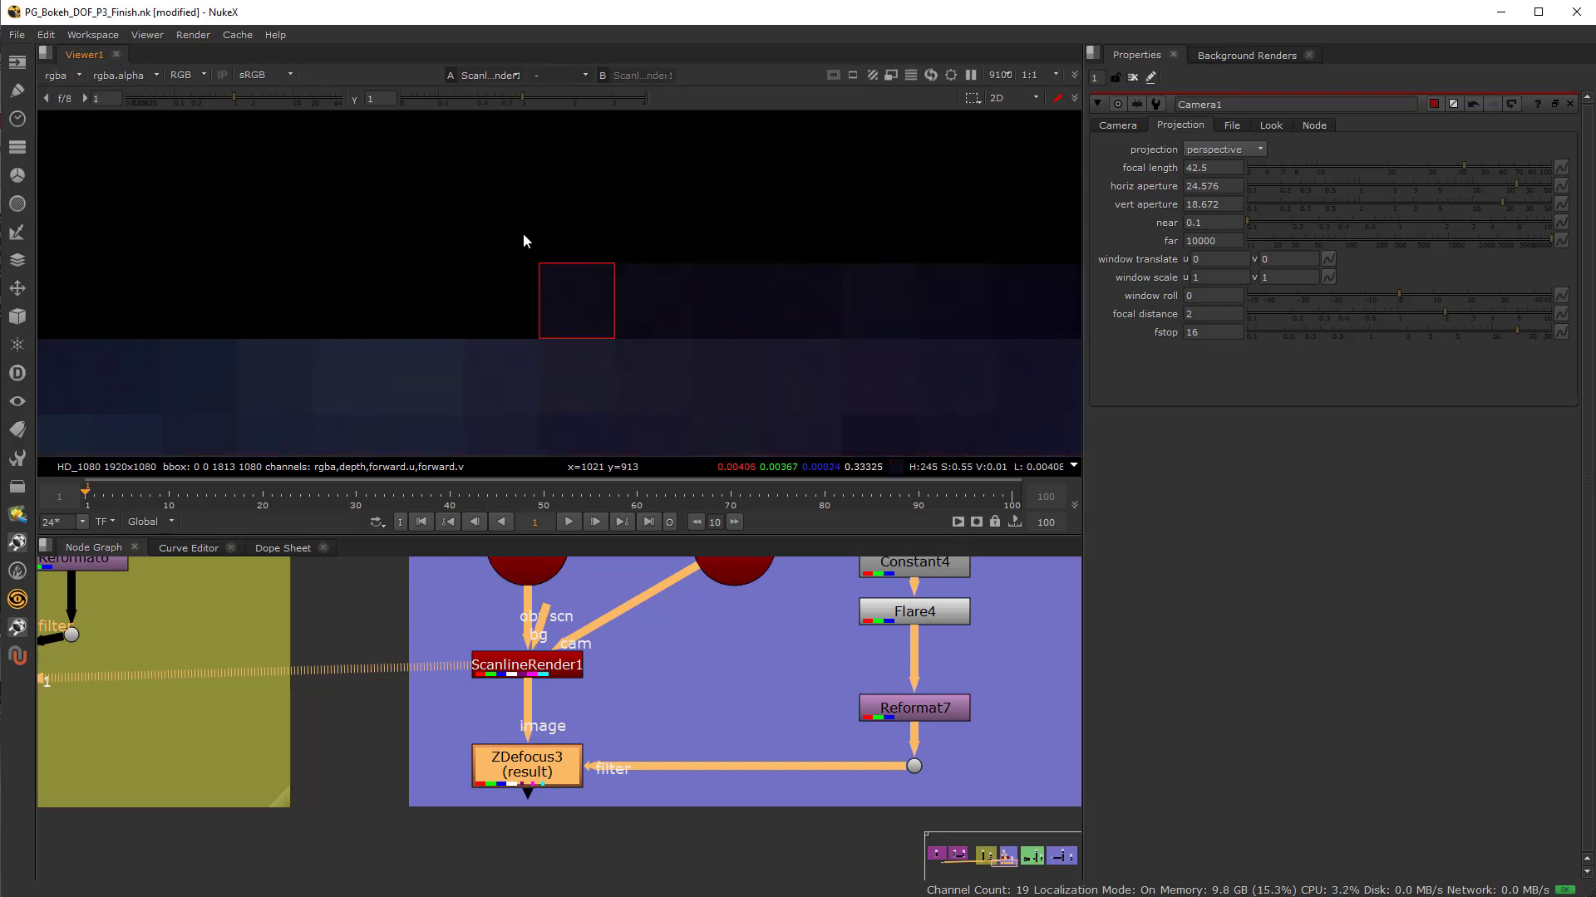
Open the ScanlineRender1 properties, try a MultiSample value of 1 sample, and set samples to 8
double_click(577, 672)
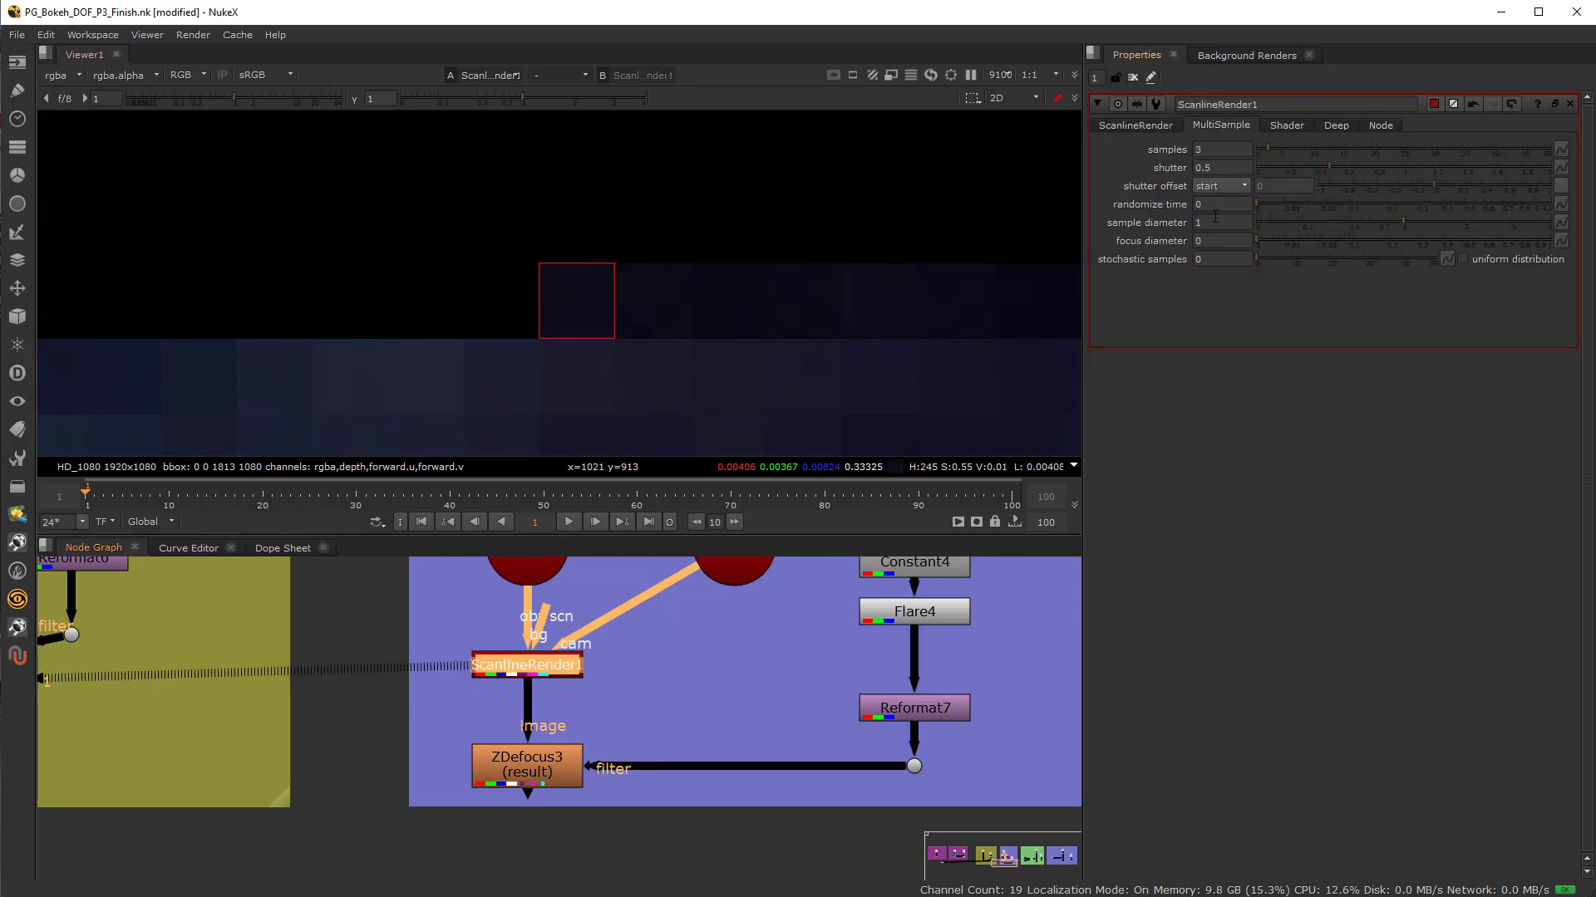
drag(1267, 151, 1227, 150)
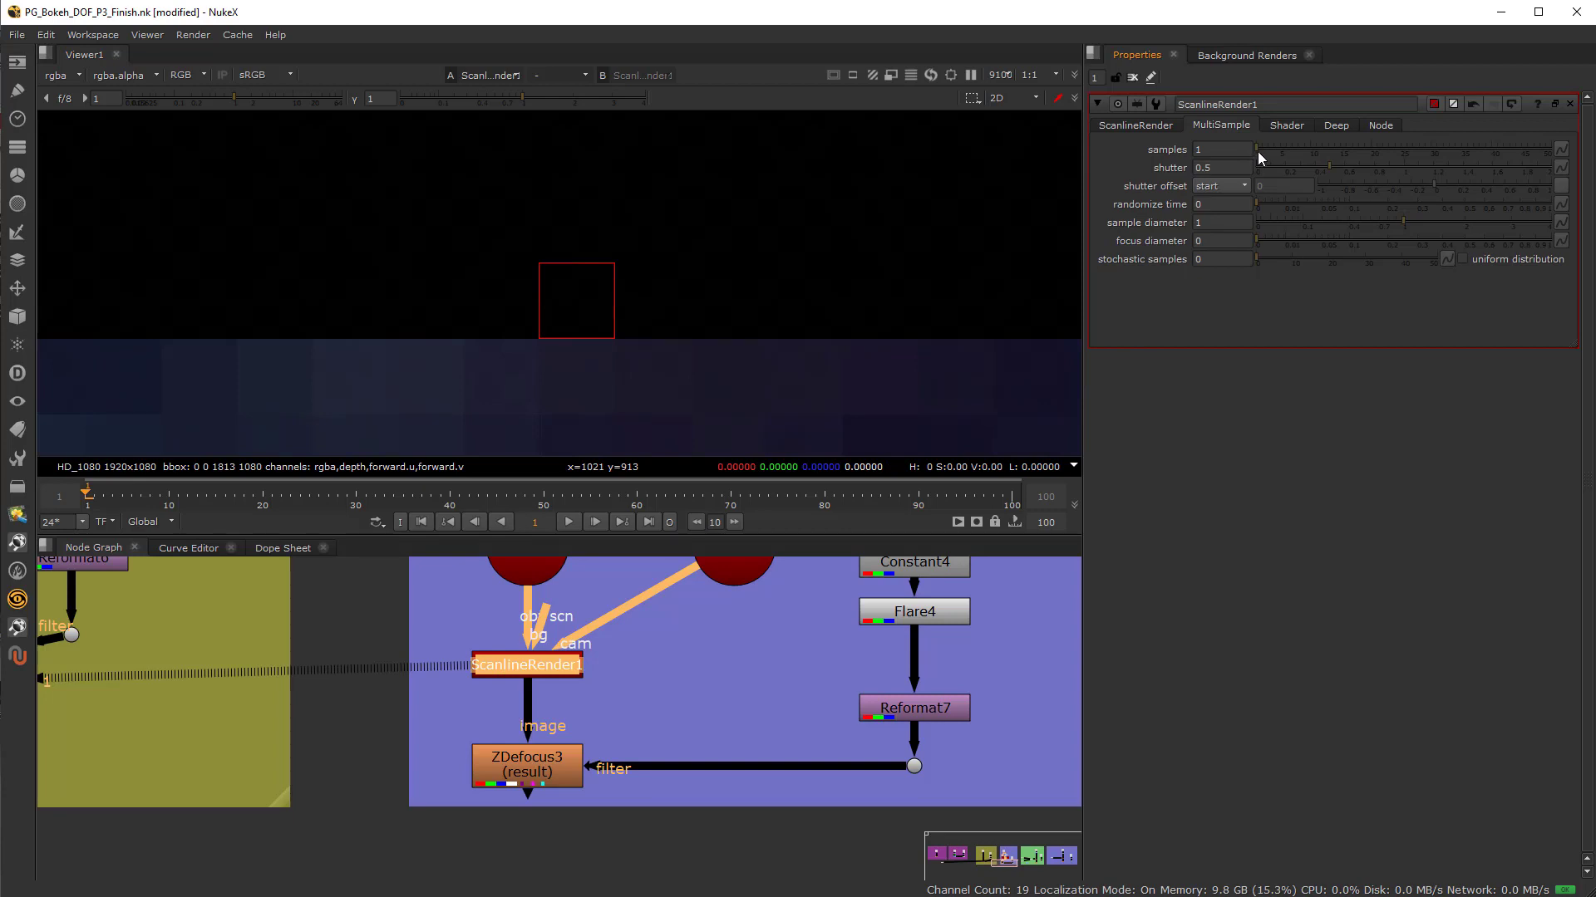
drag(1258, 151, 1303, 148)
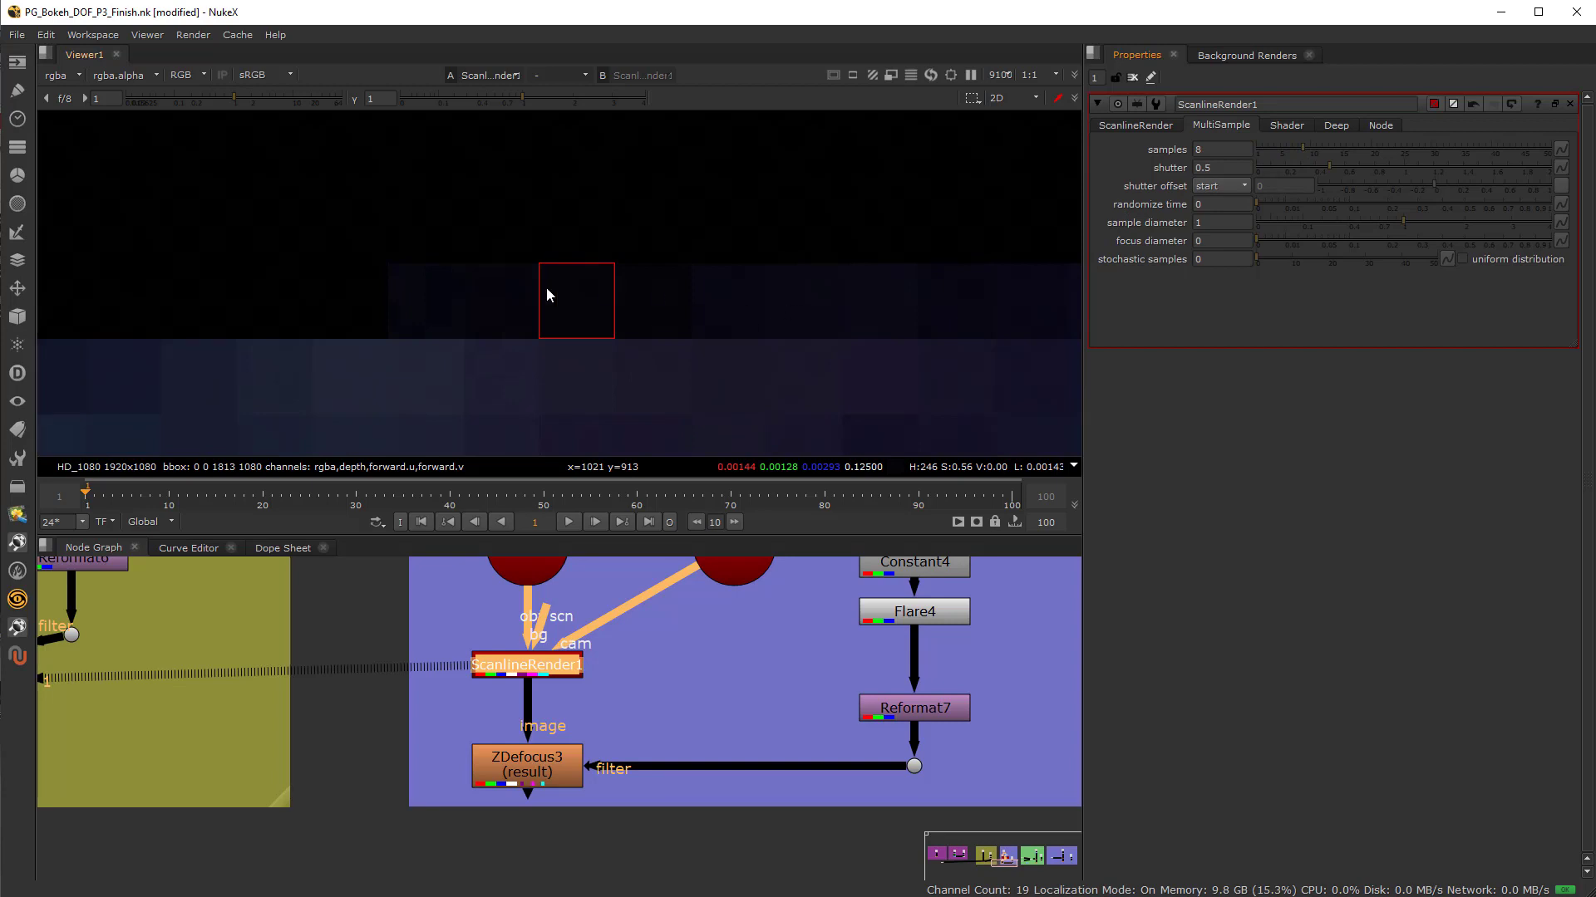
View the ZDefocus3 properties, reopen those of ScanlineRender1, and show the depth layer in the viewer
double_click(529, 770)
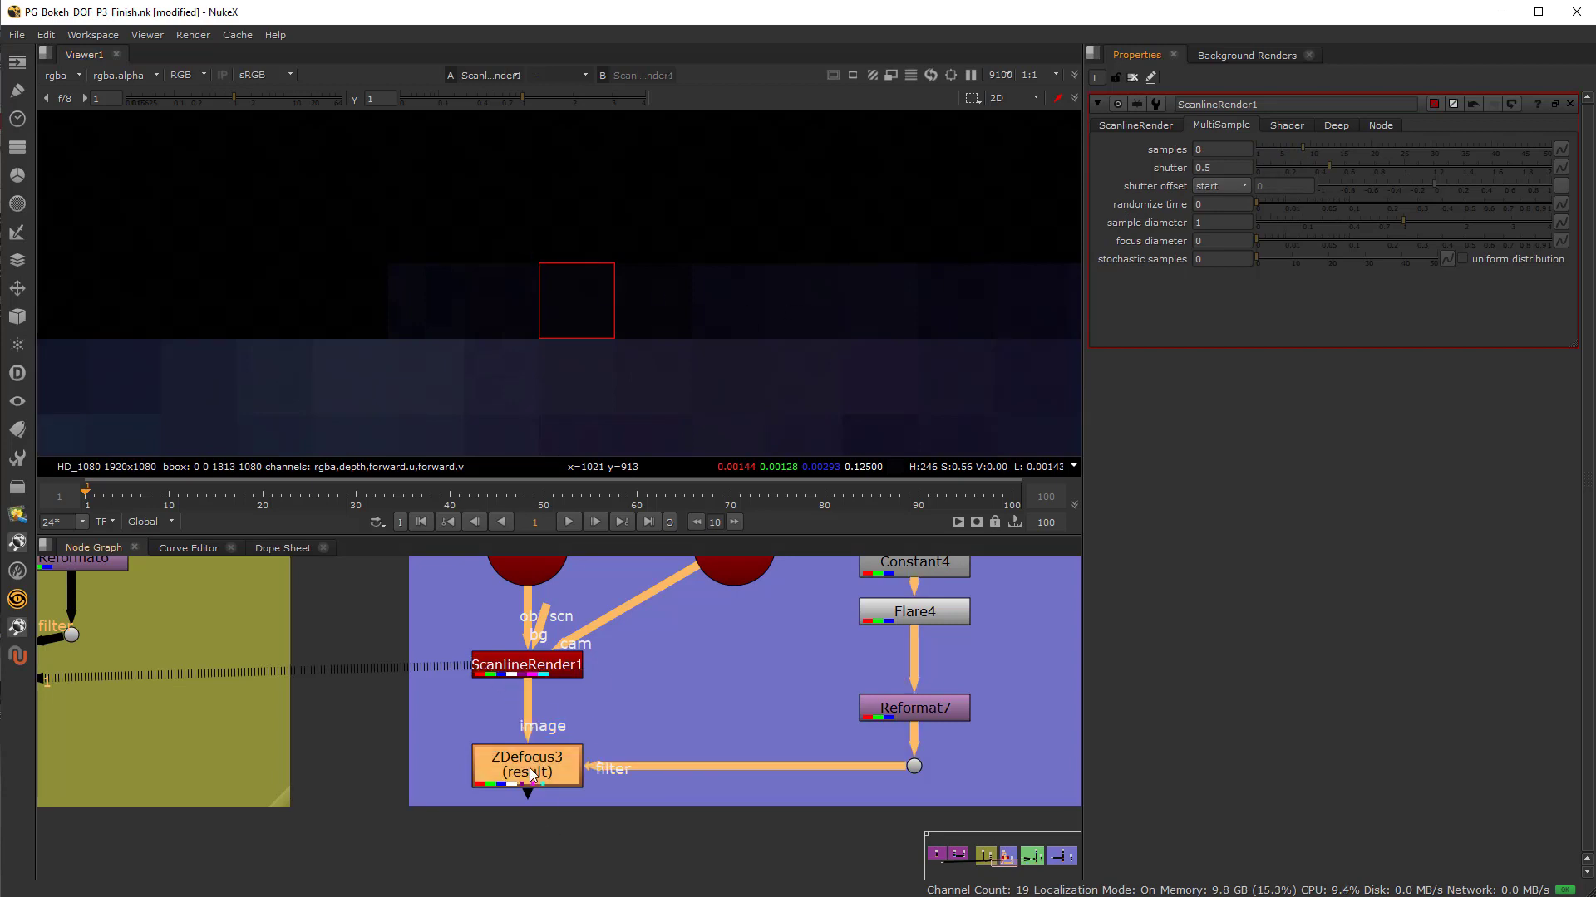
click(545, 668)
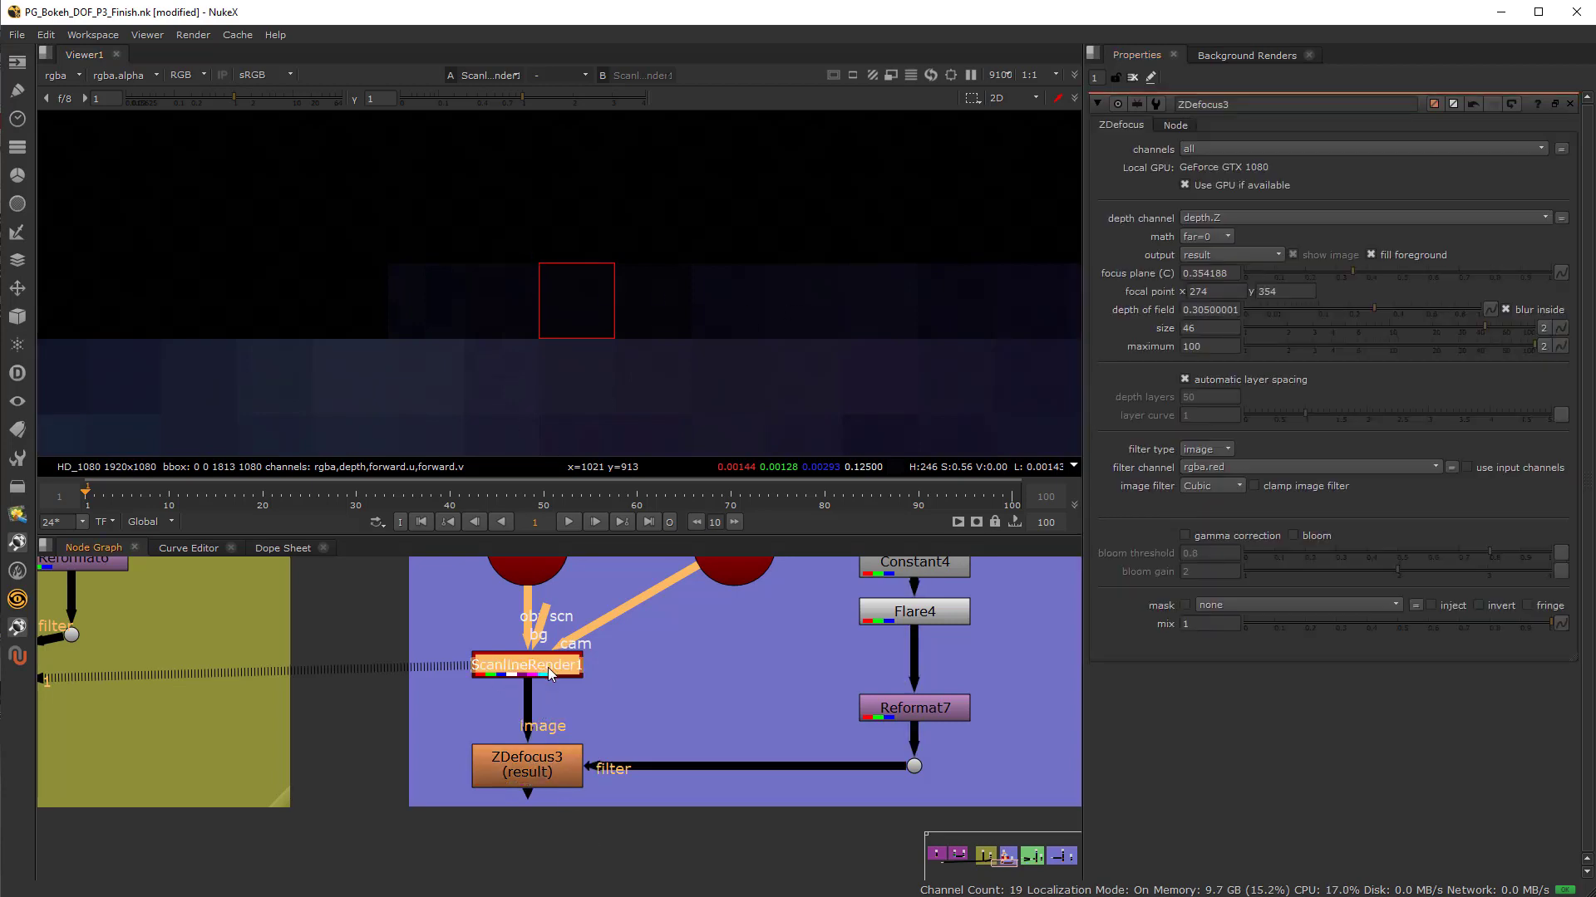
double_click(544, 669)
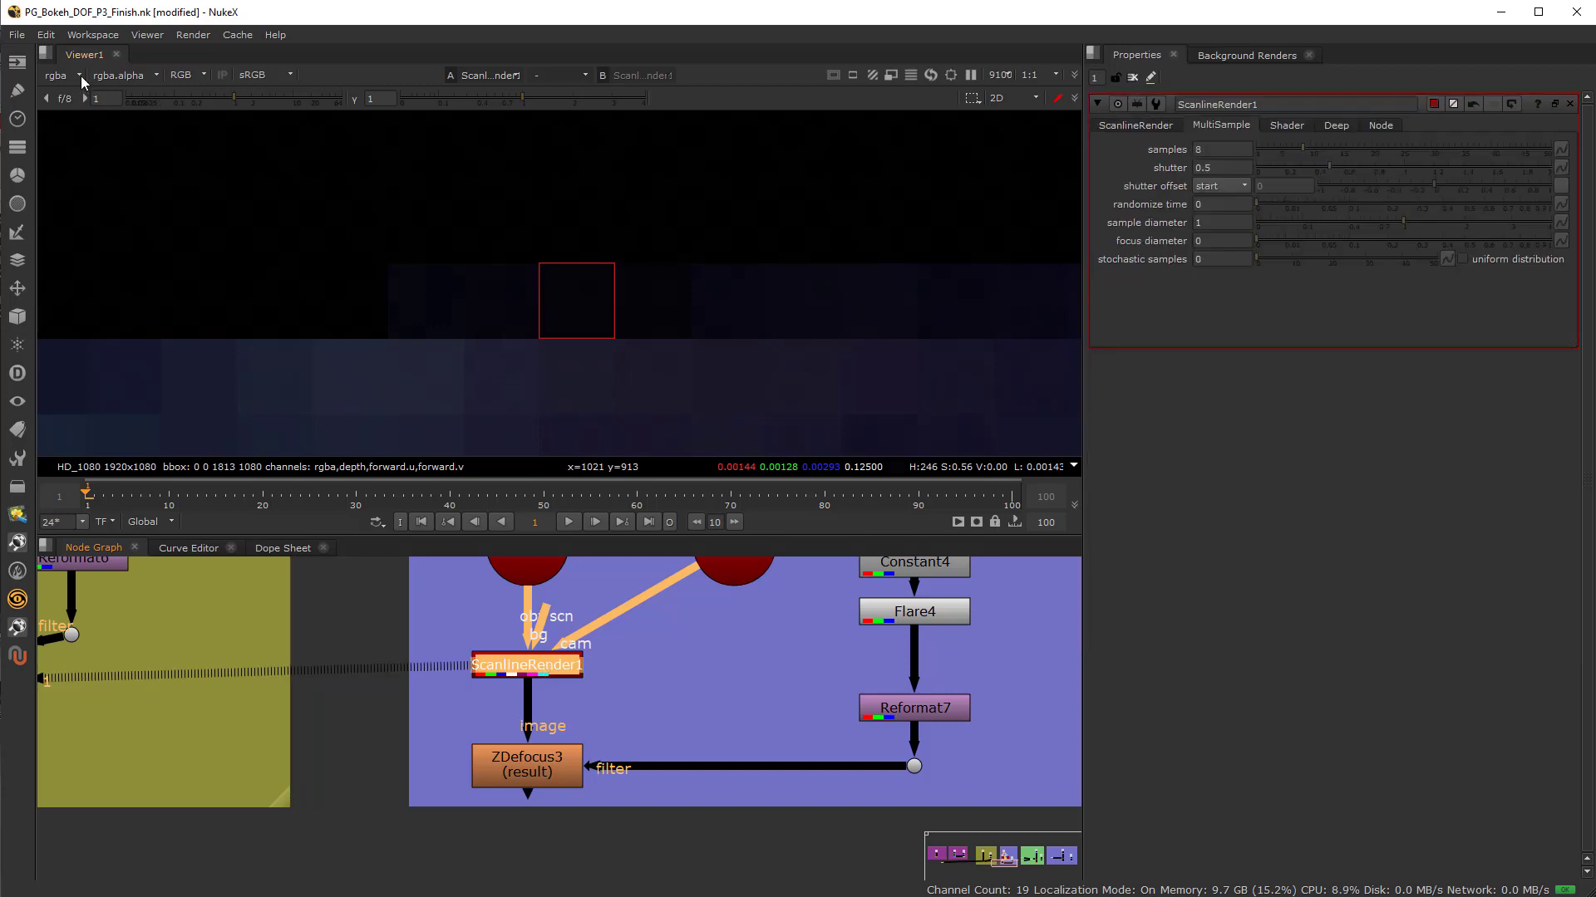
click(81, 77)
click(75, 155)
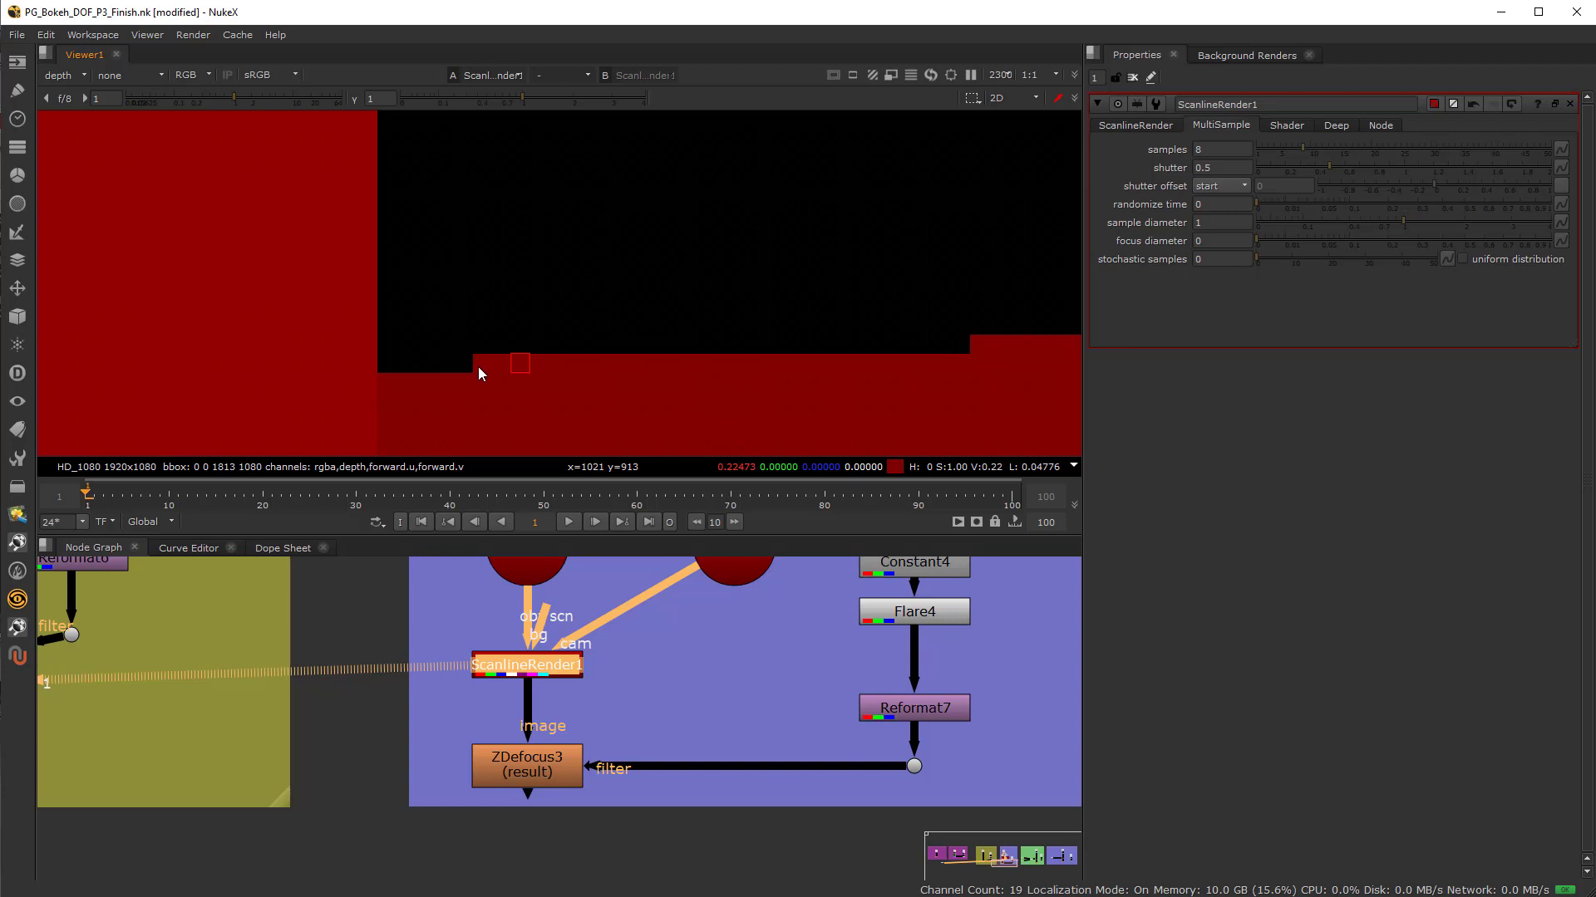
Sample the depth pixels just above and on the rear cube's top edge to compare their values
scroll(481, 371, up, 3)
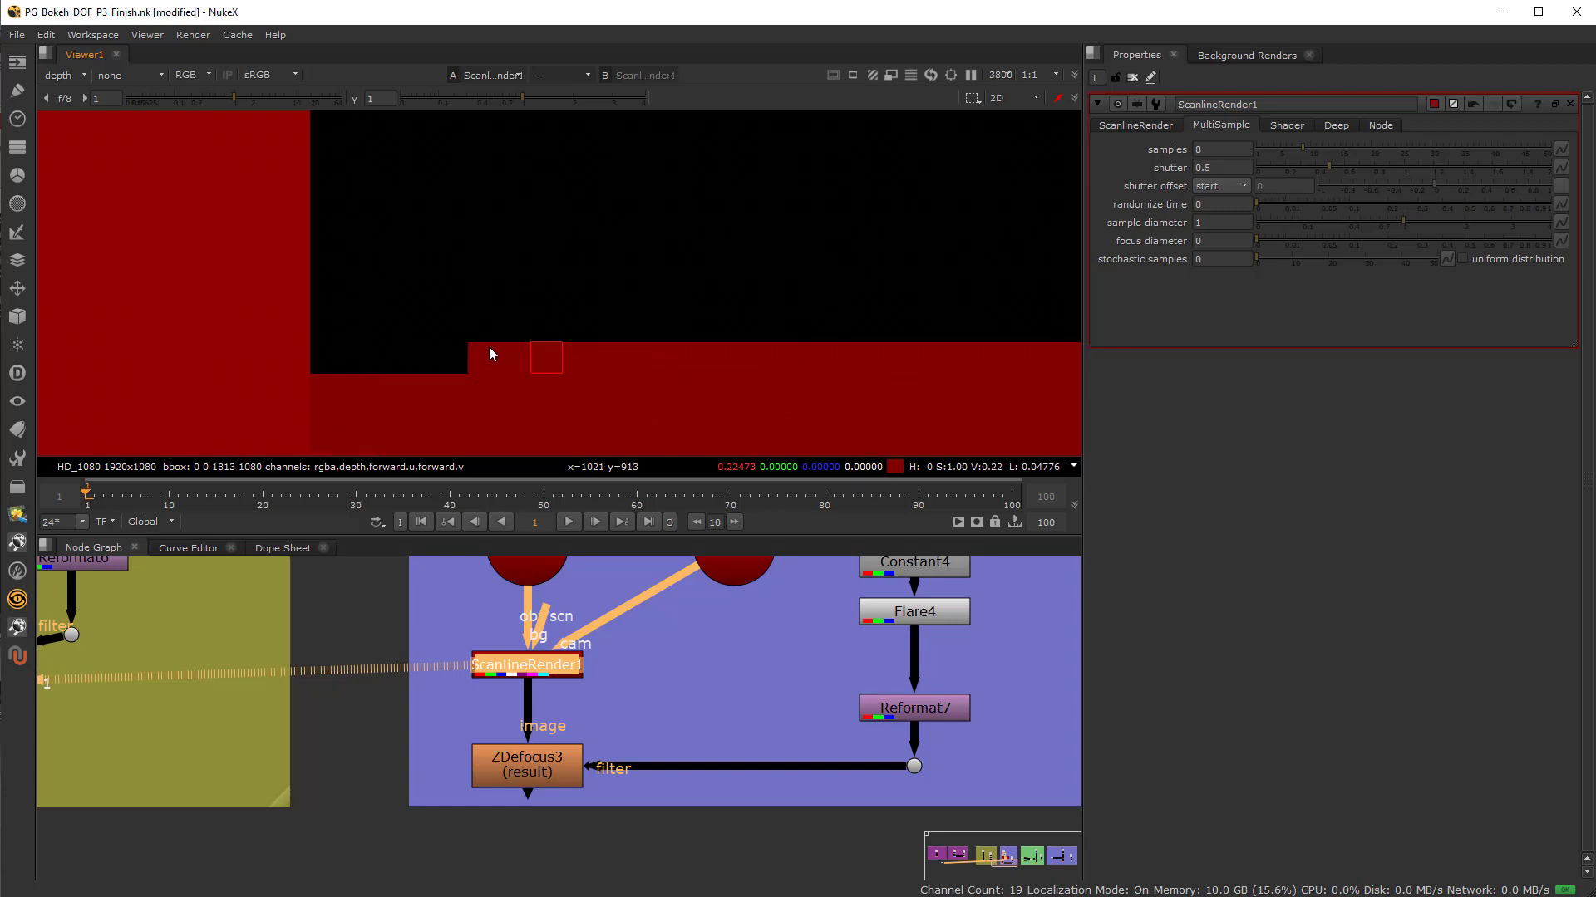
ctrl+click(479, 316)
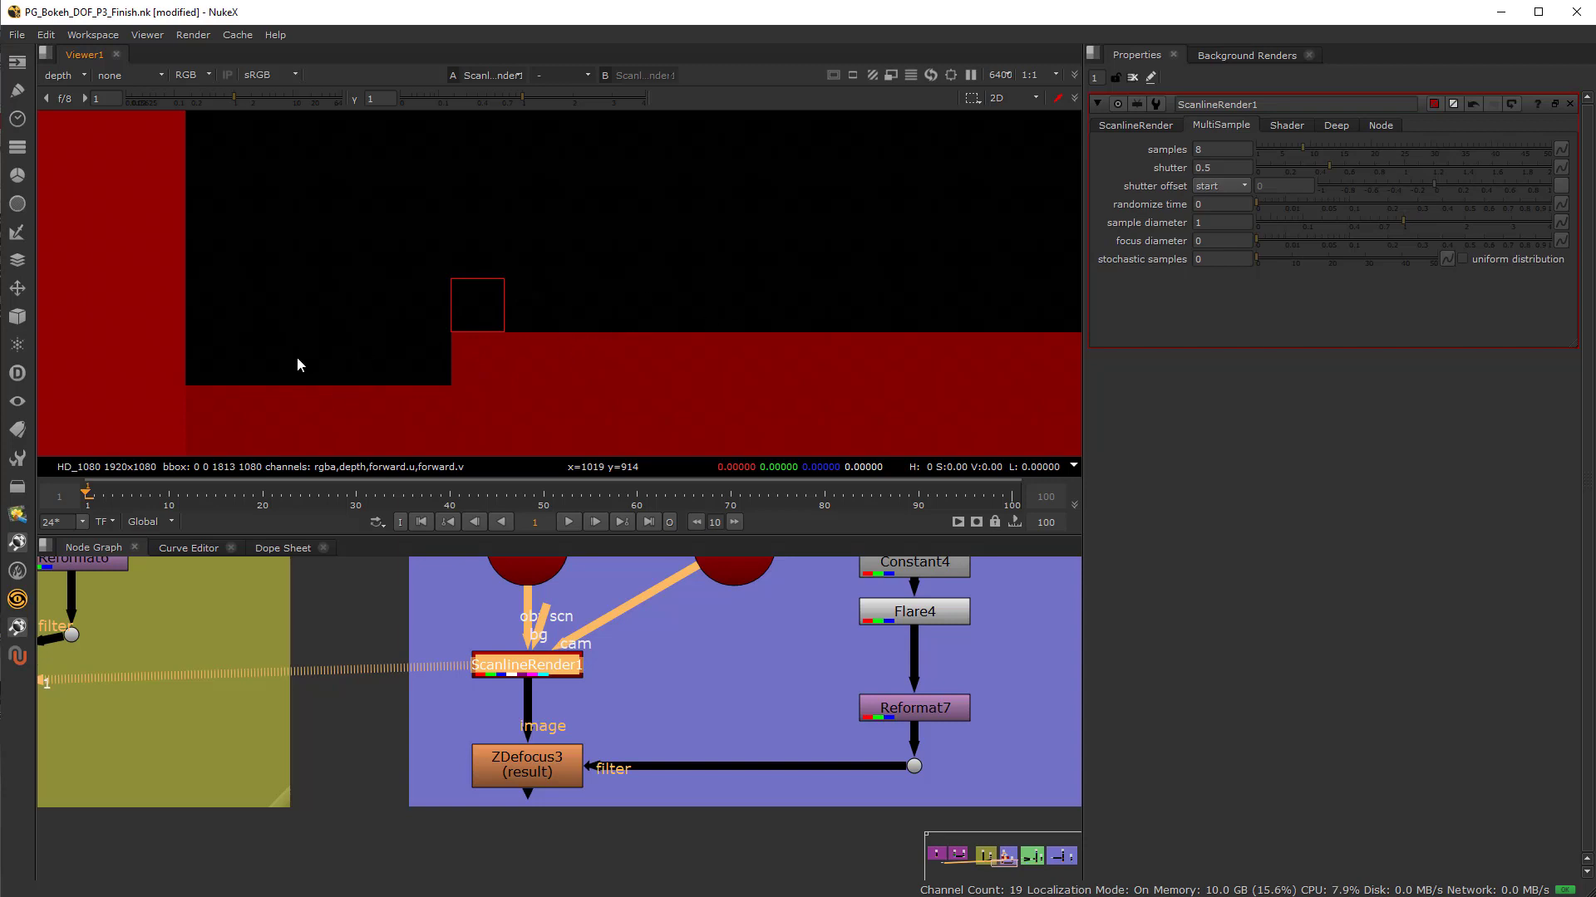
ctrl+click(475, 361)
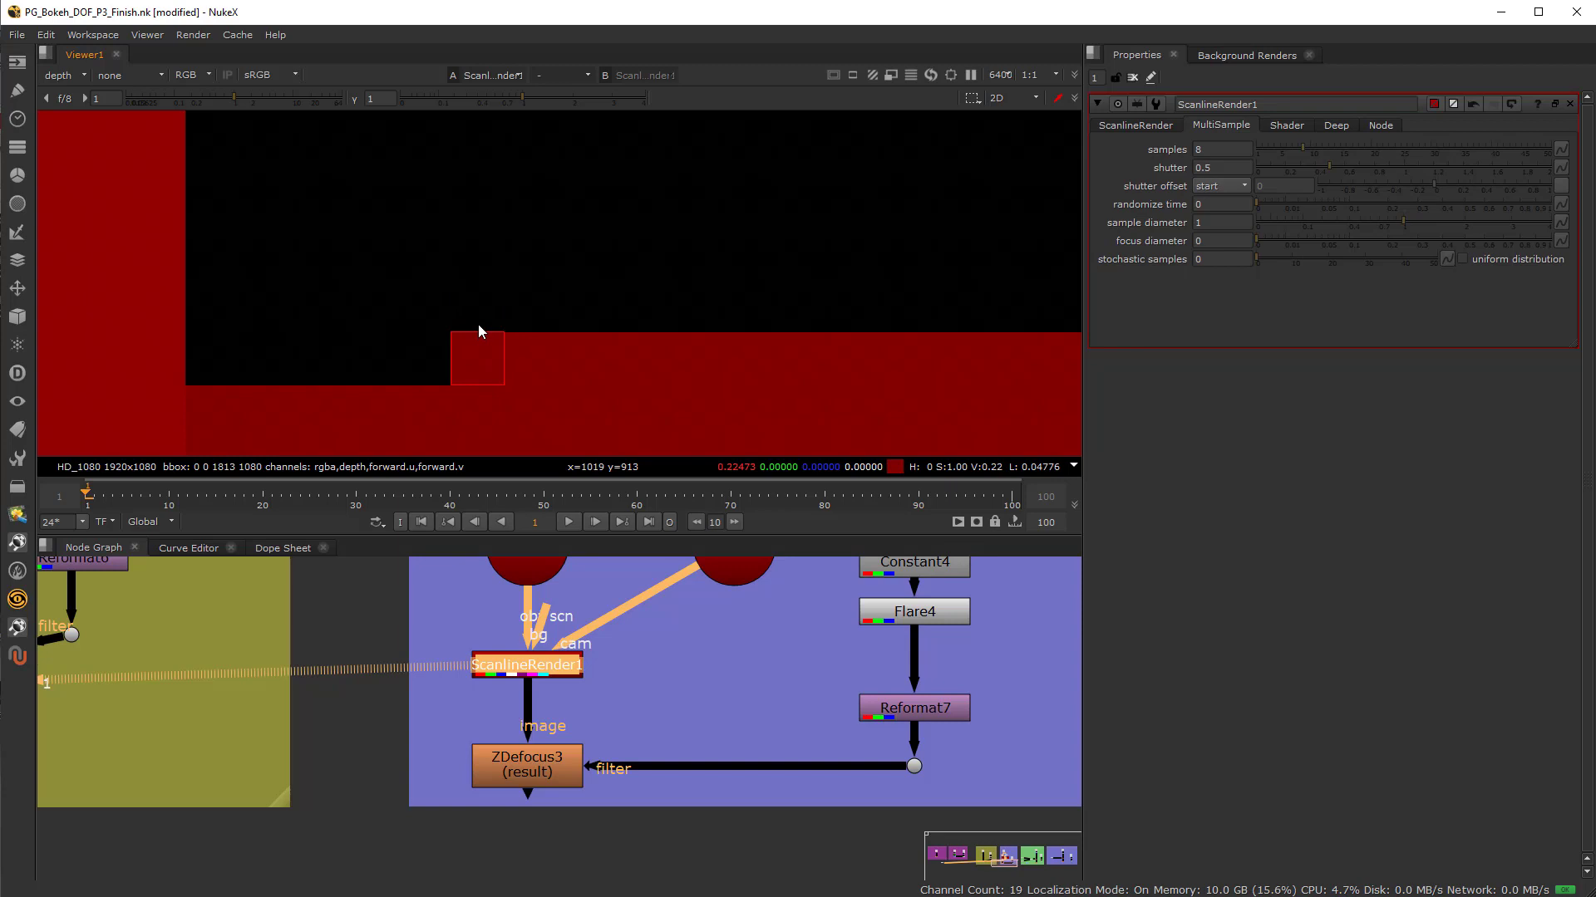
ctrl+click(481, 316)
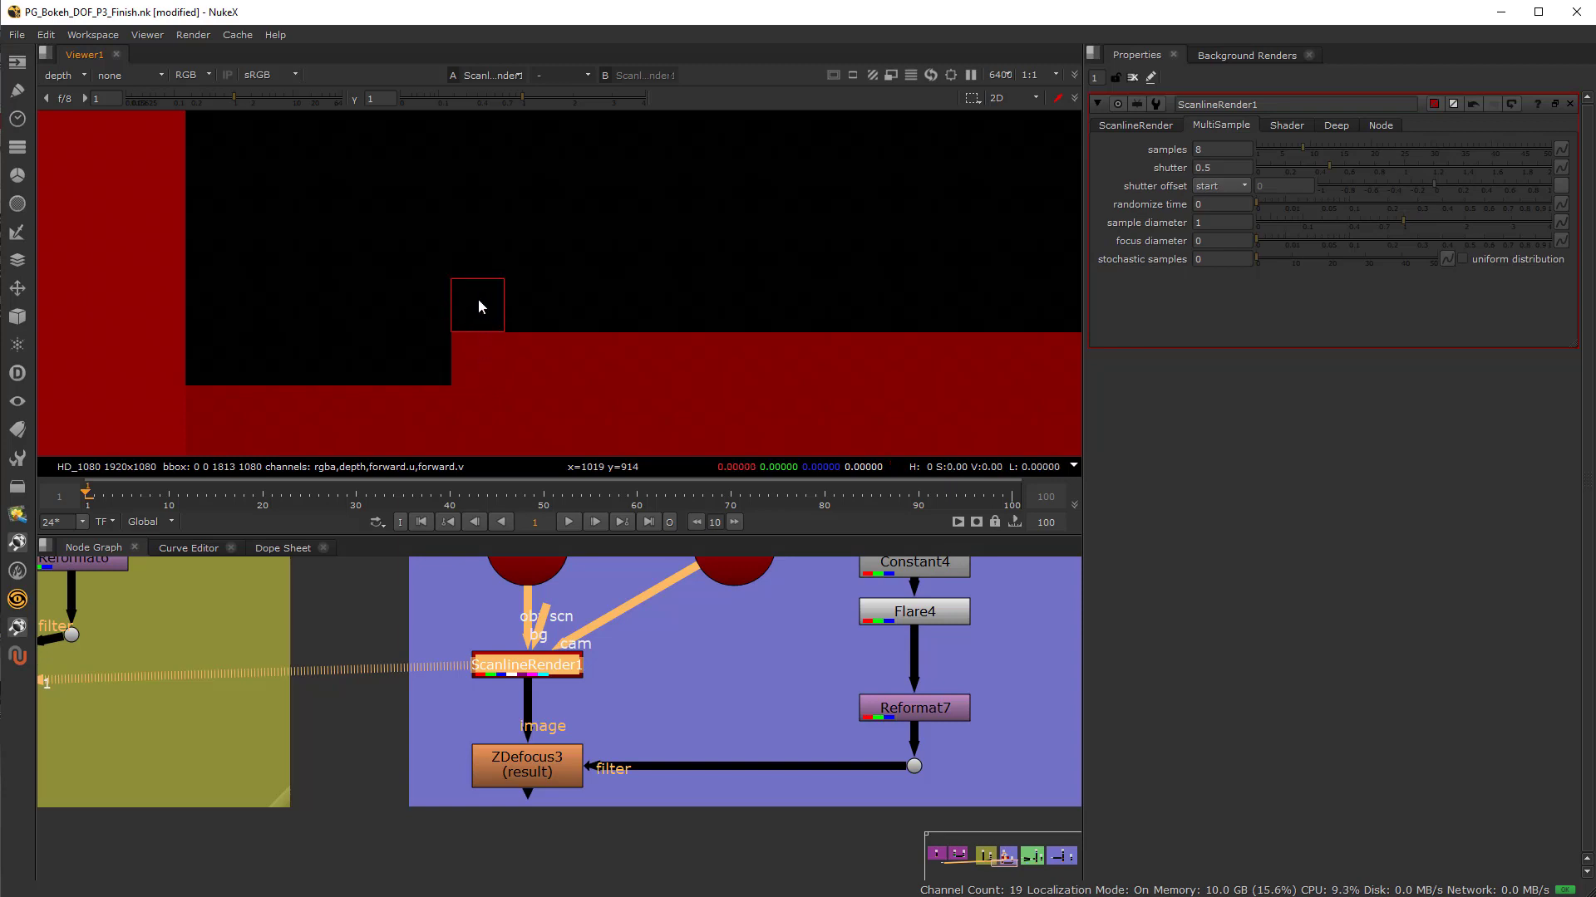
ctrl+click(485, 358)
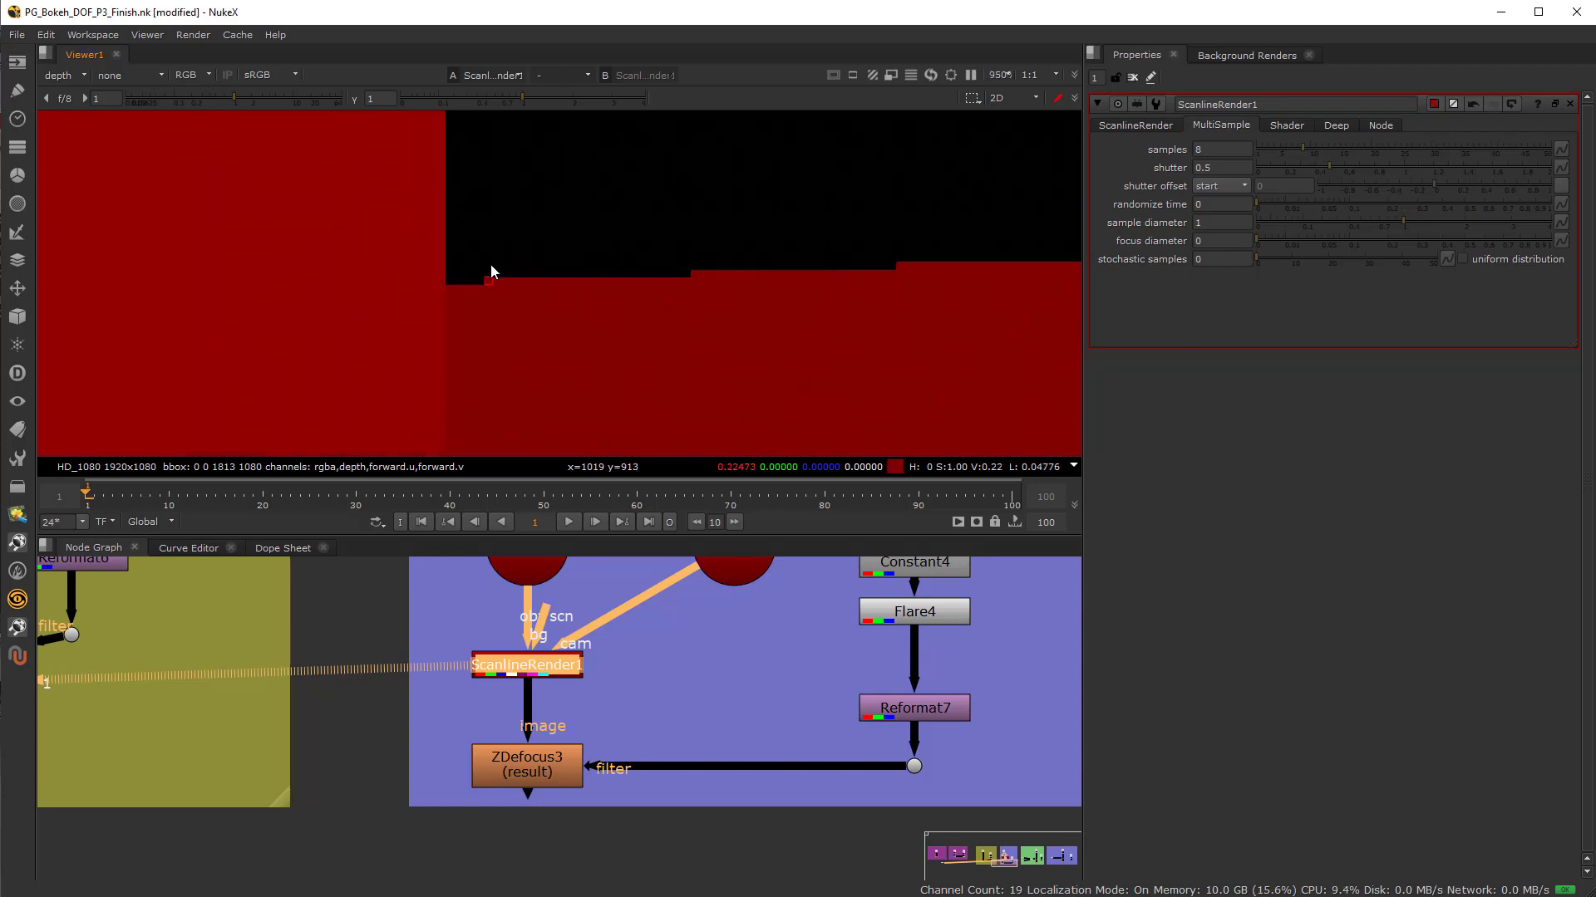
Examine the depth layer of the front and rear cubes at full extent, along with the ScanlineRender1 node setup
scroll(557, 363, down, 2)
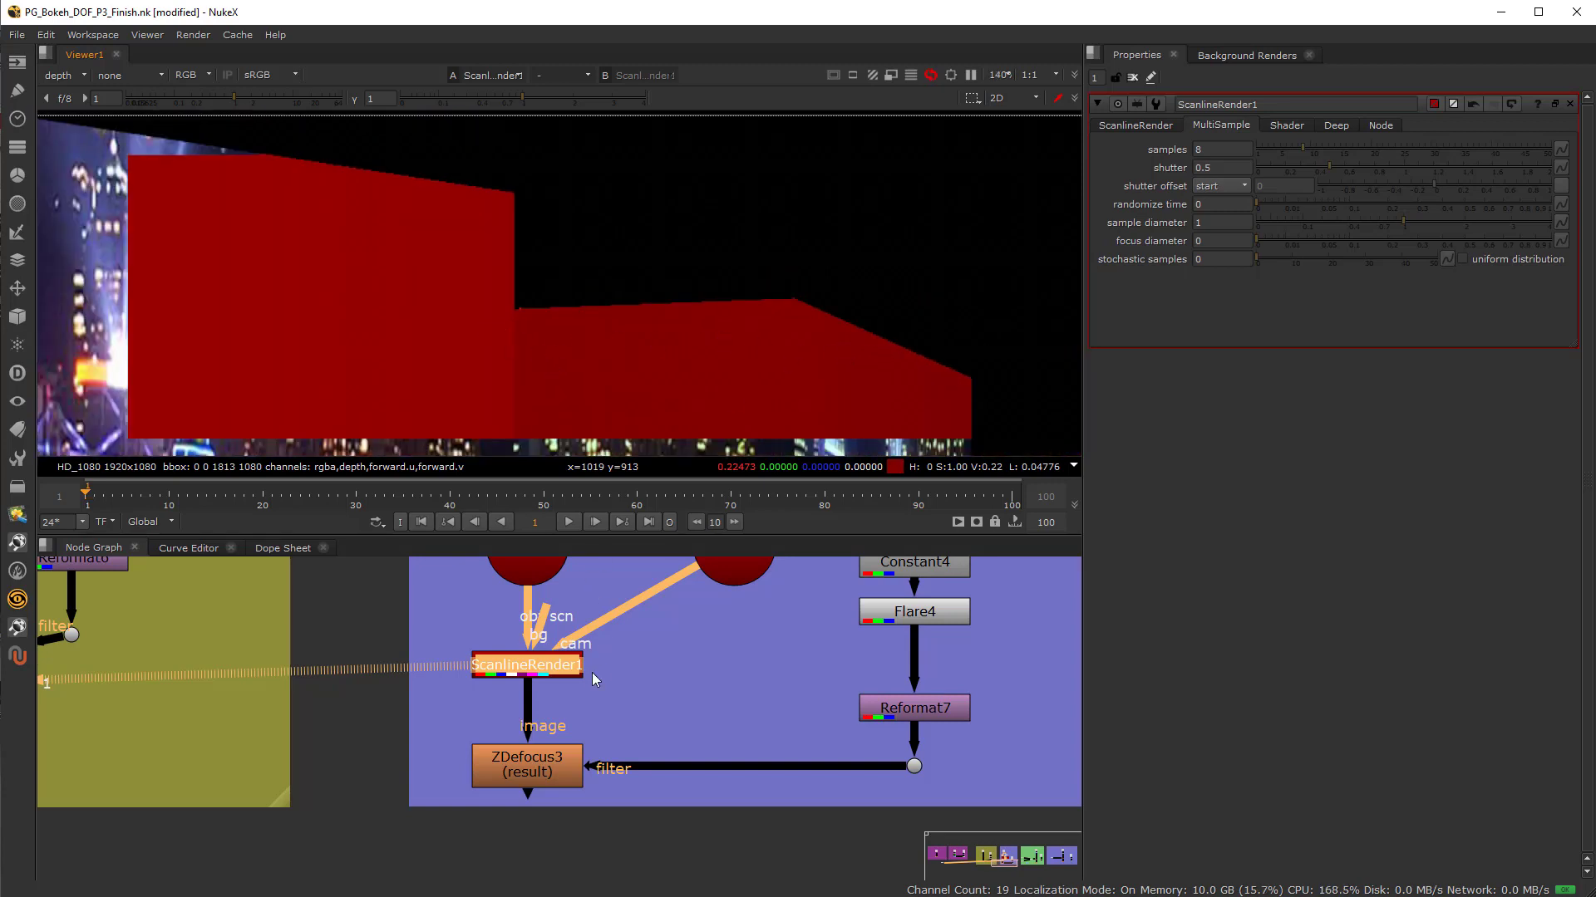
scroll(814, 570, down, 2)
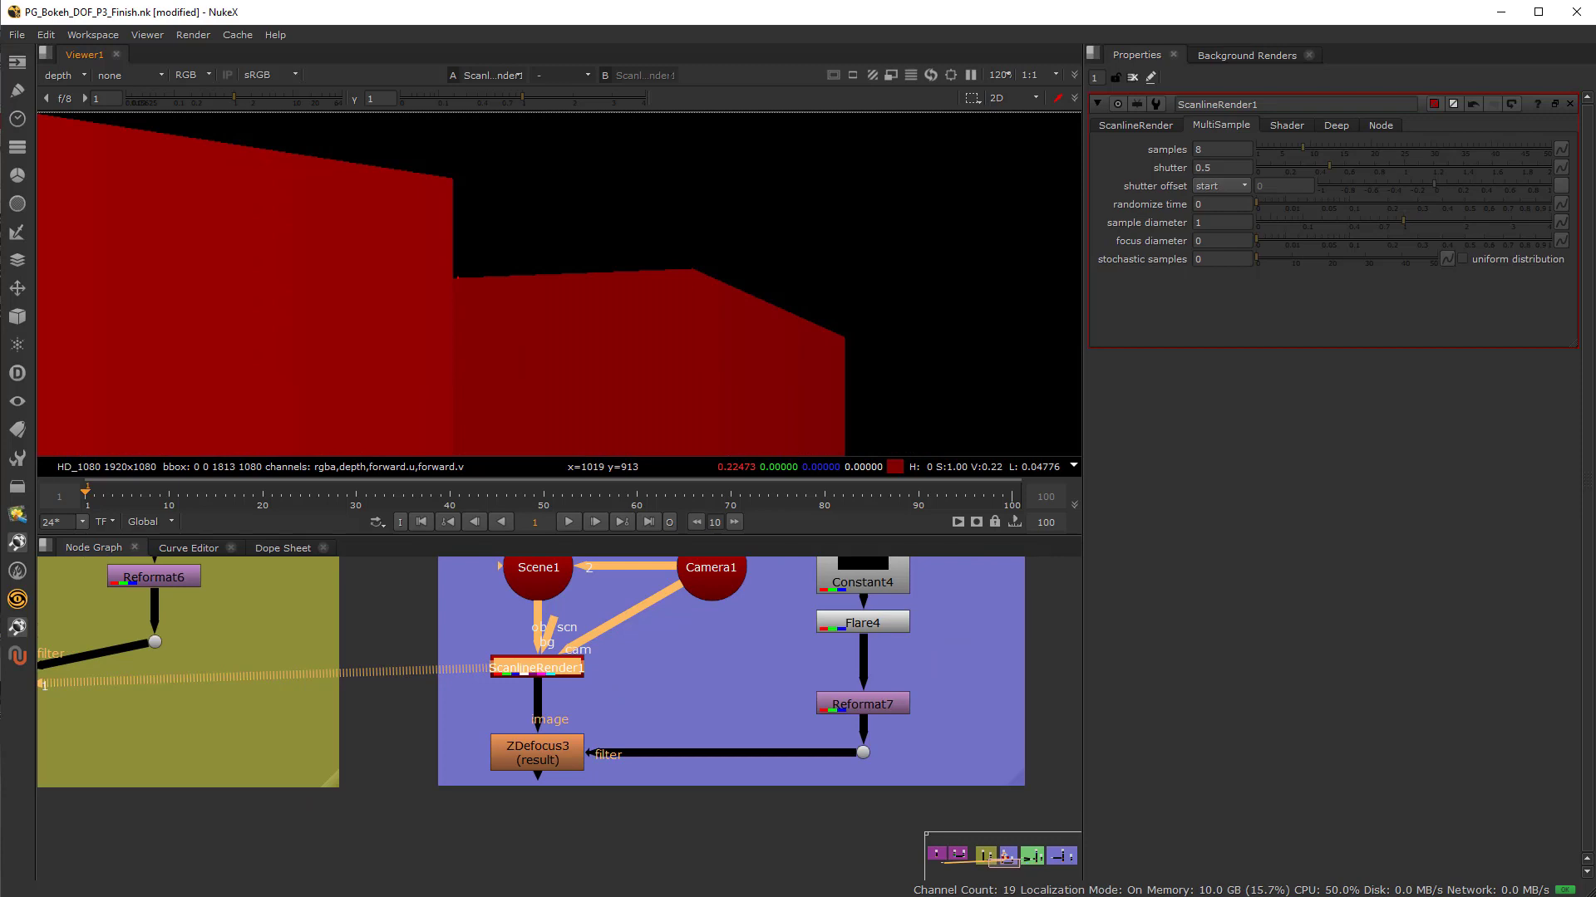
scroll(547, 325, down, 2)
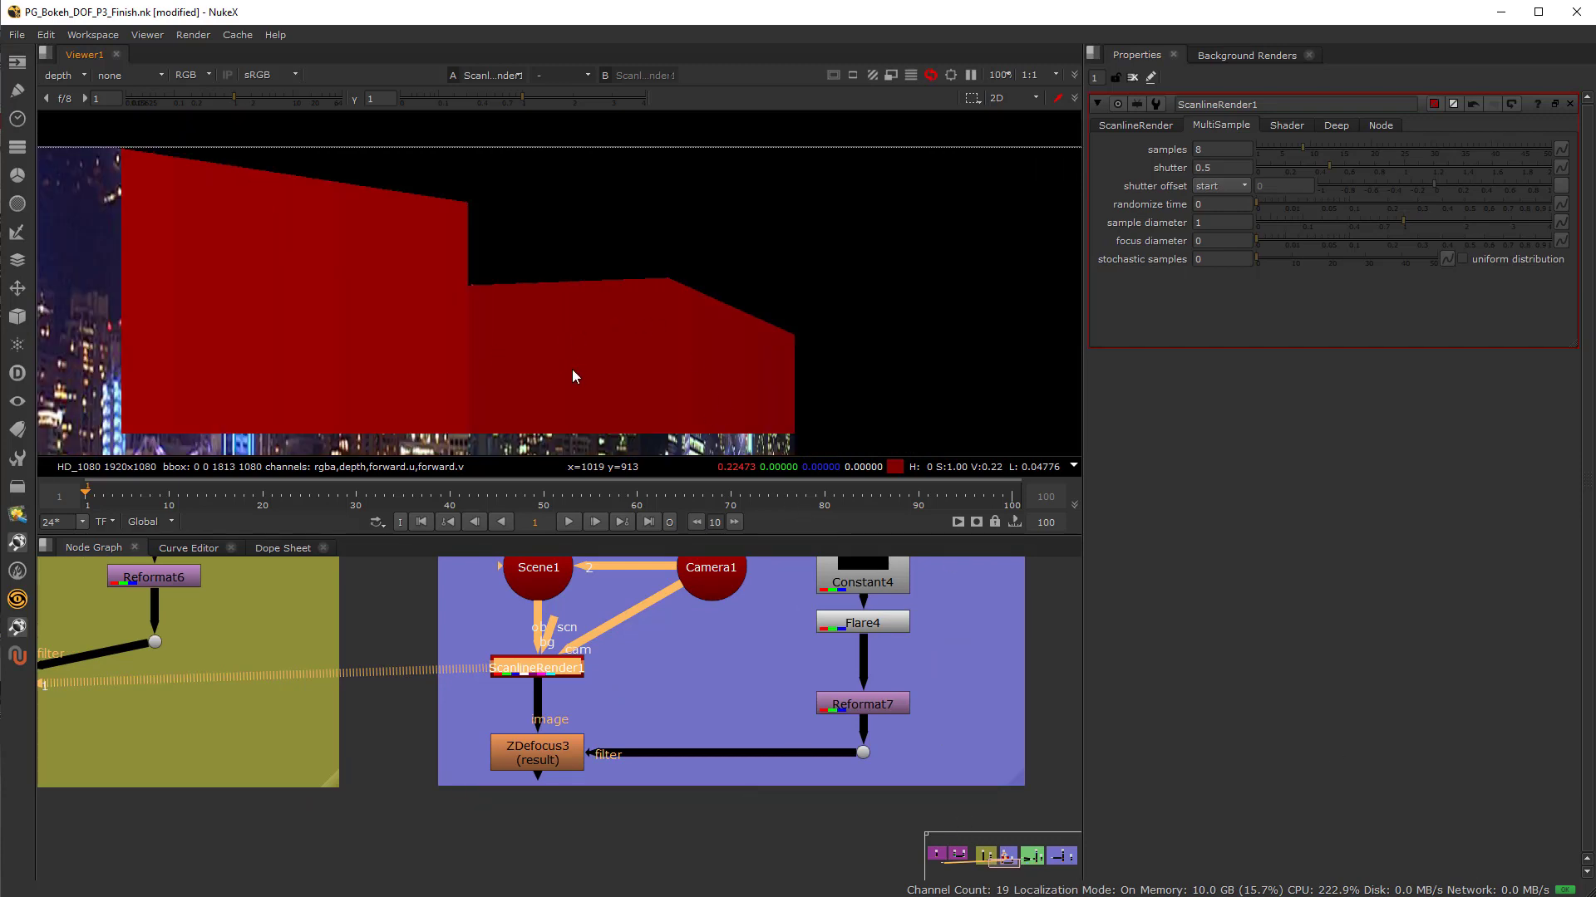
scroll(565, 391, down, 1)
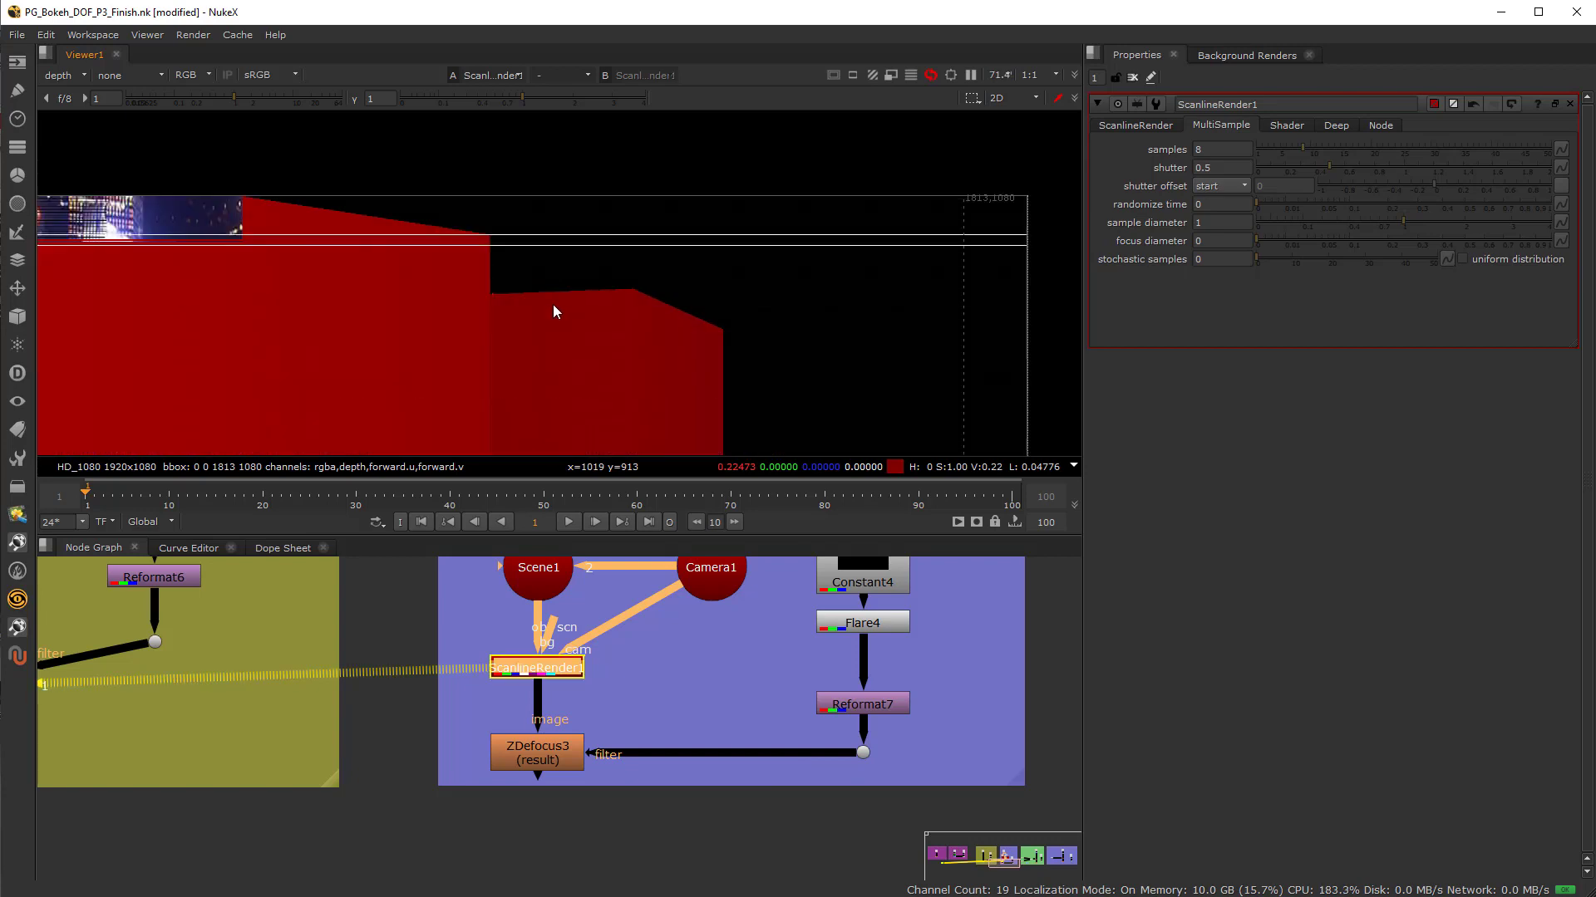
middle_drag(579, 379, 606, 286)
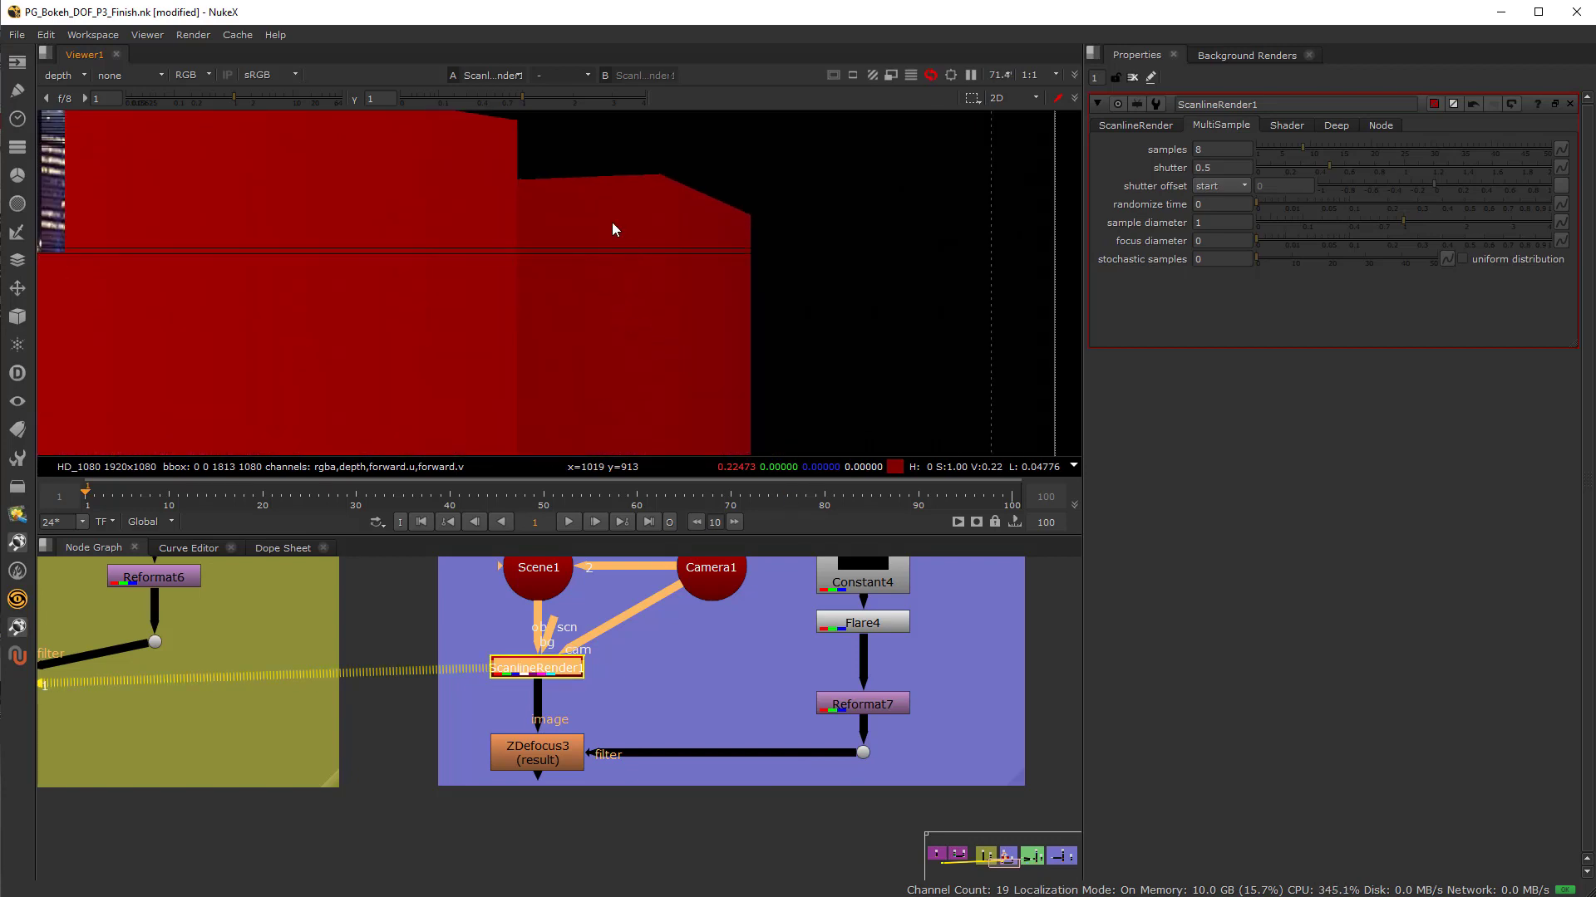
middle_drag(611, 228, 663, 353)
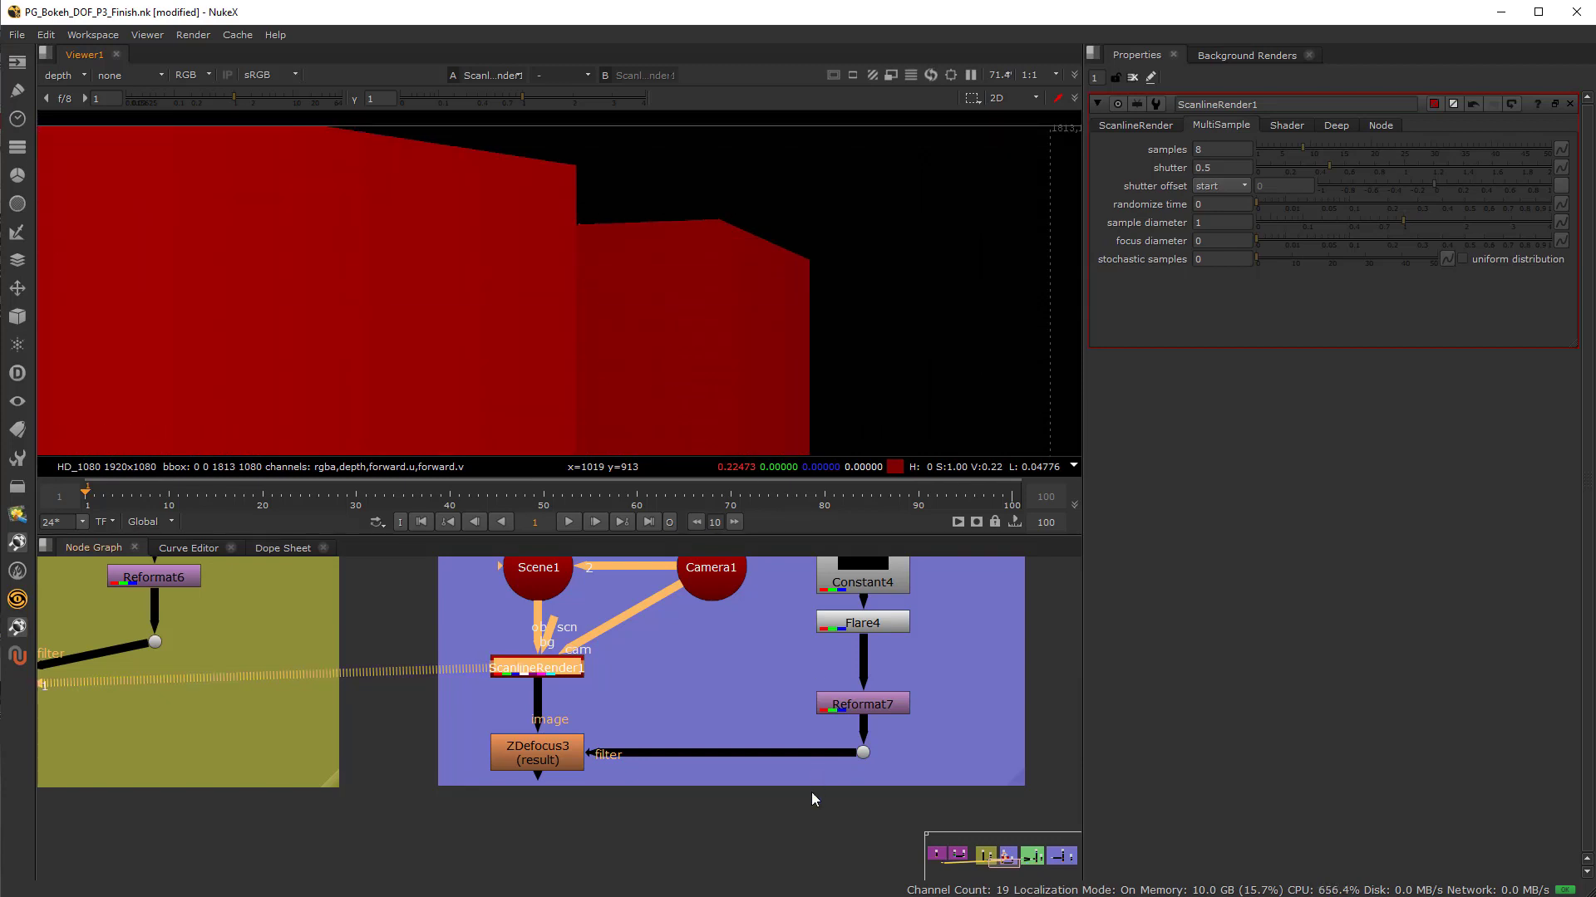
scroll(594, 788, down, 3)
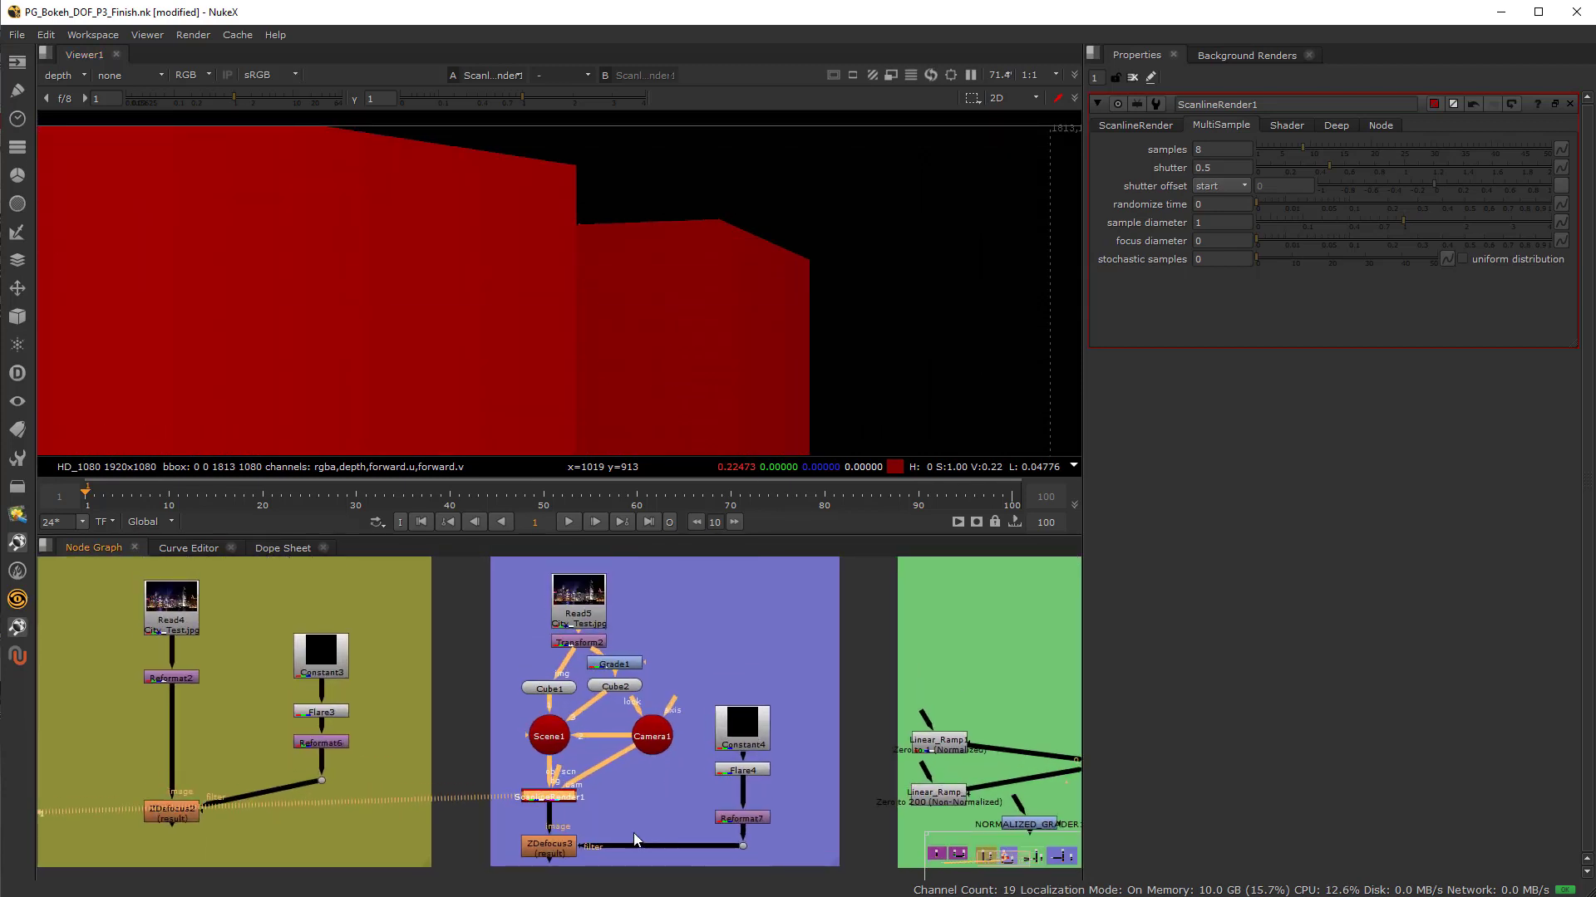
scroll(582, 835, up, 2)
scroll(523, 771, up, 3)
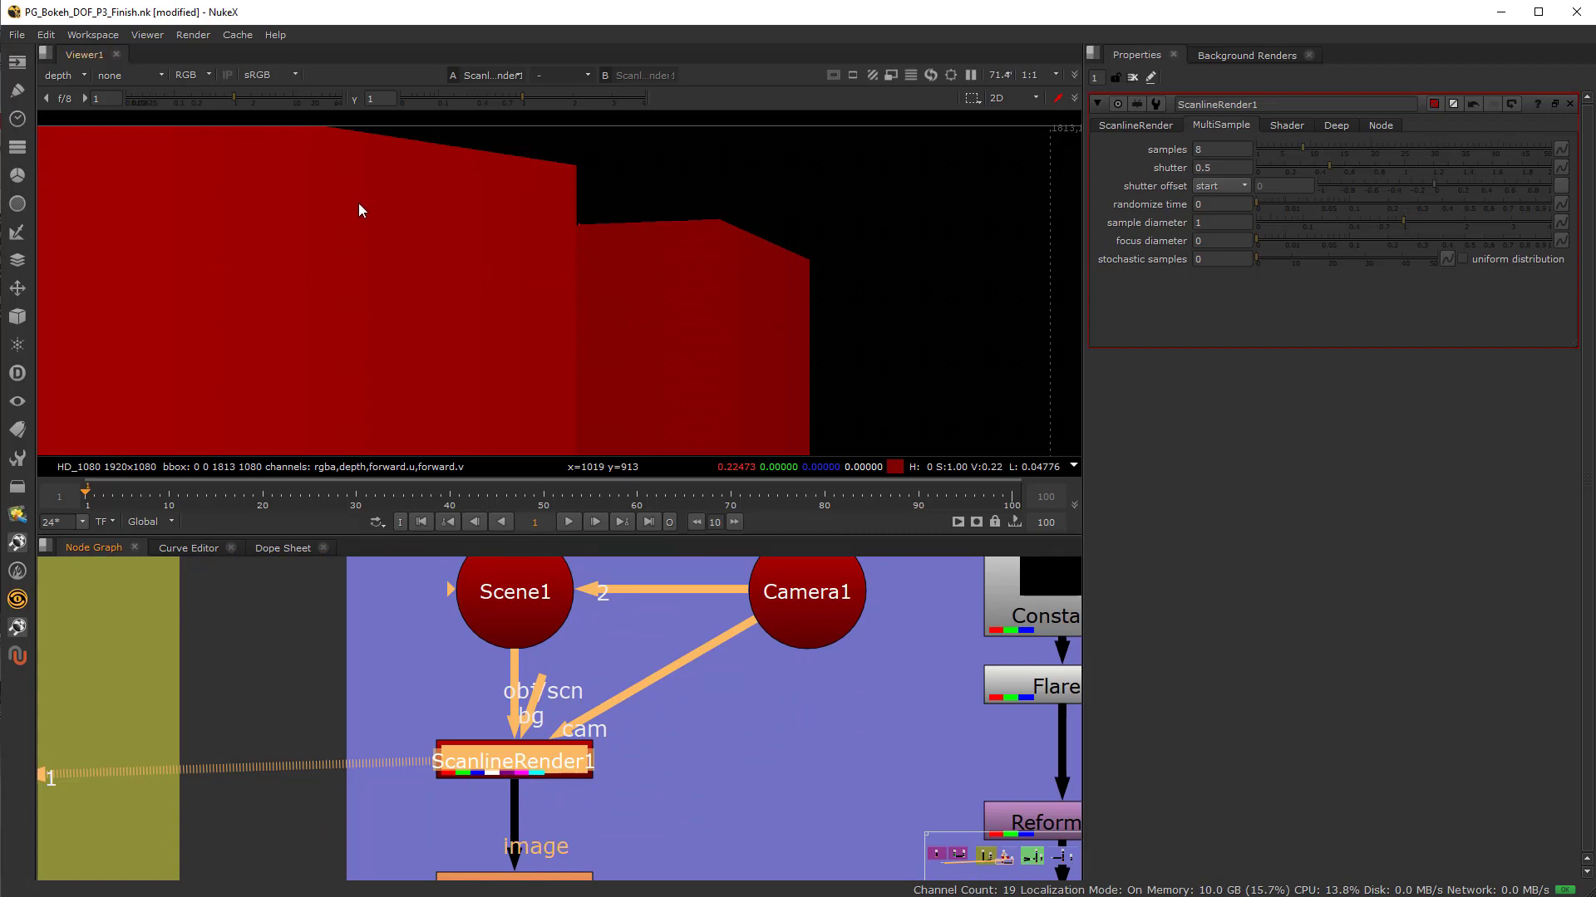
scroll(437, 300, down, 3)
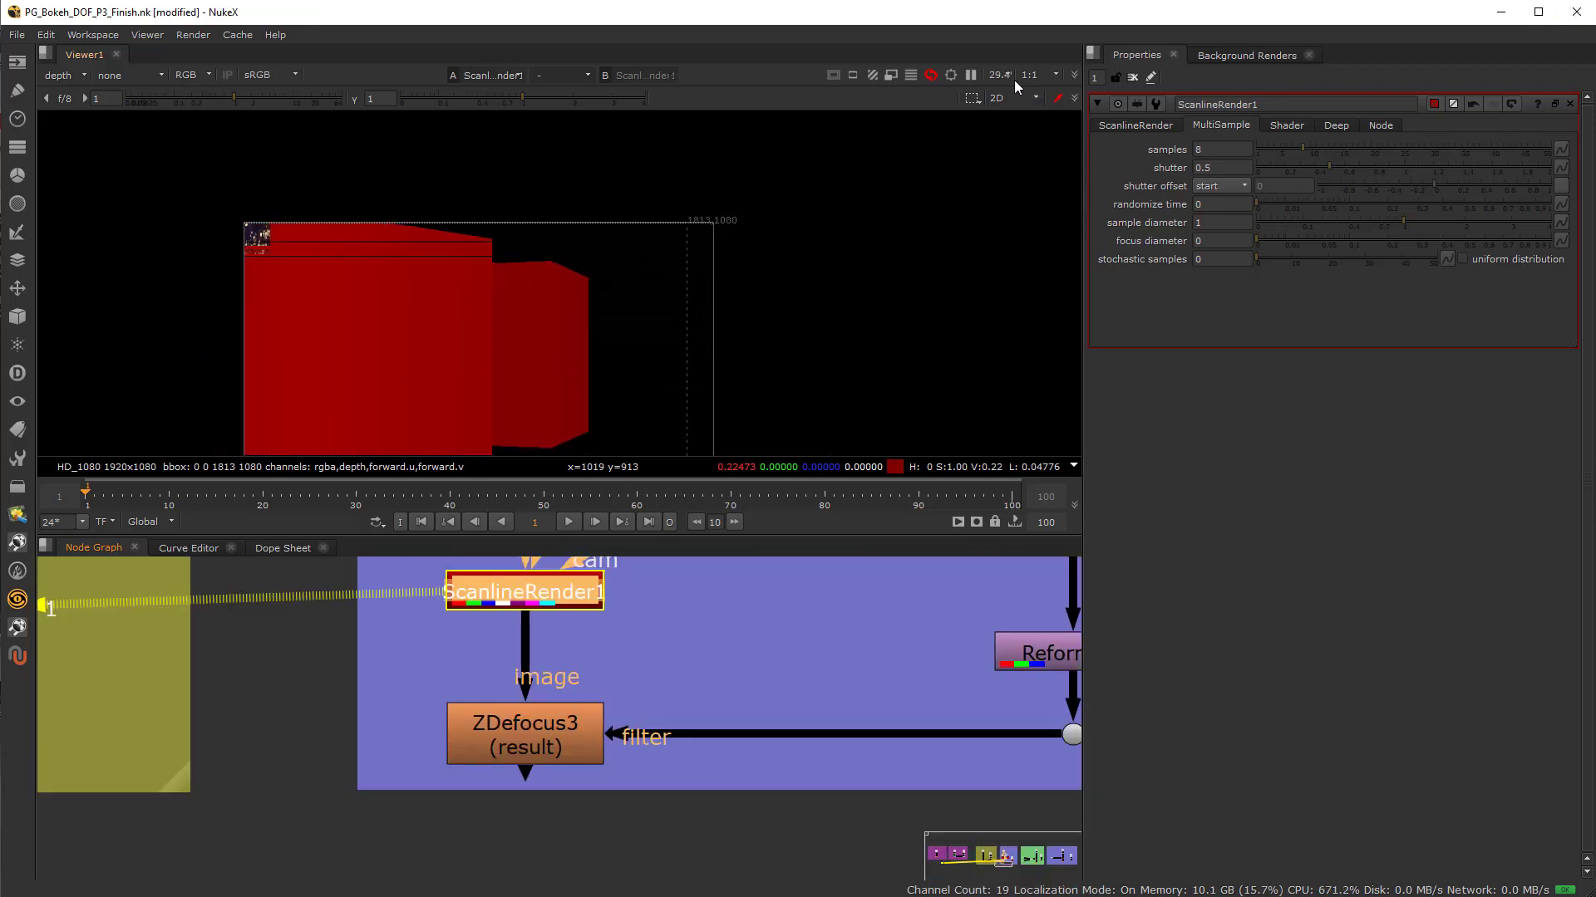
Return the viewer to rgba and view the ZDefocus3 result over the whole frame
click(1038, 75)
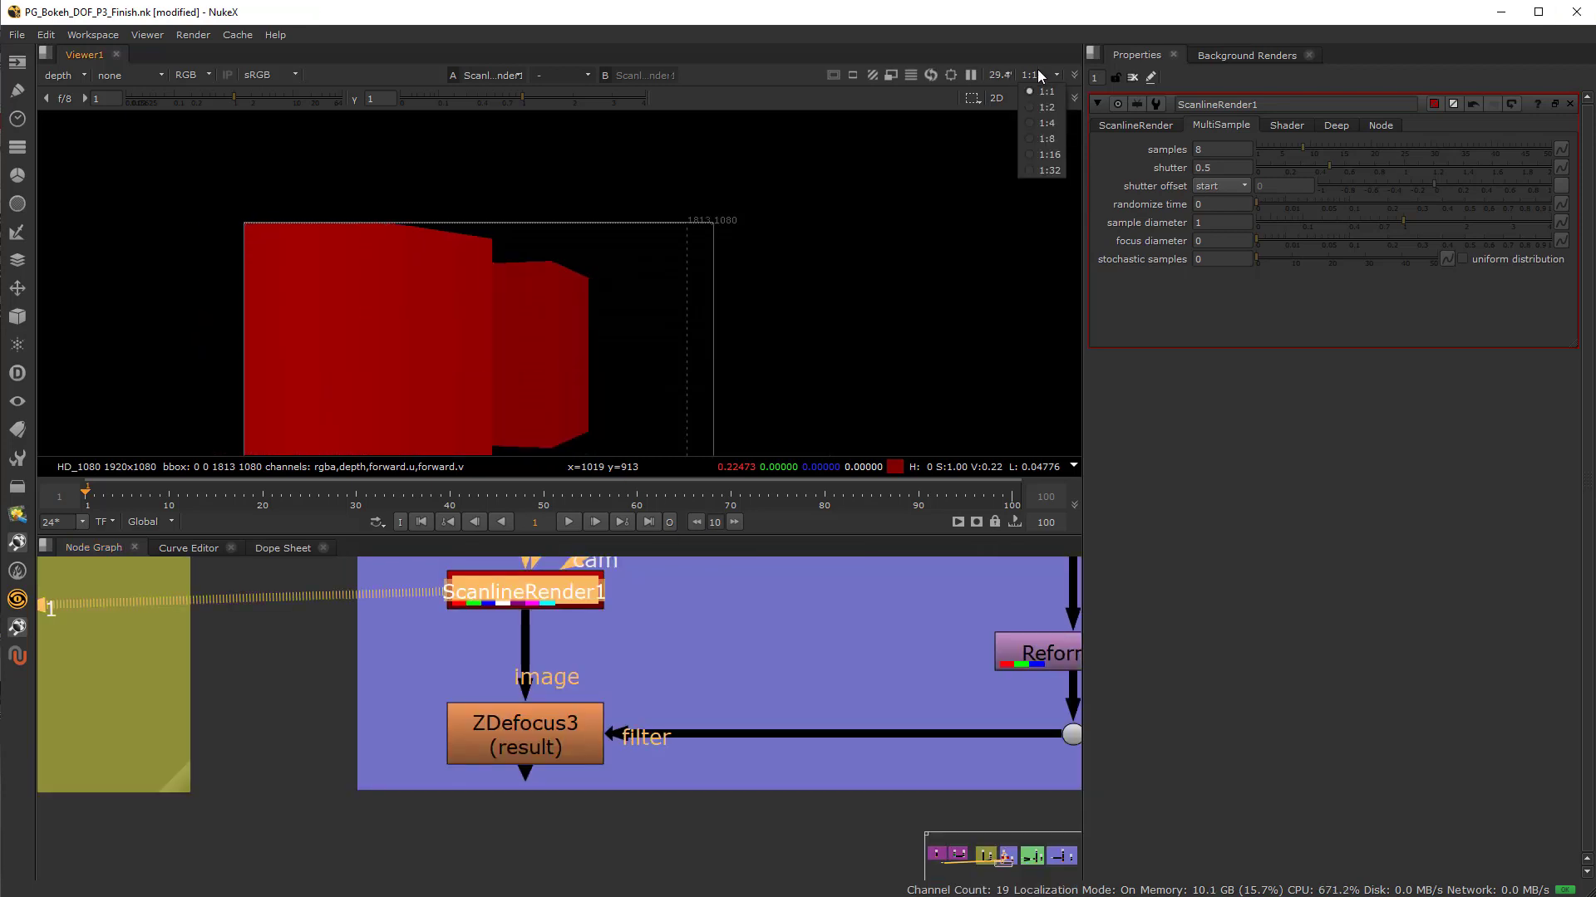
click(114, 77)
click(60, 75)
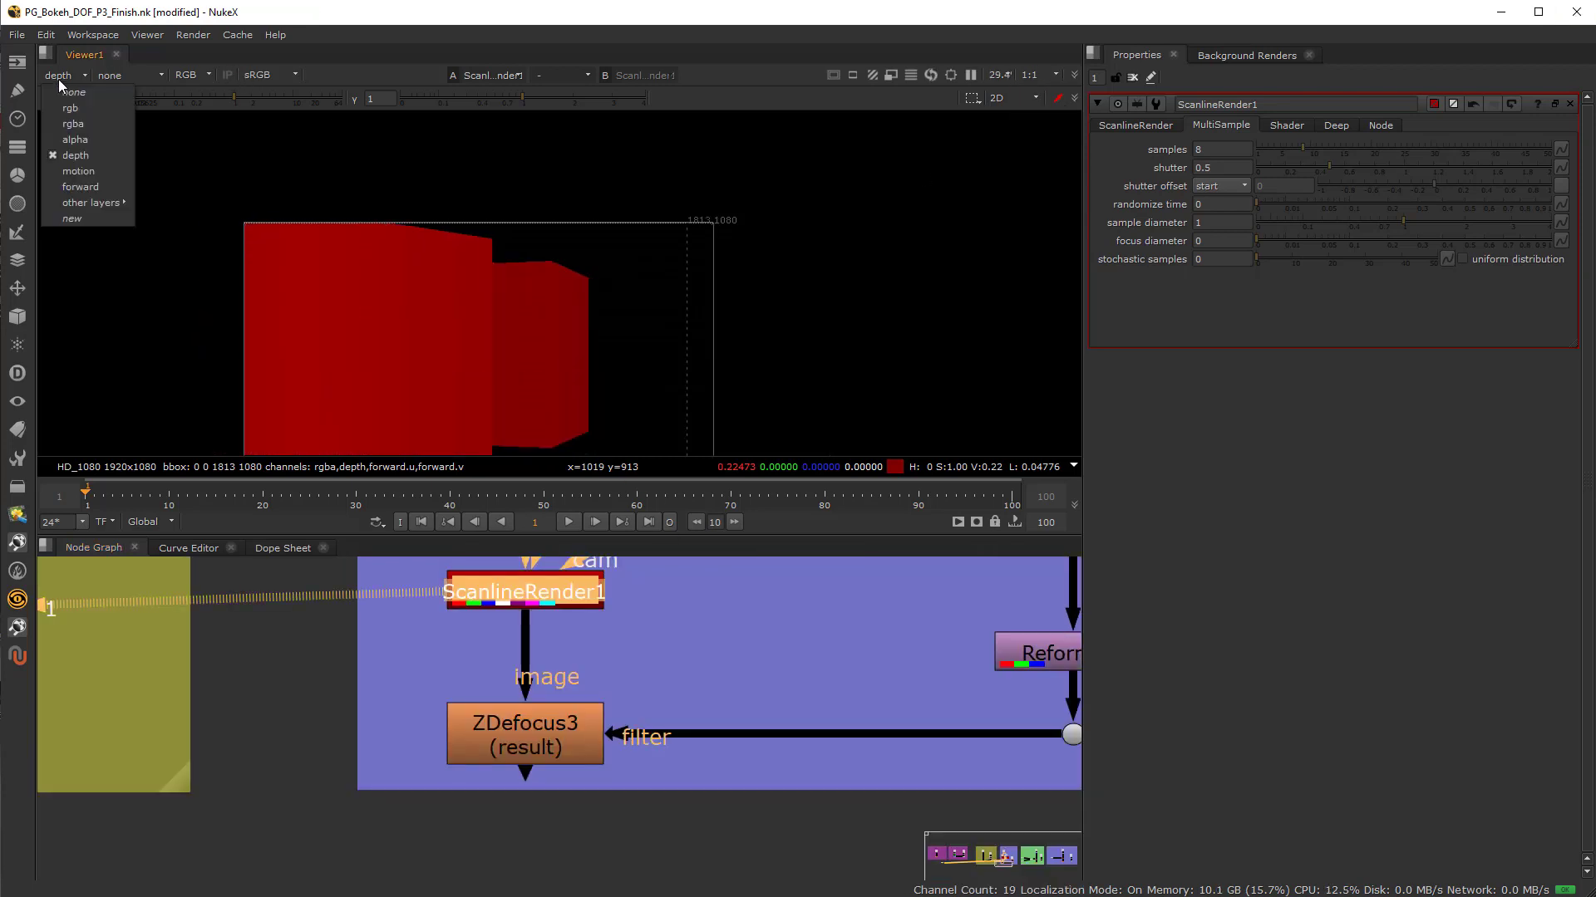
click(79, 123)
click(515, 742)
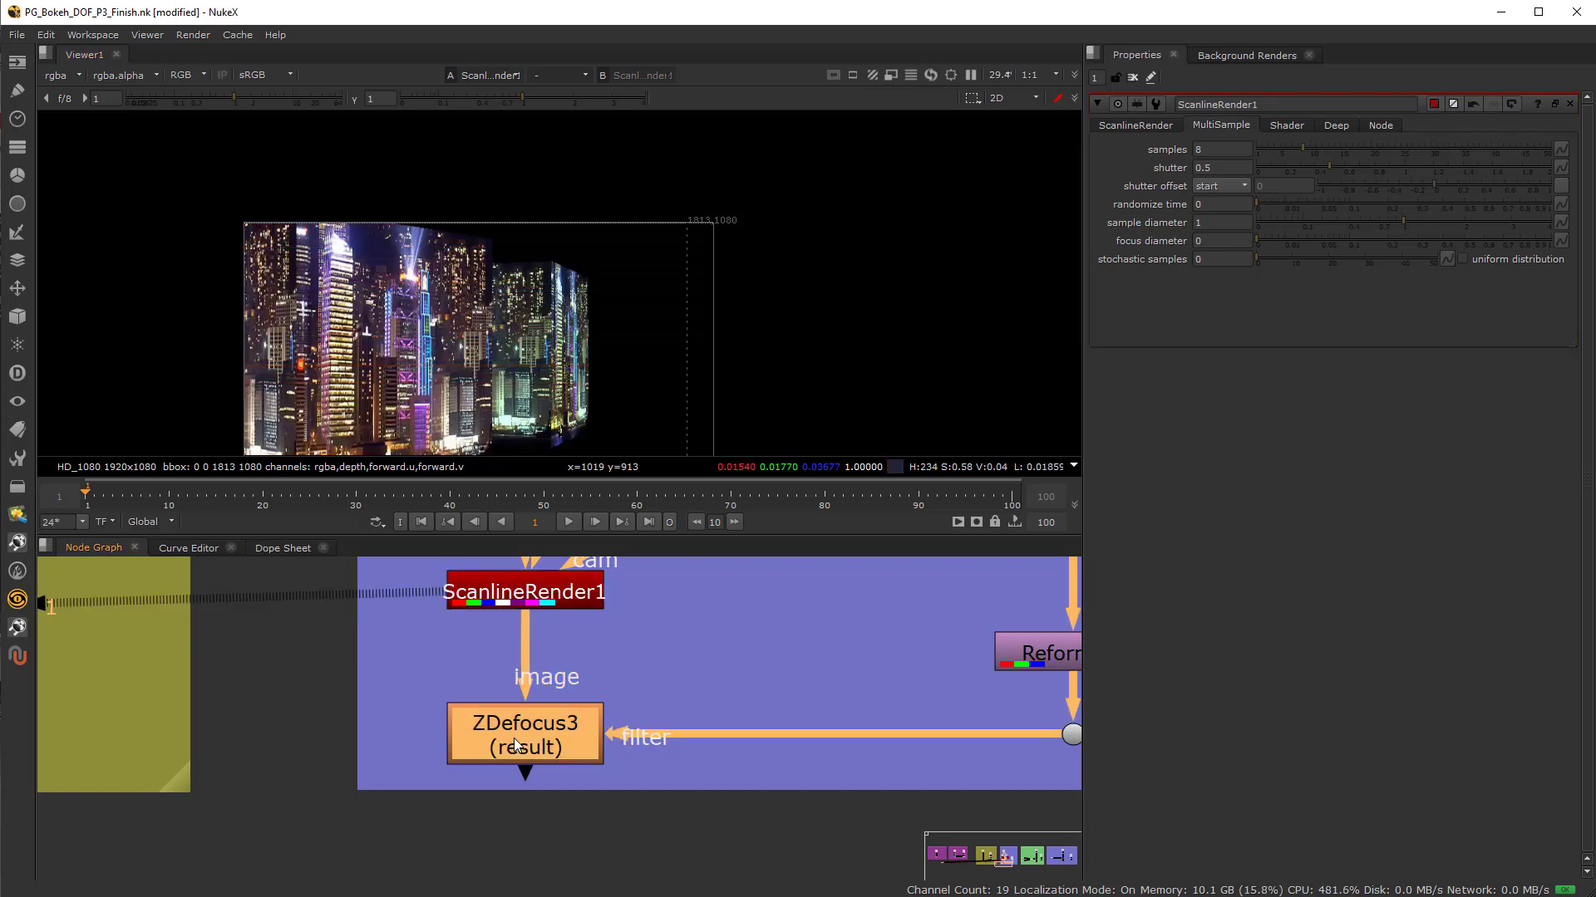
key(1)
shift+click(517, 607)
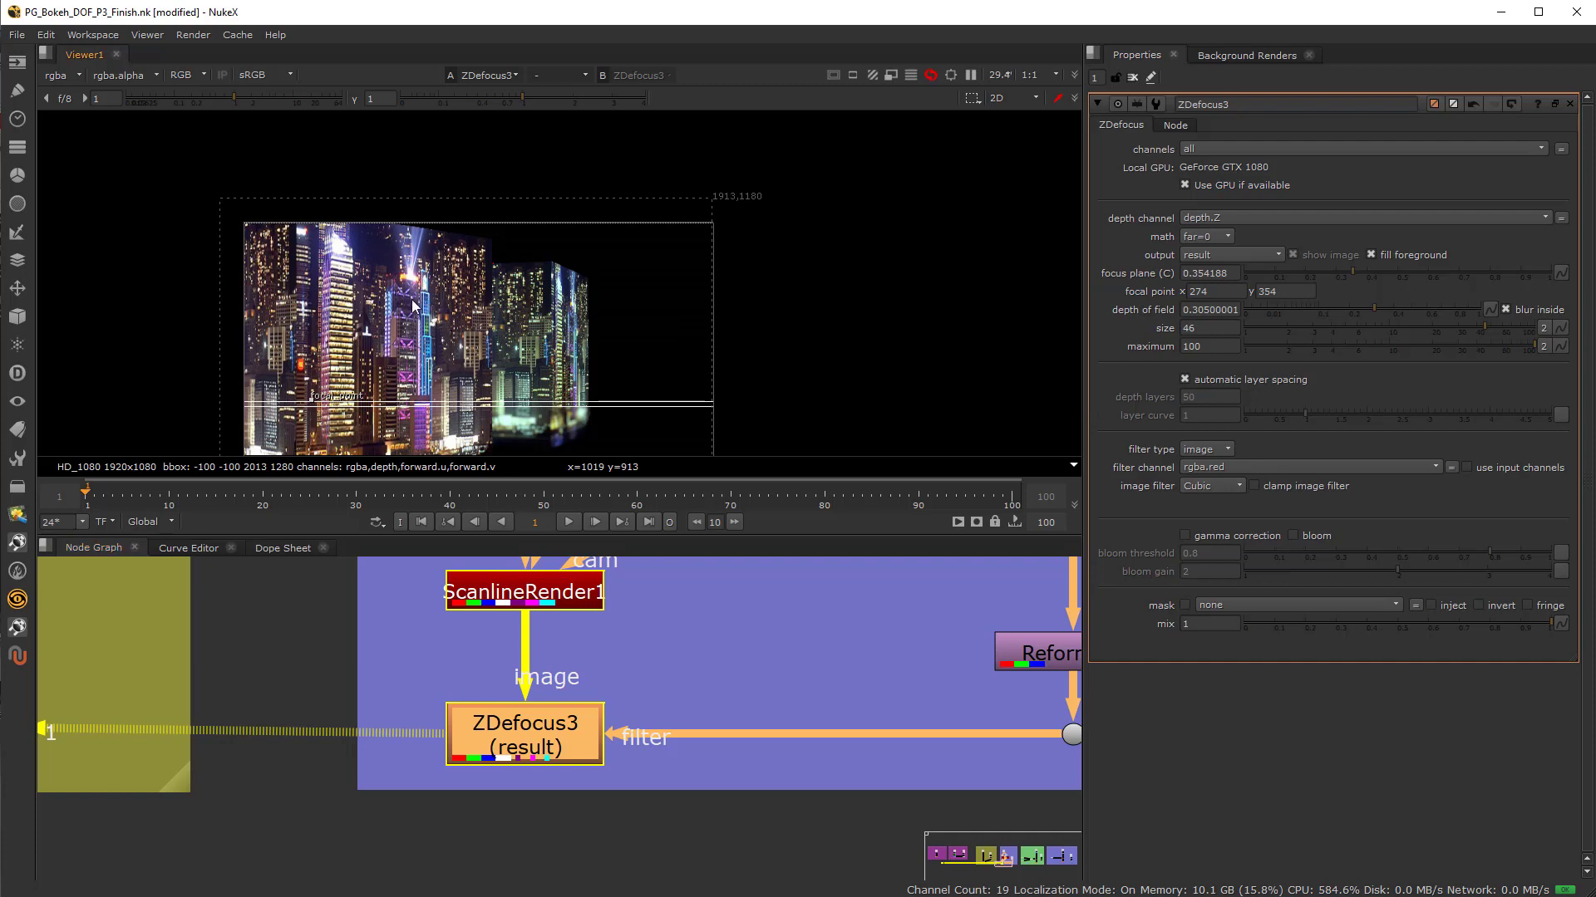
middle_drag(413, 306, 408, 254)
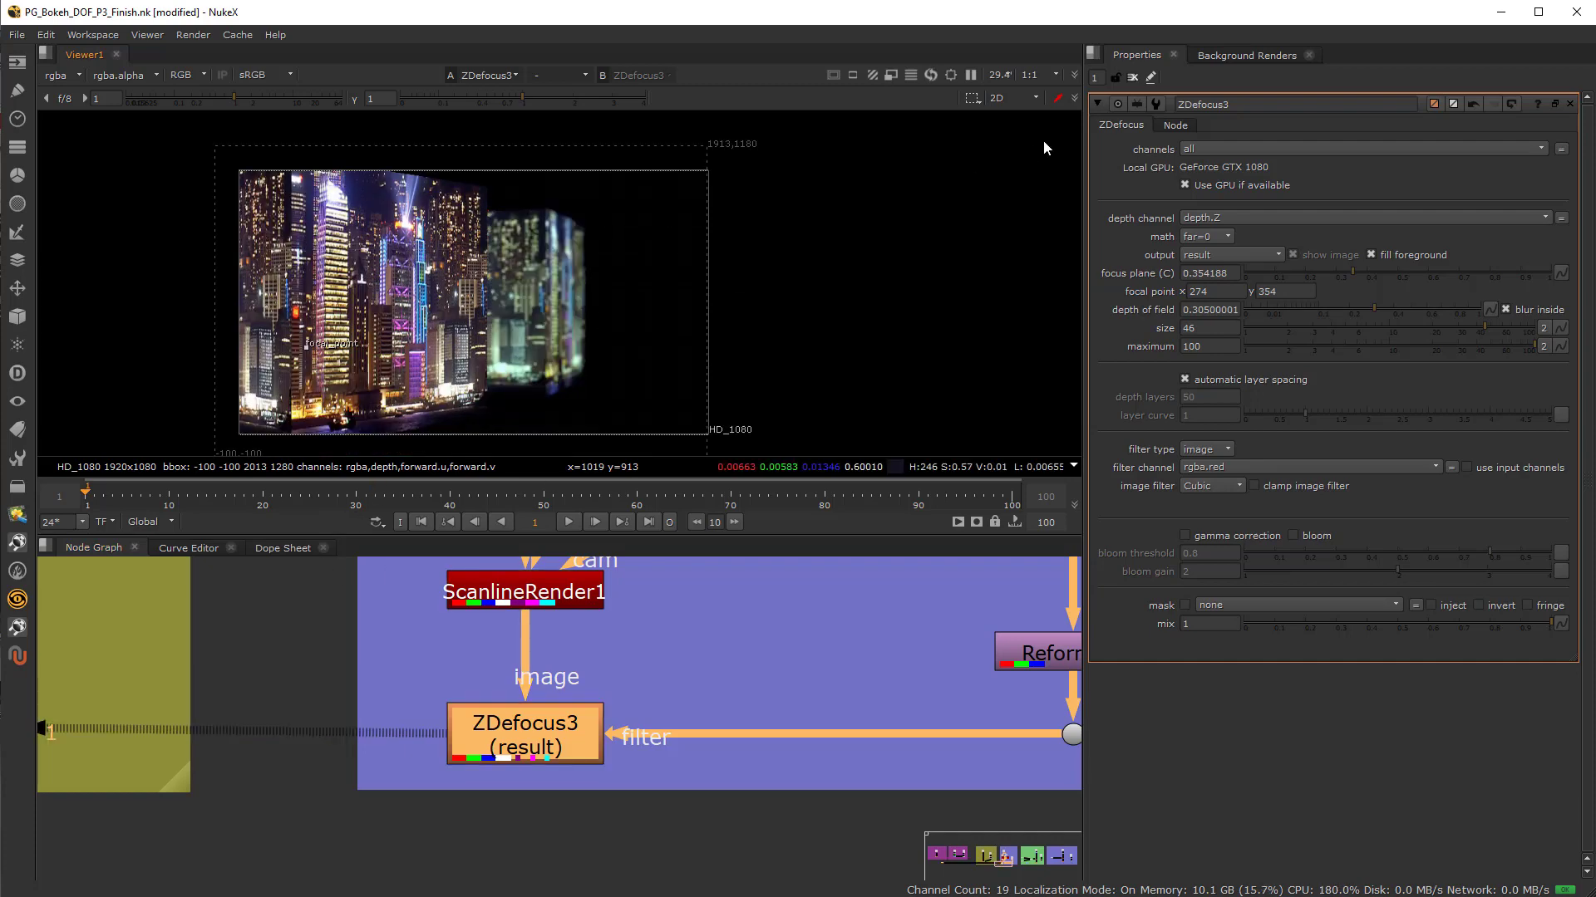
Set the viewer's downscale to 1:2 and lower its gamma to 0 to locate the focal point before resetting the gamma to 1
click(1045, 74)
click(1035, 109)
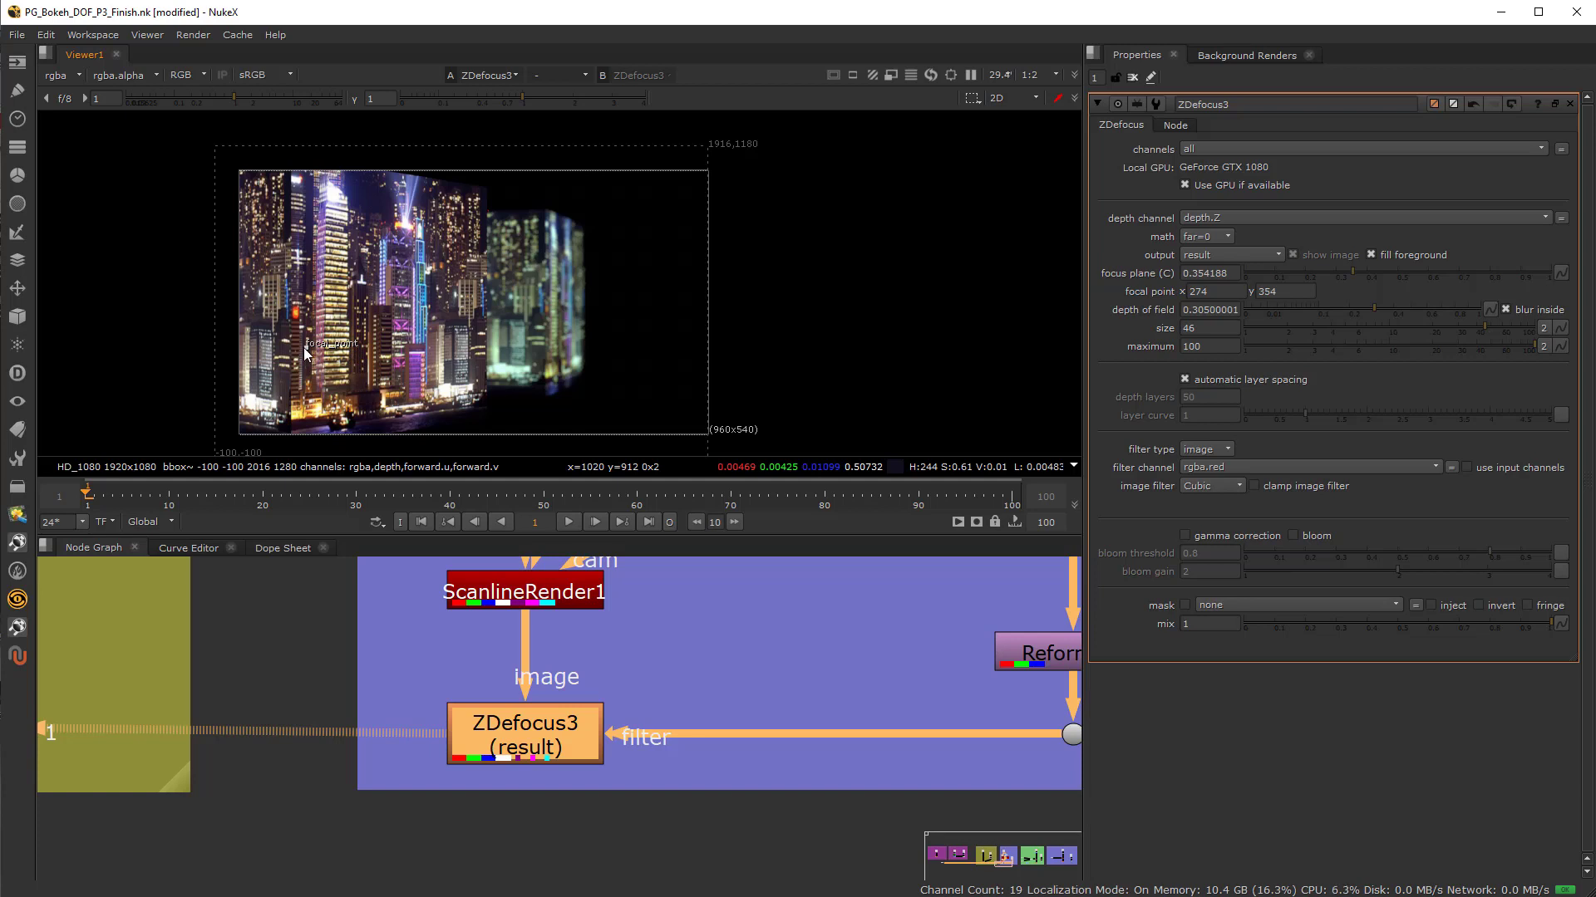
drag(481, 98, 390, 105)
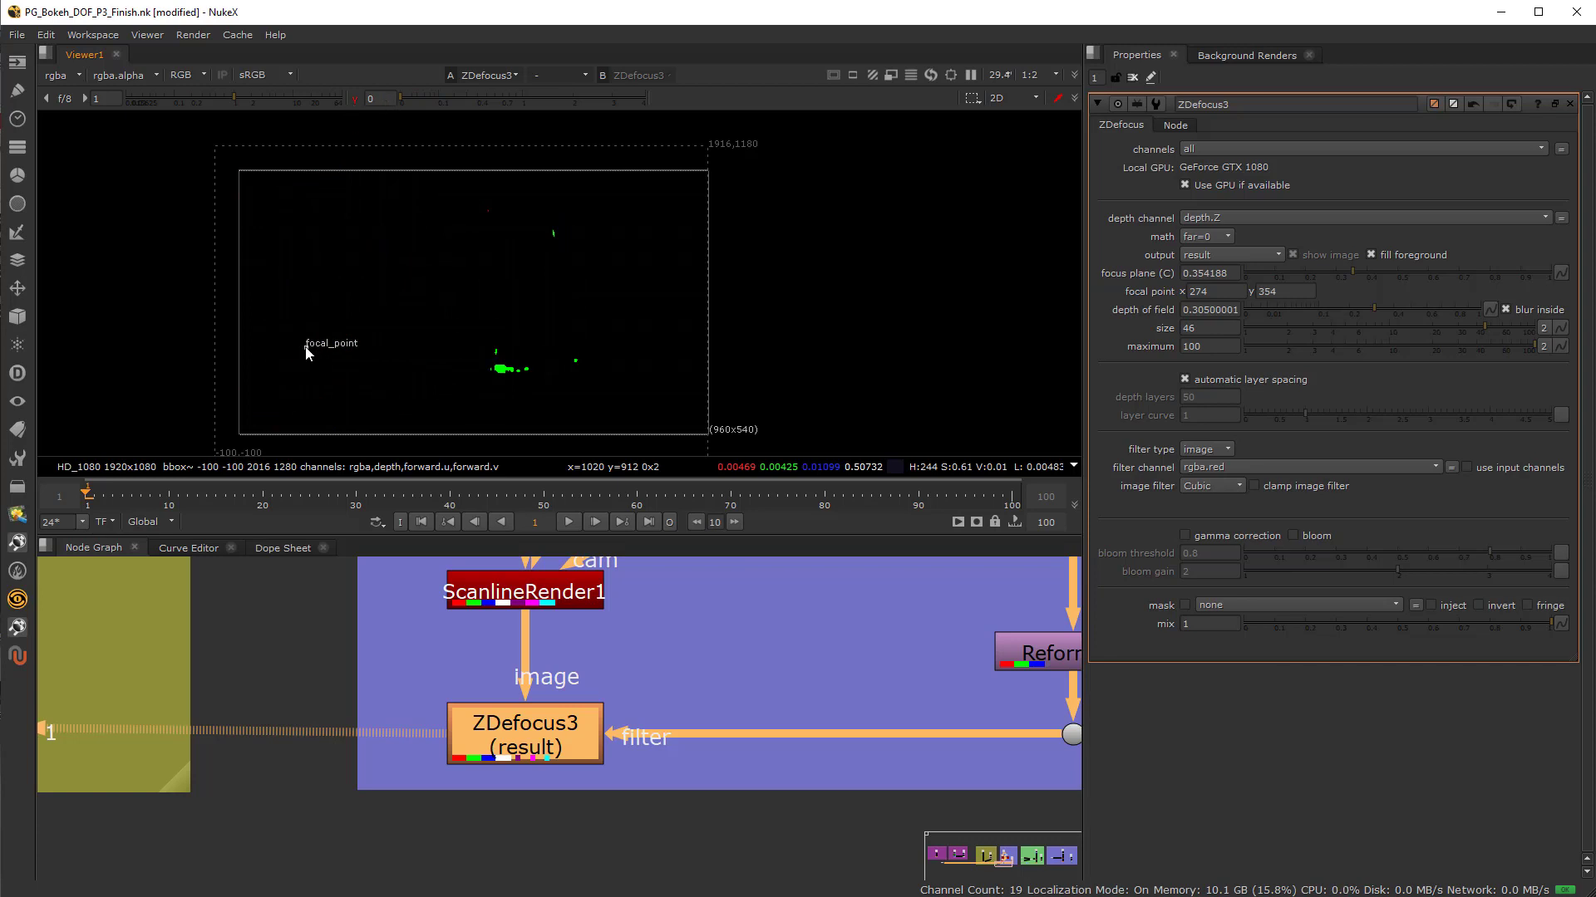
click(355, 99)
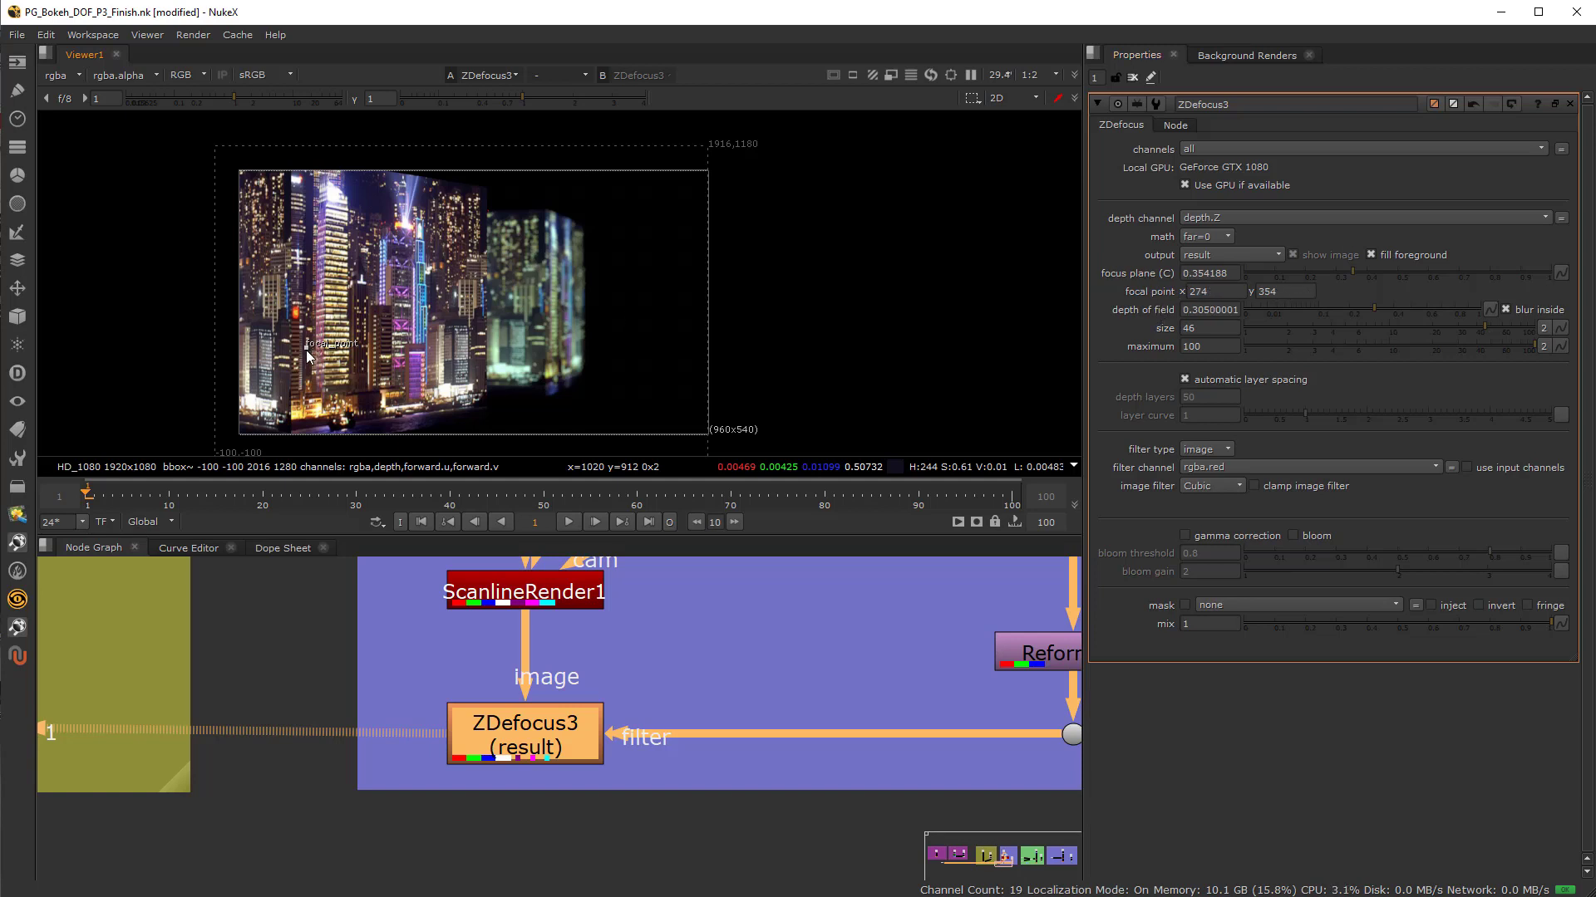
Try the ZDefocus3 focal point on the rear cube, and reposition it on the front cube's side face at x 862, y 508
drag(305, 345, 520, 297)
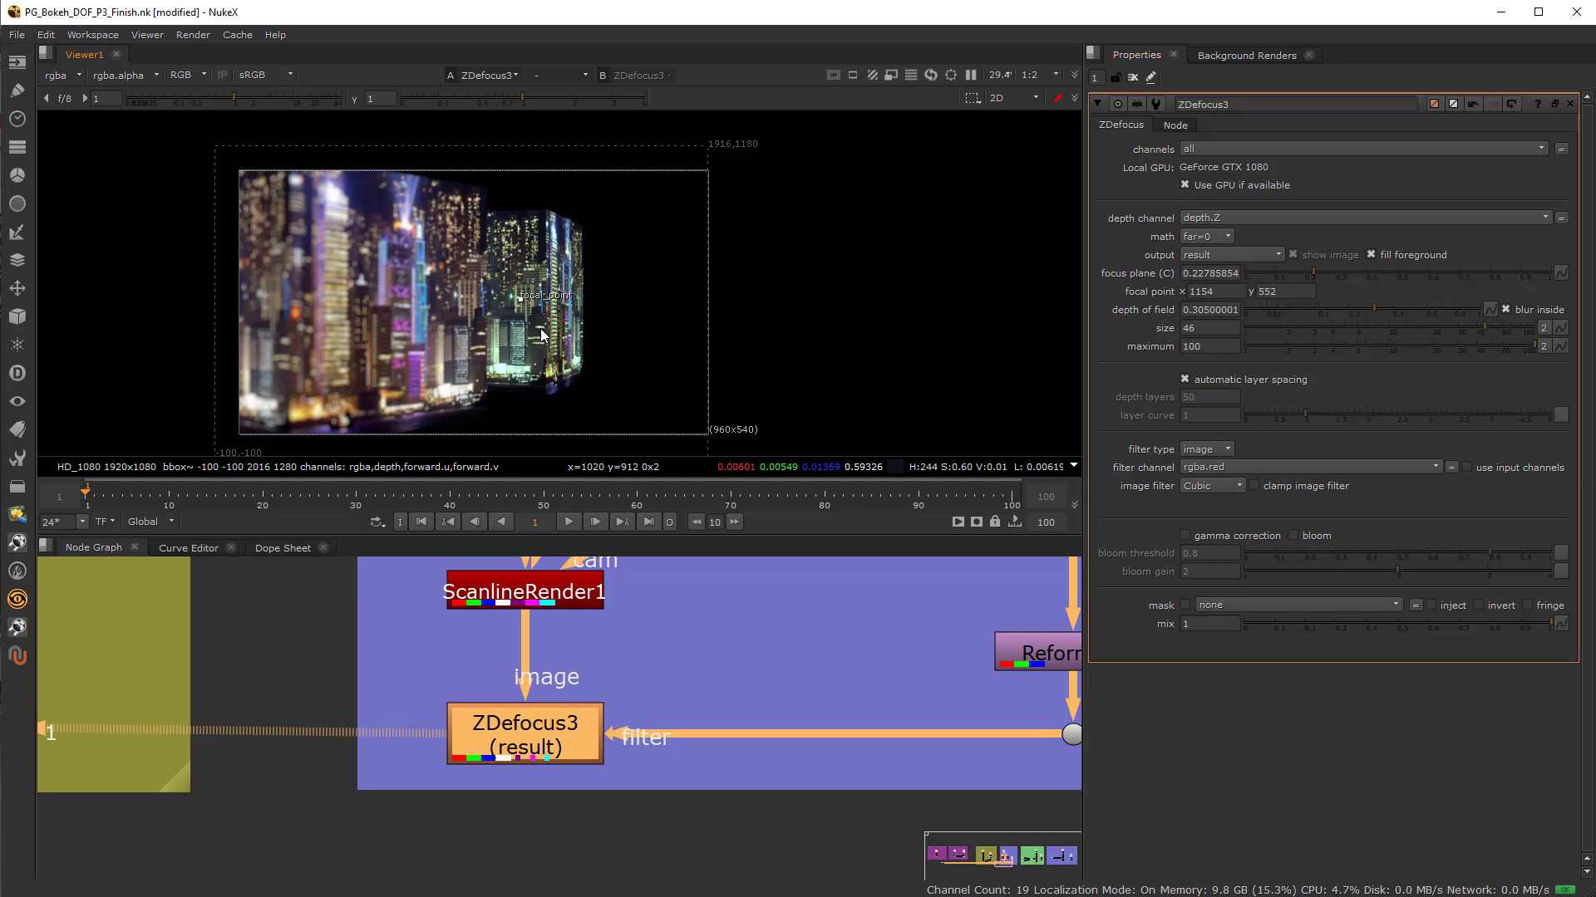
drag(516, 300, 439, 307)
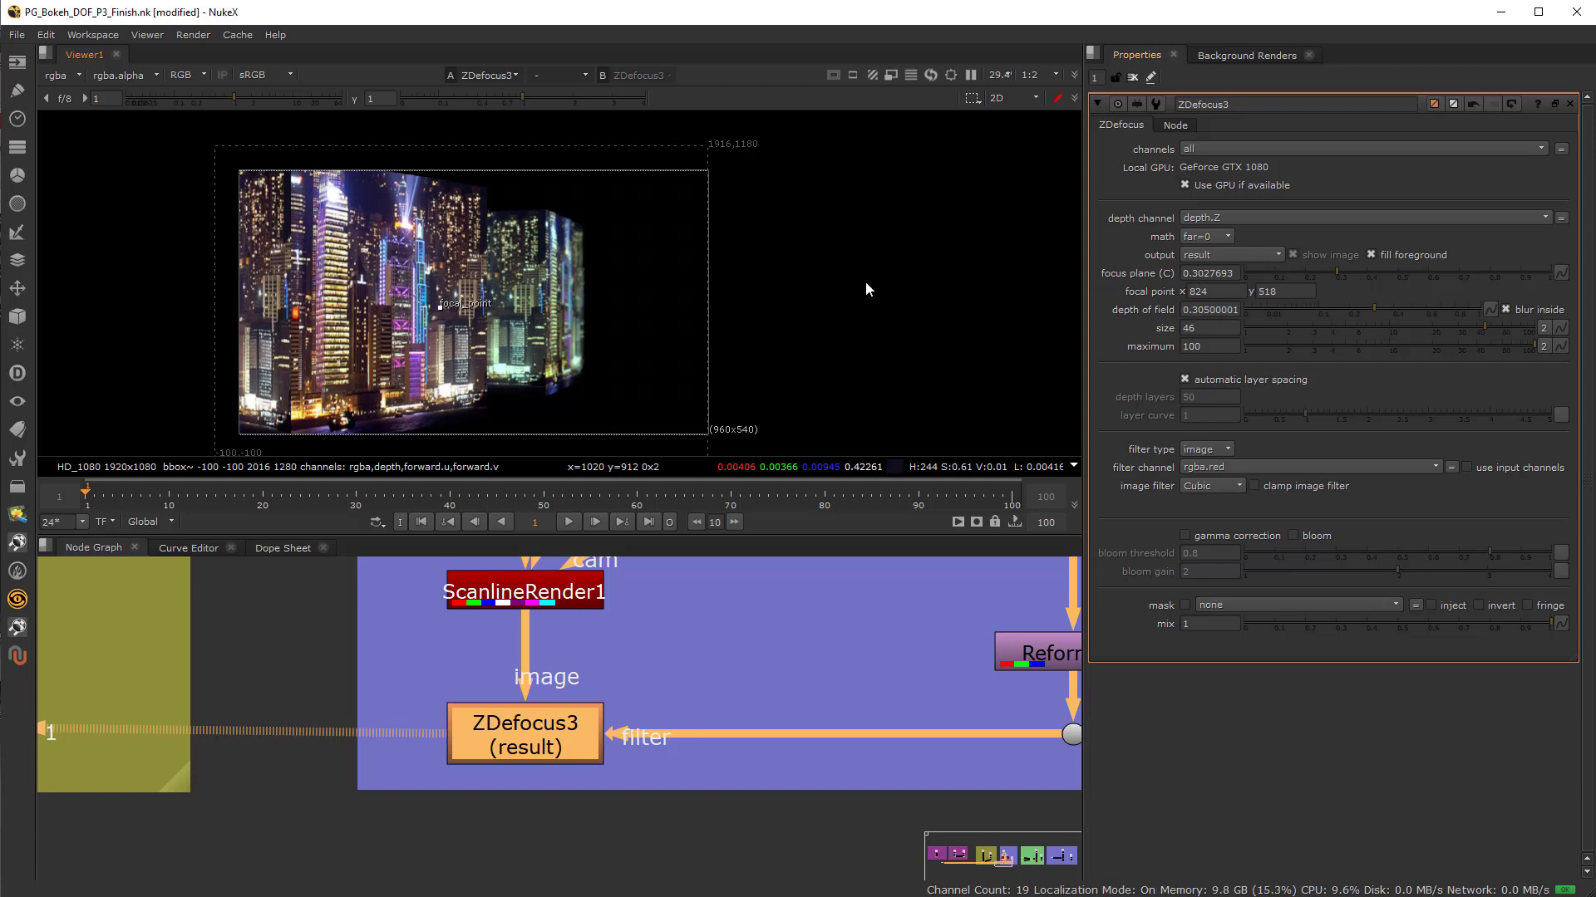
drag(440, 307, 456, 317)
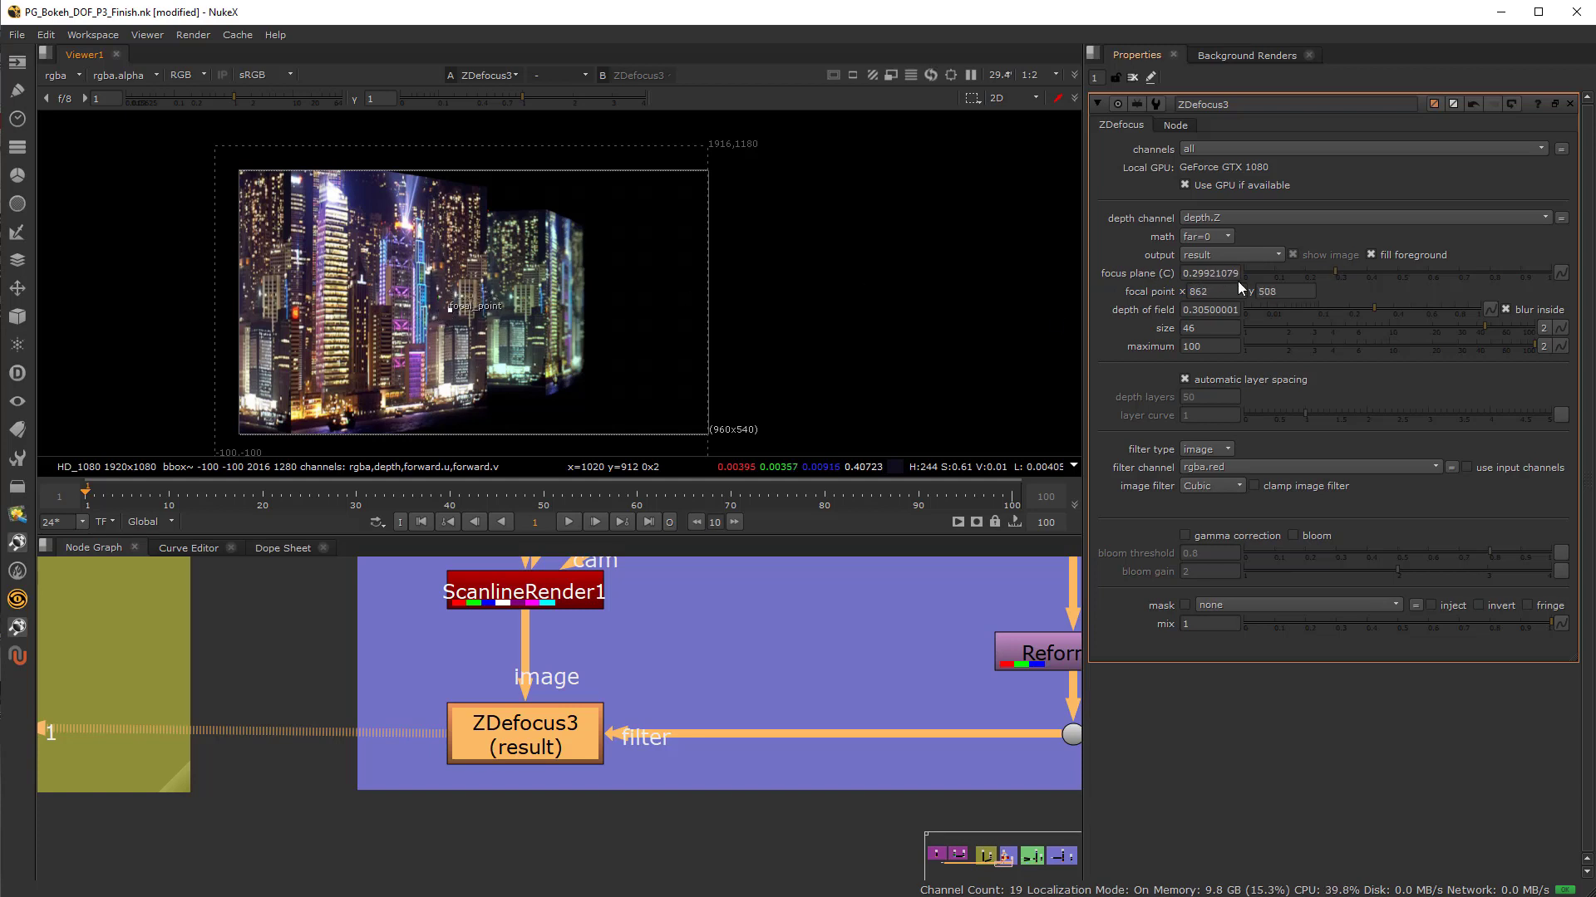
View ScanlineRender1, check its alpha channel, and show its depth layer to inspect the values on both cubes
click(529, 607)
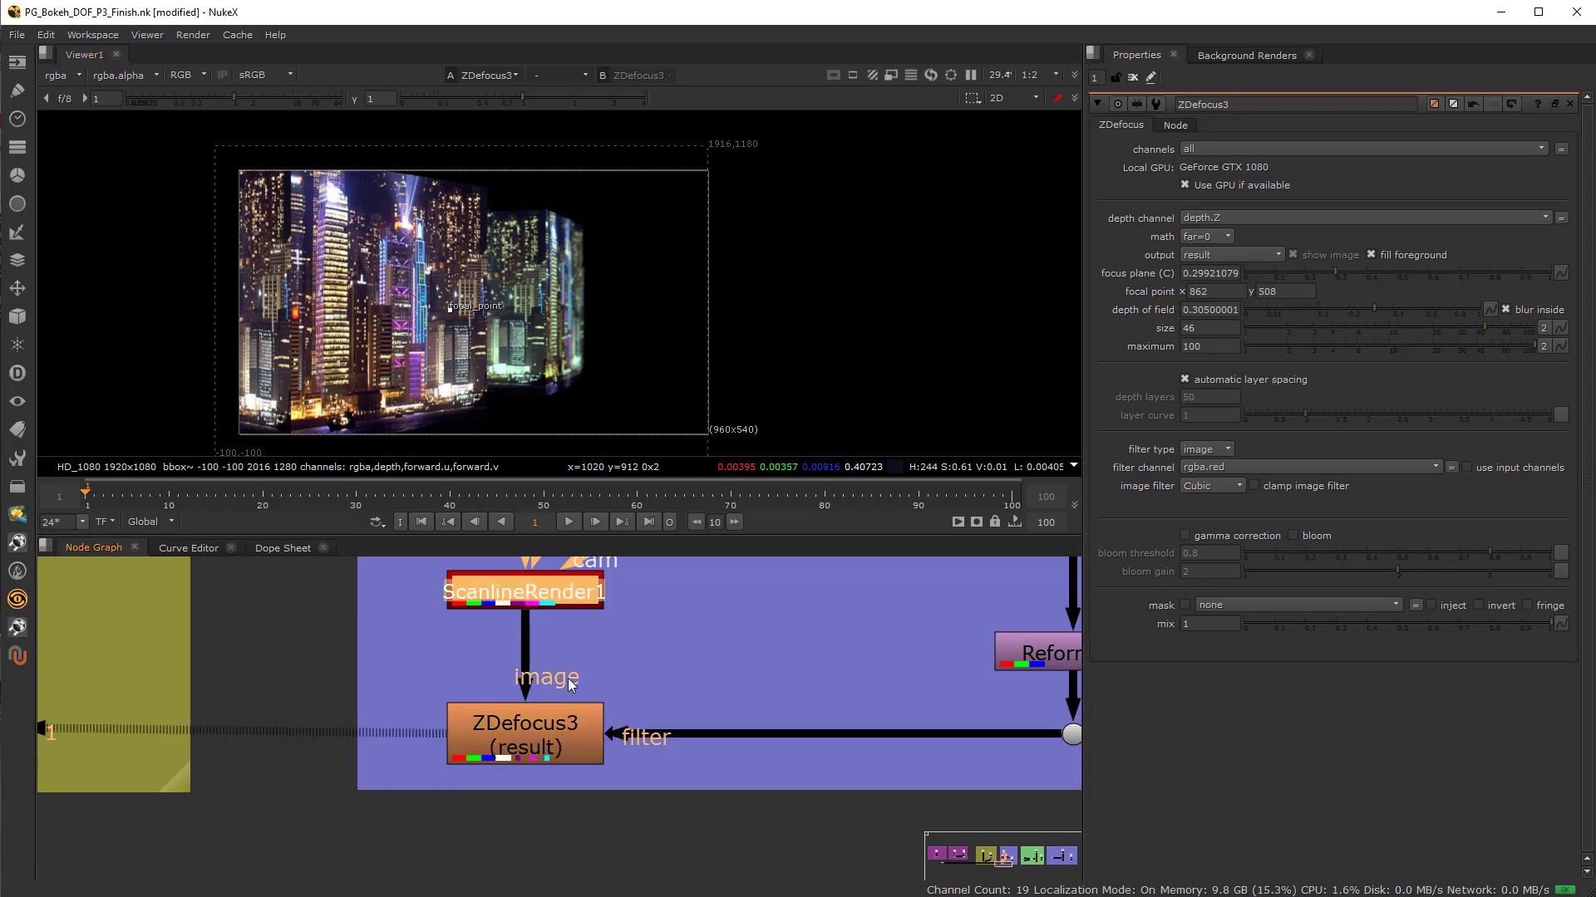
key(1)
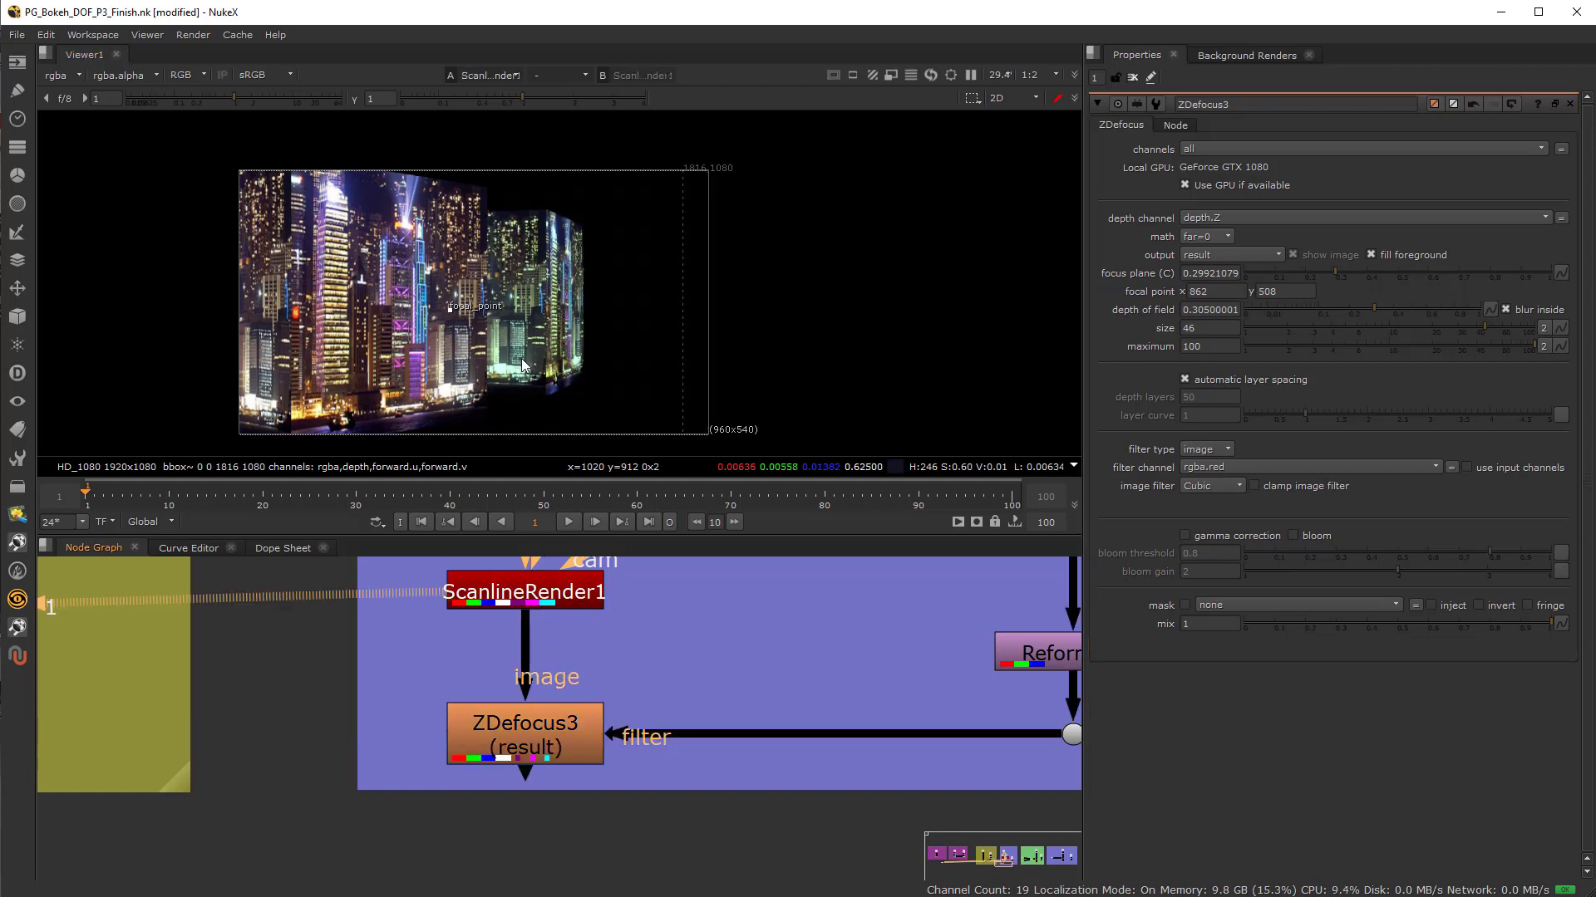
key(a)
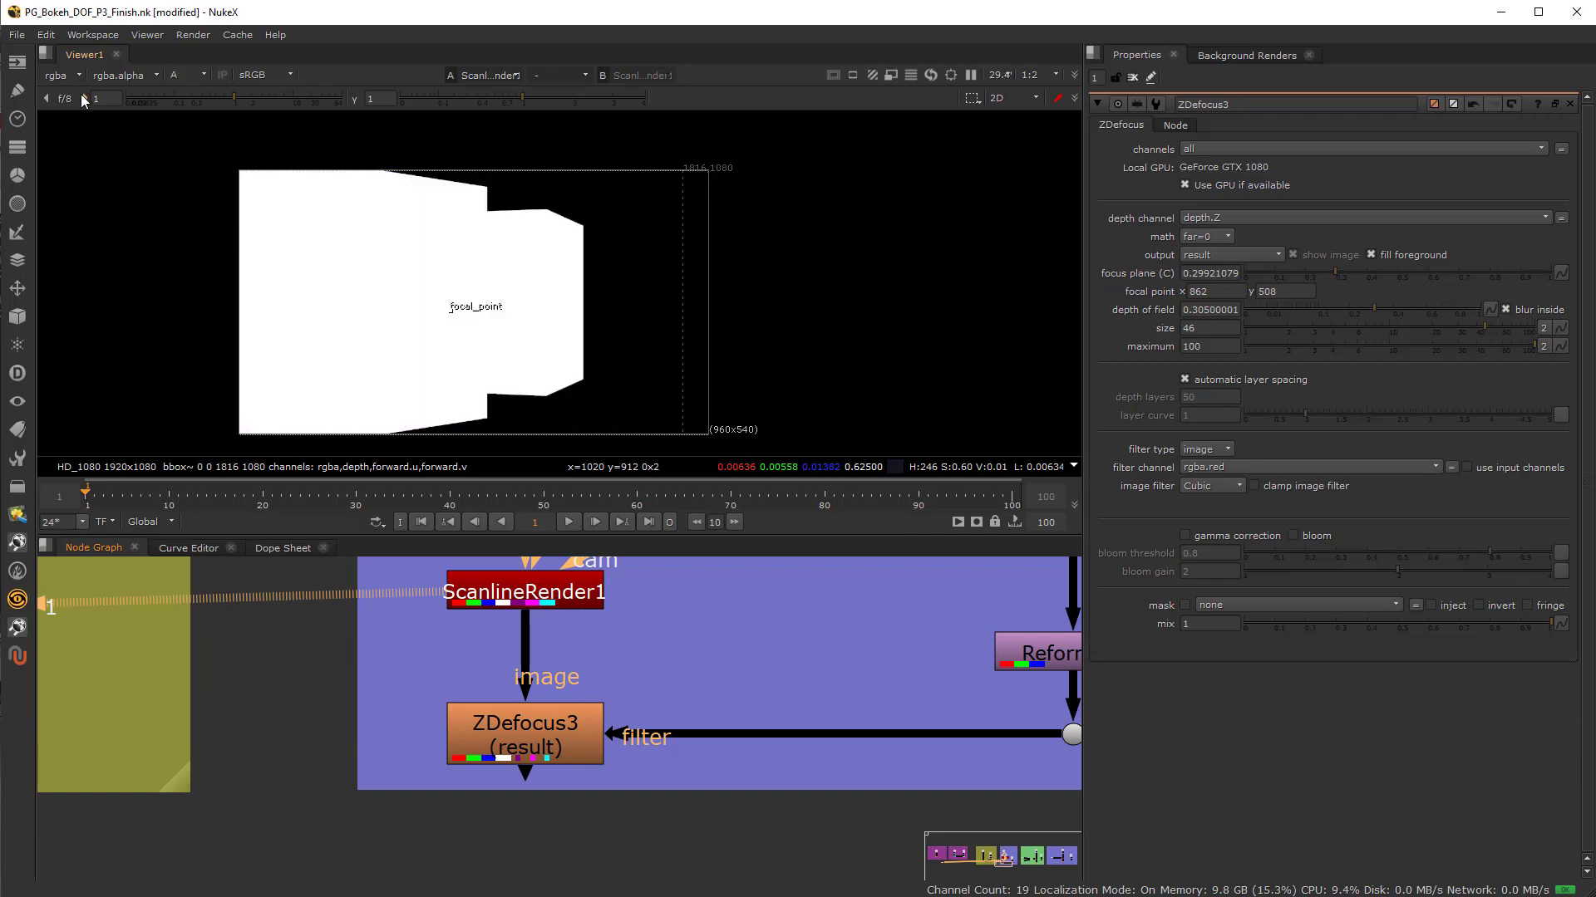
key(a)
click(77, 73)
click(97, 157)
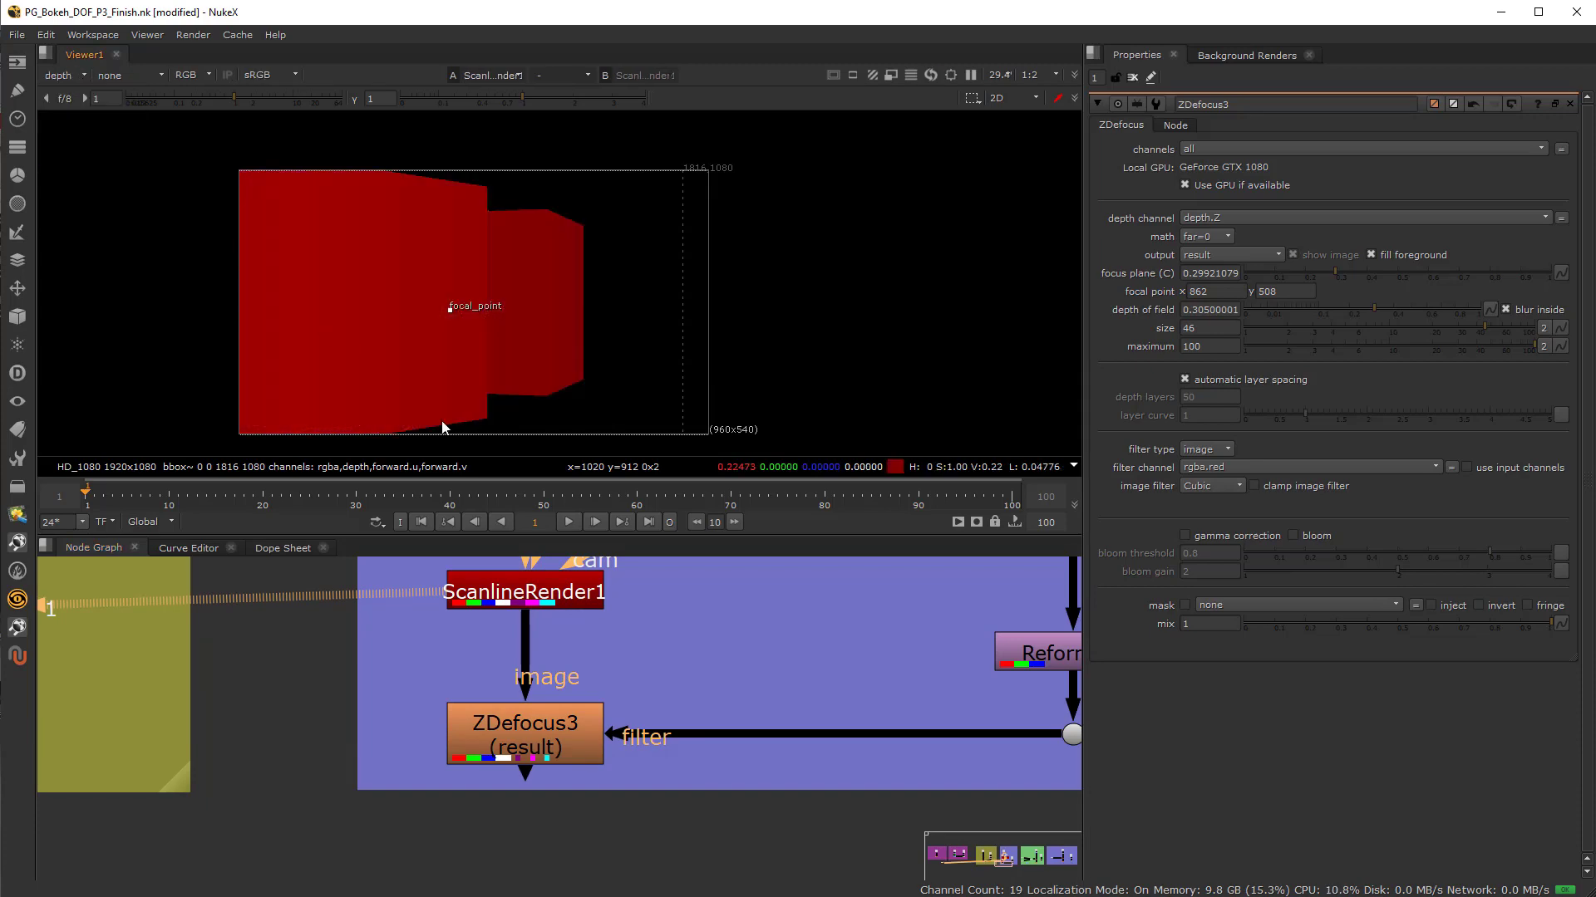
scroll(544, 657, down, 2)
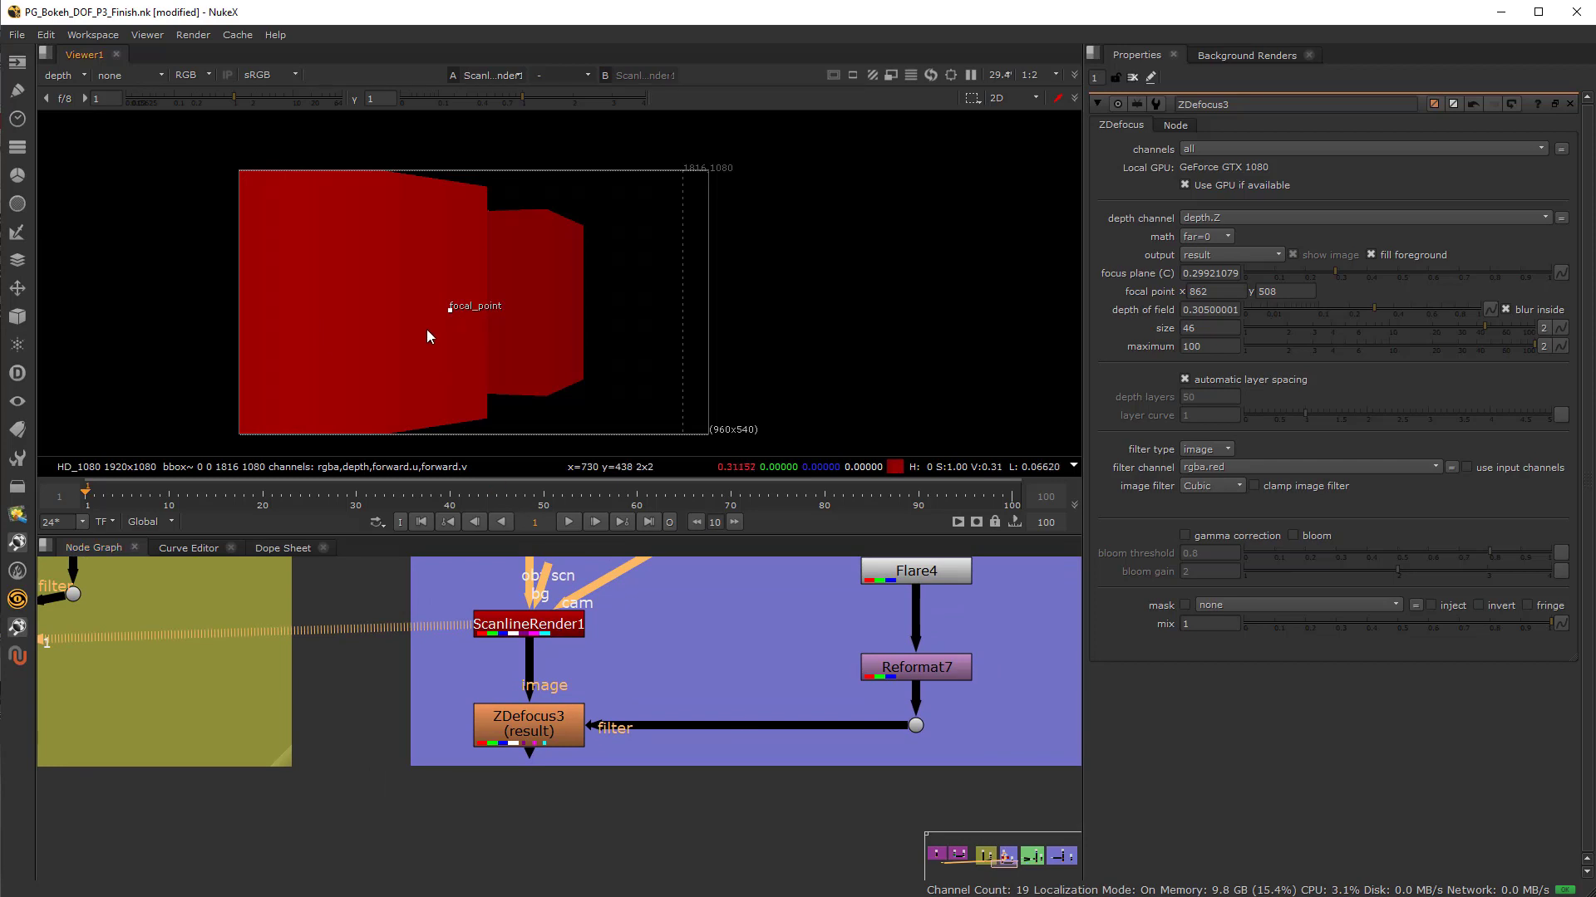
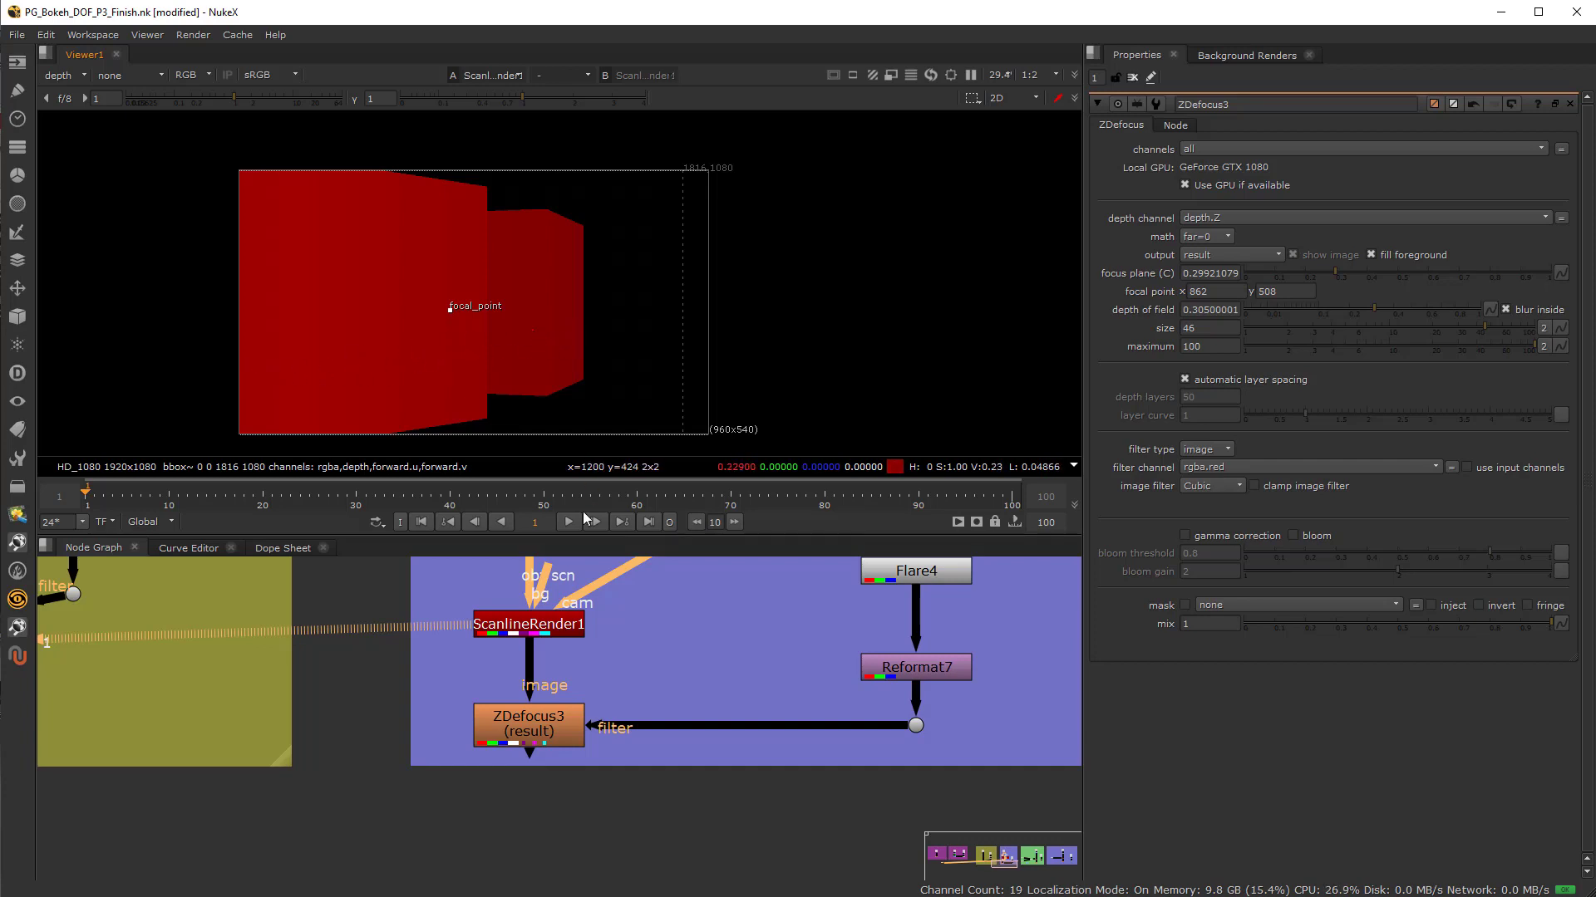
Select the ZDefocus3 node below ScanlineRender1
click(531, 705)
middle_drag(580, 689, 488, 720)
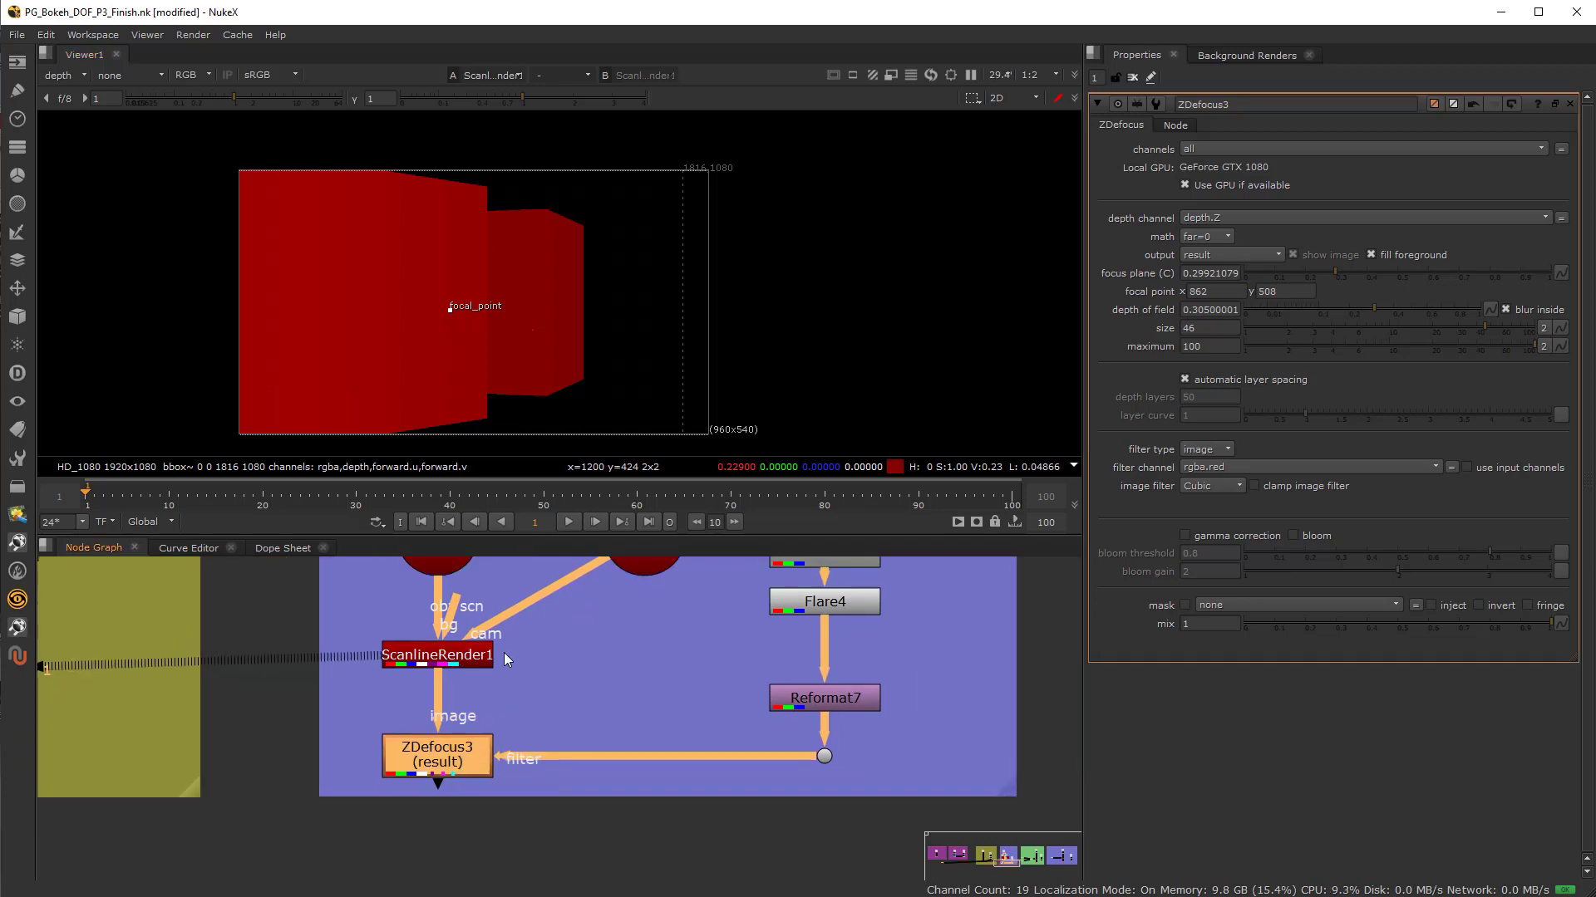
View the ZDefocus3 node's output in the viewer and switch the displayed channels from depth to rgba
key(1)
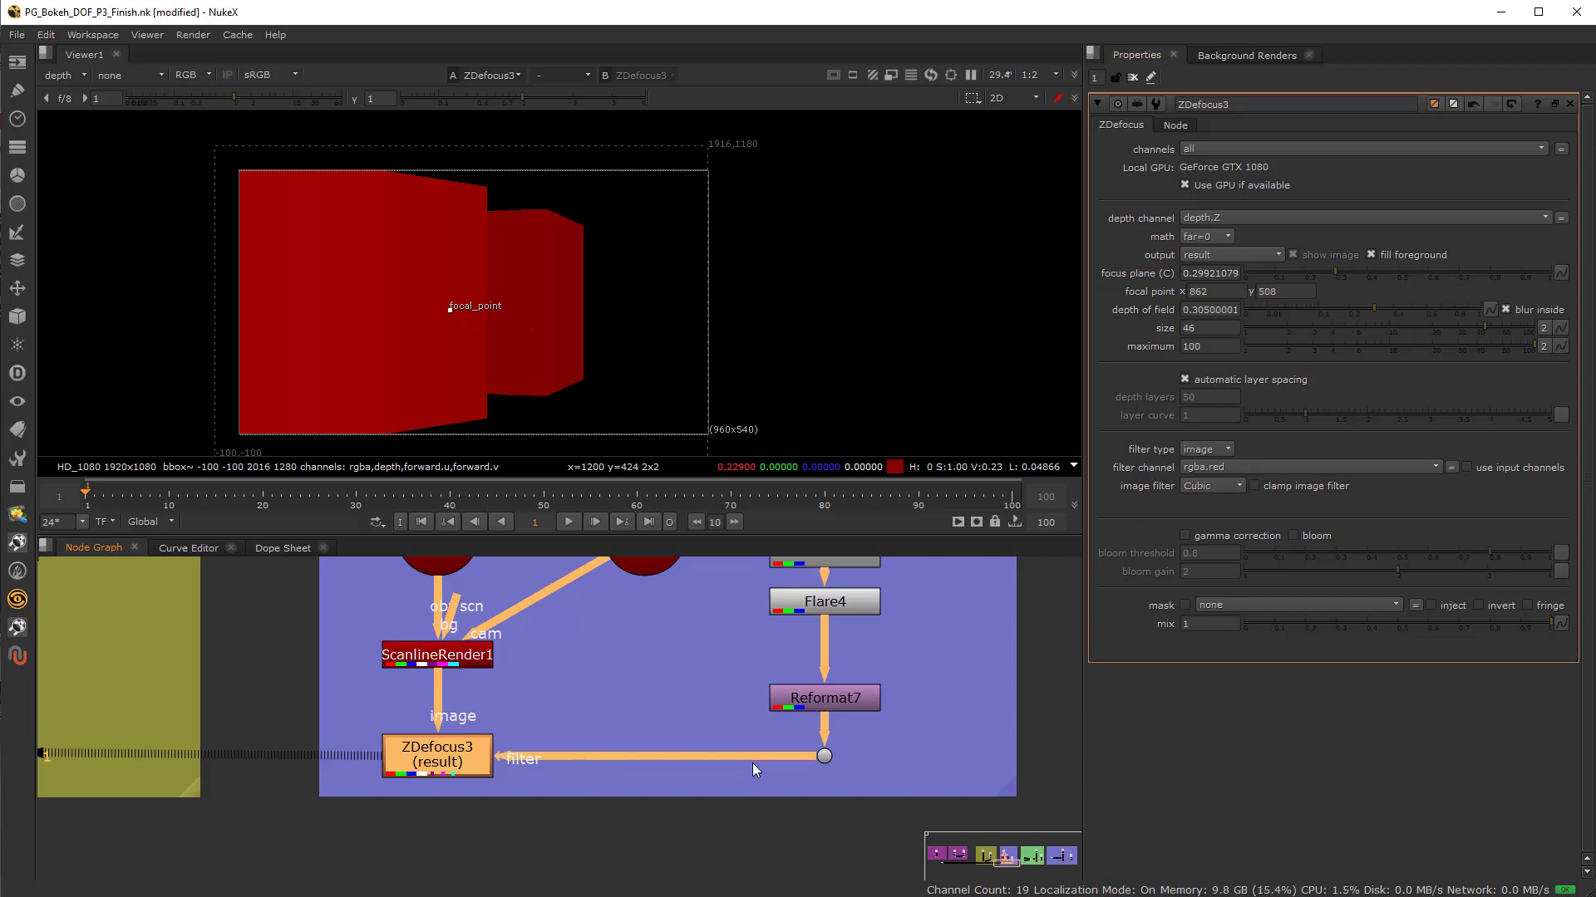
scroll(794, 716, down, 3)
middle_drag(794, 716, 787, 746)
drag(752, 594, 851, 760)
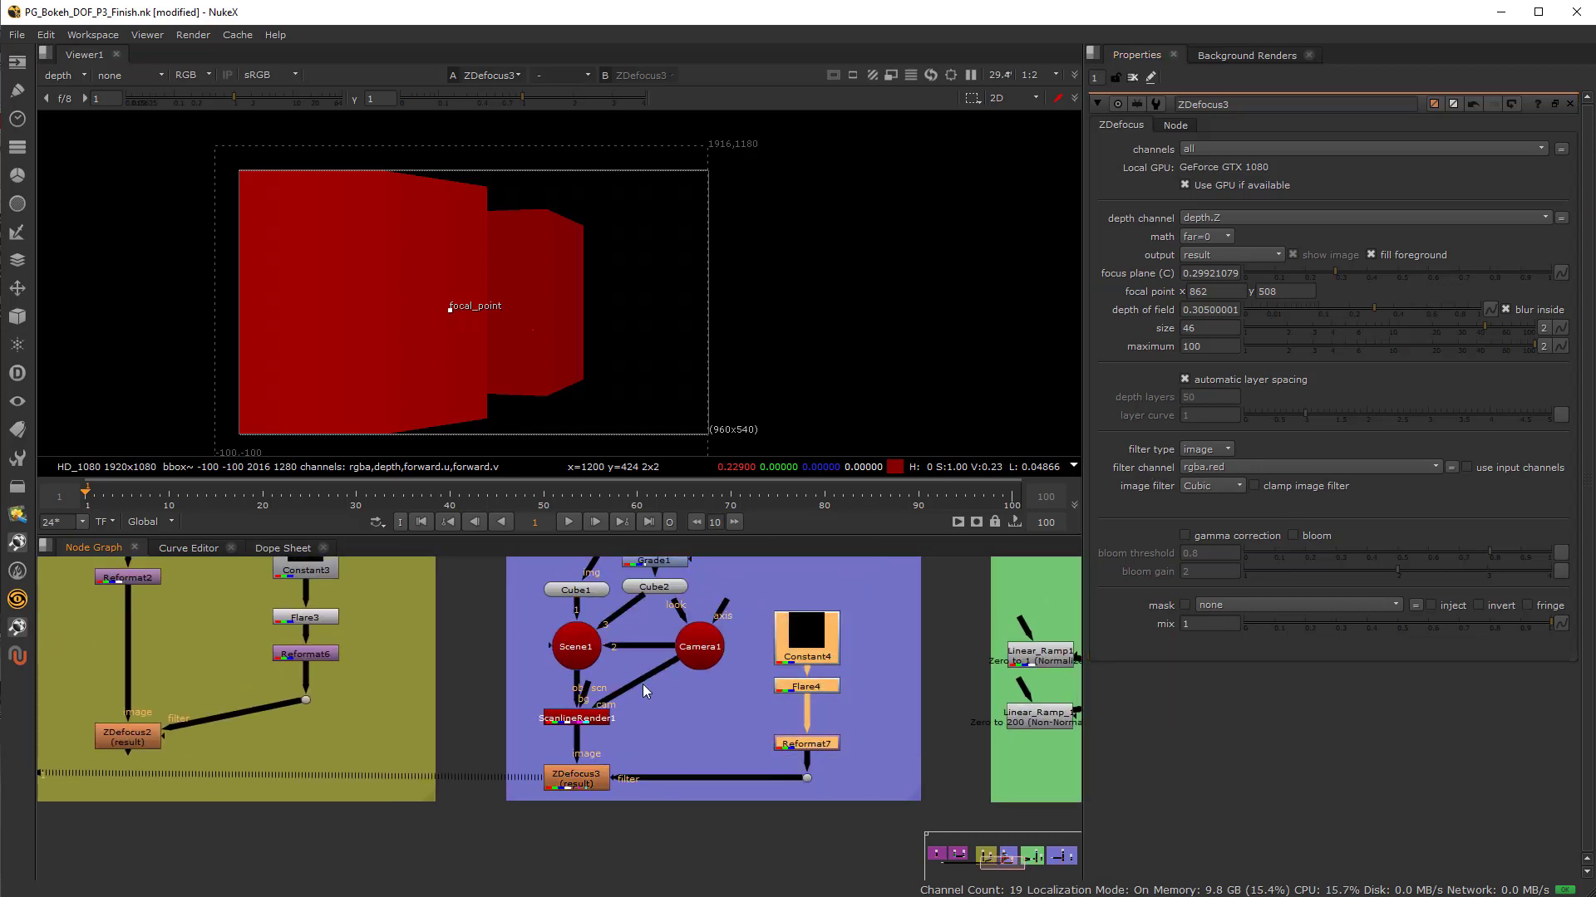
click(585, 779)
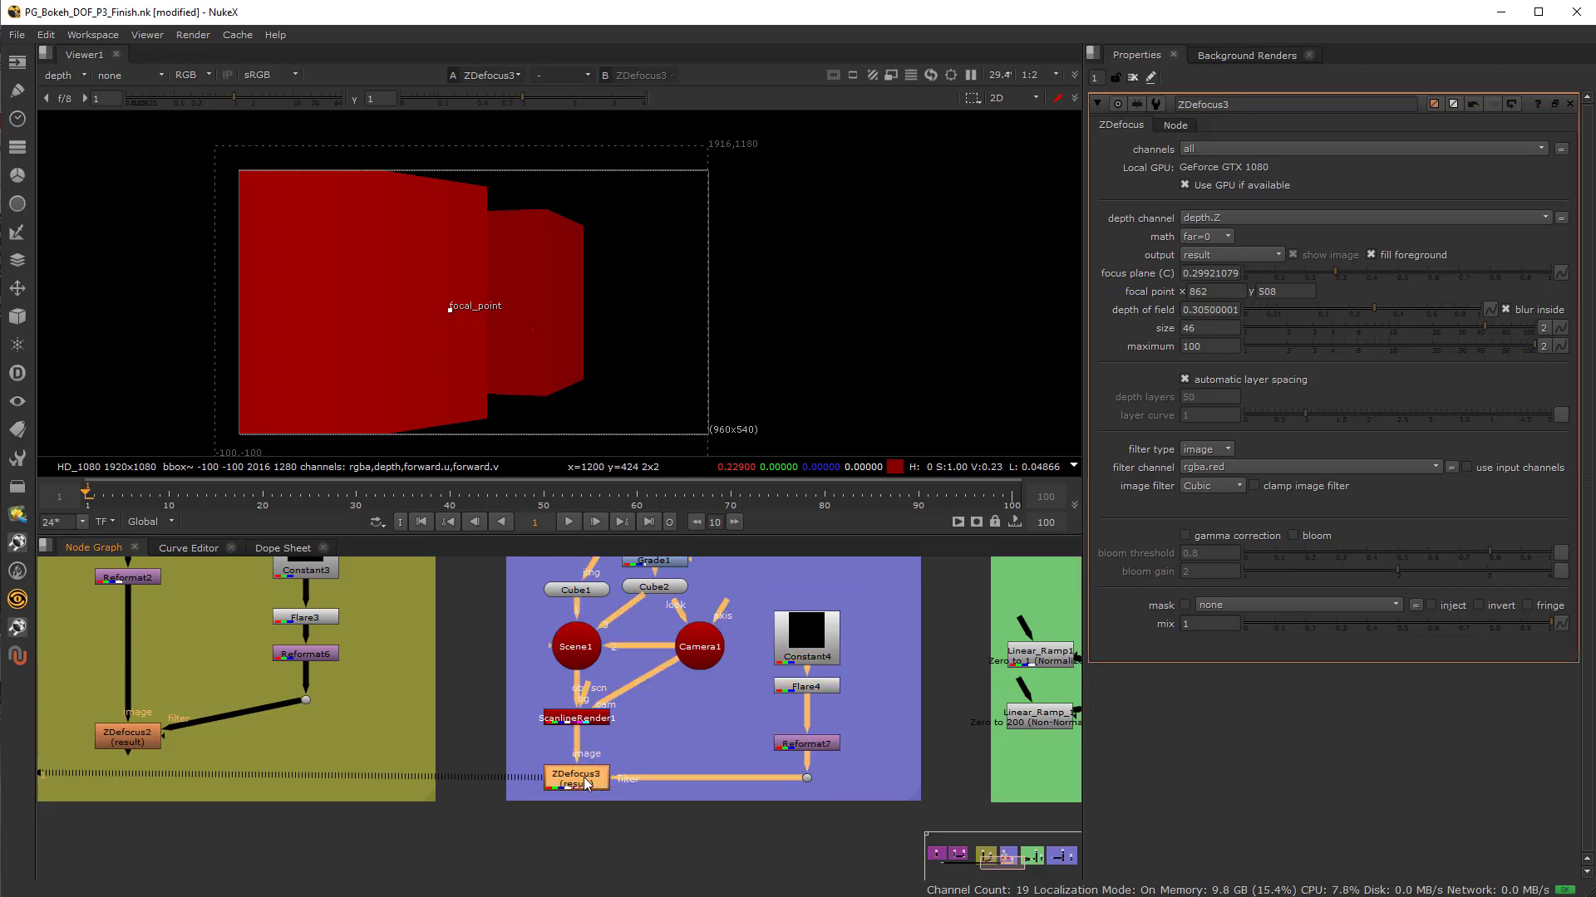
click(63, 75)
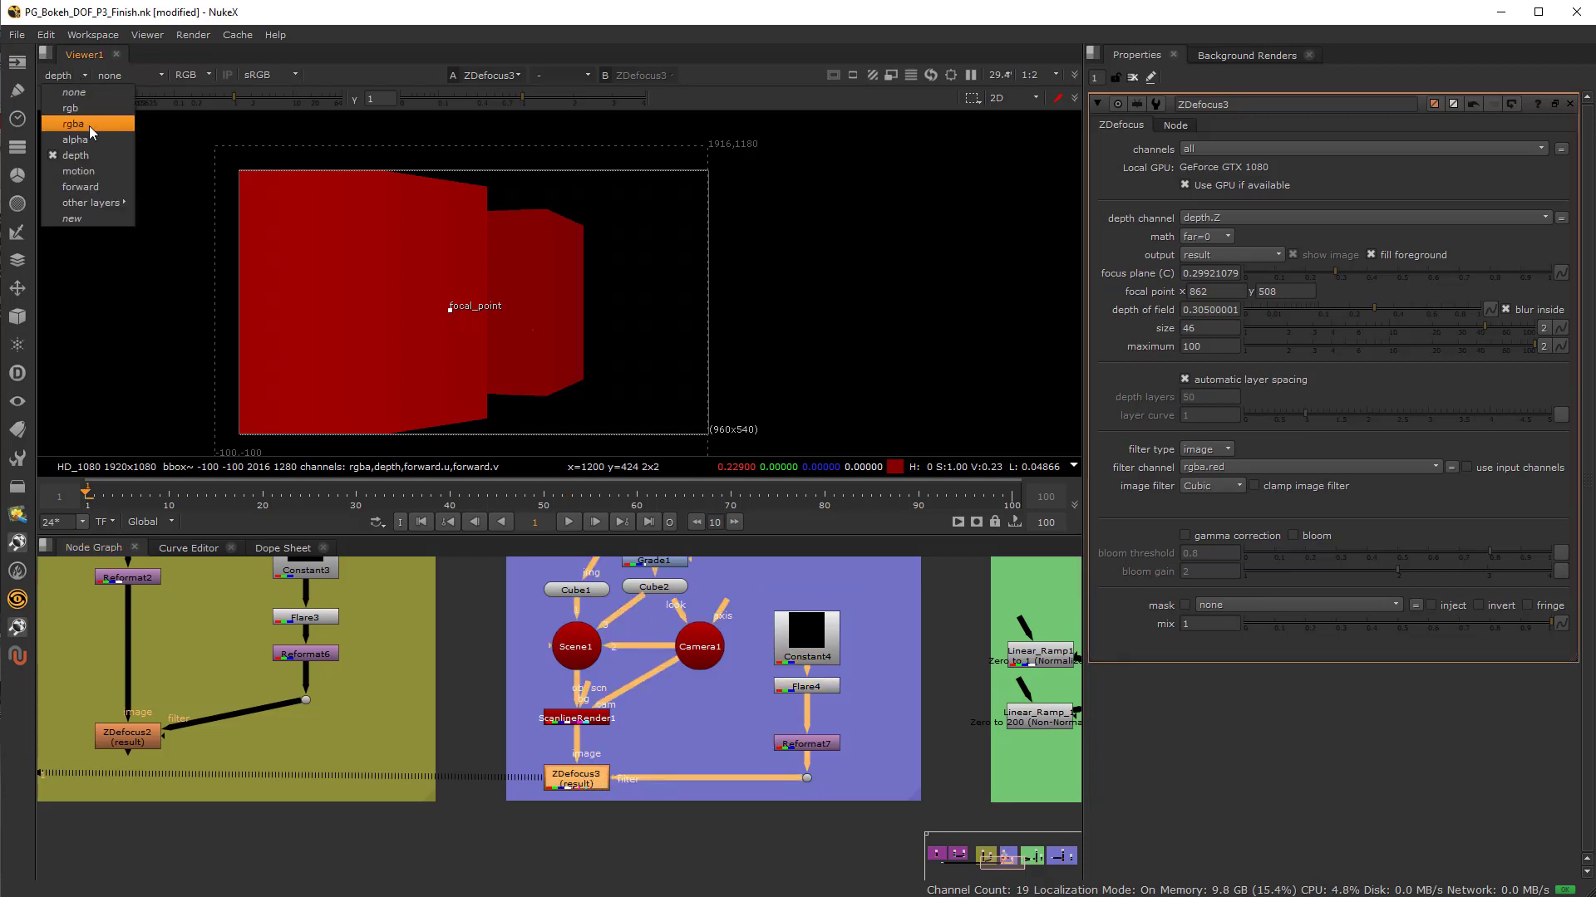
click(62, 107)
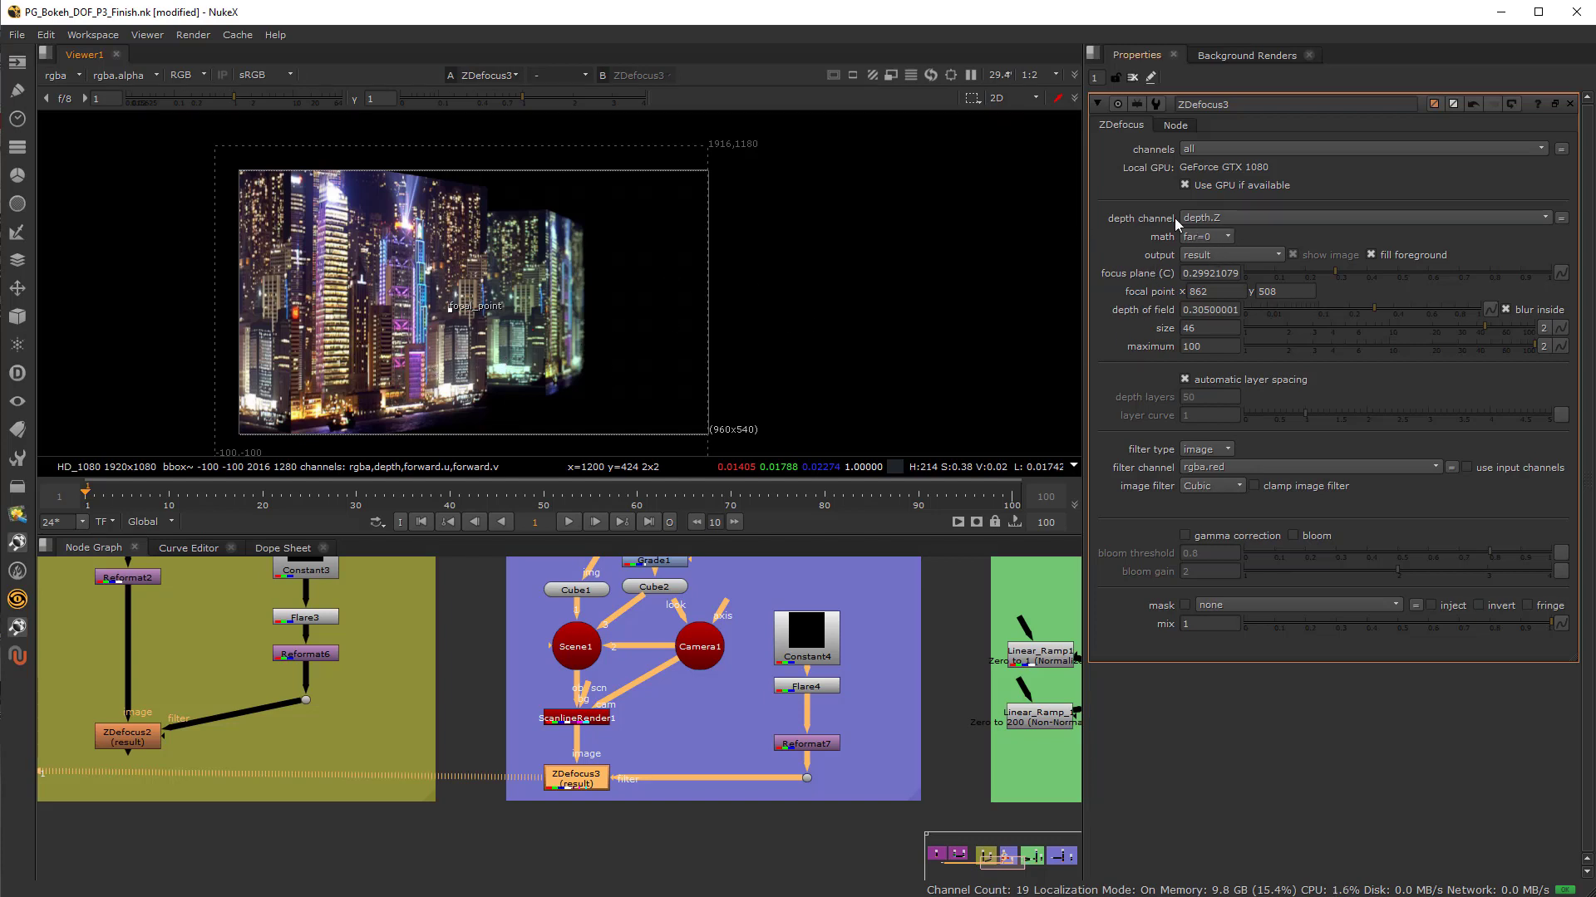
Look through the depth channel, math and output choices of the ZDefocus3 node without changing them
click(1225, 217)
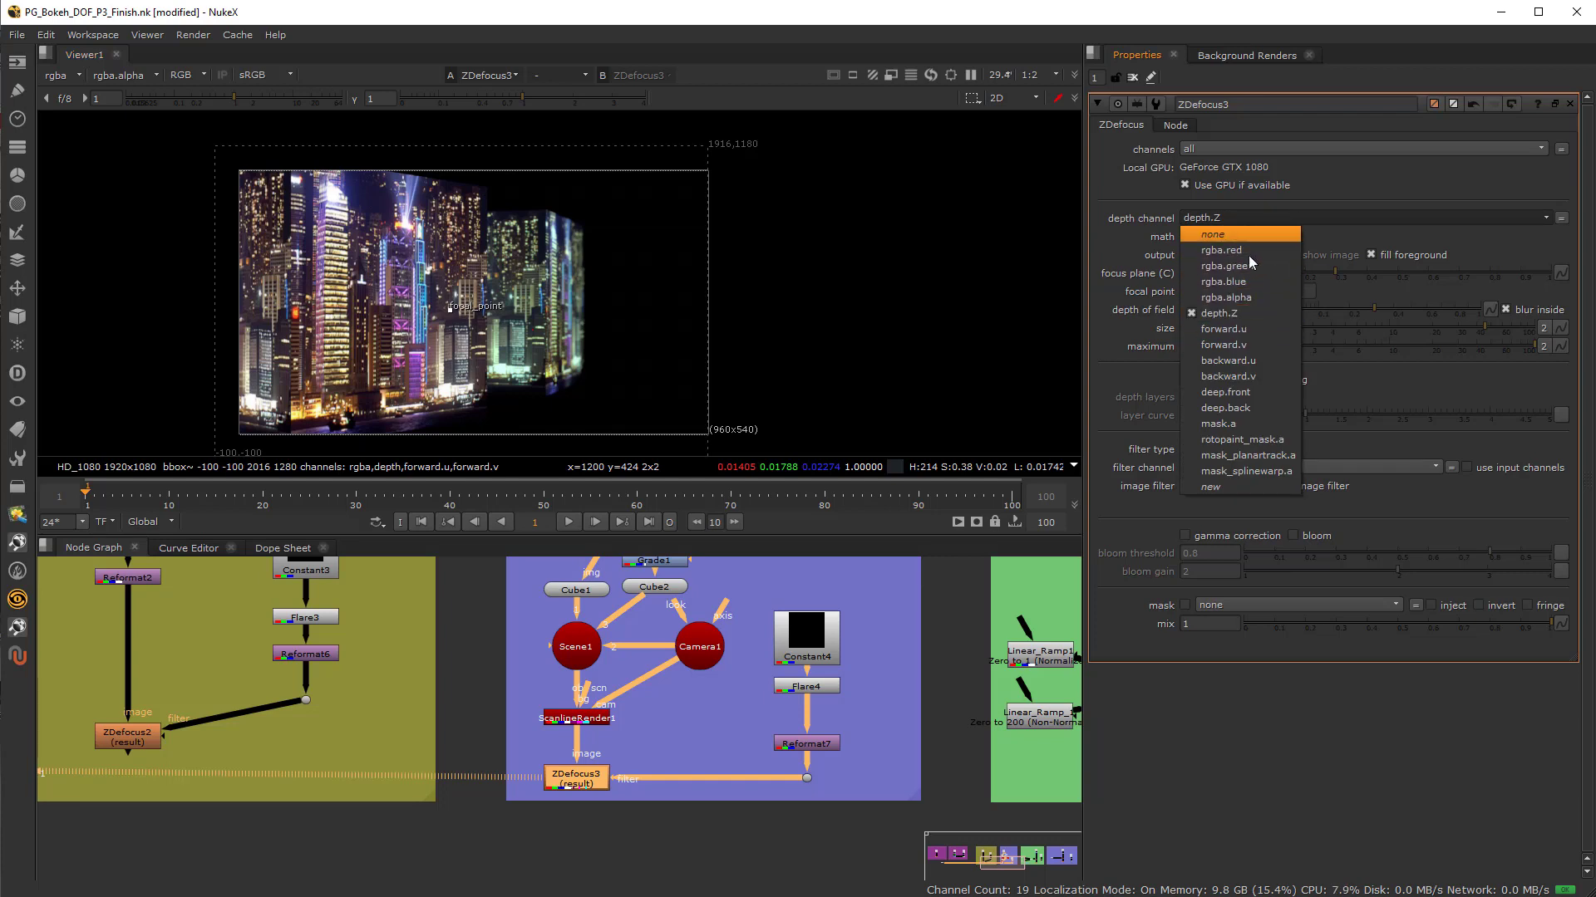
click(1110, 245)
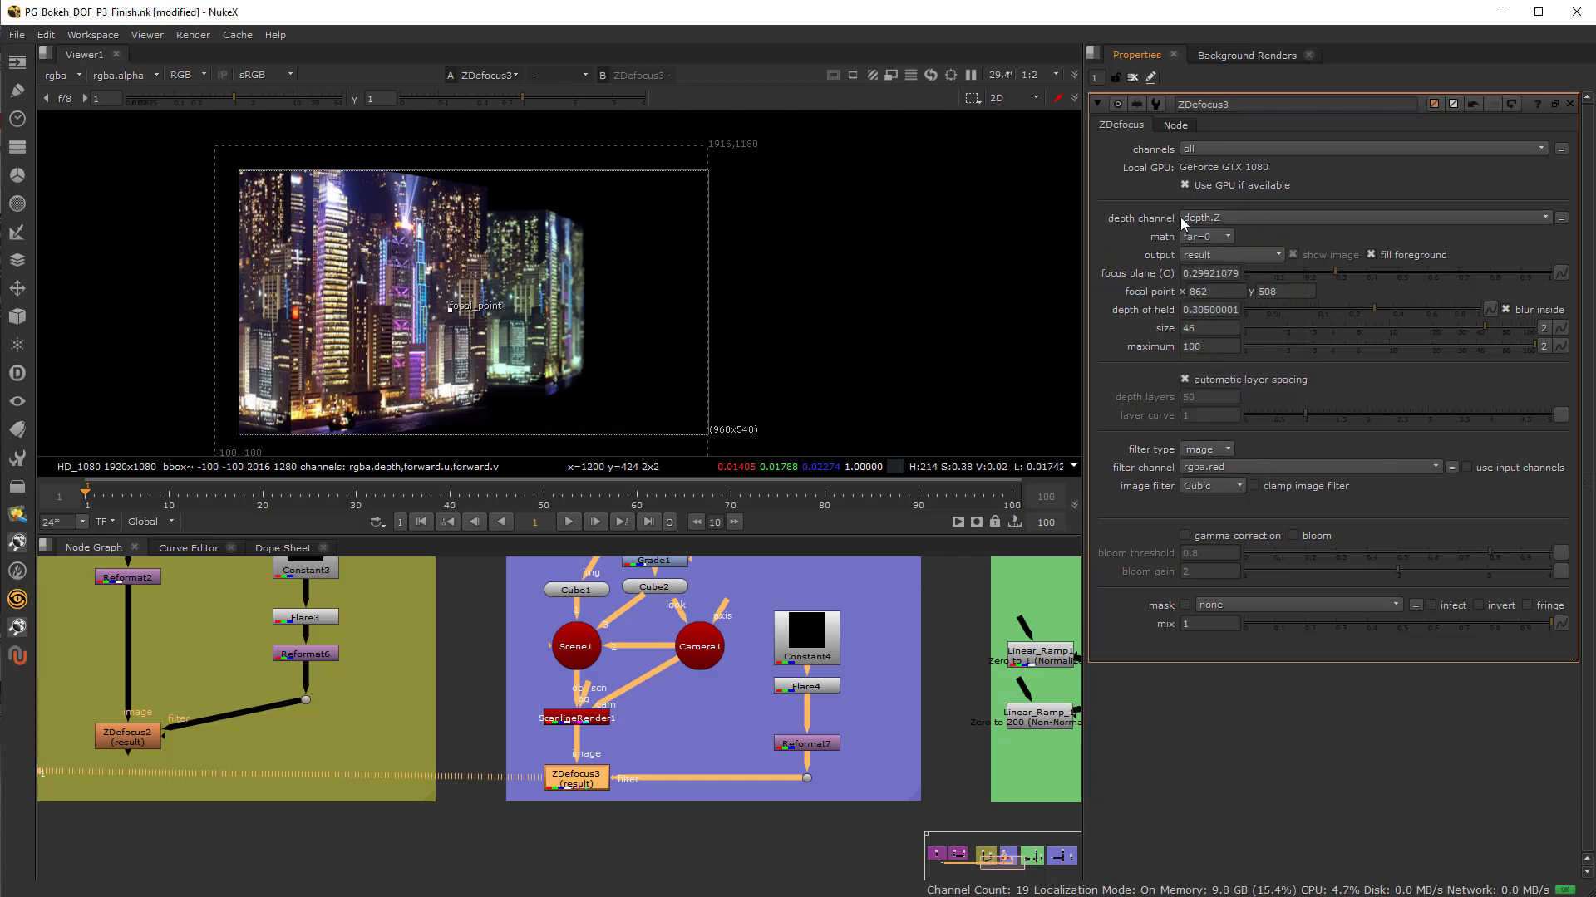
click(1218, 240)
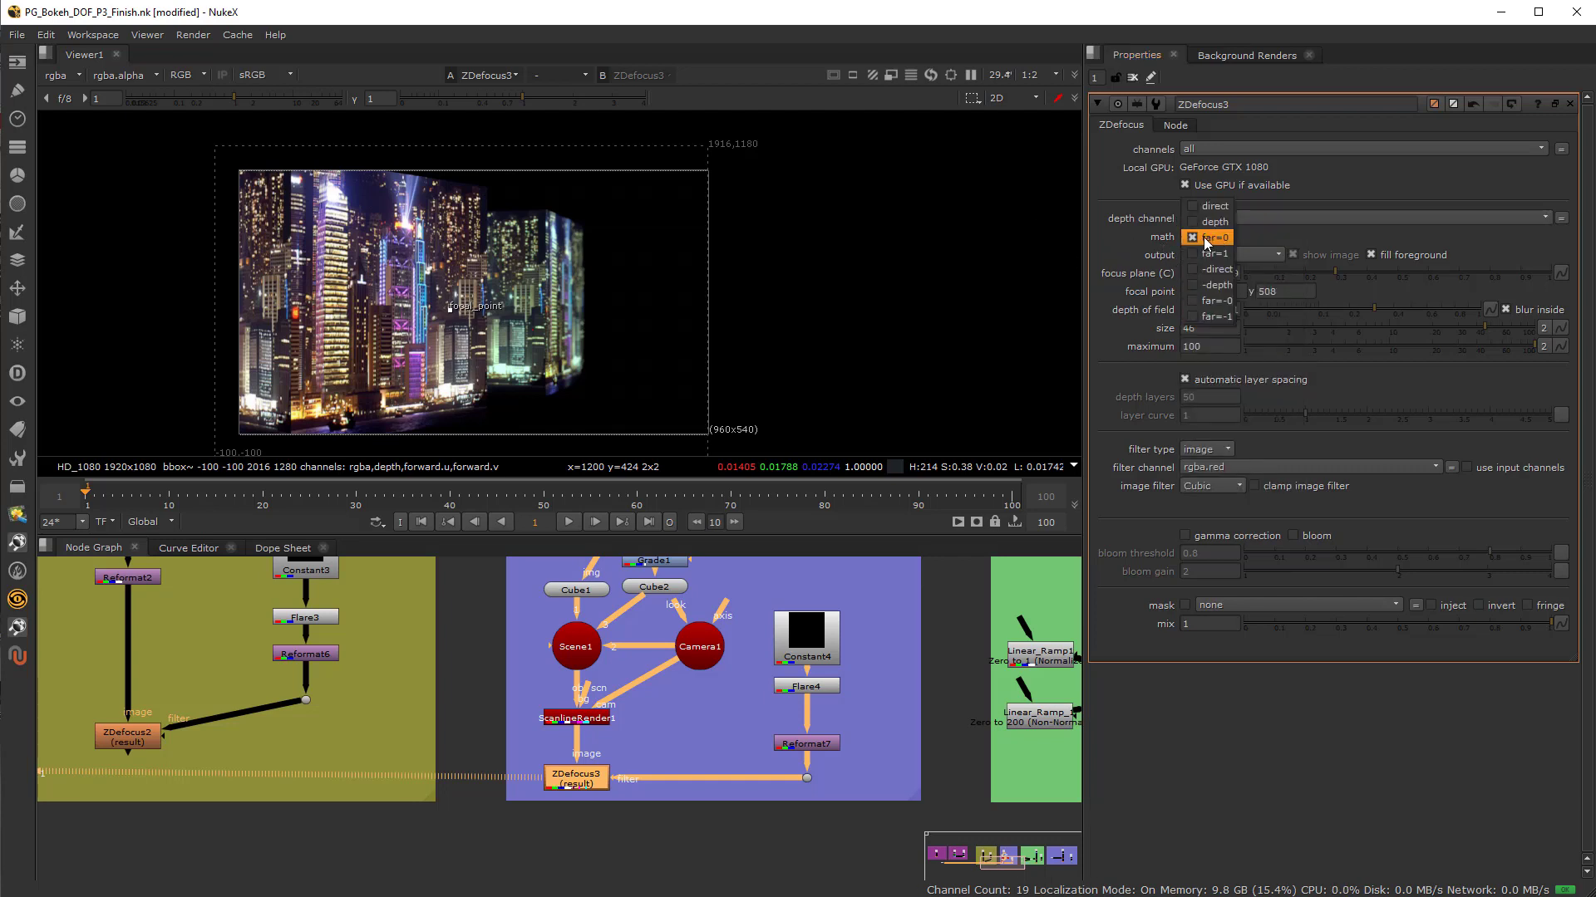
click(1207, 240)
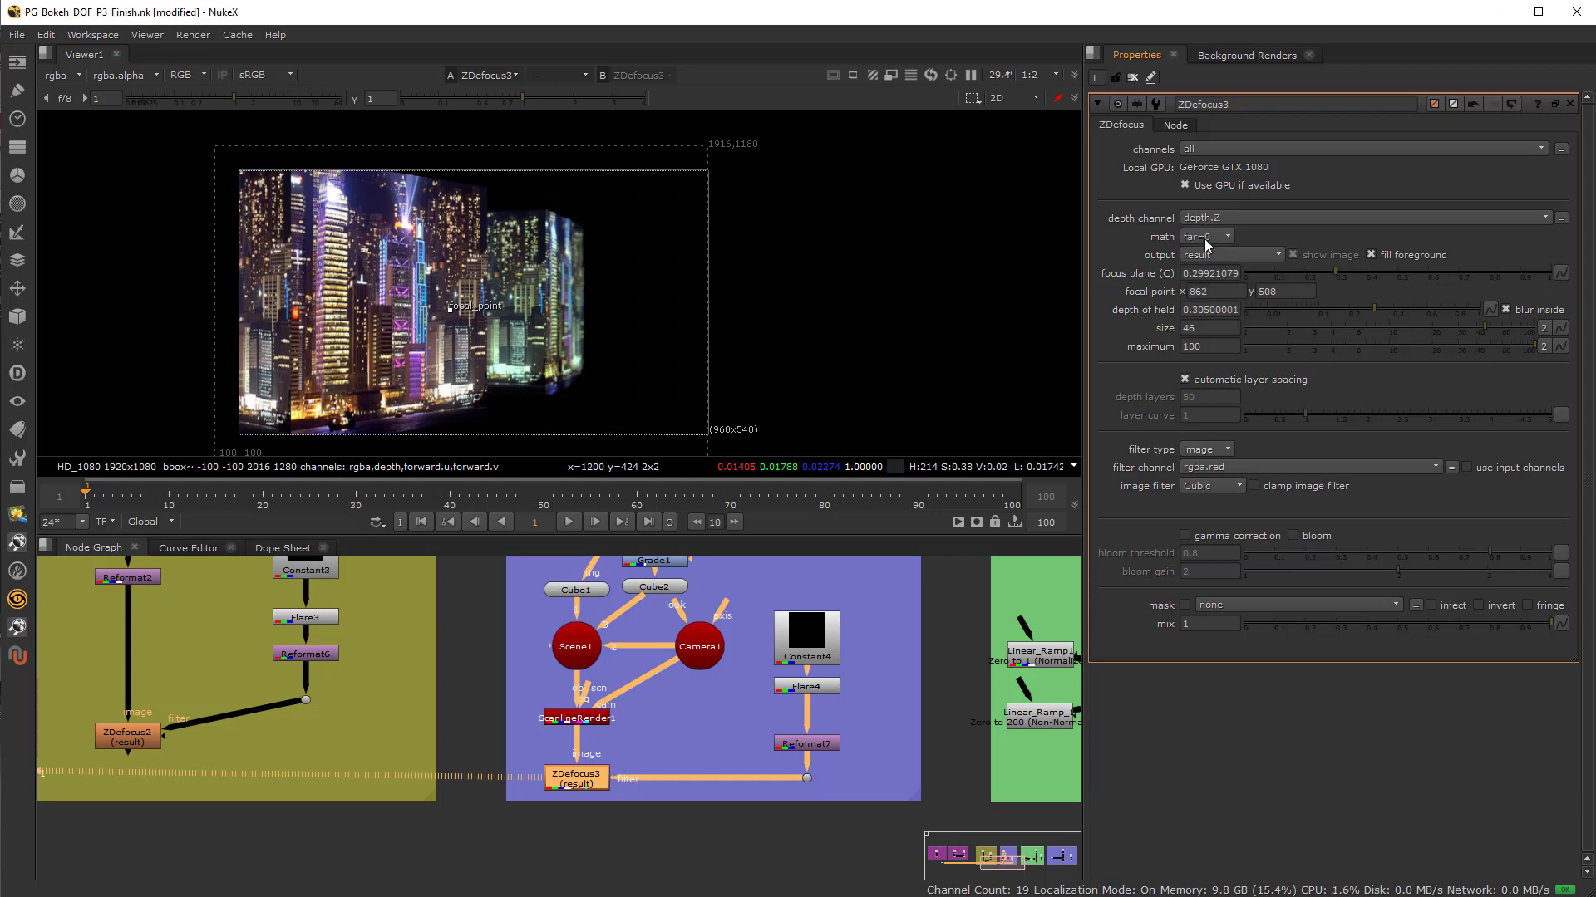
mouse_move(1207, 243)
mouse_move(1199, 247)
click(1209, 256)
click(504, 363)
Move the focal point onto the front cube's buildings, at about x 372, y 488
scroll(510, 322, up, 3)
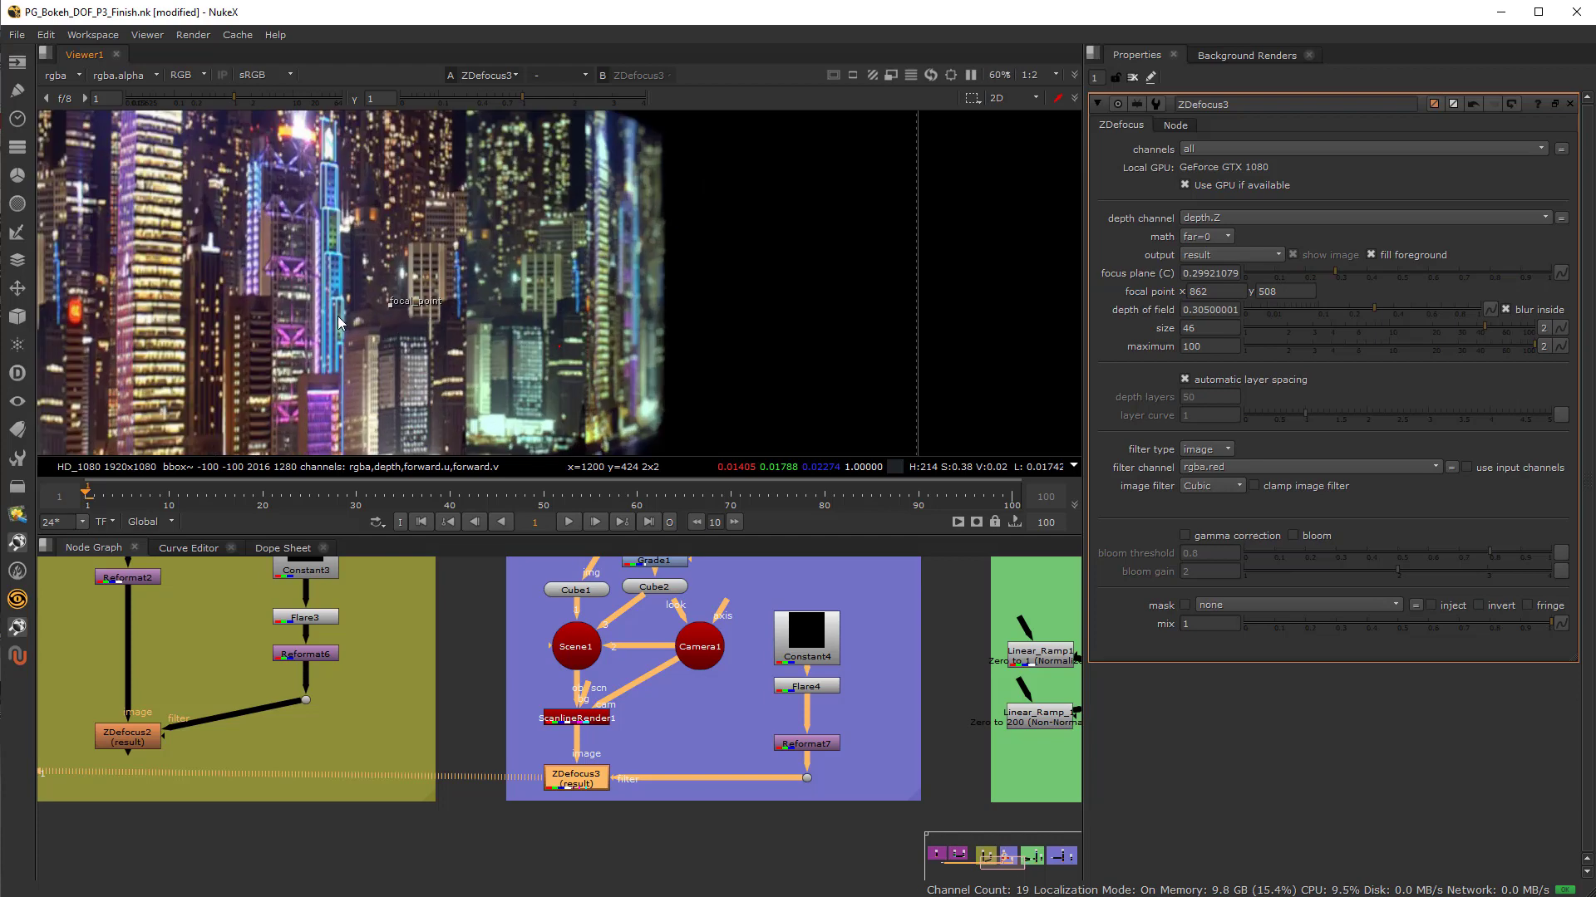
drag(392, 306, 146, 314)
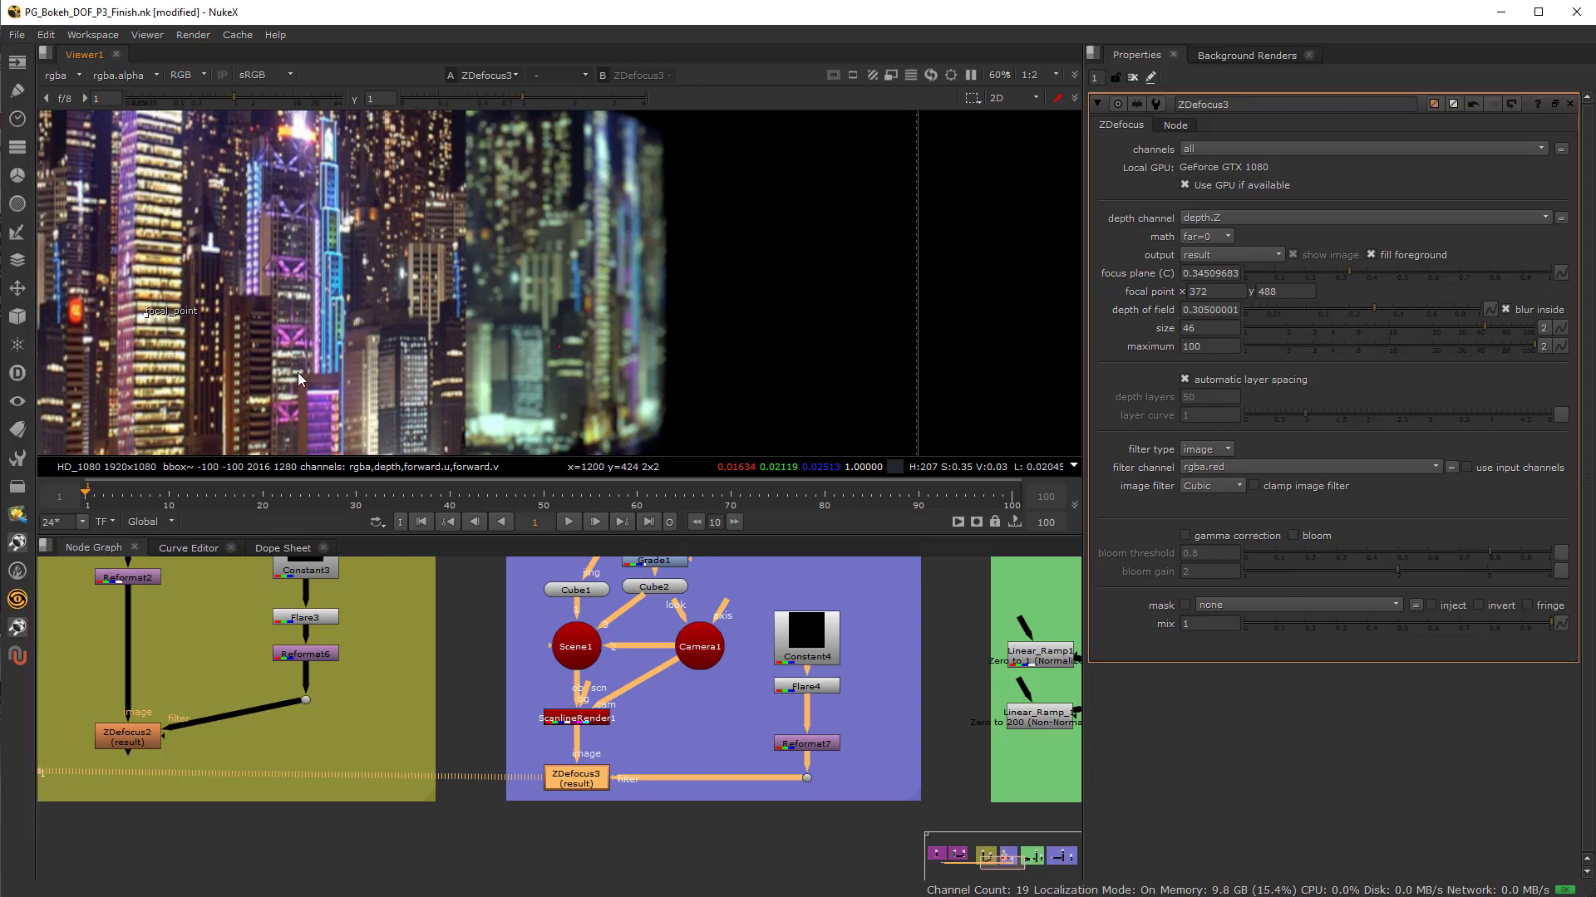
scroll(270, 337, down, 2)
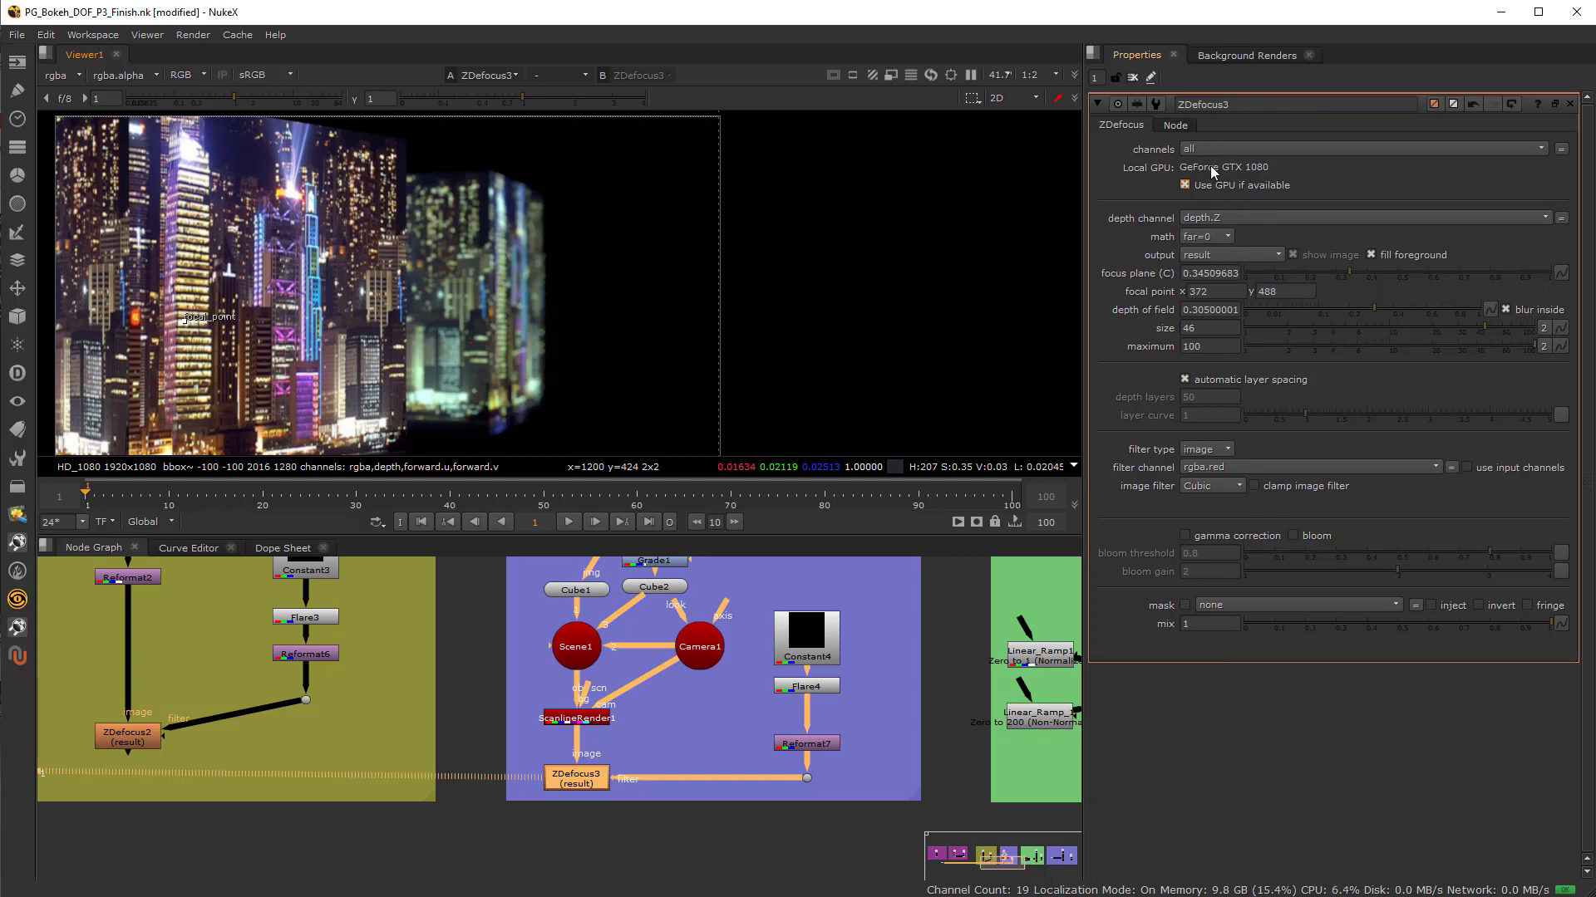
Move the focal point onto the rear cube at about x 1200, y 448, and check the depth math choices
mouse_move(1221, 241)
scroll(585, 690, down, 5)
scroll(538, 771, up, 1)
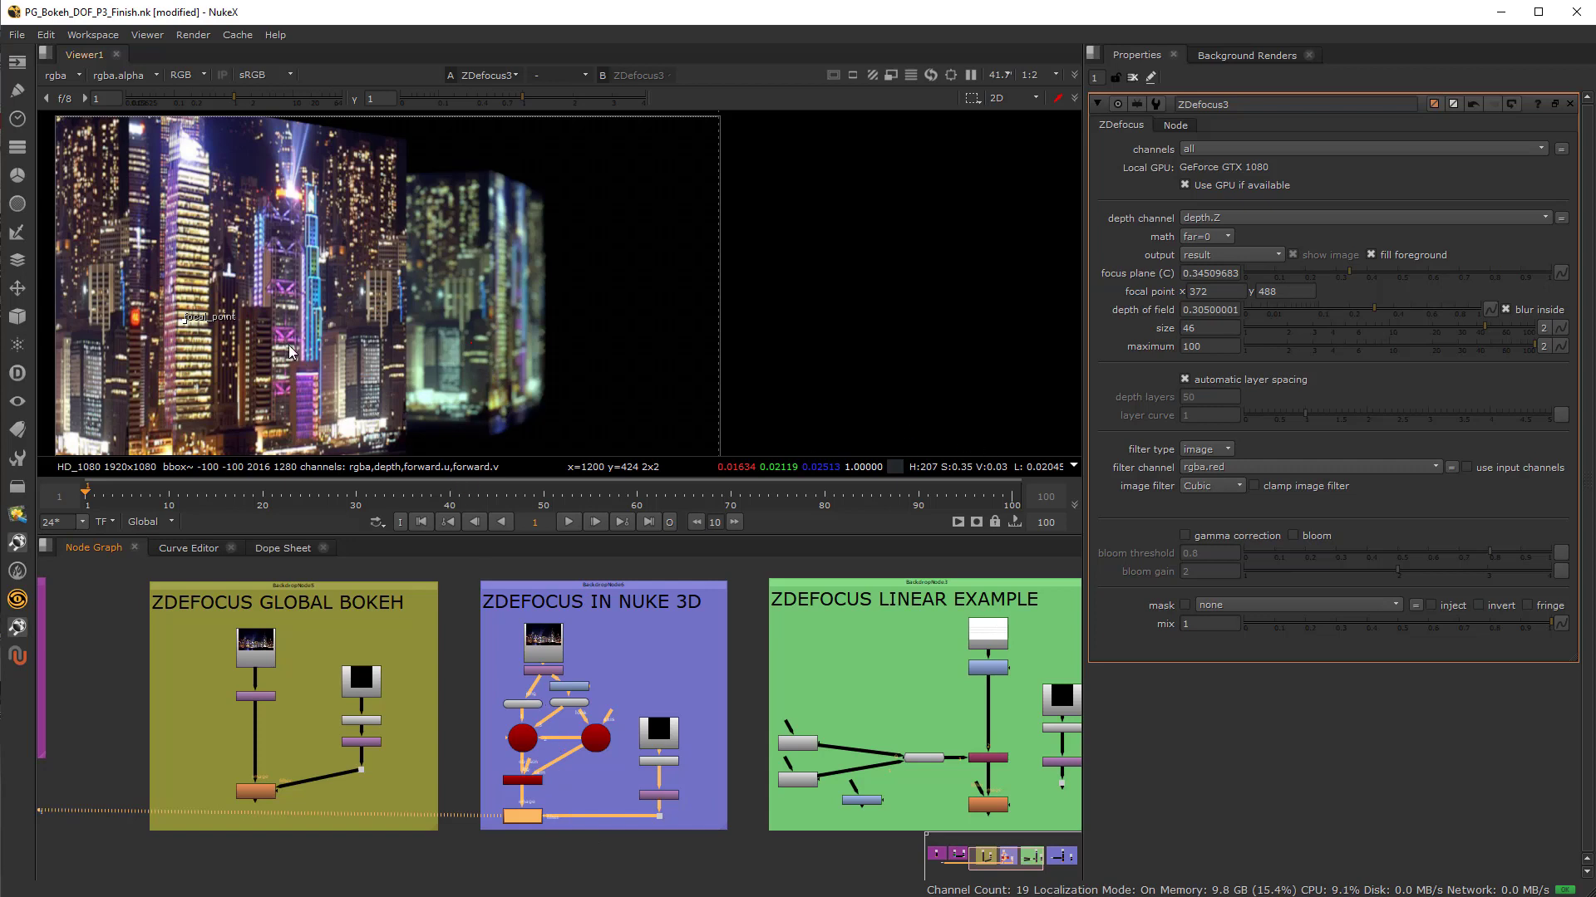
drag(189, 329, 478, 333)
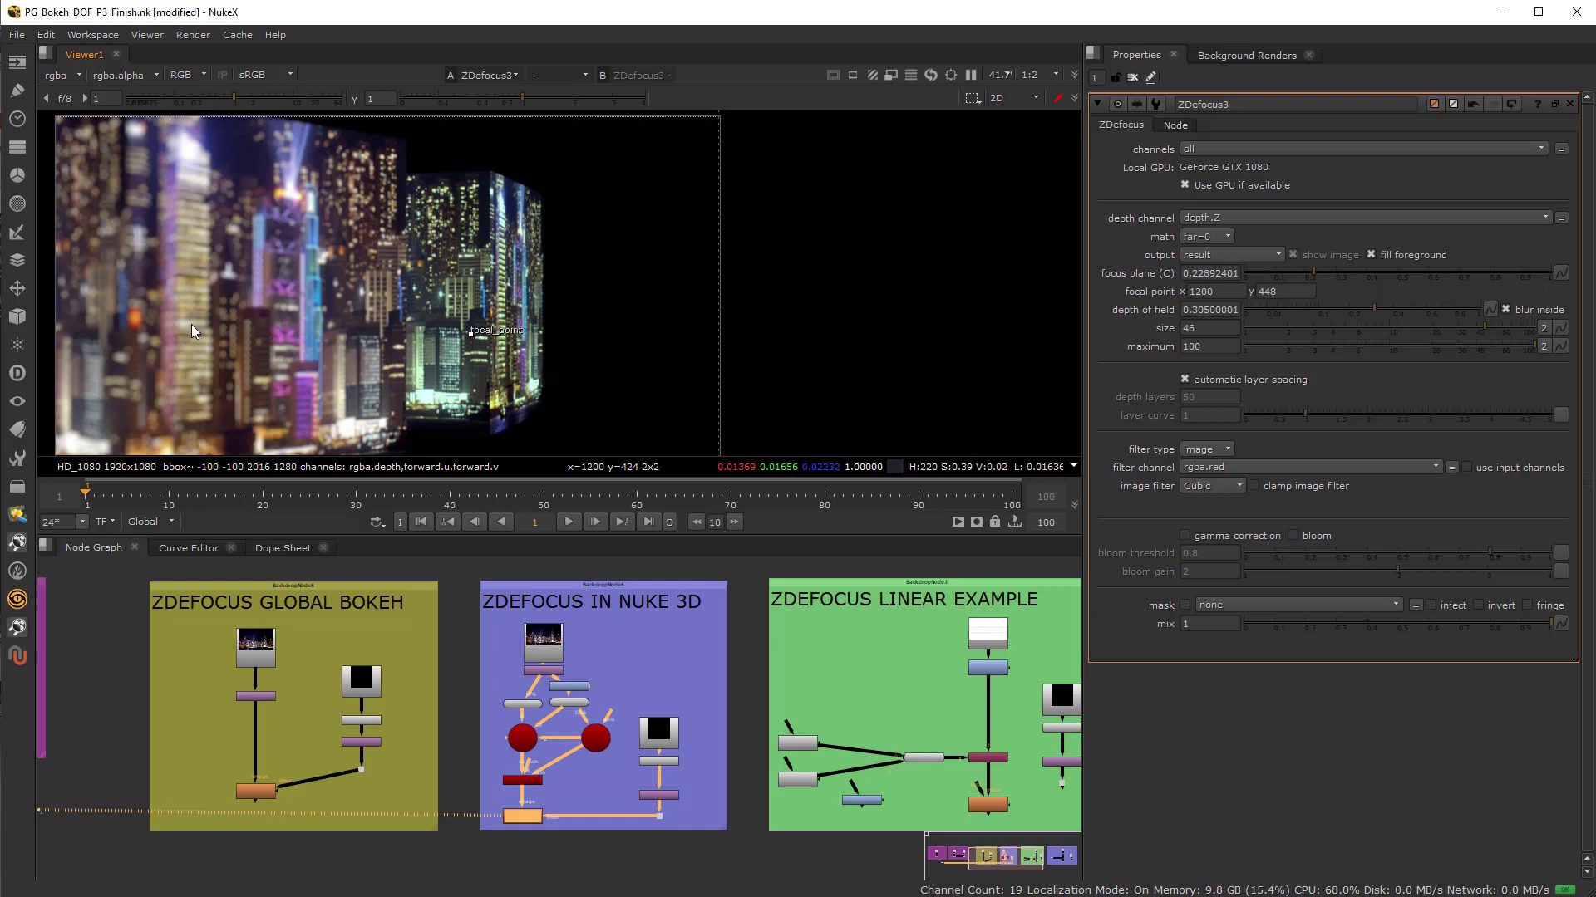
click(1217, 237)
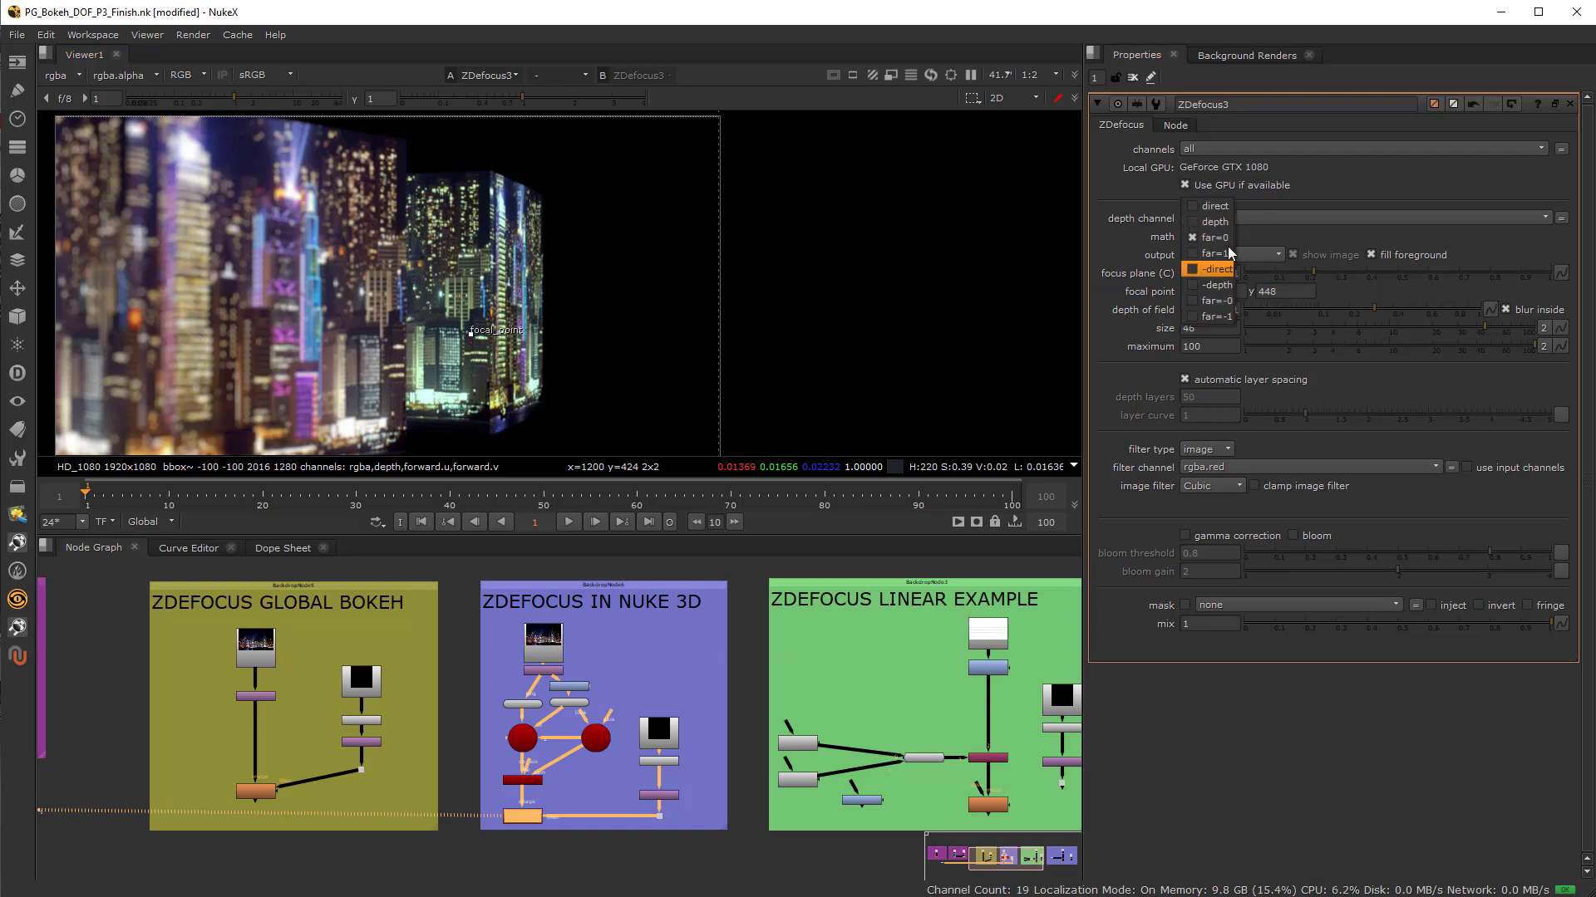
click(1104, 253)
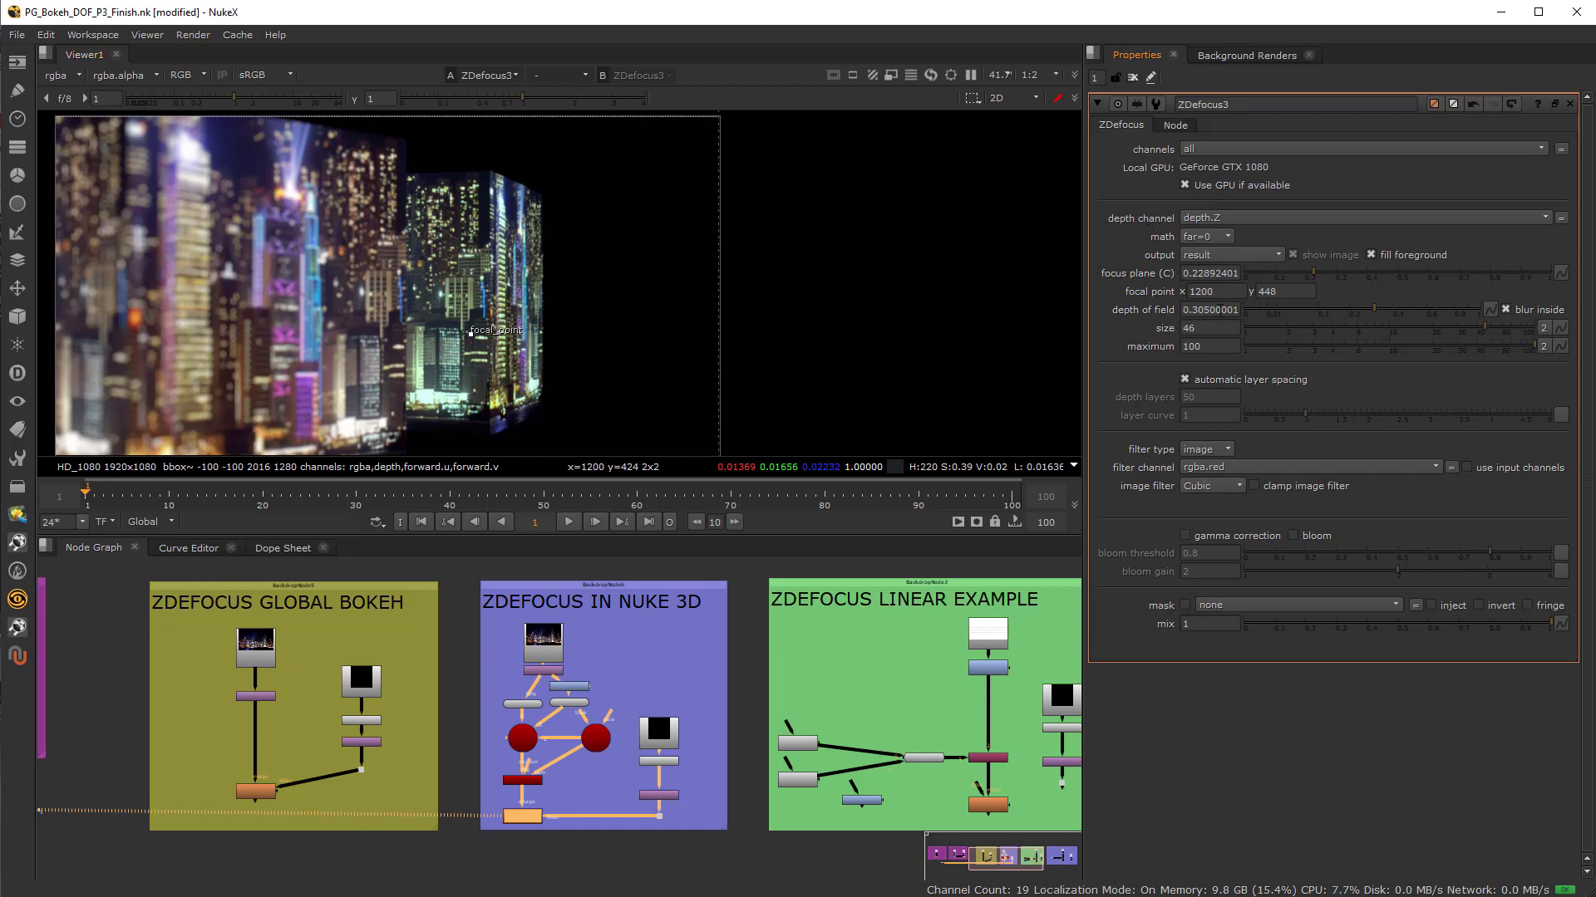
Set the ZDefocus3 output to focal plane setup and move the focal point onto the front cube, at about x 794, y 448
click(1226, 257)
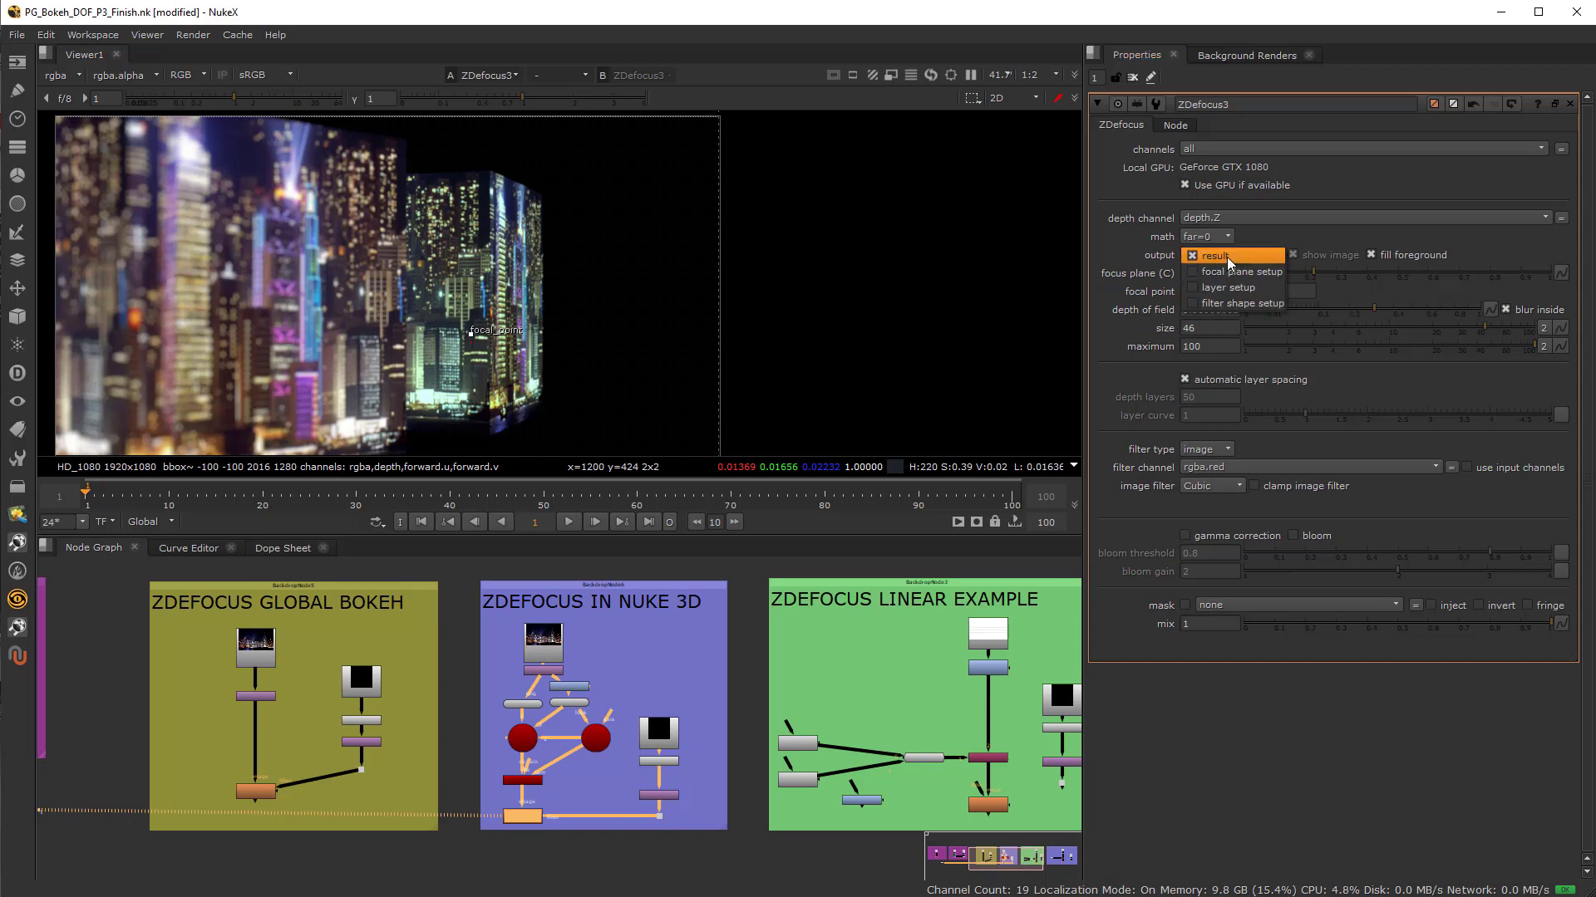
click(1235, 269)
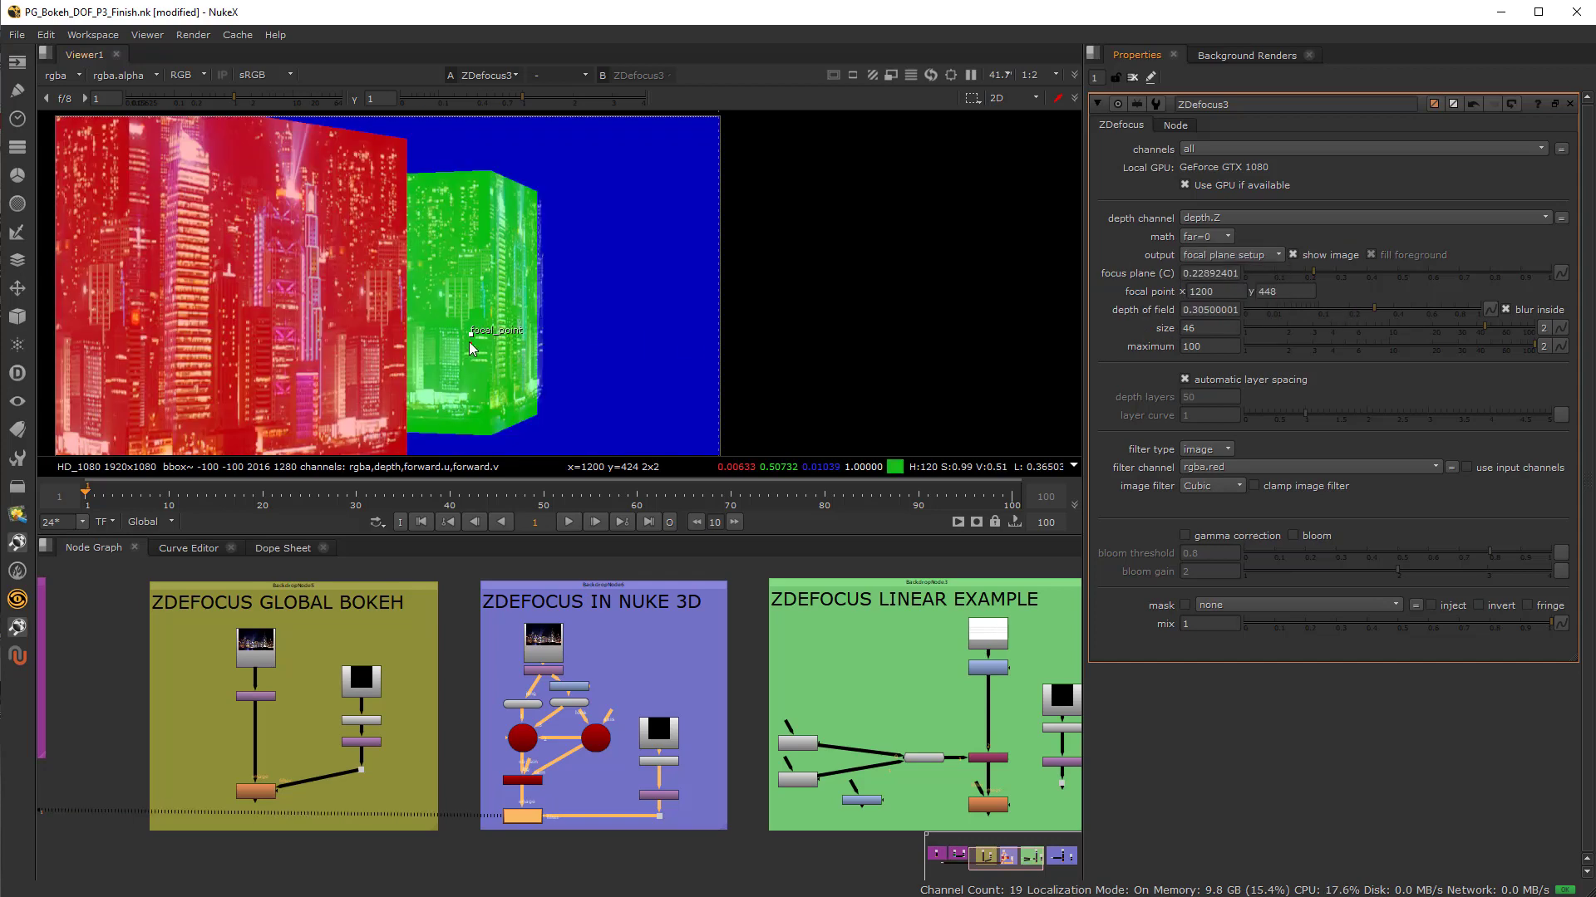
drag(470, 334, 331, 334)
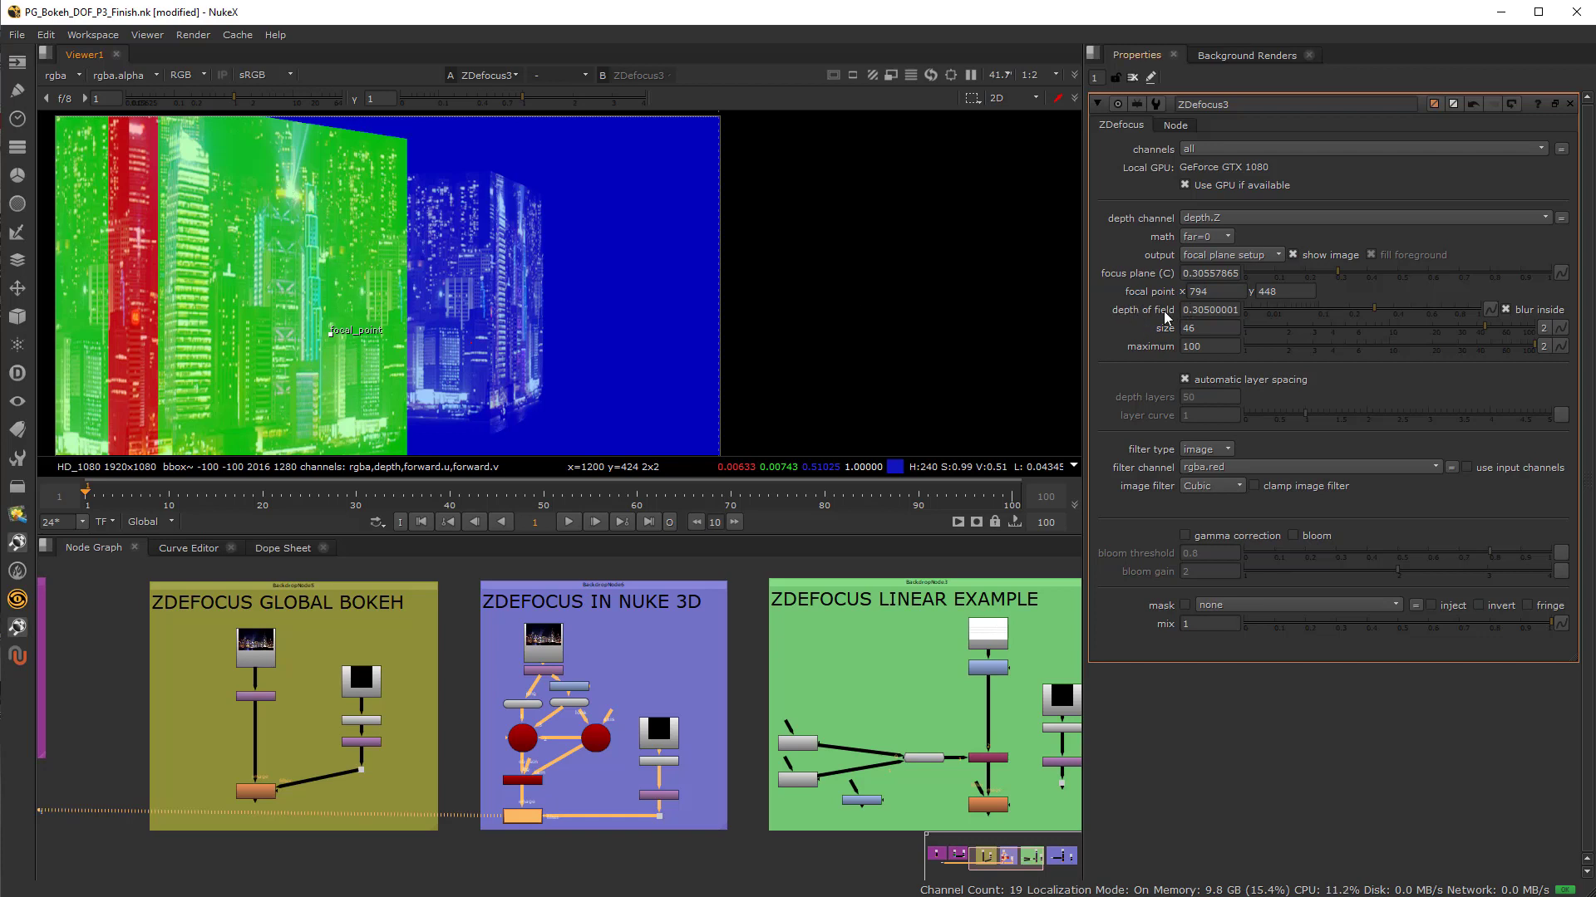
Set the depth of field to 0.1 and the focus plane to 0.315
drag(1374, 309, 1319, 312)
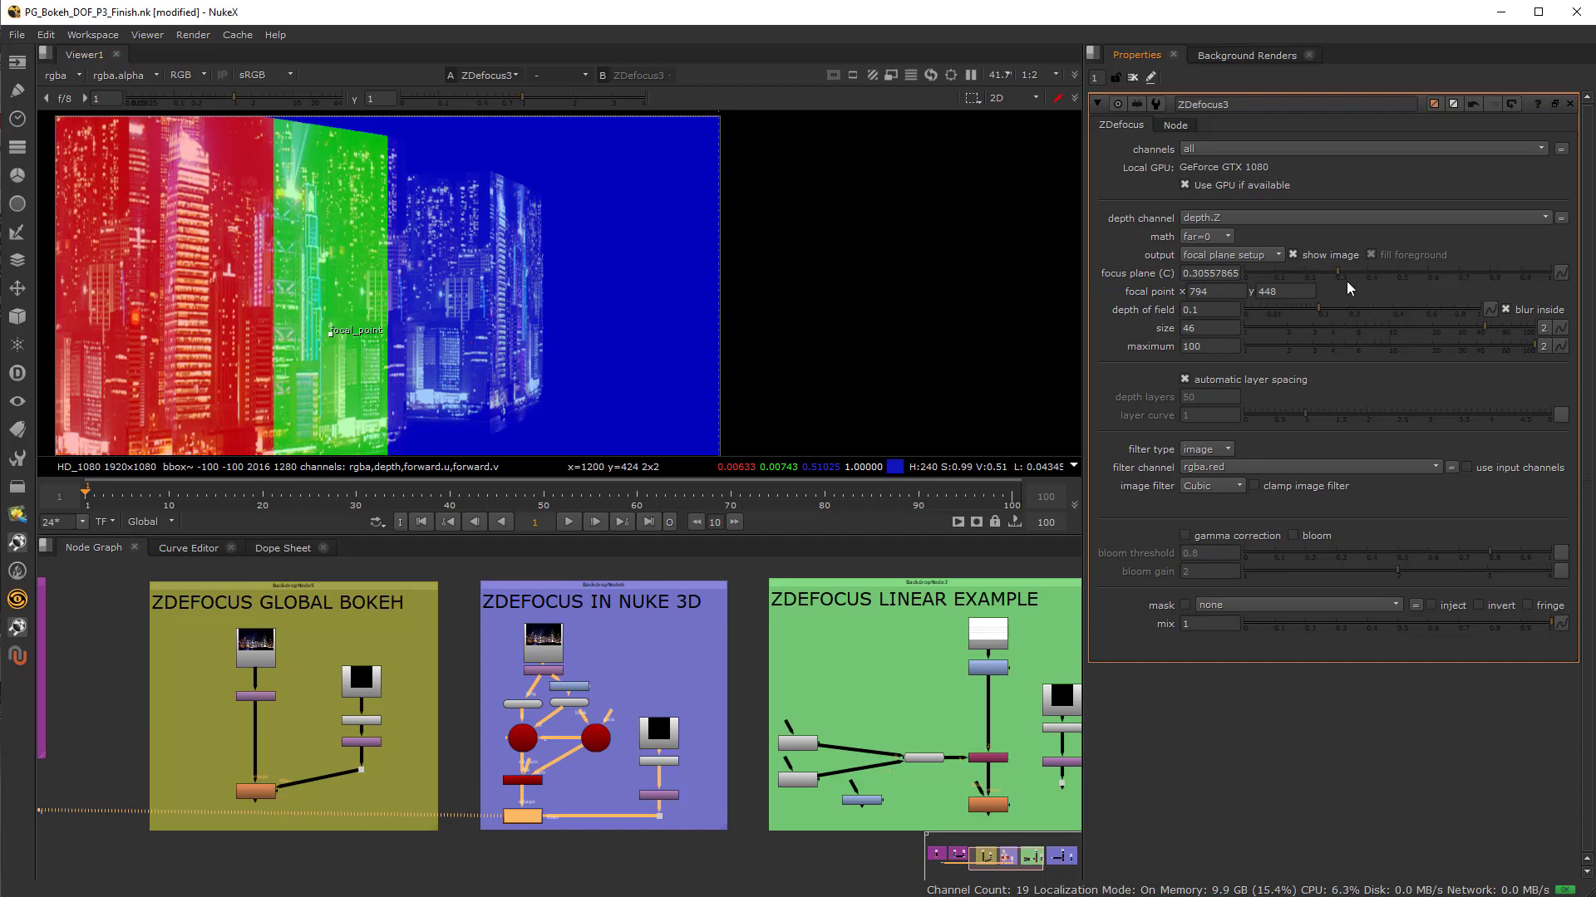
mouse_move(1335, 272)
mouse_down()
mouse_move(1309, 271)
mouse_move(1339, 273)
mouse_up()
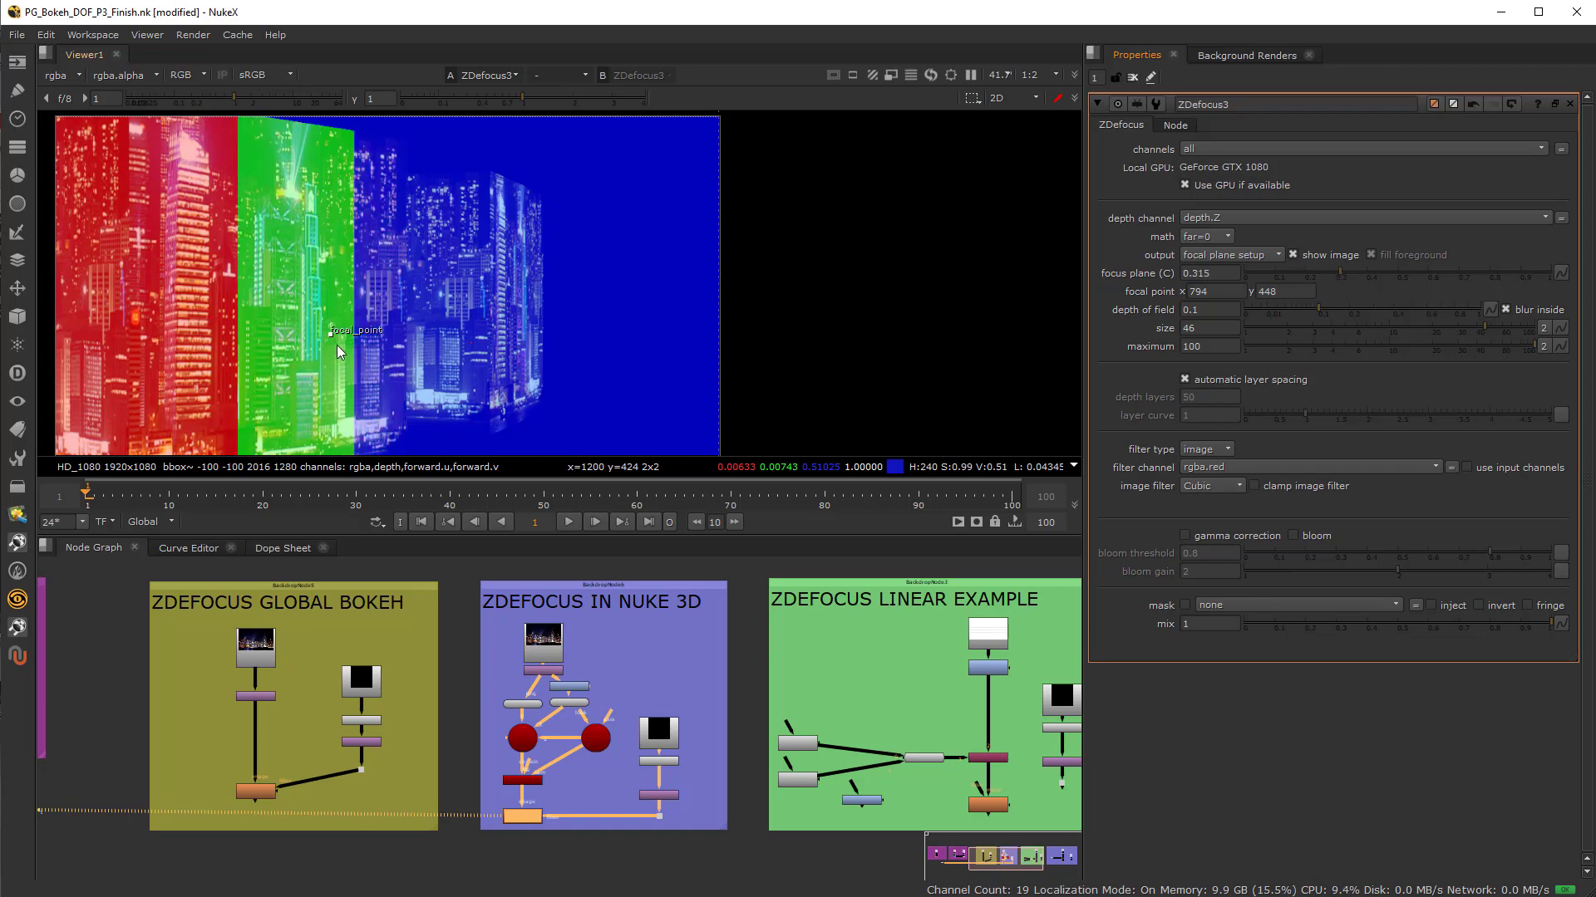
Nudge the focal point to about x 782, y 502, and set the focus plane to 0.305
mouse_move(331, 336)
mouse_down()
mouse_move(359, 334)
mouse_move(326, 329)
mouse_up()
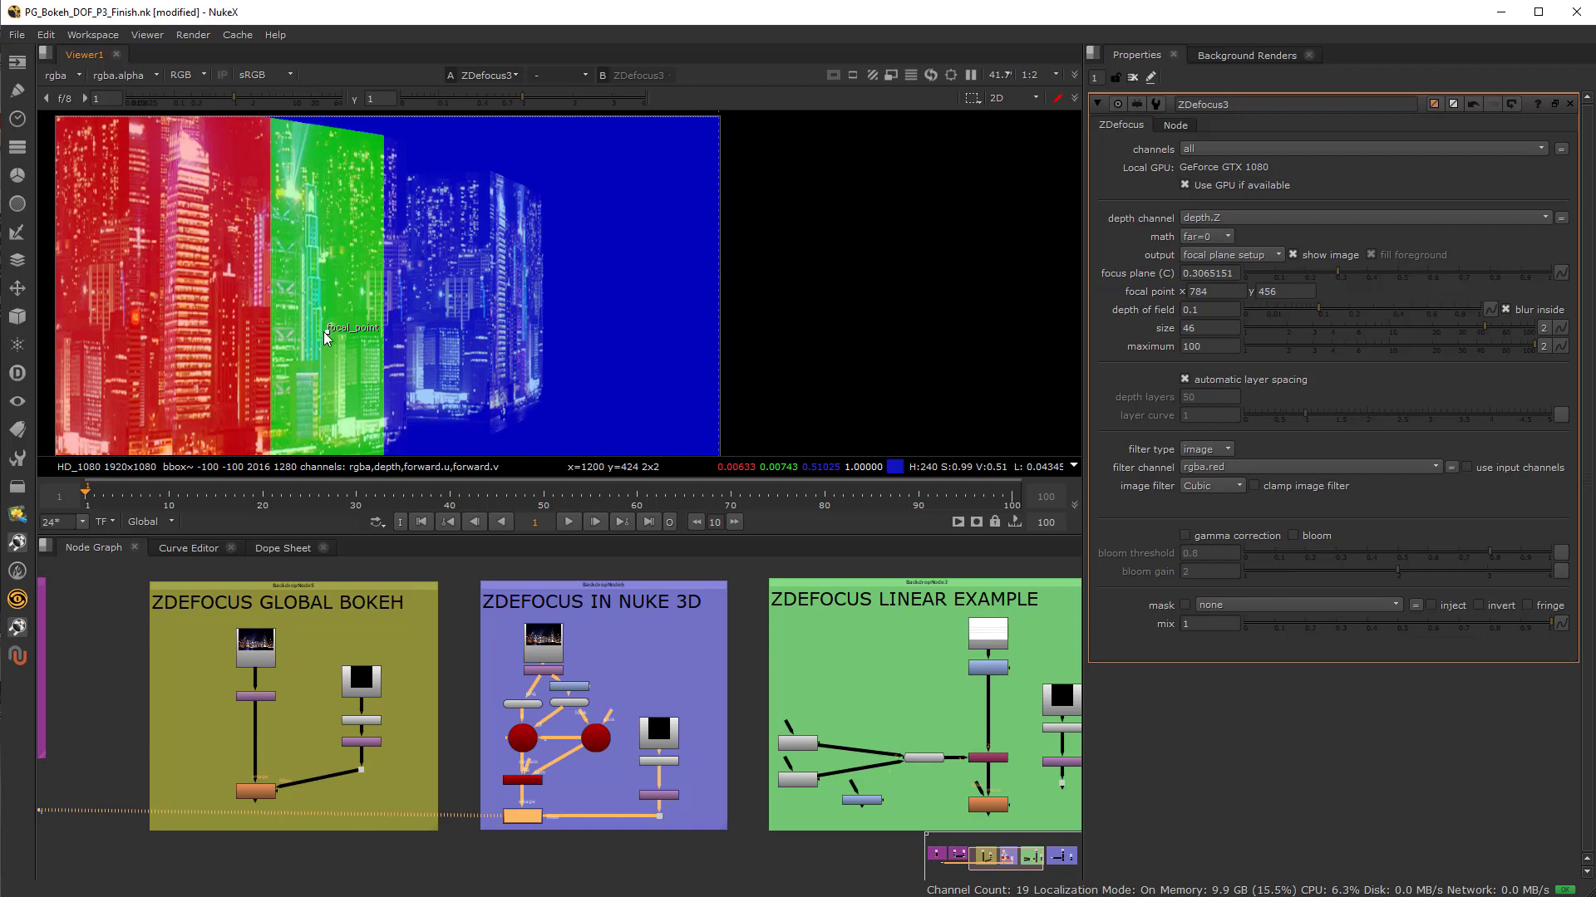
drag(328, 334, 325, 320)
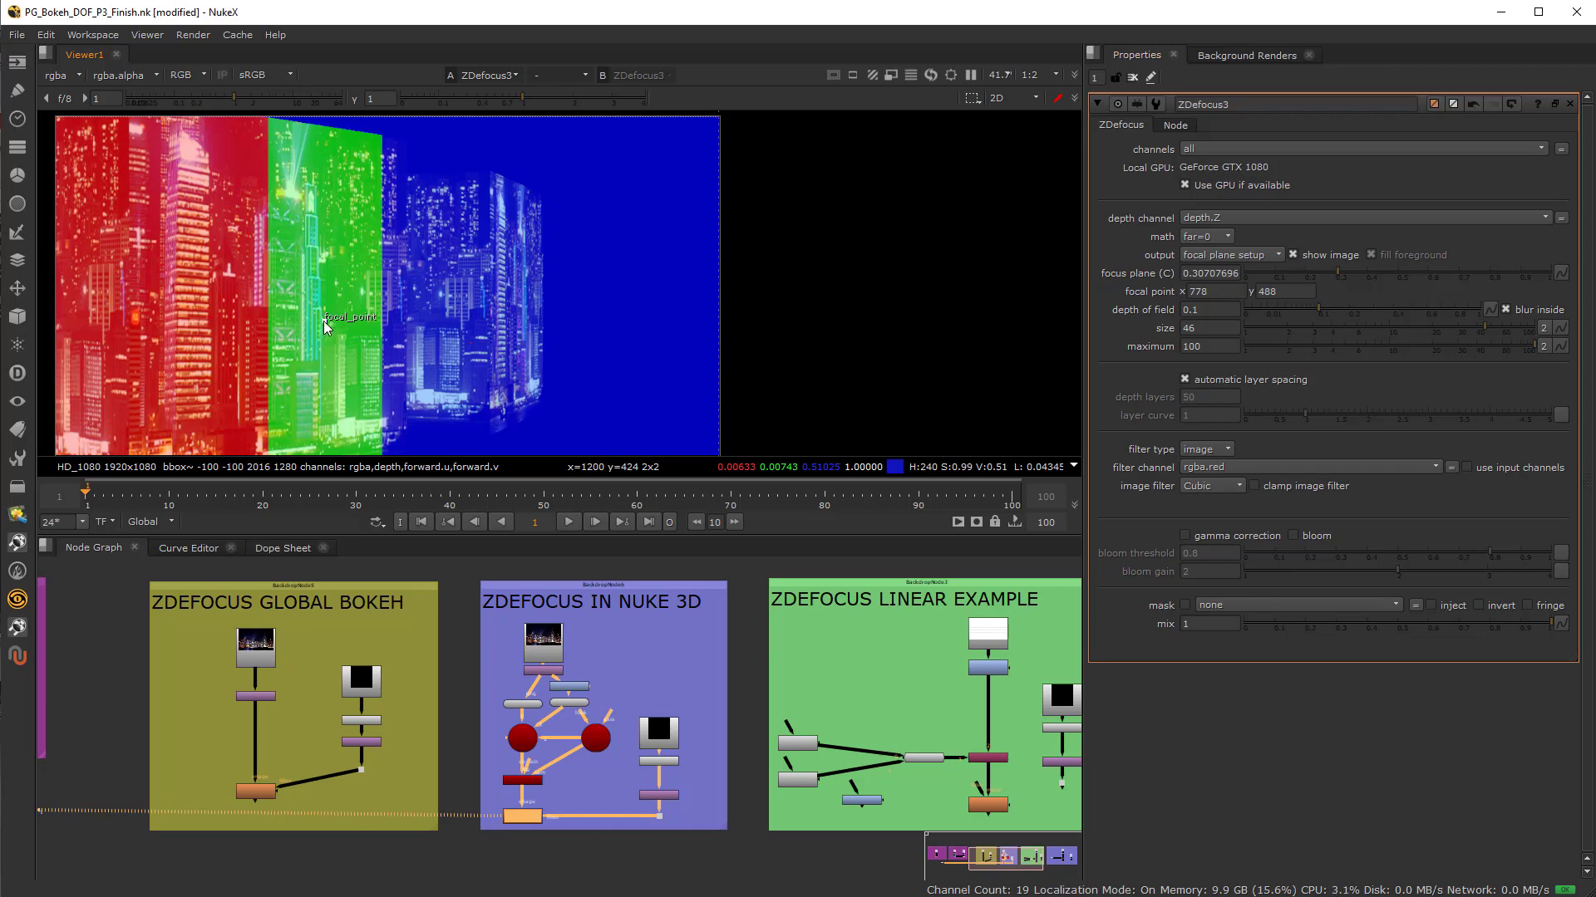
drag(324, 323, 325, 316)
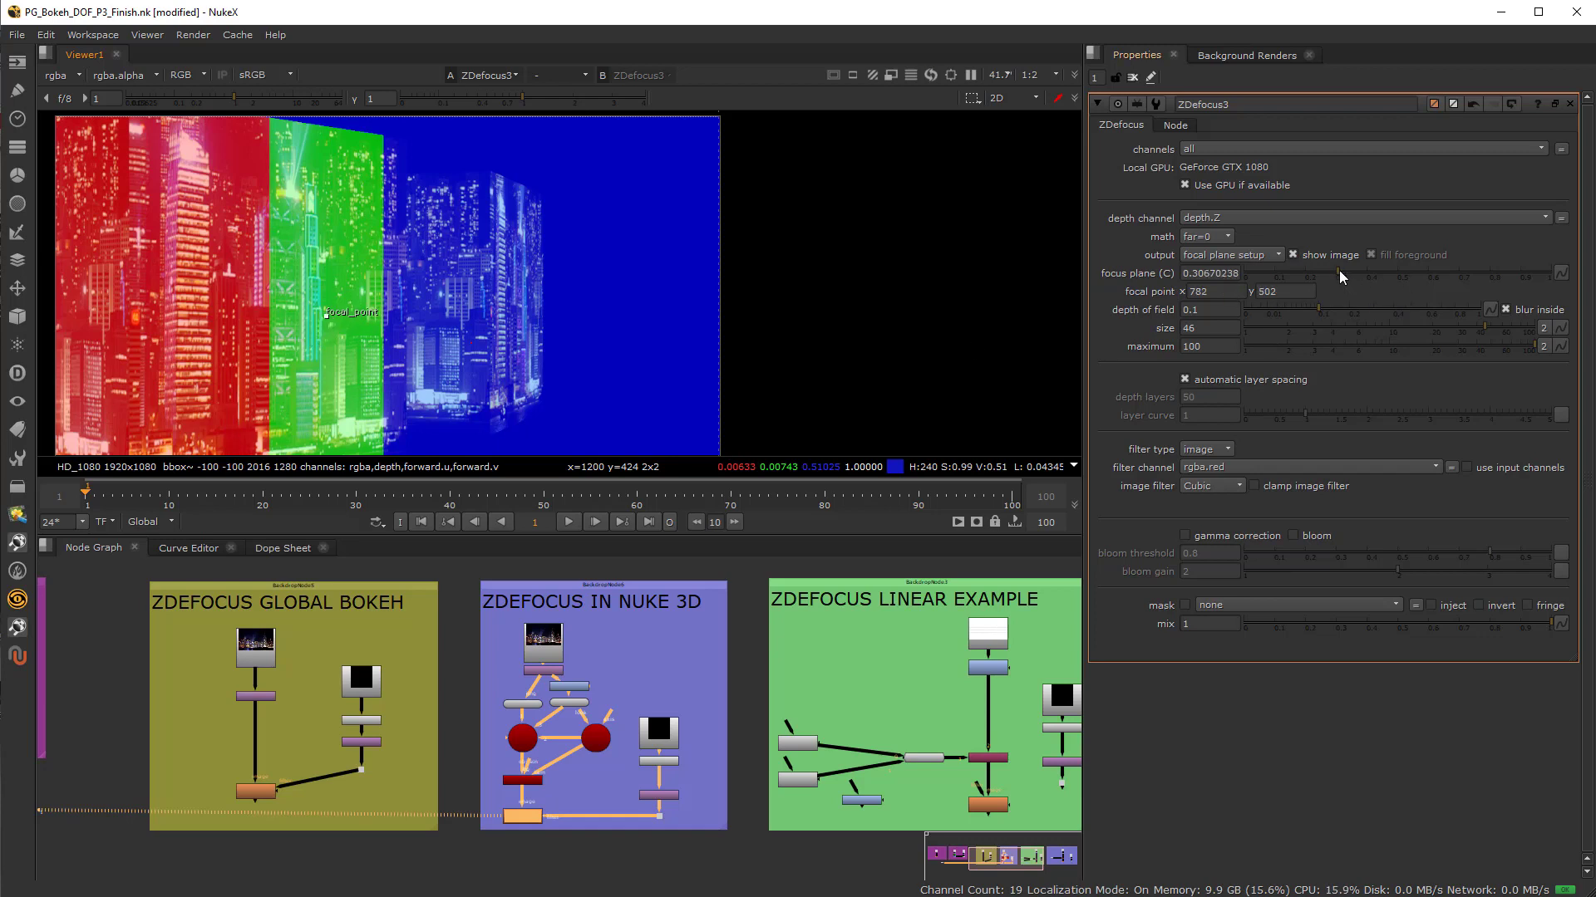
drag(1338, 269, 1338, 272)
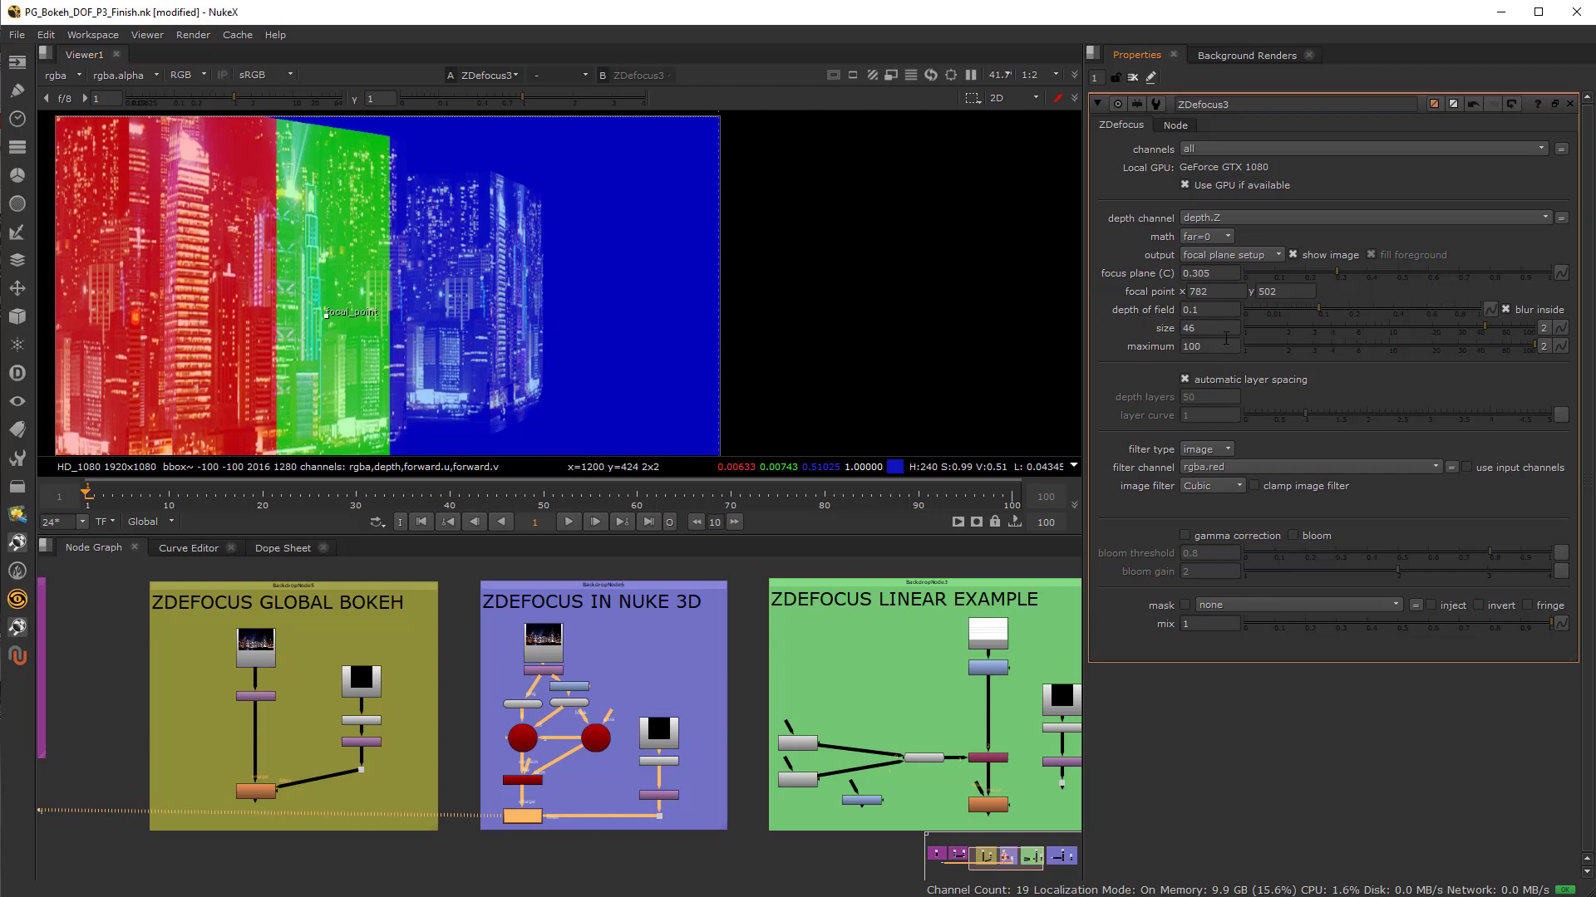
Set the defocus size to 41 and the ZDefocus3 output to layer setup
drag(1482, 333, 1467, 328)
click(1239, 258)
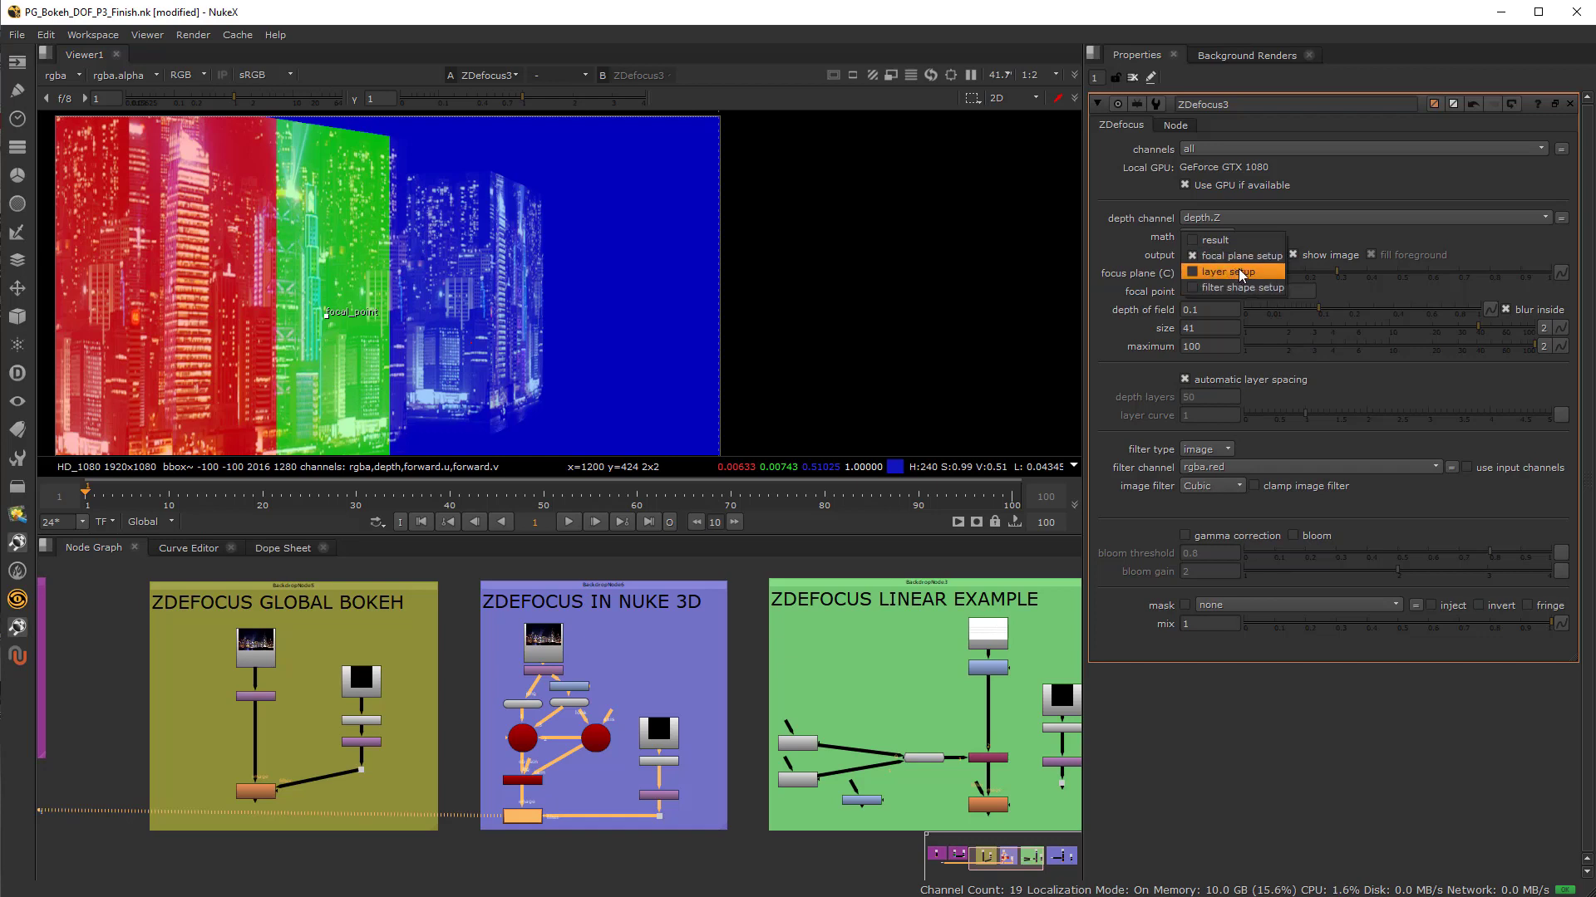
click(1243, 268)
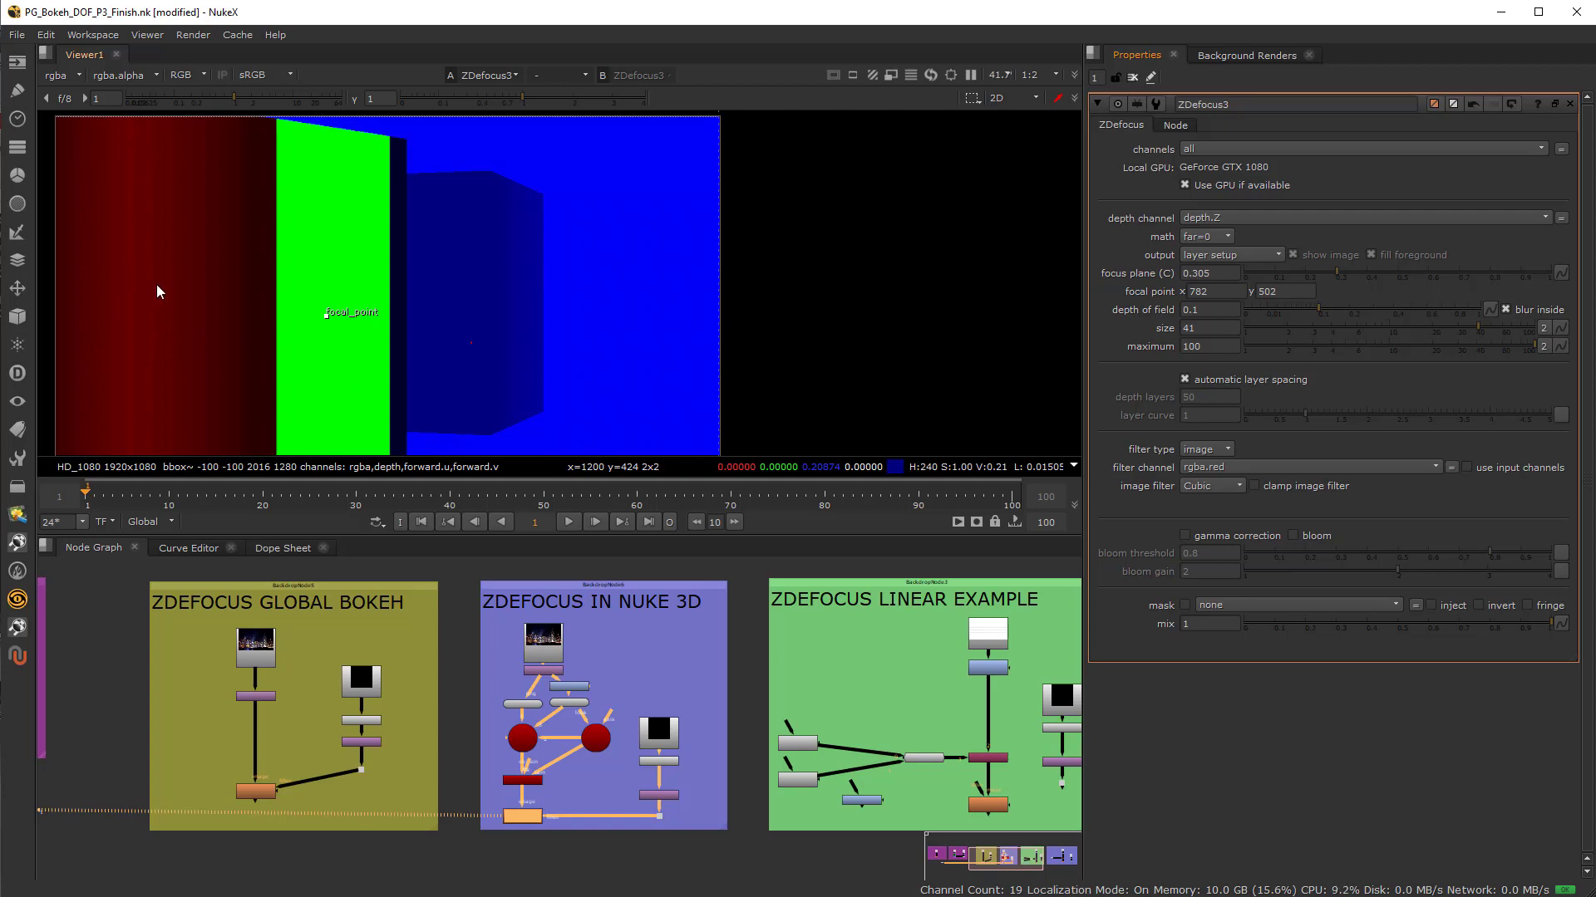
Inspect the depth layers in front of the focal plane and move the focal point to about x 886, y 484
scroll(162, 322, up, 4)
middle_drag(162, 322, 309, 285)
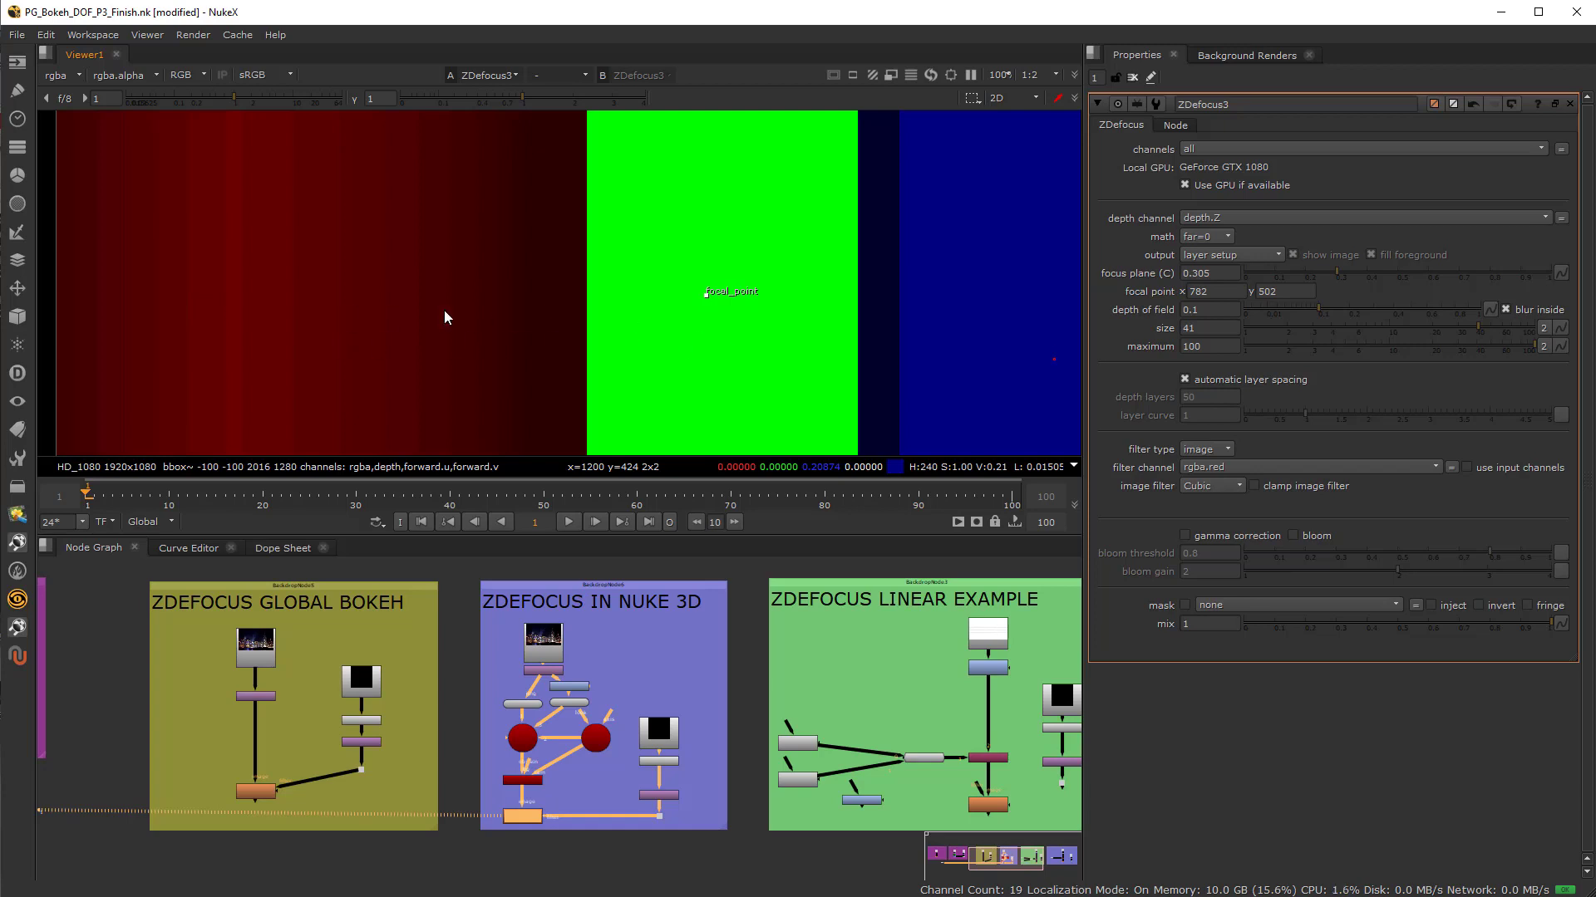
scroll(426, 319, down, 2)
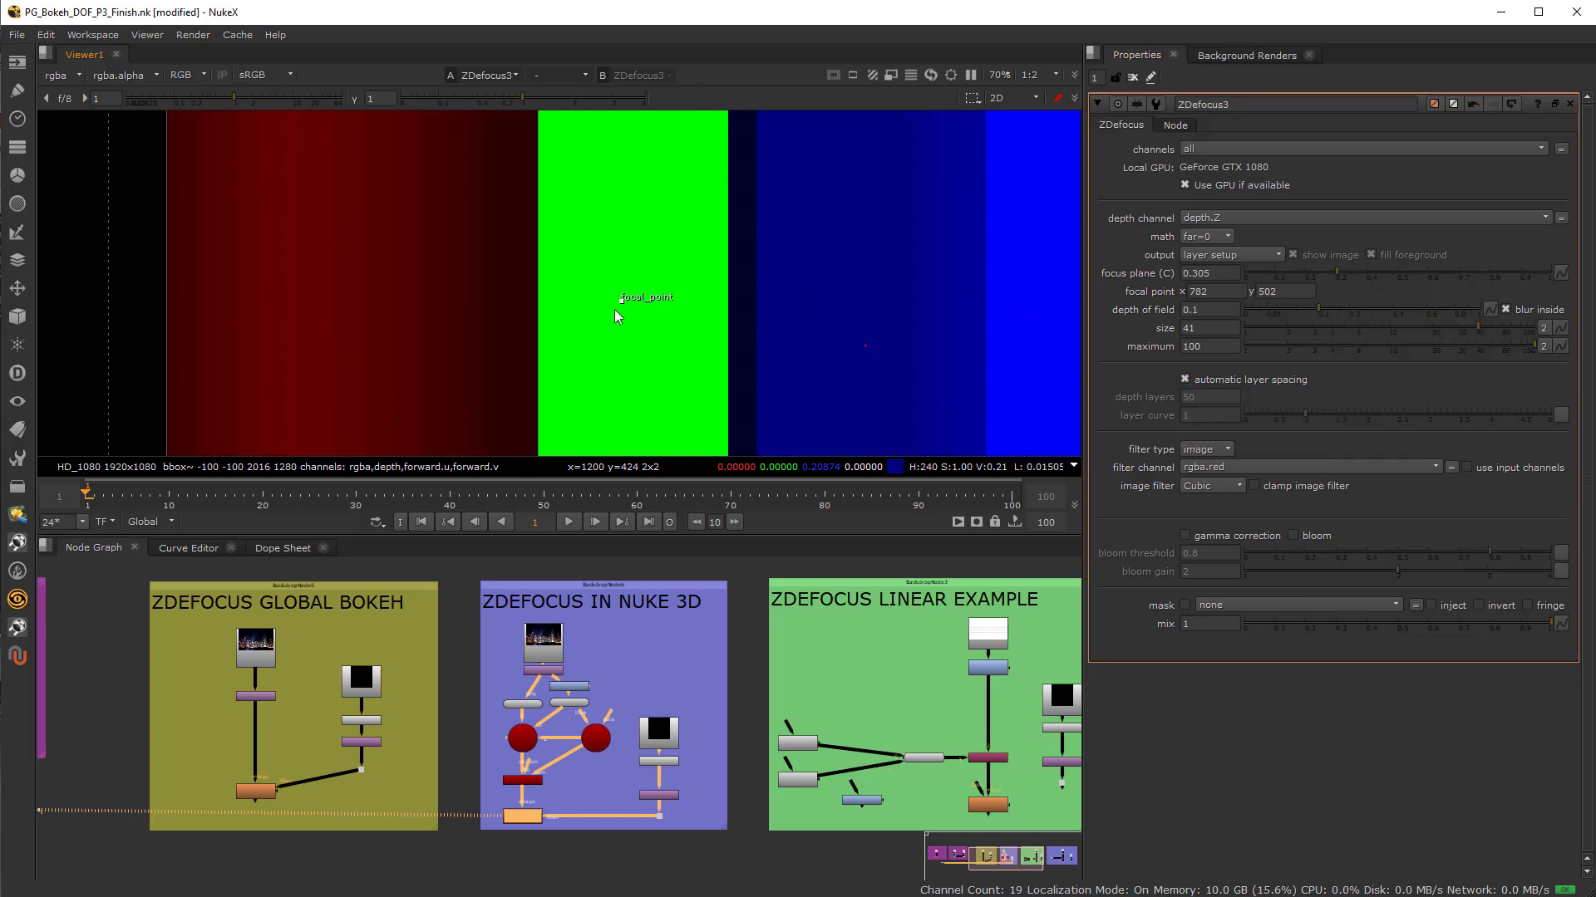
drag(624, 307, 660, 308)
scroll(616, 303, down, 3)
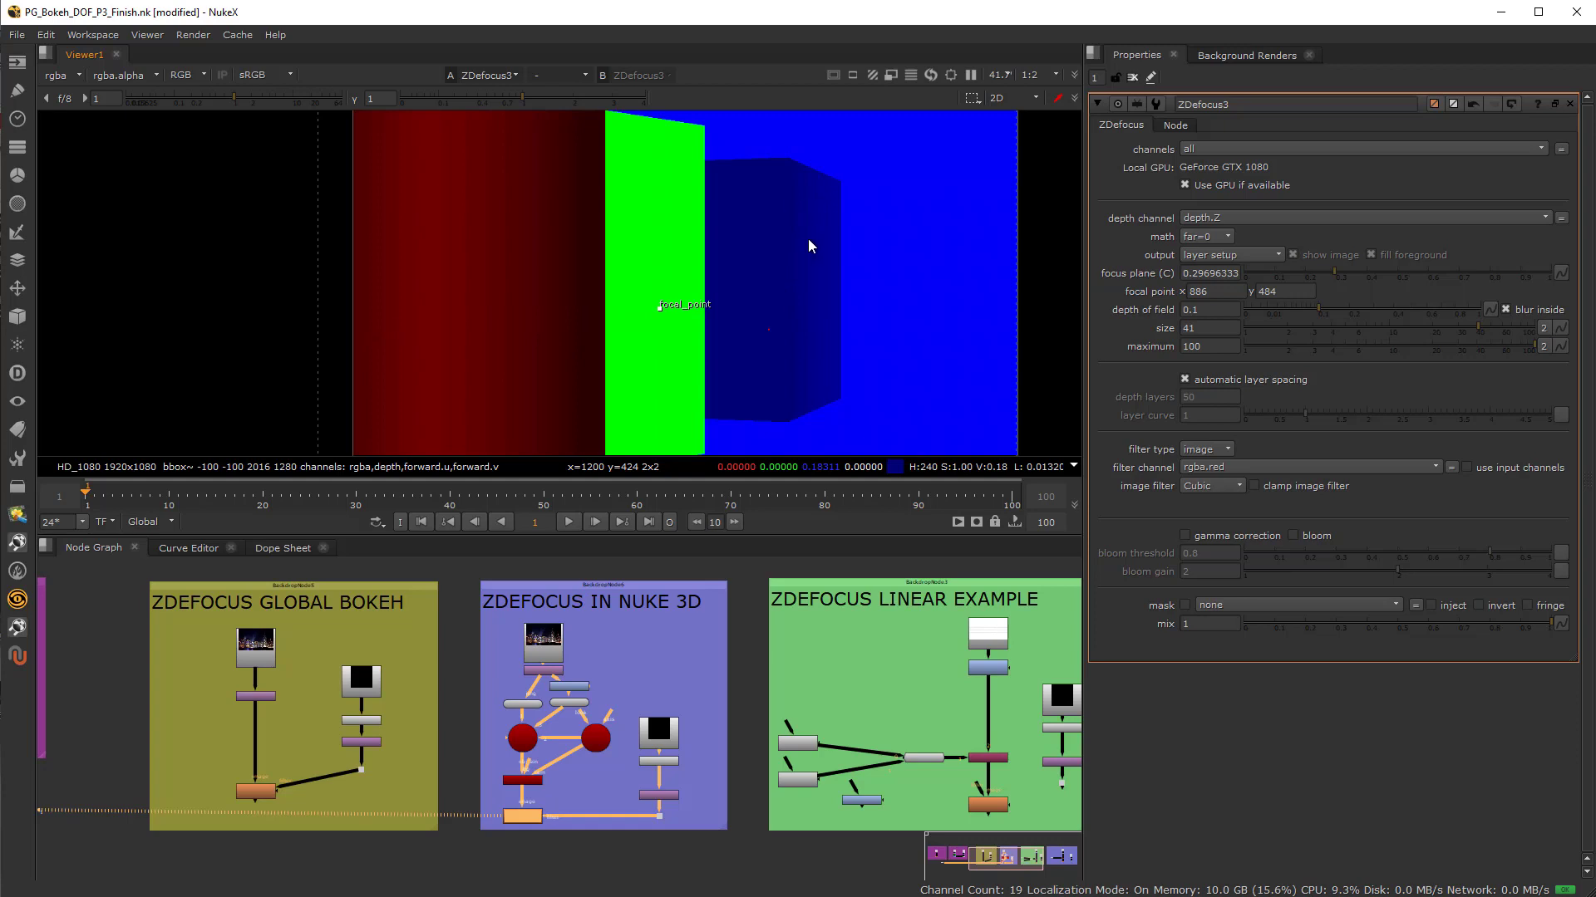
Turn off automatic layer spacing on ZDefocus3 and set the depth layers to 23
scroll(809, 239, up, 5)
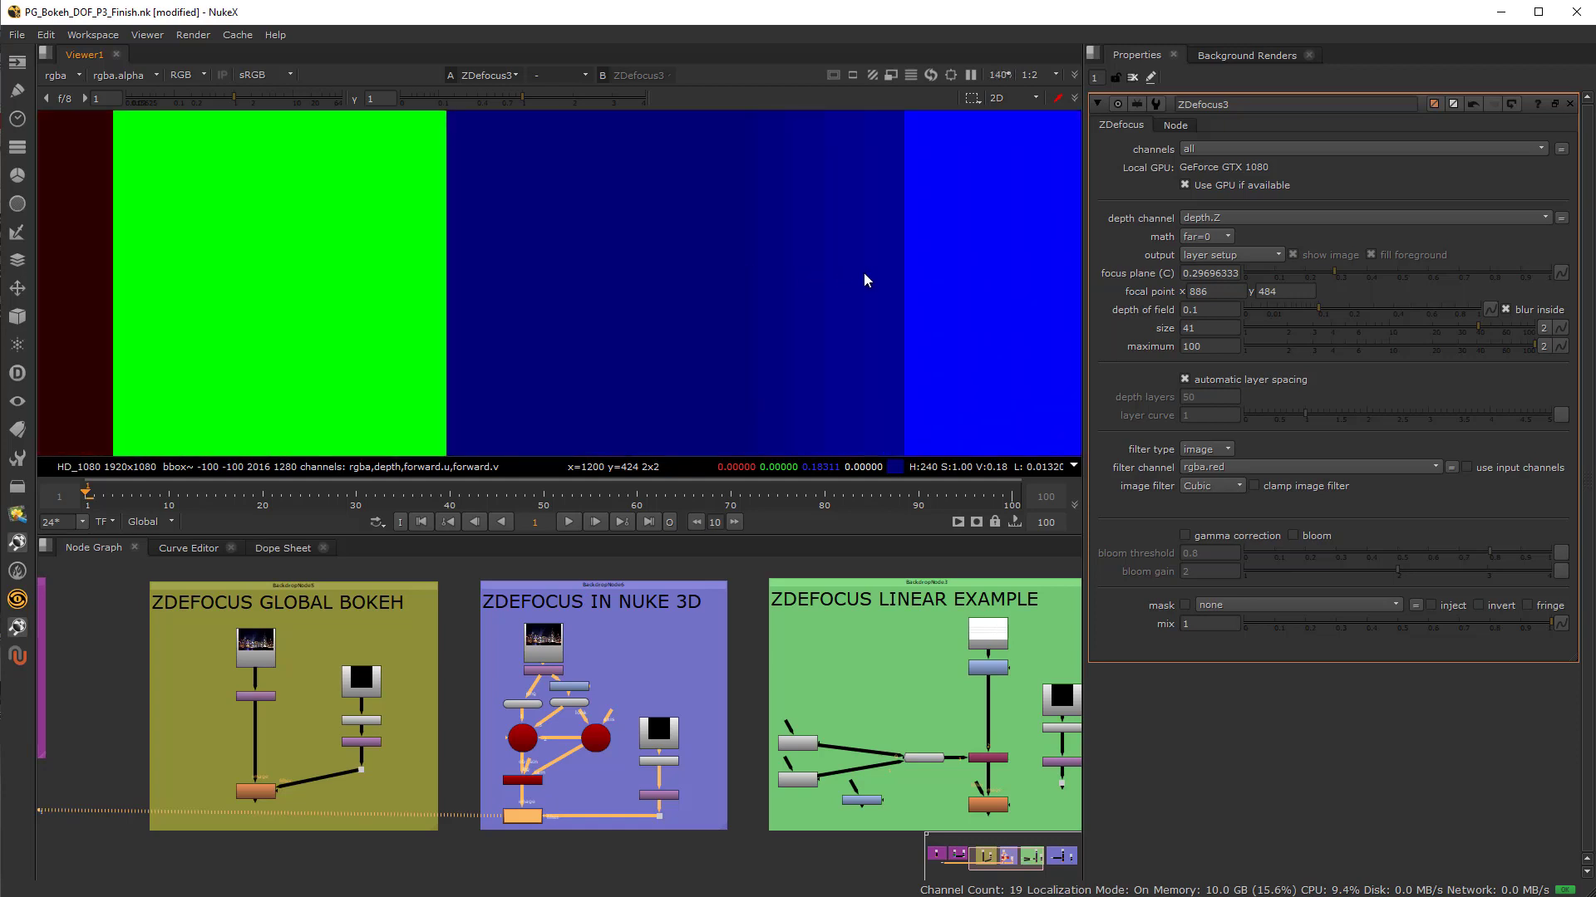
scroll(793, 290, down, 4)
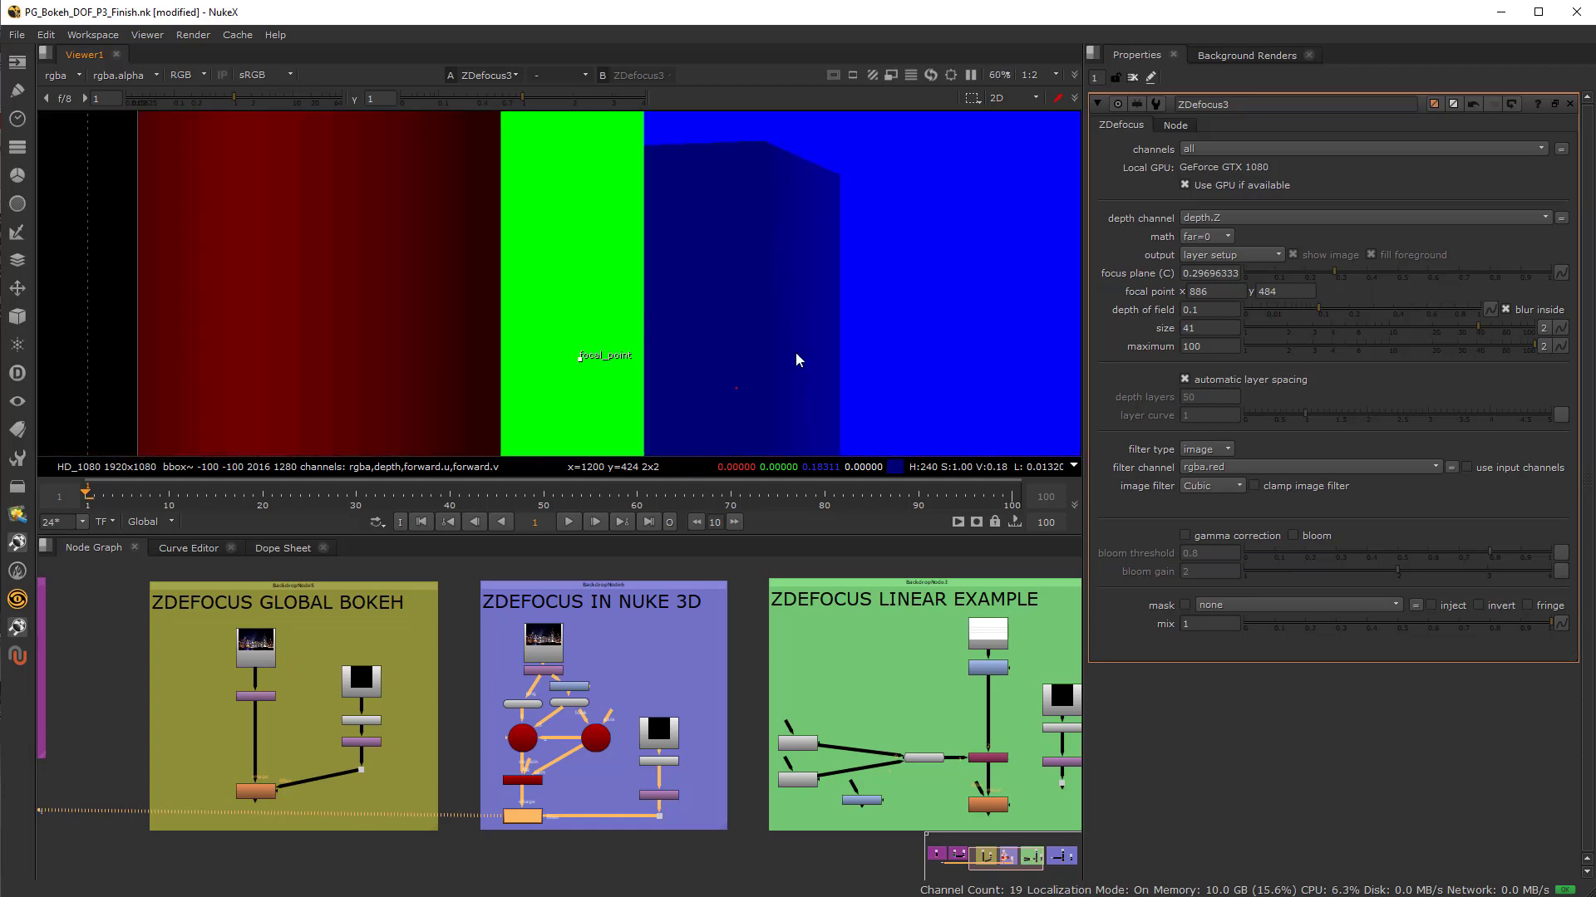
scroll(795, 360, down, 2)
scroll(777, 320, up, 1)
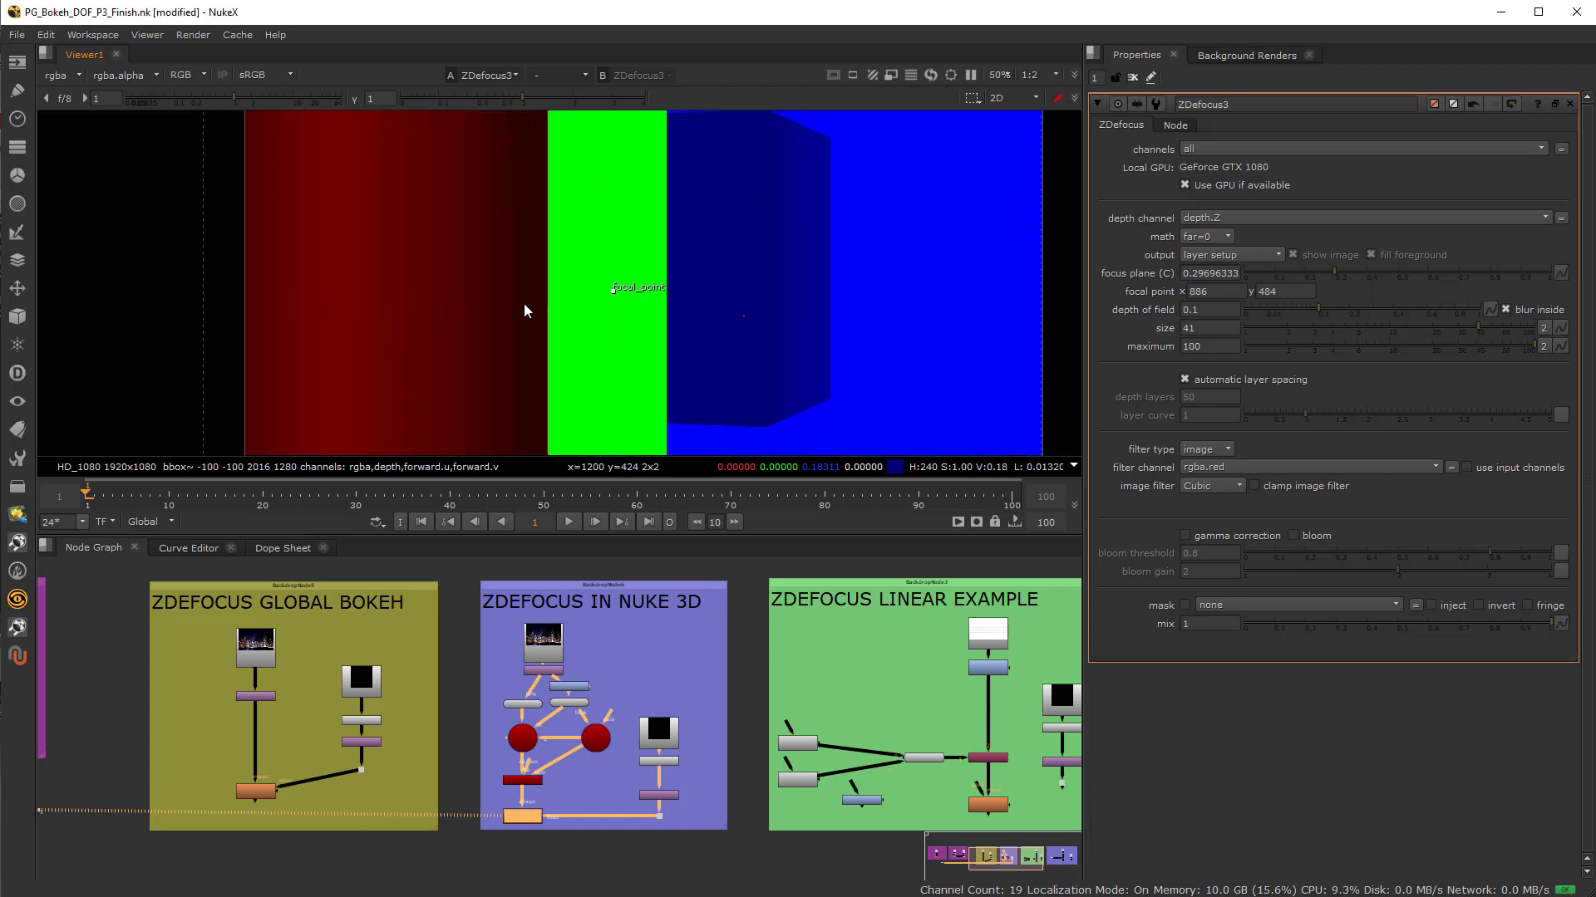
click(1185, 380)
click(1198, 396)
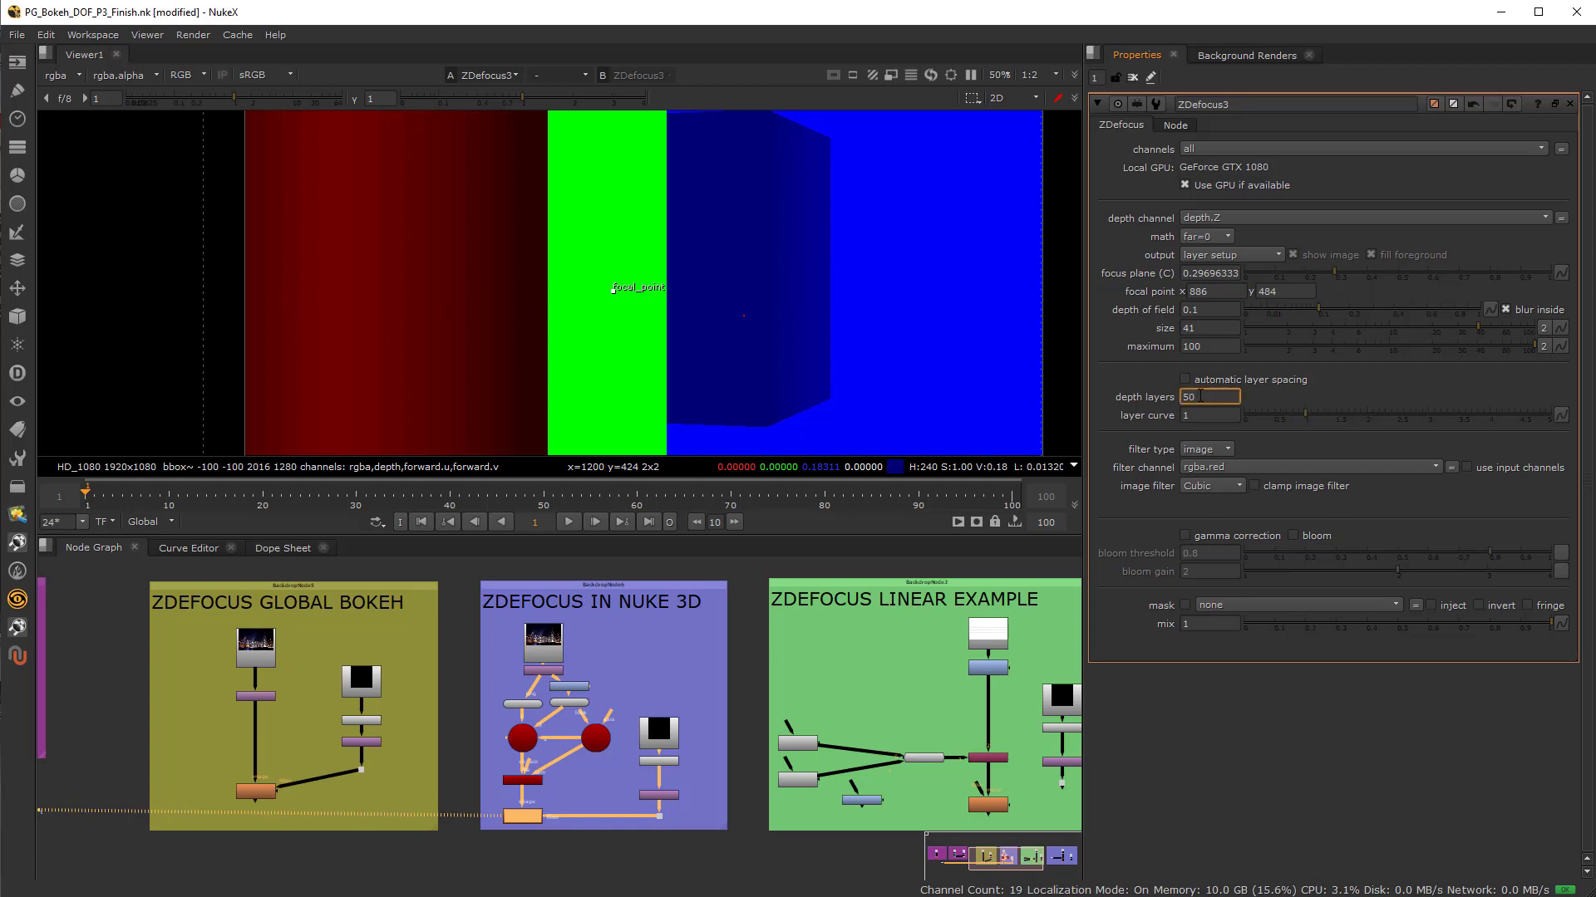
text(23)
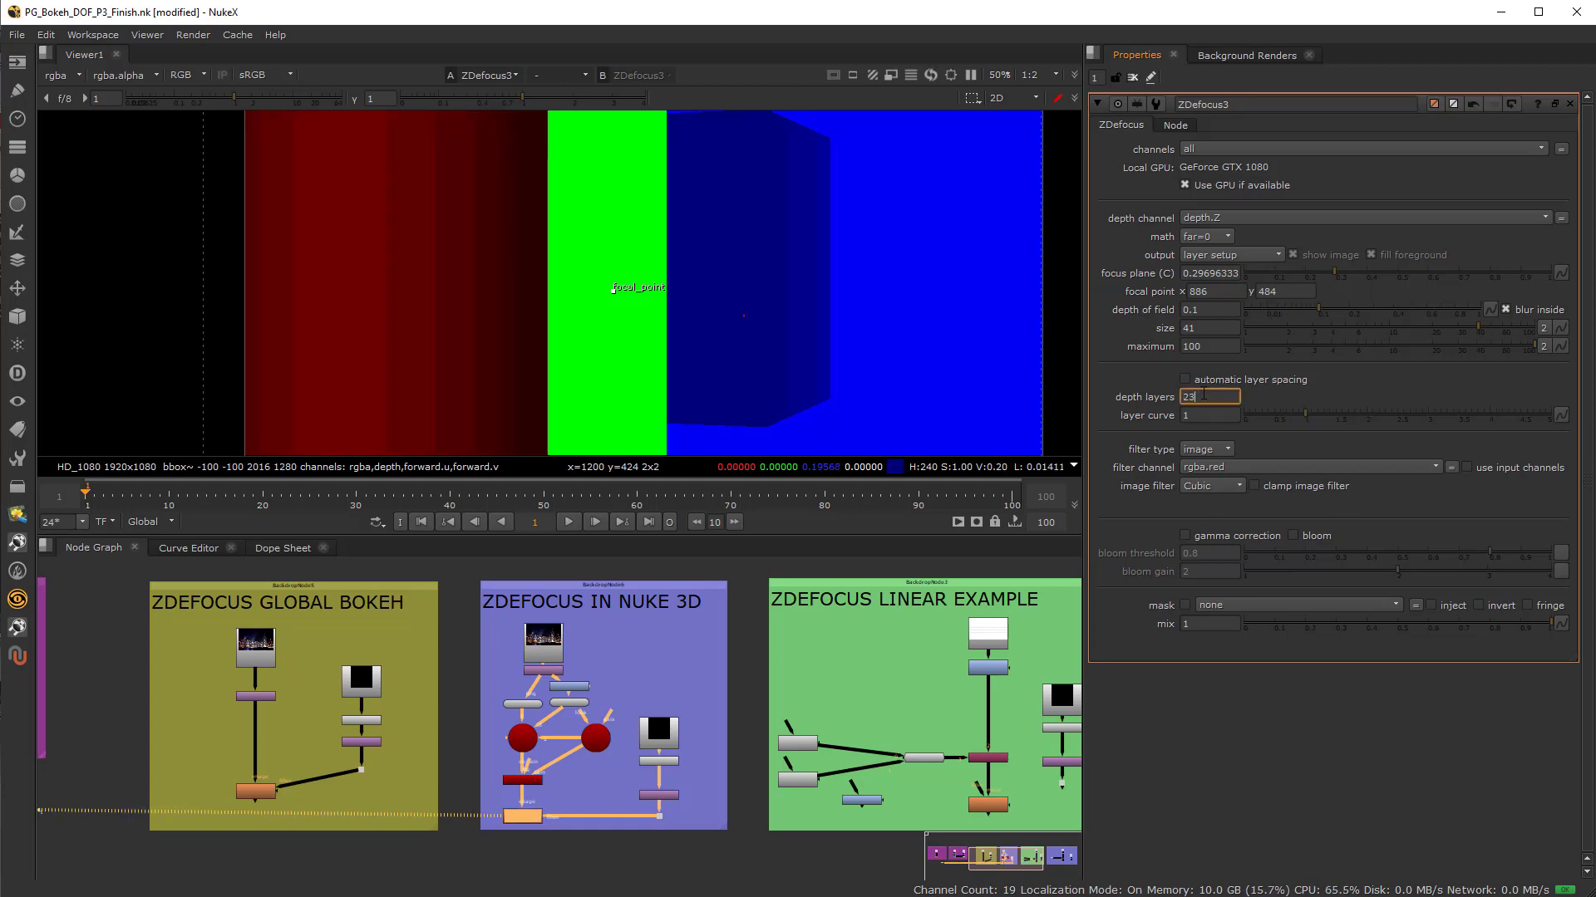
Set the depth layers of ZDefocus3 to 11
key(BackSpace)
key(BackSpace)
text(11)
click(1218, 411)
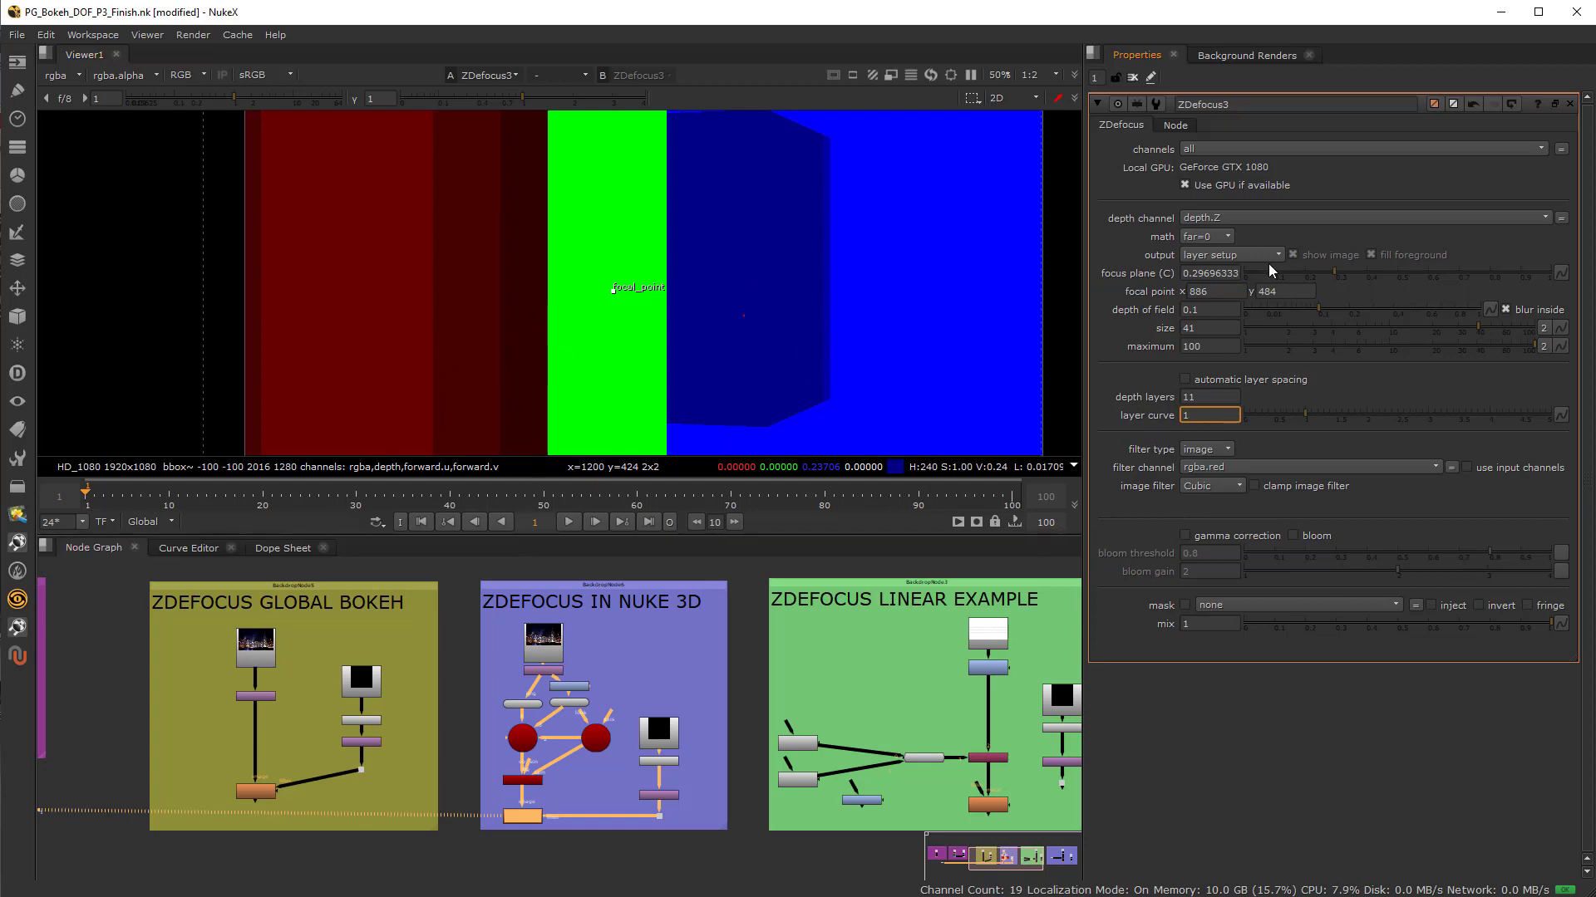
Set the ZDefocus3 output to result and examine the blur on the front cube up close
click(1240, 257)
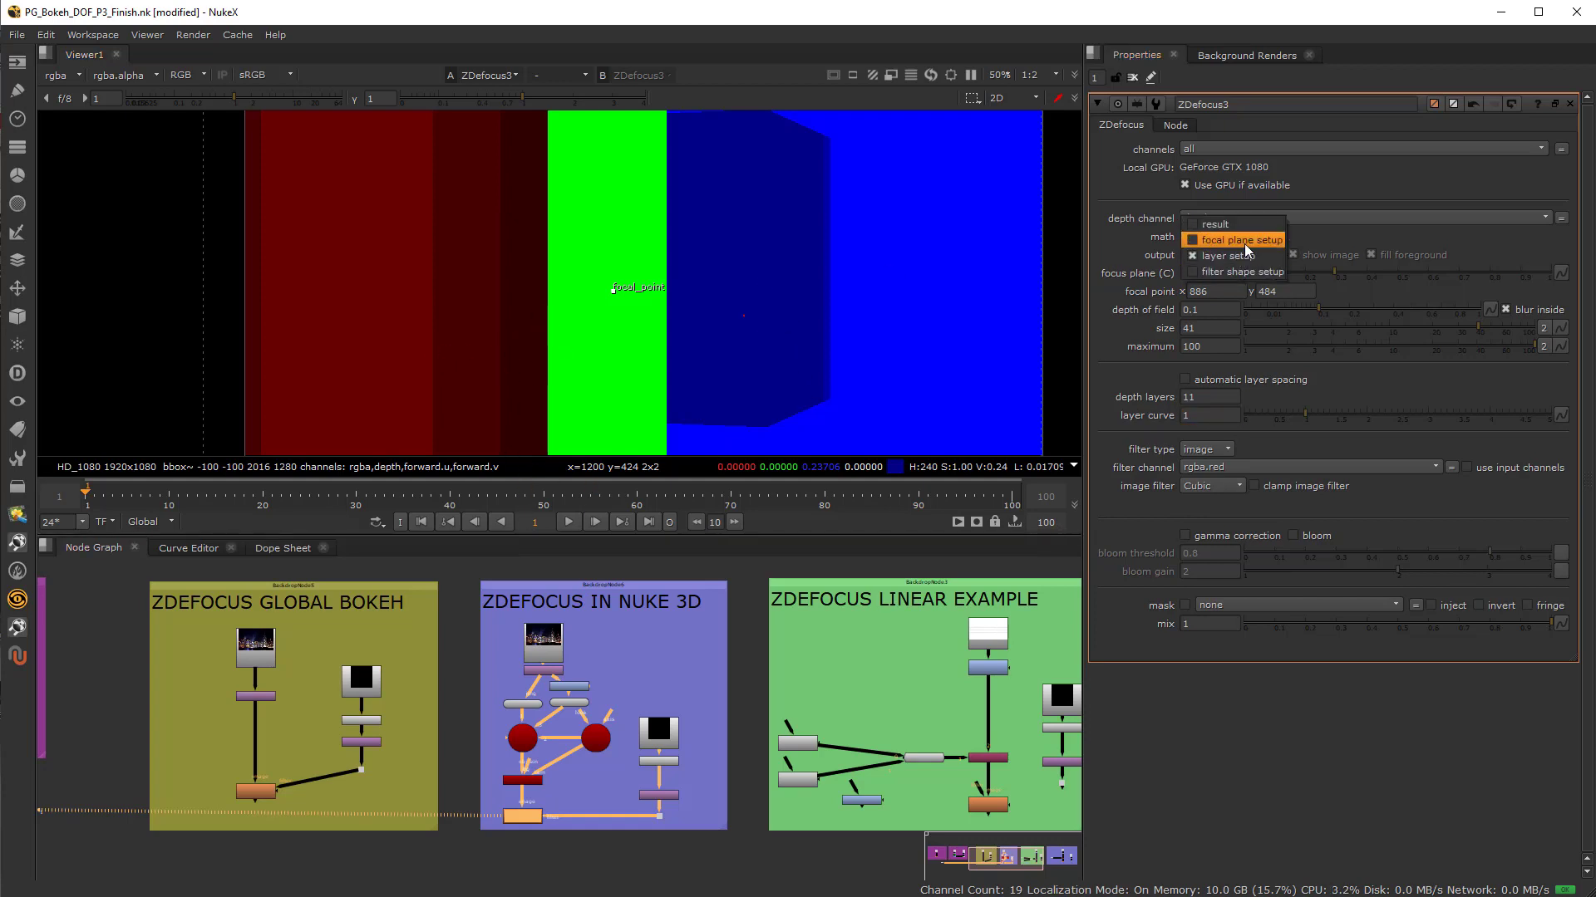
click(1244, 226)
scroll(326, 307, up, 4)
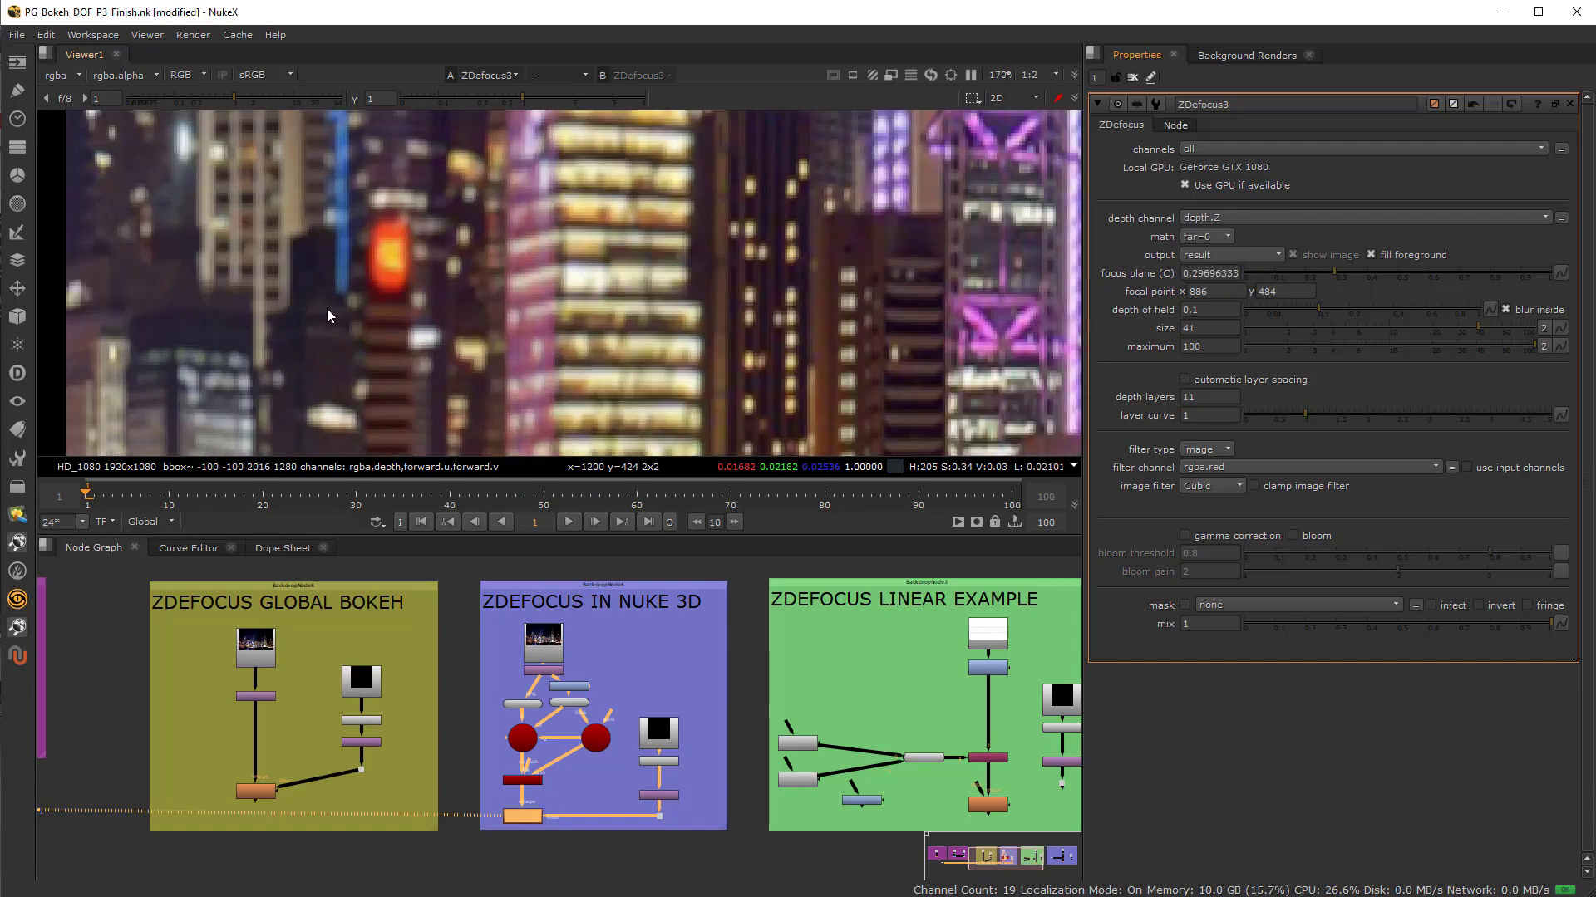
scroll(331, 312, down, 3)
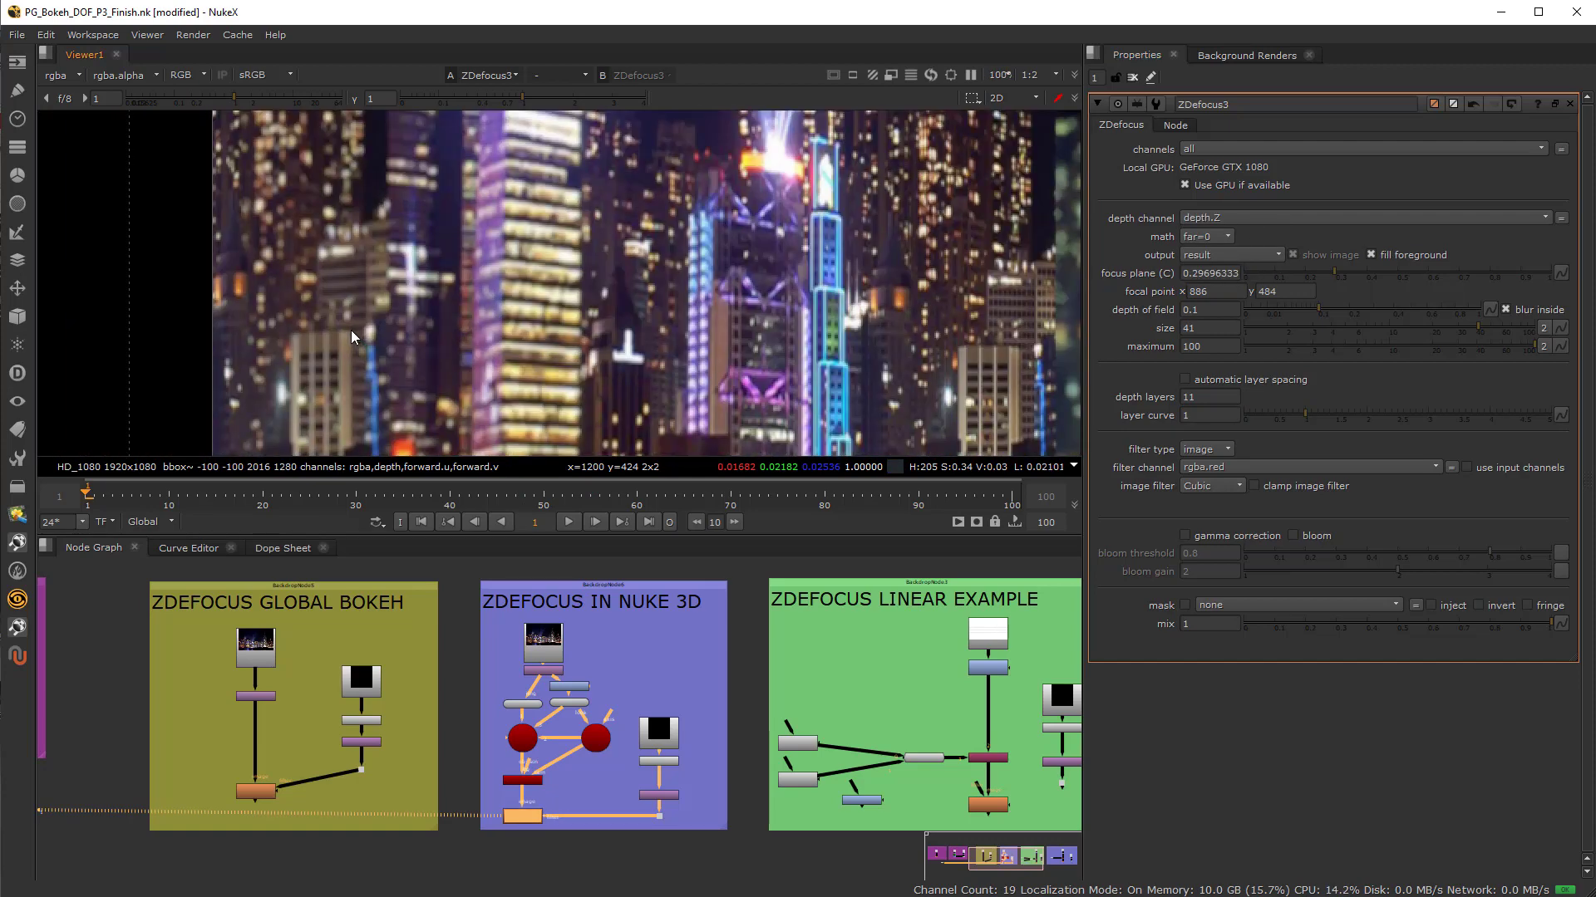
Set the output back to layer setup and examine the edges between the red foreground layers
click(1224, 256)
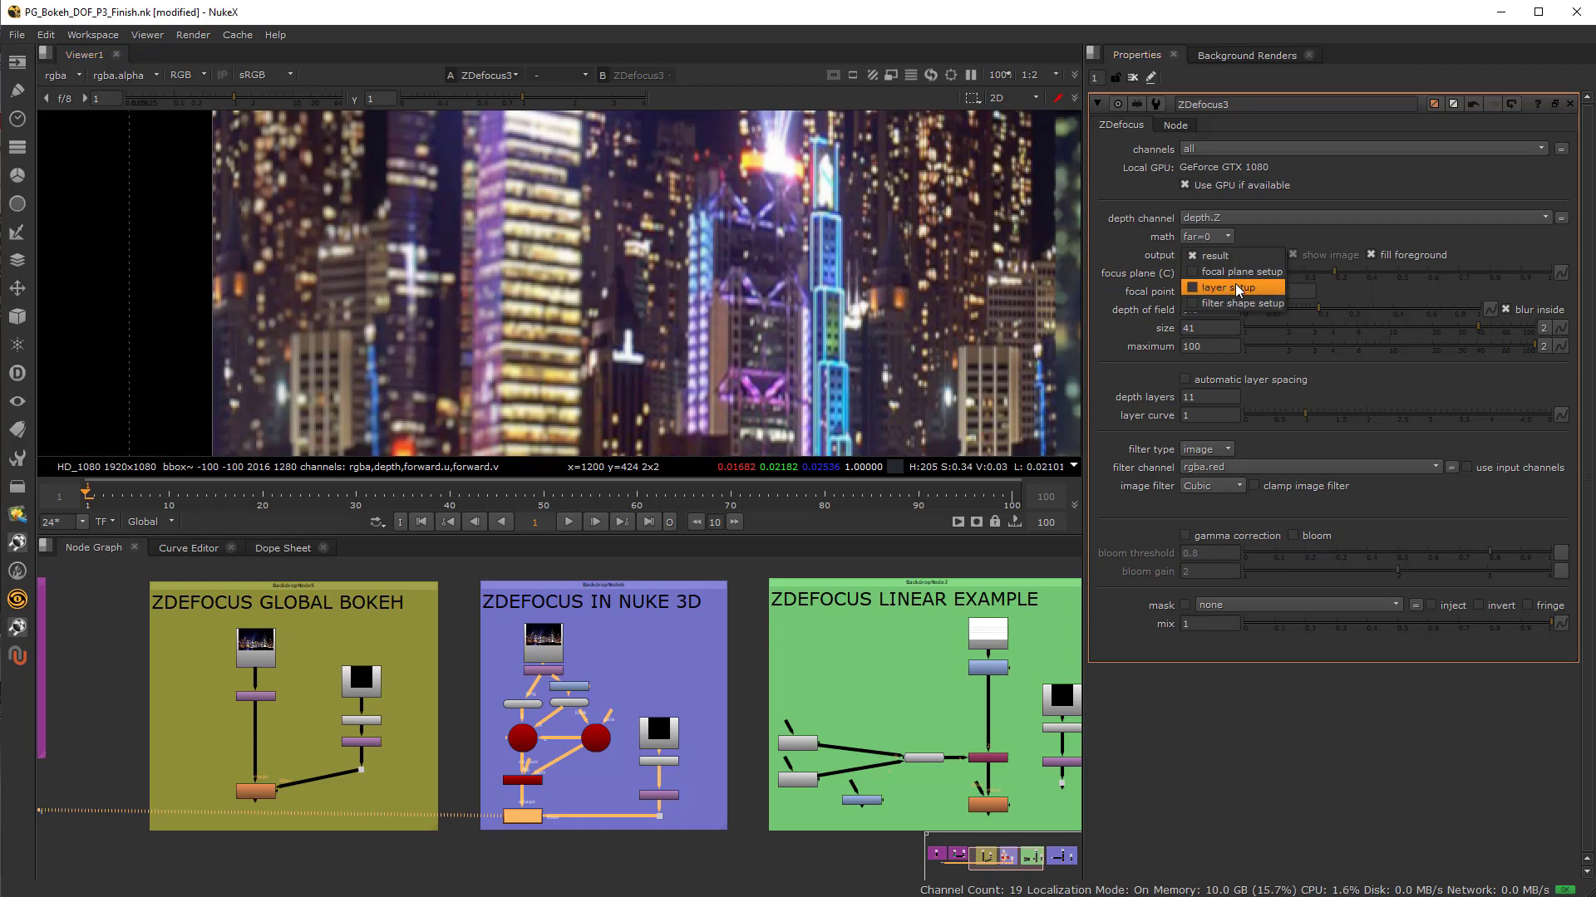
click(1237, 290)
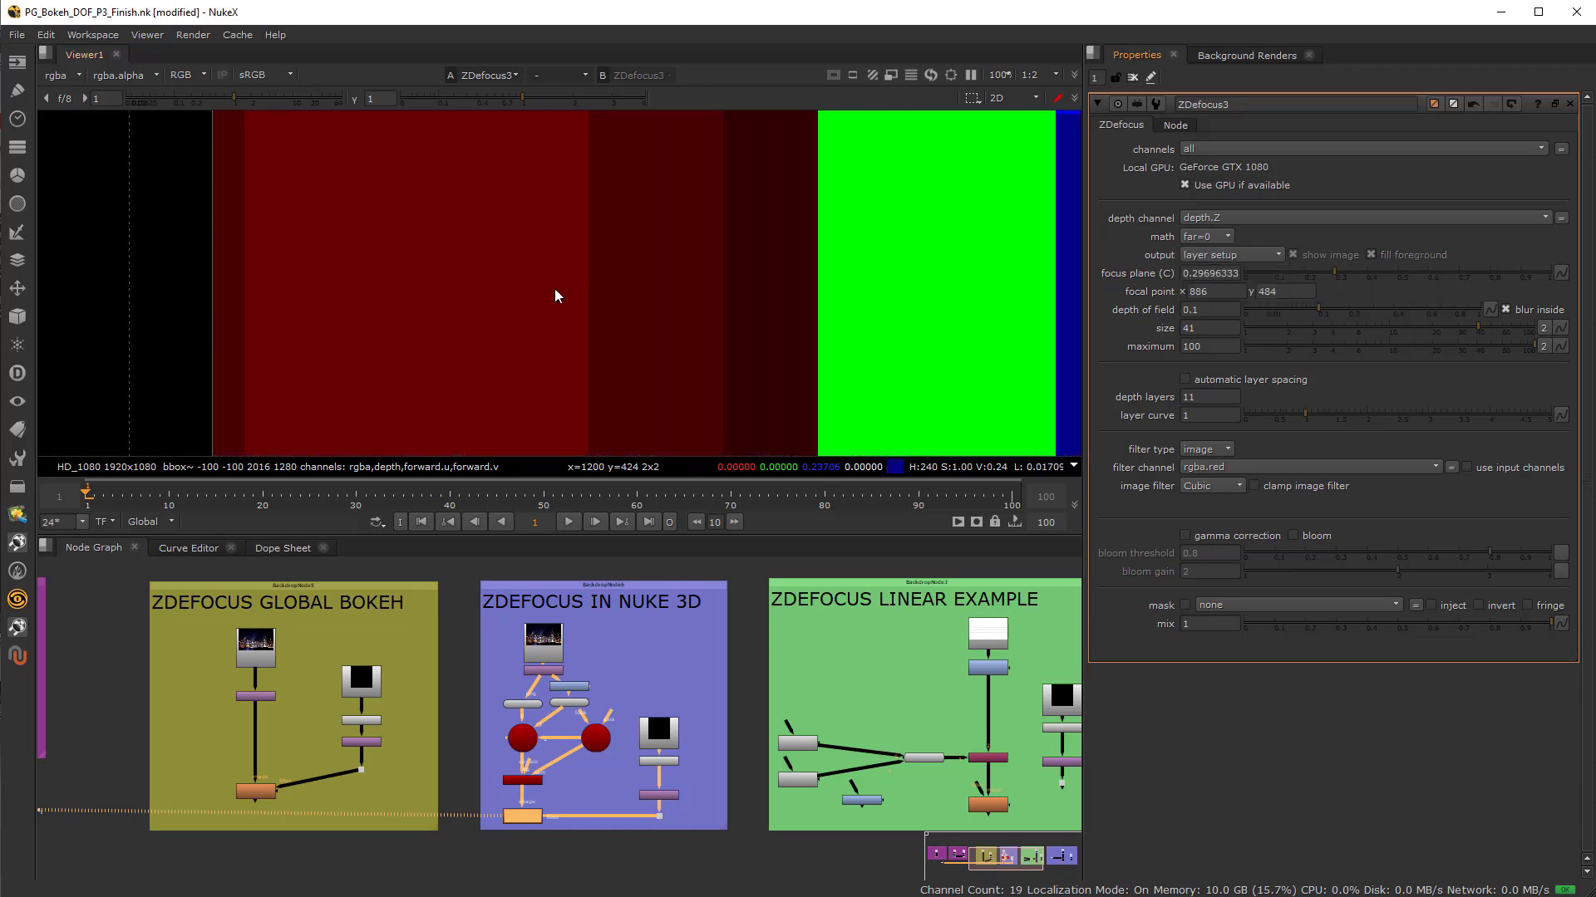
scroll(556, 296, up, 5)
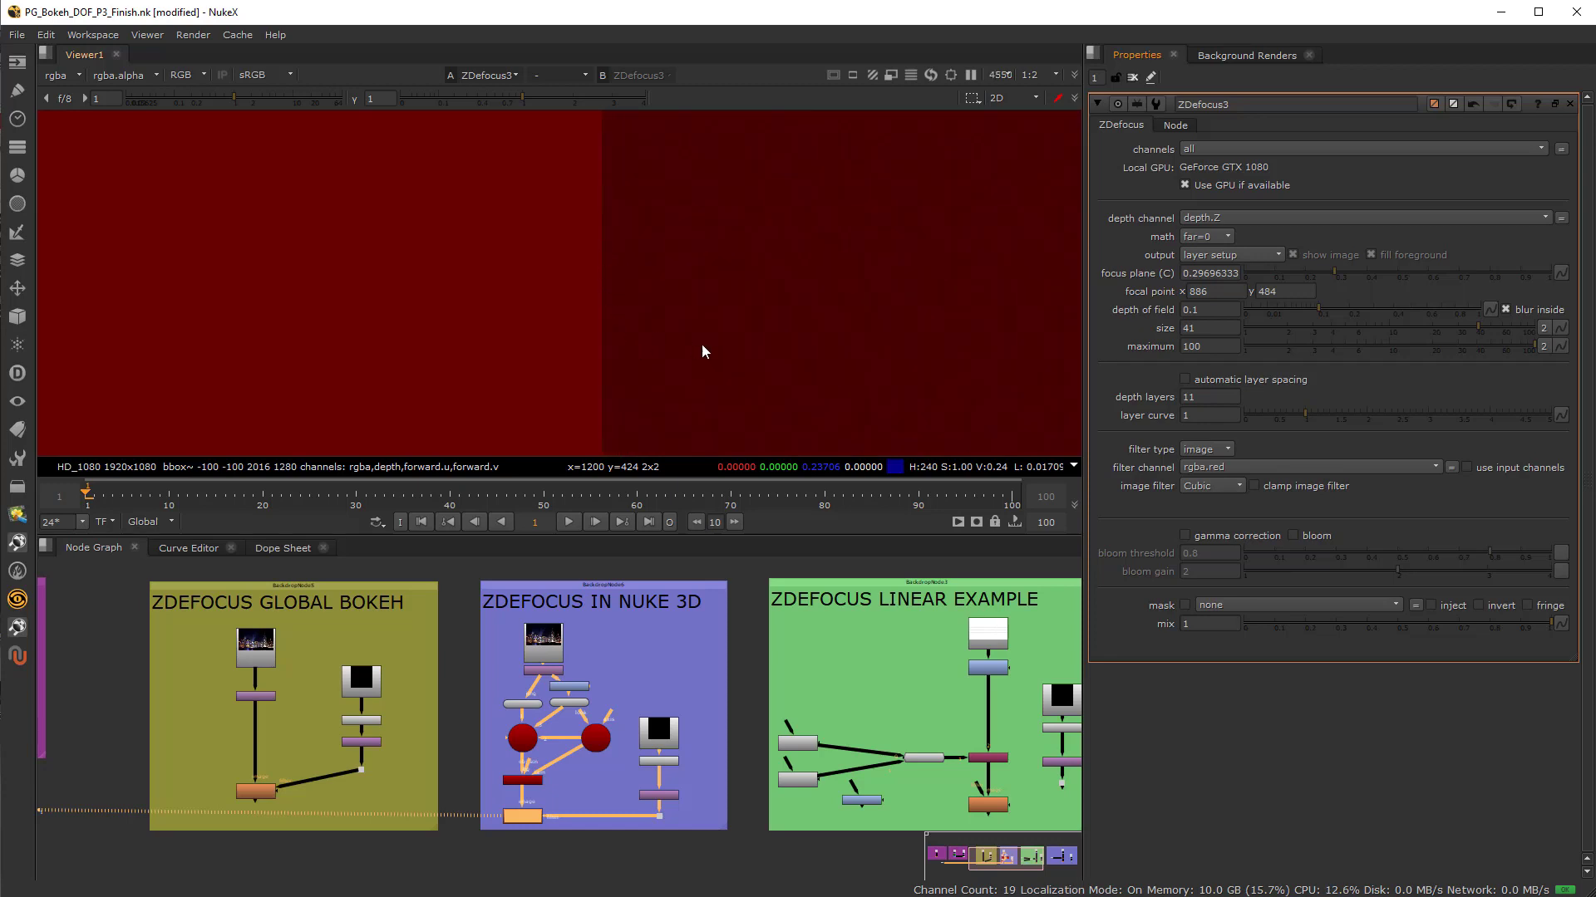
scroll(703, 357, up, 3)
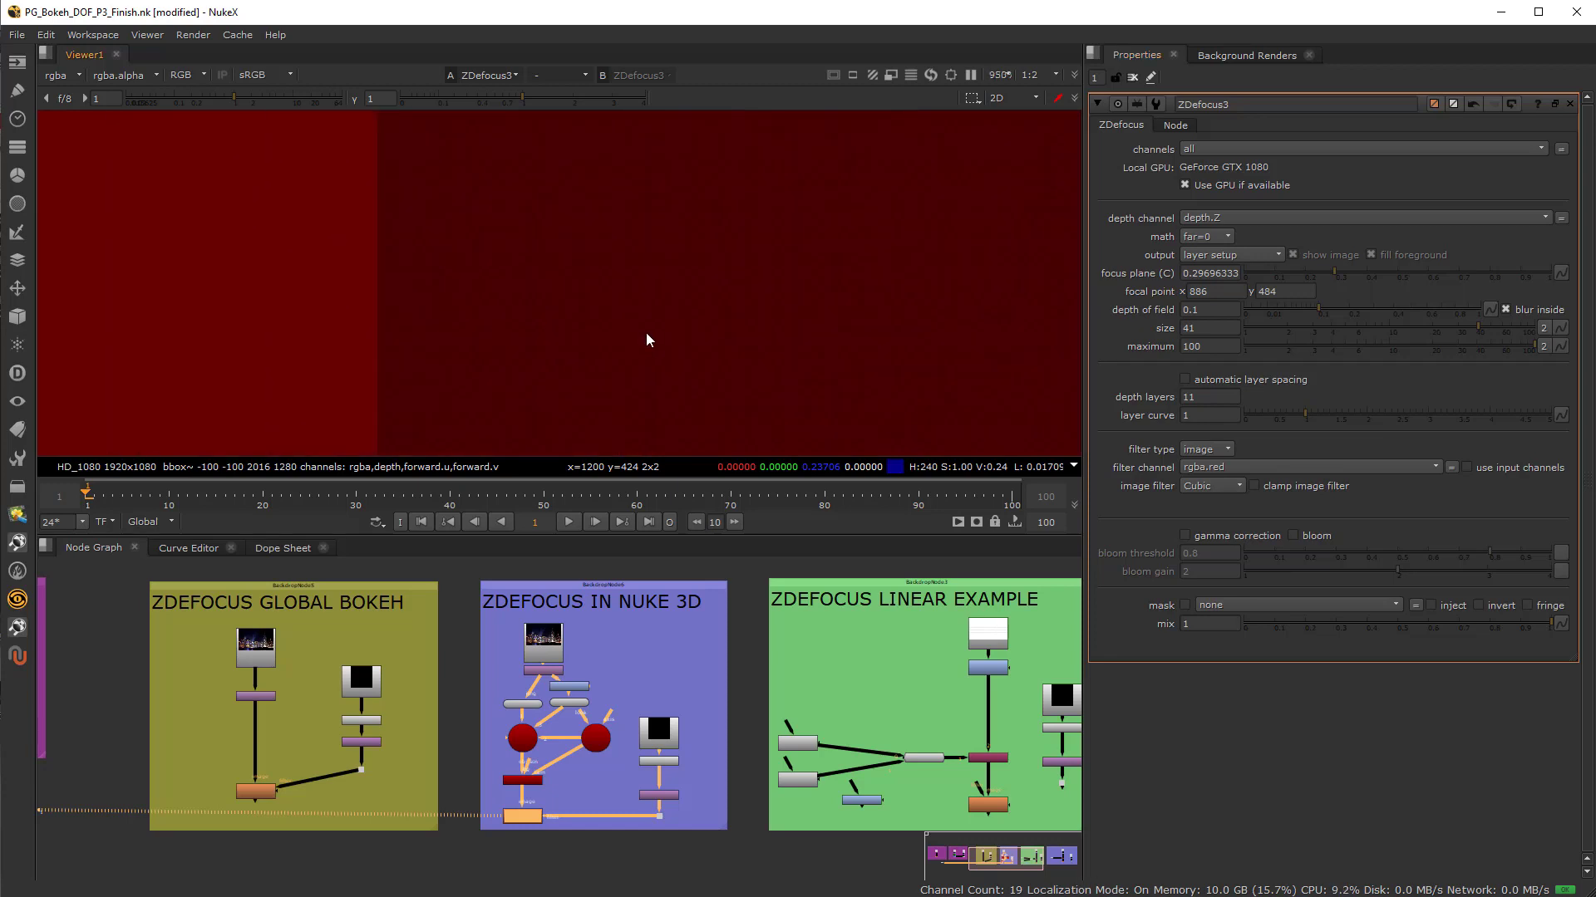
scroll(168, 332, down, 2)
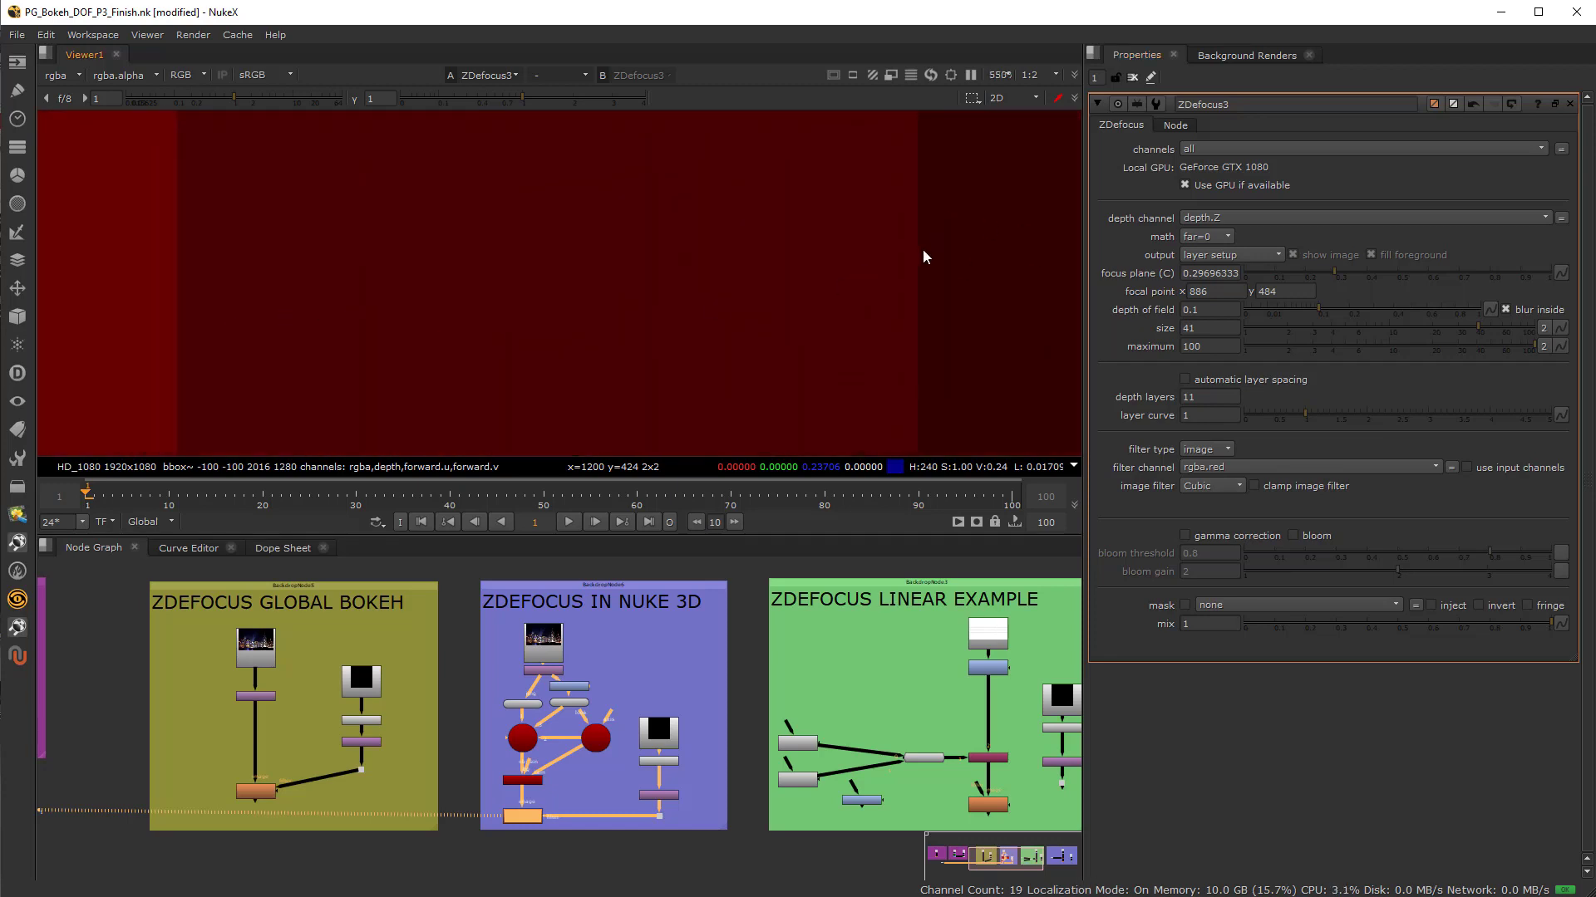
Compare the result and focal plane setup outputs, and return the output to layer setup
click(1229, 256)
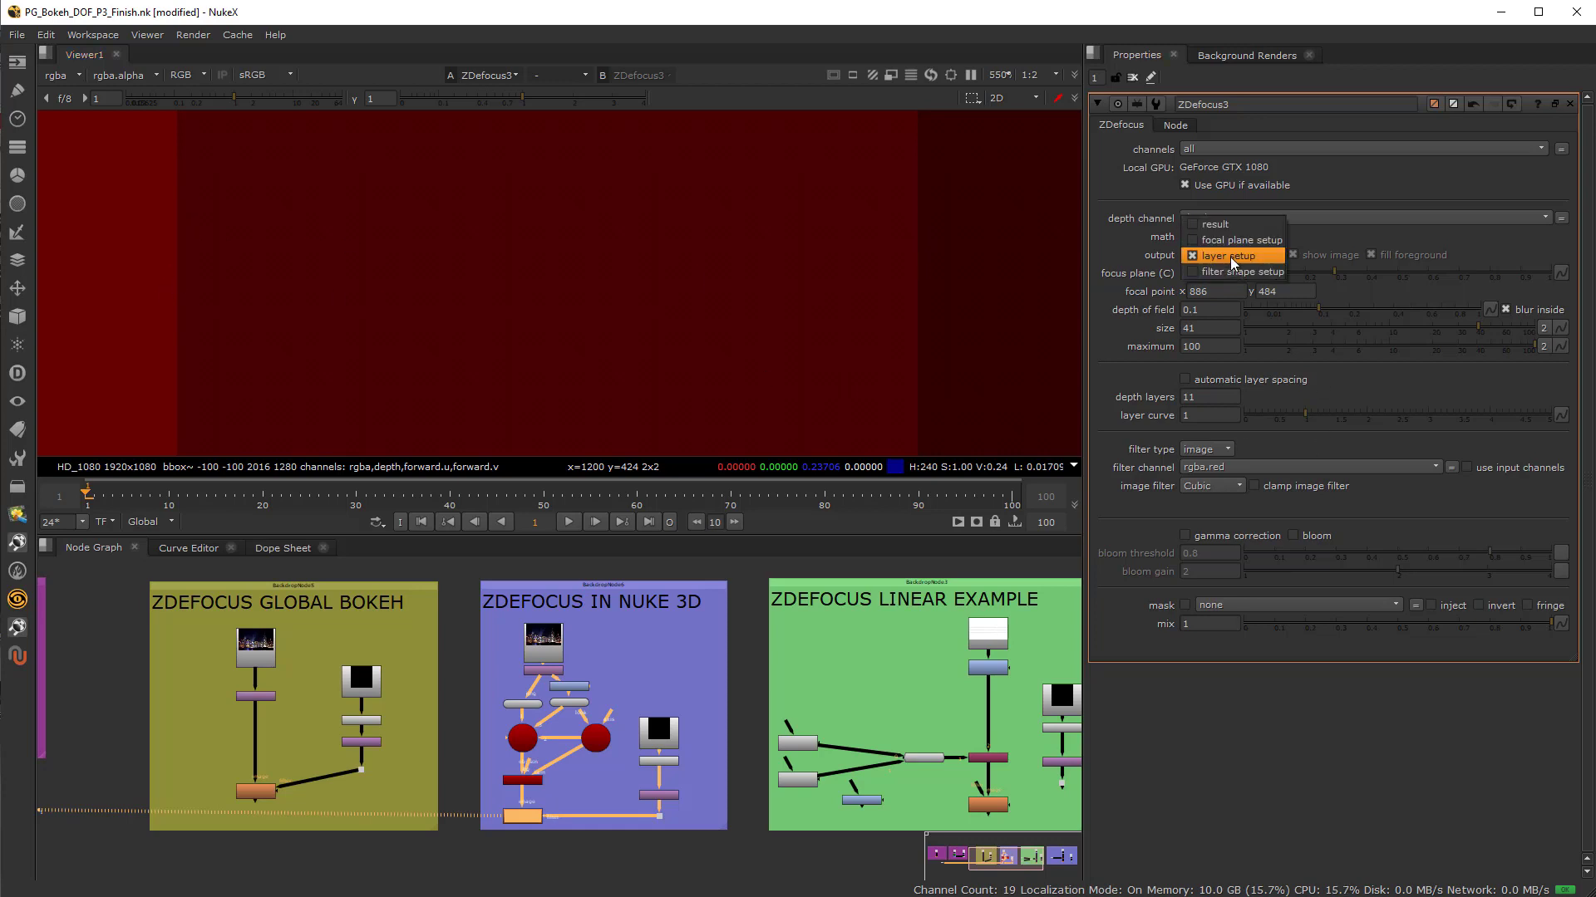
click(1242, 224)
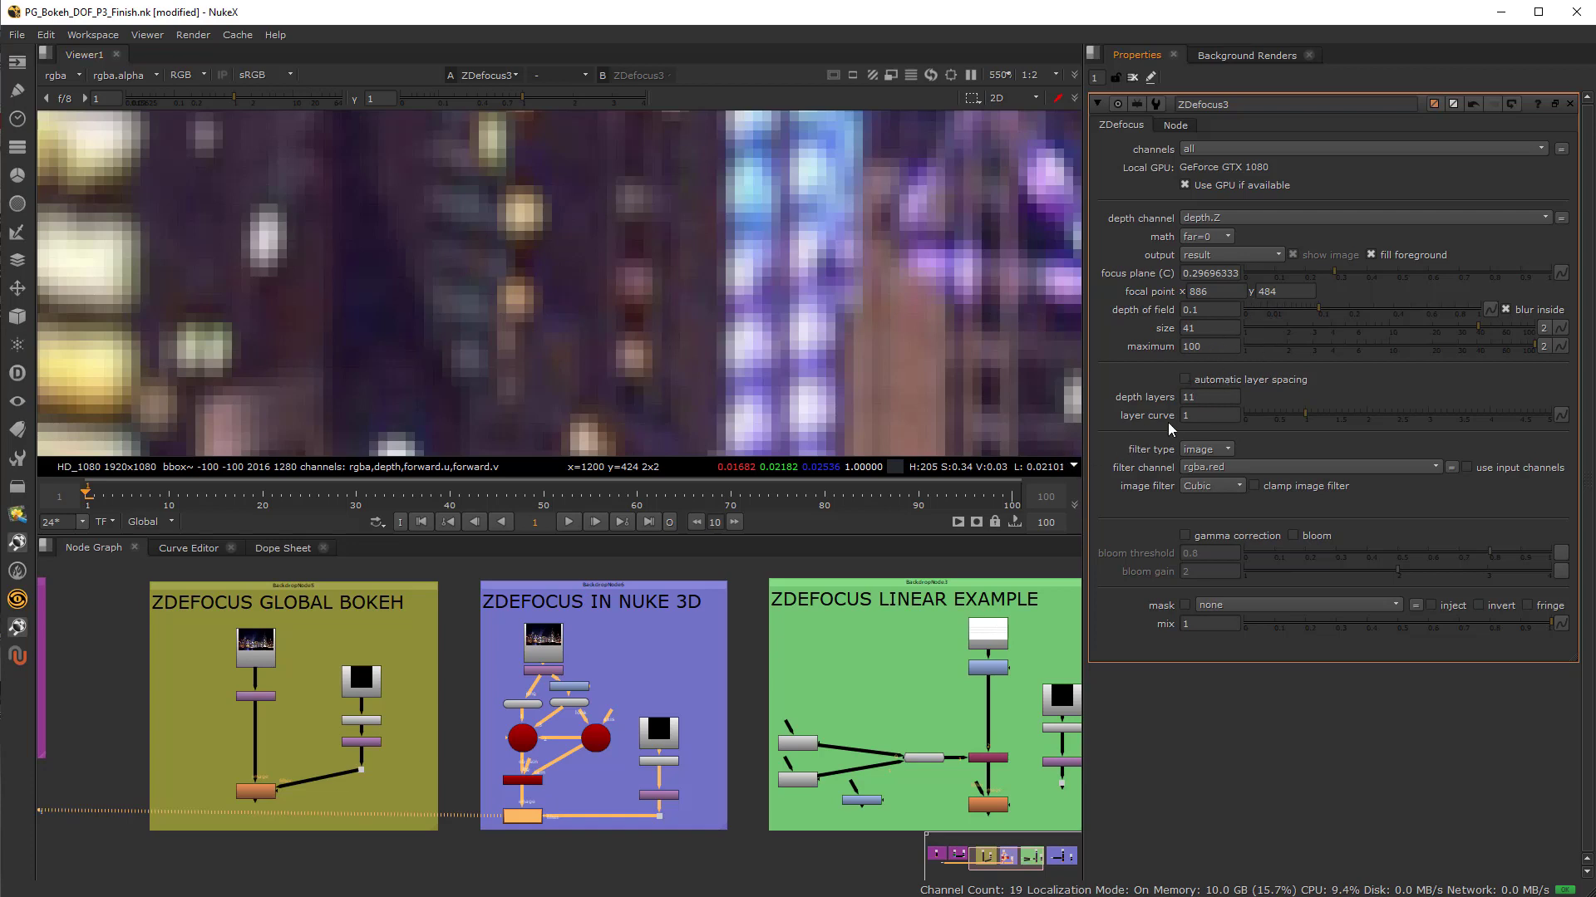
click(1228, 256)
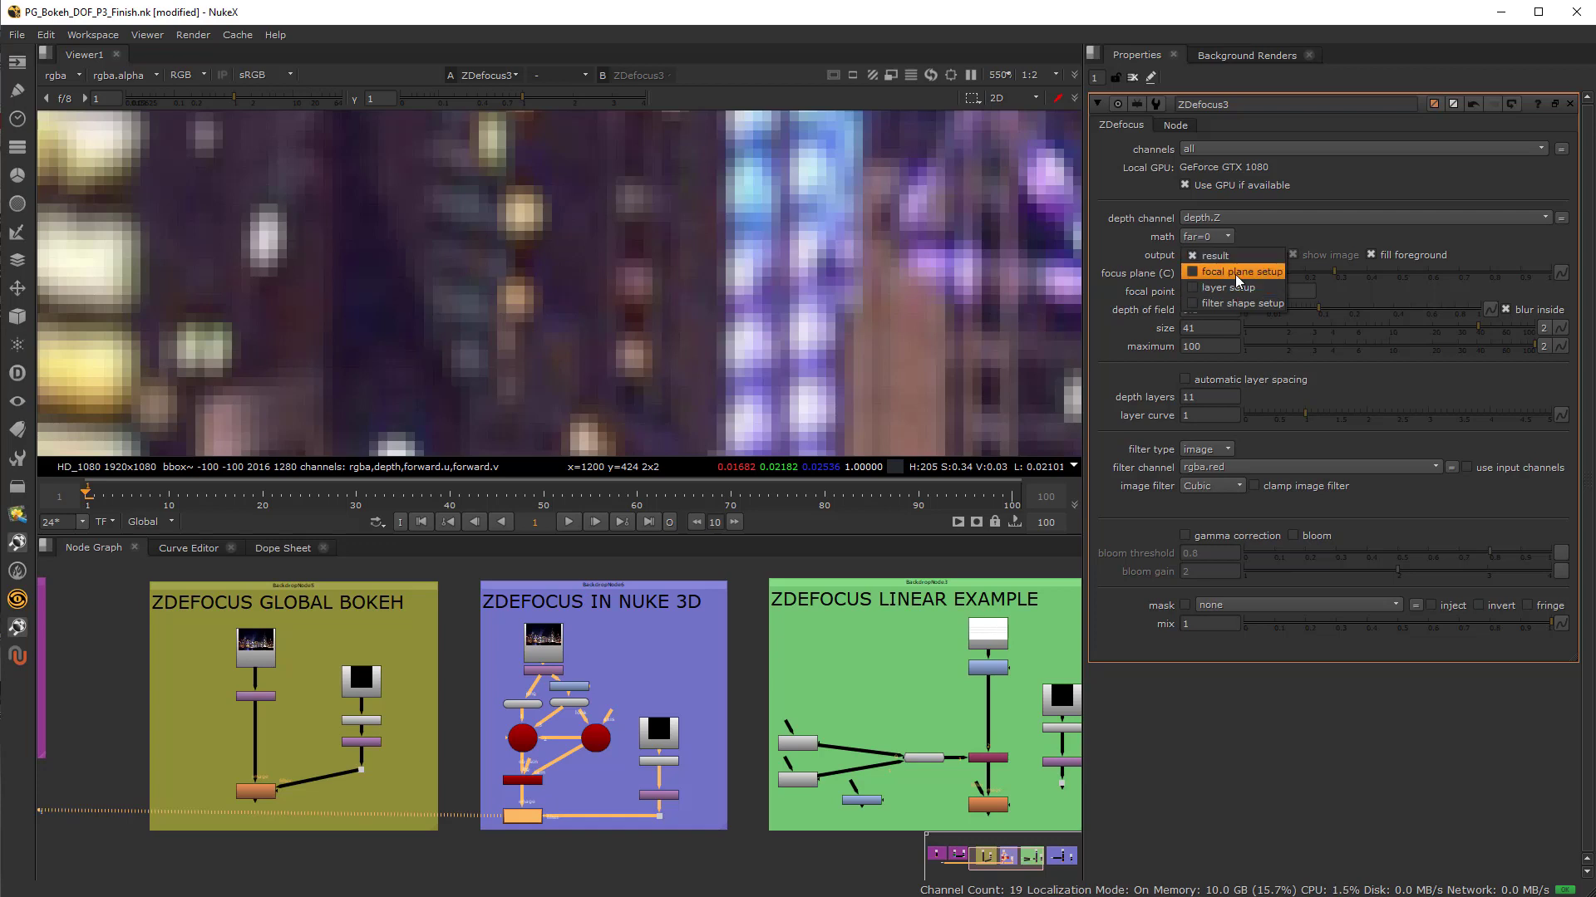
click(1231, 272)
click(1228, 260)
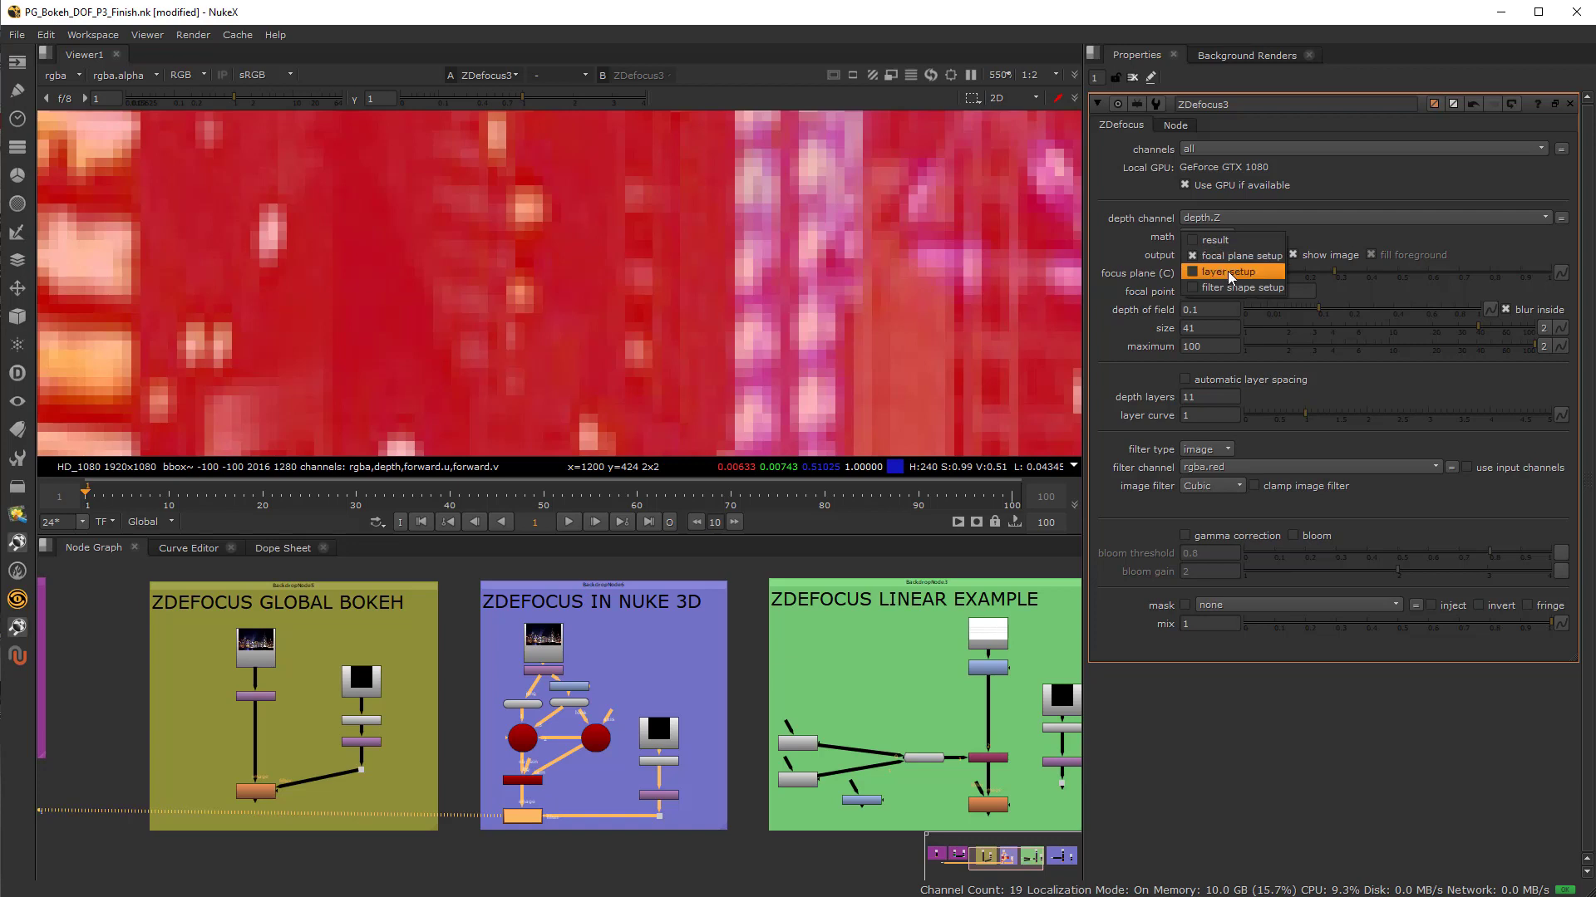
click(1228, 270)
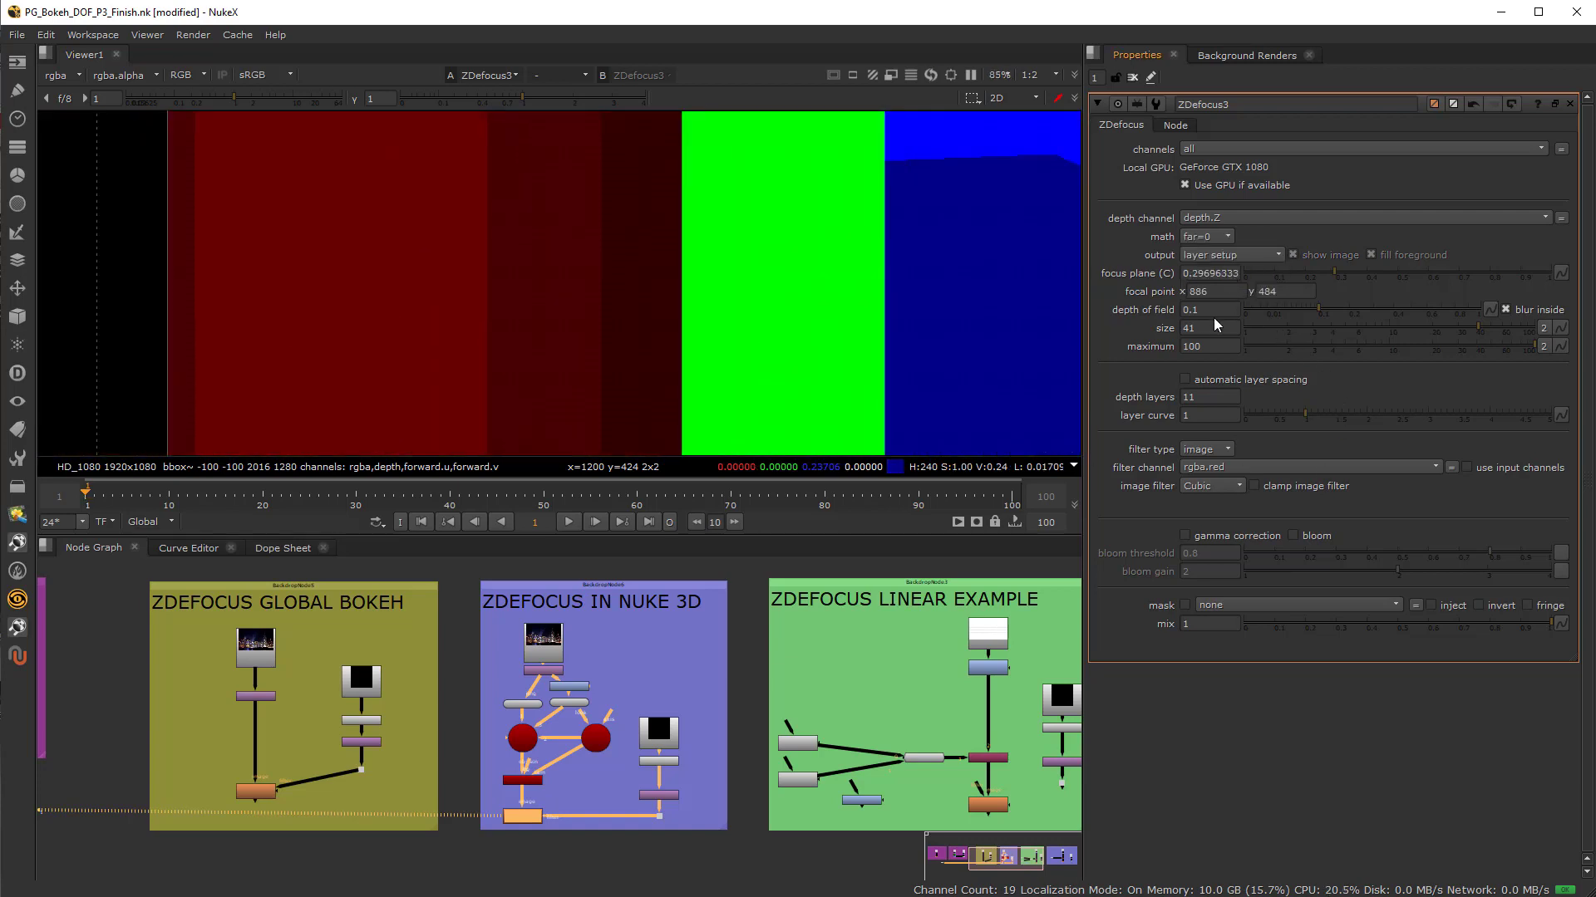
Turn on automatic layer spacing and examine the layer gradation across the cubes
click(1184, 378)
scroll(627, 331, down, 3)
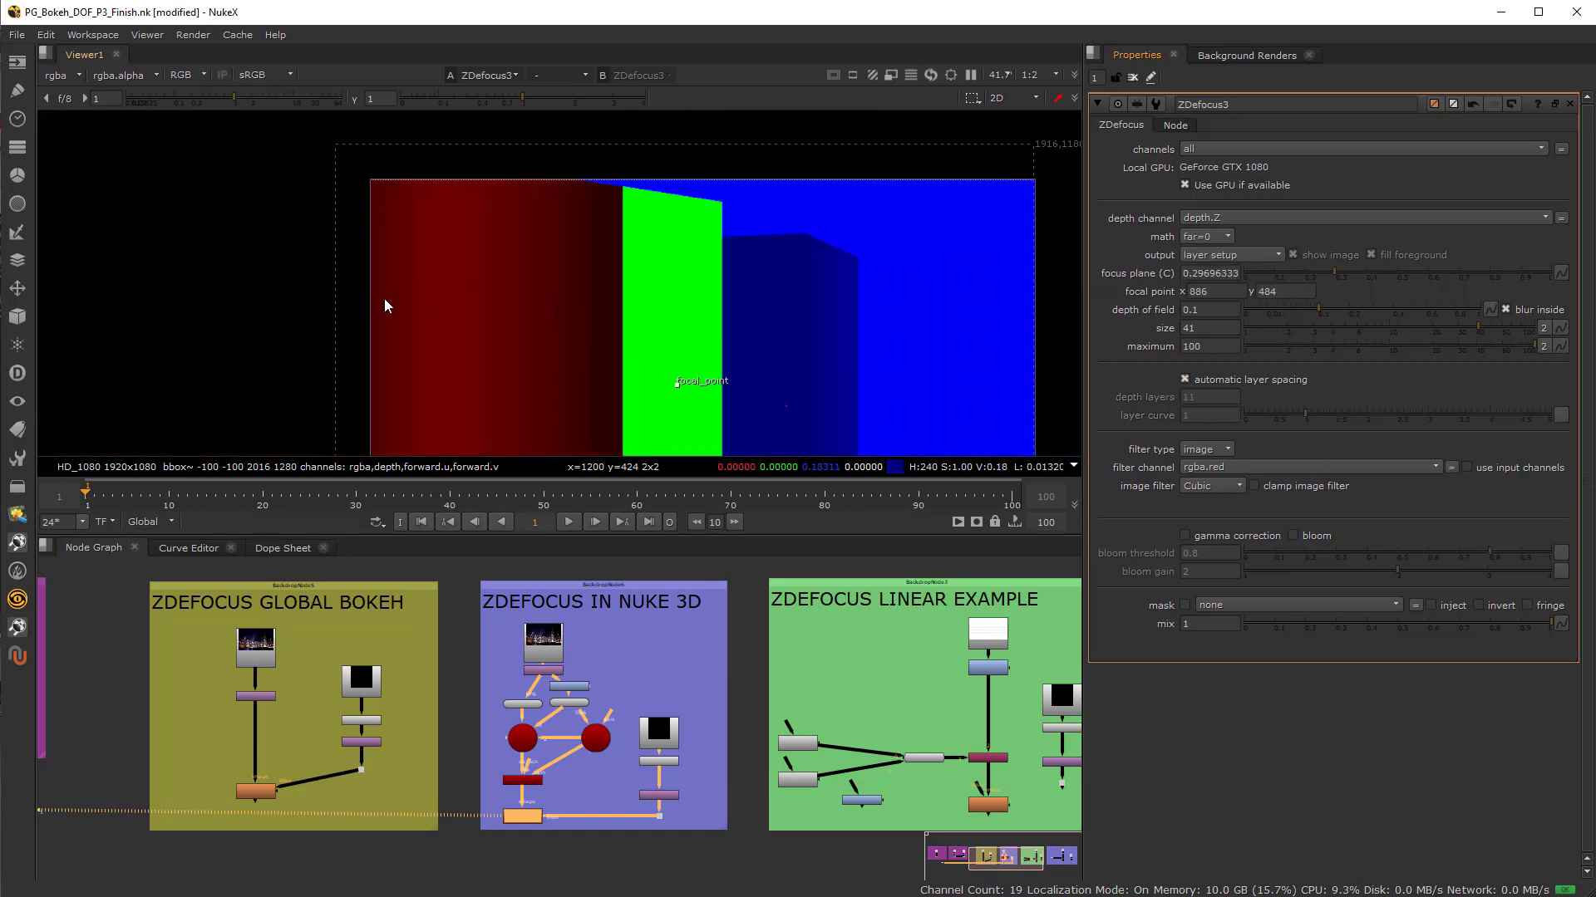
scroll(630, 404, up, 2)
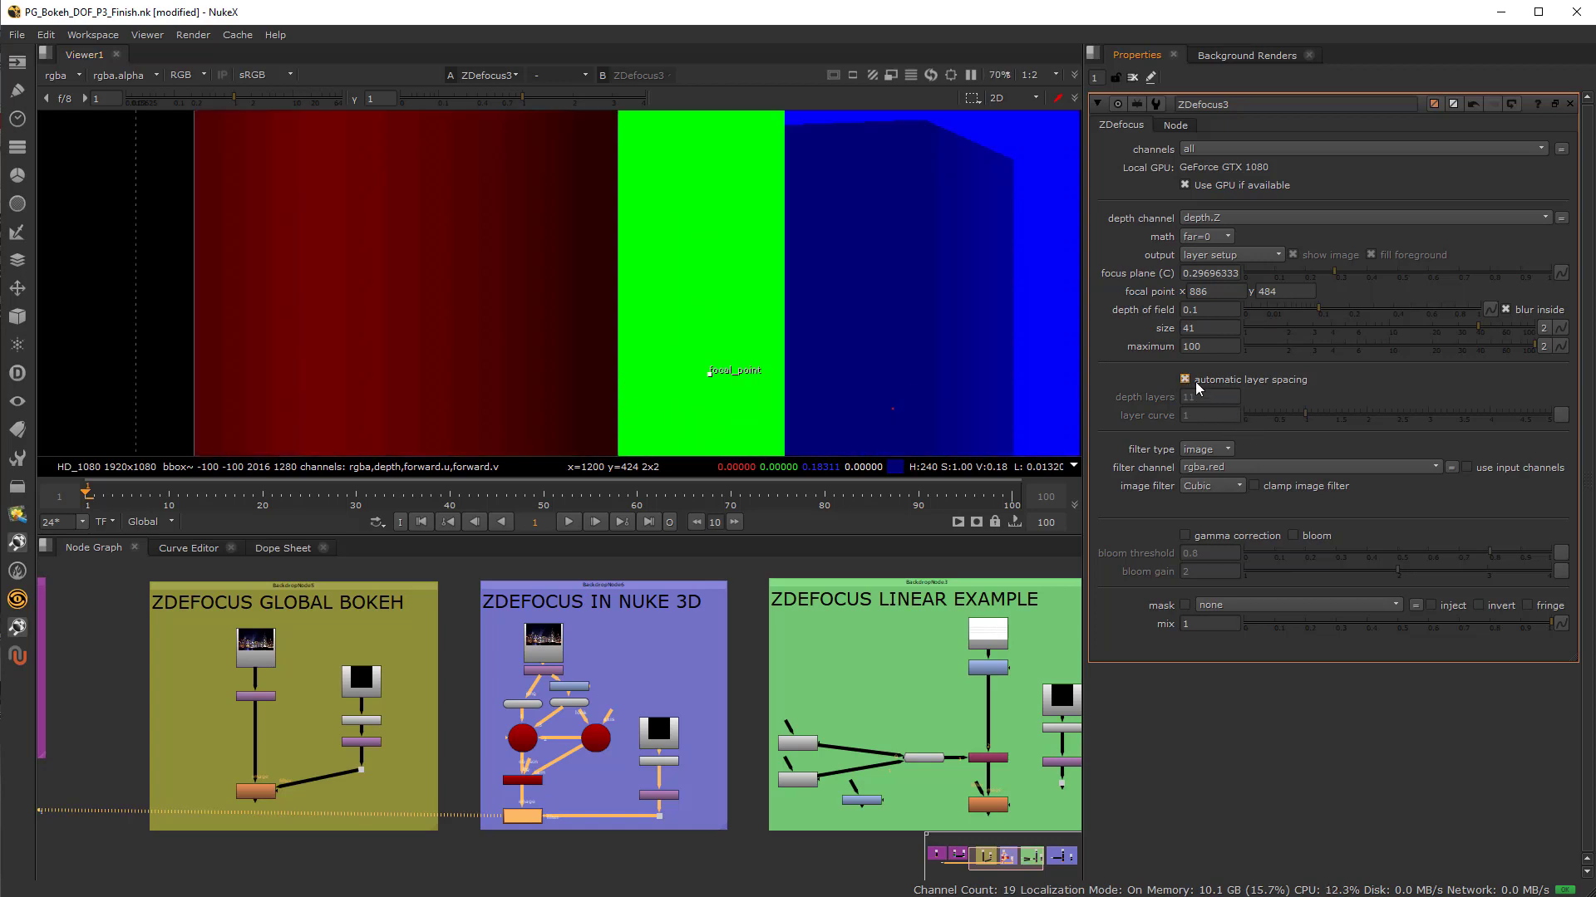
Turn off automatic layer spacing and set the depth layers to 40
click(1194, 380)
click(1190, 398)
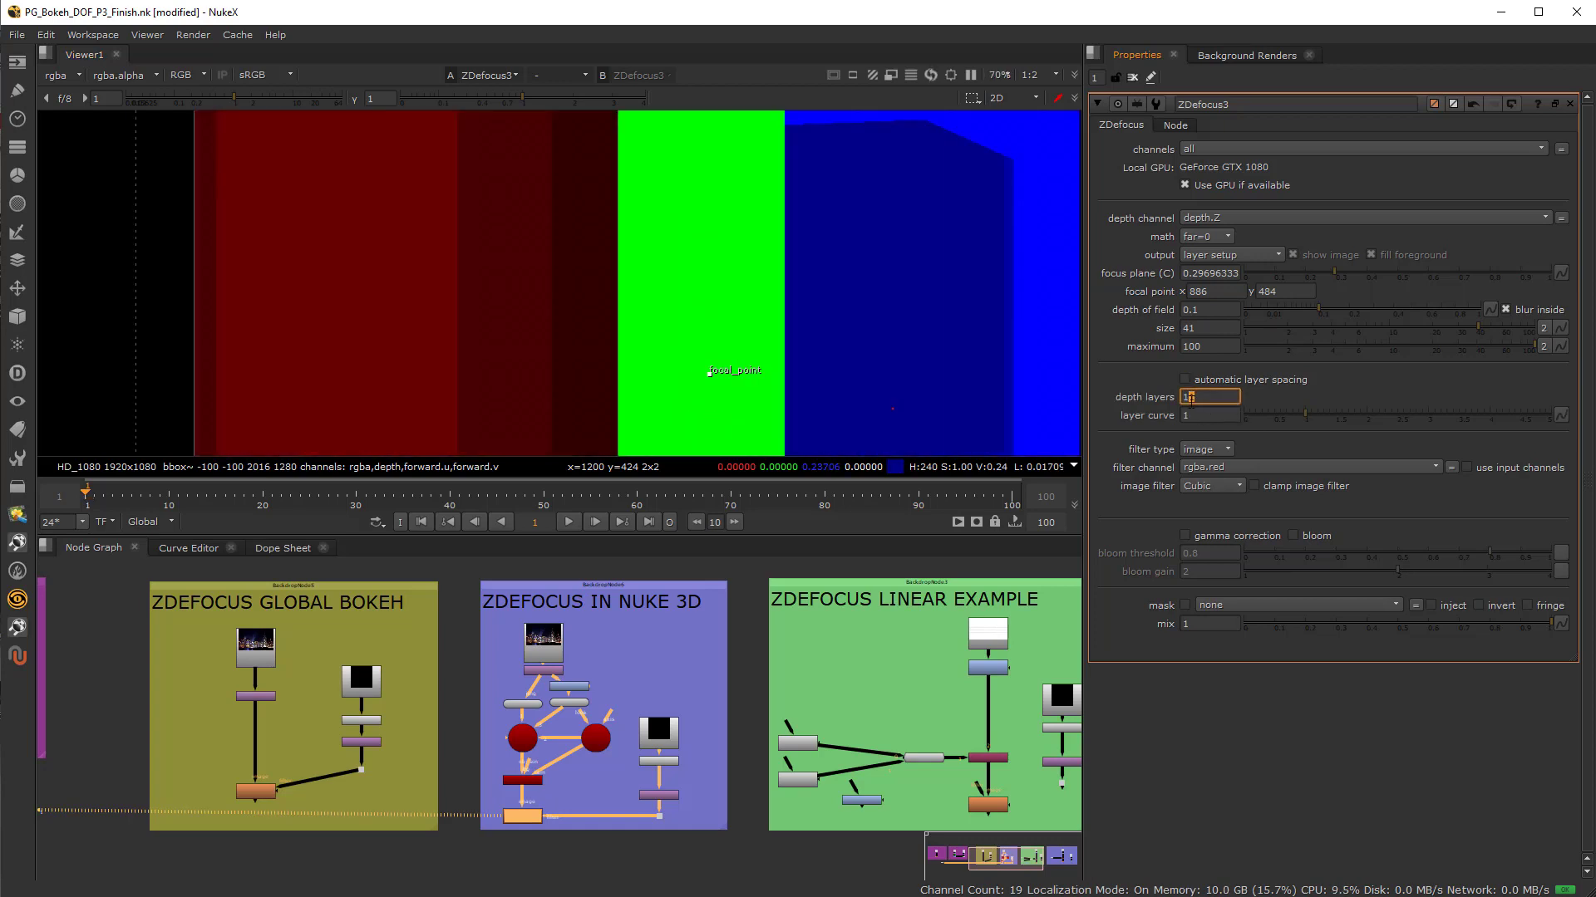
text(42)
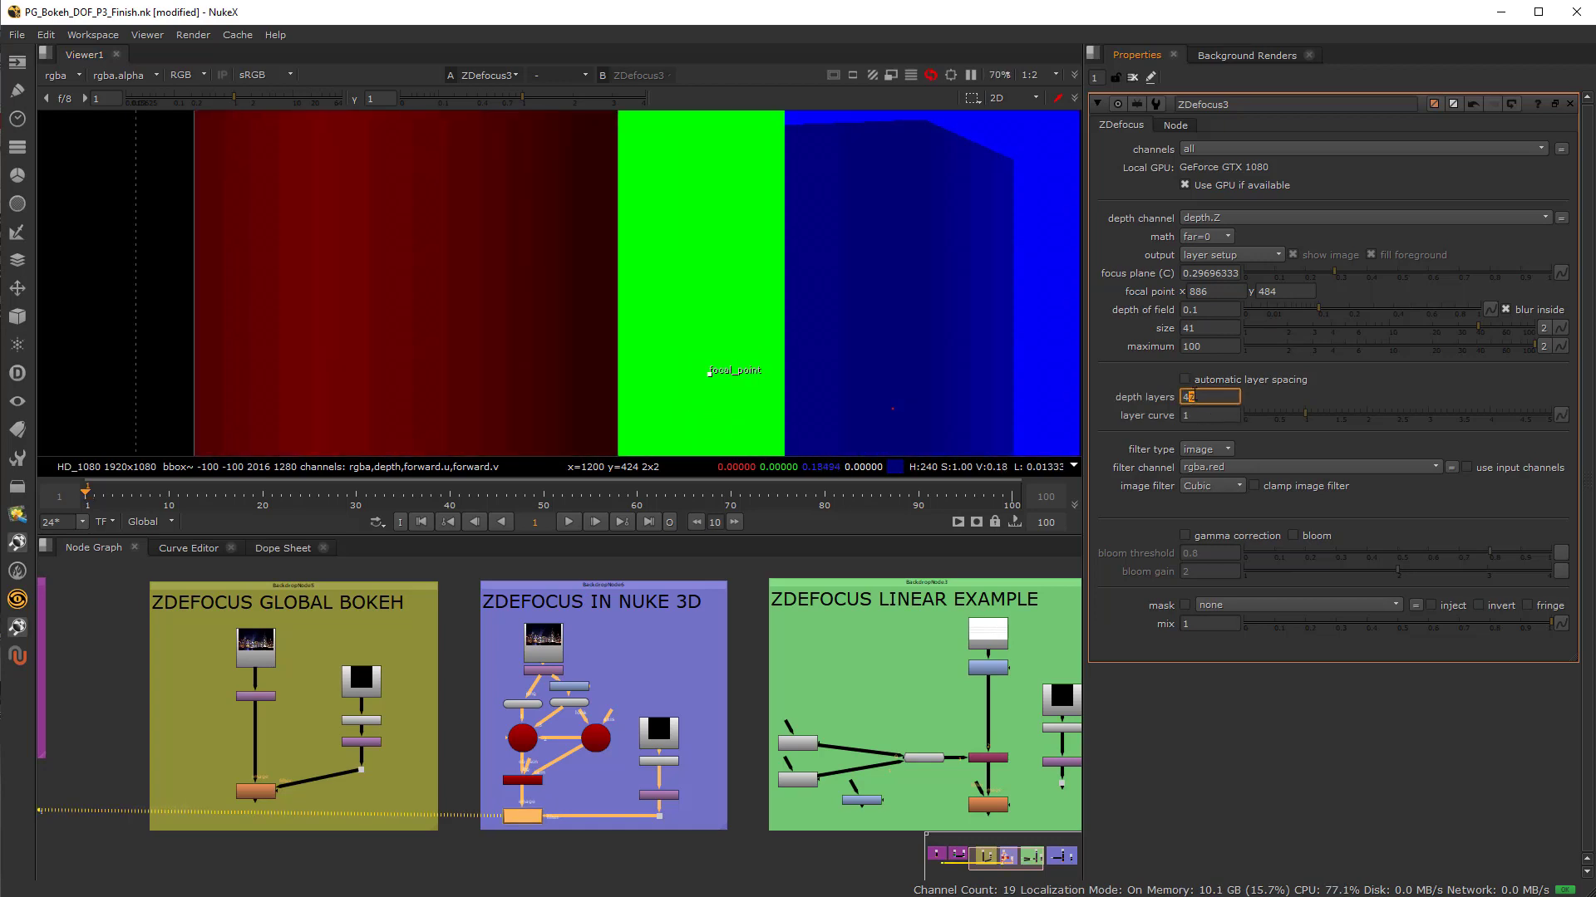
key(Up)
key(Up)
key(Up)
key(Up)
key(Up)
key(Up)
key(Up)
key(Up)
key(Up)
key(Up)
key(Up)
key(Up)
key(Up)
key(Up)
key(Up)
key(Up)
key(Up)
key(Up)
key(Up)
key(Up)
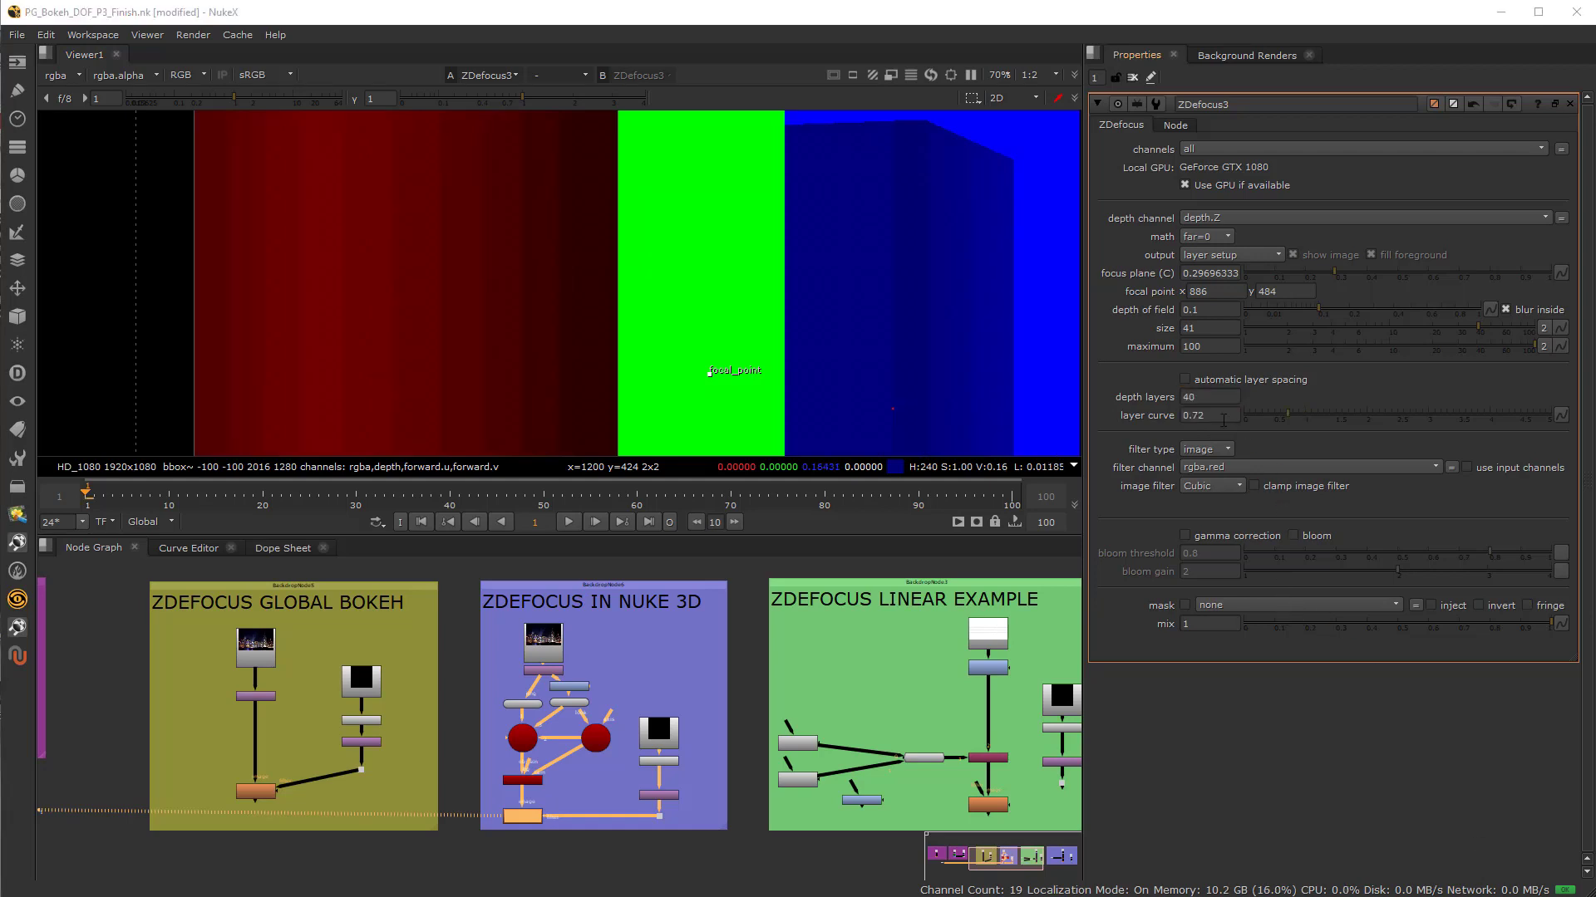
Lower the layer curve to 0.52 and on to 0.28
click(1223, 421)
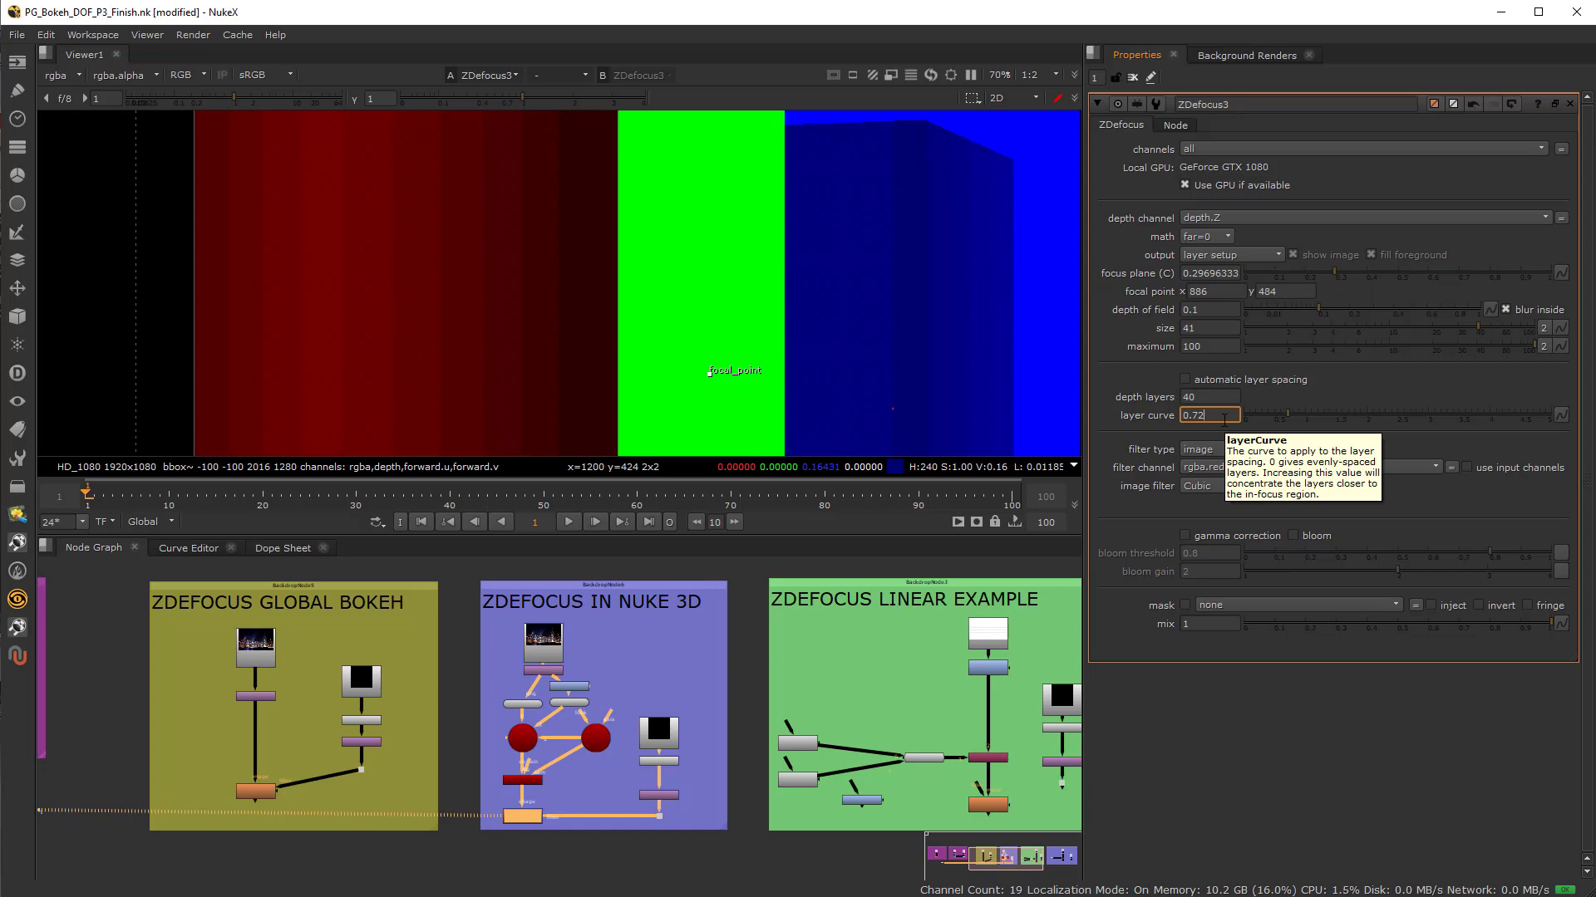
click(1278, 412)
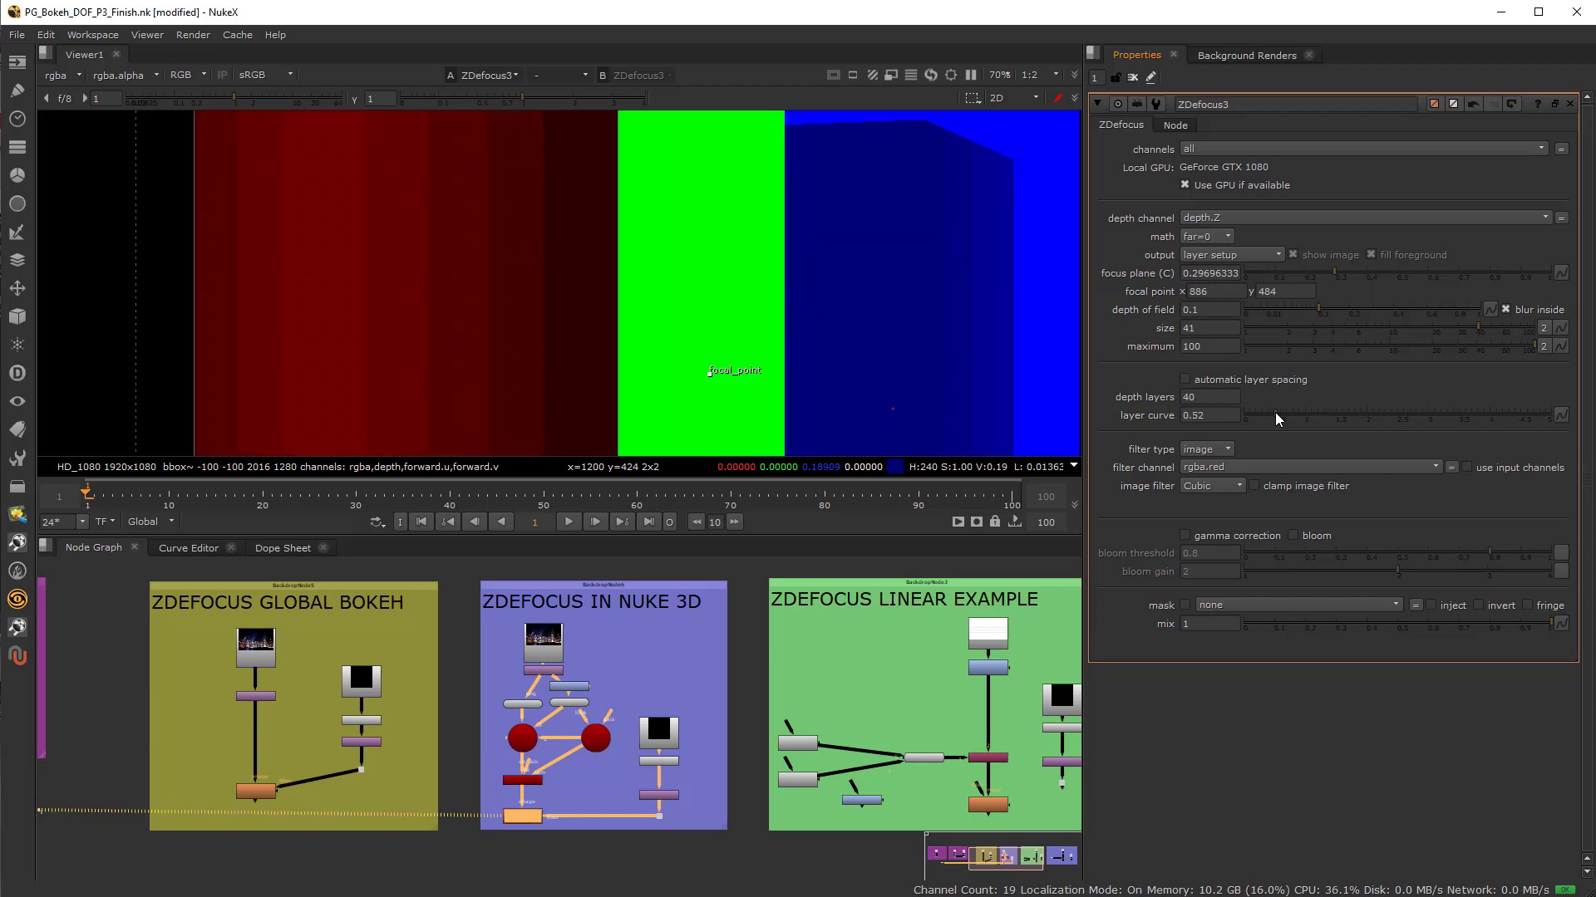
drag(1276, 413, 1261, 411)
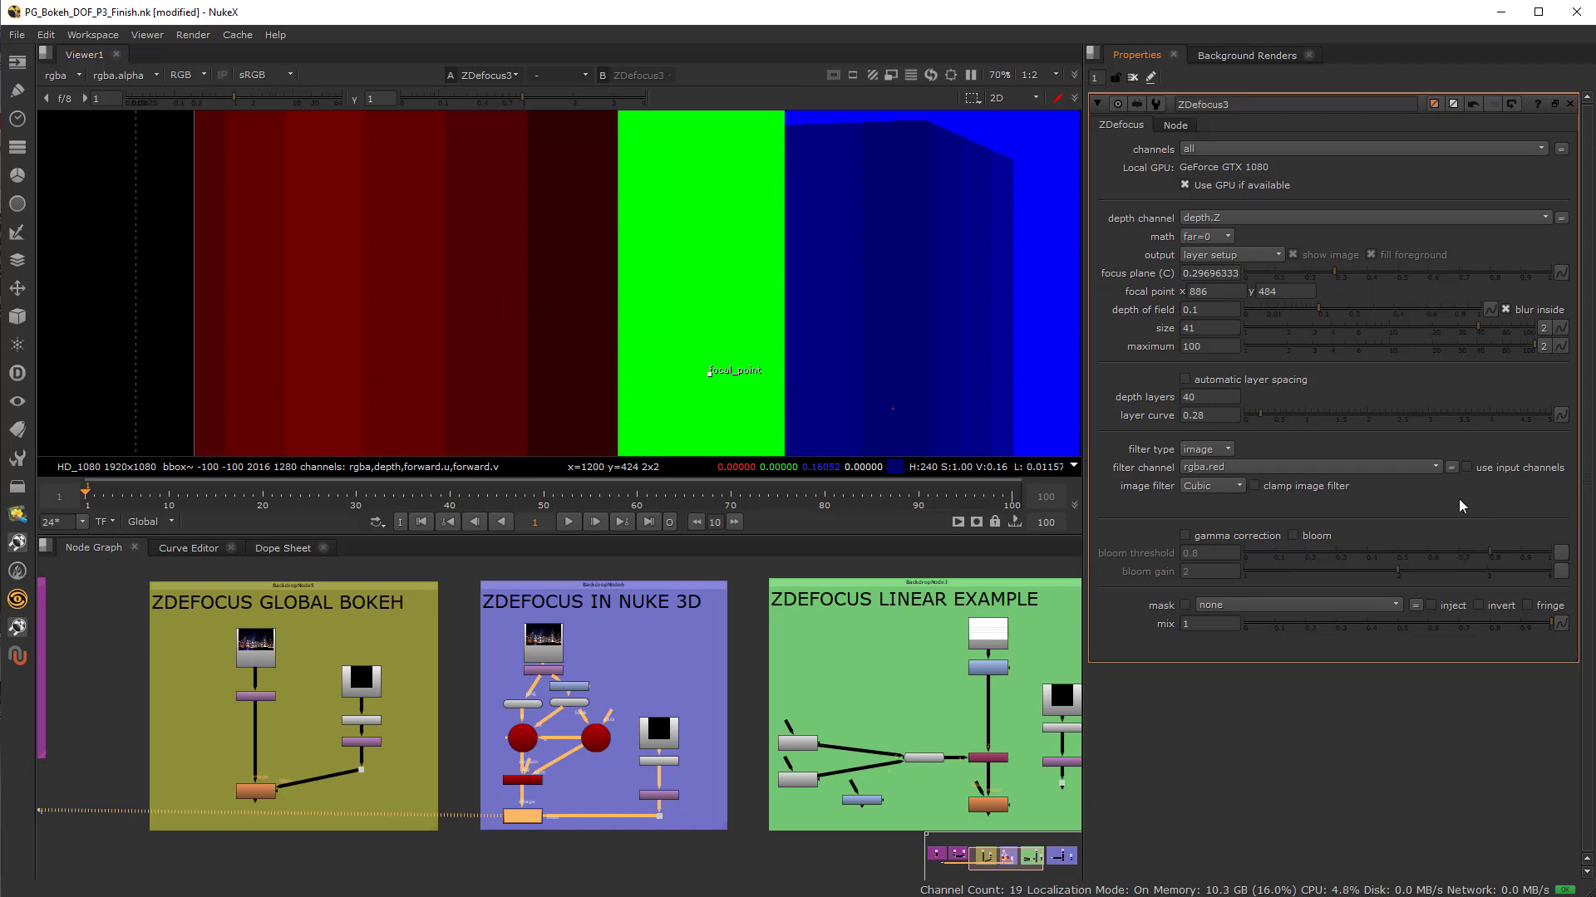
Raise the layer curve through 0.8 to 1.42 and turn automatic layer spacing back on
drag(1260, 412, 1294, 421)
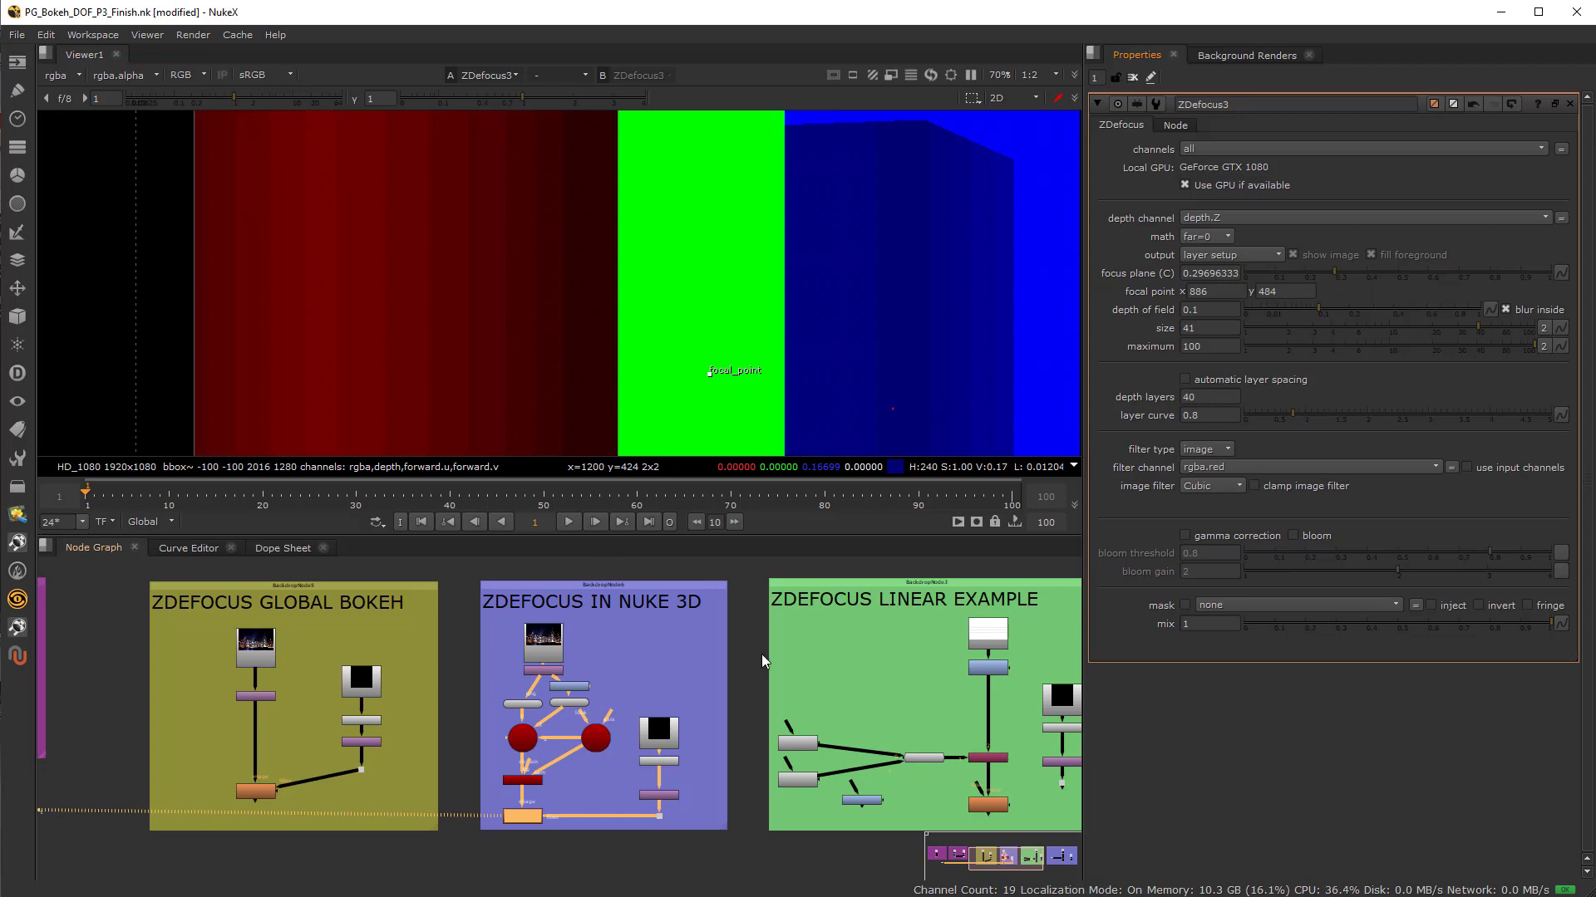
drag(1287, 416, 1334, 427)
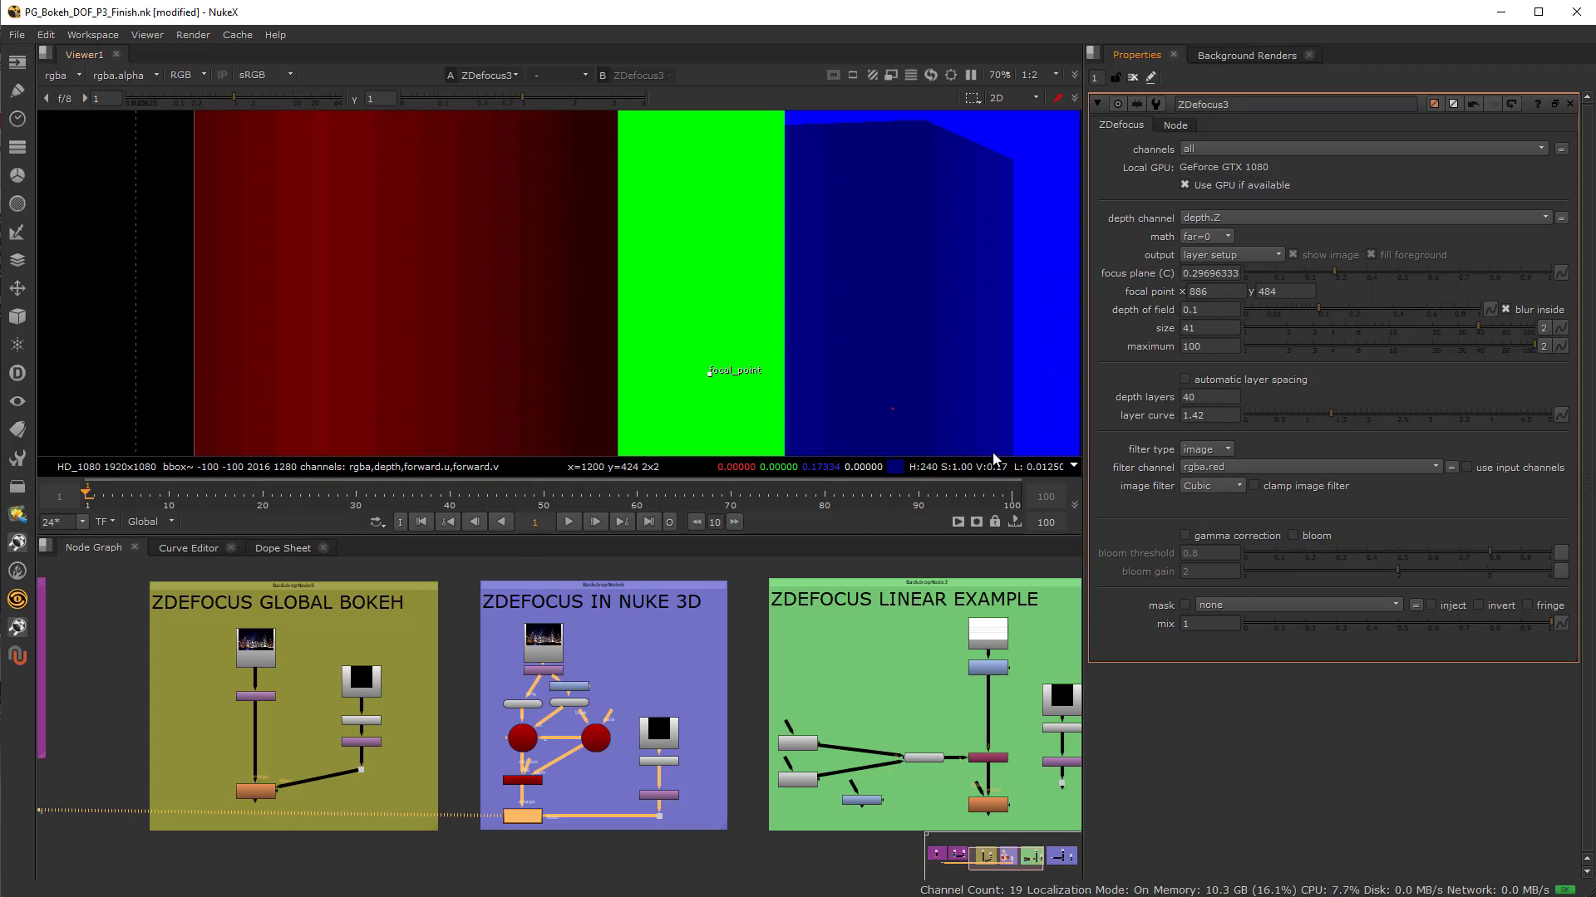
click(1185, 381)
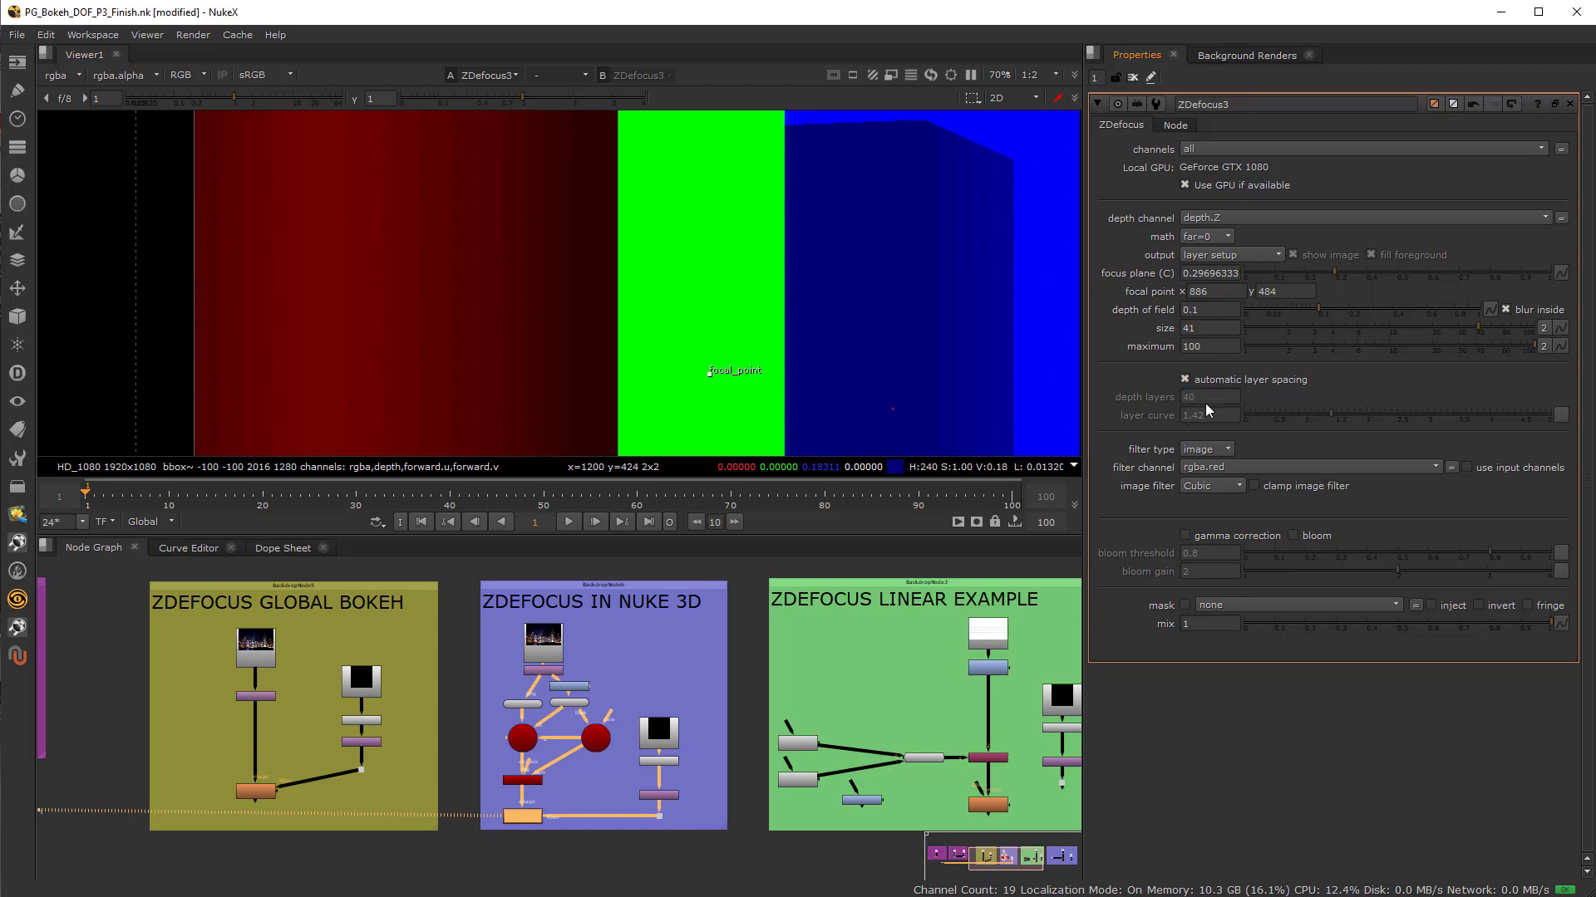
mouse_move(1206, 403)
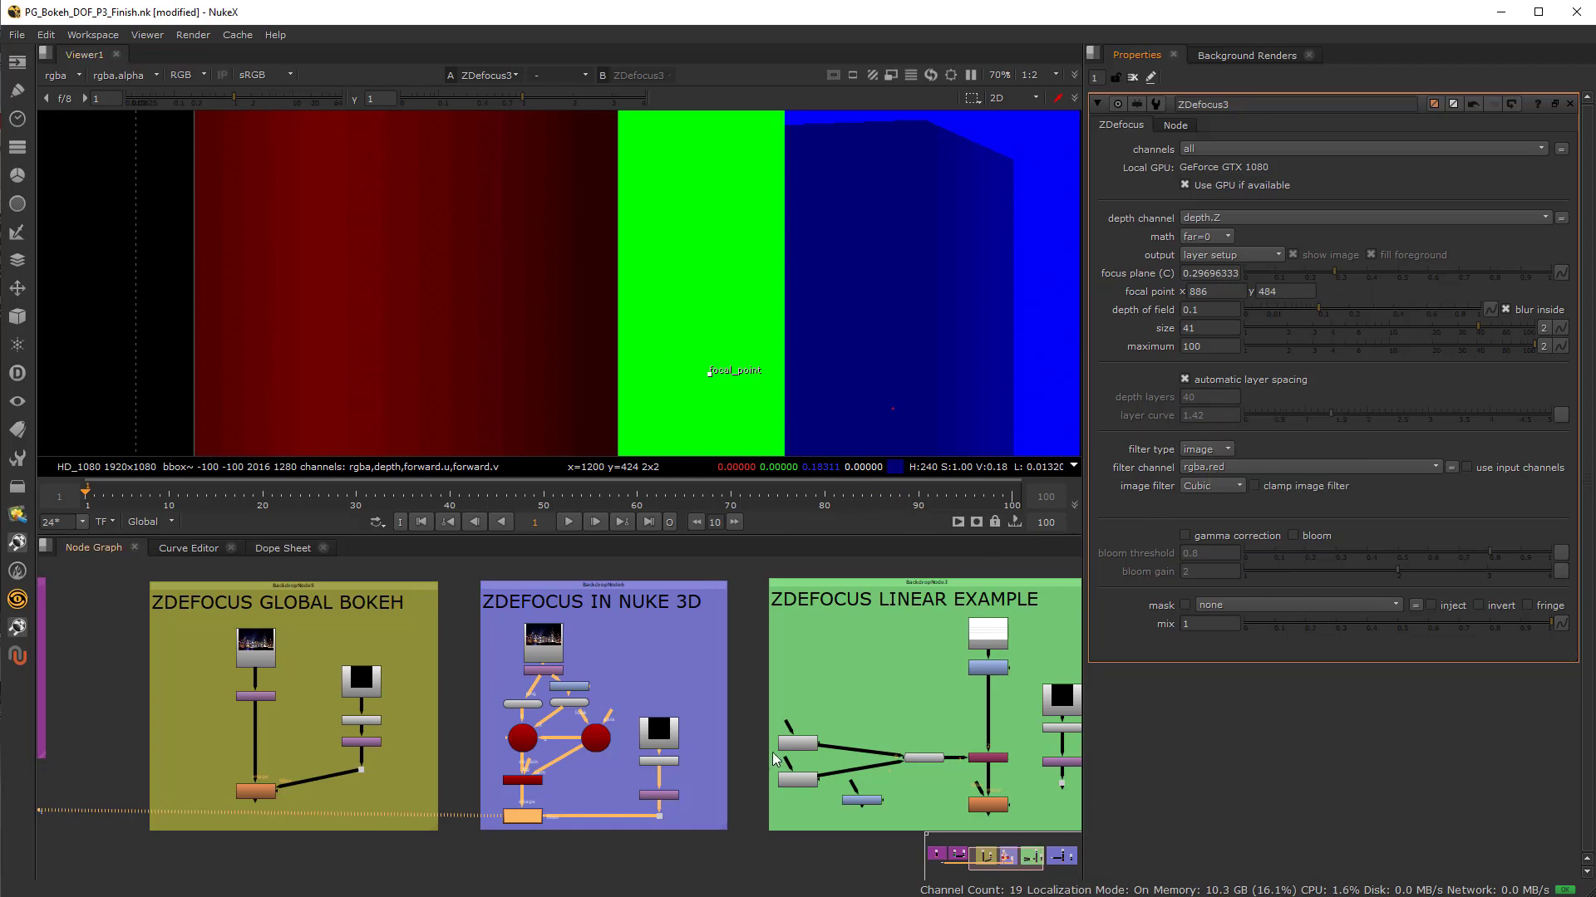
Set the output to filter shape setup and inspect the bokeh shape and the filter input feeding ZDefocus3
click(1225, 259)
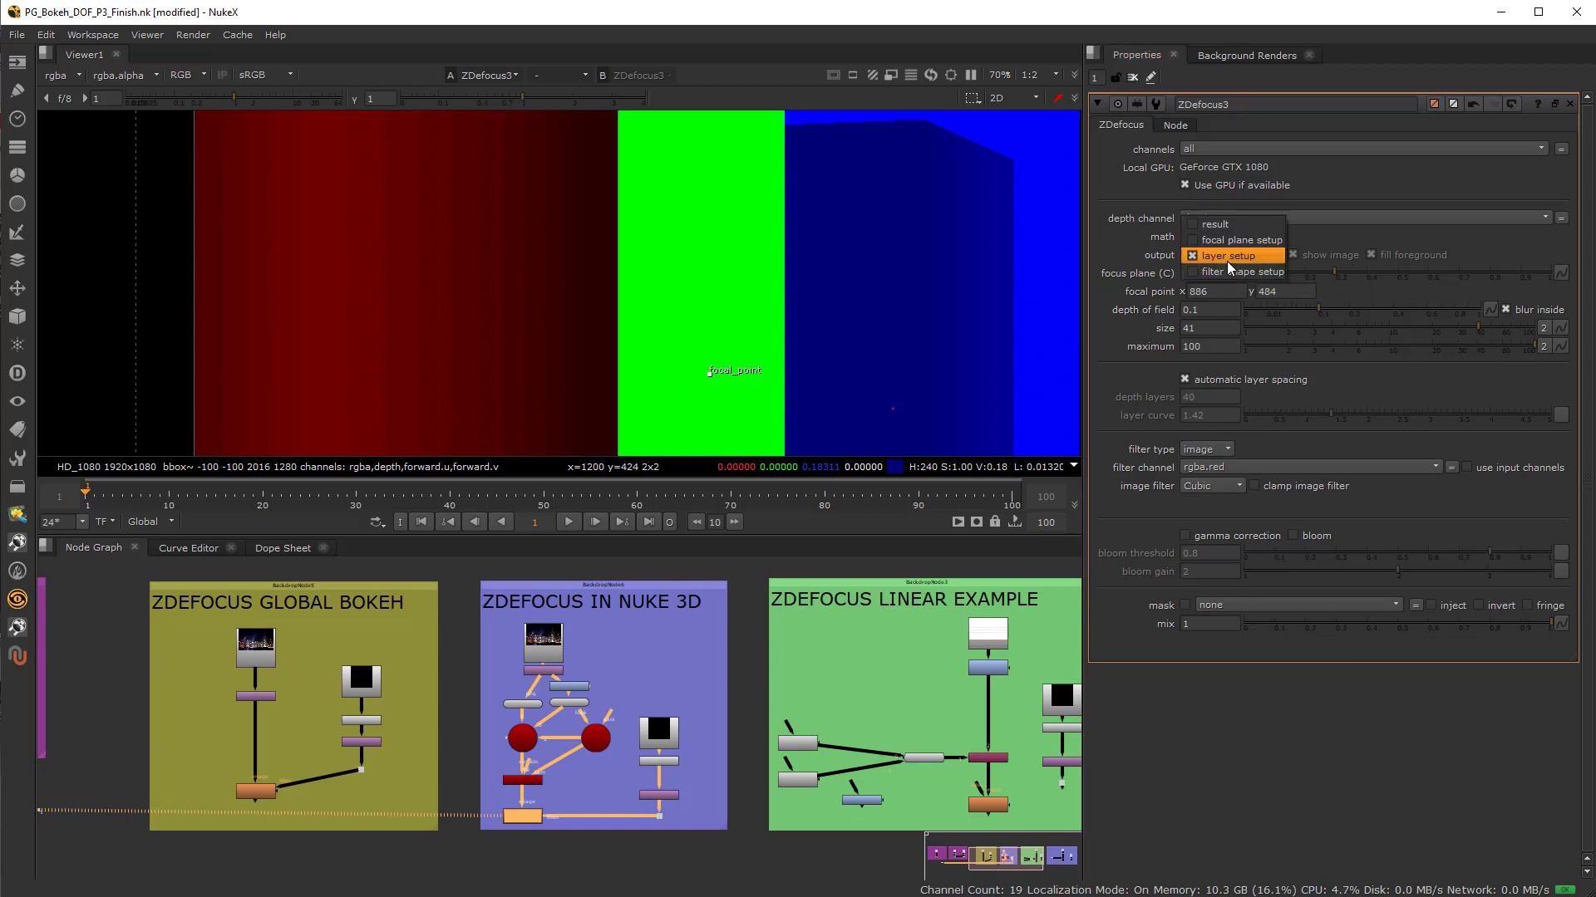
click(1228, 275)
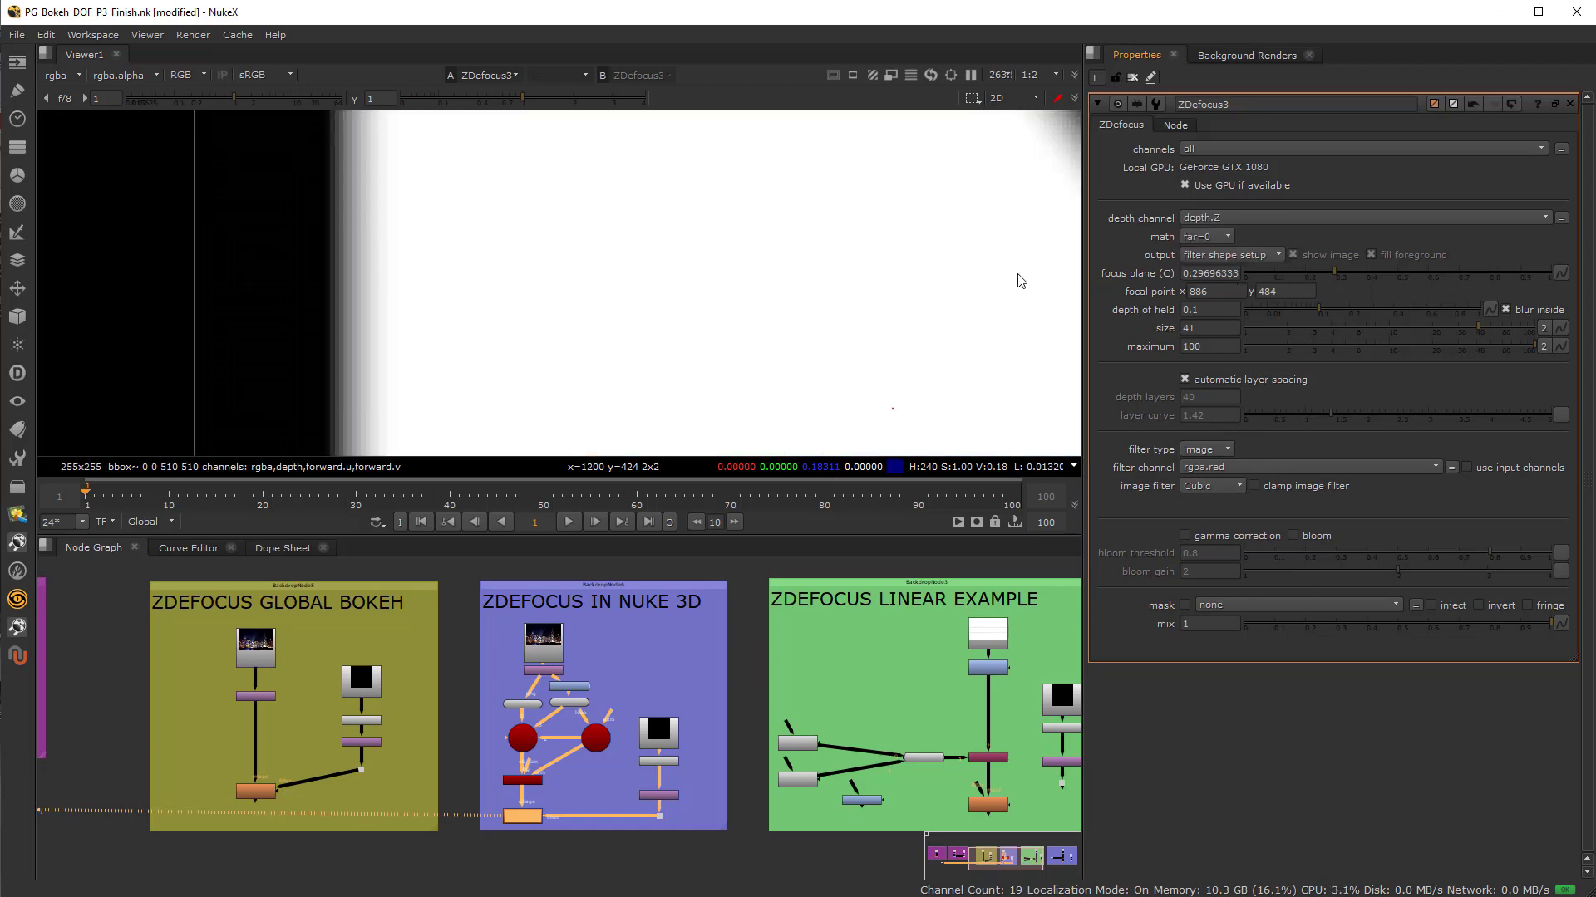
scroll(735, 282, down, 4)
scroll(605, 804, up, 4)
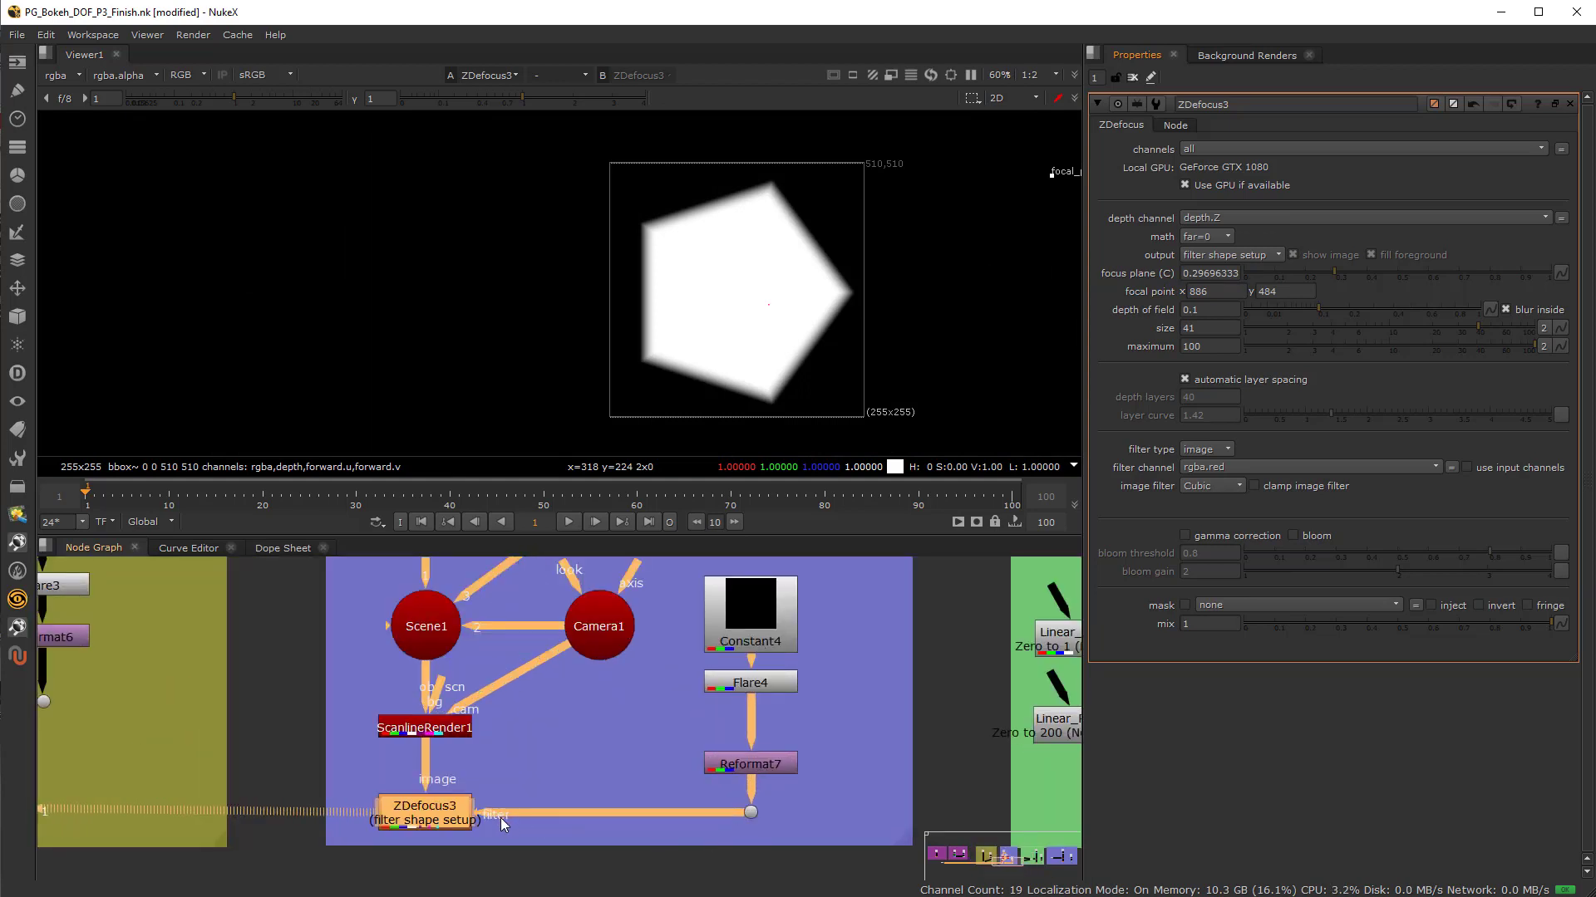
scroll(498, 823, up, 3)
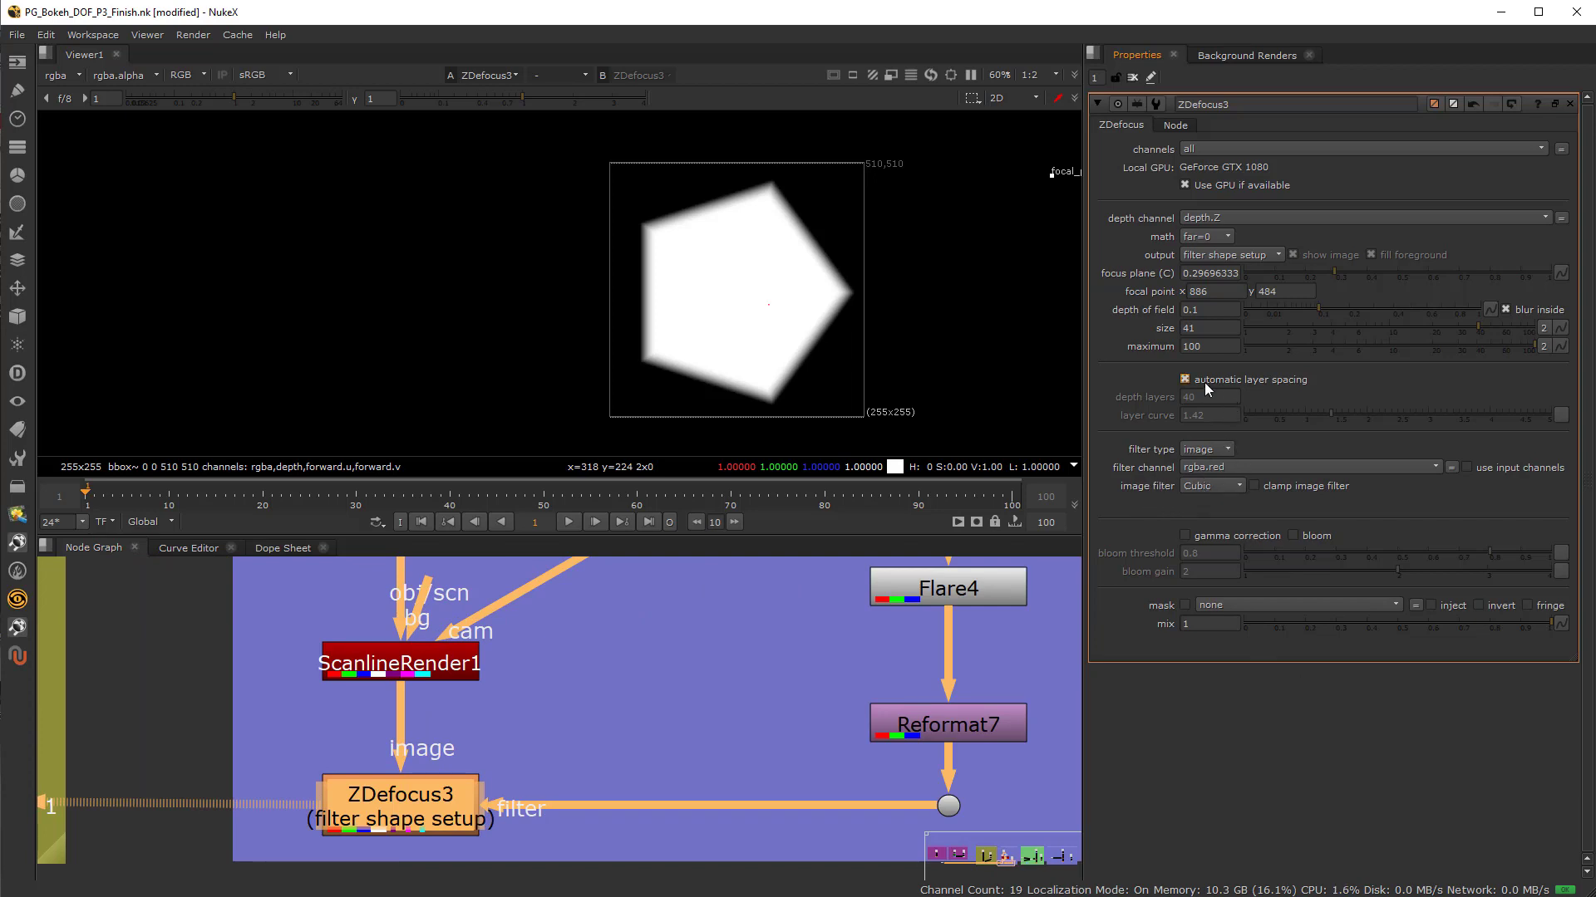
Set the ZDefocus3 output to result and reduce the defocus size to 19
click(1230, 255)
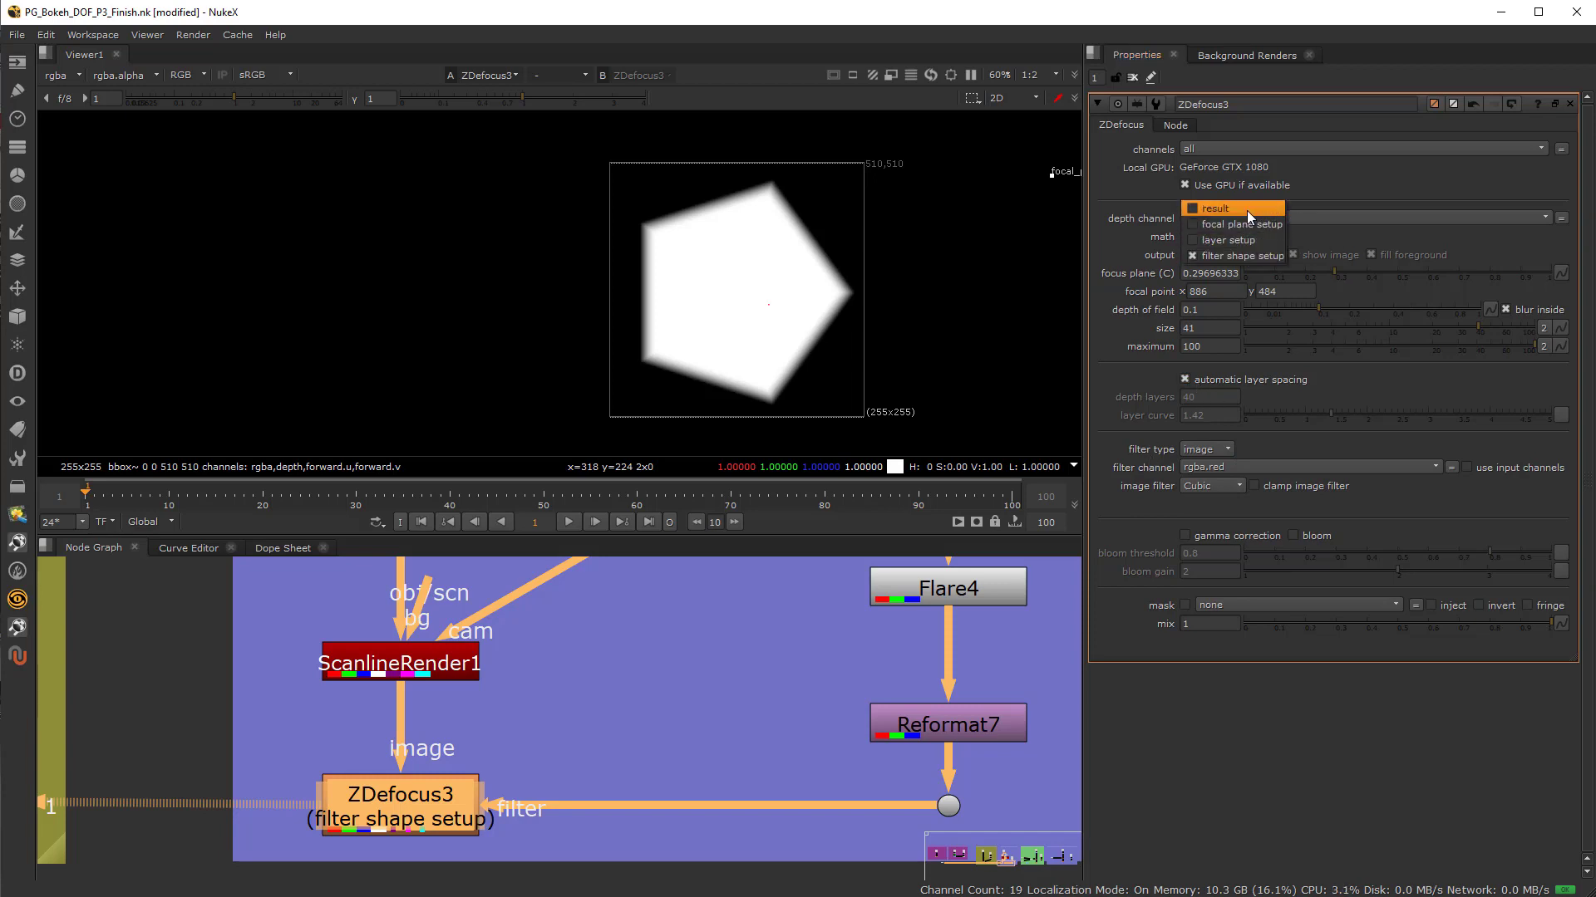
click(1247, 211)
scroll(703, 301, up, 5)
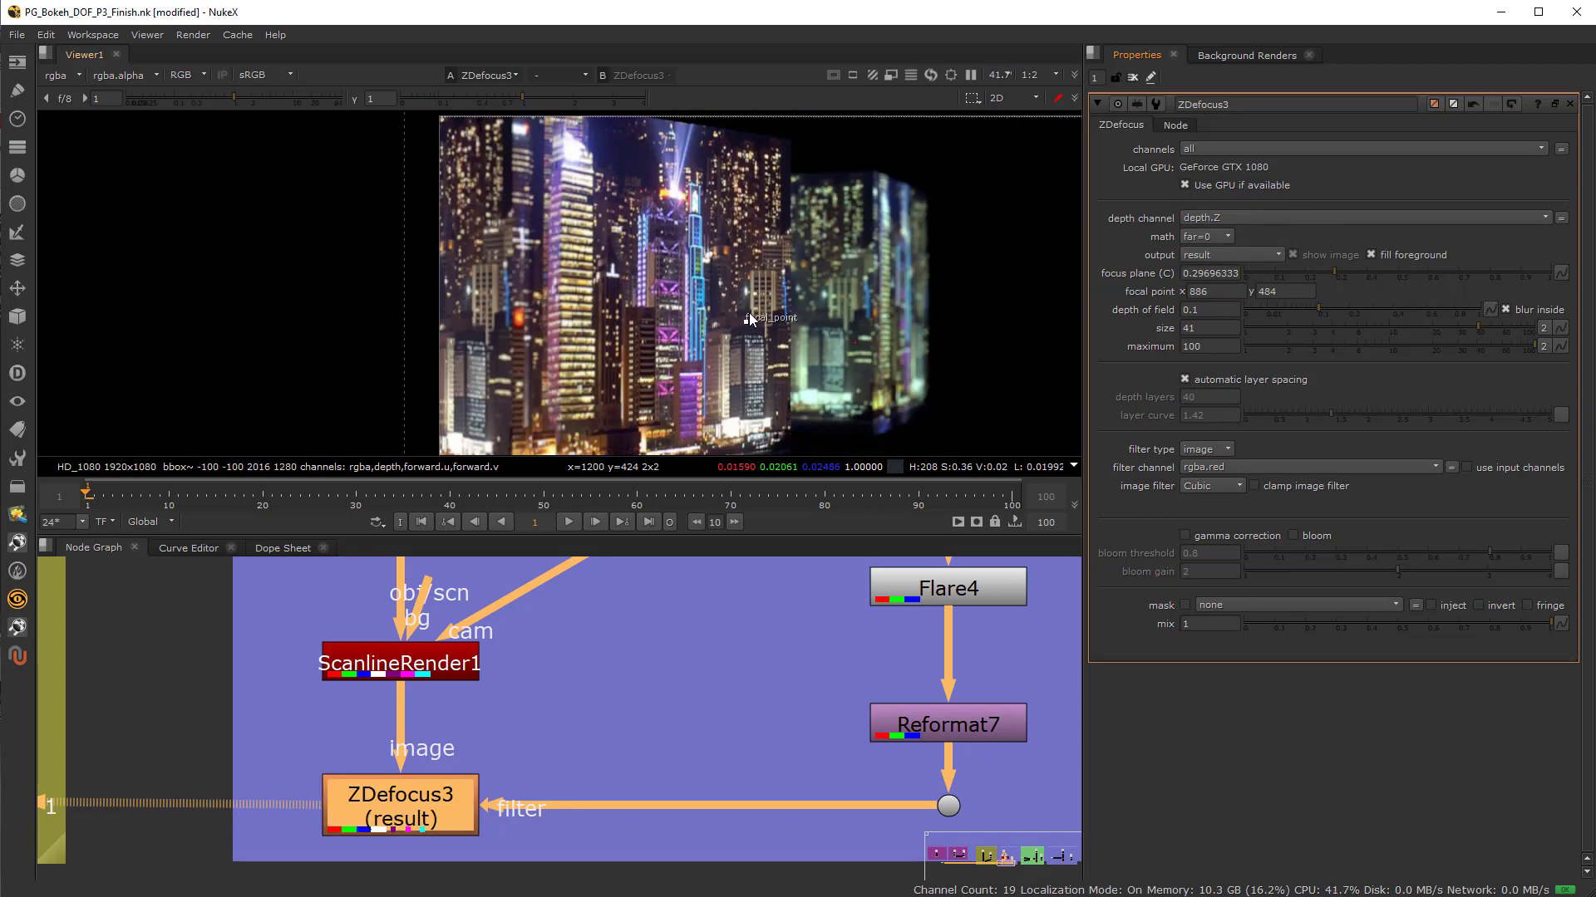
scroll(661, 415, up, 1)
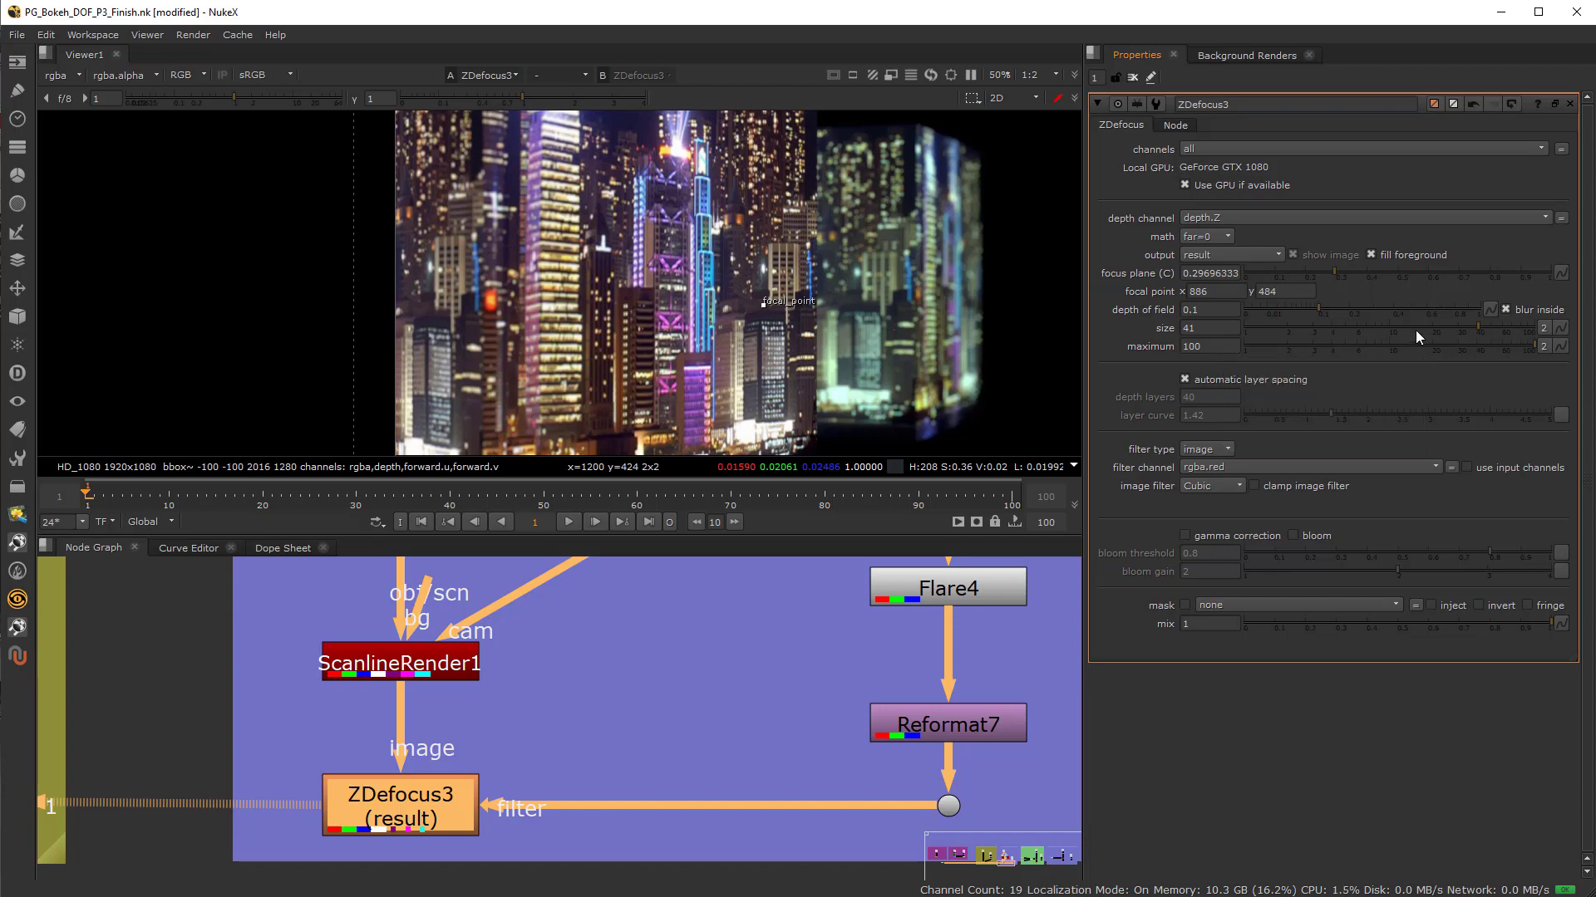
mouse_move(1415, 329)
mouse_down()
mouse_move(1456, 334)
mouse_move(1429, 347)
mouse_up()
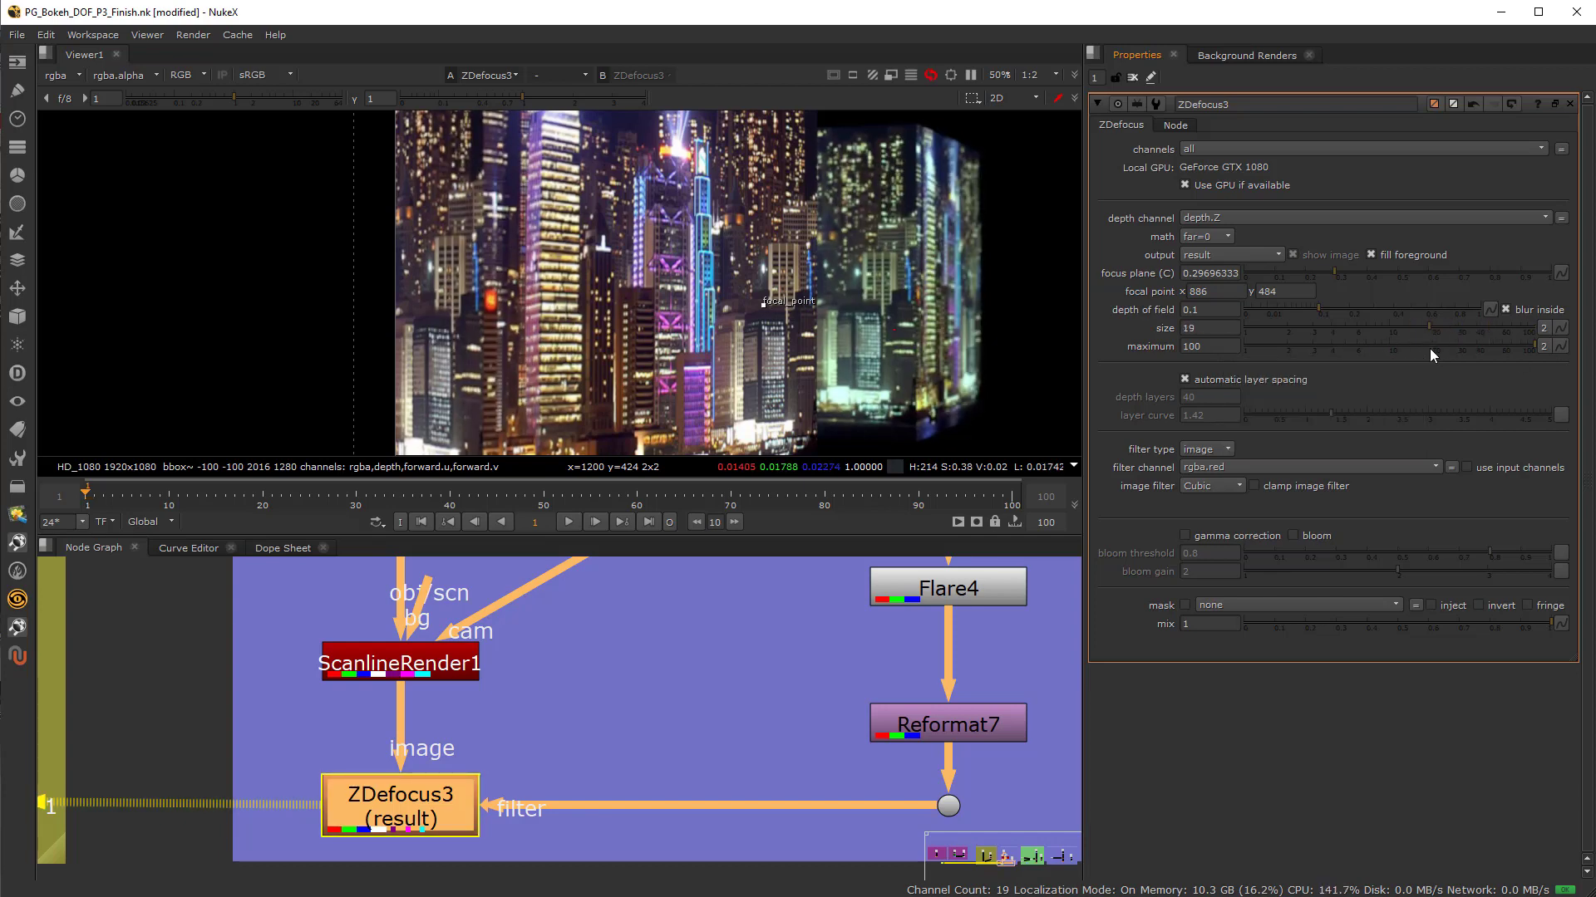
click(1512, 349)
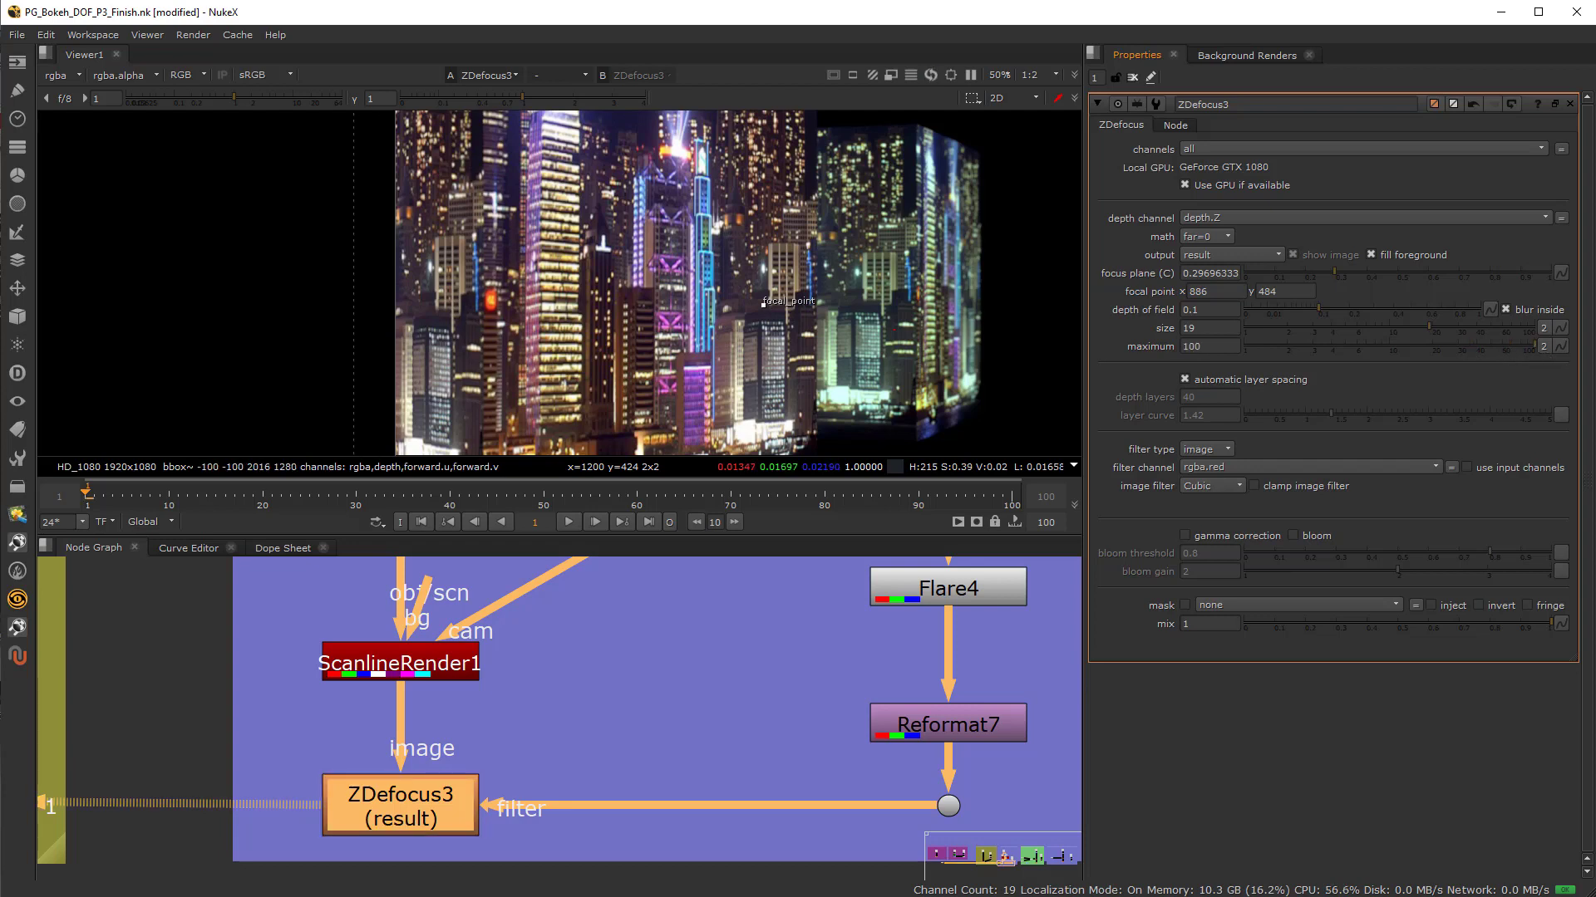
Vary the ZDefocus3 size through 18.5 and 21.5 to 12.6, and lower the maximum to 24.5, ending at 29
drag(1403, 326, 1462, 327)
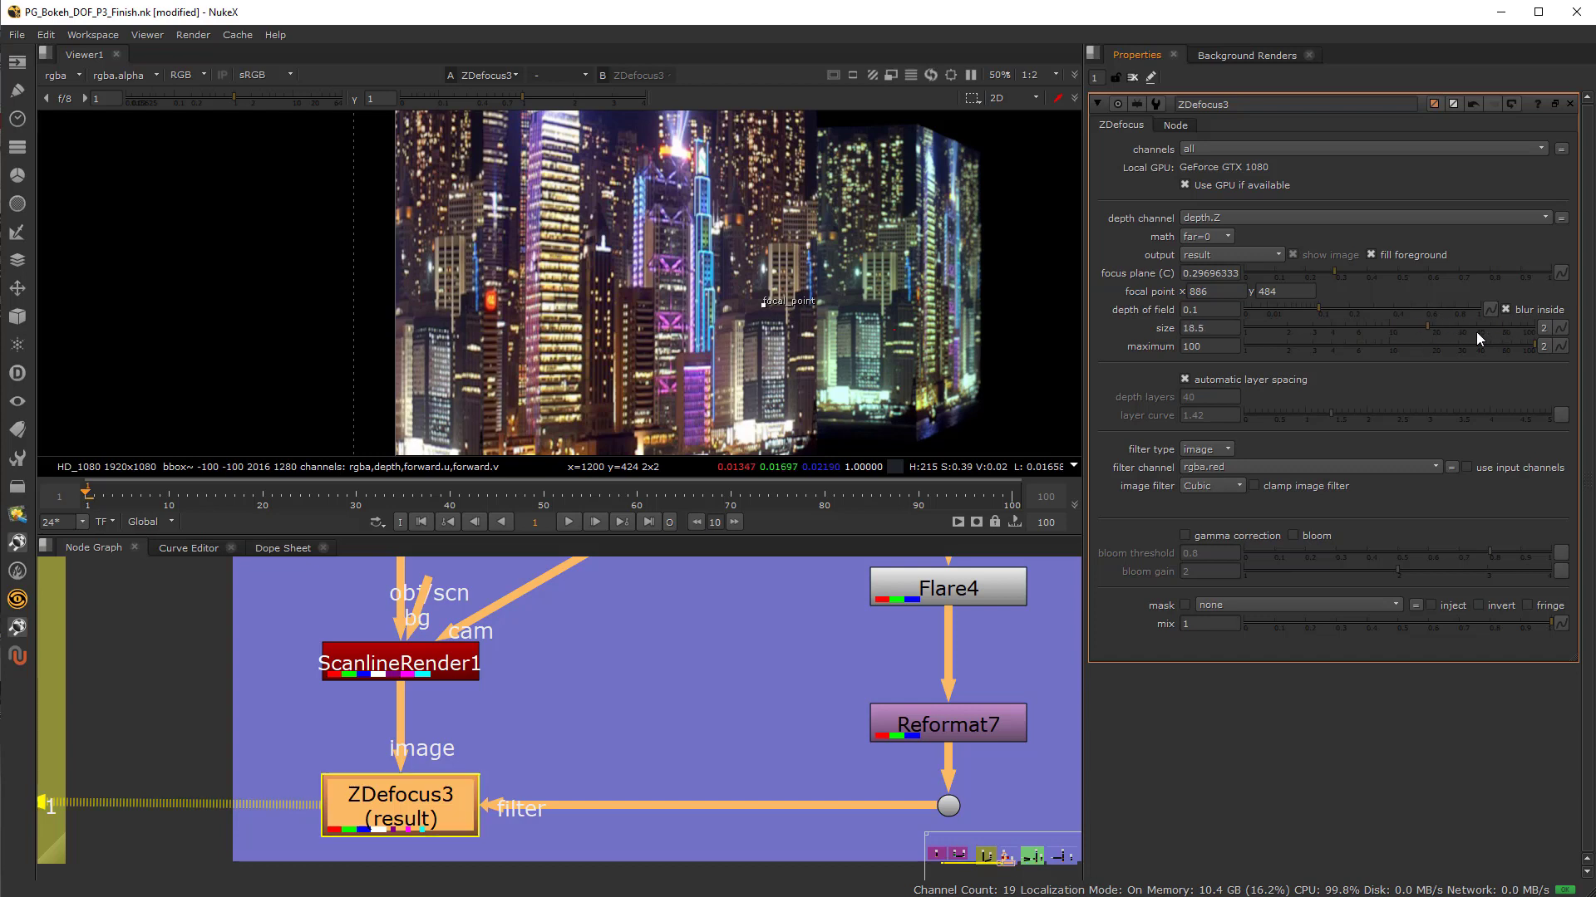
click(1478, 331)
drag(1499, 331, 1437, 337)
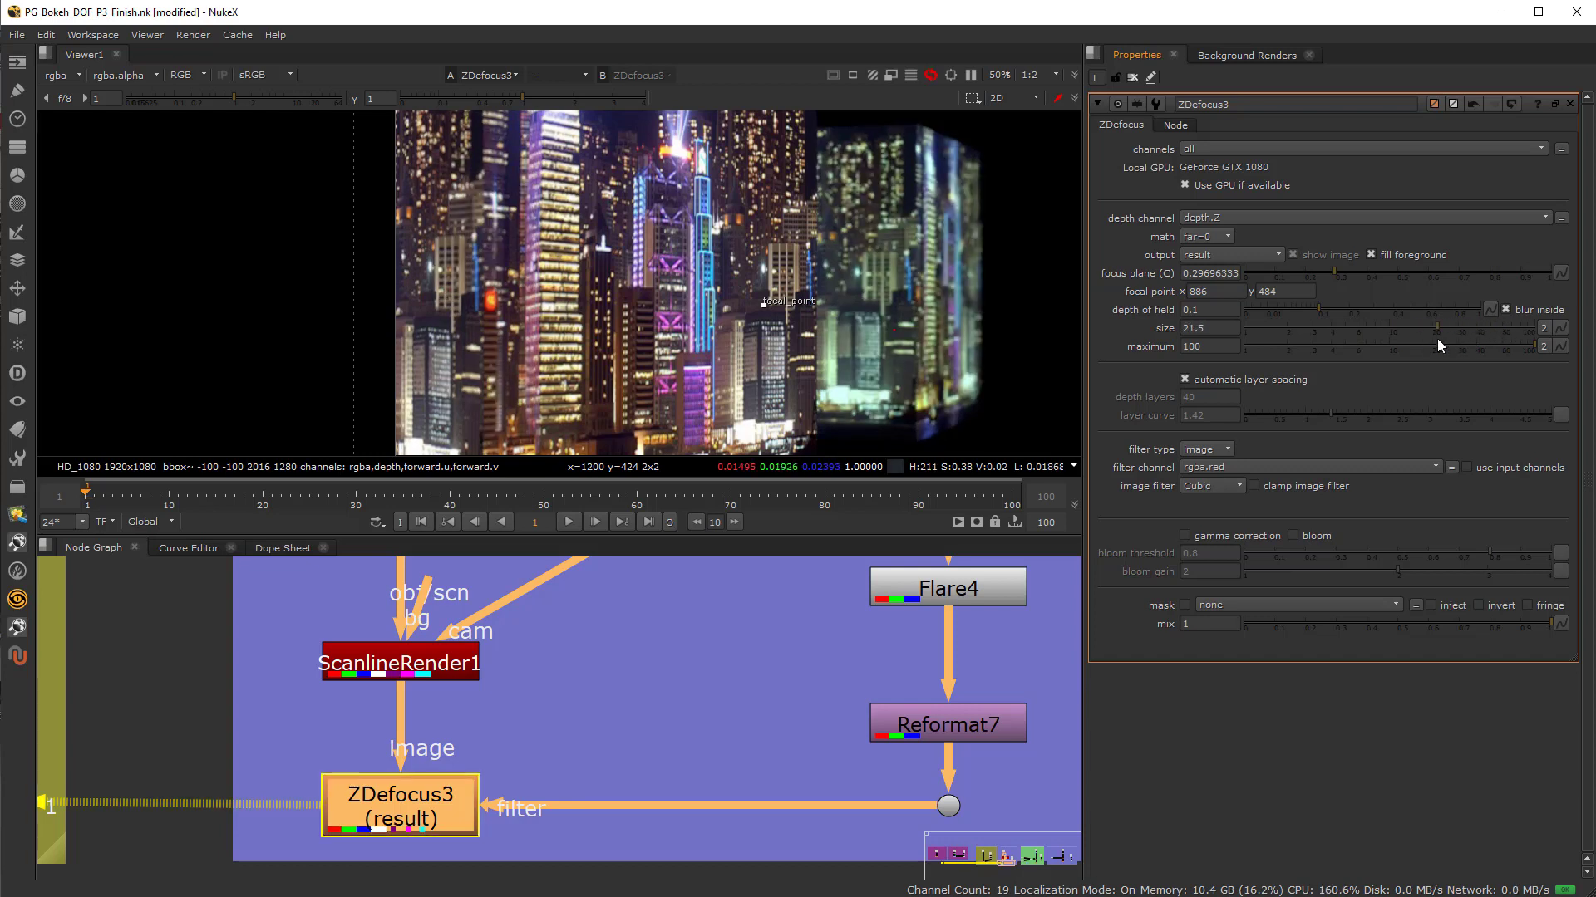
click(1447, 350)
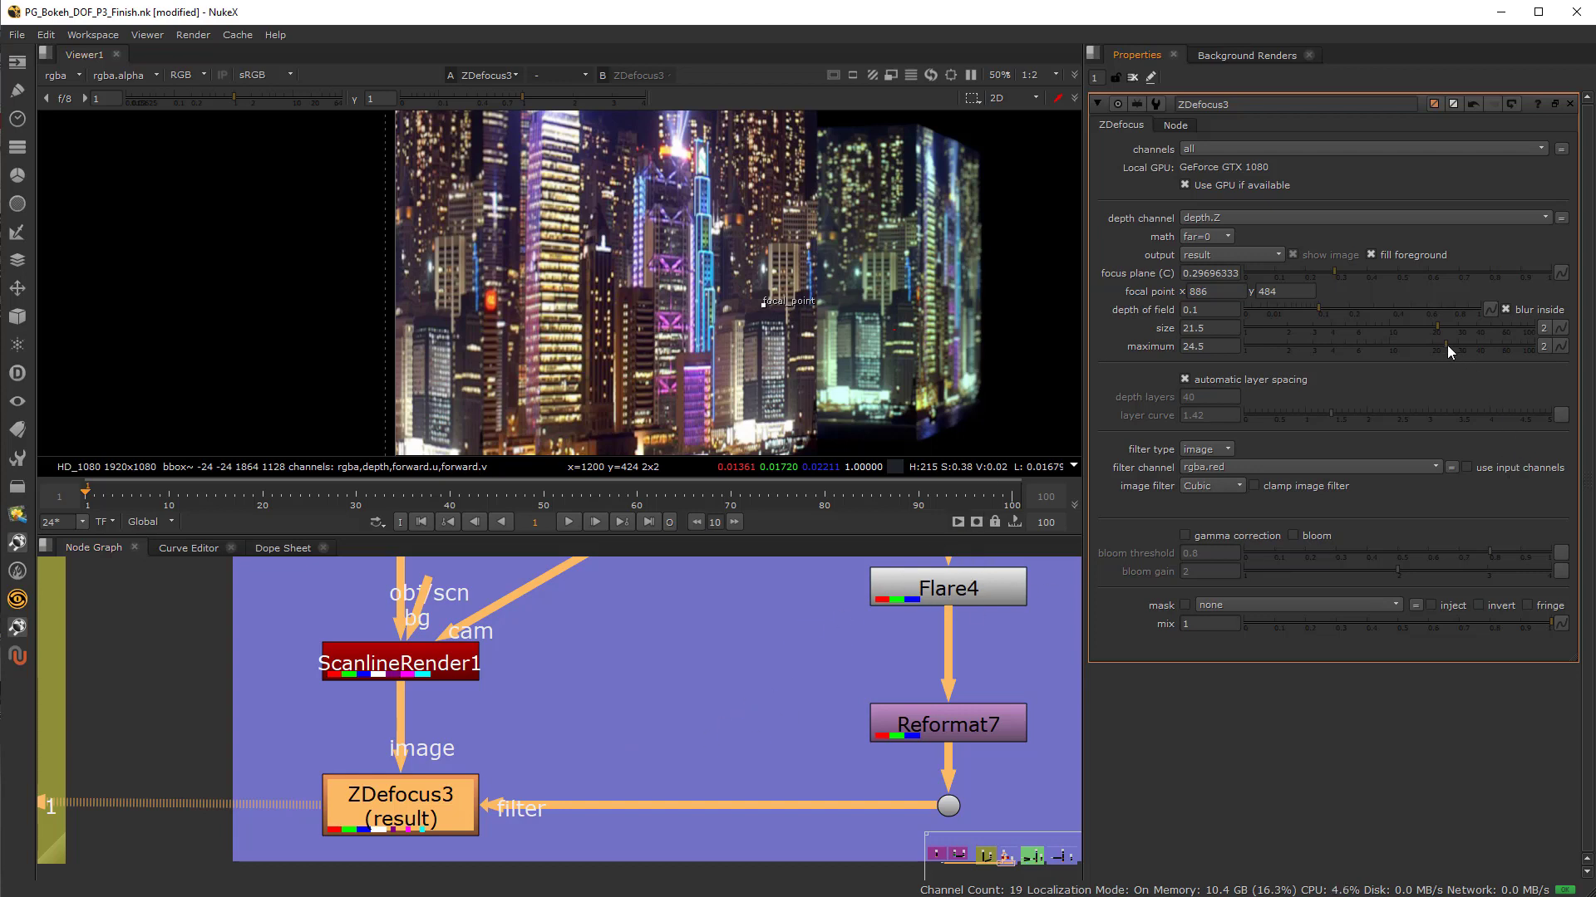
drag(1447, 346, 1402, 328)
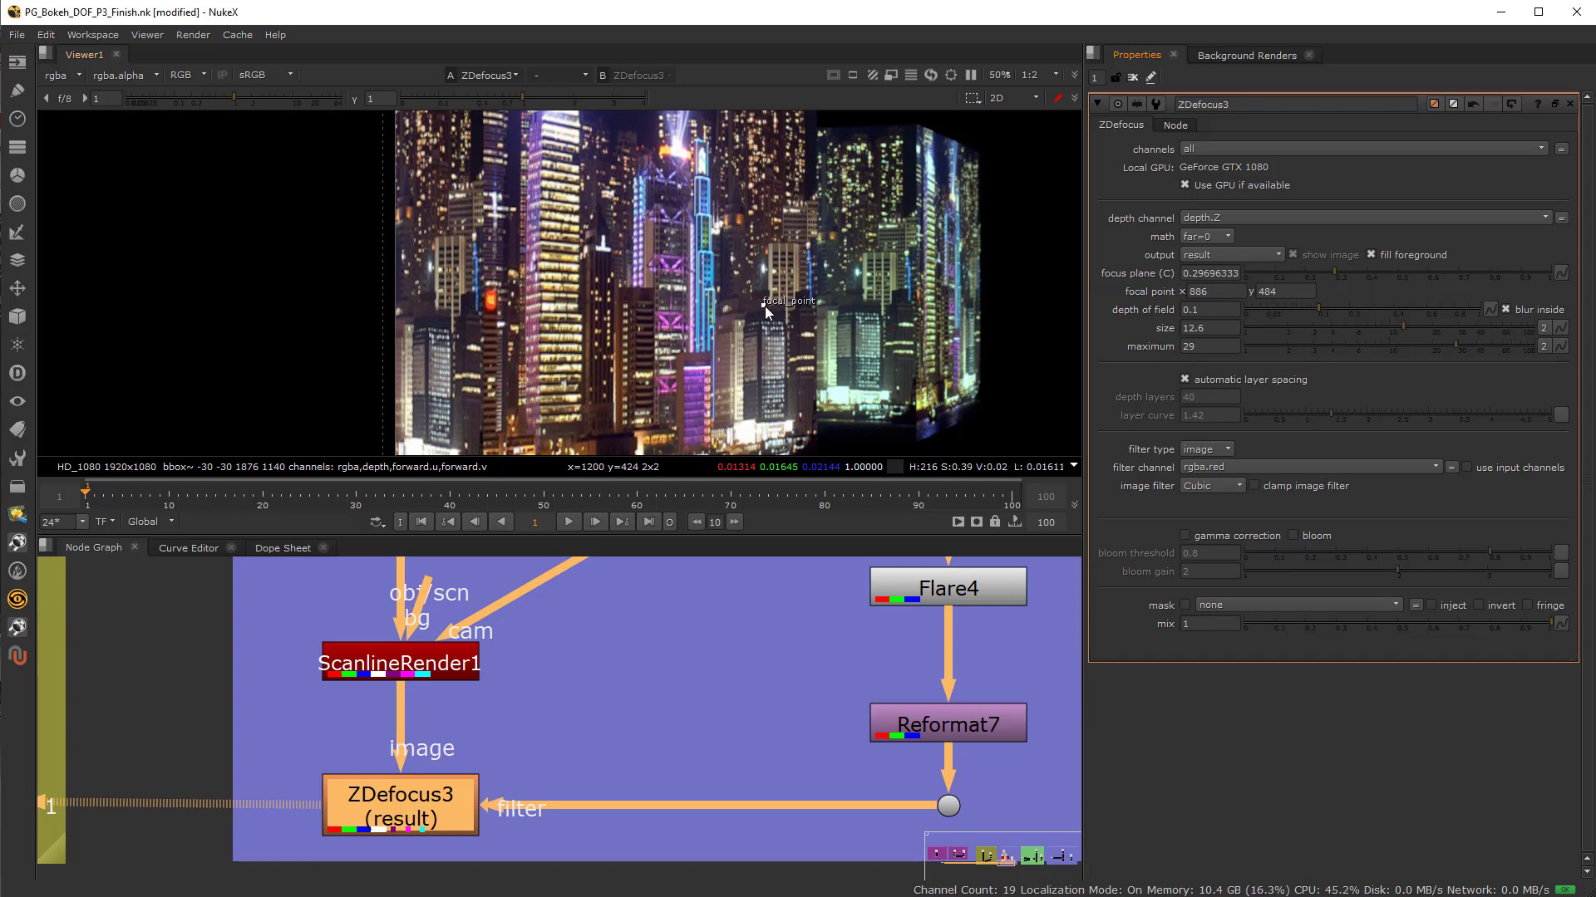
Move the focal point to 248, 486 on the front cube, set the math to direct, and refocus at 368, 486
drag(764, 304, 497, 310)
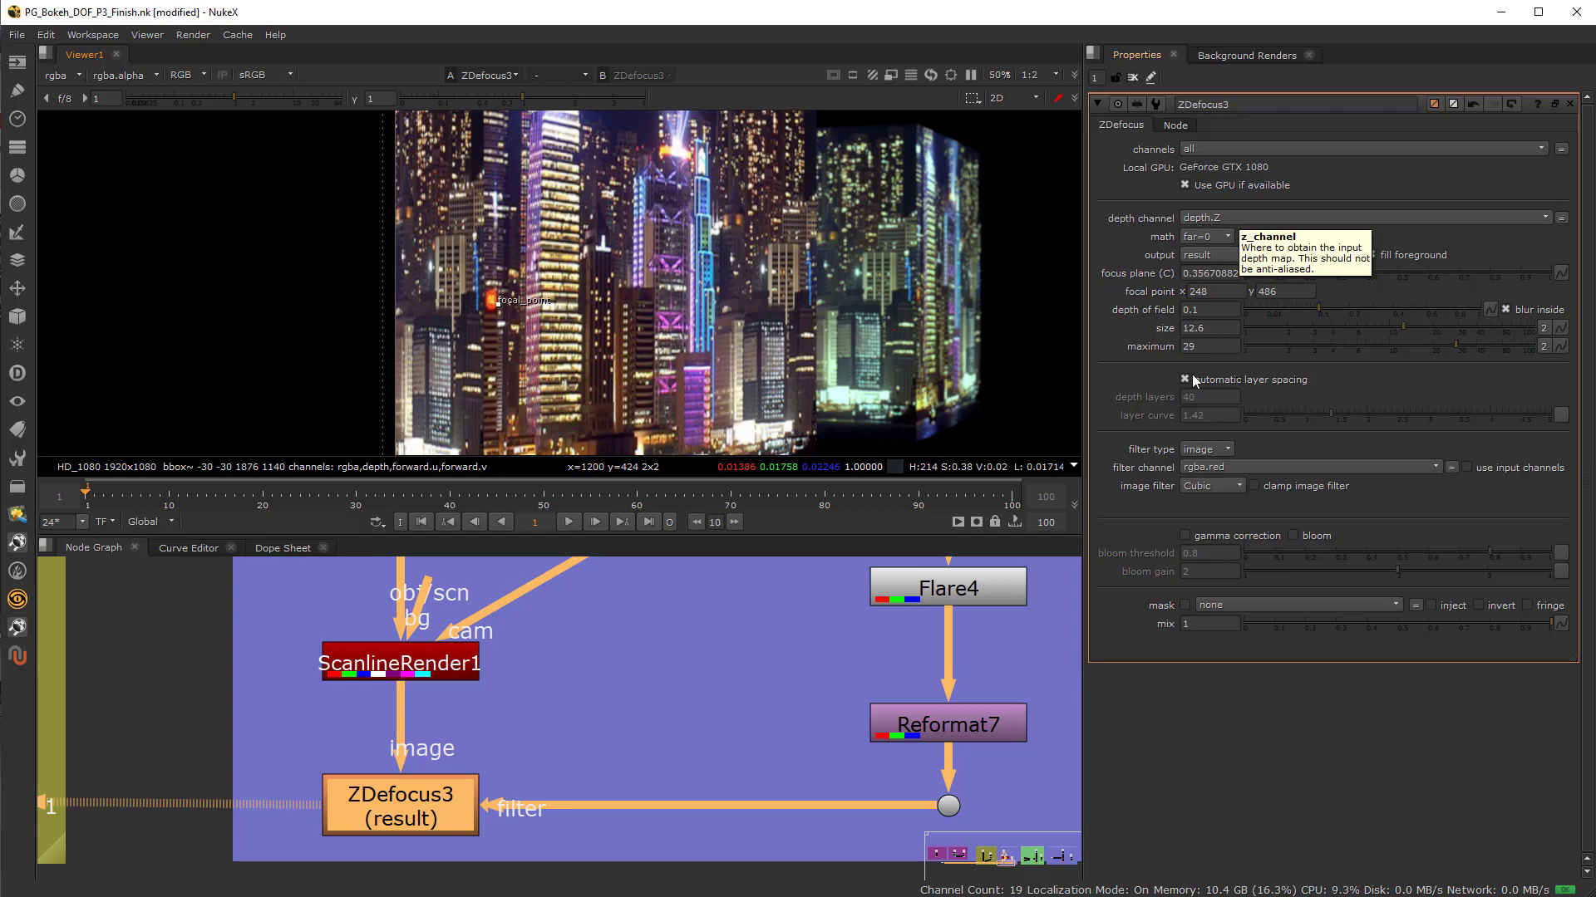
click(1199, 237)
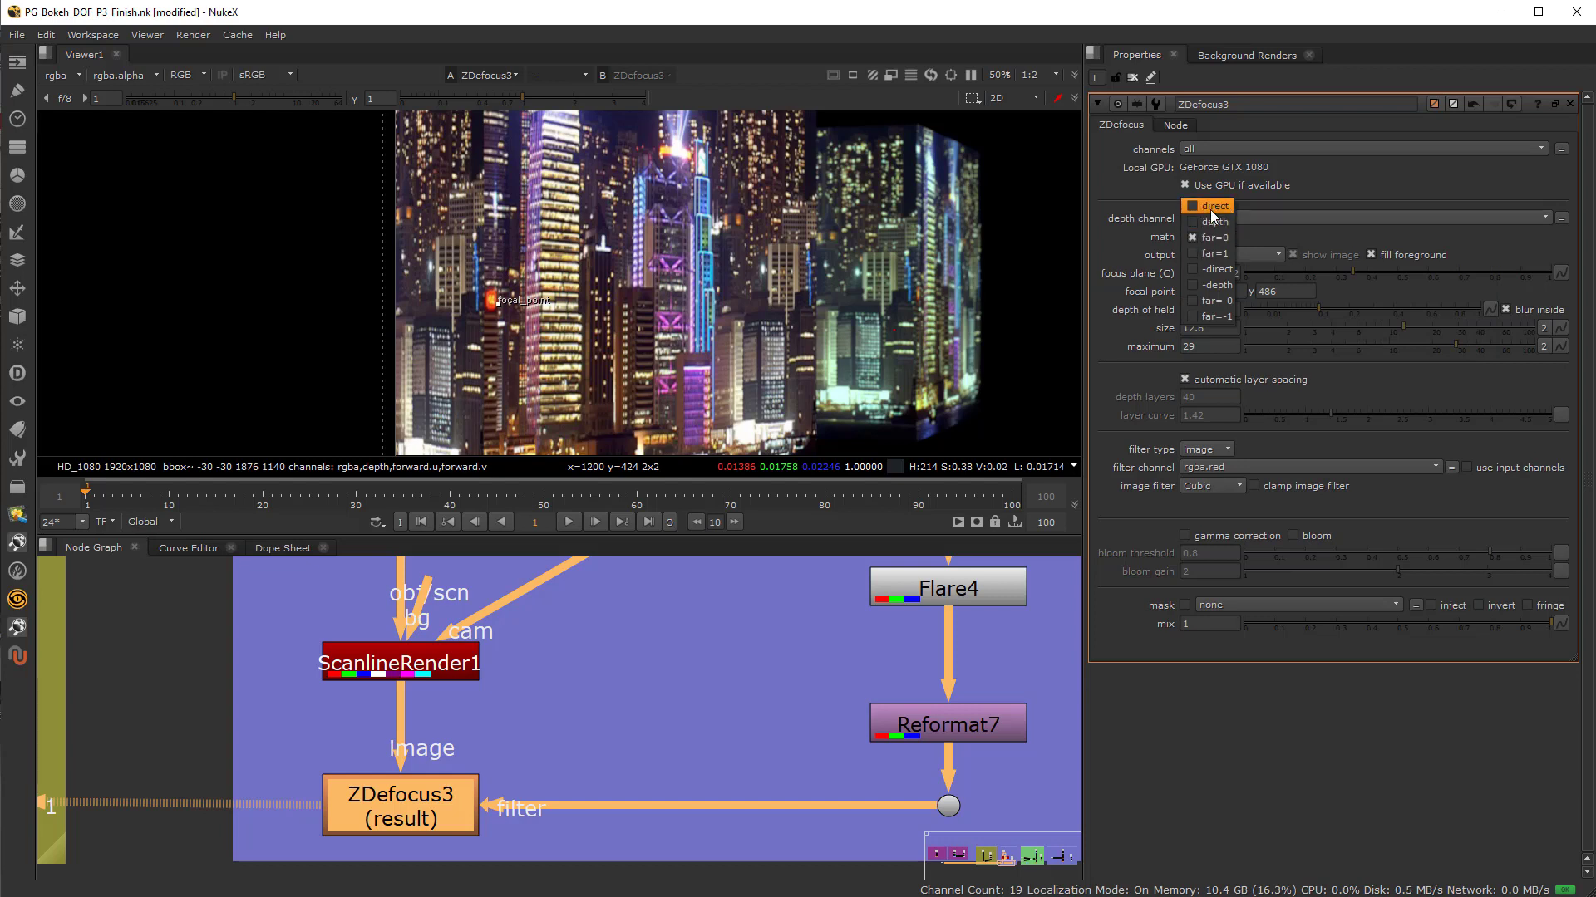
click(1210, 208)
drag(500, 303, 550, 302)
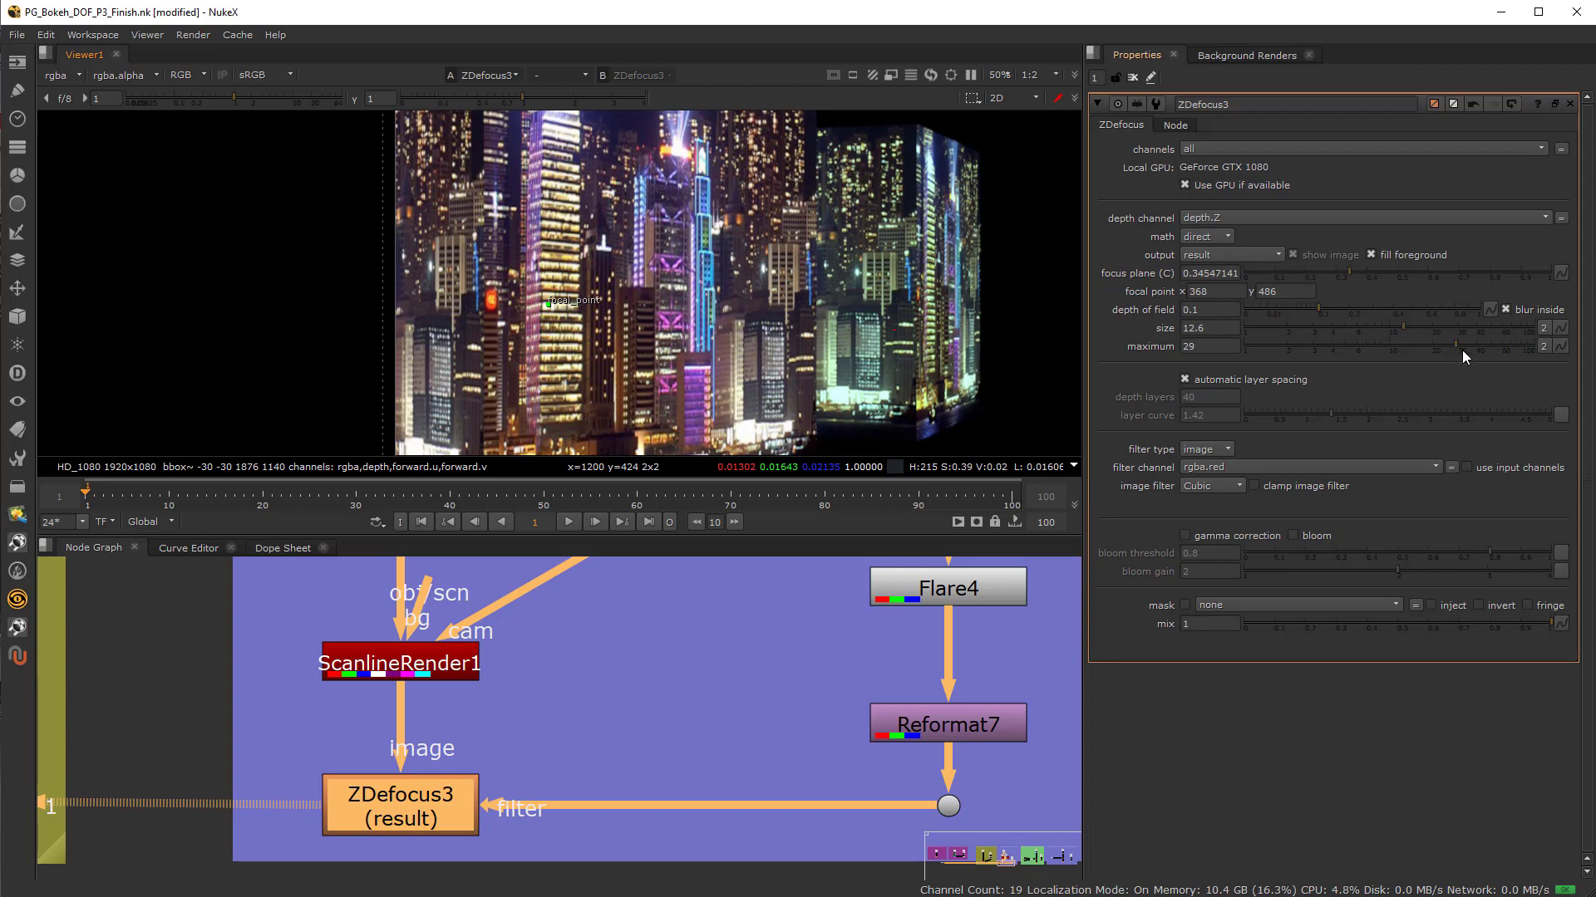
Raise the size to 30.5 and the maximum to 34.5, and move the focal point onto the rear cube at 1200, 512
drag(1455, 336, 1459, 328)
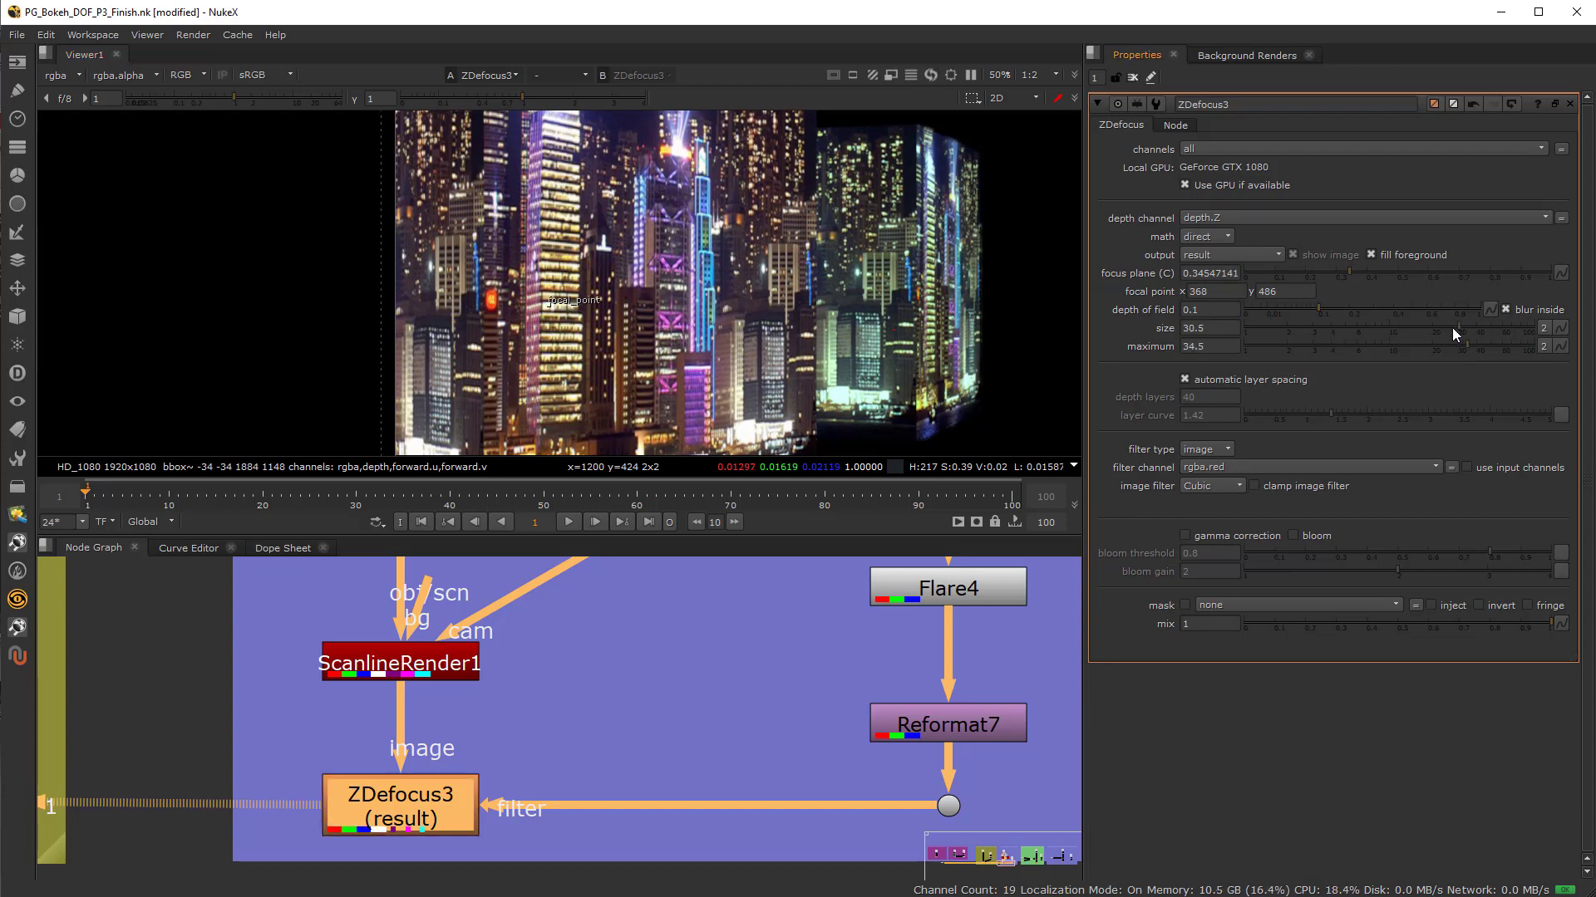
drag(560, 309, 895, 295)
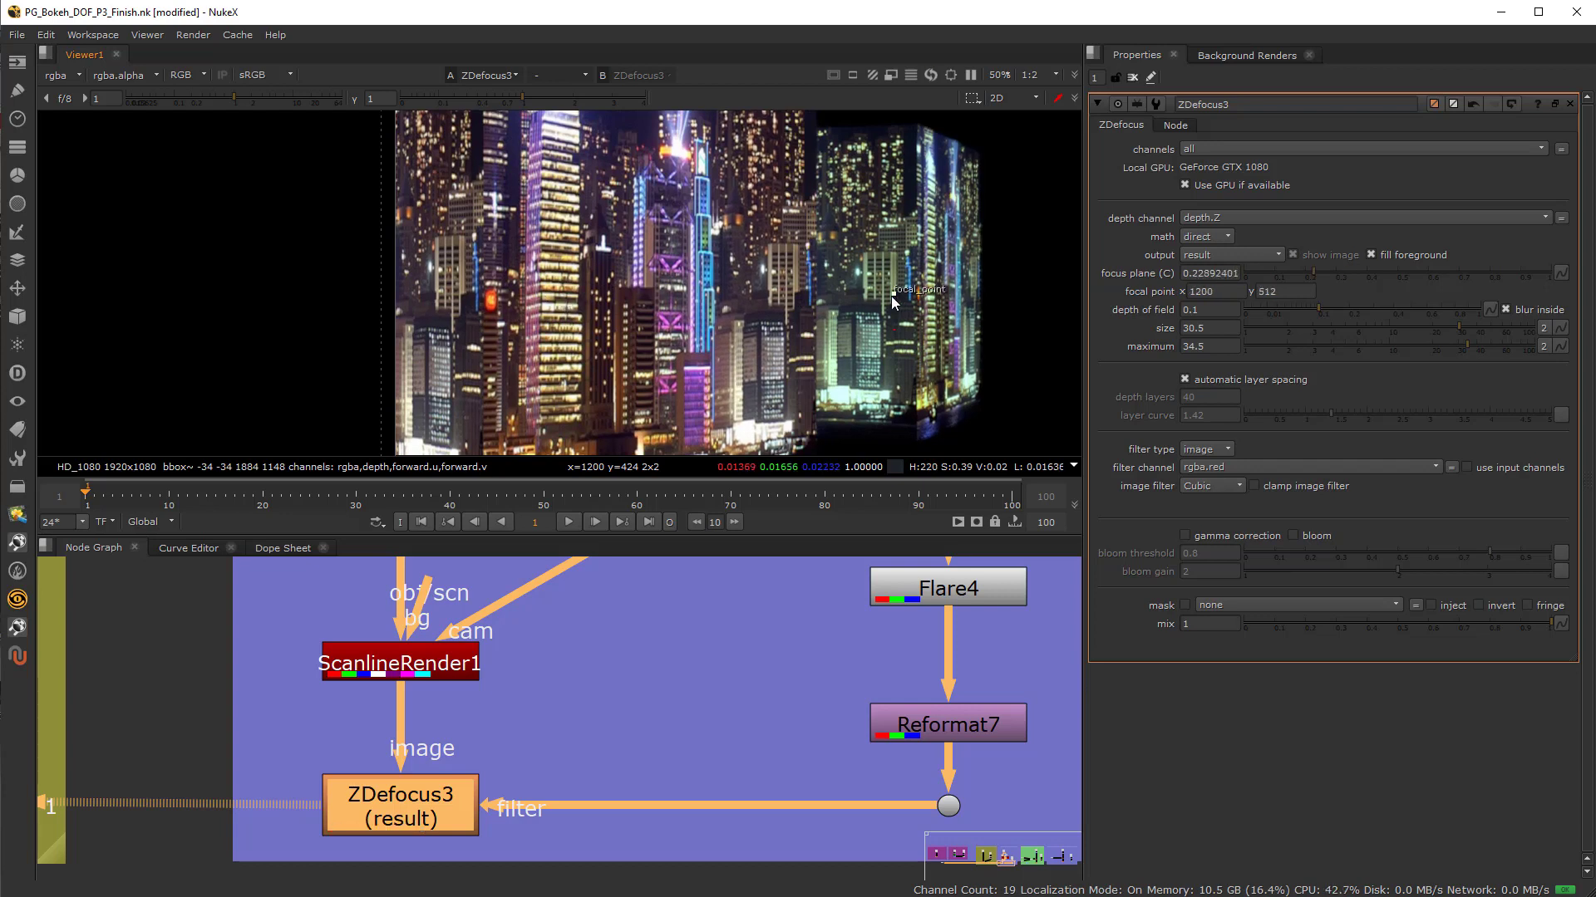
Set the math to depth and the depth of field to 0.12, and shift focus to the front cube at 376, 506
drag(392, 809, 392, 806)
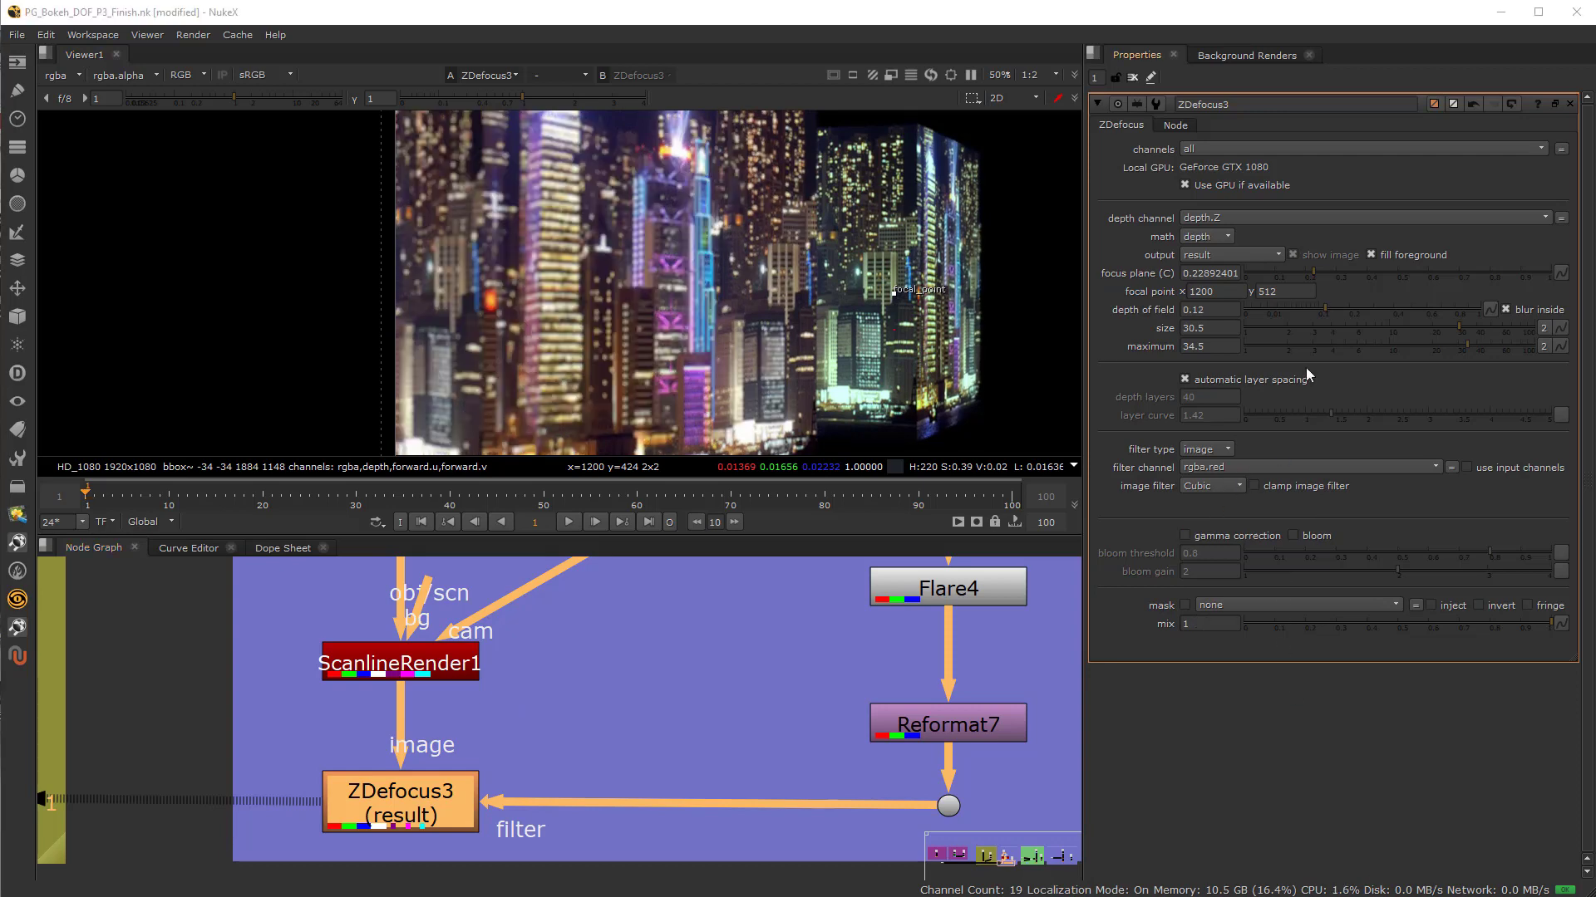
drag(1318, 272, 1347, 272)
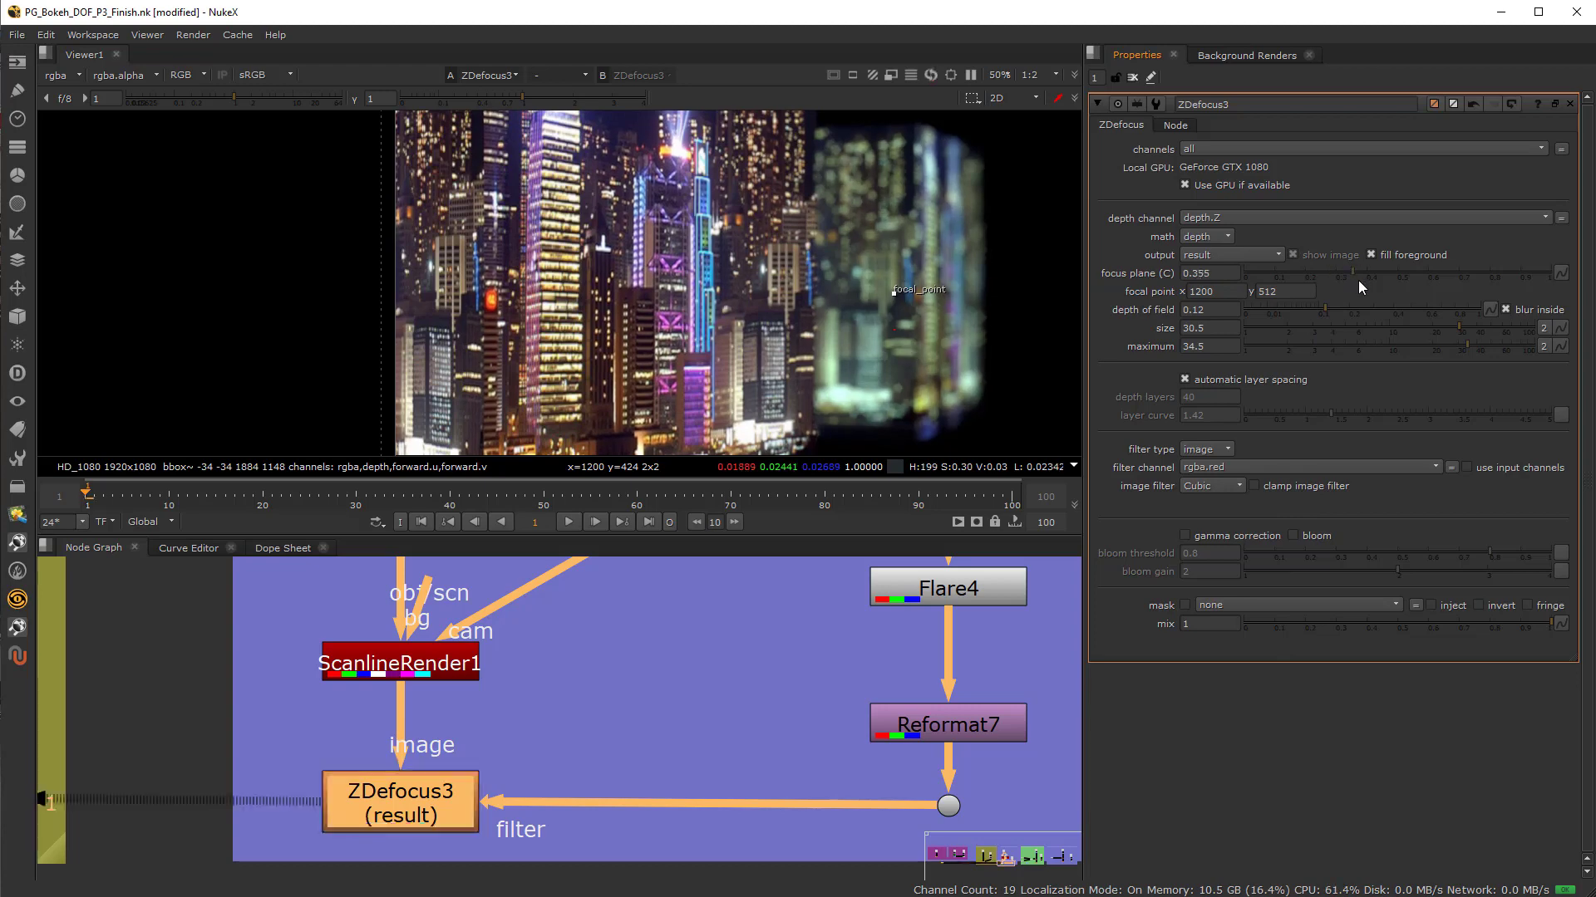
drag(886, 282, 549, 292)
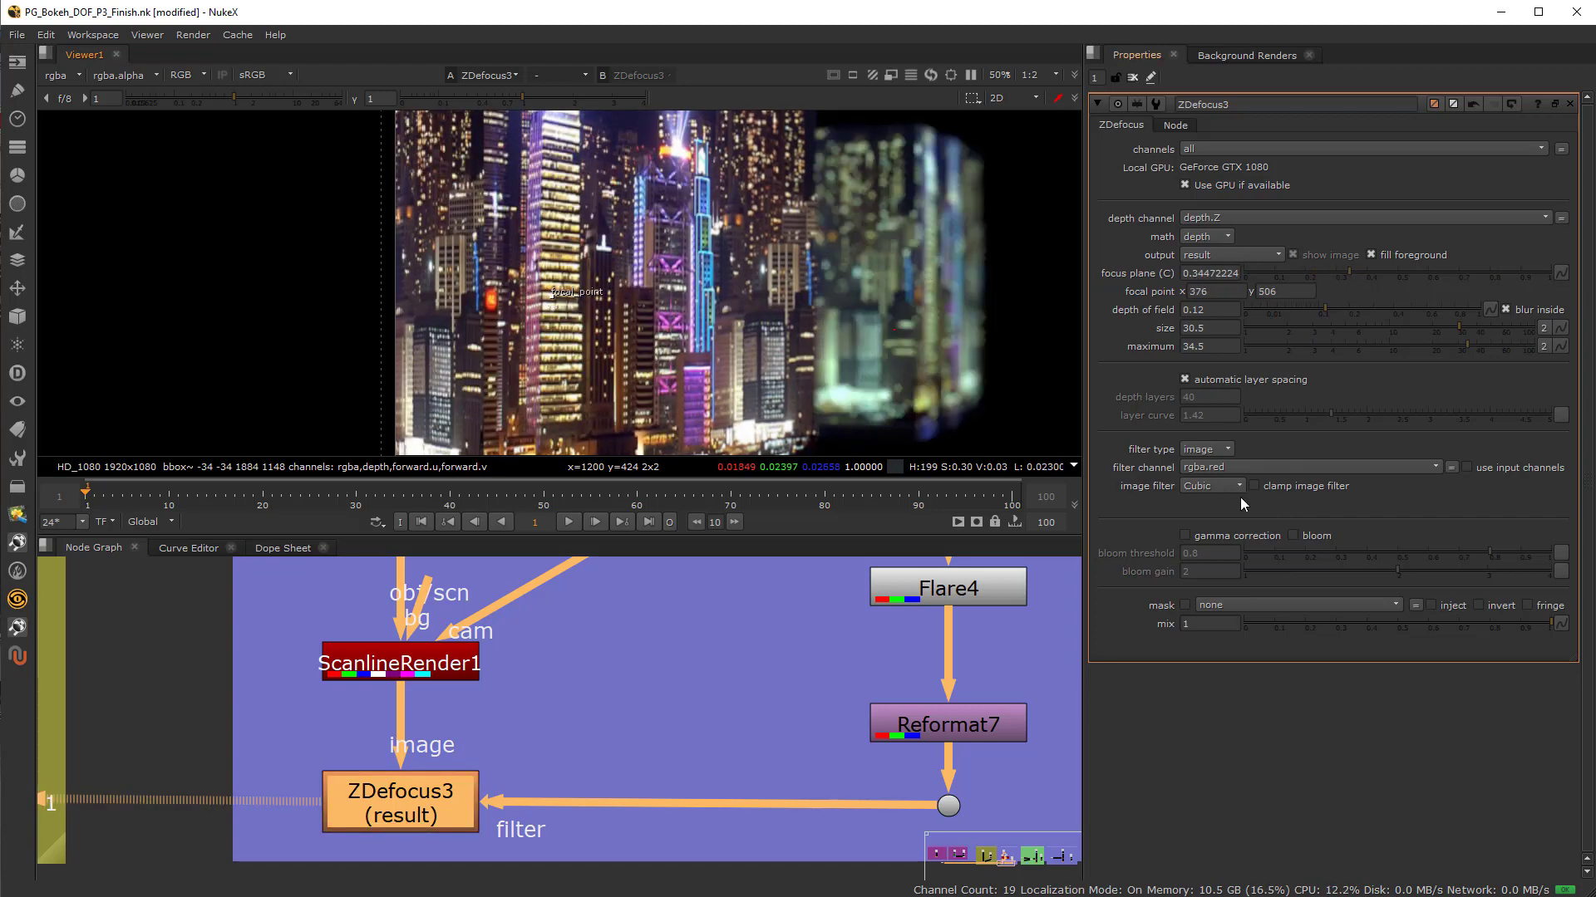
Raise the size to 50 and the maximum to 51, and on to 100 for both
mouse_move(1476, 346)
mouse_down()
mouse_move(1493, 346)
mouse_move(1489, 327)
mouse_up()
click(1476, 326)
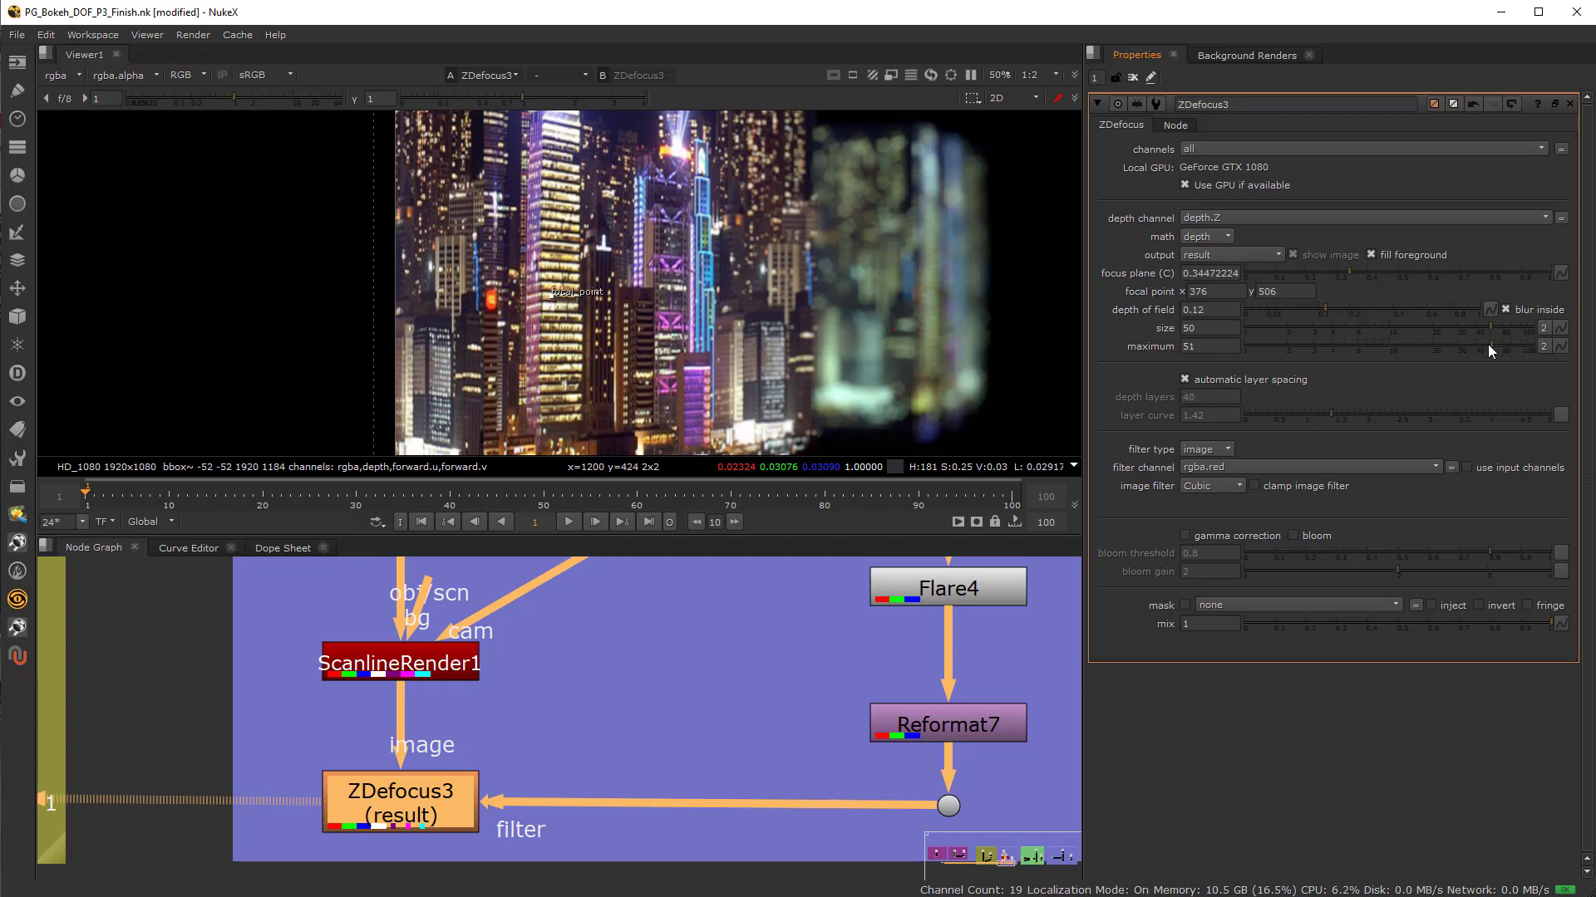
drag(1489, 344, 1527, 346)
click(1508, 326)
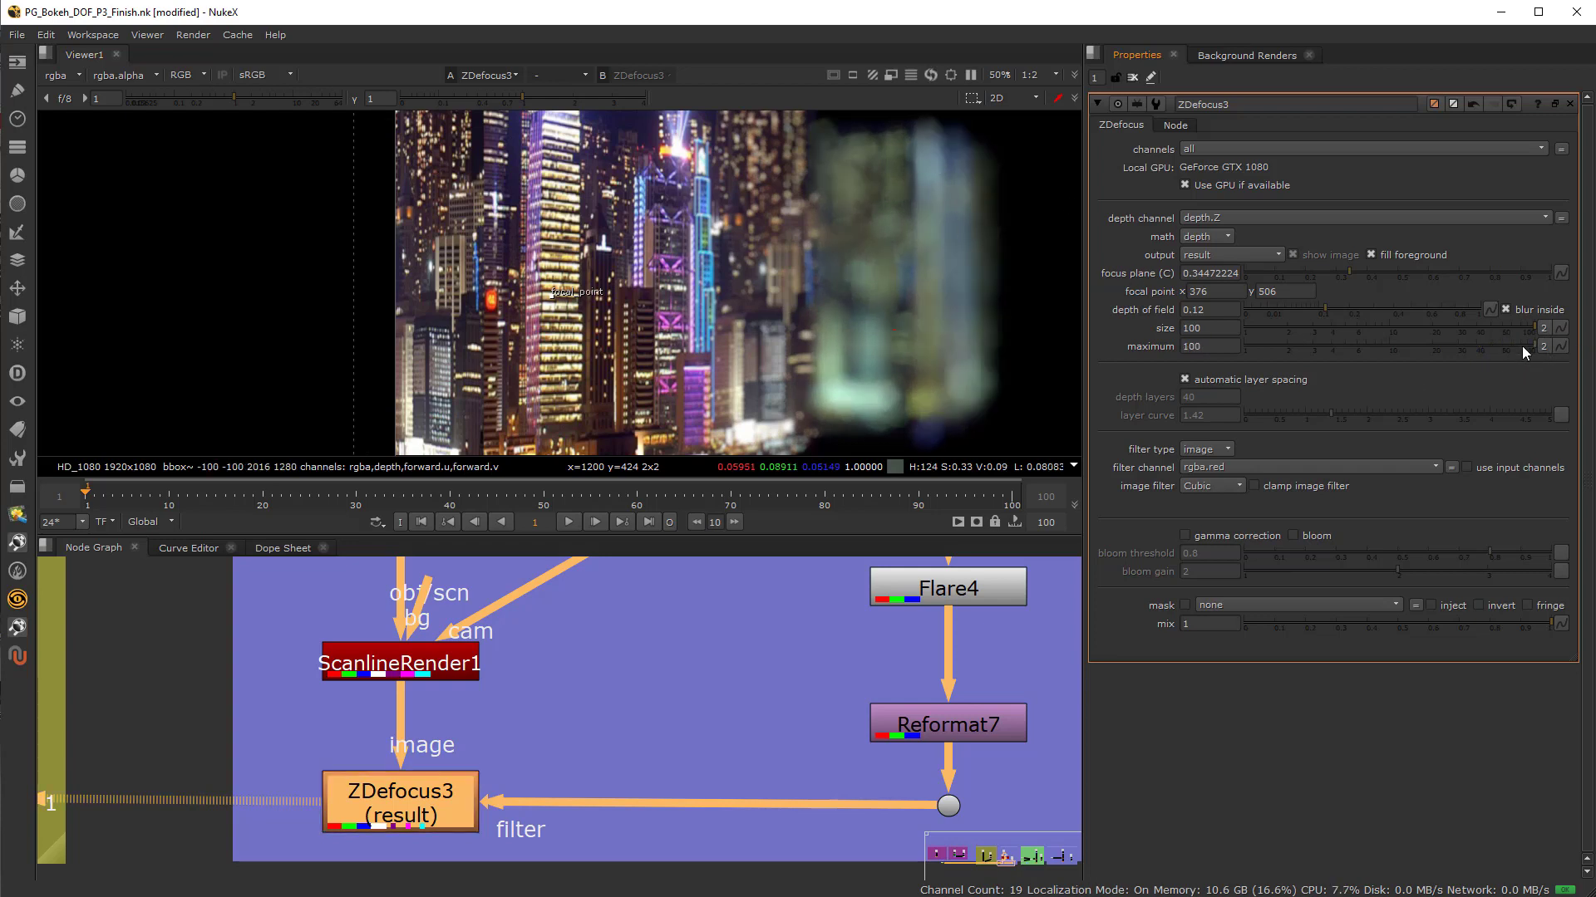
Lower the maximum blur through 33 and 25 to 18.5 and inspect the blurred rear cube
drag(1499, 345, 1464, 346)
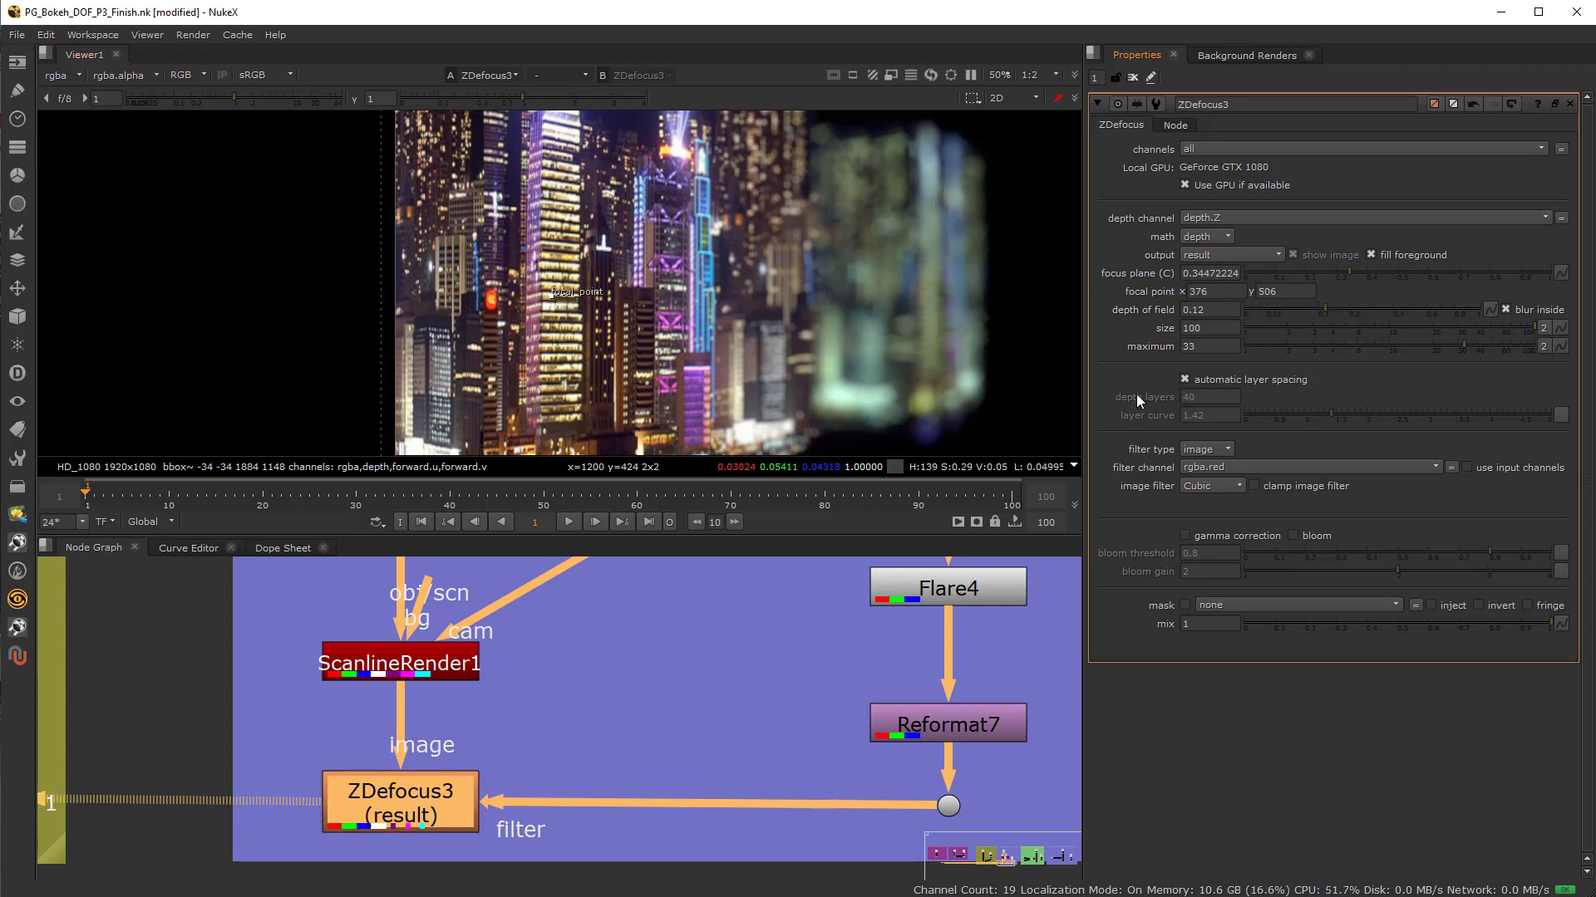
click(1451, 344)
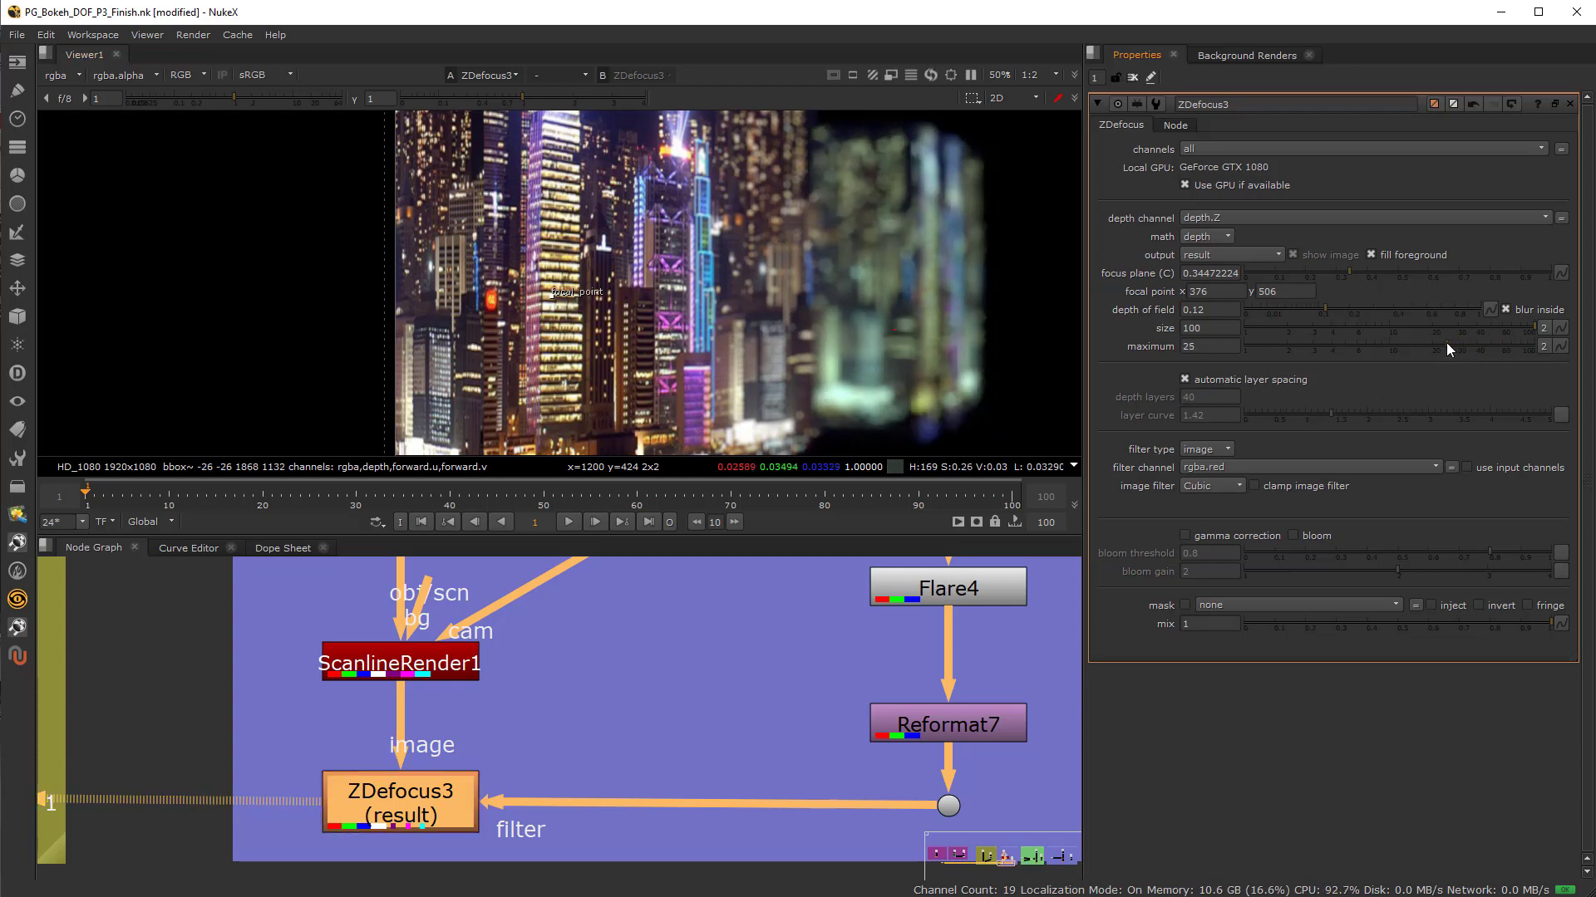
drag(1447, 343, 1417, 353)
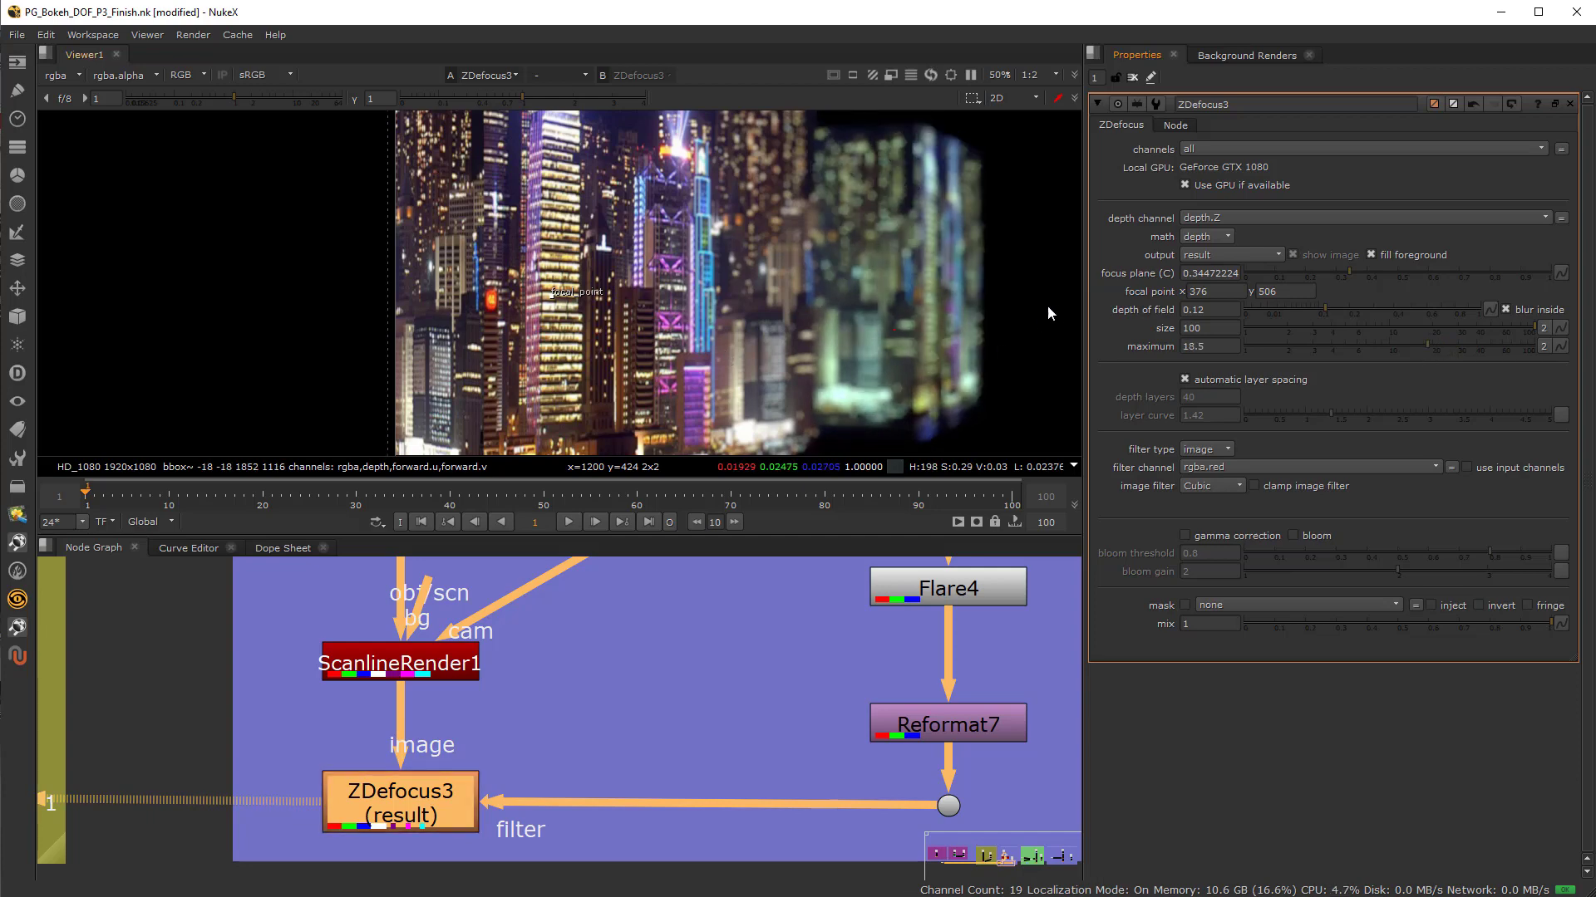
scroll(1047, 305, up, 3)
scroll(935, 399, down, 2)
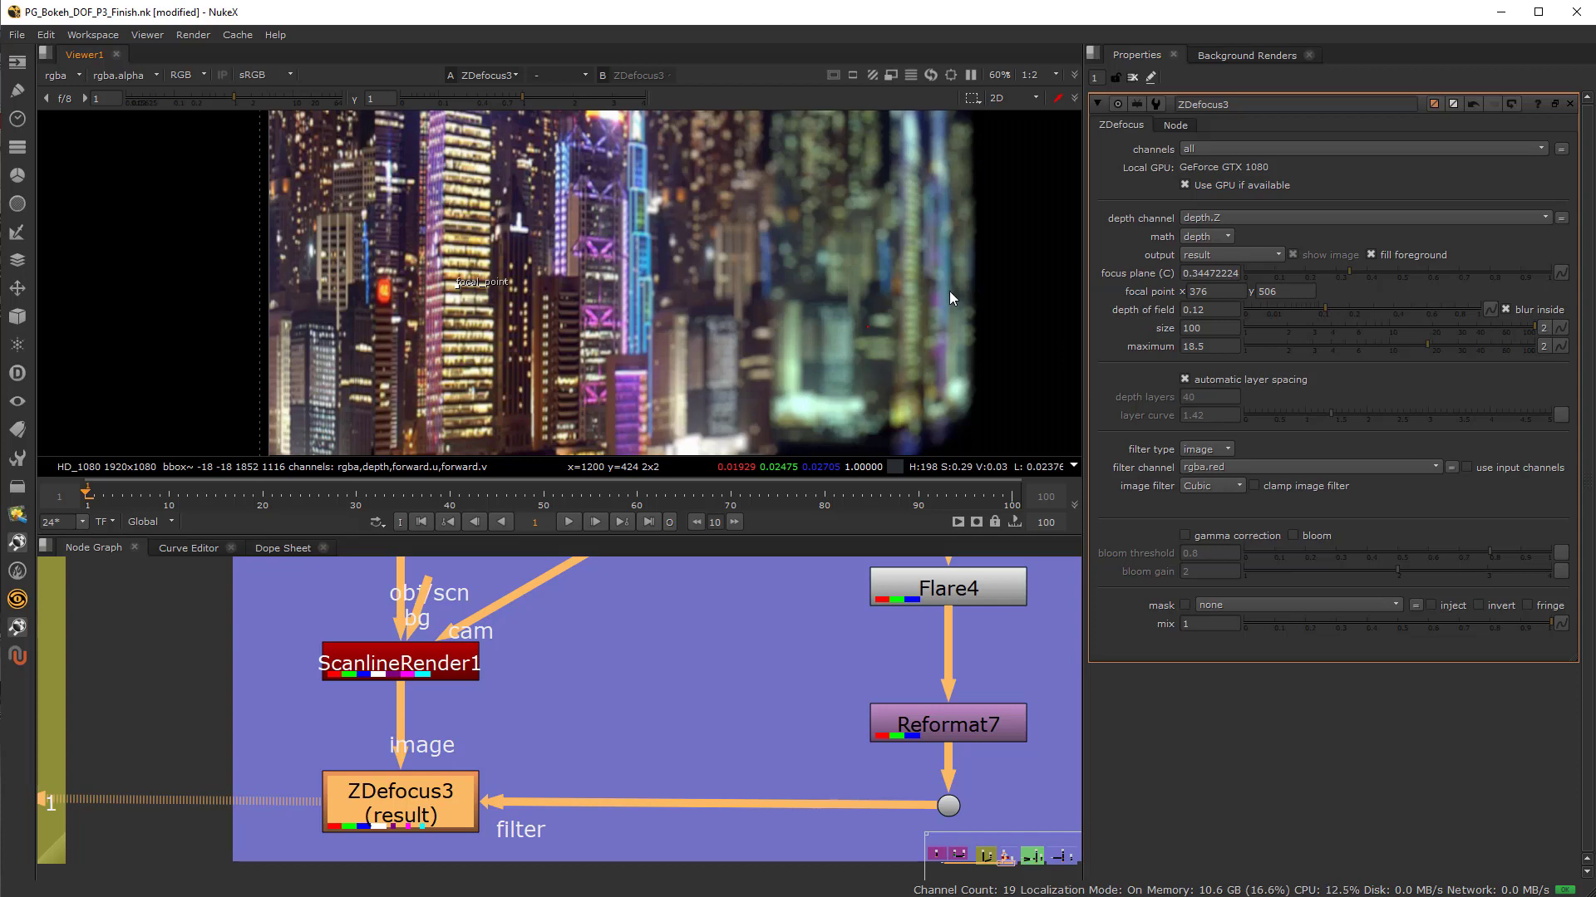
scroll(811, 328, down, 2)
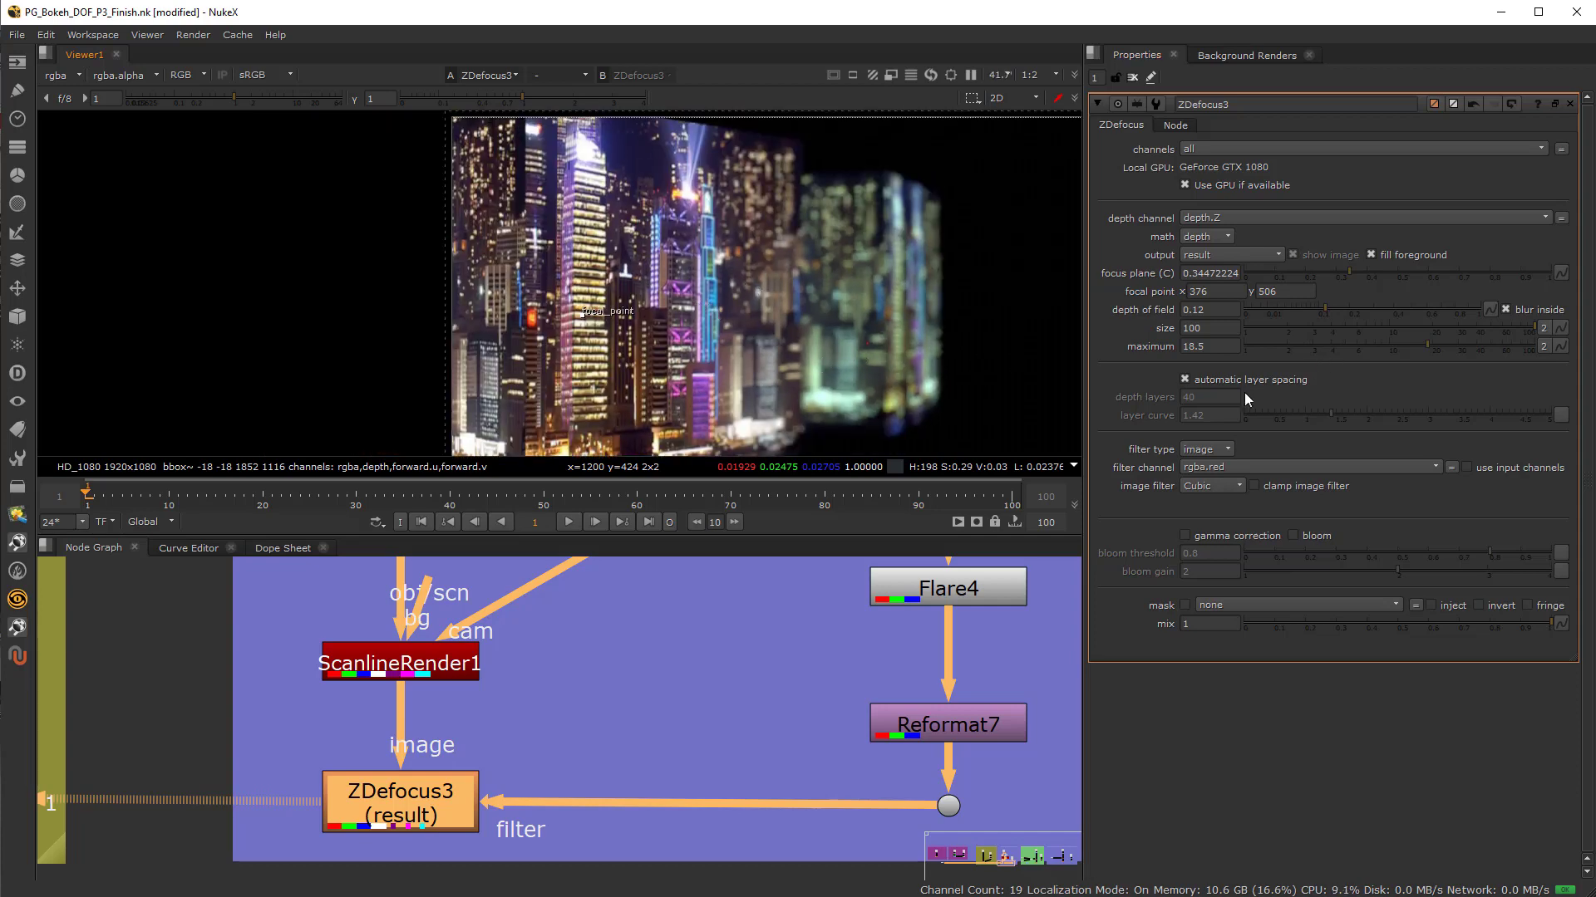
Move the focal point onto the rear cube at 1164, 520 and inspect the front cube's edge in alpha and colour
drag(585, 311, 856, 310)
scroll(821, 419, up, 12)
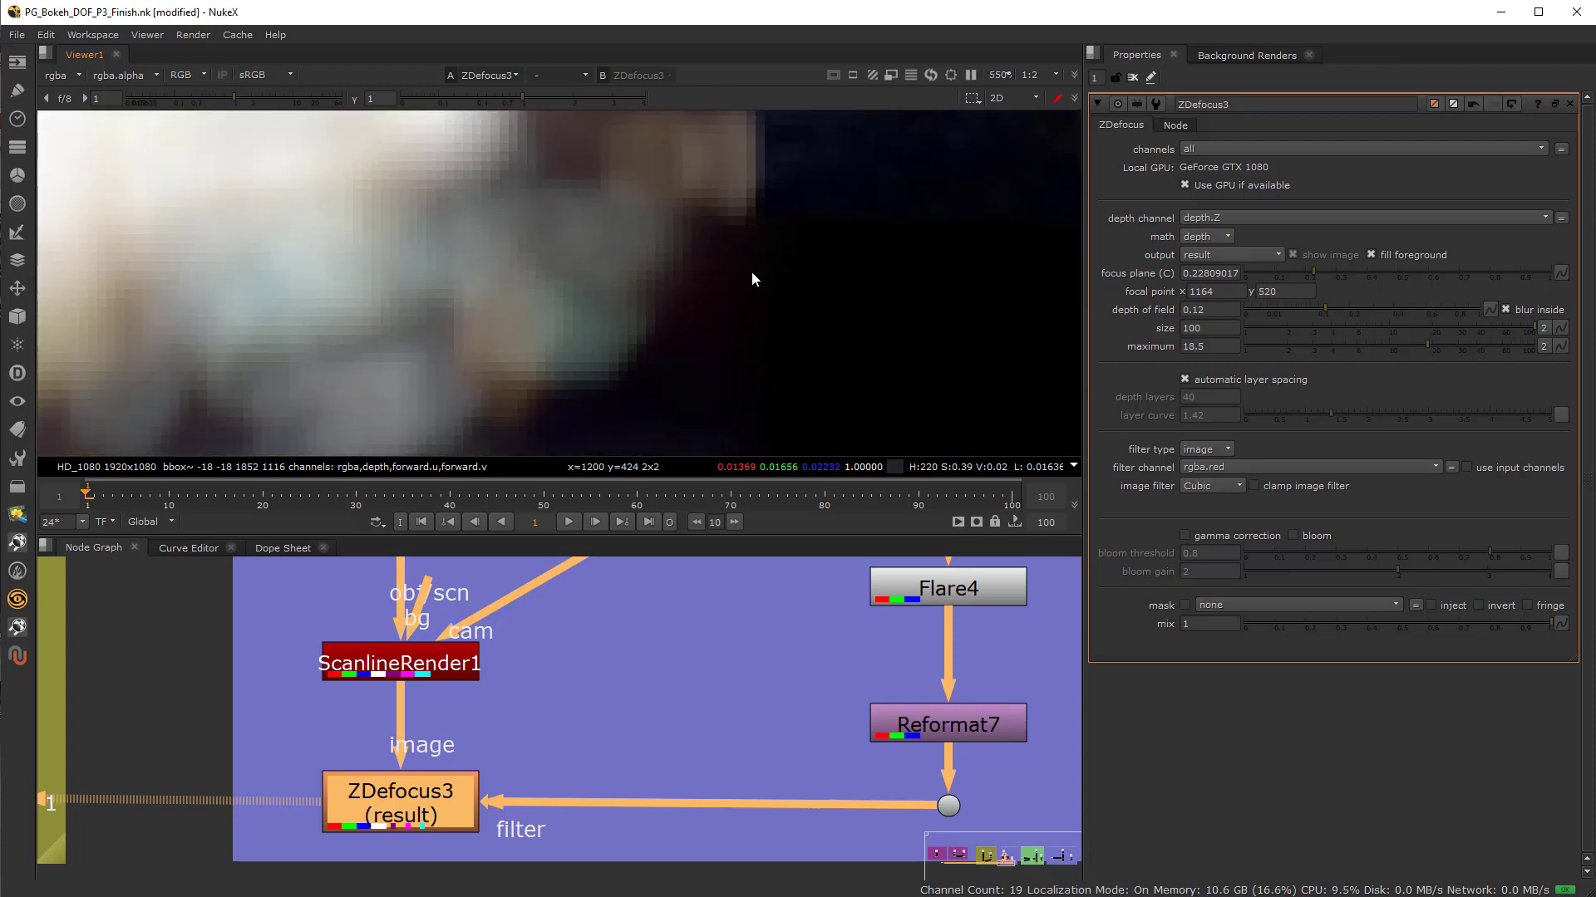
key(a)
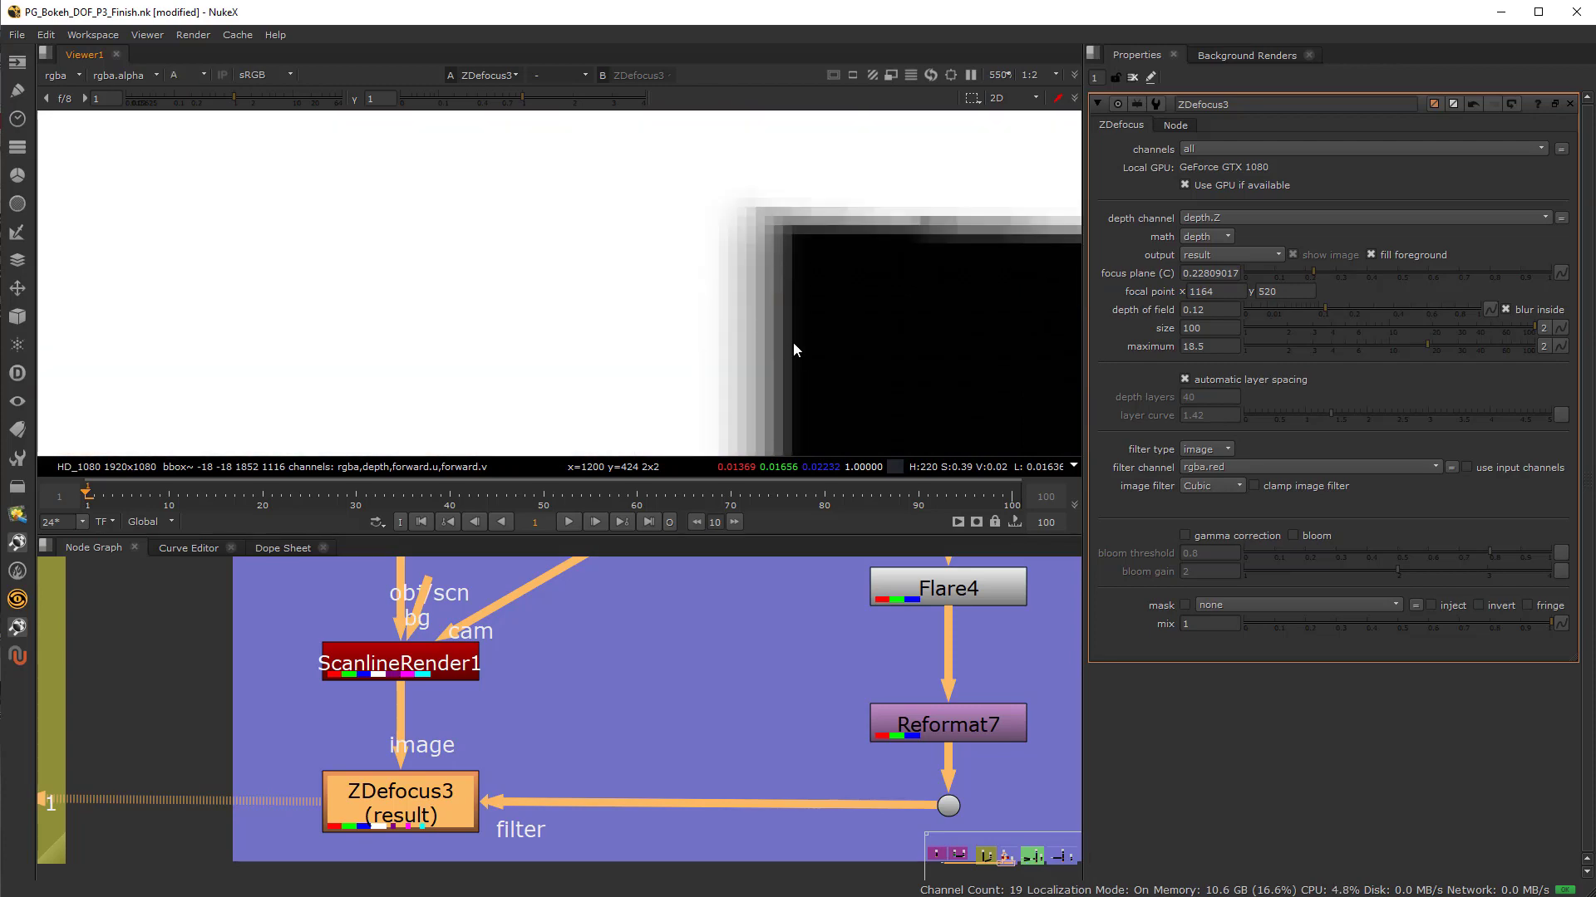
key(a)
scroll(792, 275, down, 8)
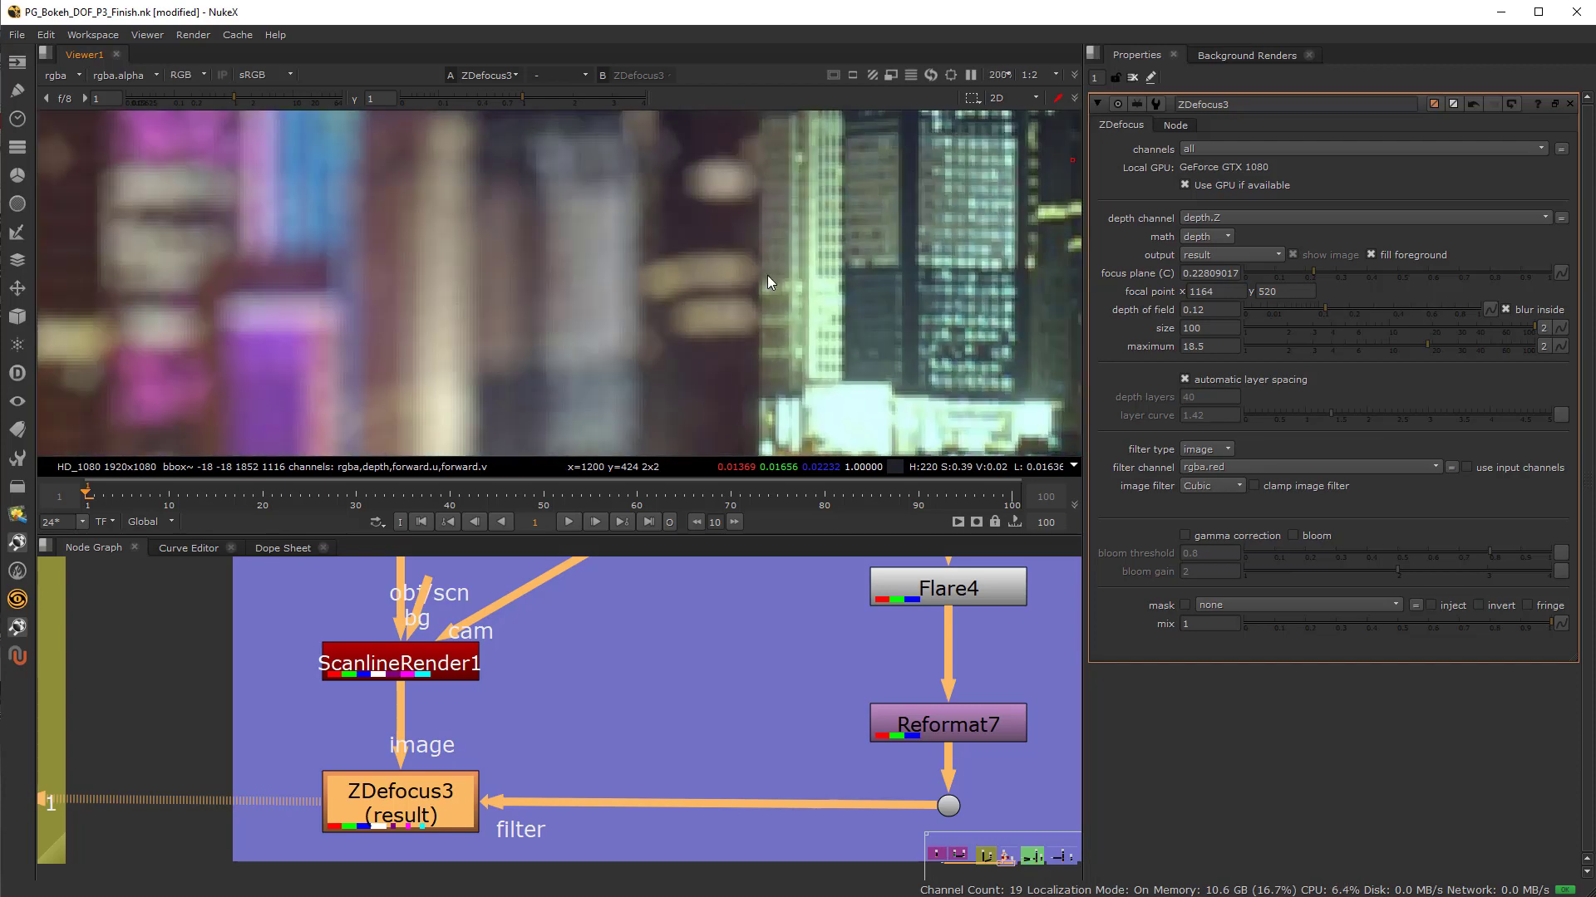
scroll(753, 349, down, 3)
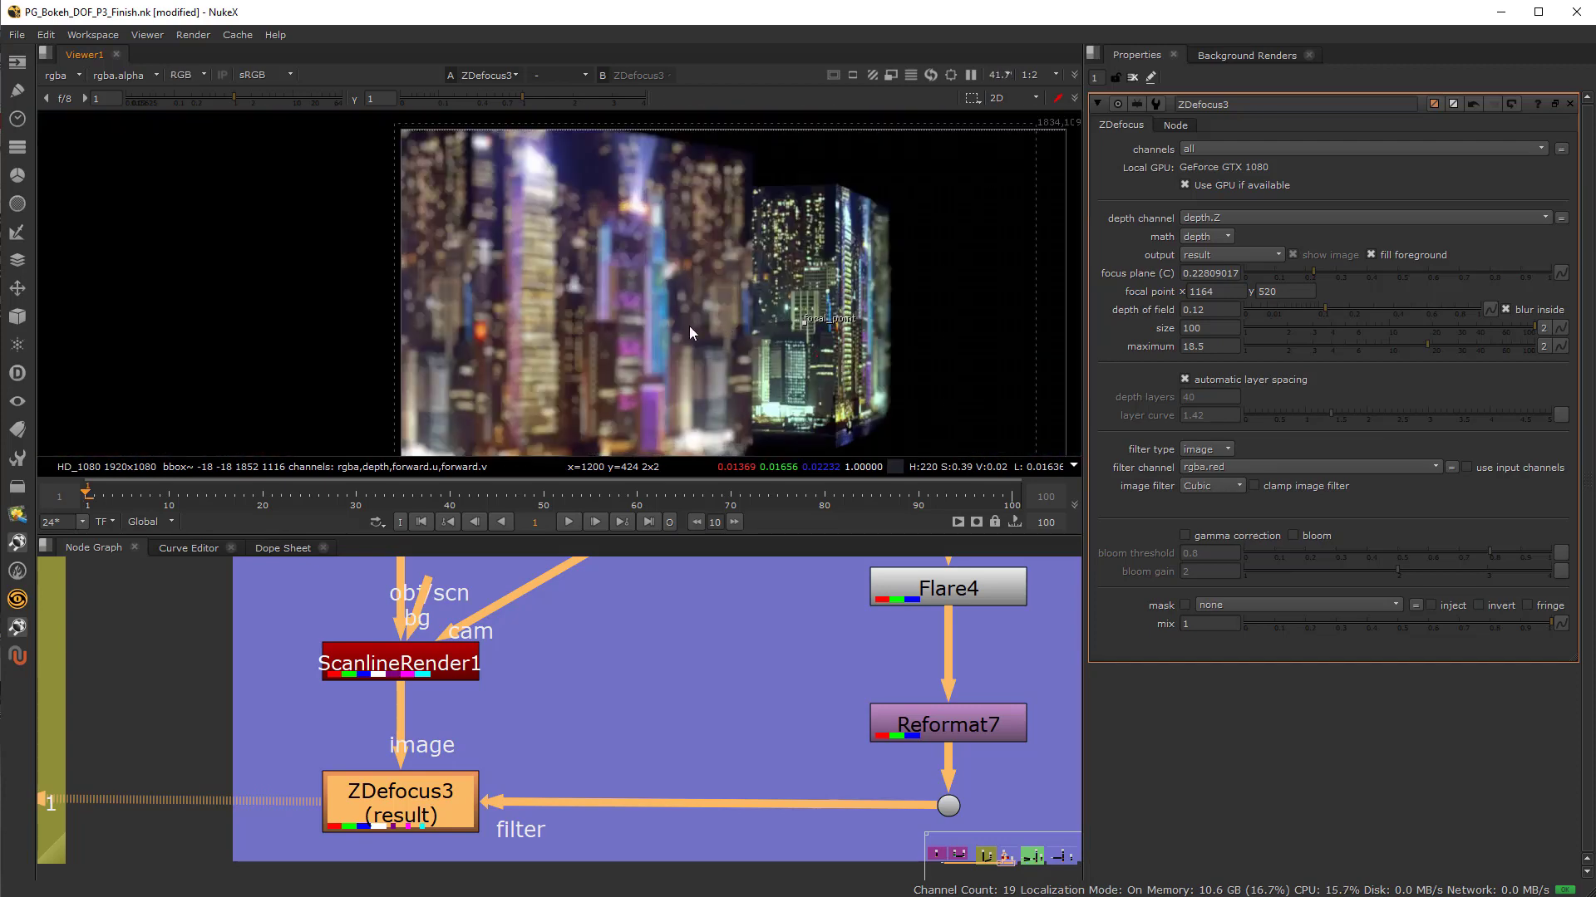
Move the focal point to 1312, 512 on the rear cube and compare the front cube's edge with ZDefocus3 disabled and enabled
drag(801, 326, 856, 331)
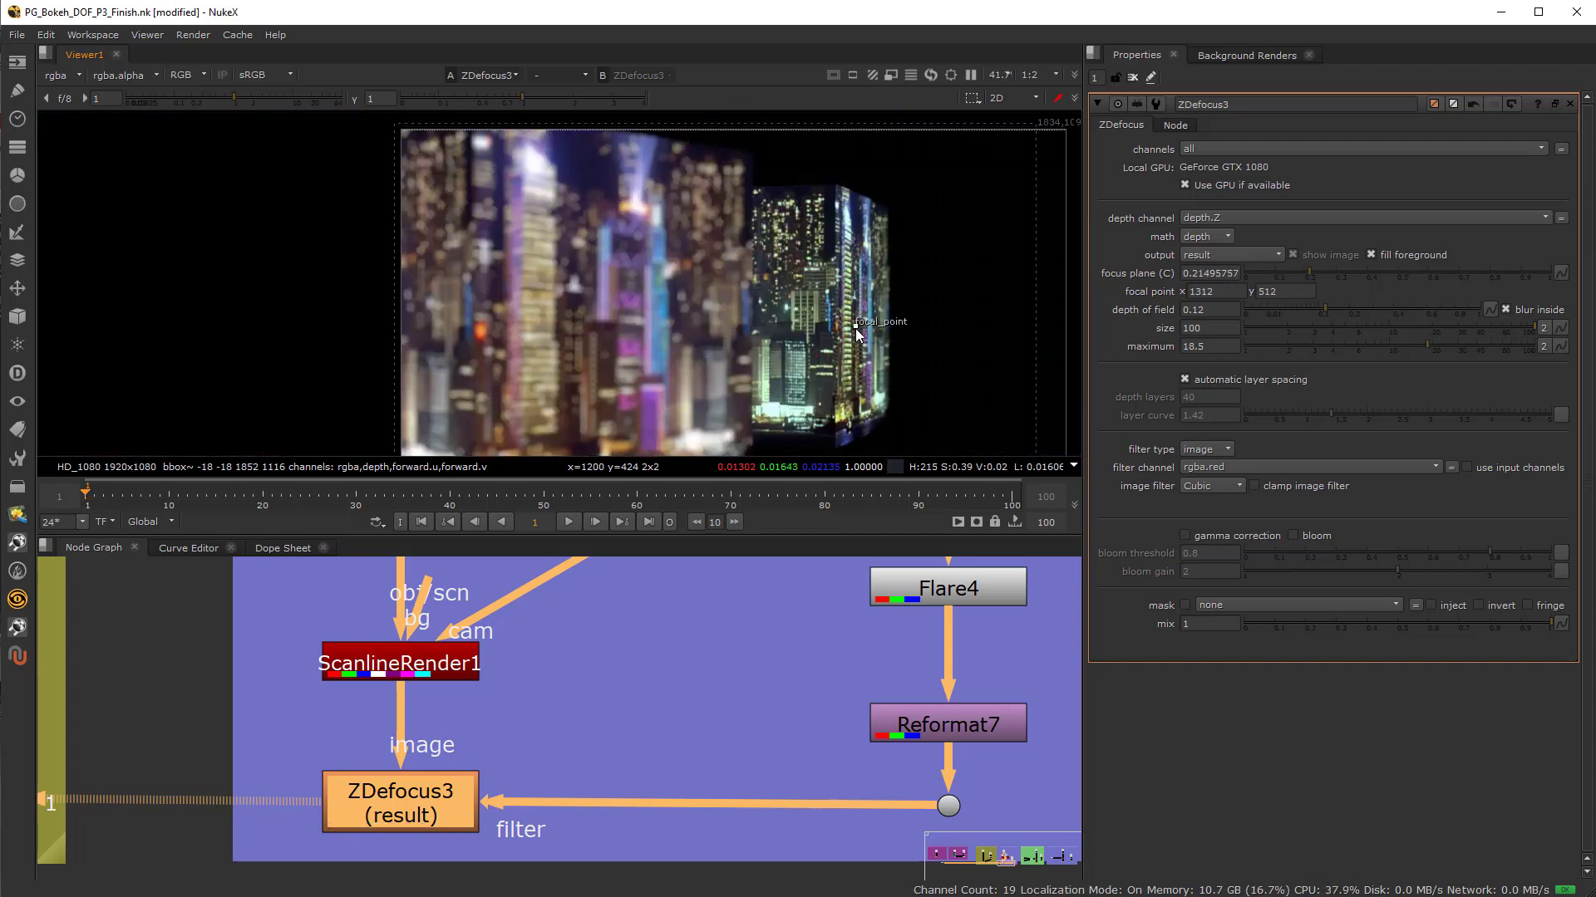
scroll(732, 379, up, 10)
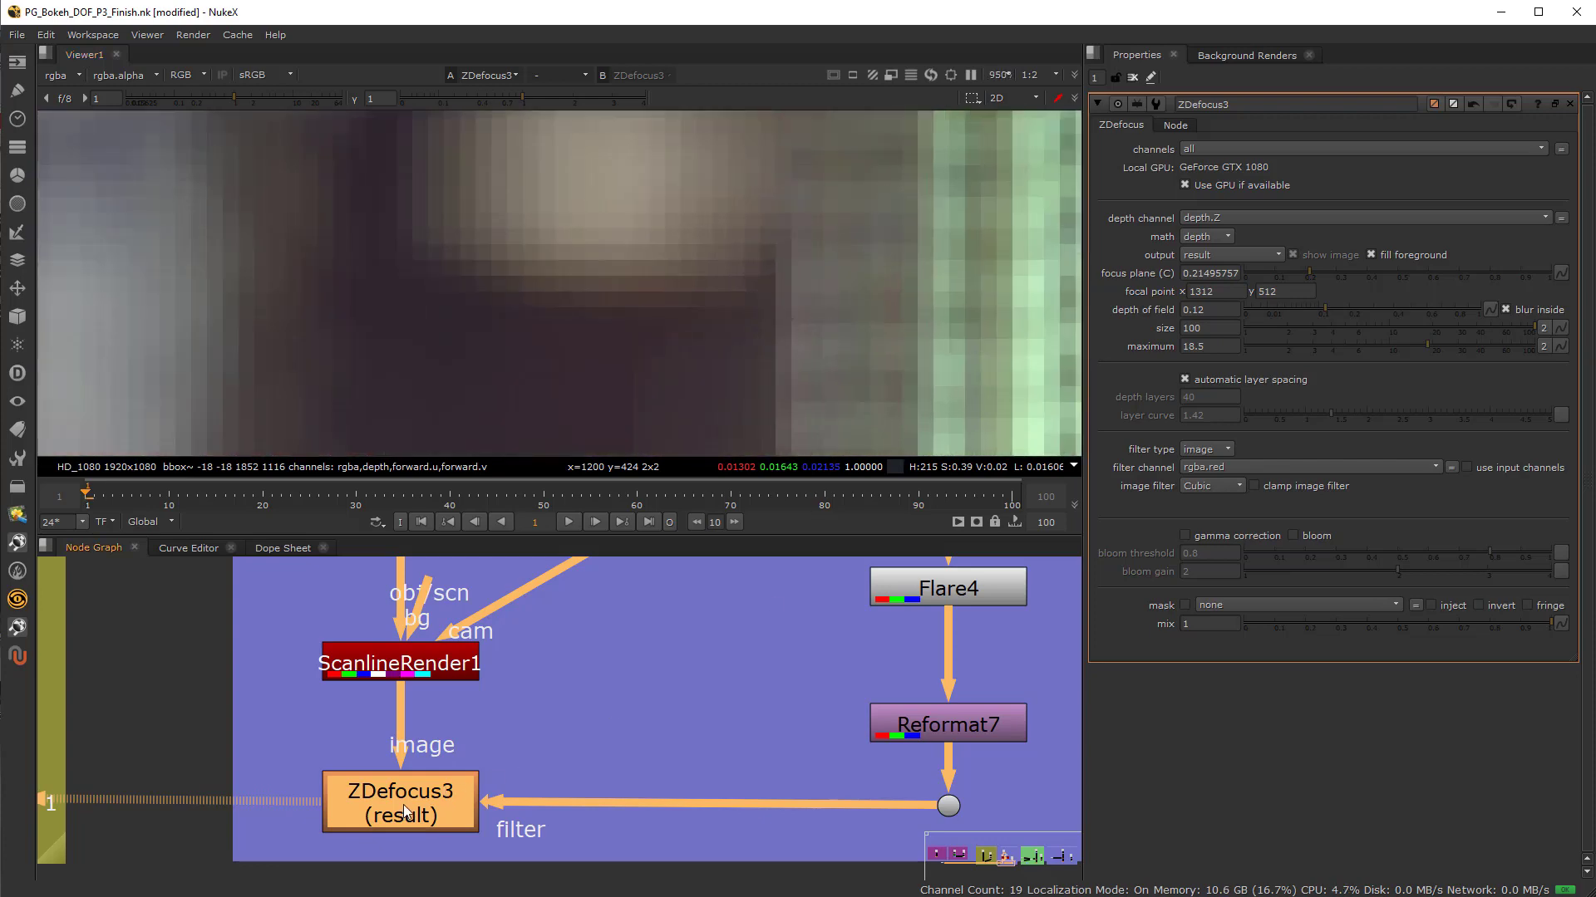
key(d)
key(d)
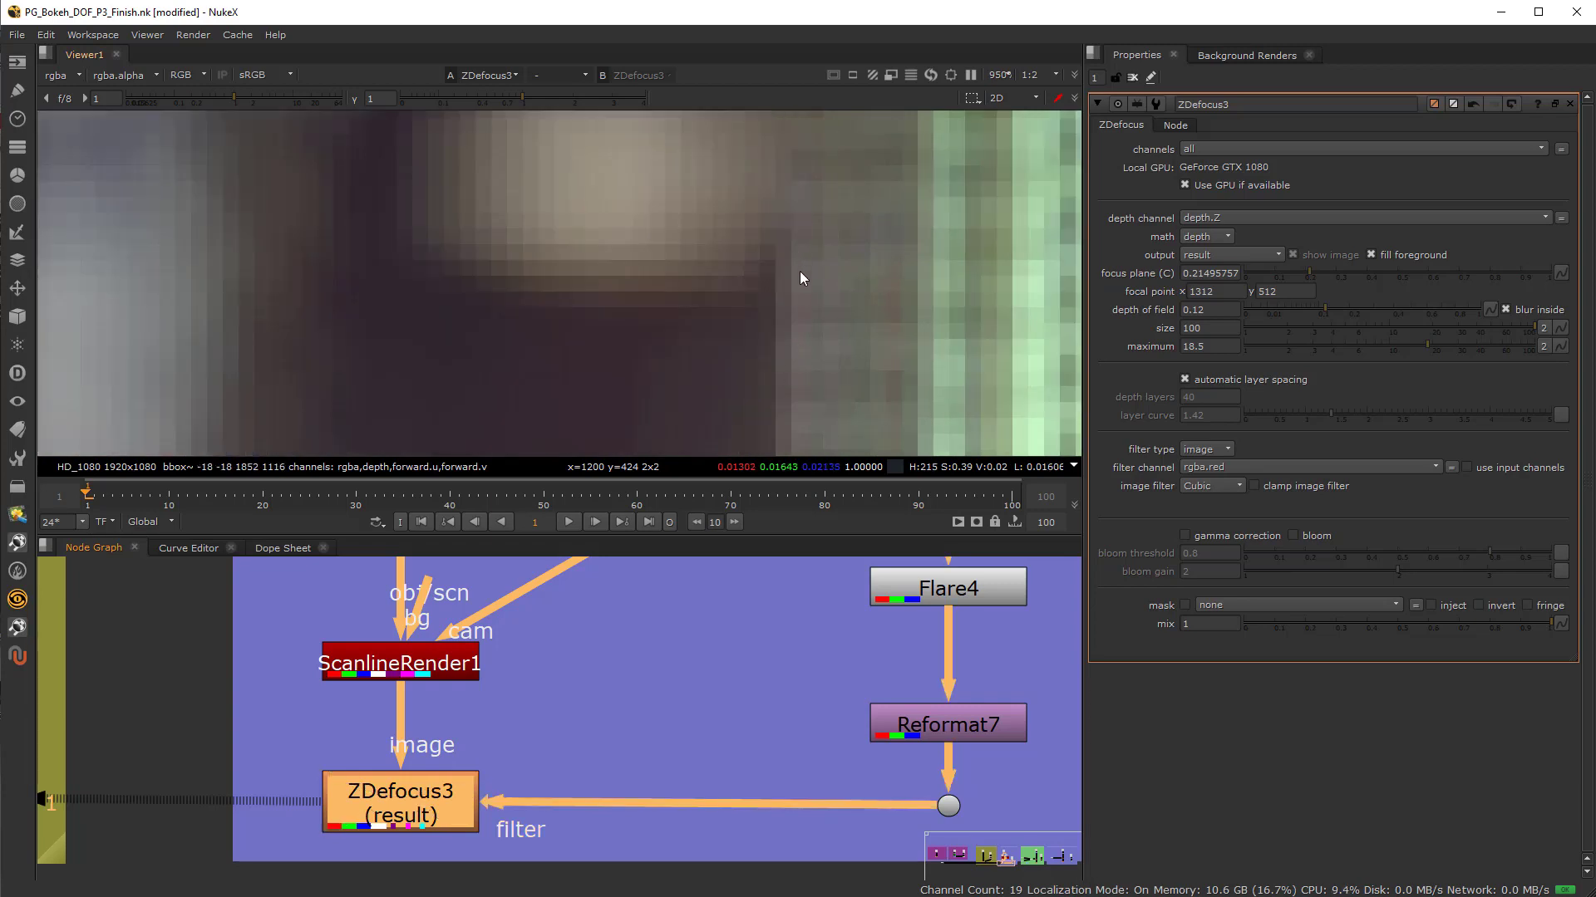
scroll(796, 348, down, 4)
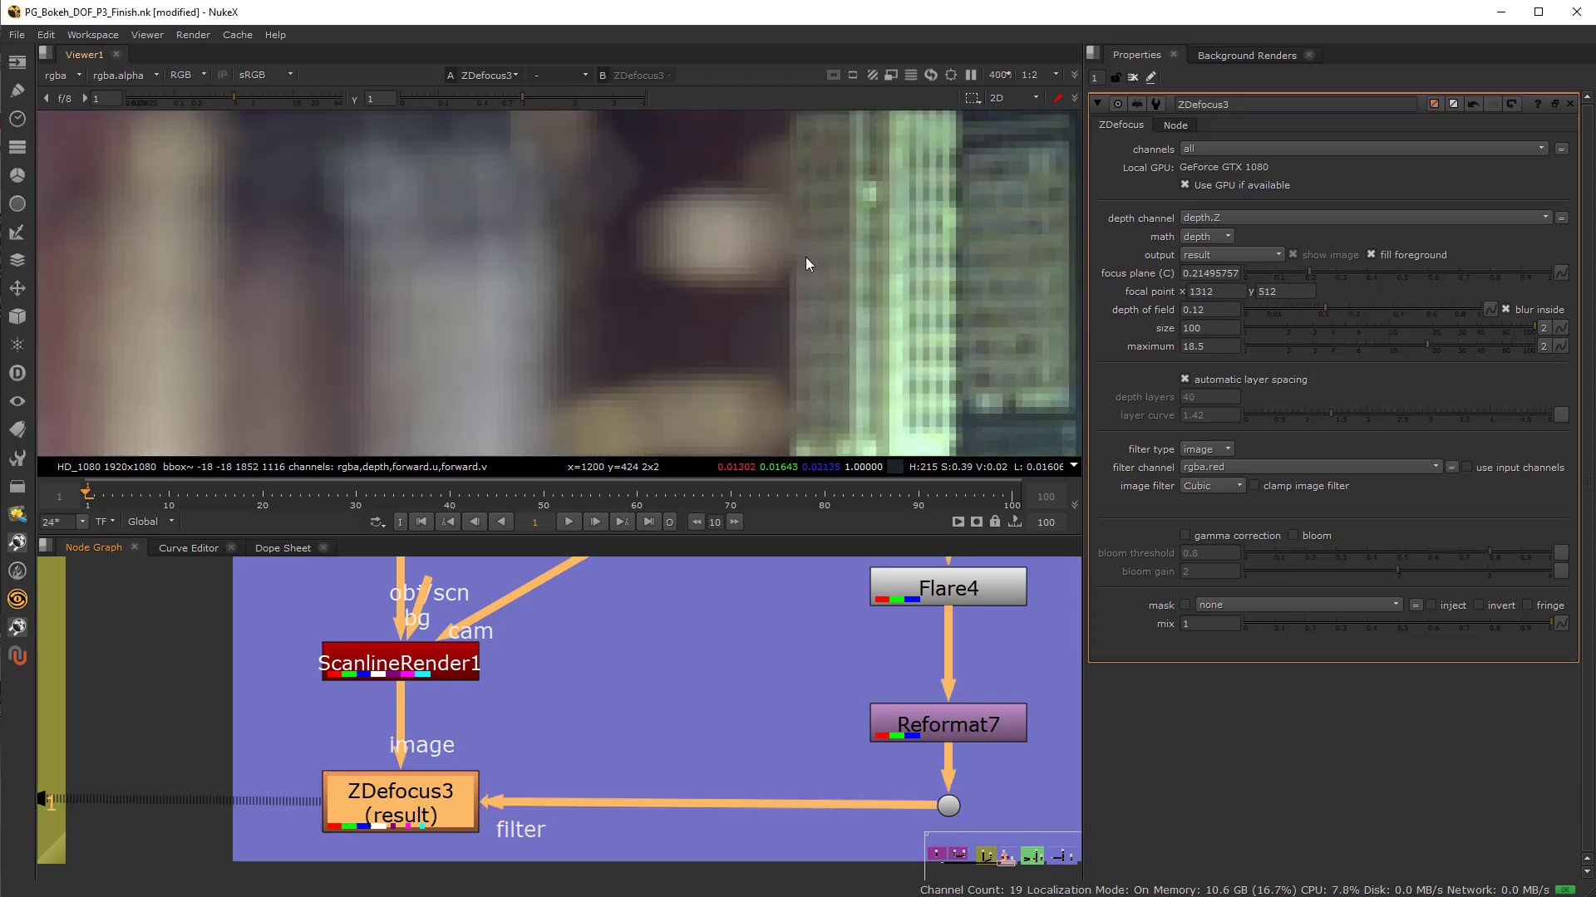
scroll(803, 291, down, 7)
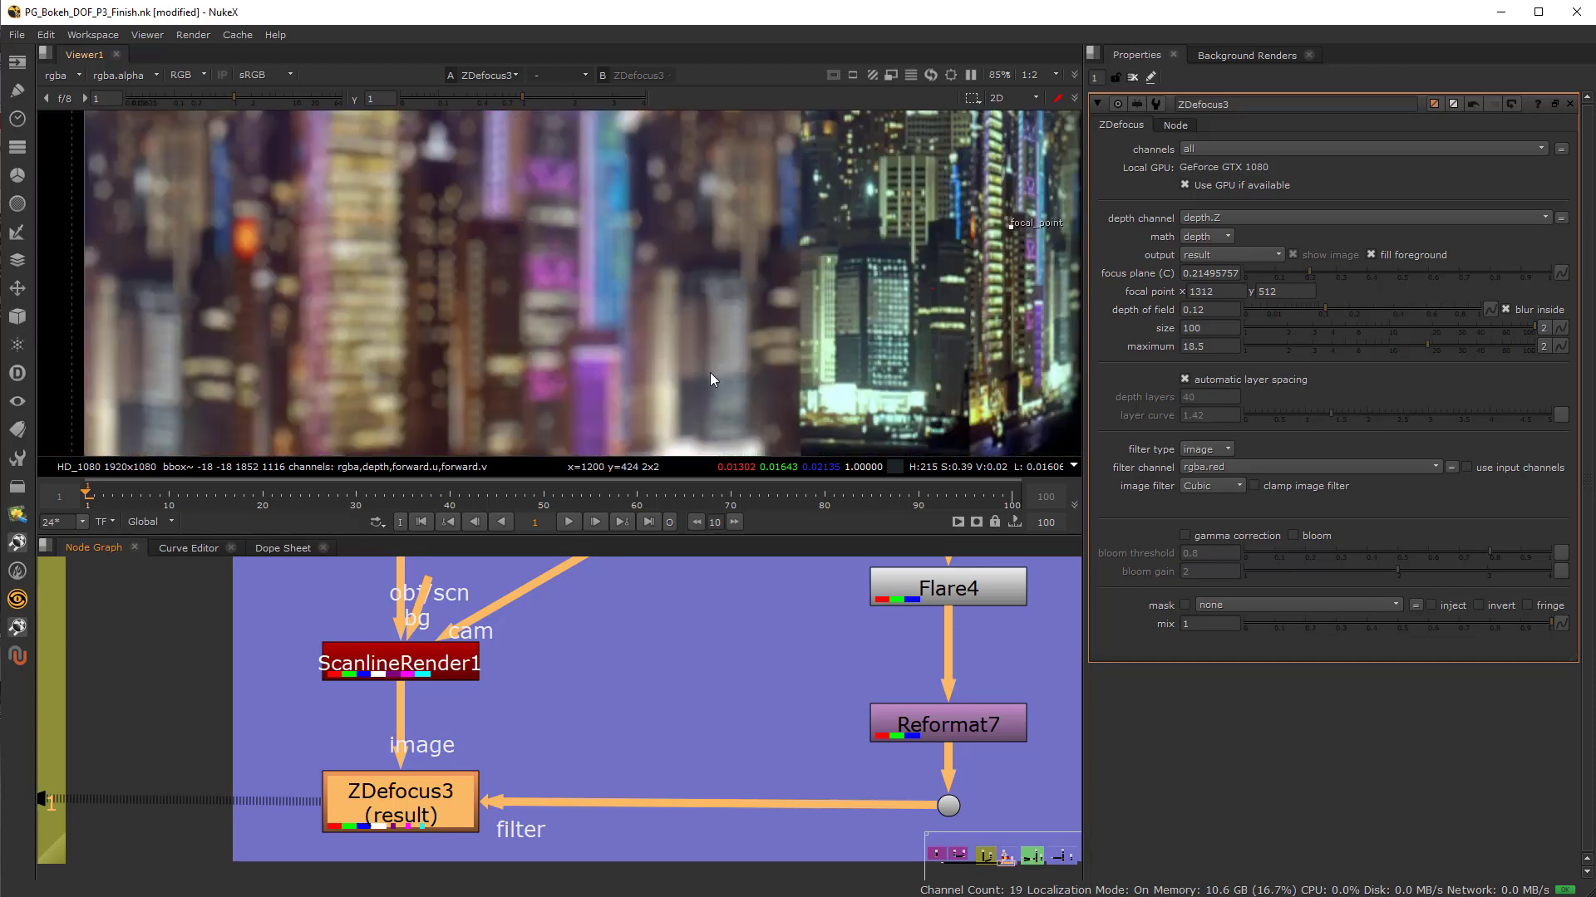
Toggle ZDefocus3 off and on repeatedly to compare the boundary between the blurred front cube and the sharp rear cube
key(d)
key(d)
key(d)
key(d)
scroll(944, 358, up, 9)
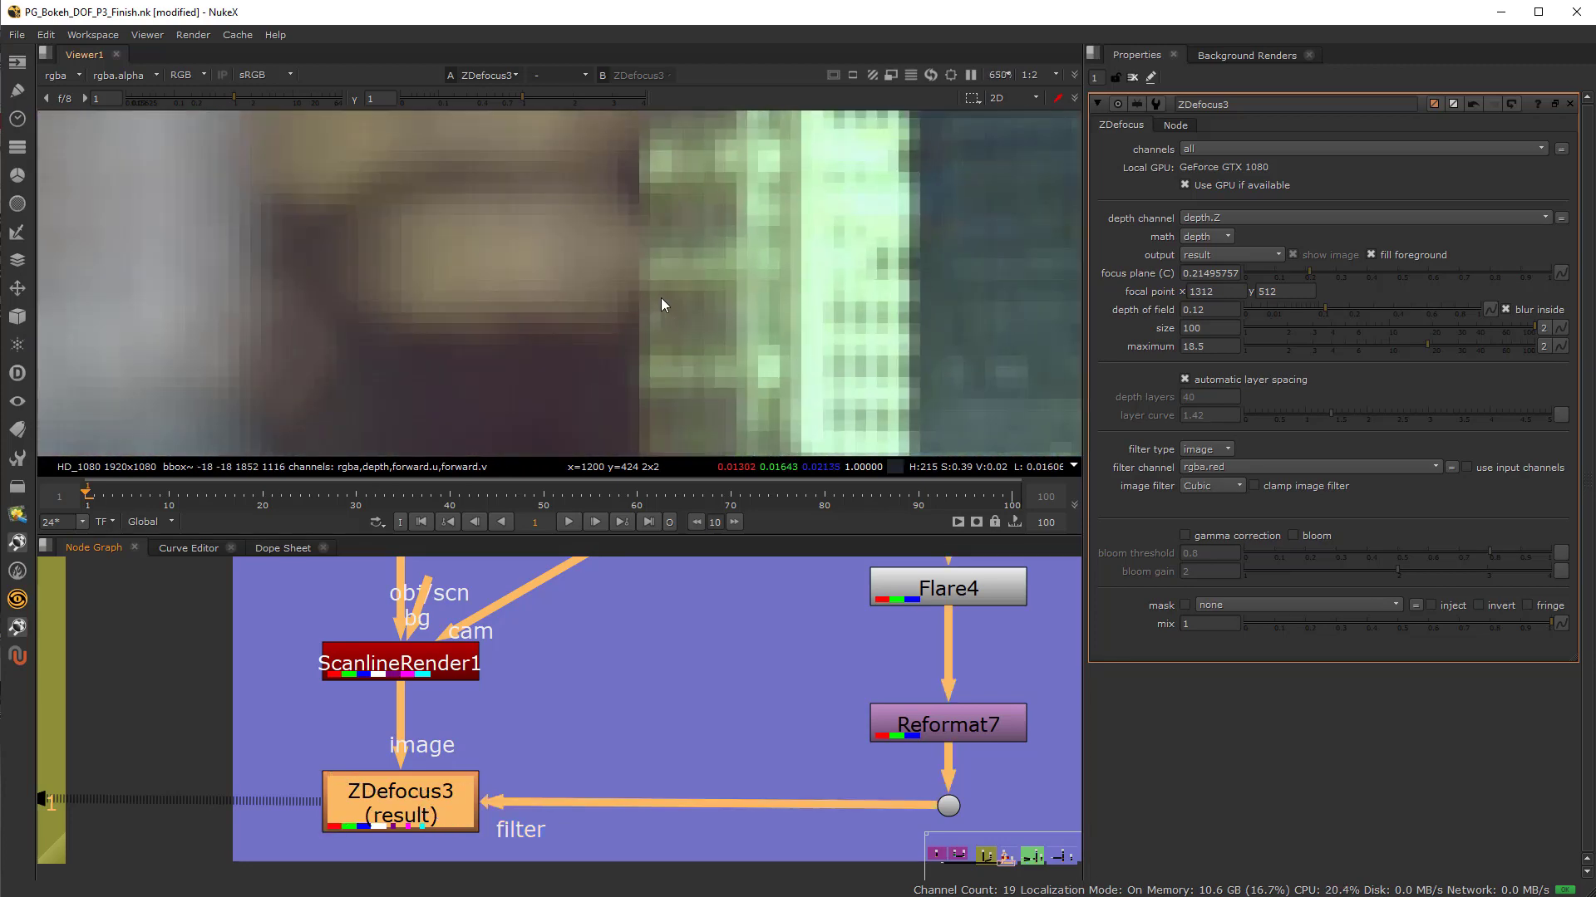
key(d)
key(d)
scroll(651, 309, down, 6)
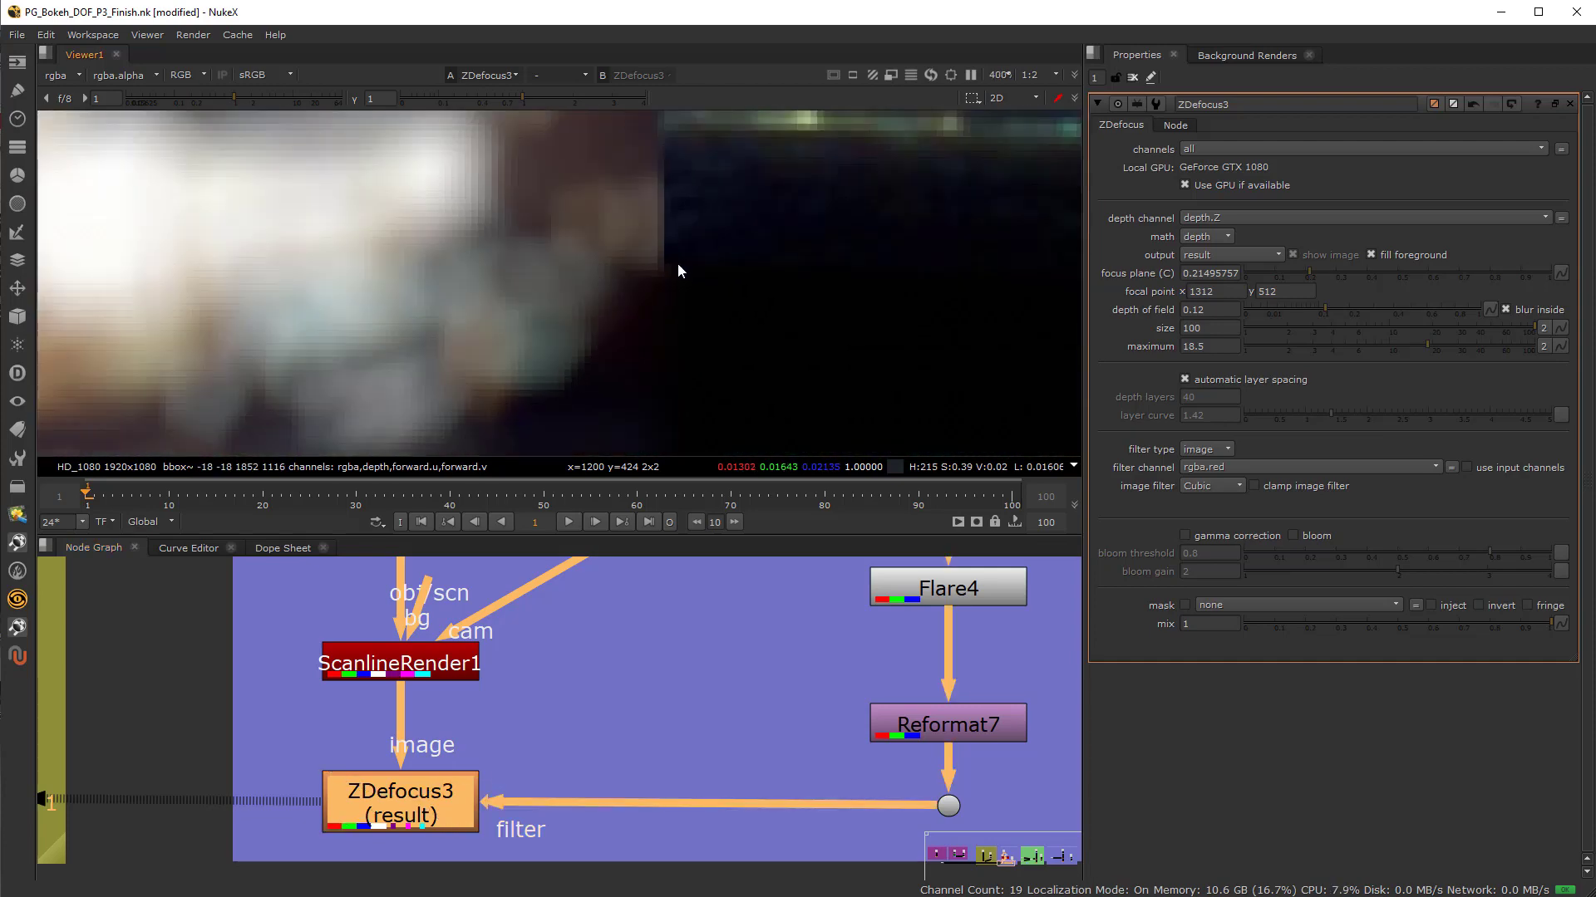
Examine the corner where the front cube meets the top of the rear cube, with ZDefocus3 disabled and enabled
scroll(673, 250, down, 3)
scroll(611, 234, up, 10)
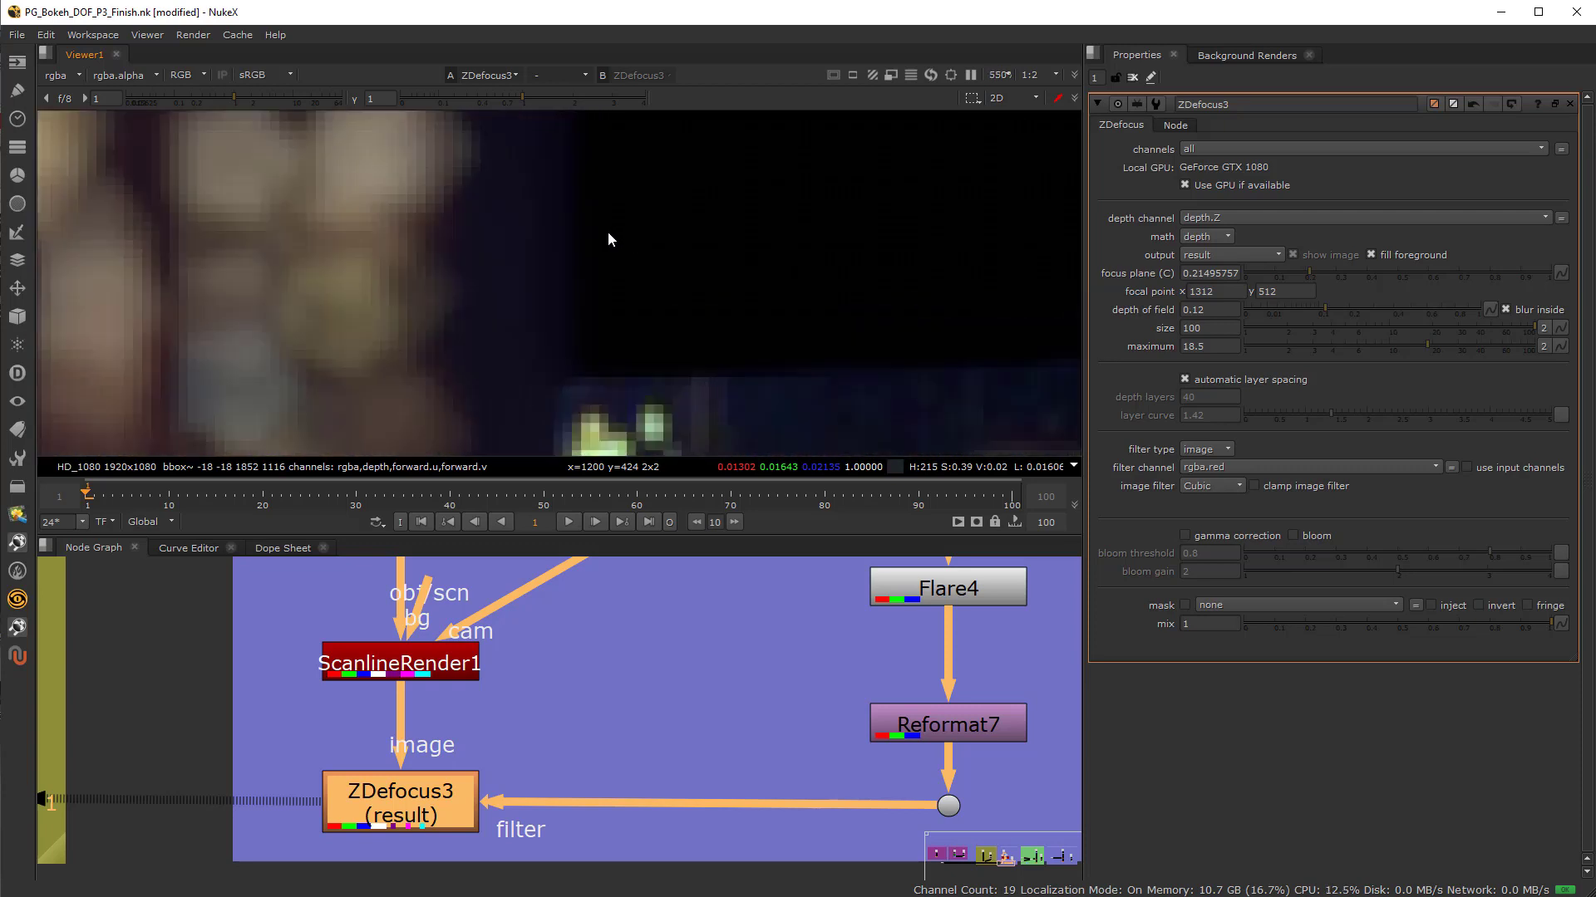
key(d)
key(d)
scroll(562, 347, down, 1)
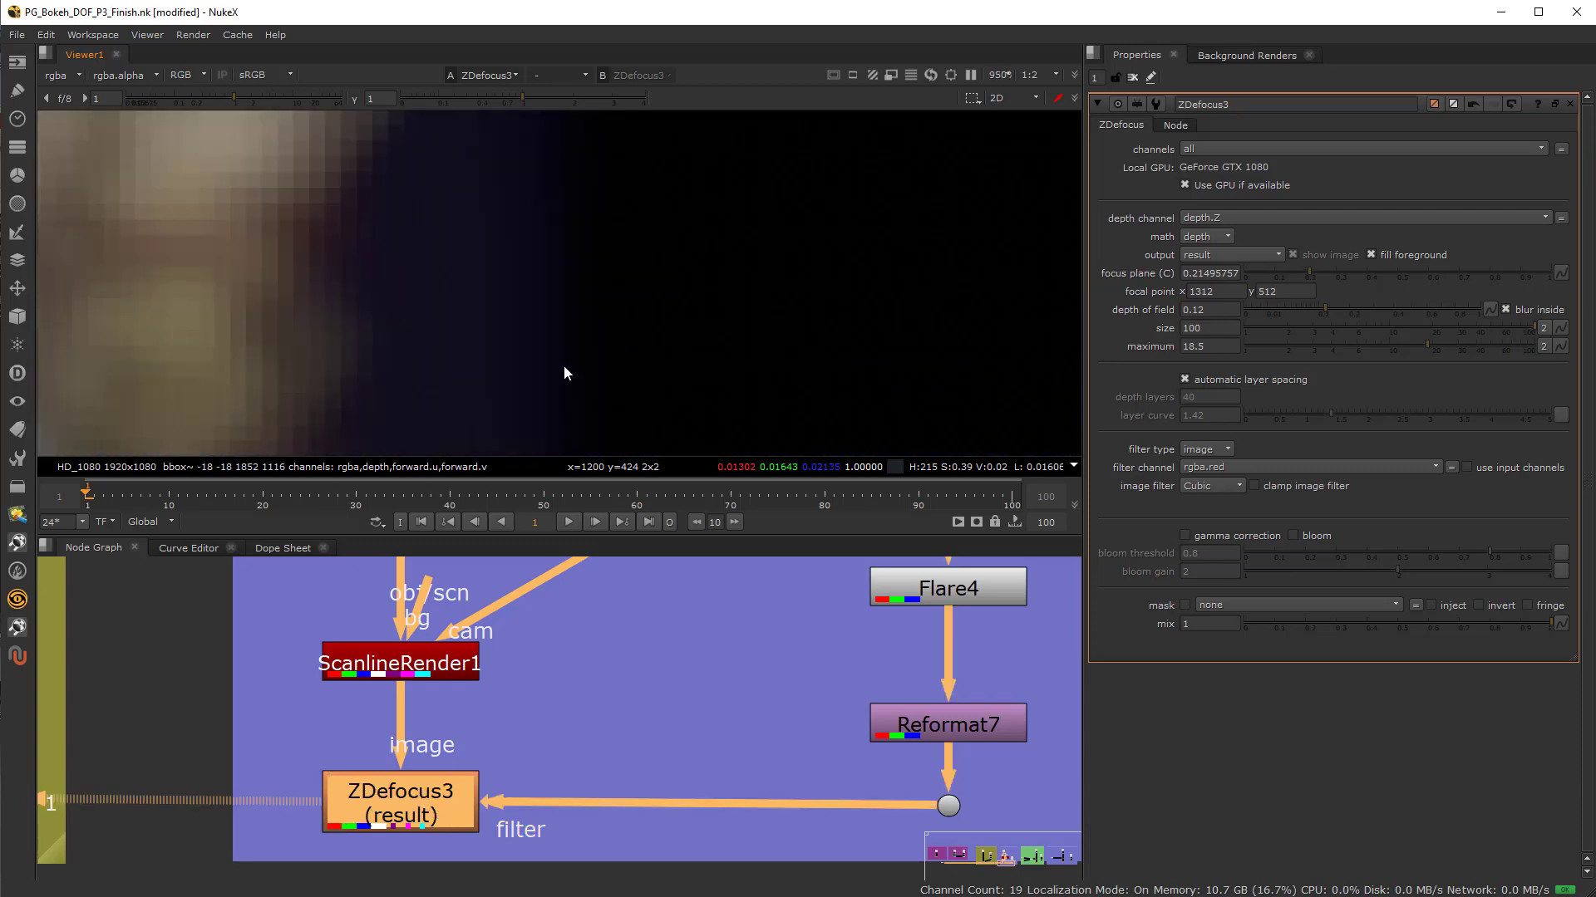
Examine the soft front cube edge in the alpha channel and compare it with the colour image up close
key(a)
scroll(576, 267, down, 3)
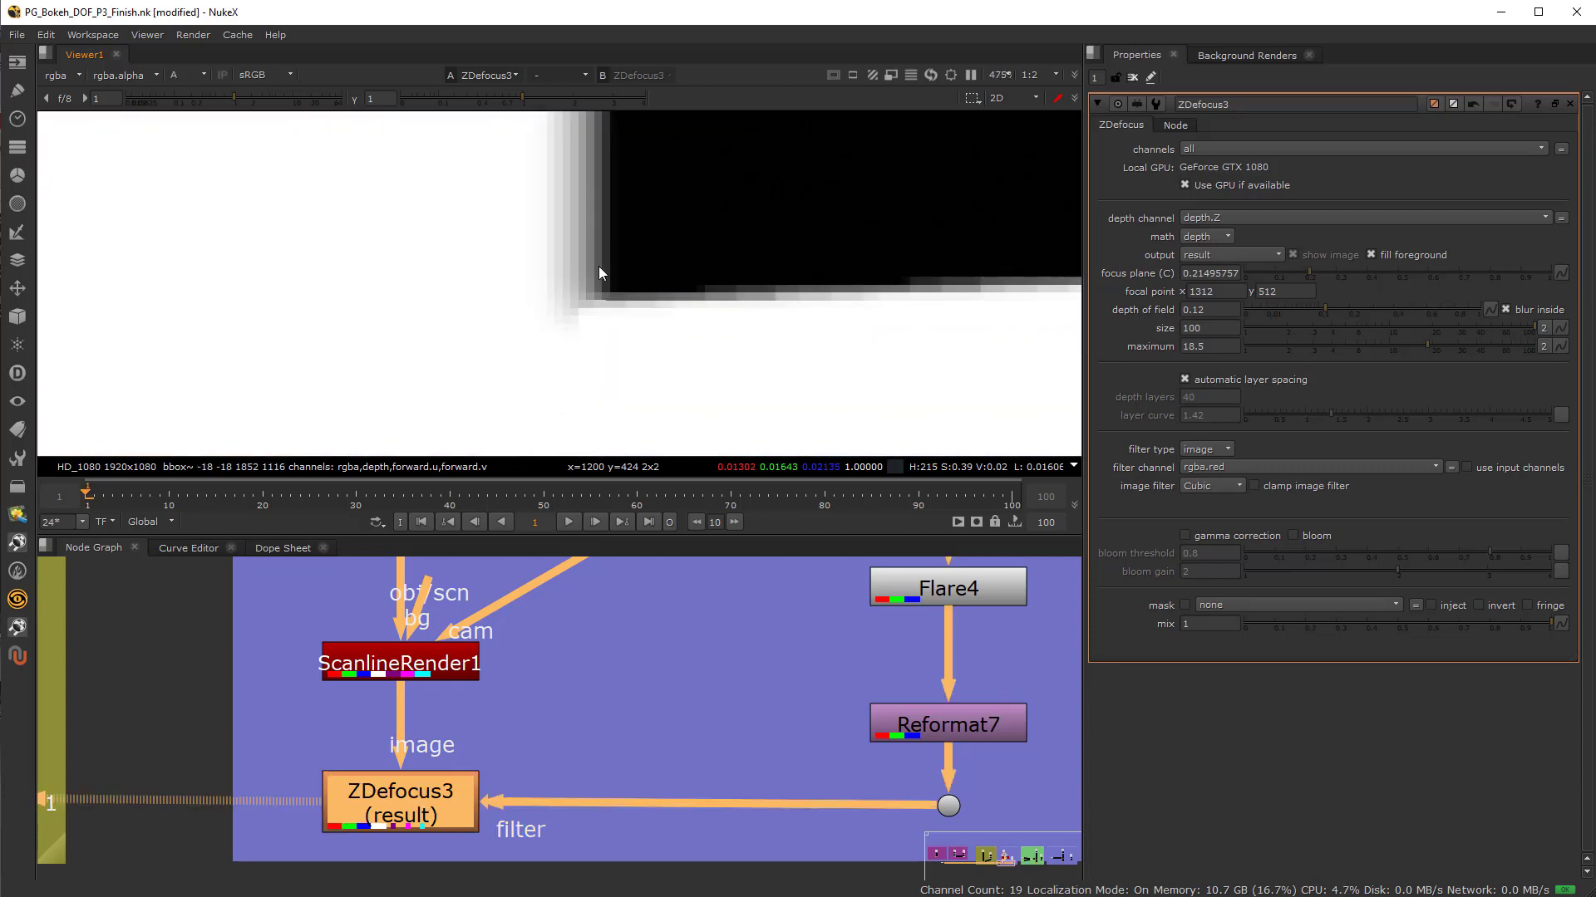
middle_drag(585, 313, 604, 227)
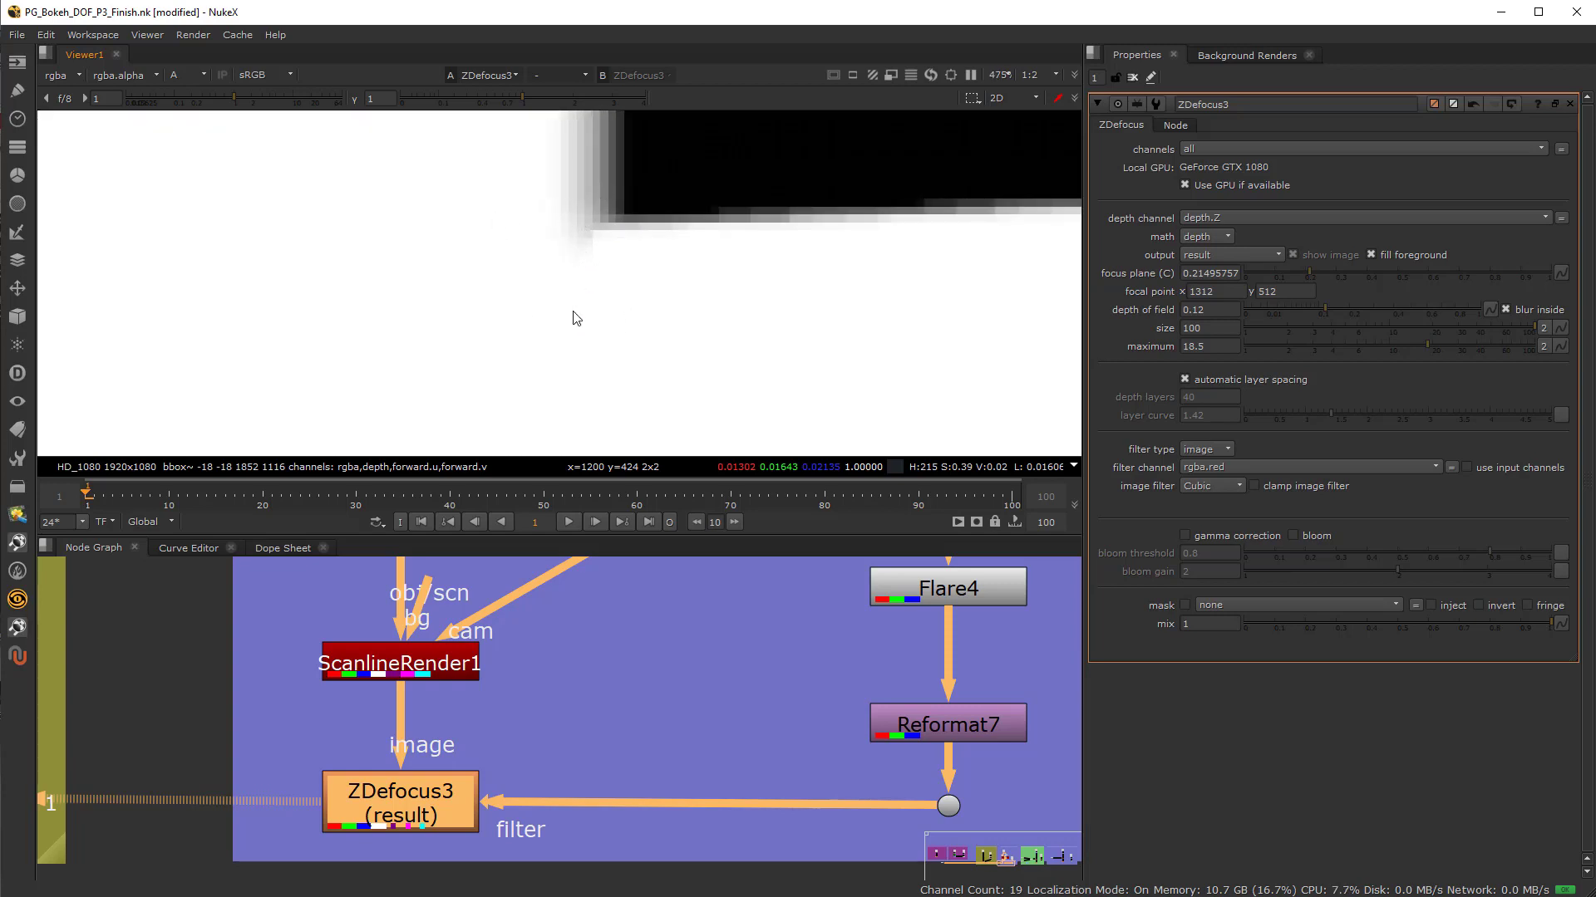
key(a)
scroll(586, 364, down, 2)
scroll(572, 286, up, 4)
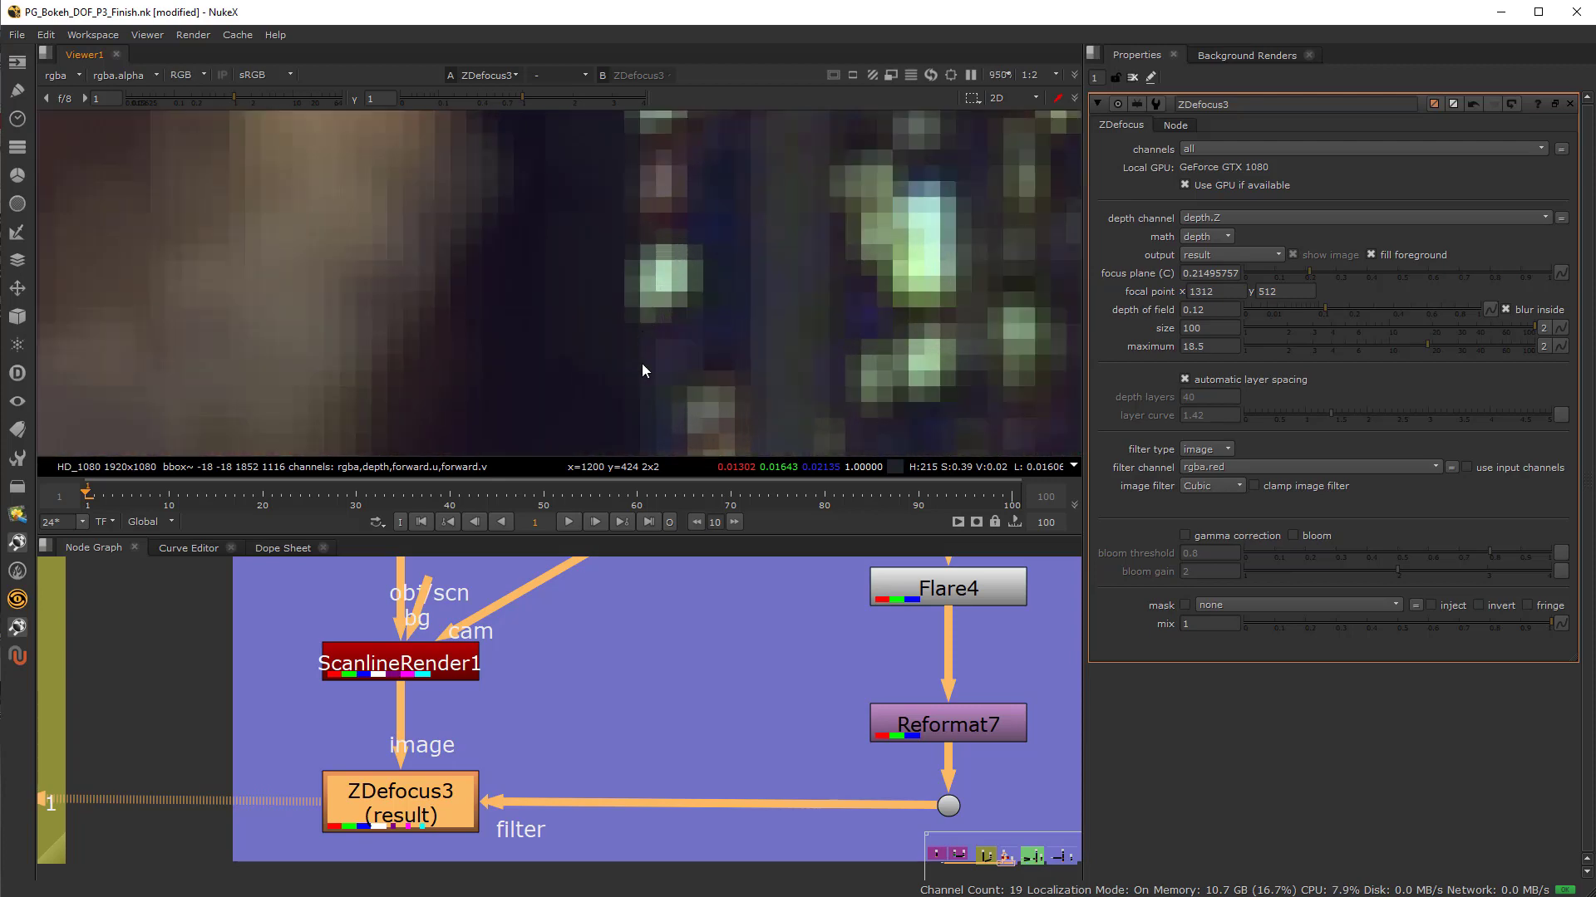
Toggle ZDefocus3 off and on while comparing the front cube's blurred edge pixels against the rear cube's windows
key(d)
key(d)
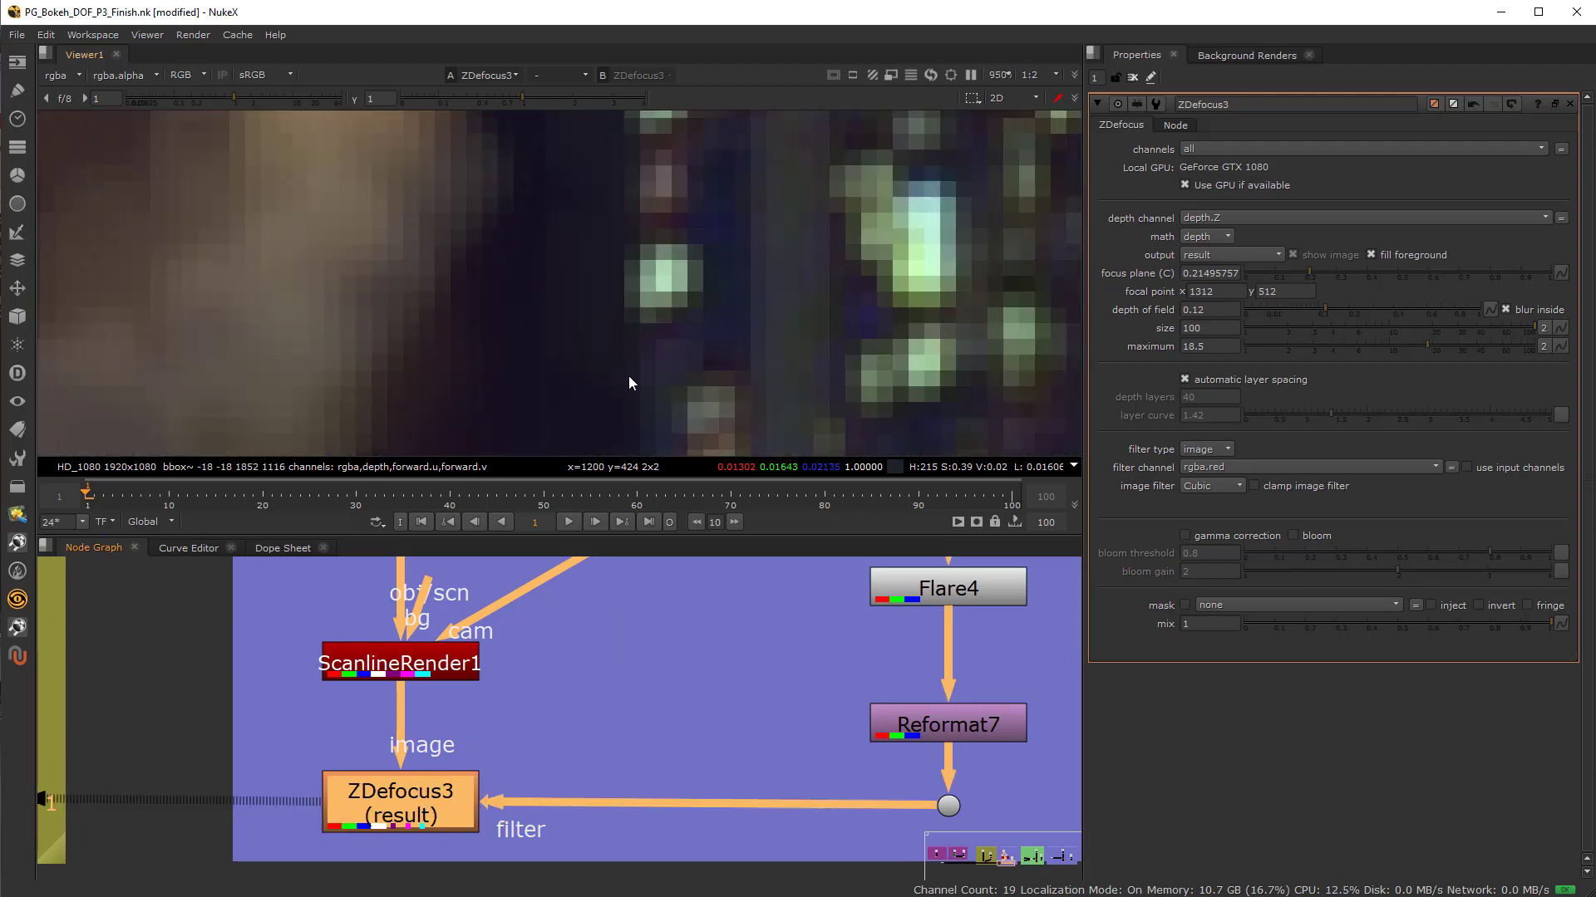
key(d)
key(d)
scroll(665, 341, down, 2)
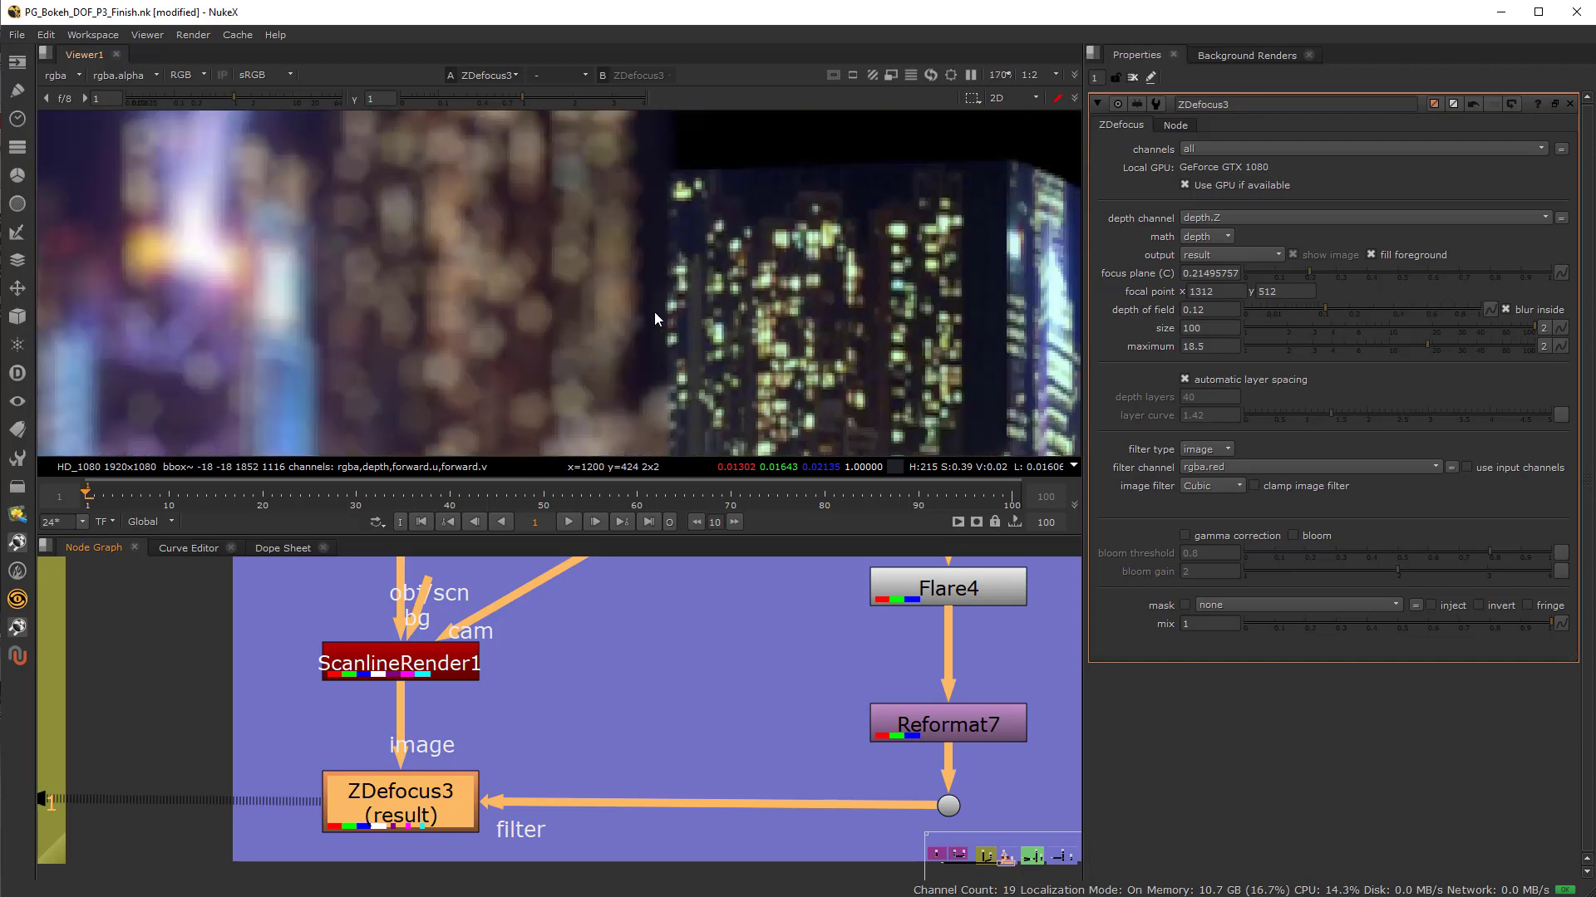
Examine the boundary between the blurred front cube and the in-focus rear cube at several heights along the edge
scroll(613, 490, up, 2)
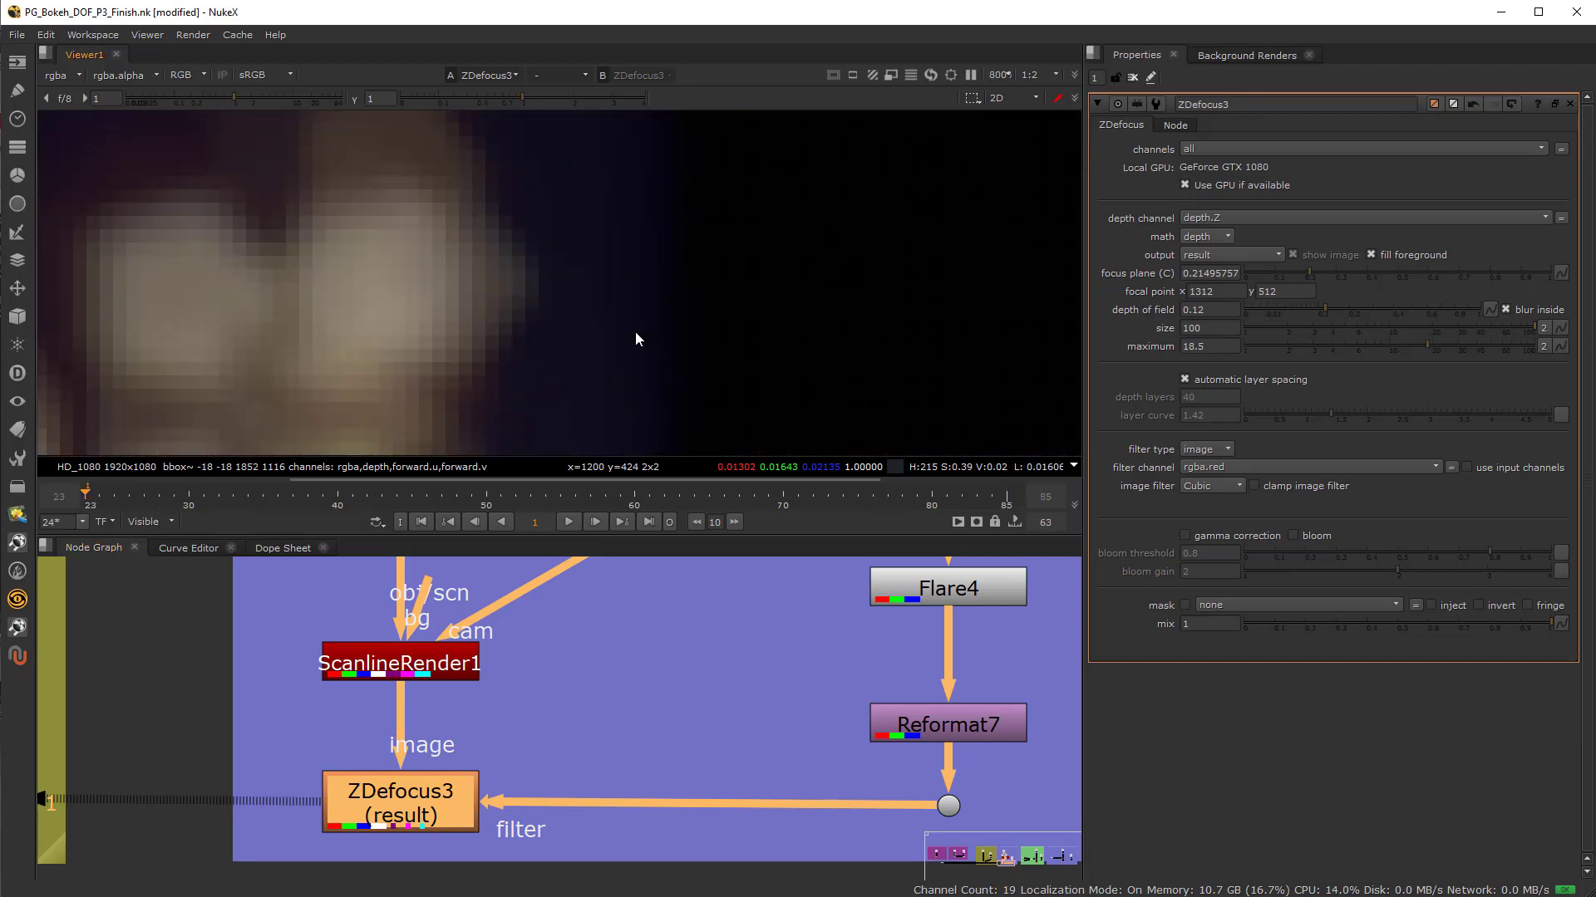
scroll(648, 334, down, 6)
middle_drag(641, 369, 666, 302)
scroll(667, 302, up, 2)
scroll(665, 324, down, 2)
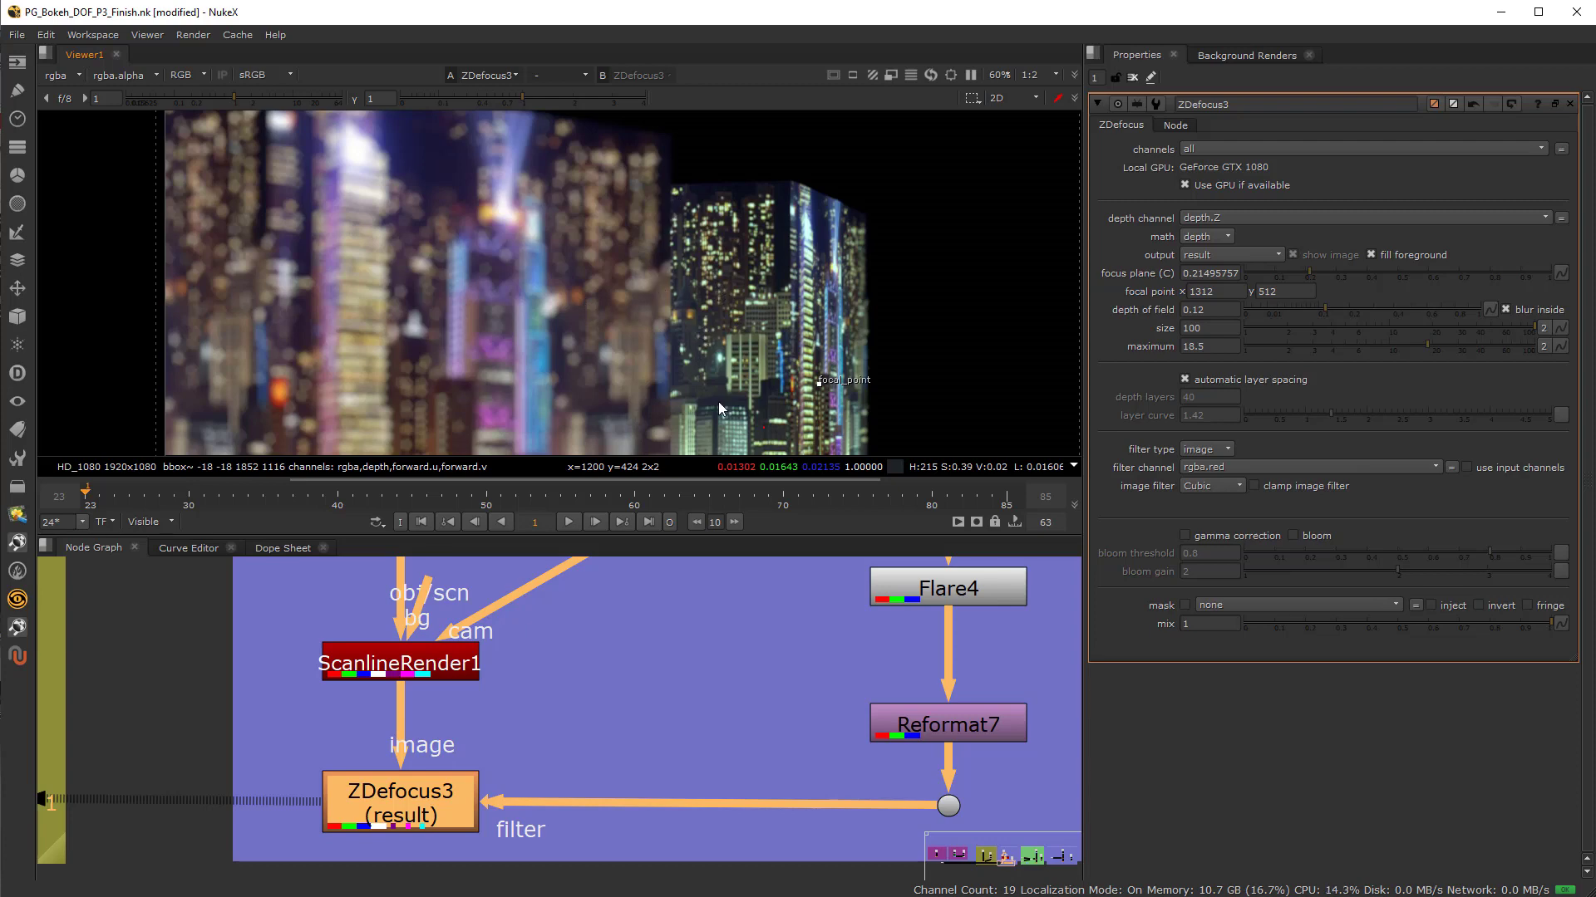
scroll(682, 307, up, 3)
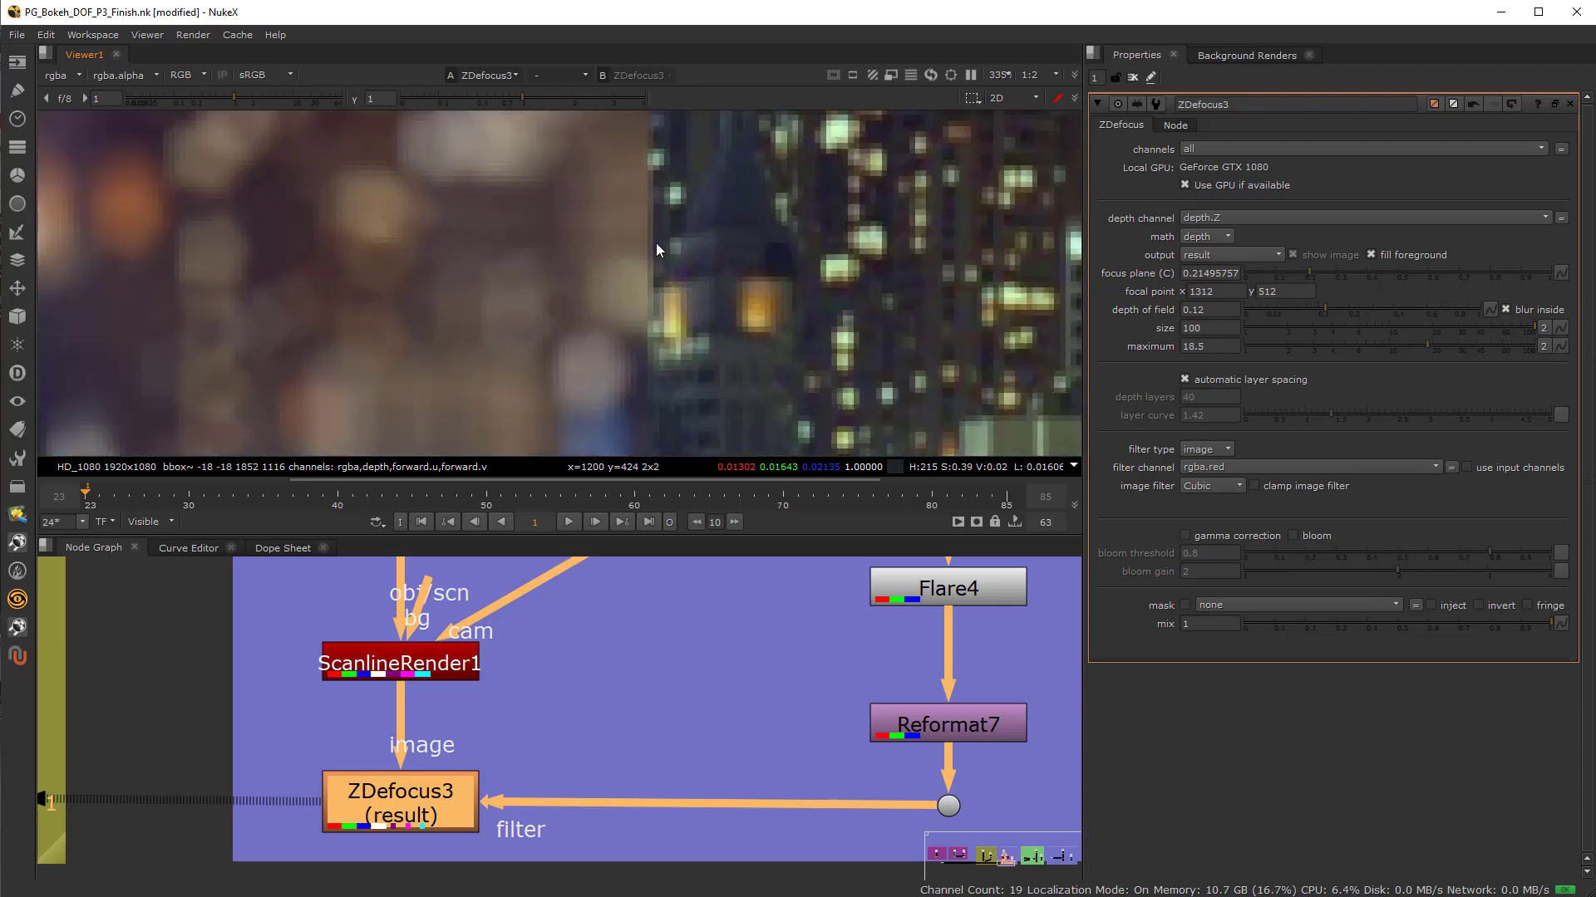
scroll(659, 276, down, 3)
scroll(660, 278, down, 2)
scroll(661, 282, up, 3)
scroll(661, 282, down, 1)
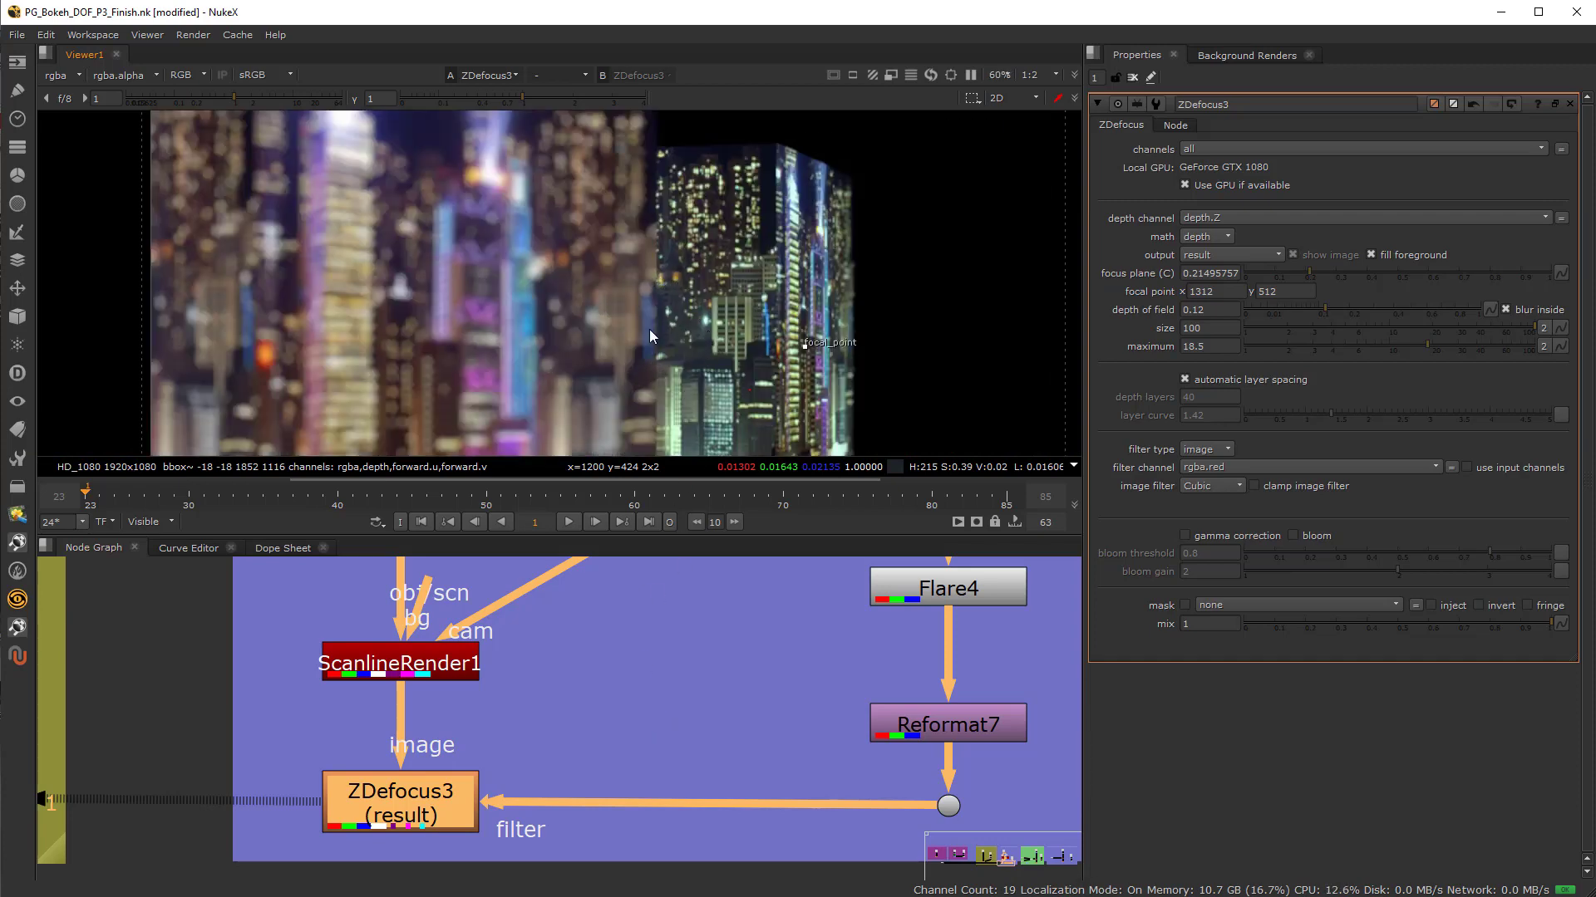
Find the ZDEFOCUS LINEAR EXAMPLE group in the node graph and view its checkerboard node's output
scroll(615, 715, down, 6)
scroll(676, 407, down, 1)
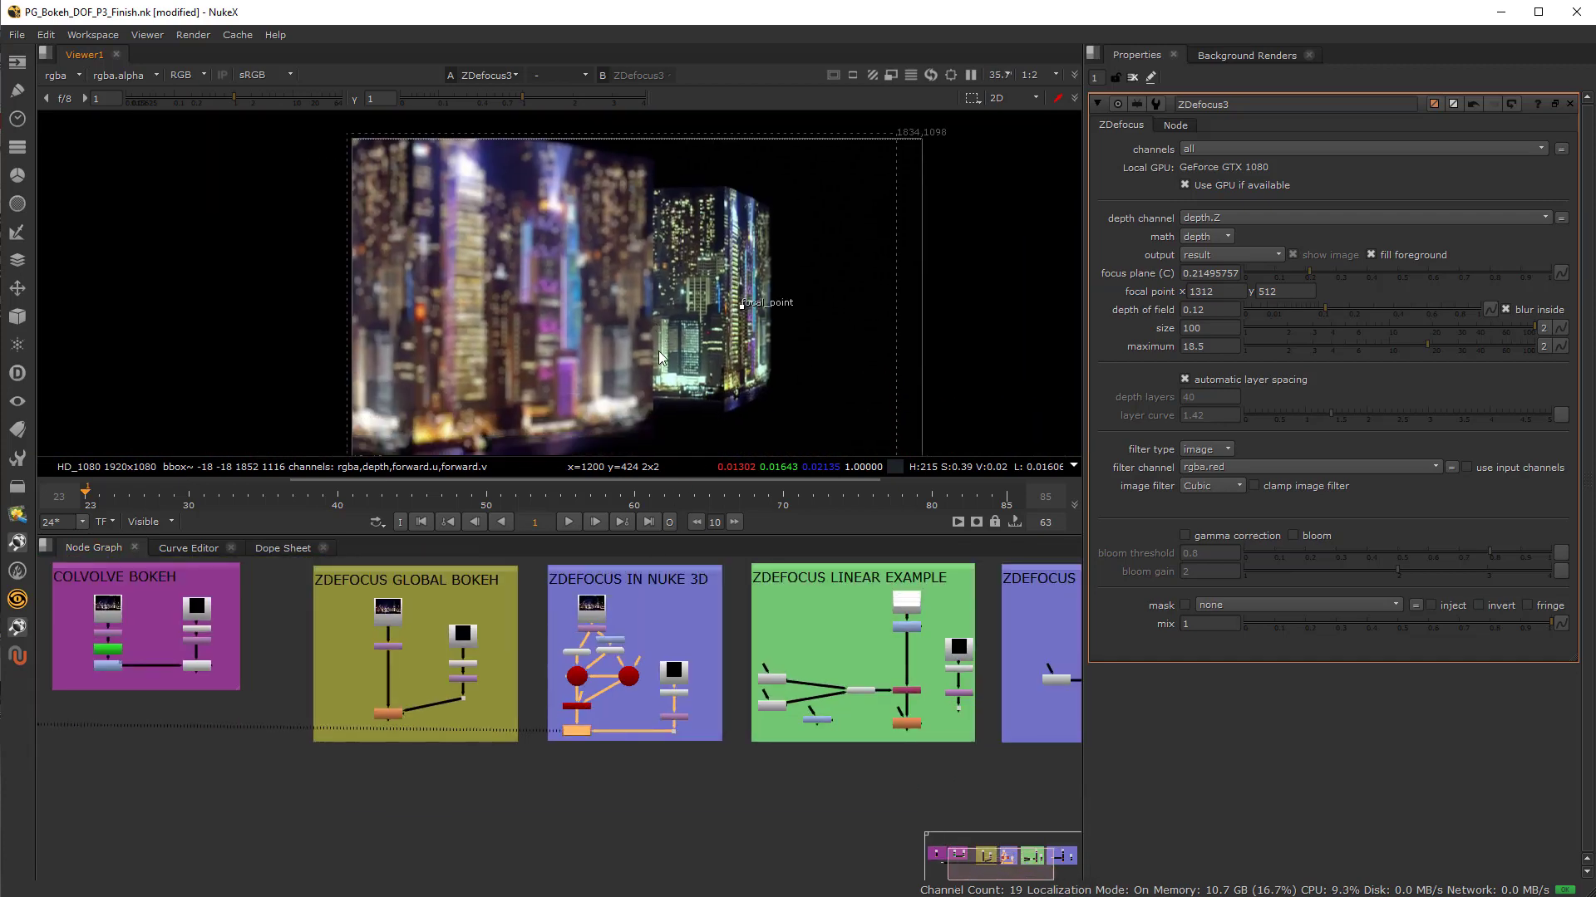
scroll(782, 671, down, 3)
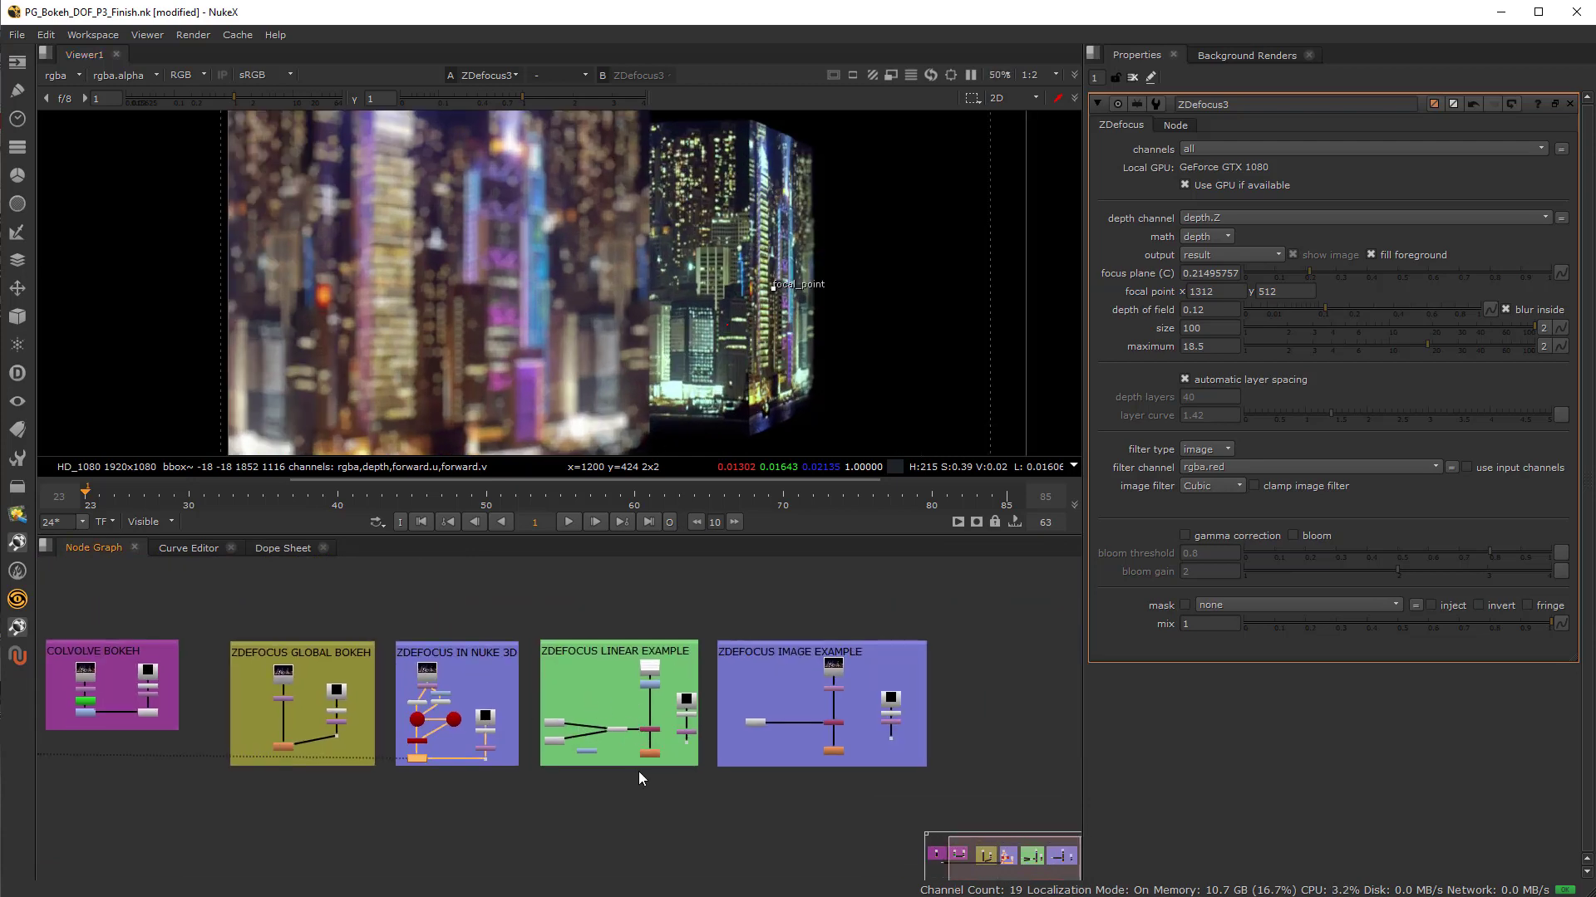
scroll(616, 752, up, 4)
middle_drag(581, 815, 580, 816)
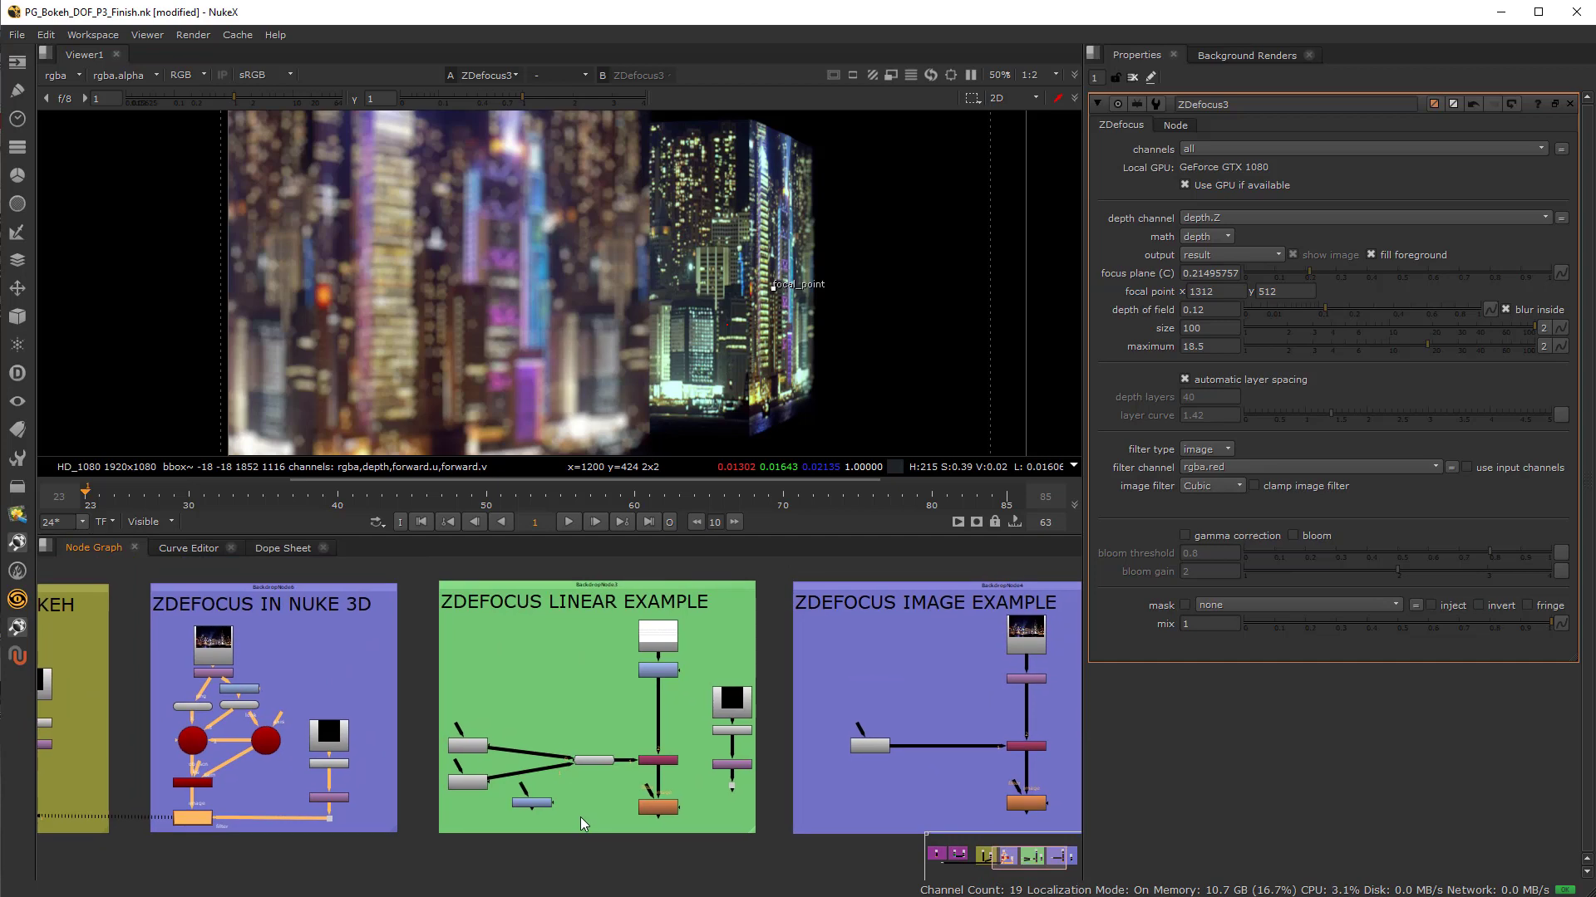
scroll(611, 652, up, 3)
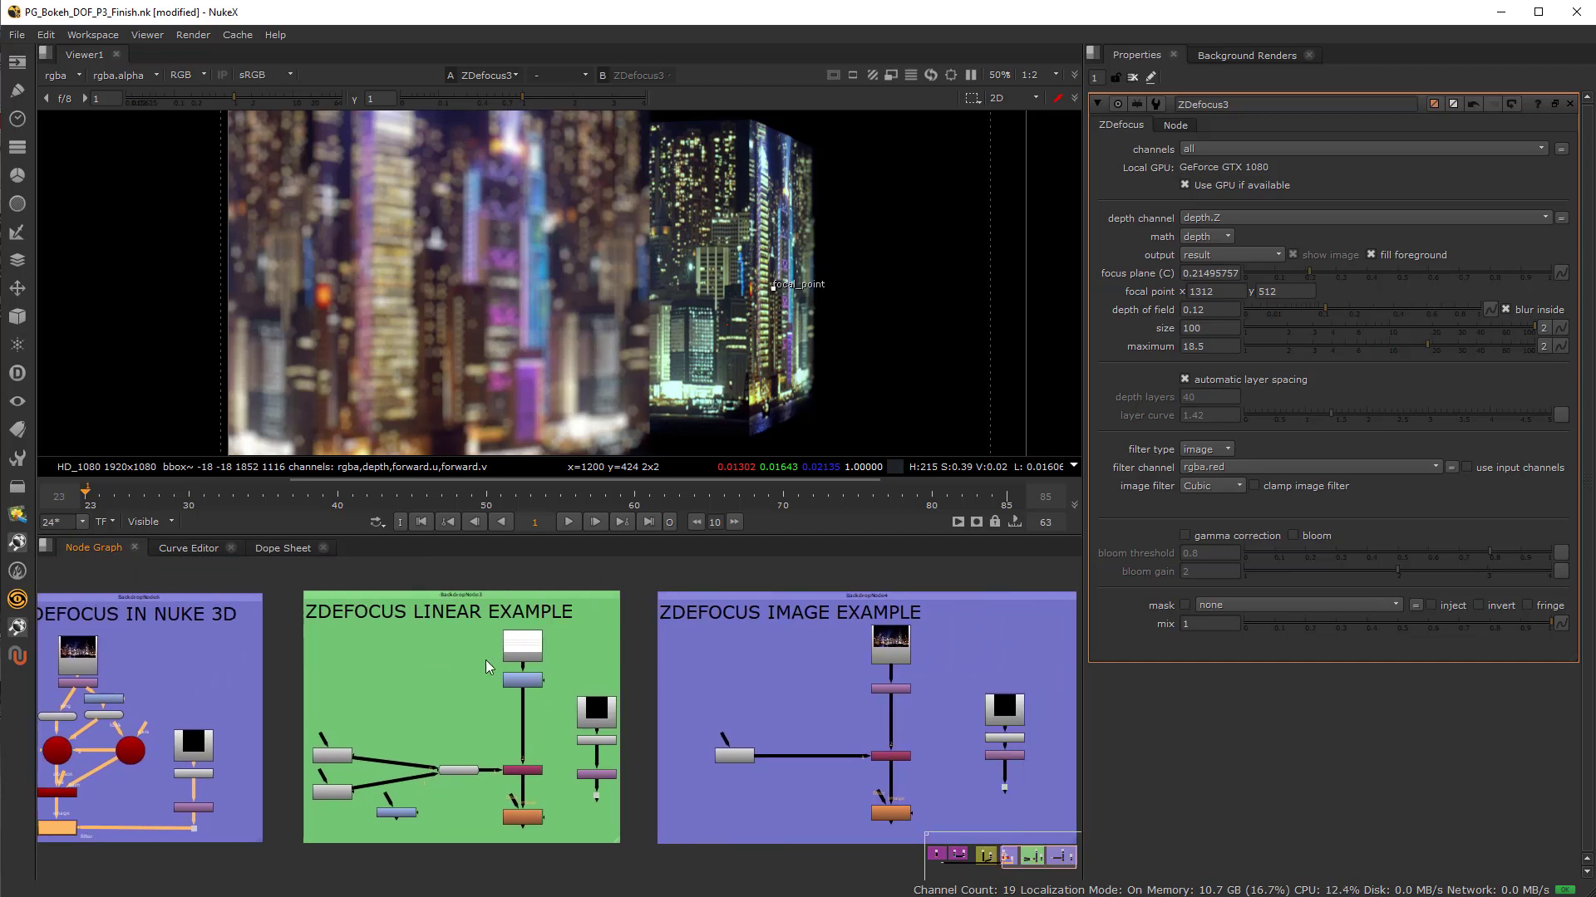
scroll(484, 702, down, 2)
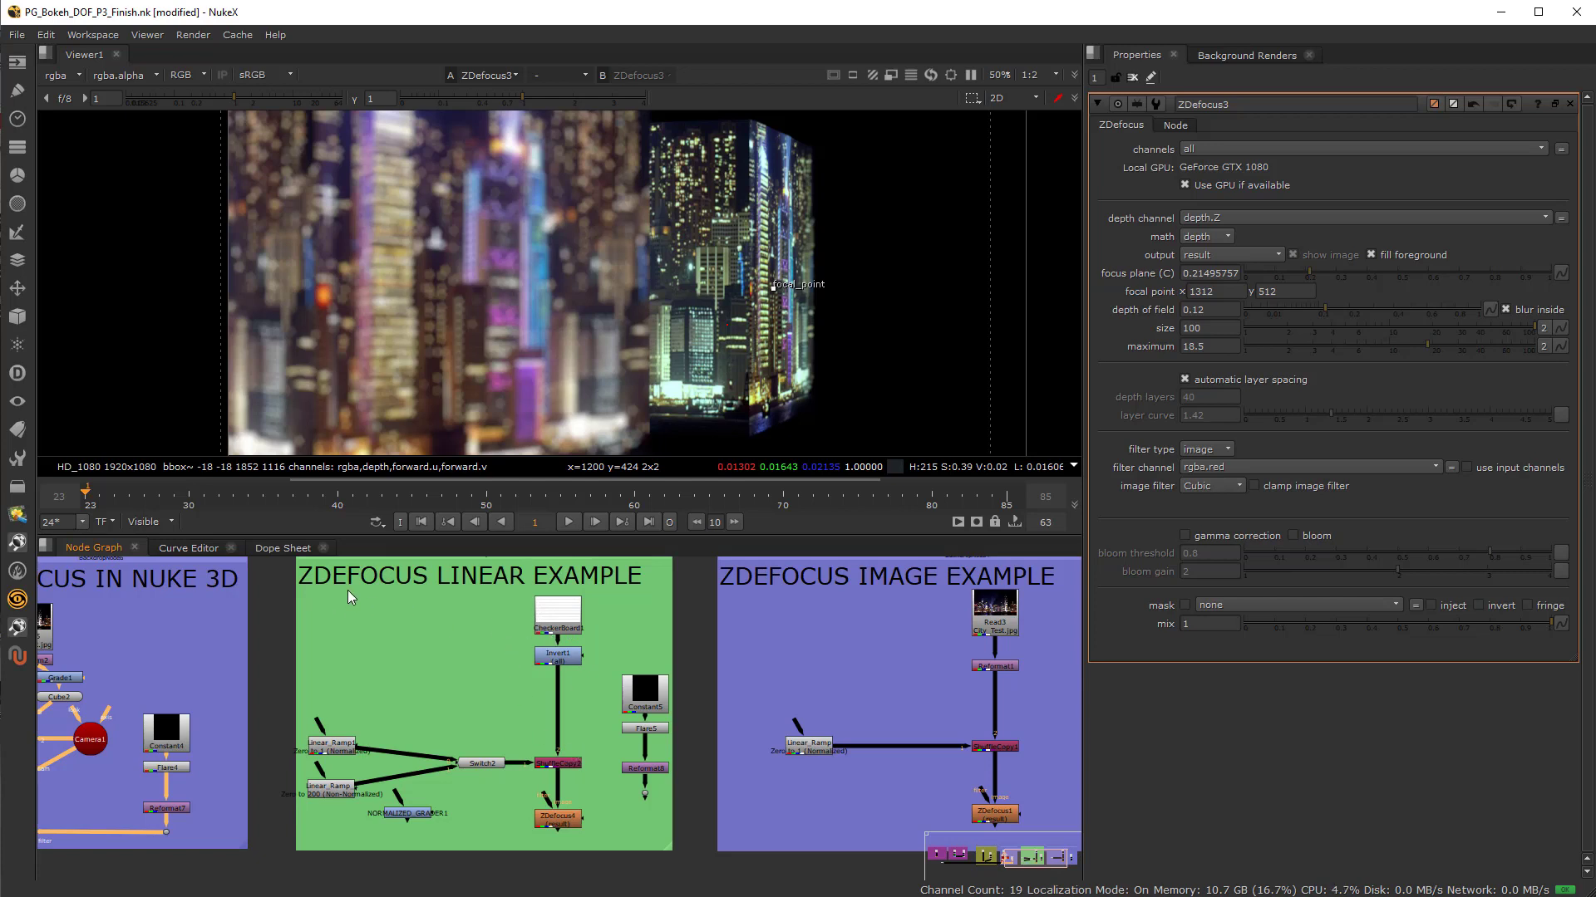
click(570, 613)
key(1)
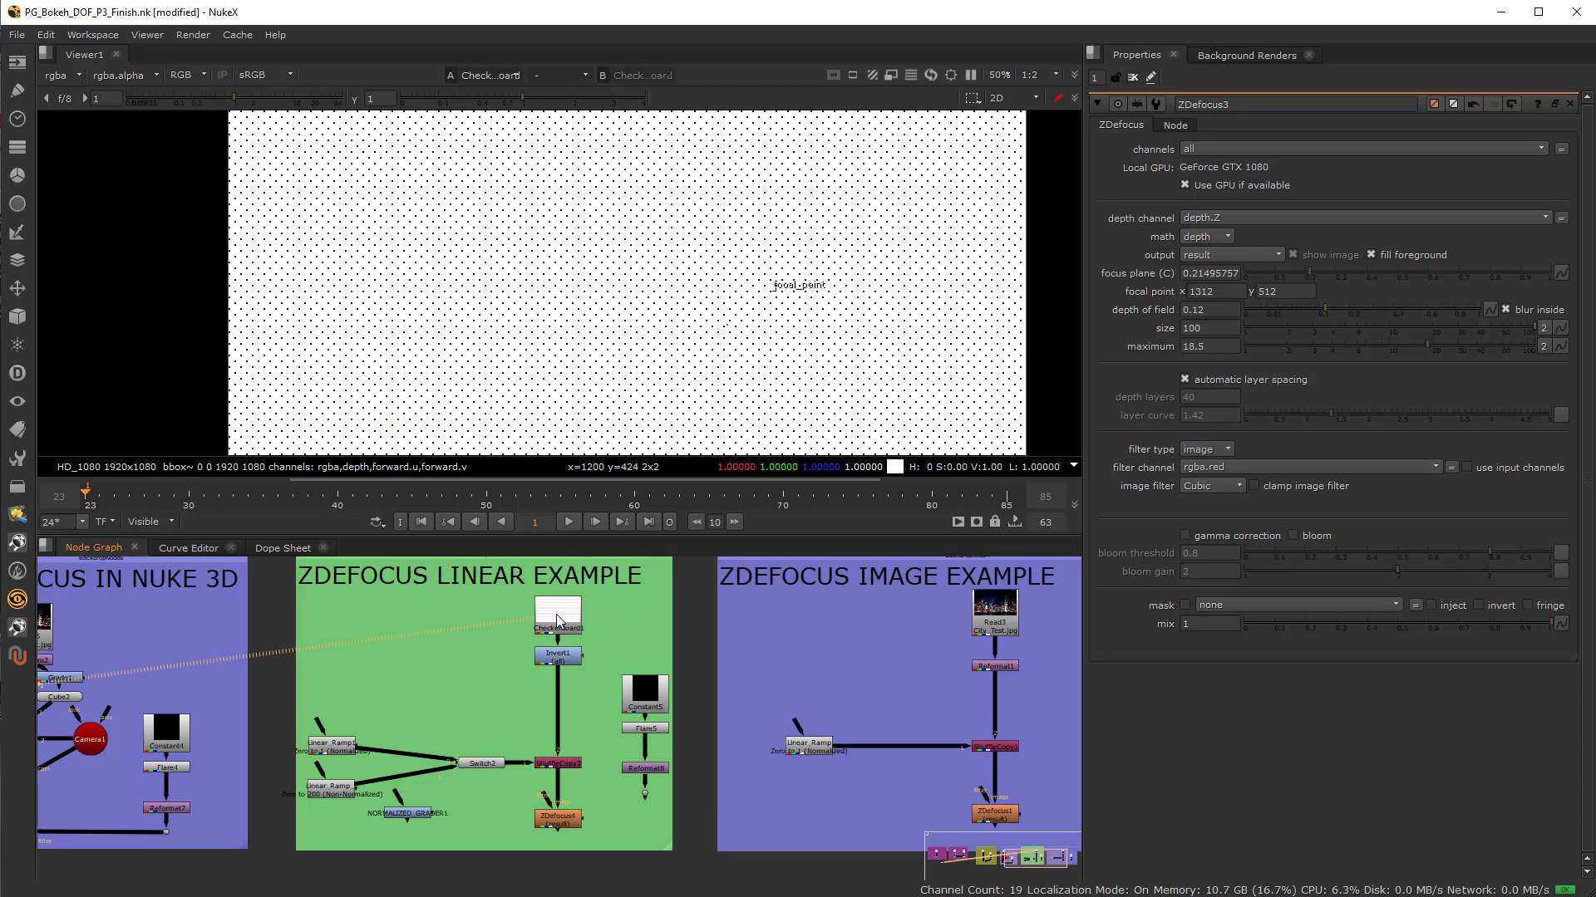
scroll(552, 407, down, 4)
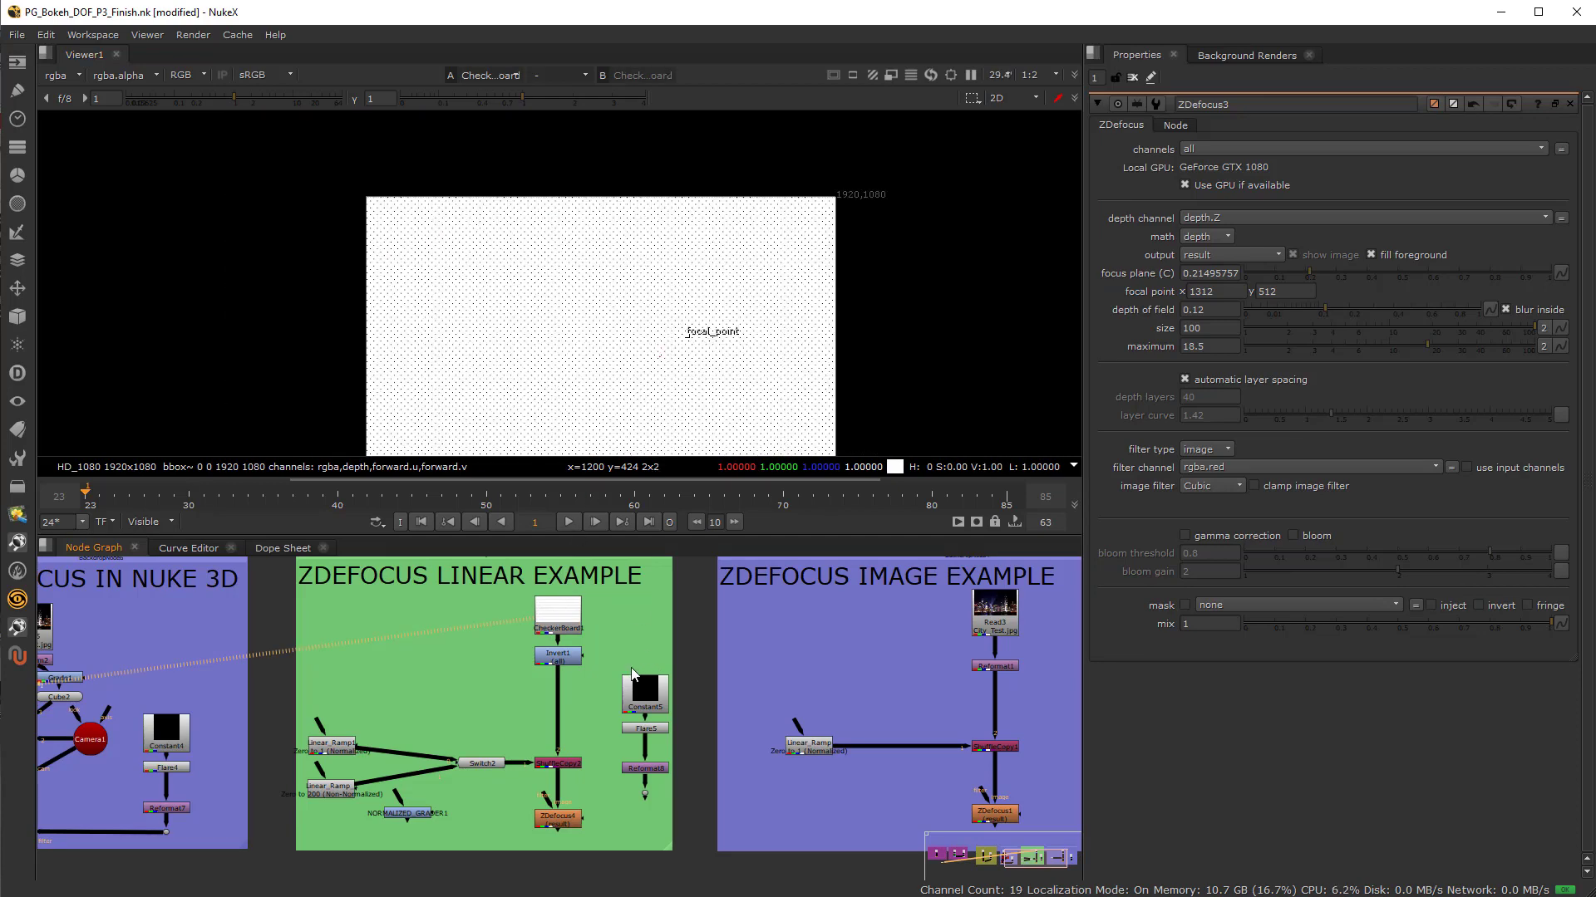
View the Invert1 output and examine its white dot pattern up close
click(567, 657)
key(1)
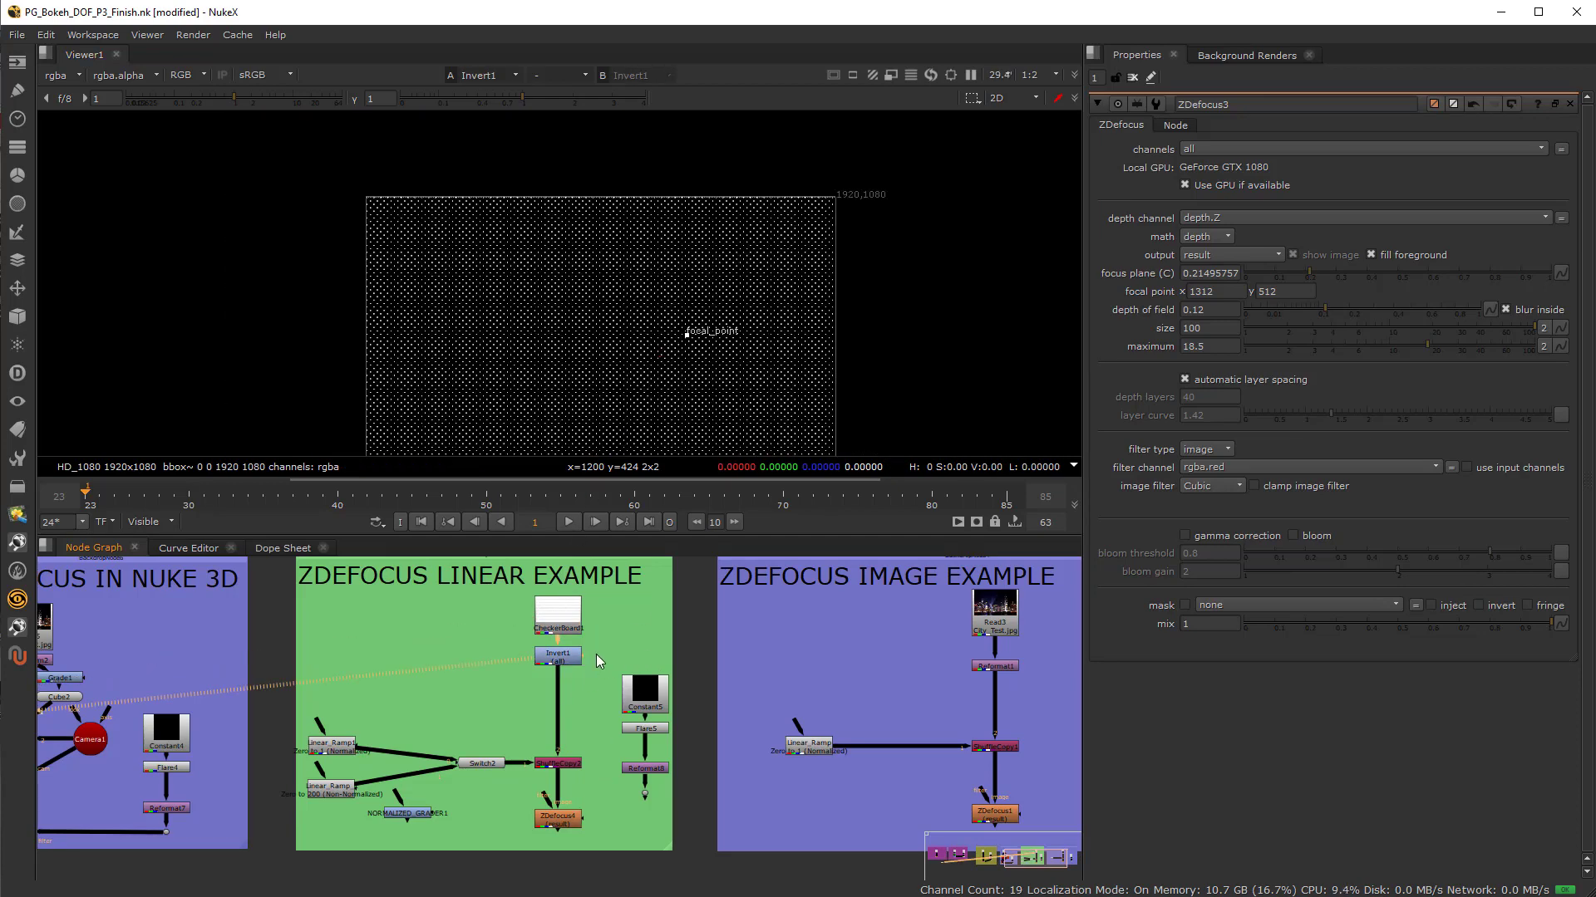
scroll(615, 321, up, 1)
scroll(615, 321, up, 5)
scroll(542, 324, down, 3)
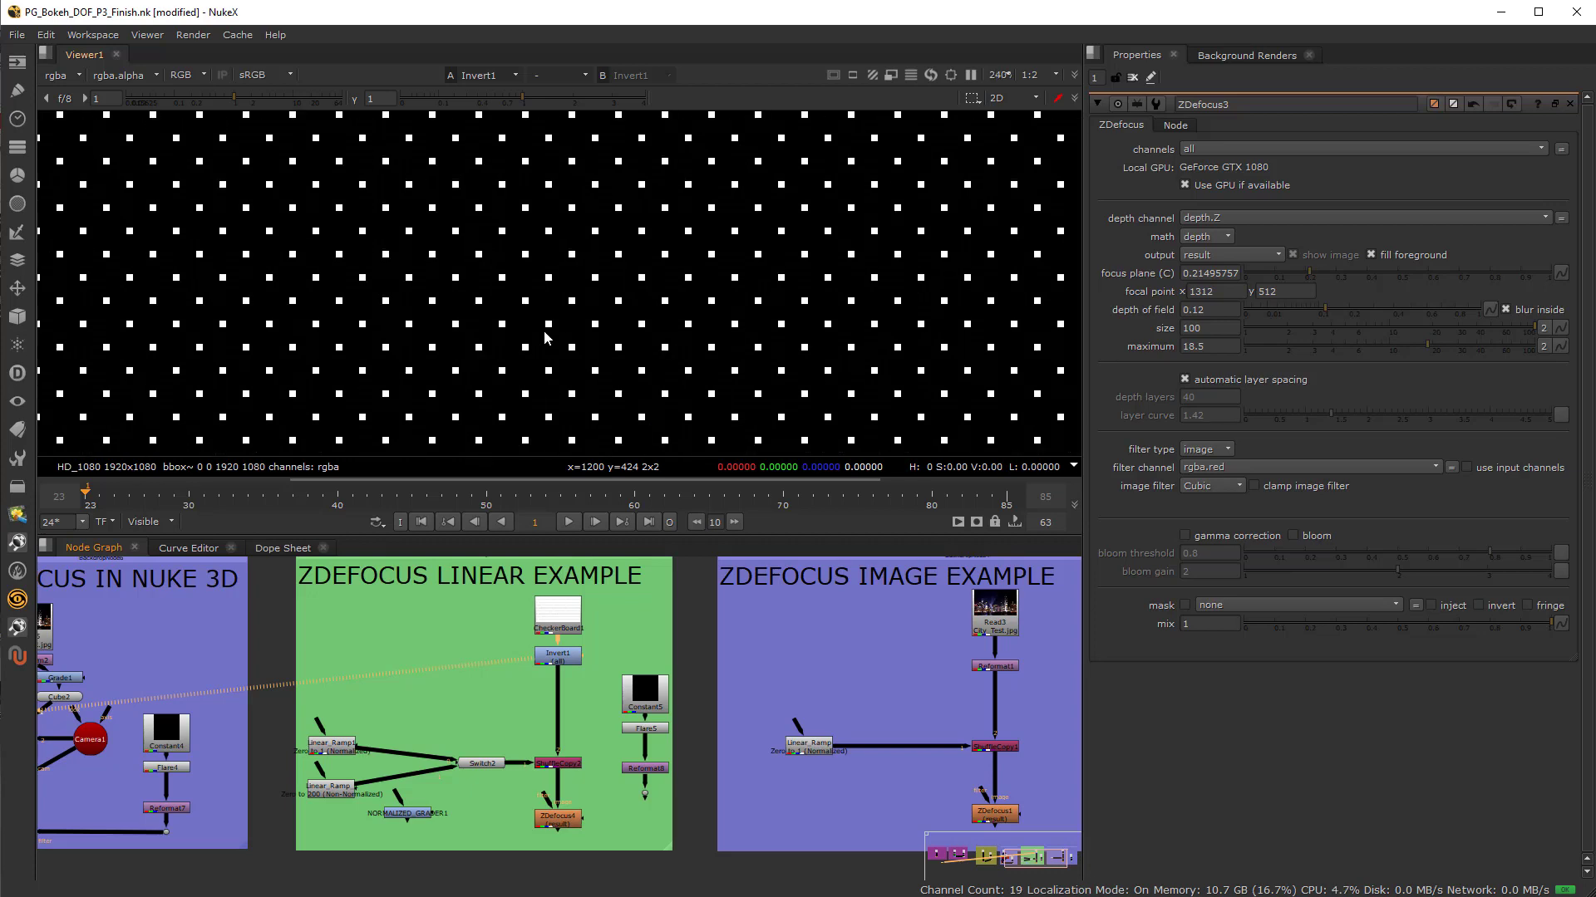
scroll(548, 326, up, 1)
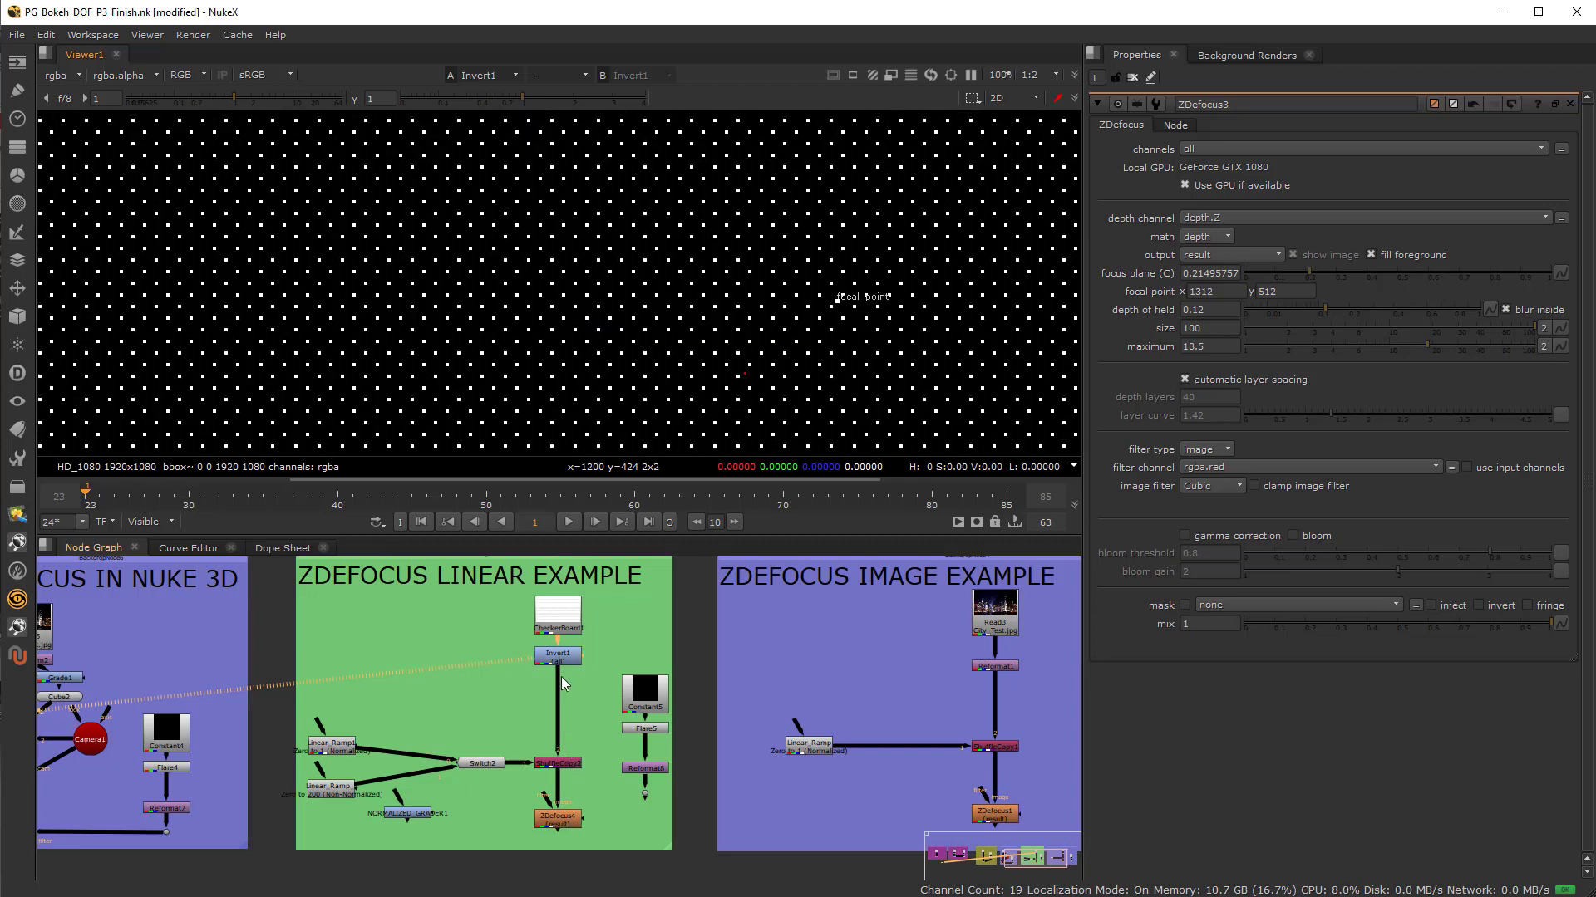
View the full Linear_Ramp1 output and check the node's ramp and color settings
scroll(569, 777, up, 3)
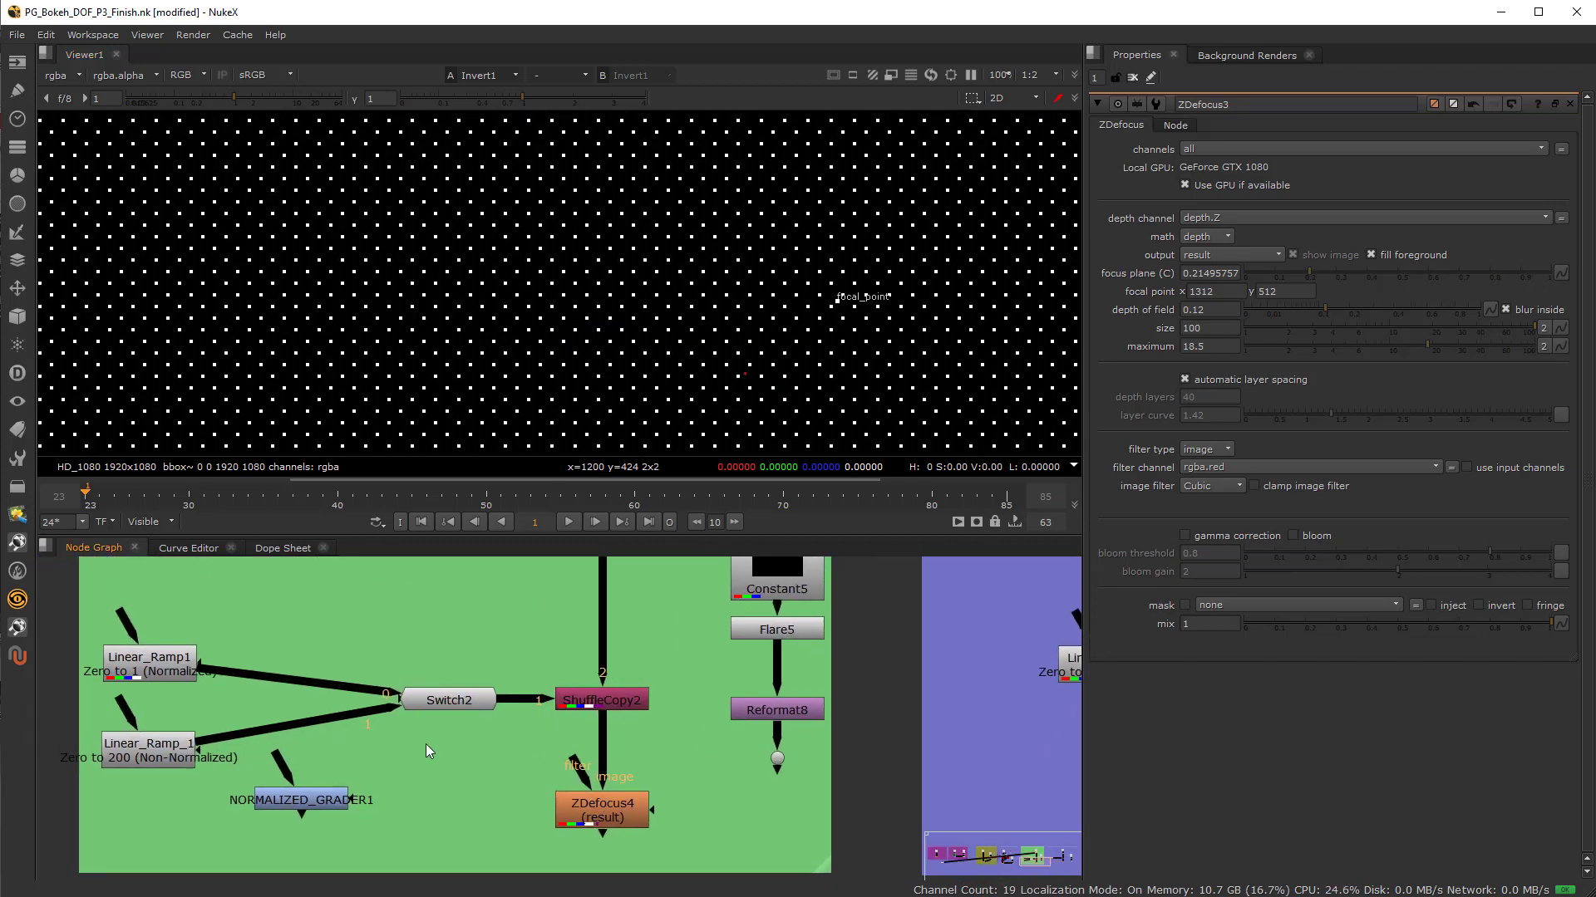
scroll(513, 765, down, 1)
scroll(426, 724, up, 2)
click(390, 645)
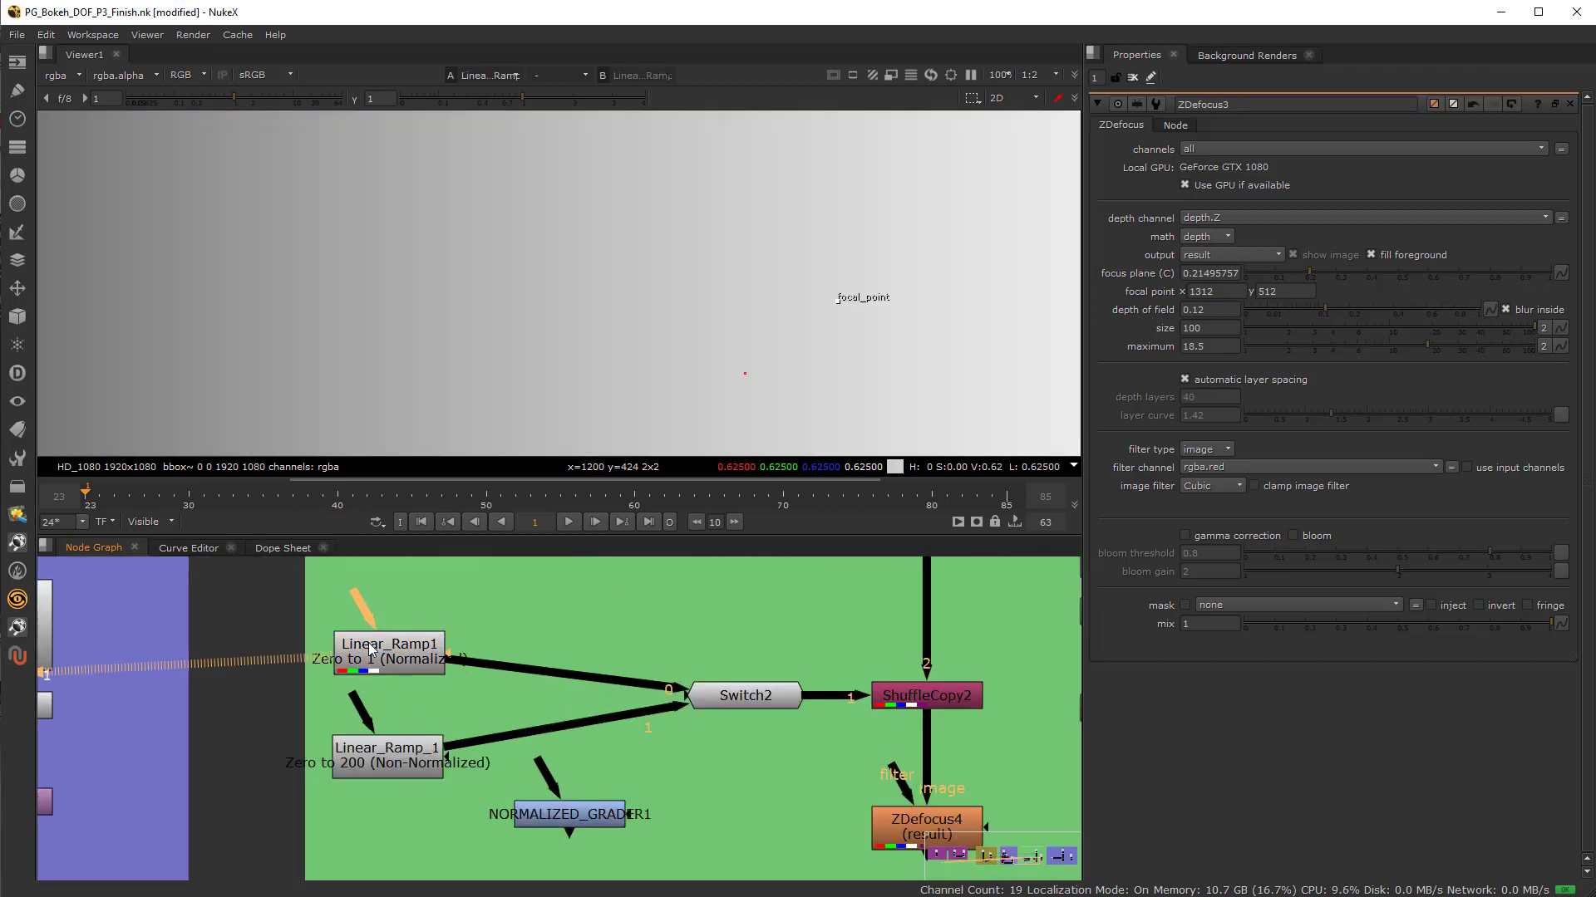
key(1)
key(f)
scroll(591, 363, down, 1)
double_click(390, 652)
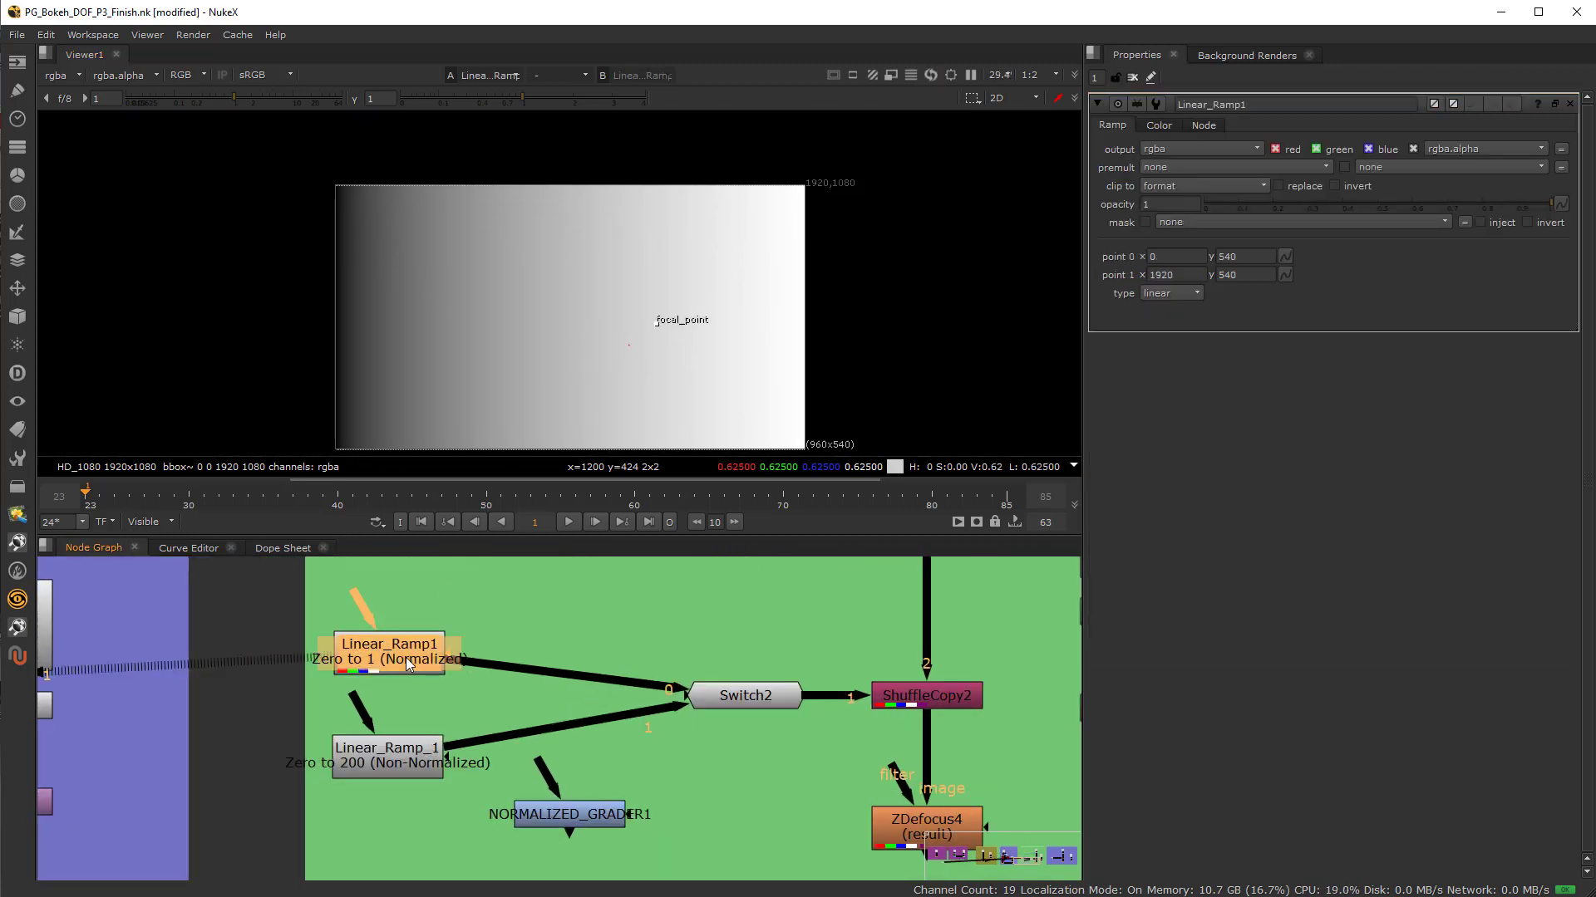
click(1159, 125)
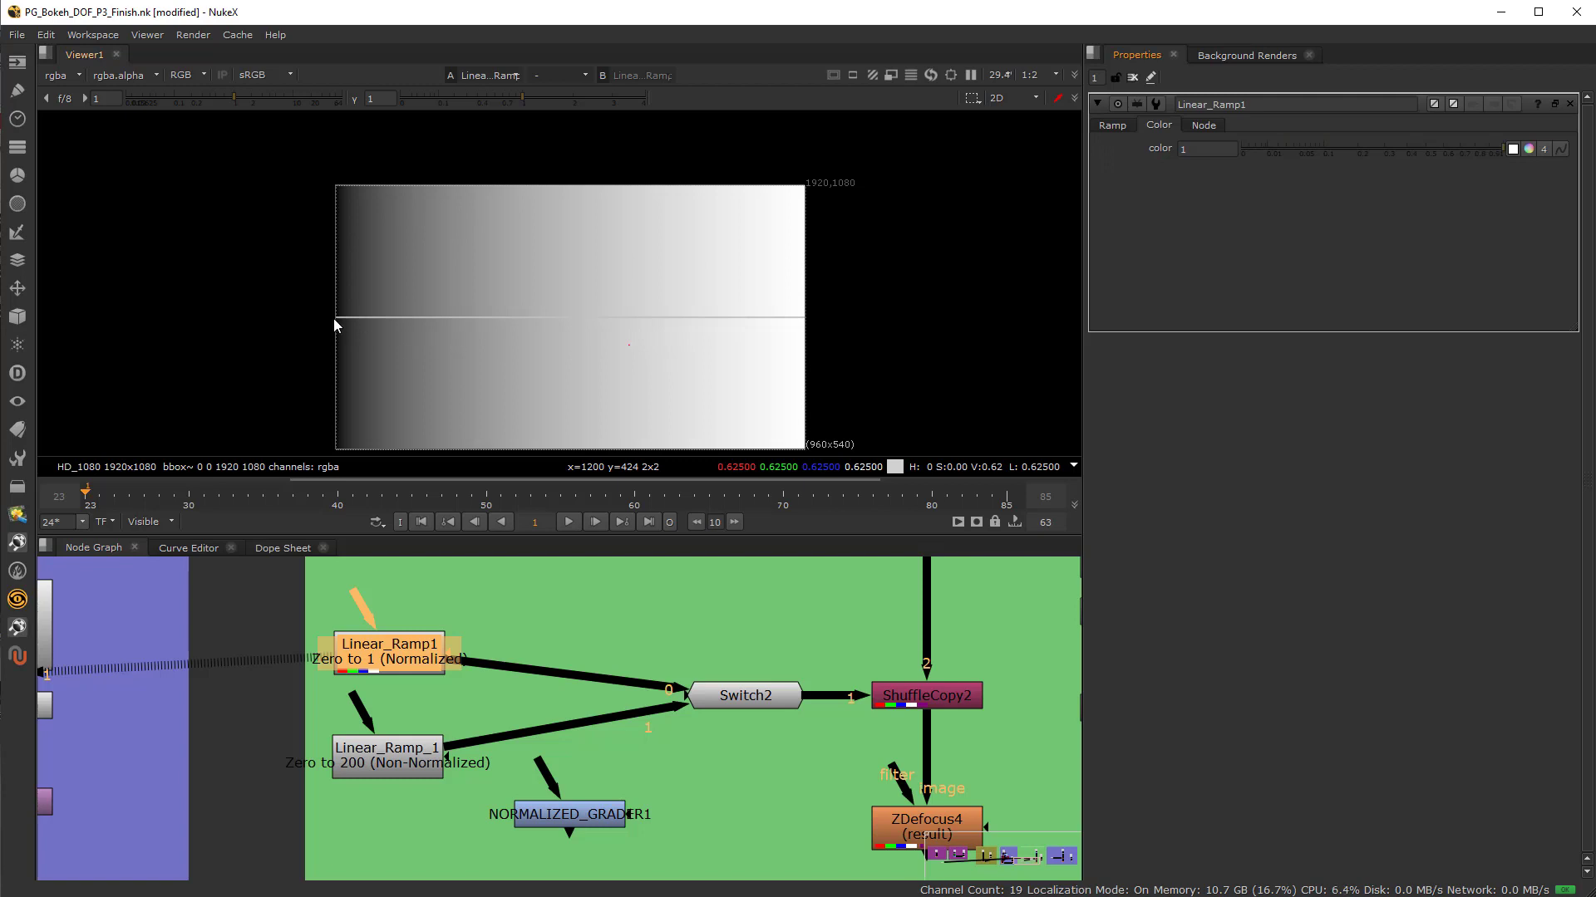
click(1112, 124)
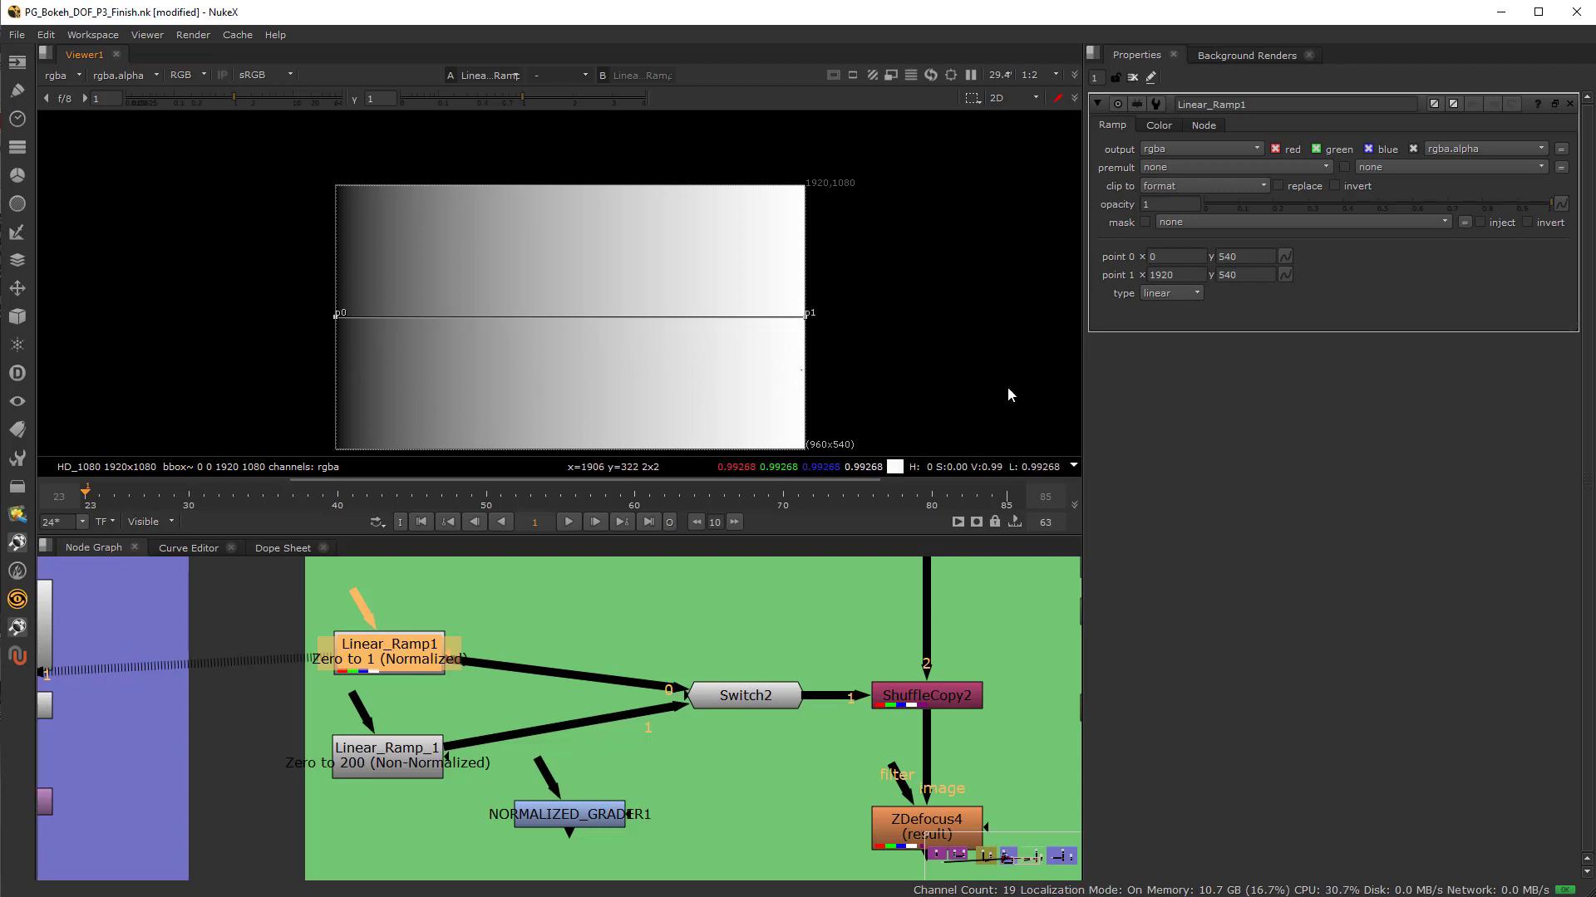
Try the smooth0 type on Linear_Ramp1 and return the ramp to linear
click(1162, 294)
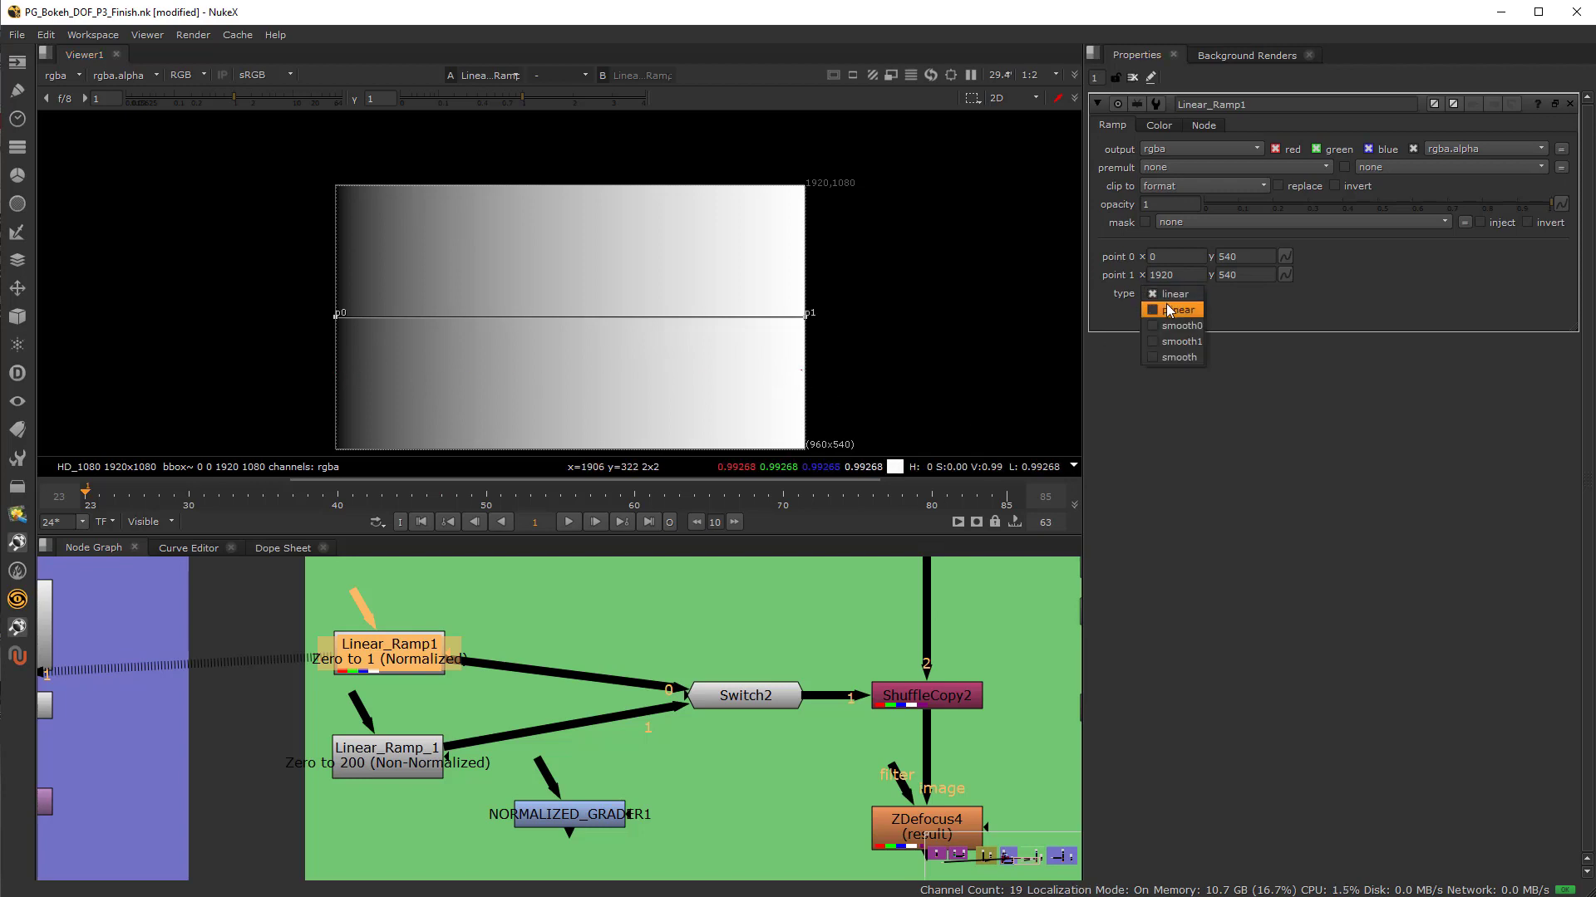
click(1179, 307)
click(1188, 294)
click(1180, 309)
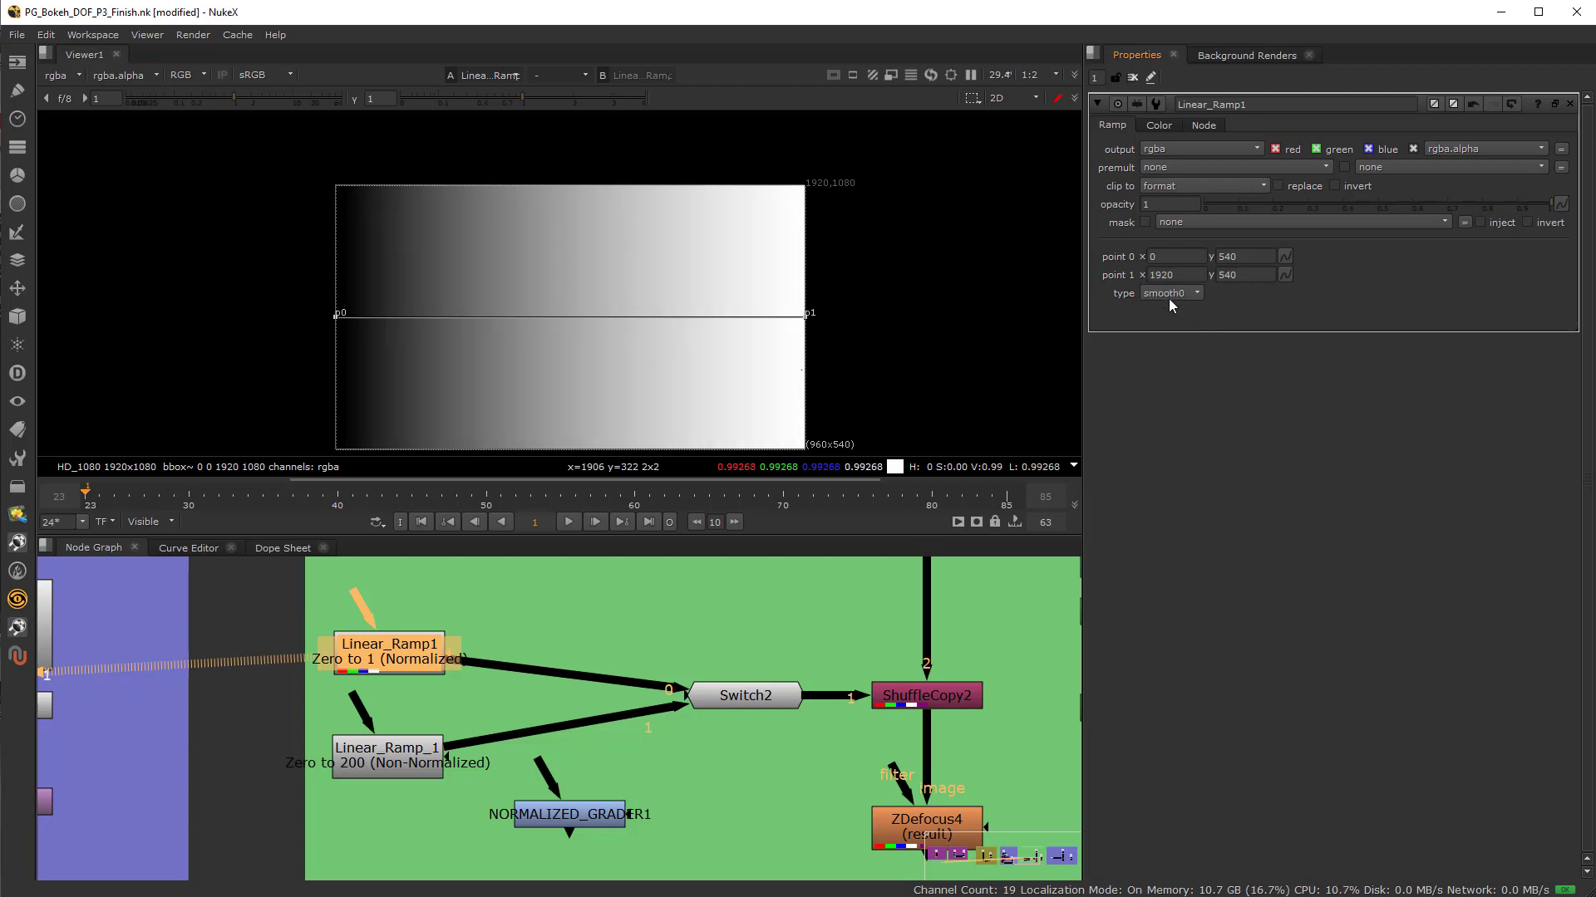
click(1184, 298)
click(1173, 263)
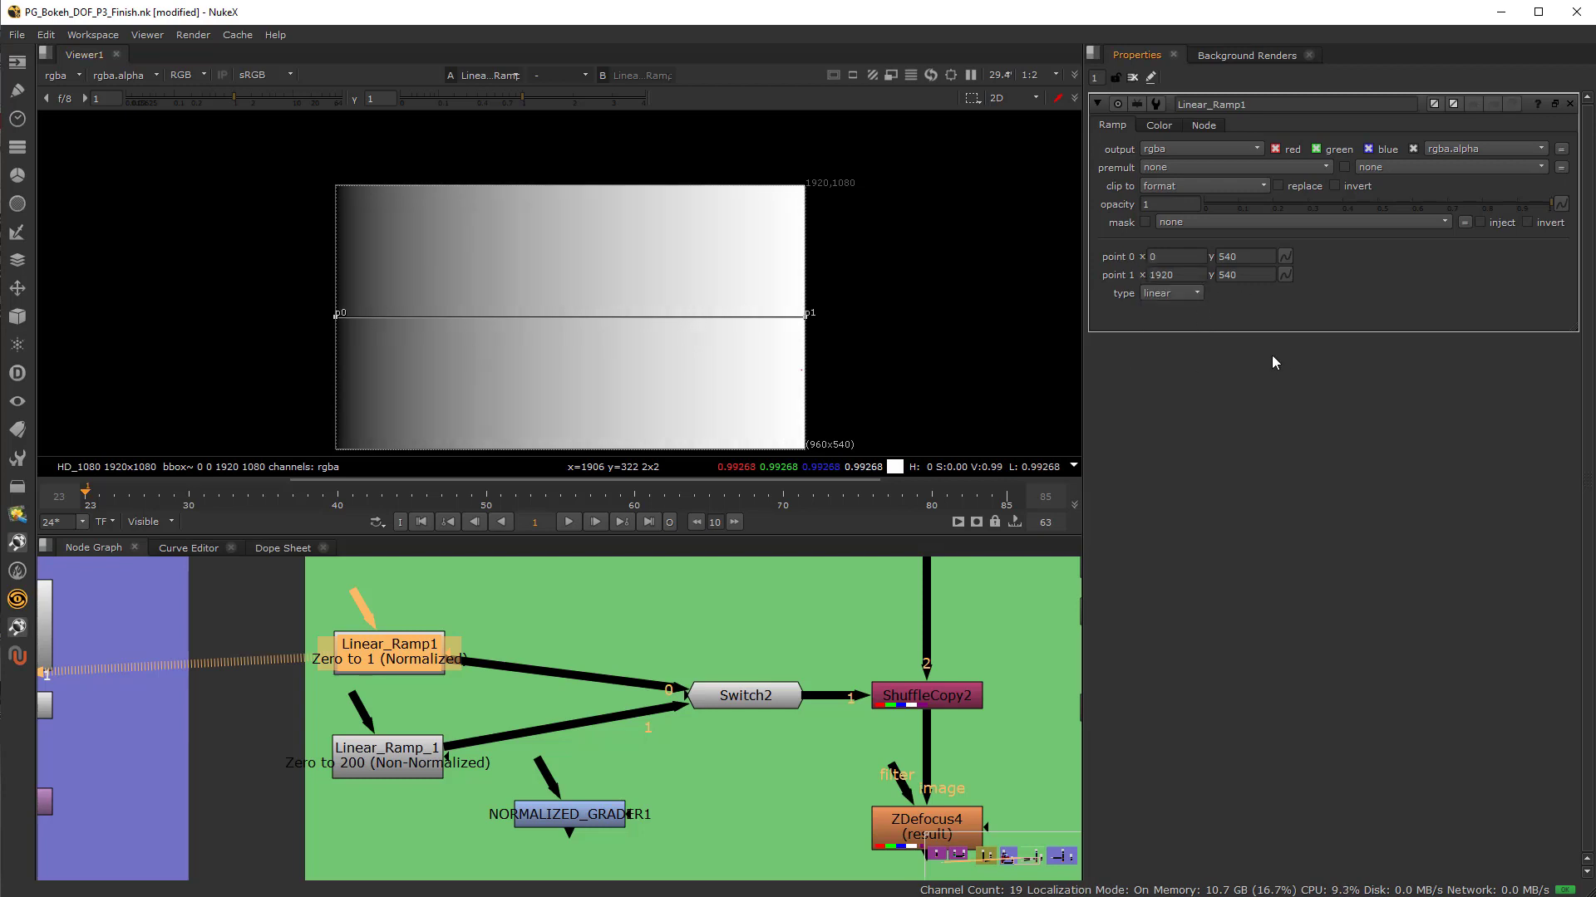
View the non-normalized Linear_Ramp_1 output, check its color setting, and compare it with the normalized Linear_Ramp1
click(385, 754)
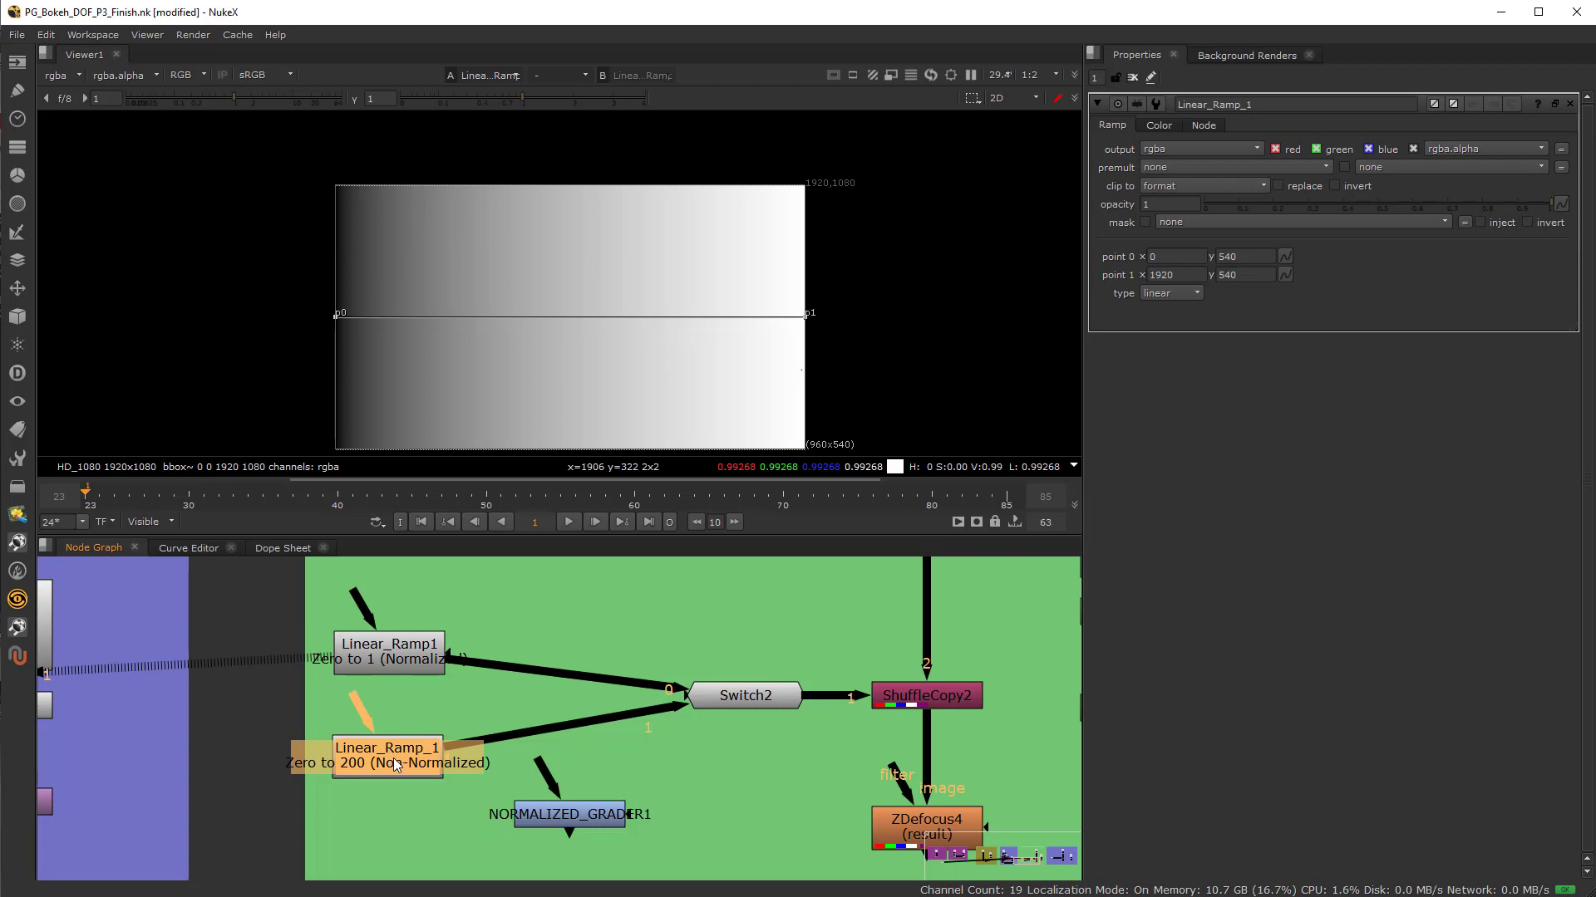
key(1)
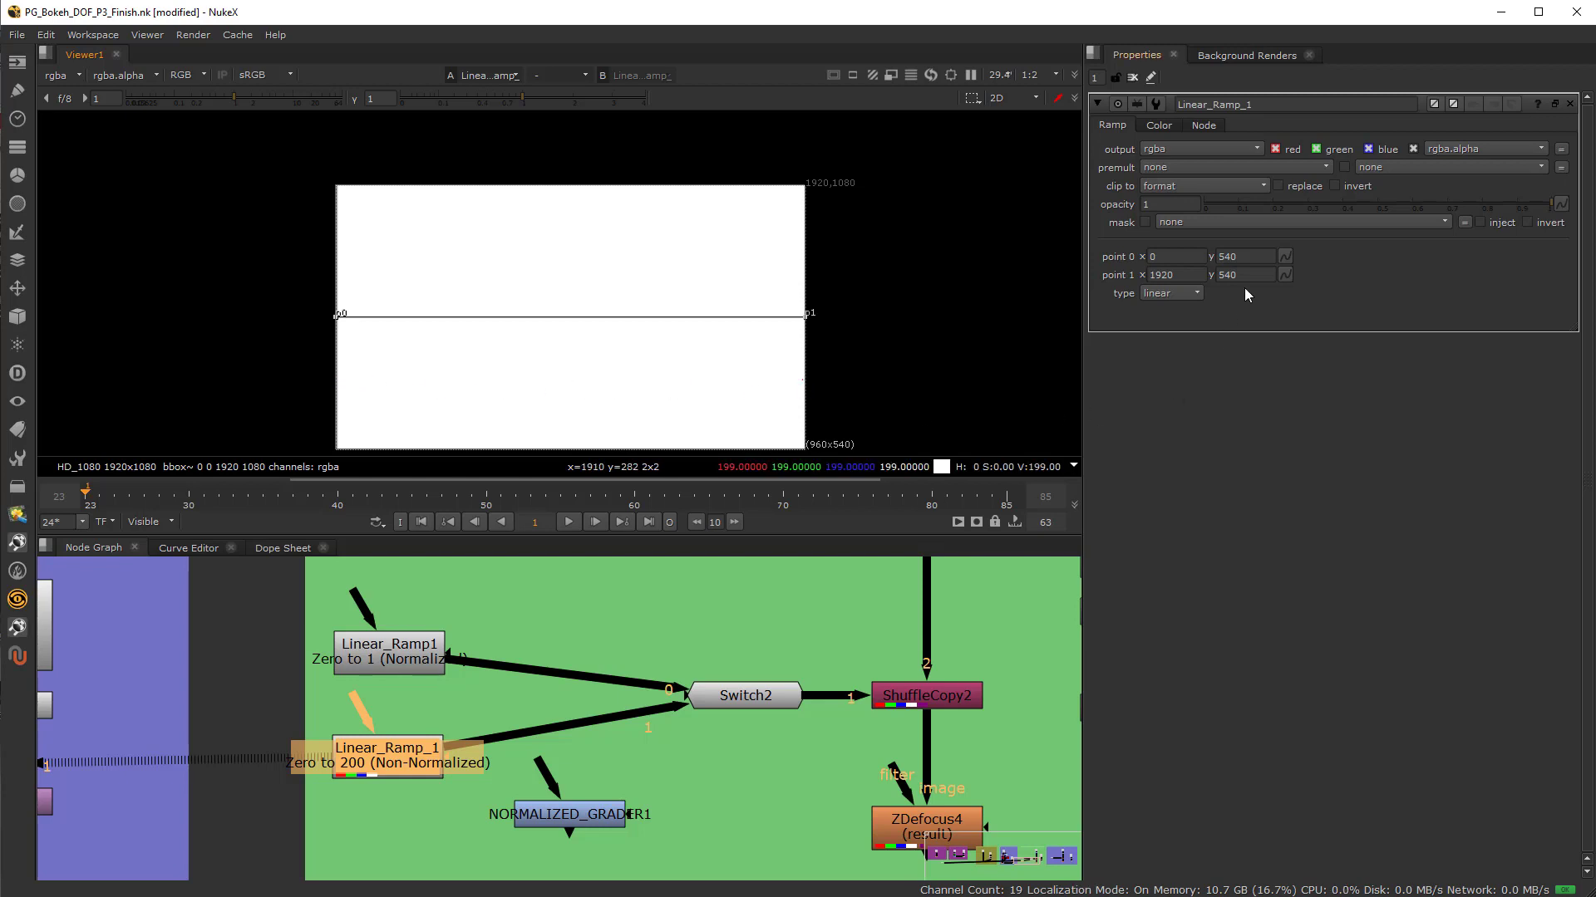
click(1159, 126)
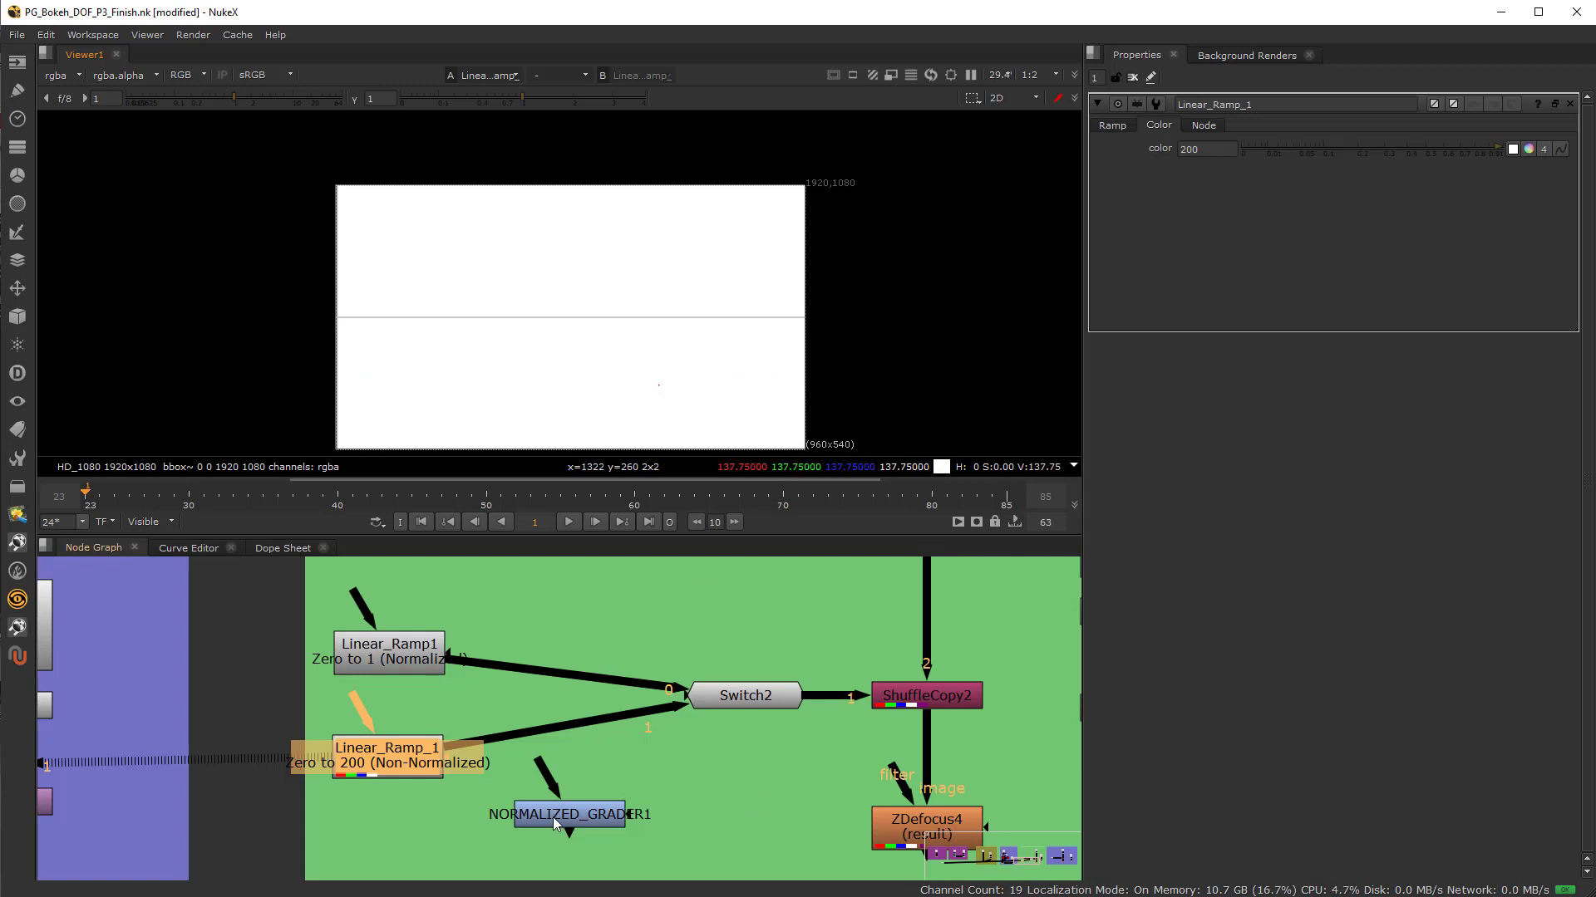
click(656, 695)
click(373, 650)
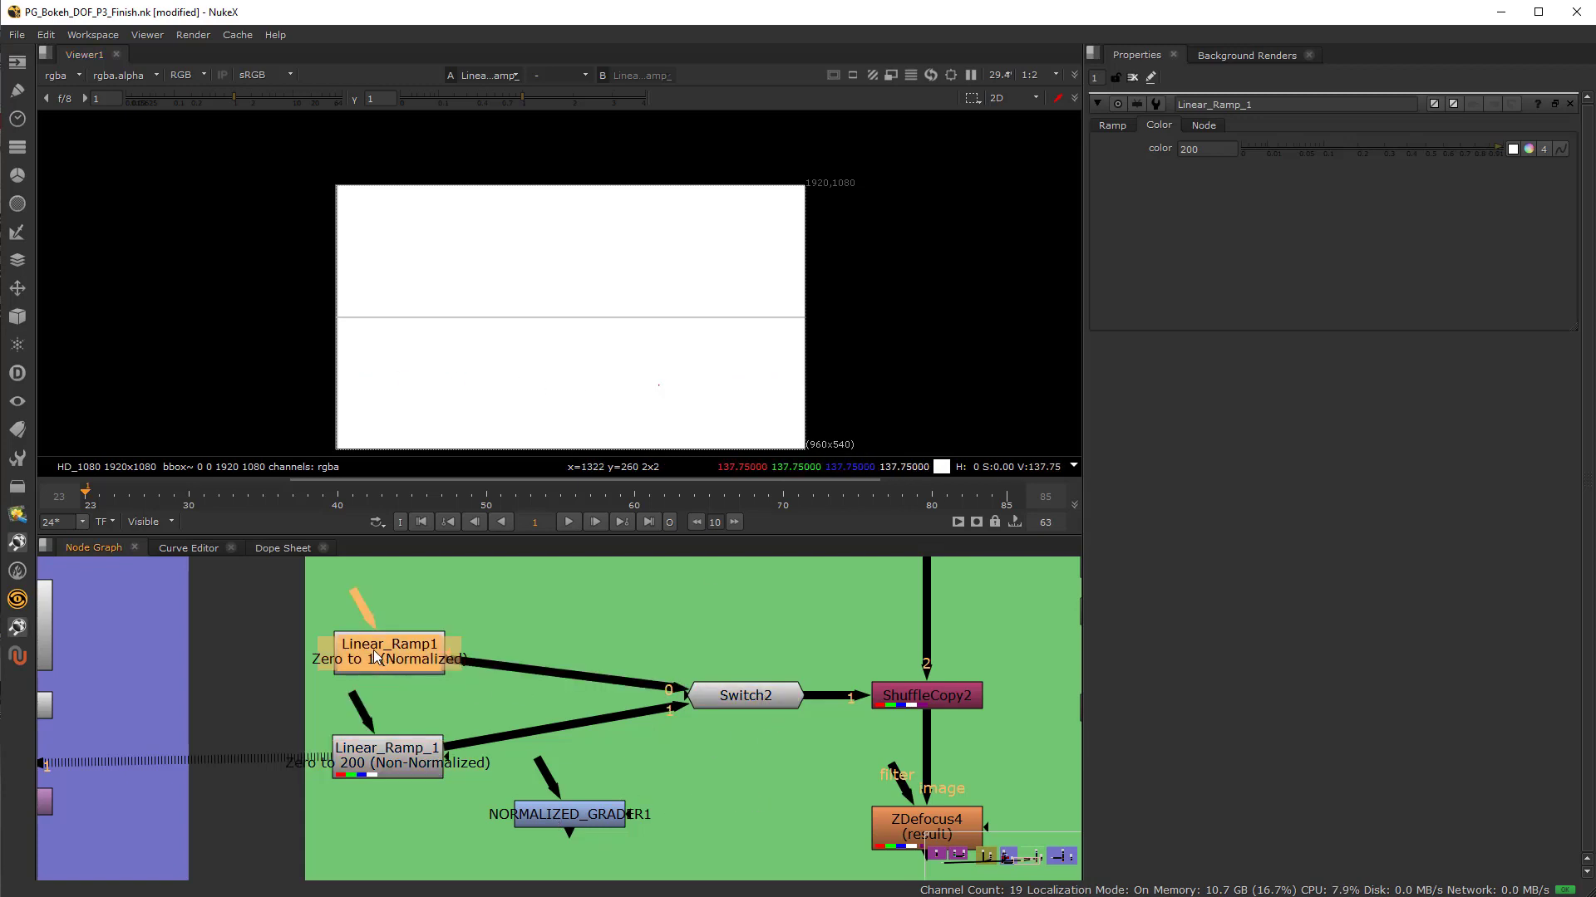
scroll(403, 683, down, 3)
key(1)
click(392, 691)
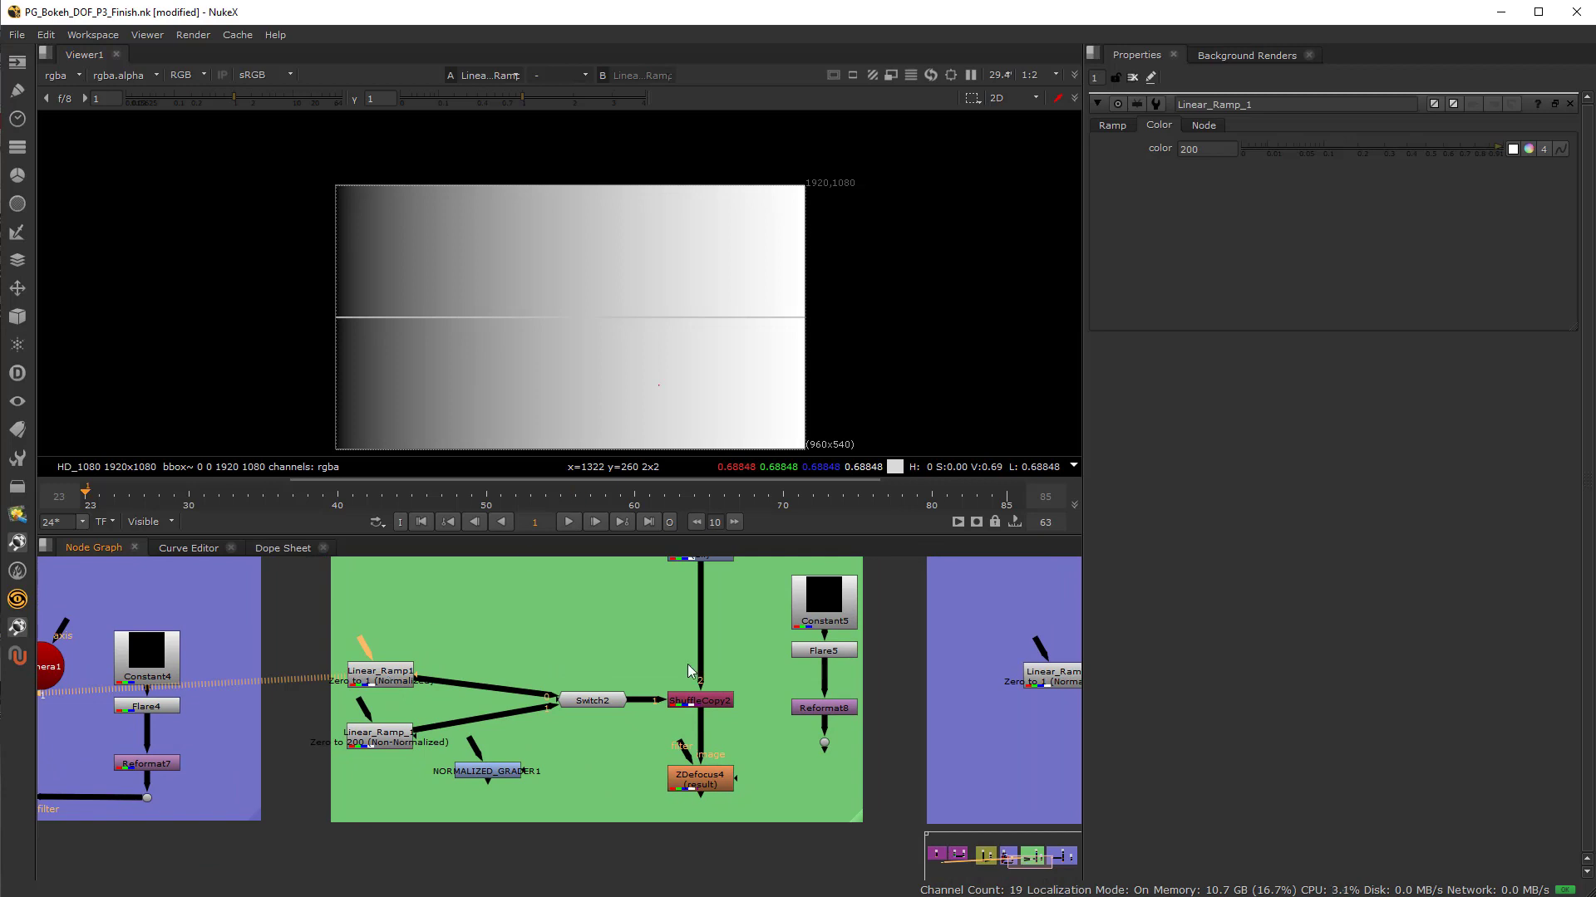
View the ShuffleCopy2 output and open its channel routing settings
middle_drag(692, 673, 692, 721)
scroll(611, 723, up, 5)
double_click(623, 744)
key(1)
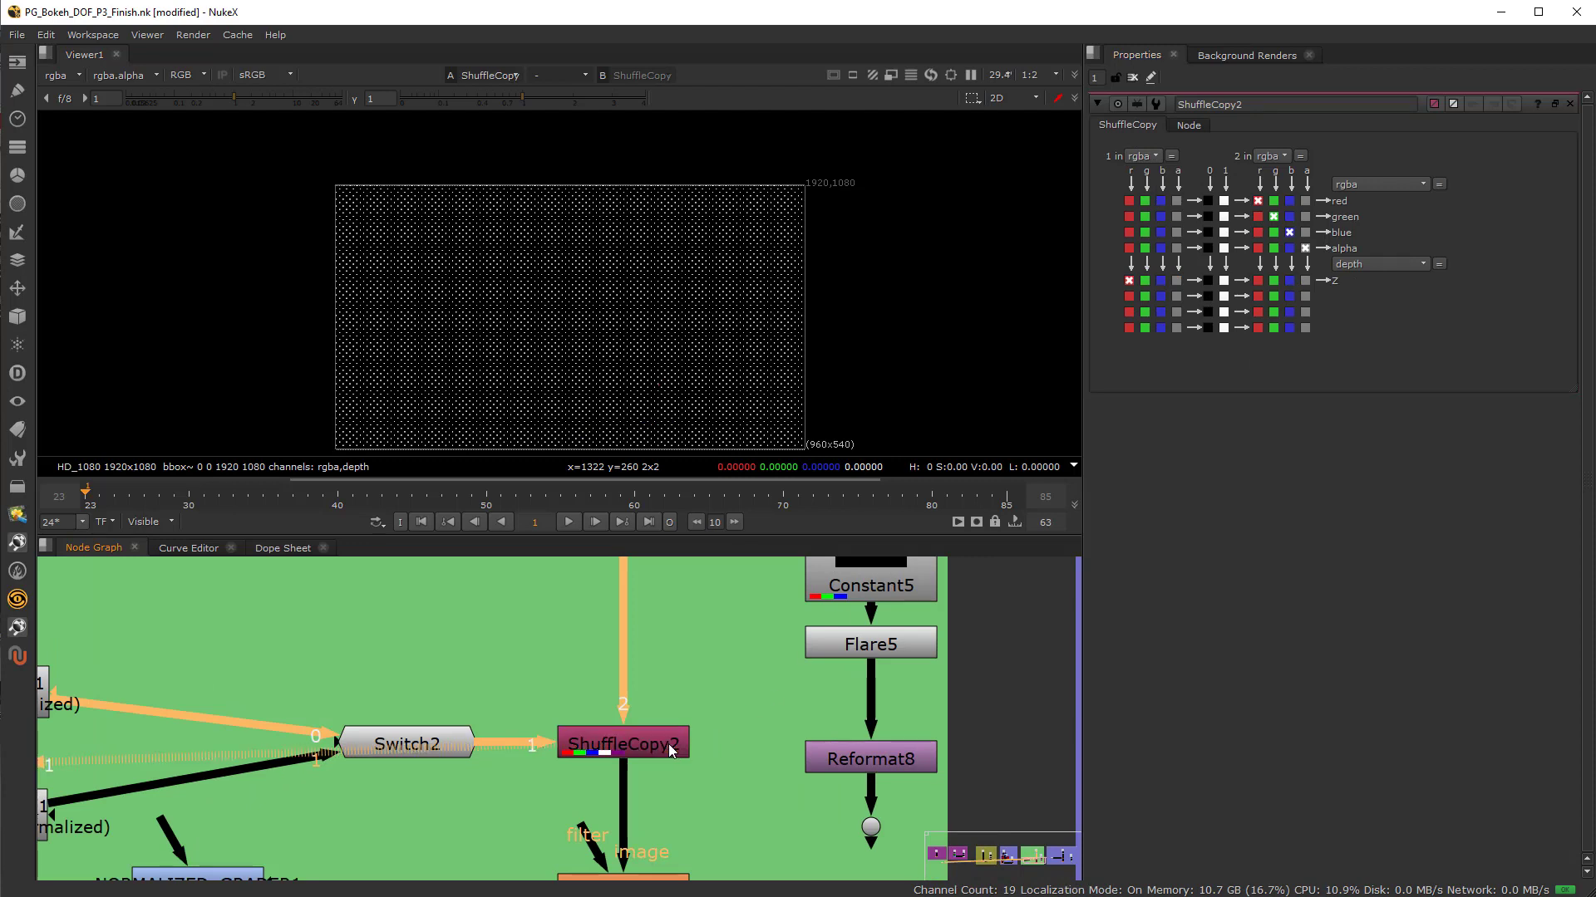
Inspect the ramp in ShuffleCopy2's depth channel and switch the viewer back to rgba
click(67, 76)
scroll(532, 329, up, 3)
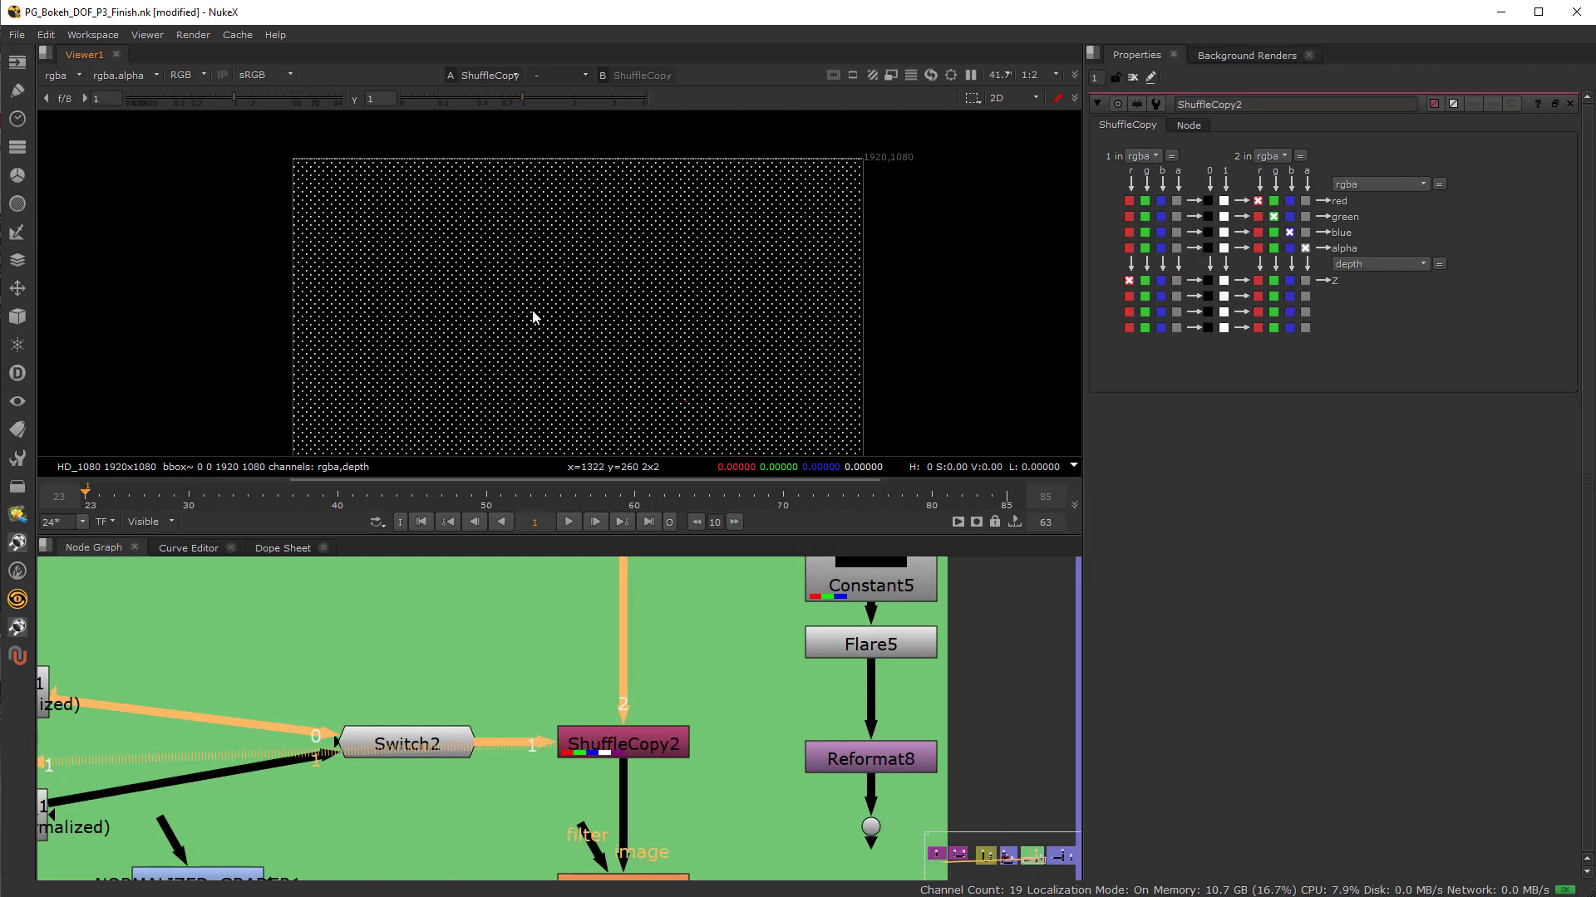
click(73, 73)
click(84, 151)
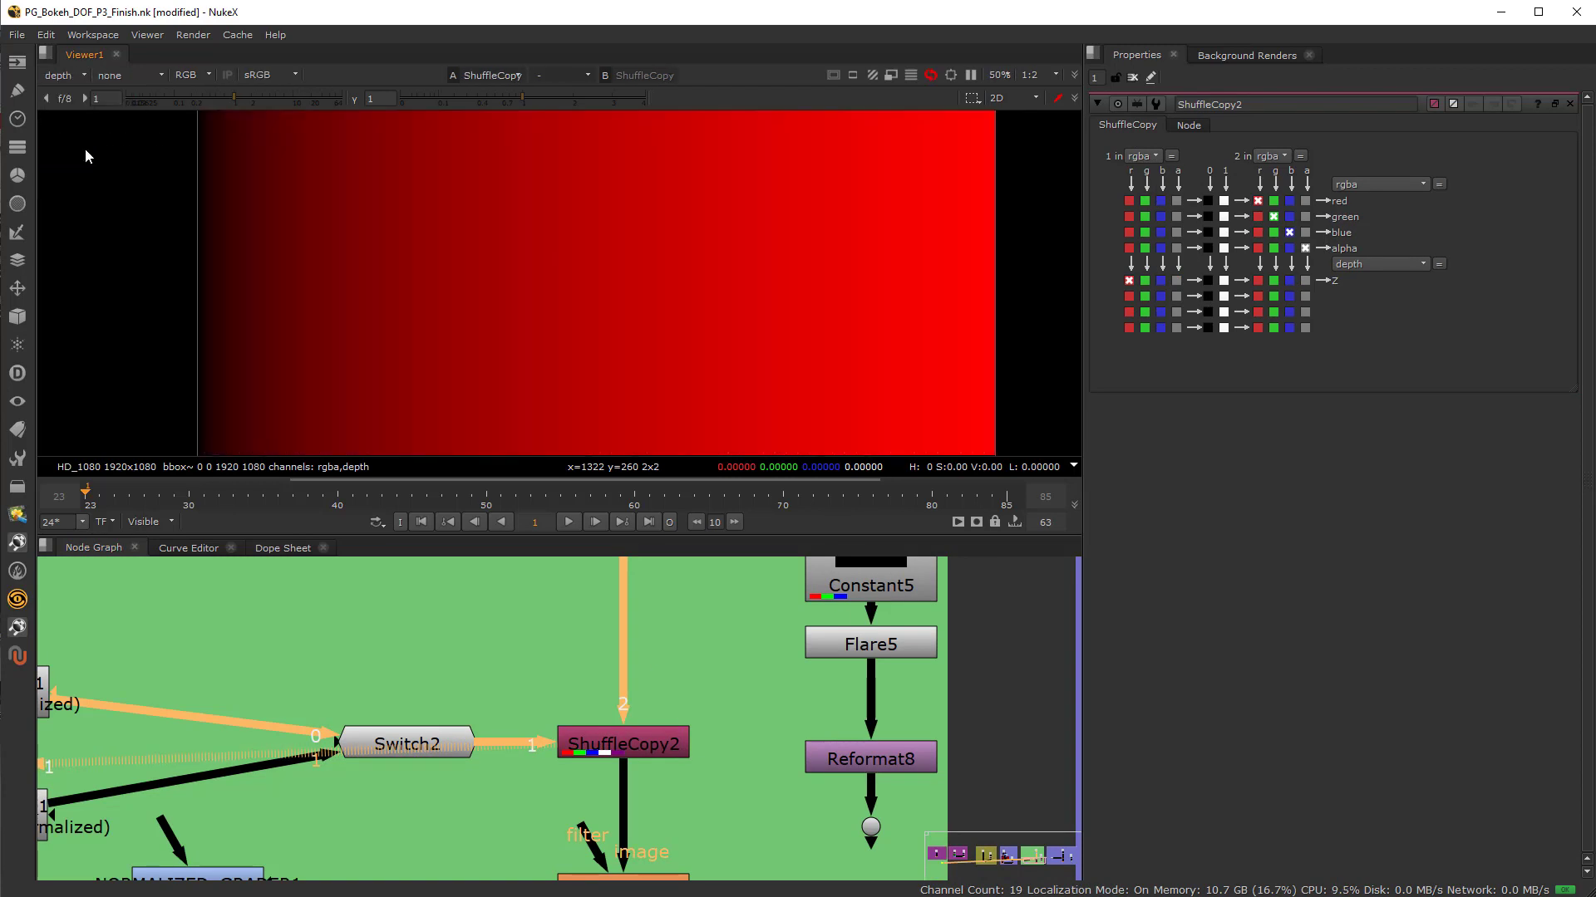
scroll(537, 278, down, 3)
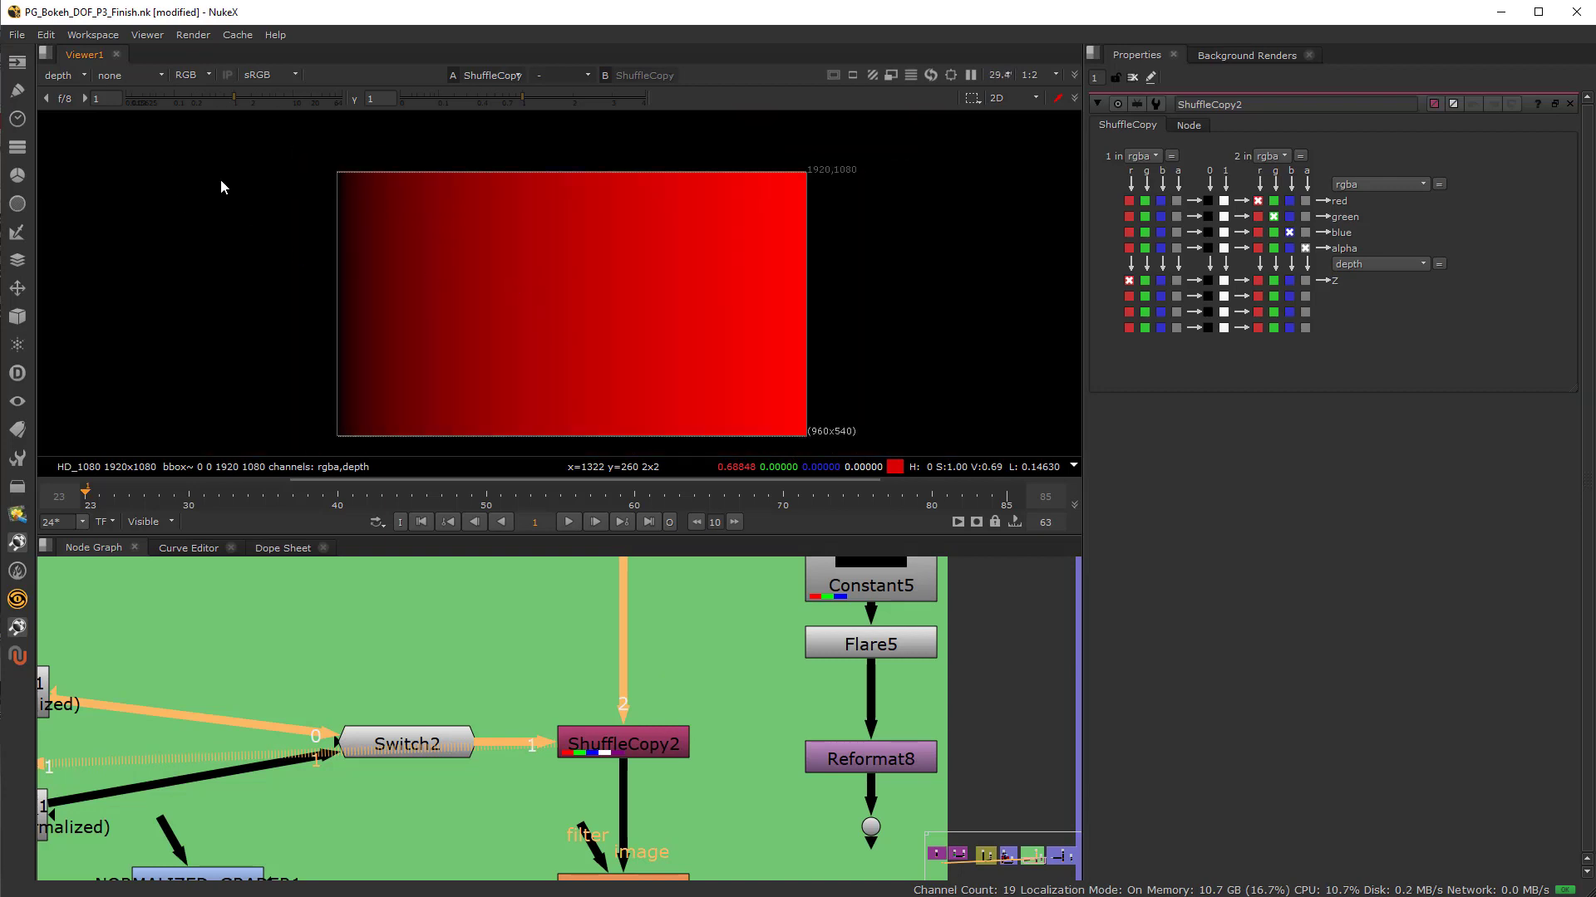
click(83, 75)
click(88, 126)
View the ZDefocus4 output and open the node's settings
scroll(611, 761, down, 3)
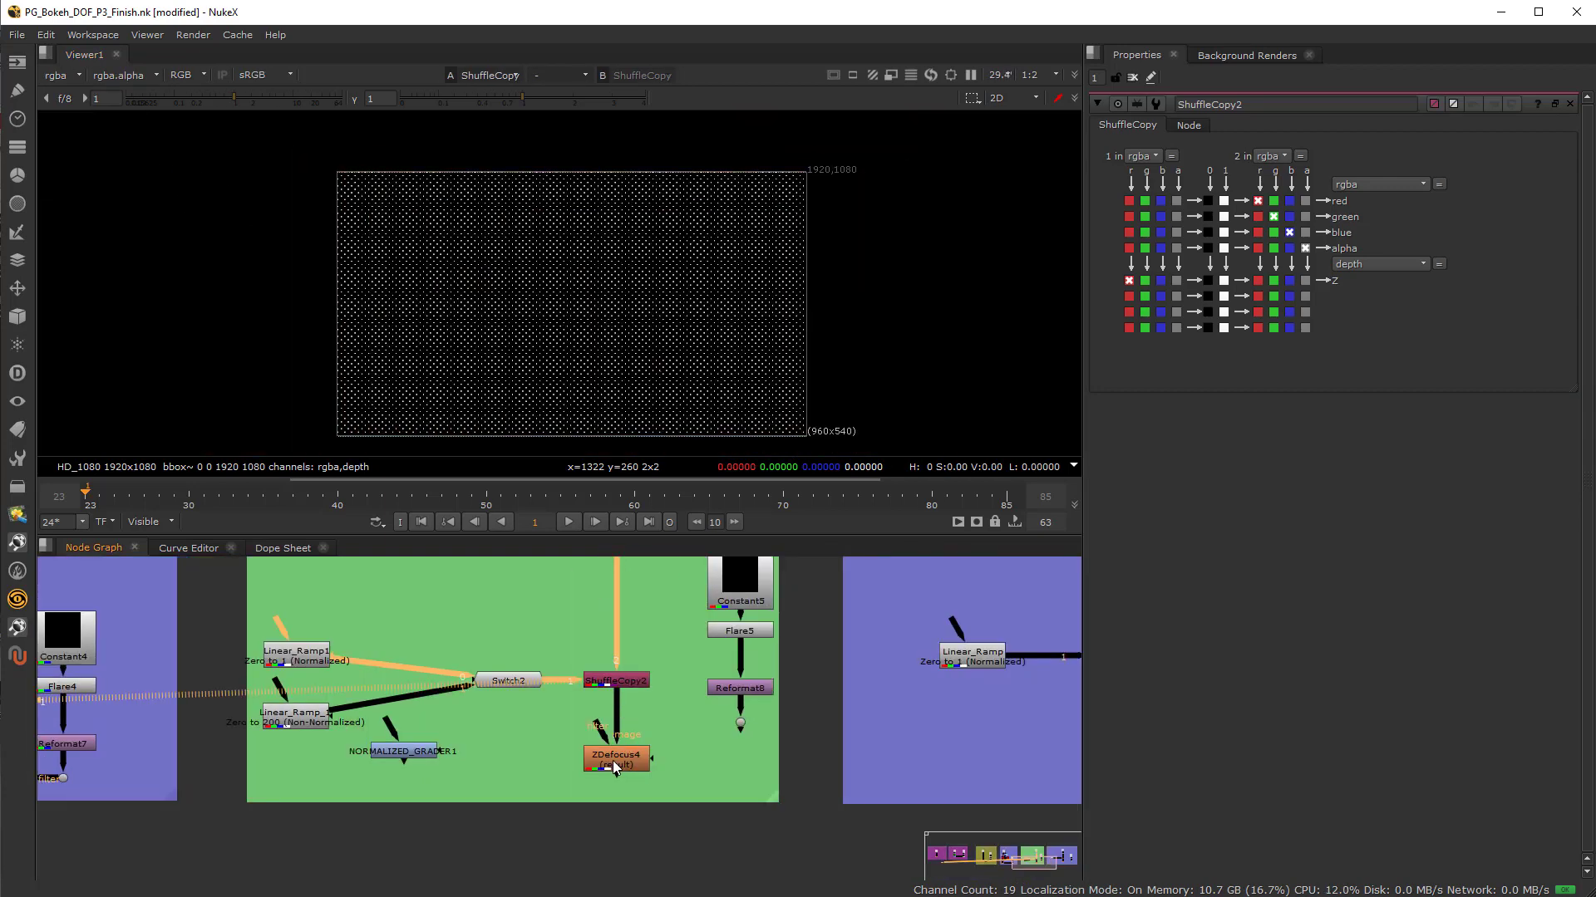
scroll(612, 761, up, 3)
click(614, 761)
key(1)
double_click(613, 760)
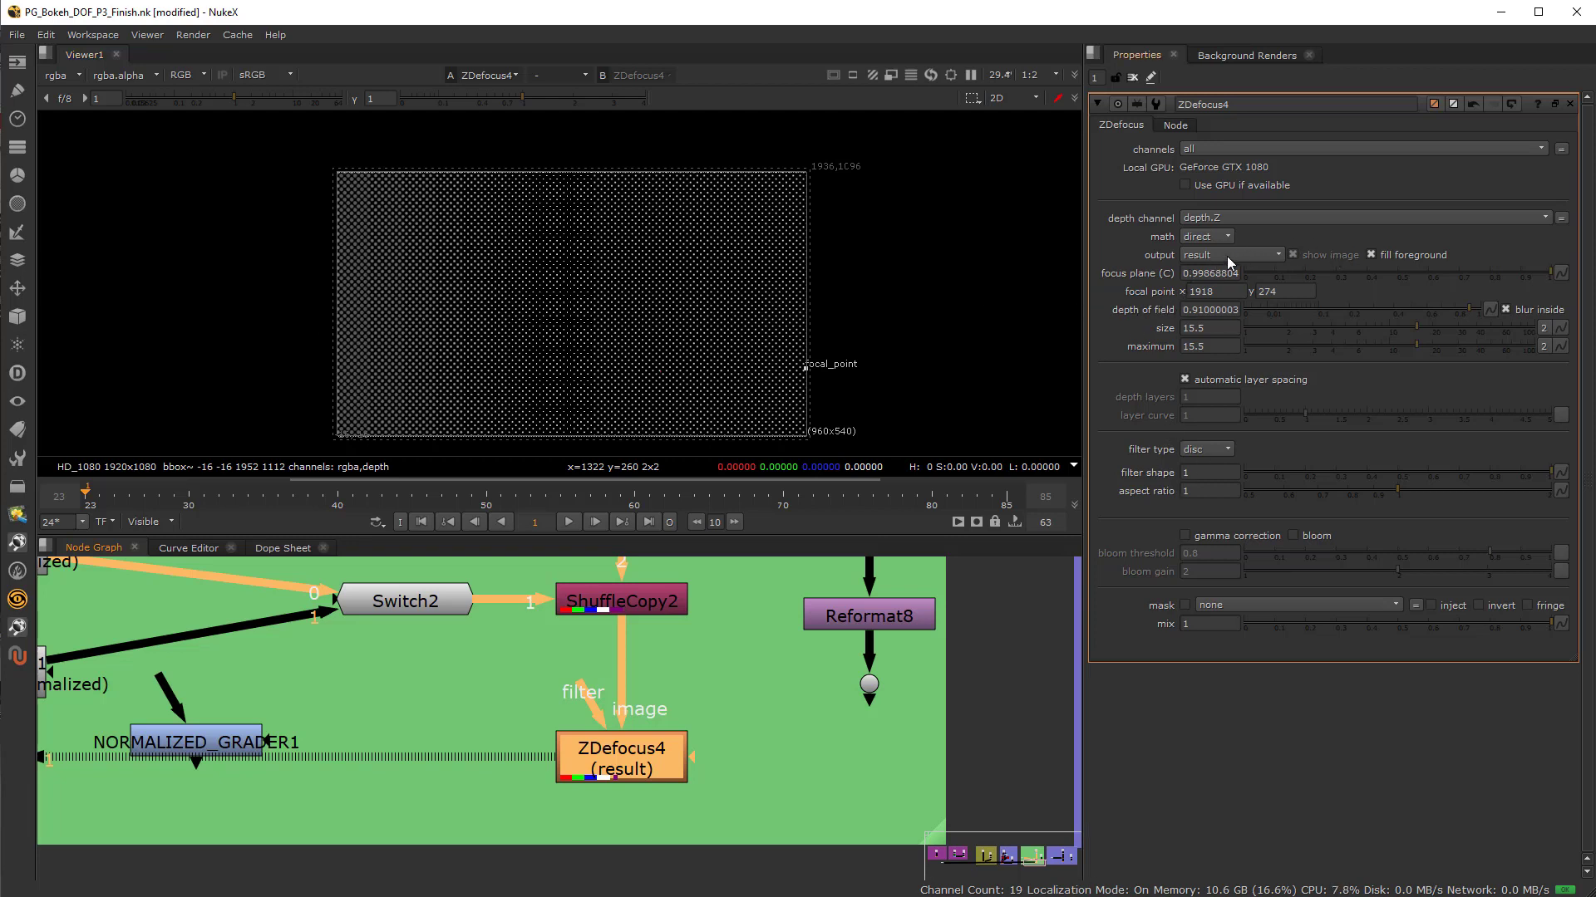
Inspect the defocused dots in the ZDefocus4 result and connect its filter input to the dot below Reformat8
scroll(545, 328, up, 2)
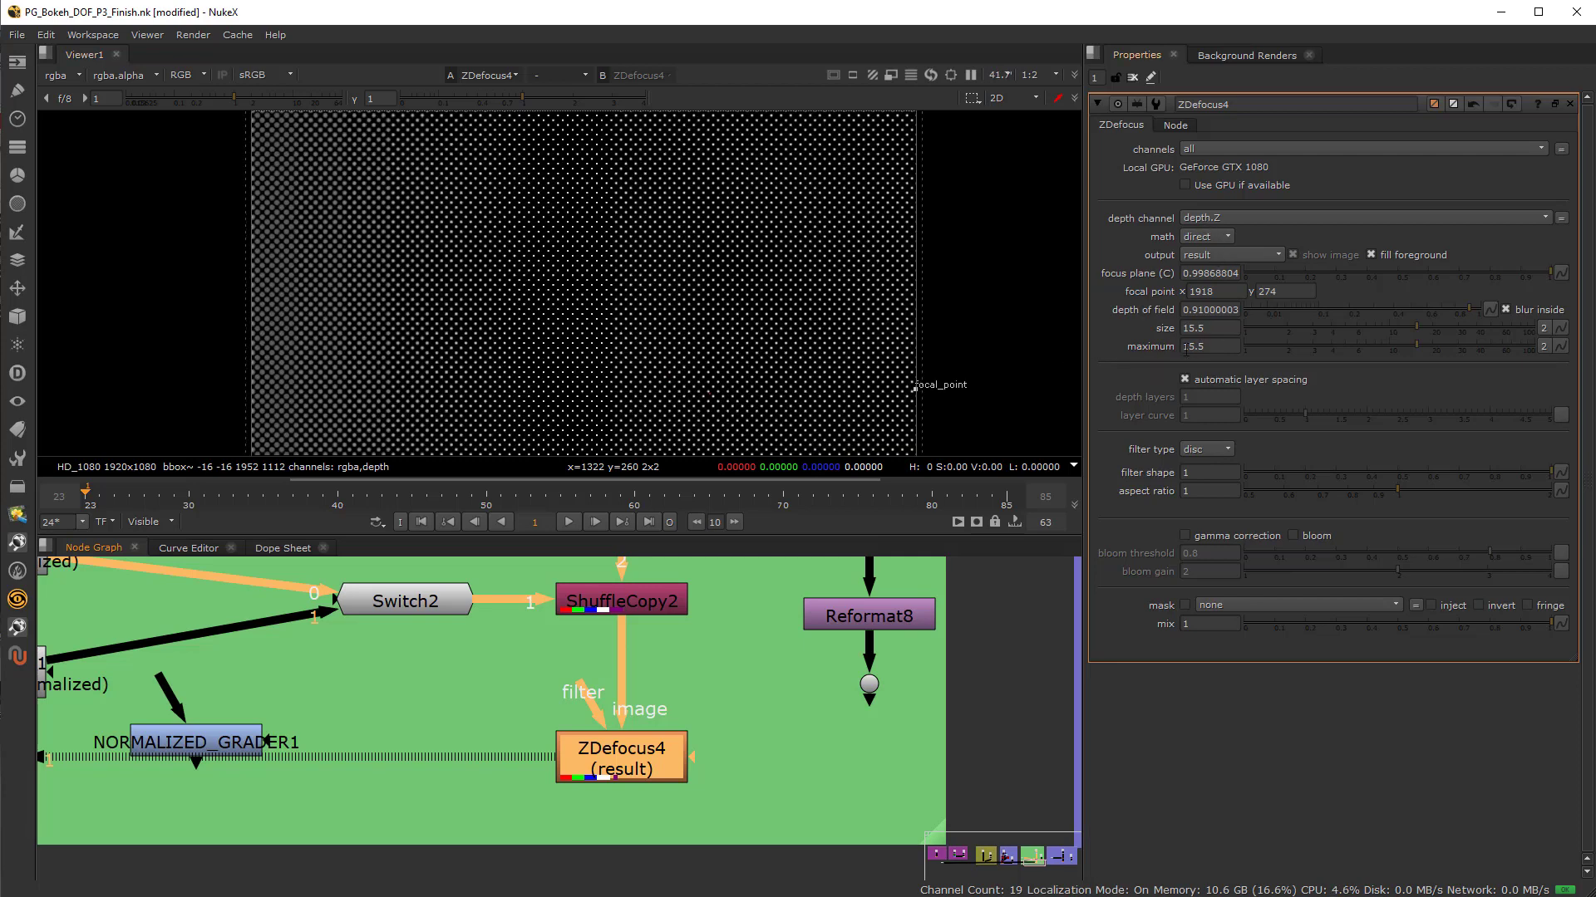
scroll(529, 341, down, 1)
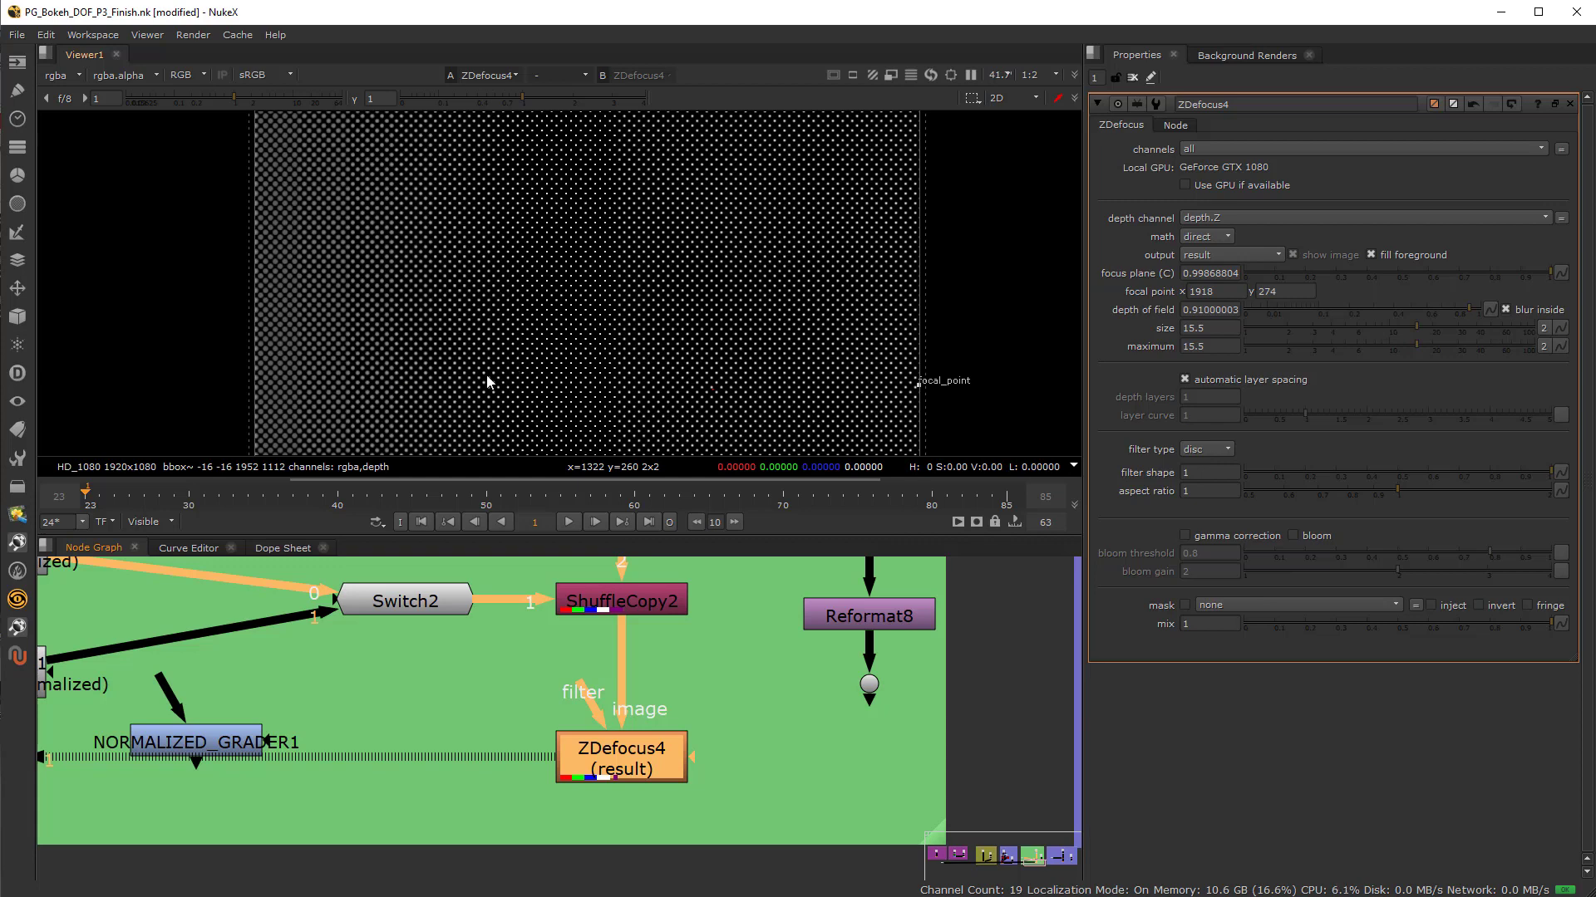
scroll(329, 342, up, 9)
middle_drag(233, 351, 423, 316)
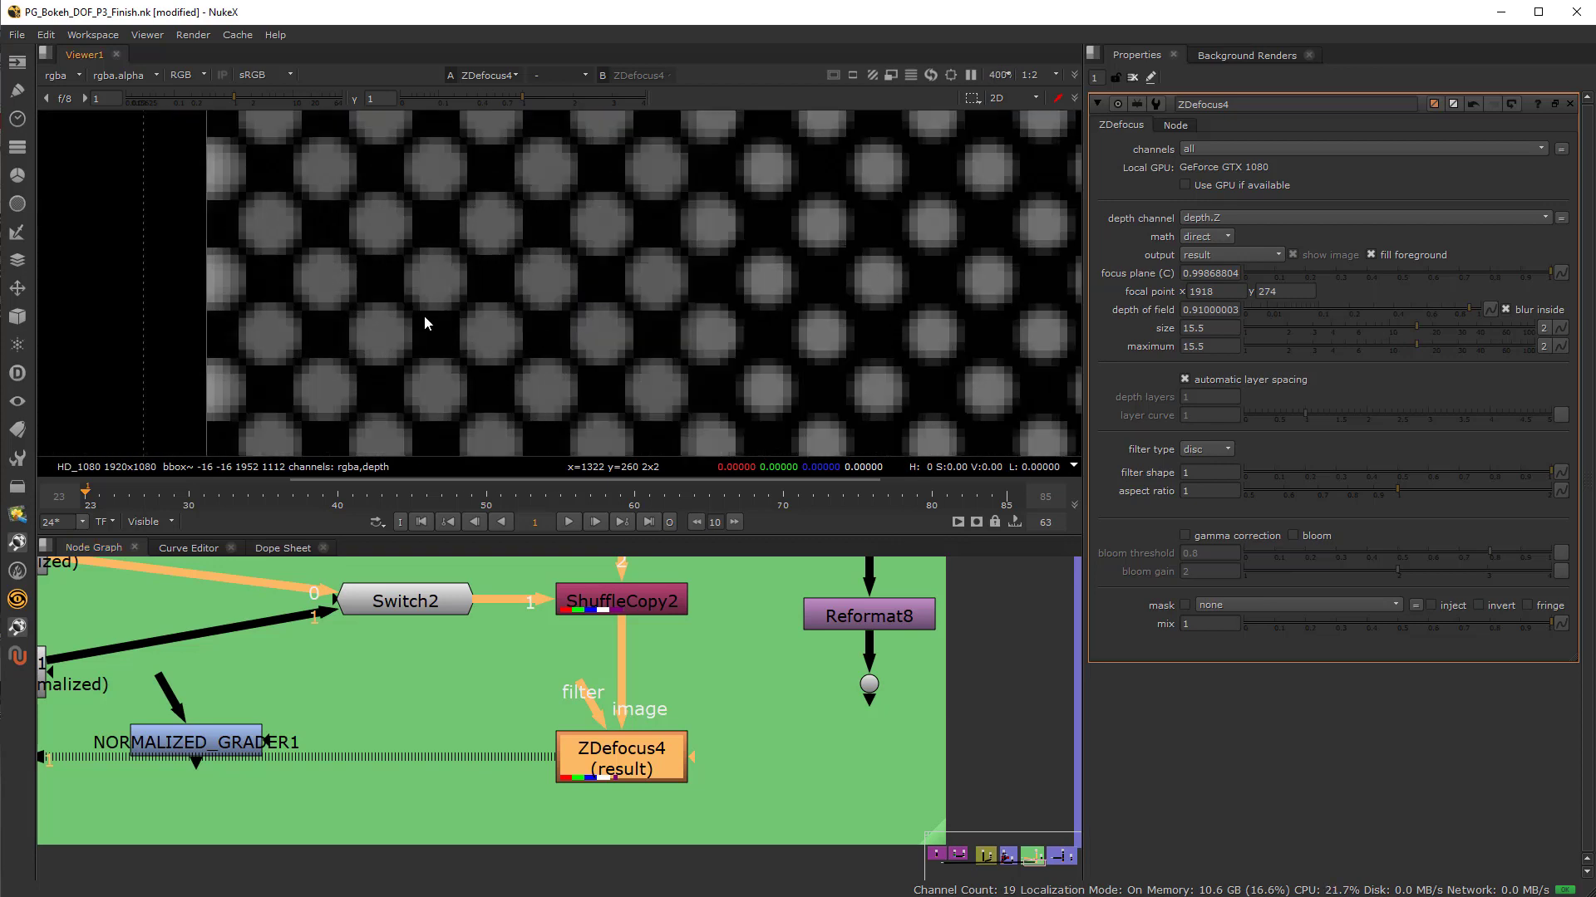
scroll(293, 282, up, 2)
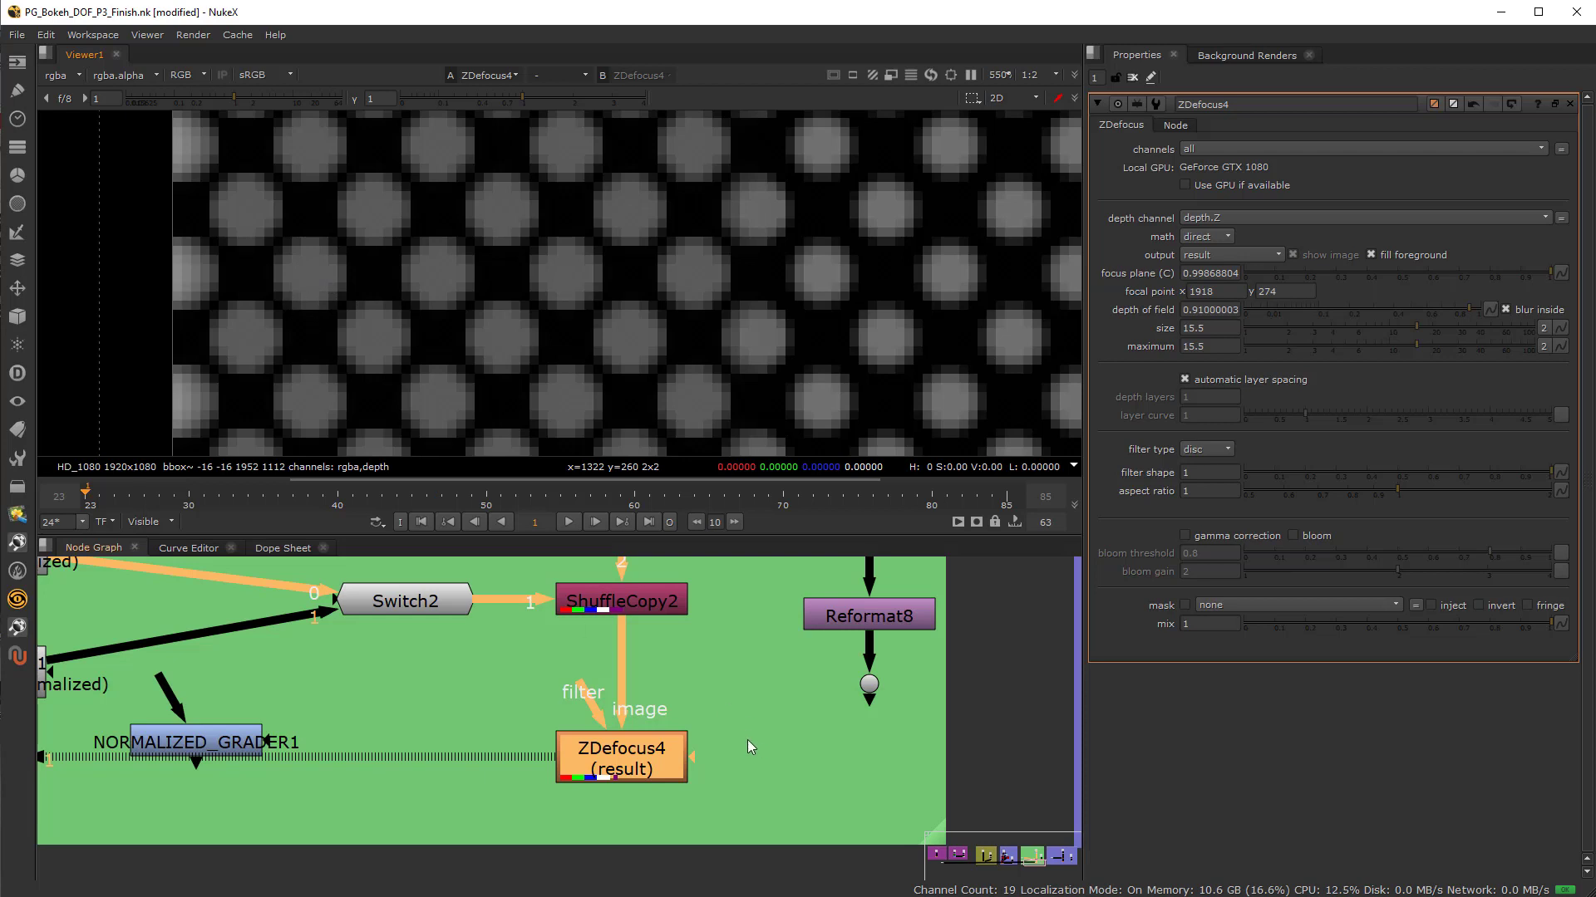
middle_drag(746, 739, 648, 791)
drag(481, 737, 770, 734)
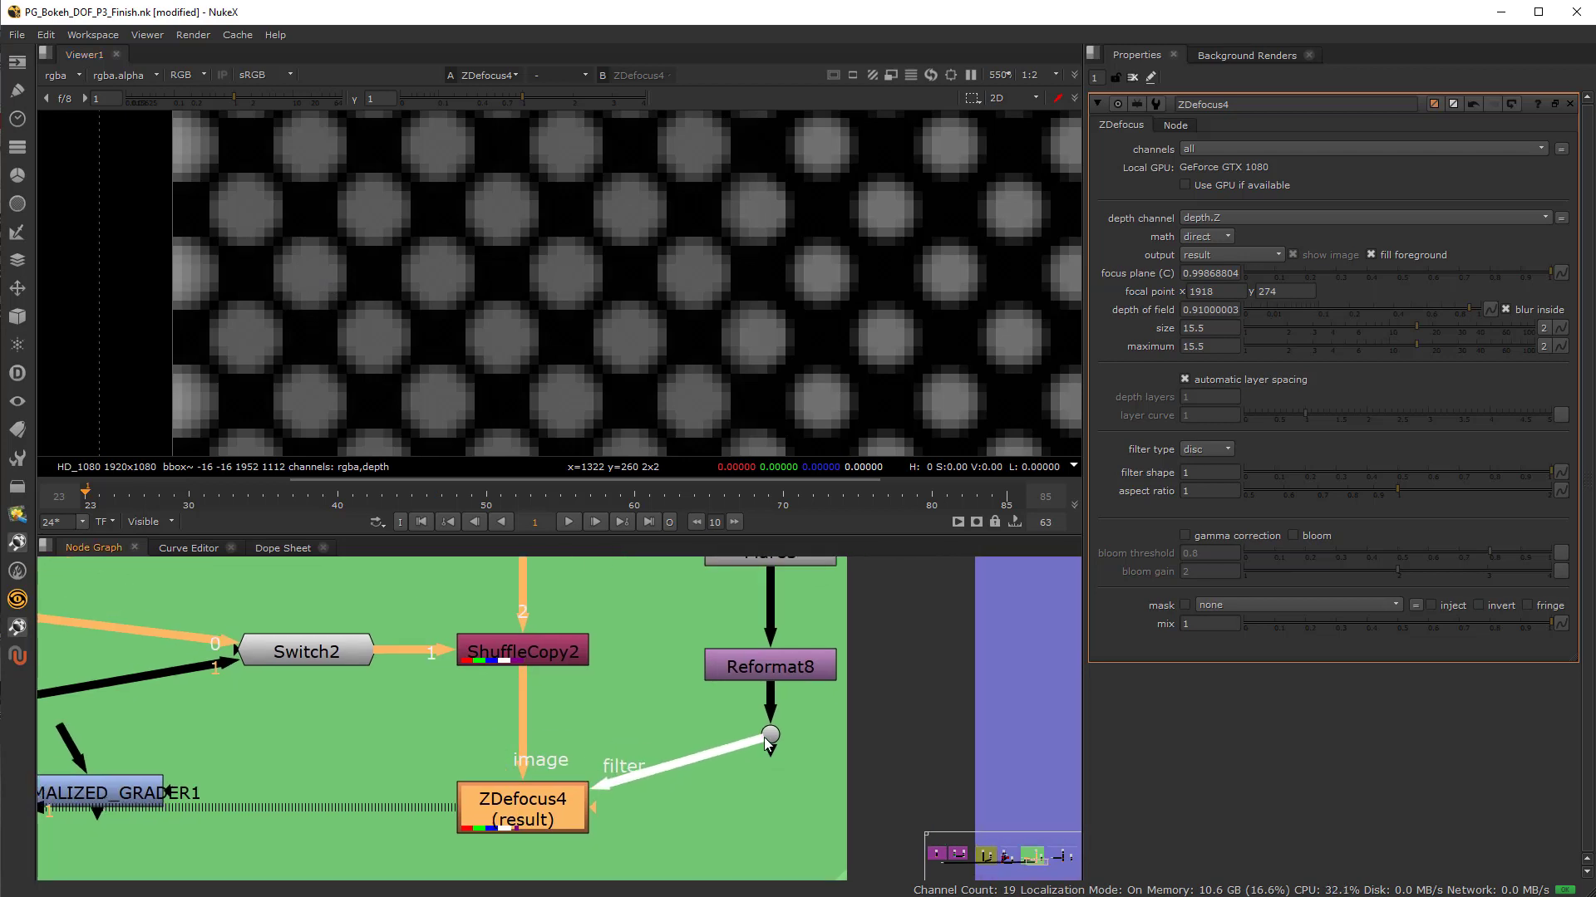
Set ZDefocus4's filter type to image and its filter channel to rgba.red
click(1214, 450)
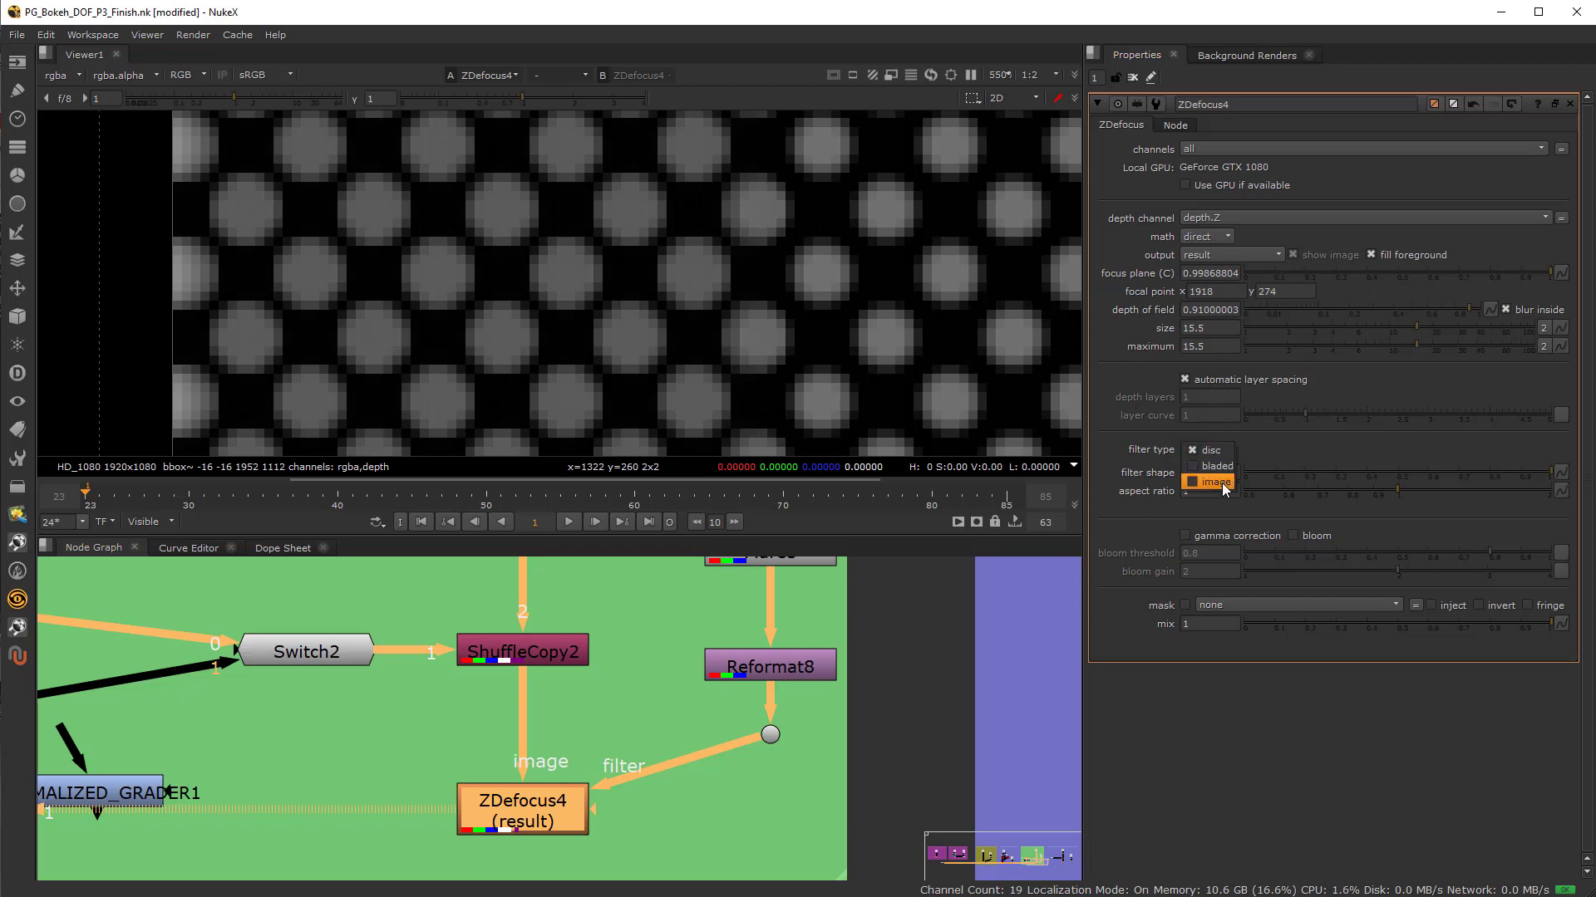
click(1221, 482)
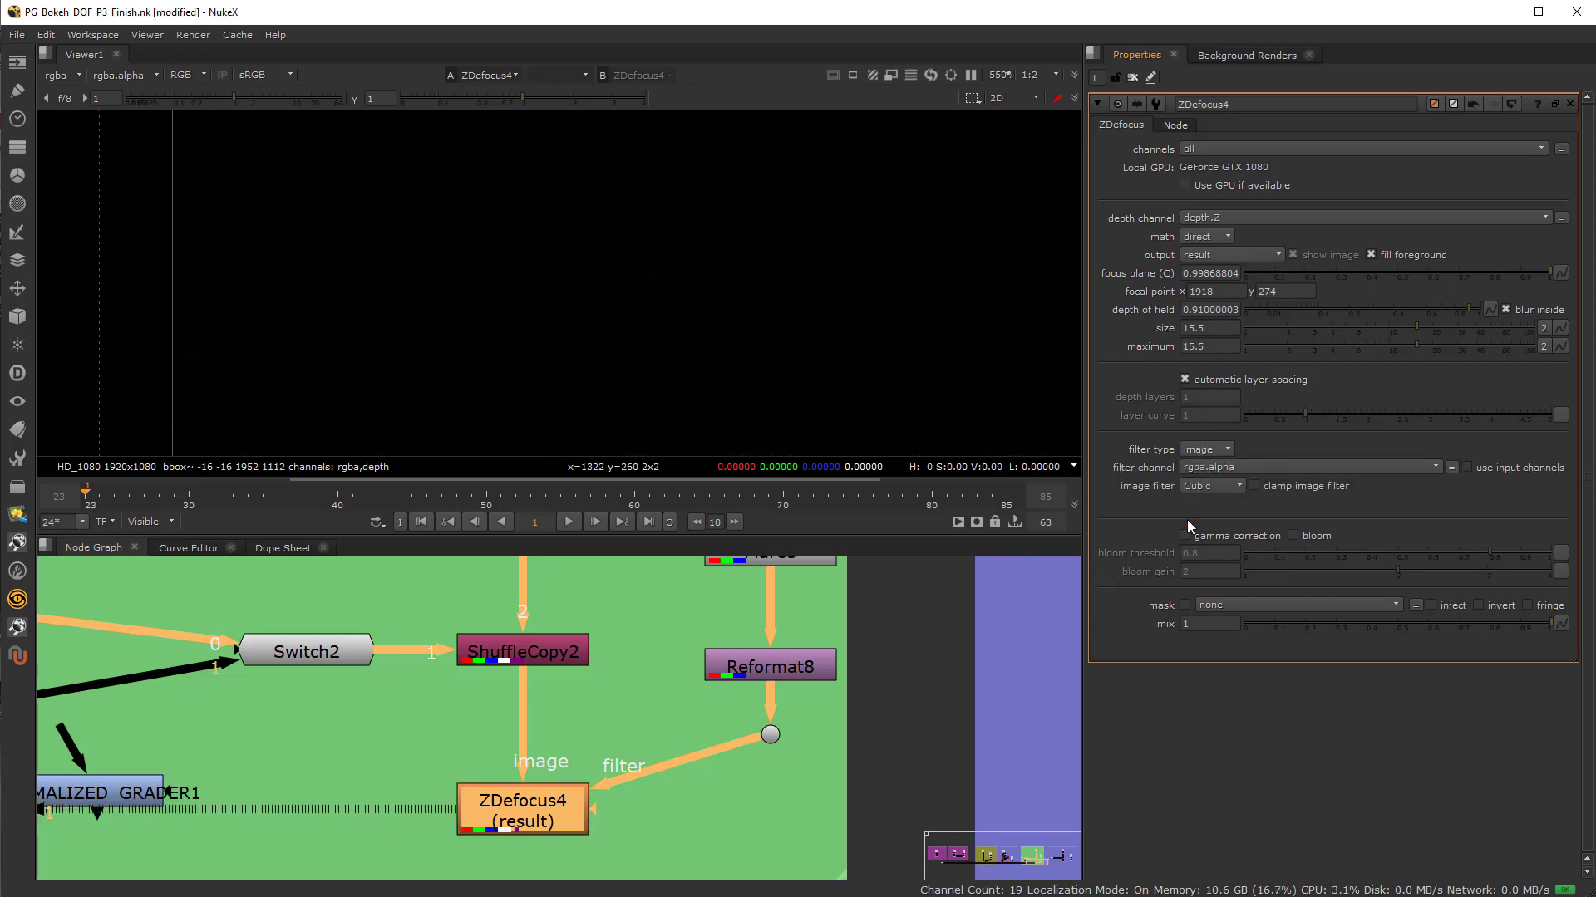
click(1233, 467)
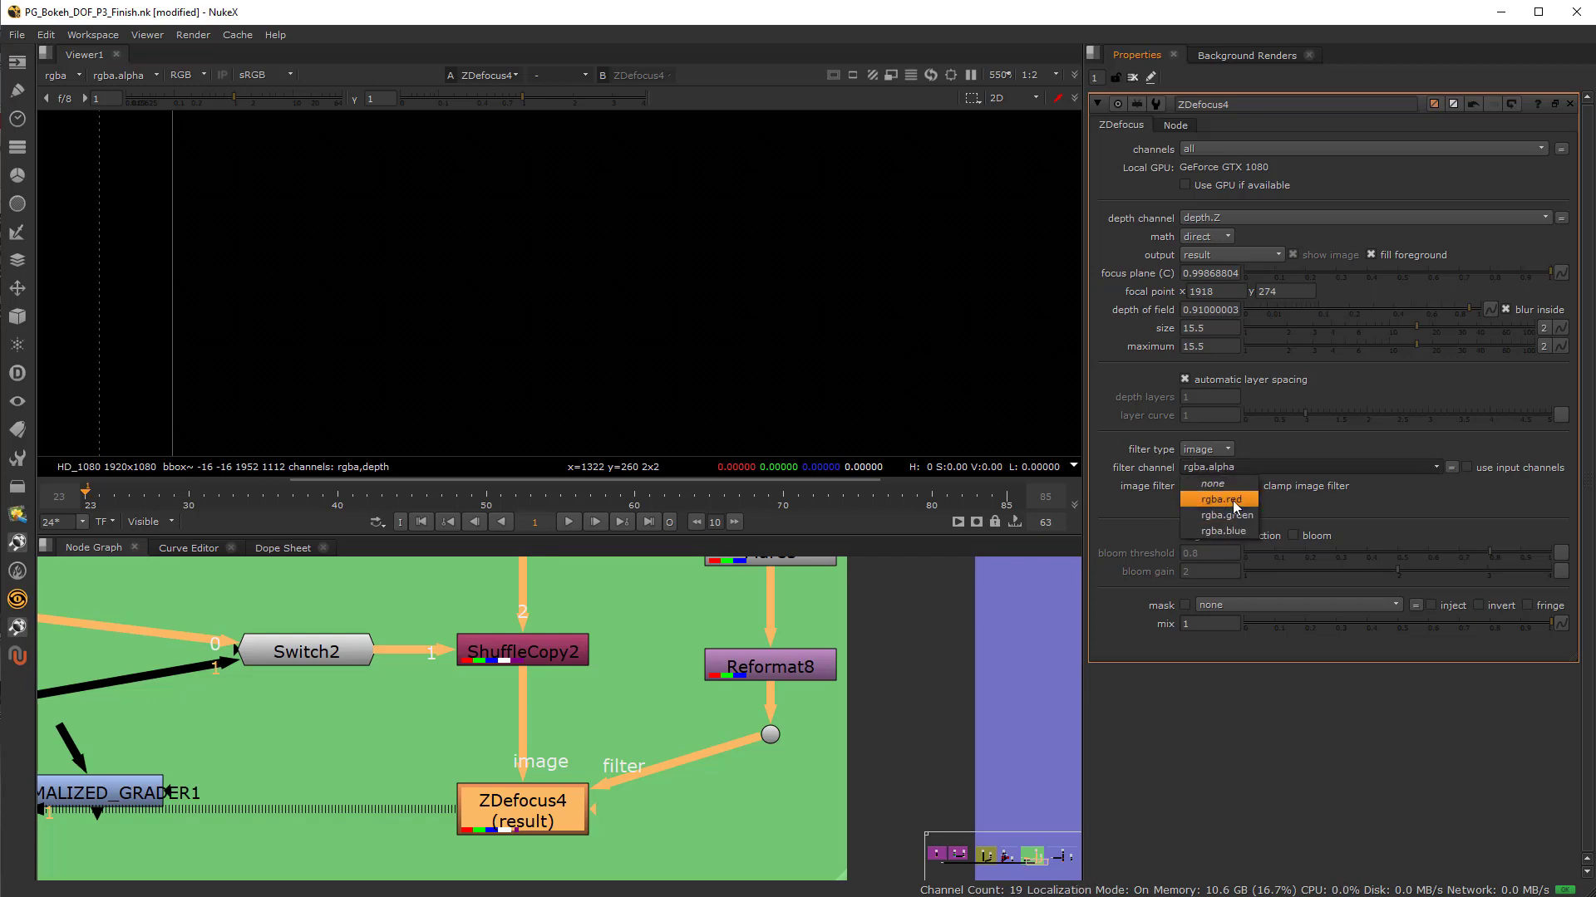
click(1235, 501)
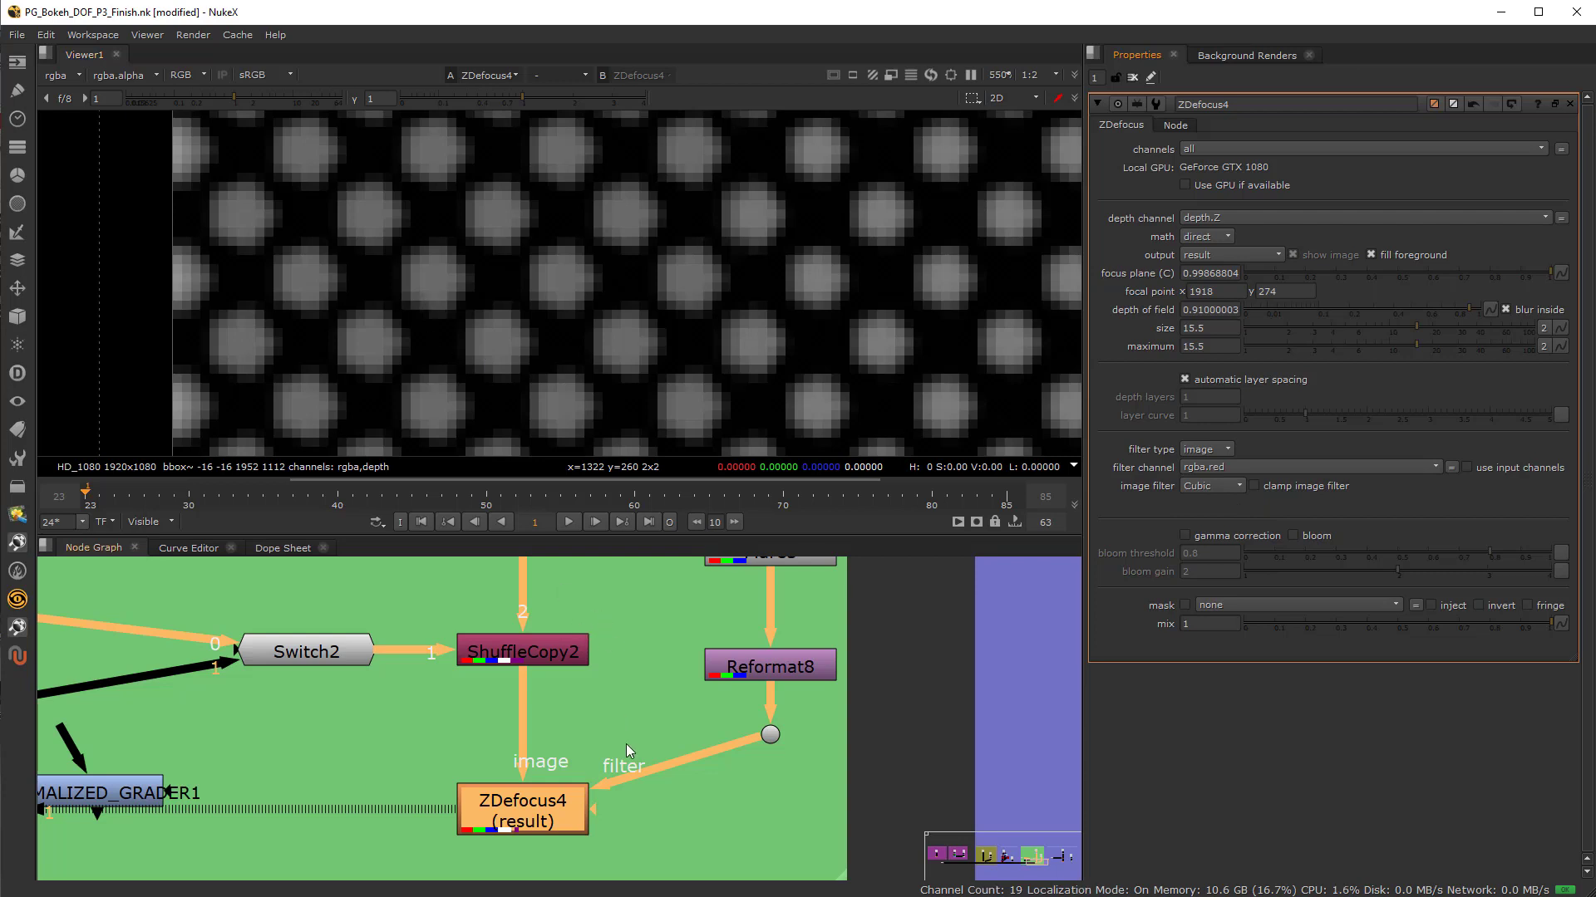
View the Reformat8 output and frame the pentagon filter shape in the viewer
click(785, 656)
scroll(675, 770, down, 3)
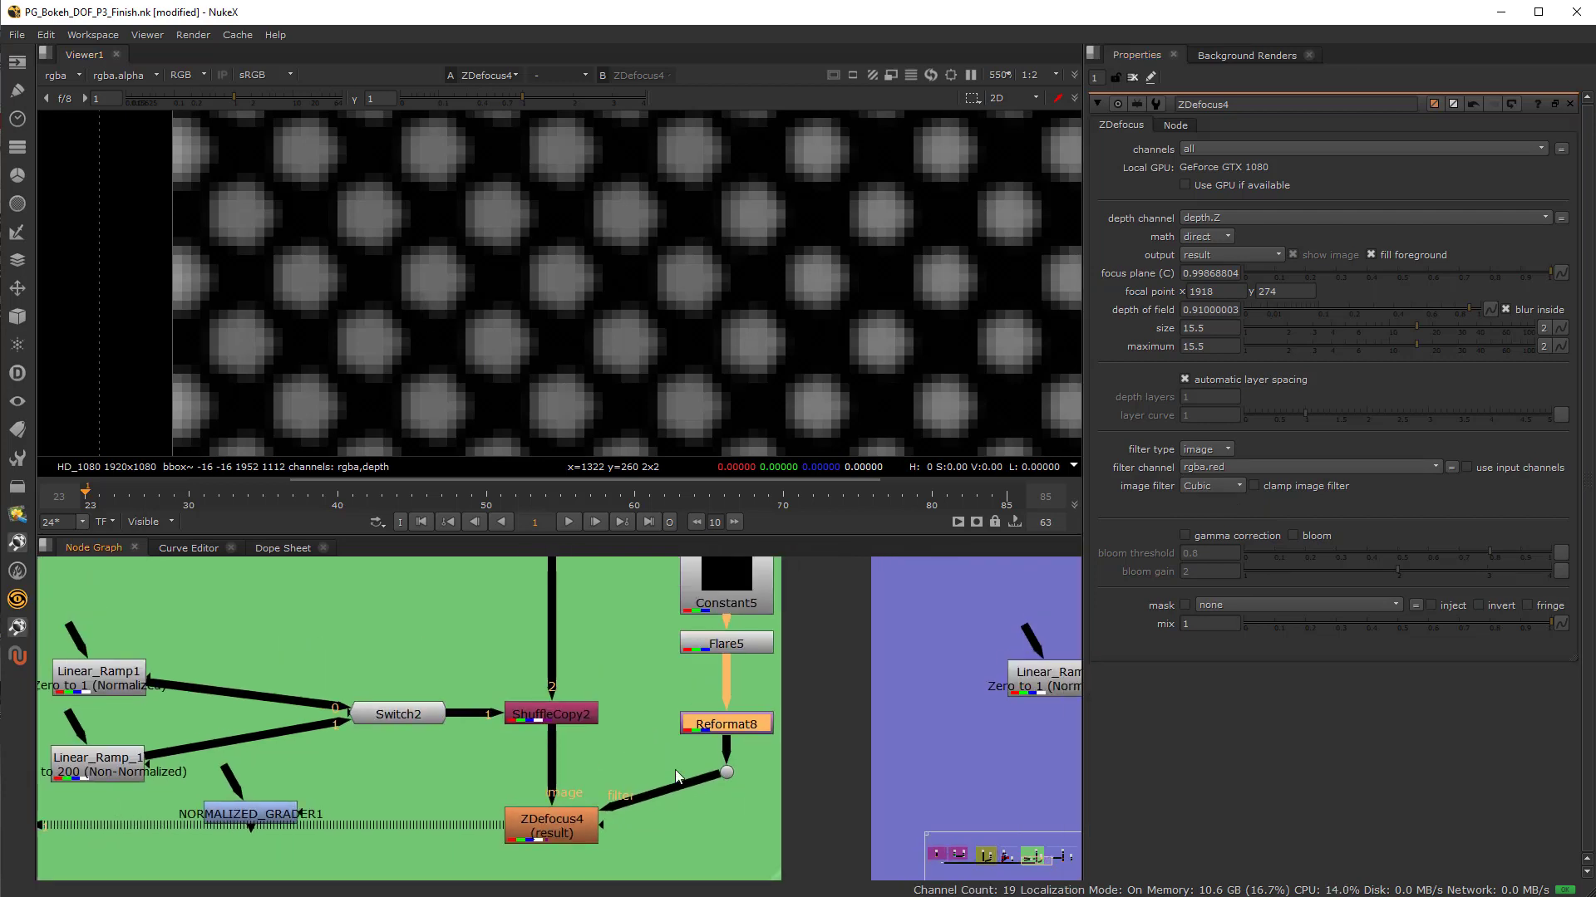
scroll(726, 610, up, 3)
key(1)
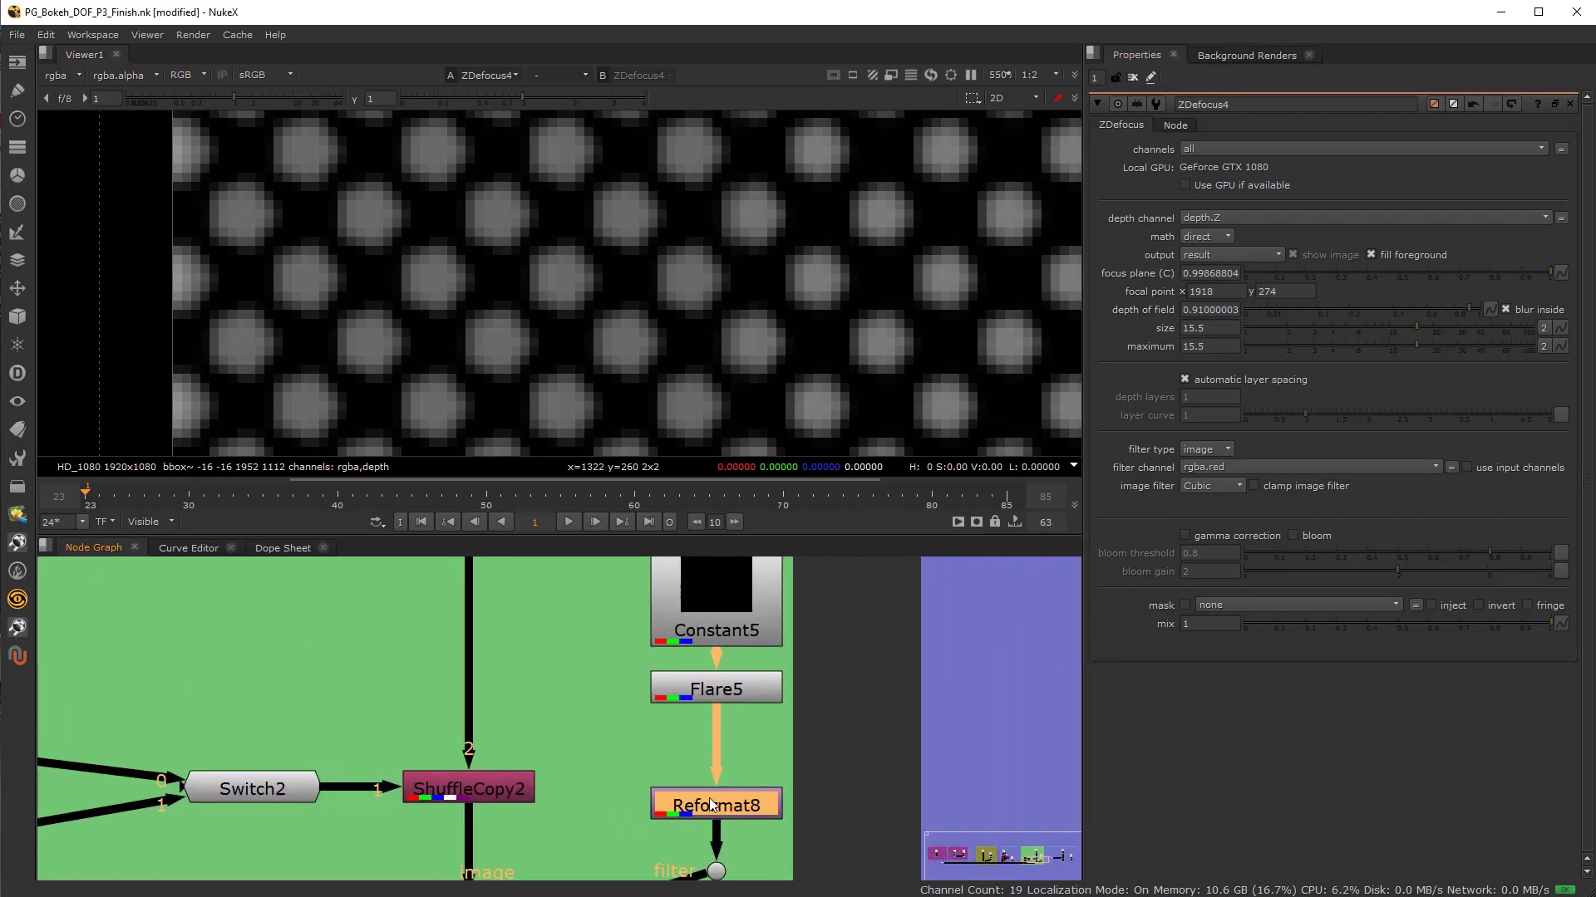
scroll(665, 349, down, 6)
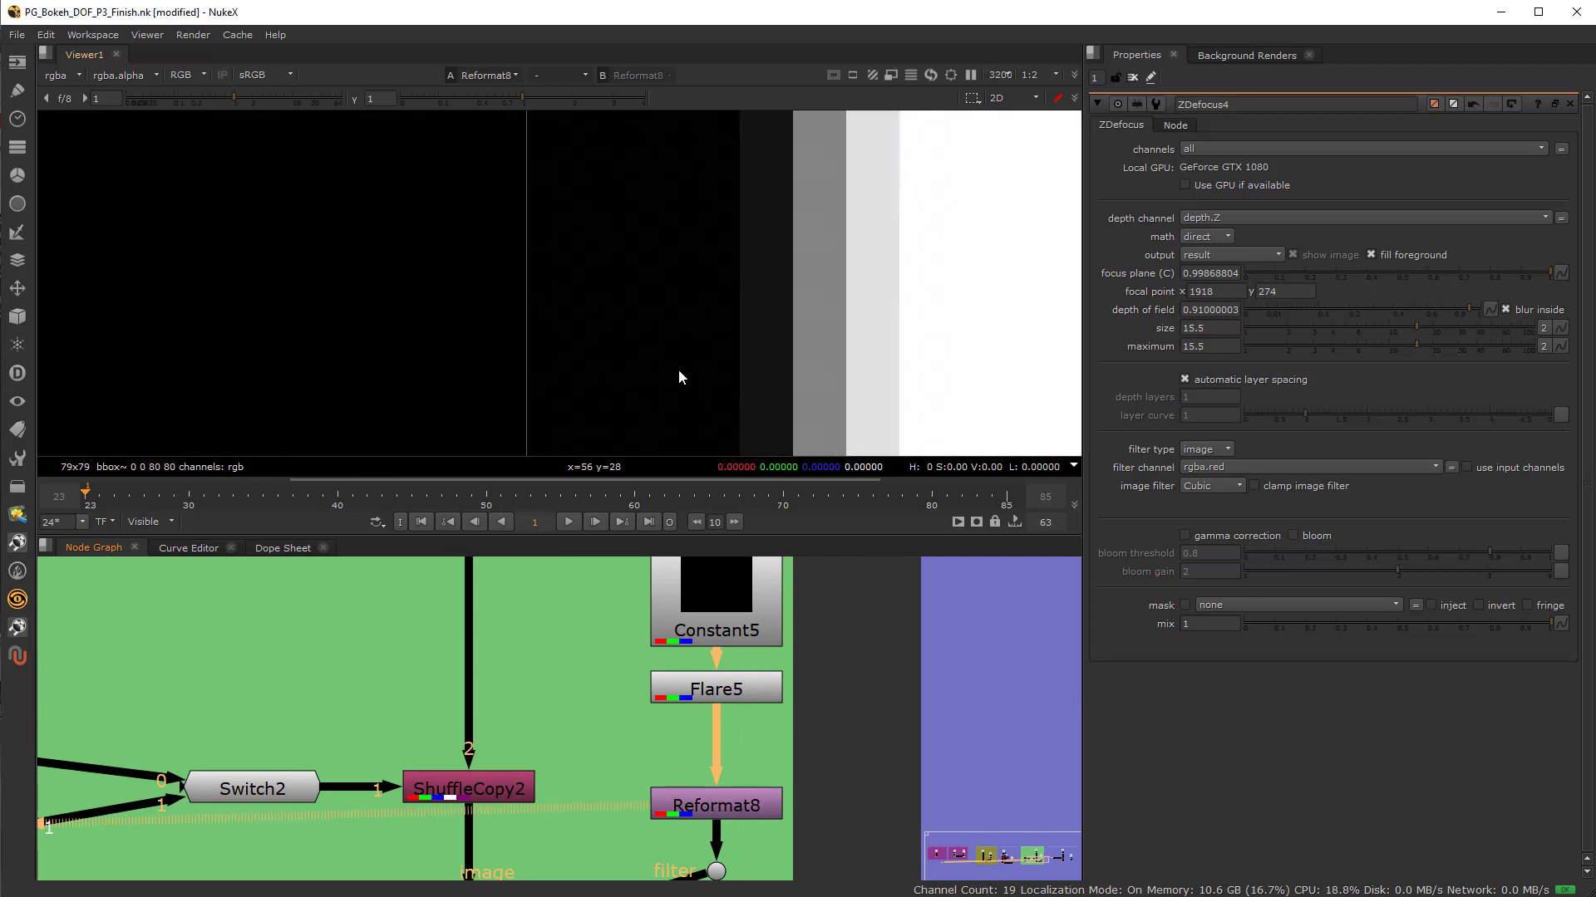
middle_drag(694, 350, 625, 344)
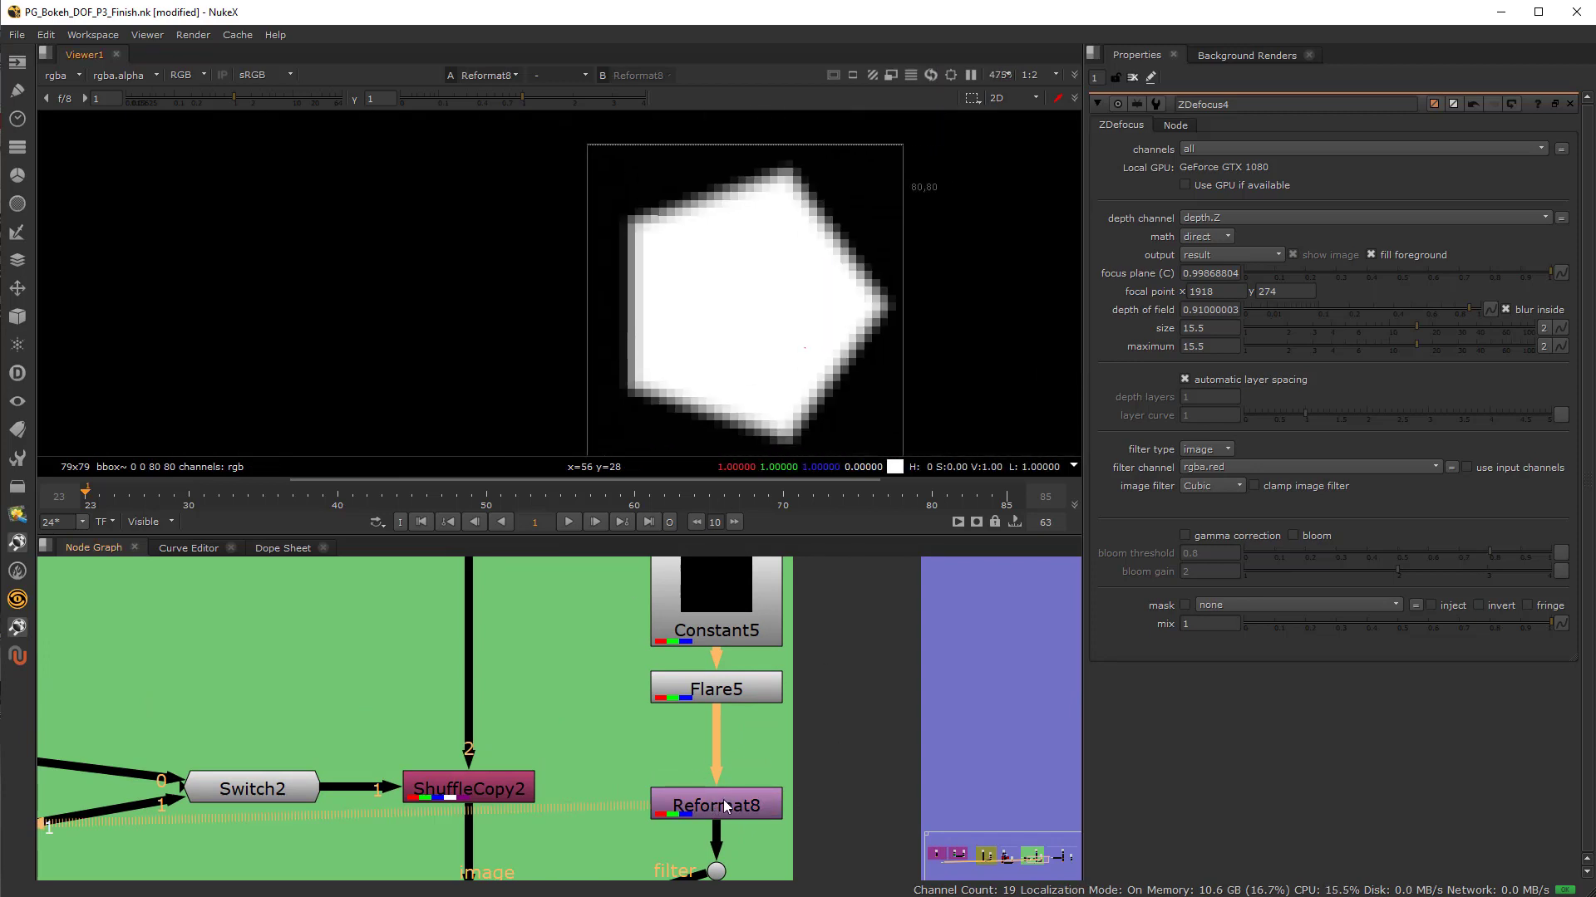
Open Reformat8's settings and set its scale to 0.47
click(732, 697)
double_click(766, 804)
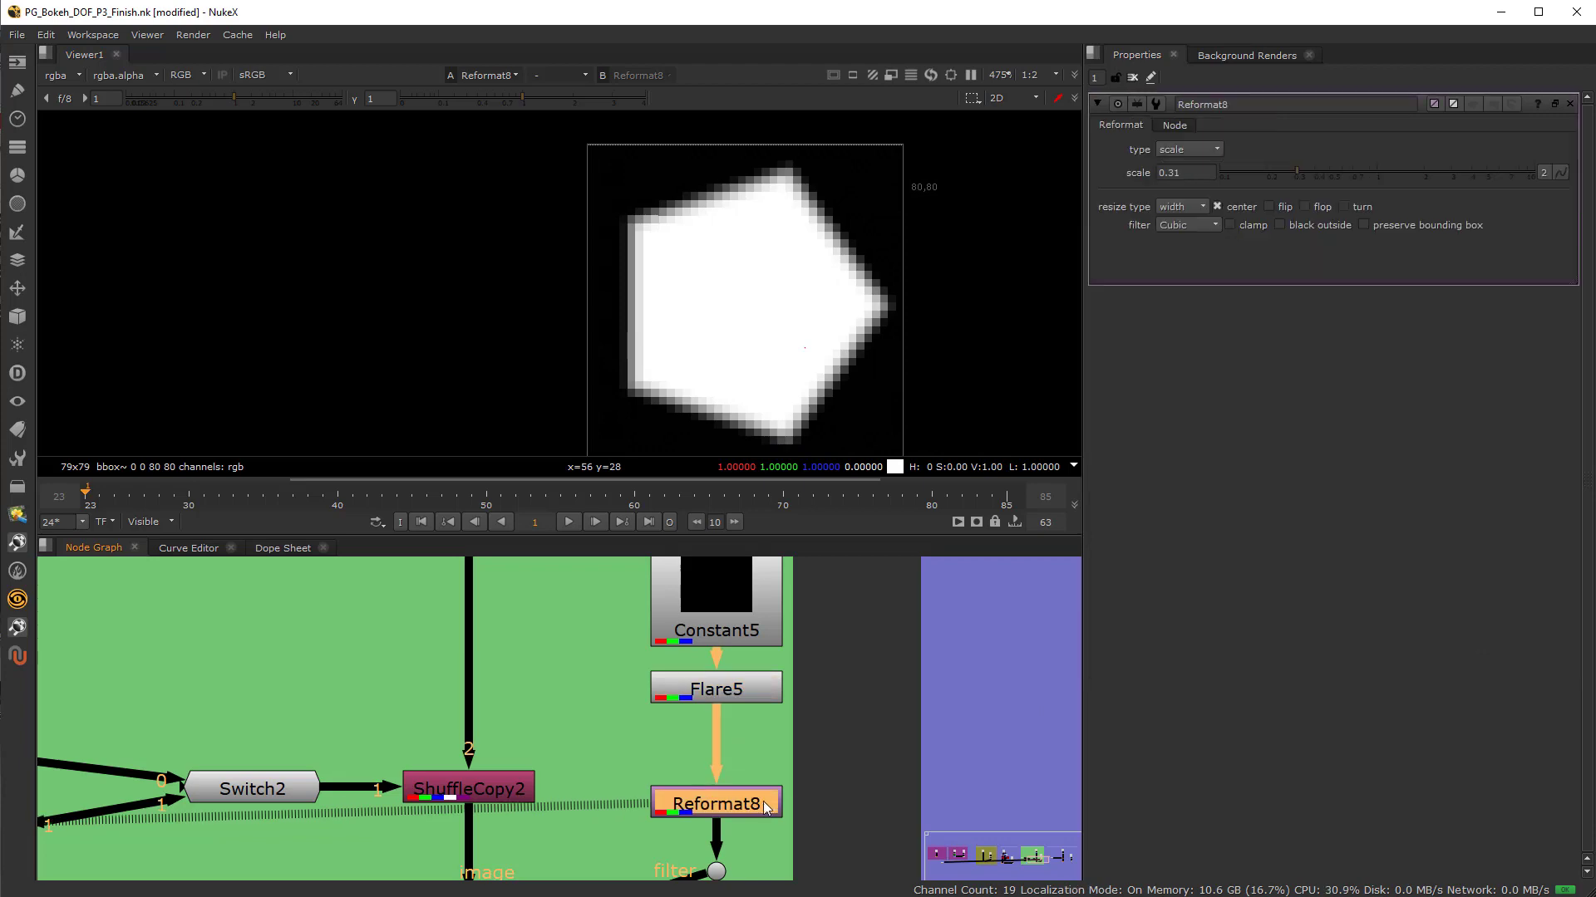
drag(1298, 176, 1324, 168)
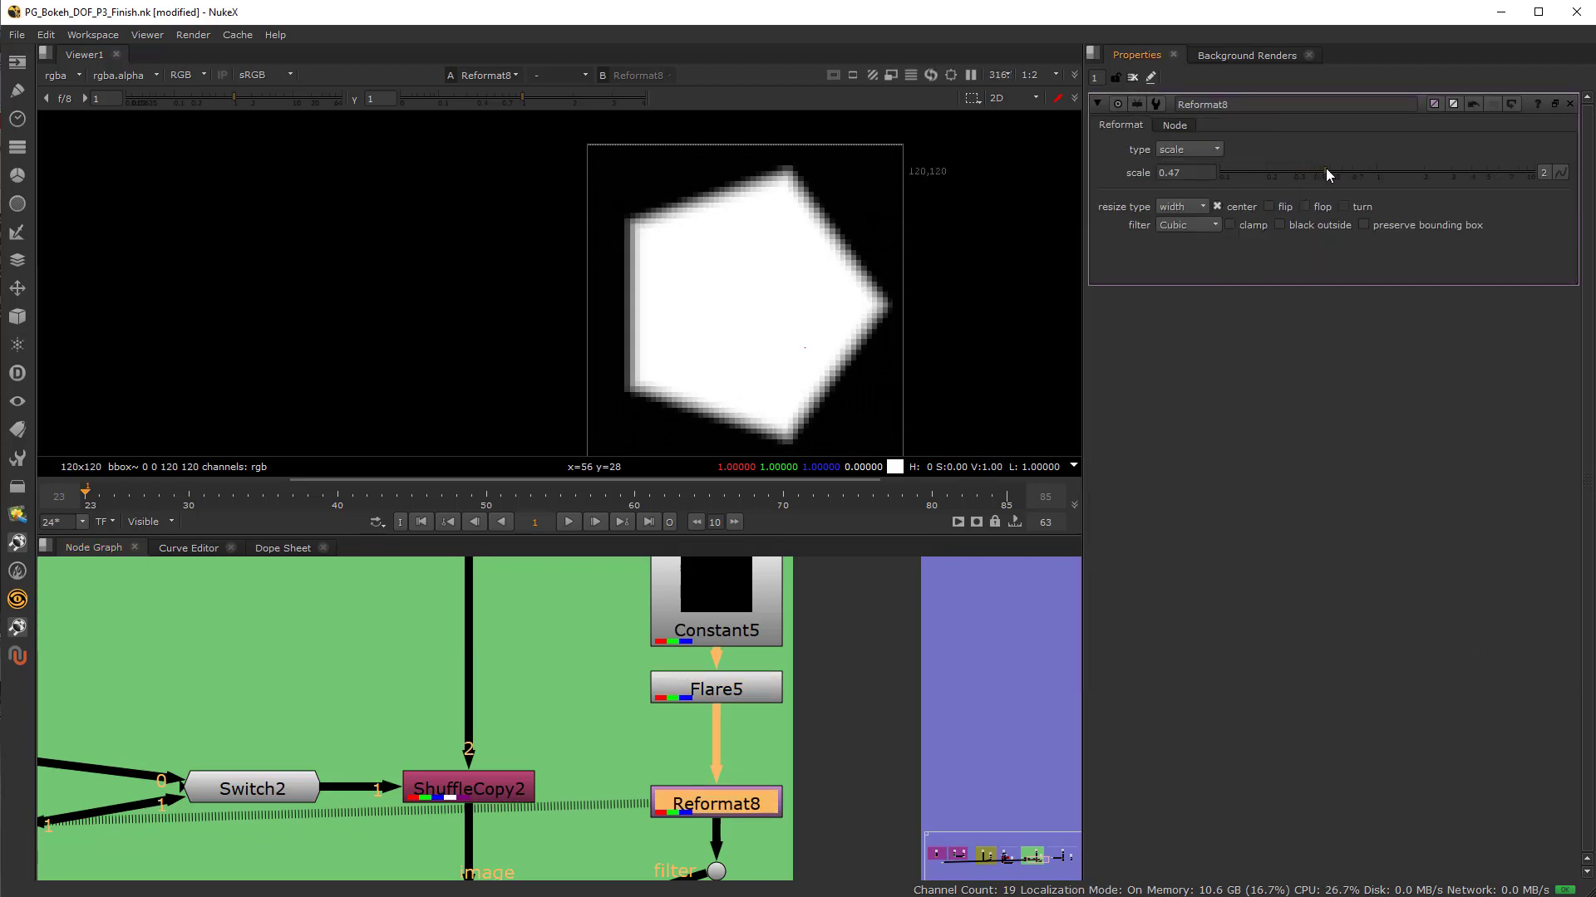
View the ZDefocus4 output up close and set Reformat8's scale to 0.68
scroll(391, 725, down, 2)
click(488, 781)
key(1)
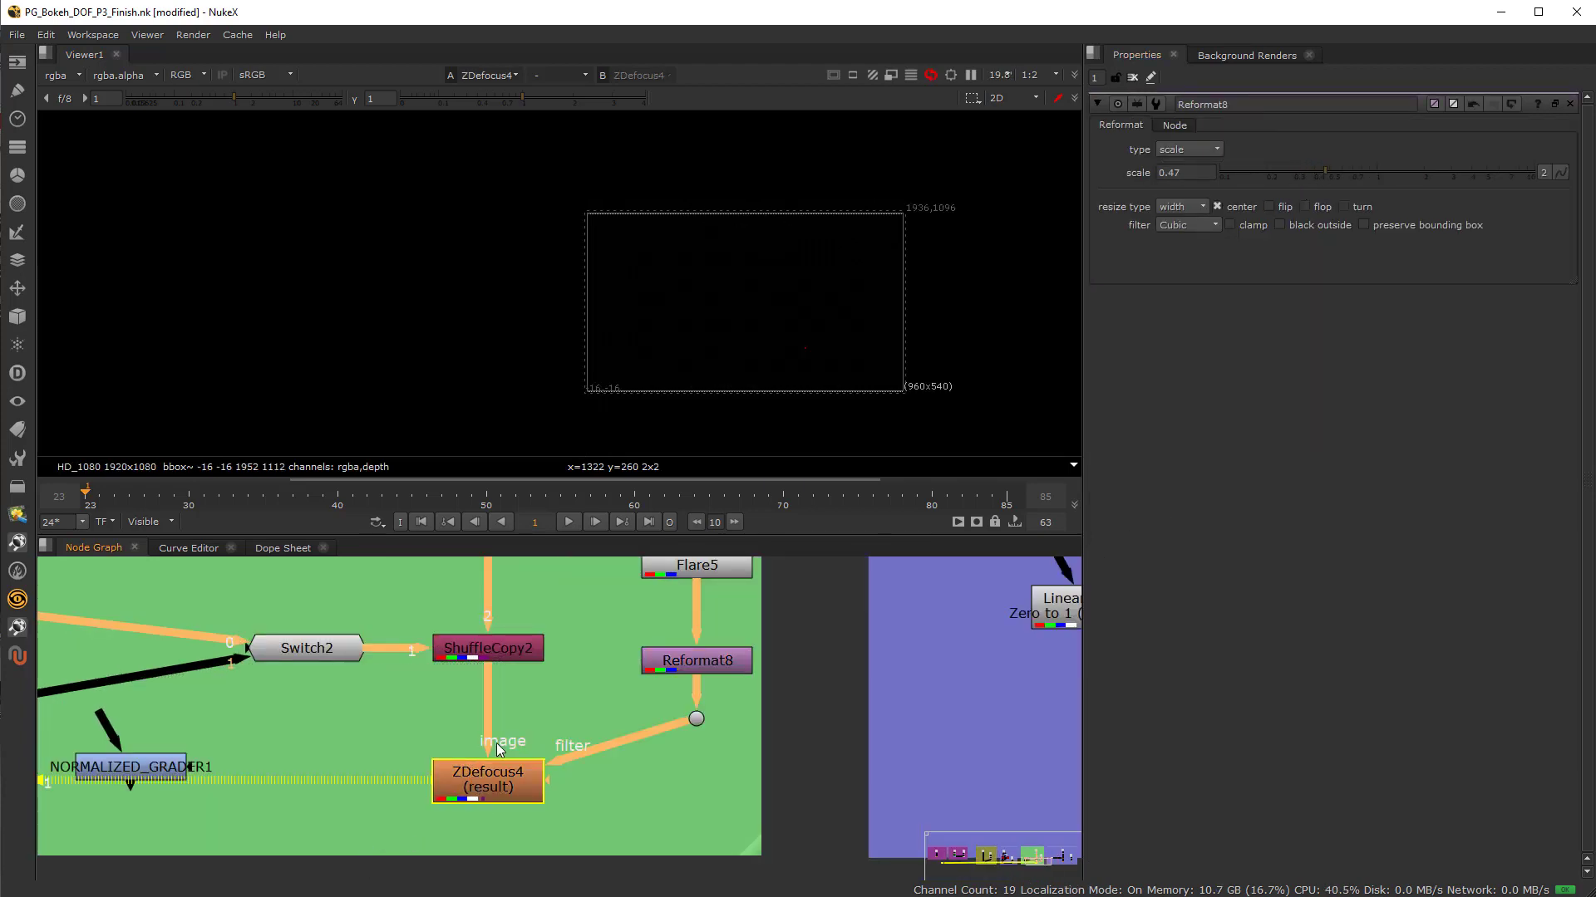
scroll(607, 327, up, 8)
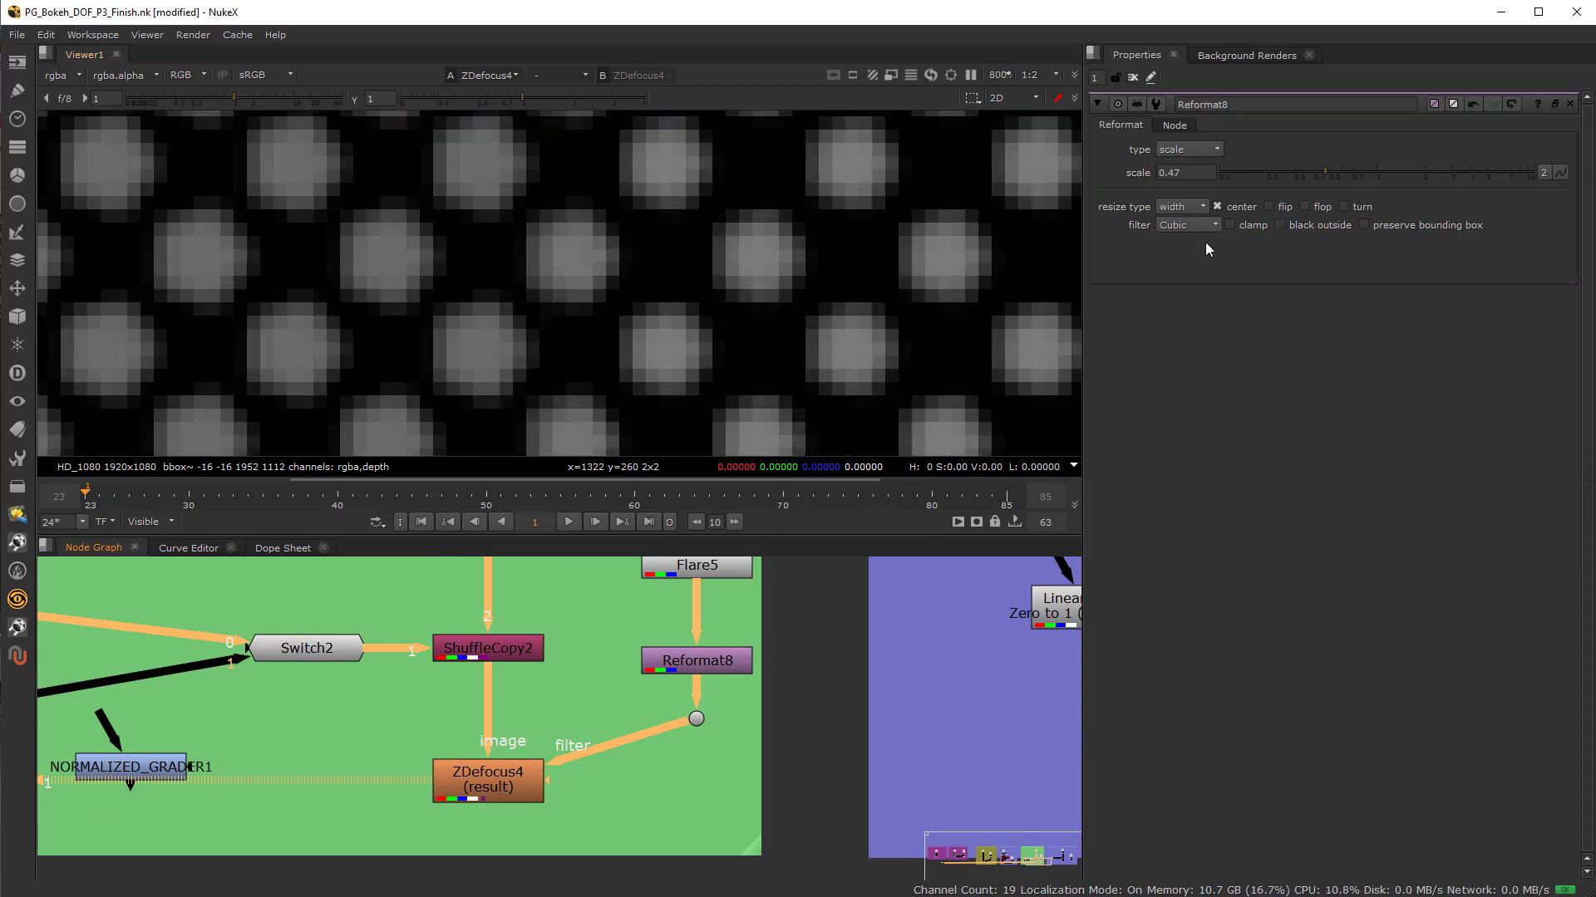
drag(1365, 176, 1350, 171)
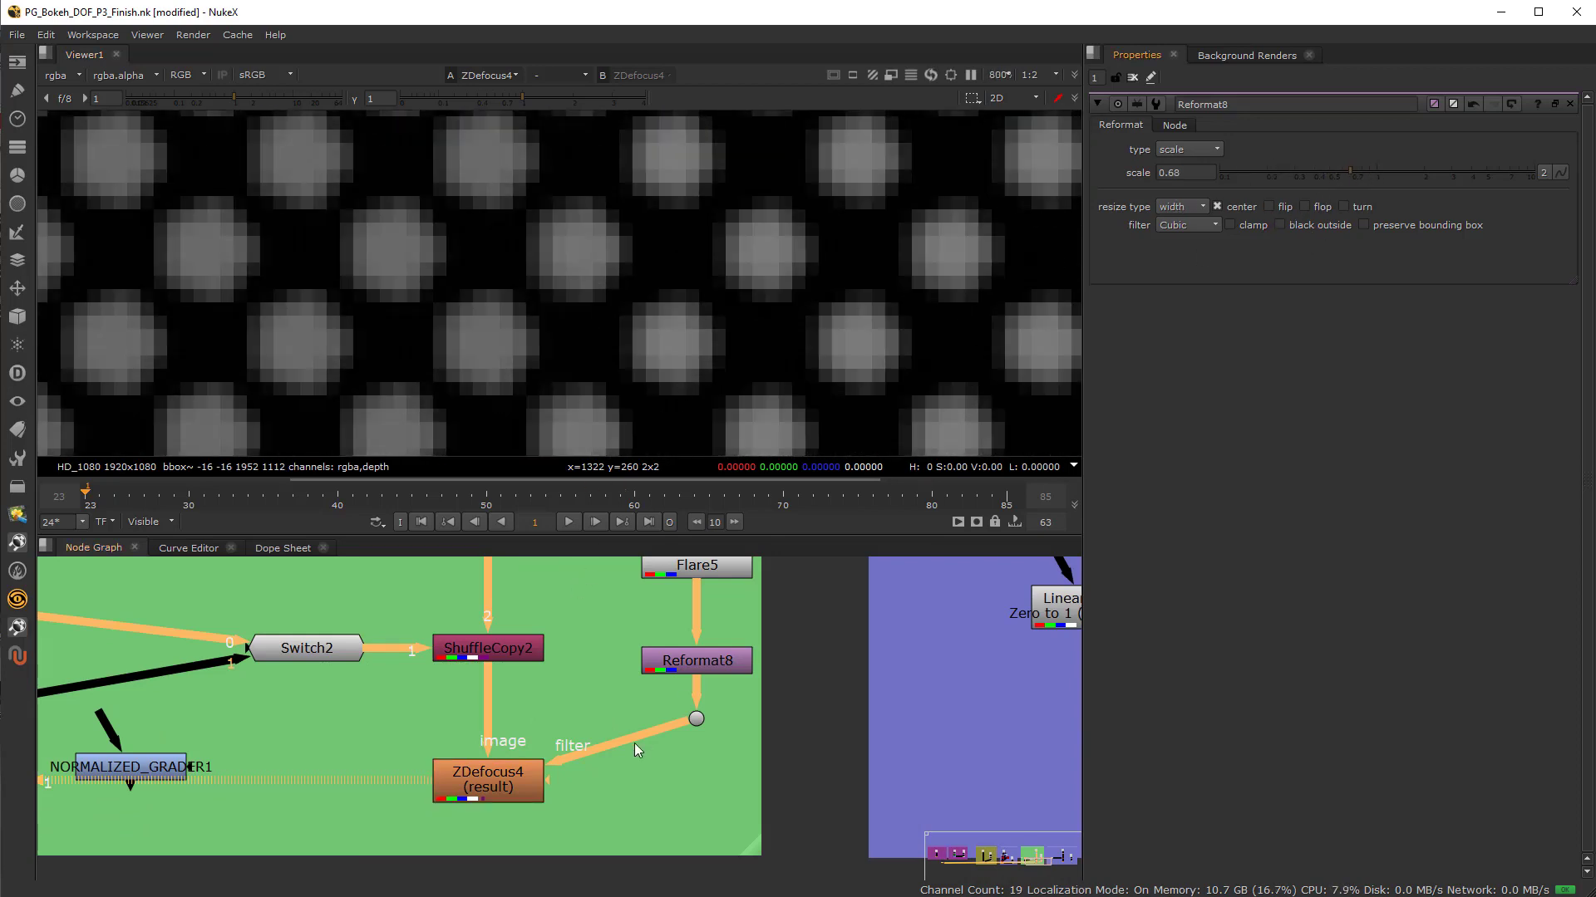
Open Flare5's settings, reduce its corners to 4, and check the bokeh shape in the defocused dots
middle_drag(706, 617, 648, 704)
double_click(639, 651)
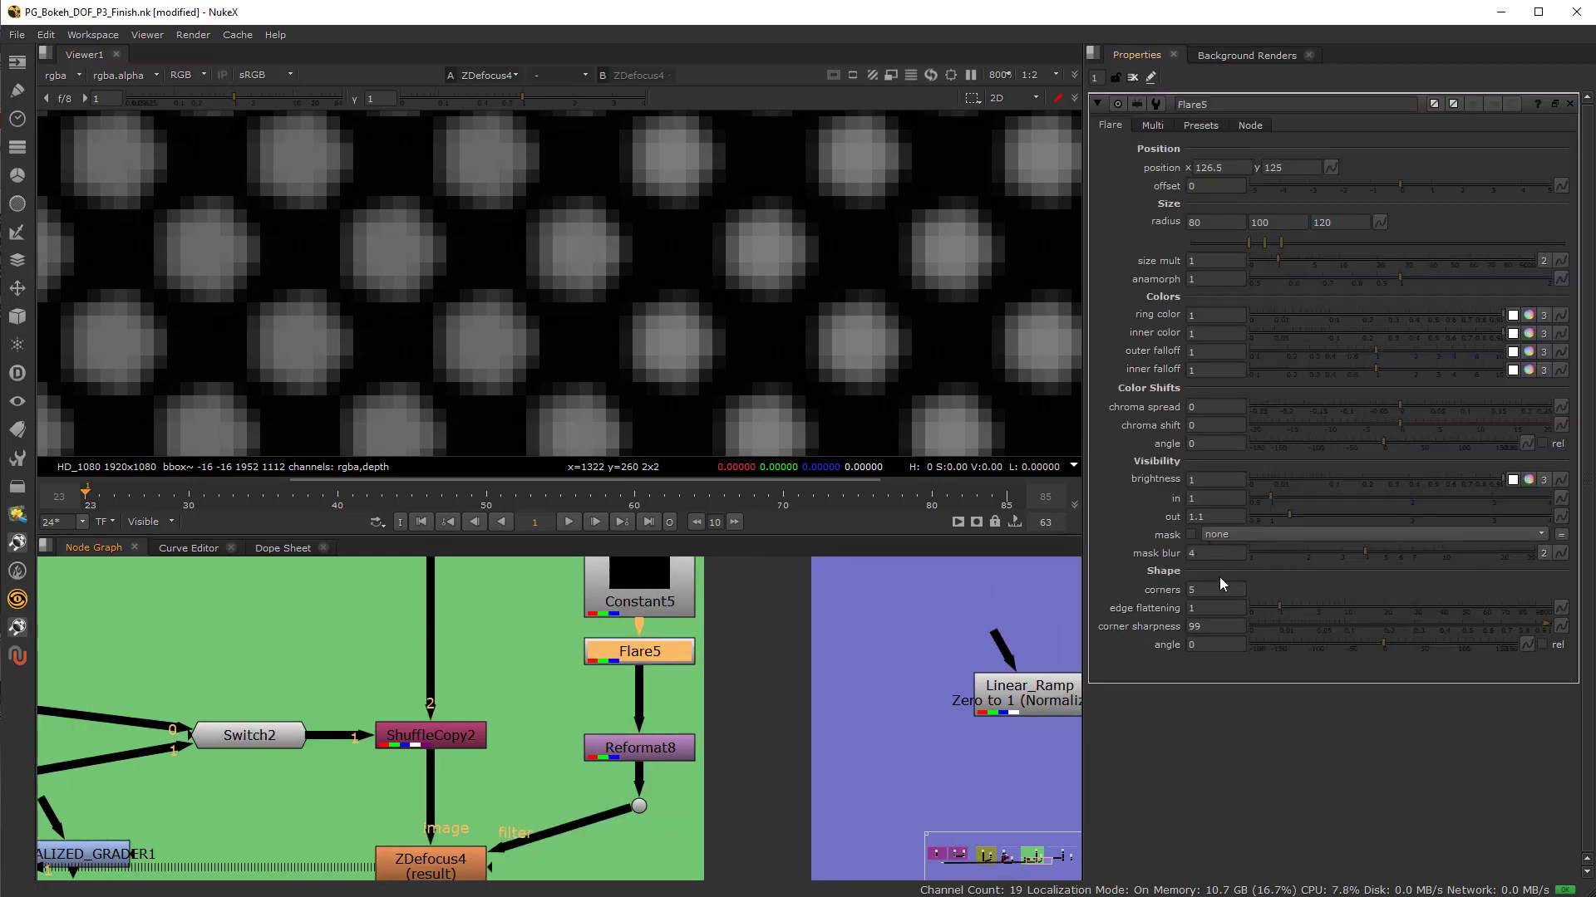
click(1204, 589)
key(Down)
scroll(569, 259, down, 3)
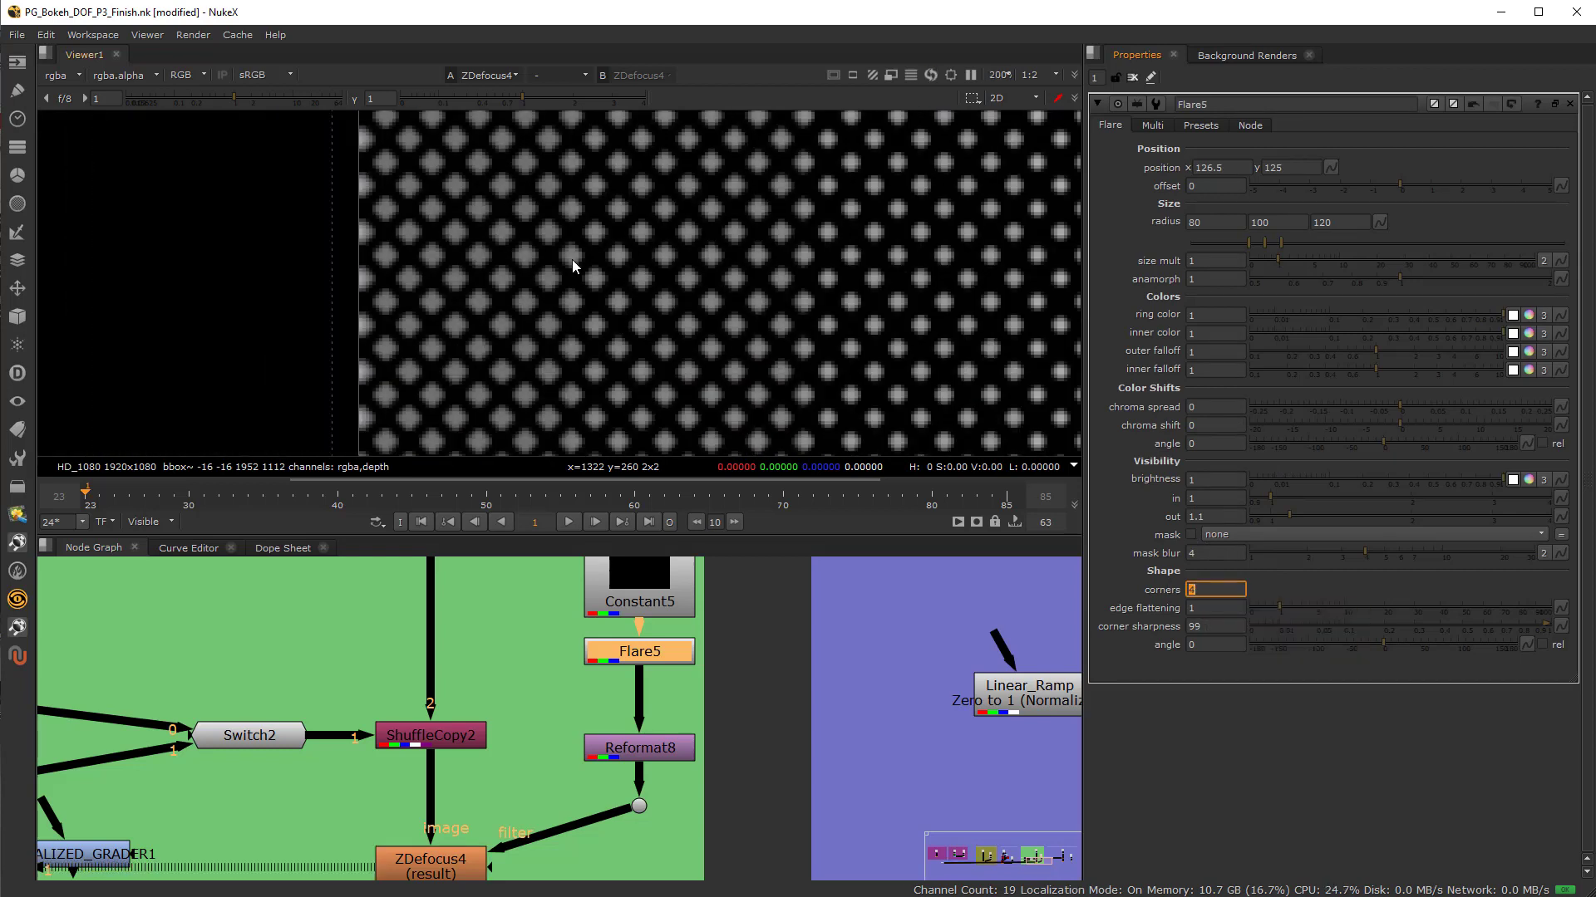
Set Flare5's corners back to 5 and lower its inner color to 0.125
key(Up)
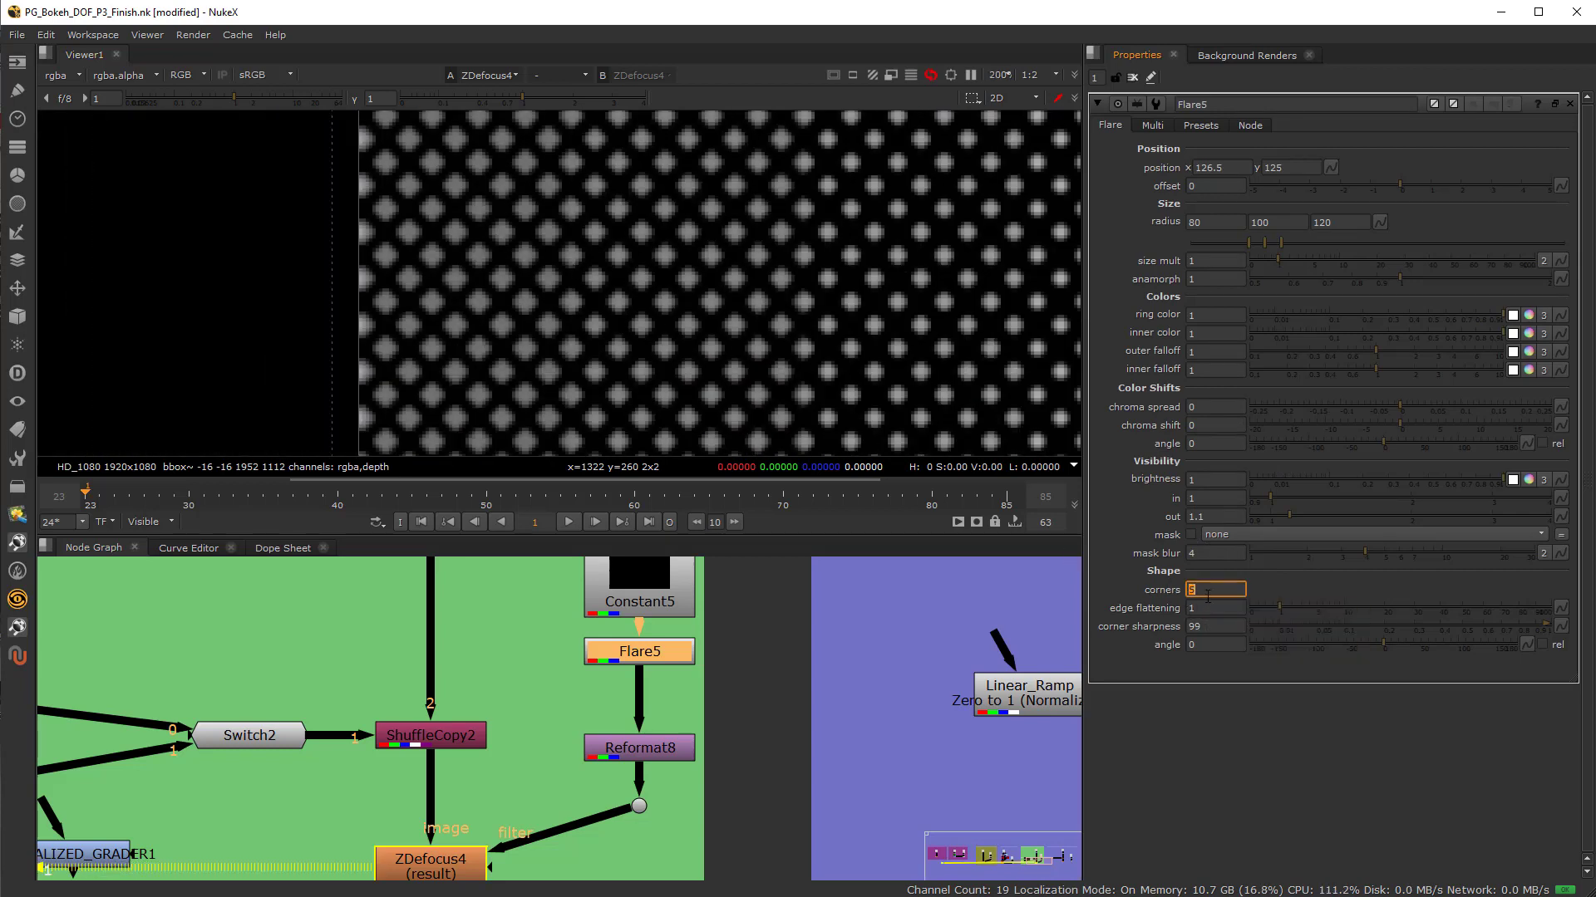
click(552, 708)
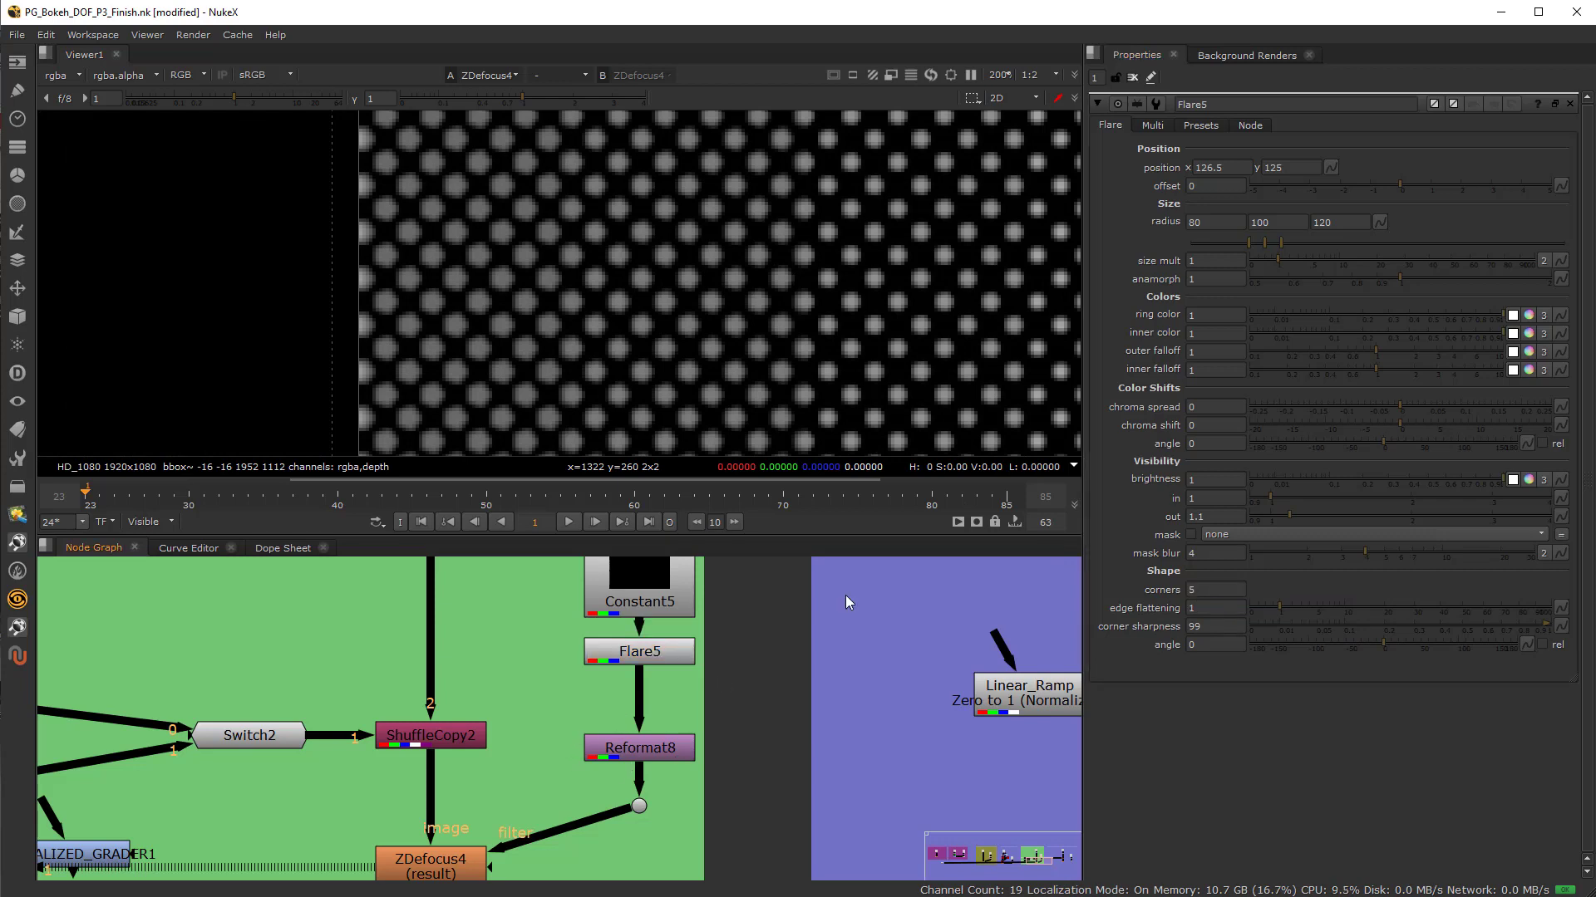
drag(1473, 339, 1339, 335)
scroll(620, 292, up, 4)
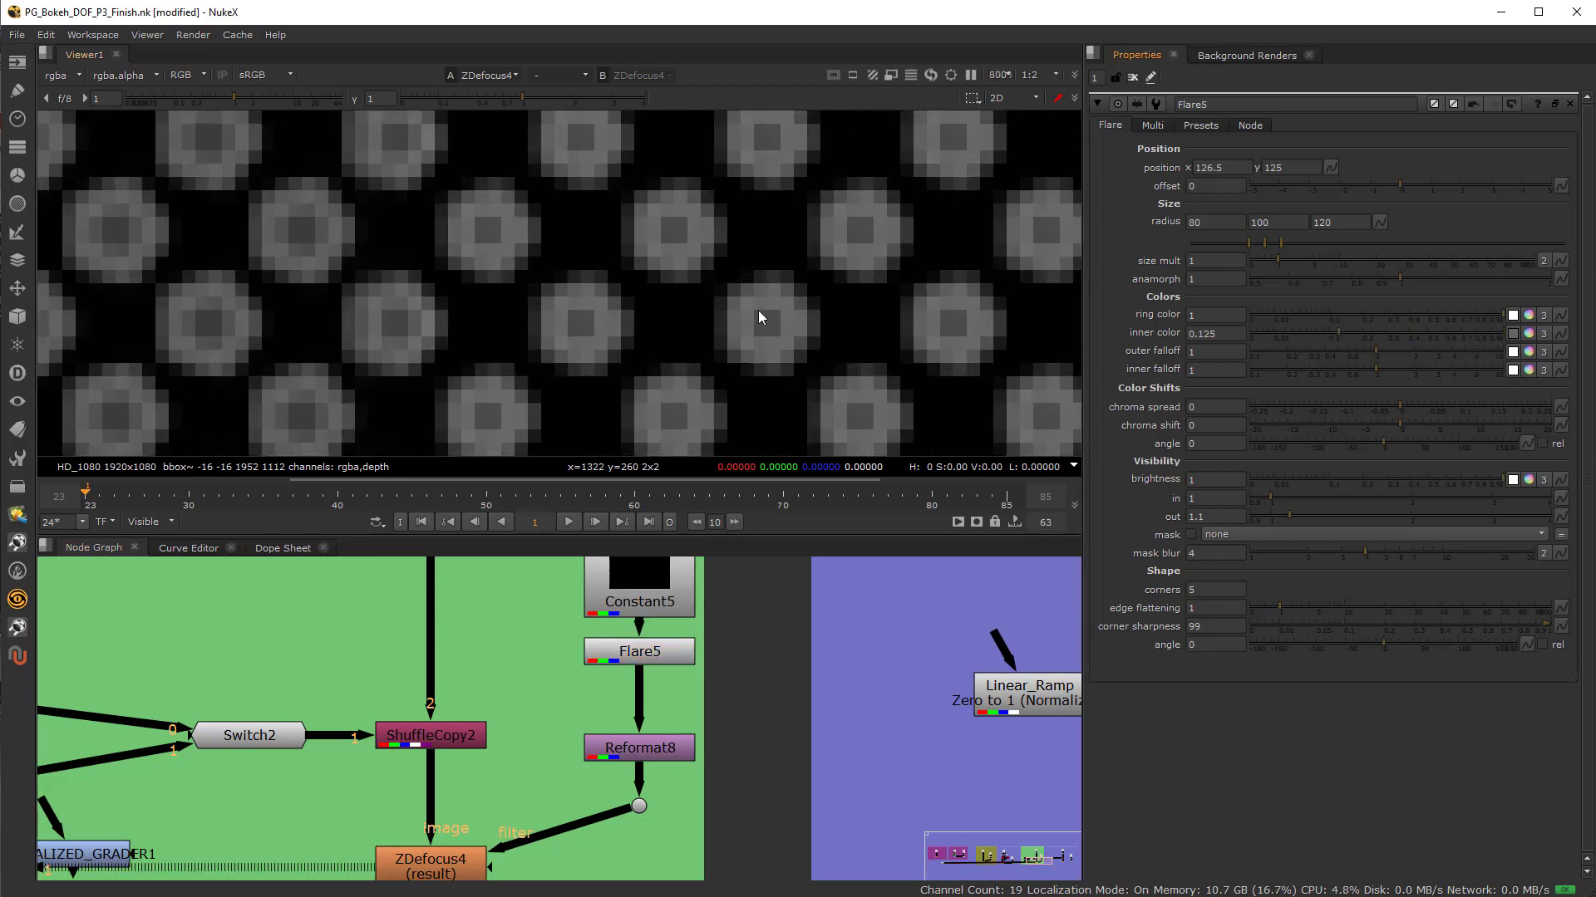
View the Reformat8 output and fit the modified flare shape in the viewer
key(1)
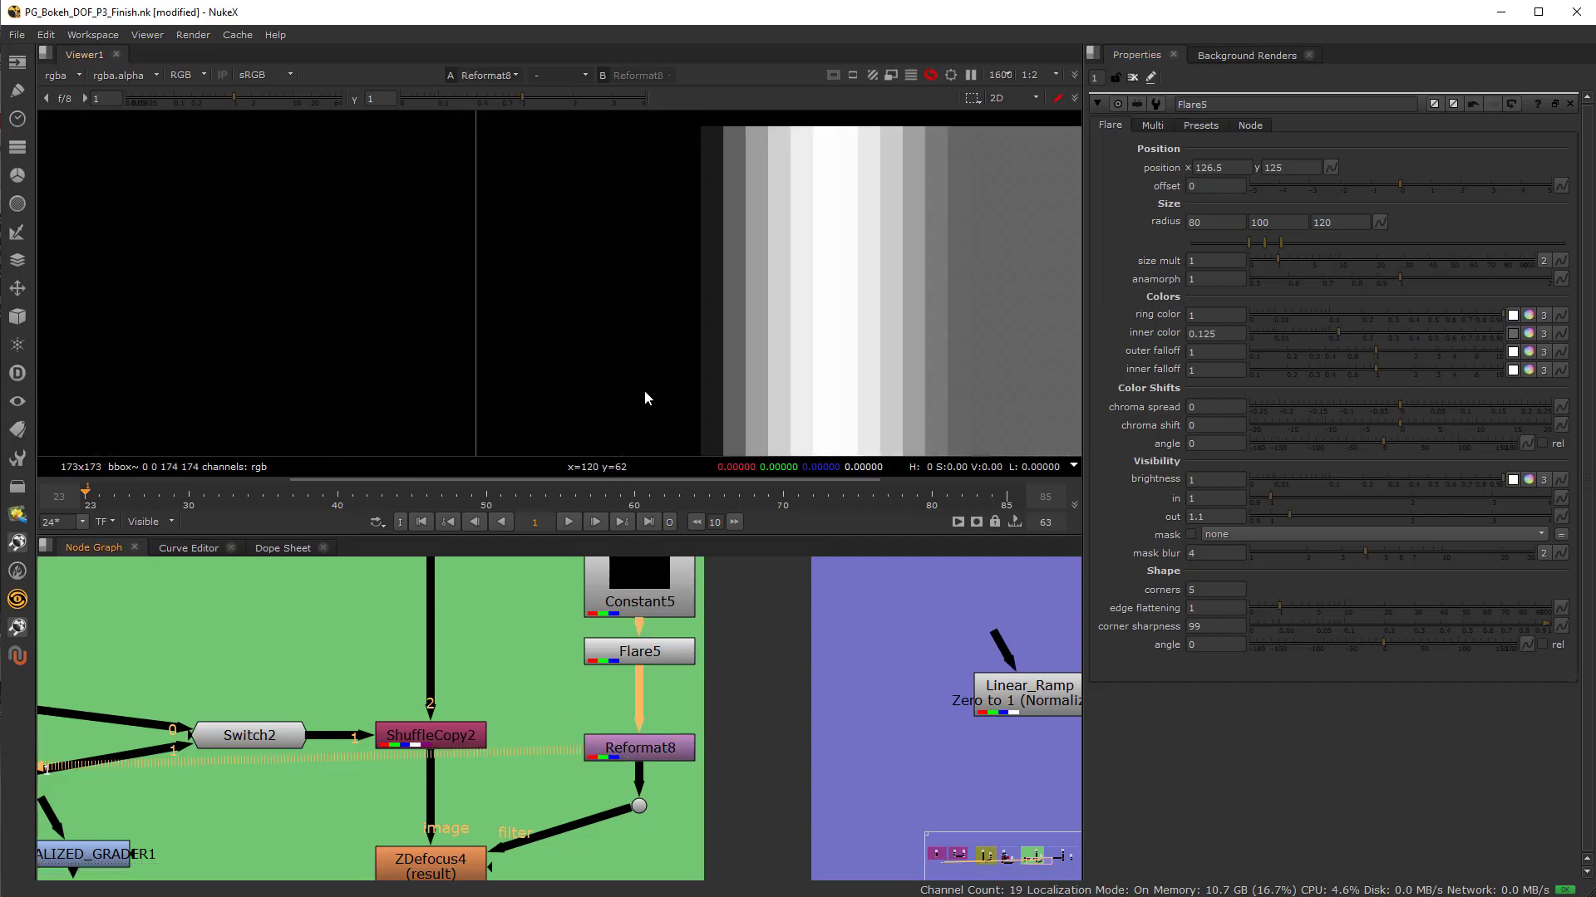
key(f)
scroll(643, 377, down, 3)
View the ZDefocus4 output, open its settings, and examine the ringed bokeh shapes across the ramp
click(447, 866)
key(1)
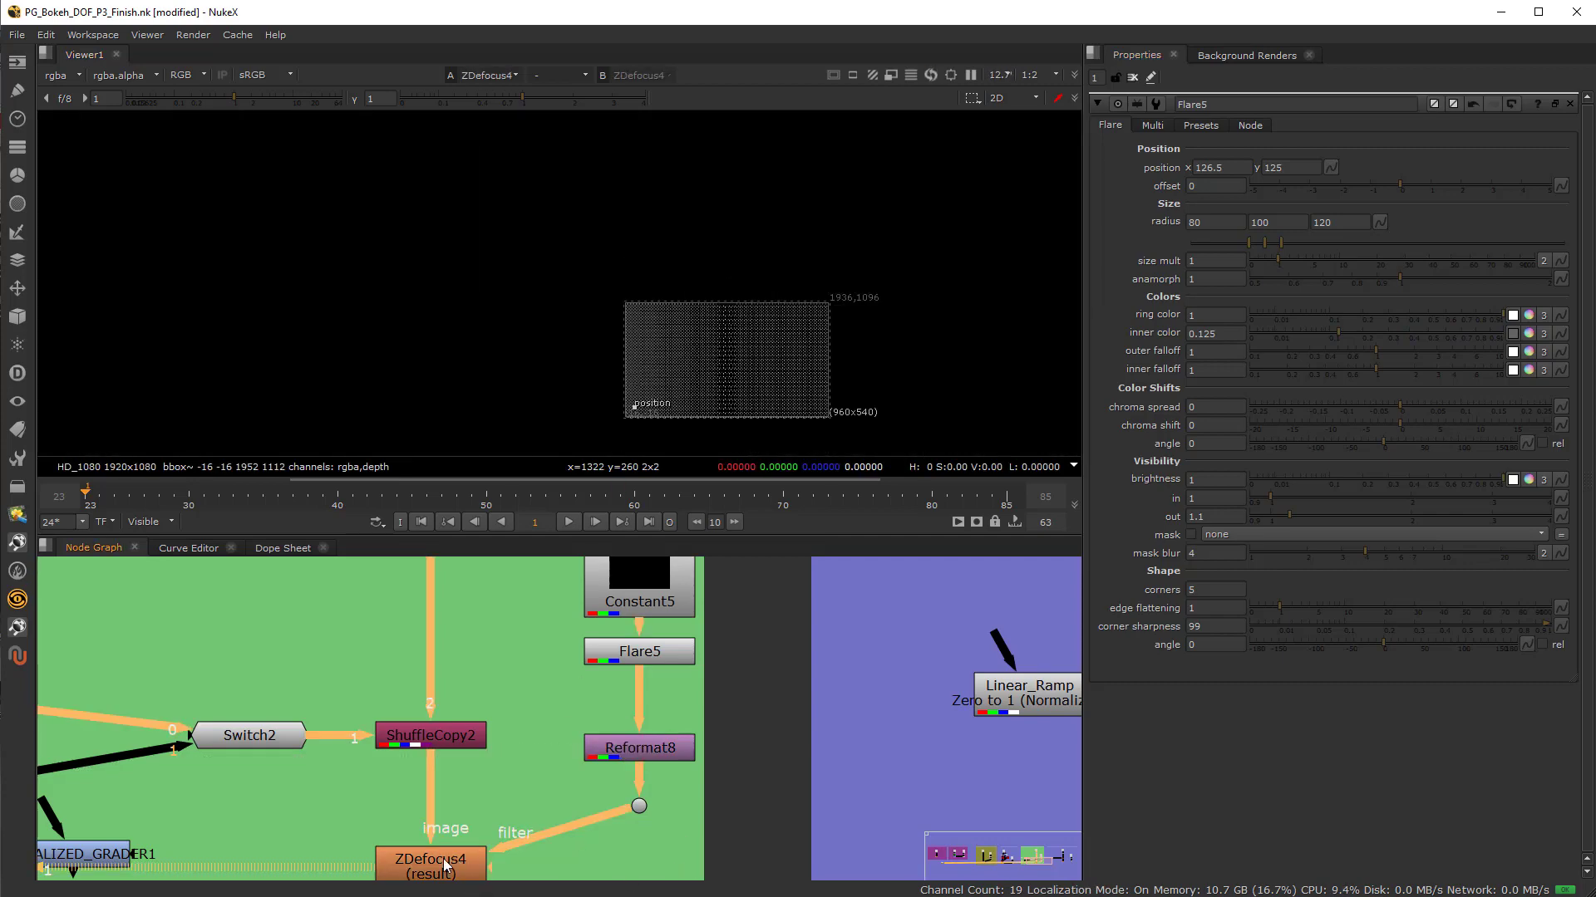
double_click(446, 867)
scroll(720, 411, up, 8)
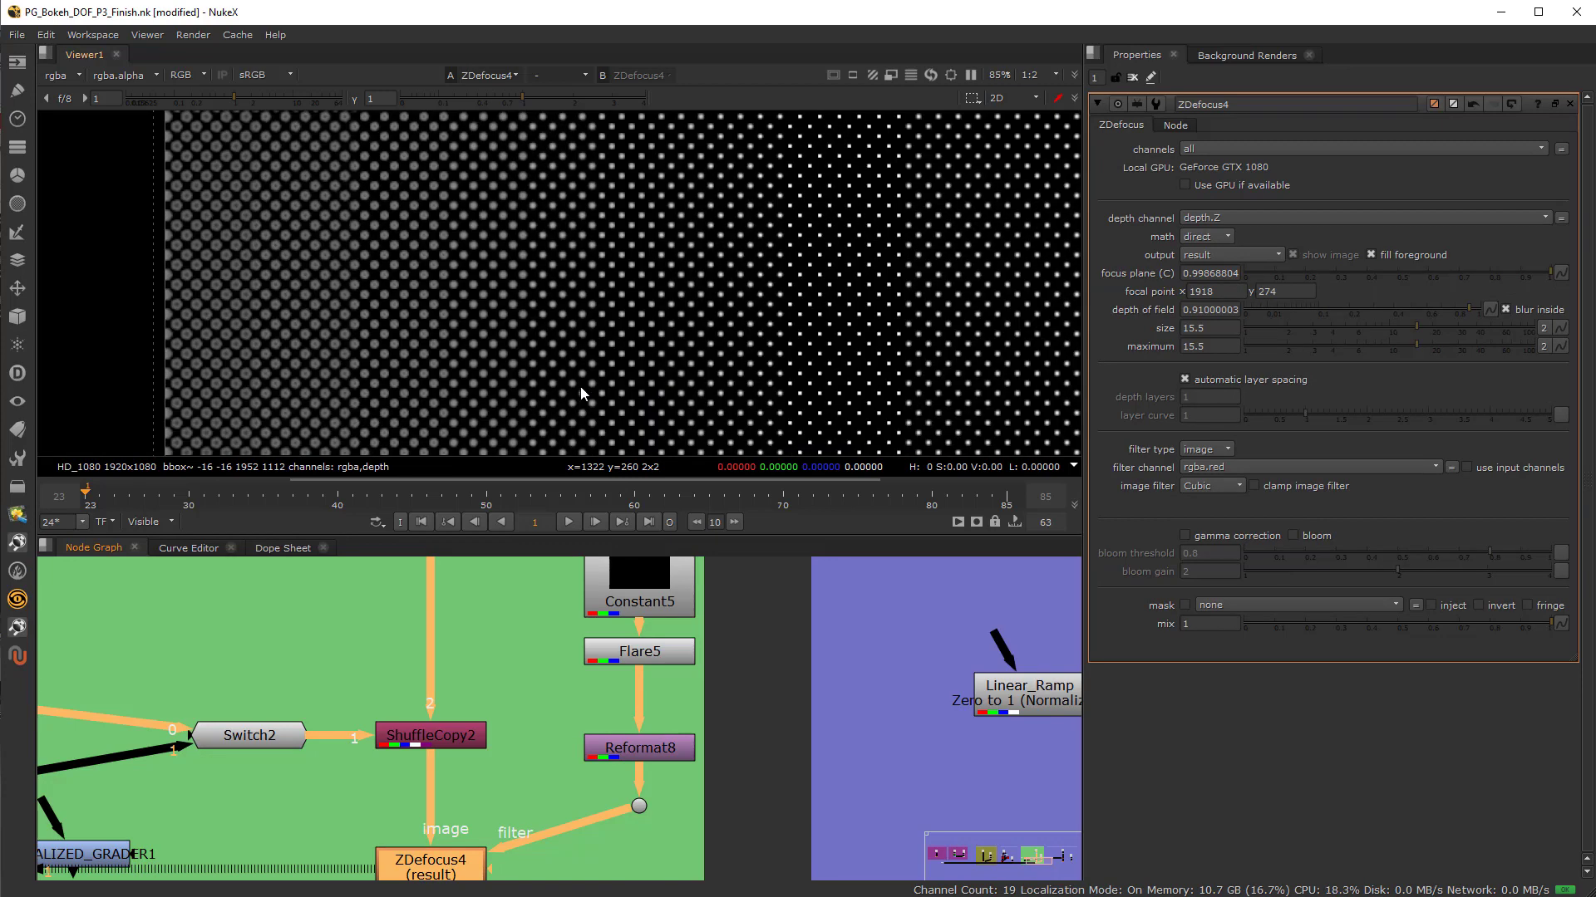
click(467, 841)
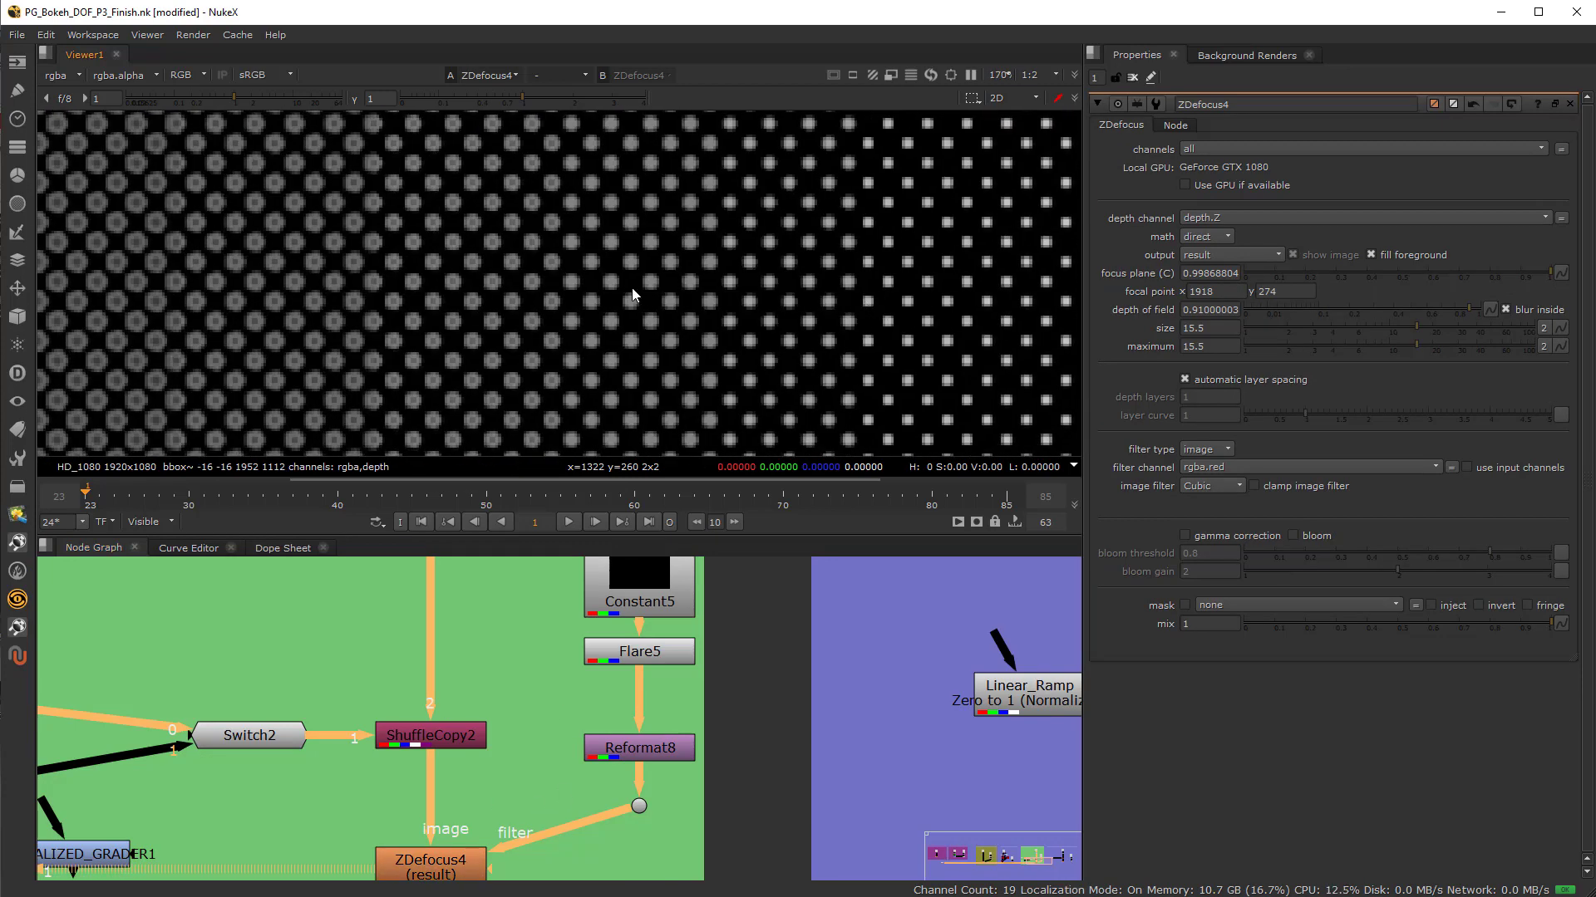
scroll(656, 306, down, 1)
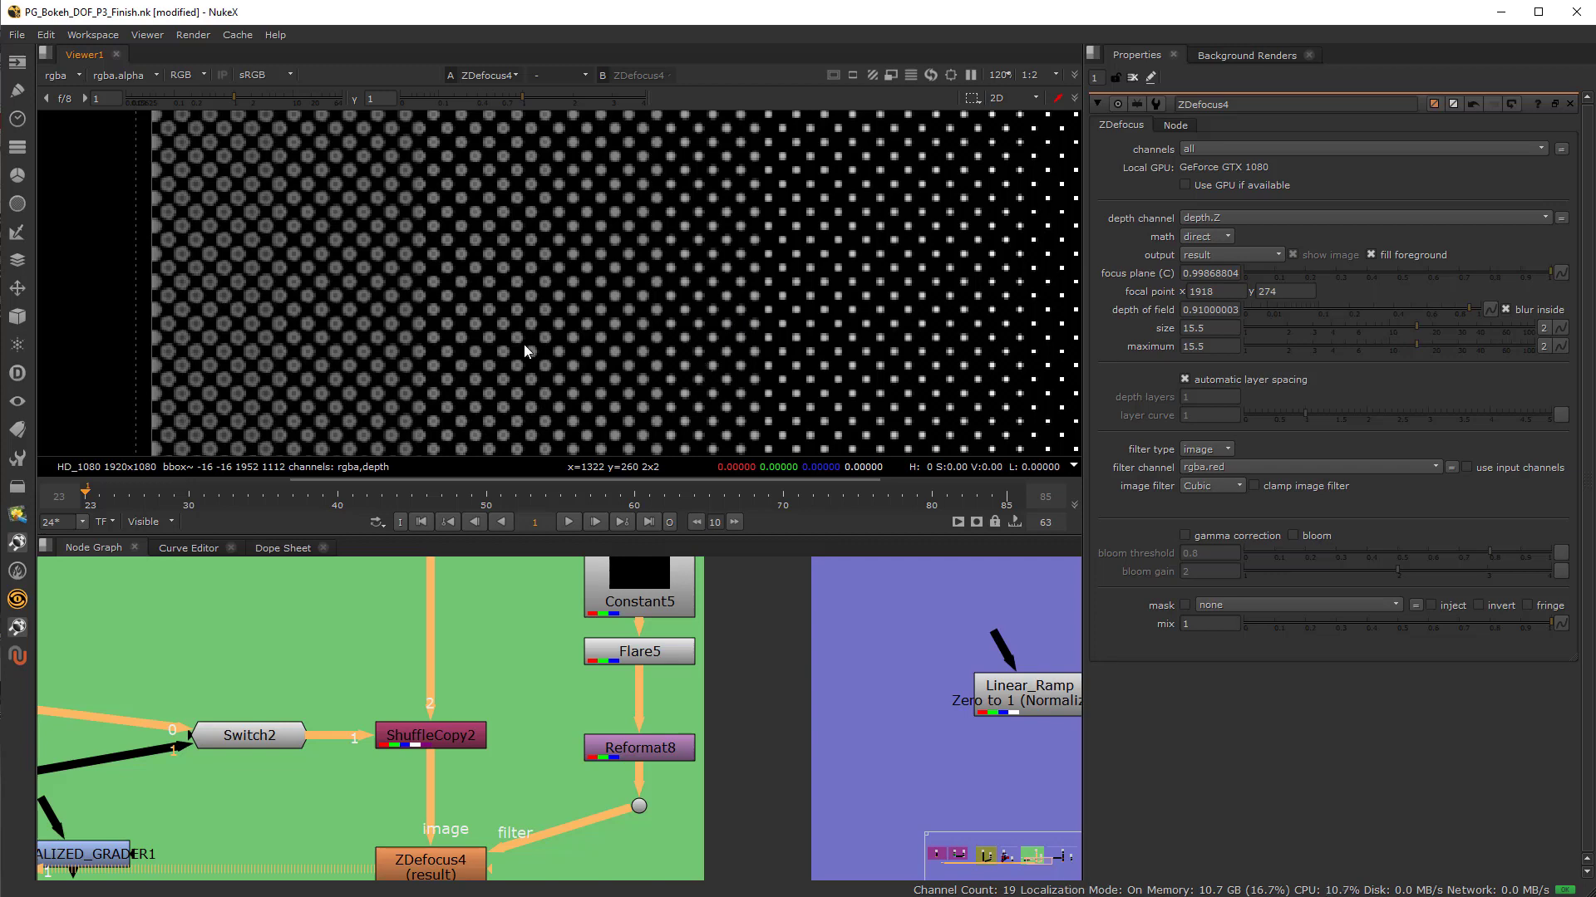
scroll(522, 774, down, 4)
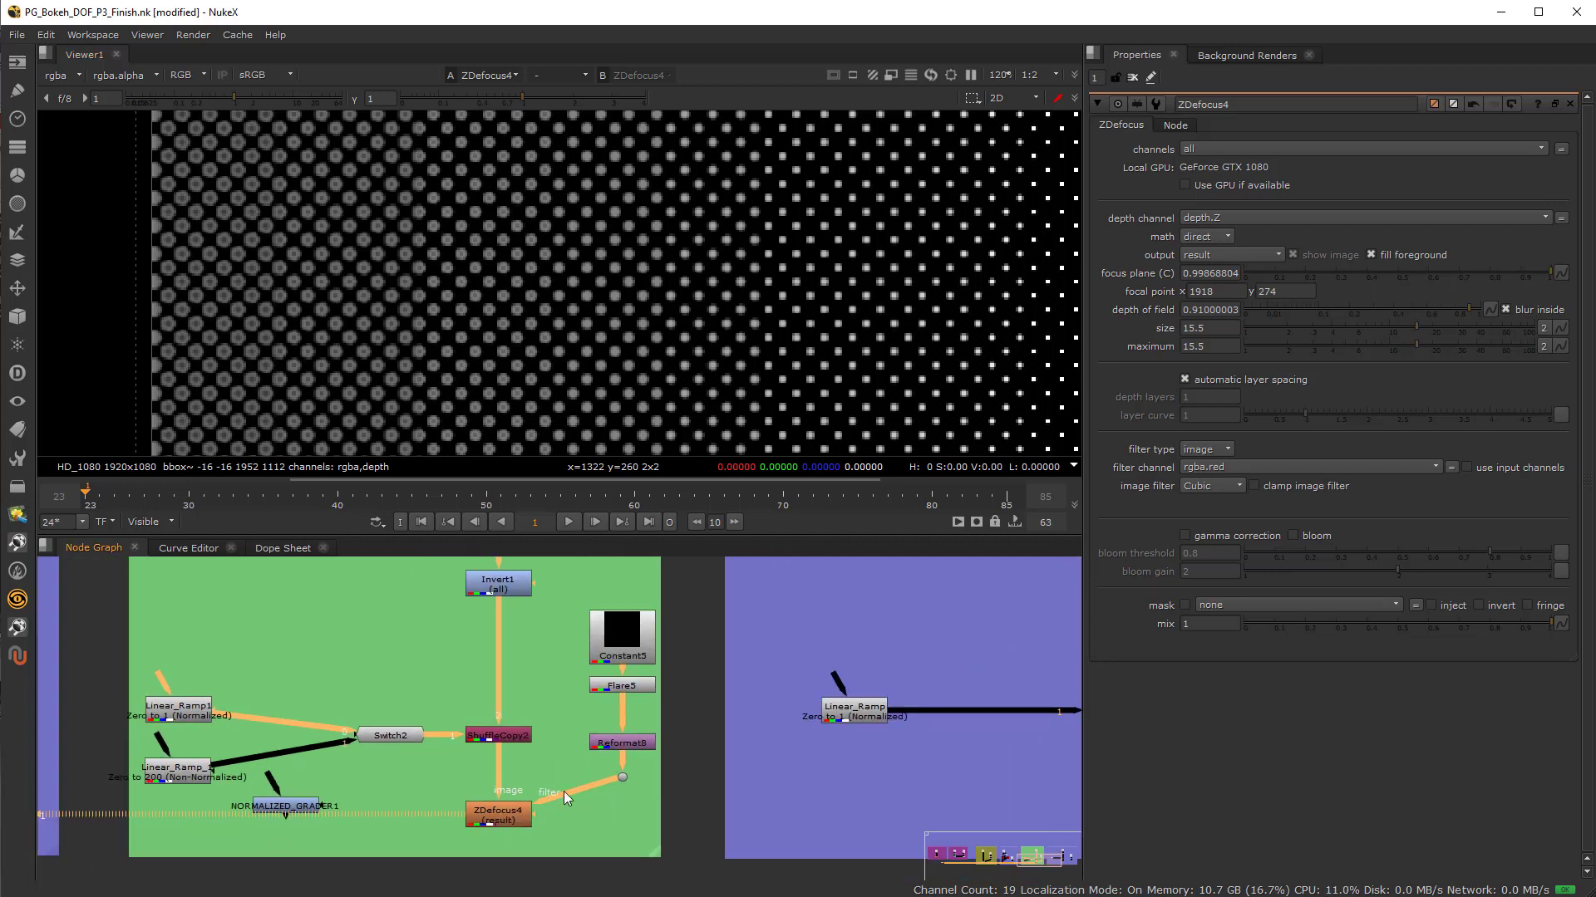
scroll(585, 825, up, 2)
scroll(687, 310, down, 4)
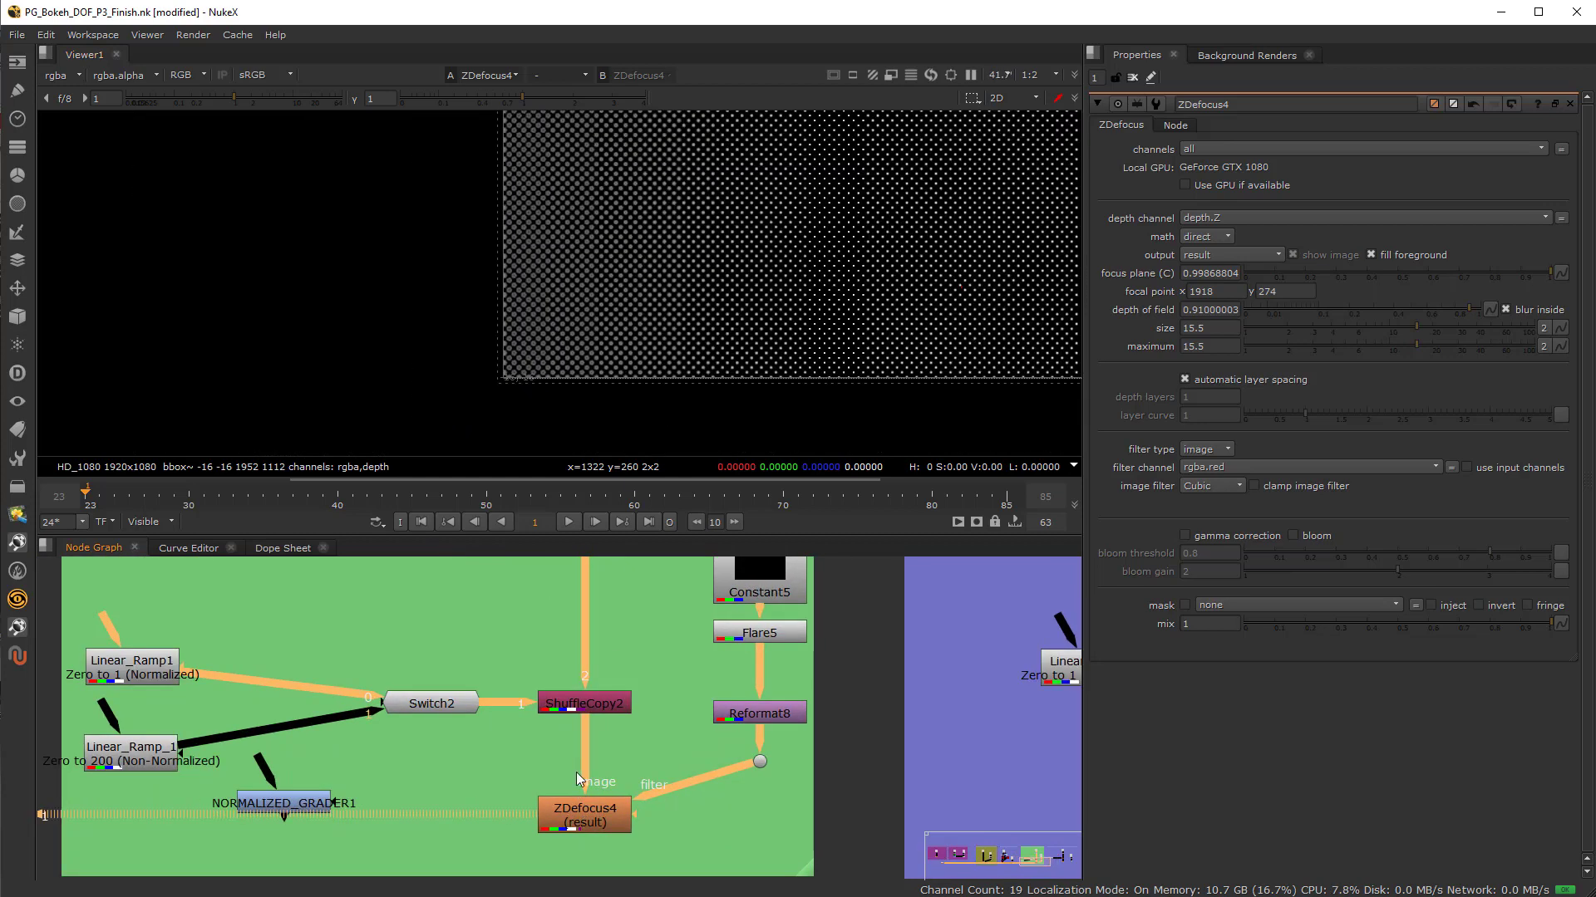
Select ZDefocus4 and set its output to focal plane setup
scroll(509, 841, up, 2)
middle_drag(509, 841, 531, 778)
click(533, 803)
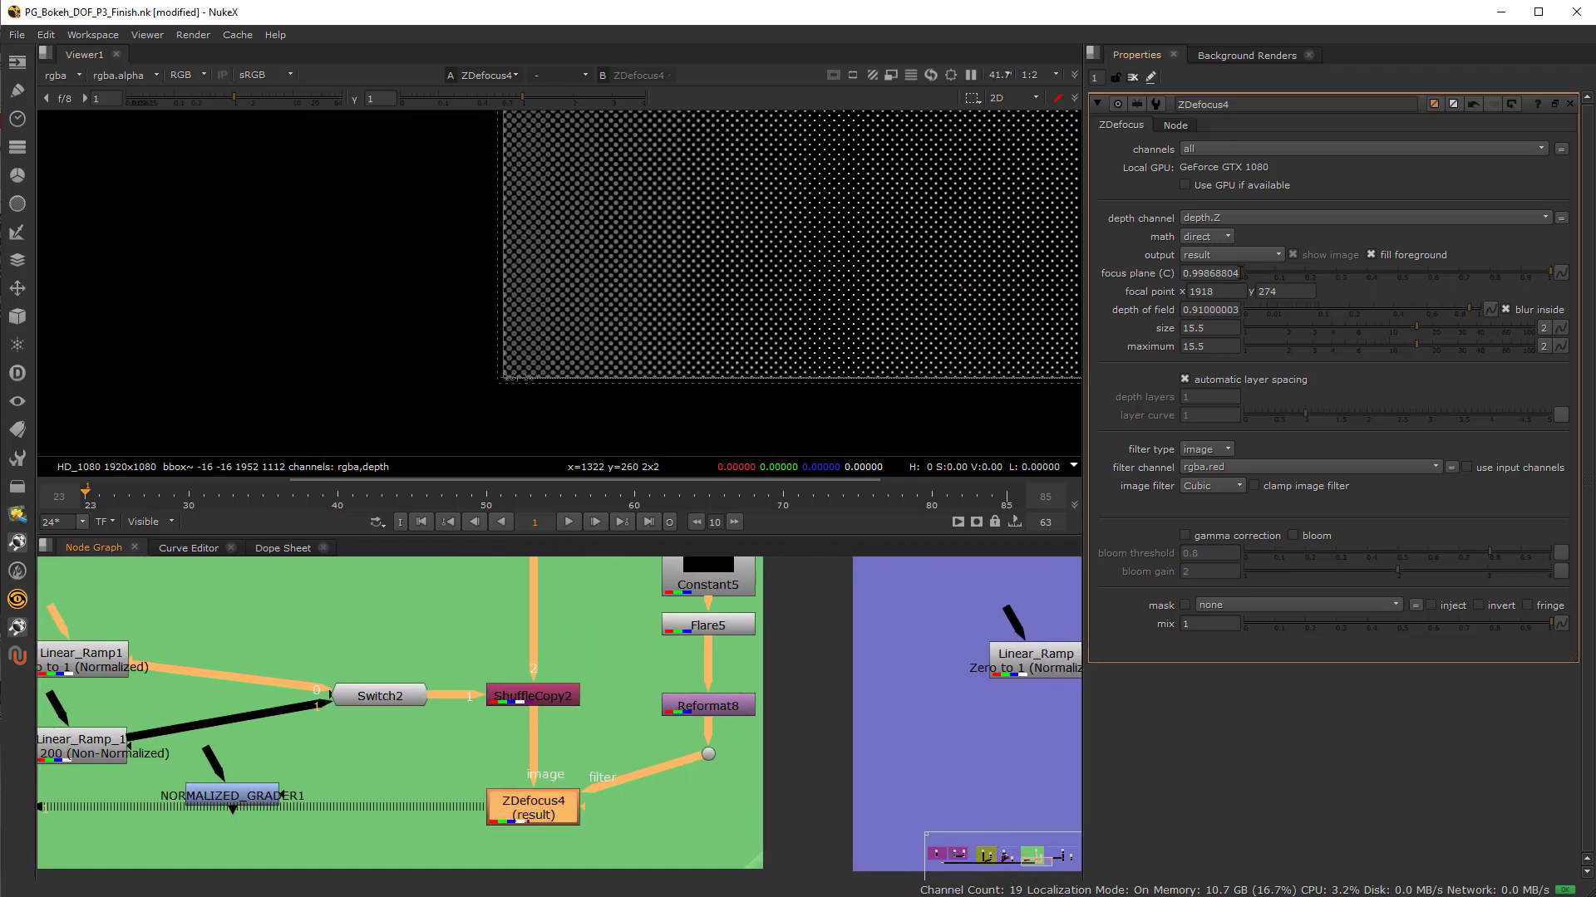
click(1234, 255)
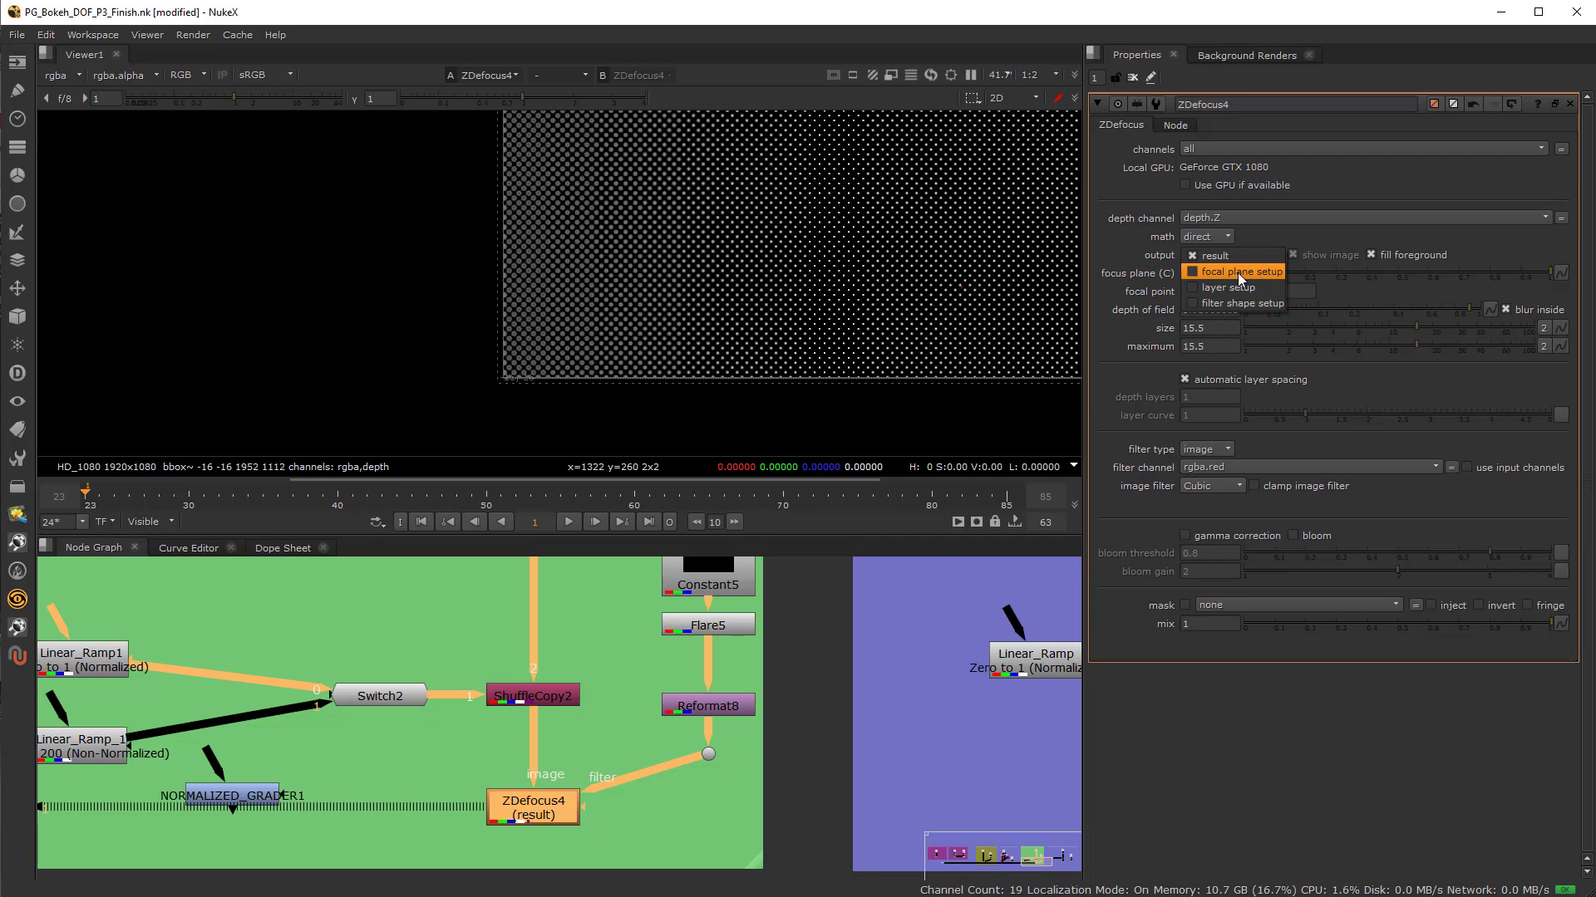
click(1238, 273)
Move ZDefocus4's focal point from the image's edge to near its centre, at about x 1002, y 334
scroll(840, 271, down, 4)
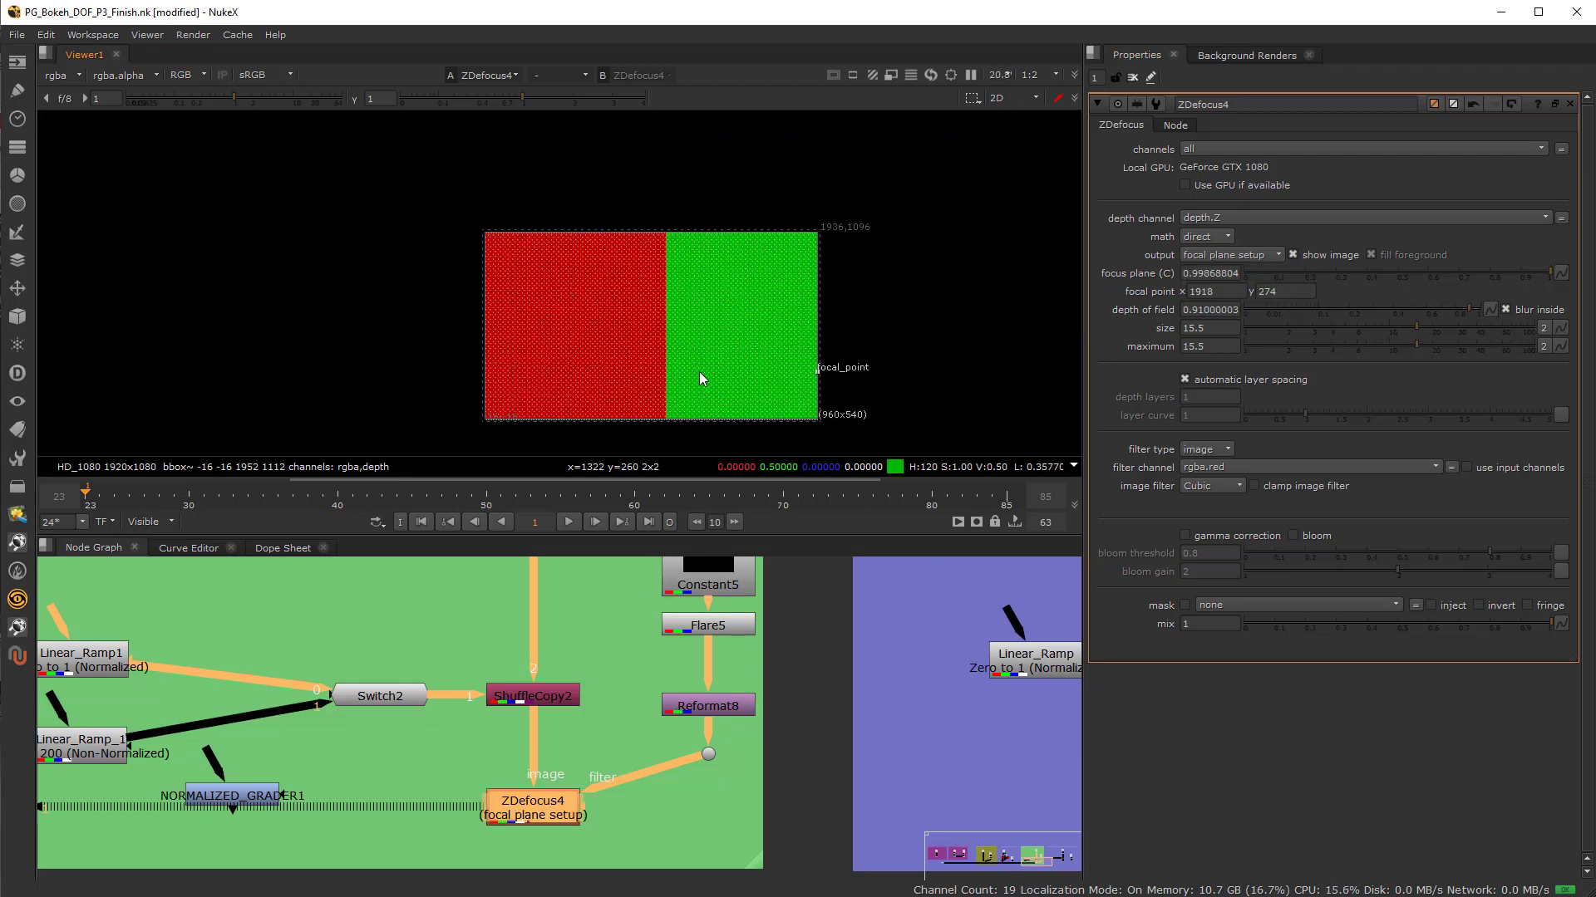
scroll(886, 349, up, 1)
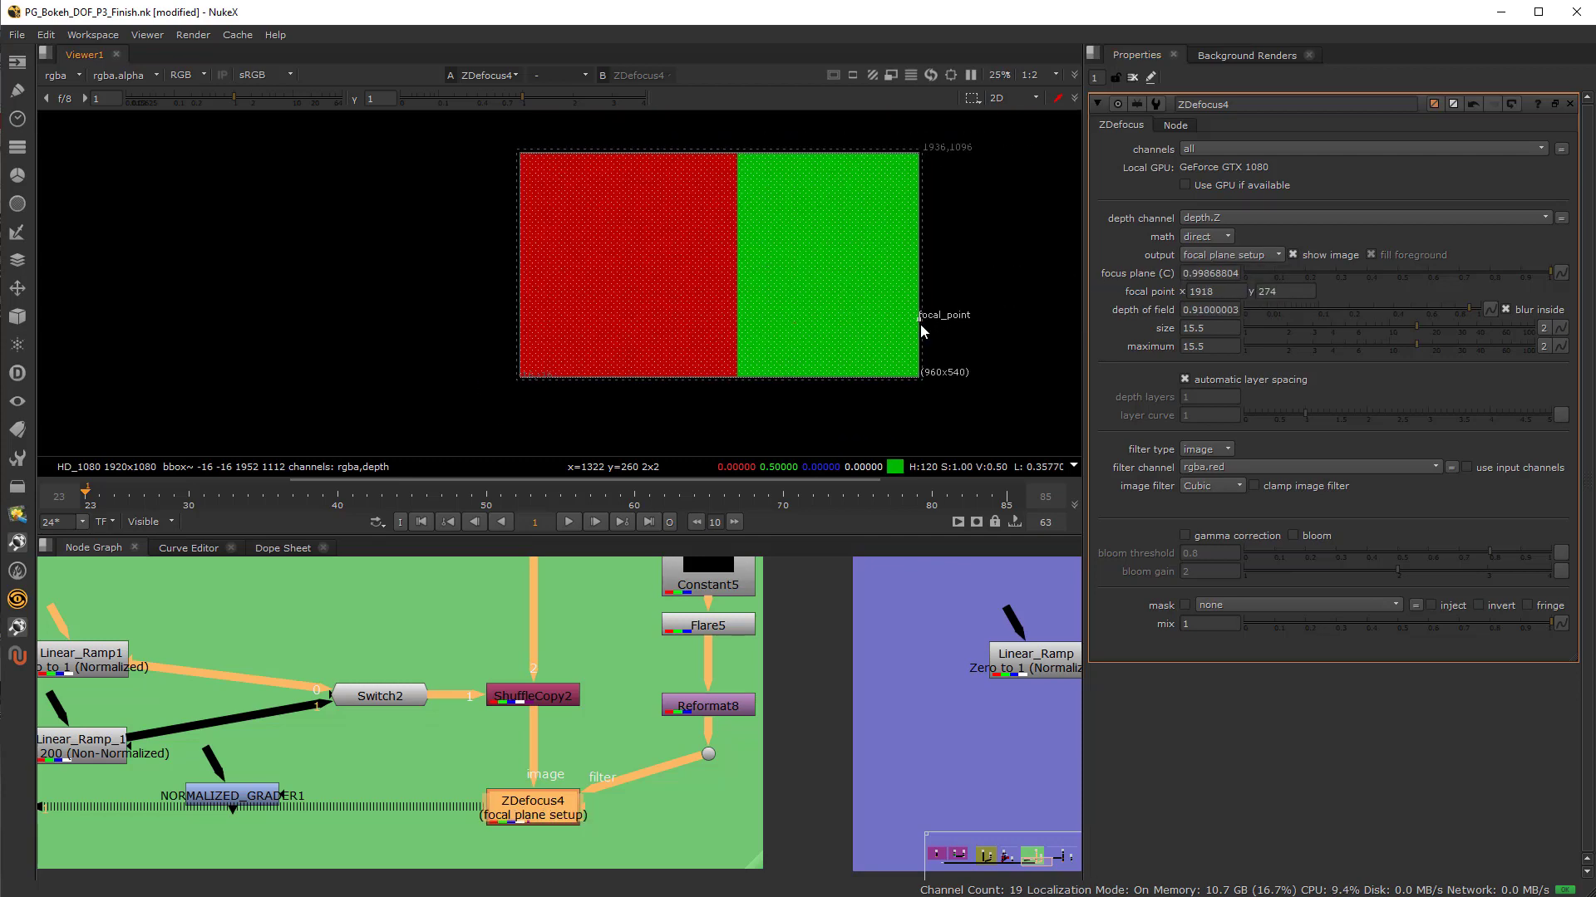
drag(919, 317, 730, 306)
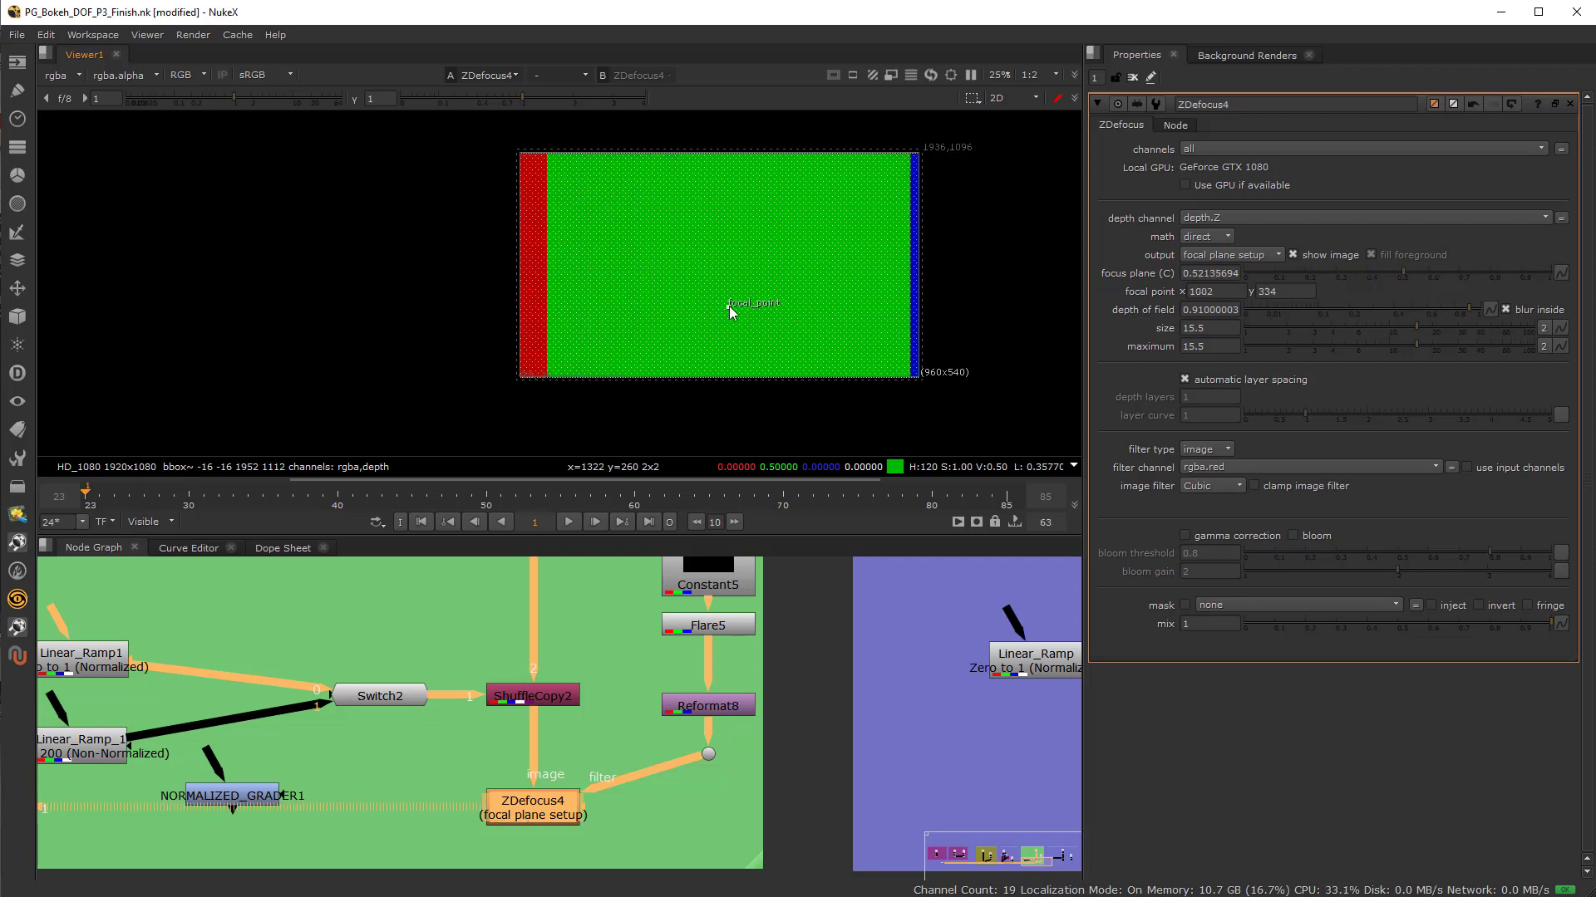
Set ZDefocus4's math to depth and move the focal point to about x 538, y 354
click(1213, 238)
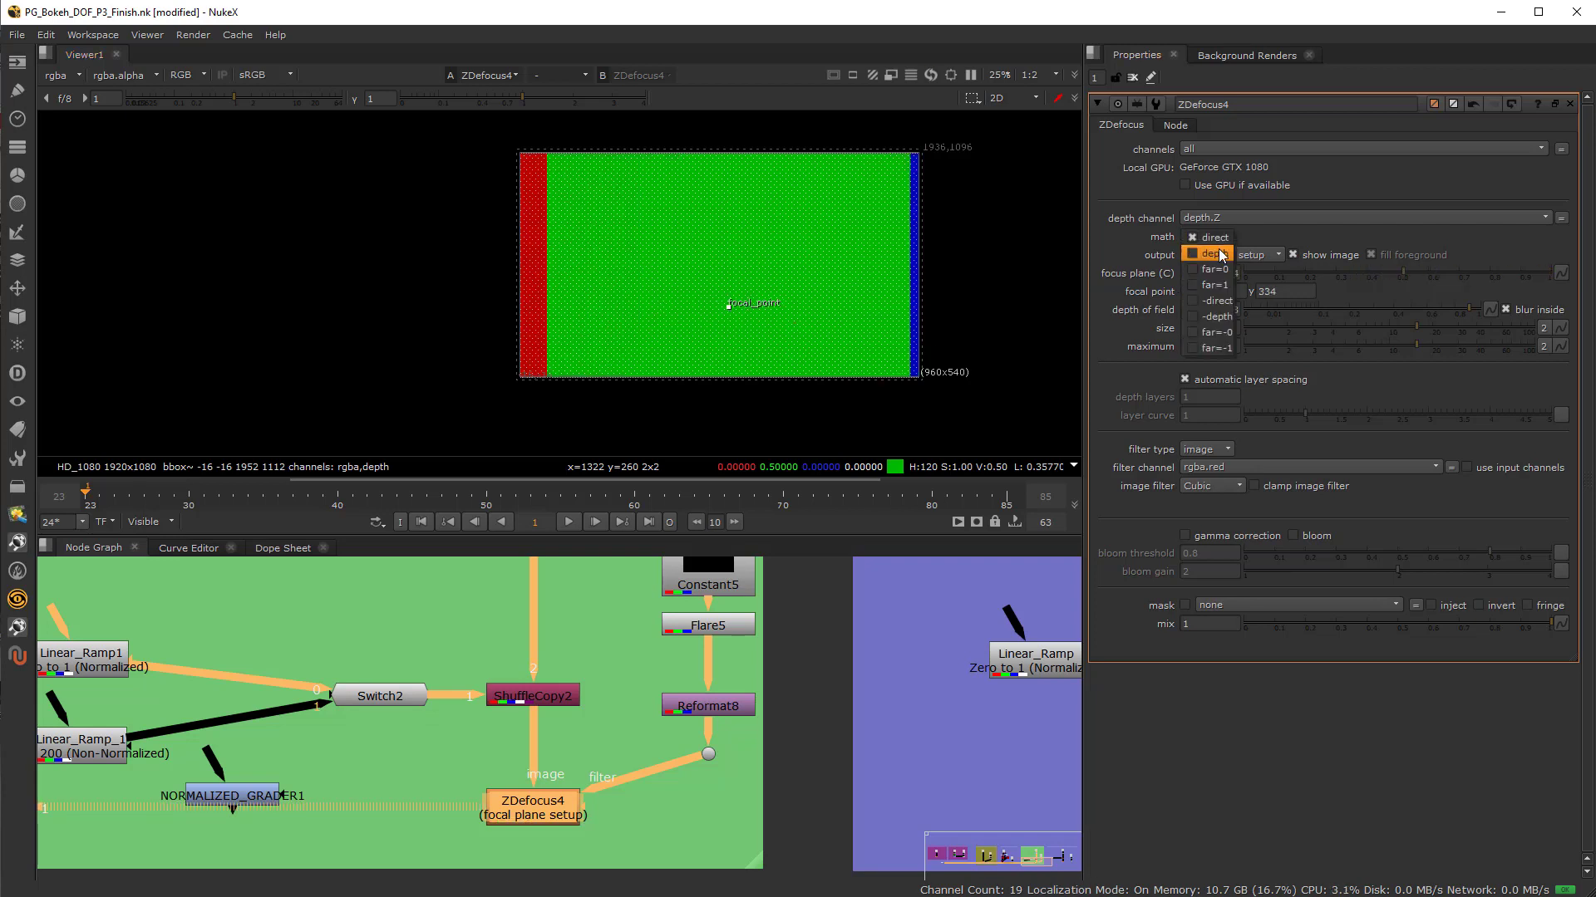
click(1220, 255)
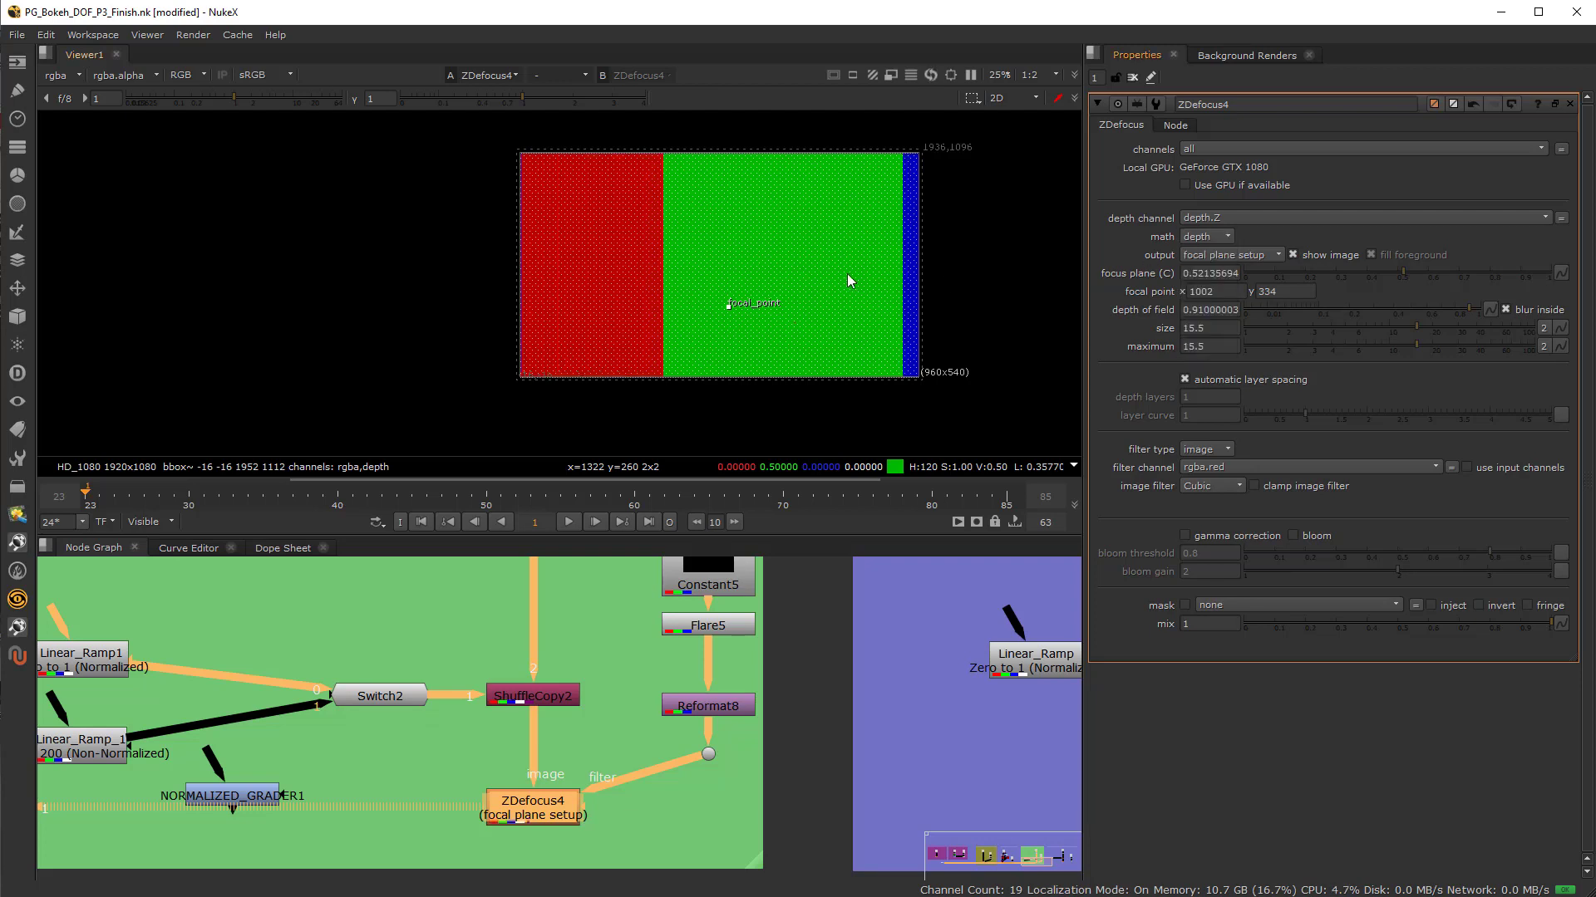
drag(730, 306, 633, 303)
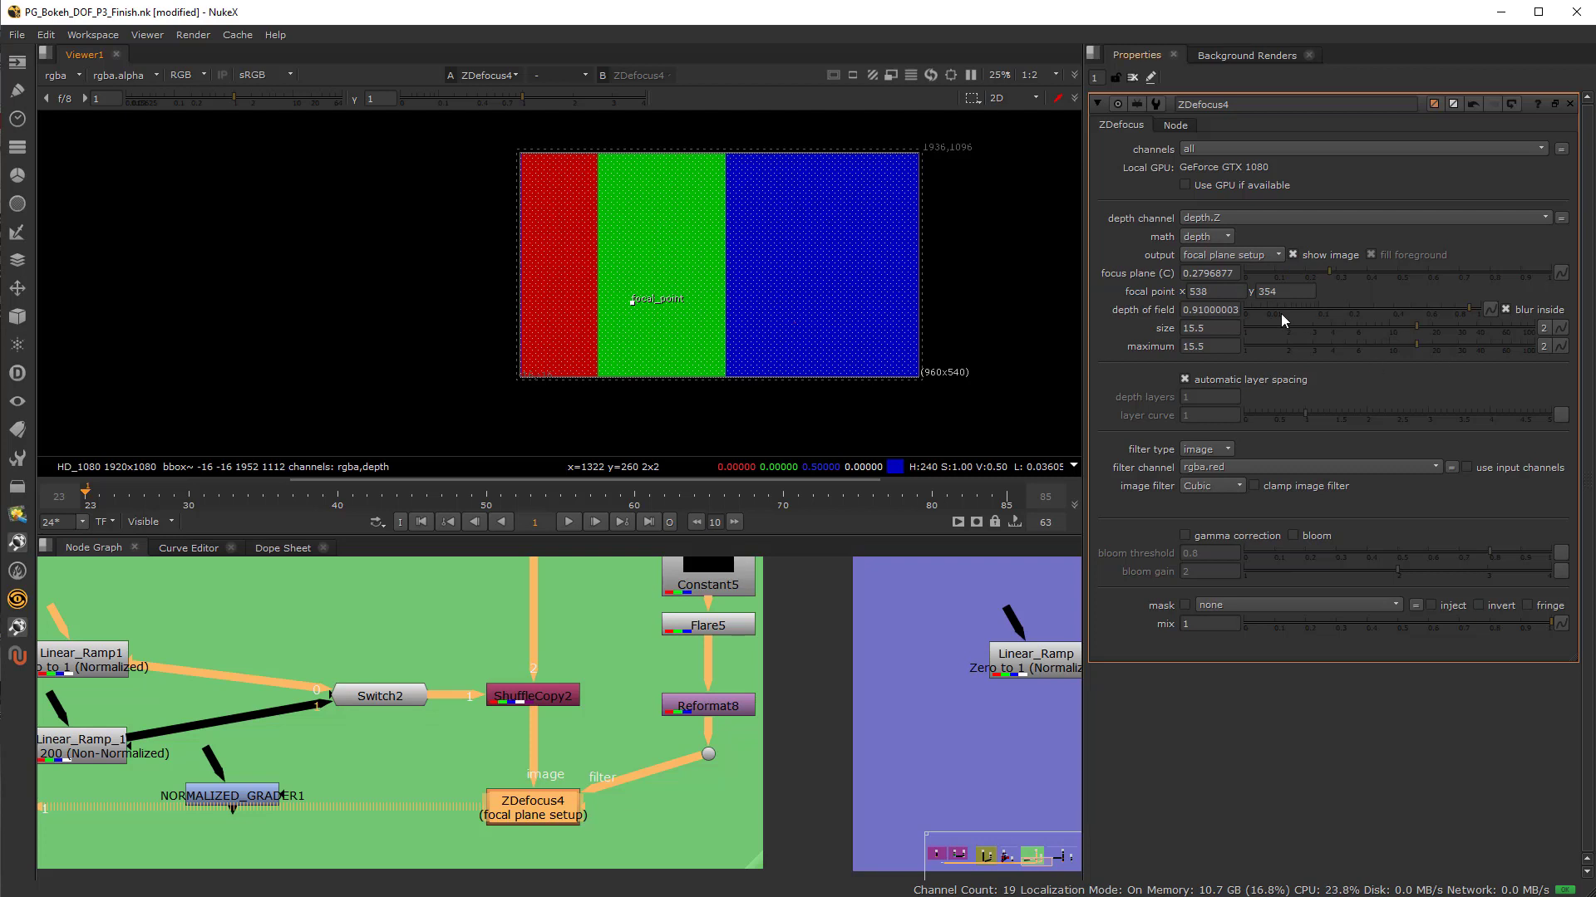
drag(1182, 310, 1206, 311)
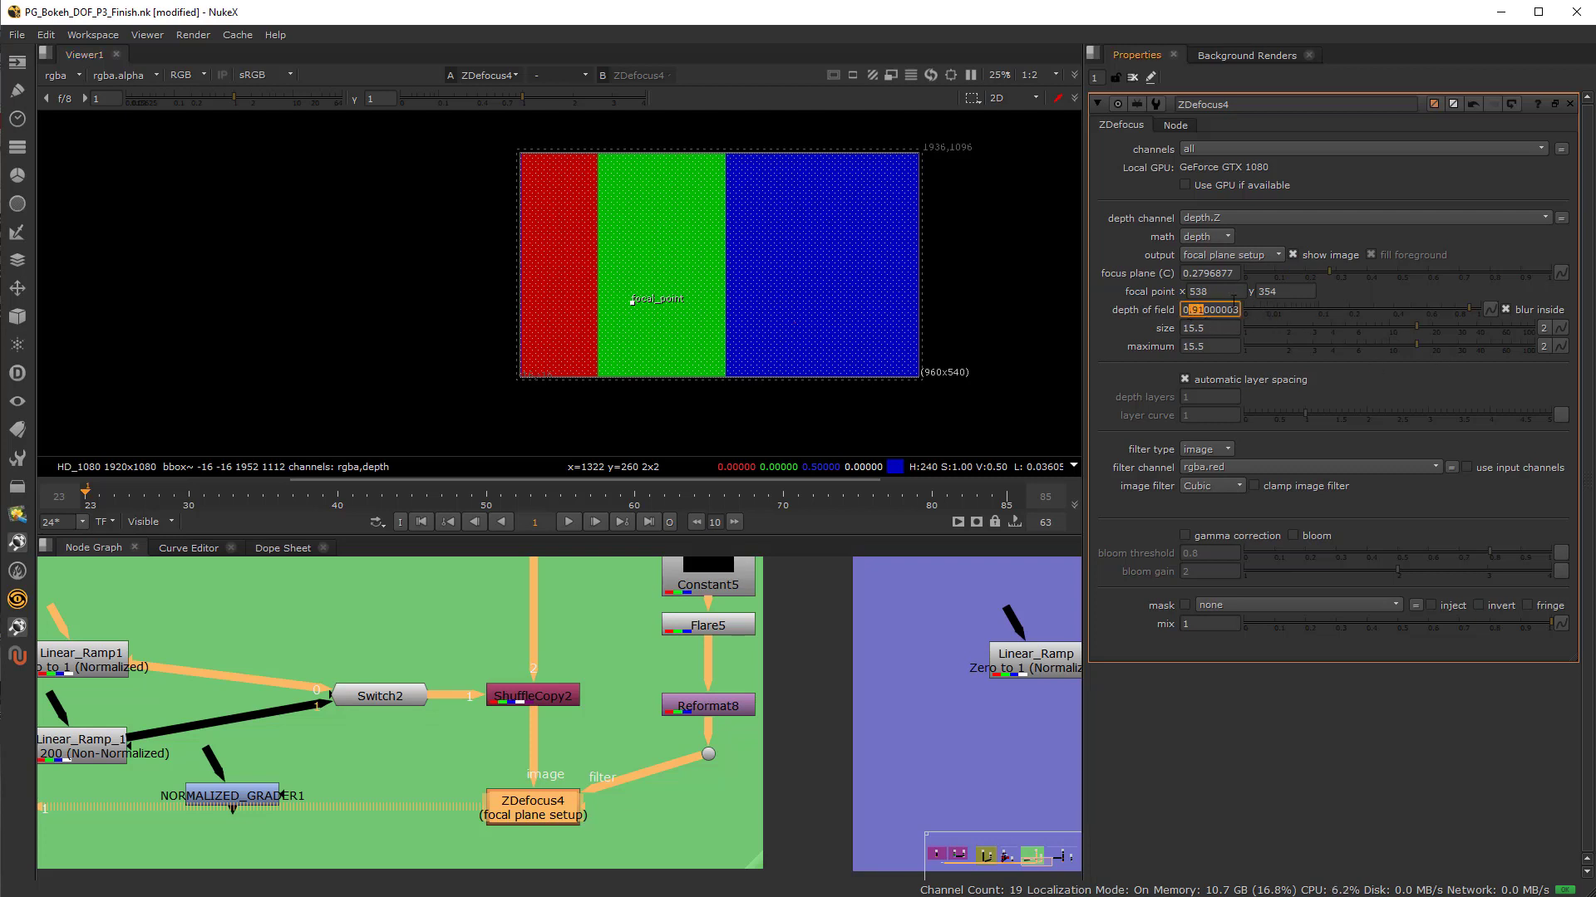
click(1214, 309)
Move the focal point back and forth across the ramp in depth math, ending at about x 254, y 366
drag(632, 302, 577, 304)
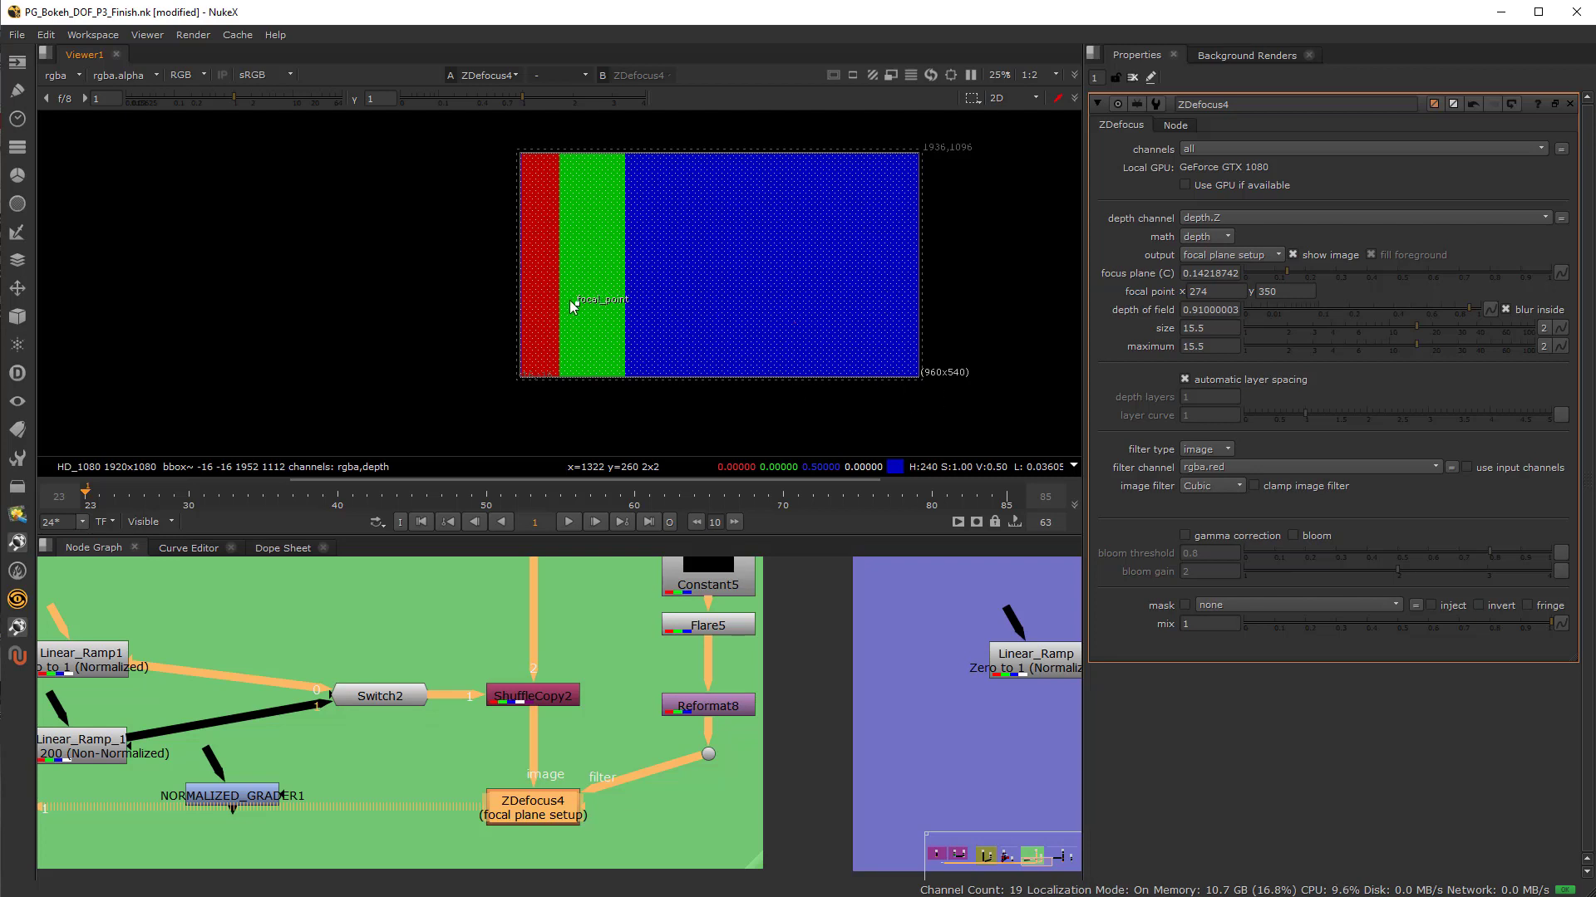
drag(577, 303, 740, 304)
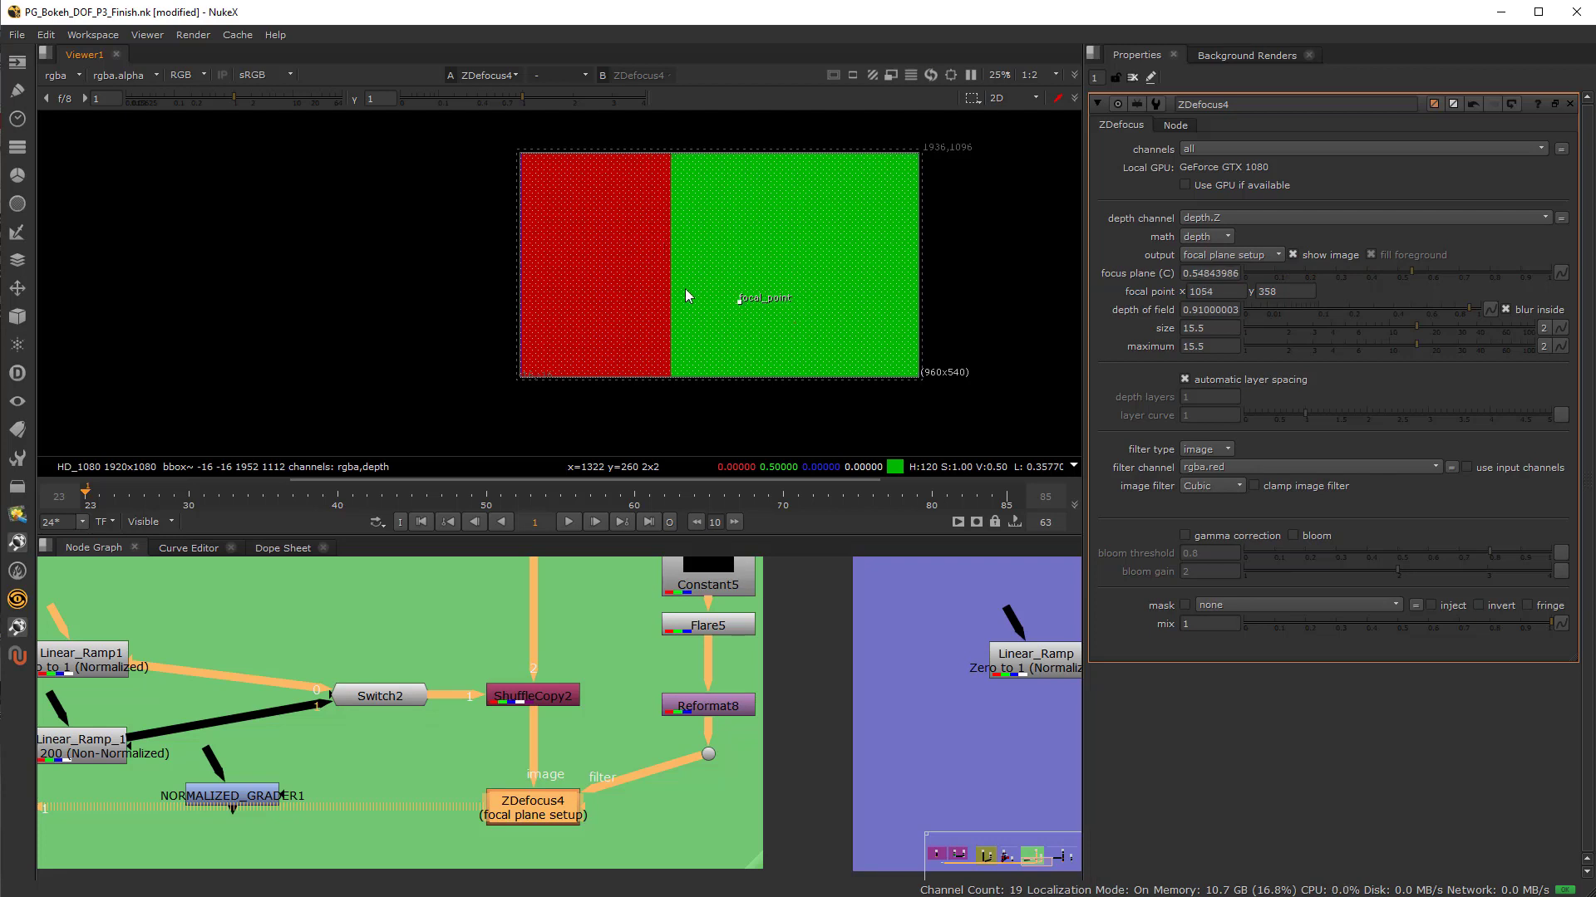
drag(740, 302, 571, 291)
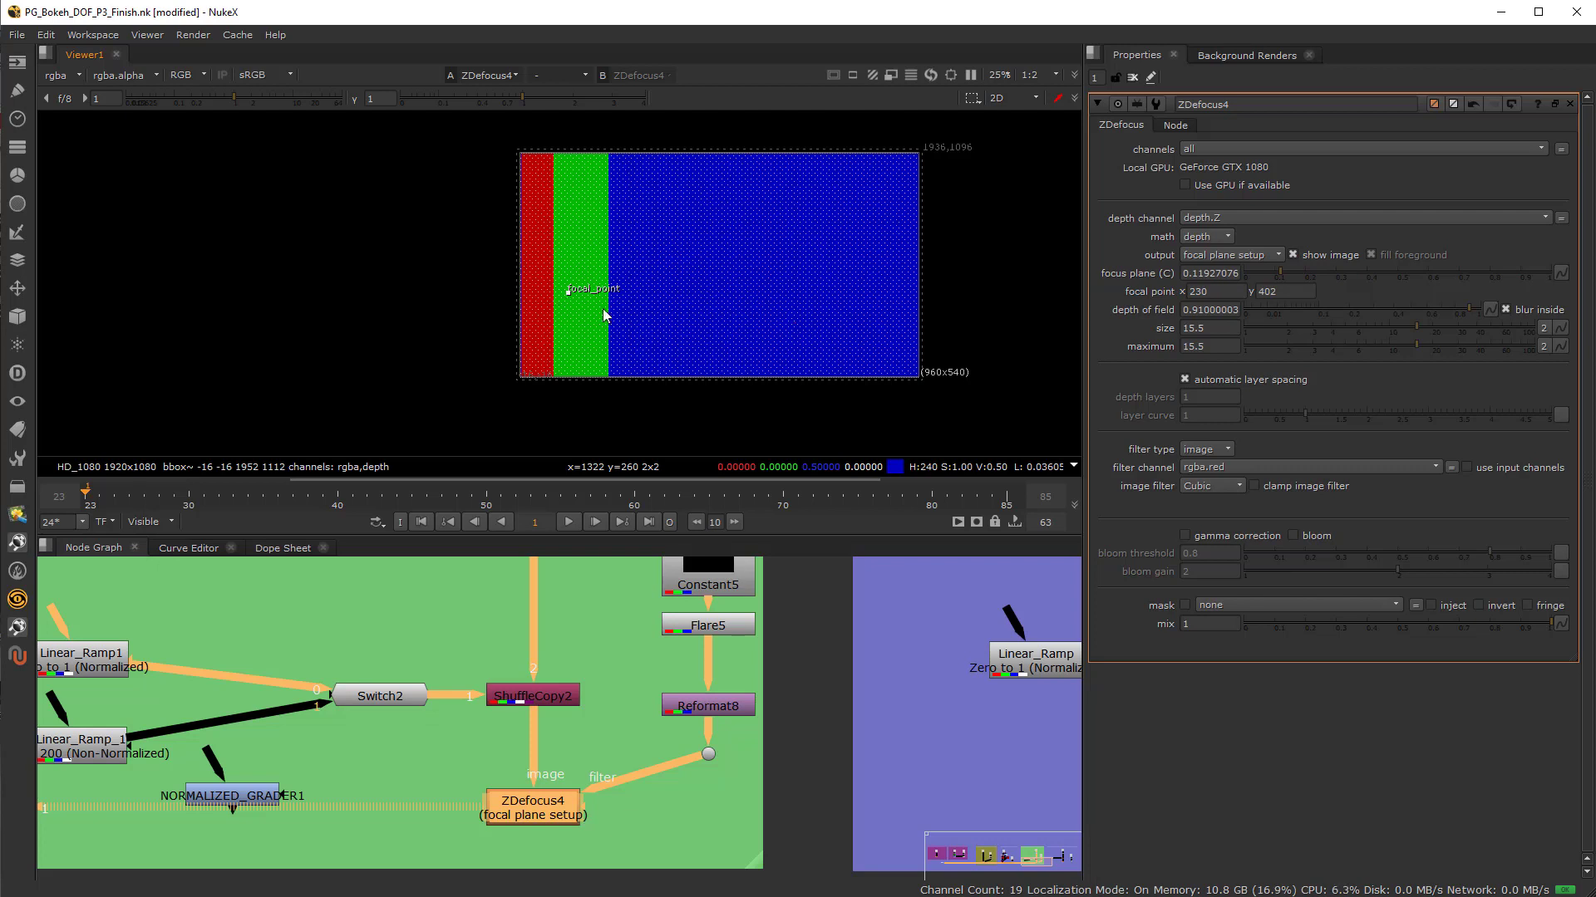
mouse_move(569, 293)
mouse_down()
mouse_move(777, 296)
mouse_move(574, 298)
mouse_up()
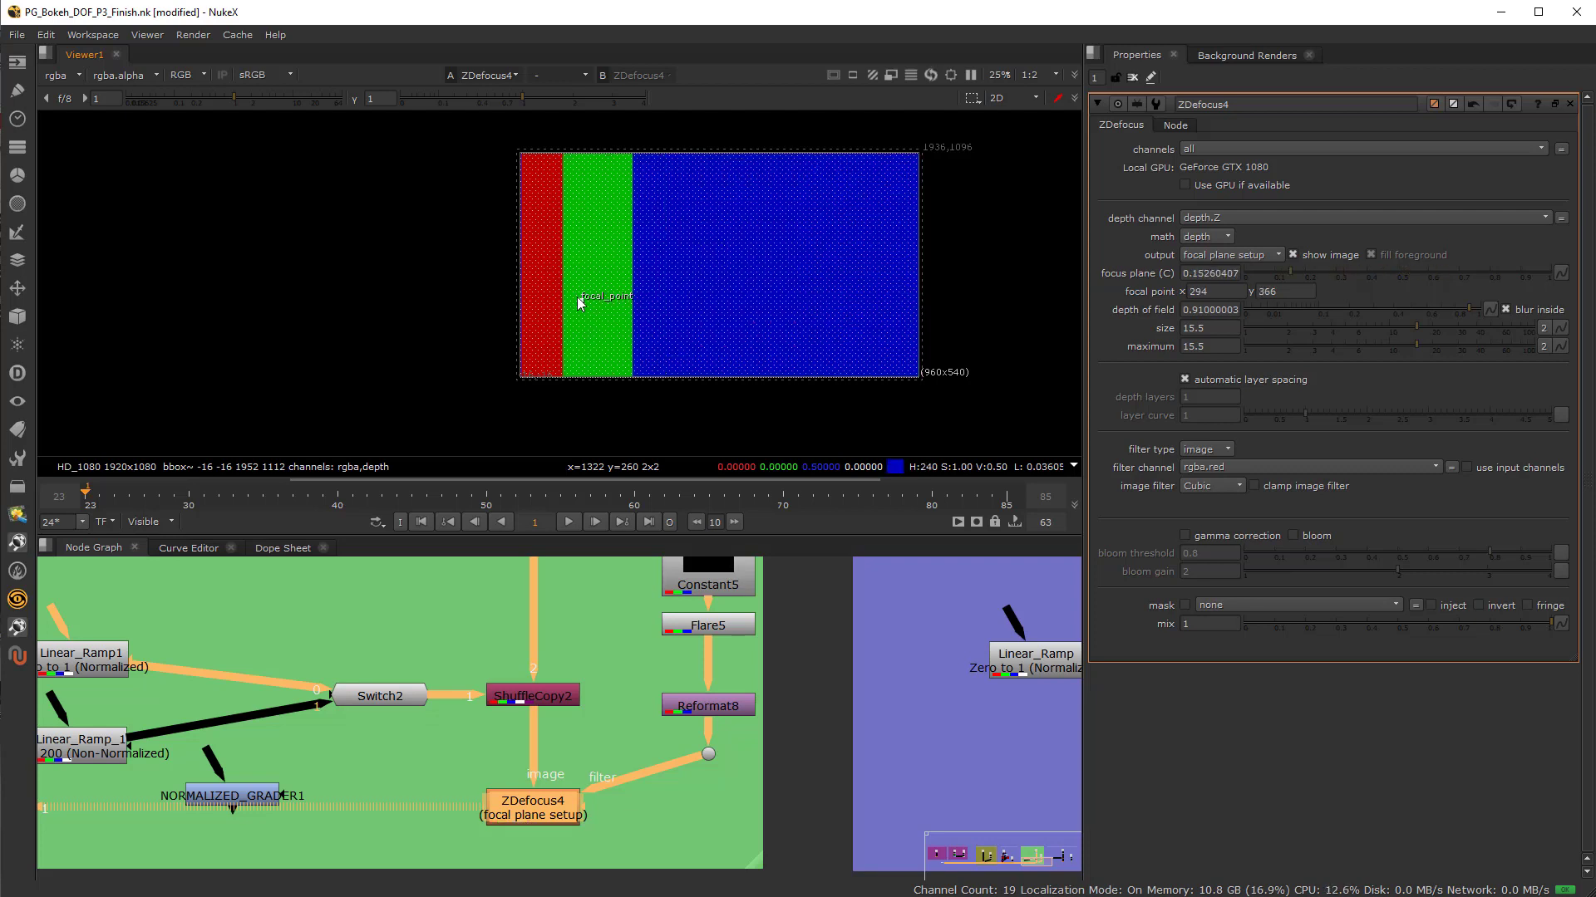
Set ZDefocus4's math to direct and move the focal point near the image's centre, at about x 962, y 398
click(1212, 239)
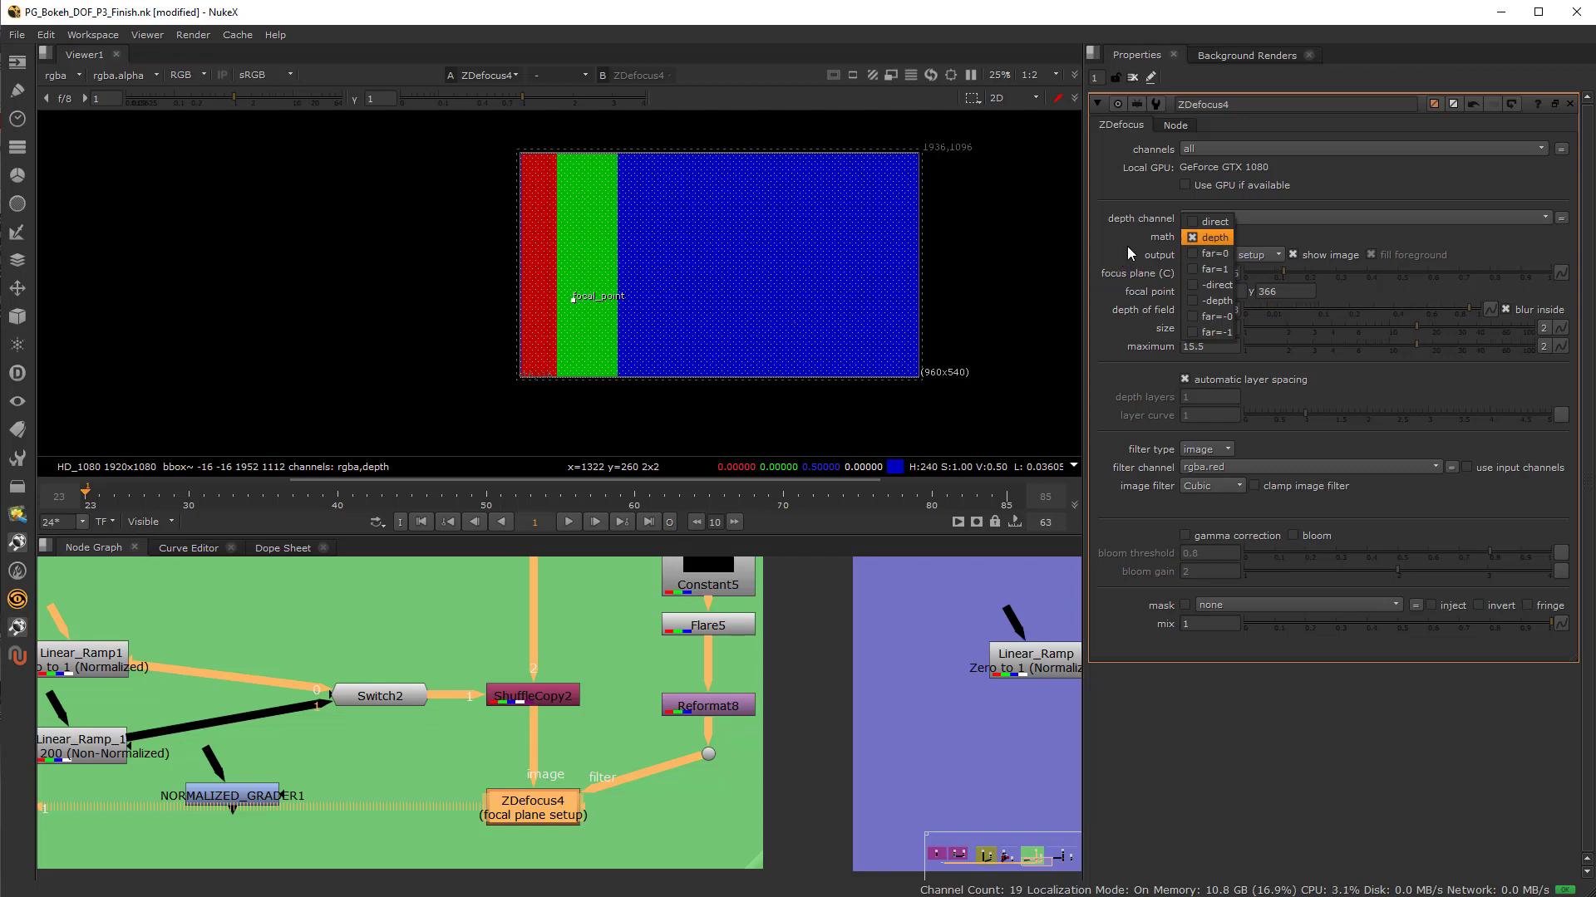
click(1153, 249)
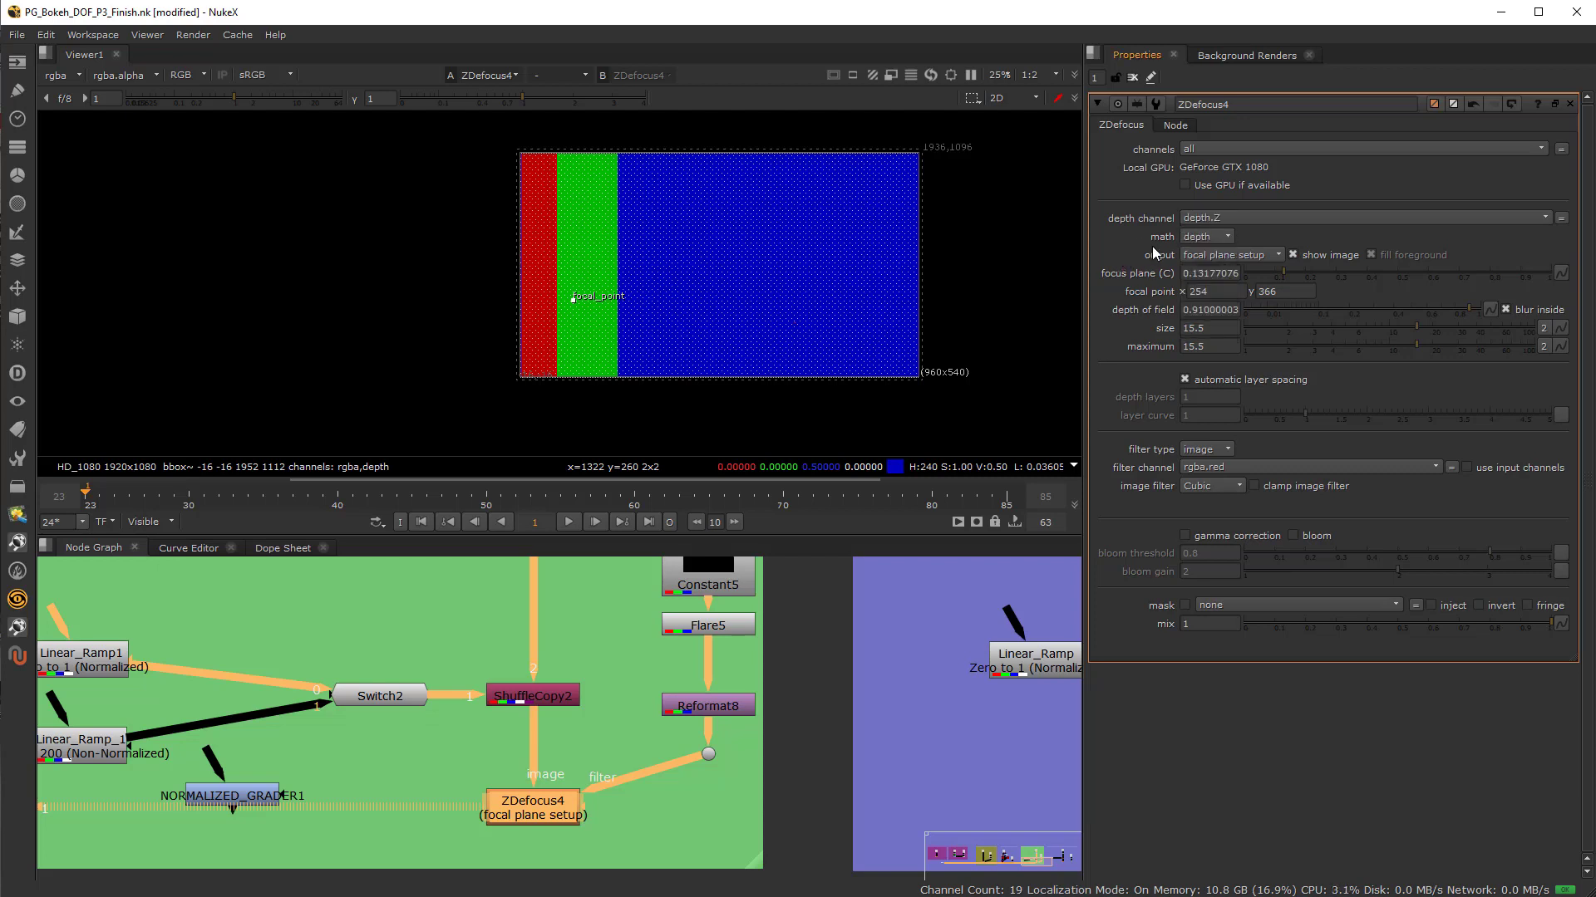
click(1215, 237)
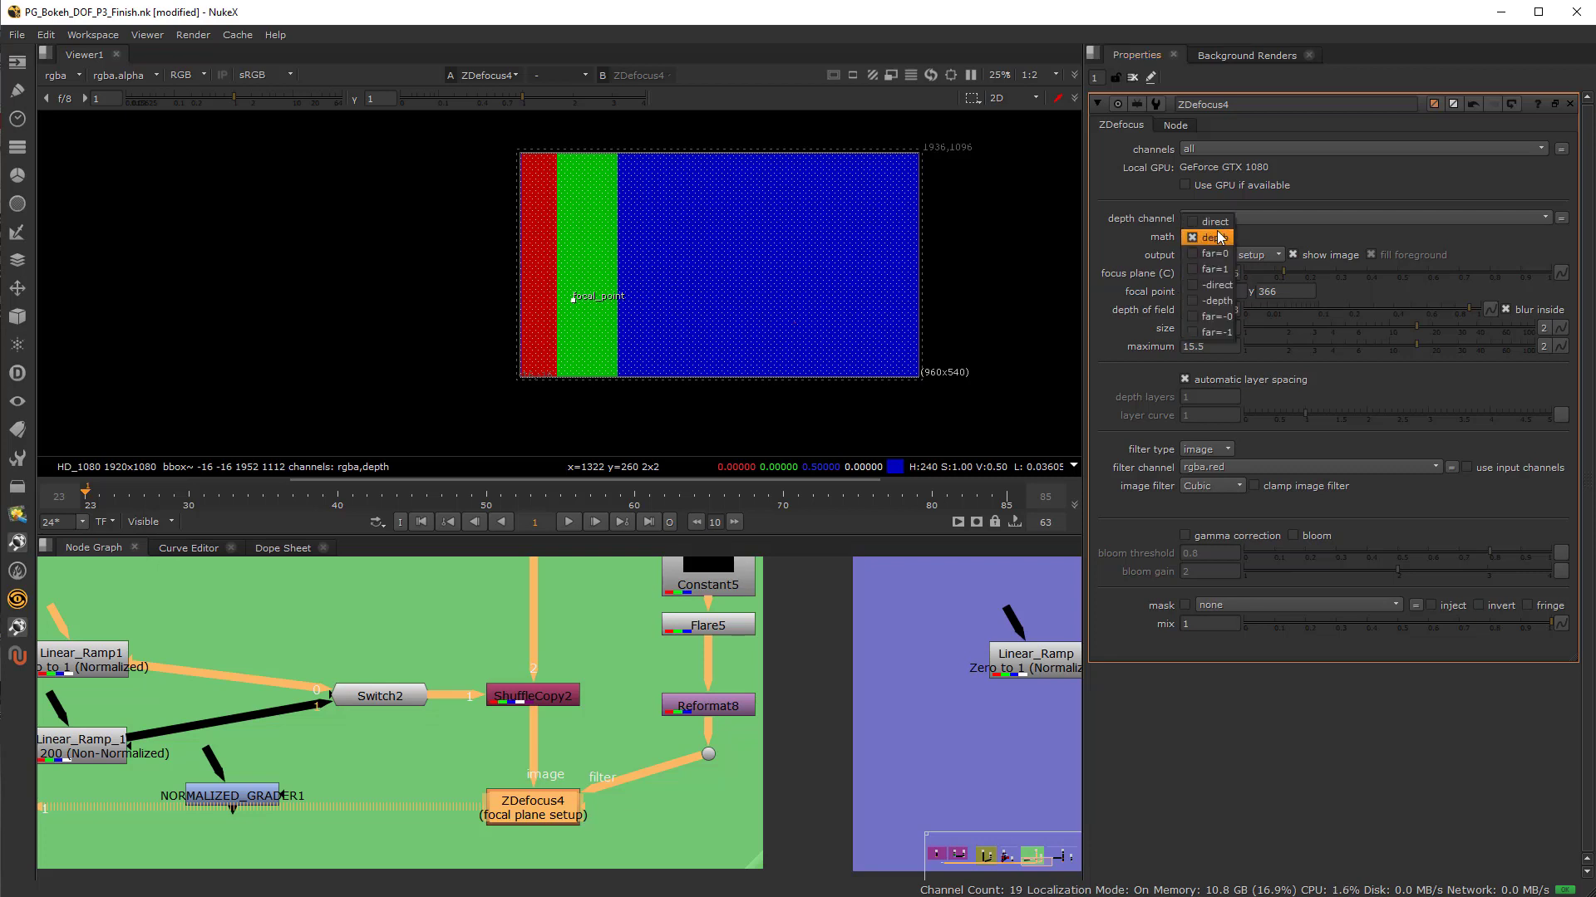
click(1214, 221)
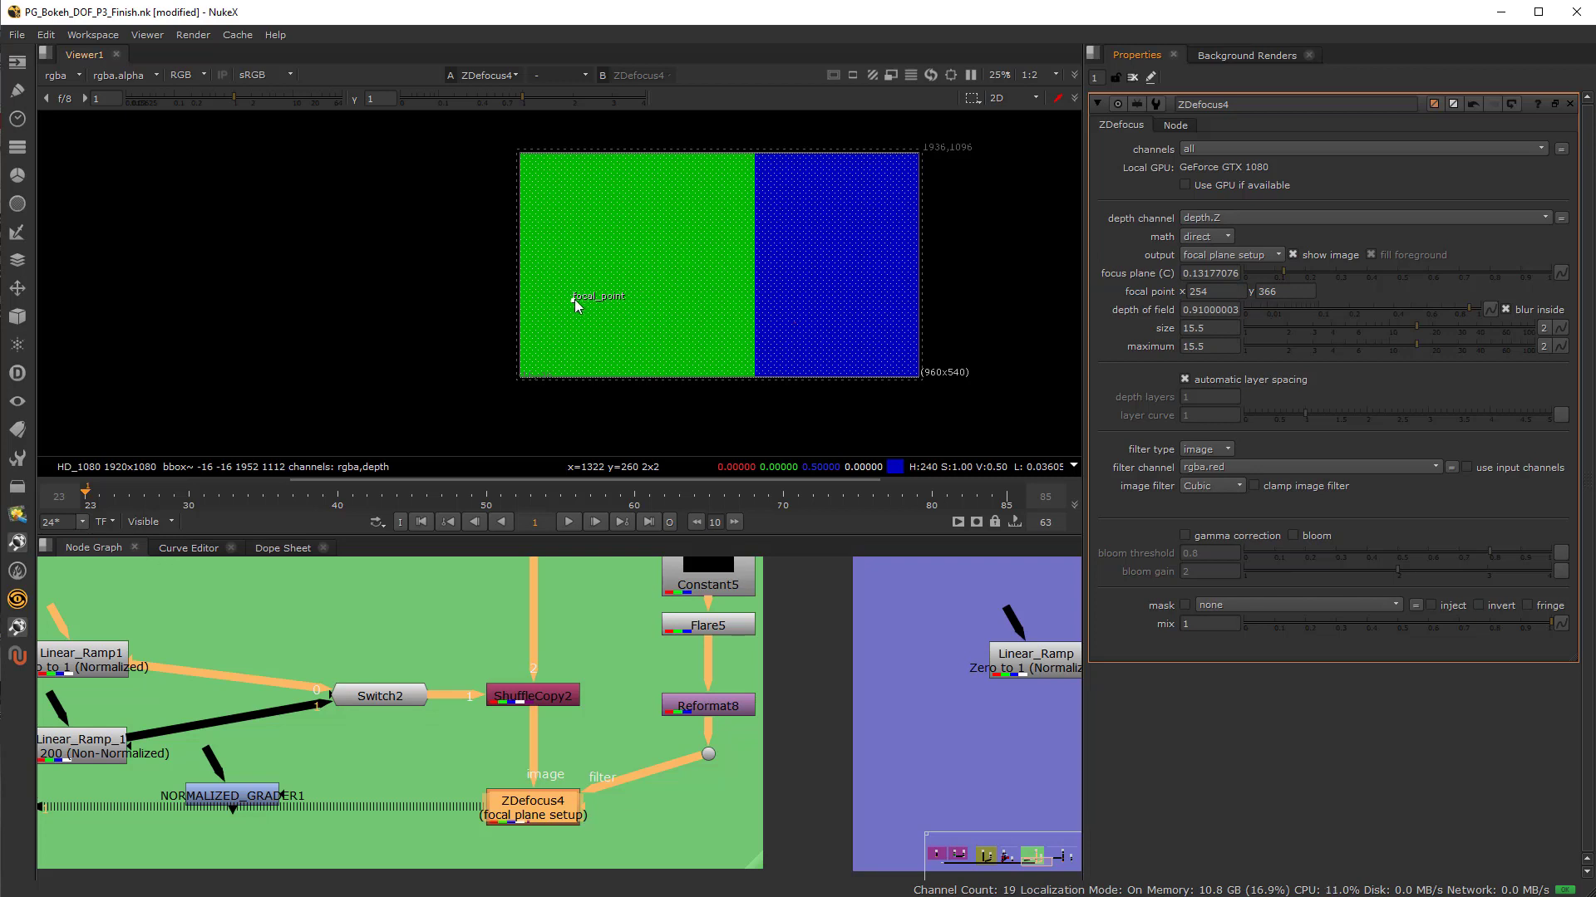
drag(573, 299, 720, 296)
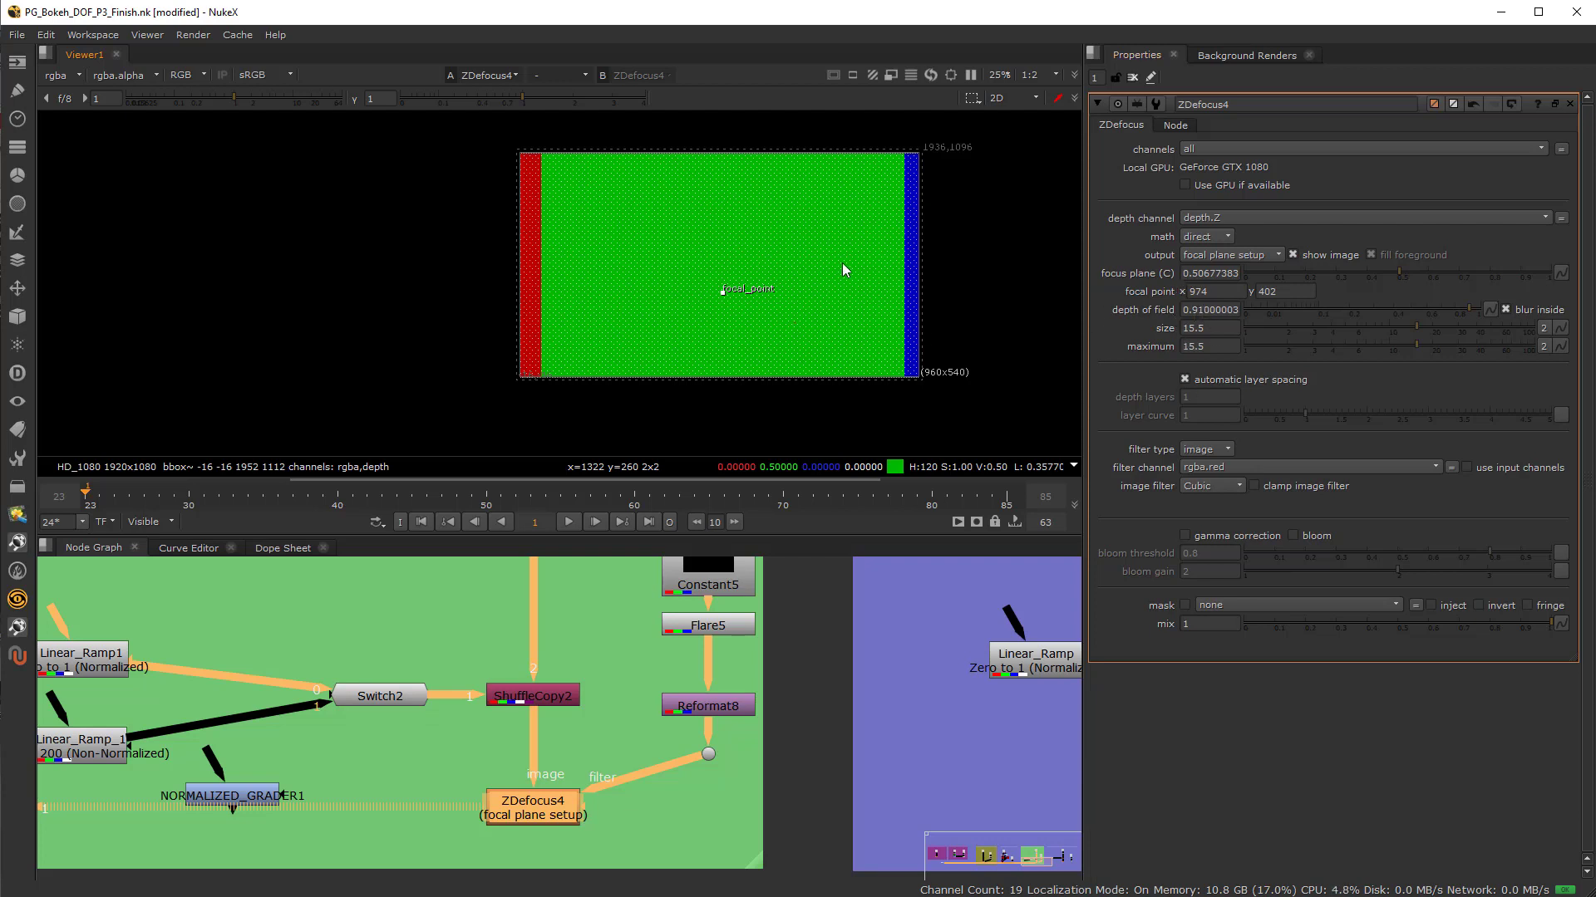
mouse_move(725, 296)
mouse_down()
mouse_move(704, 292)
mouse_move(720, 294)
mouse_up()
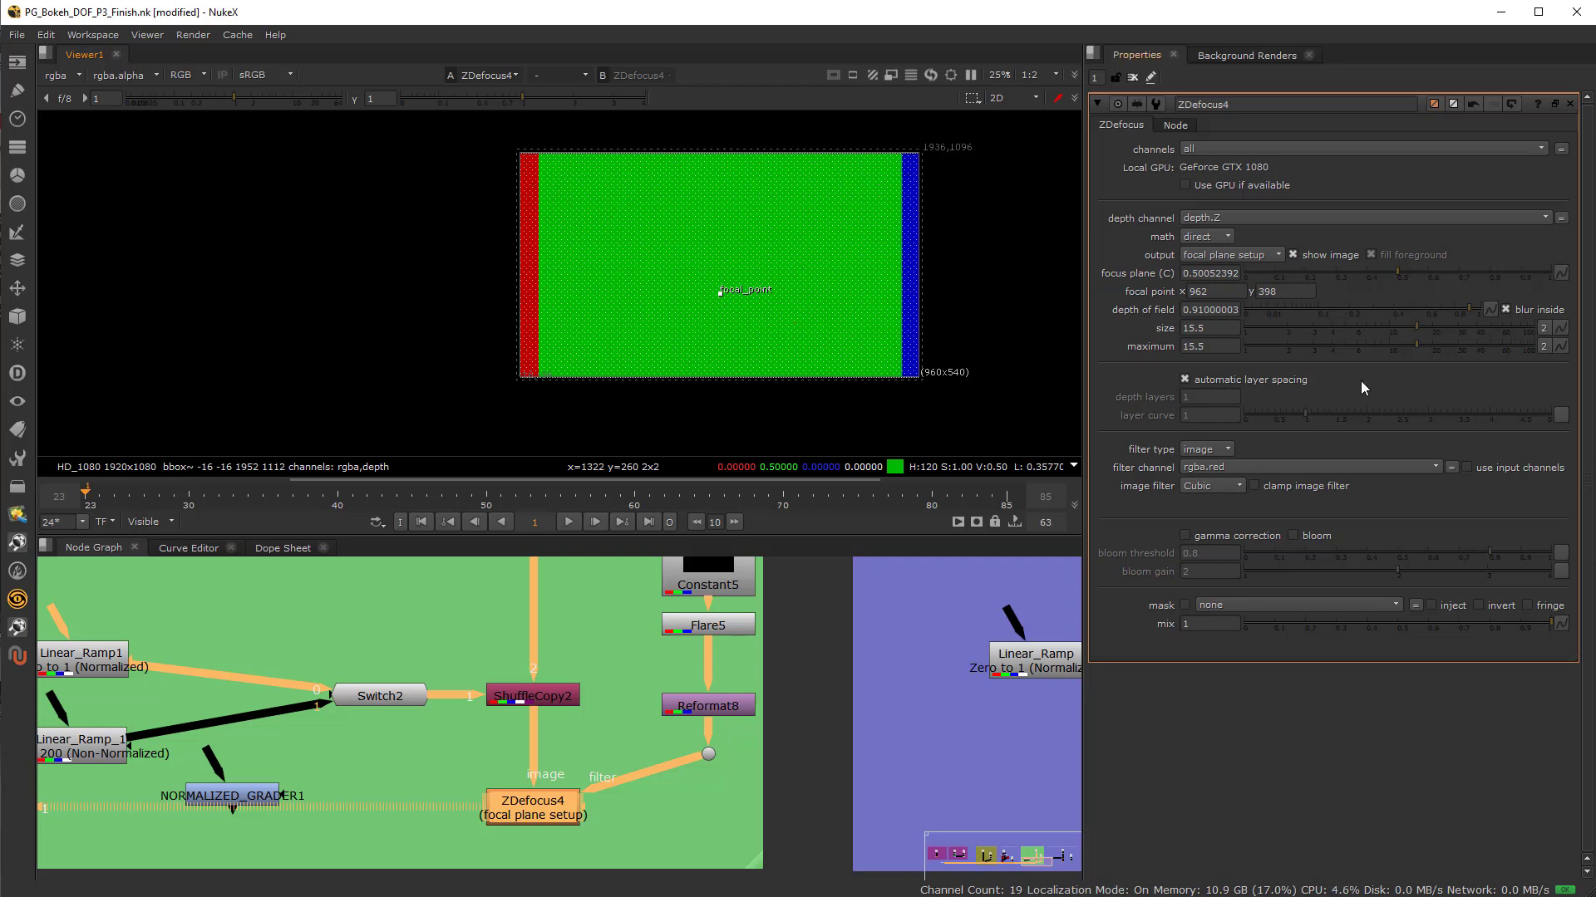
Set ZDefocus4's depth of field to 0.5
key(Tab)
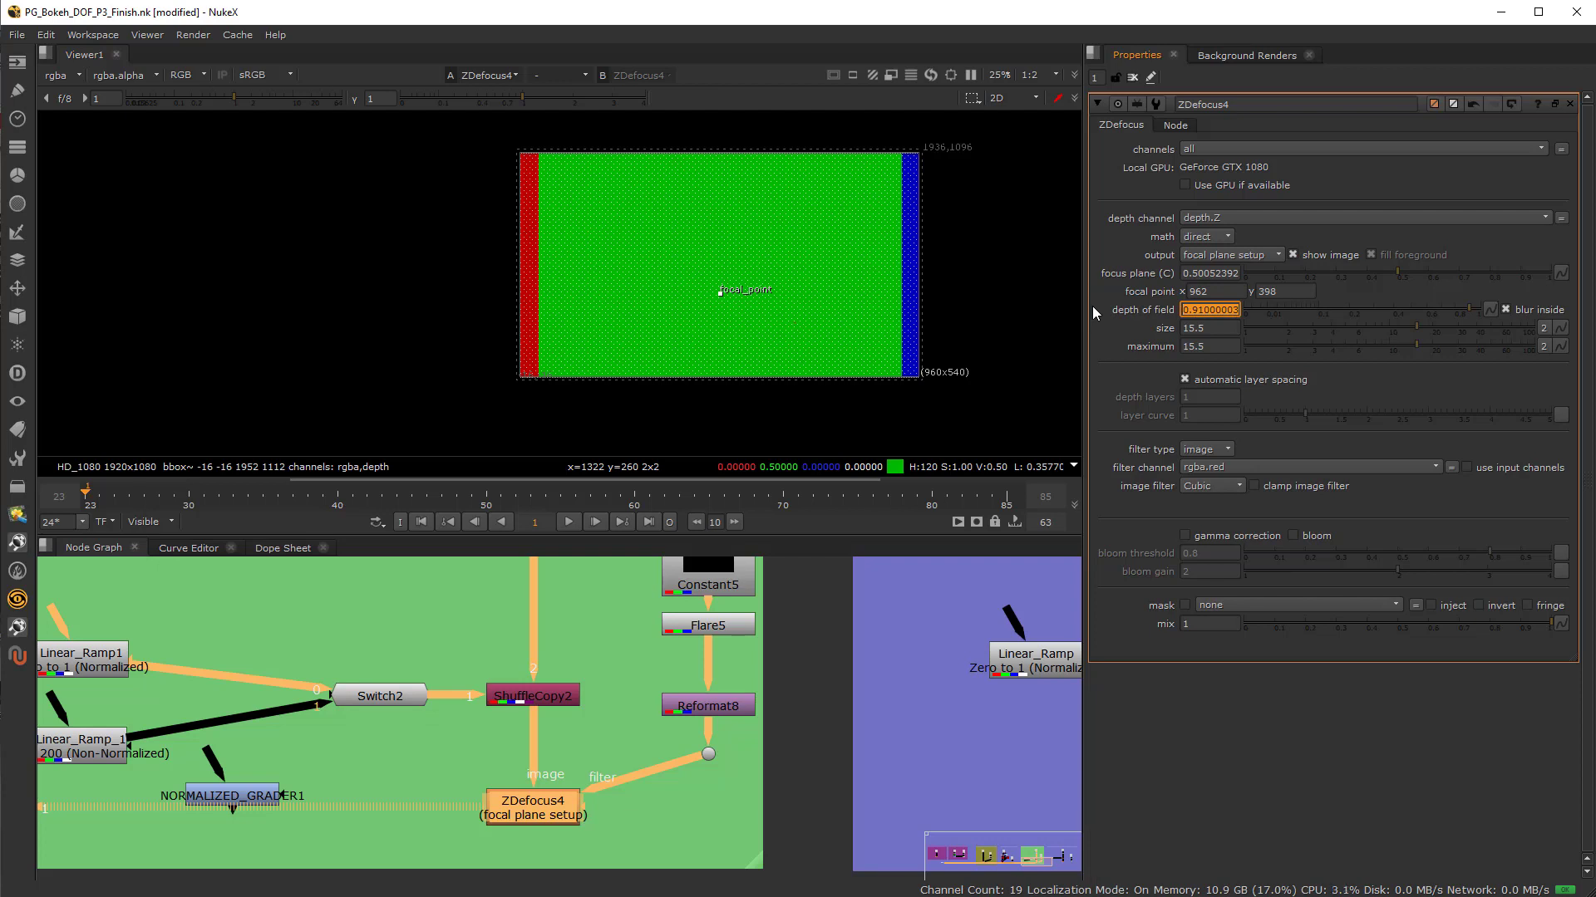
text(.5)
key(Tab)
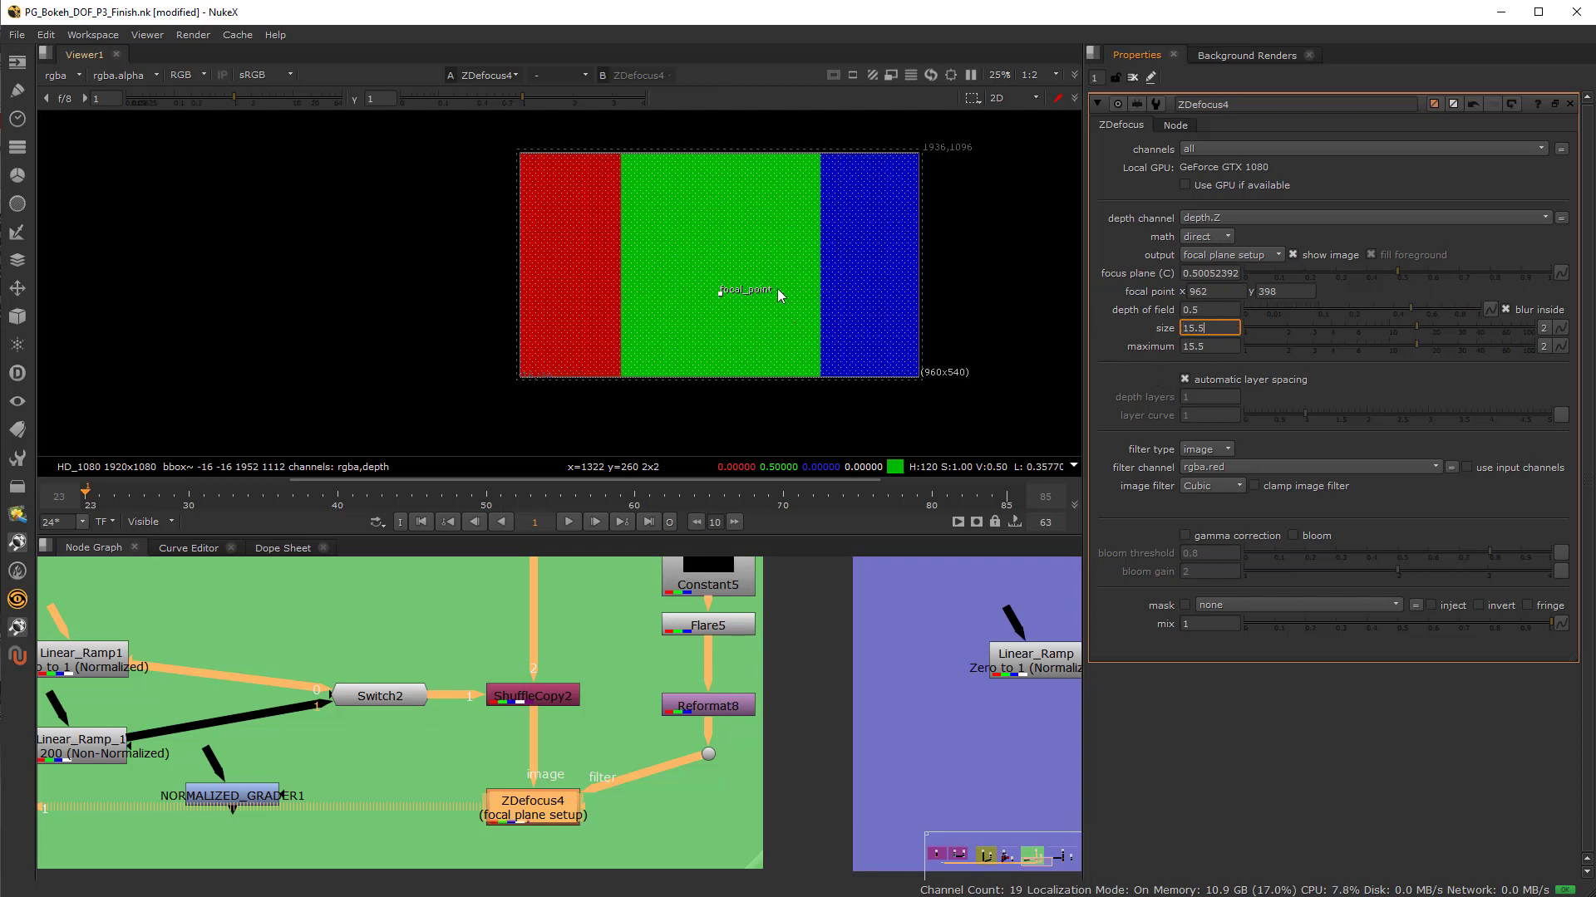
Shift the focal point around the image's centre with direct math kept, ending at about x 1002, y 430
mouse_move(727, 297)
mouse_down()
mouse_move(616, 289)
mouse_move(713, 284)
mouse_up()
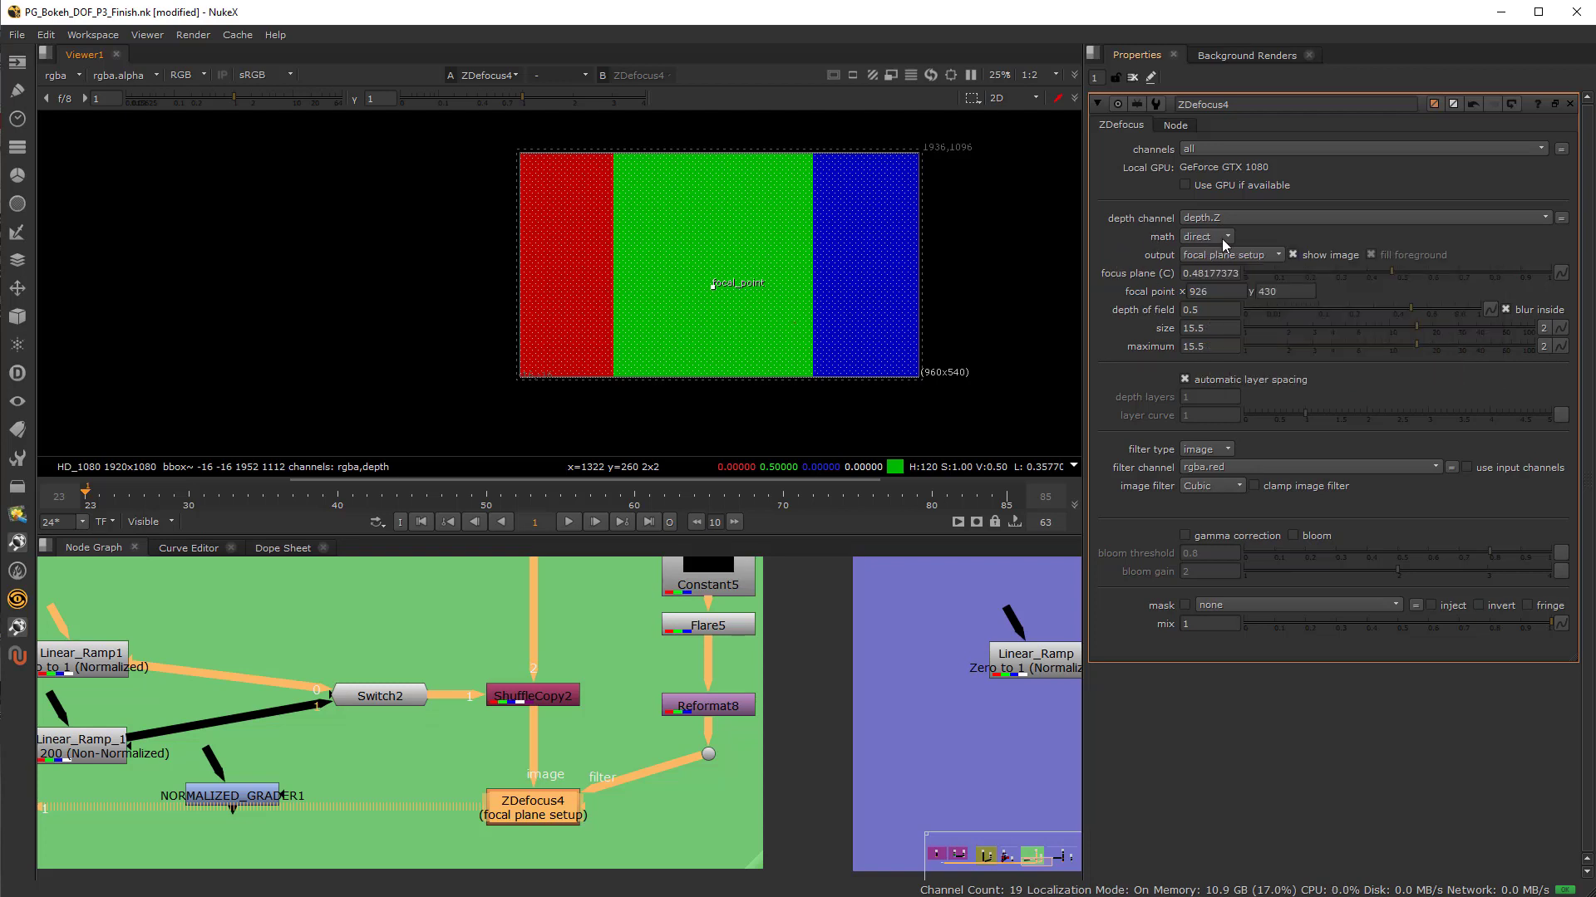
click(1195, 236)
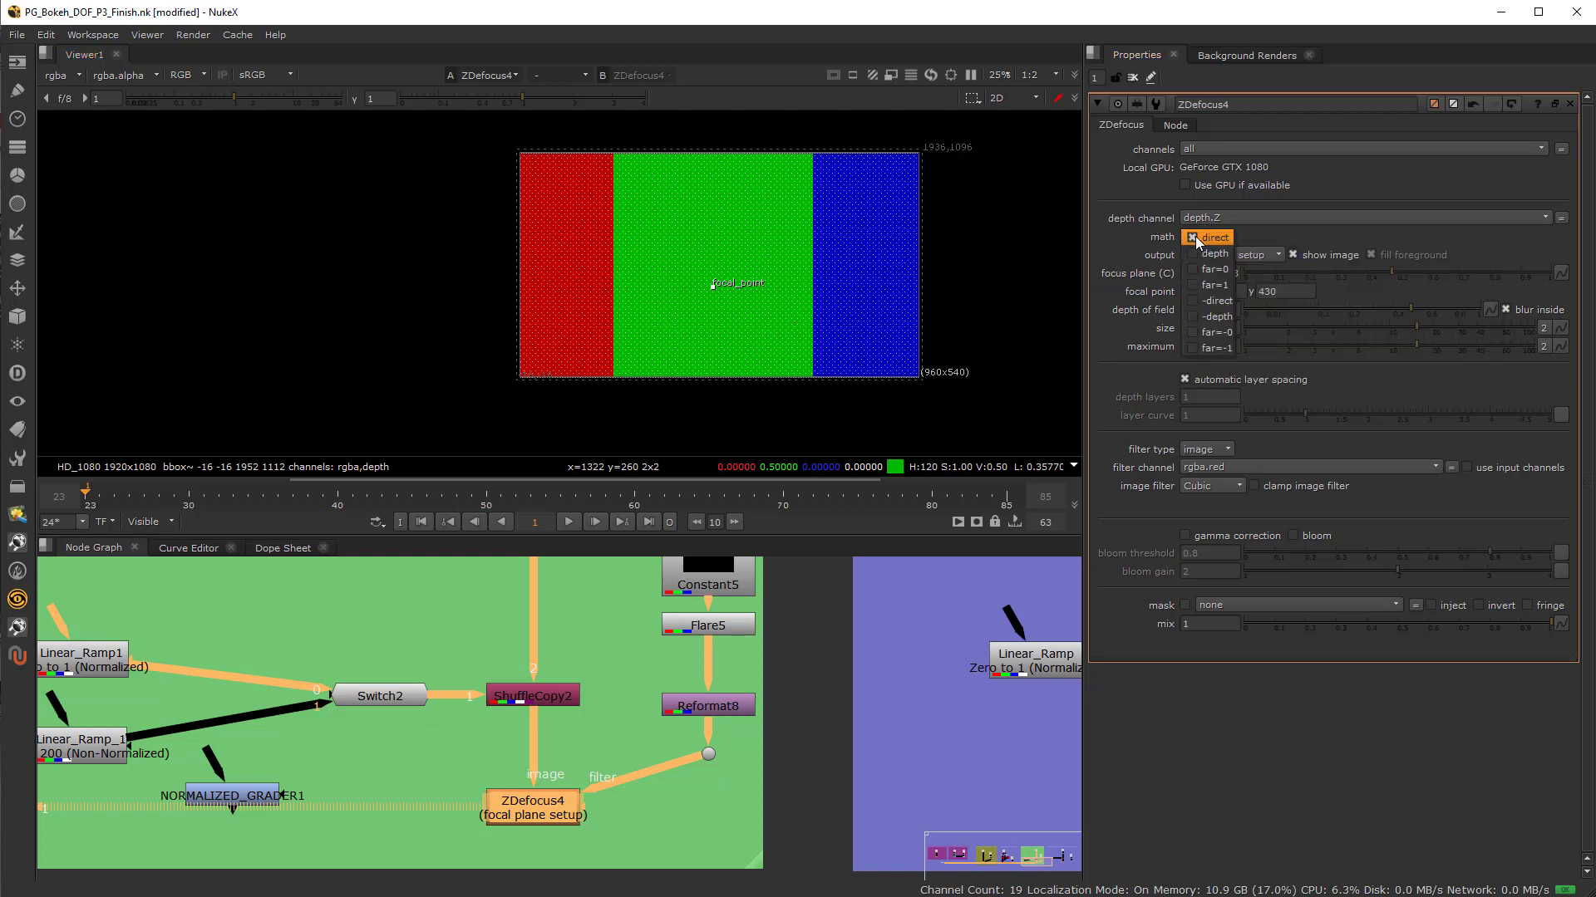
click(805, 260)
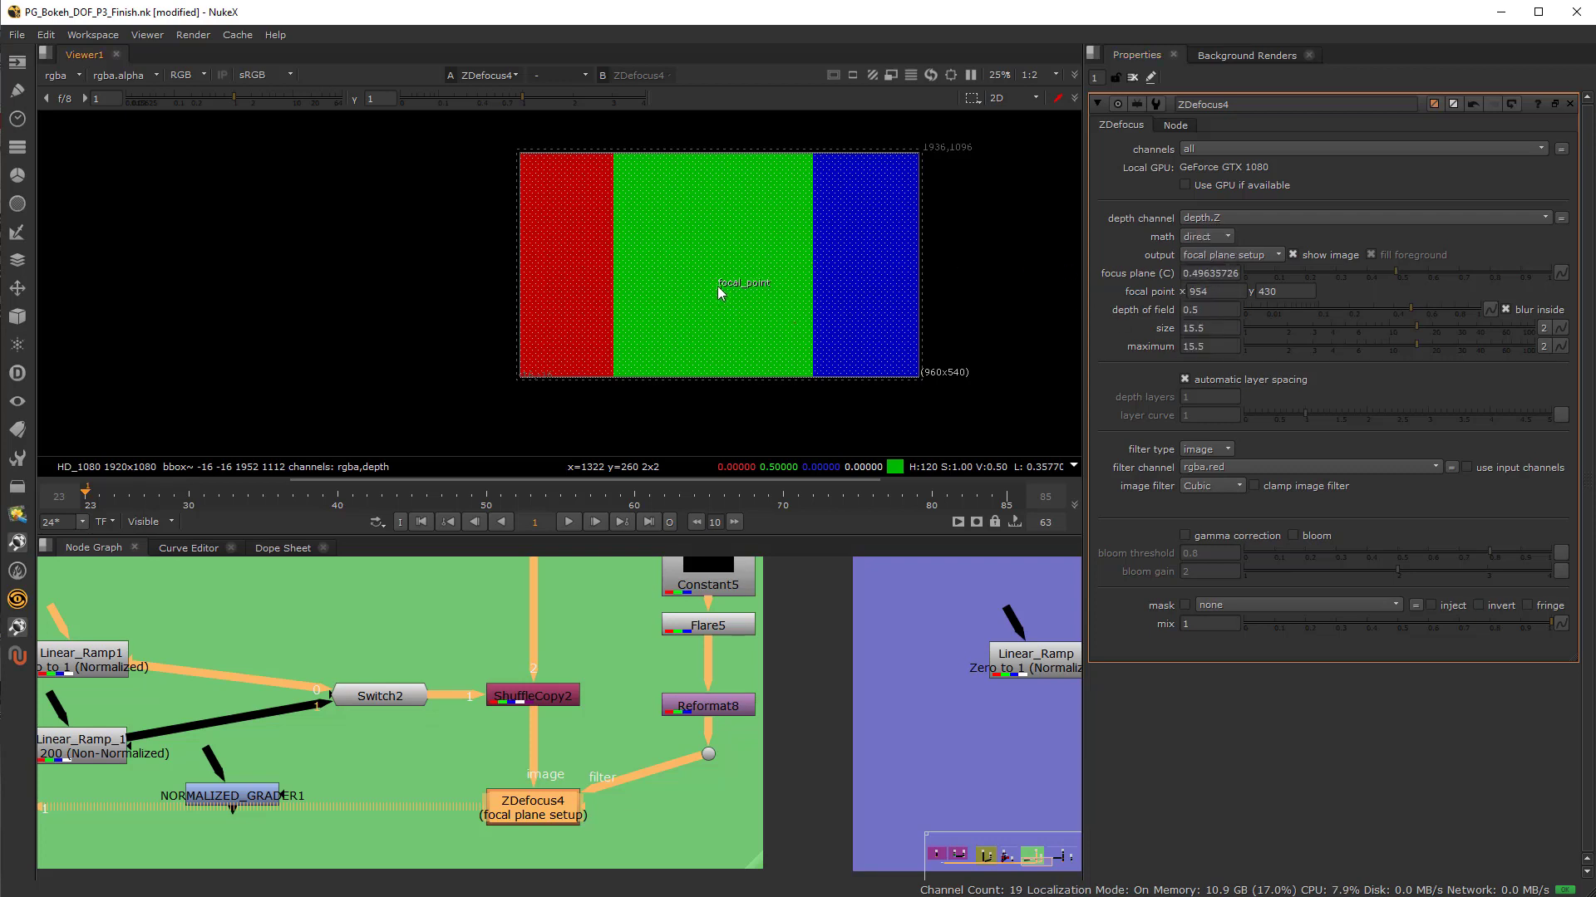
drag(716, 286, 728, 286)
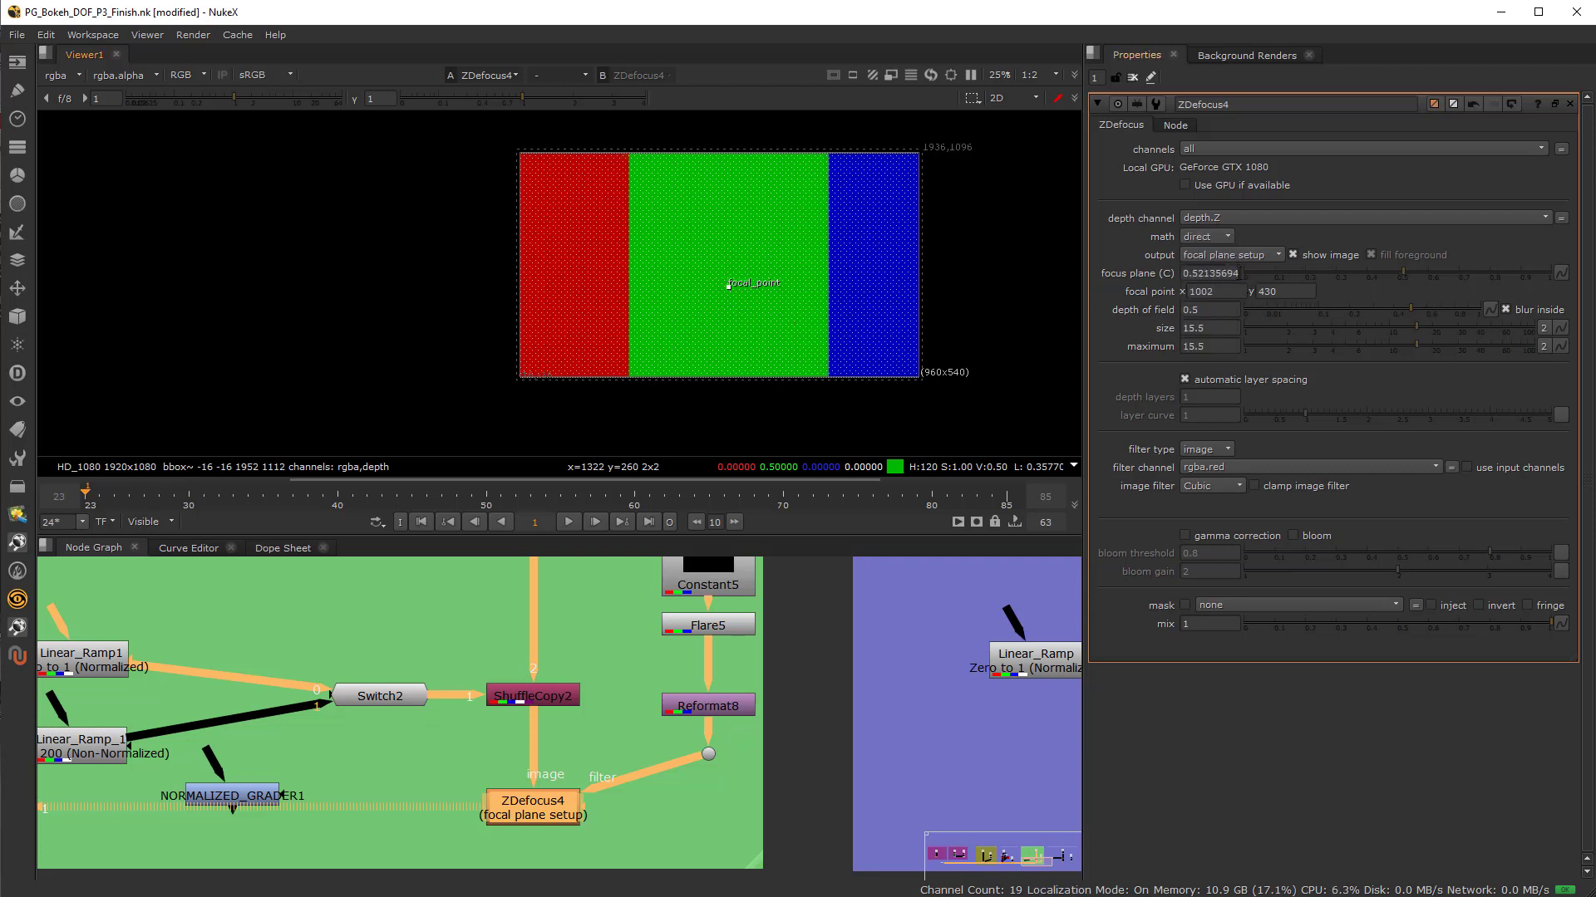
Set the focus plane to 0.25, and move the focal point in the image to about x 1154, y 434
double_click(1210, 273)
text(.25)
key(Return)
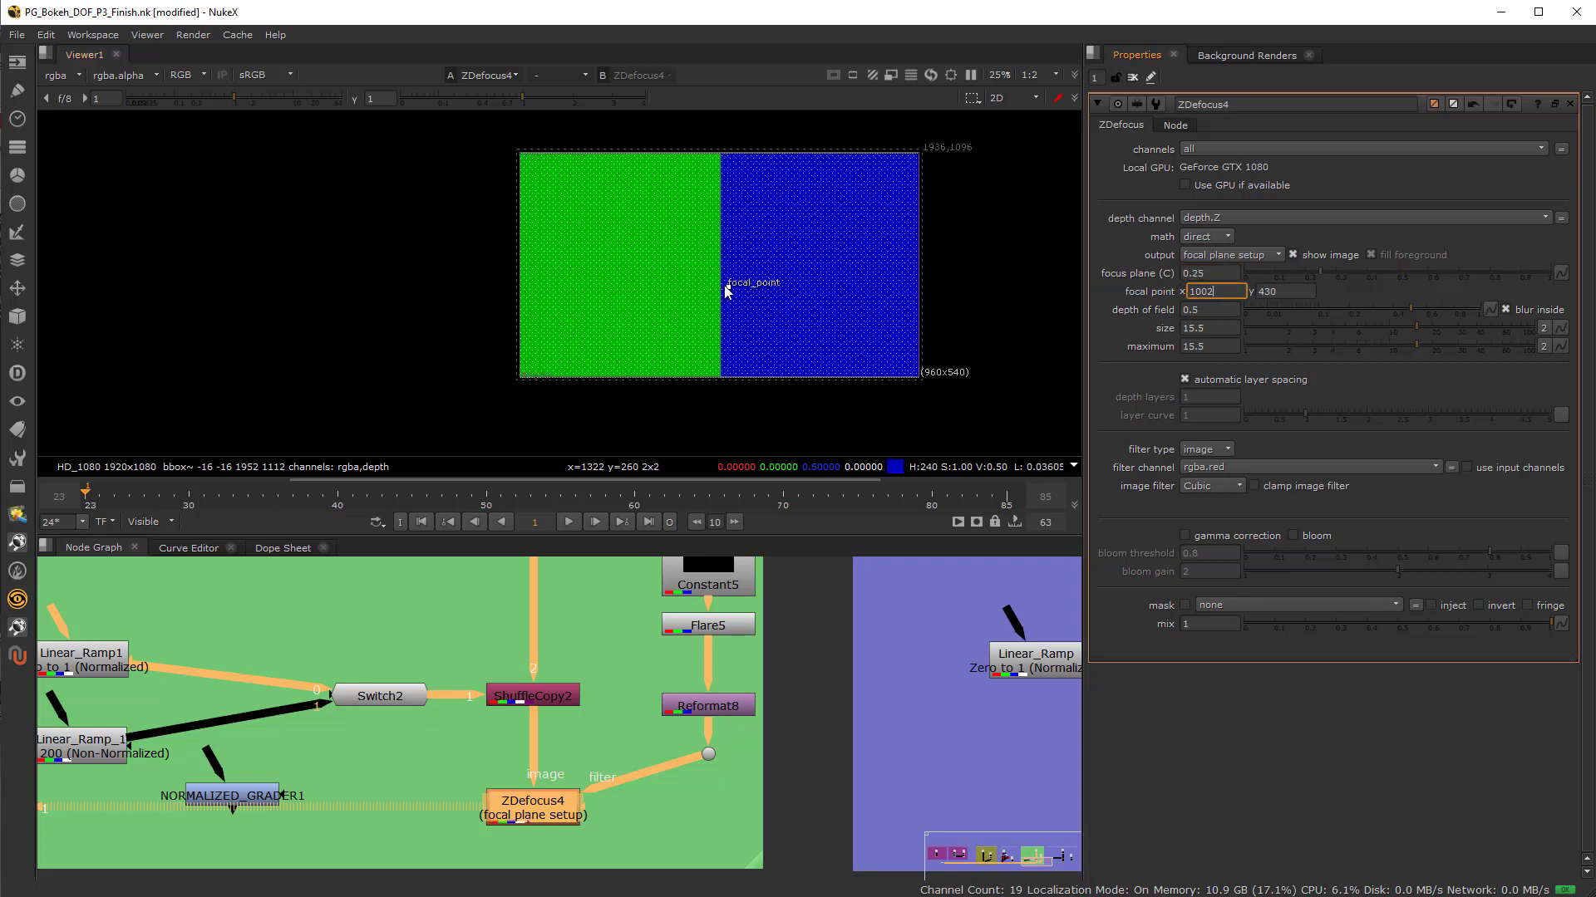
drag(728, 286, 758, 288)
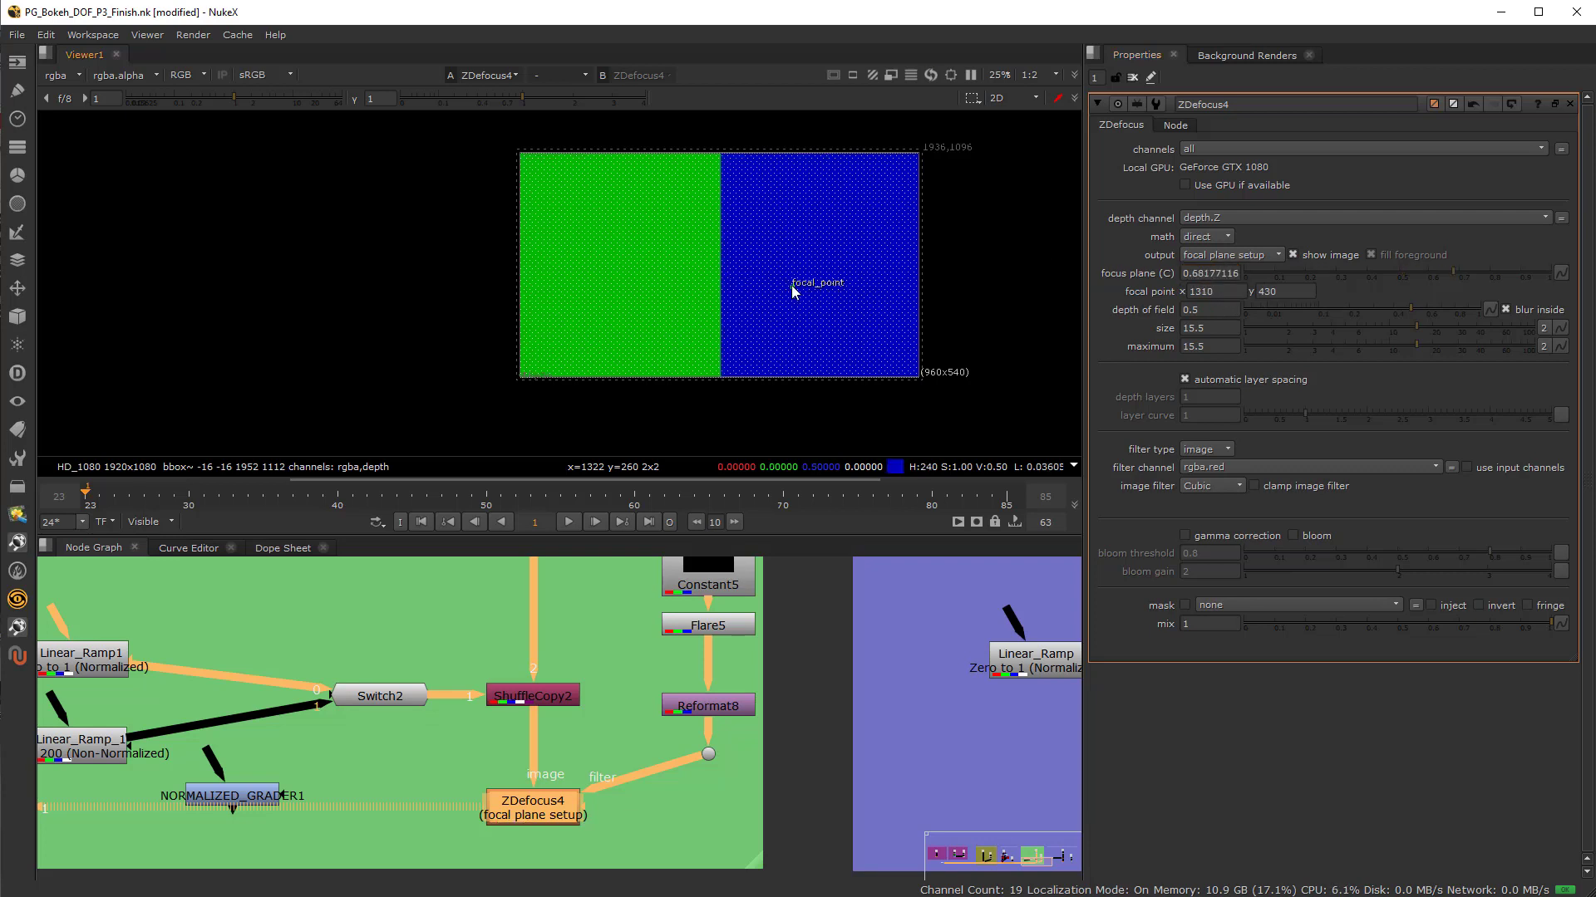
double_click(1219, 274)
Set the depth of field to 0.25 and move the focal point to about x 814, y 422
double_click(1209, 309)
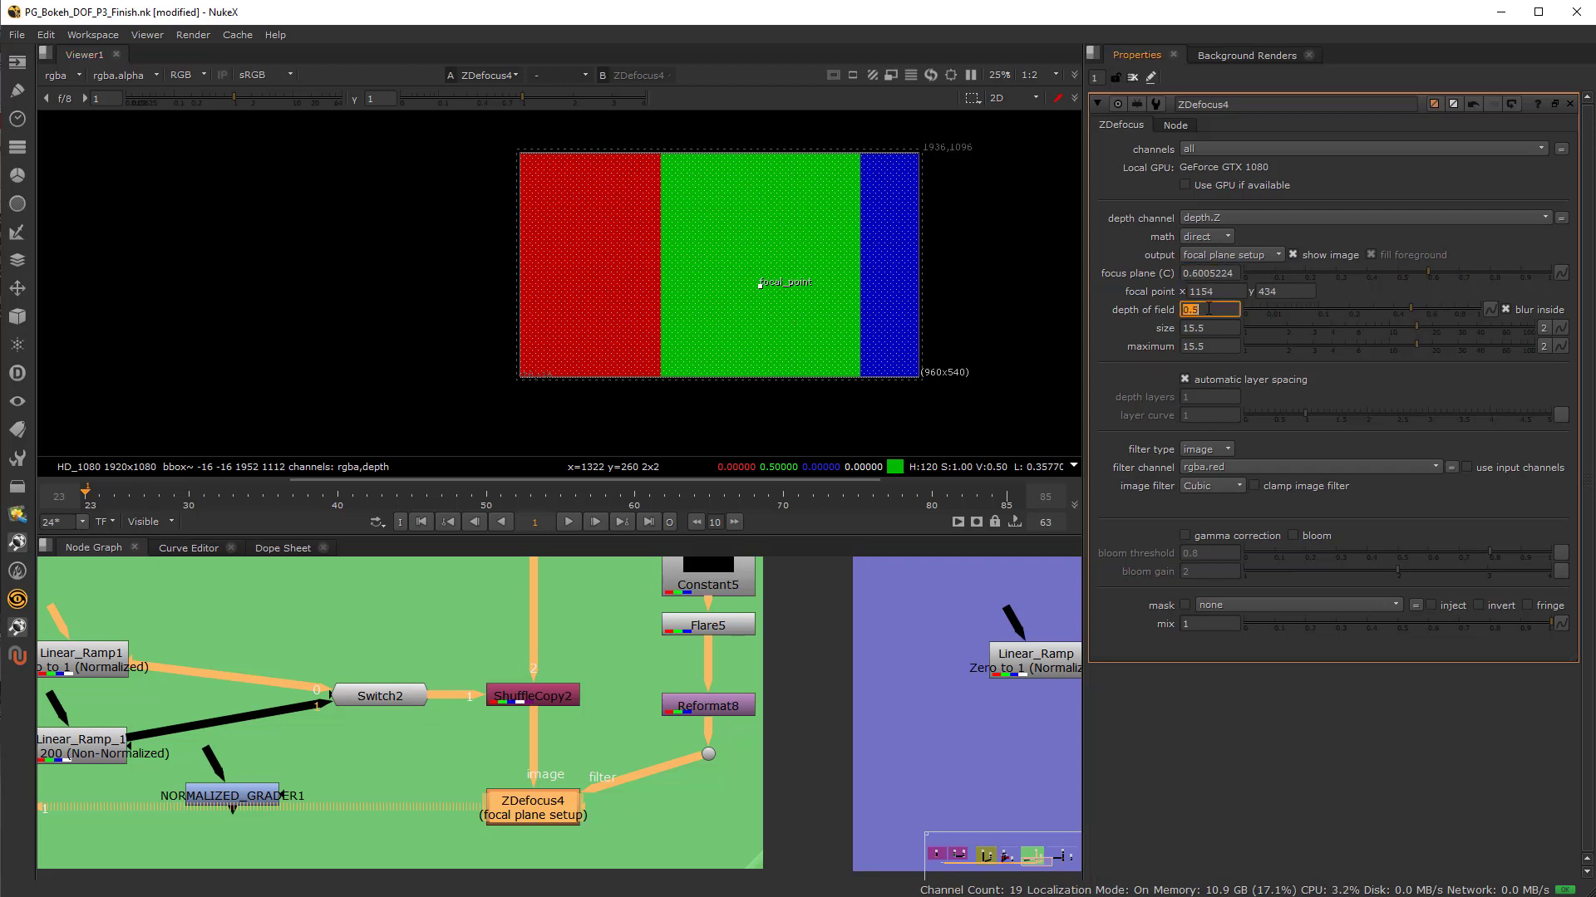
text(.)
key(Return)
drag(760, 285, 690, 287)
Try the -direct math mode on ZDefocus4, and restore it to direct
click(1210, 238)
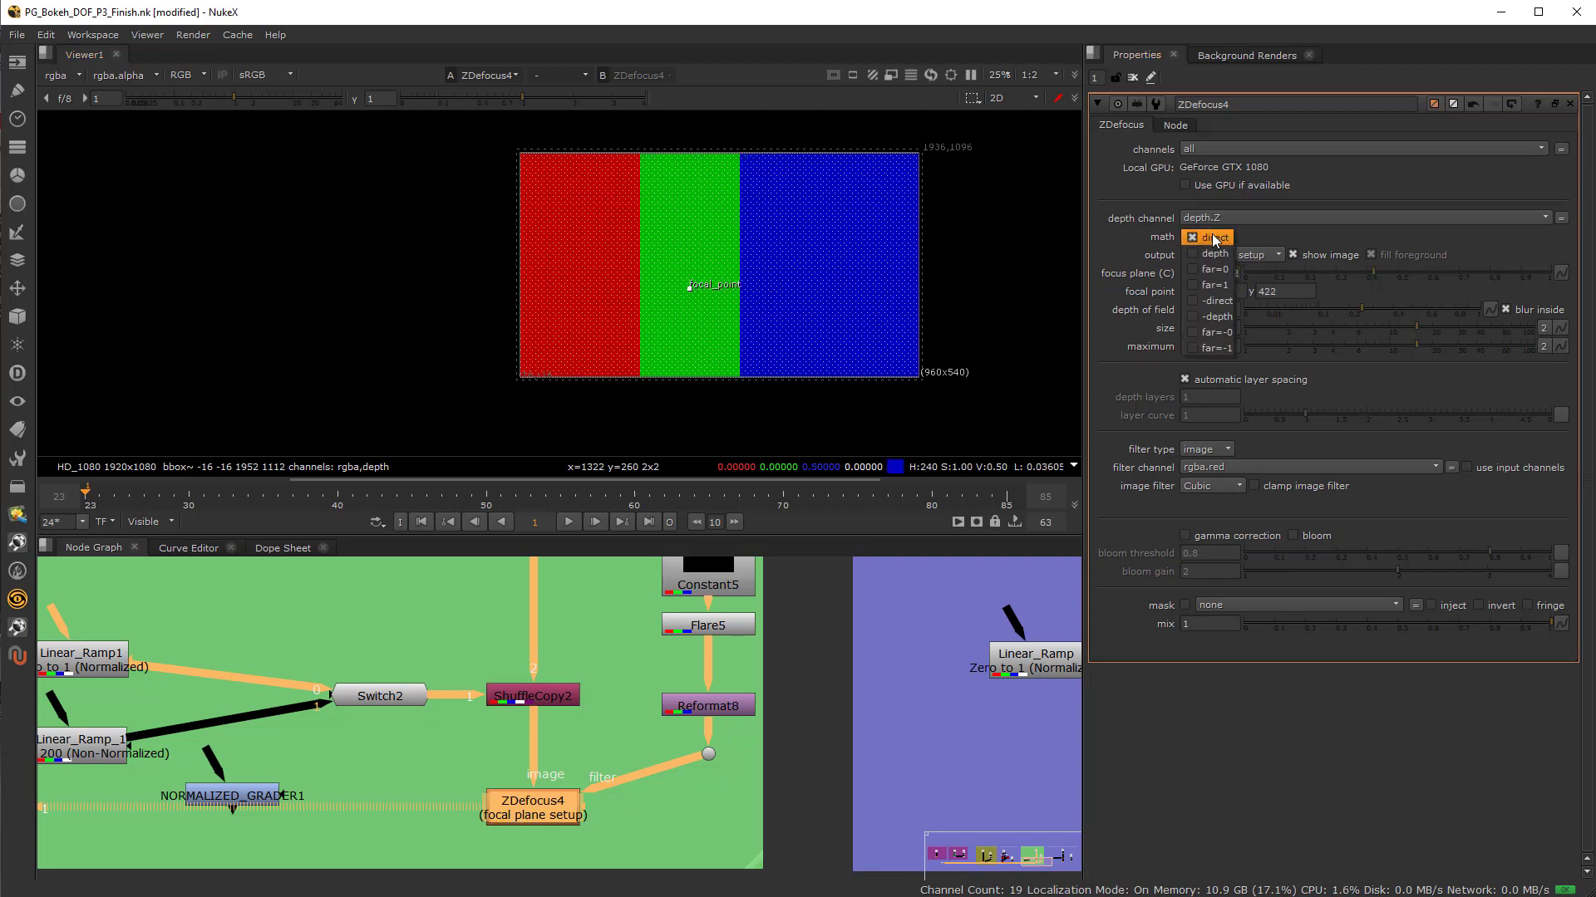
click(1216, 301)
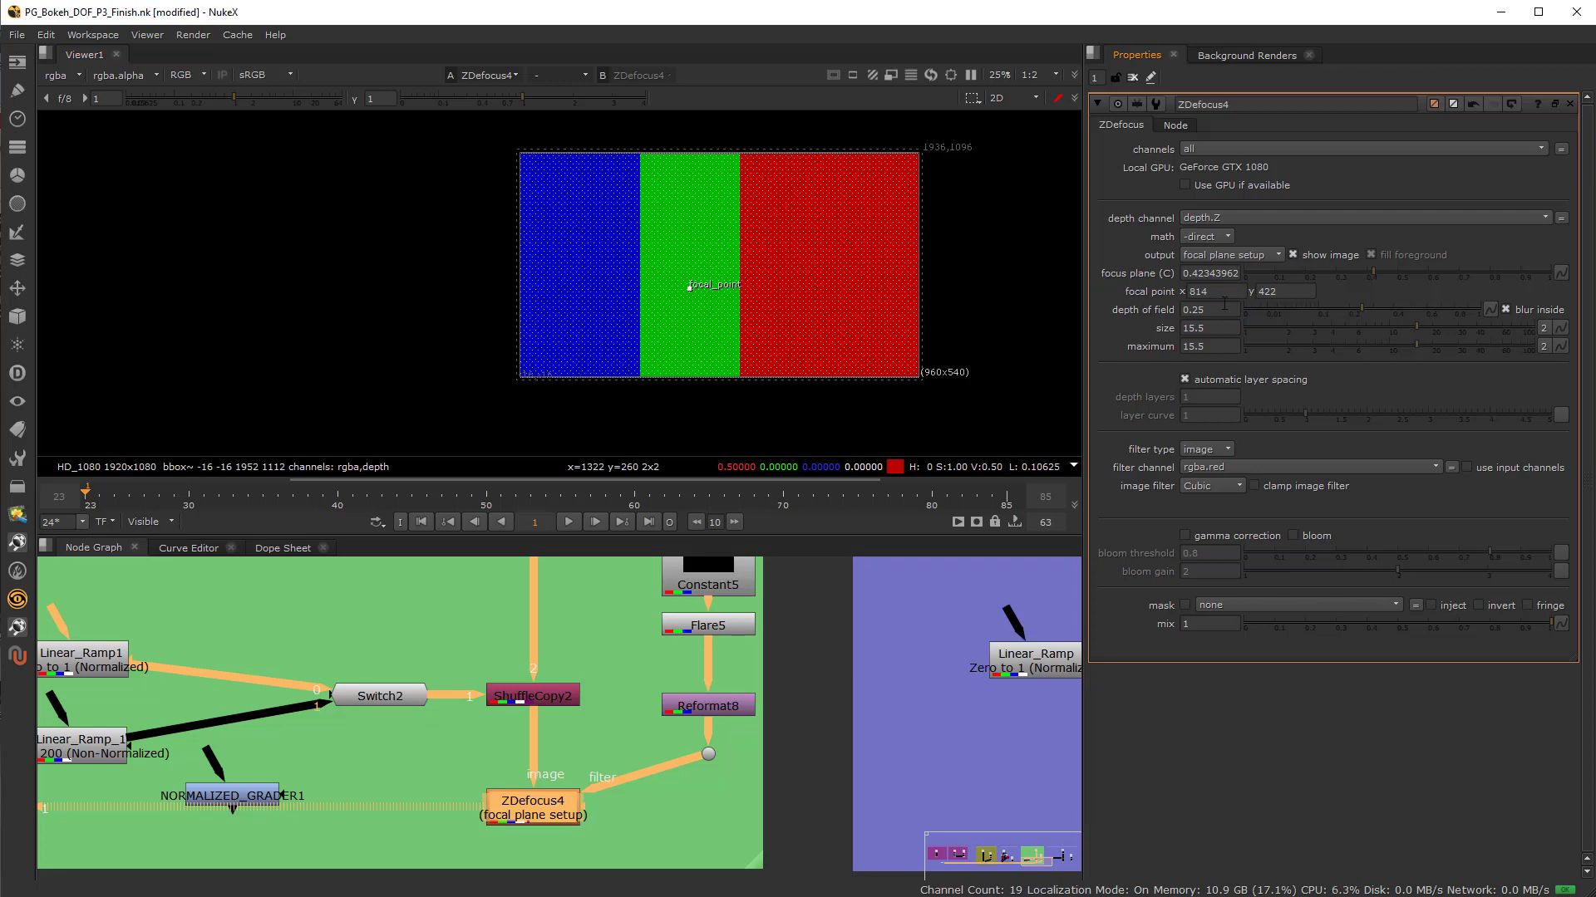
click(1219, 239)
click(1215, 178)
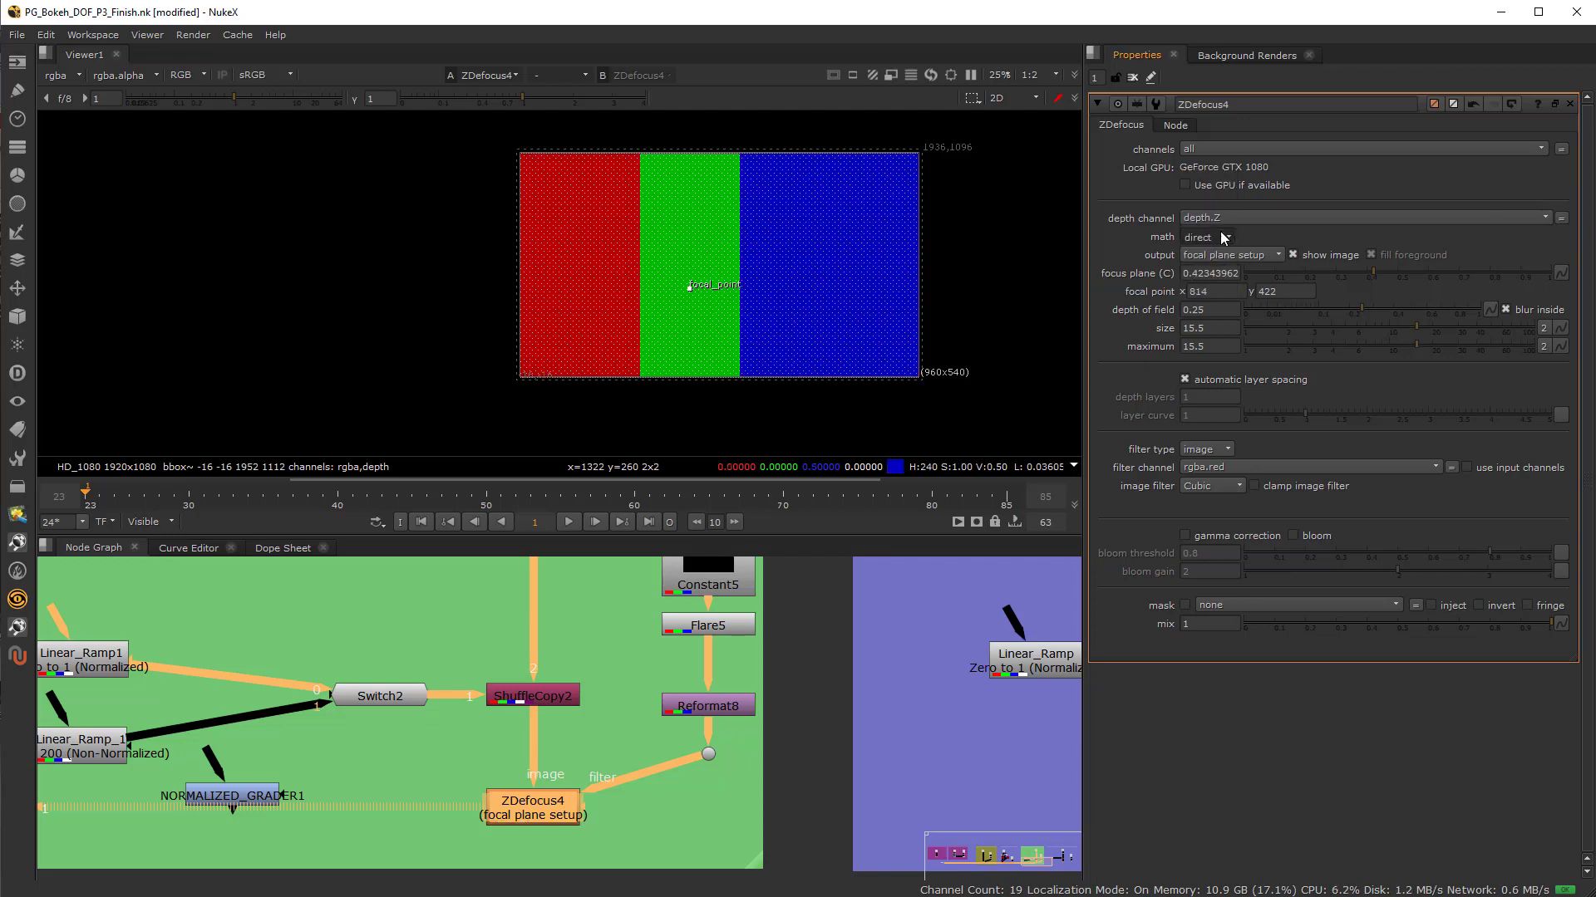
Try the depth math mode, and switch ZDefocus4 to -depth
click(1223, 239)
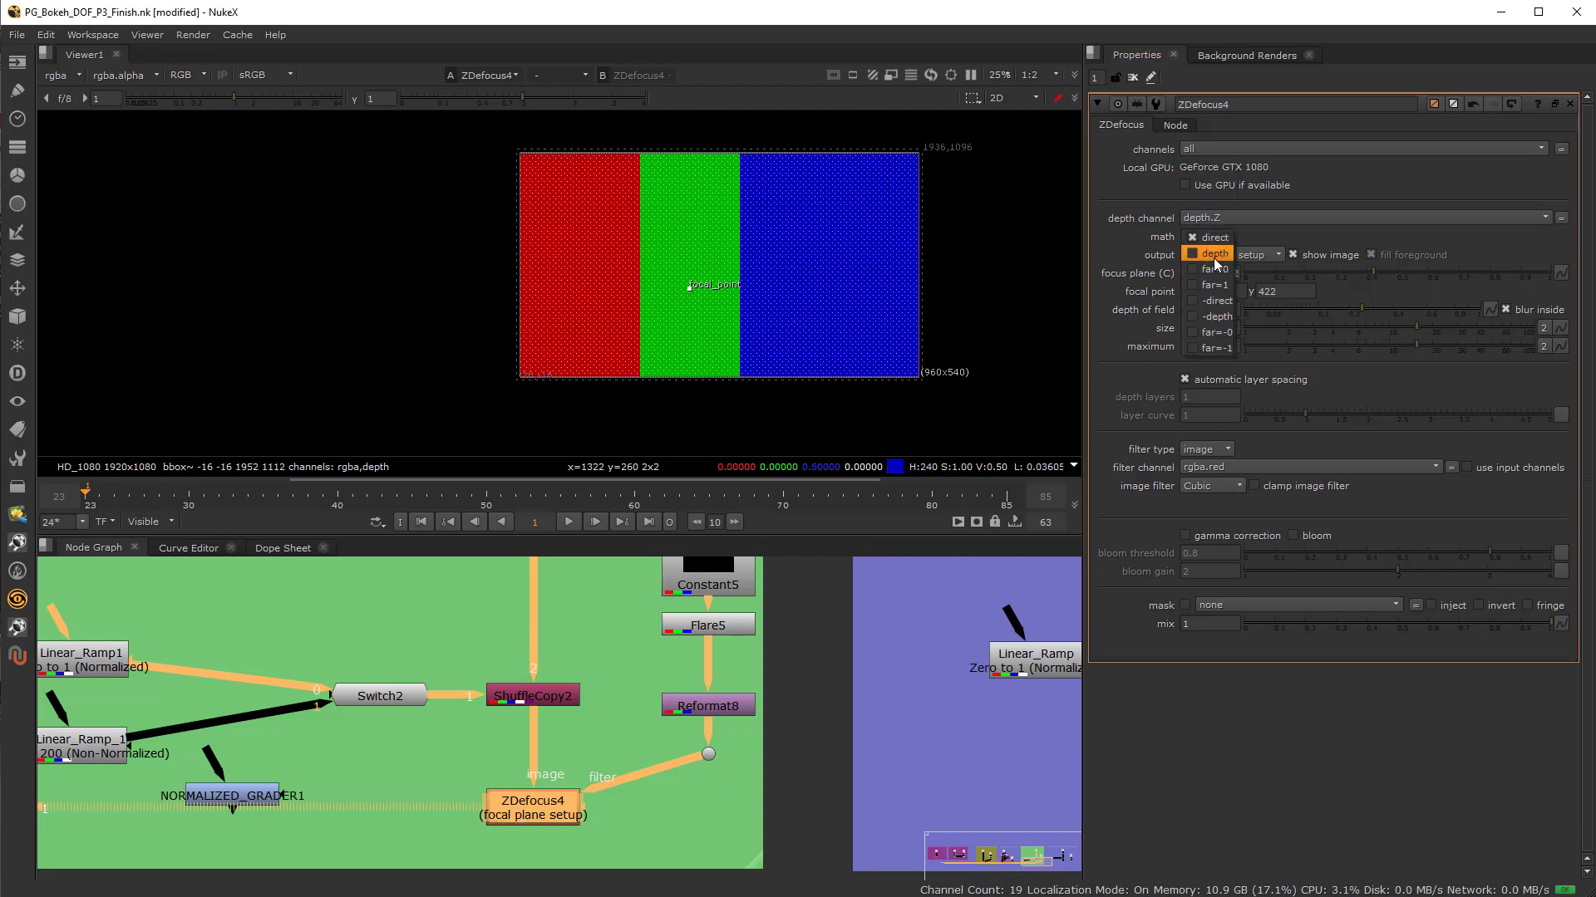
click(1214, 256)
click(1206, 237)
click(1217, 317)
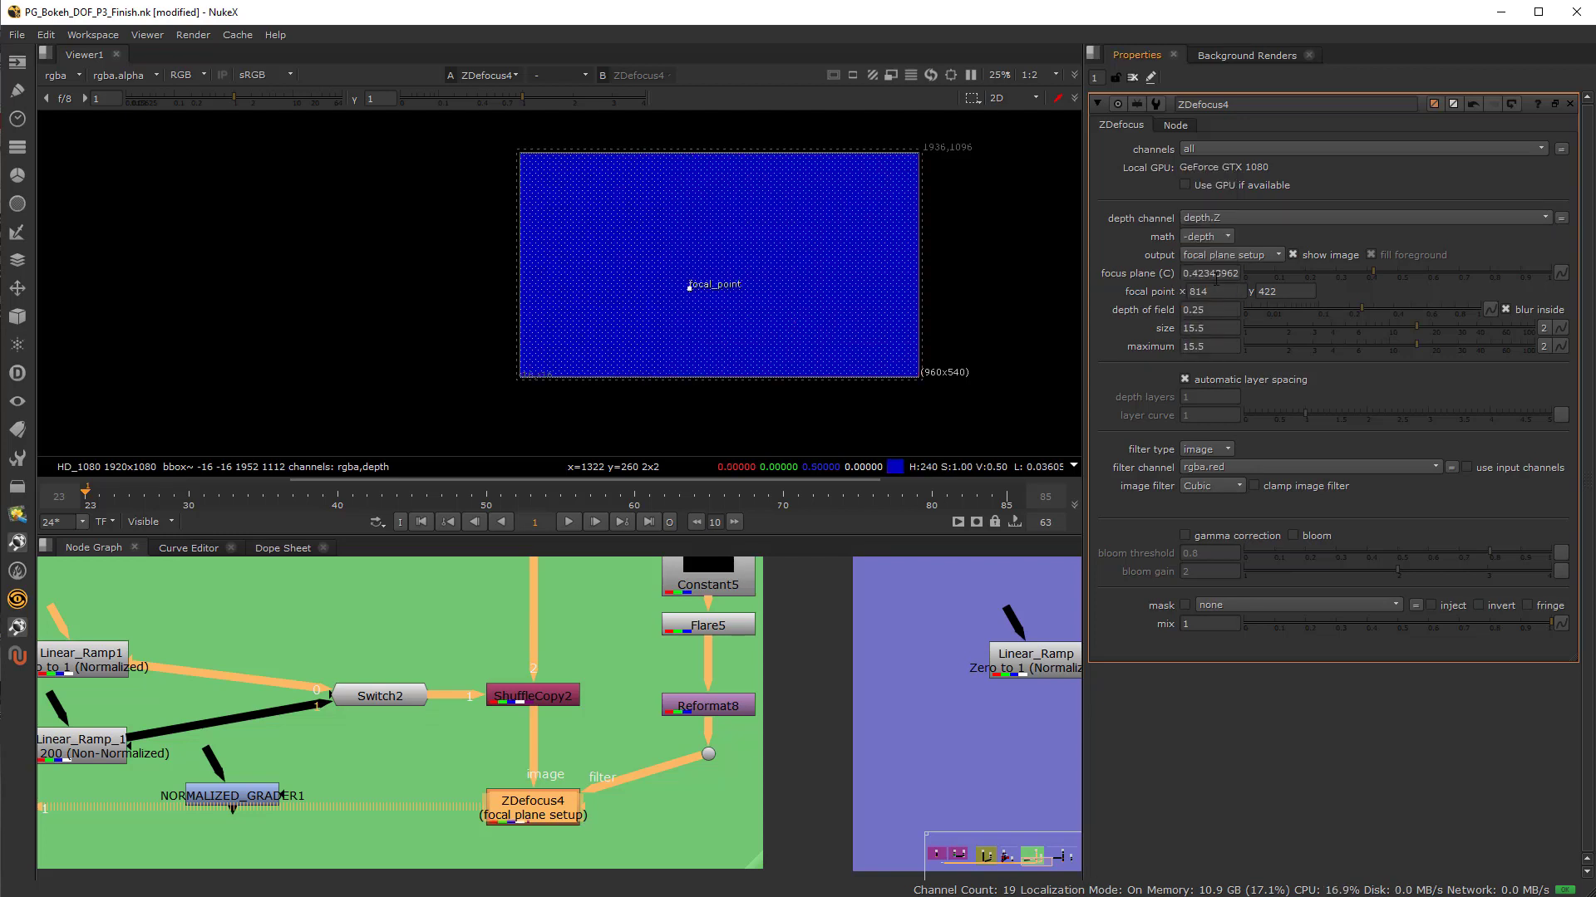
Keep the -depth math mode and move the focal point to about x 1054, y 474
click(1220, 242)
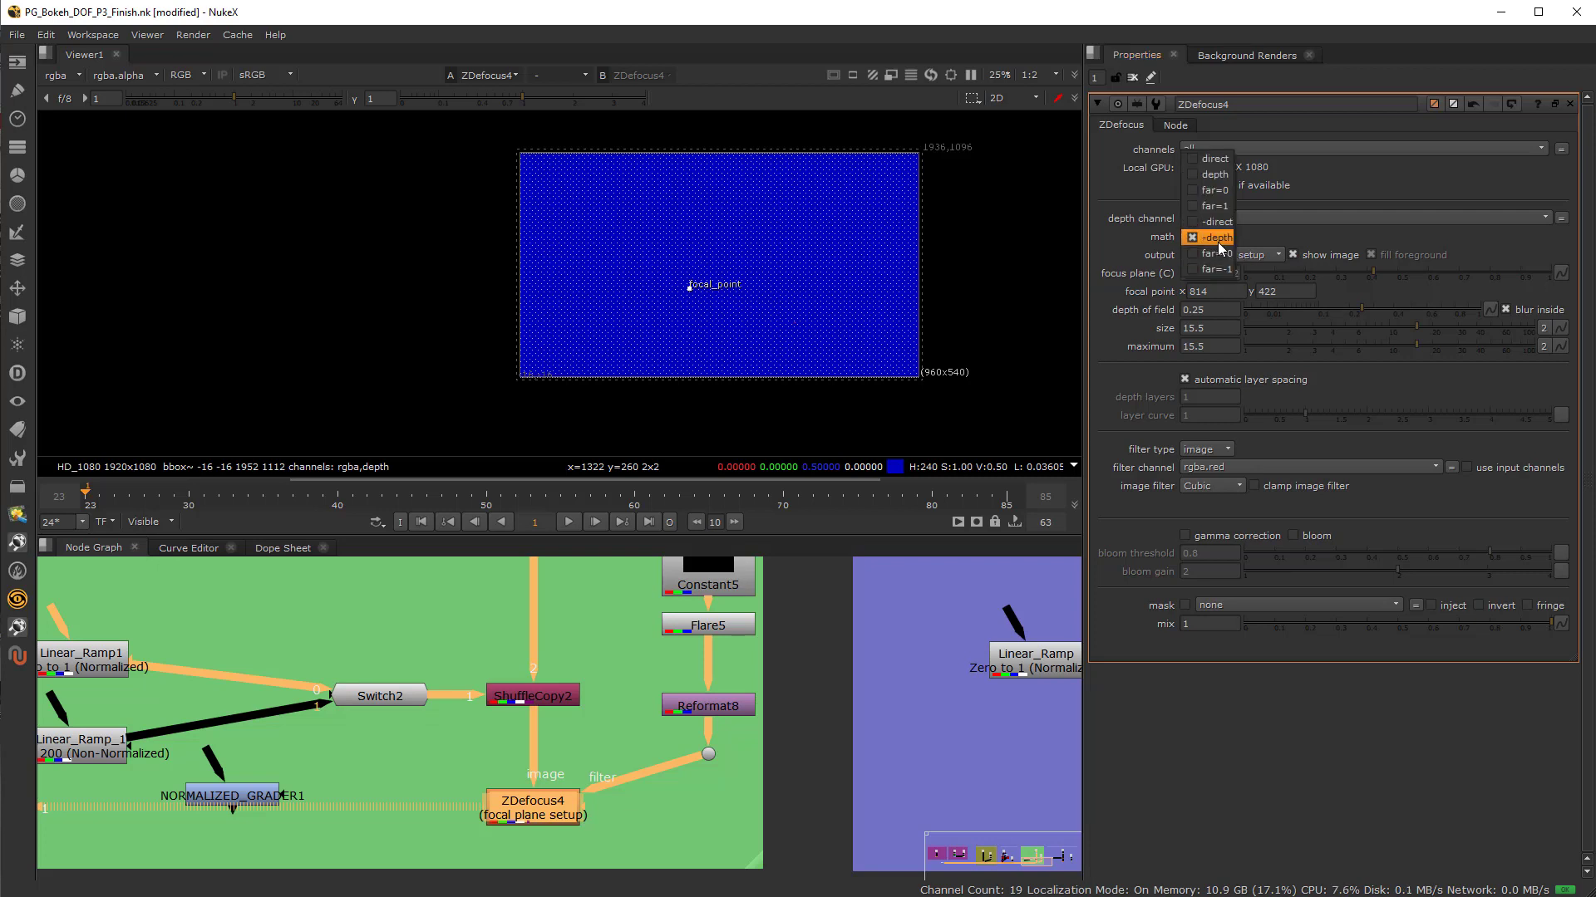
click(1219, 248)
drag(695, 287, 740, 278)
click(1214, 243)
click(1211, 245)
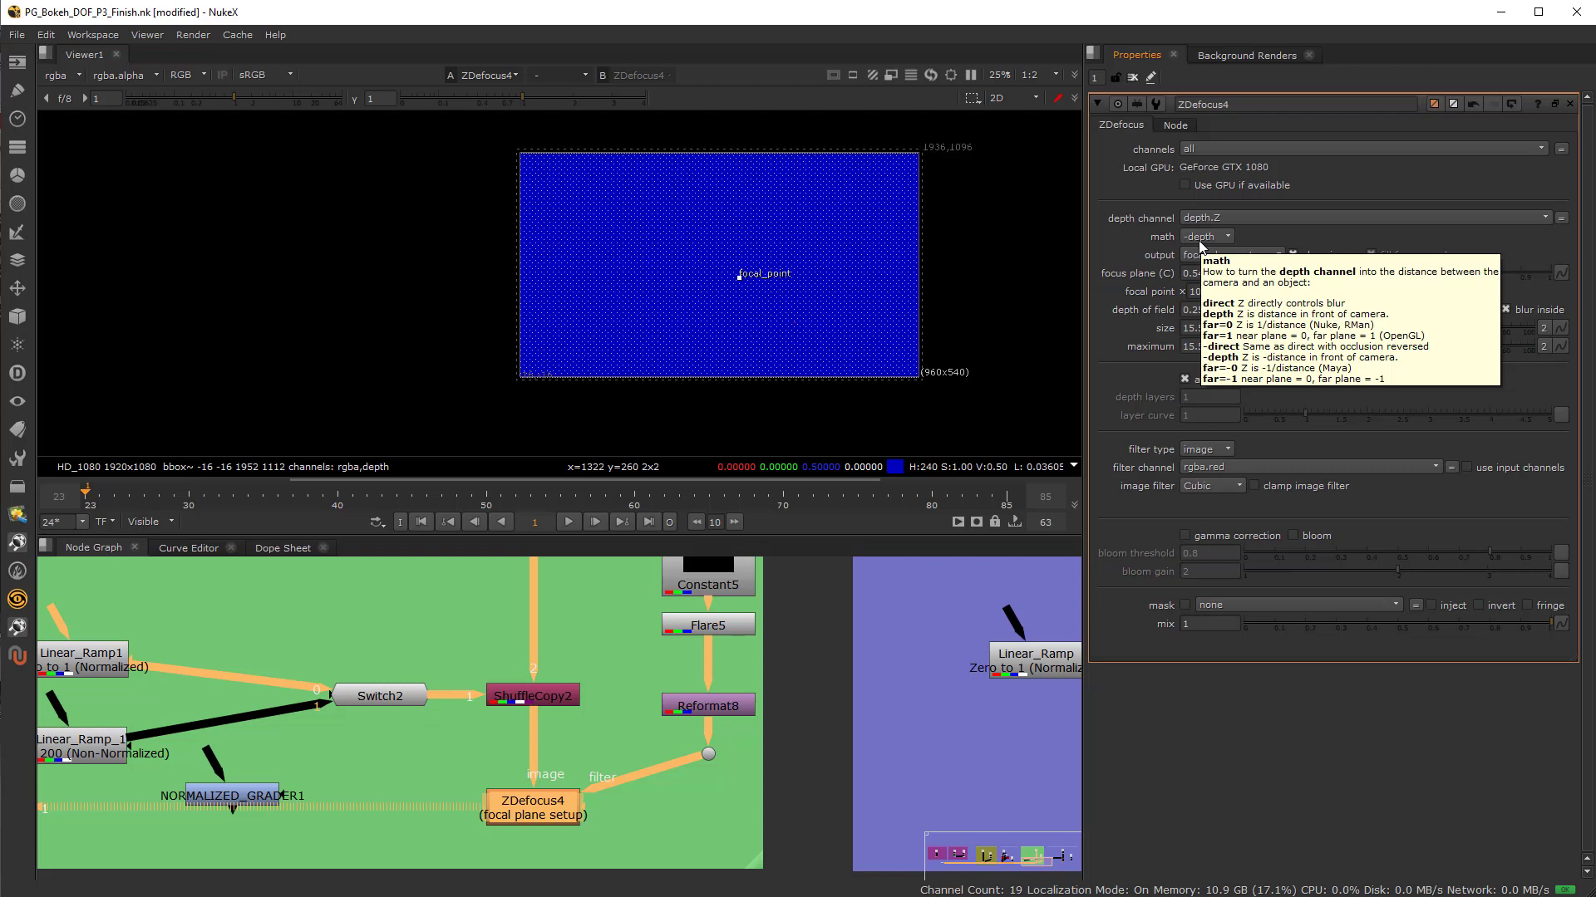
Try the far=-0 and far=-1 math modes on ZDefocus4
click(1200, 238)
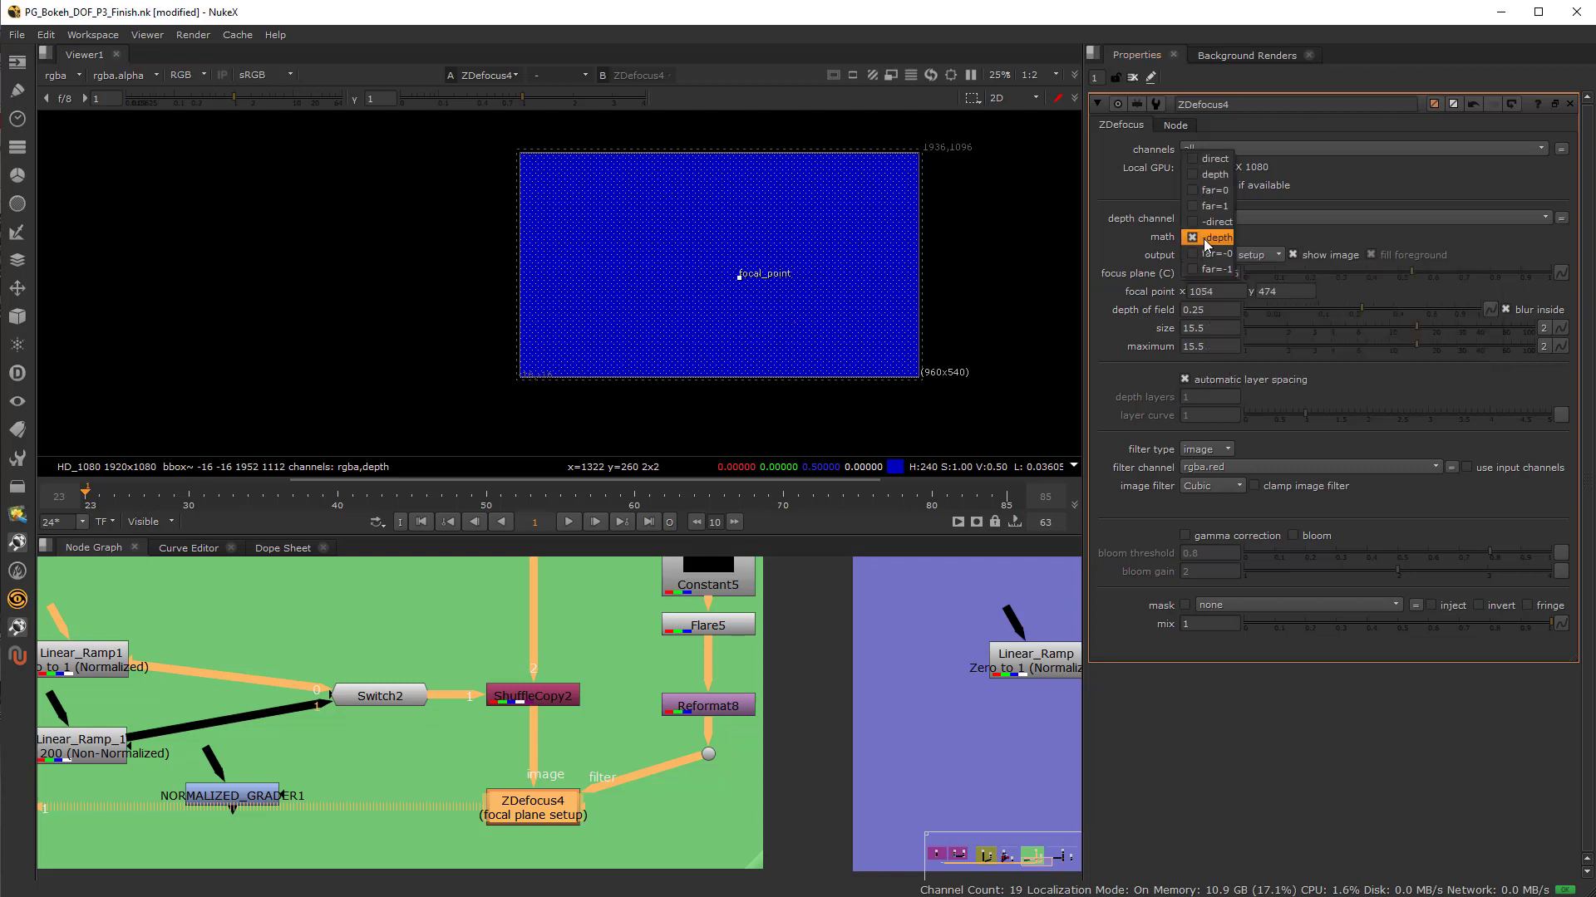
click(1205, 255)
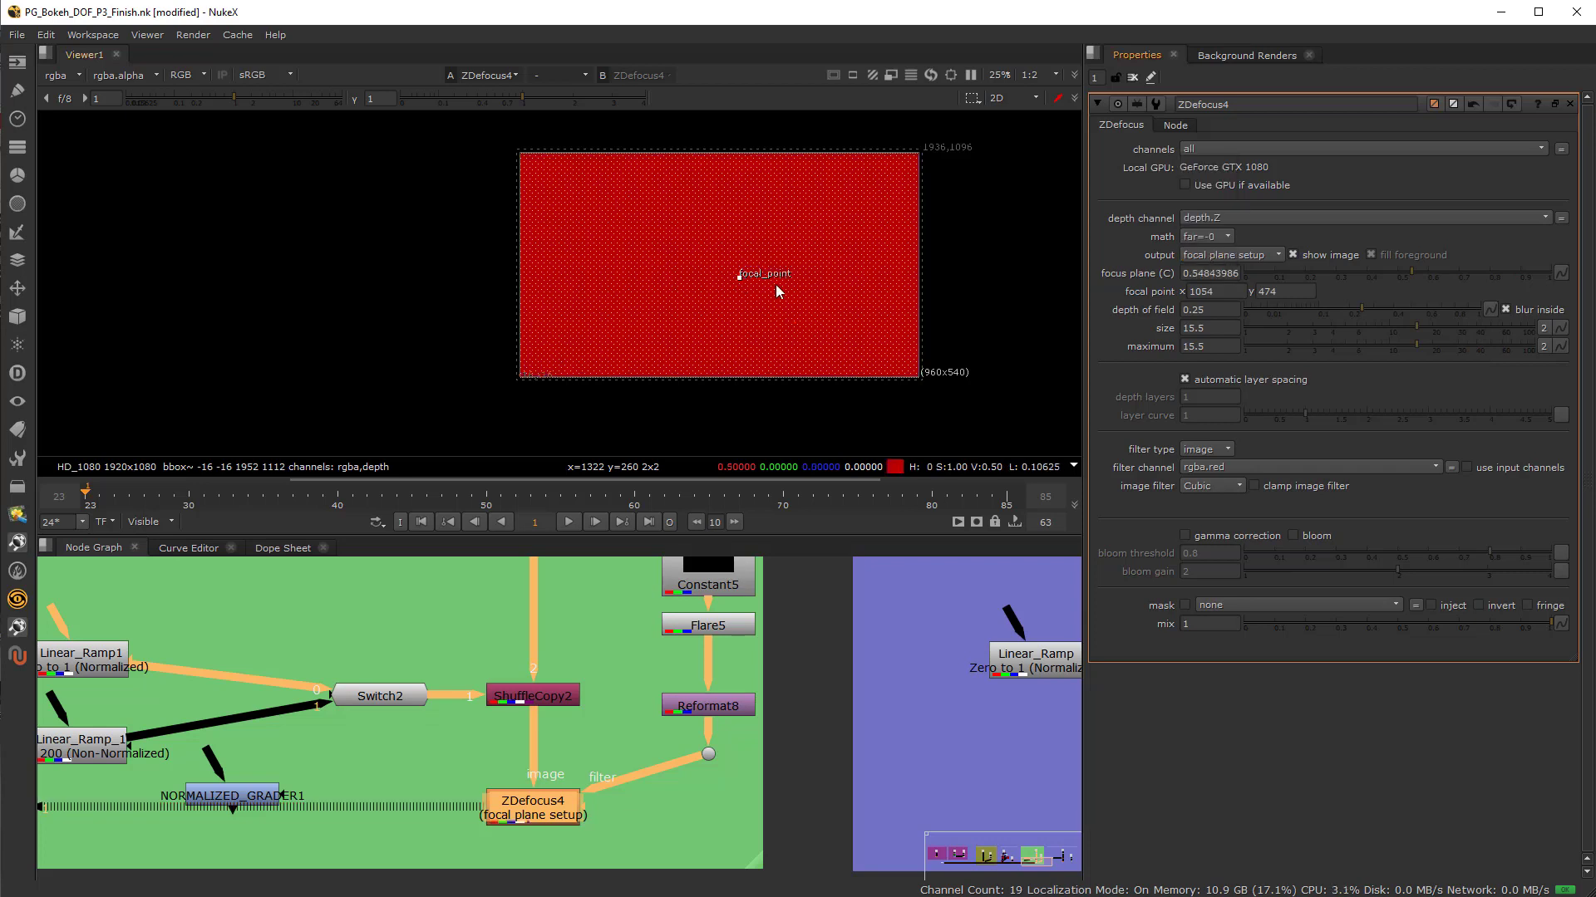
click(1222, 241)
click(1223, 239)
click(1224, 240)
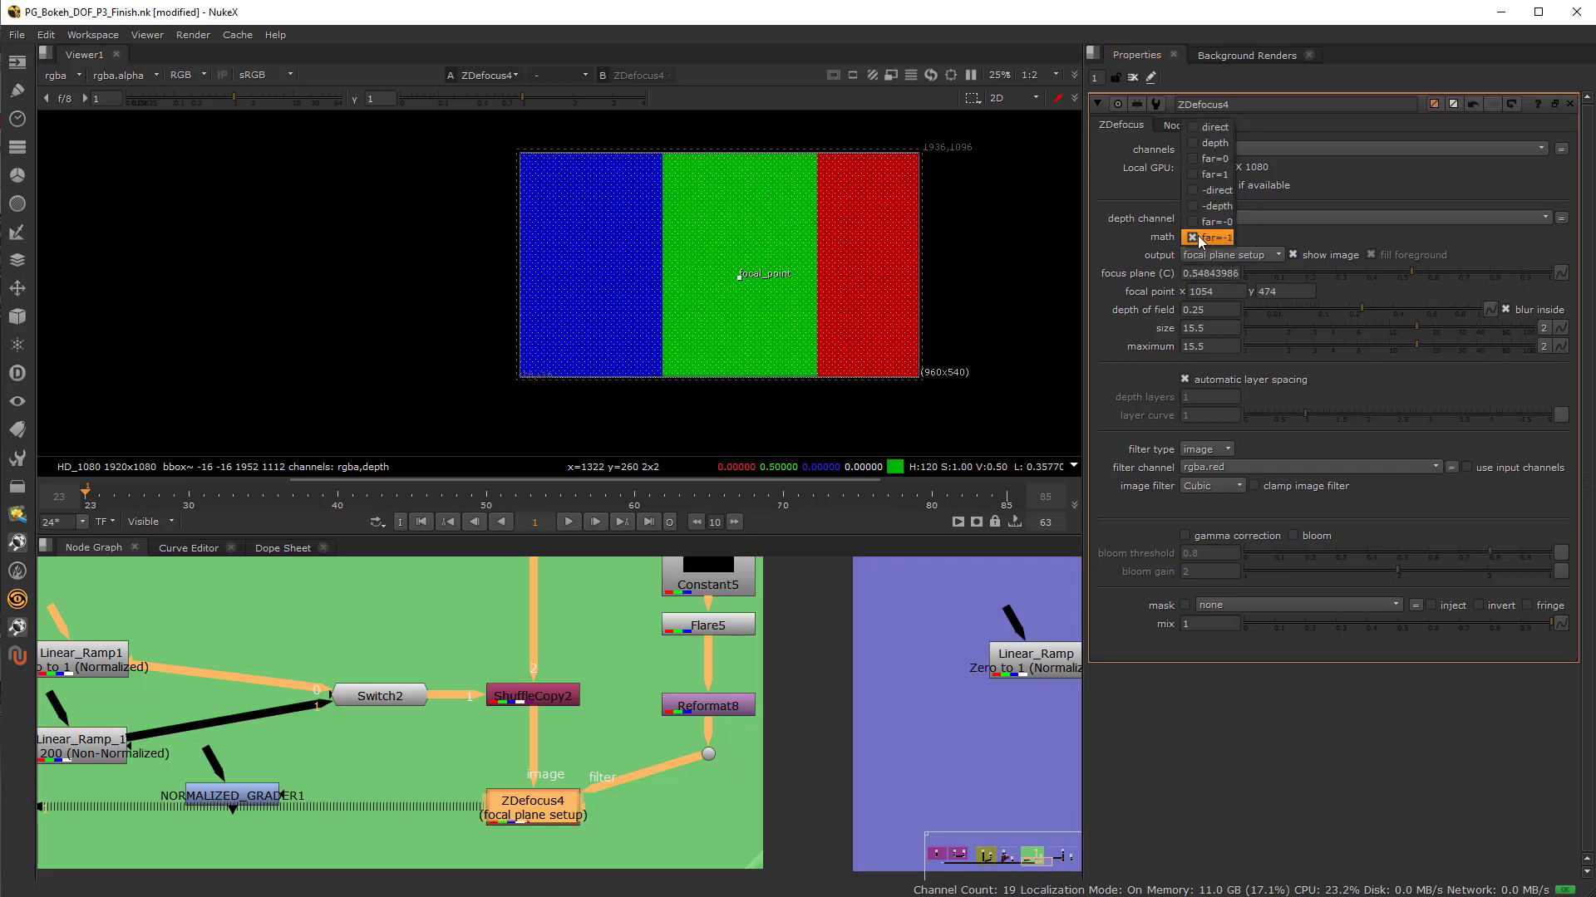
Set ZDefocus4's math to depth and move the focal point to about x 1262, y 482
click(1218, 144)
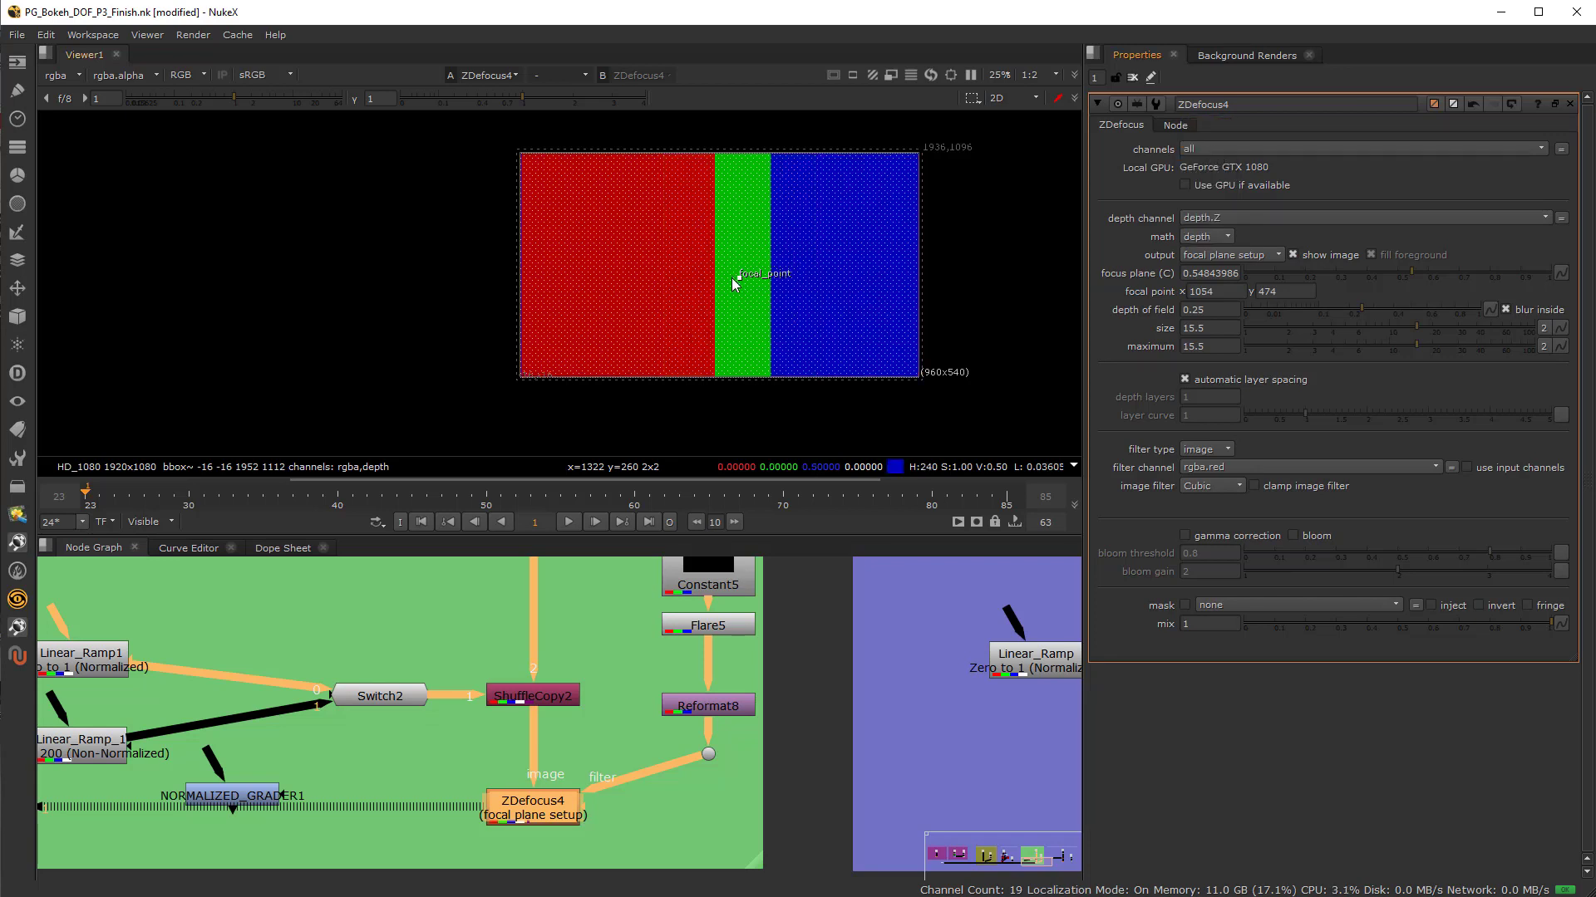
drag(731, 277, 782, 273)
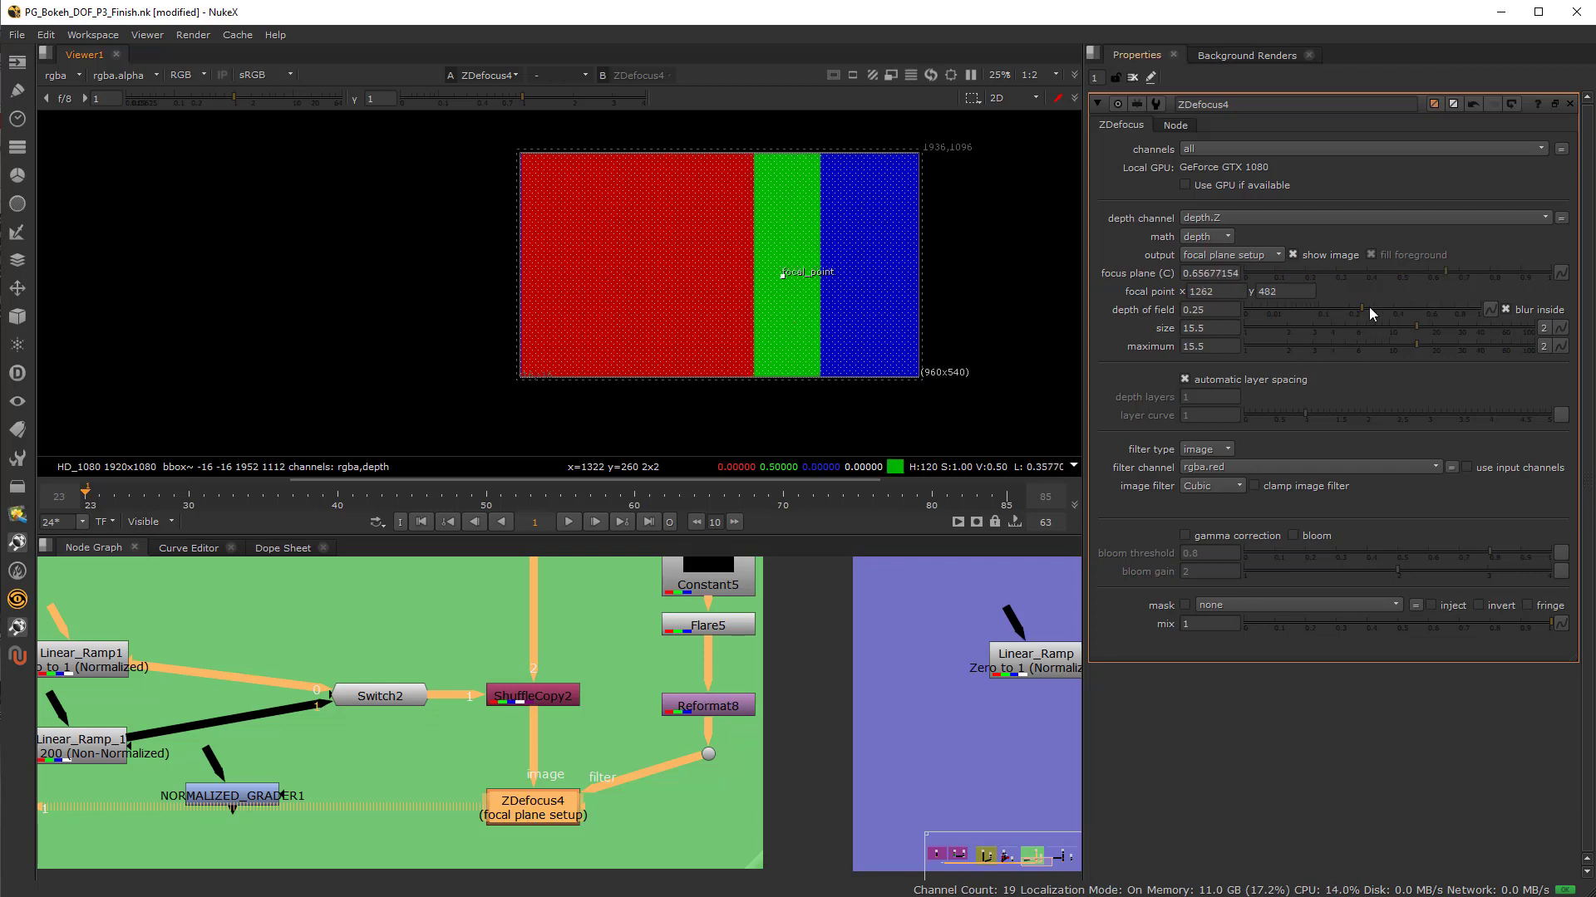
Set ZDefocus4's depth of field to about 0.385 and move the focal point to about x 1378, y 518
drag(1364, 306, 1390, 302)
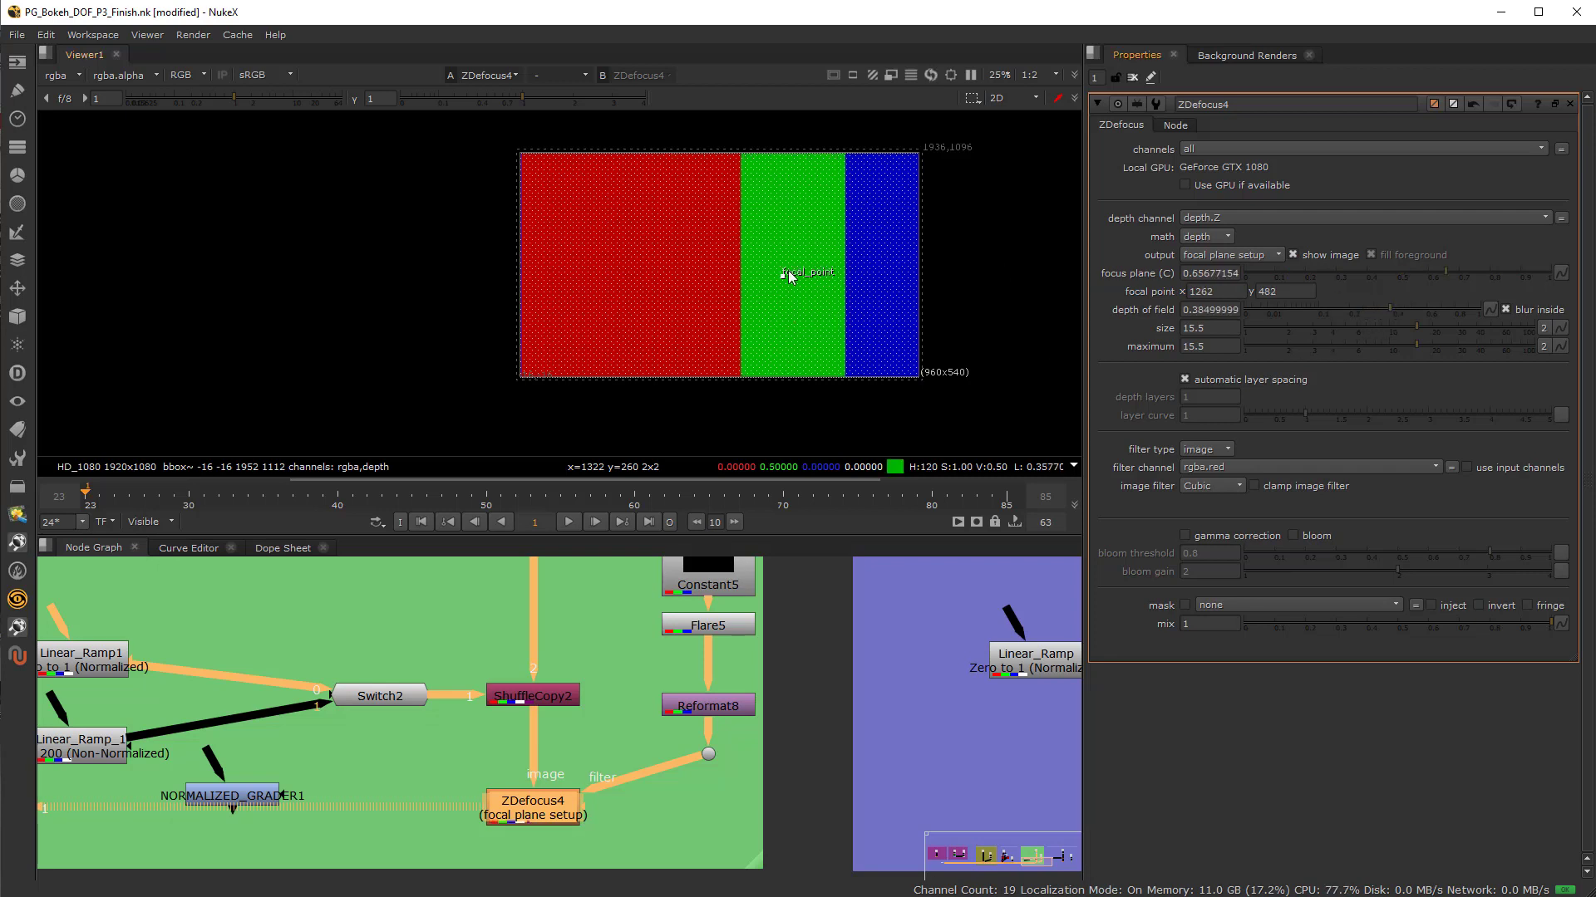
mouse_move(784, 276)
mouse_down()
mouse_move(568, 275)
mouse_move(839, 271)
mouse_move(730, 268)
mouse_move(820, 270)
mouse_move(807, 268)
mouse_up()
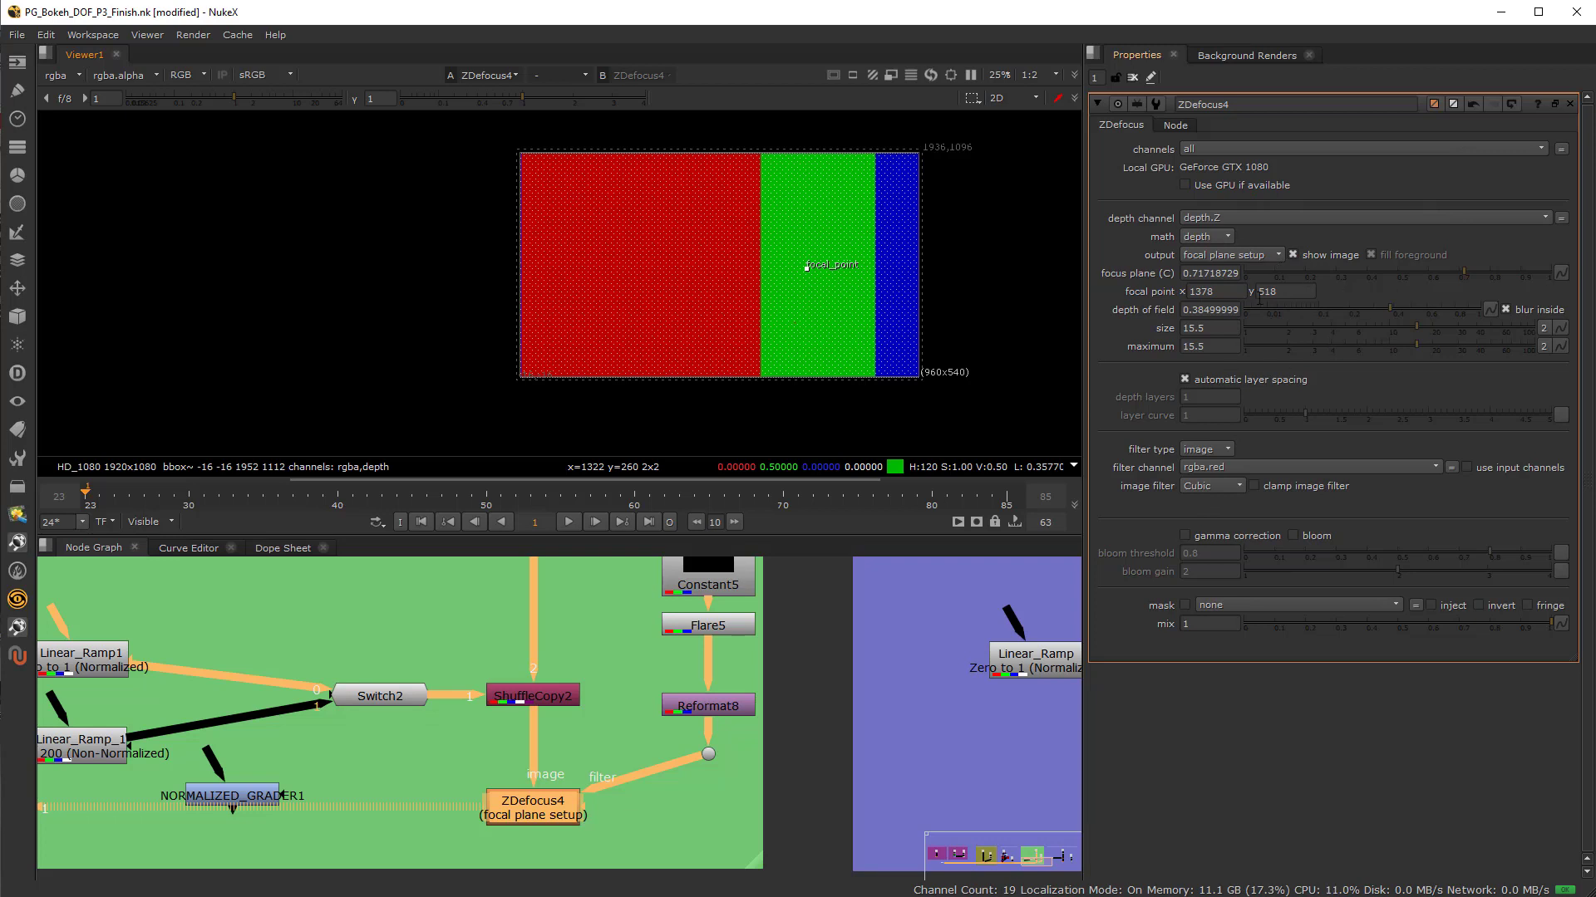
Look over the node setup of the ZDefocus image example, including its city image and ShuffleCopy1
scroll(610, 763, down, 5)
scroll(691, 800, down, 3)
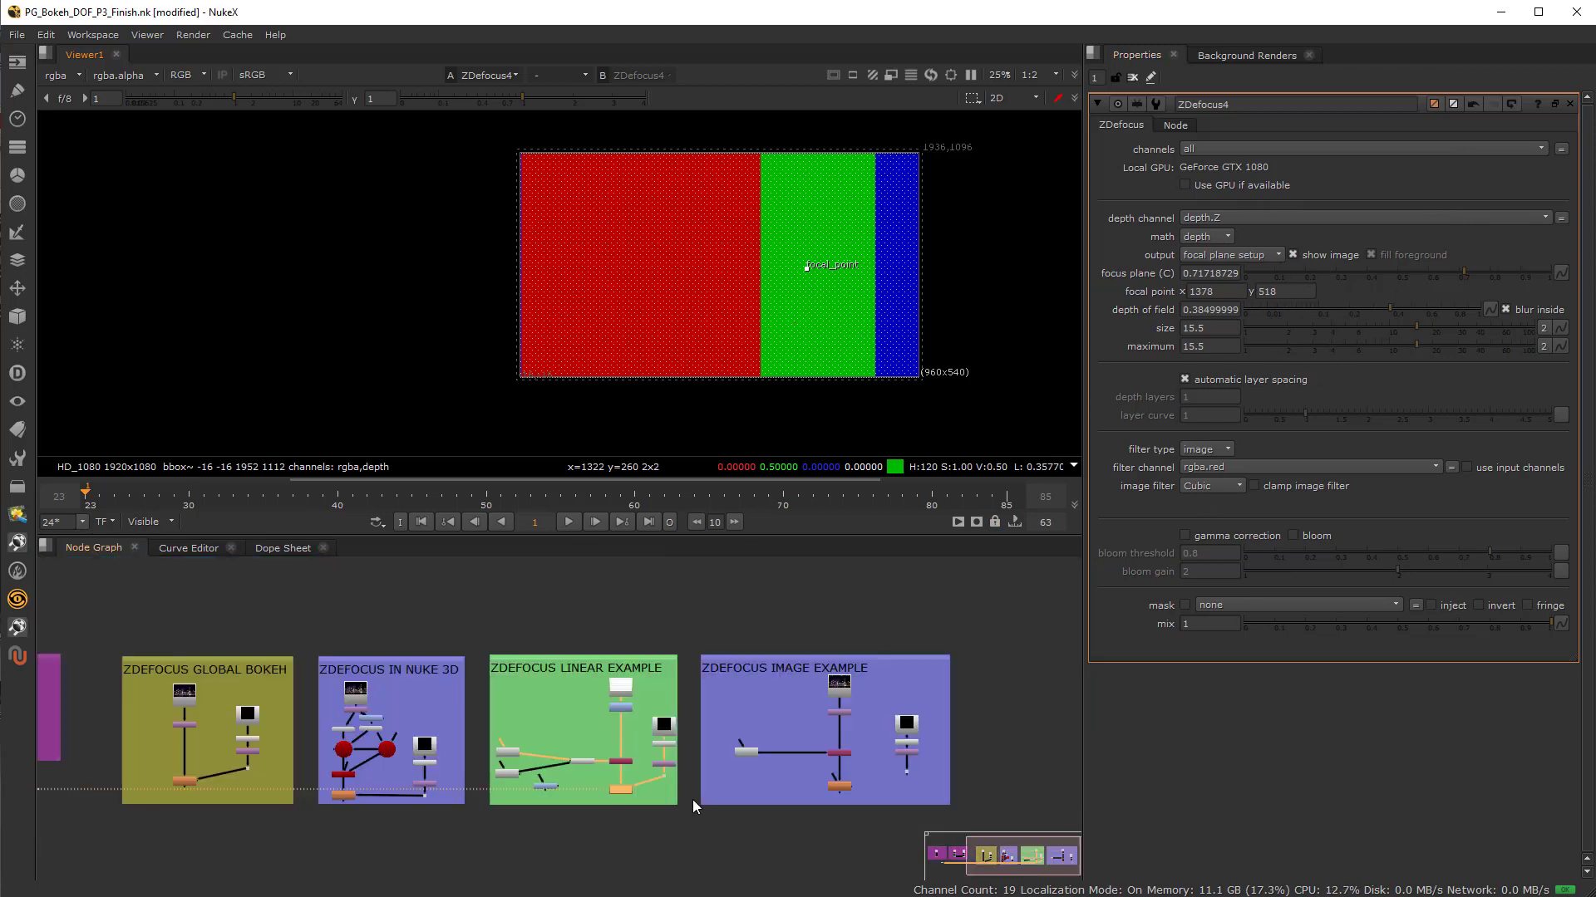
scroll(772, 795, up, 3)
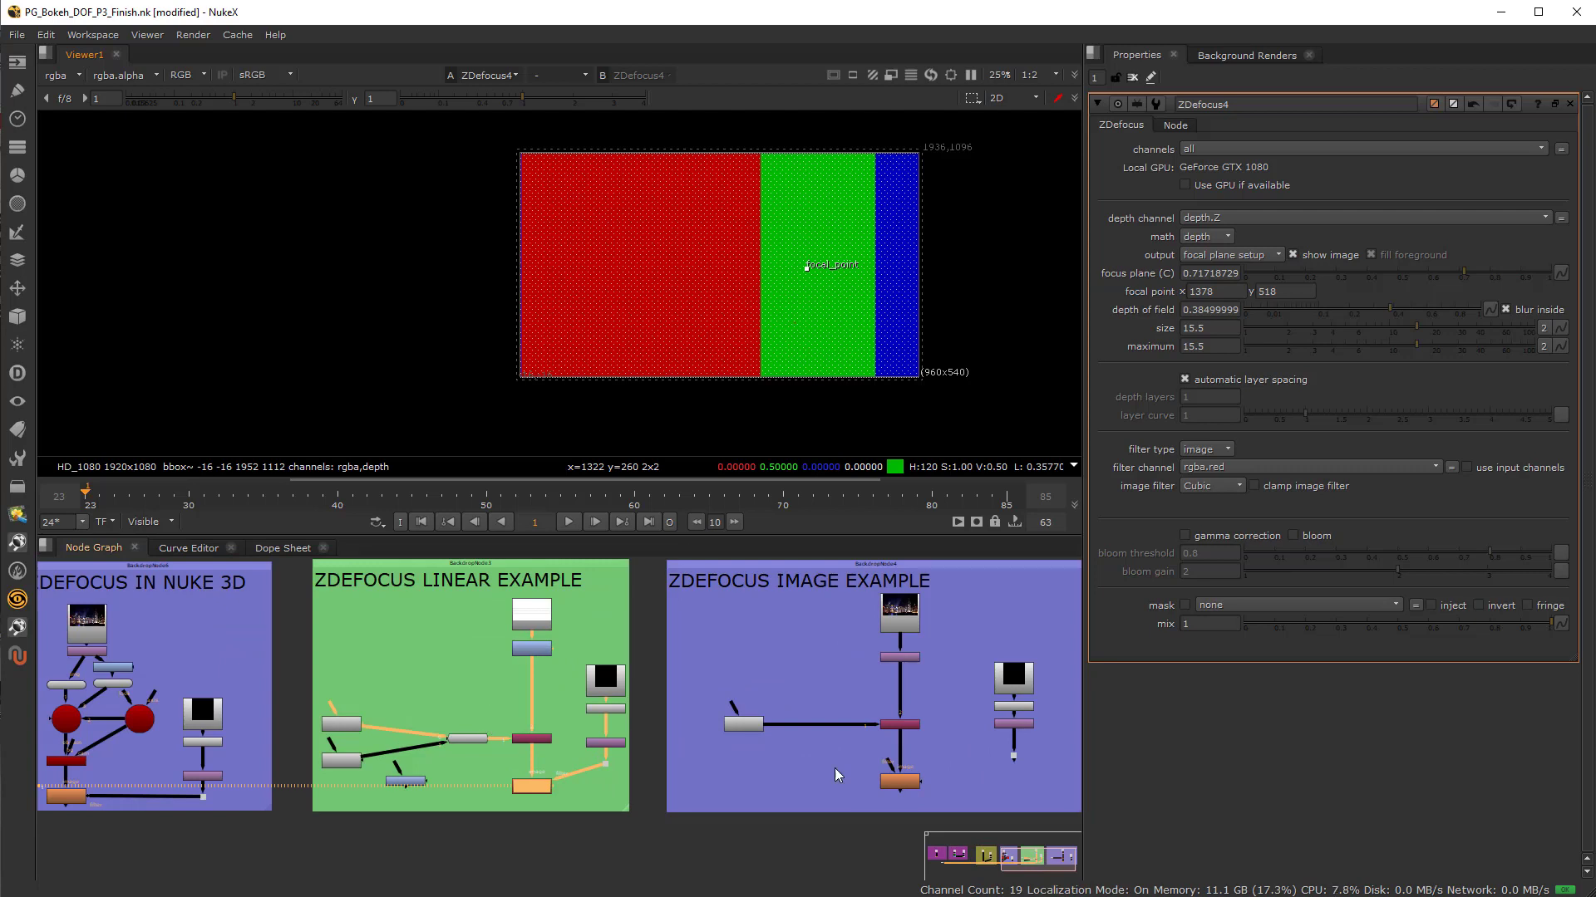
middle_drag(852, 713, 619, 711)
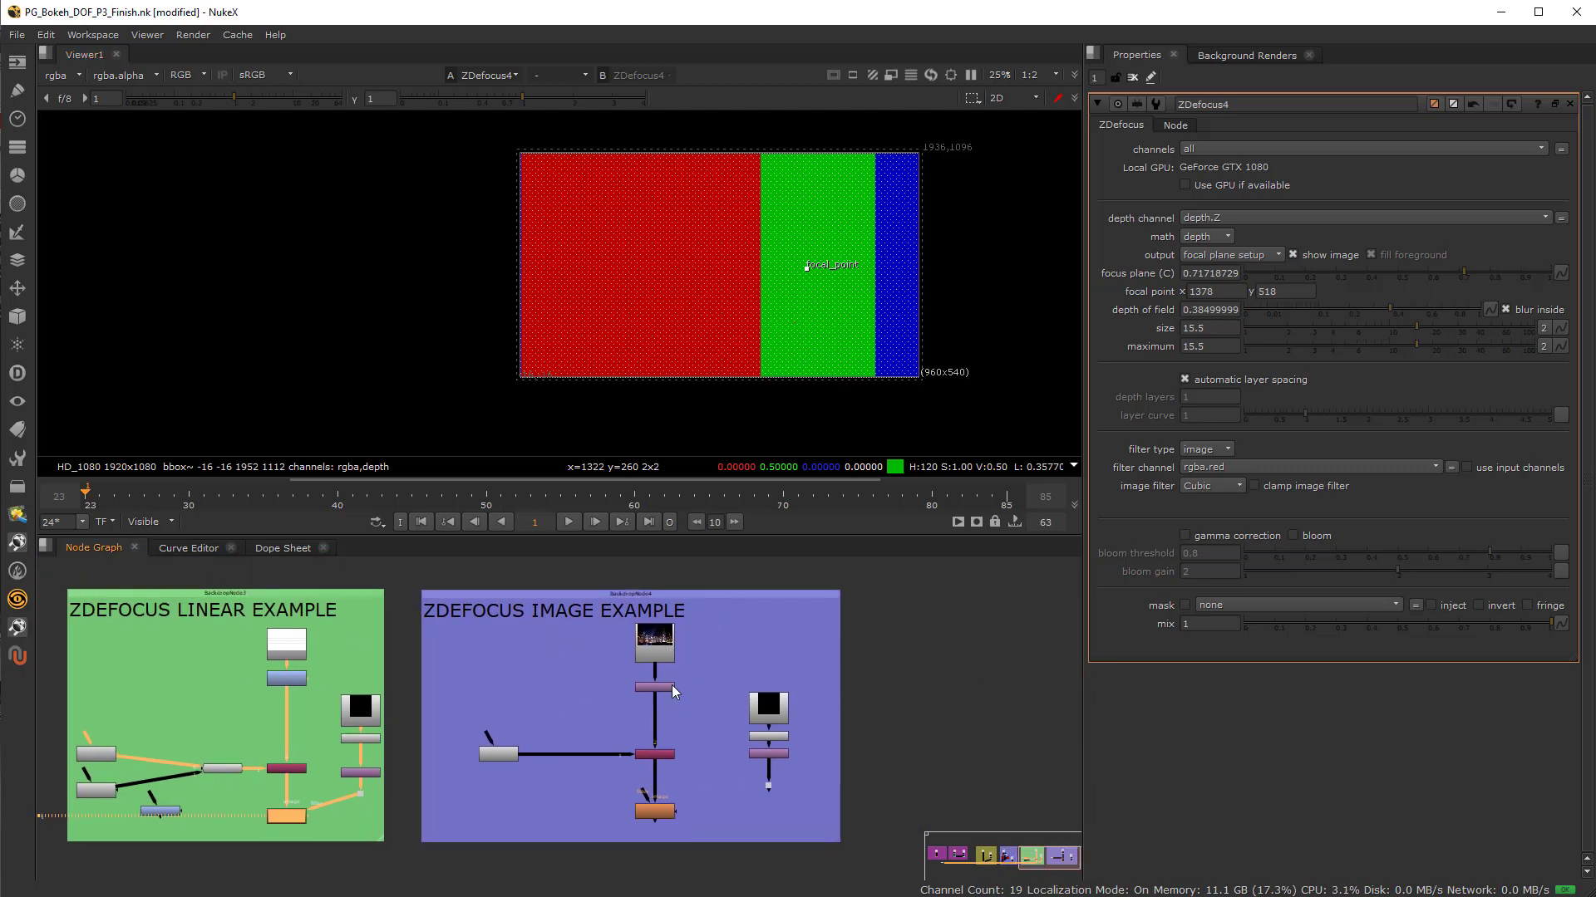
scroll(611, 641, up, 2)
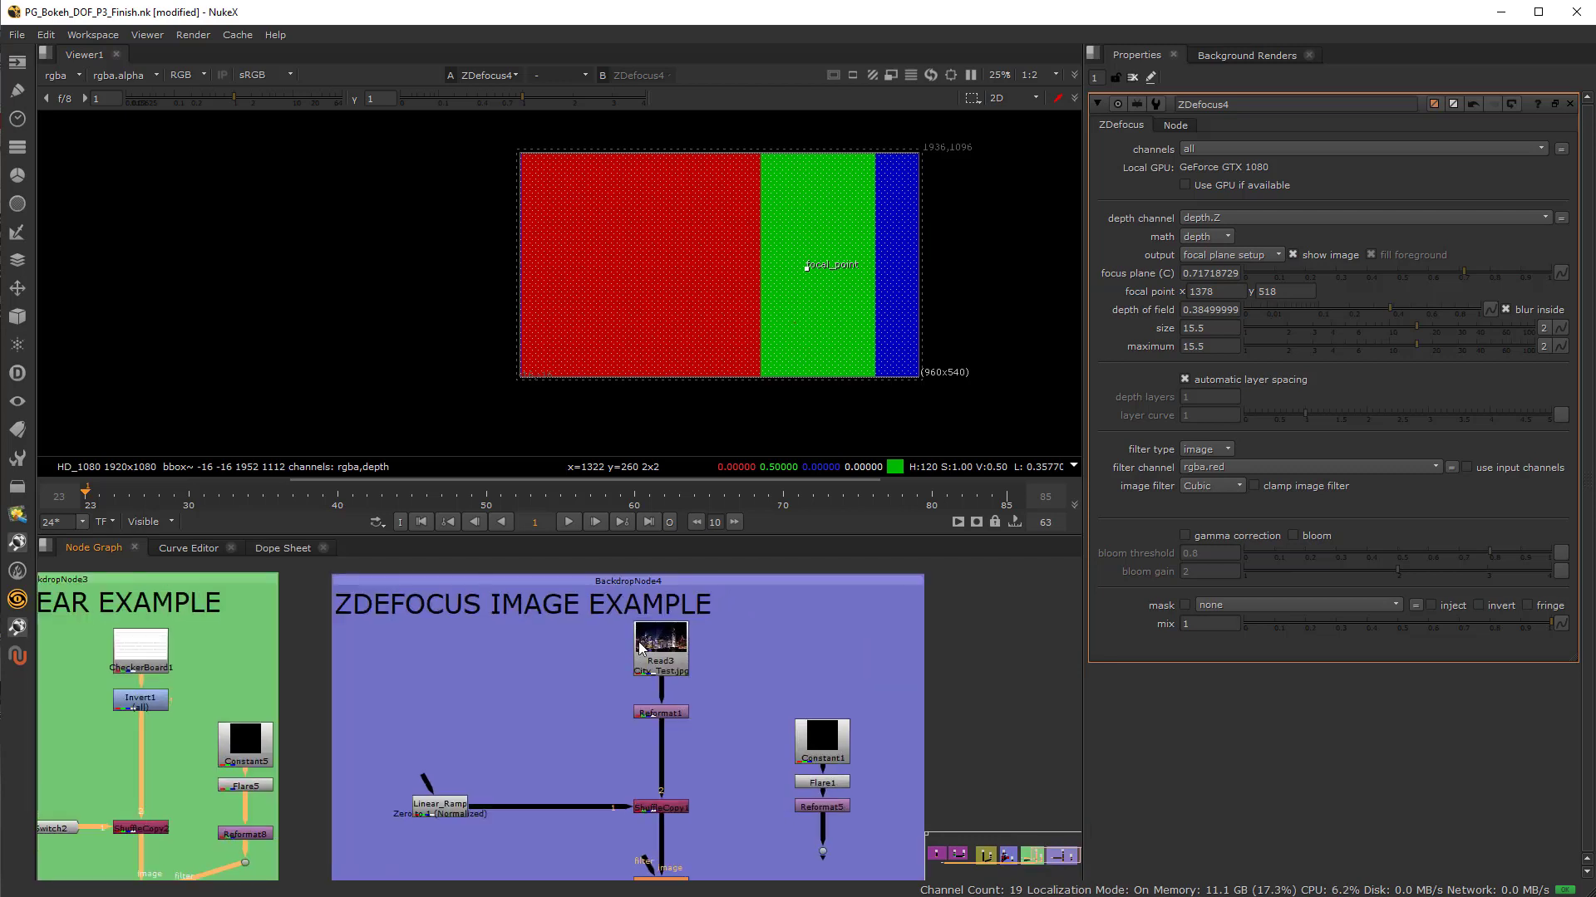
click(676, 650)
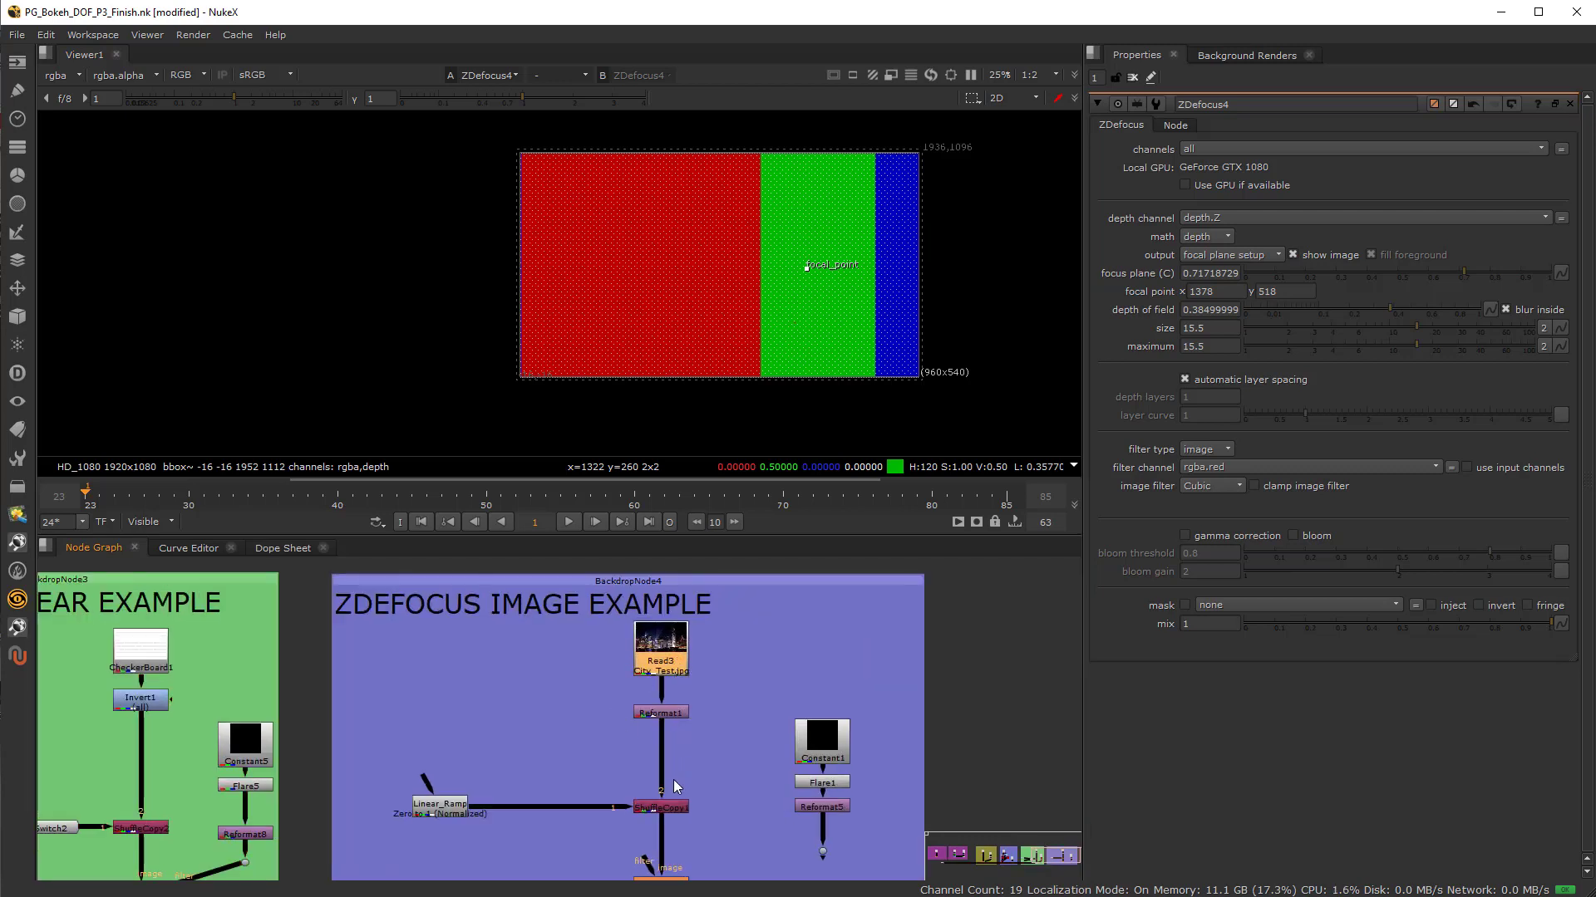
click(675, 810)
middle_drag(467, 781, 517, 761)
scroll(517, 761, down, 3)
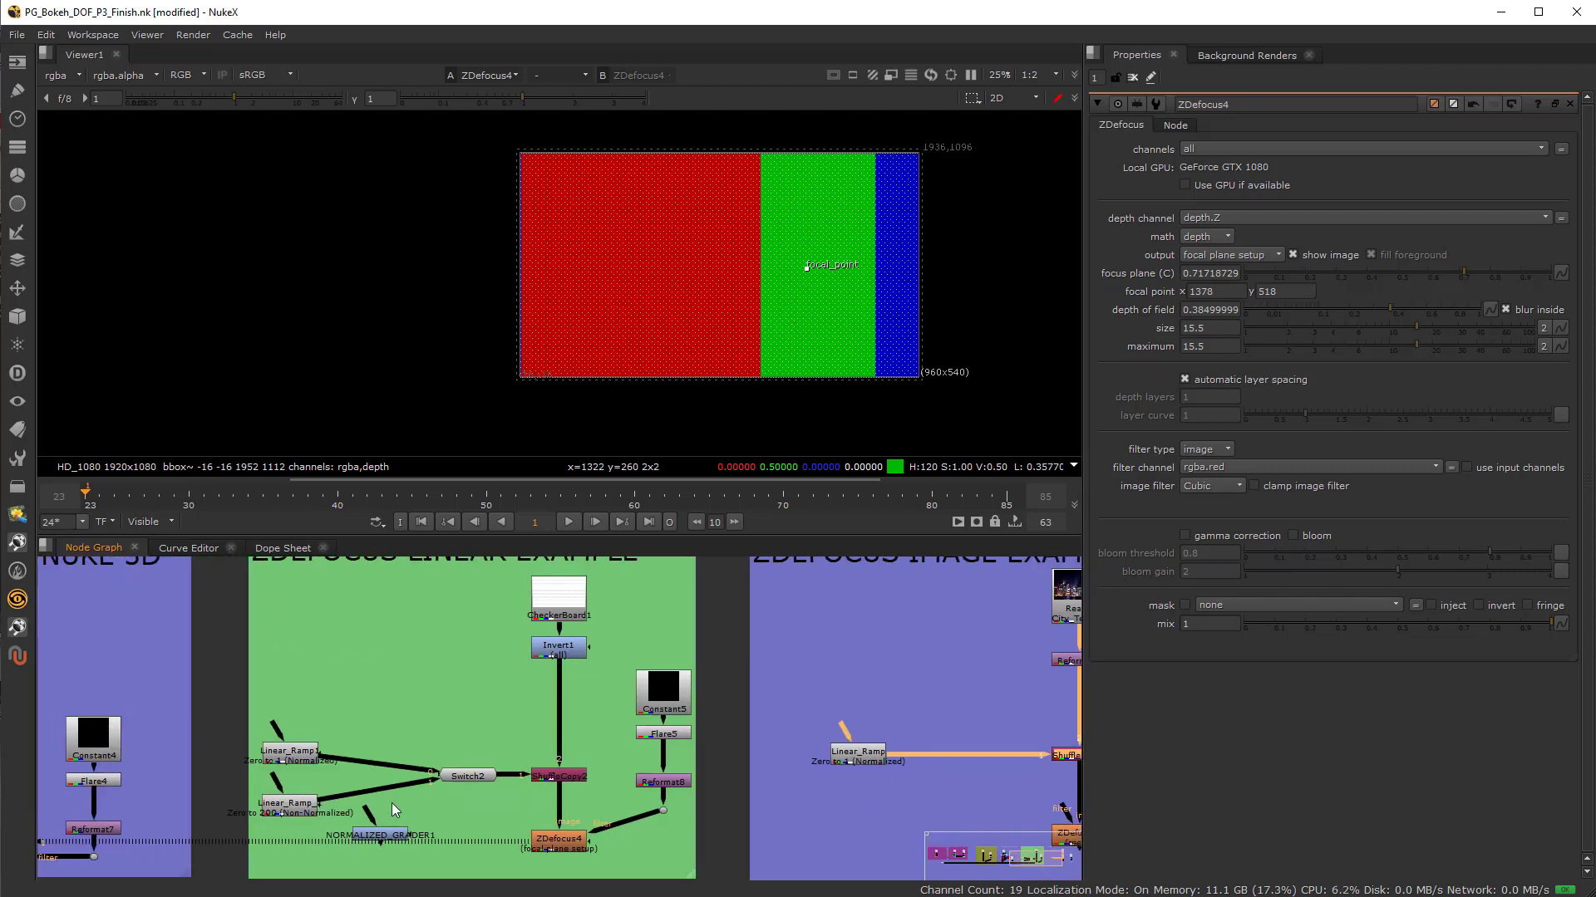
Bring NORMALIZED_GRADER1 closer to the Linear_Ramp_1 connection, and open and view Linear_Ramp_1
middle_drag(391, 803, 544, 740)
scroll(543, 740, up, 4)
click(369, 737)
drag(369, 737, 368, 720)
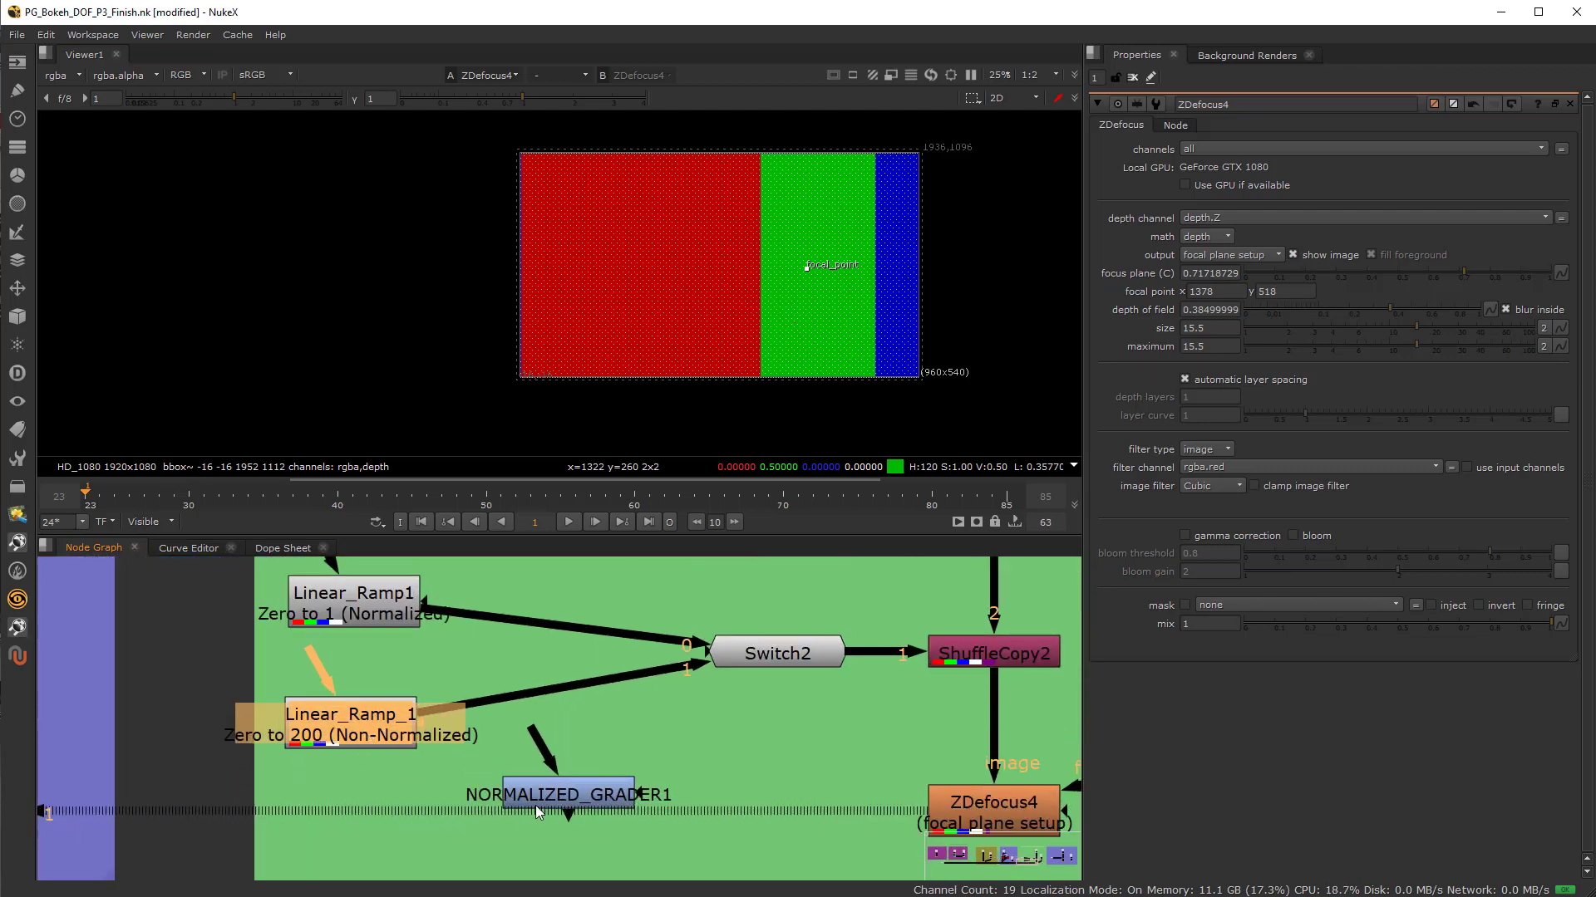
drag(535, 805, 567, 756)
click(376, 726)
double_click(375, 728)
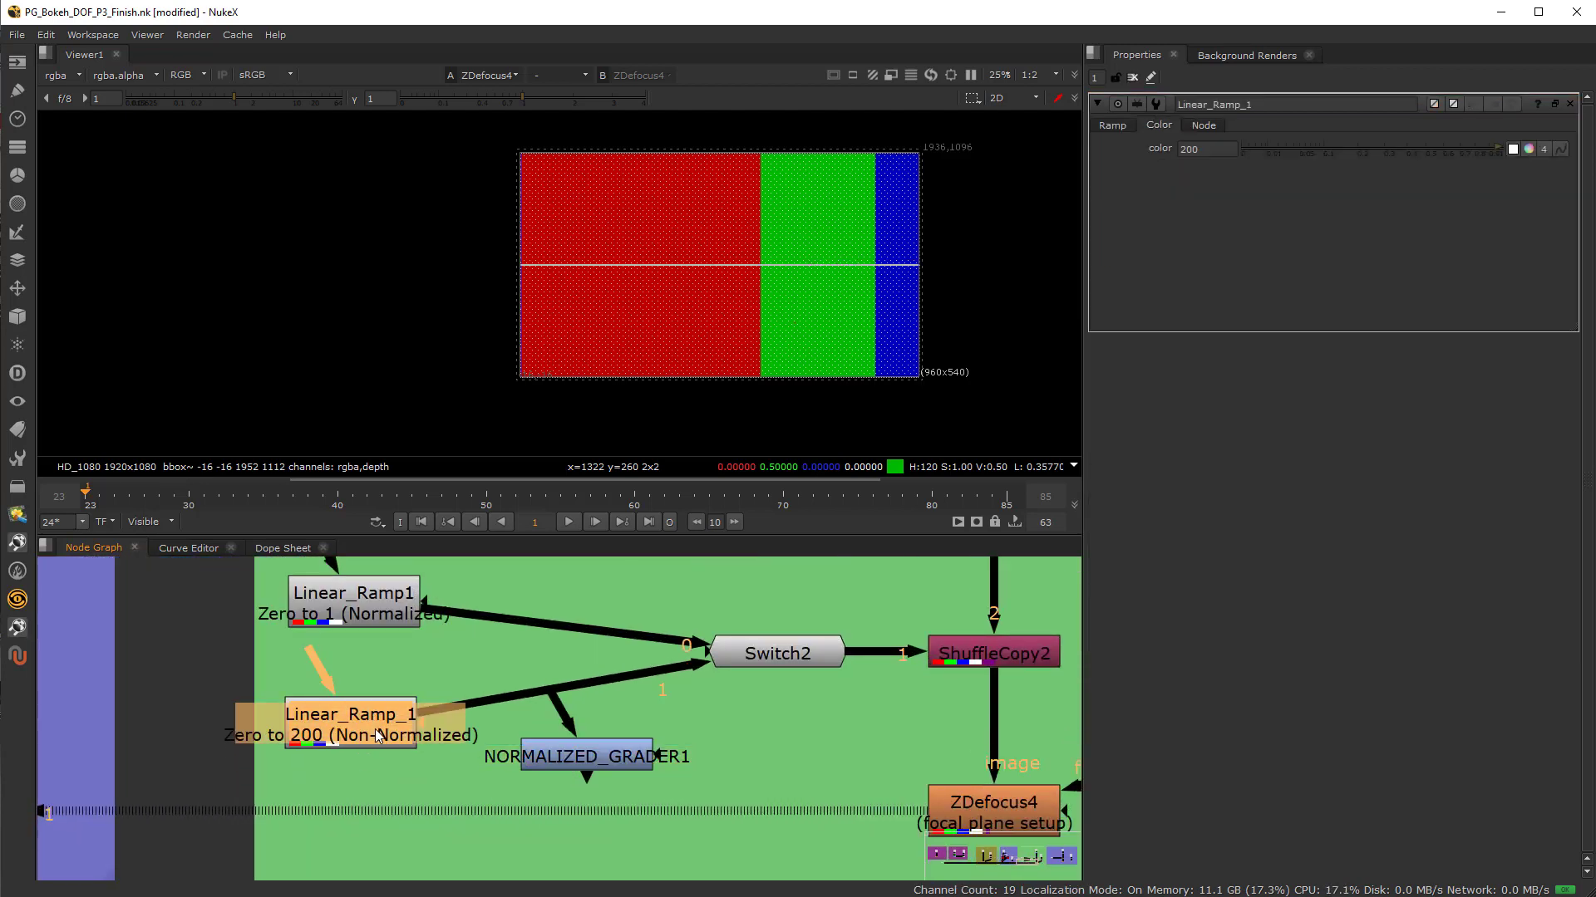
key(1)
Open NORMALIZED_GRADER1, insert it between Linear_Ramp_1 and Switch2, and view its output
double_click(599, 761)
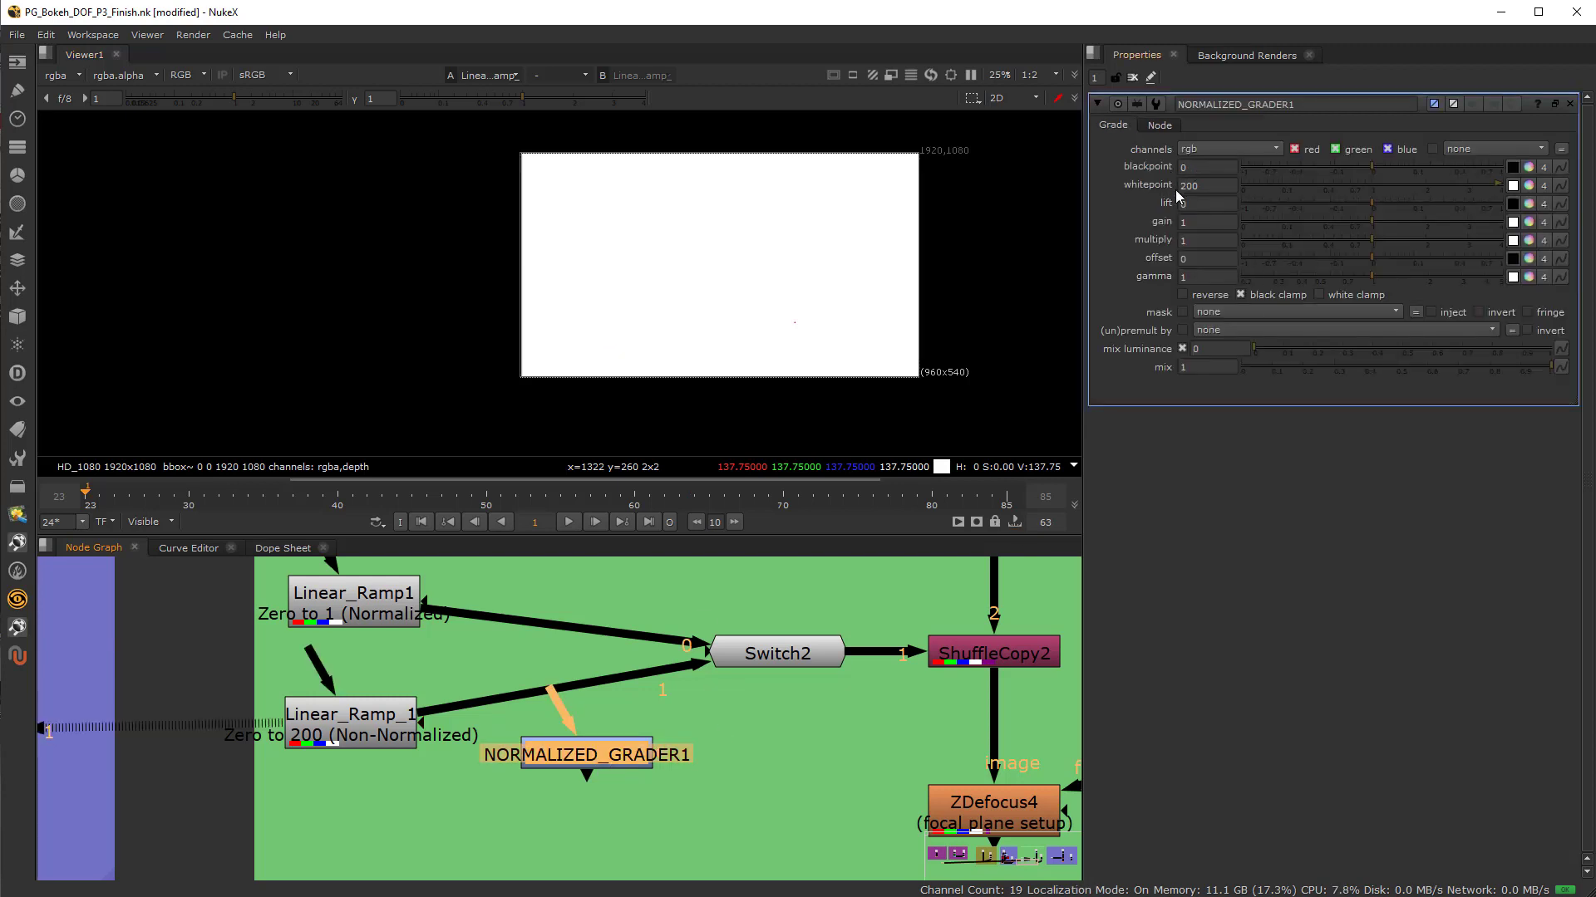
drag(573, 756, 545, 698)
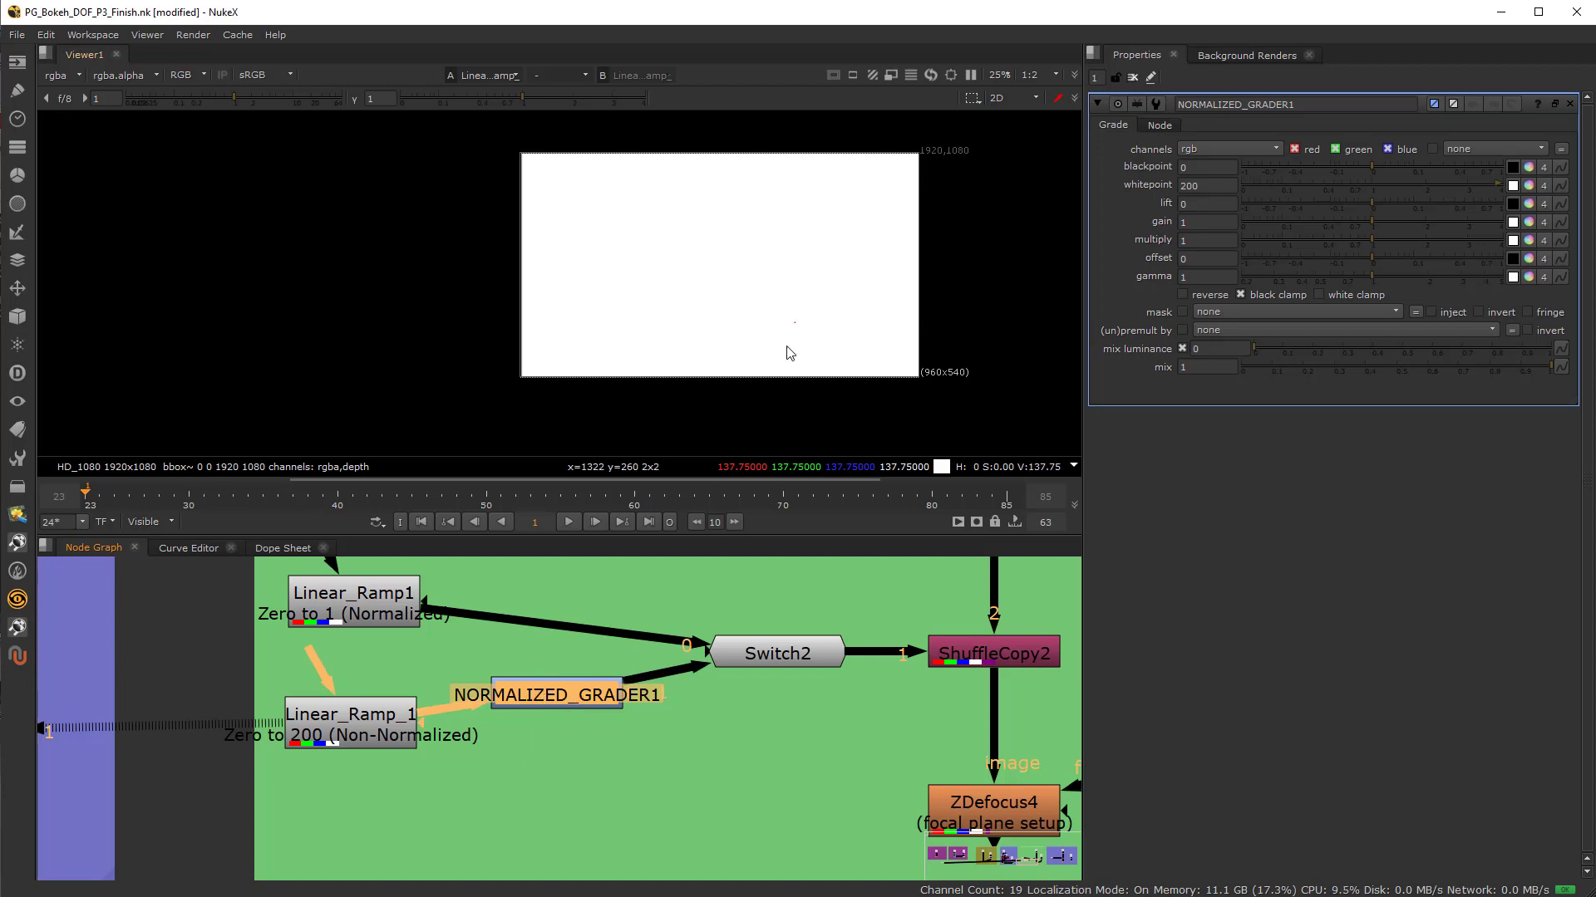
key(1)
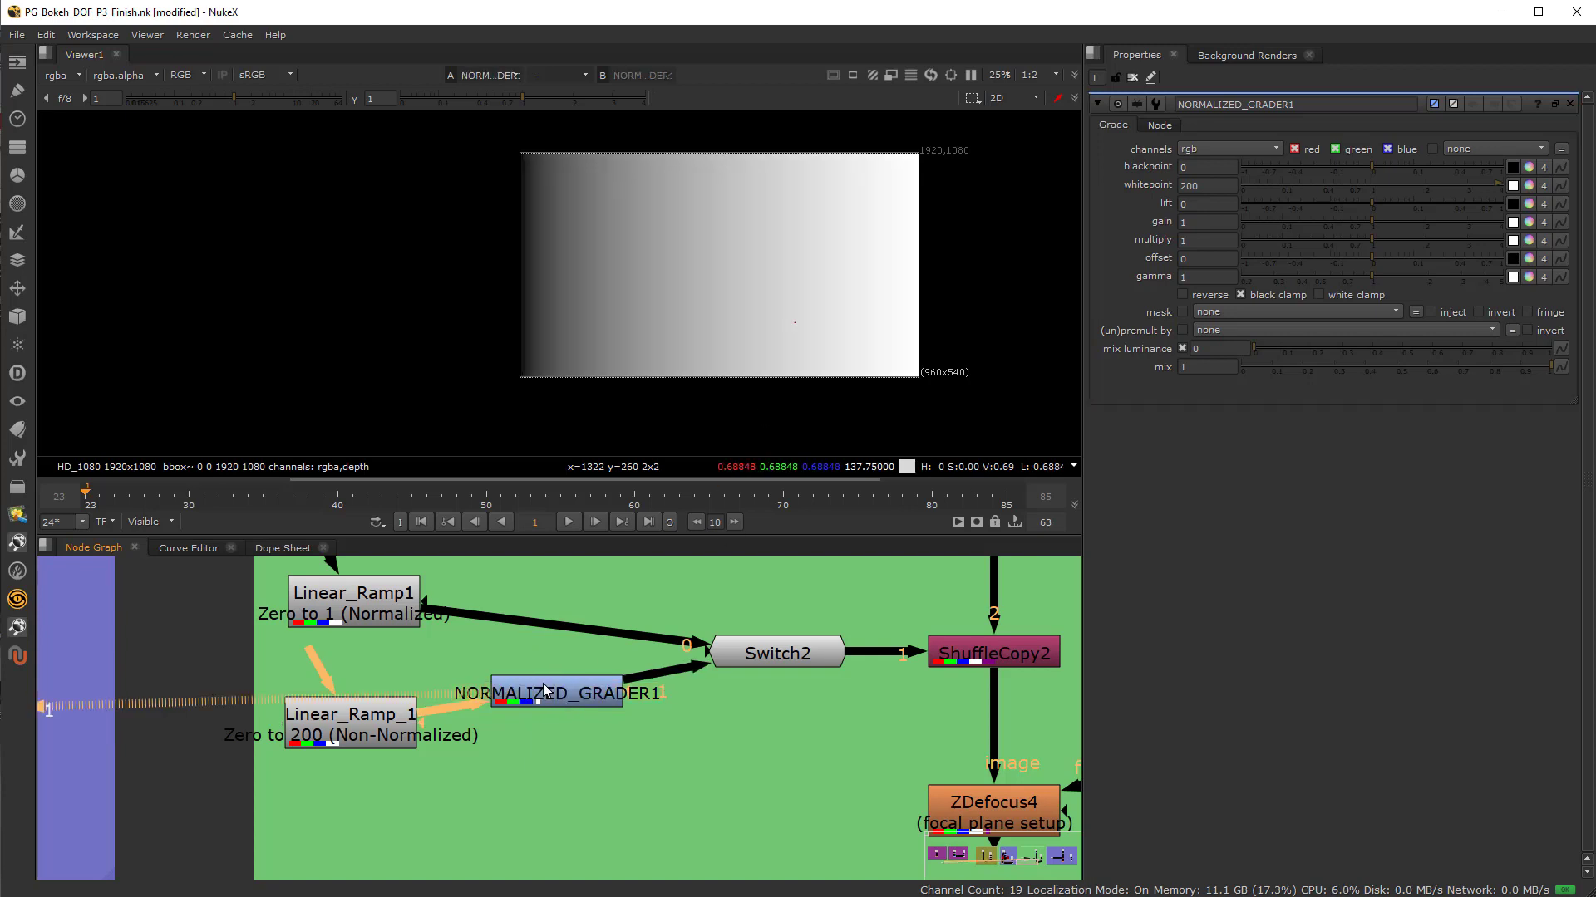
Compare the zero-to-1 Linear_Ramp1 with NORMALIZED_GRADER1's output in the viewer, placing the grader slightly lower
click(585, 707)
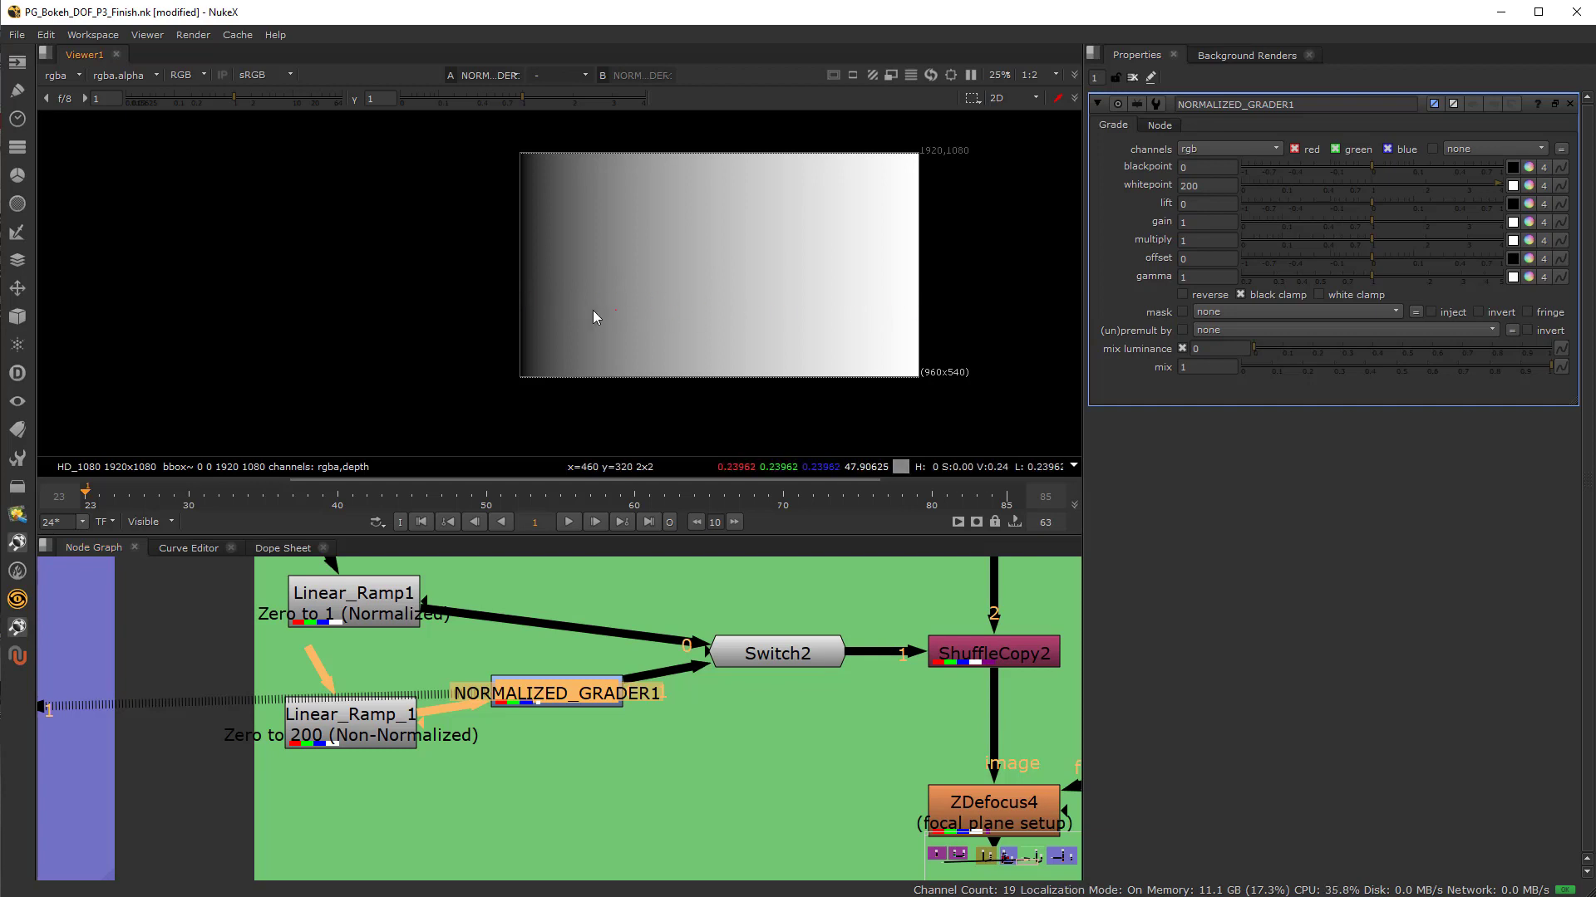
click(395, 617)
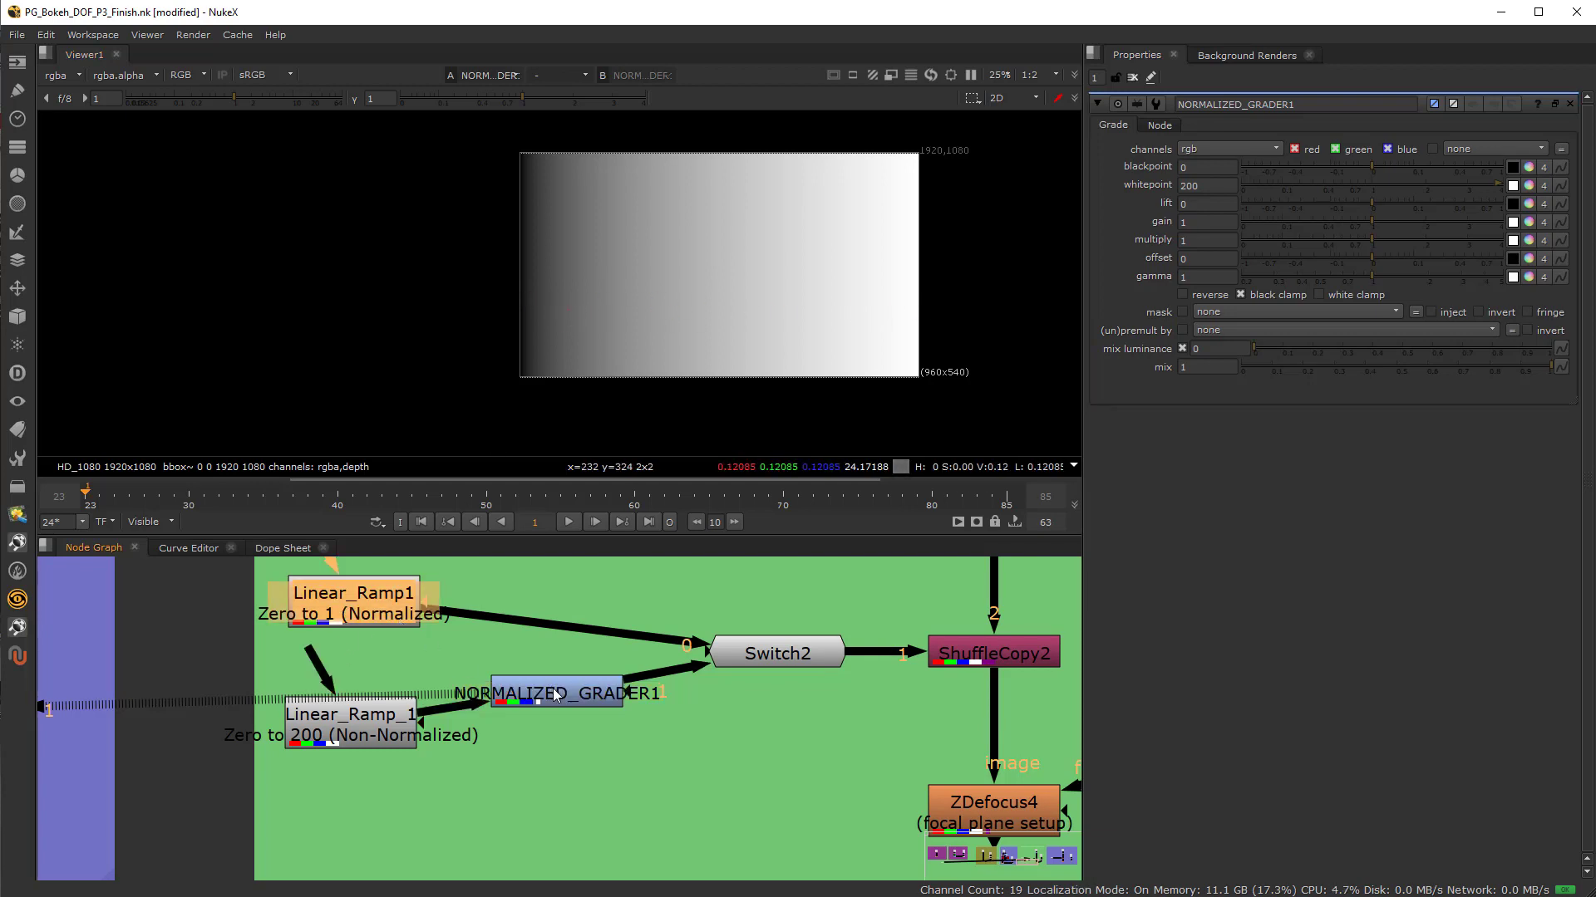
key(1)
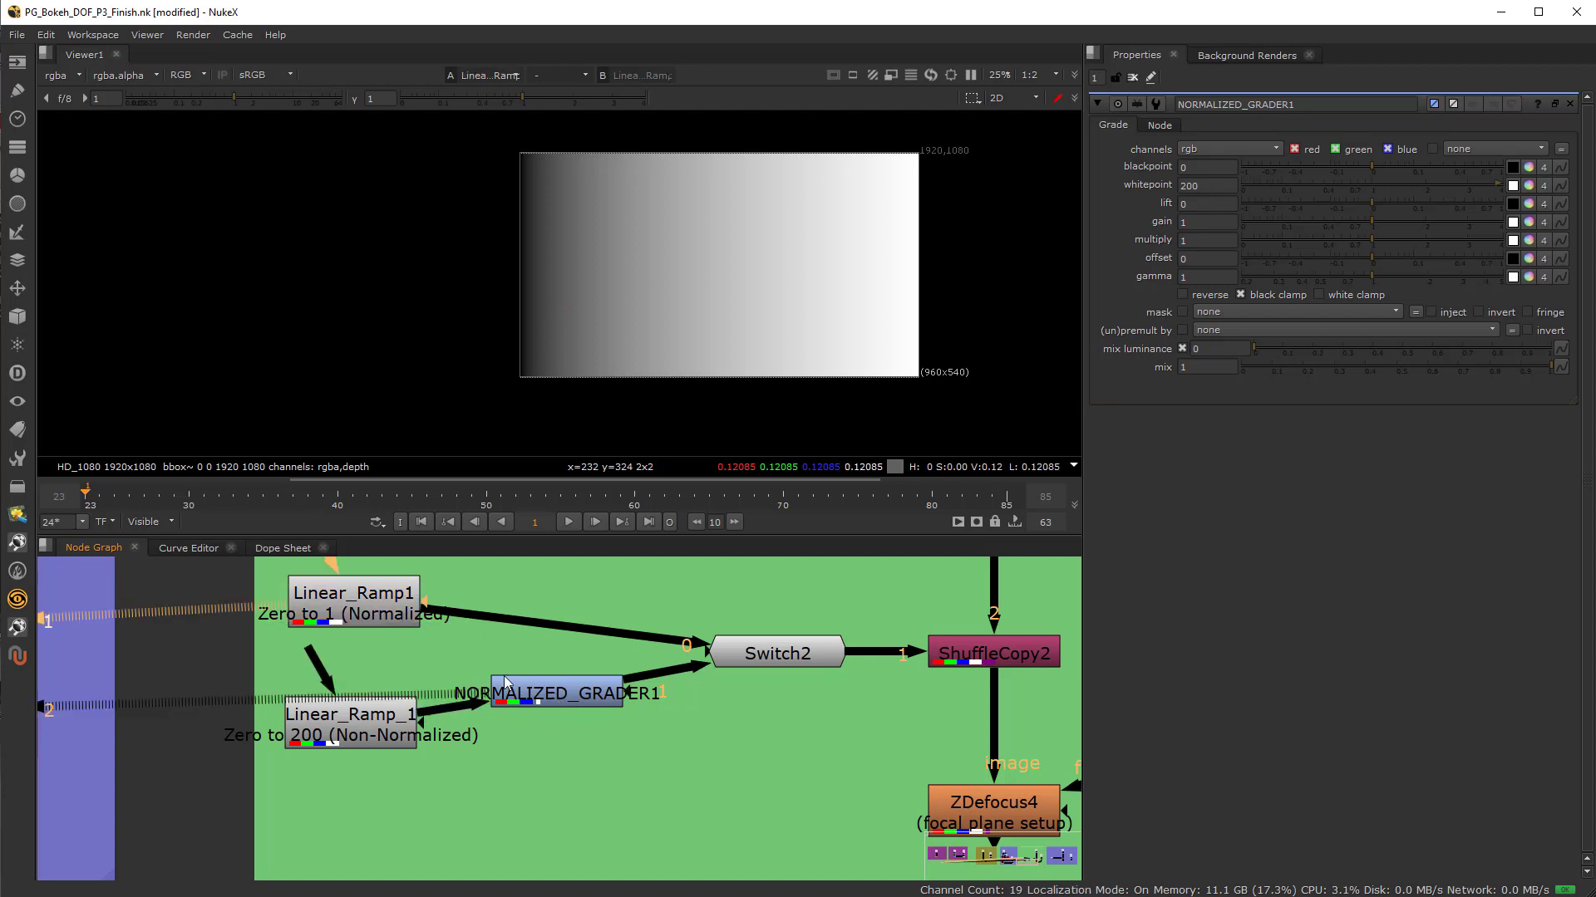
click(556, 698)
drag(545, 698, 553, 733)
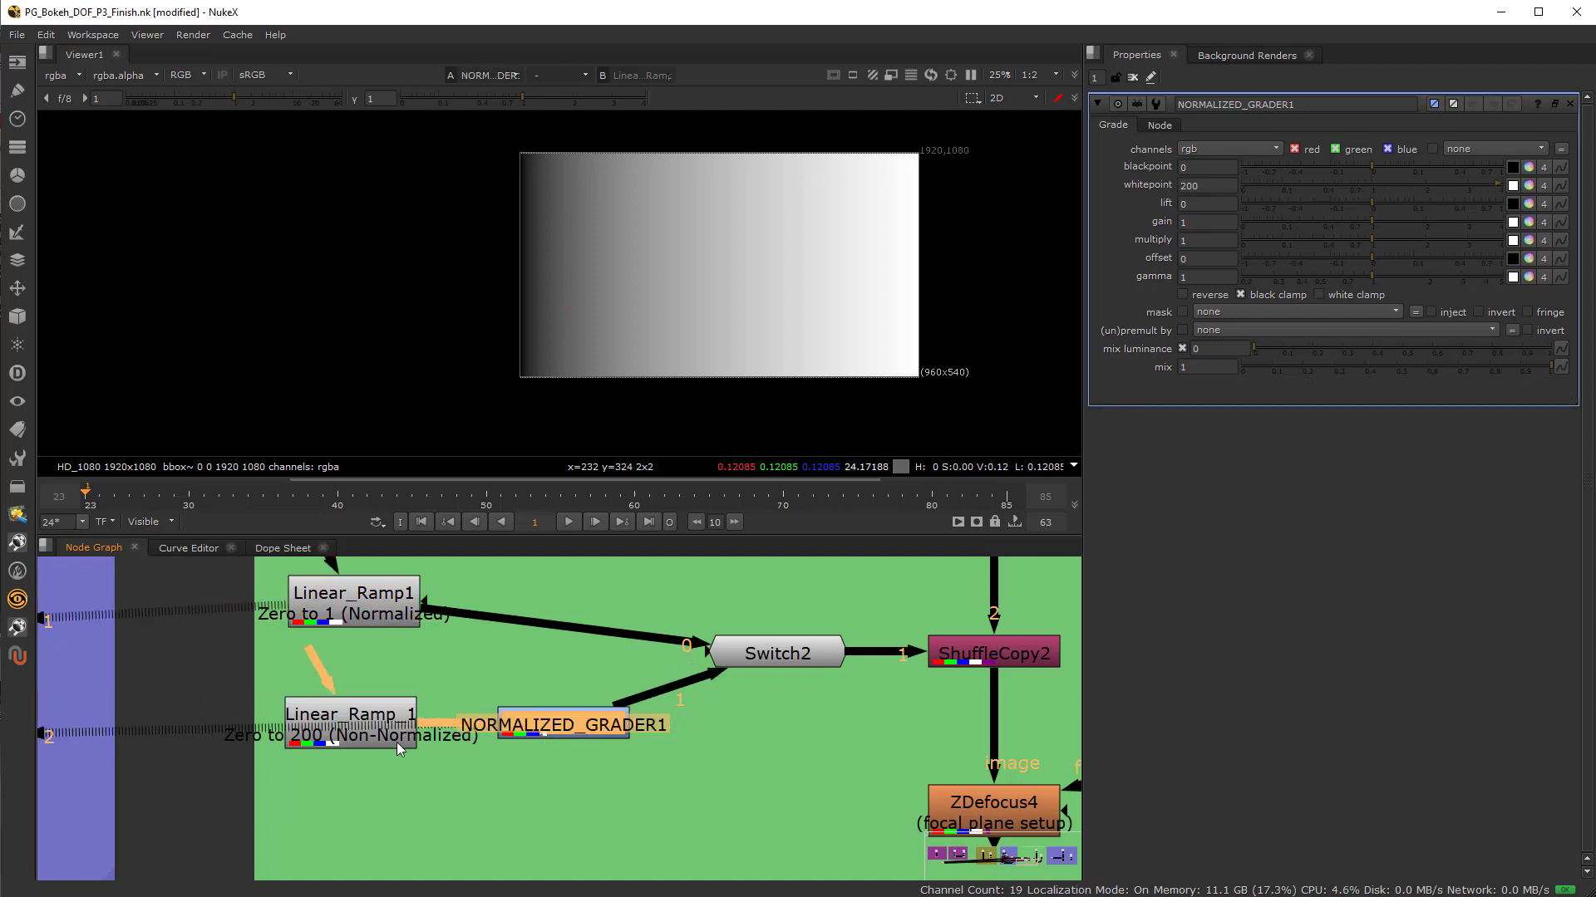
View Linear_Ramp_1, sample a small area of its bright side, and compare it with NORMALIZED_GRADER1's output
click(362, 730)
key(1)
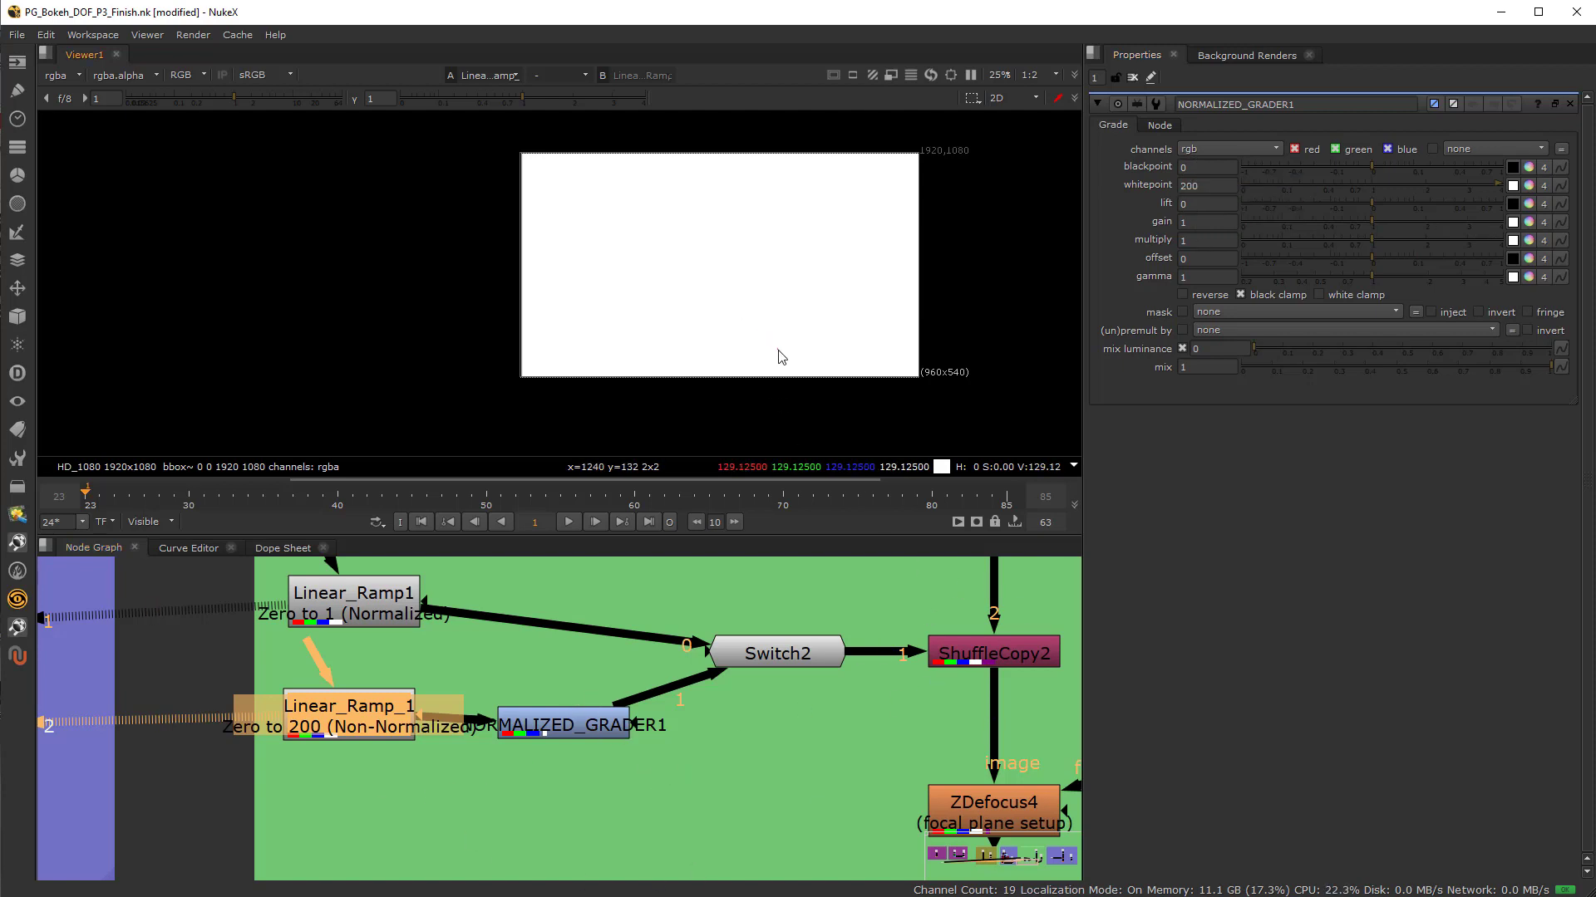
ctrl+click(818, 336)
ctrl+shift+drag(828, 351, 828, 356)
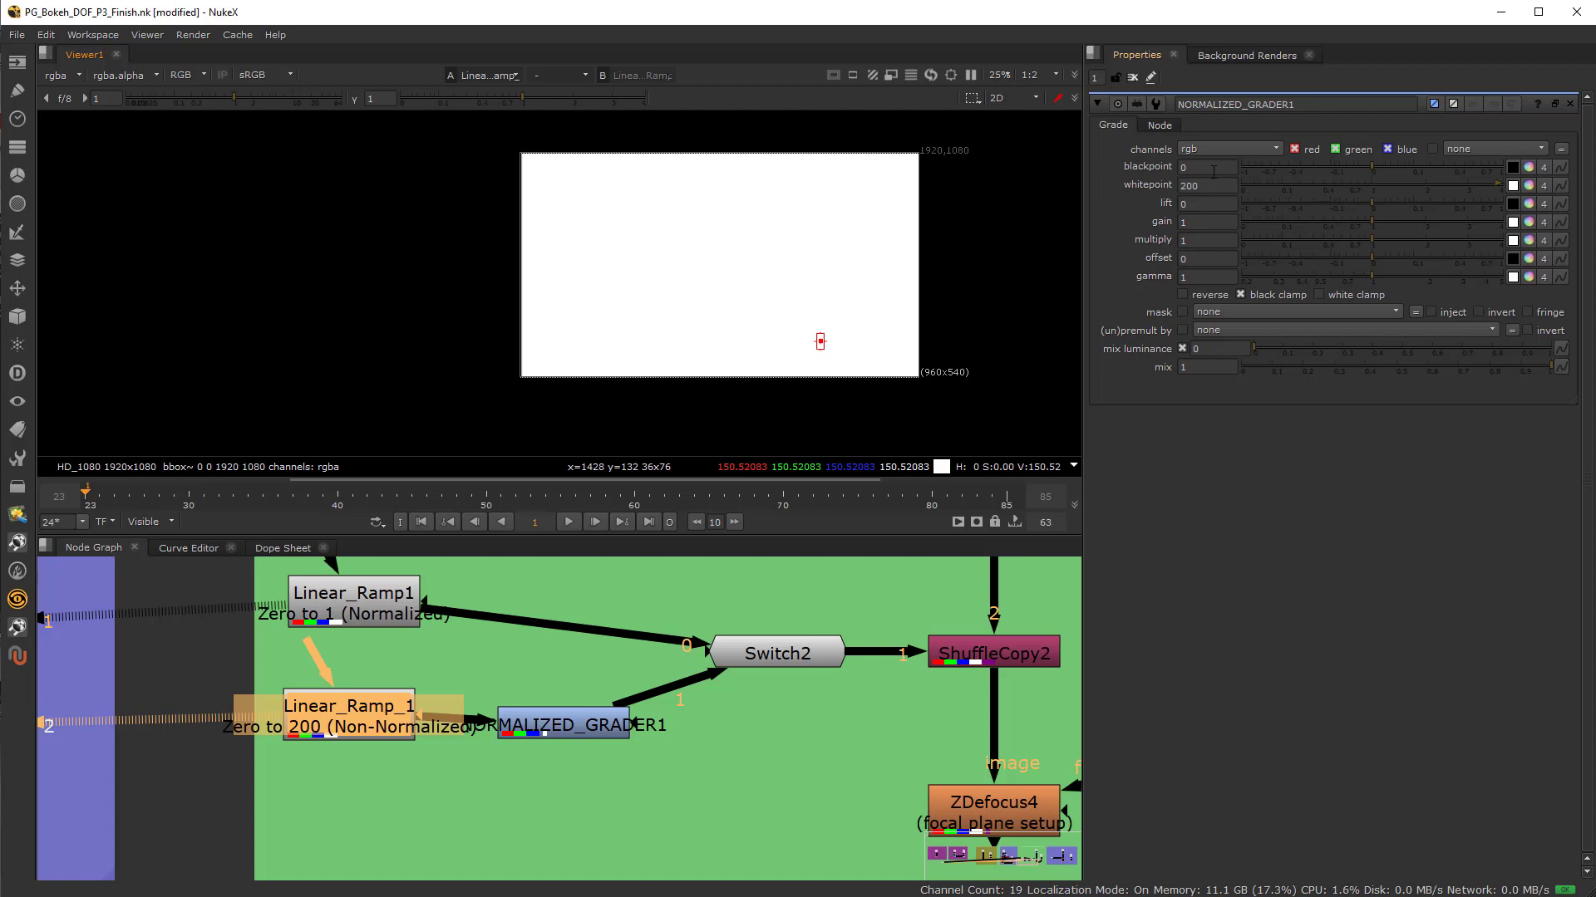
drag(580, 709, 588, 702)
key(1)
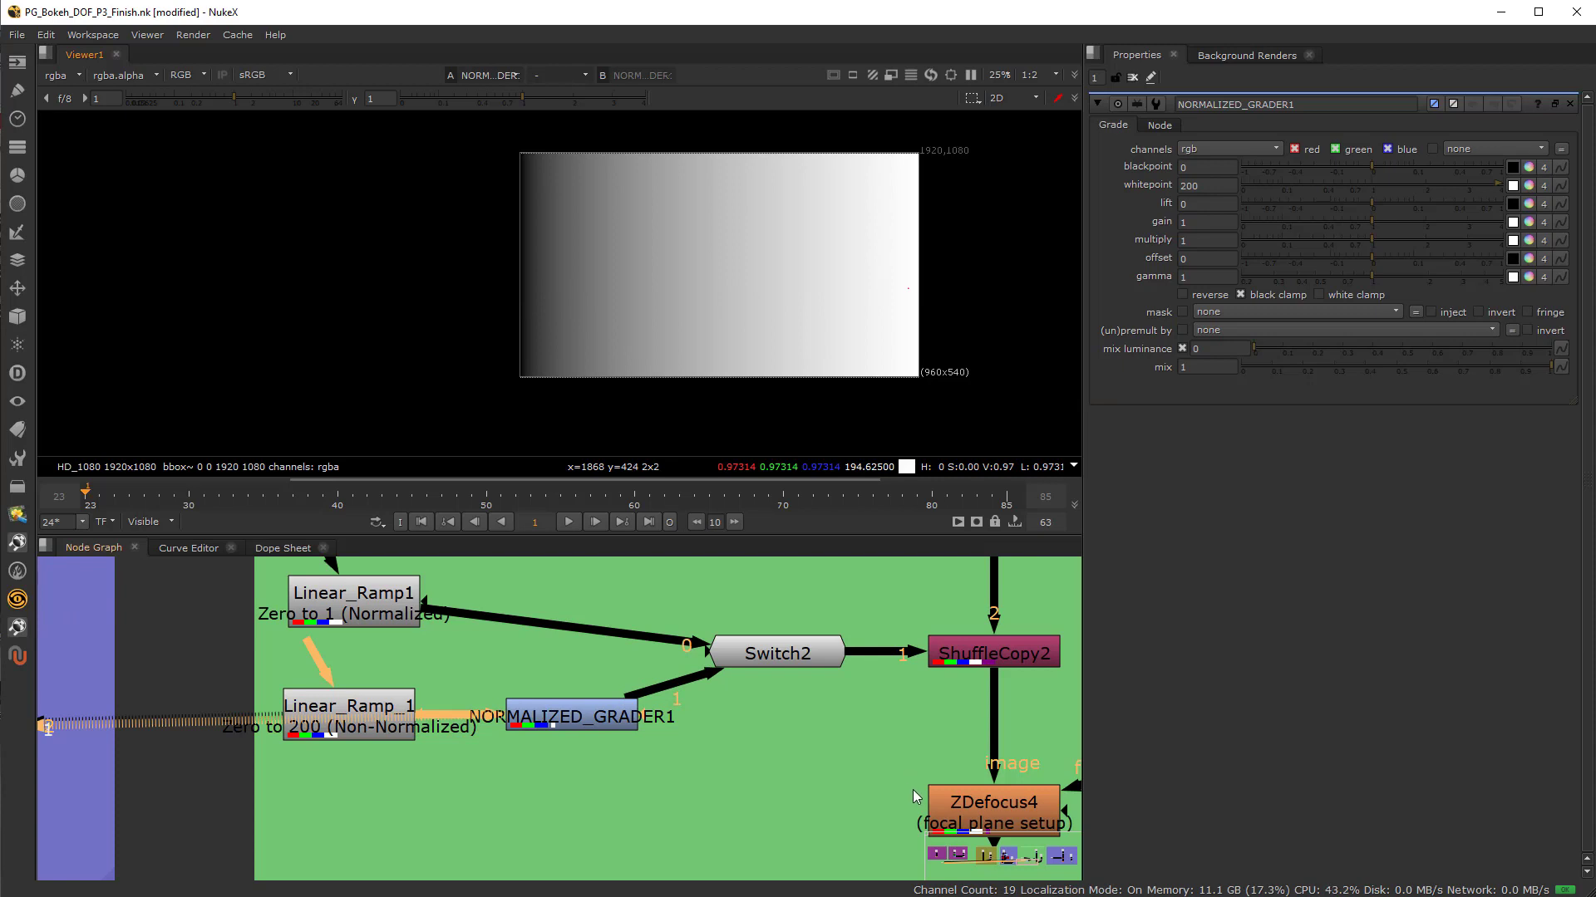
View the Read3 city image and the Reformat1 output in the ZDefocus image example
scroll(726, 809, down, 6)
scroll(823, 779, up, 3)
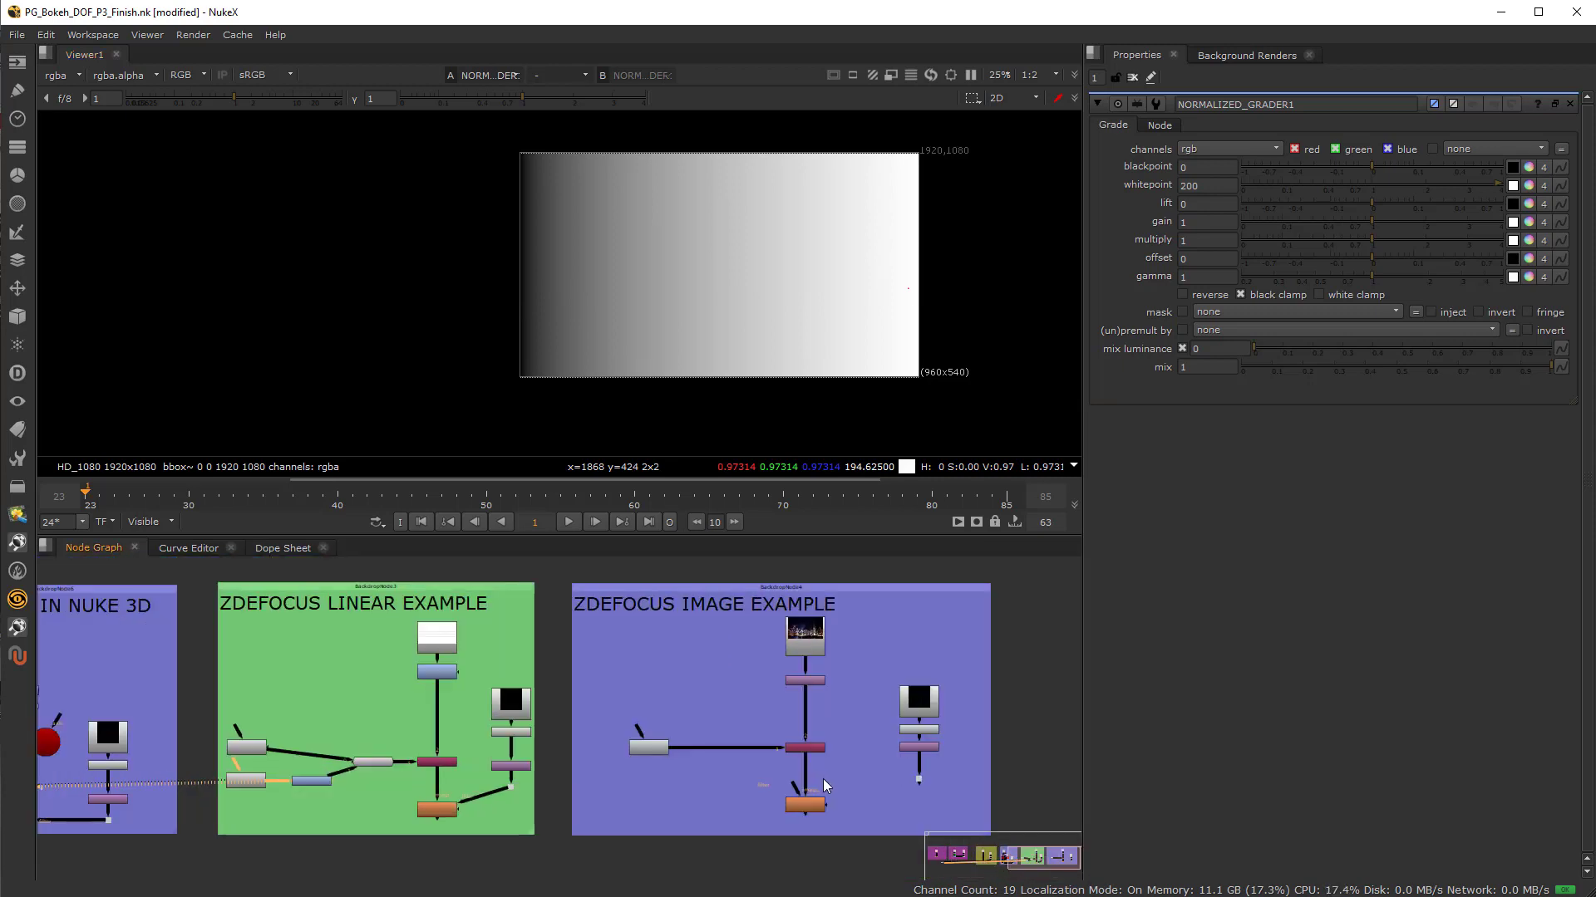
scroll(823, 780, up, 1)
click(724, 641)
key(1)
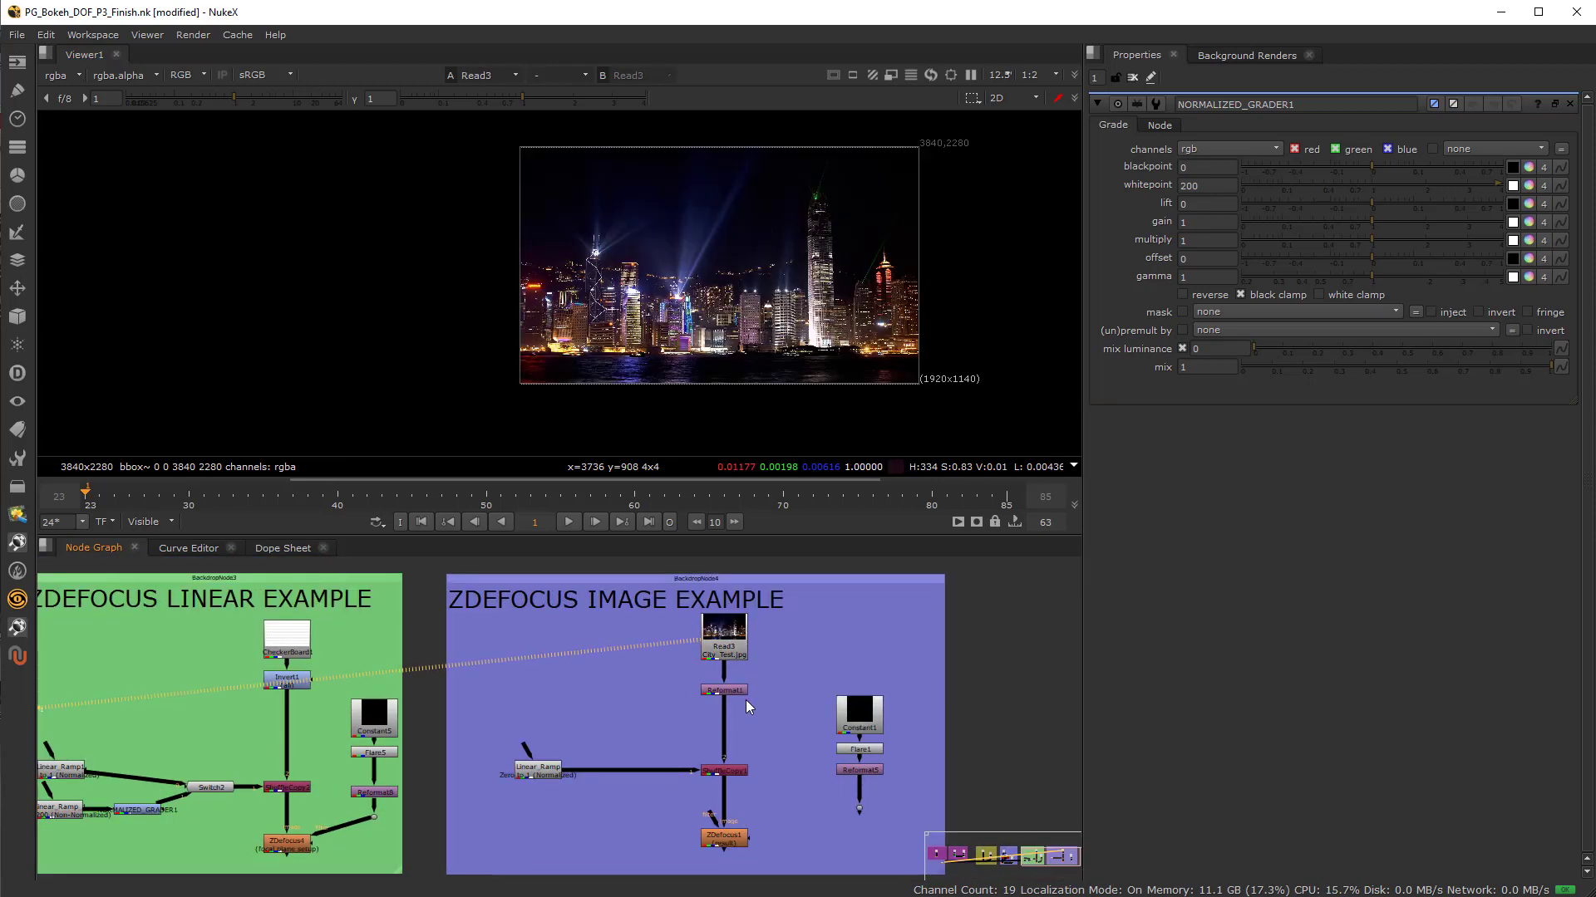
click(741, 692)
key(1)
View the image example's Linear_Ramp and the output of ShuffleCopy1
scroll(742, 795, up, 2)
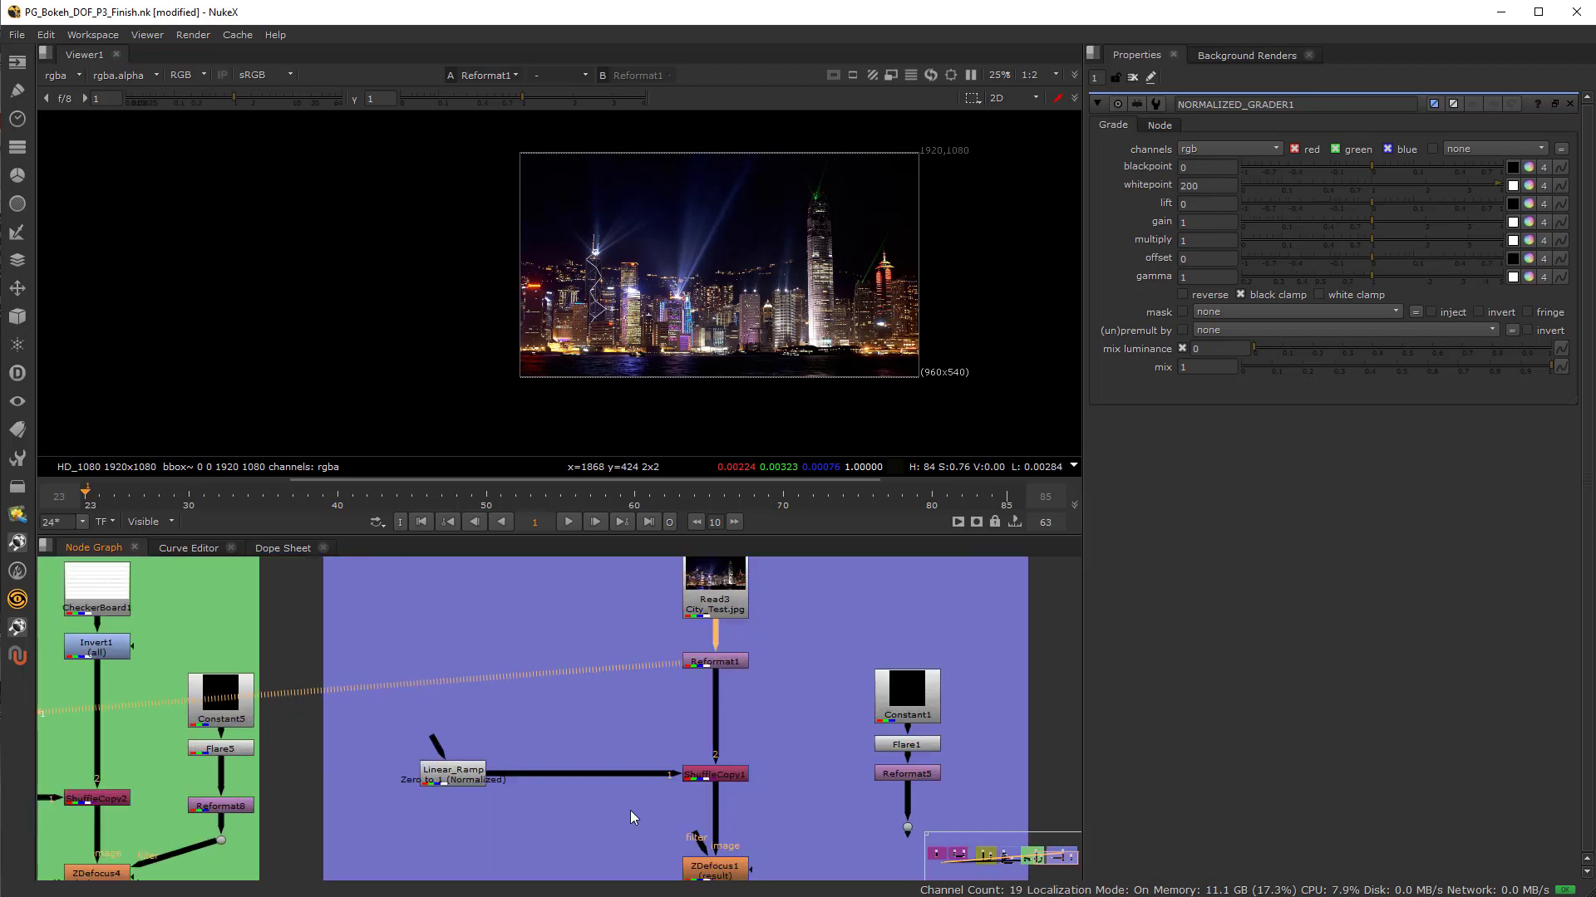
click(453, 773)
key(1)
click(715, 775)
key(1)
middle_drag(715, 777, 710, 728)
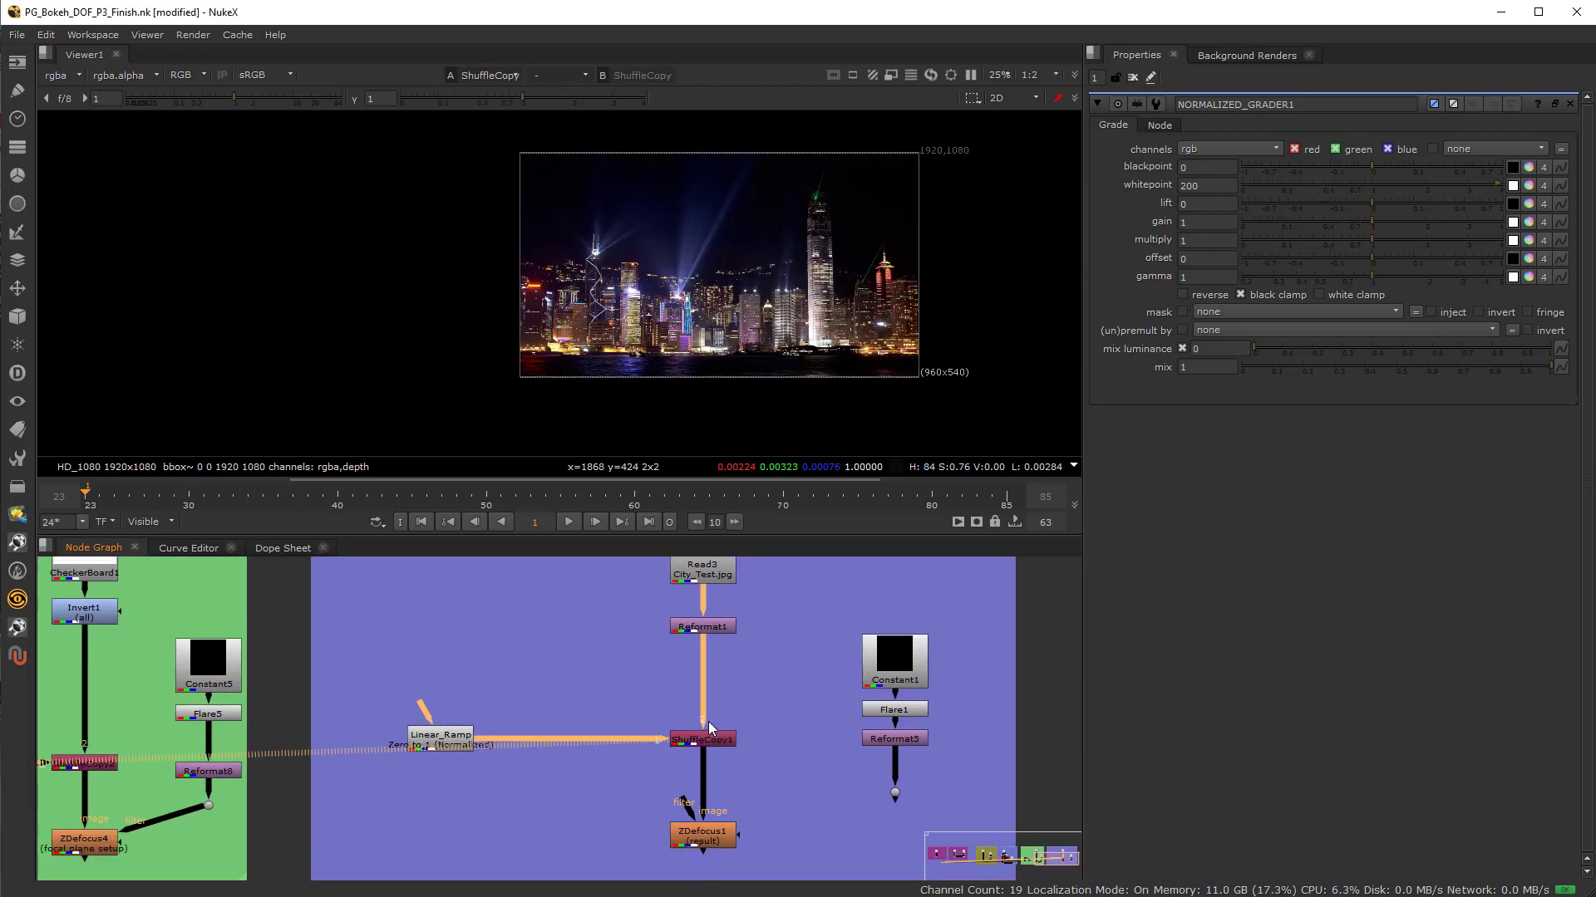
Check ShuffleCopy1's depth channel in the viewer and return the display to rgba
scroll(710, 724, up, 2)
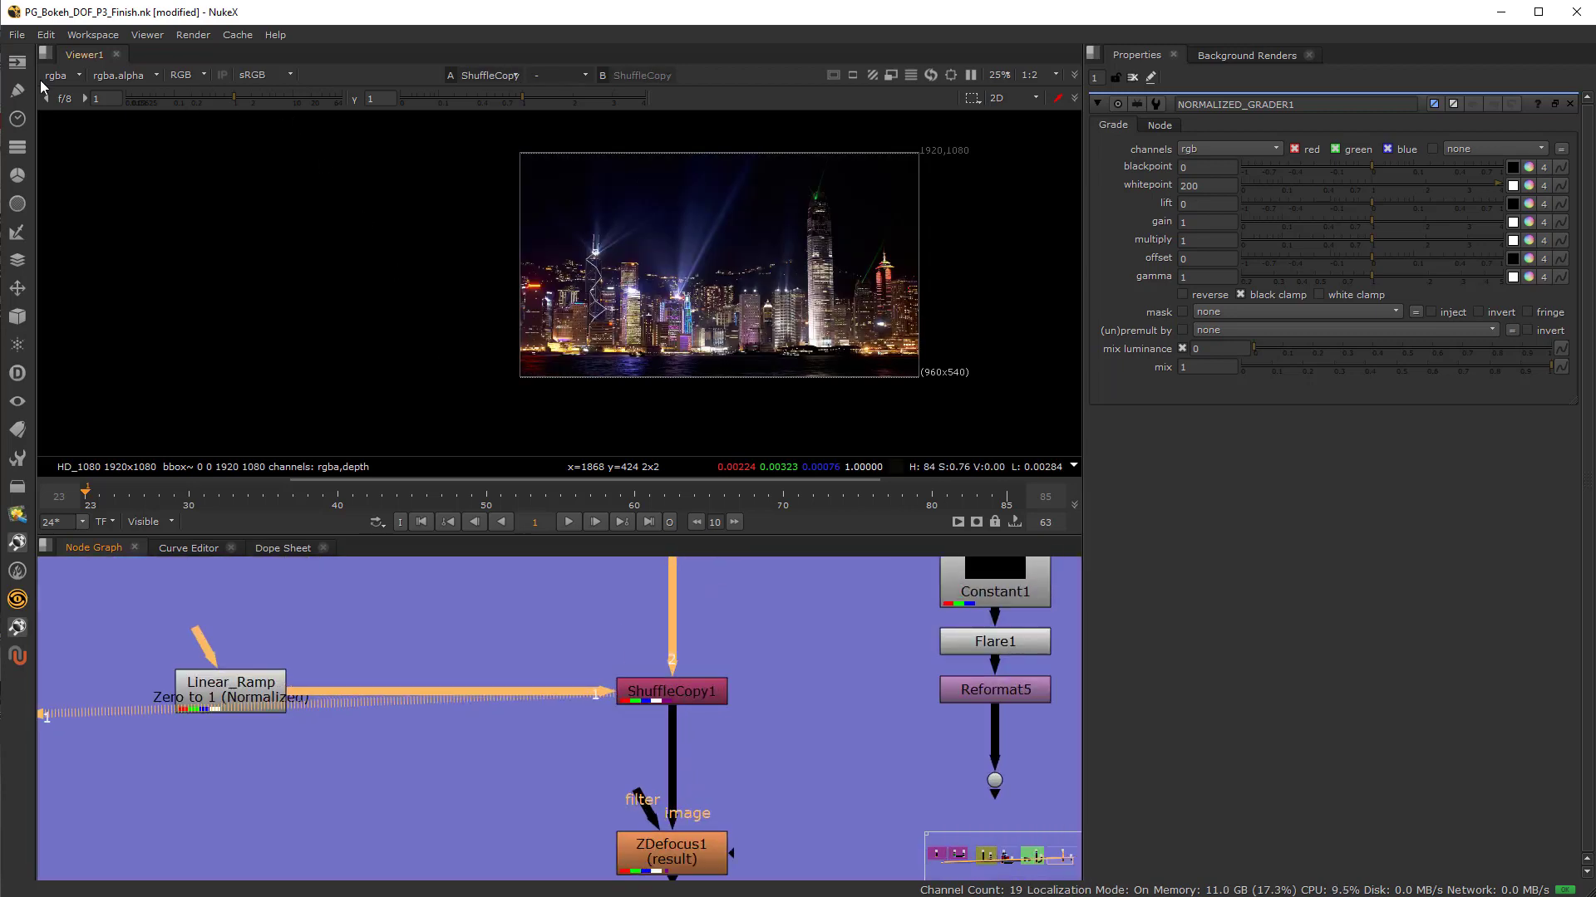
click(78, 77)
click(75, 155)
click(78, 76)
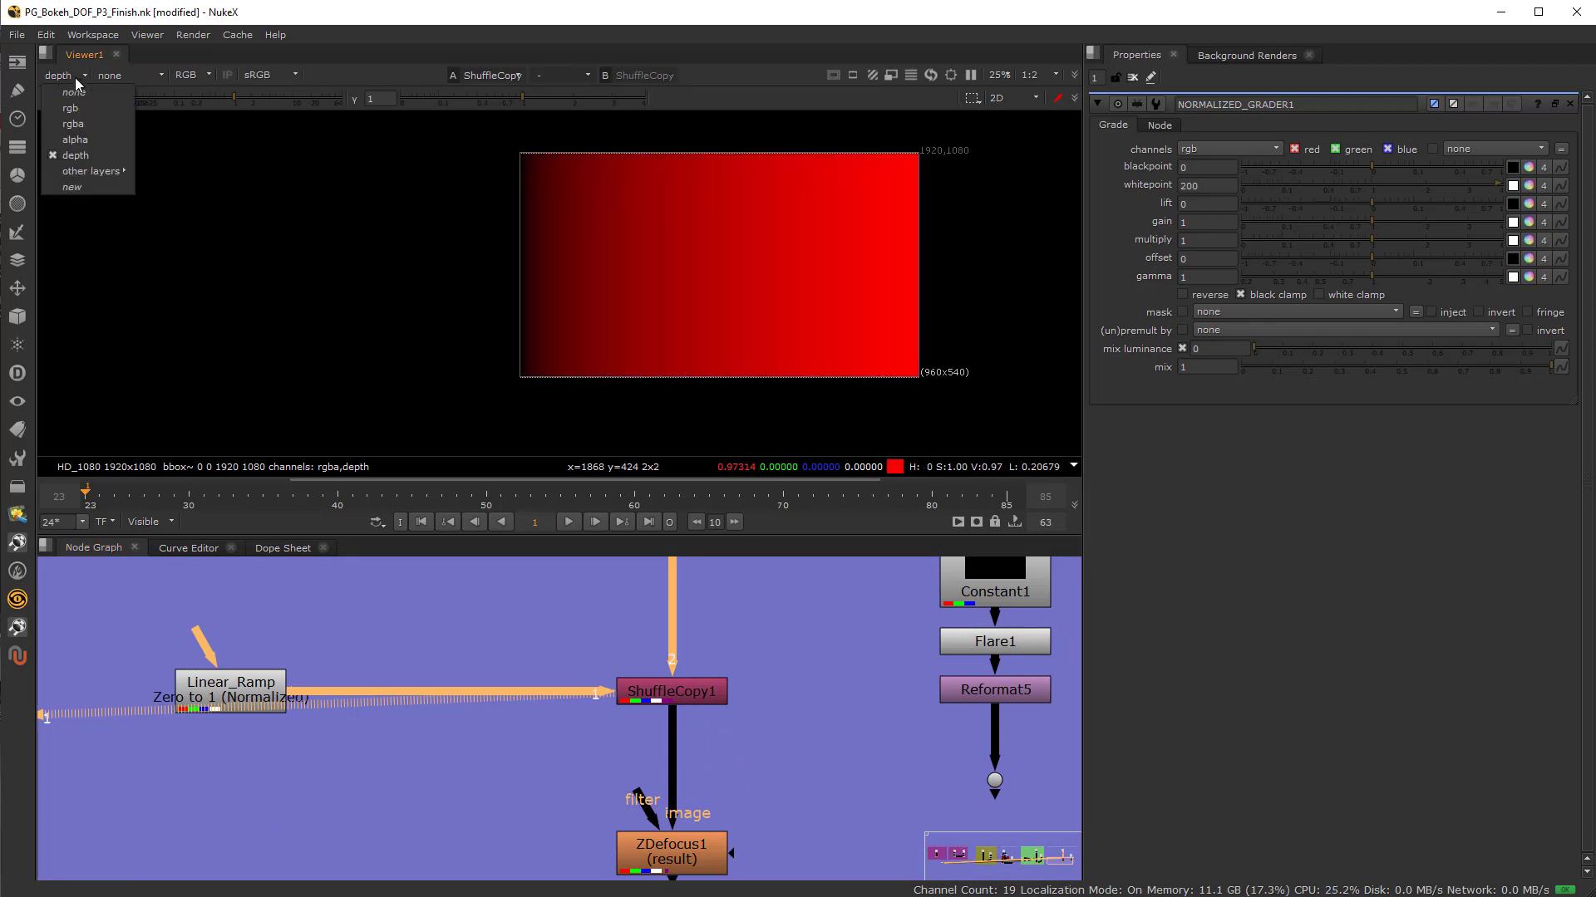
click(73, 124)
View ZDefocus1's result, open its properties, and examine the defocused city lights up close
click(700, 865)
key(1)
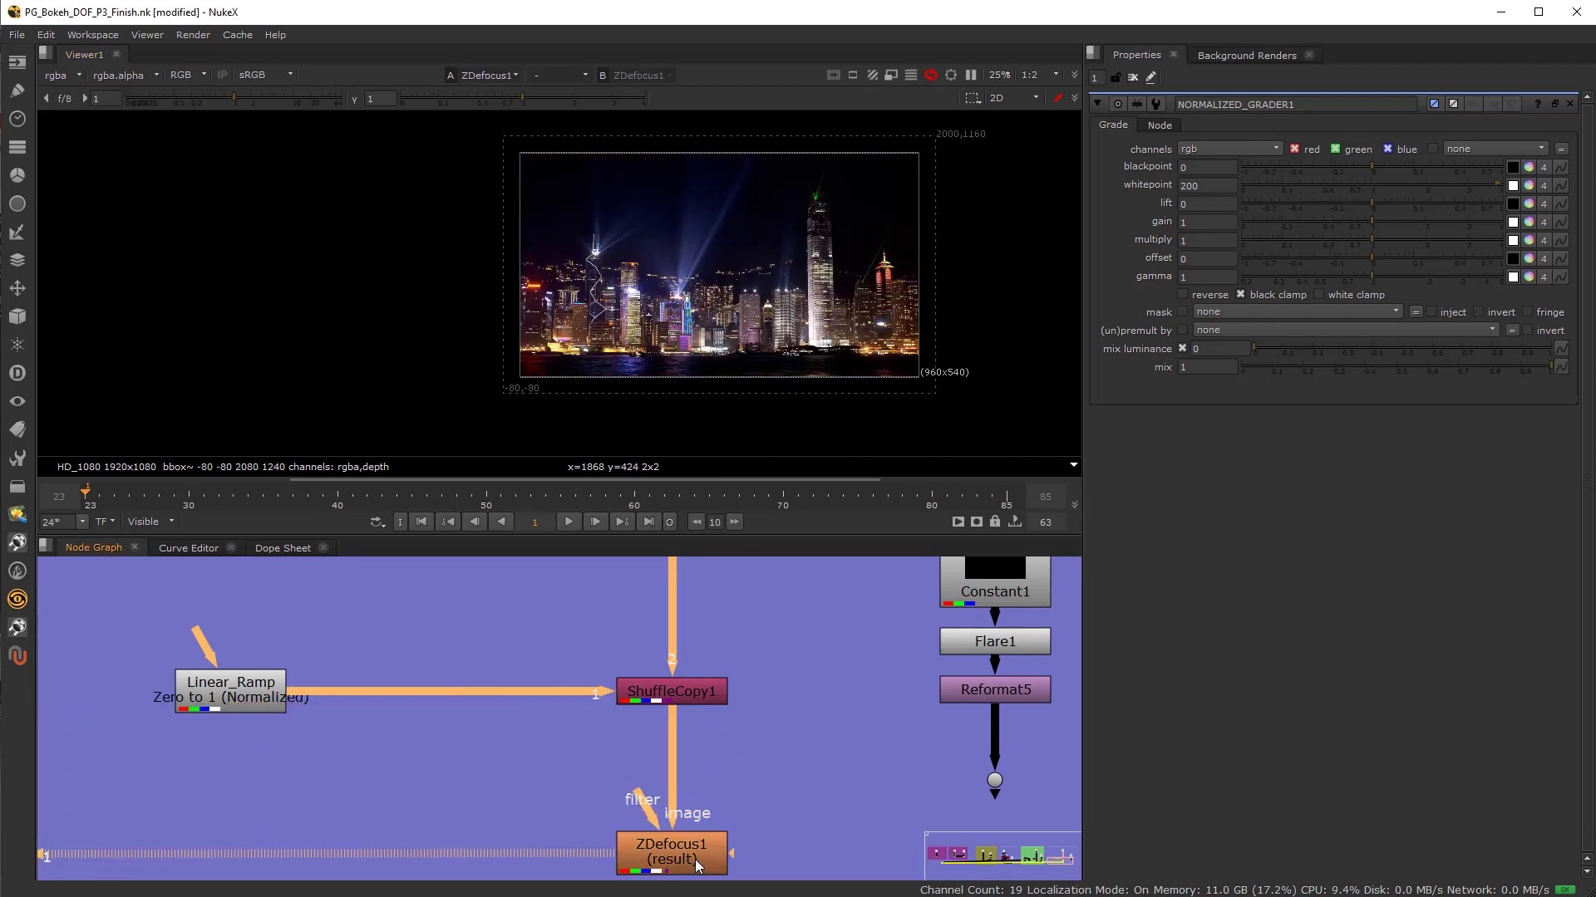
double_click(680, 863)
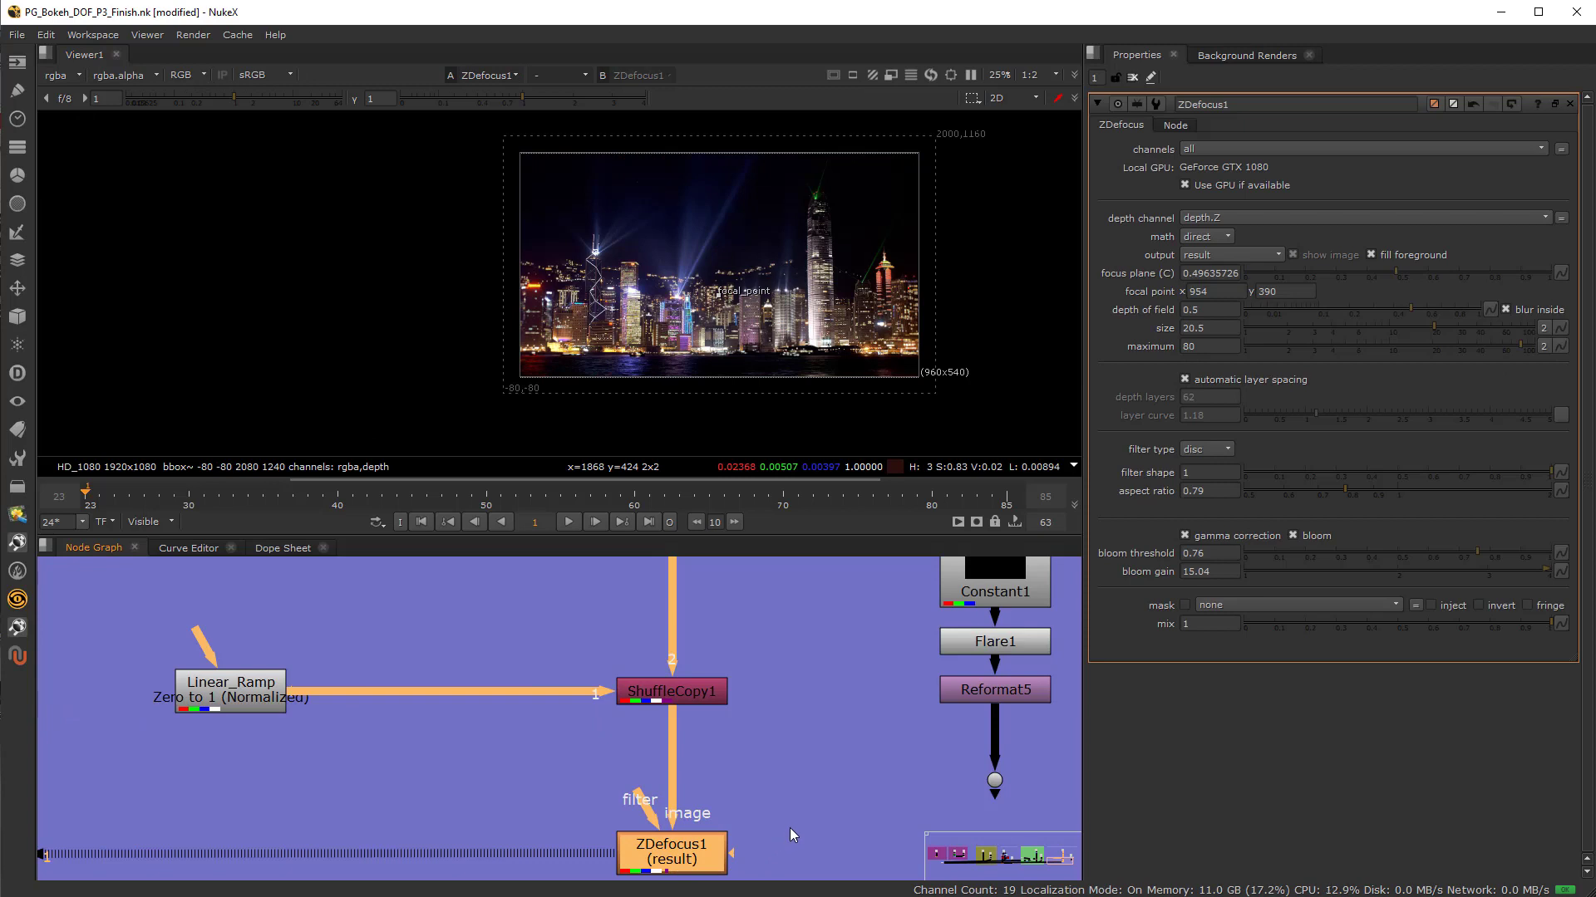
scroll(712, 364, up, 2)
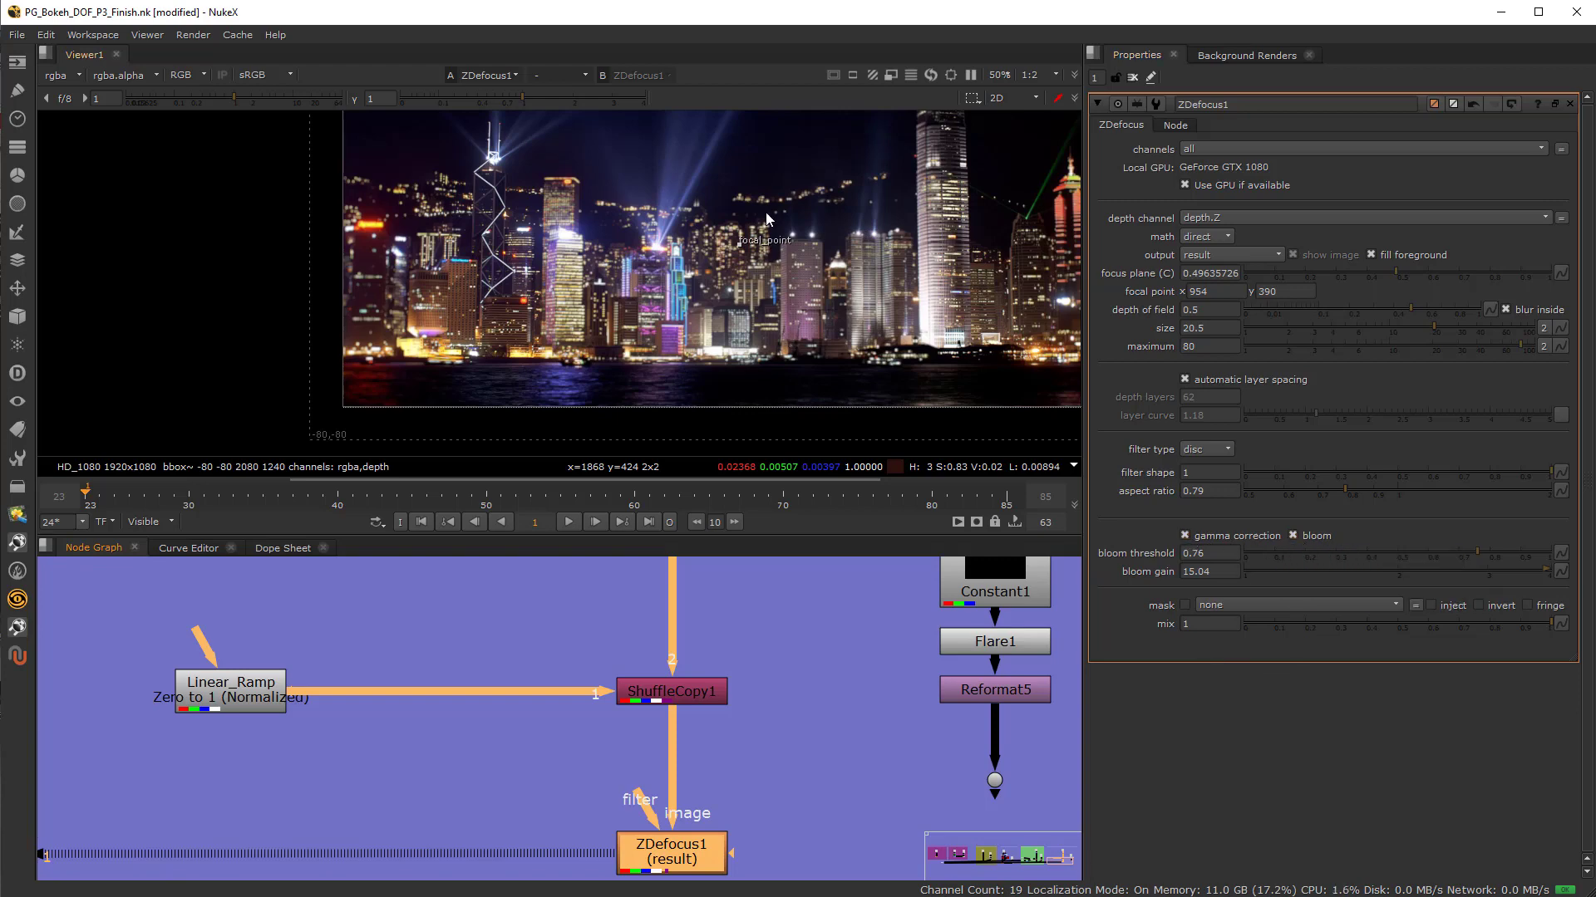
middle_drag(765, 211, 891, 291)
scroll(843, 316, down, 1)
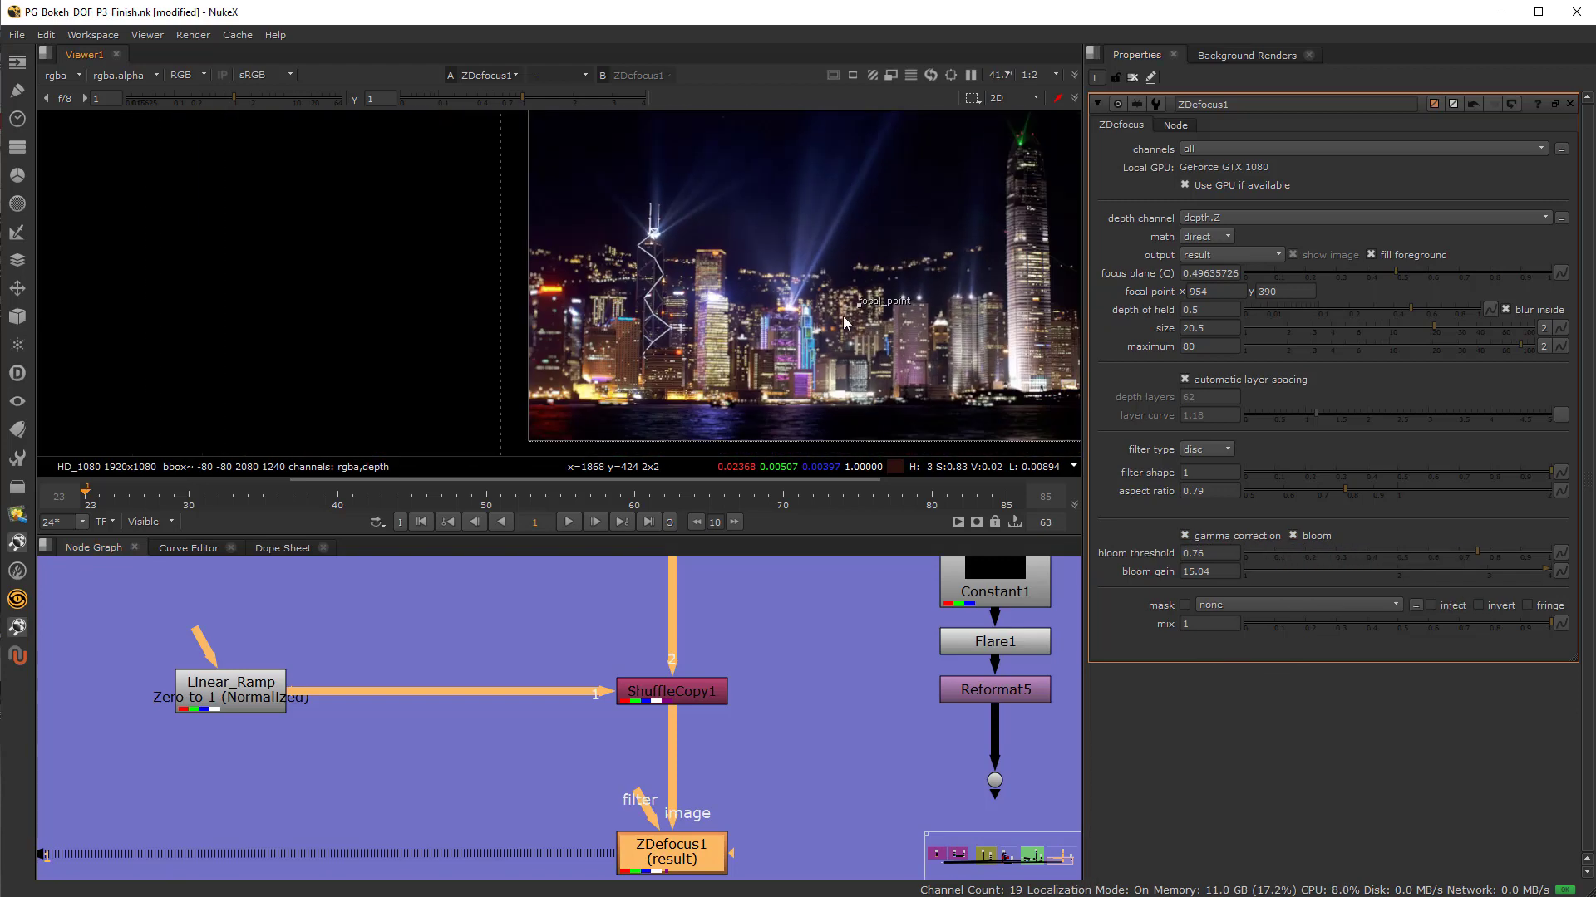
scroll(718, 243, up, 3)
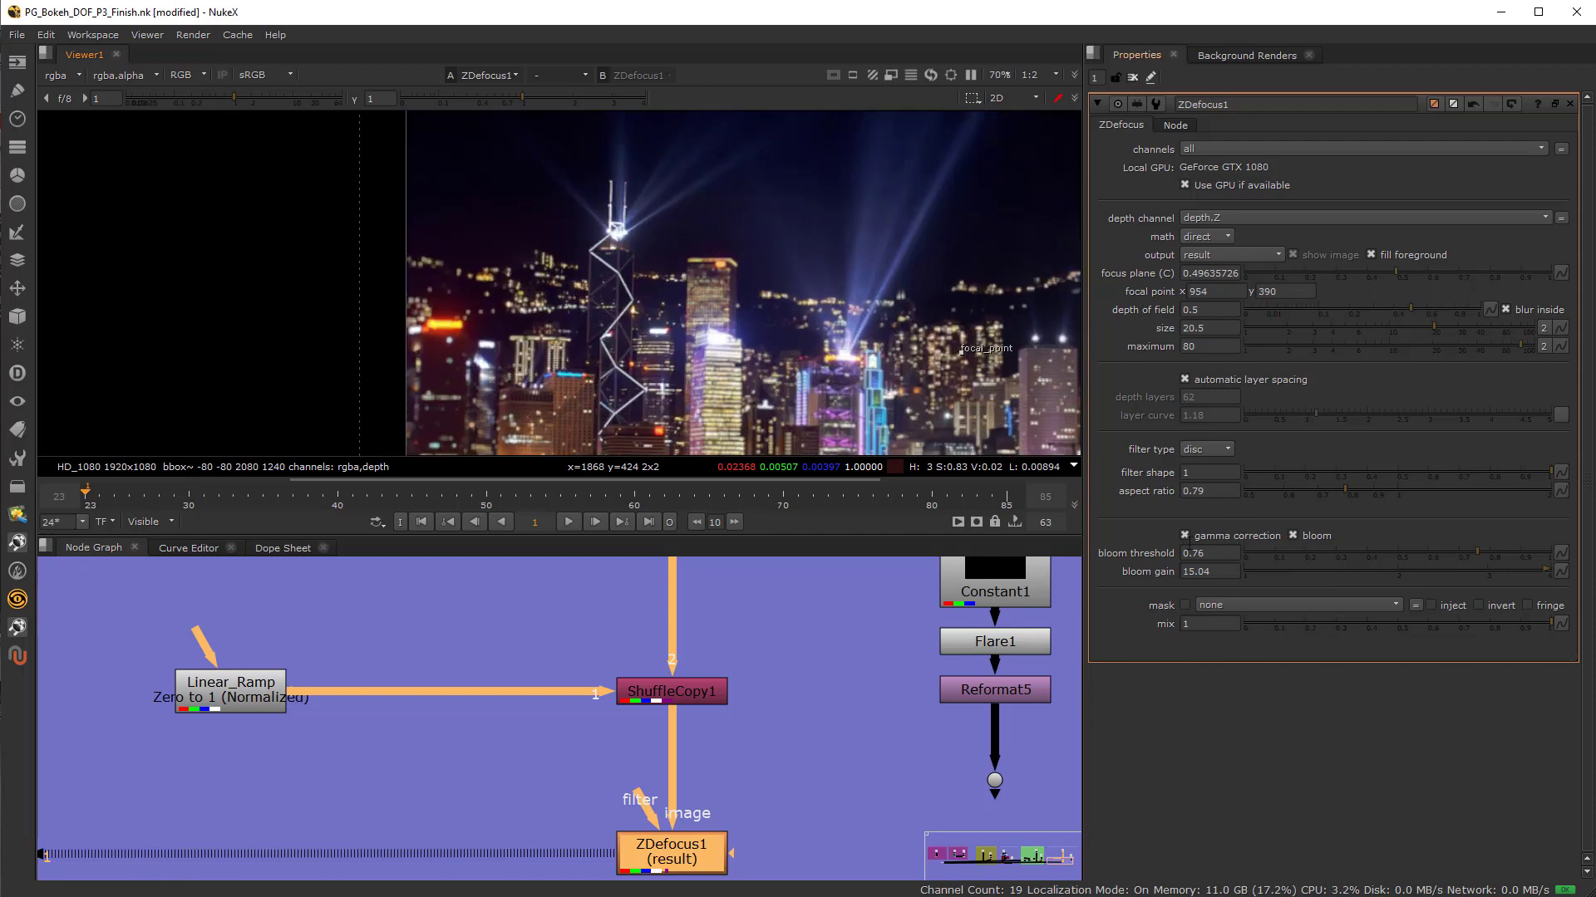
Compare ZDefocus1's result with gamma correction off and on, and leave gamma correction off
click(1185, 536)
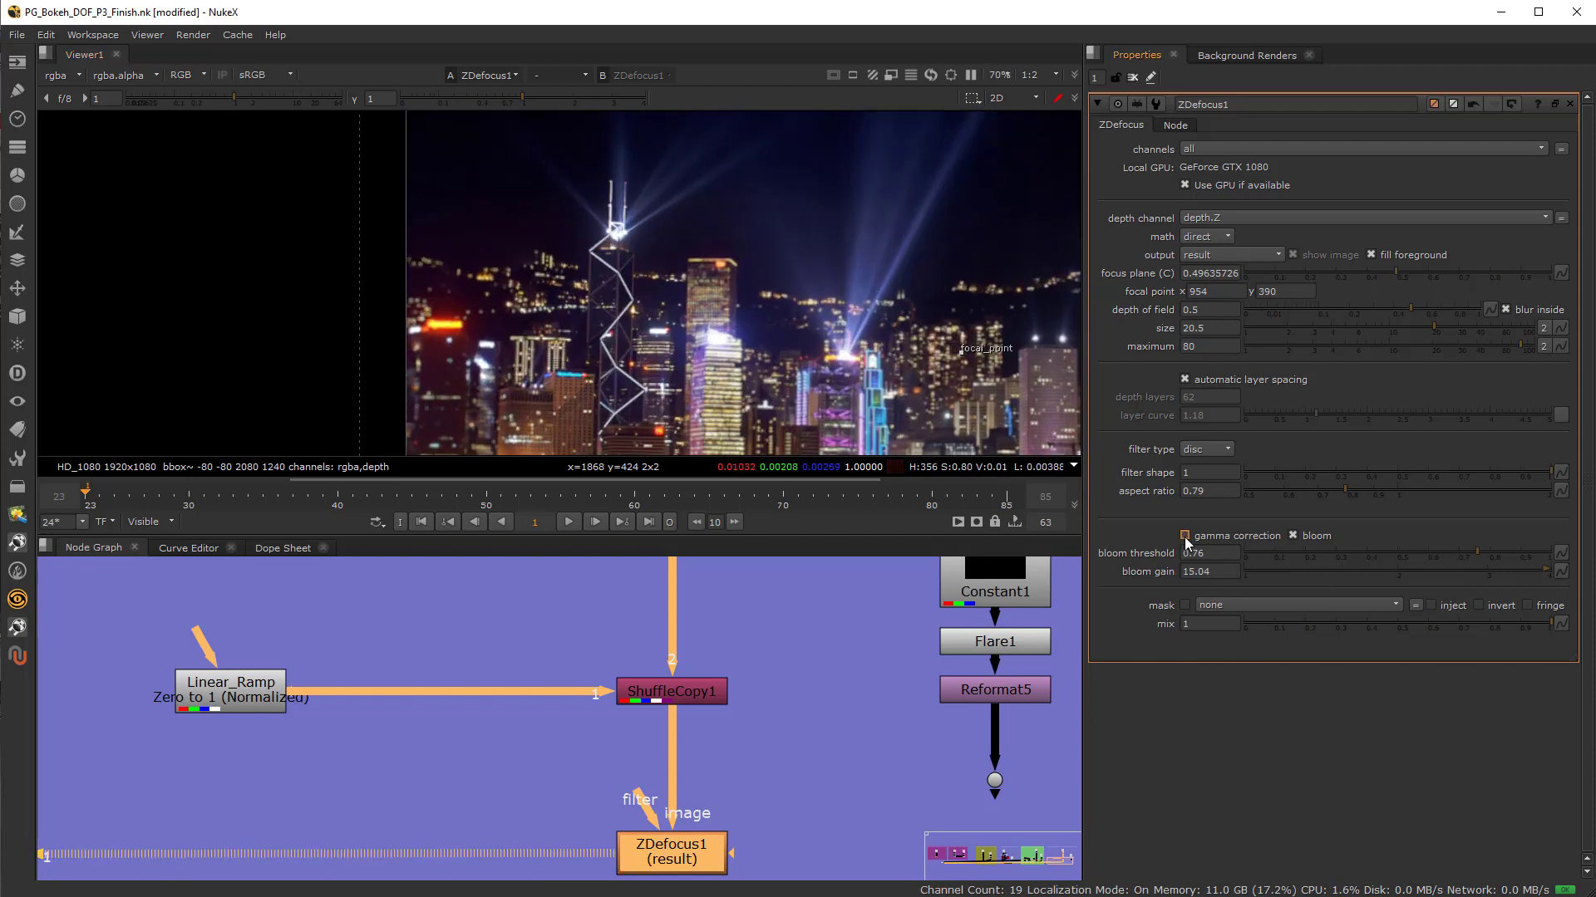
click(1185, 536)
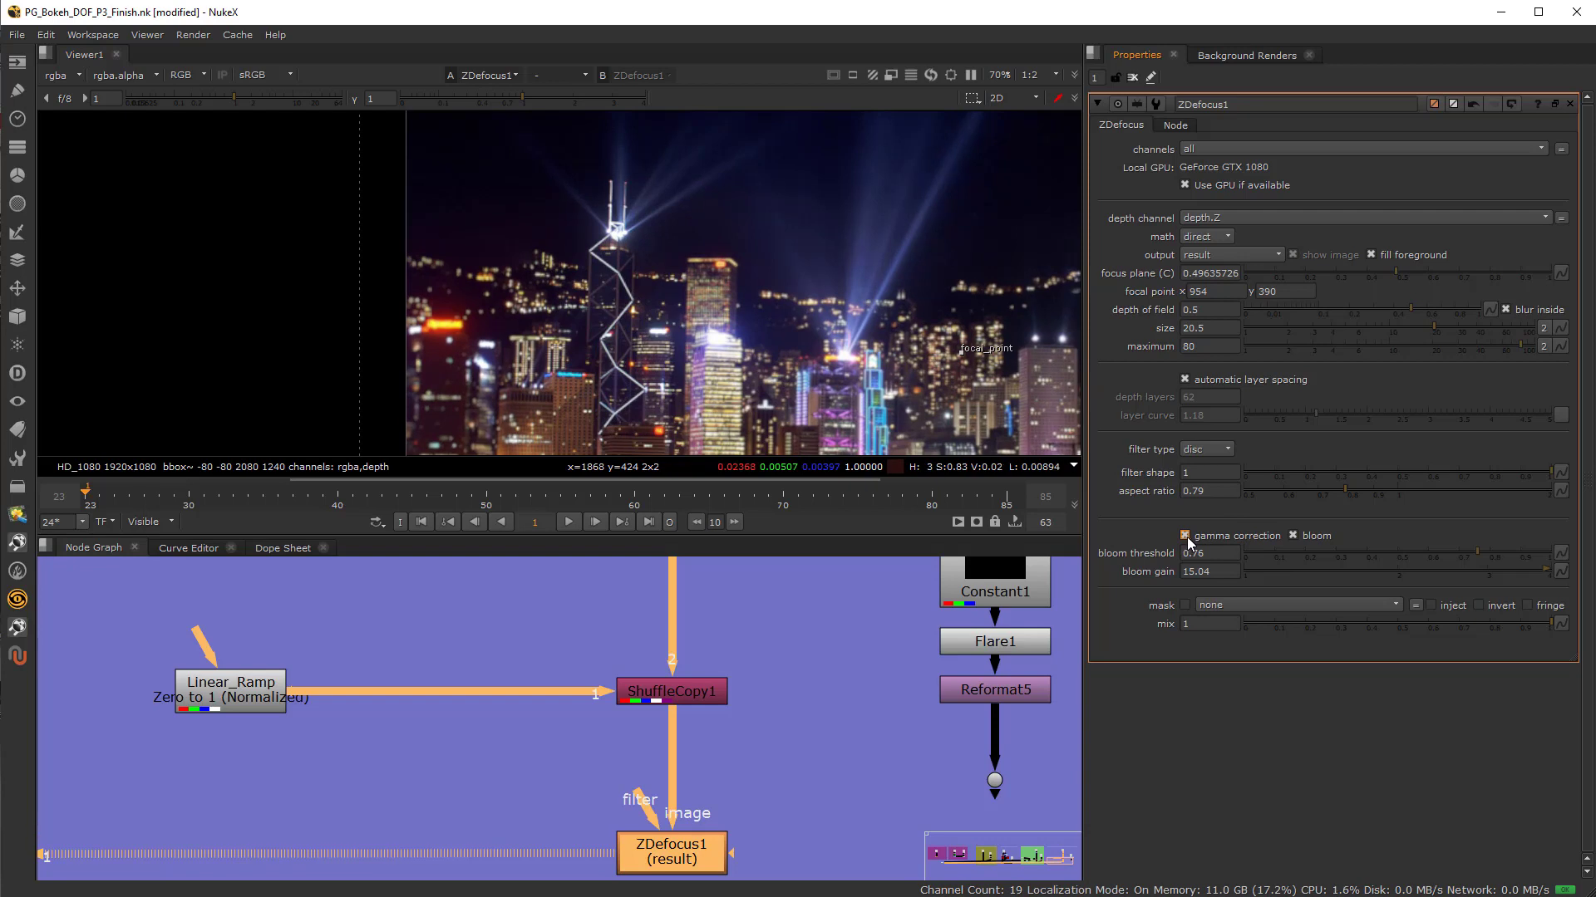
click(1215, 532)
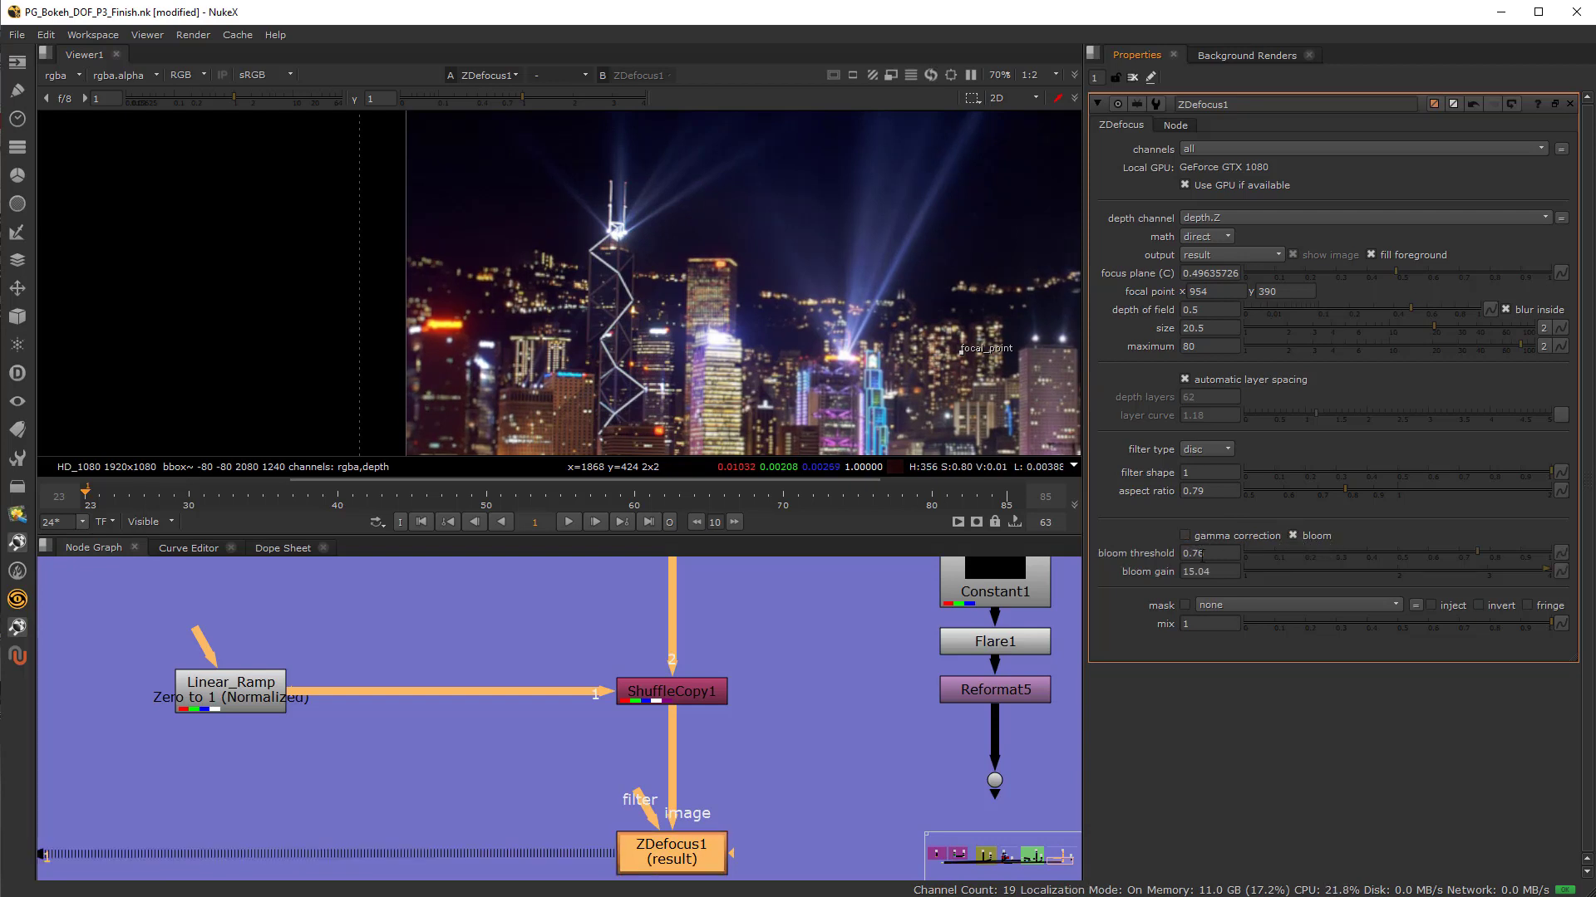
key(=)
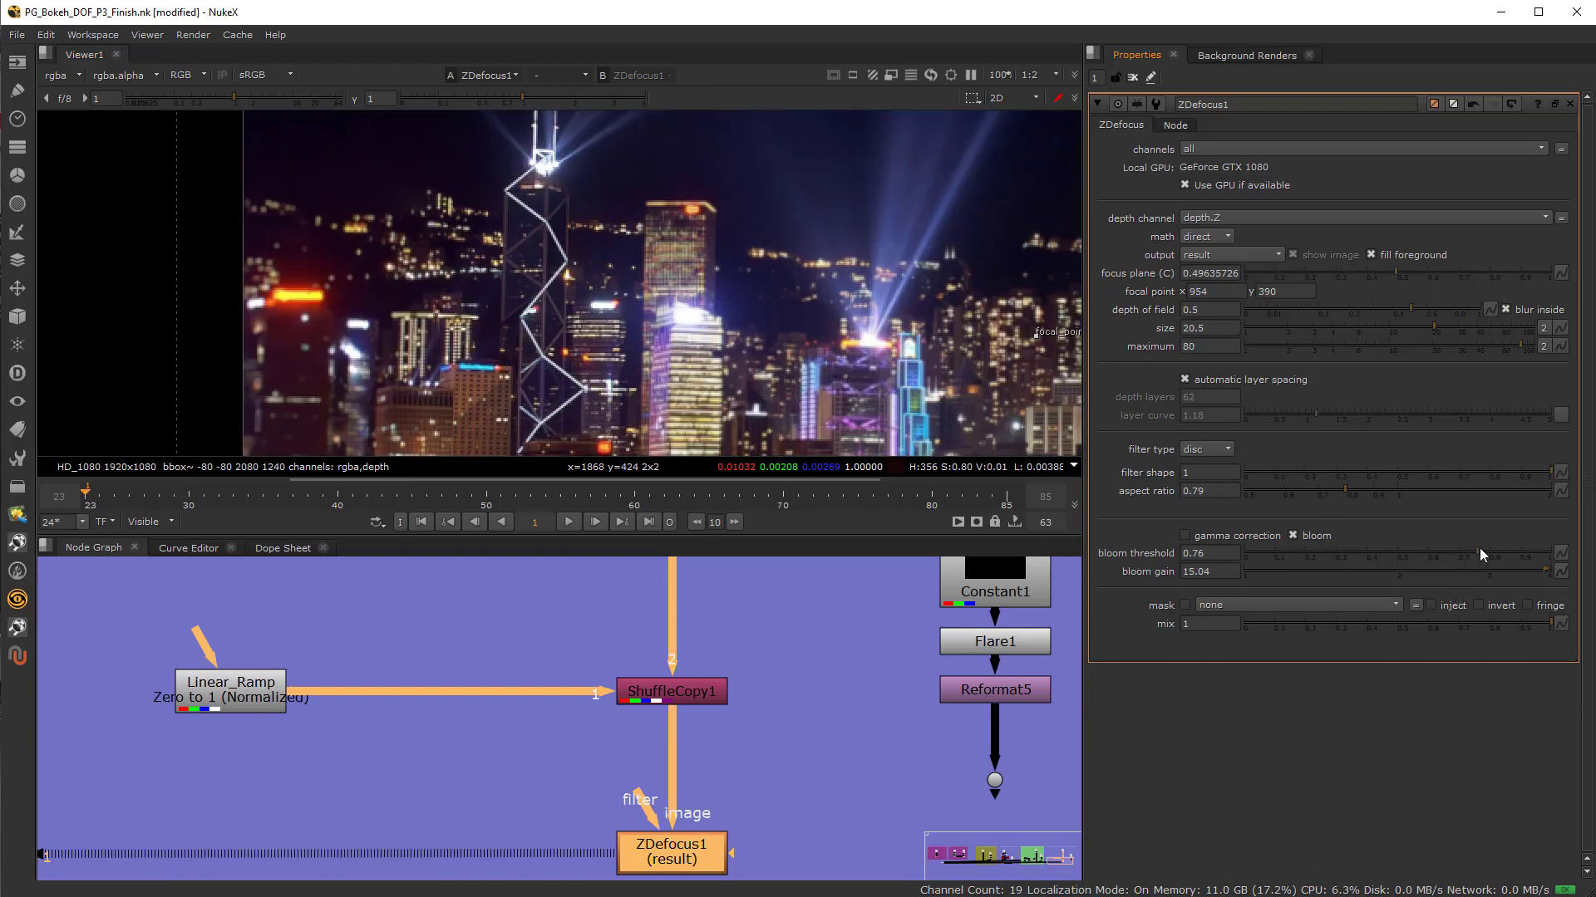
Set ZDefocus1's bloom threshold to 0.86 and compare the city image with bloom off and on
drag(1478, 551, 1508, 545)
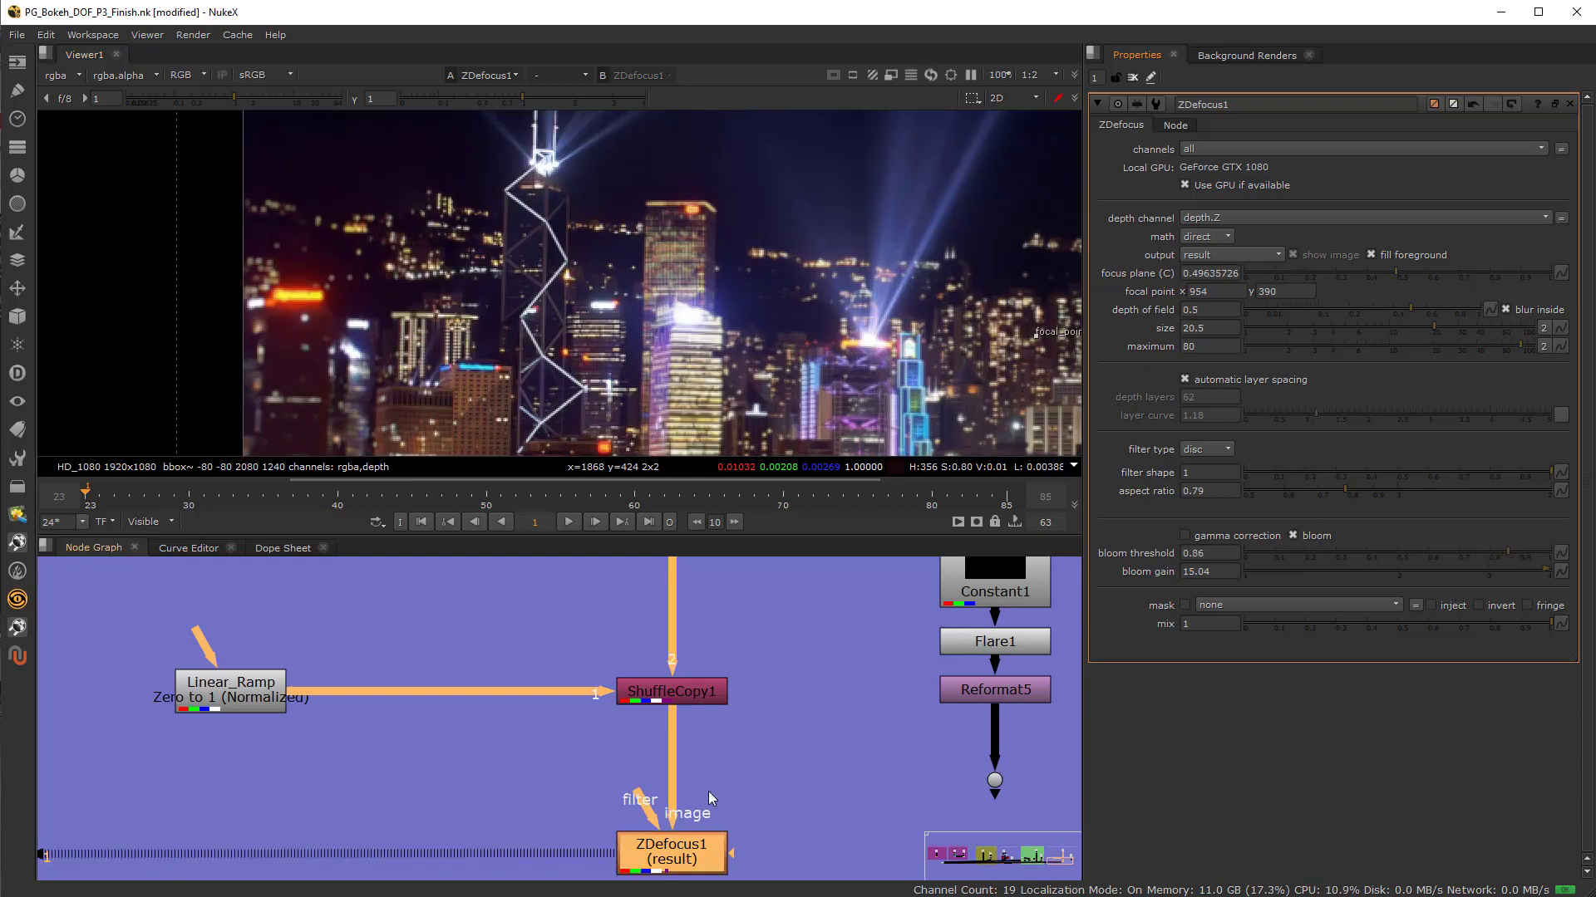
click(1298, 535)
click(1298, 535)
scroll(1061, 442, down, 5)
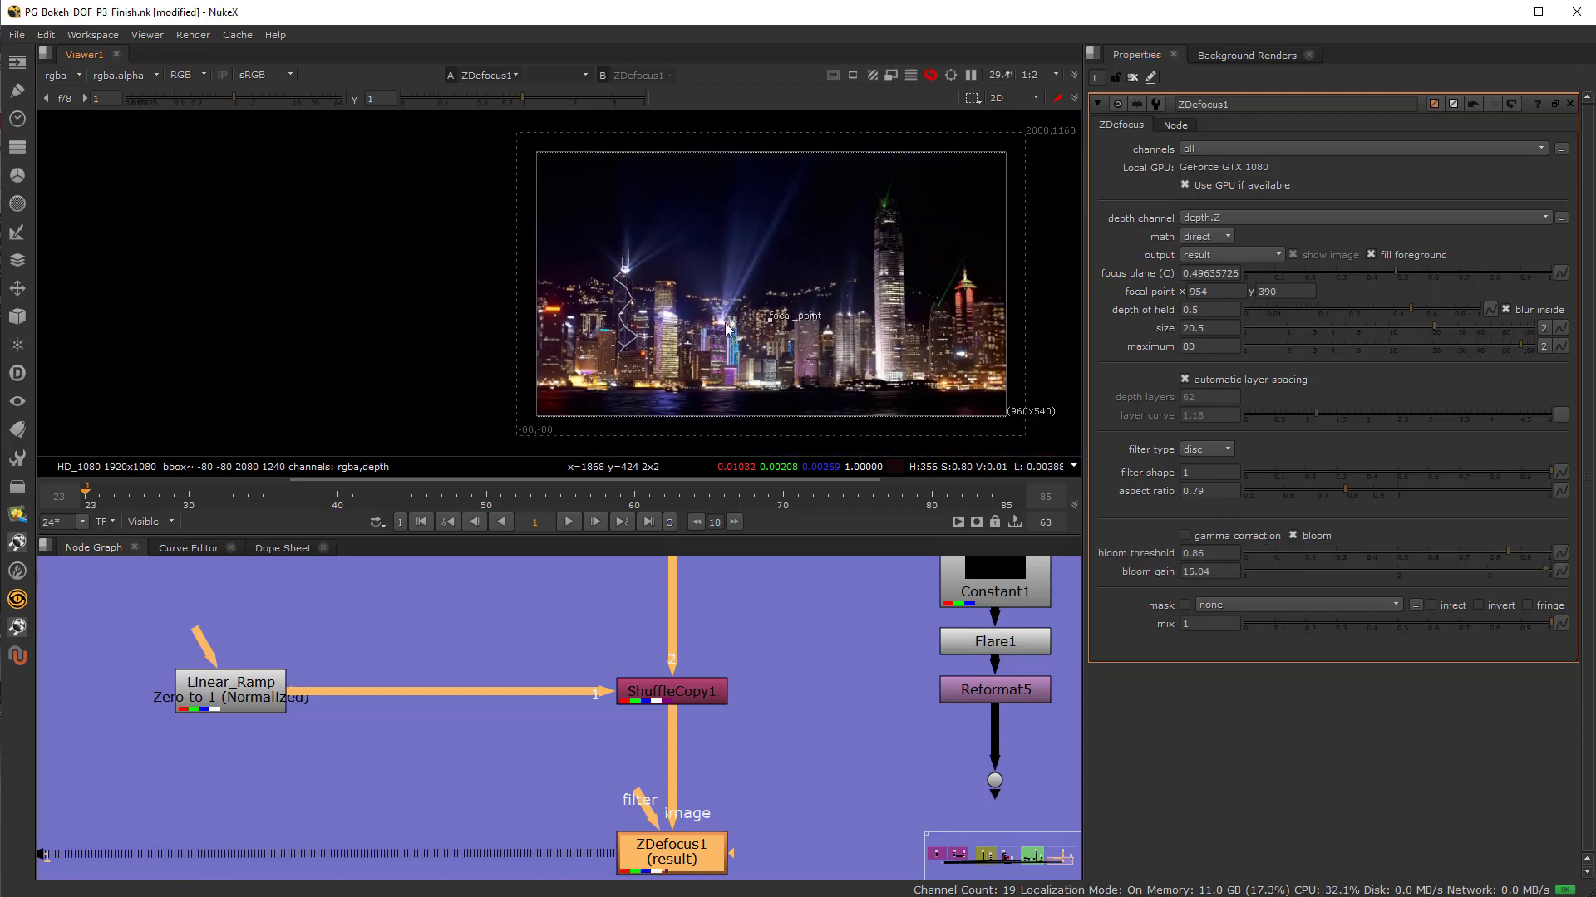
click(1292, 536)
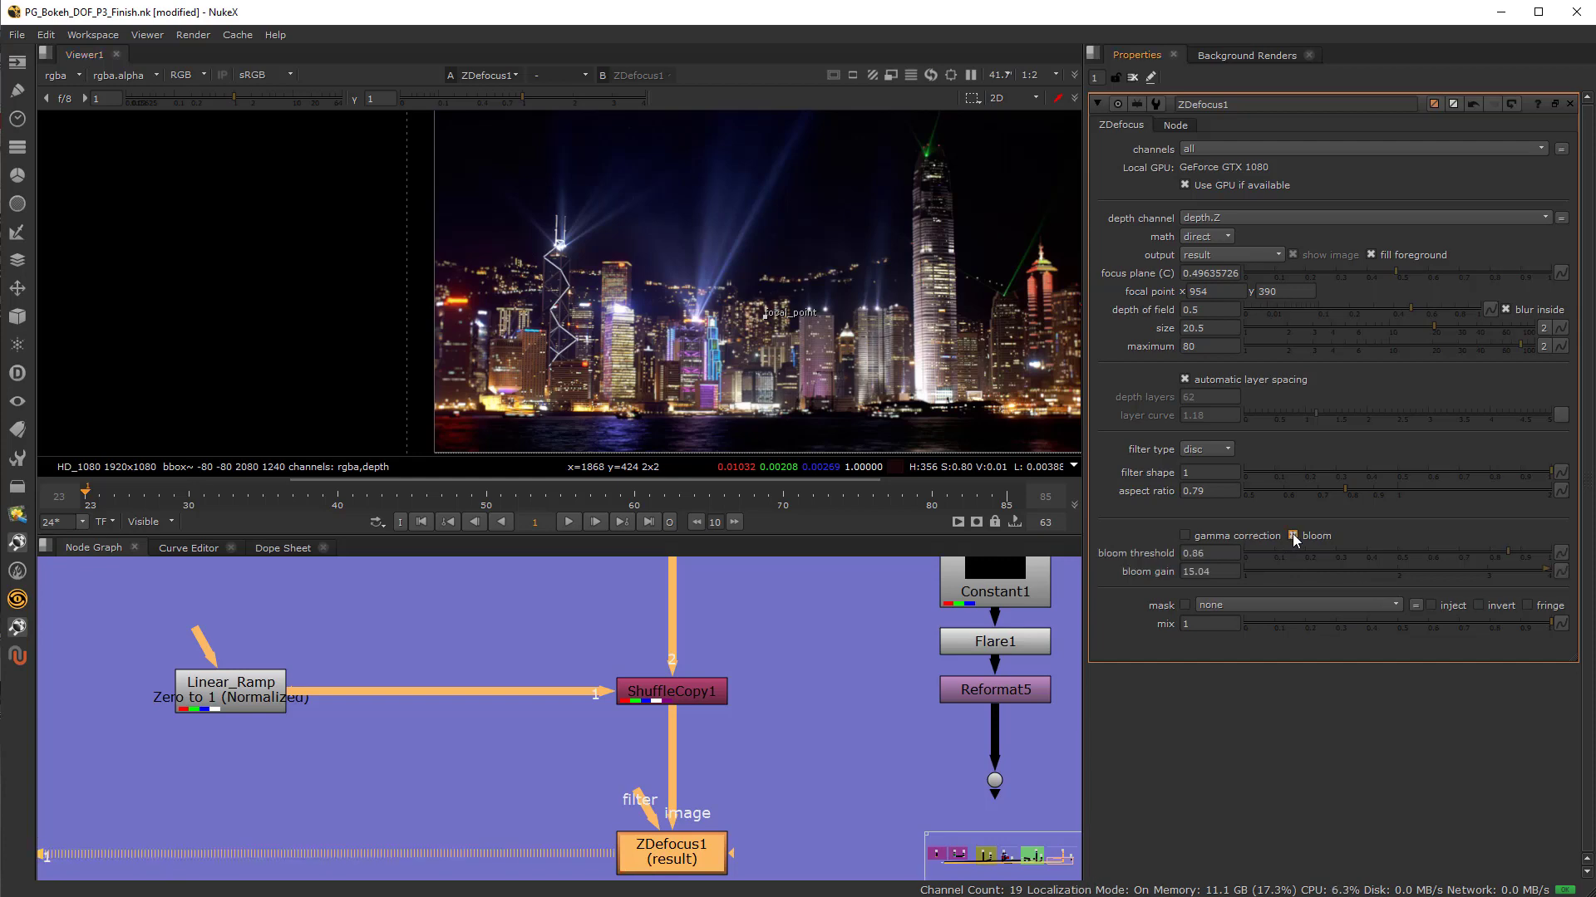
click(1293, 536)
Examine the city lights up close with ZDefocus1's bloom off and on, leaving bloom on
scroll(823, 720, down, 3)
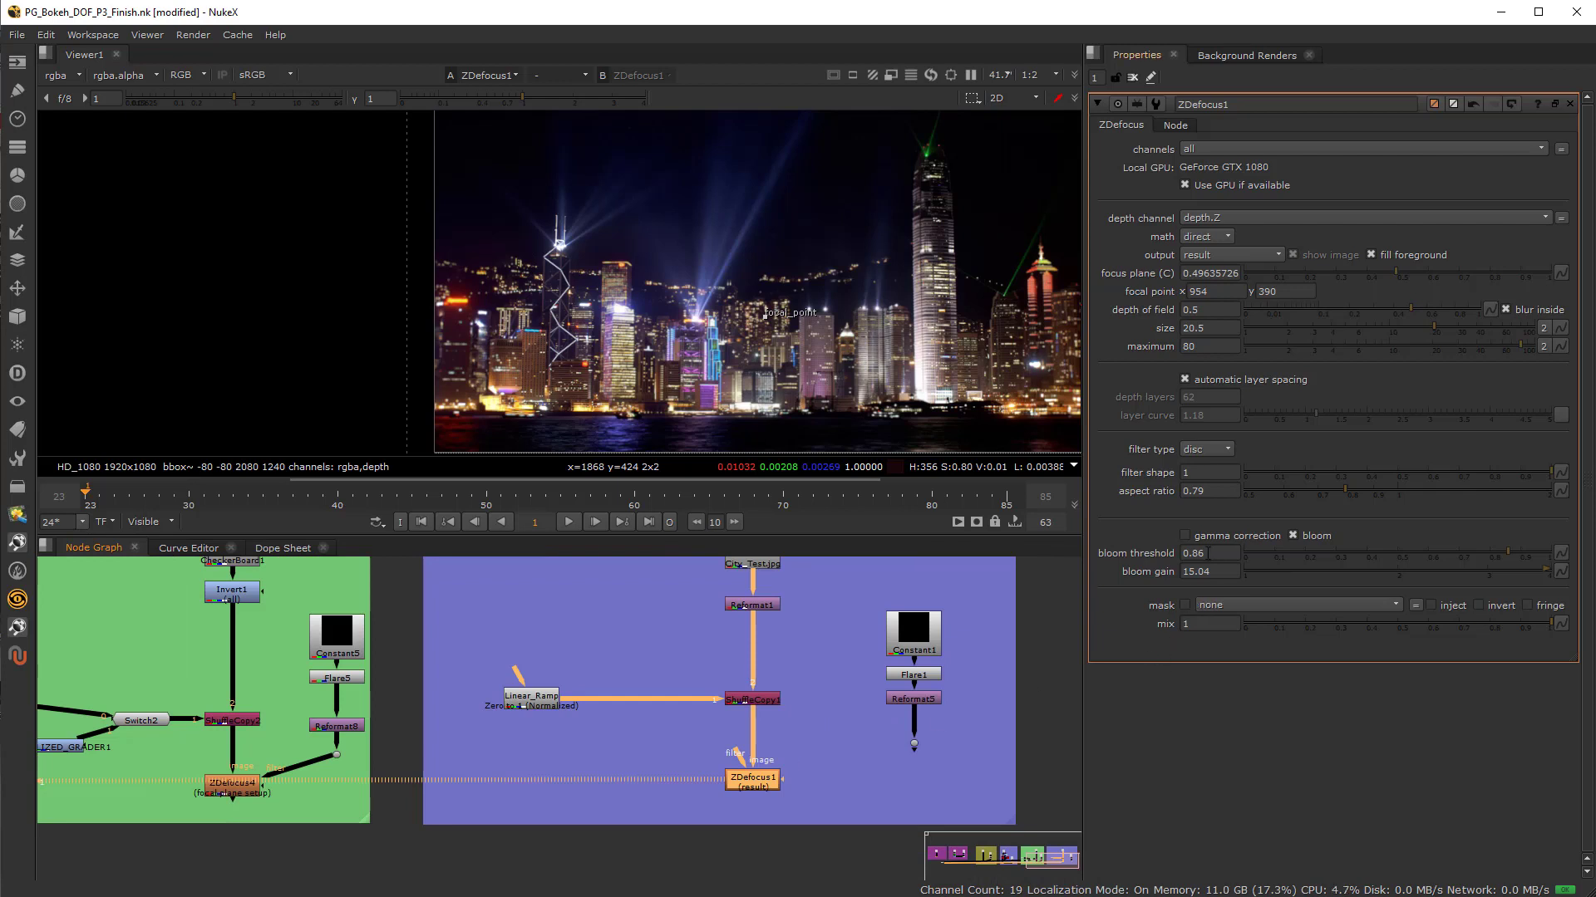
double_click(752, 783)
scroll(752, 785, up, 3)
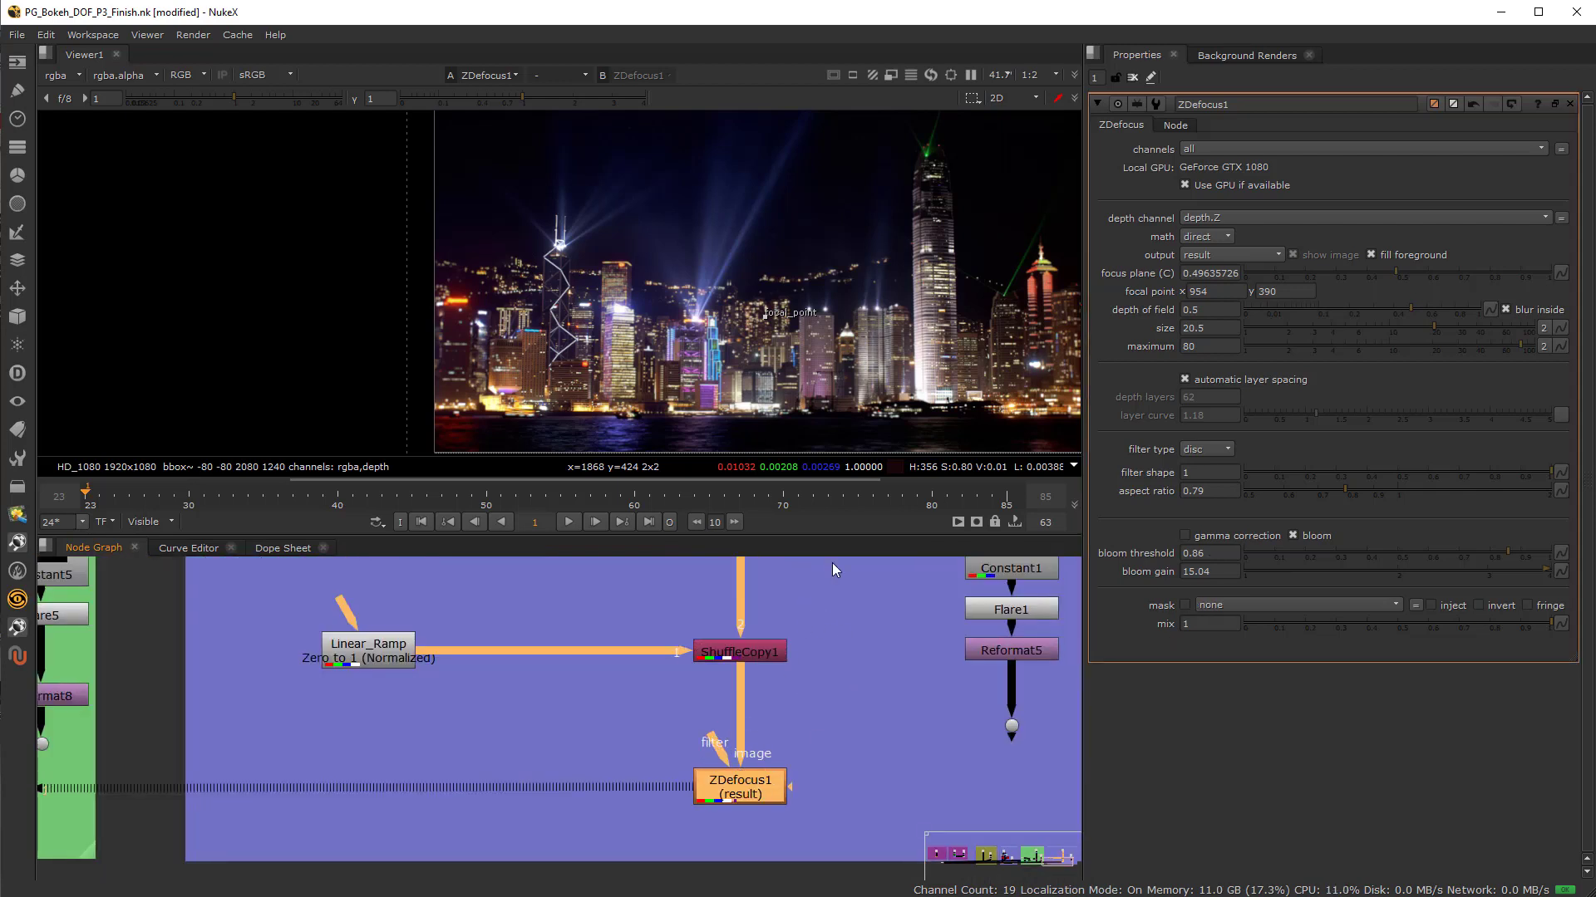
scroll(829, 316, up, 5)
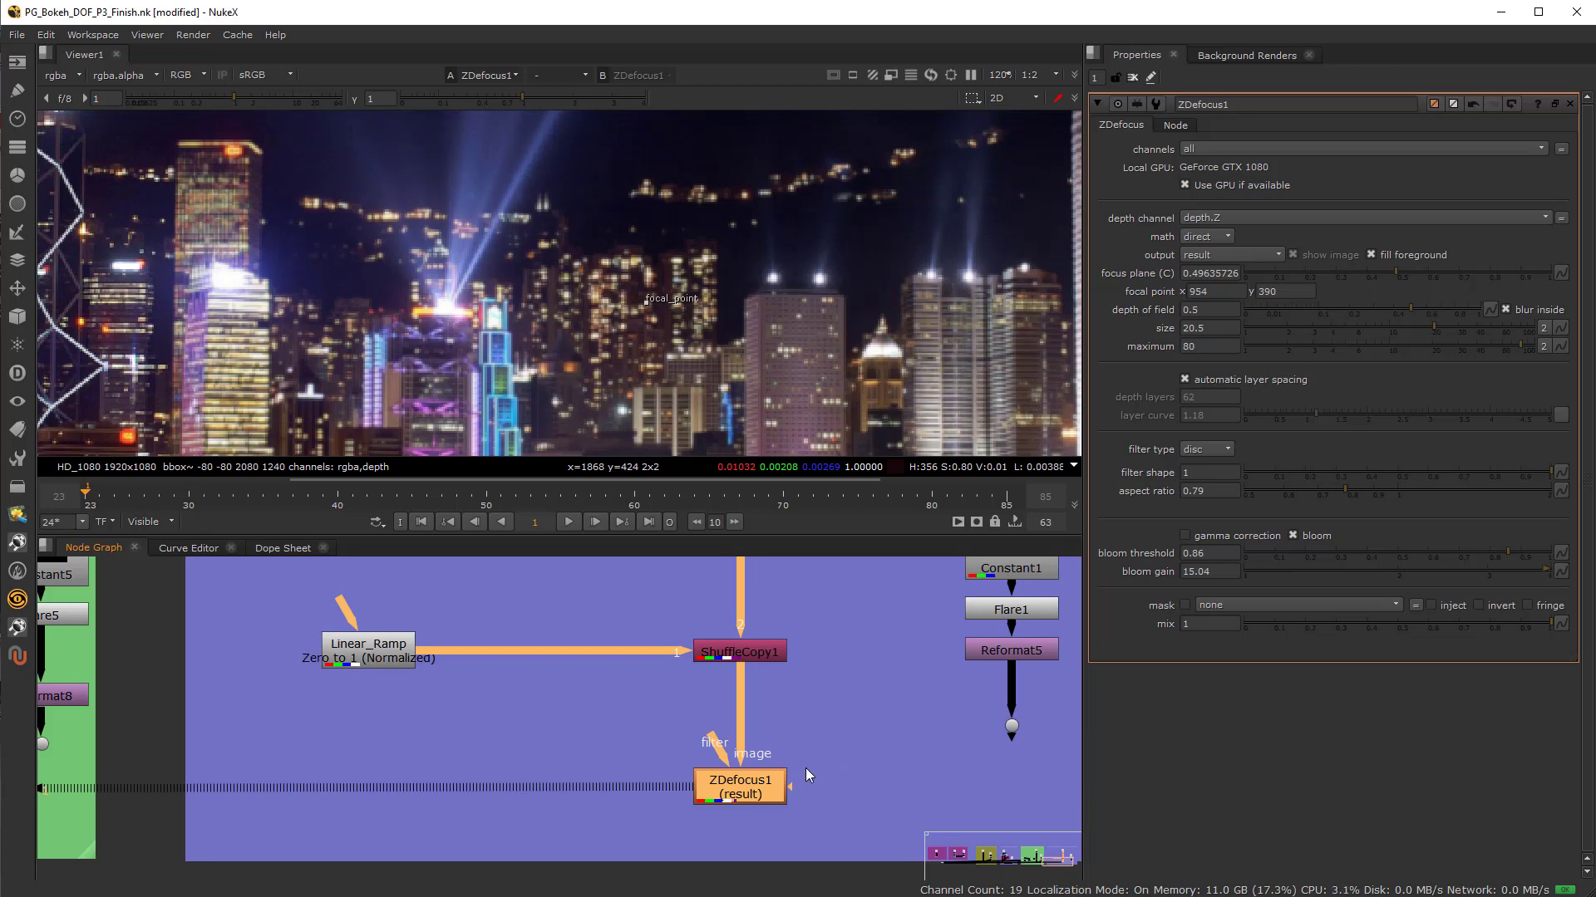
click(1292, 536)
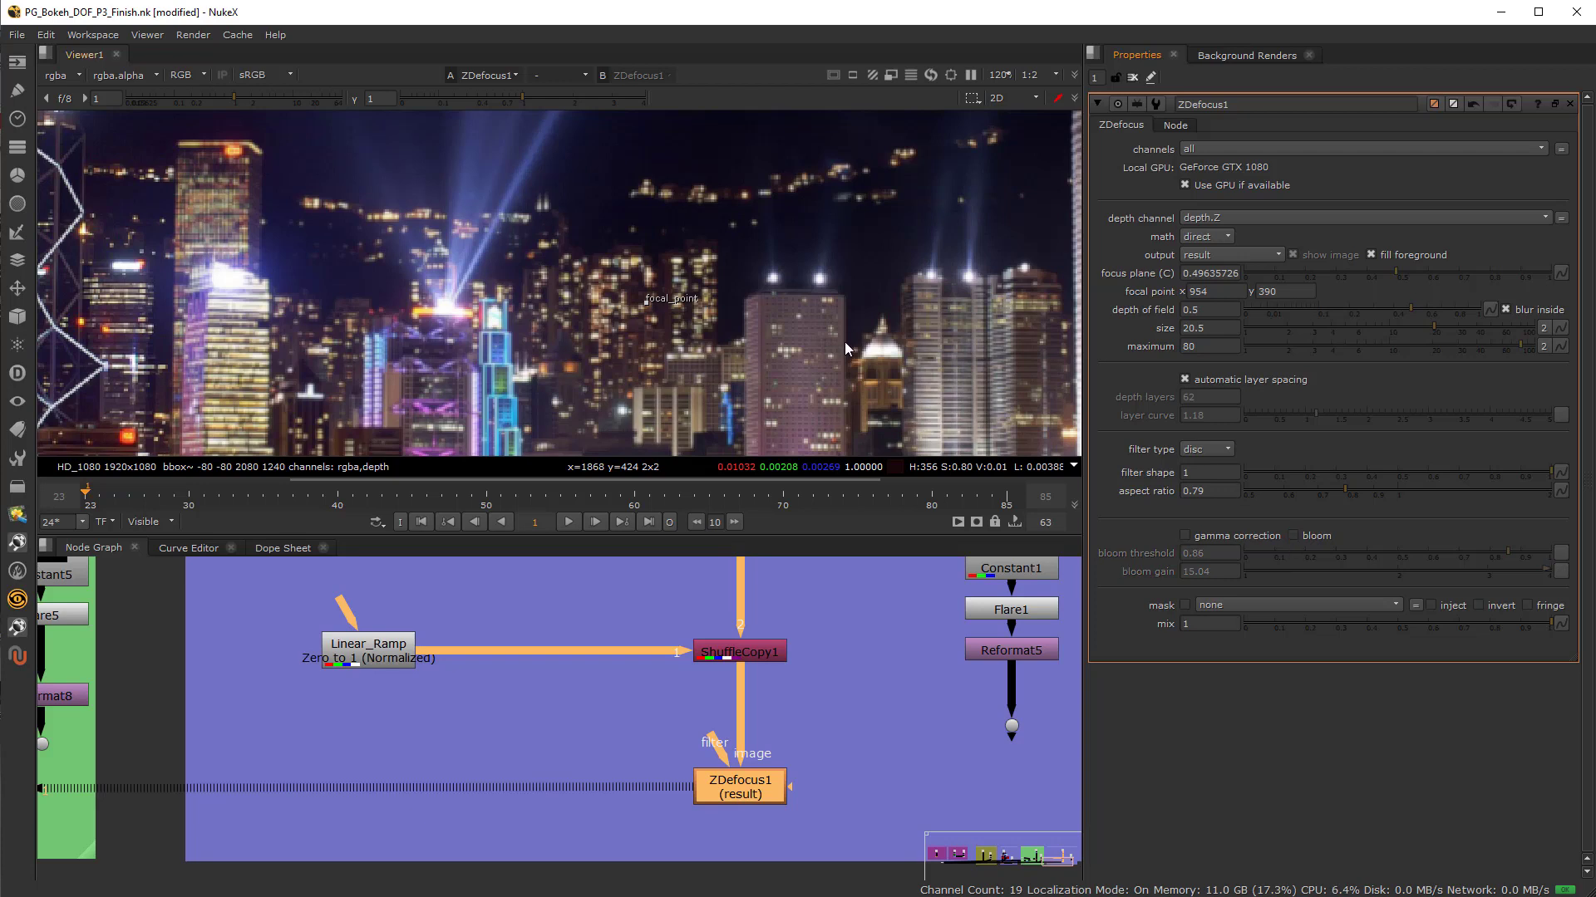
click(1293, 537)
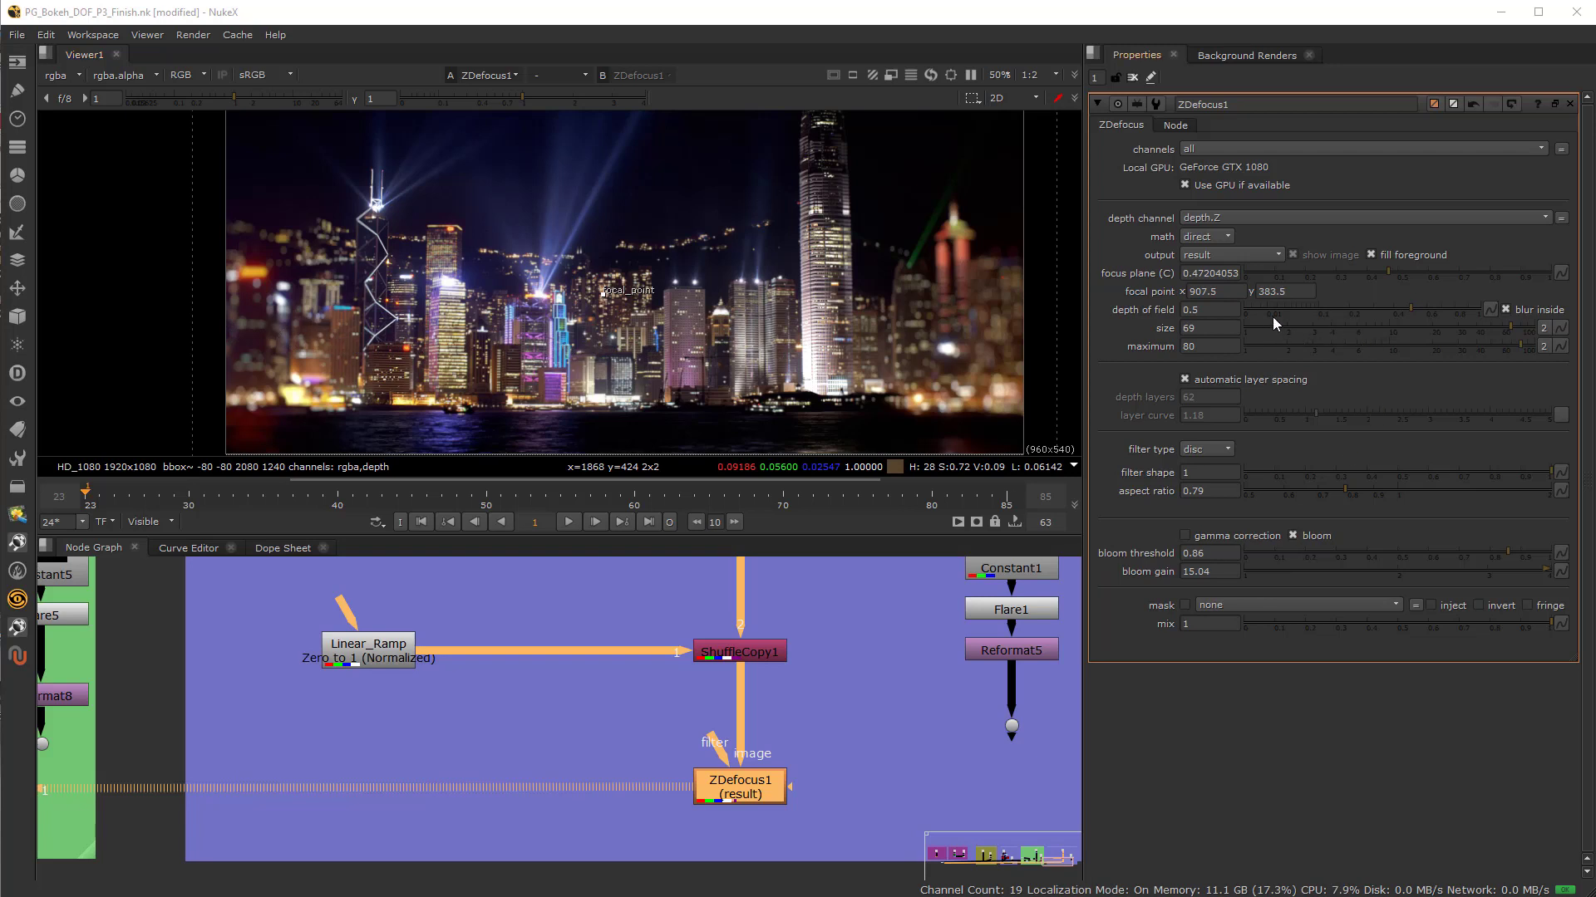
Switch ZDefocus1's output to focal plane setup and narrow the depth of field to about 0.32
click(1234, 253)
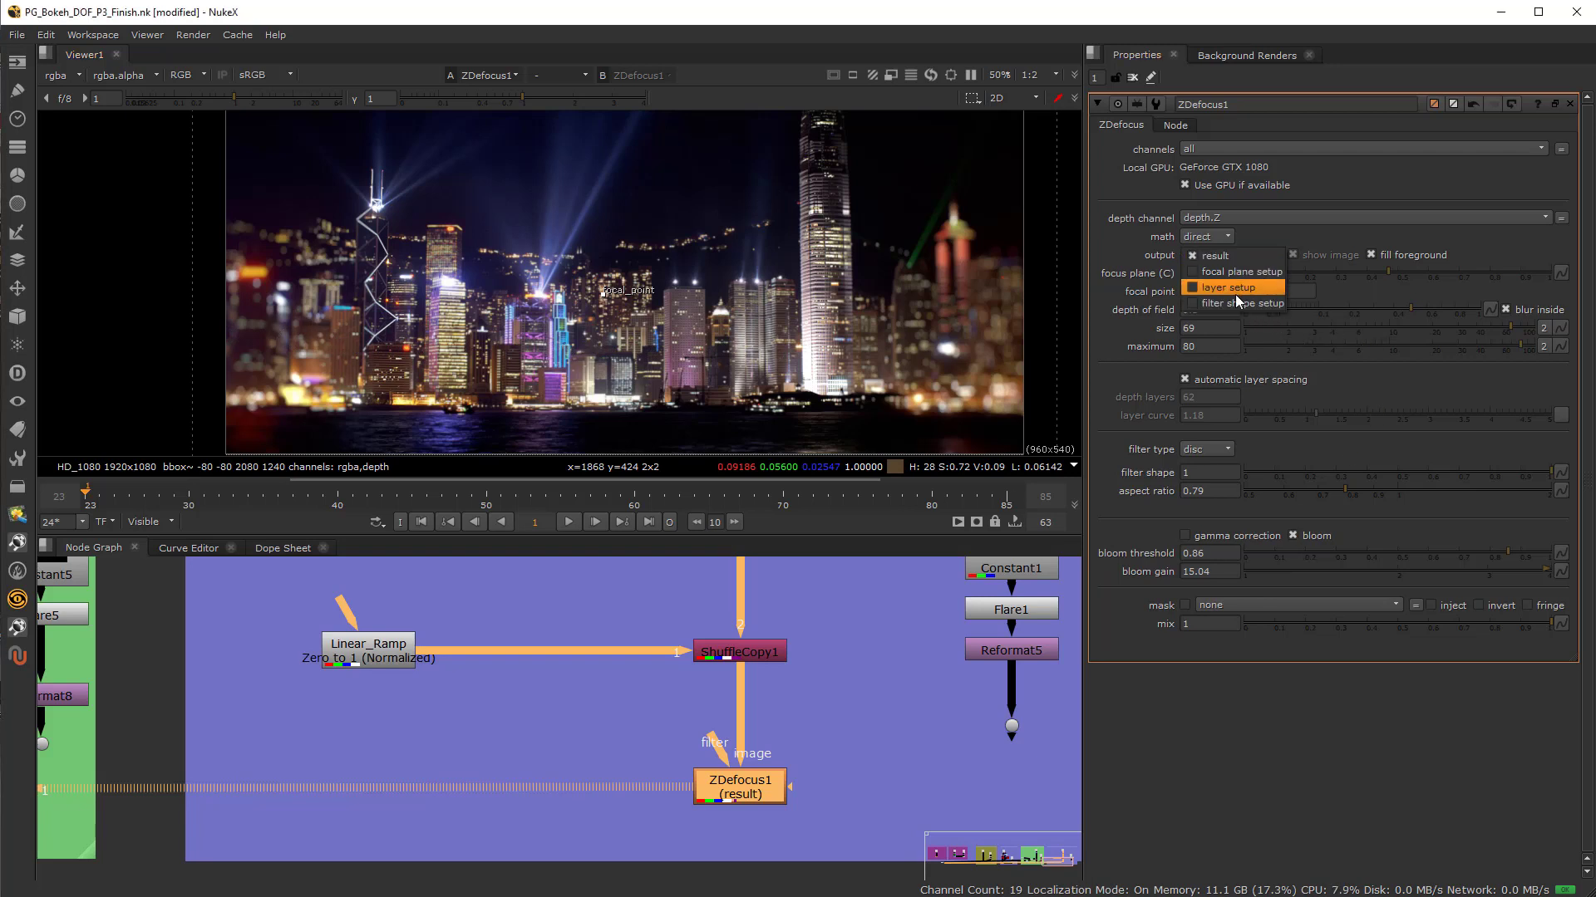
click(1244, 273)
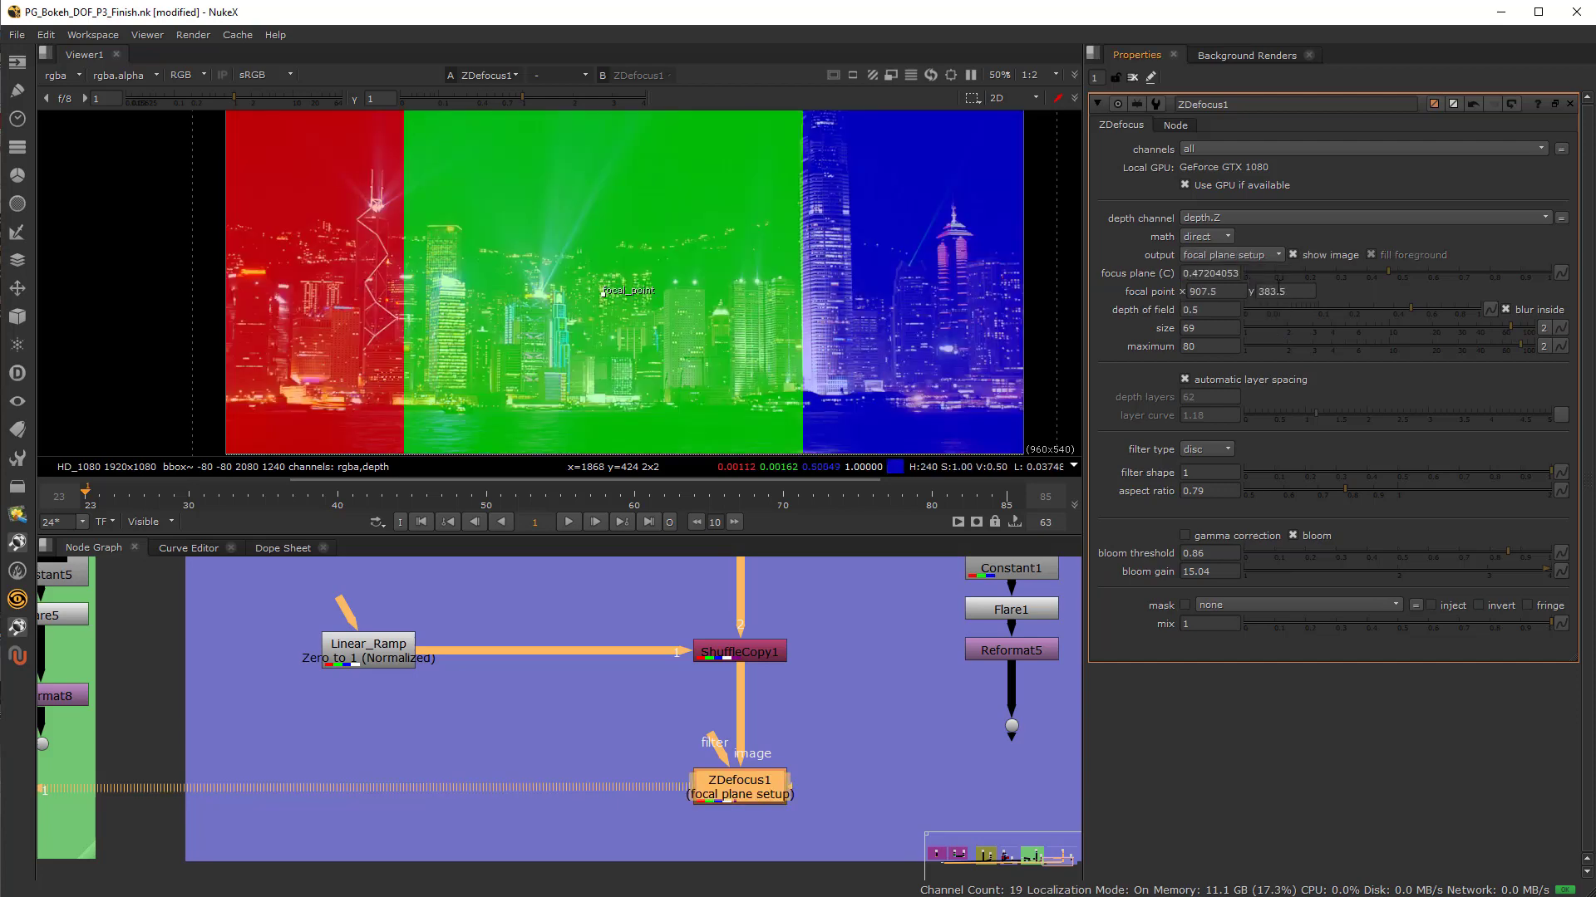
drag(1394, 309, 1377, 304)
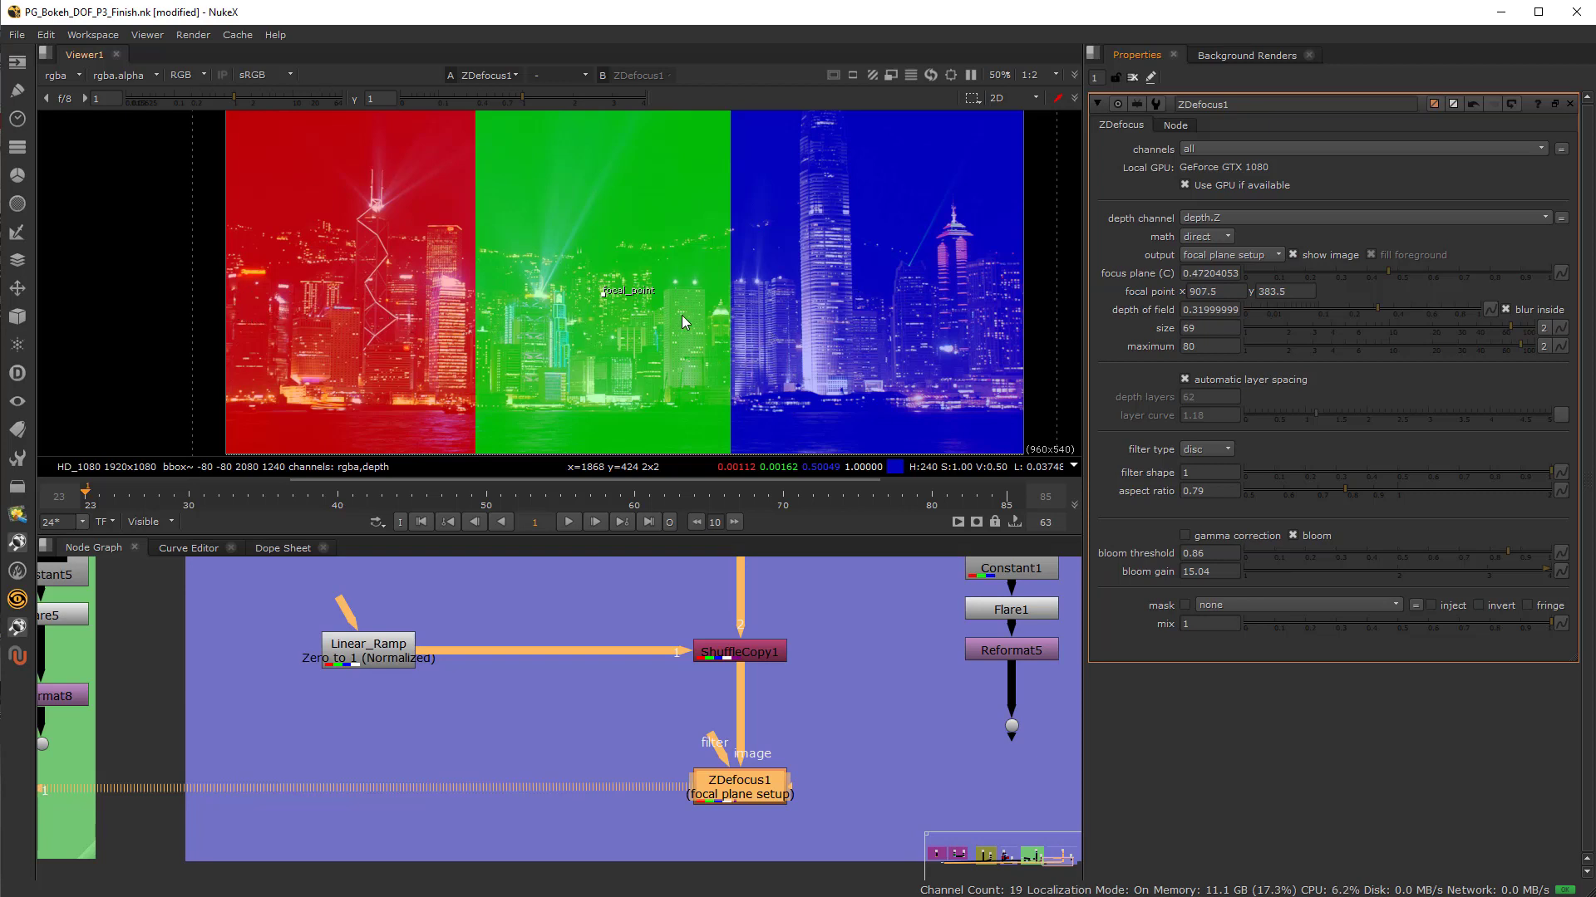
Return ZDefocus1's output to result, keeping the math on direct
click(1236, 263)
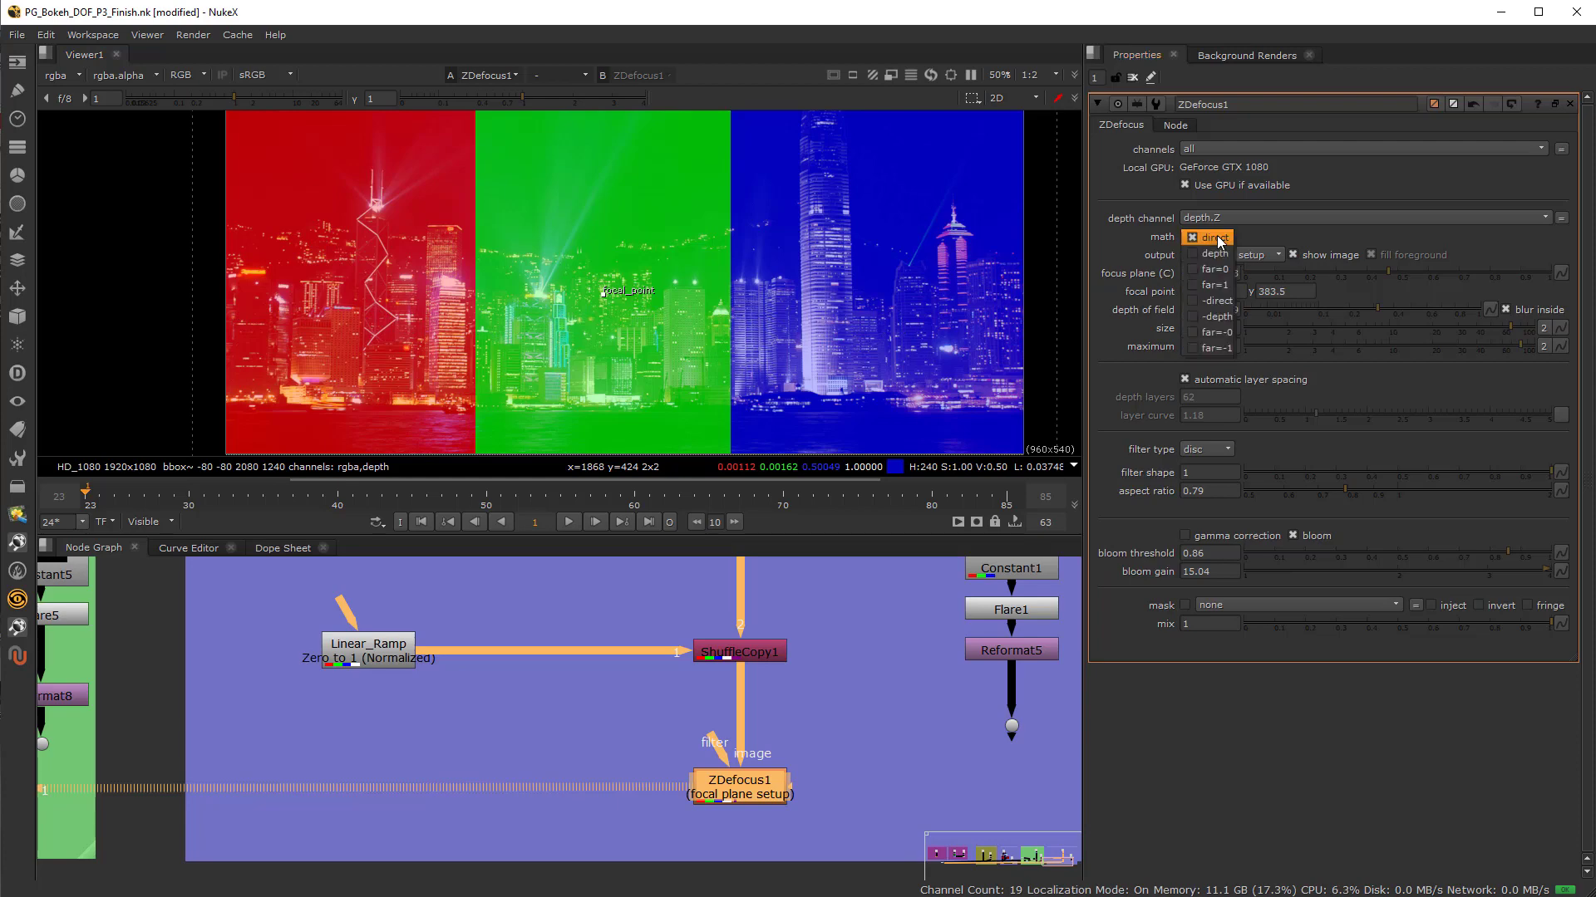
click(1236, 256)
click(1244, 259)
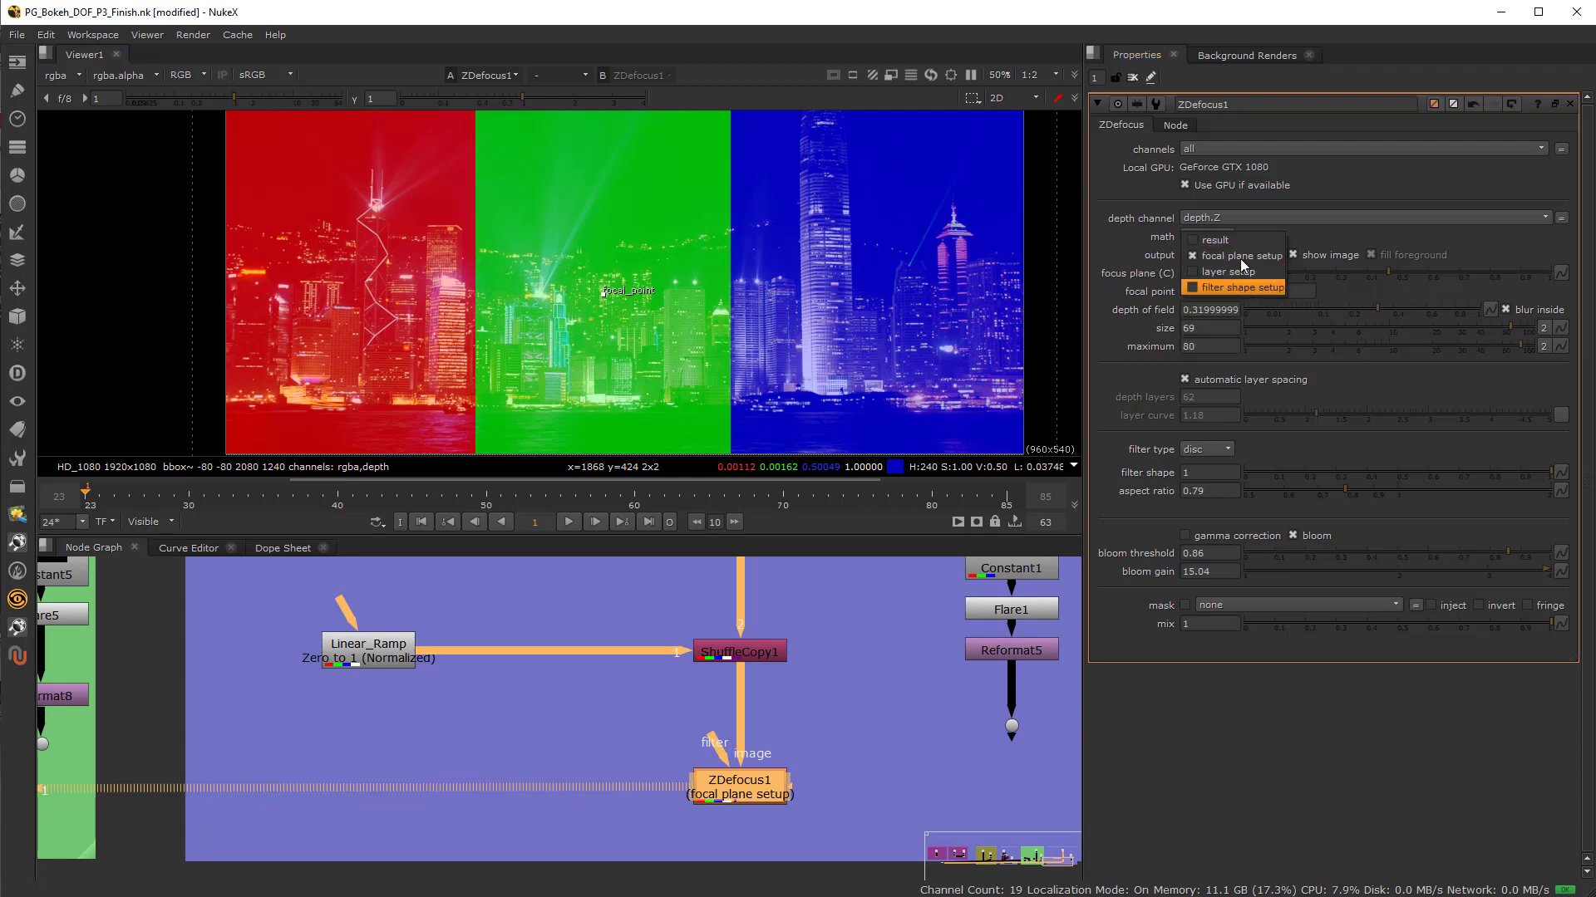
click(1215, 240)
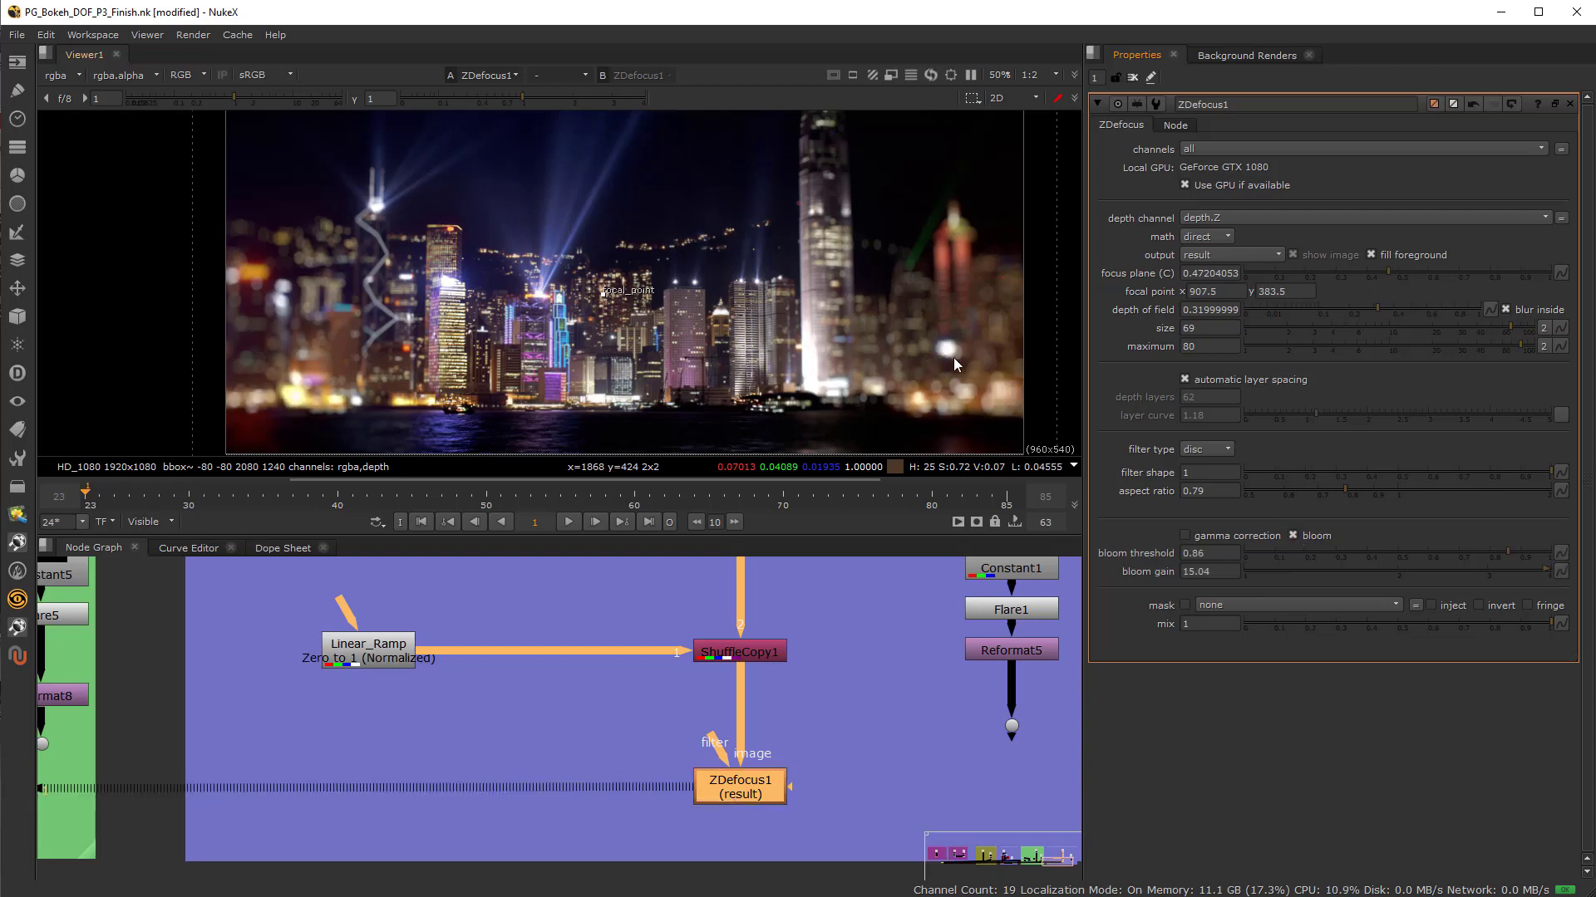
Compare the narrower depth of field result with bloom repeatedly off and on, leaving bloom on
click(1293, 536)
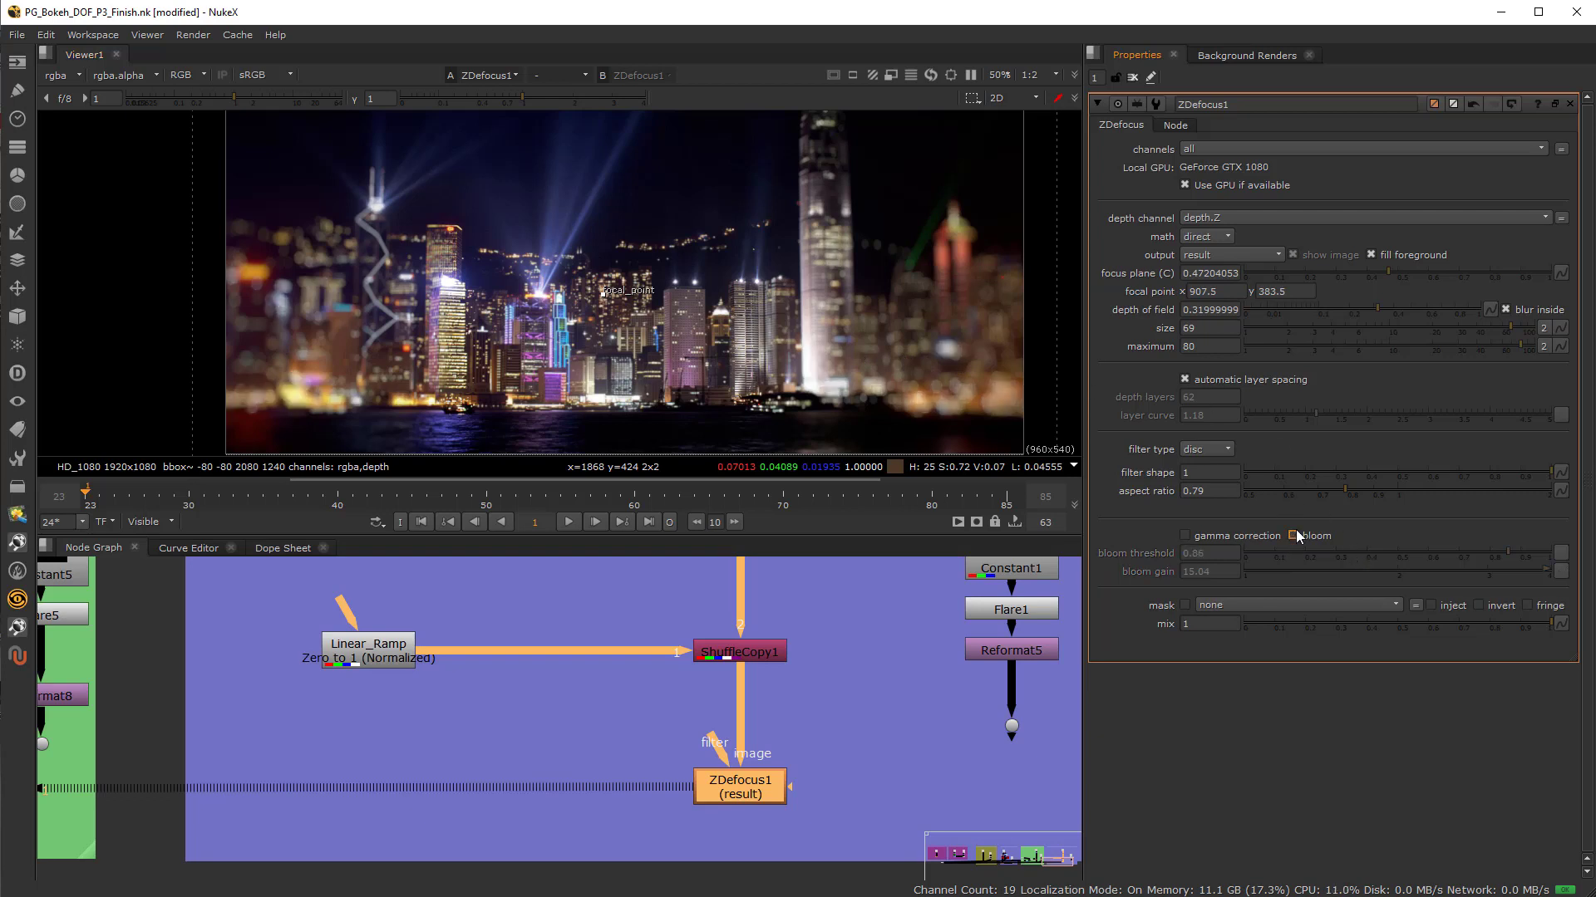
click(1295, 536)
click(1293, 536)
click(1293, 536)
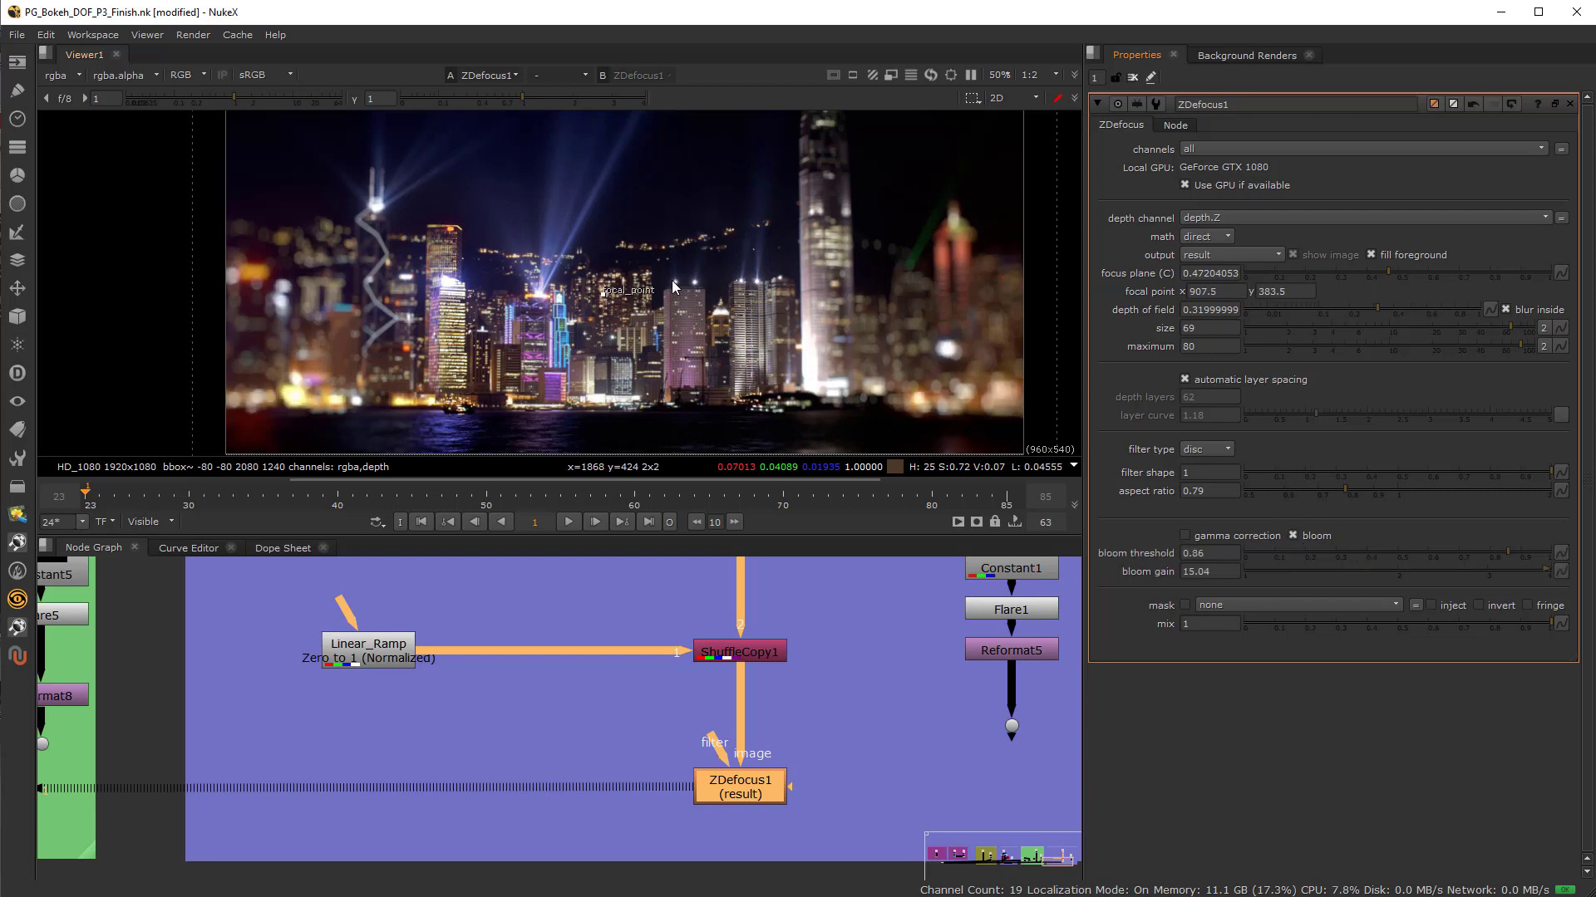
click(1293, 535)
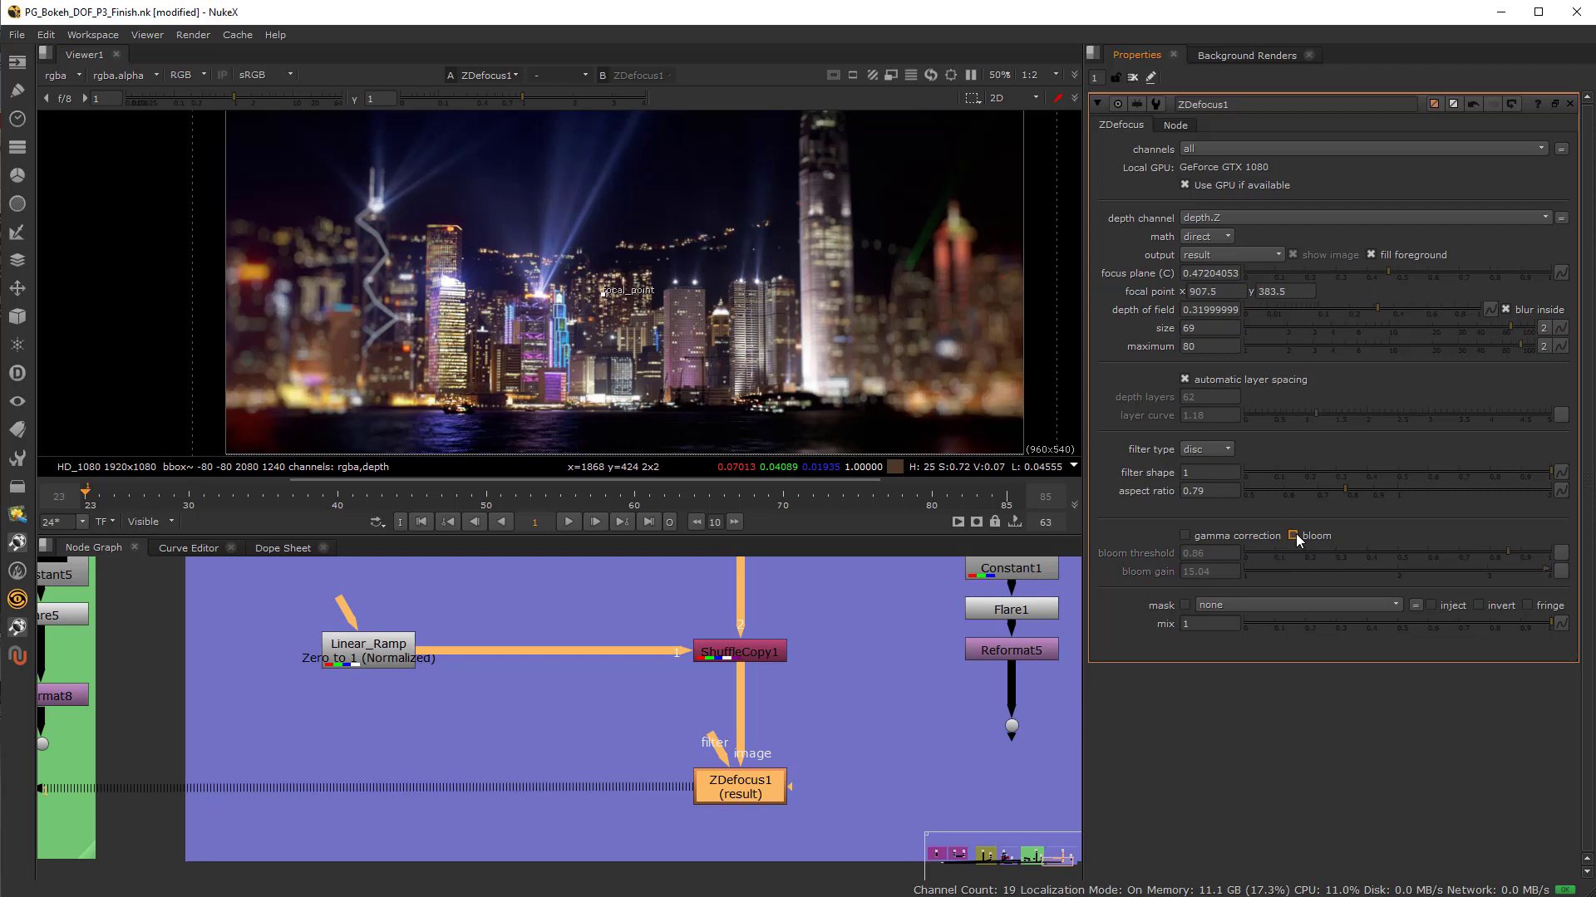
click(1293, 535)
click(1293, 535)
click(1293, 535)
click(1293, 535)
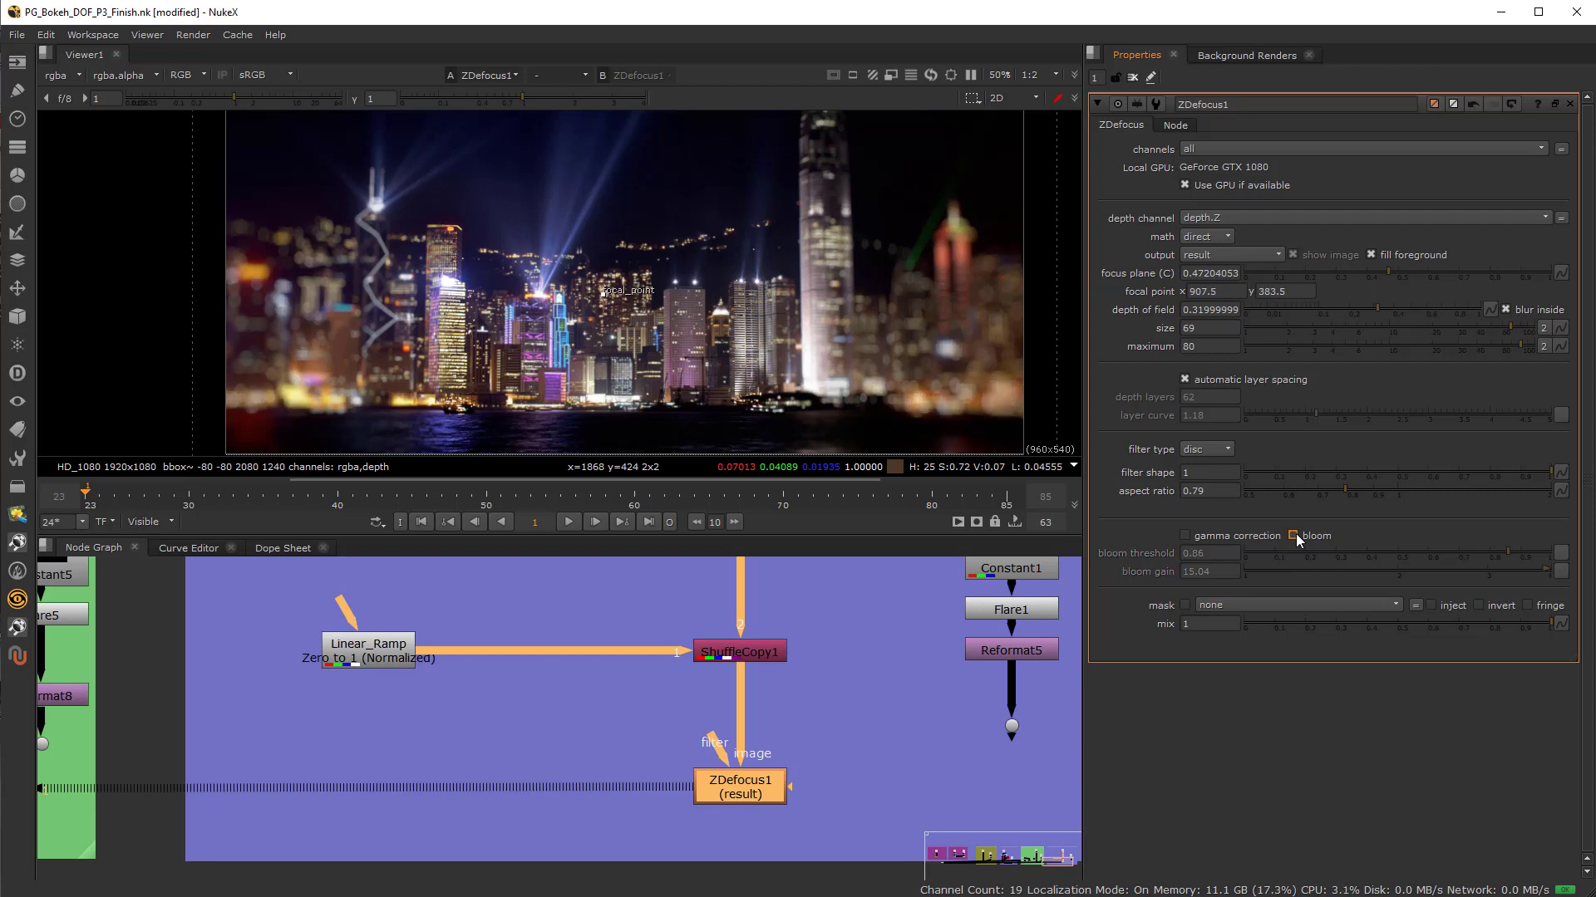
click(1293, 535)
click(1293, 535)
click(1293, 535)
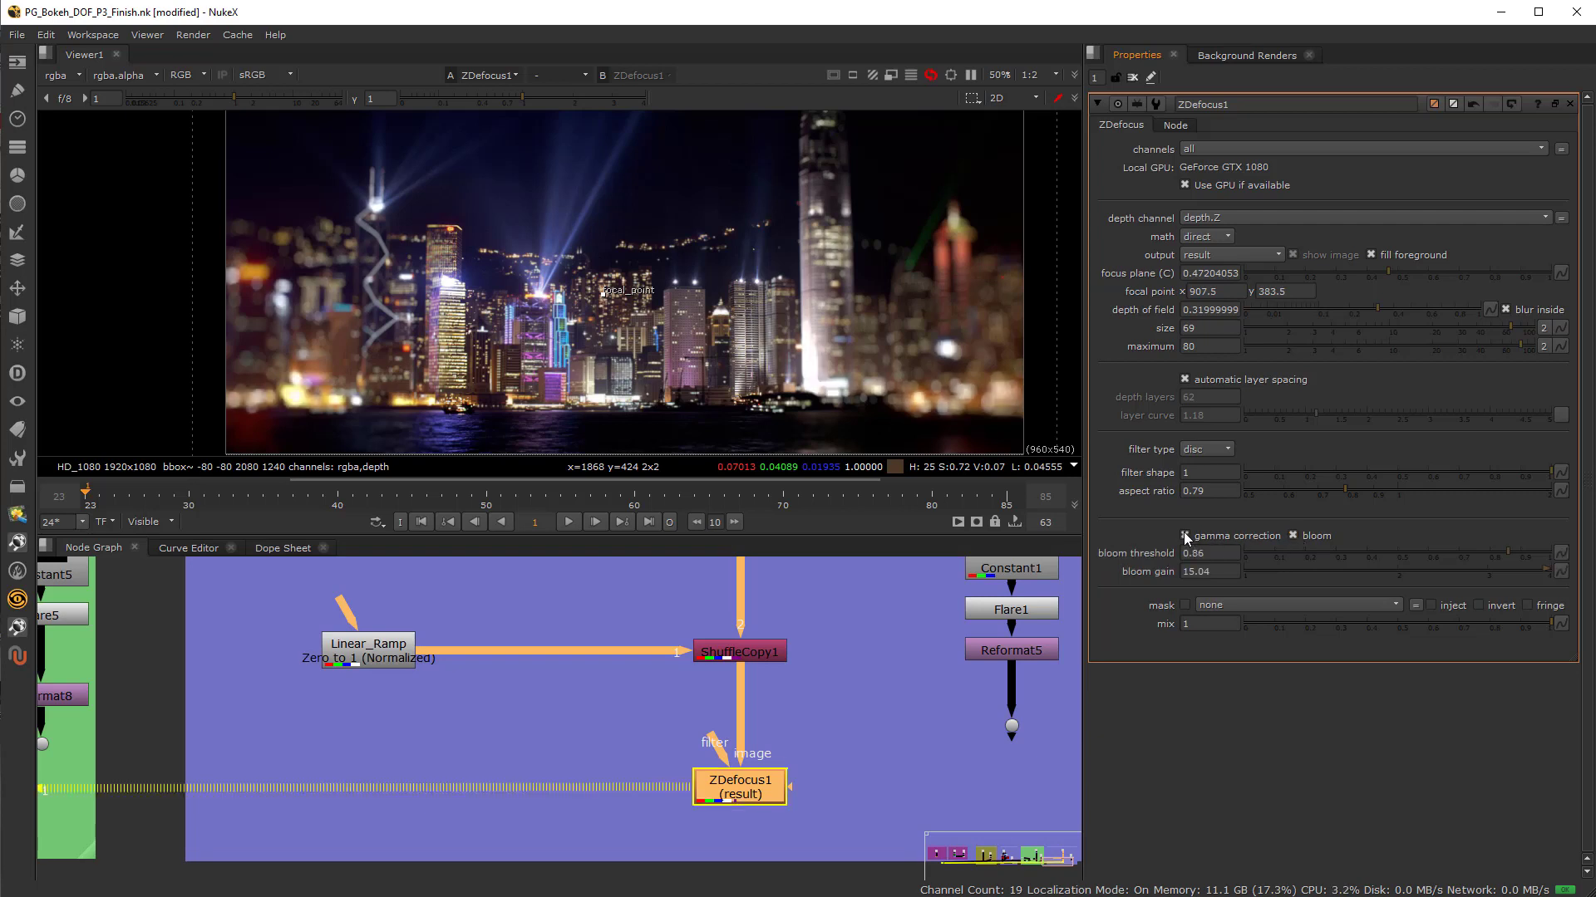
Compare ZDefocus1's bokeh with gamma correction off and on, and leave gamma correction on
click(1186, 537)
click(1186, 537)
click(1186, 537)
click(1186, 537)
click(1186, 536)
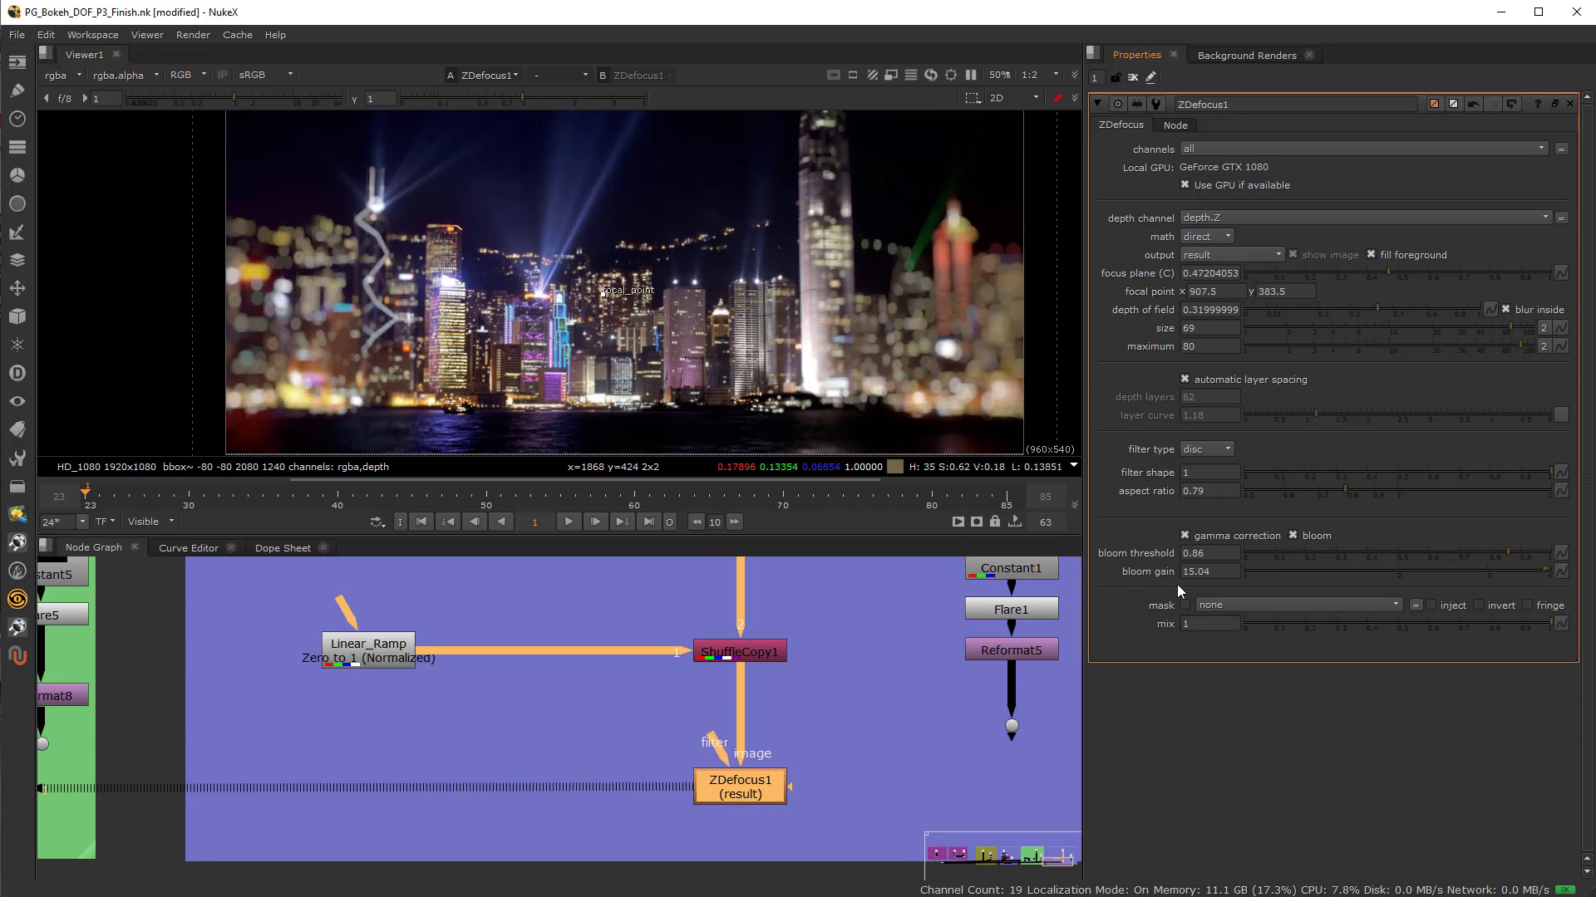
click(1186, 536)
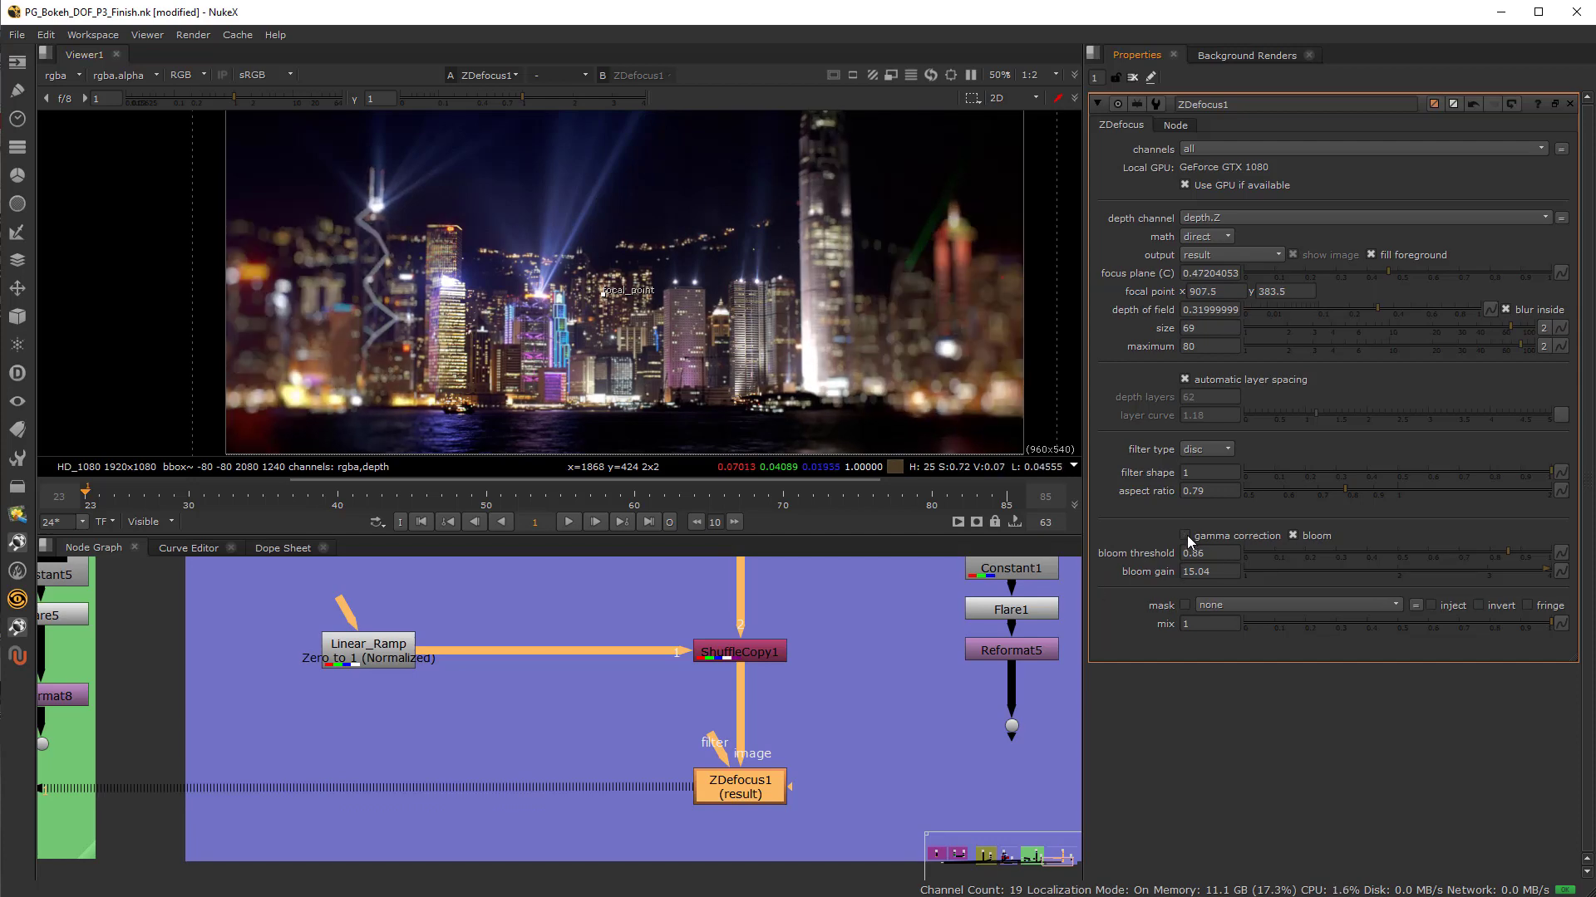
click(1186, 536)
click(1186, 537)
click(1186, 537)
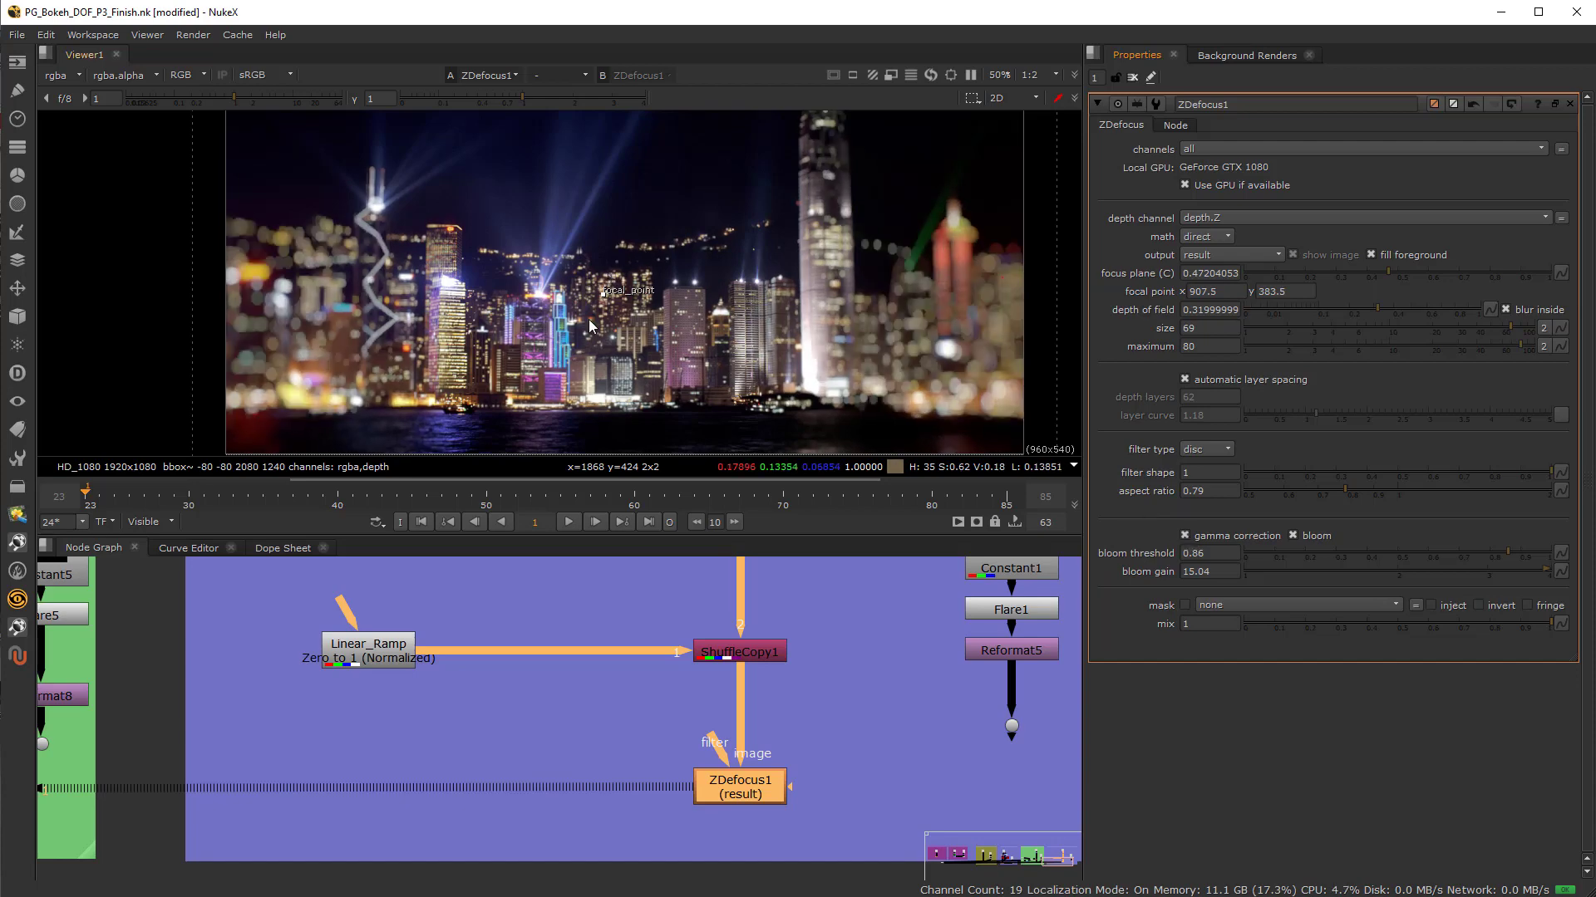
click(1185, 537)
click(1186, 537)
Review all the example groups in the node graph, from Defocus Bokeh to ZDefocus Image Example
drag(790, 787, 971, 781)
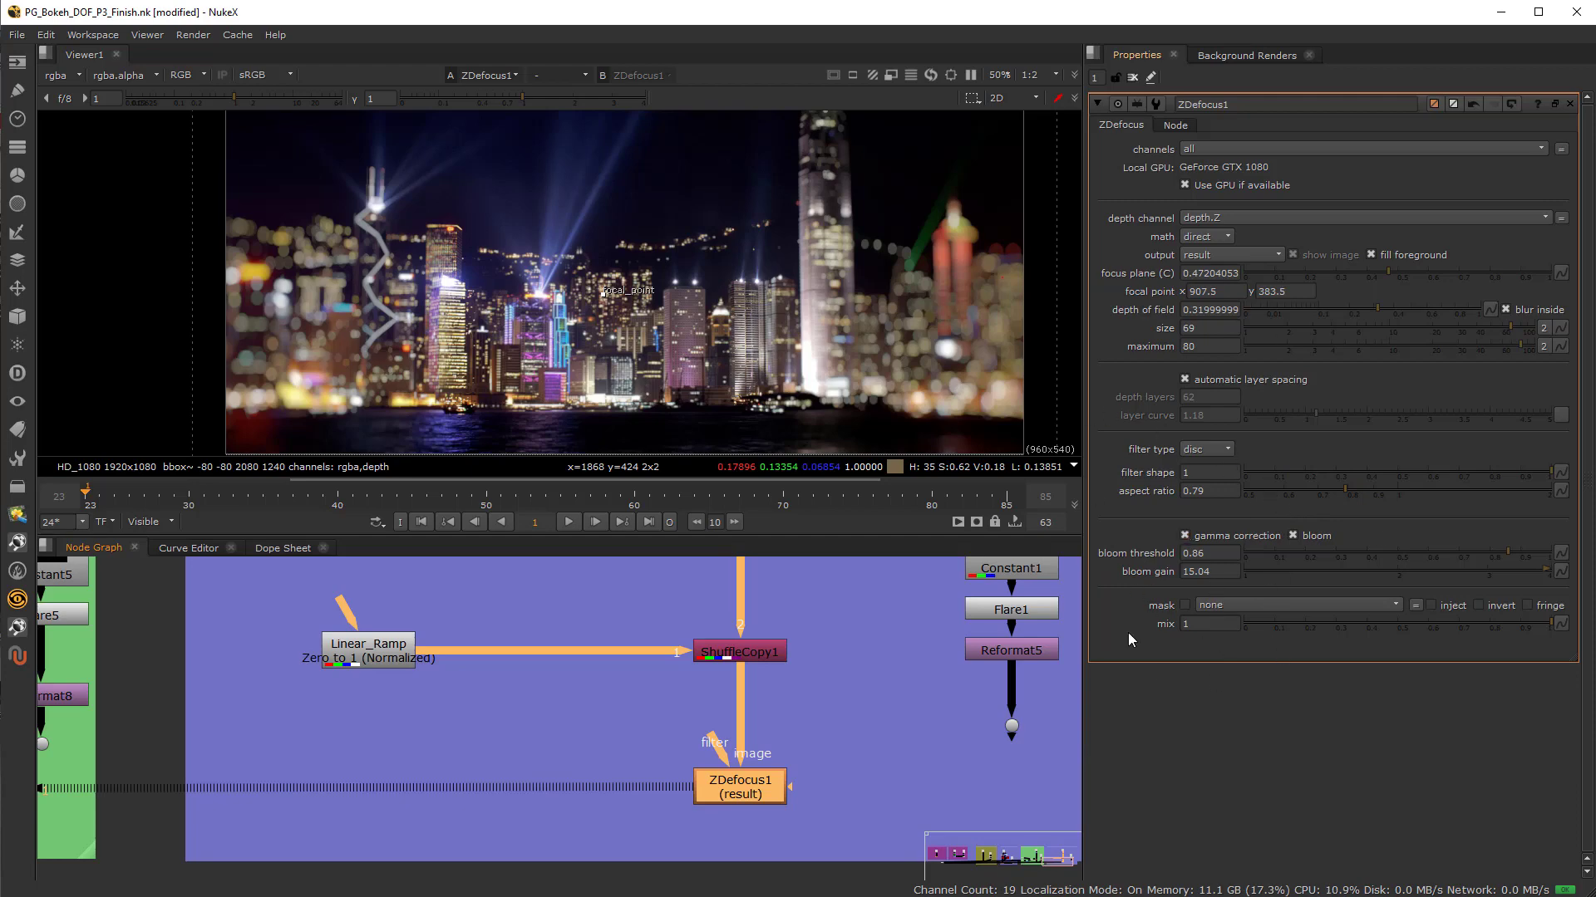
scroll(805, 700, down, 4)
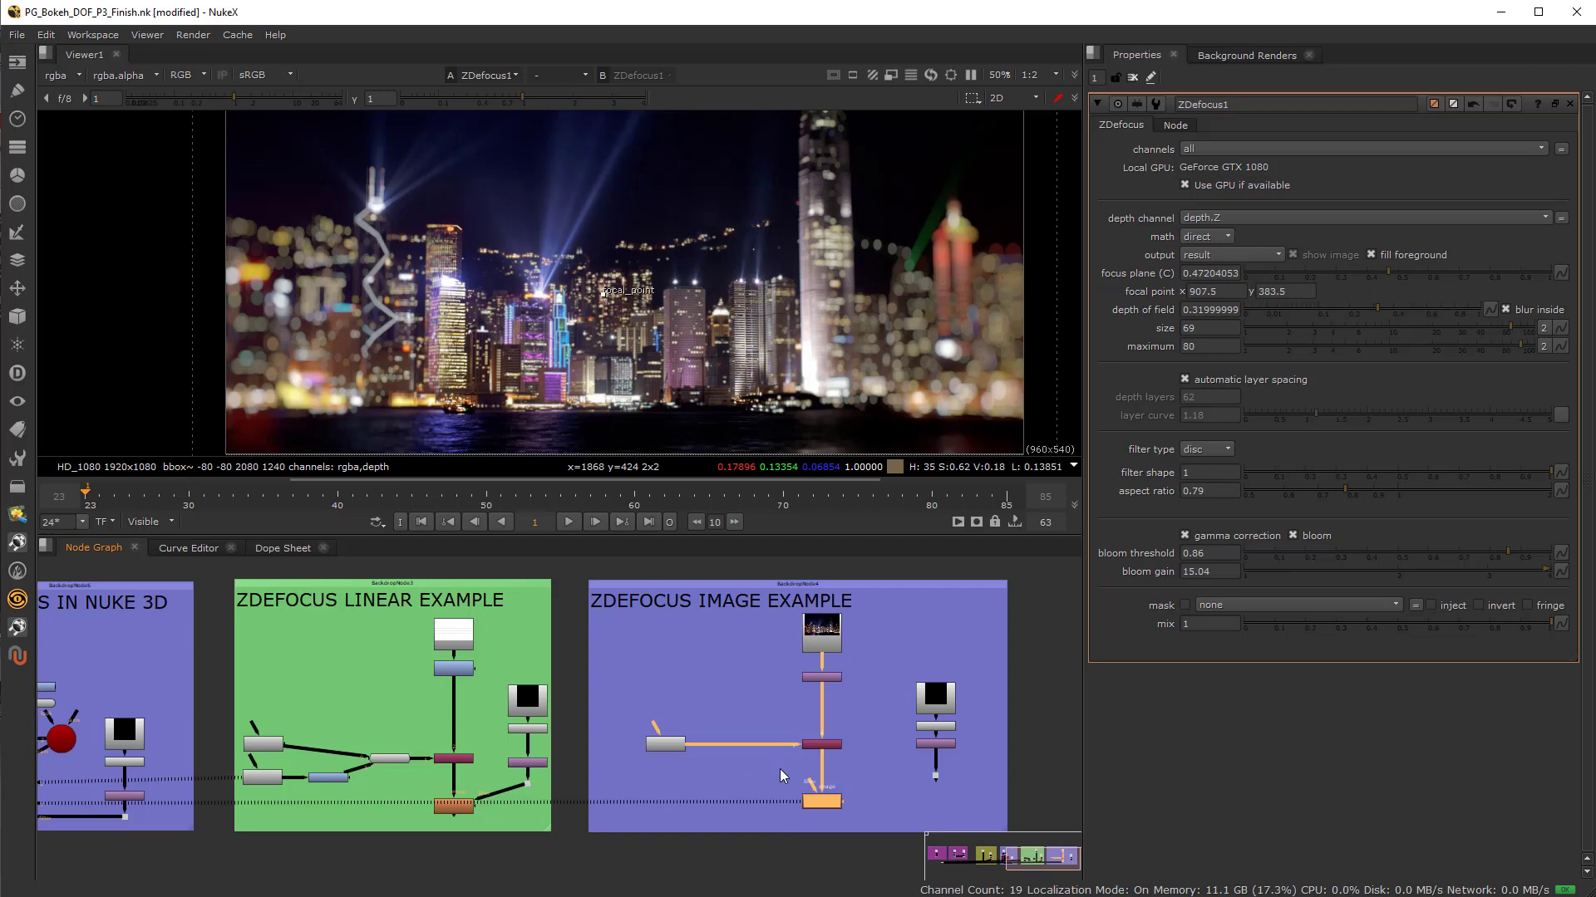
scroll(756, 725, down, 5)
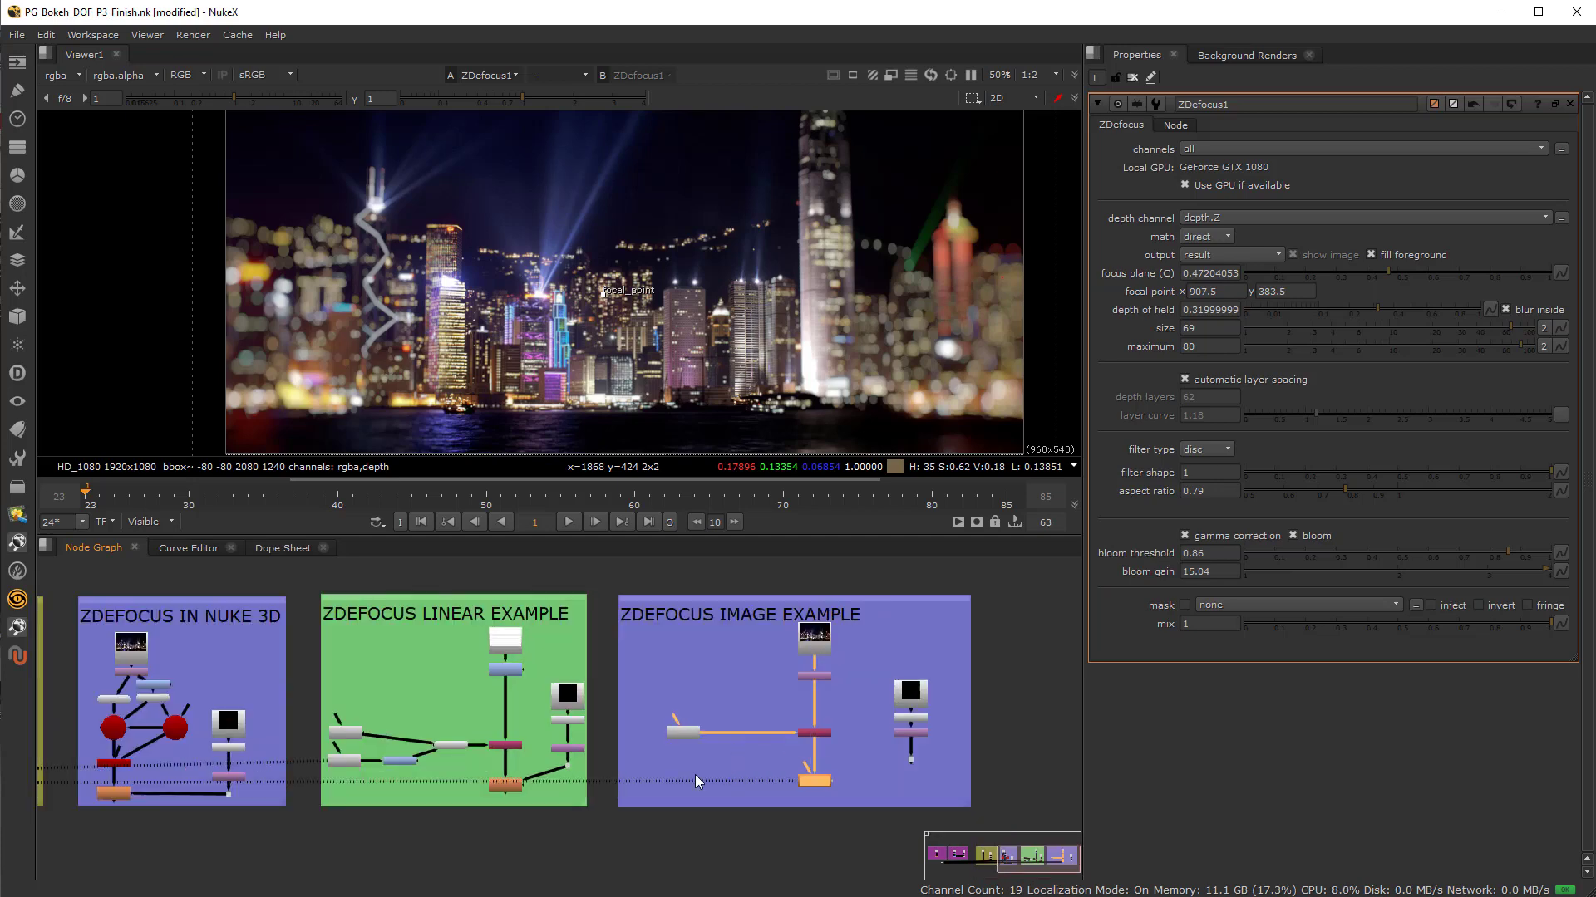
middle_drag(598, 766, 573, 788)
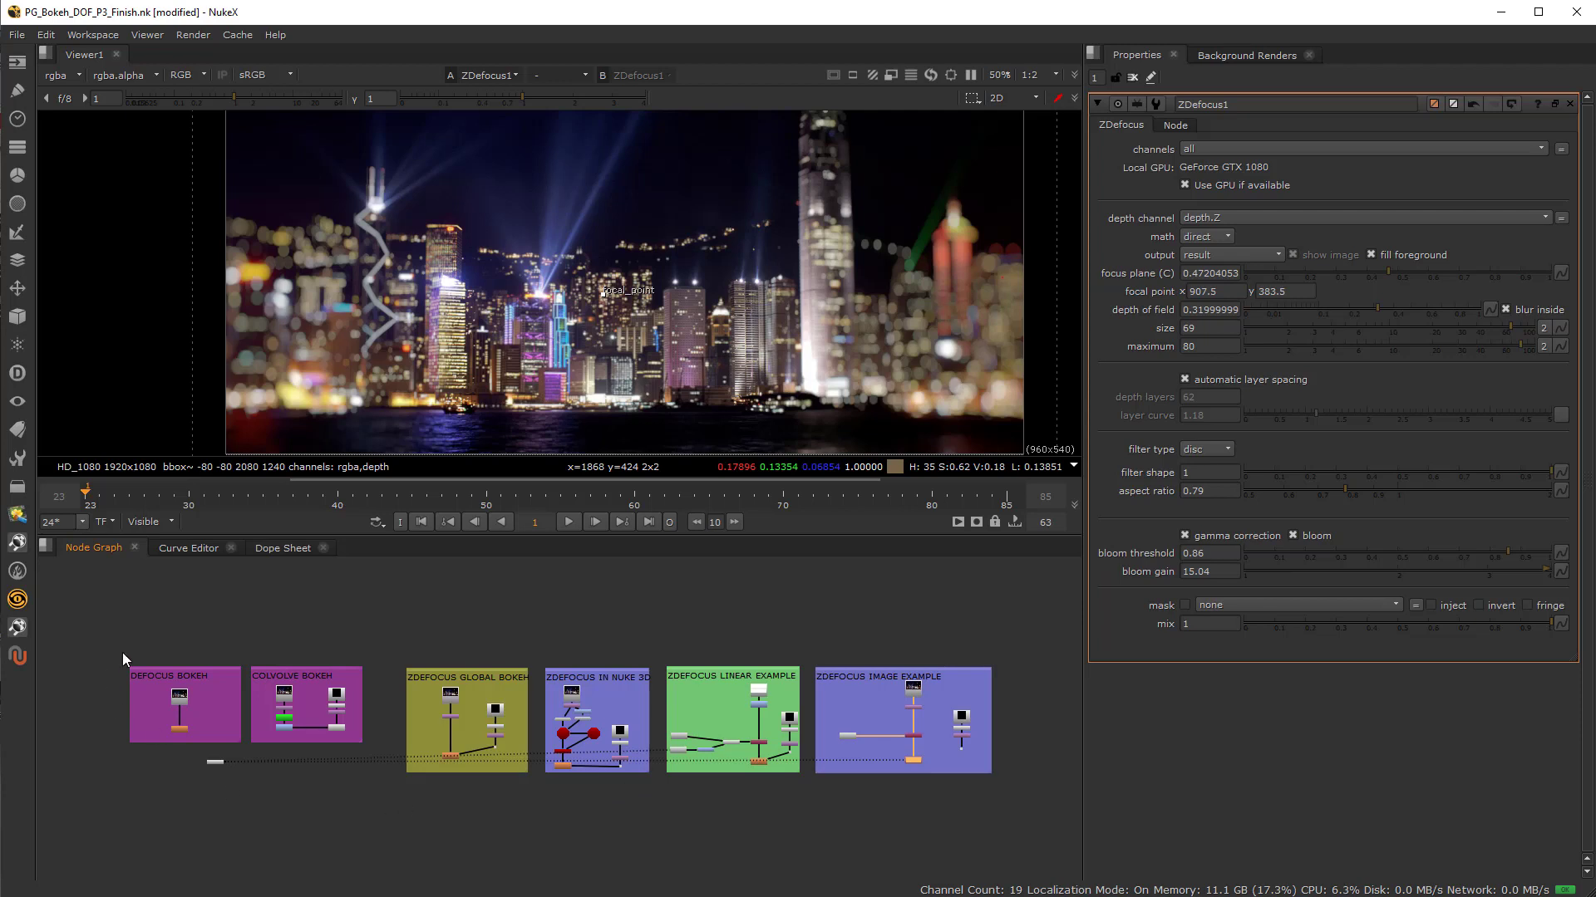
drag(122, 652, 381, 781)
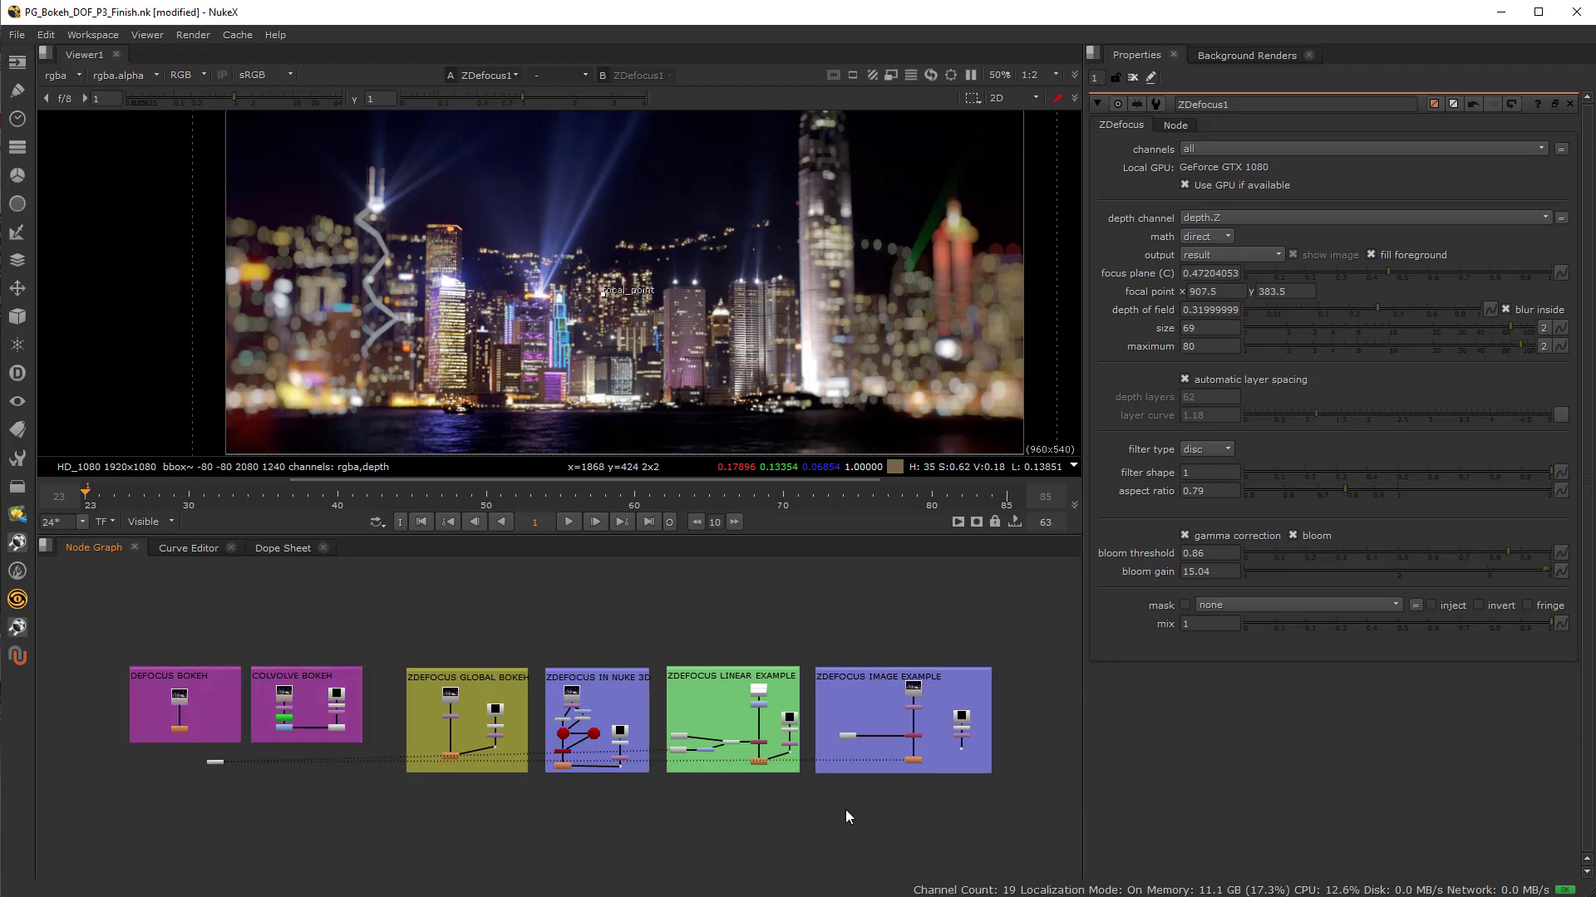